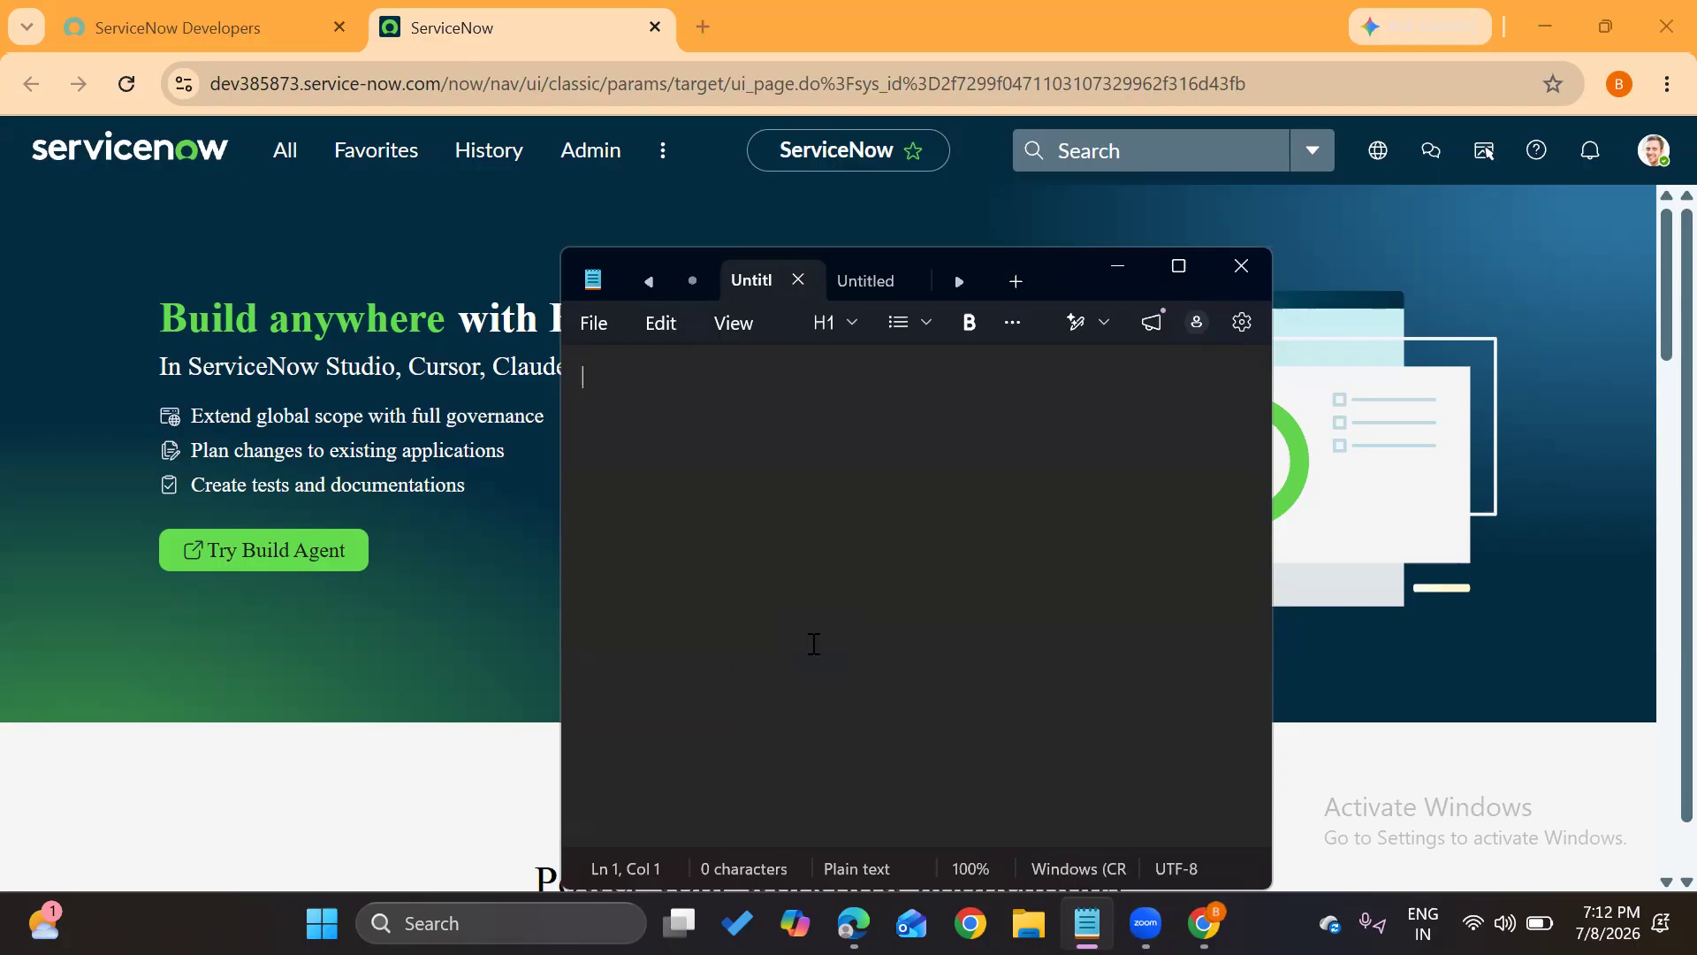
Head the empty note "Table administration:" with a dashed line beneath it, and move its tab after the neighbouring untitled one
text(Table adminis)
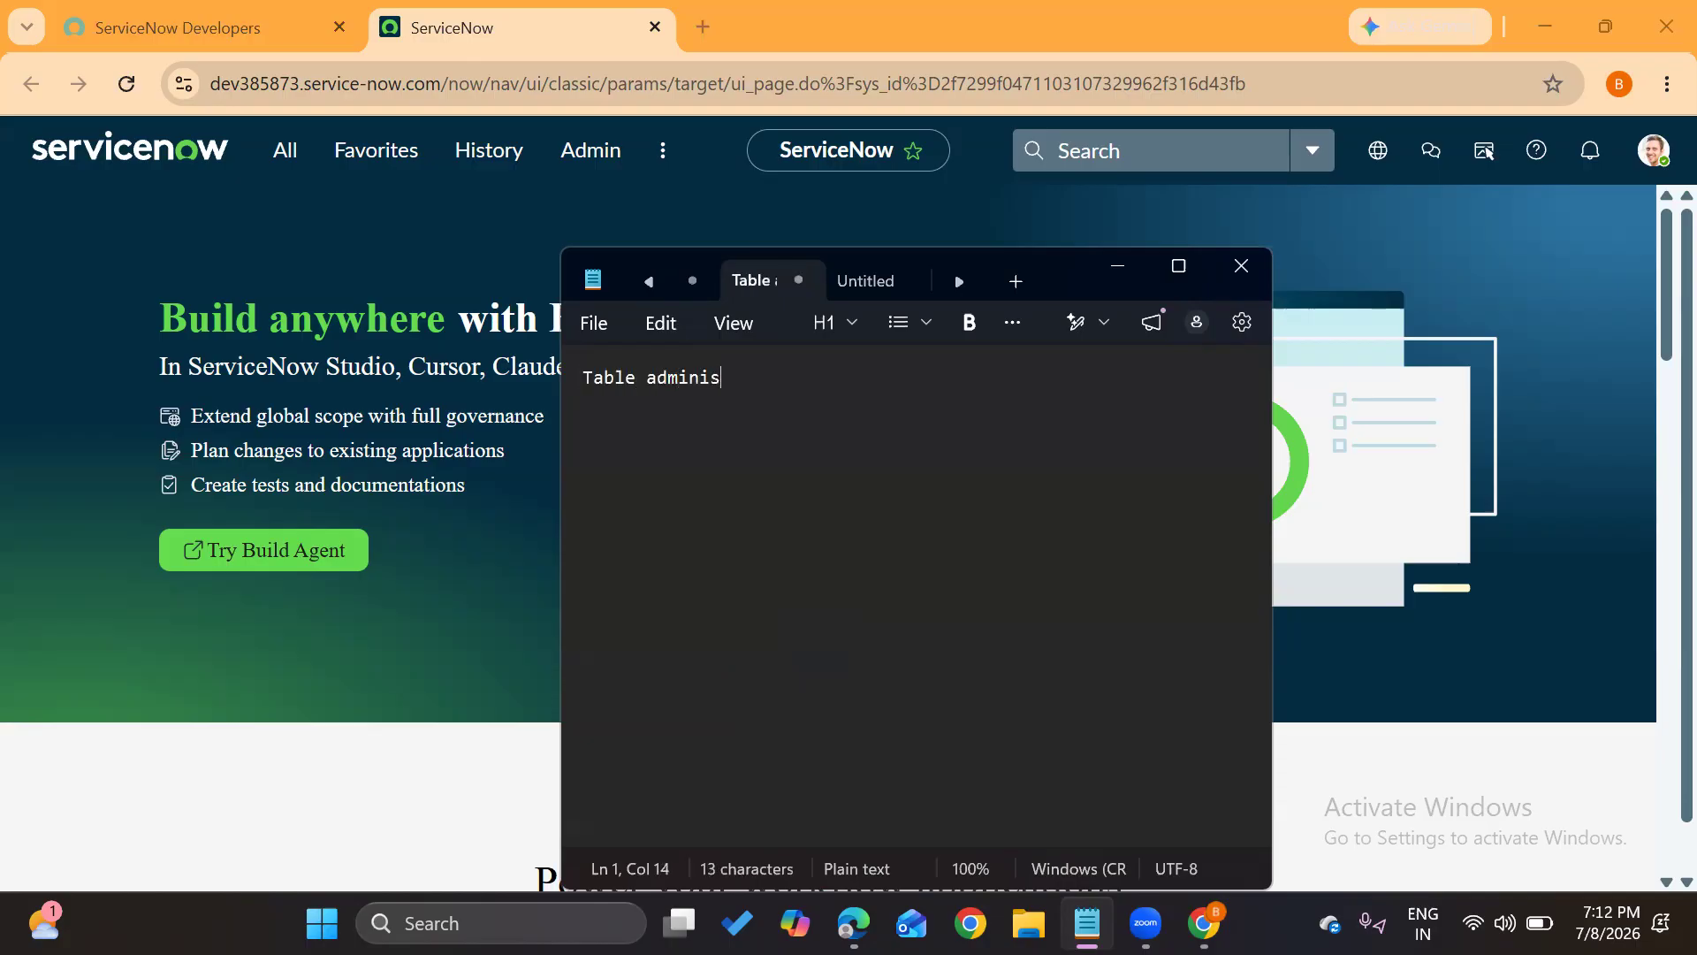
text(tration:)
key(Return)
text(-----------------------------------------)
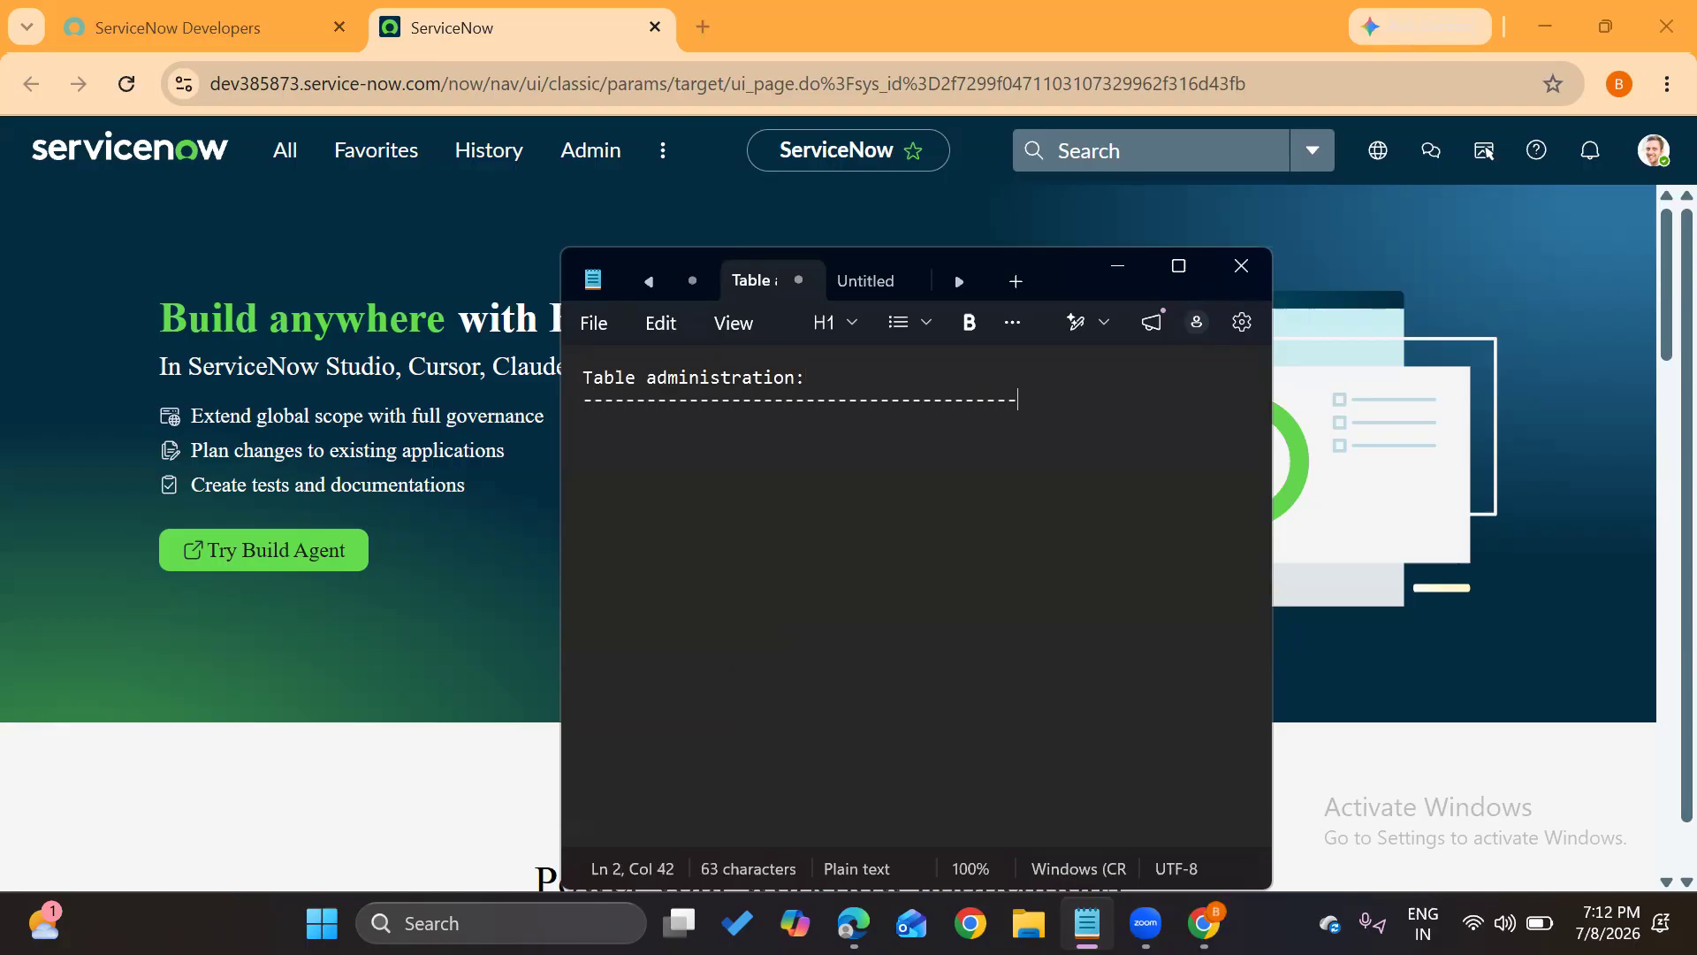
key(Return)
drag(764, 269, 878, 272)
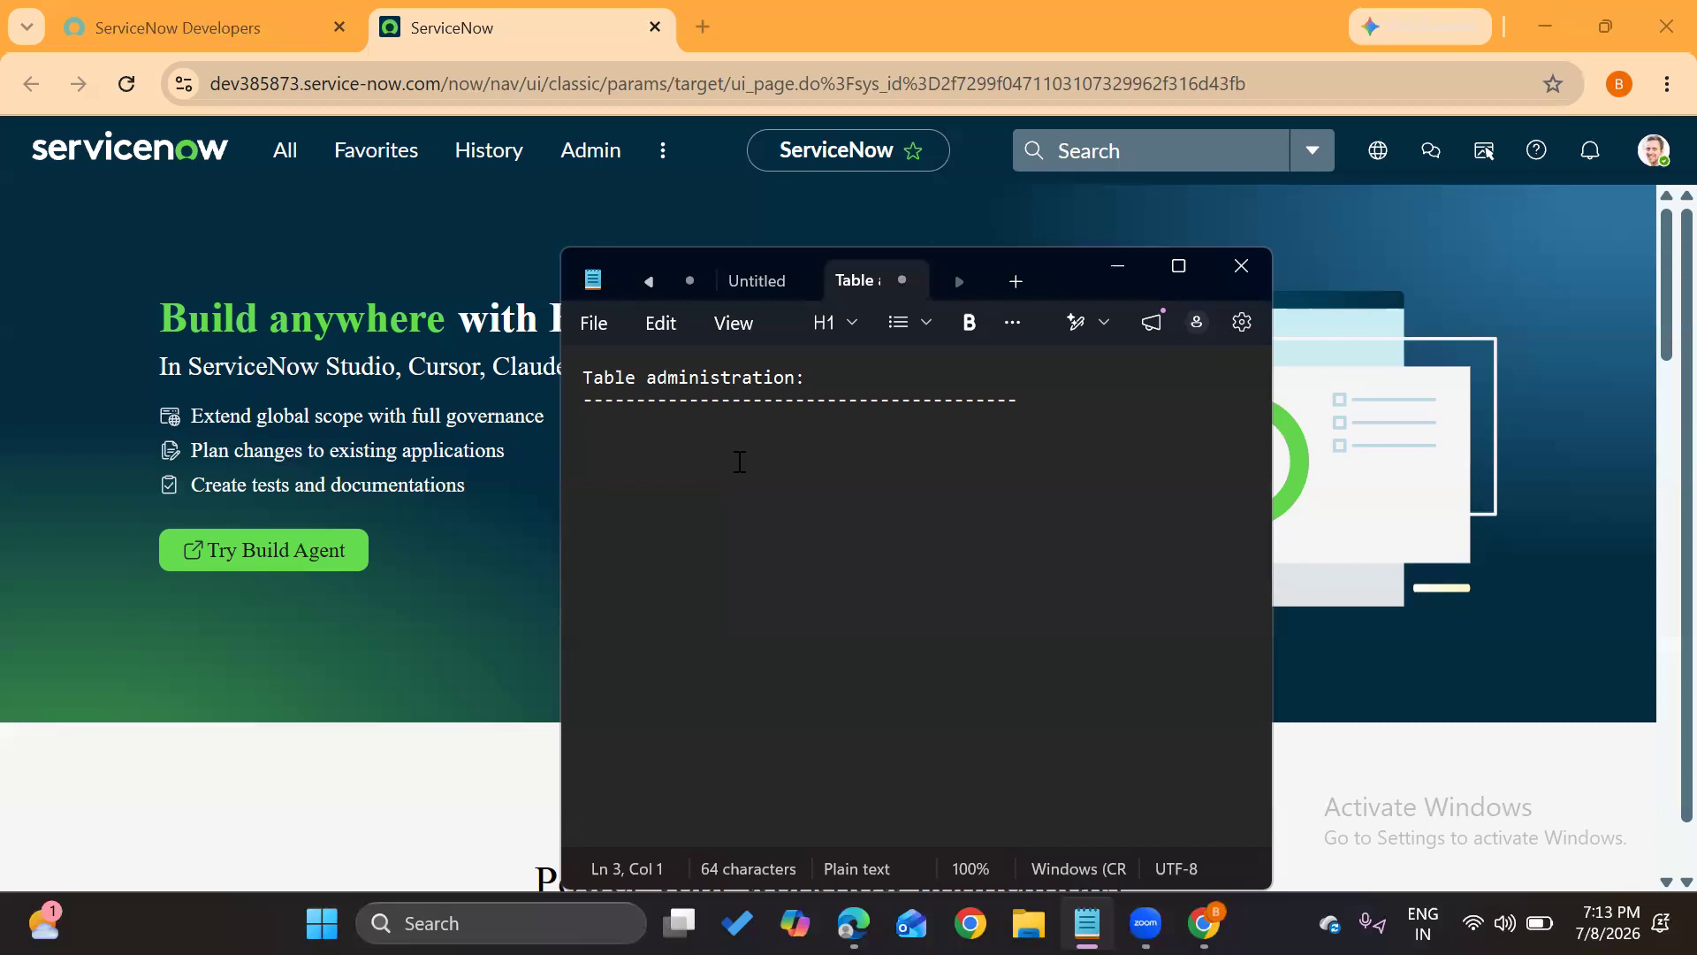
Add the note lines "DB --- collection tables", "table -- store the data" and the opening "record ---" under the heading
text(DB --- collection tables)
key(Return)
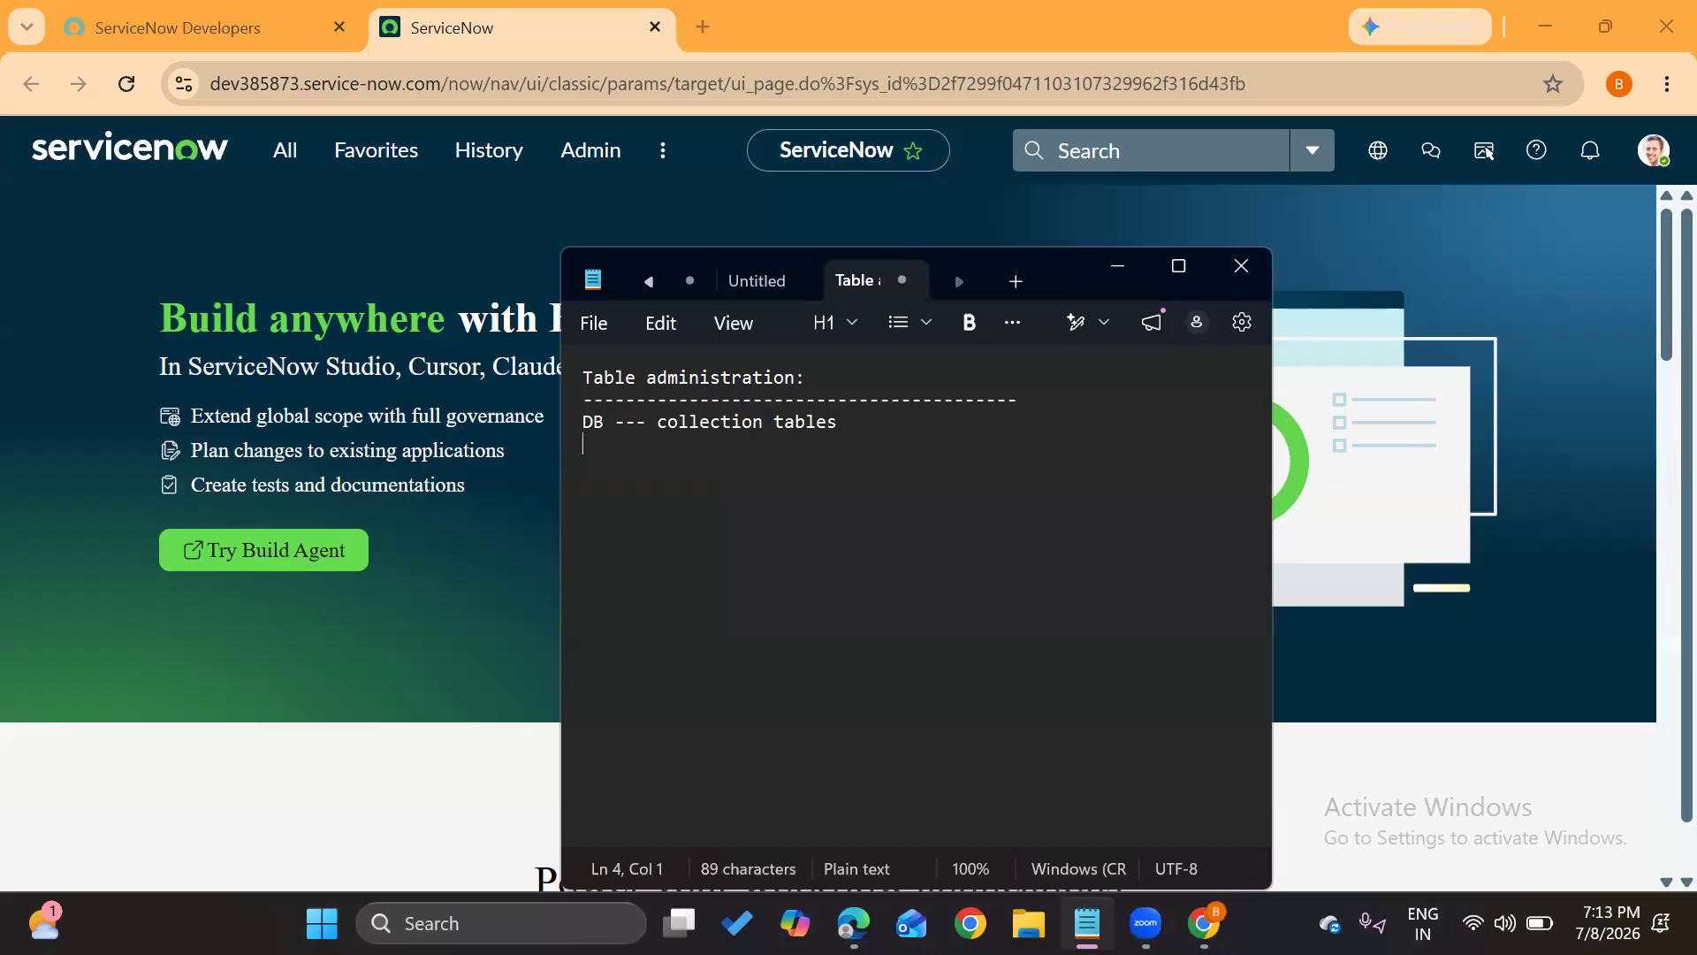
text(table -- stori)
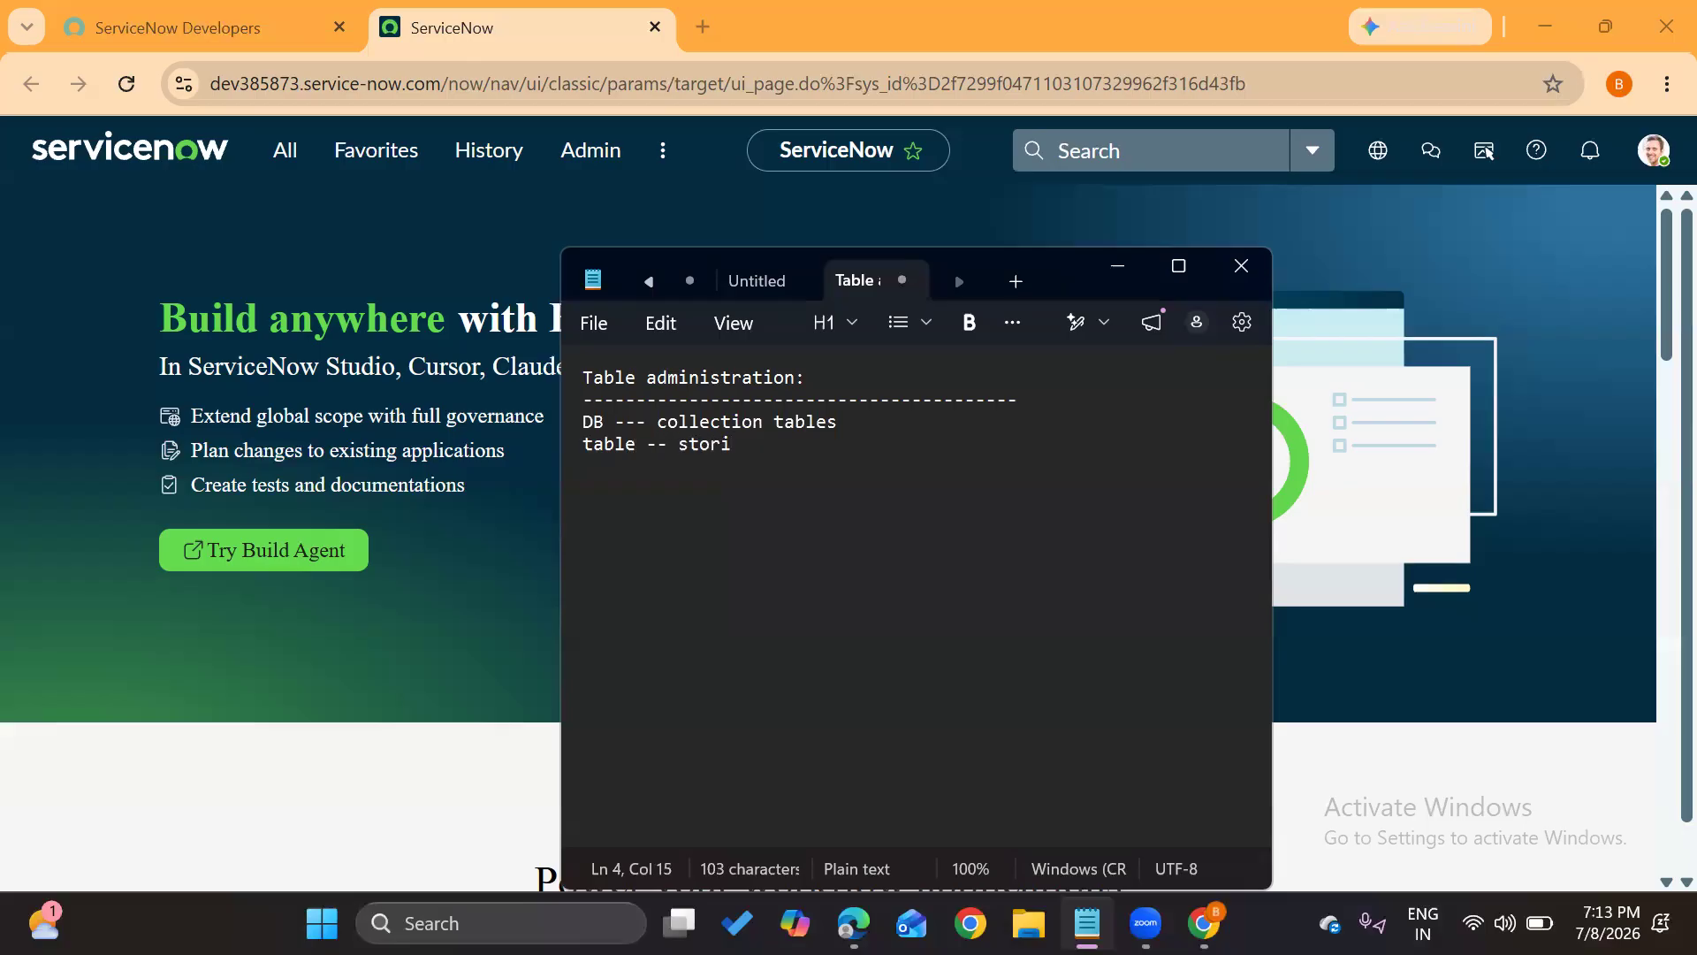
key(BackSpace)
text(e the data)
key(Return)
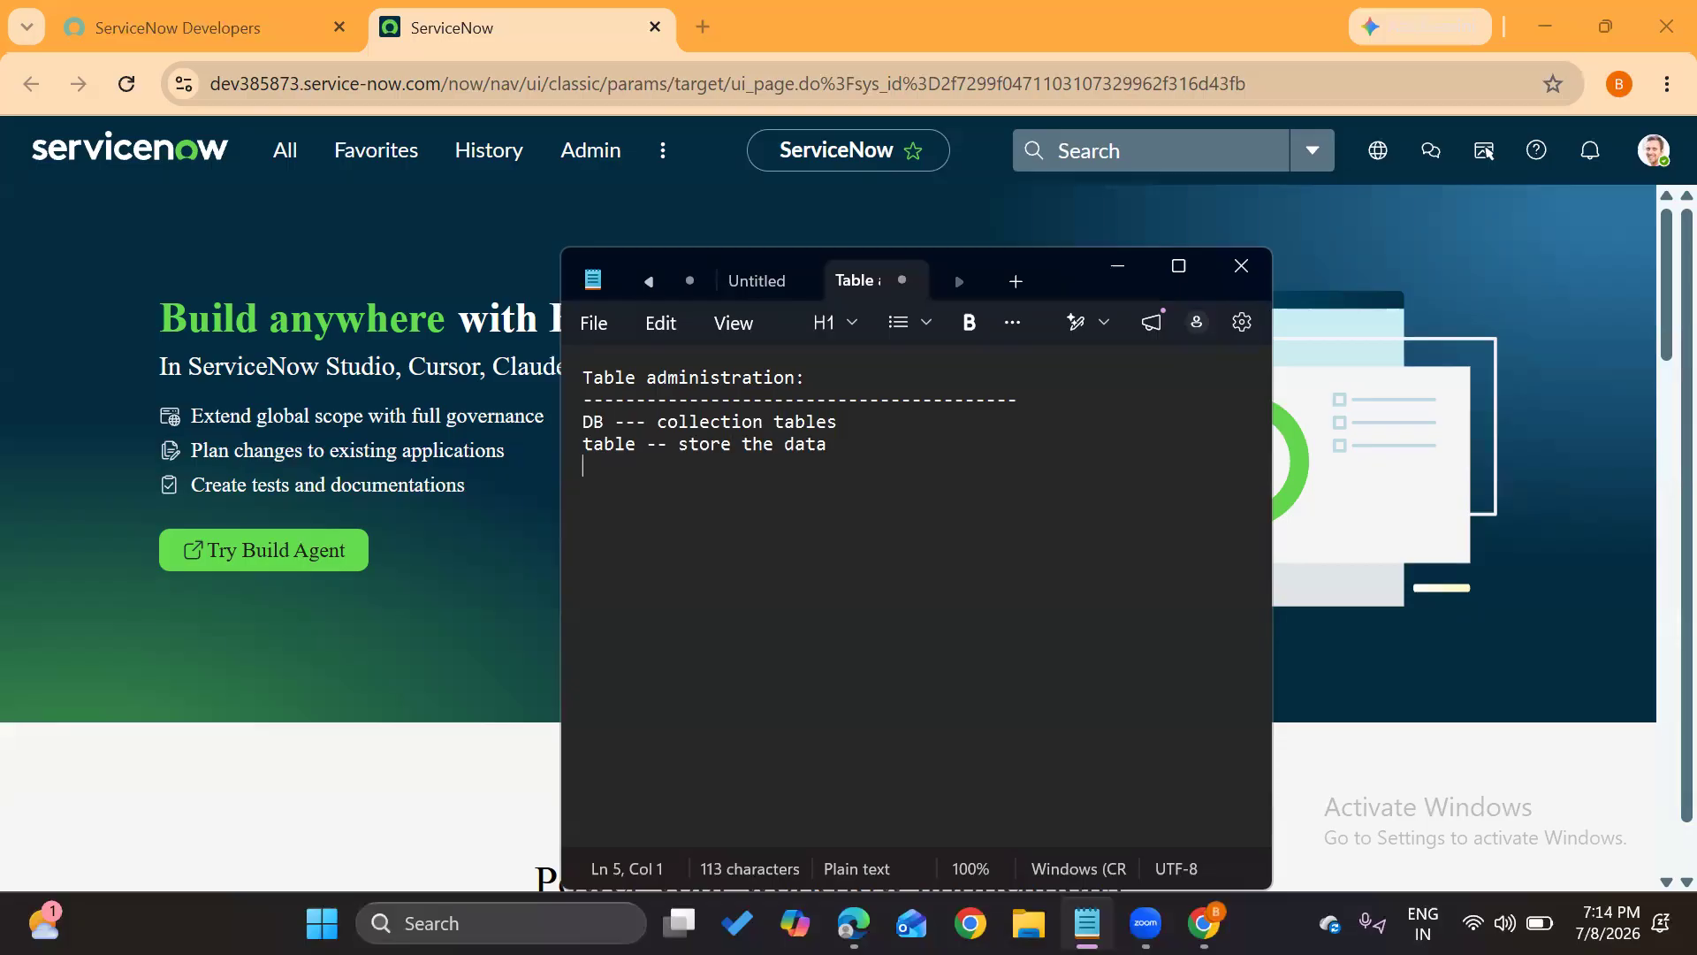
text(record ---)
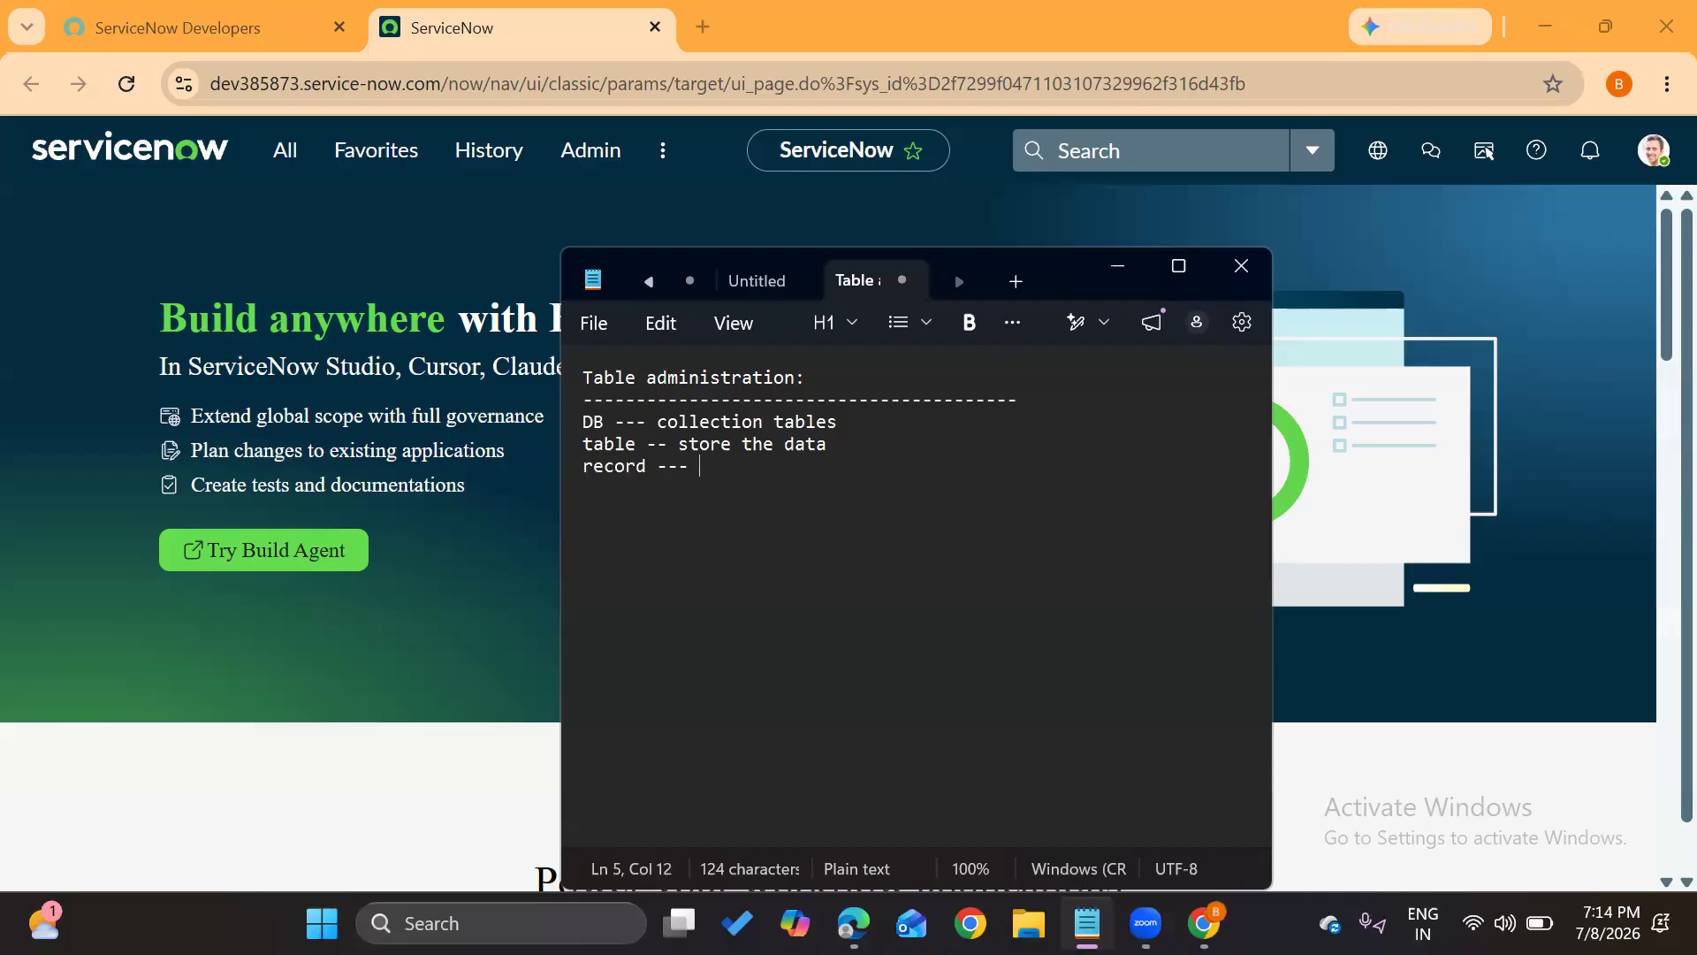
Switch to ServiceNow in the browser, filter the navigator for "users" and open the Users list
click(396, 268)
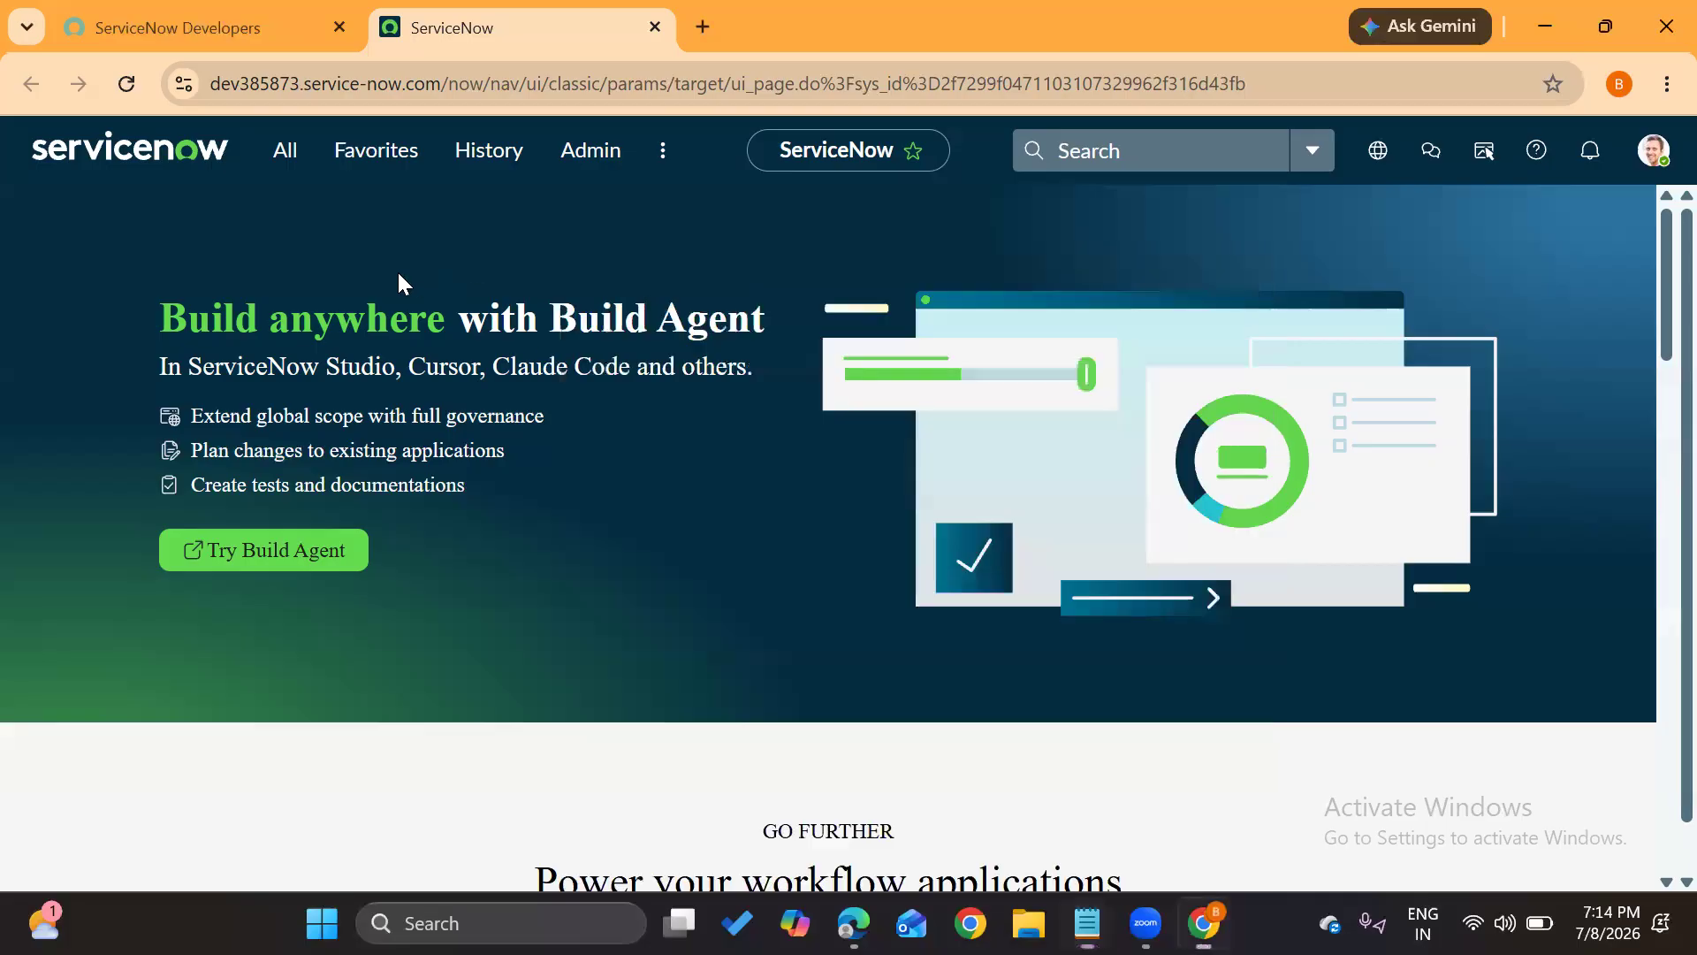
click(295, 170)
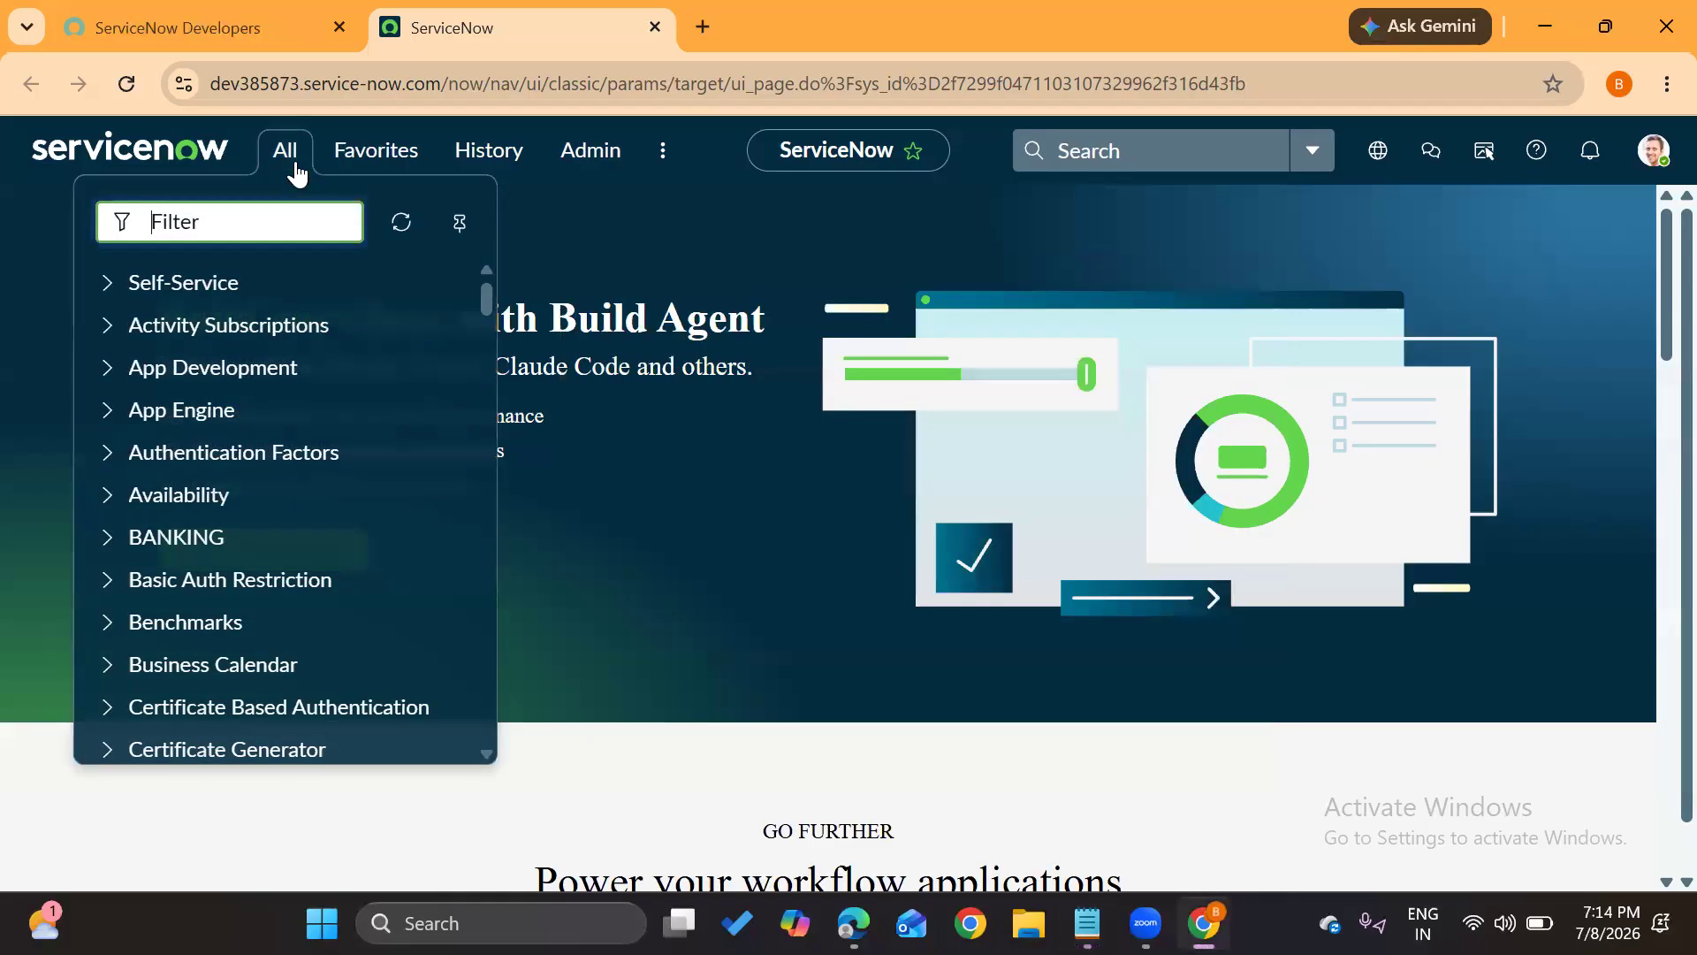
text(users)
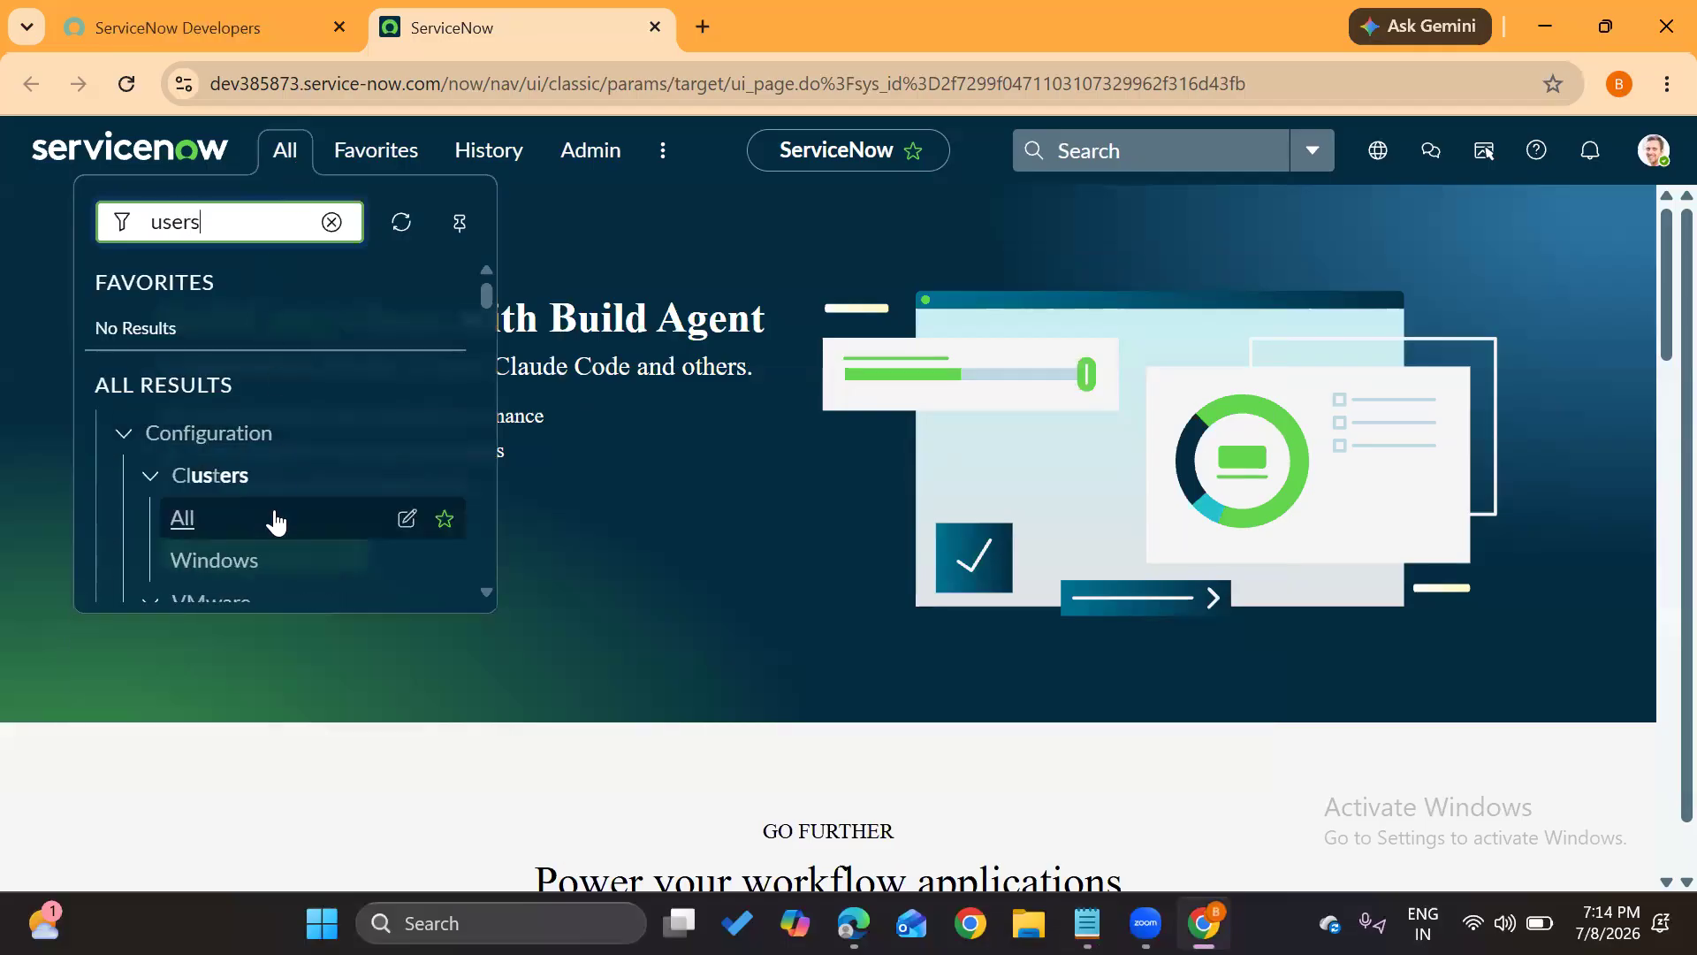
scroll(273, 522, down, 6)
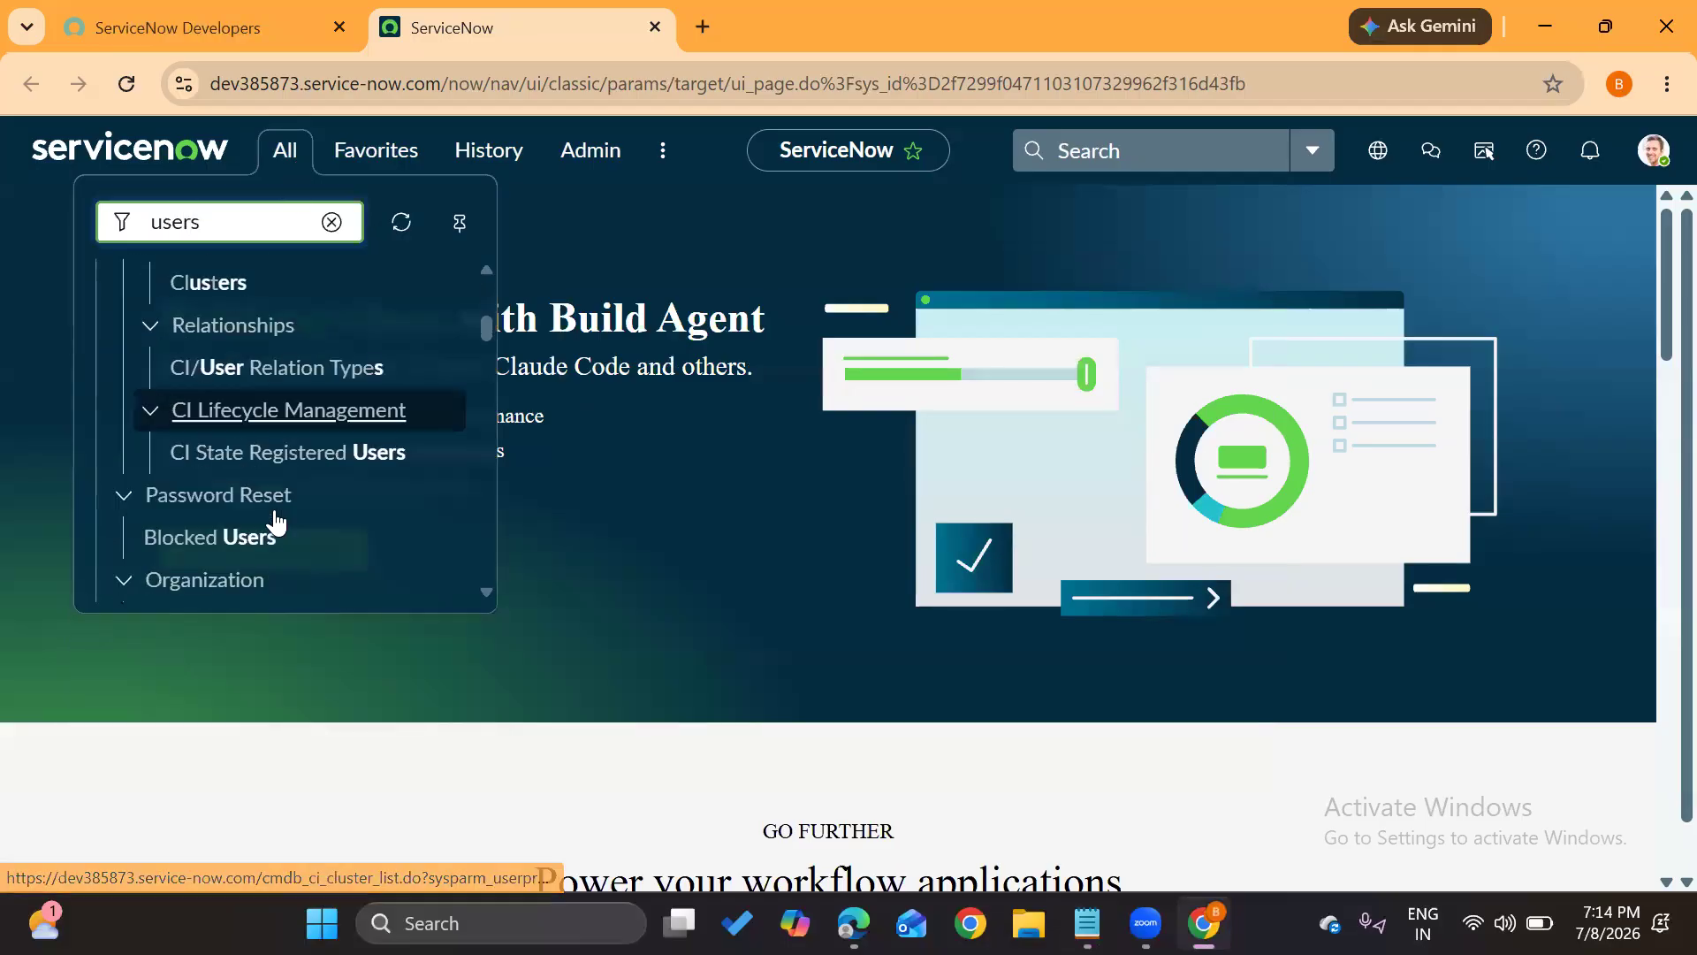
scroll(276, 523, down, 3)
click(198, 398)
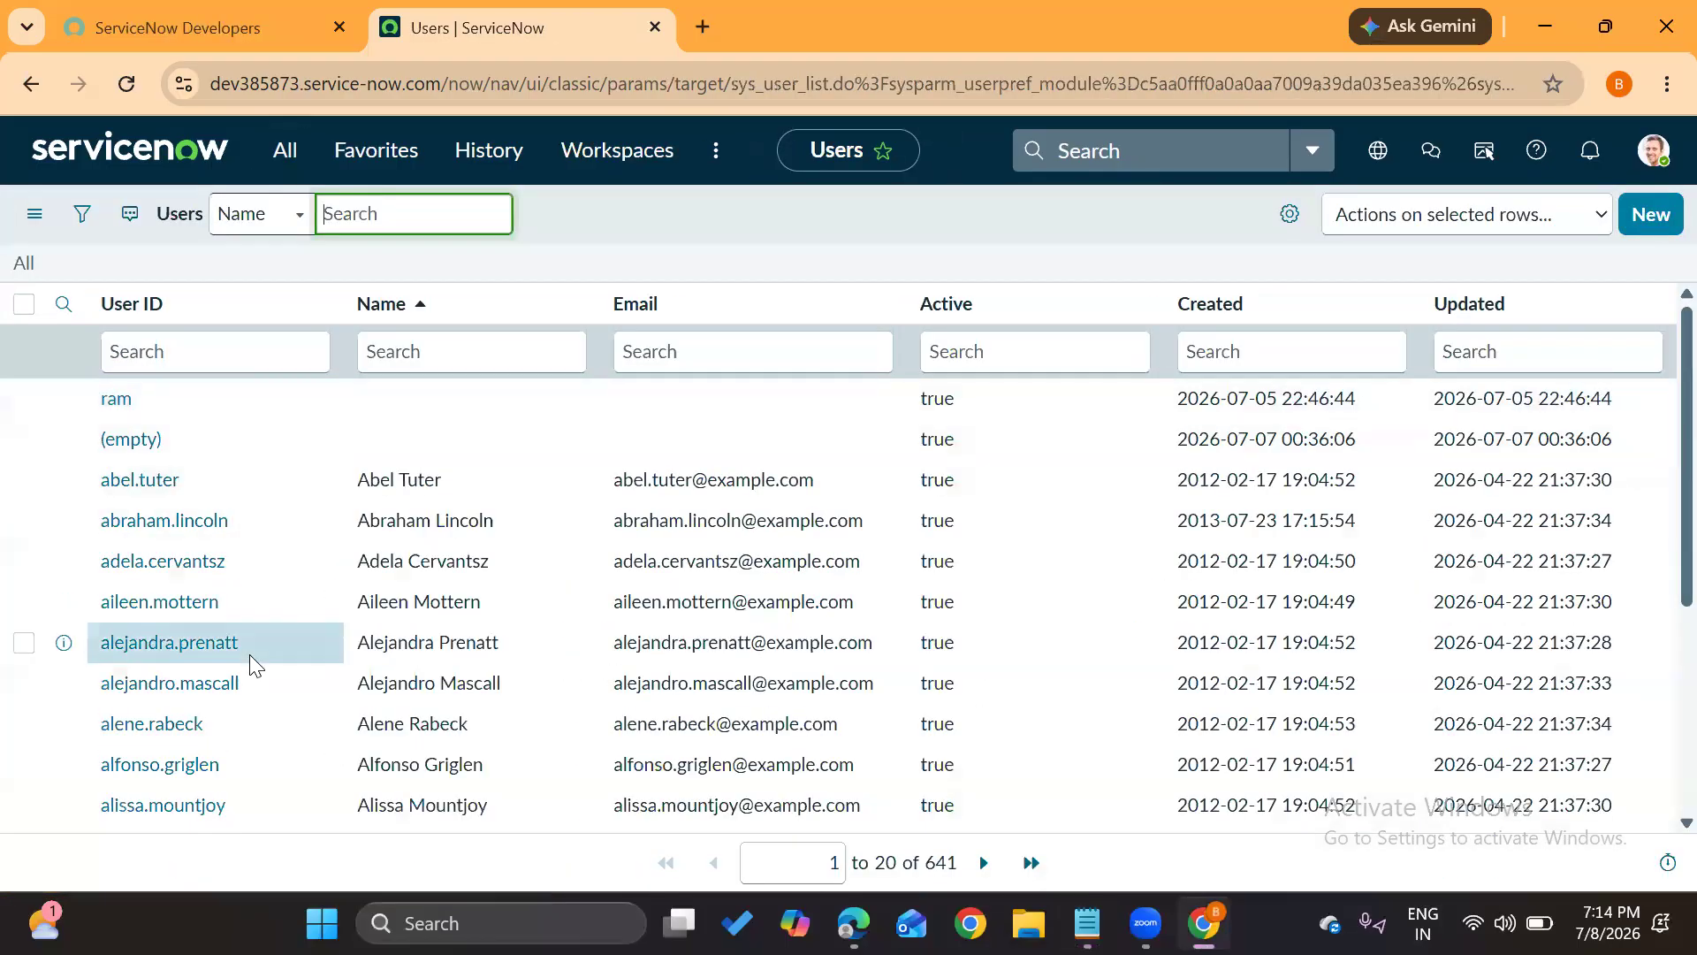
Review the rows of the Users list and open the first named user's record in a new browser tab
scroll(249, 654, down, 4)
scroll(254, 663, up, 5)
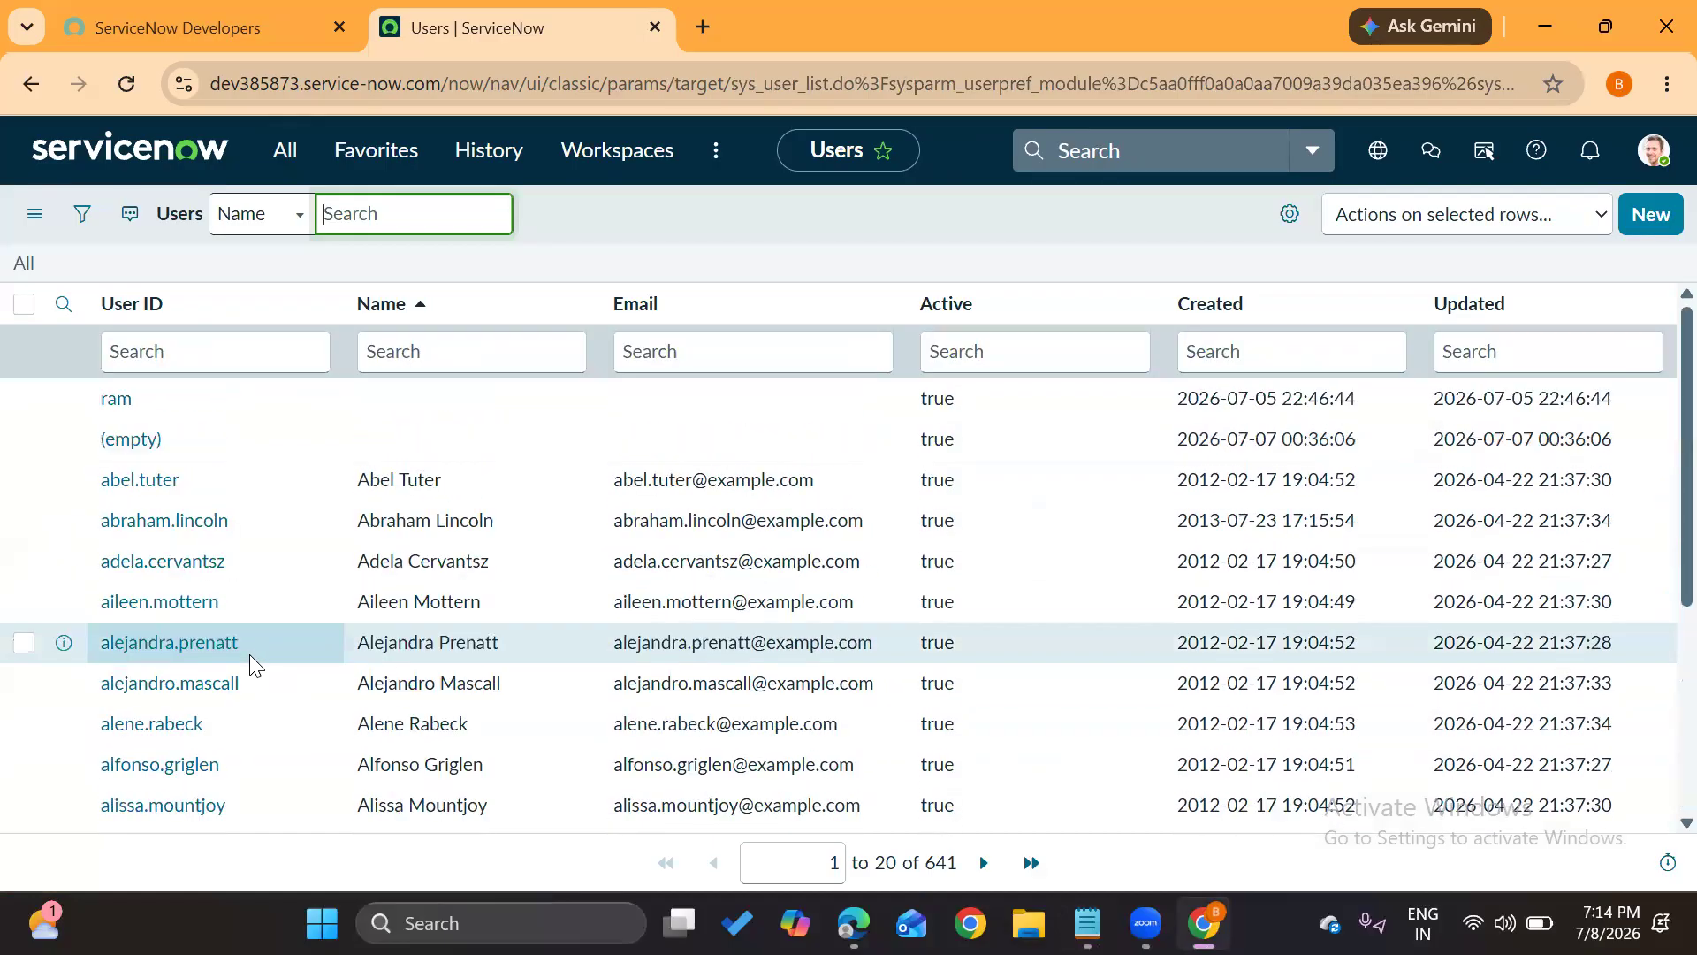
scroll(254, 663, down, 3)
scroll(253, 663, up, 3)
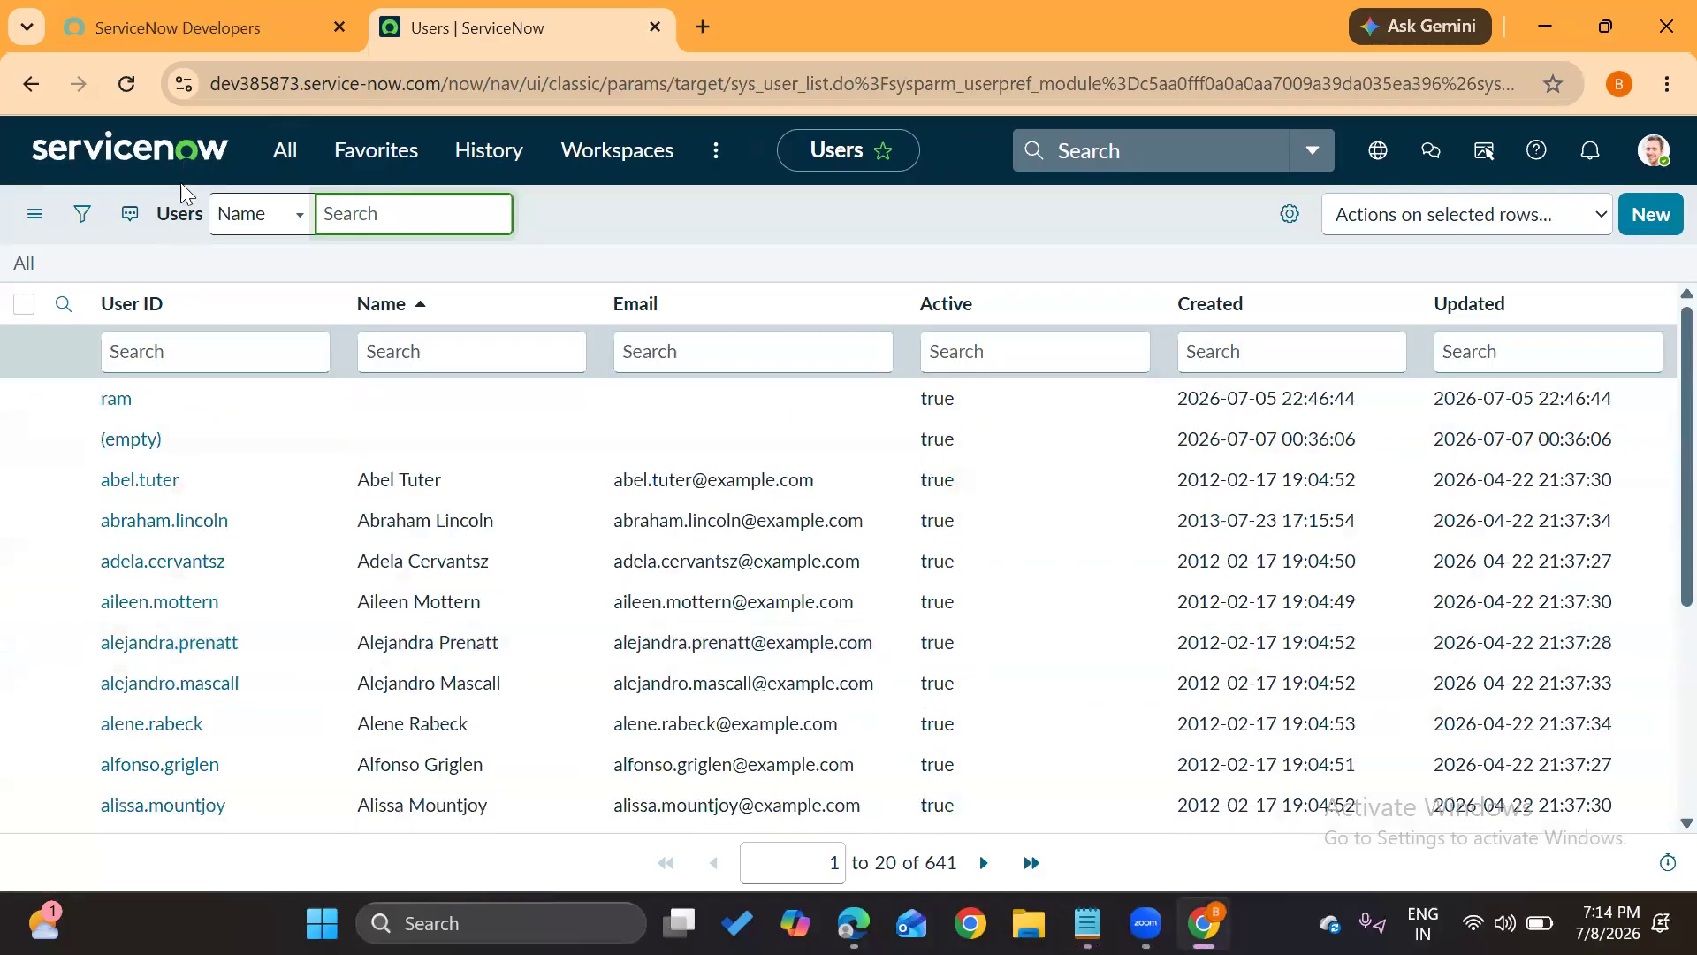
scroll(141, 595, down, 4)
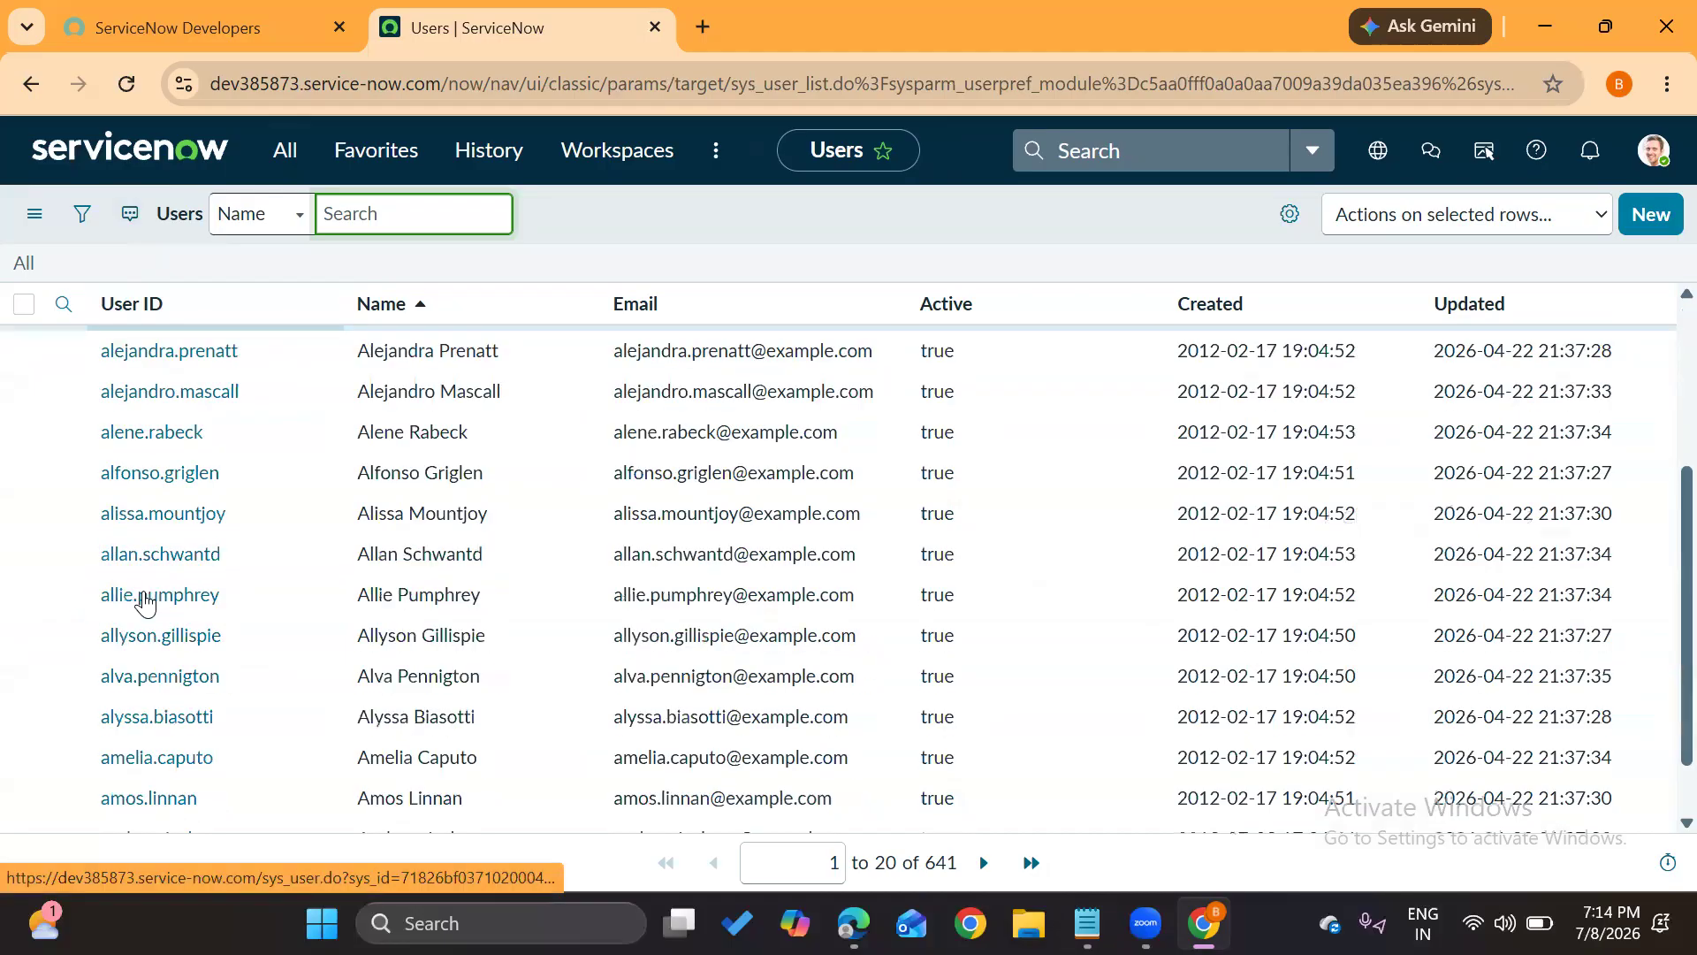
scroll(142, 596, up, 4)
click(1085, 258)
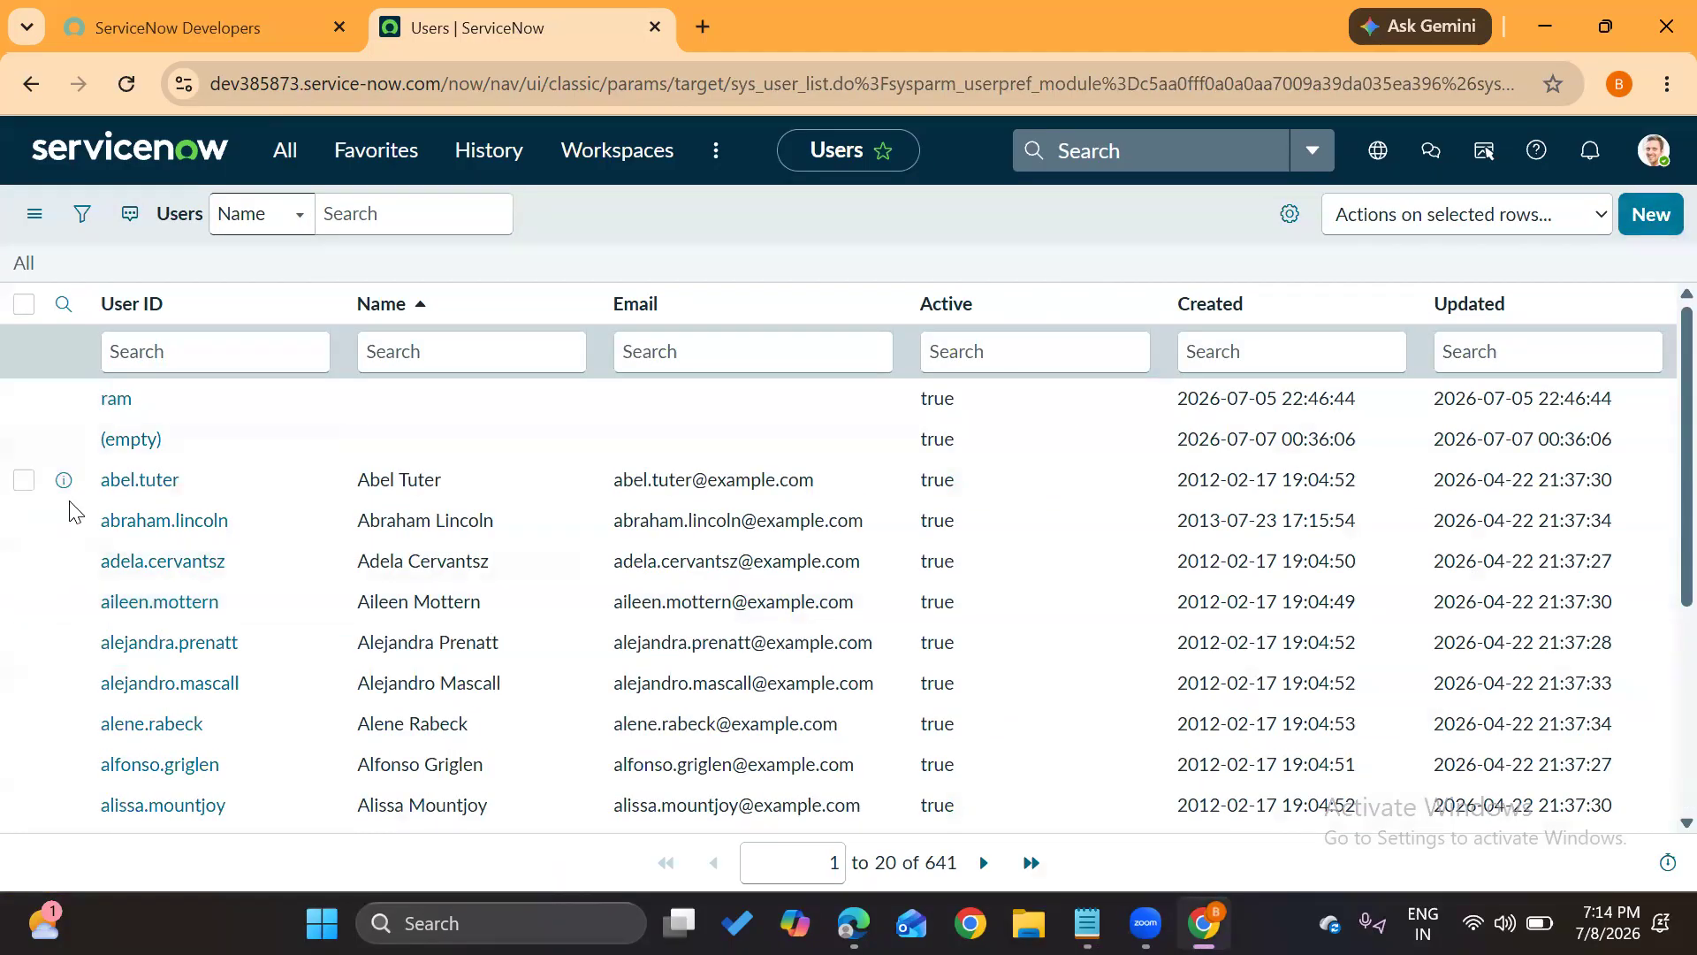
middle_click(131, 487)
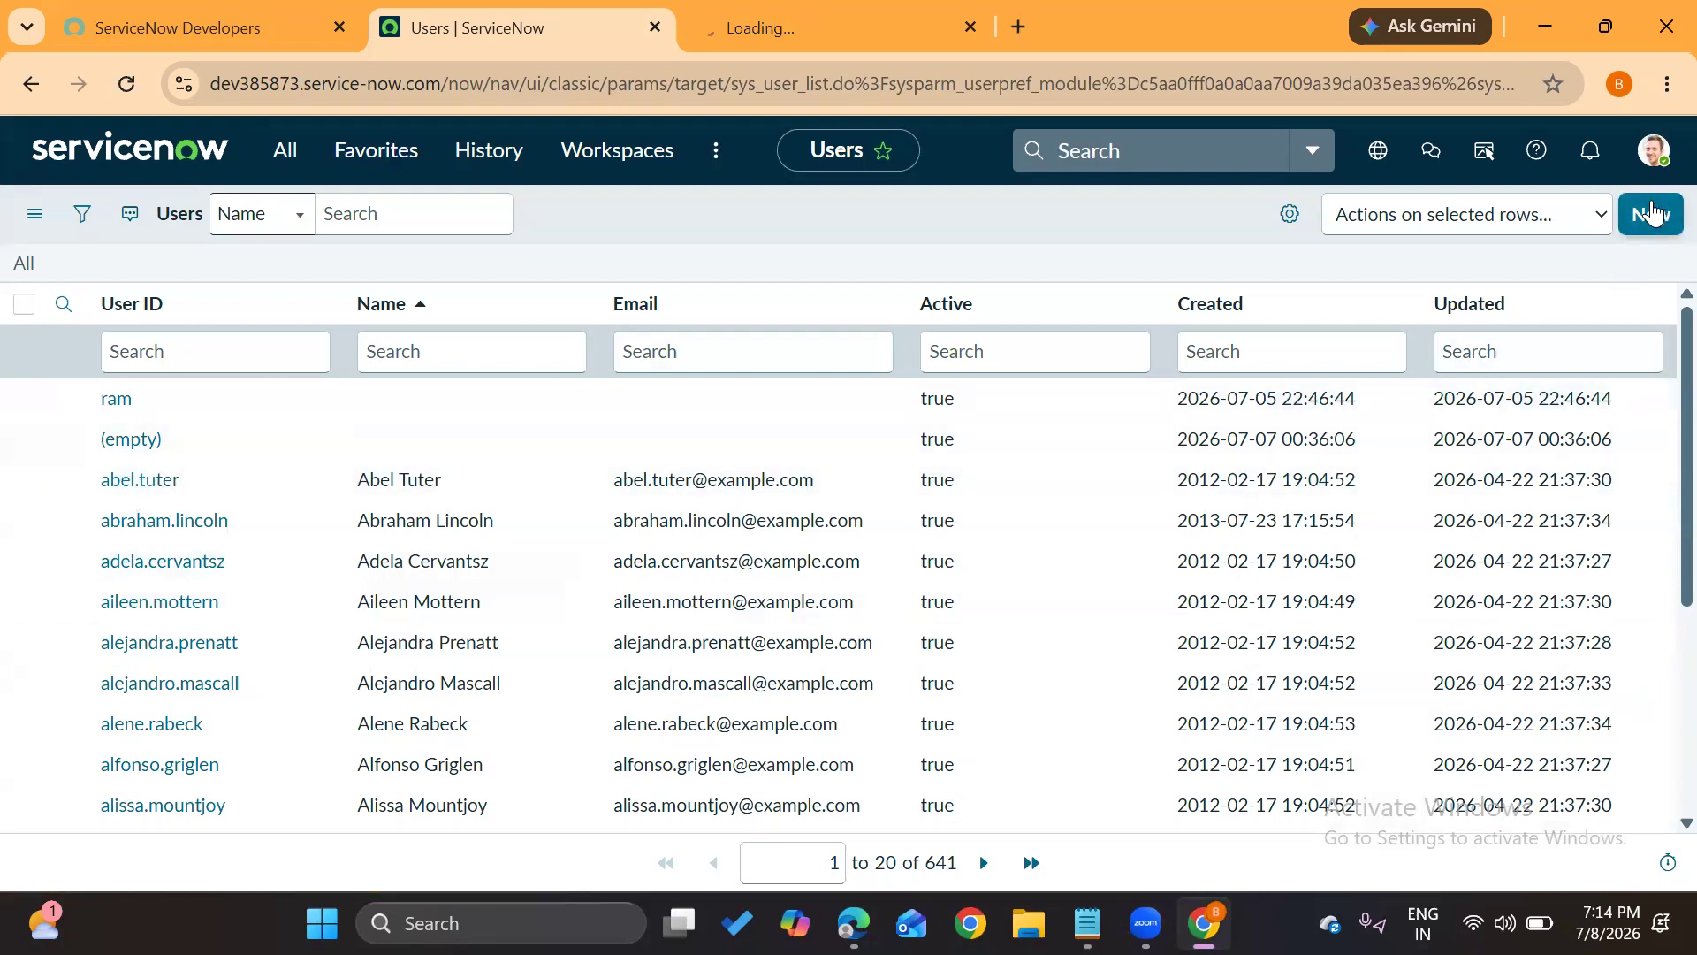
Open a blank new user record, examine its fields such as First name, and return to the Users list
click(1652, 214)
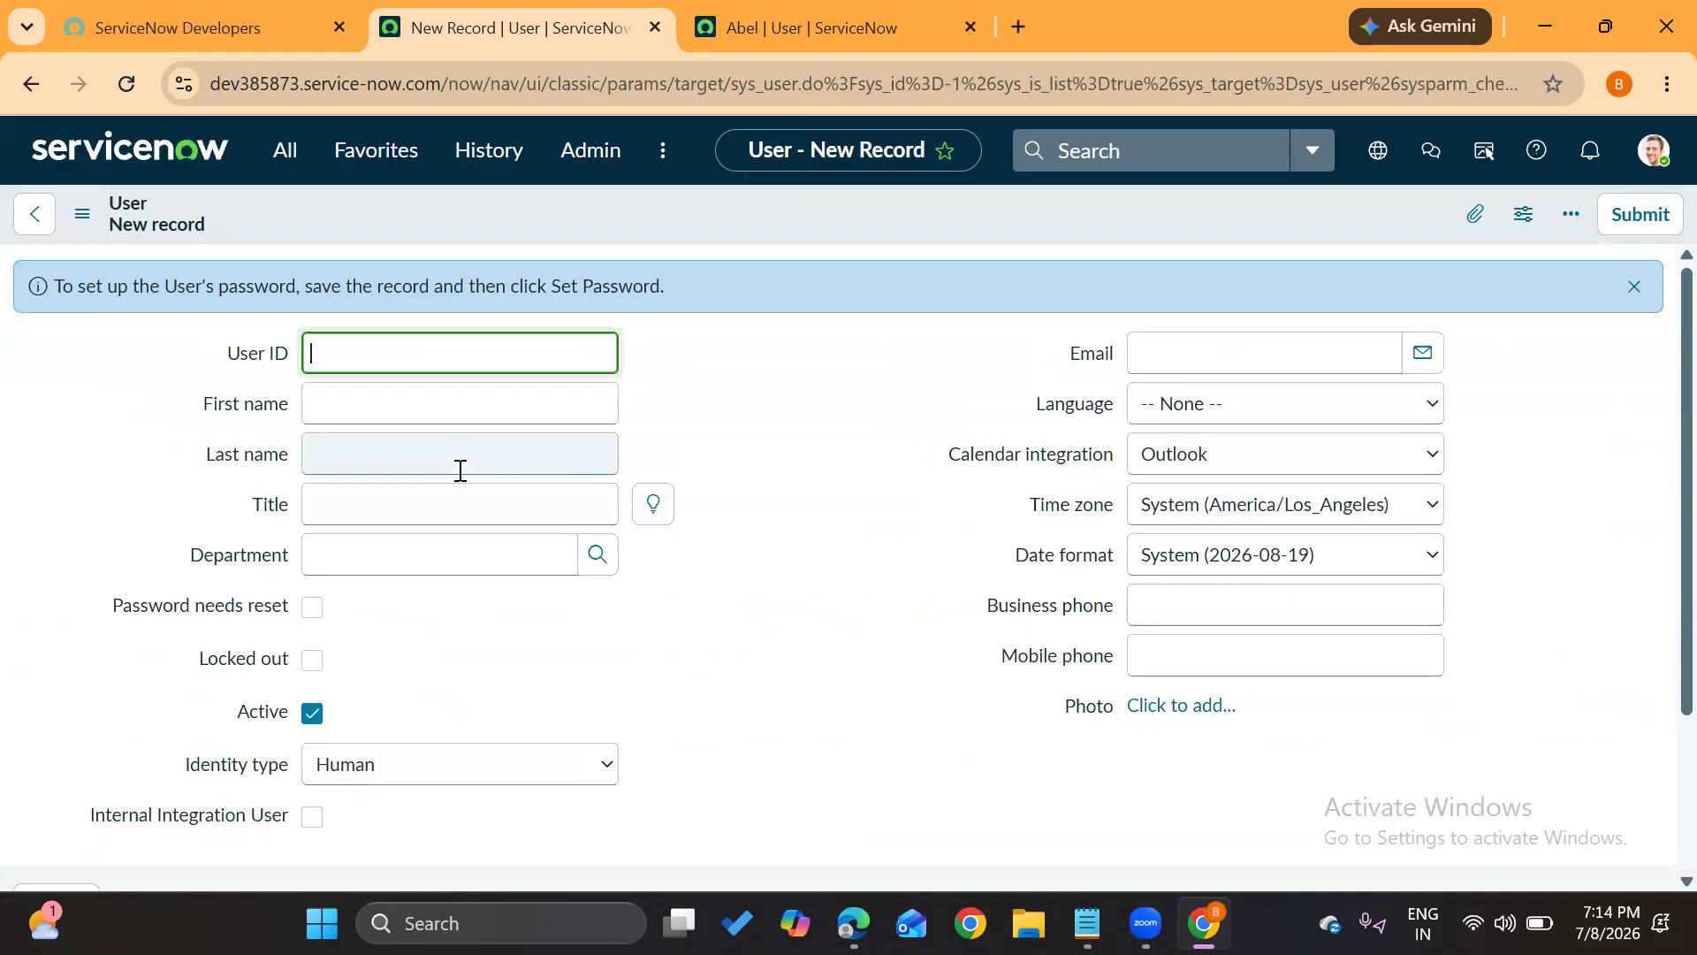
scroll(235, 559, down, 3)
scroll(235, 559, up, 3)
drag(204, 404, 284, 419)
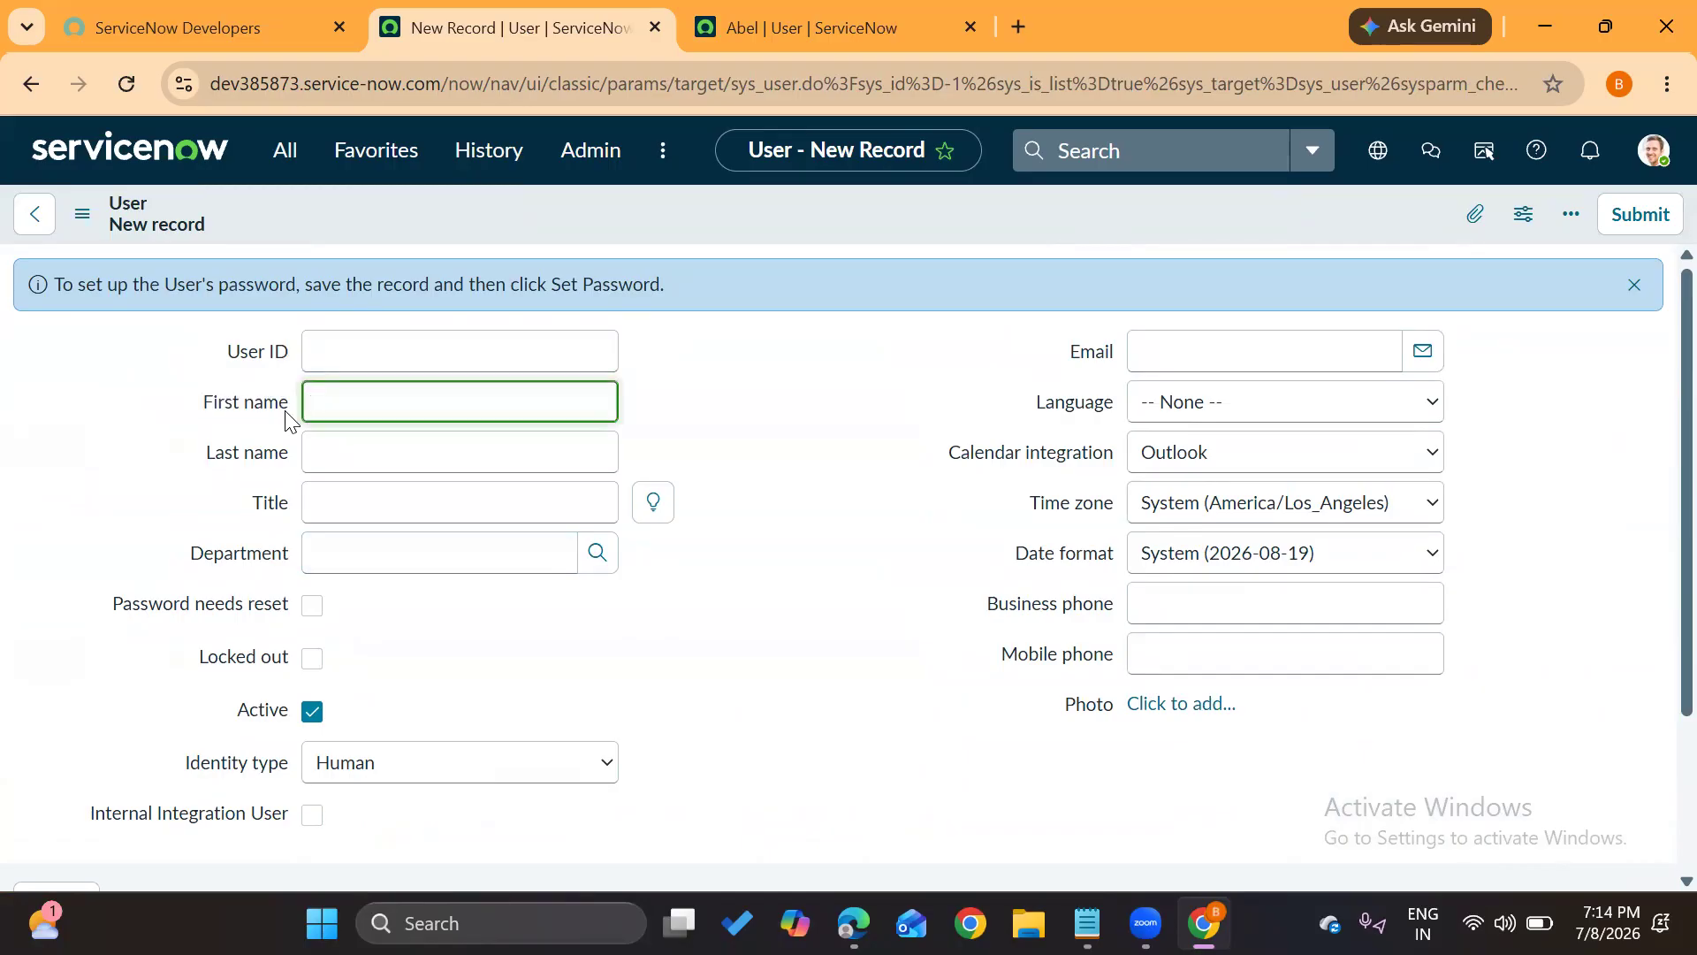
click(678, 442)
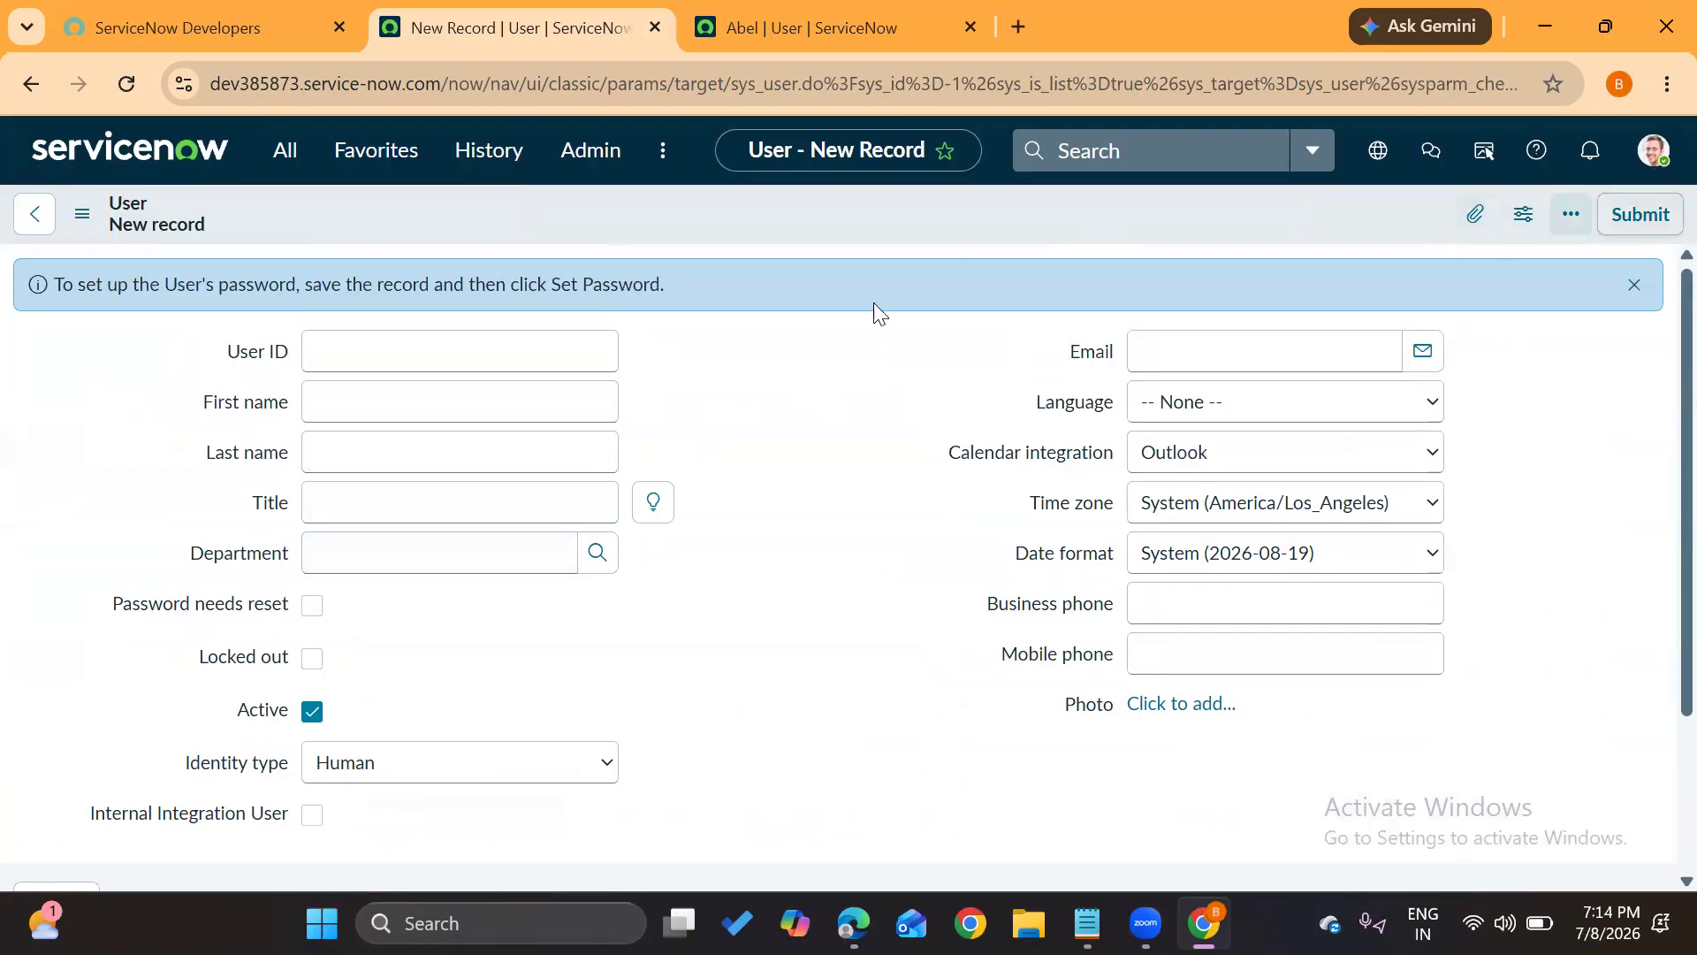
click(29, 86)
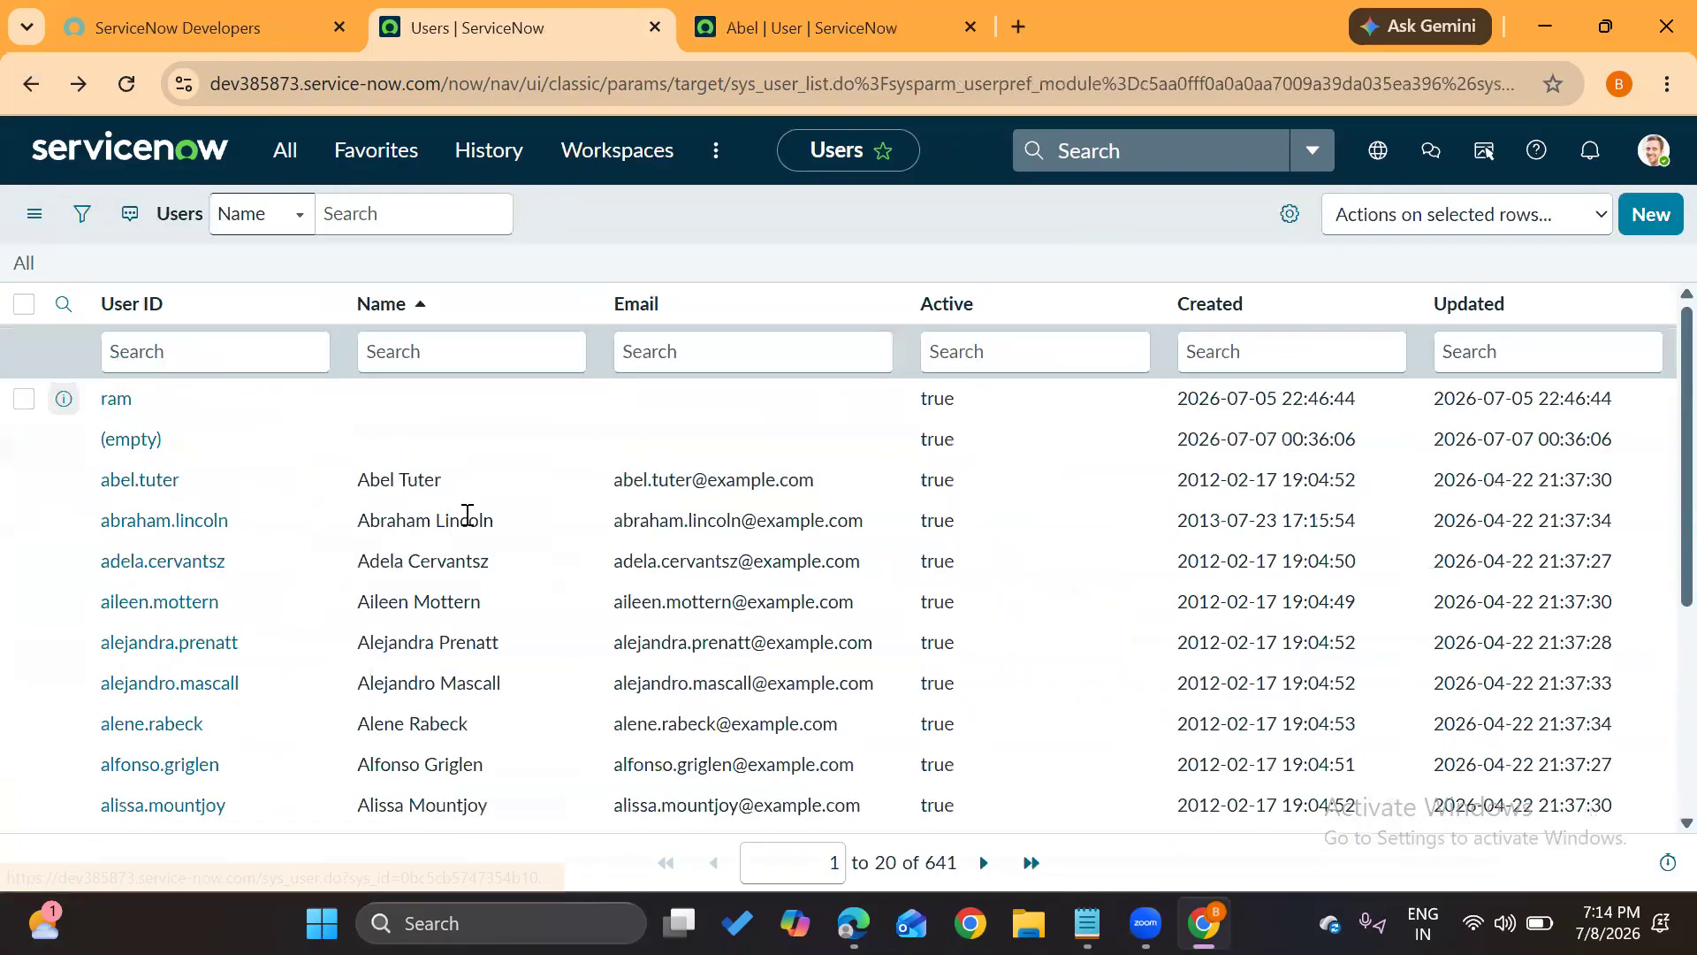
Examine the Name, Email and Active values in the first named user's row, and look over the other user records
click(375, 491)
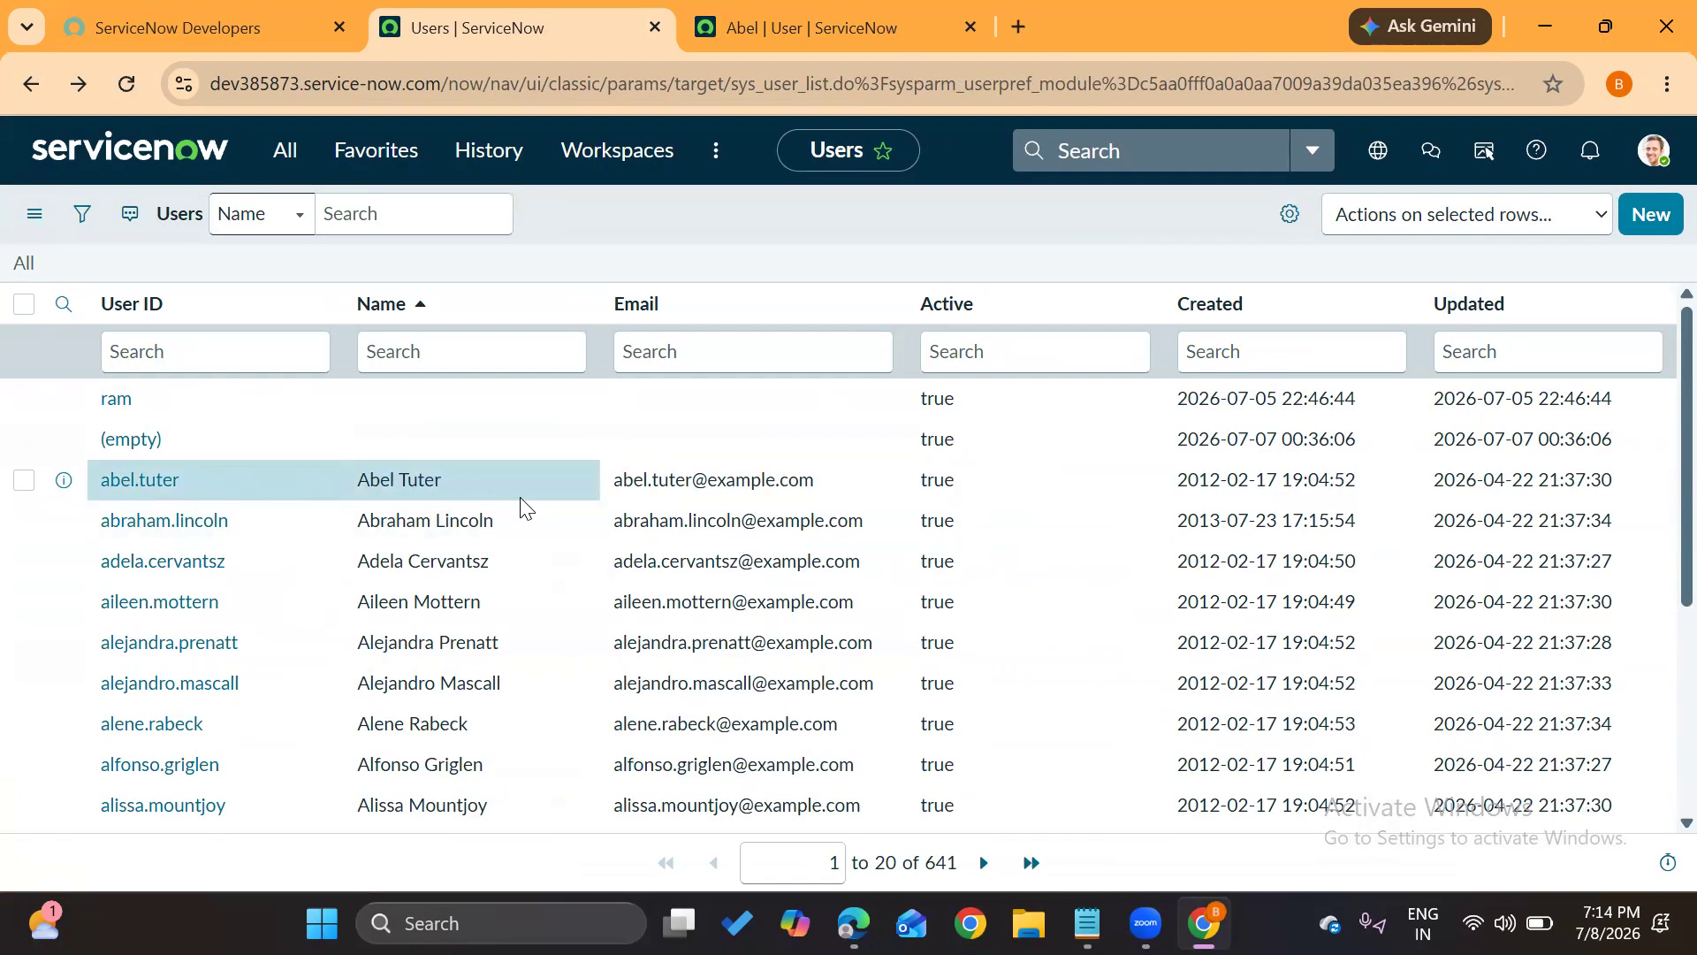
click(654, 483)
click(1002, 482)
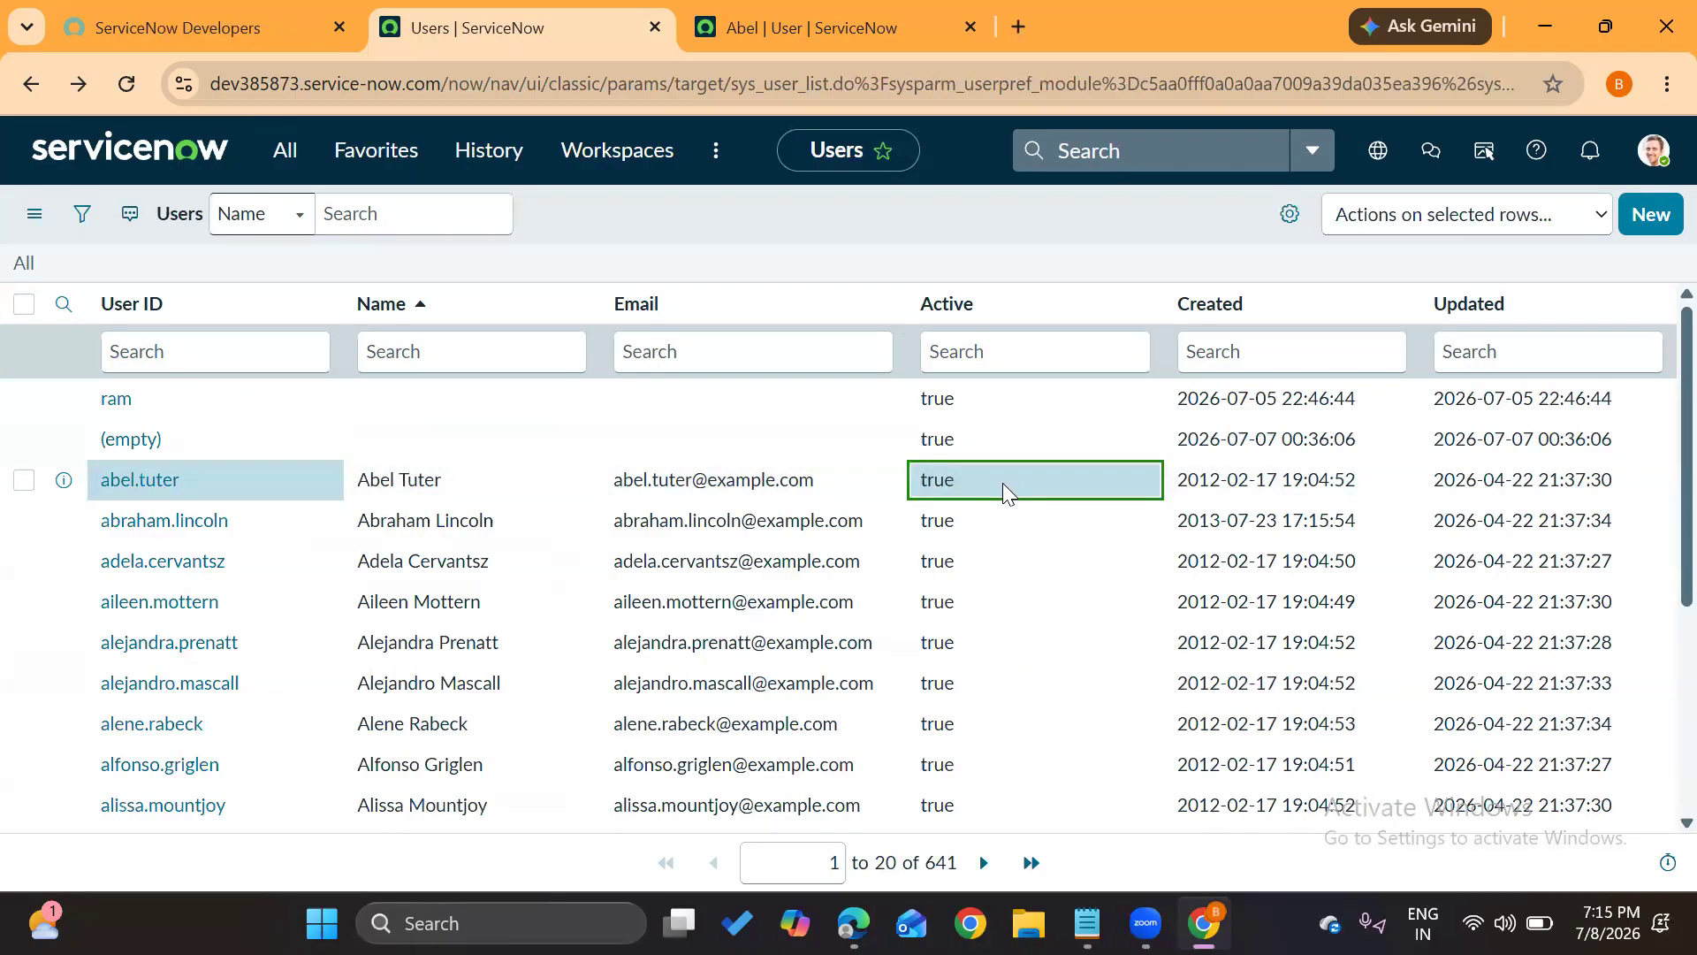
click(606, 217)
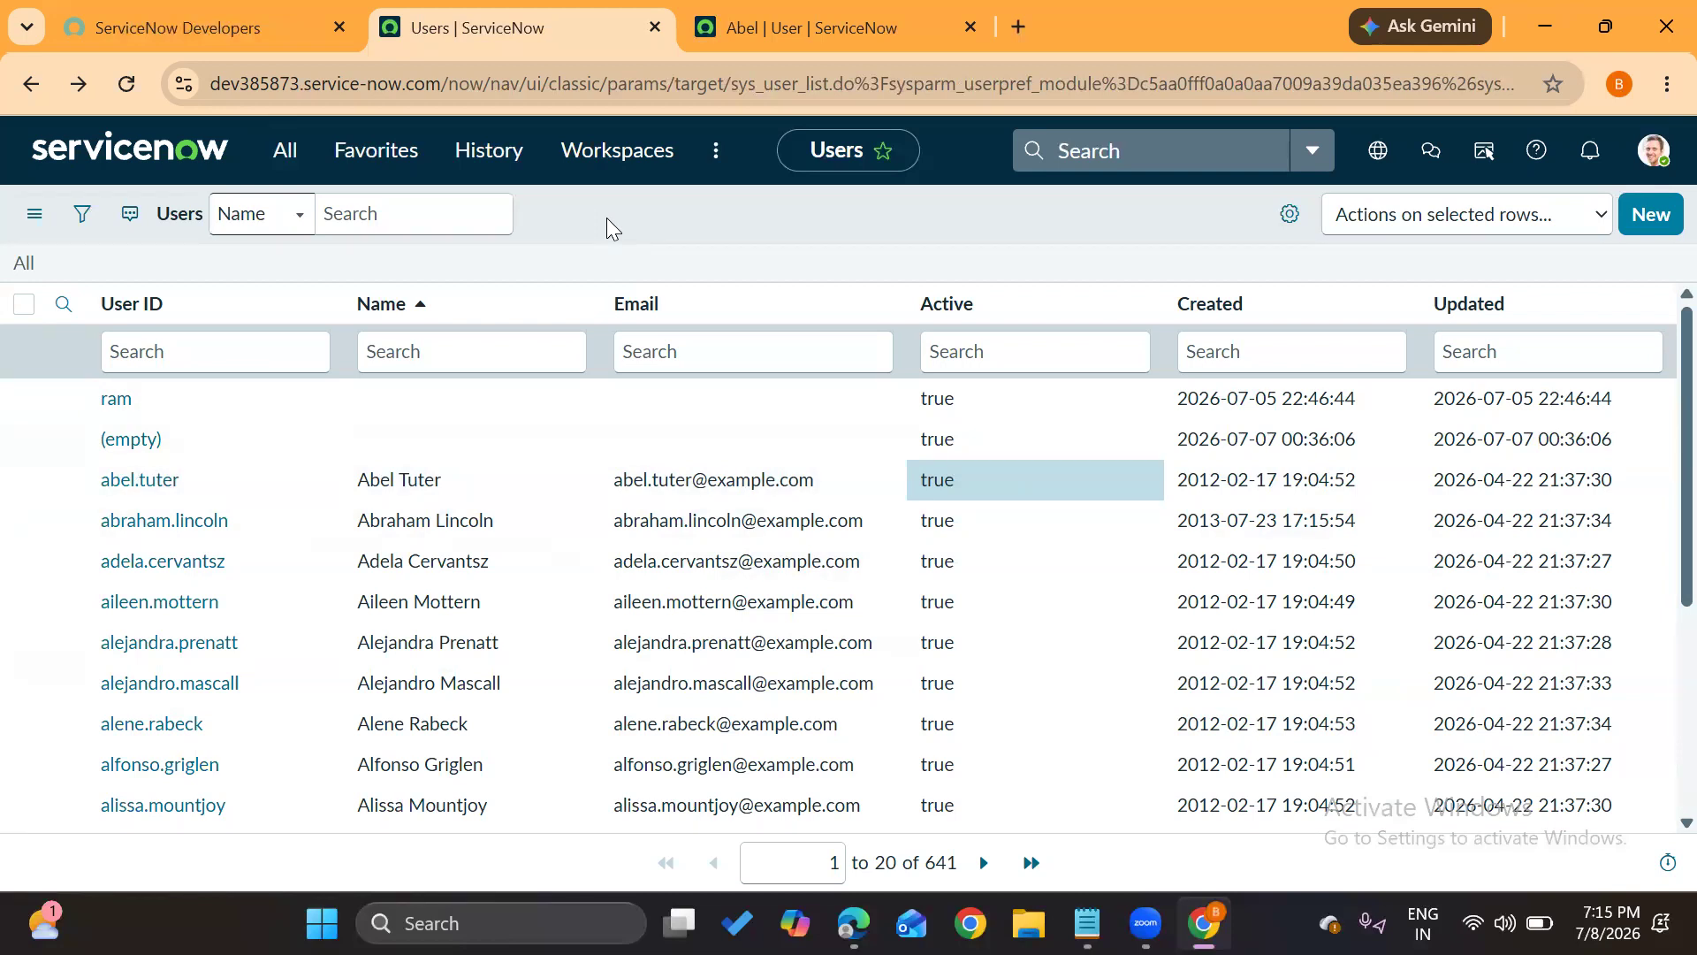
scroll(303, 613, down, 3)
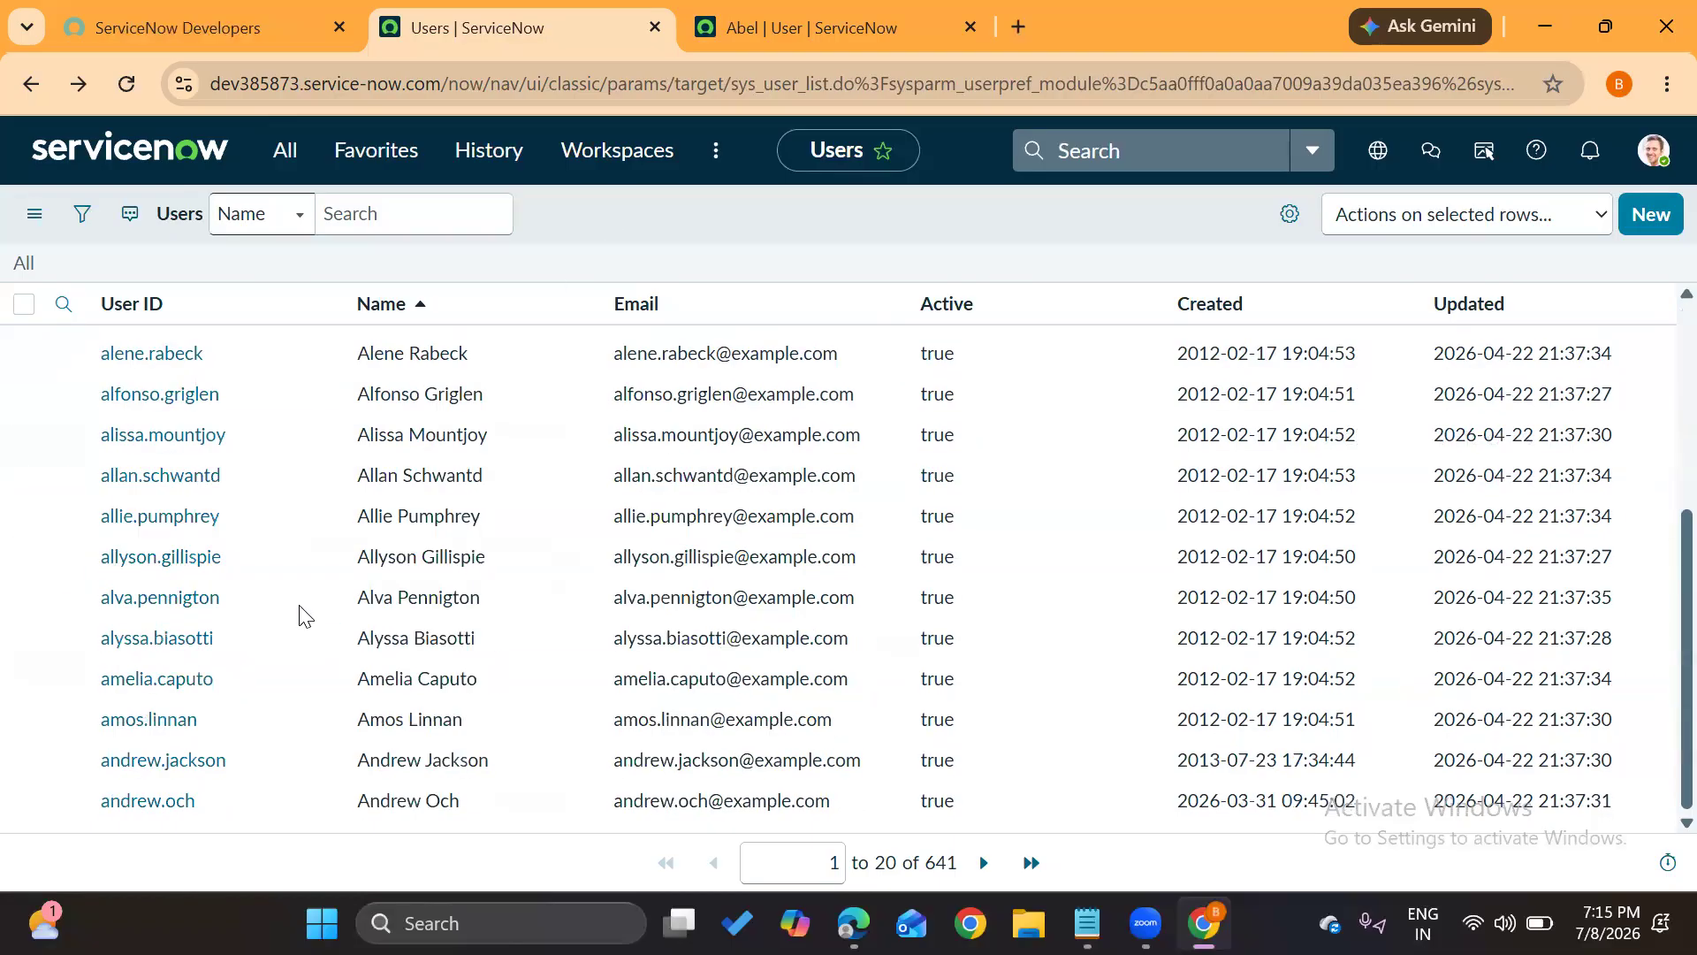
scroll(303, 613, up, 3)
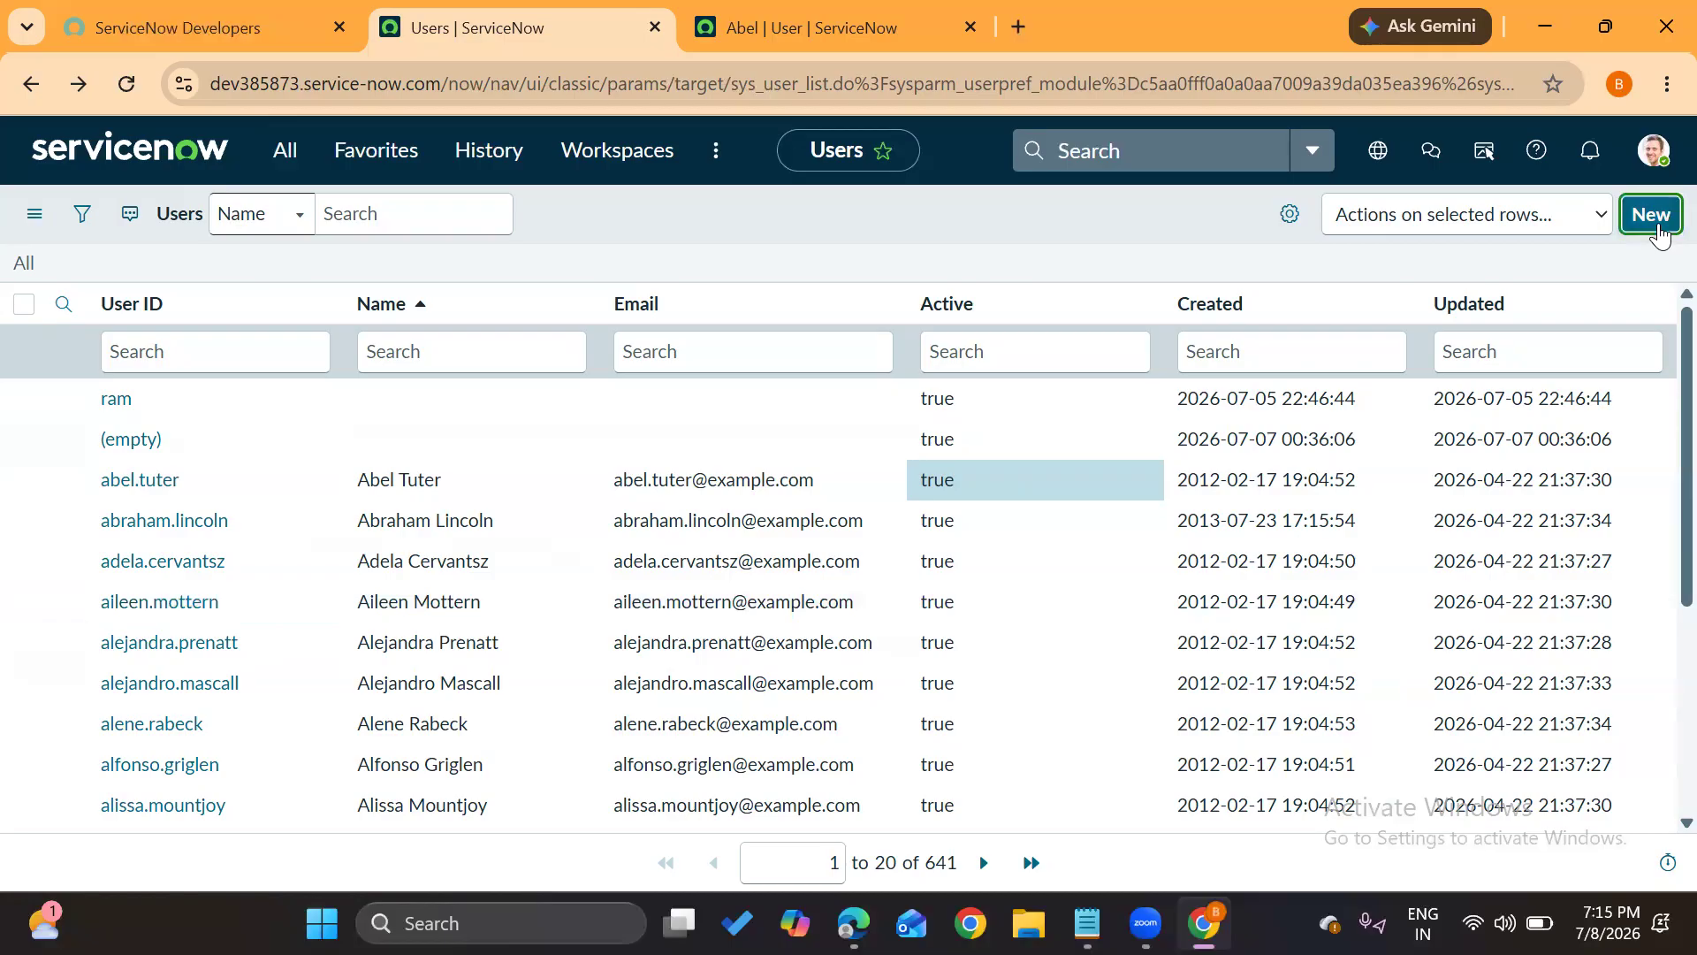
Bring up the new user form again to view its empty fields, and go back to the list without submitting
click(1651, 219)
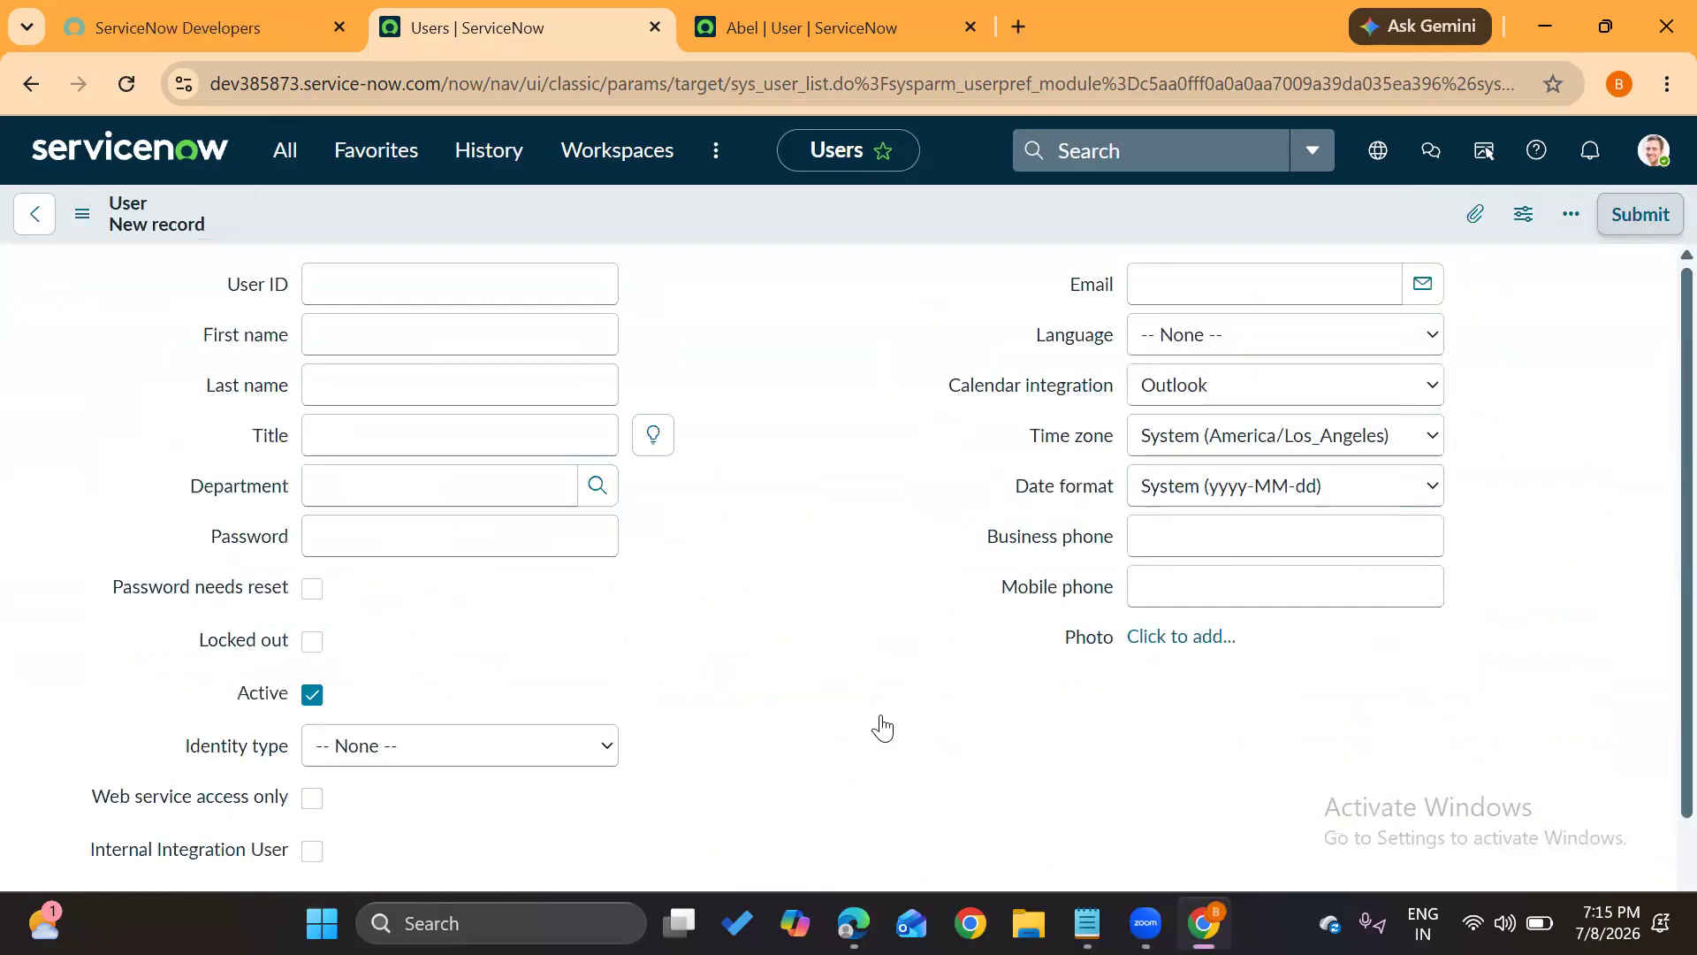
click(805, 433)
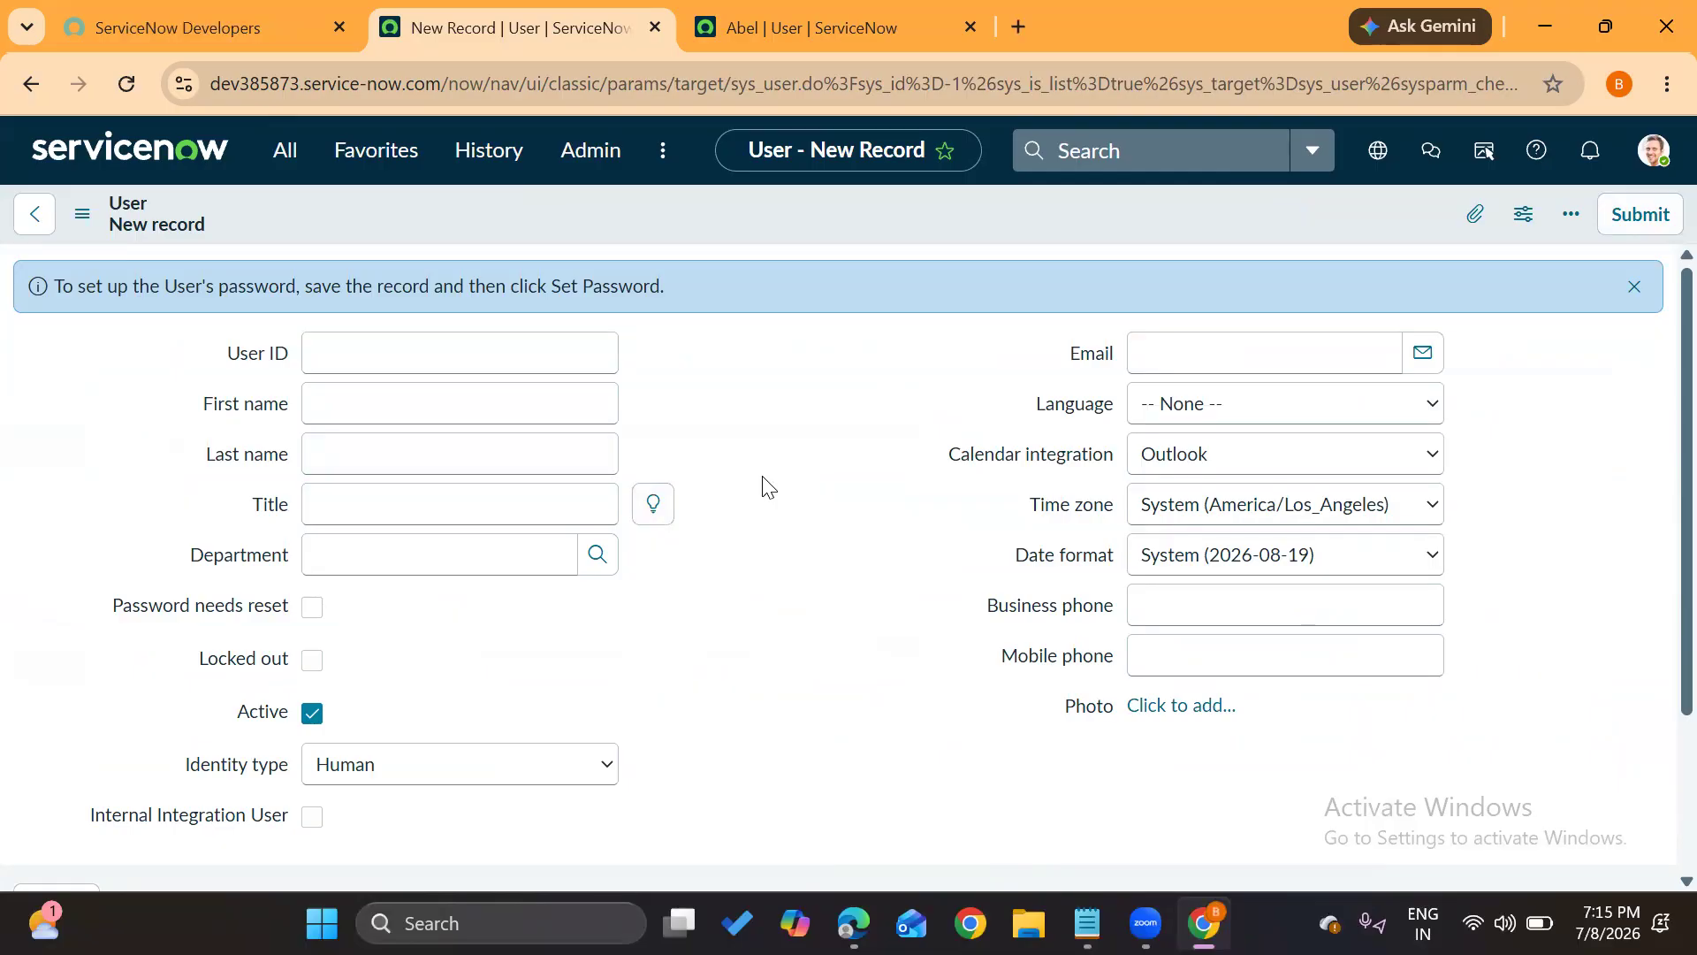
click(31, 84)
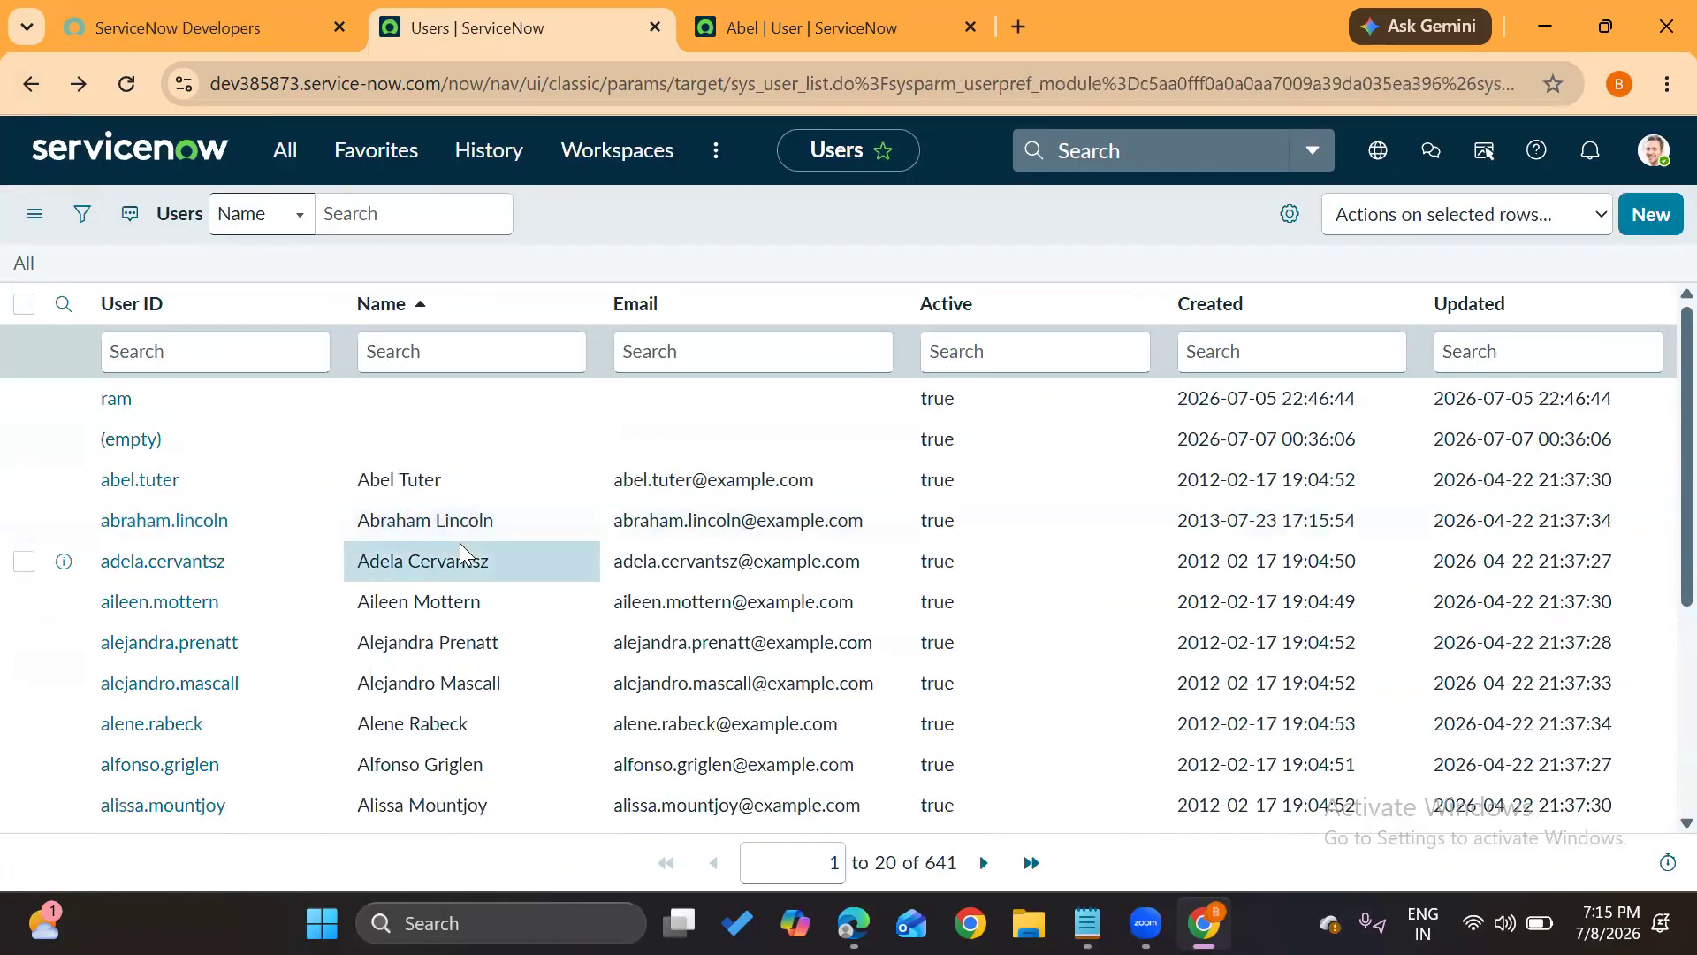
Select the three user records directly below the "(empty)" row in the Users list
drag(362, 566, 500, 580)
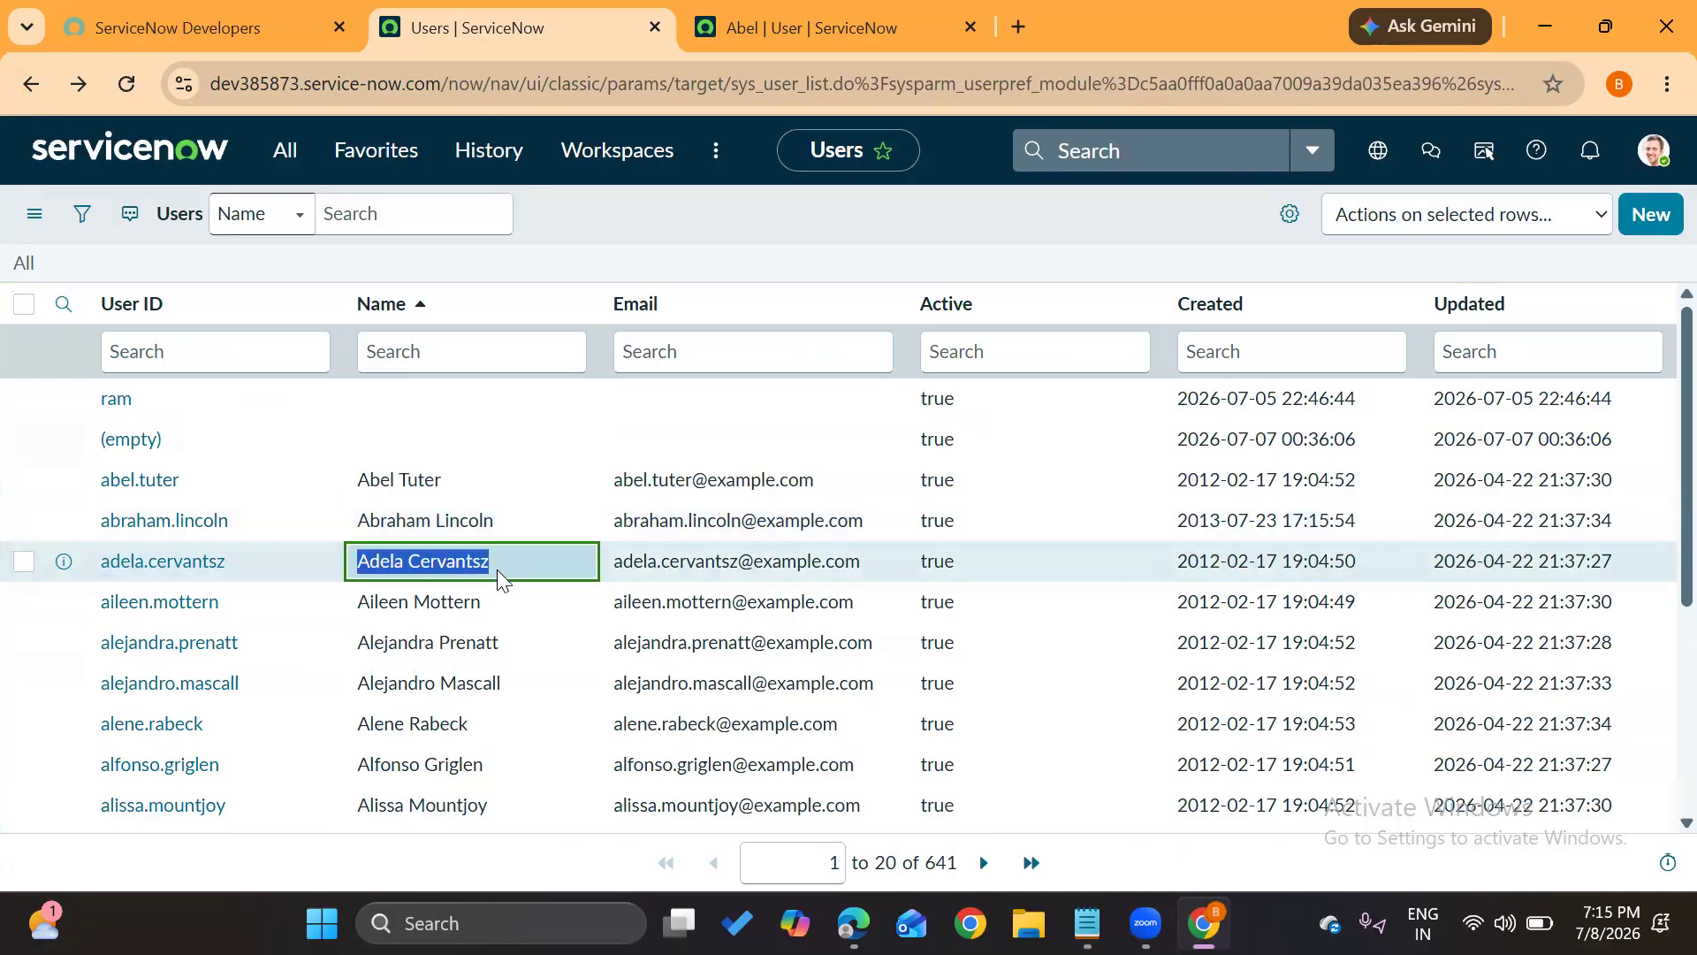
click(24, 482)
click(24, 521)
click(24, 561)
scroll(33, 719, down, 4)
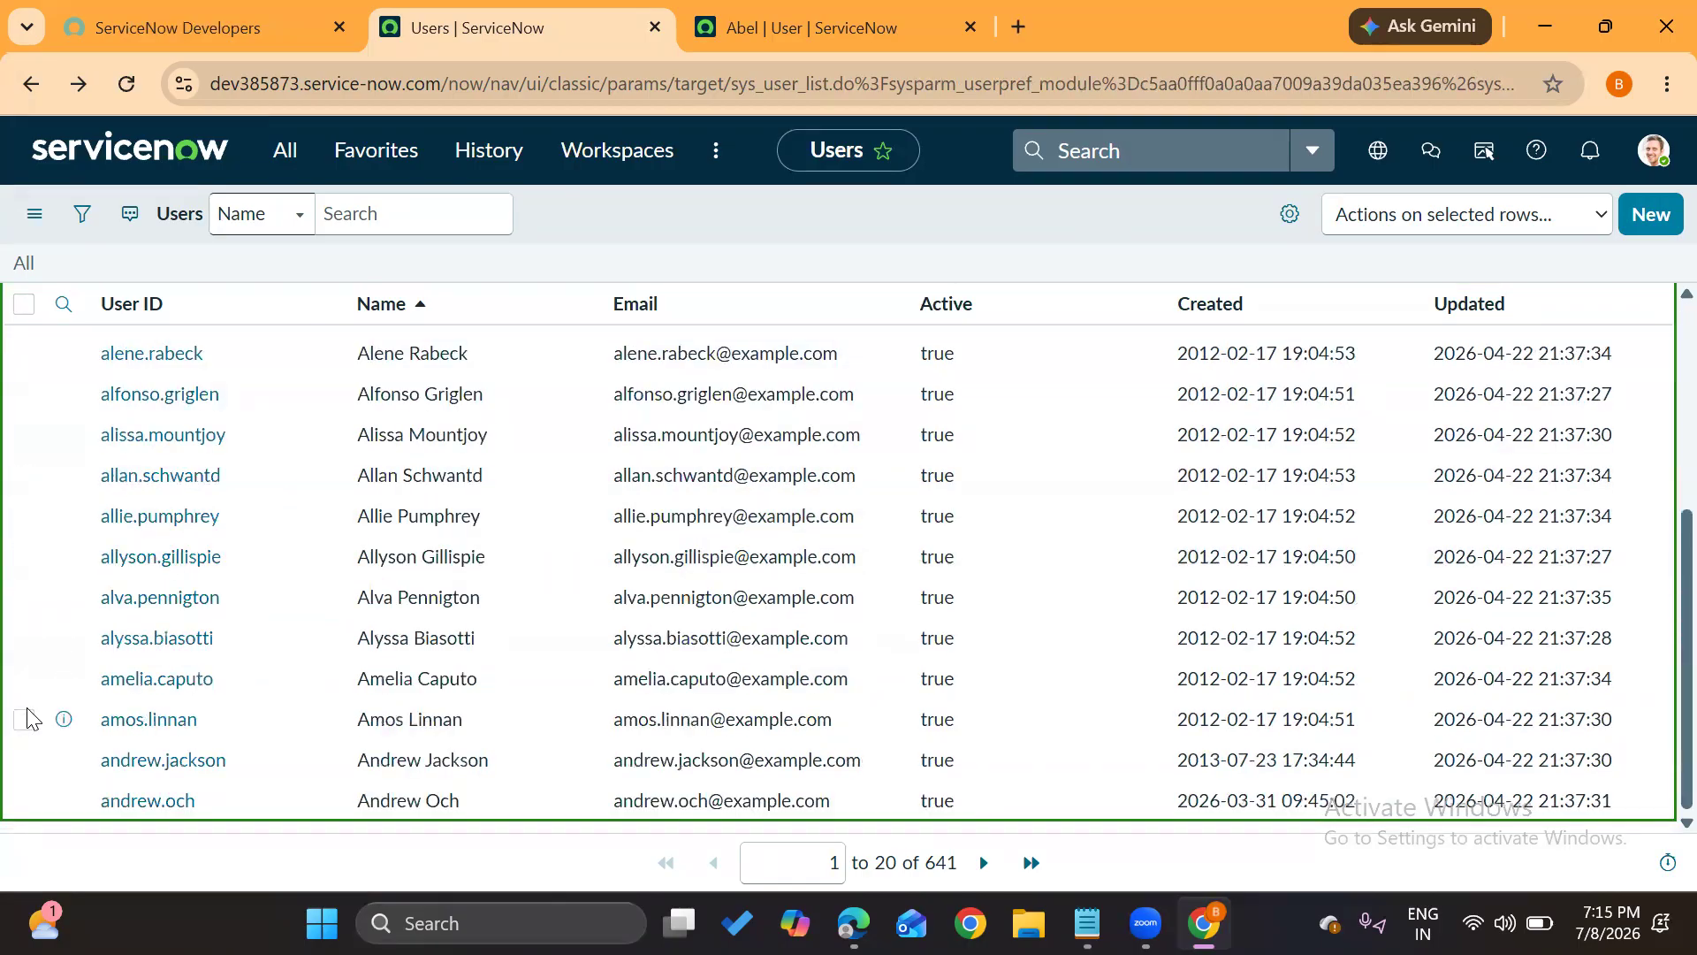
scroll(33, 718, up, 4)
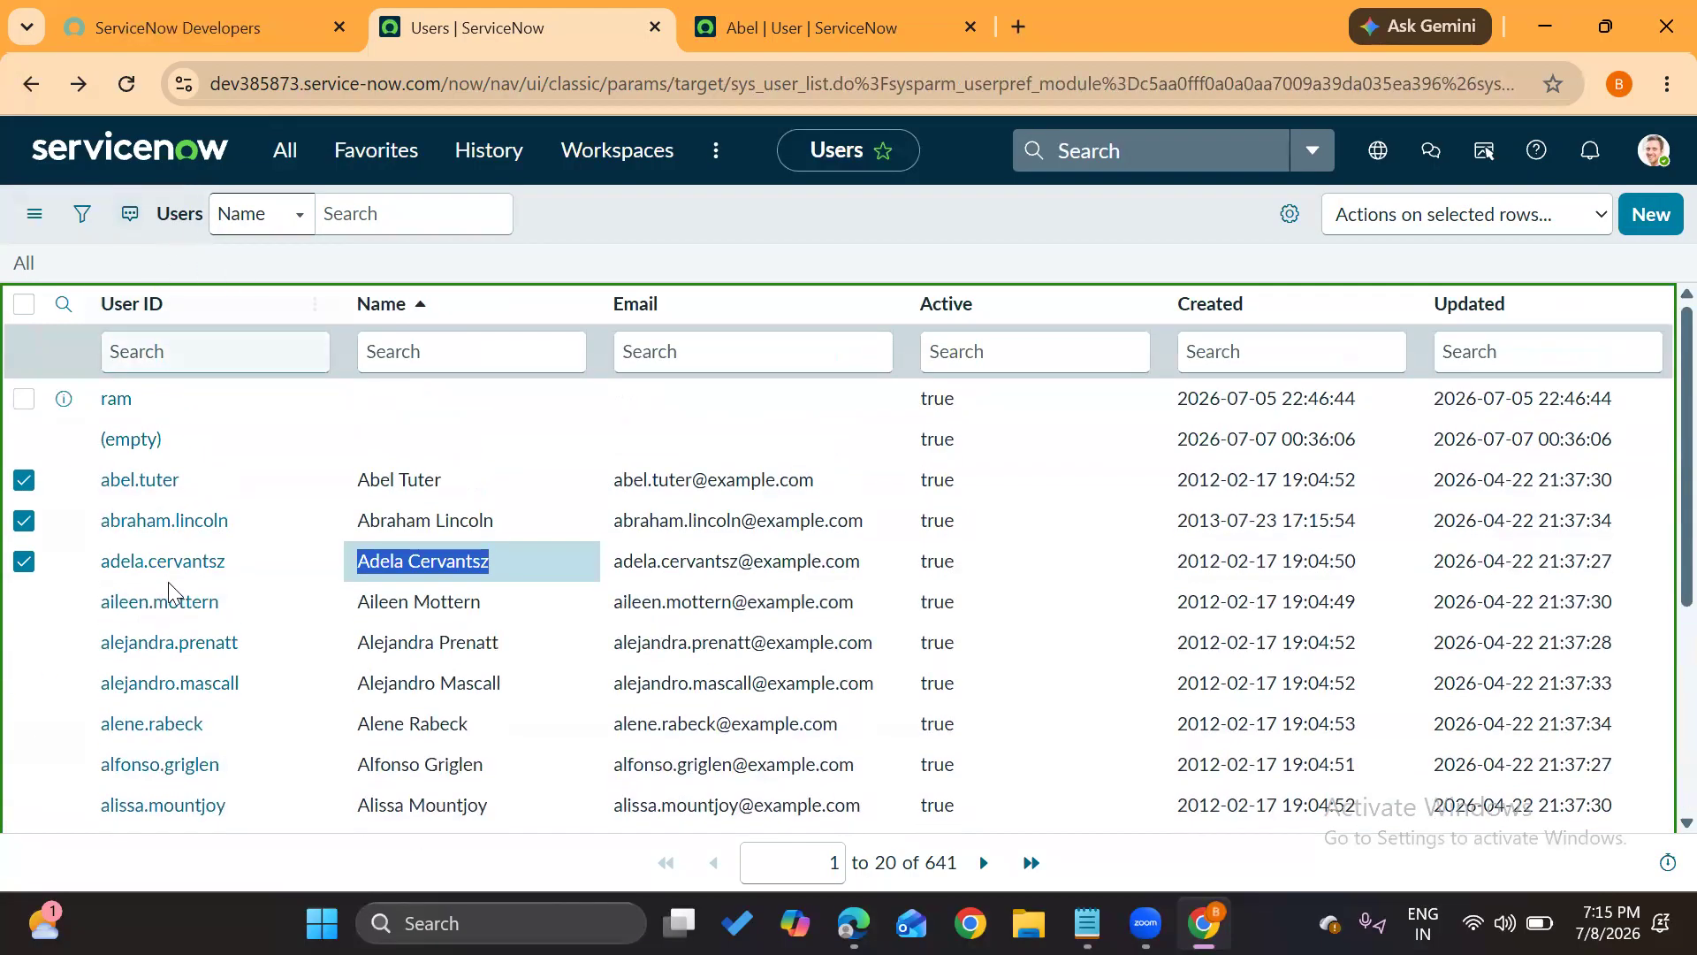
scroll(164, 575, down, 4)
scroll(175, 615, up, 4)
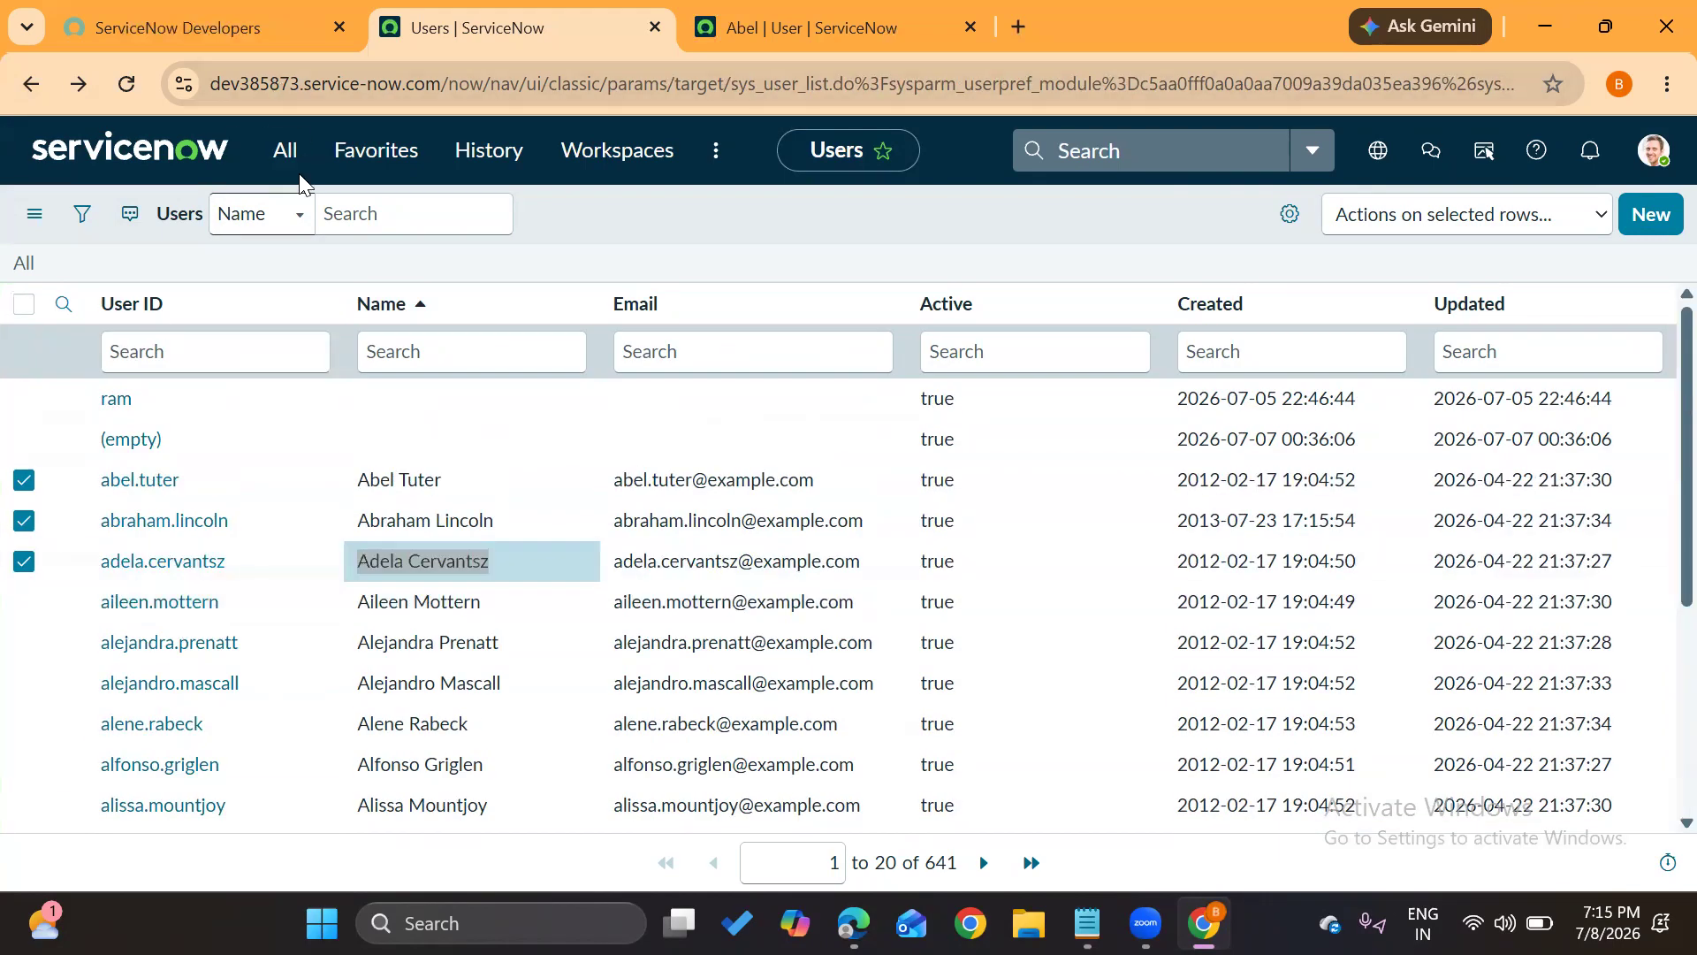
Open the Groups and Roles lists from the Users and Groups module in separate new browser tabs
click(286, 152)
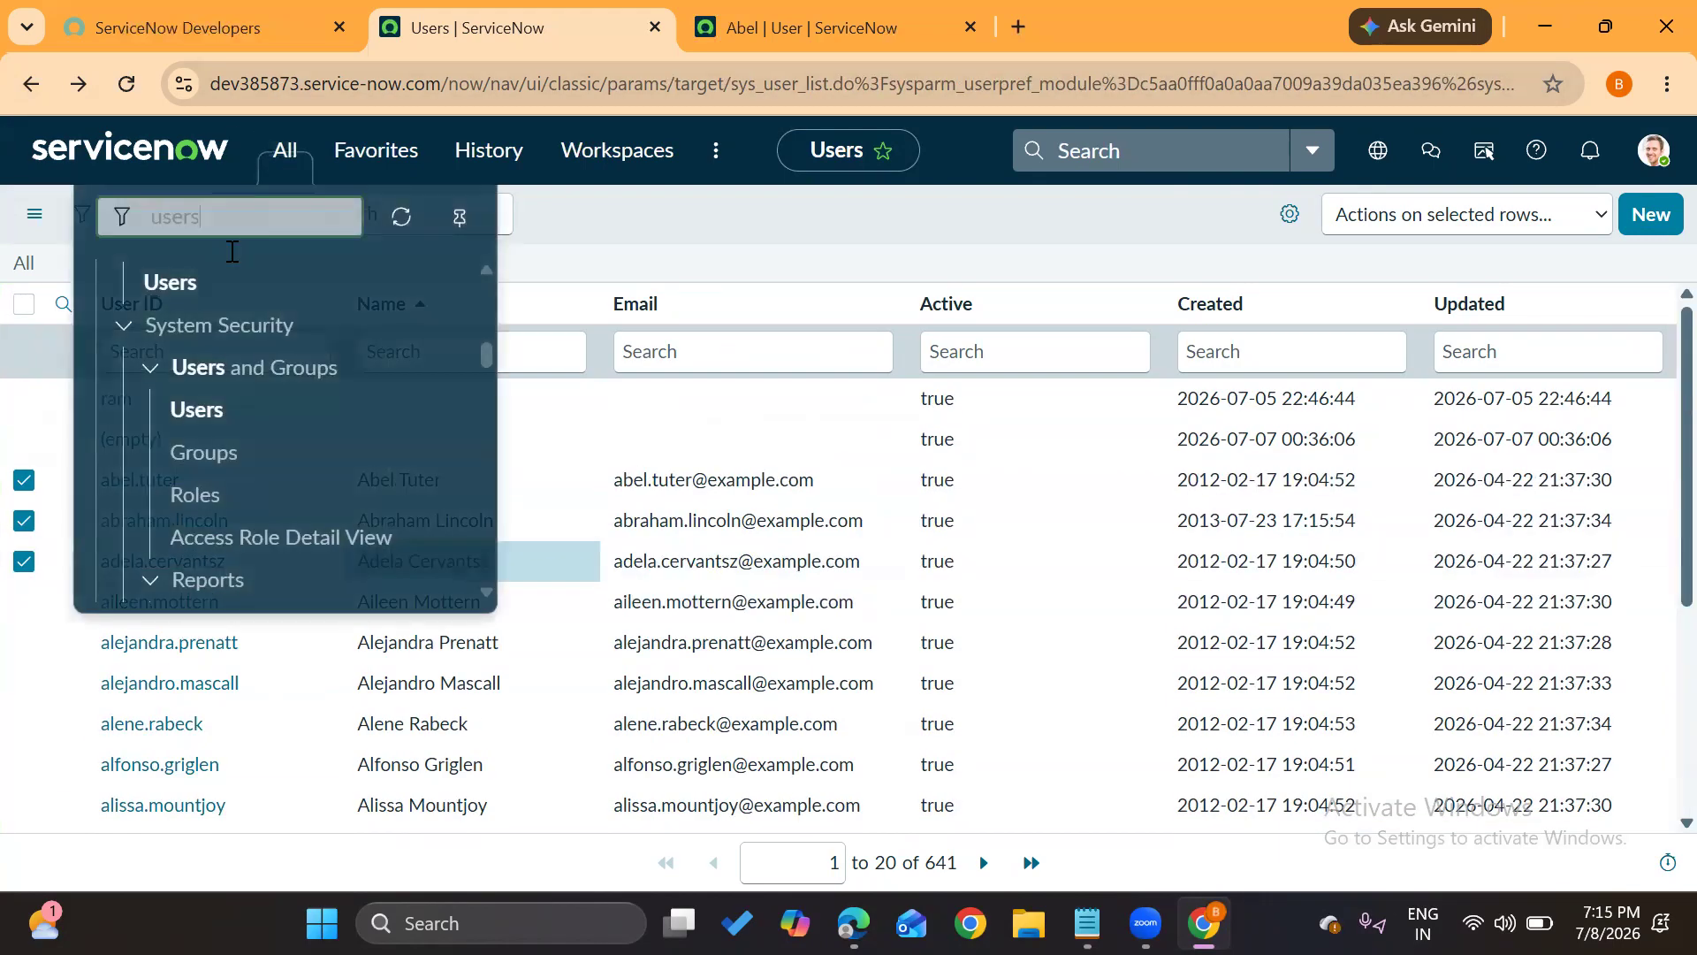
middle_click(188, 445)
middle_click(190, 488)
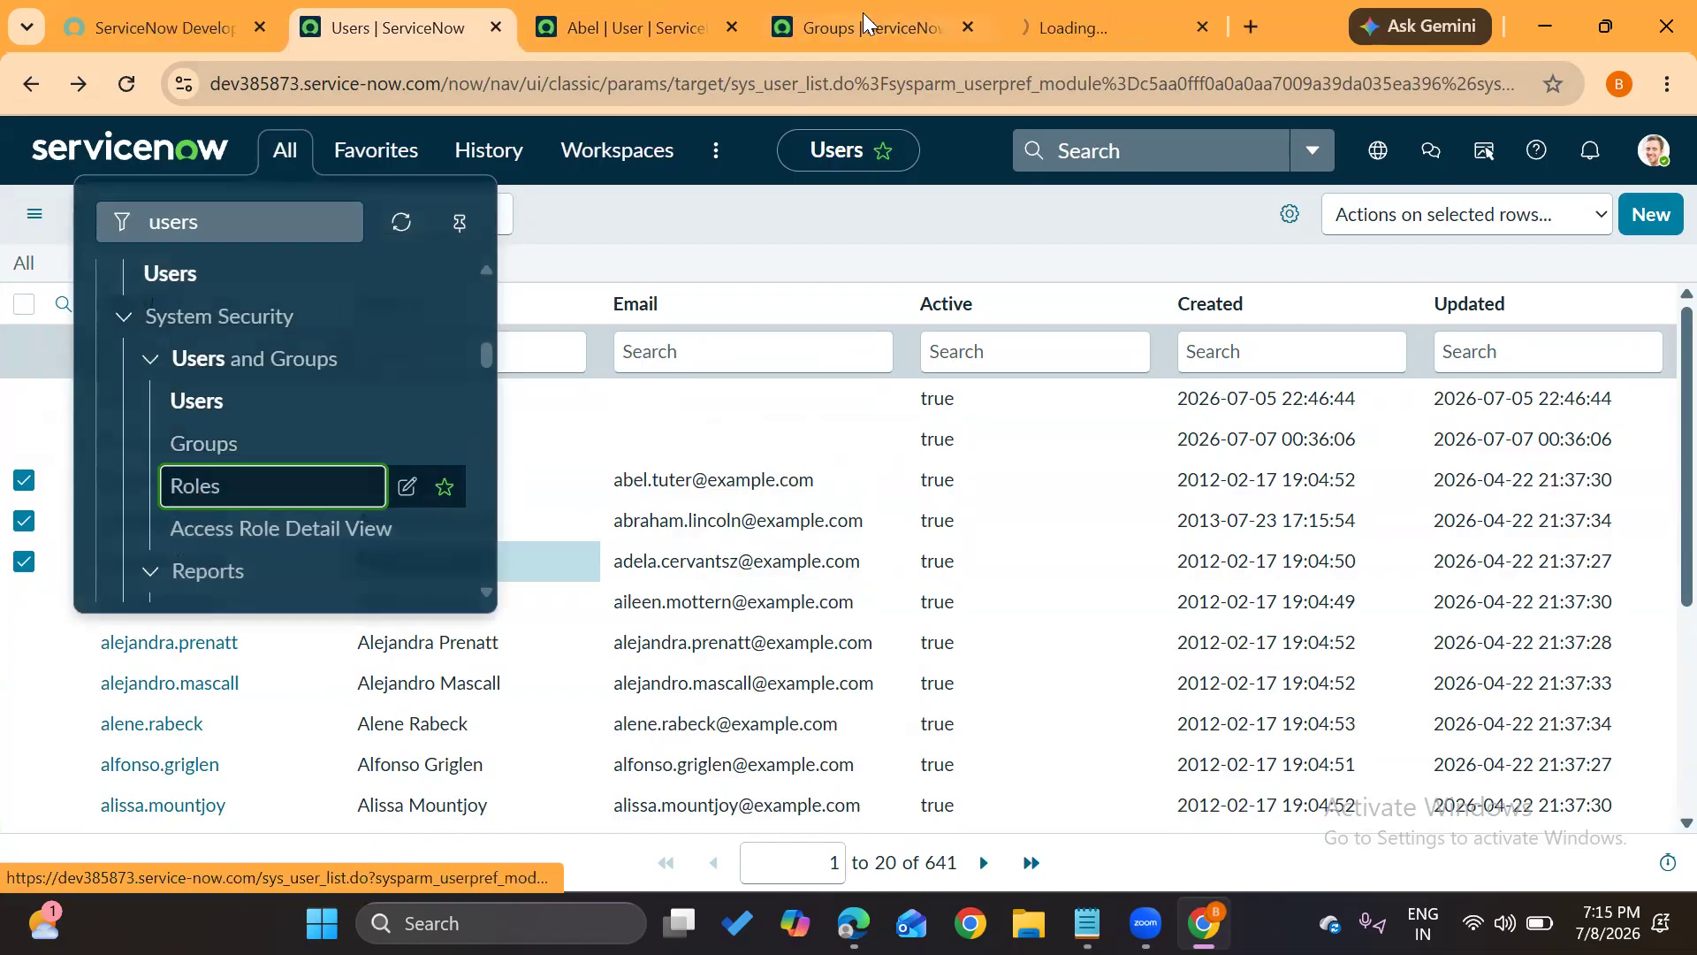
Look over the Groups and Roles lists in their browser tabs, and bring up the new role form to view its fields
click(864, 27)
scroll(344, 563, down, 3)
scroll(345, 564, up, 3)
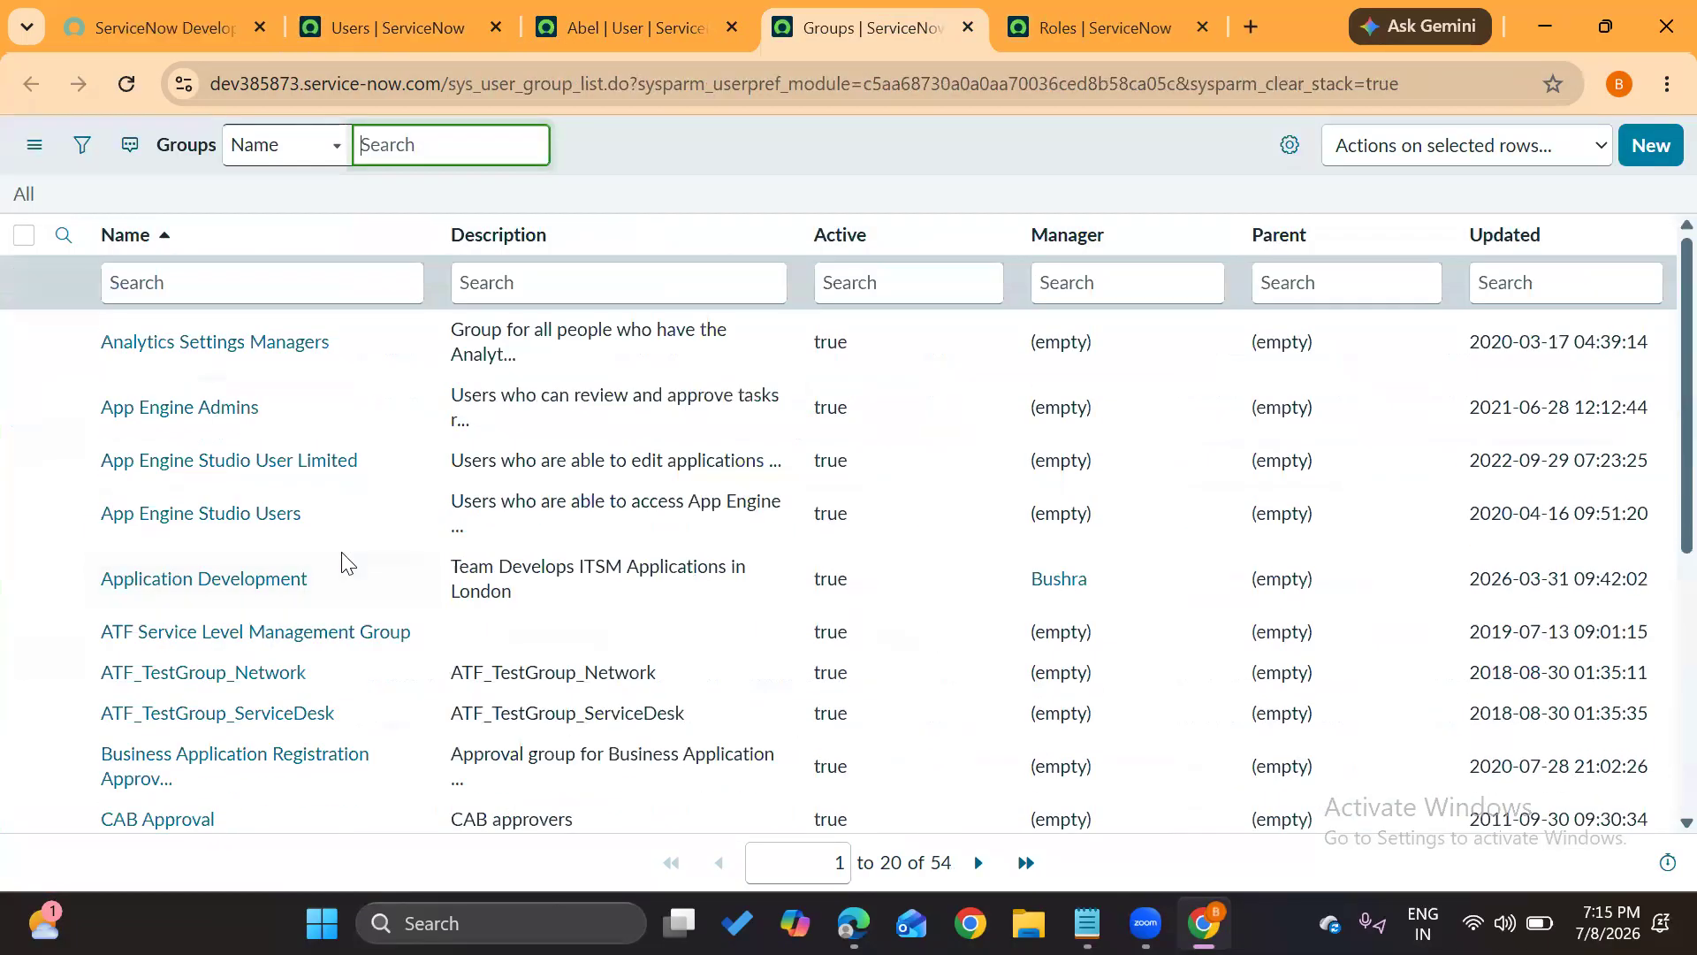
click(1119, 5)
scroll(315, 493, down, 10)
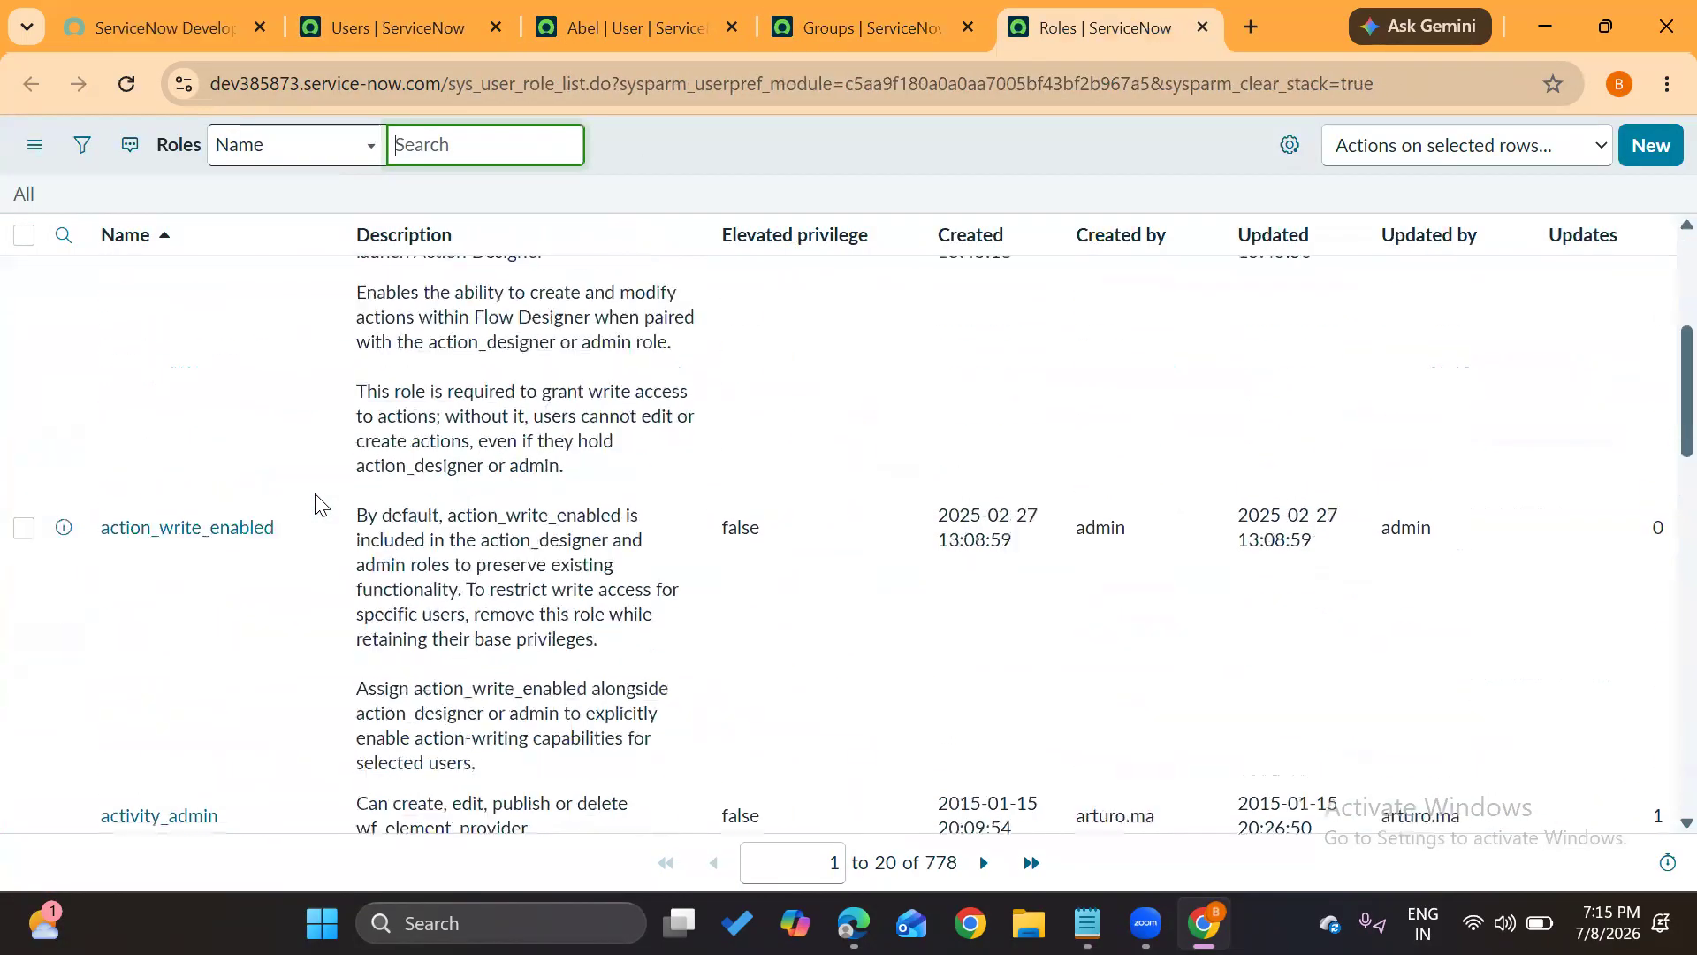
scroll(315, 493, up, 10)
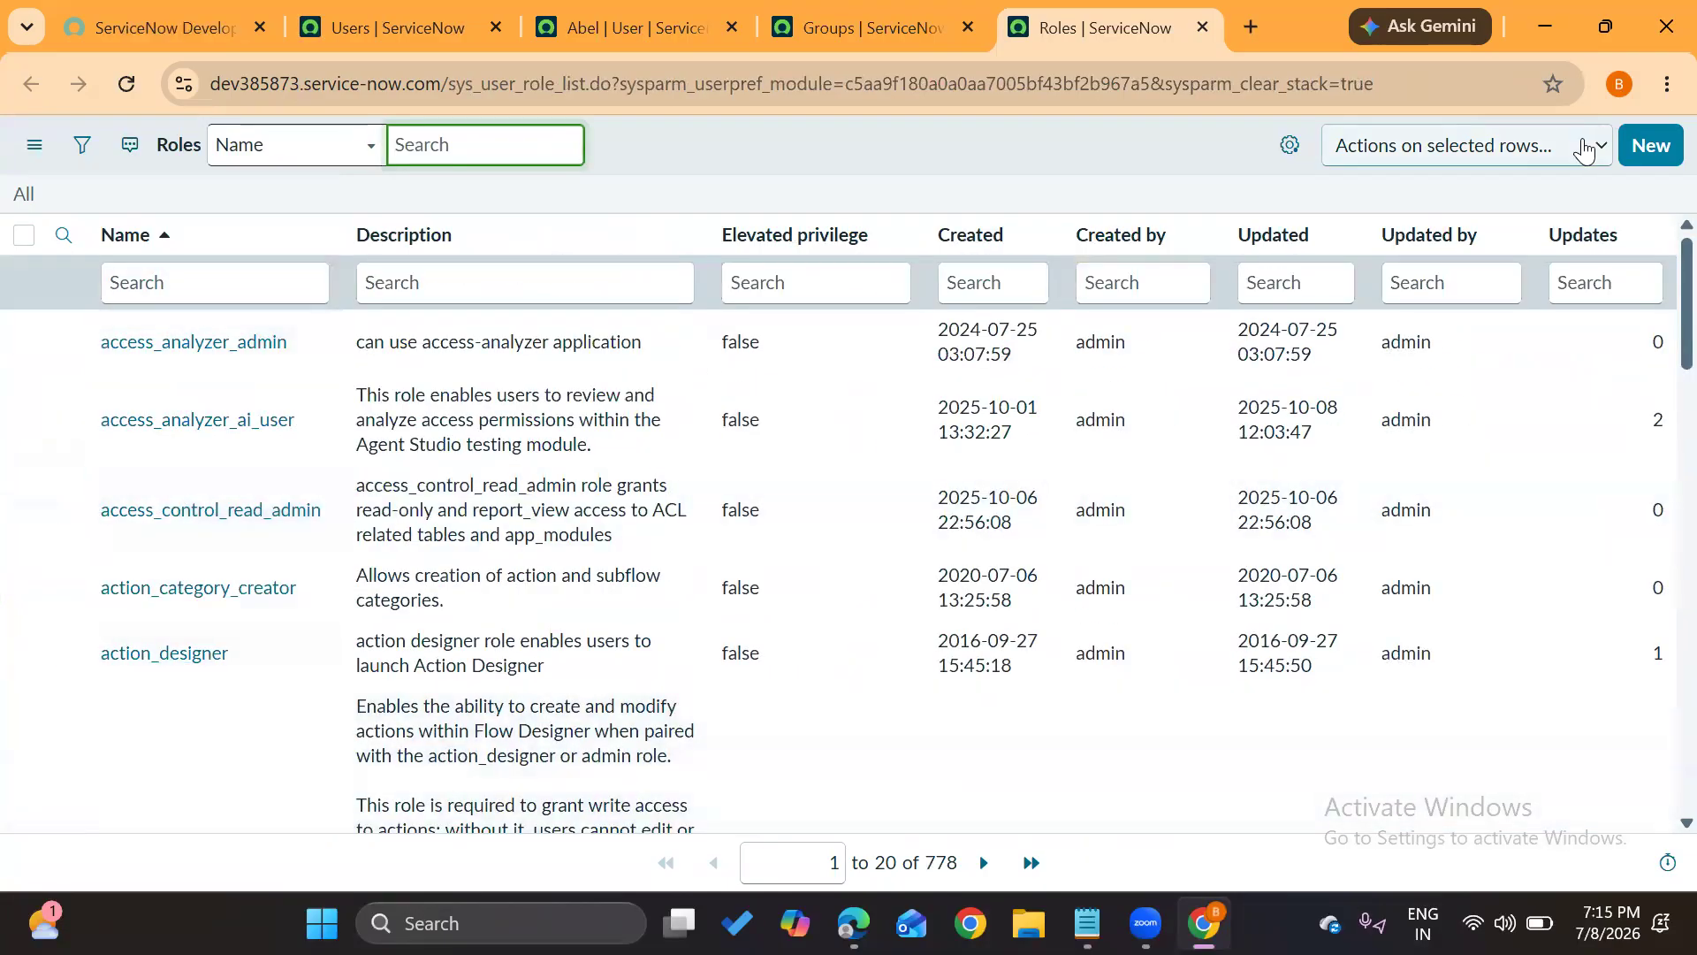
click(1623, 156)
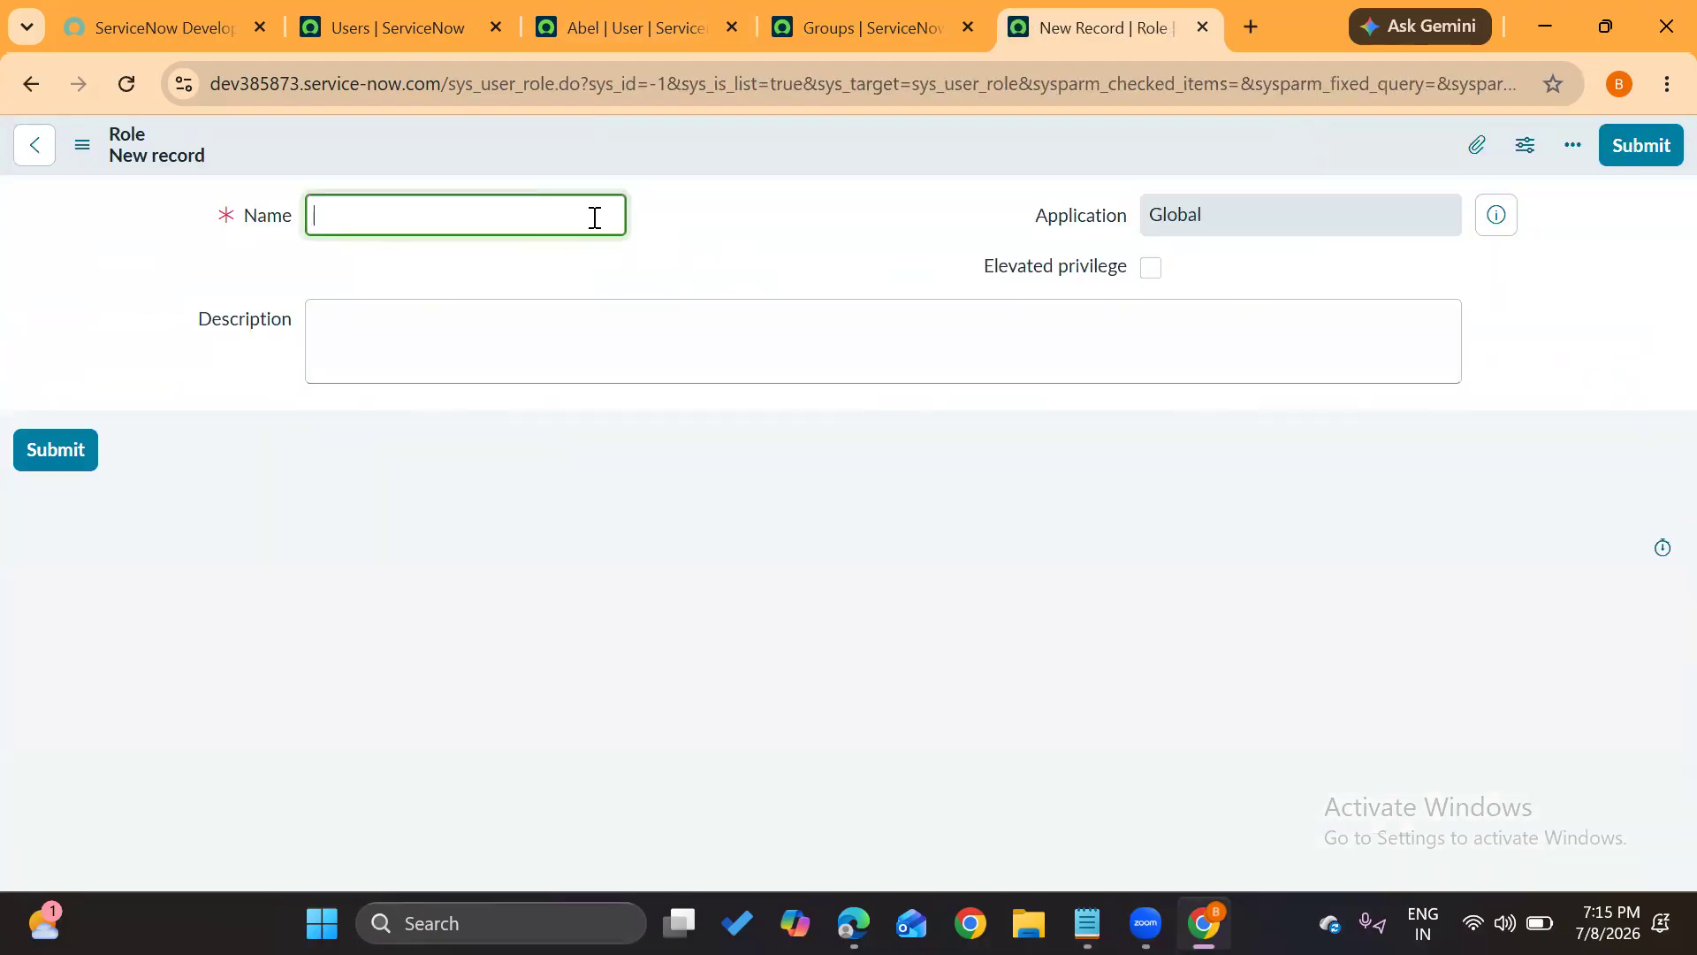
Close the new role, Groups and user record tabs, and reload the Users list to clear the selected rows
click(888, 3)
click(969, 36)
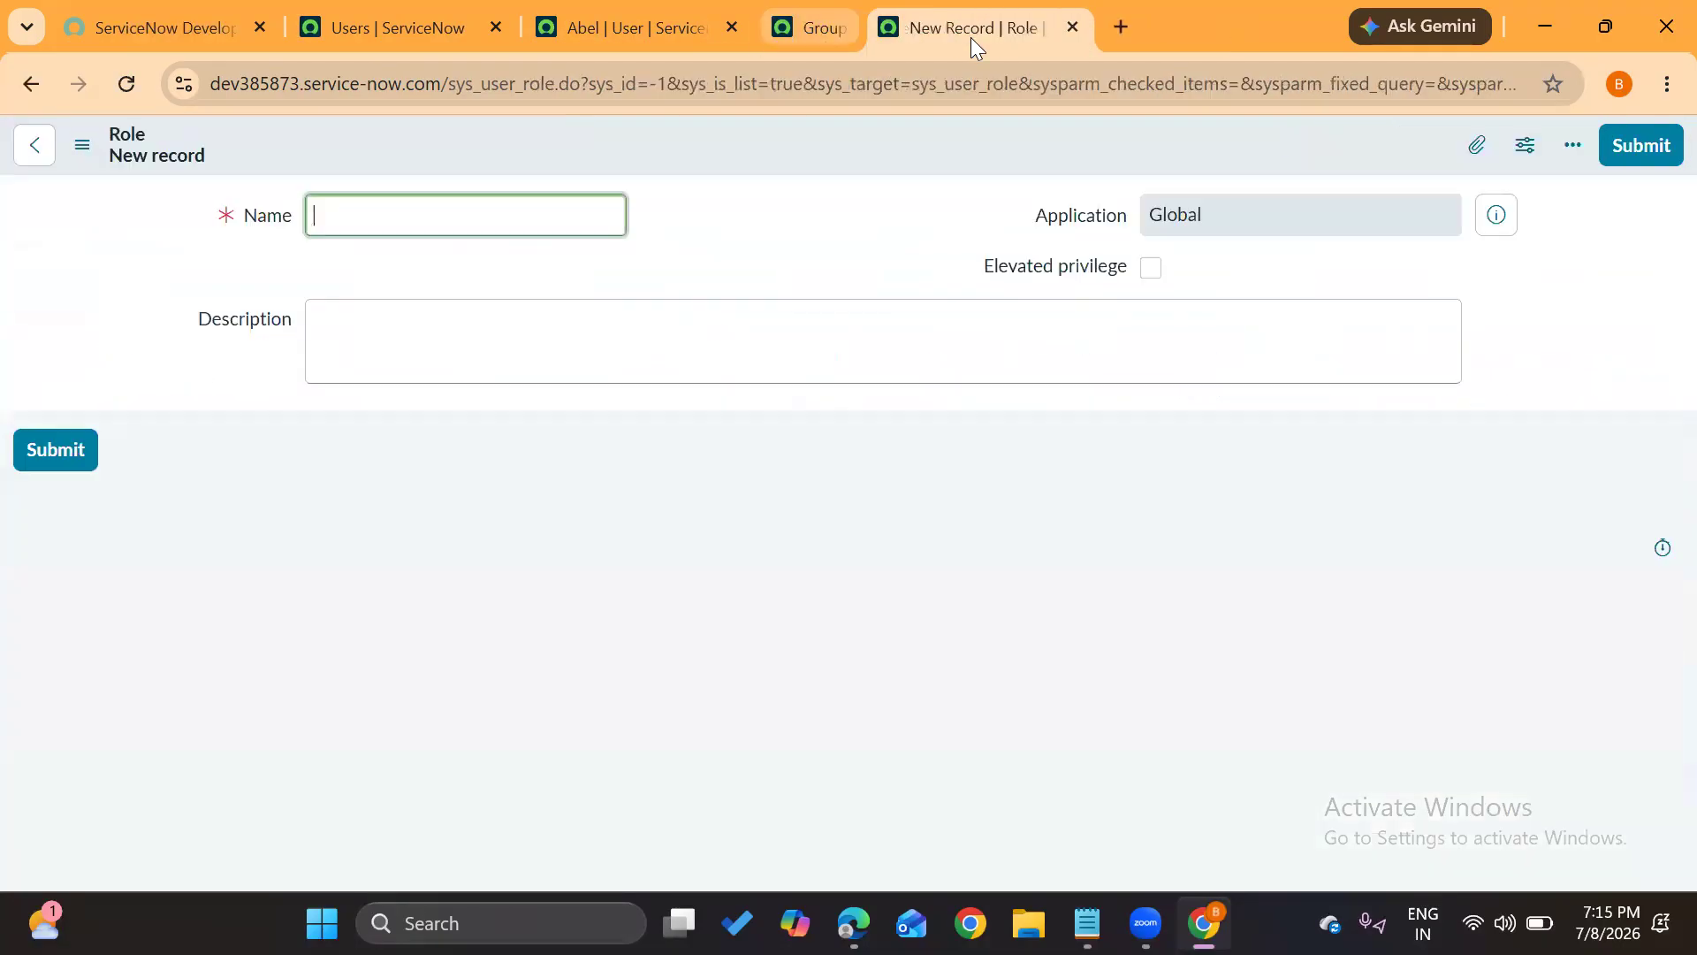
click(969, 36)
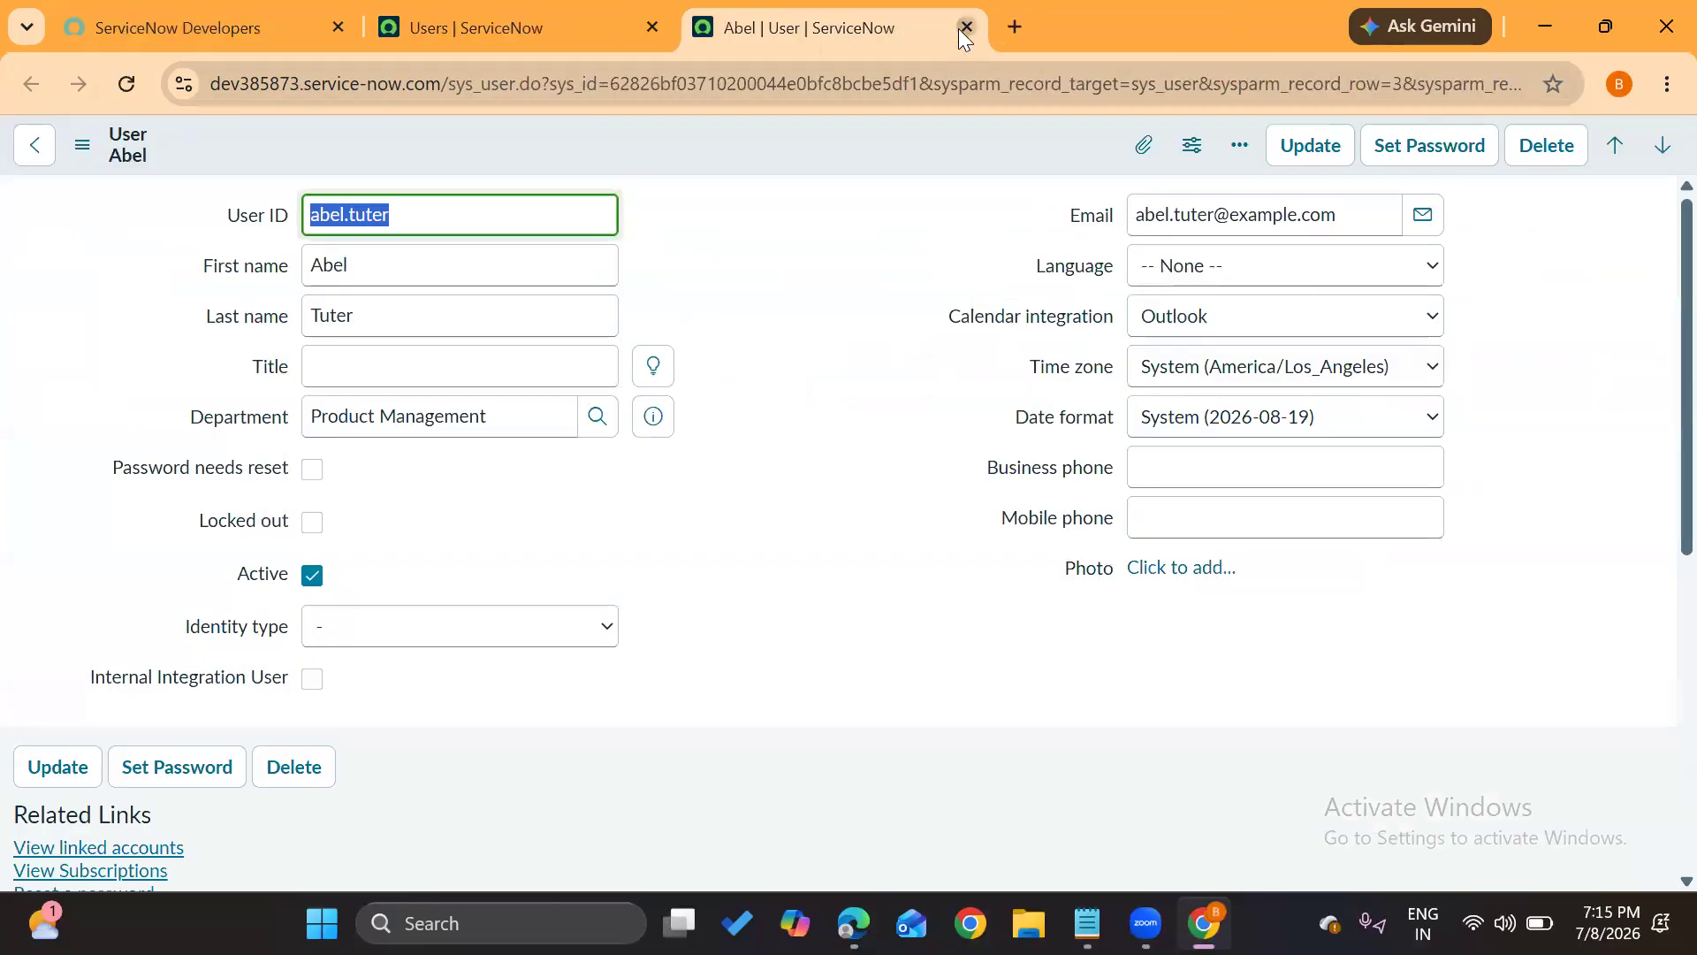
click(958, 28)
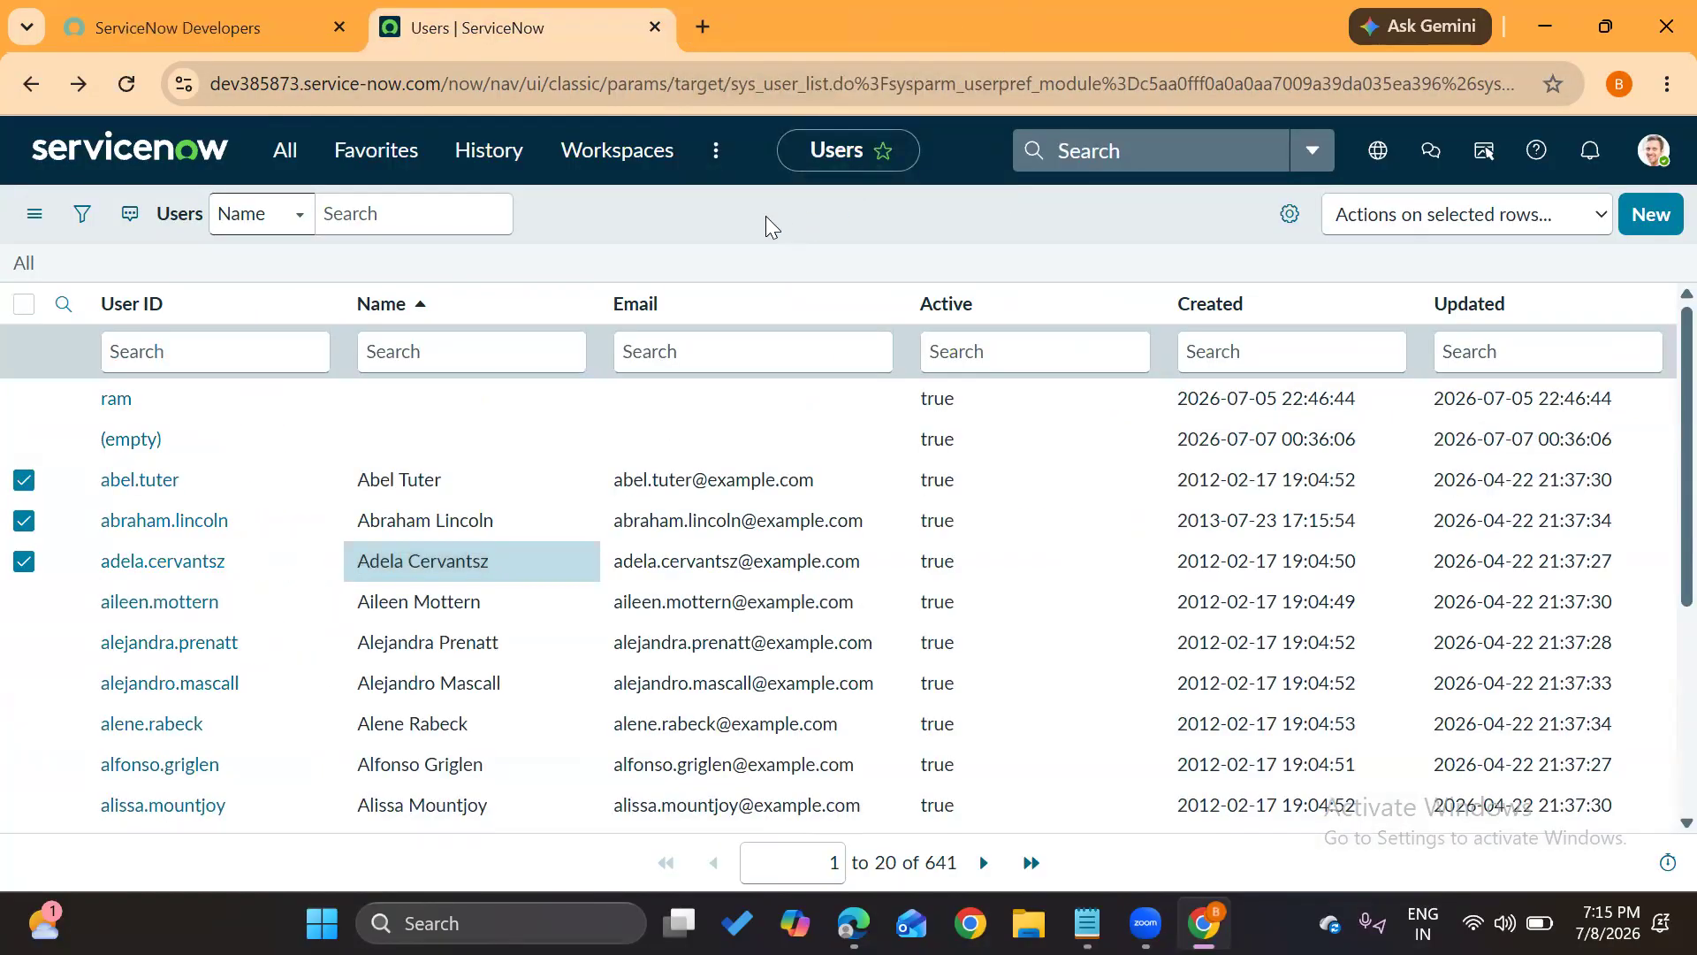
click(134, 95)
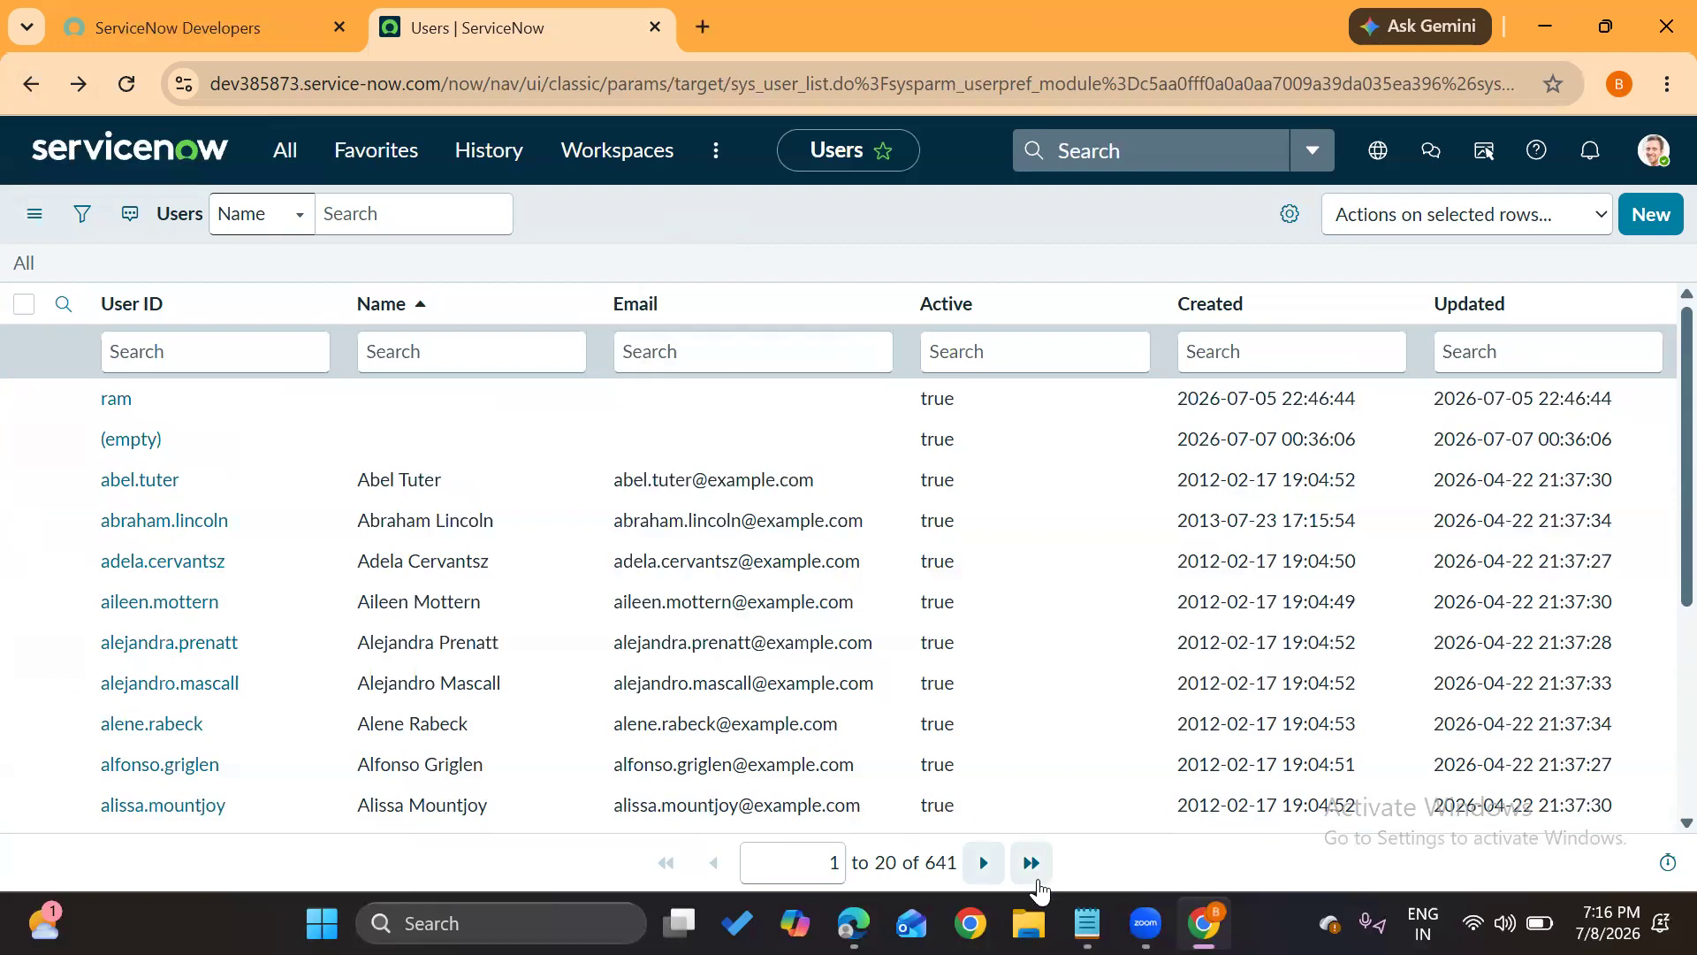
In the Notepad notes, define record as "collection of field info" and add "Parent tables ---- Task, Configuration item" after two blank lines
click(1071, 767)
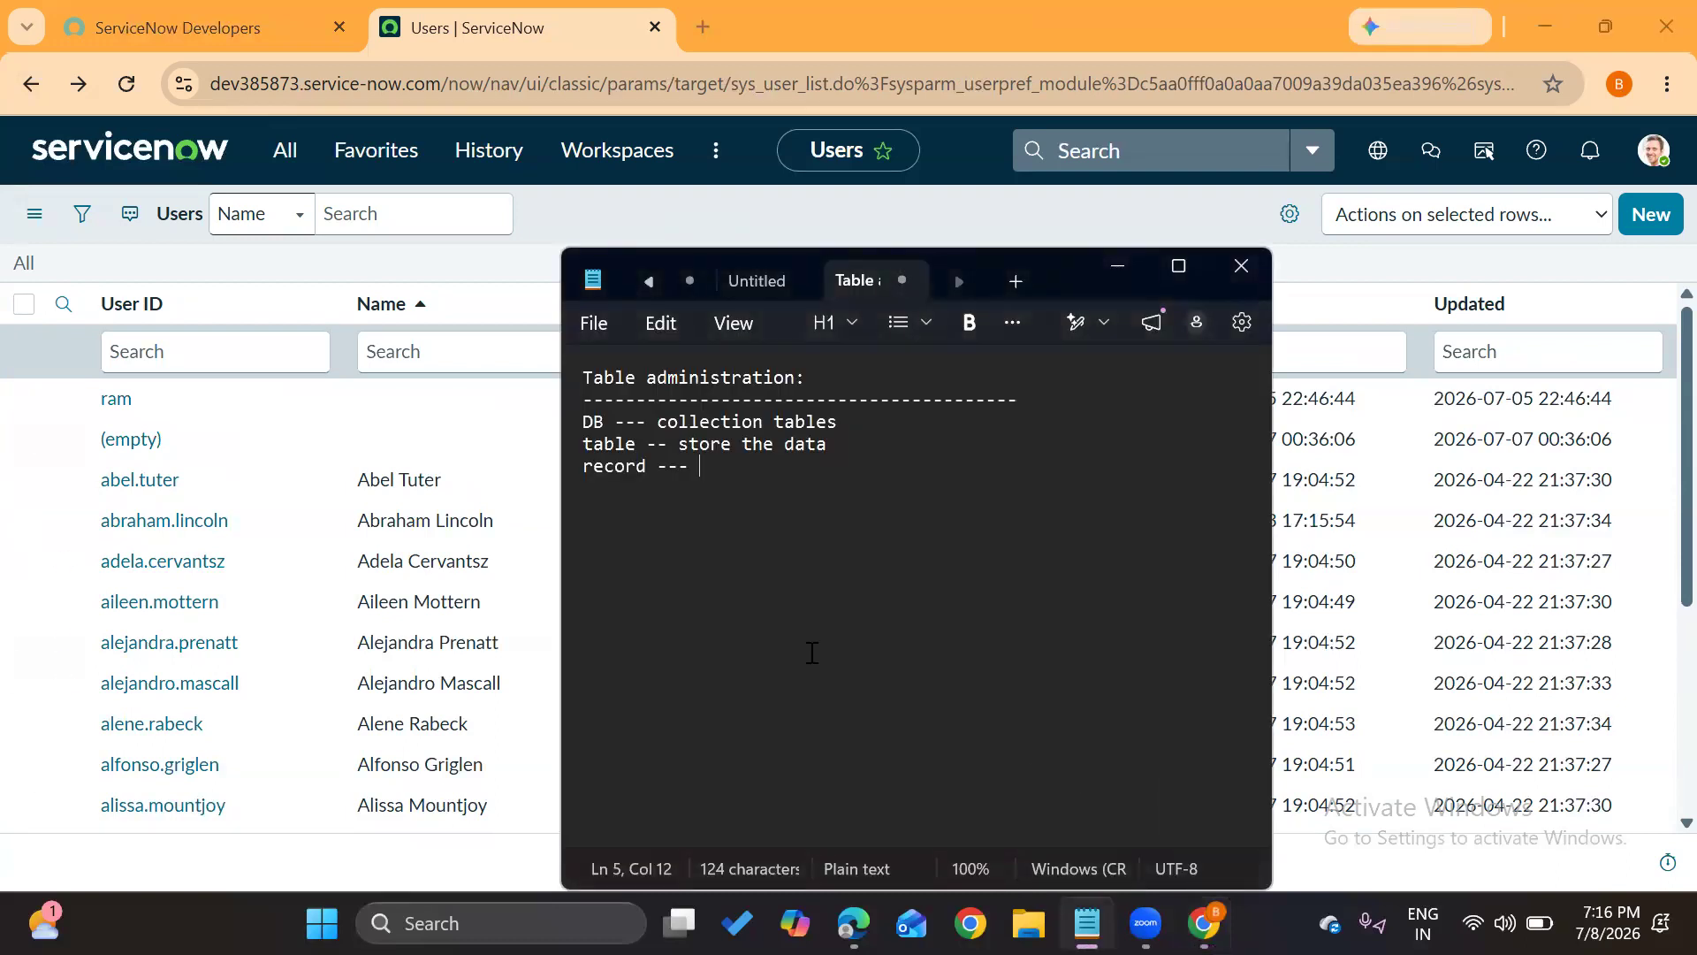
text(collection of field info)
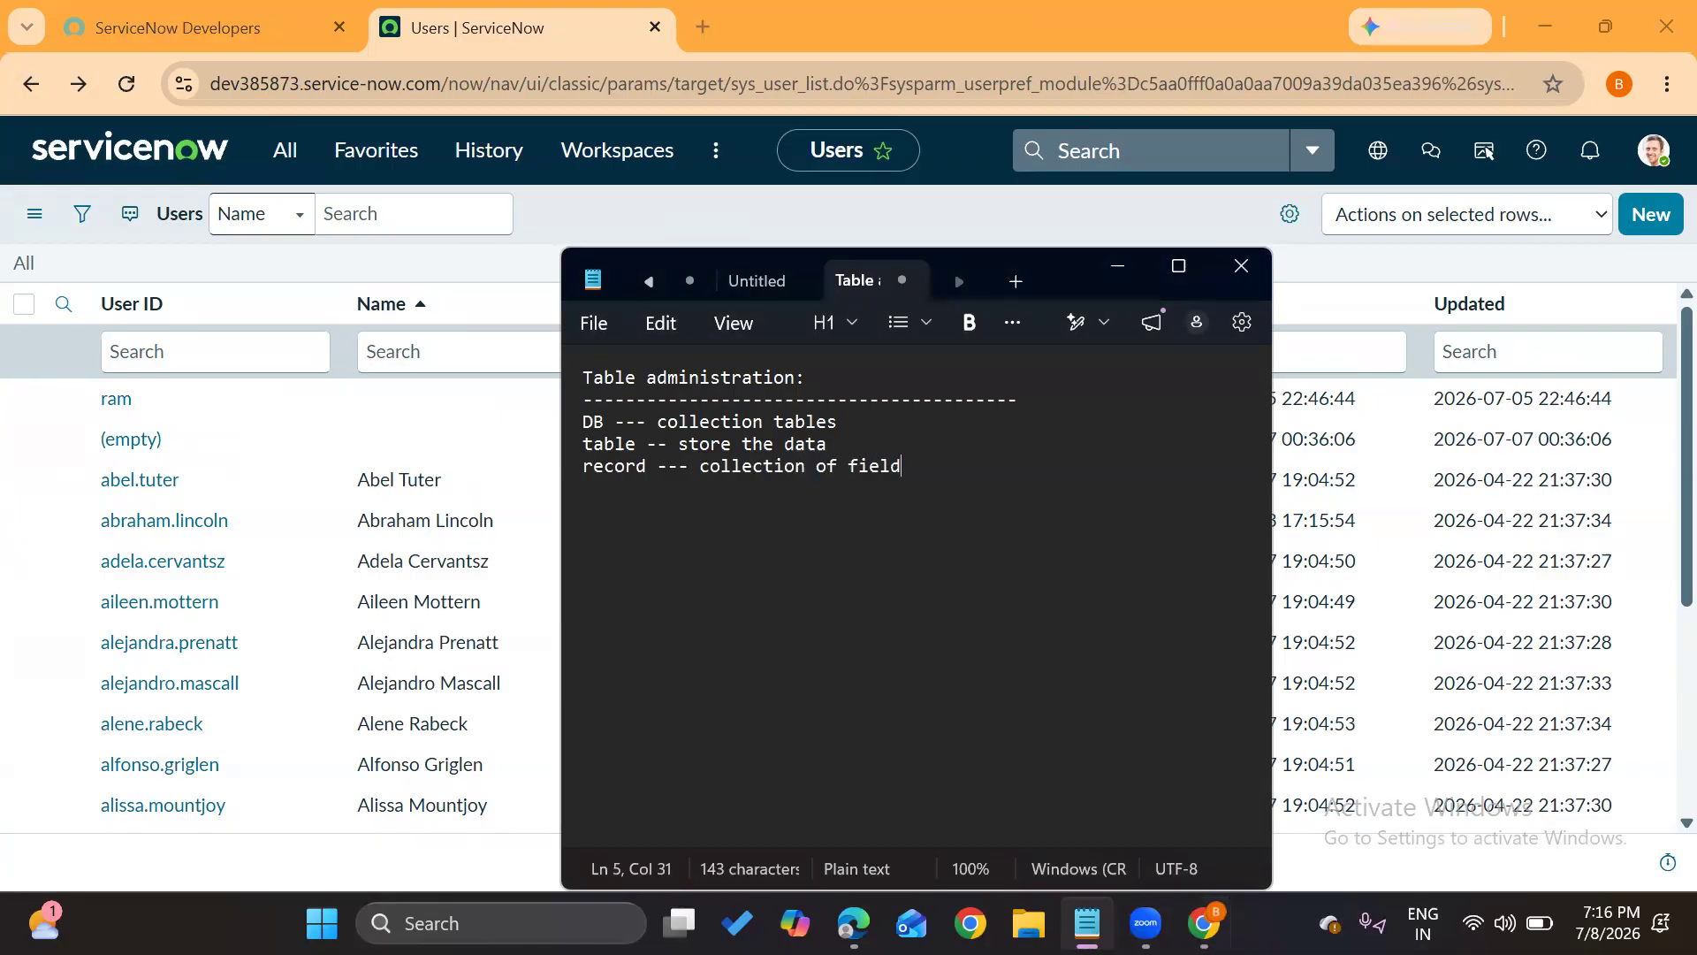
key(Return)
key(Return)
key(Return)
text(Parent tables ----)
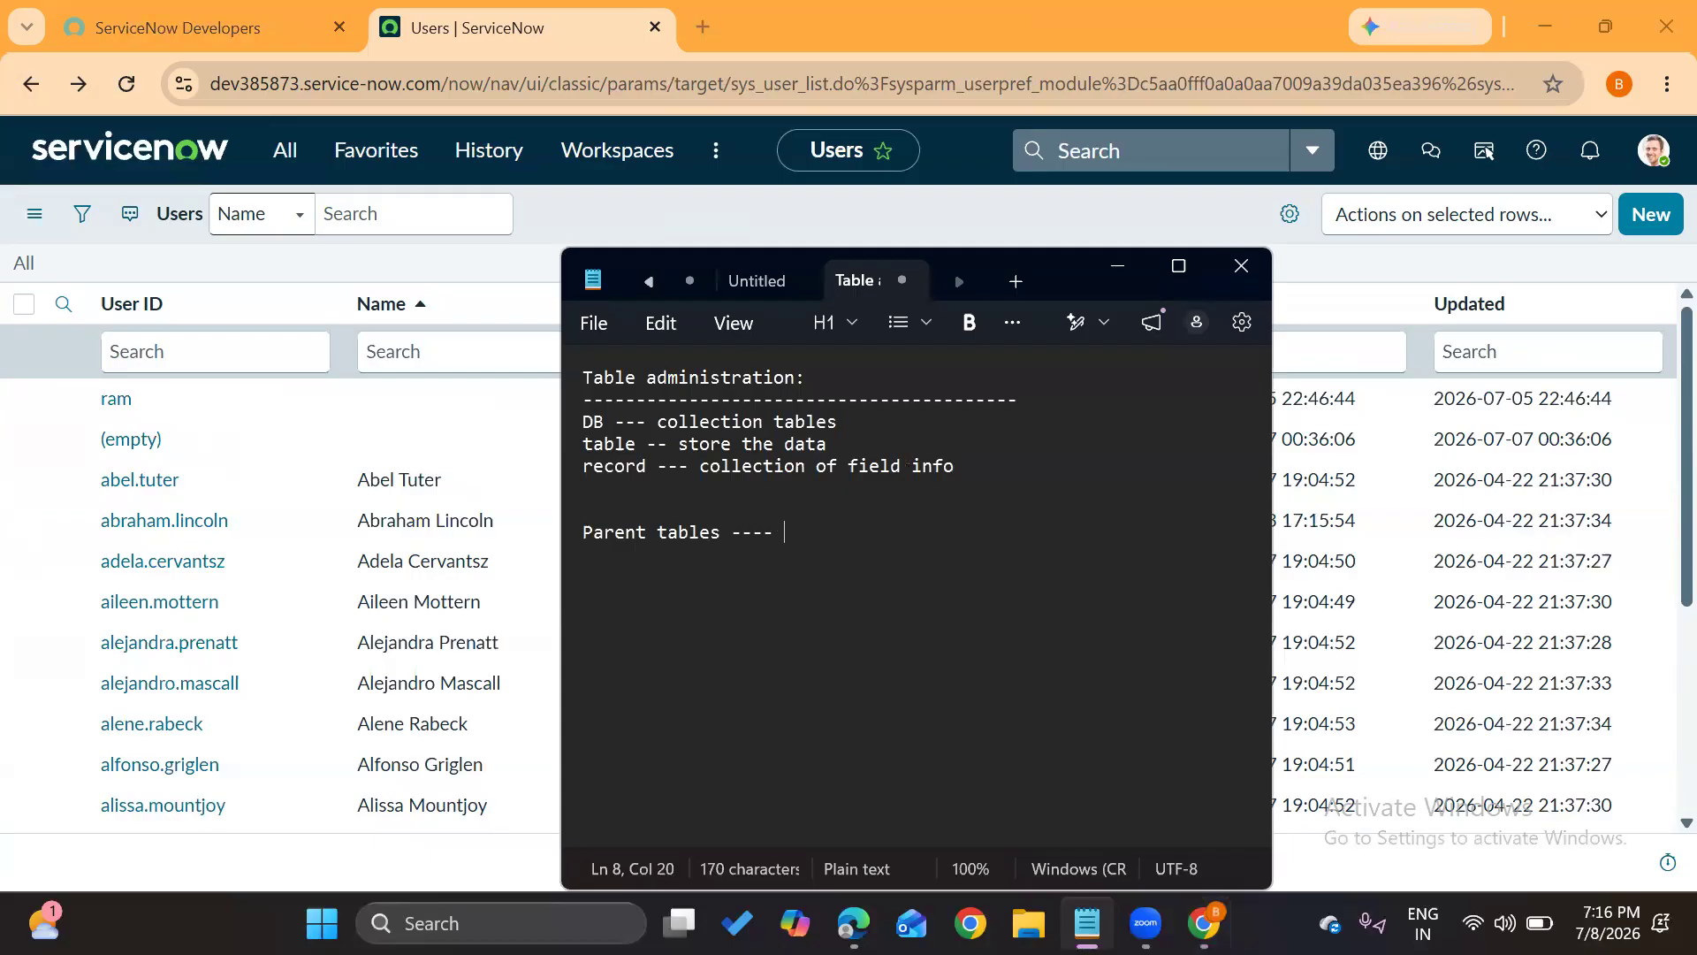
text( Task, Configuration item)
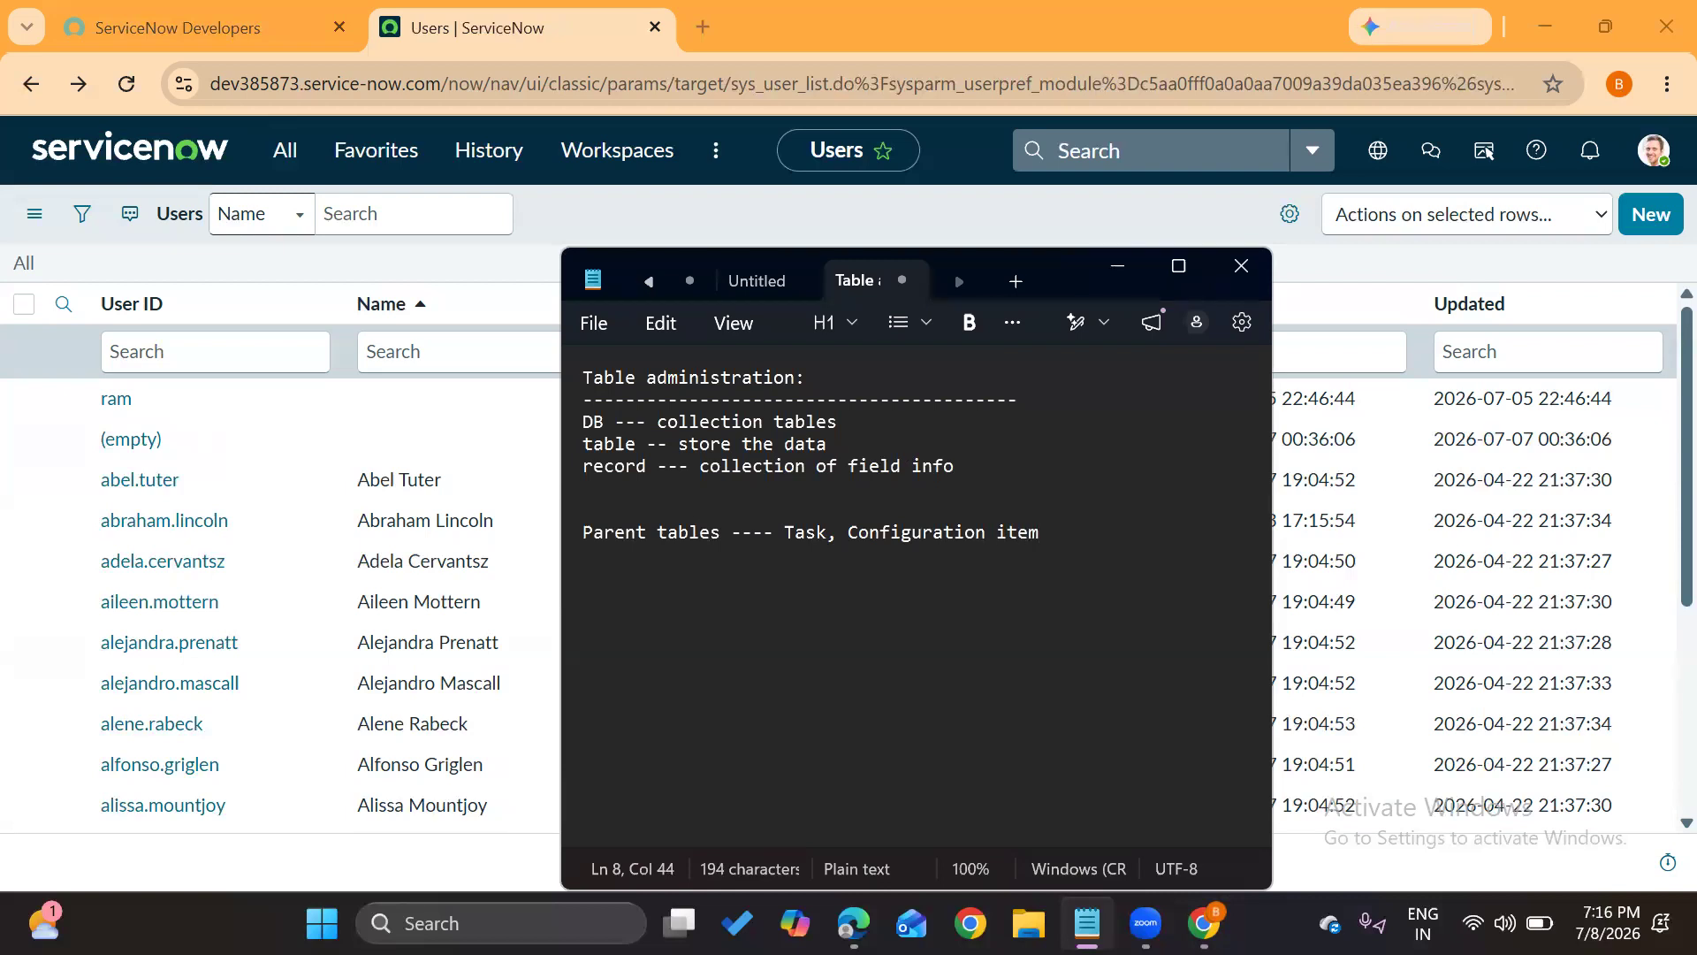
Put Task and Configuration item on separate lines below "Parent tables ----", removing the comma between them
double_click(795, 538)
drag(846, 531, 1048, 539)
click(1049, 539)
click(786, 535)
key(Return)
click(648, 554)
key(BackSpace)
key(BackSpace)
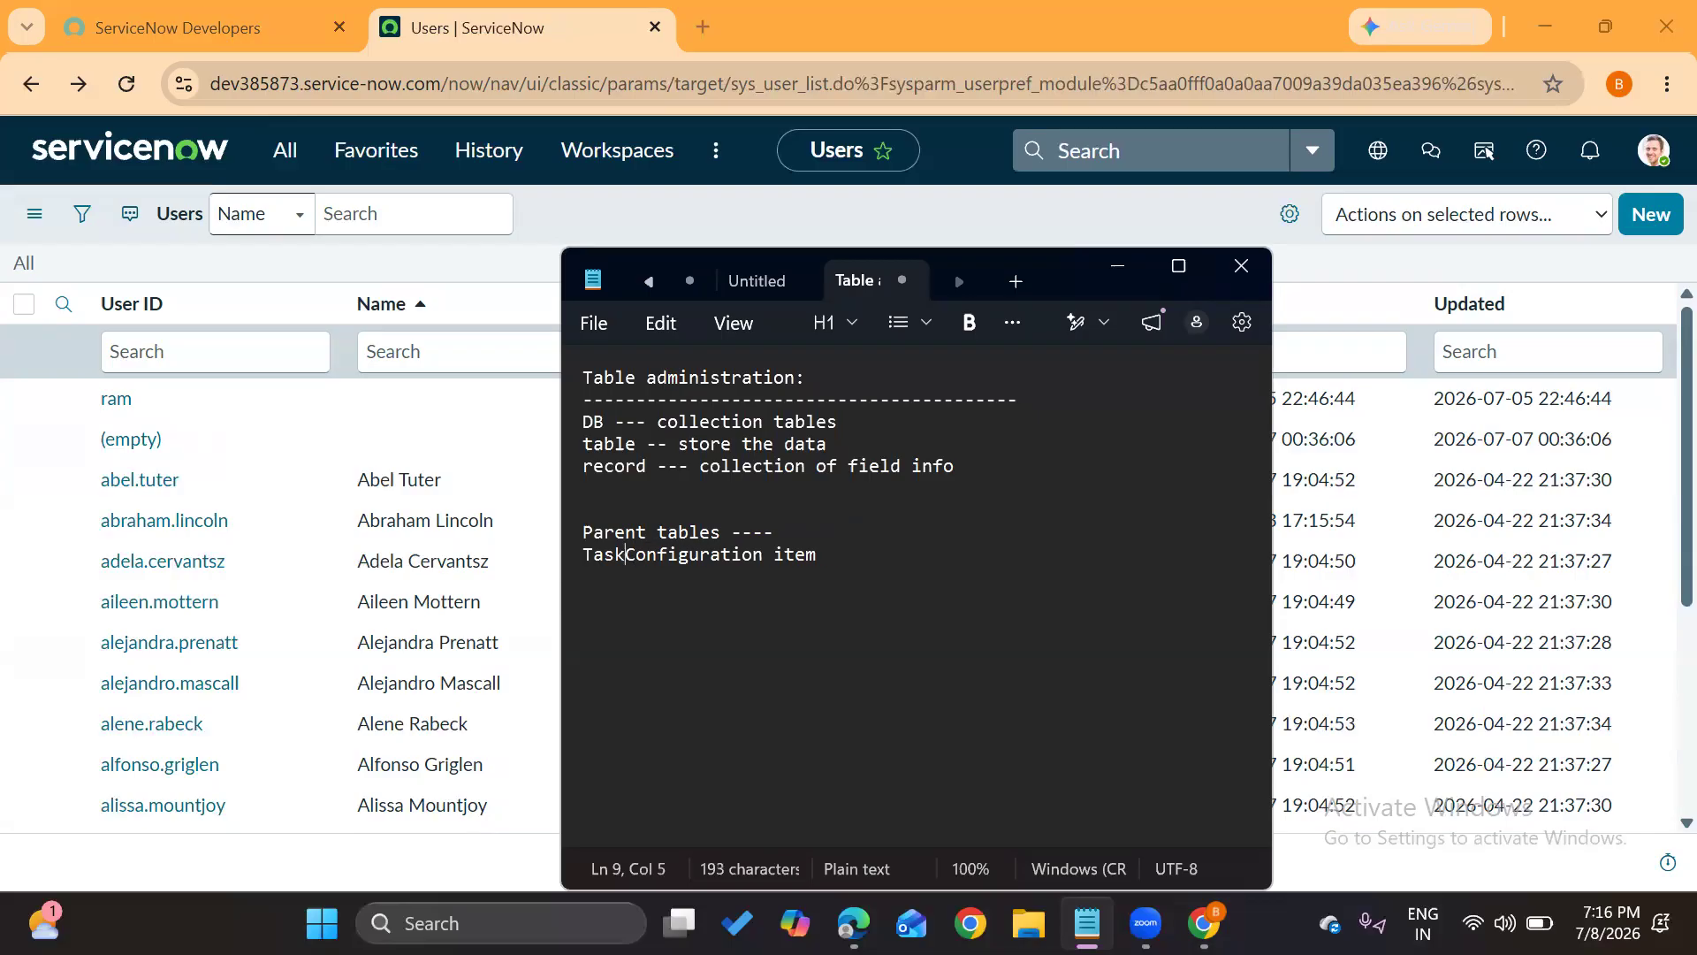
key(Return)
Extend the Task line with "--- Incident, problem change, request ets" and add "---" after Configuration item
key(Left)
text(--- )
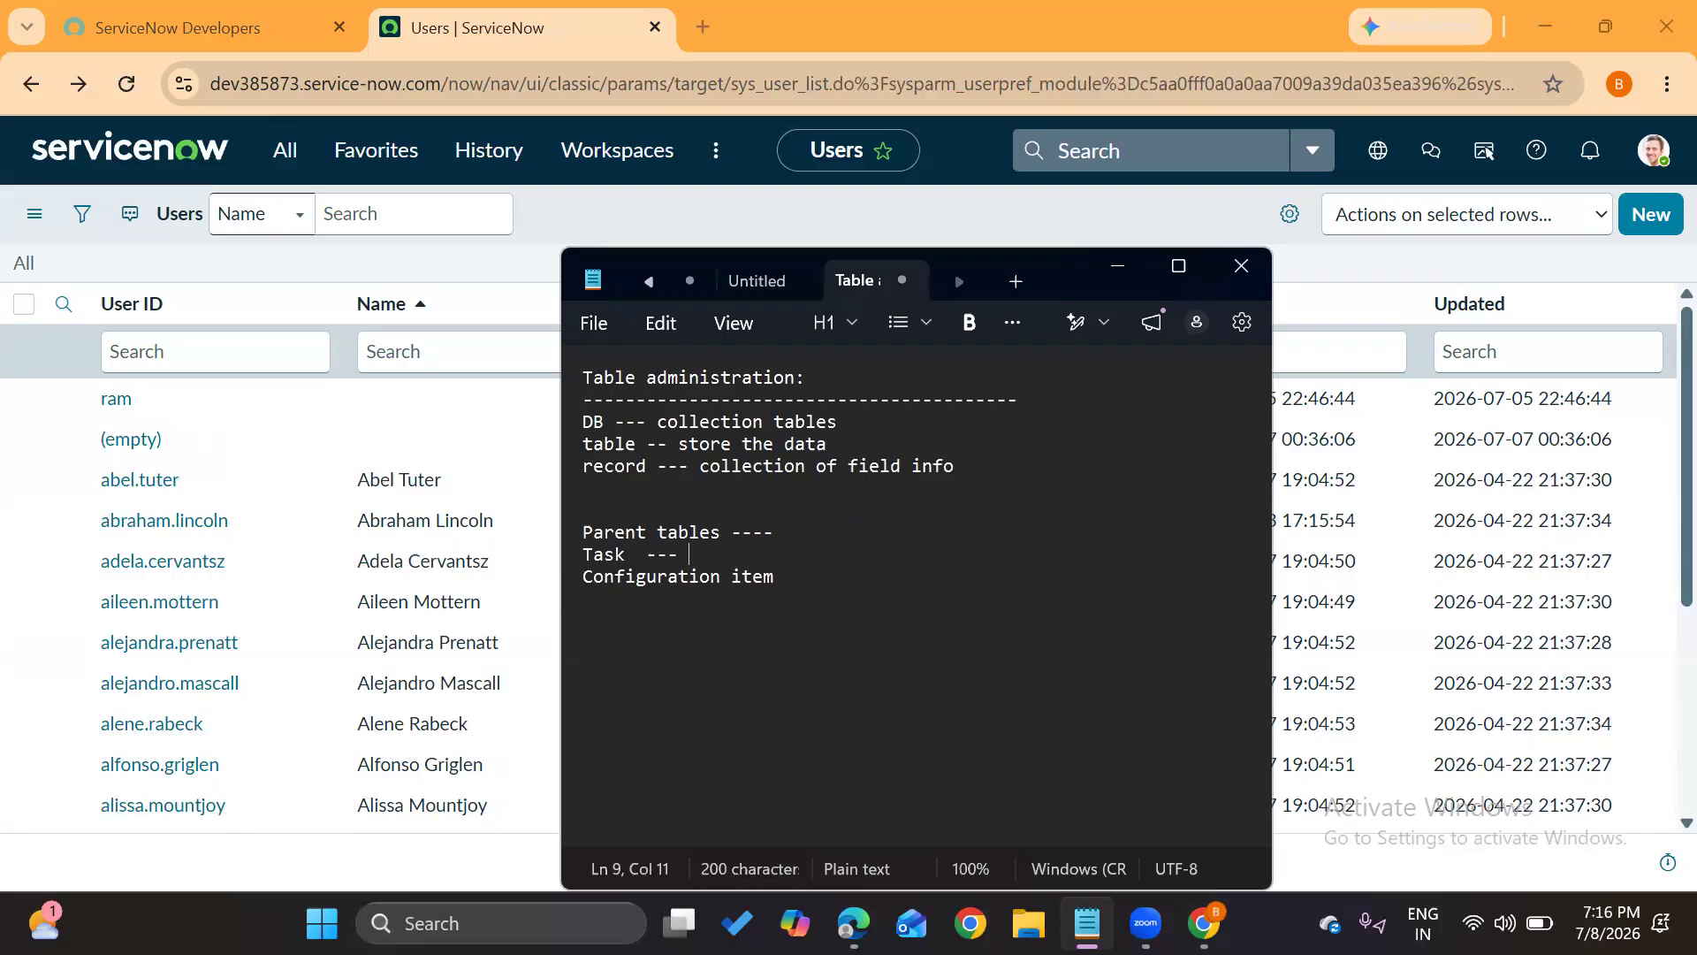
text(Incident, problem ch)
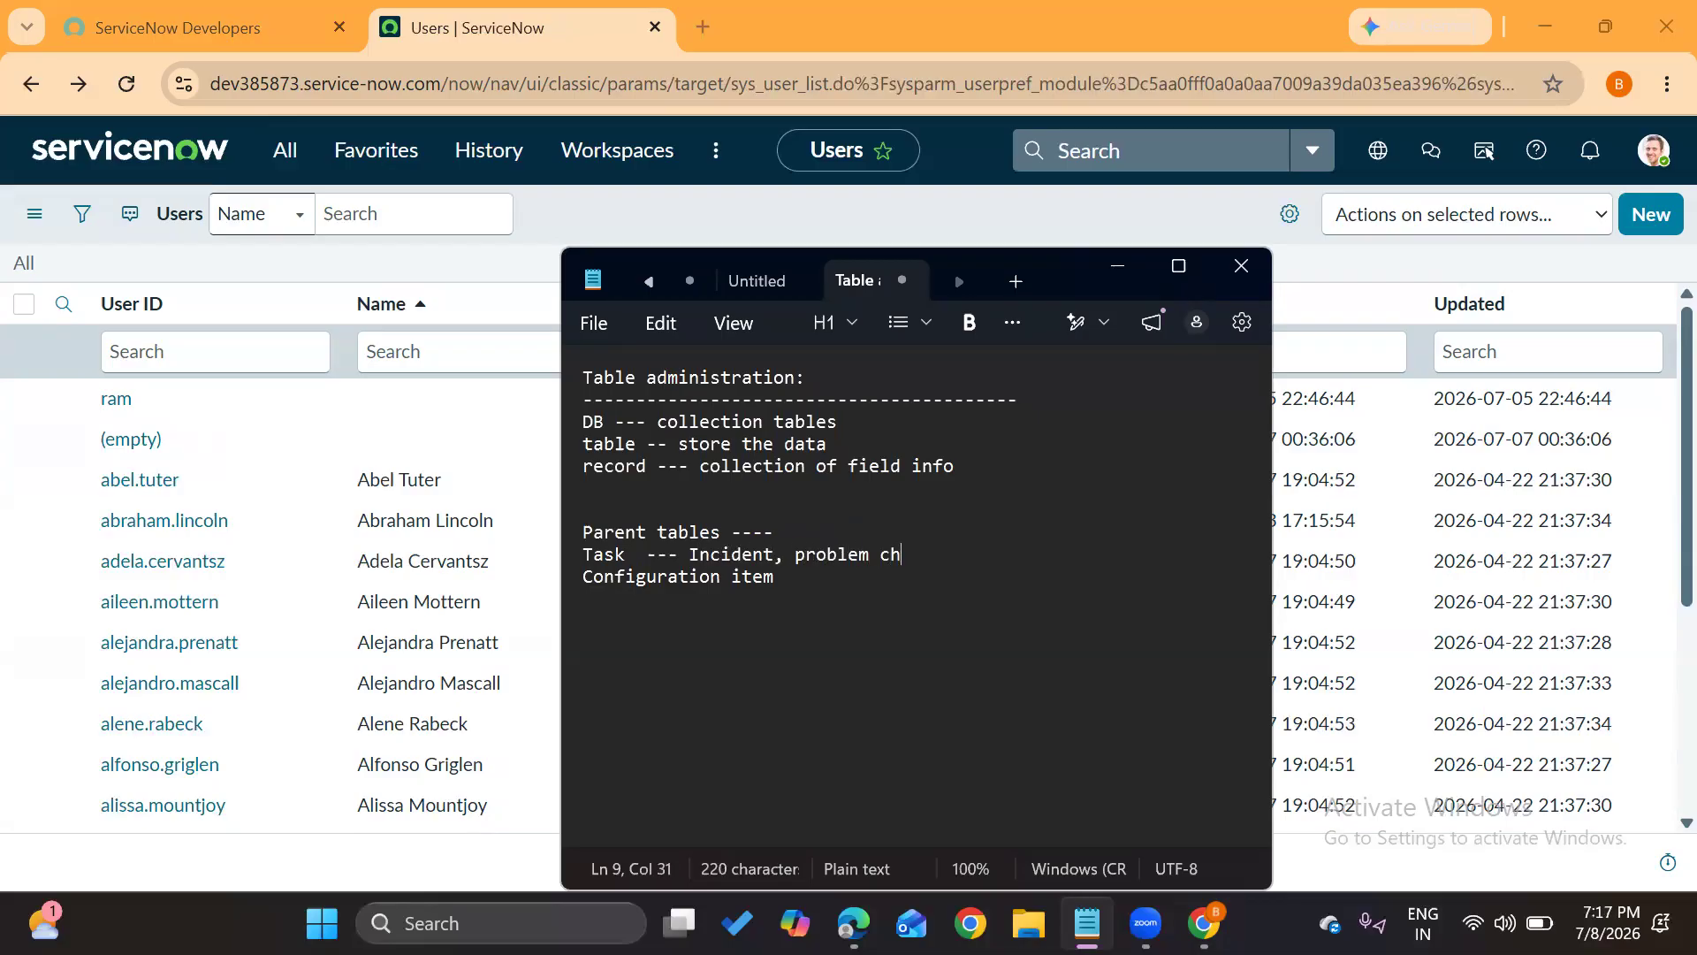
text(ange, request)
key(Down)
text(---)
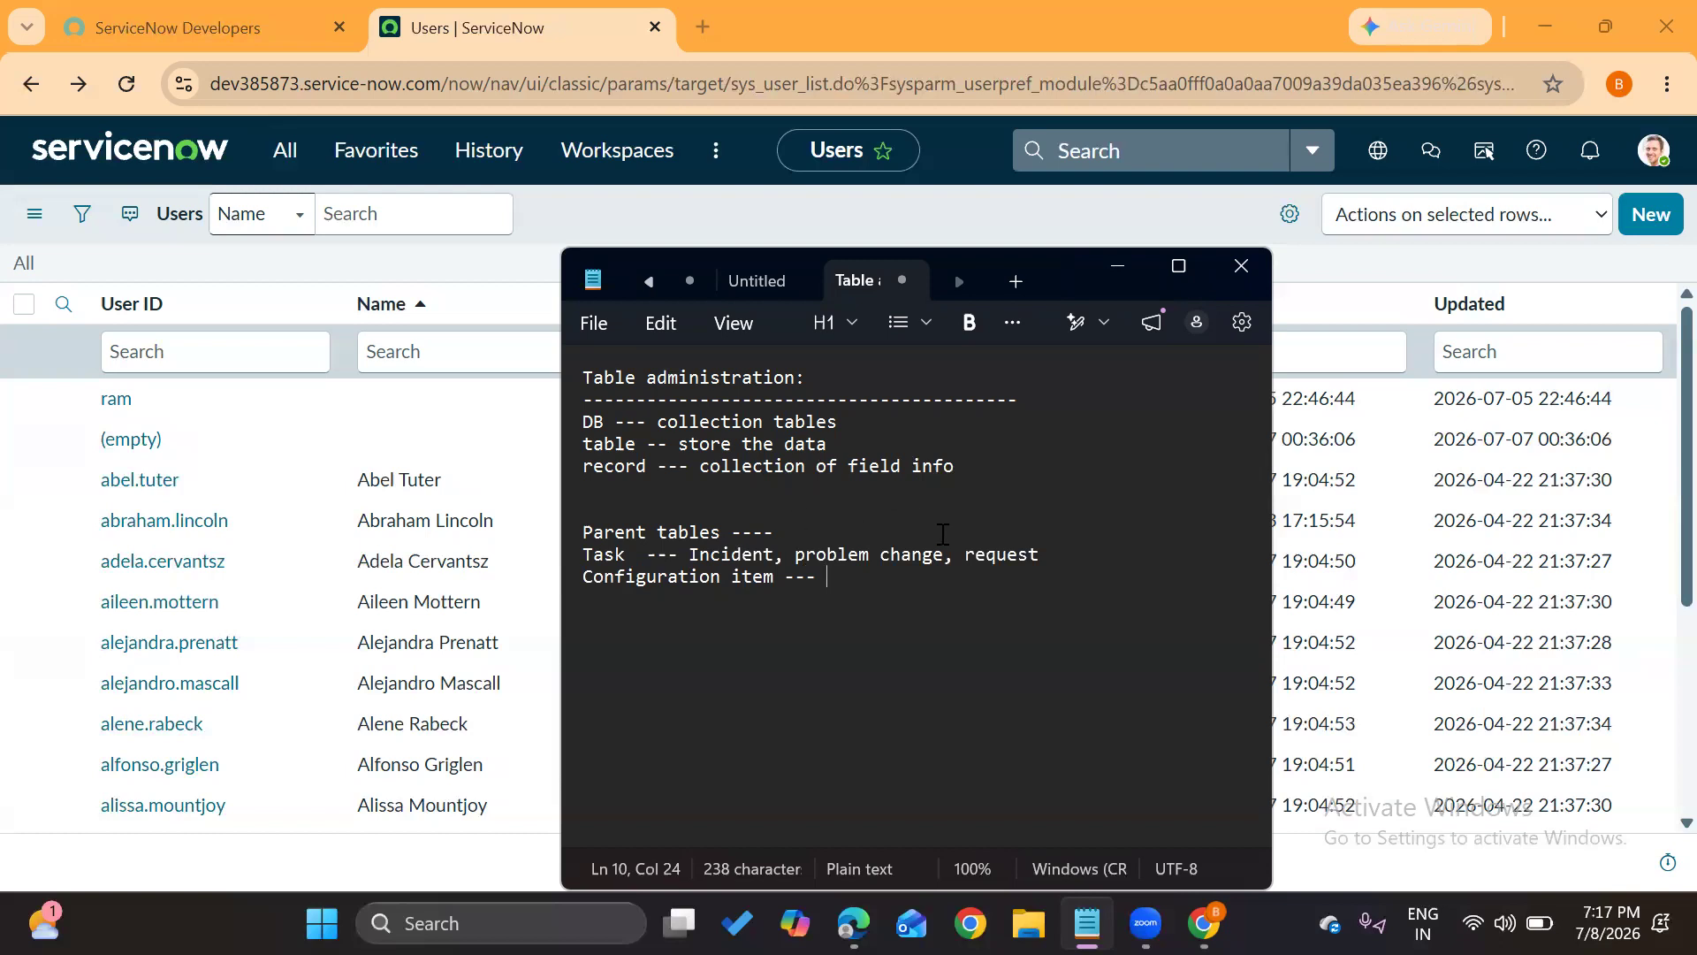
click(1052, 554)
text(ets)
key(BackSpace)
key(BackSpace)
key(BackSpace)
text(ets)
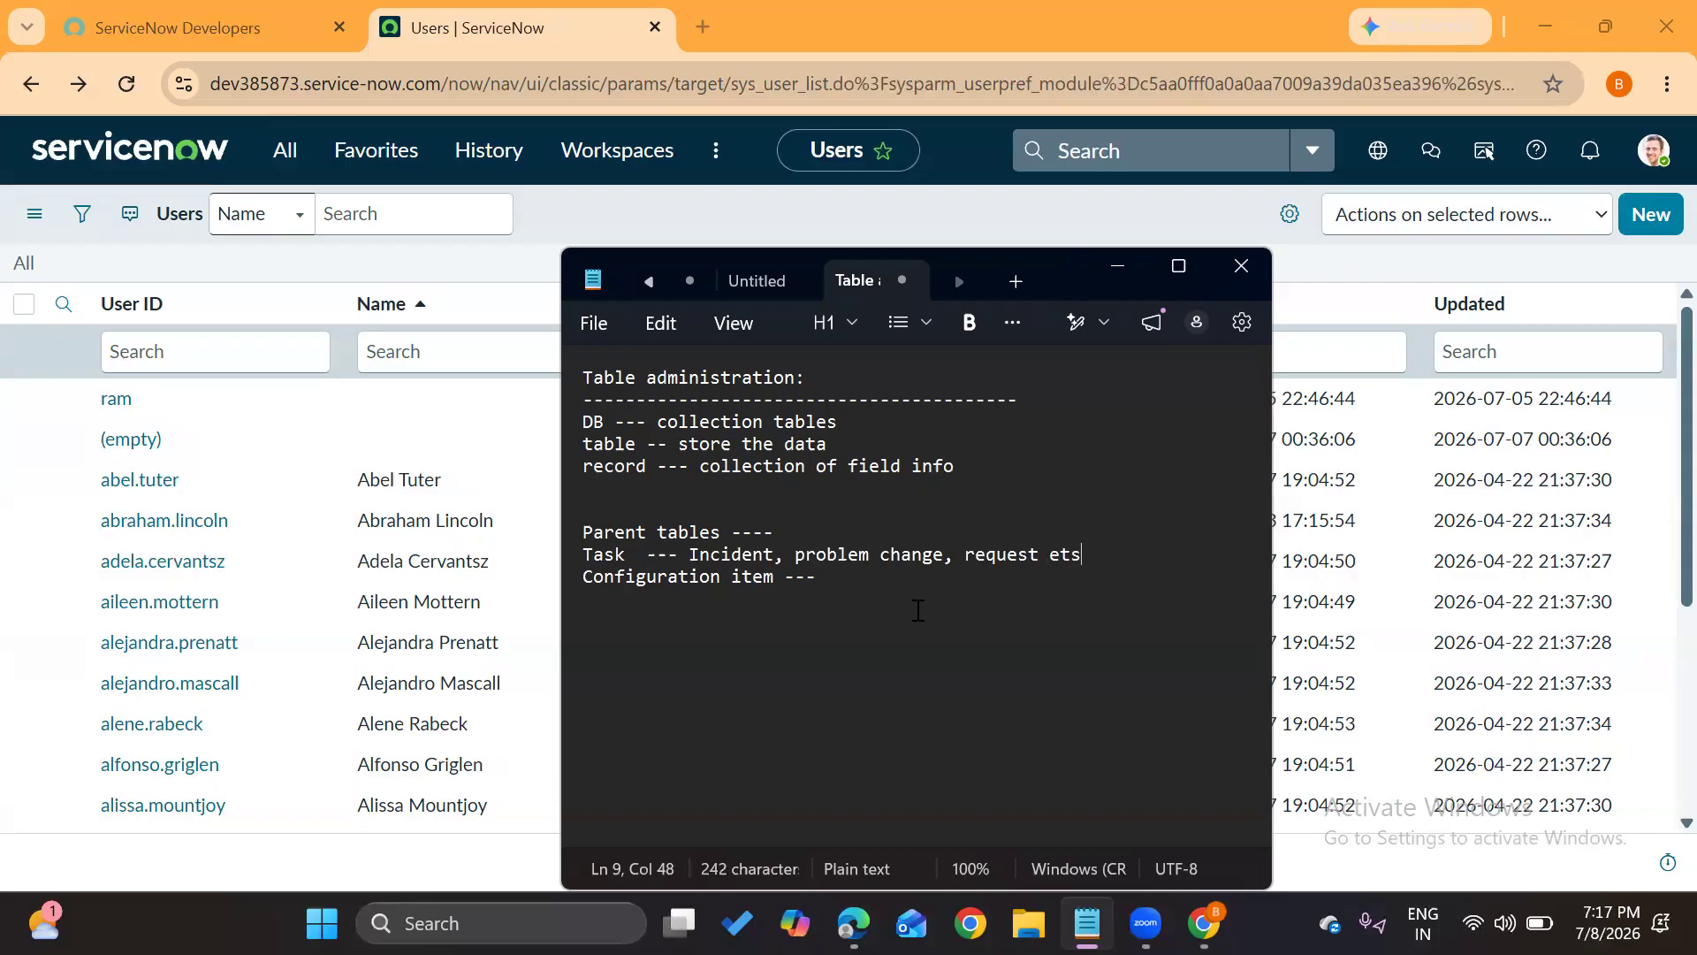
Complete the Configuration item line with "computers, servers, softwares, hardre etsss"
click(859, 580)
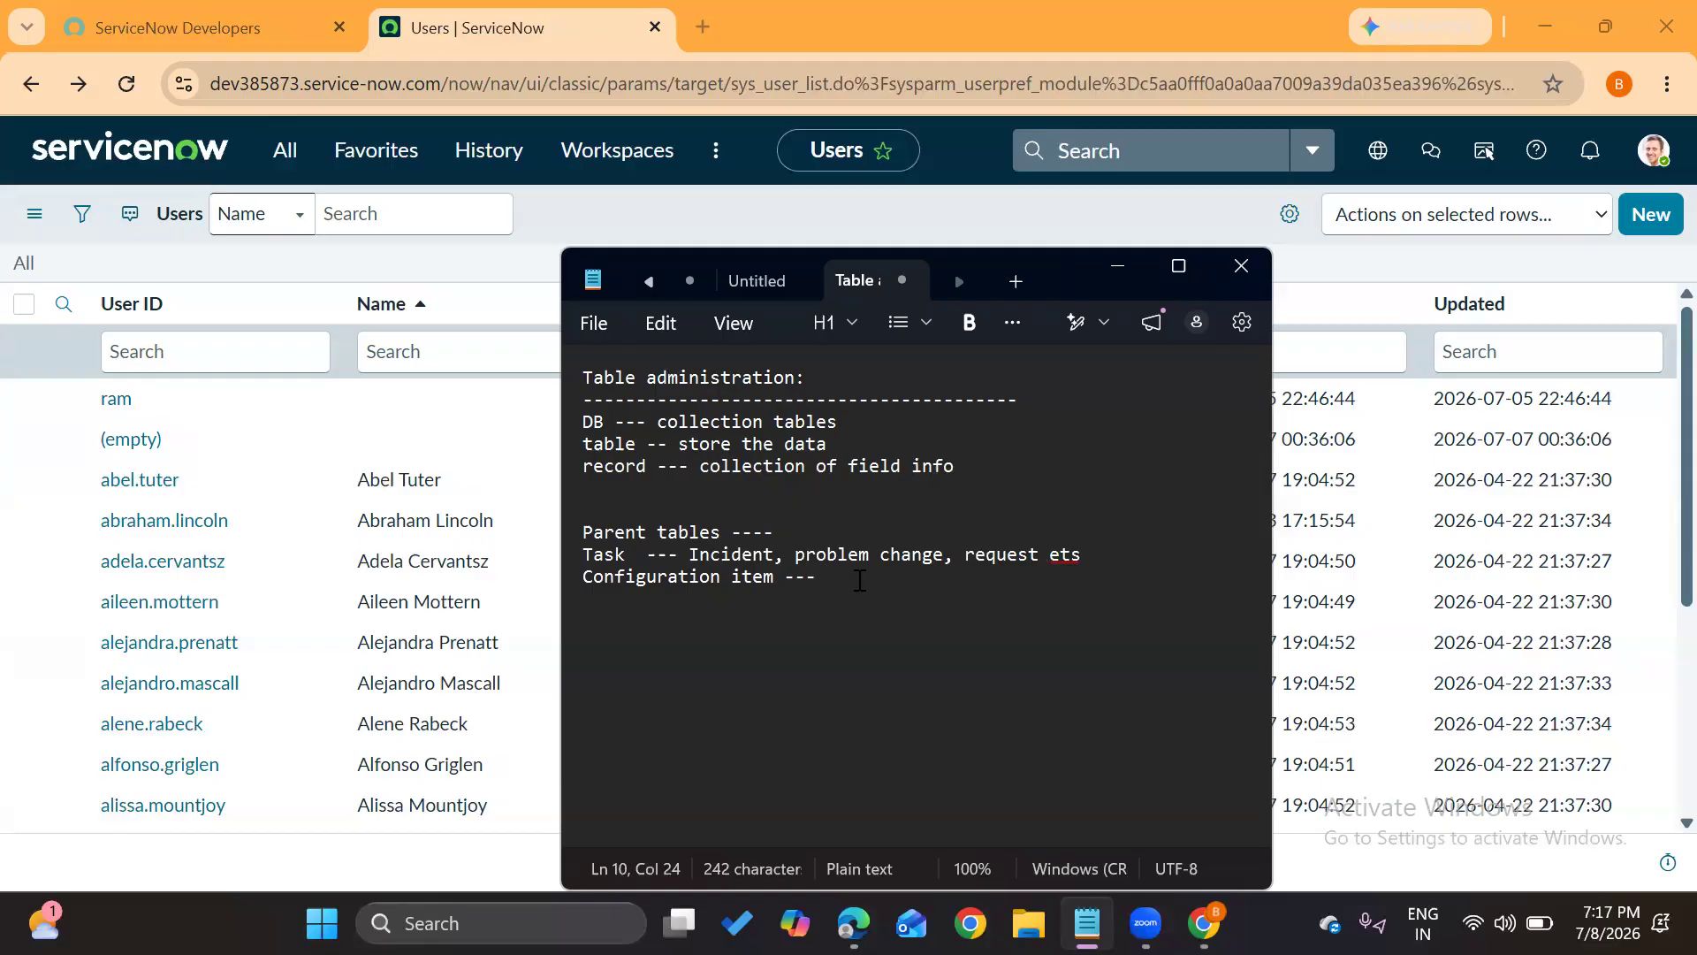
text(computers, servers, softw)
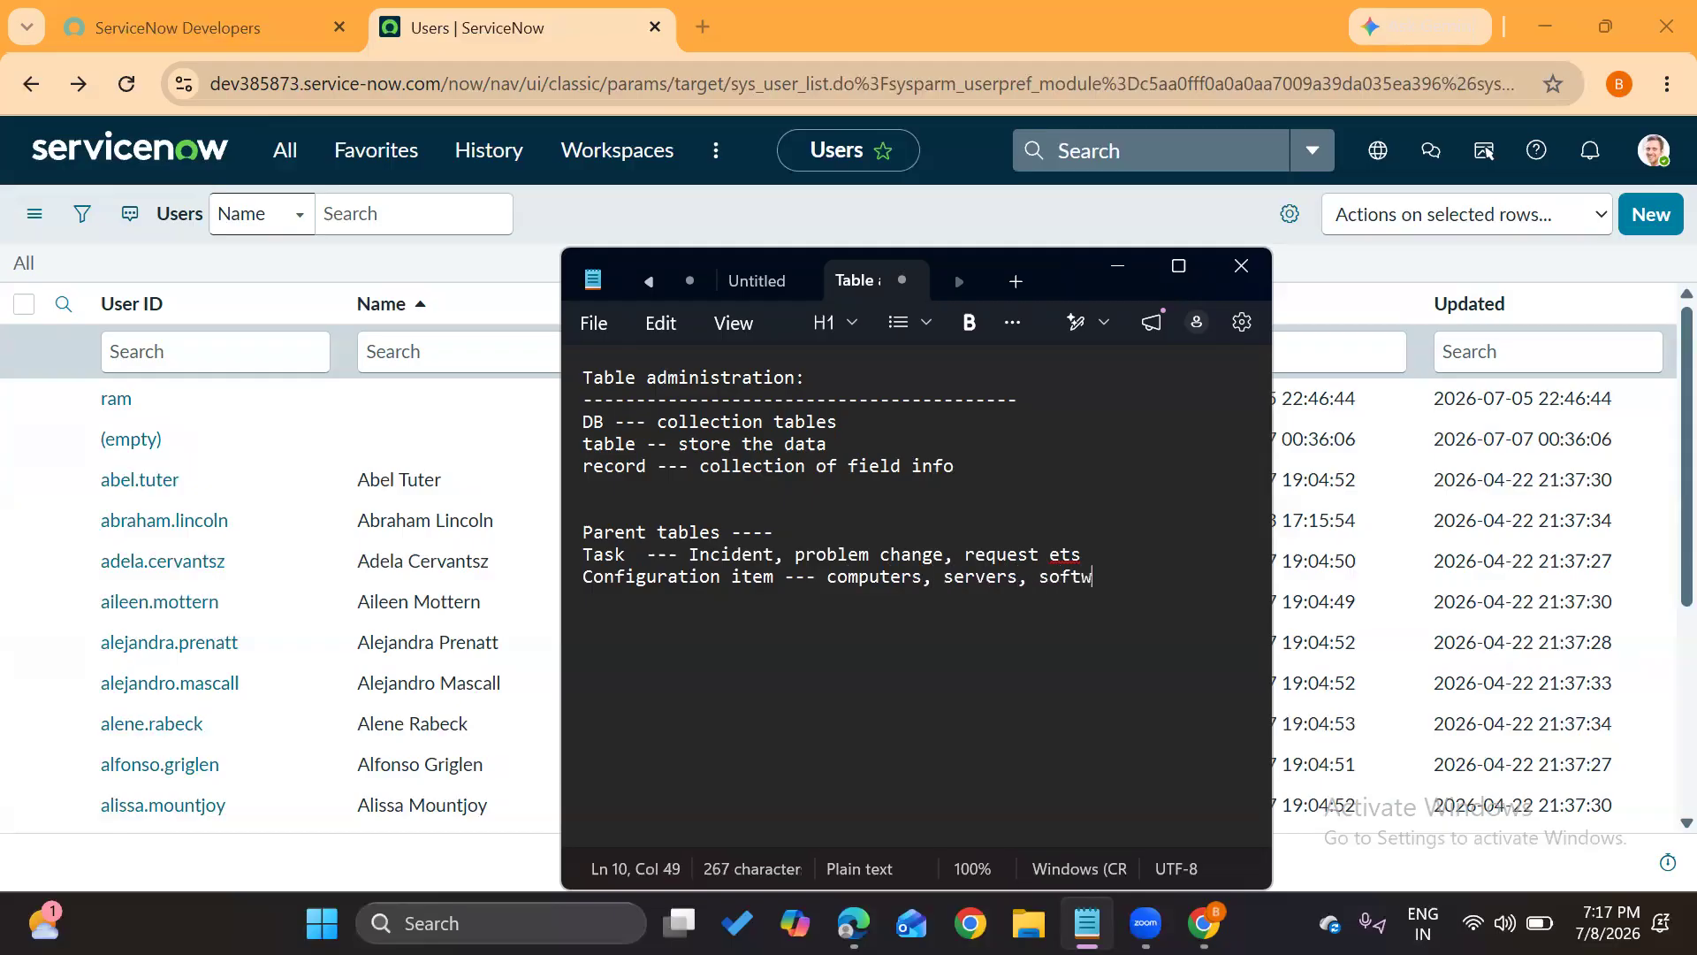
text(ares, hardre)
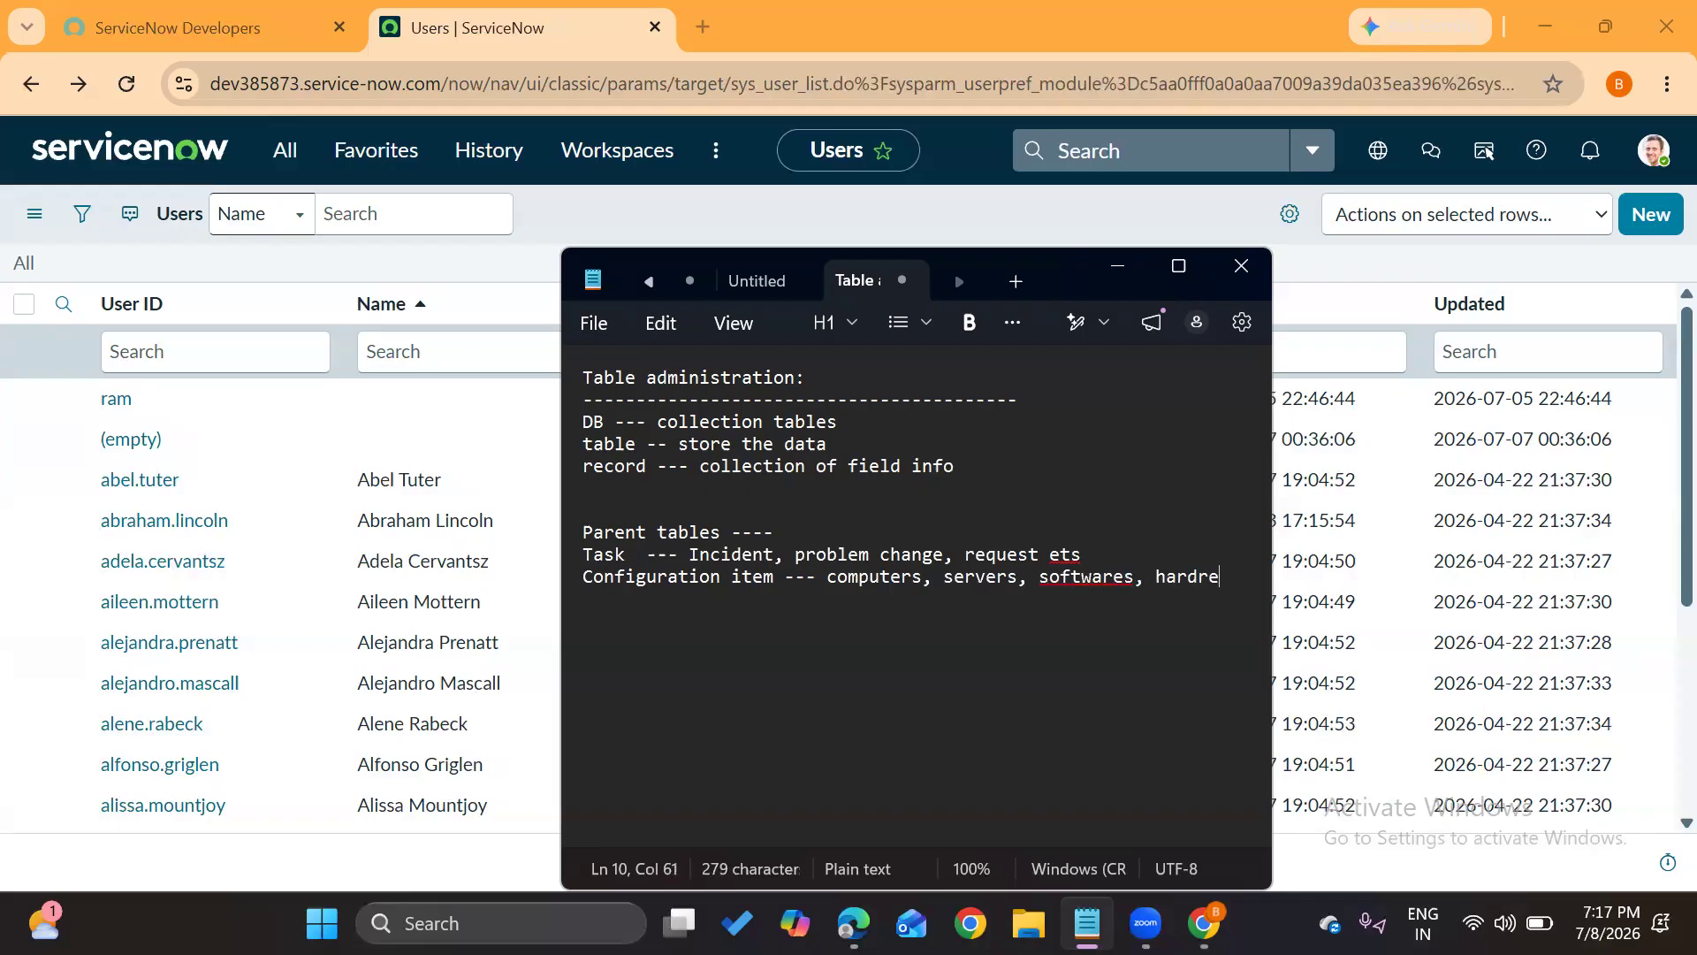
text( etsss)
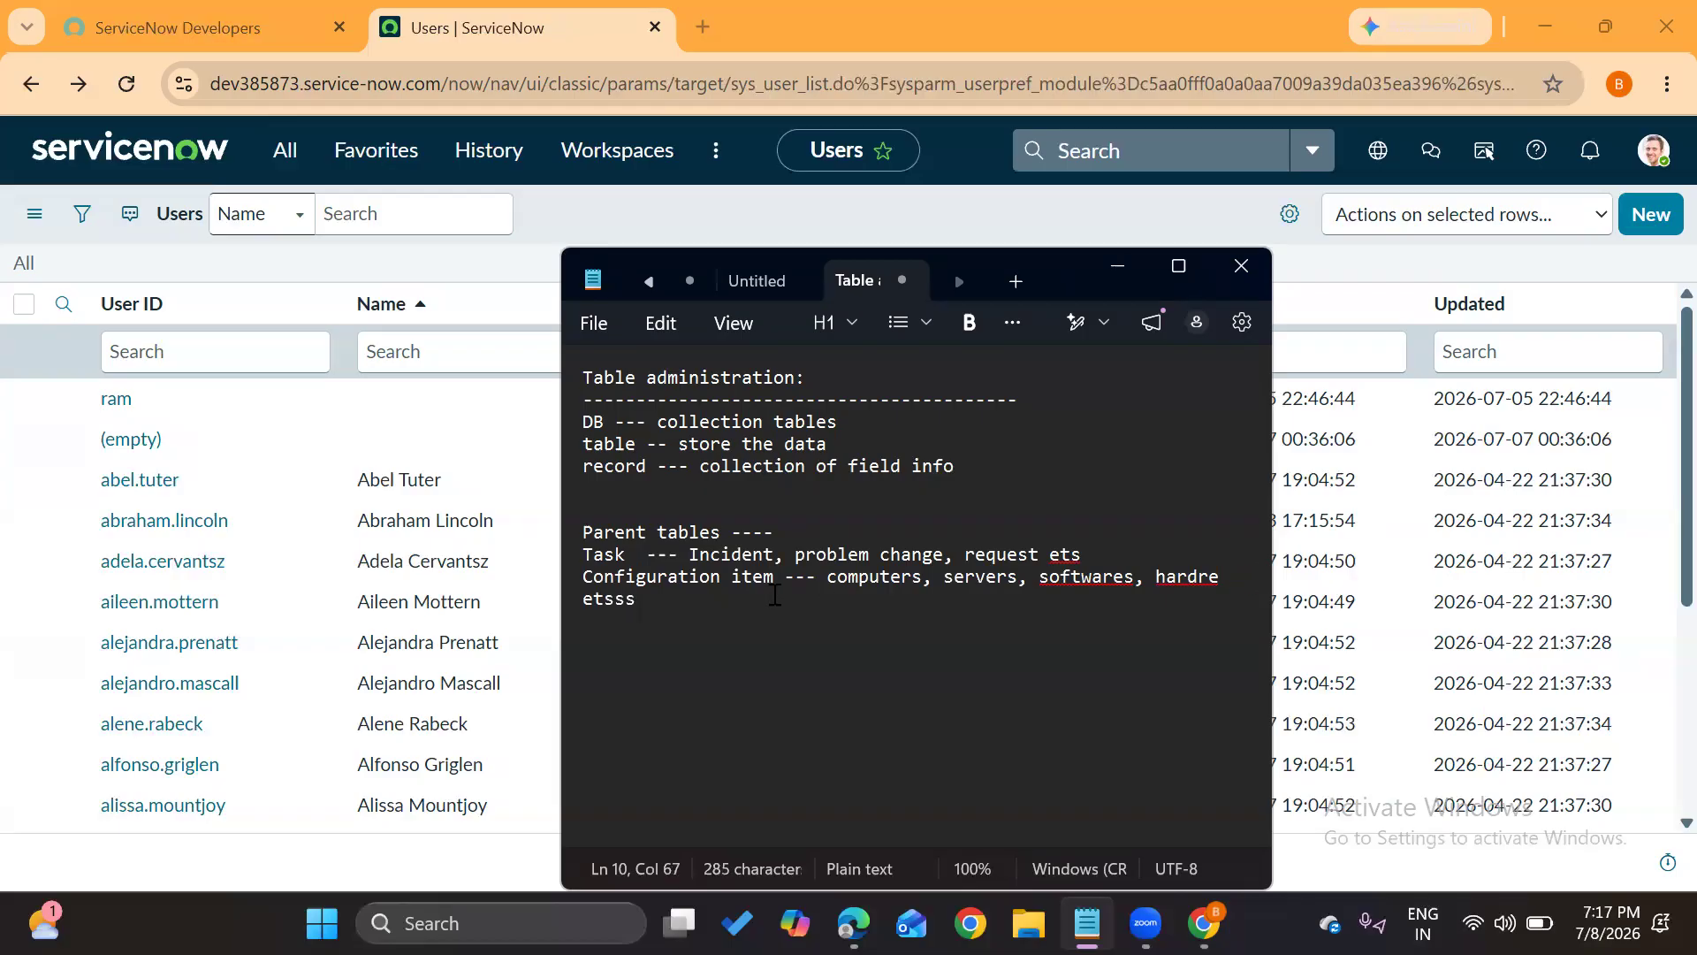
Highlight Task and the Configuration item line in turn, and start a new line after a blank one below them
double_click(603, 556)
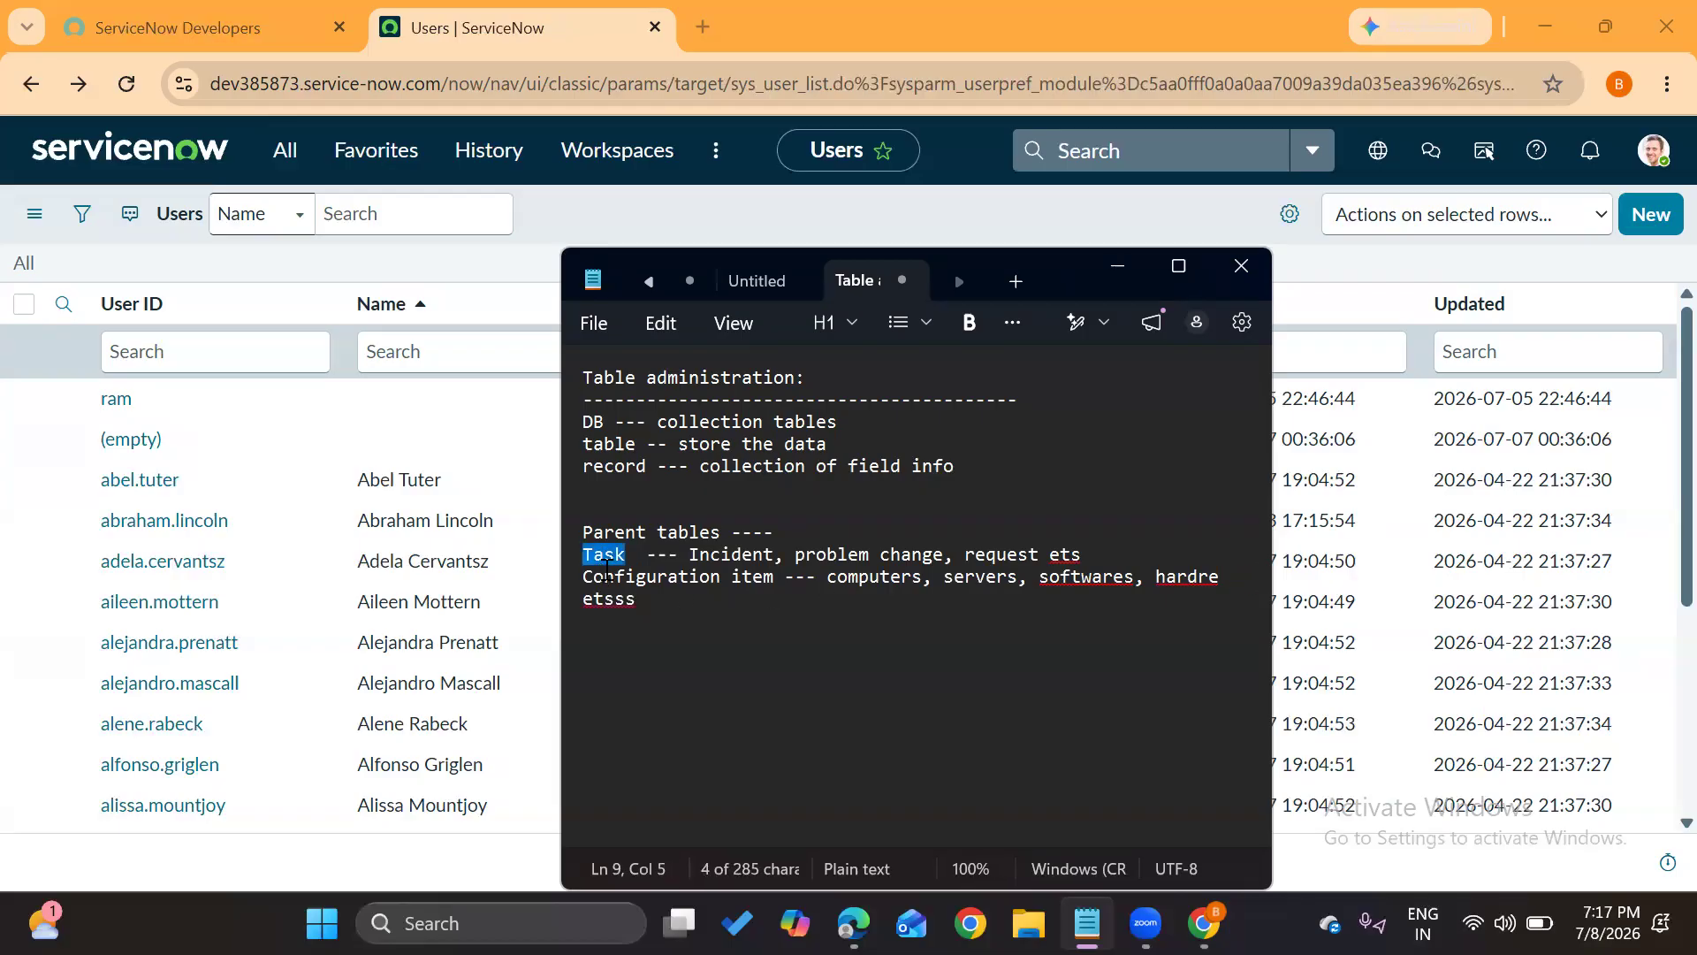
triple_click(607, 577)
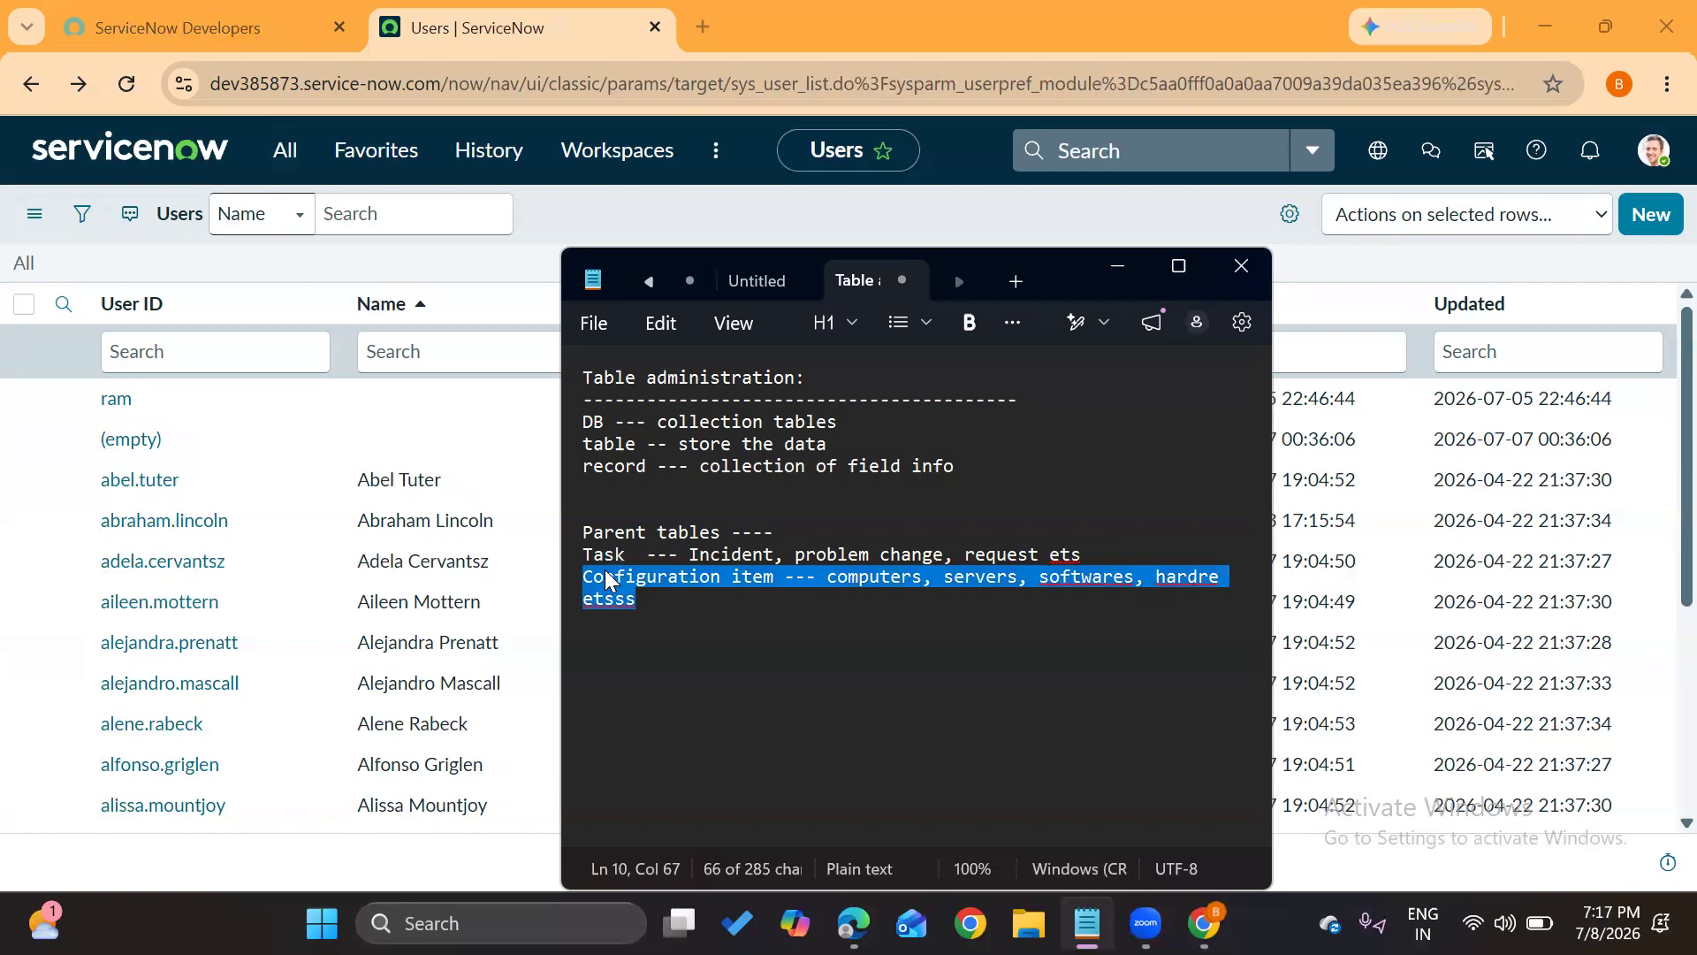
click(647, 600)
key(Return)
key(Return)
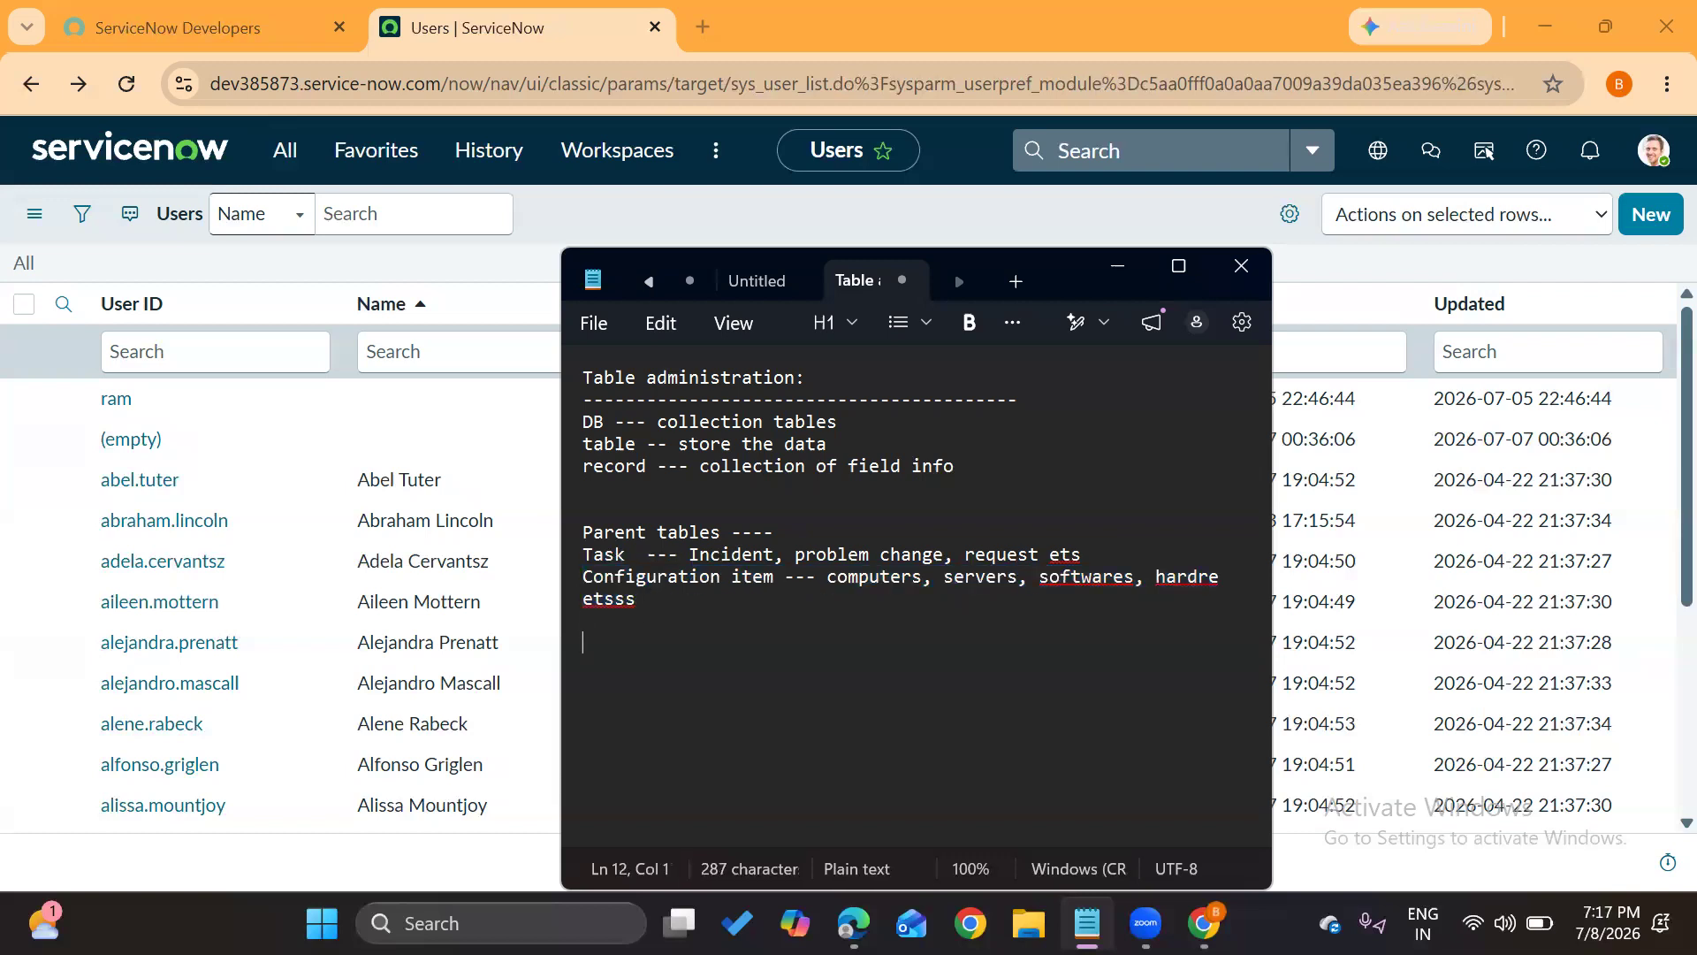
Switch back to ServiceNow, filter the navigator for "tables", and open the Tables list under System Definition
click(564, 214)
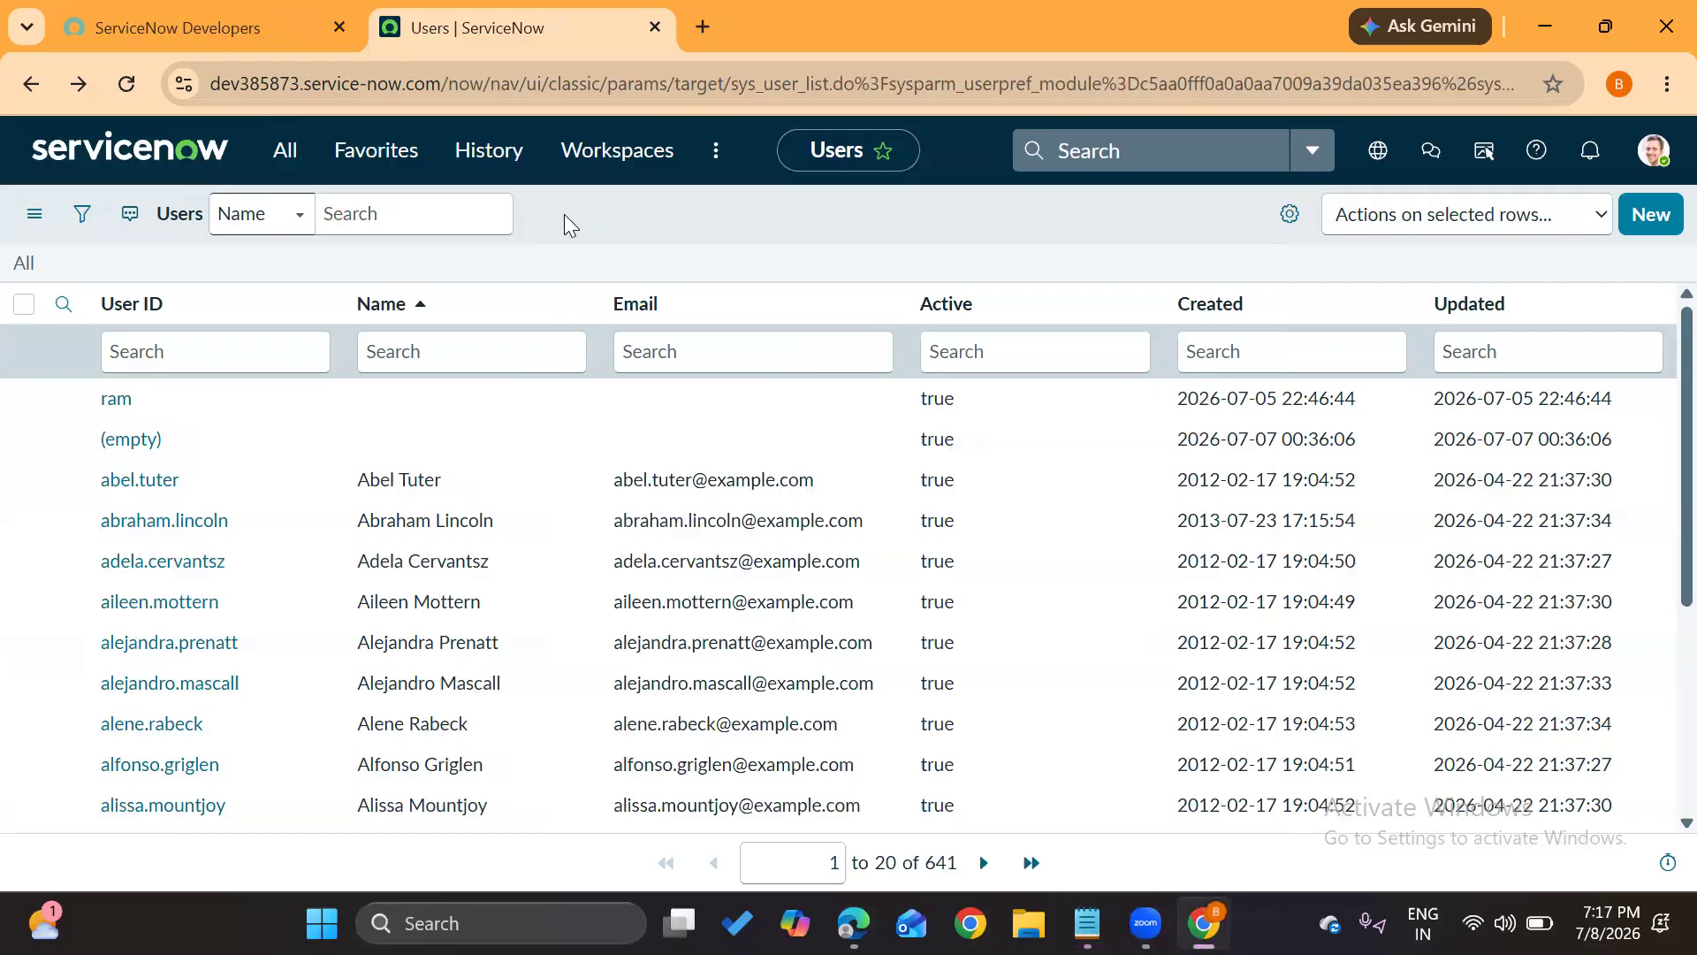
click(276, 168)
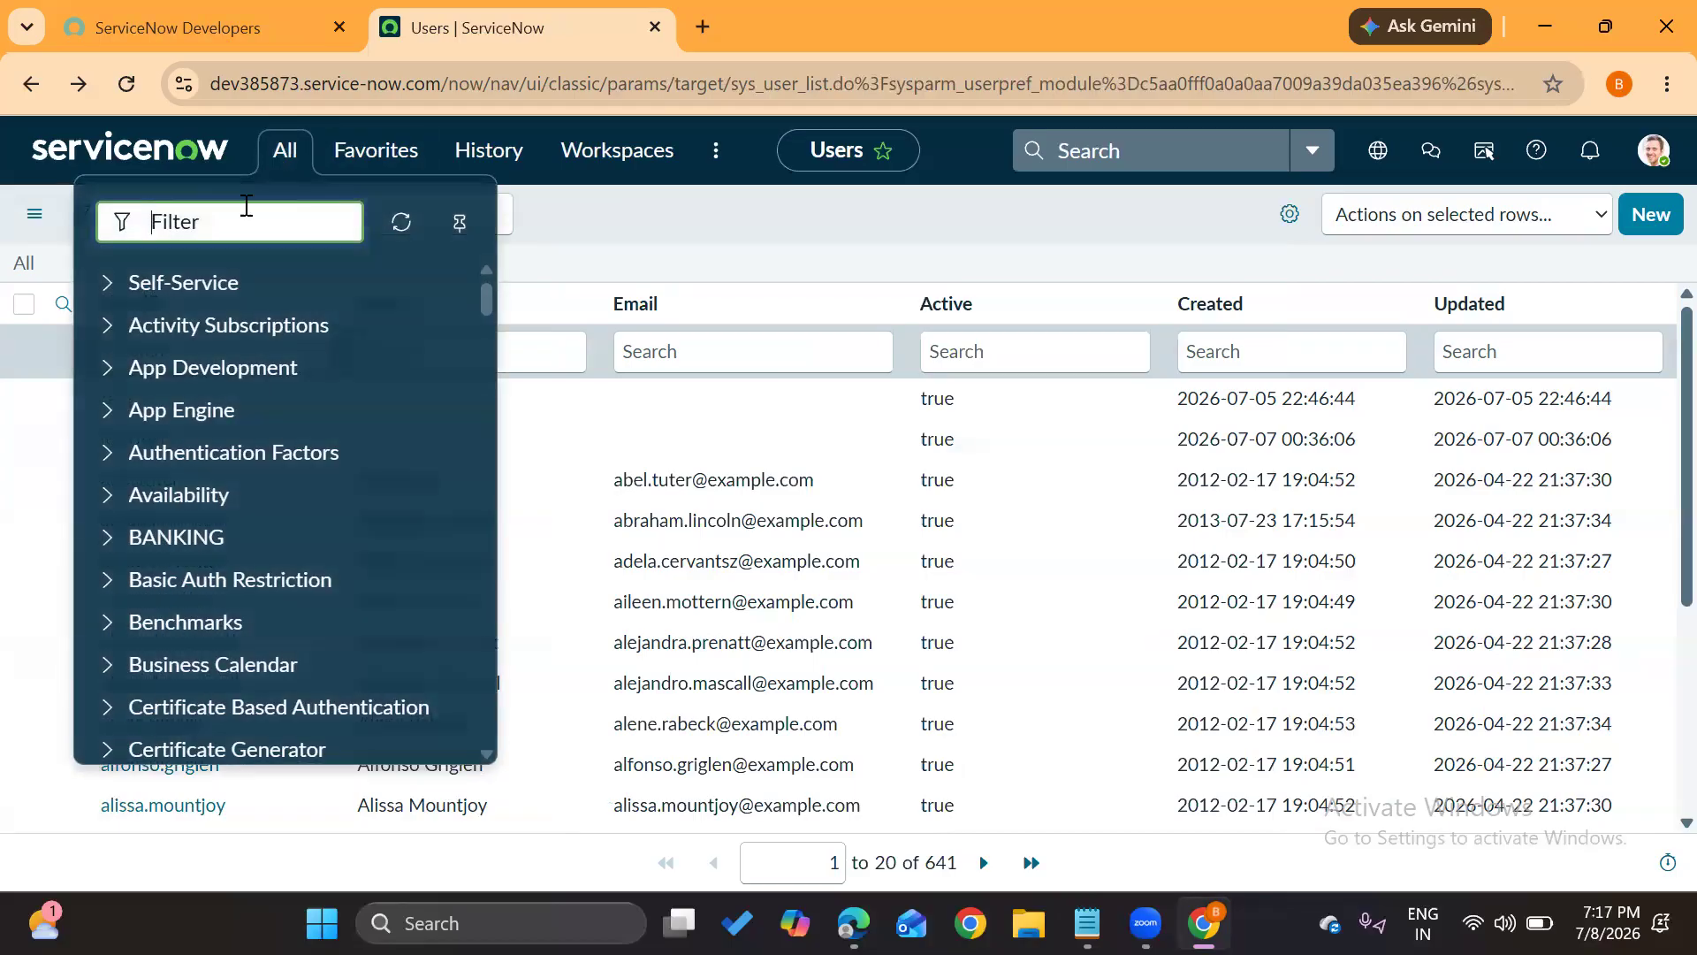
text(tables)
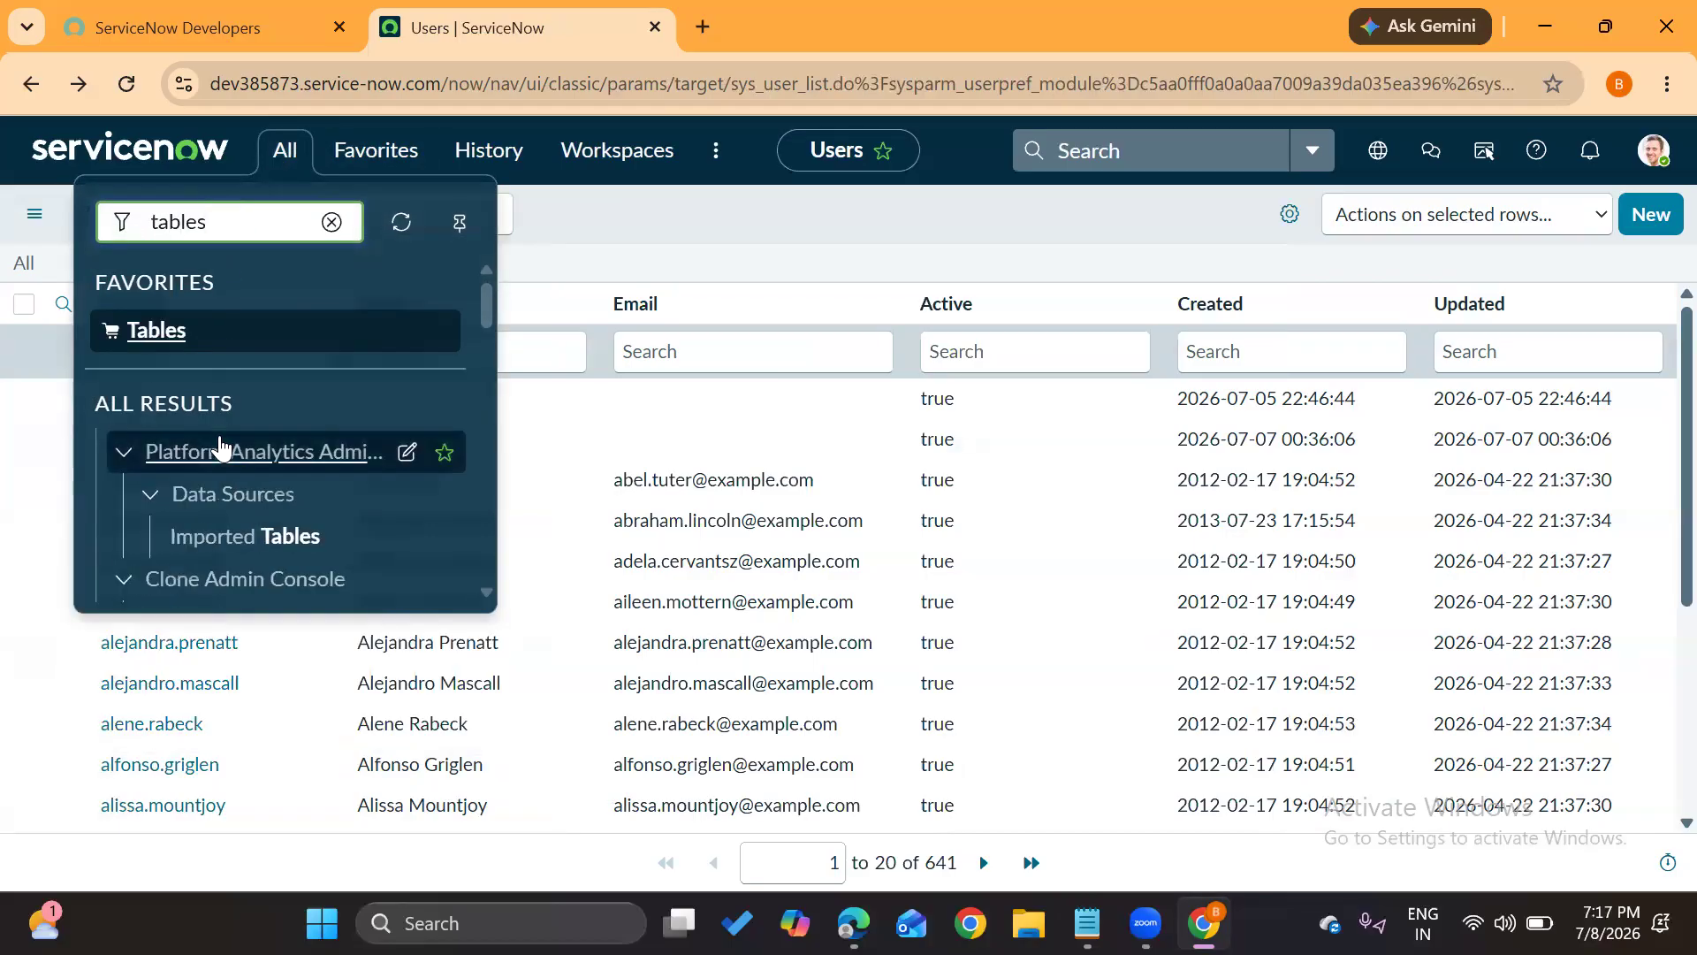
scroll(220, 449, down, 8)
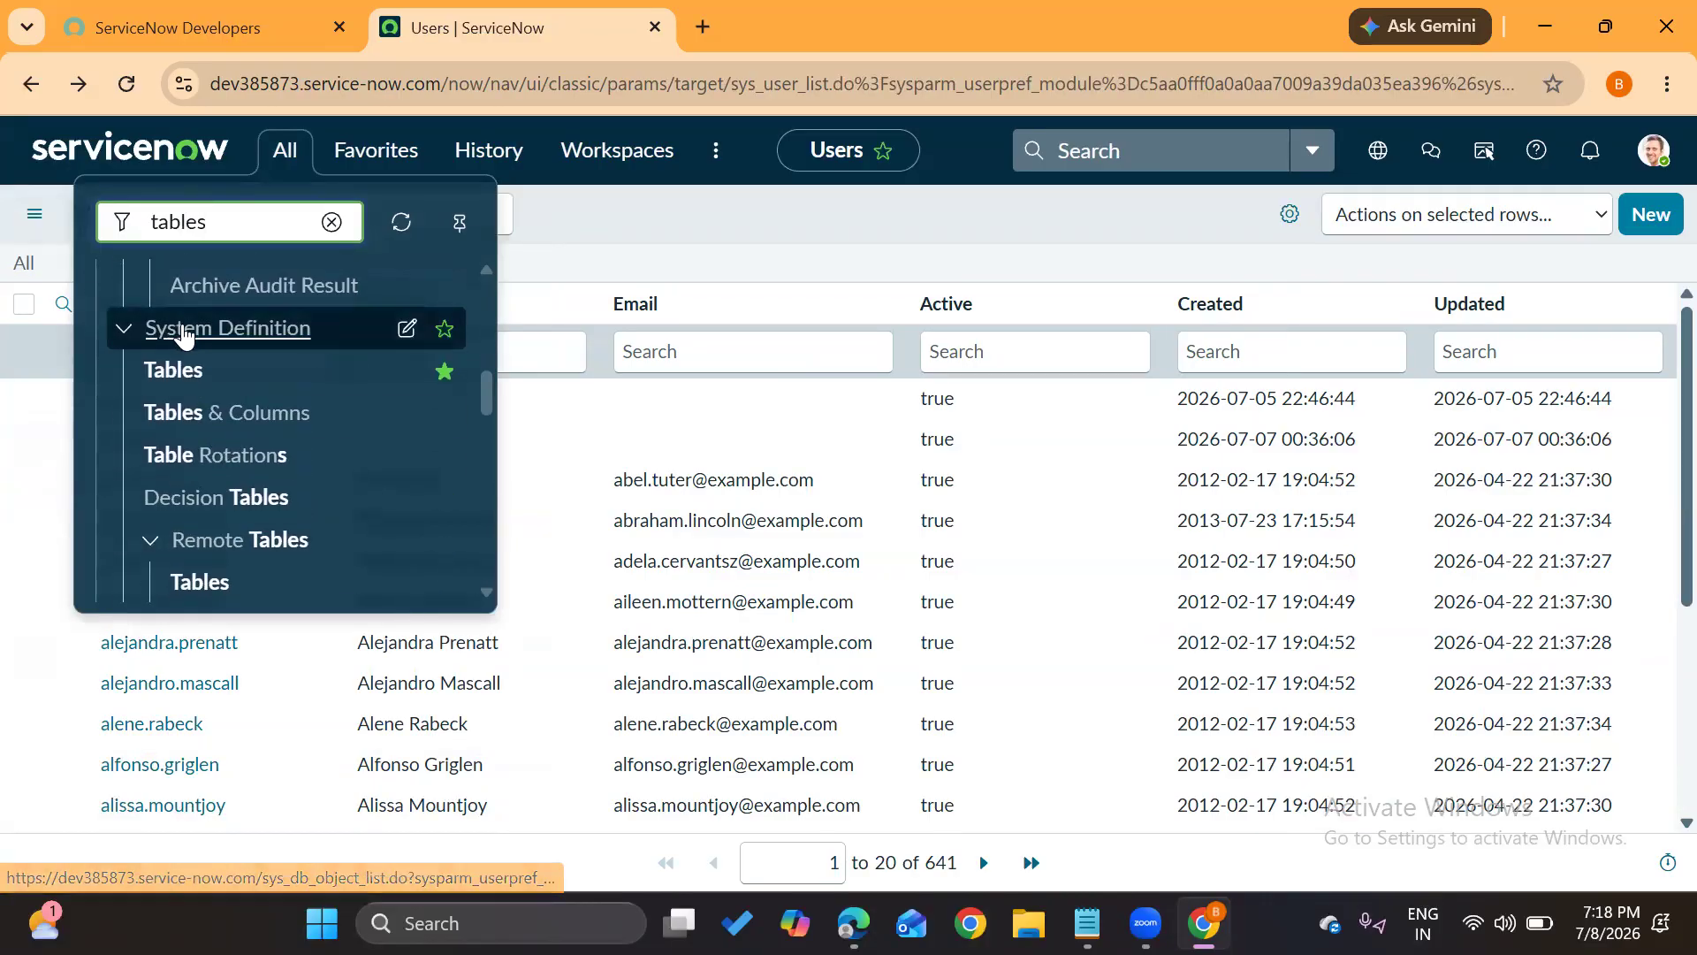
click(176, 372)
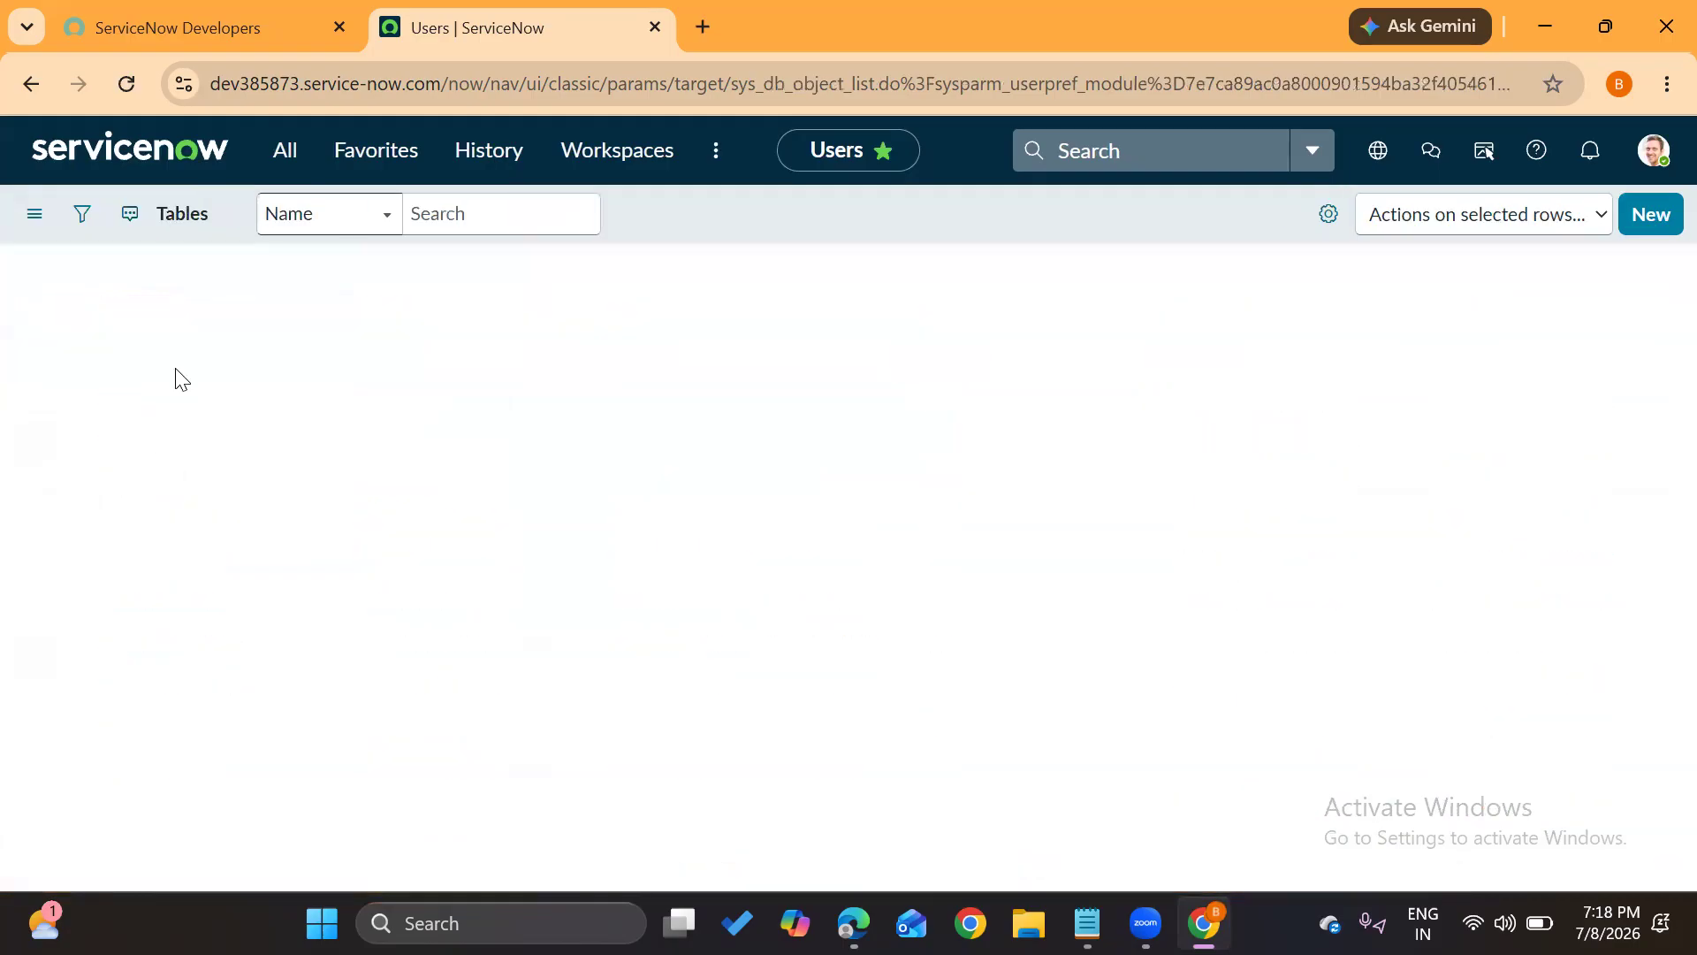
Examine the Tables list's records, columns and total record count
scroll(234, 530, down, 1)
scroll(239, 566, down, 3)
scroll(247, 562, up, 4)
drag(918, 864, 972, 874)
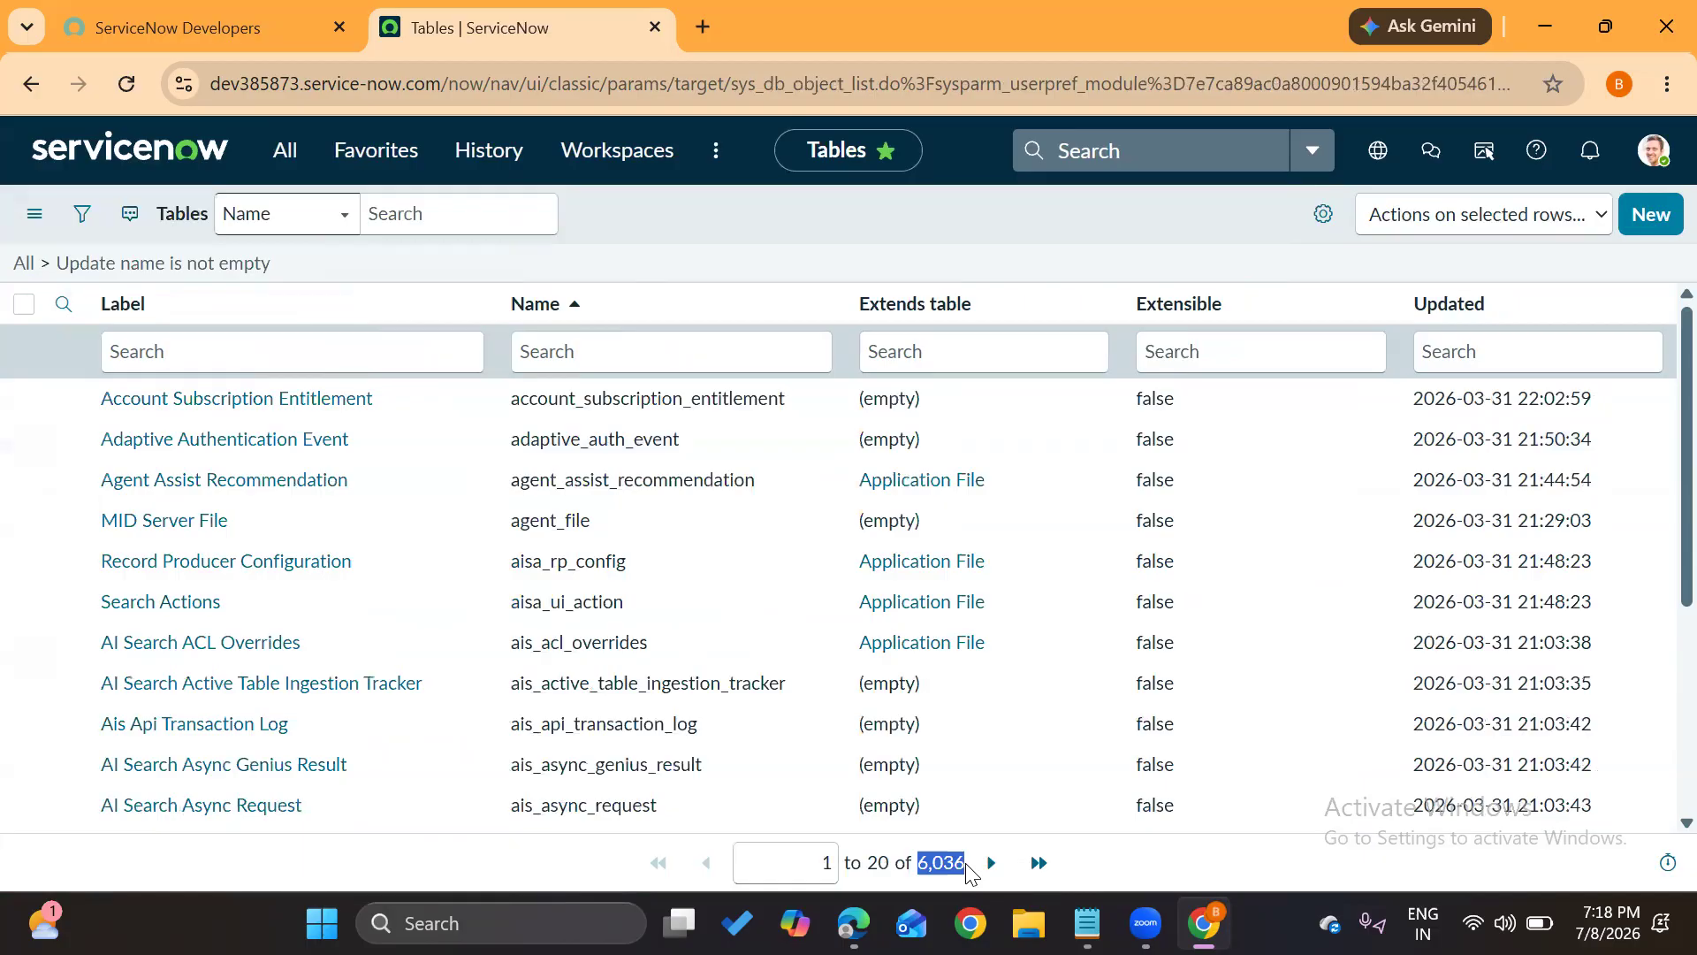
click(790, 256)
scroll(552, 629, down, 4)
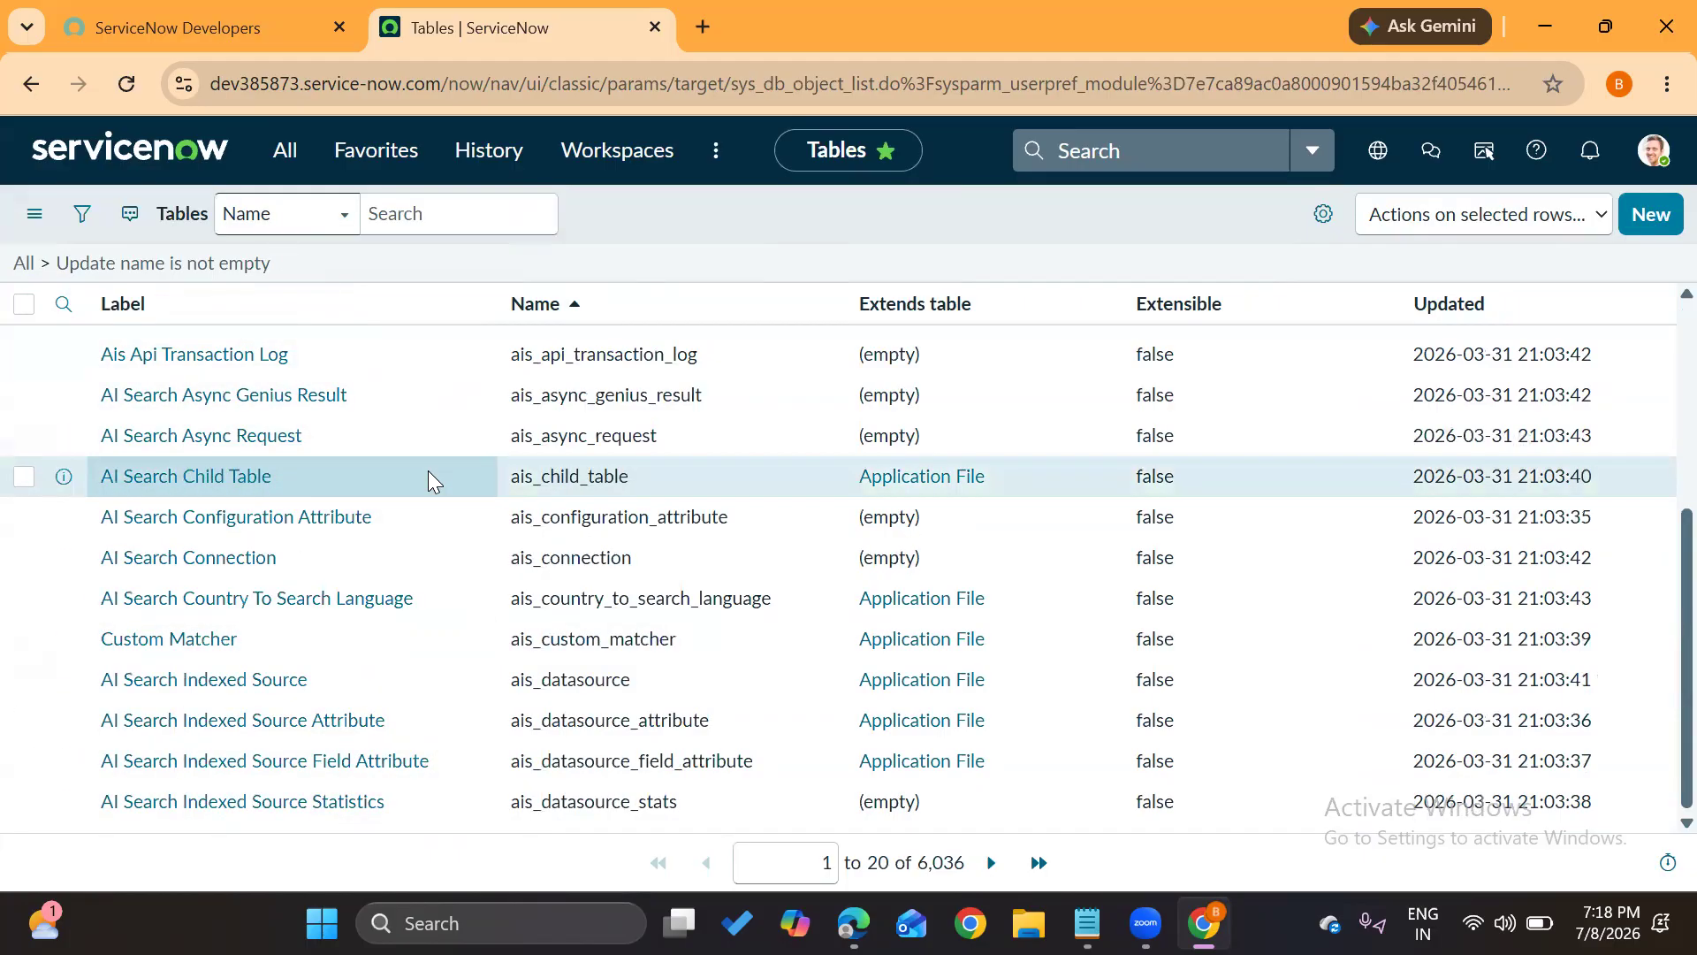
scroll(363, 521, up, 5)
Filter the Tables list by the label "incident" and highlight the Incident table's label cell
click(159, 342)
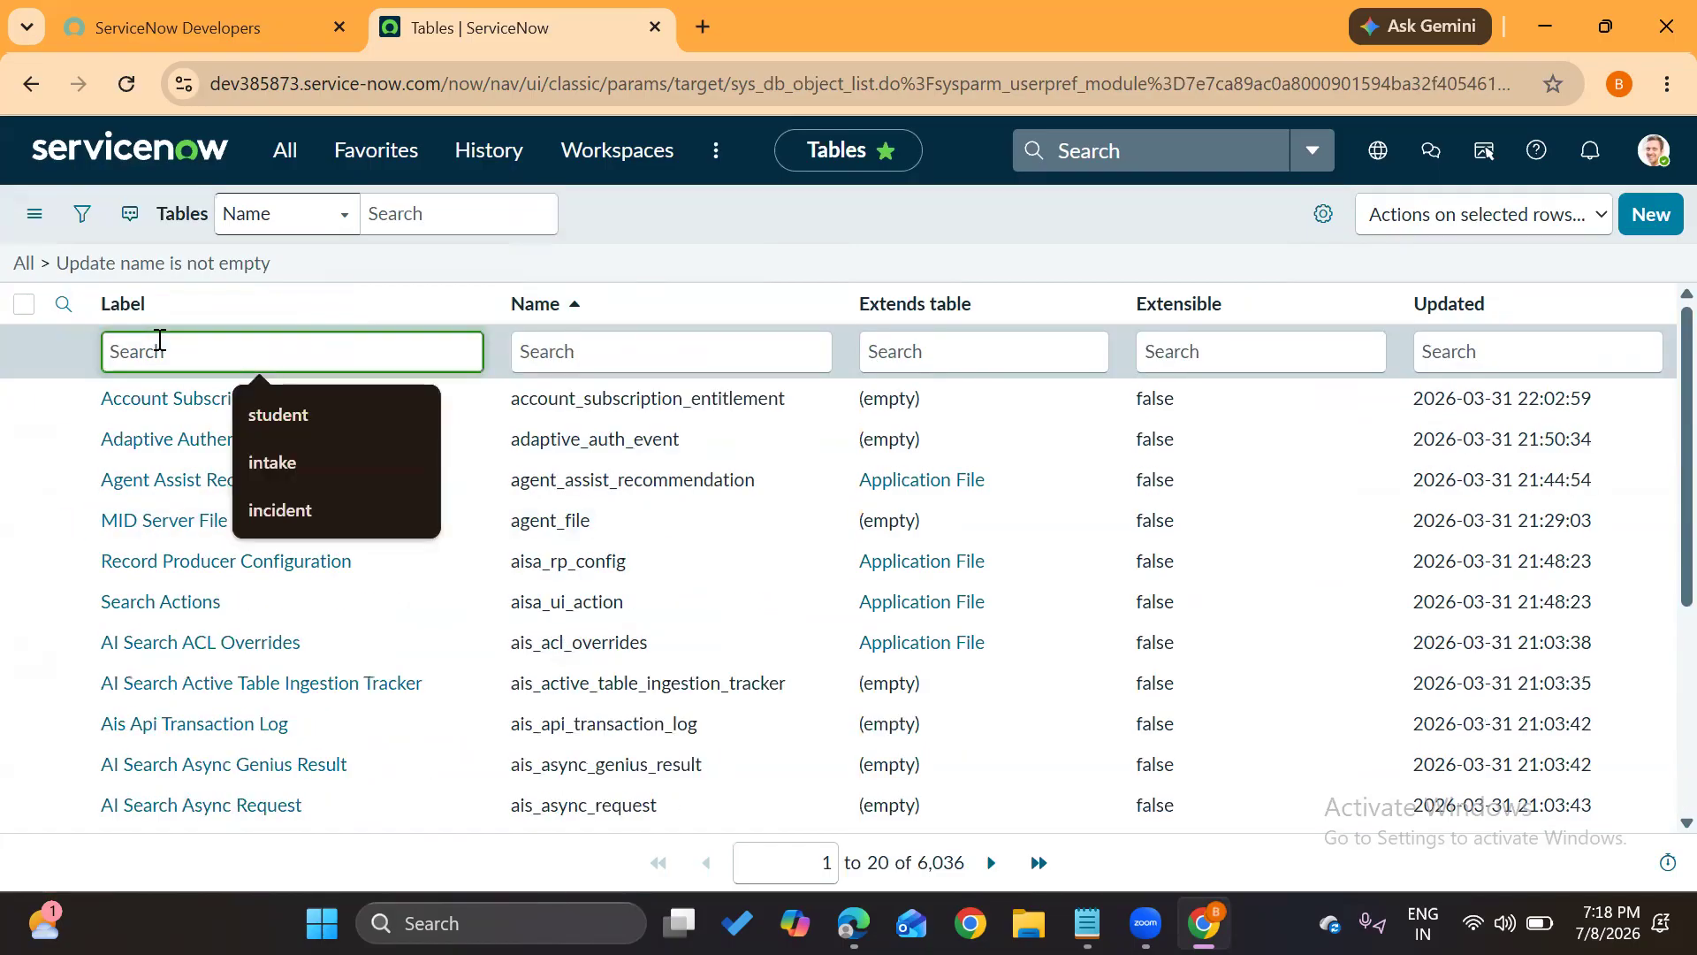
text(incide)
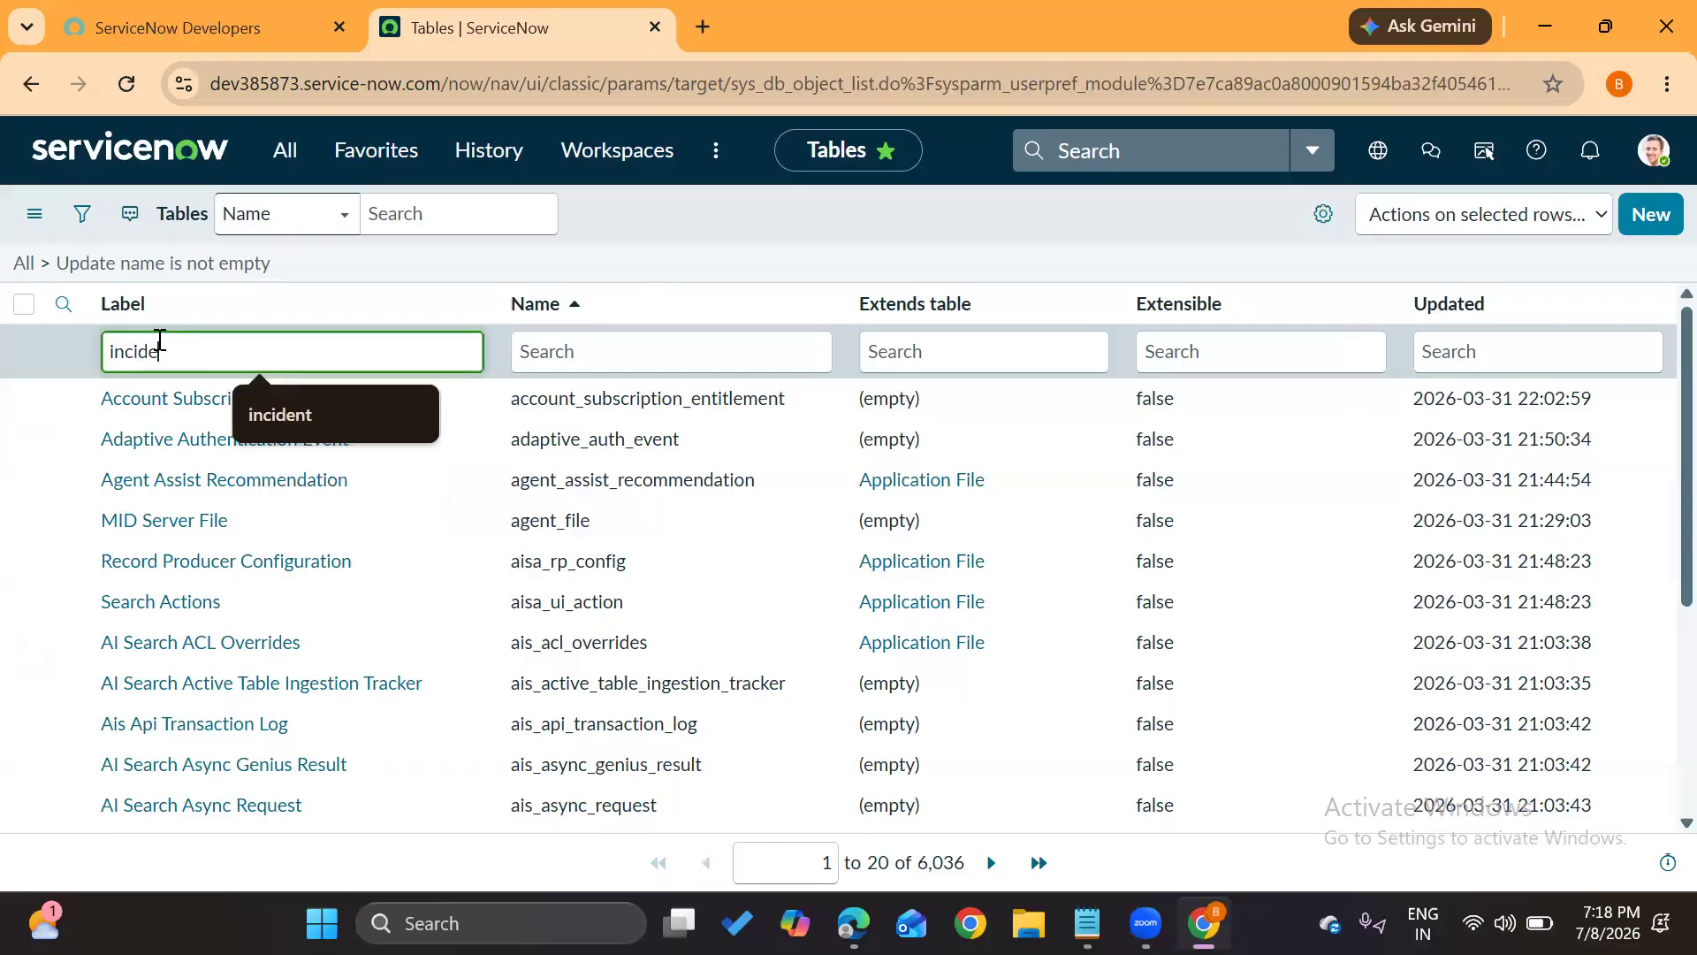
text(nt)
key(Return)
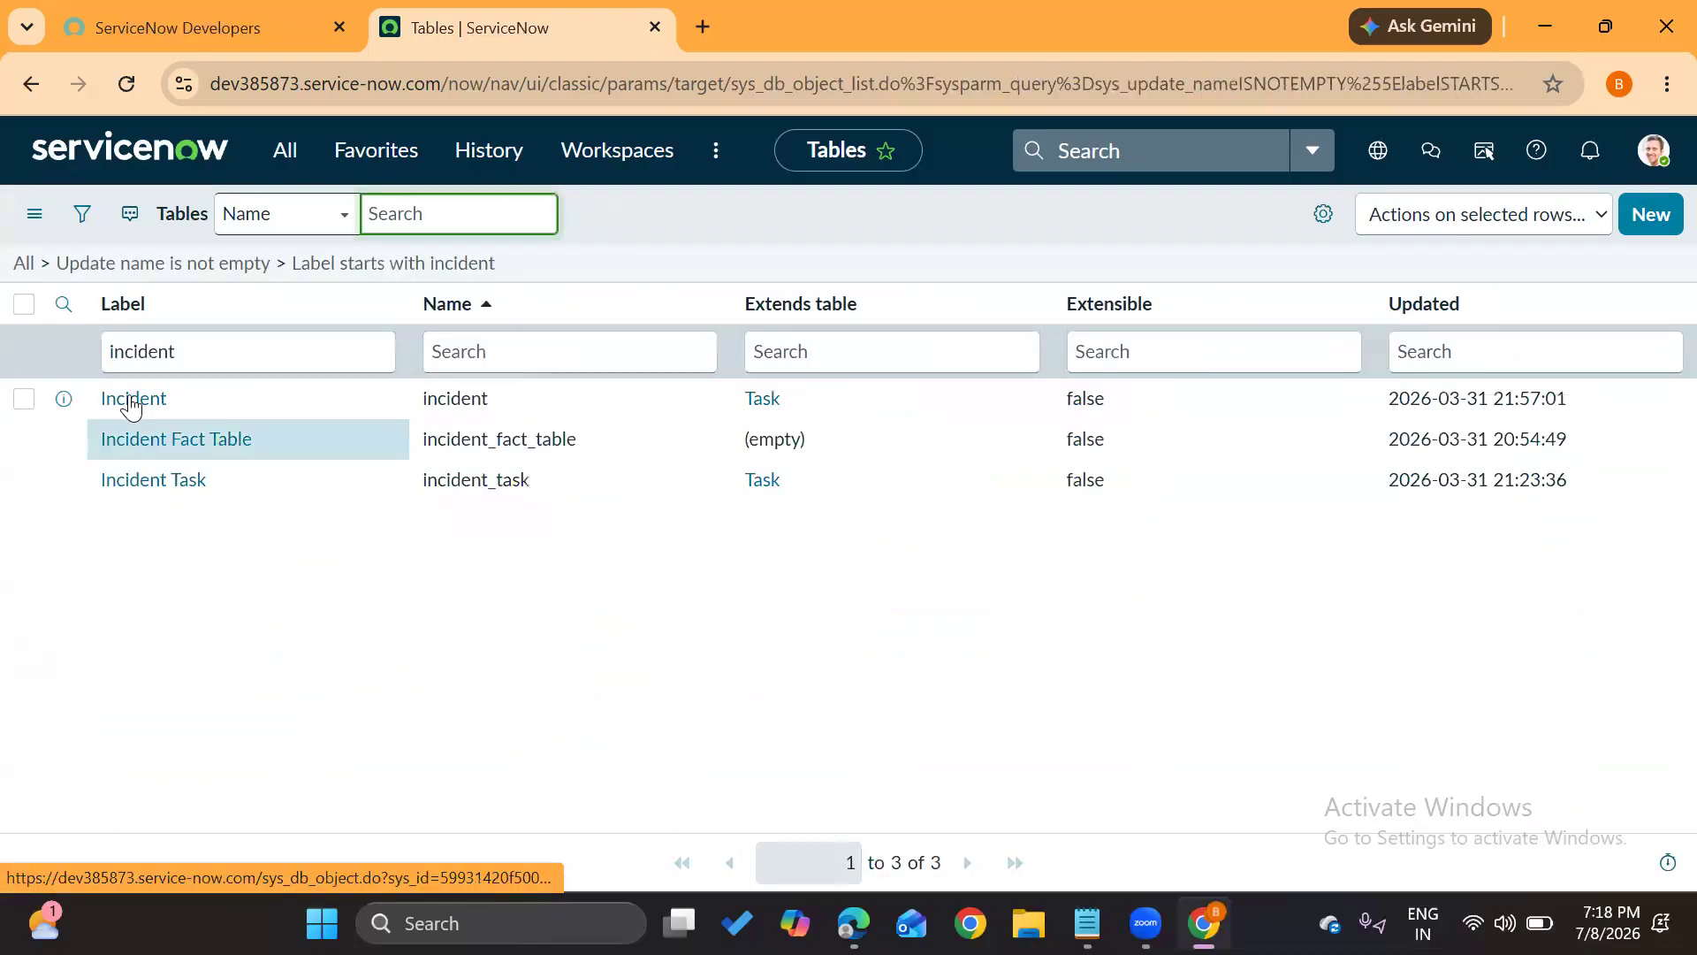
click(226, 406)
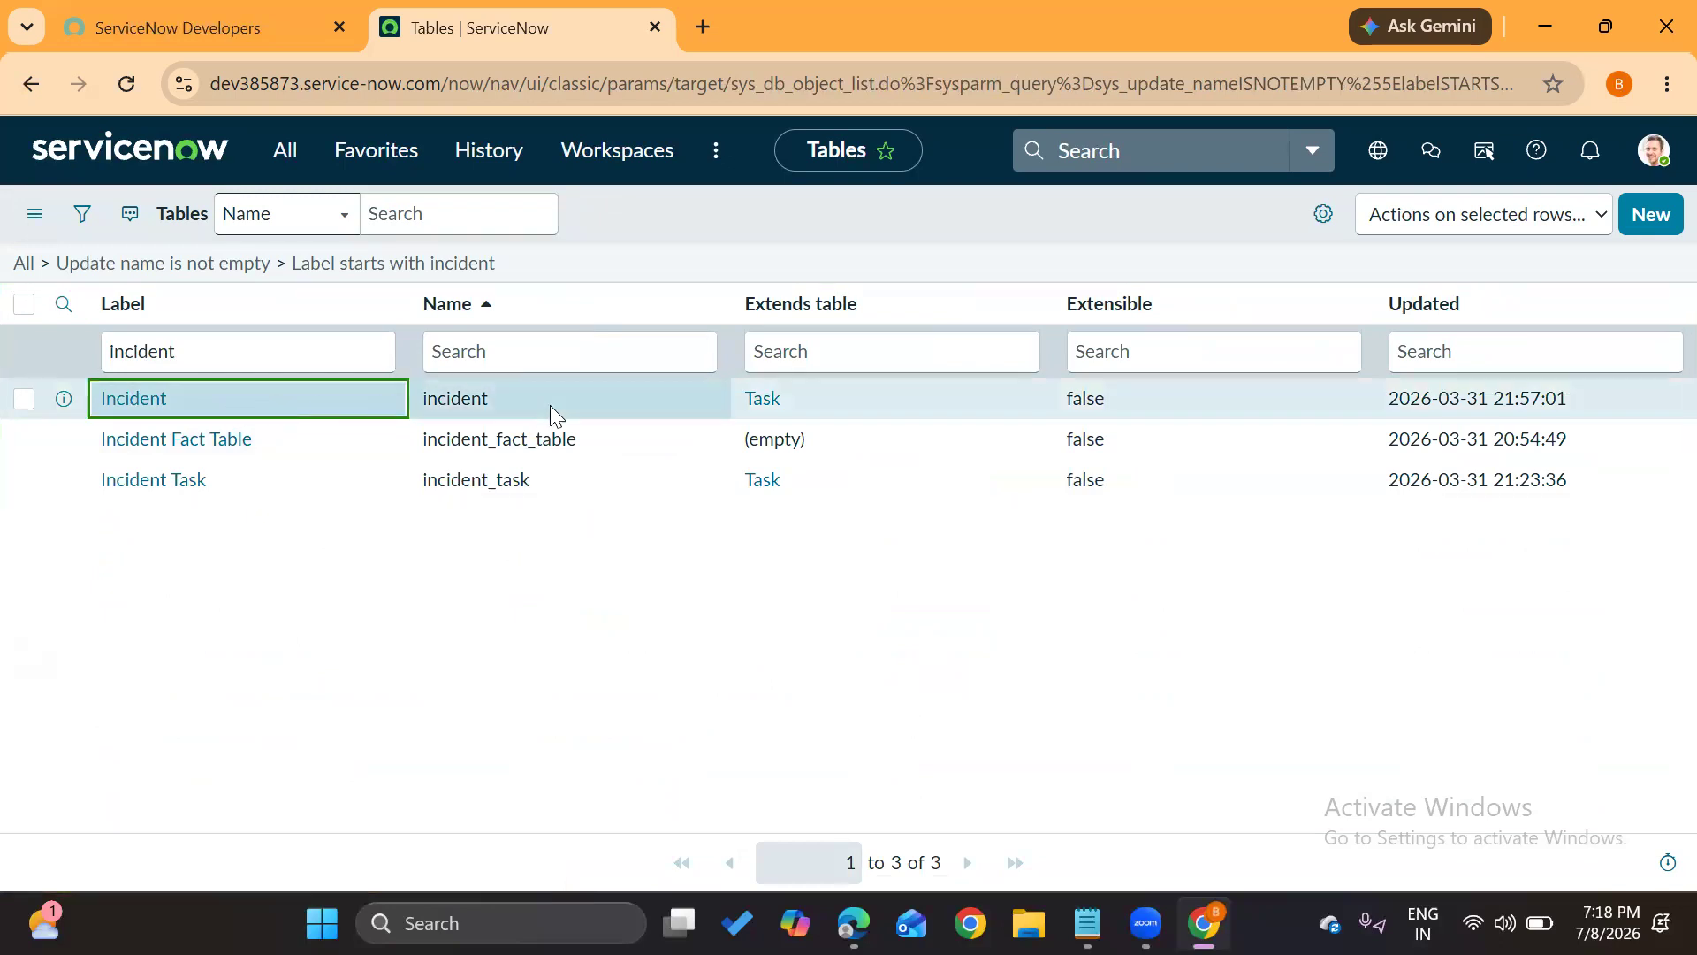
Highlight the Incident table's name and parent table cells, and filter the list for the exact label "=task", highlighting Task
click(575, 405)
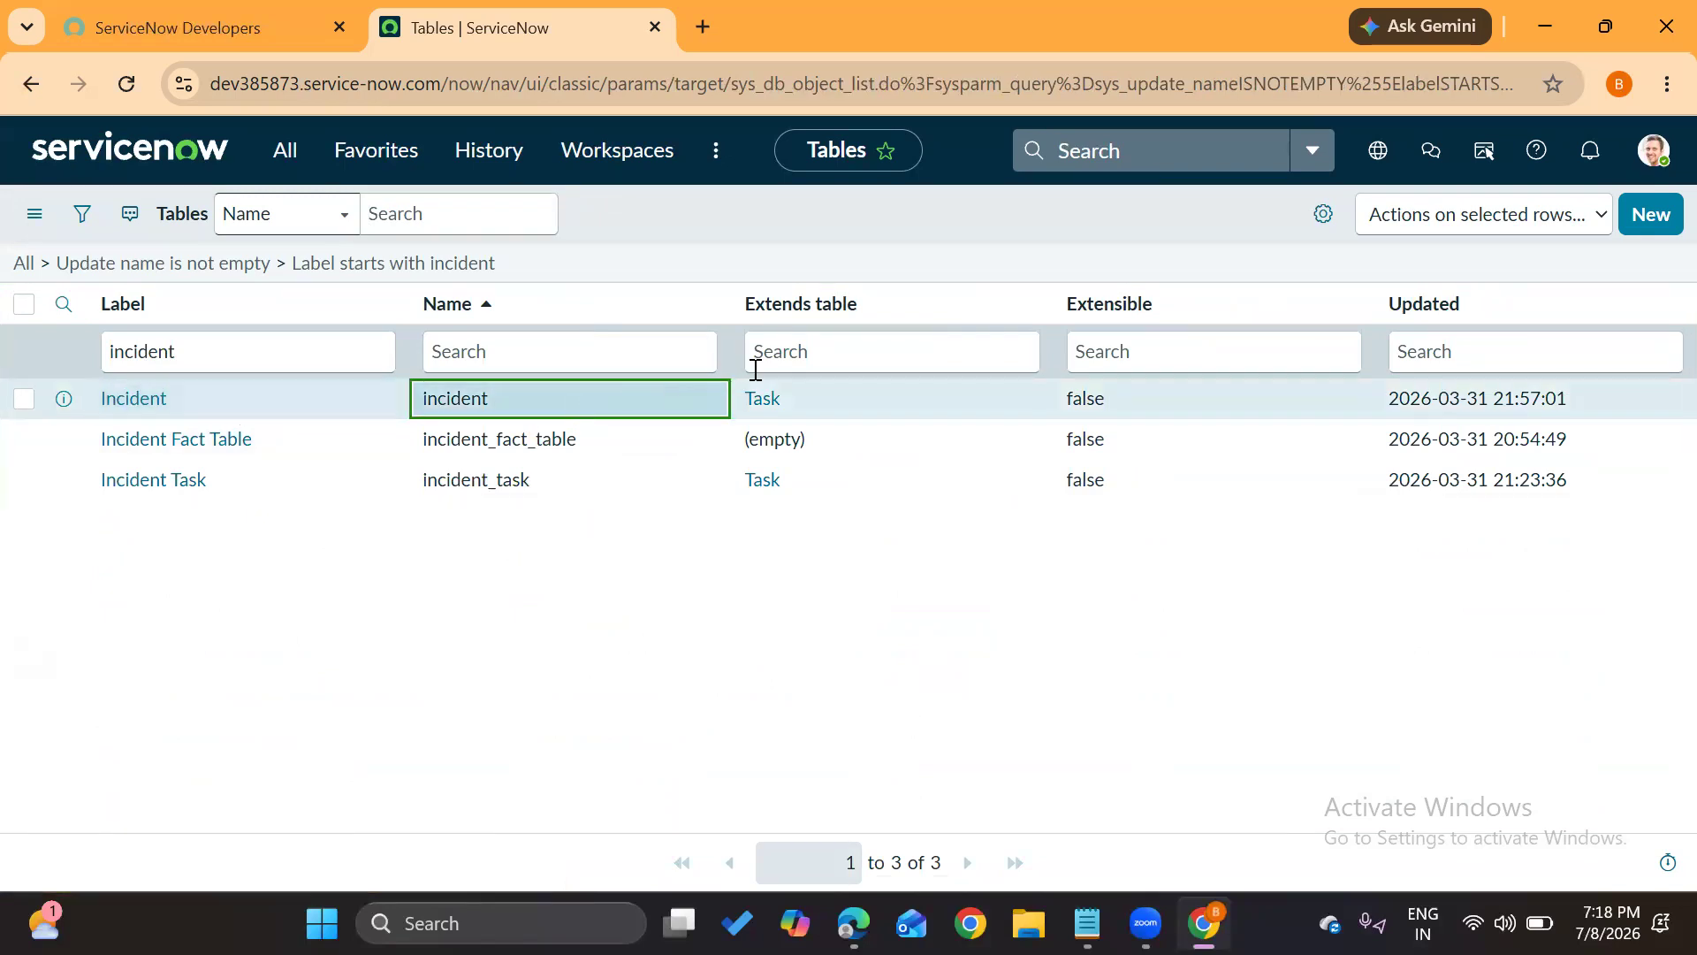
click(813, 389)
click(174, 353)
drag(174, 352, 0, 341)
text(t)
key(BackSpace)
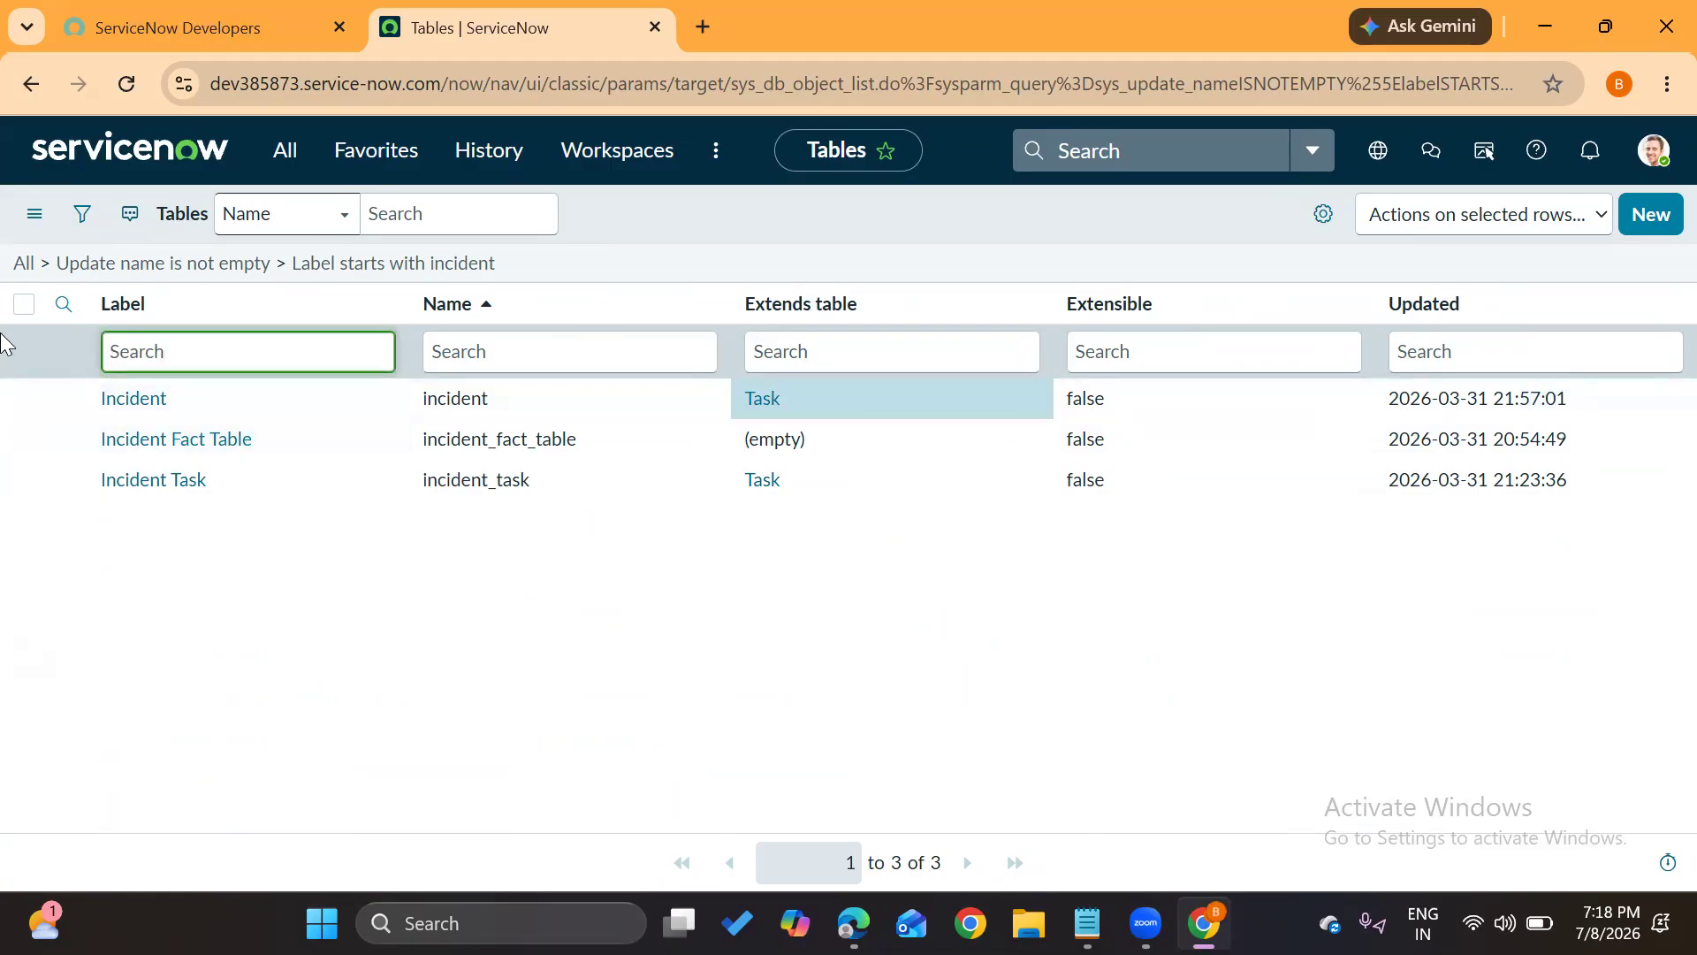
text(=task)
key(Return)
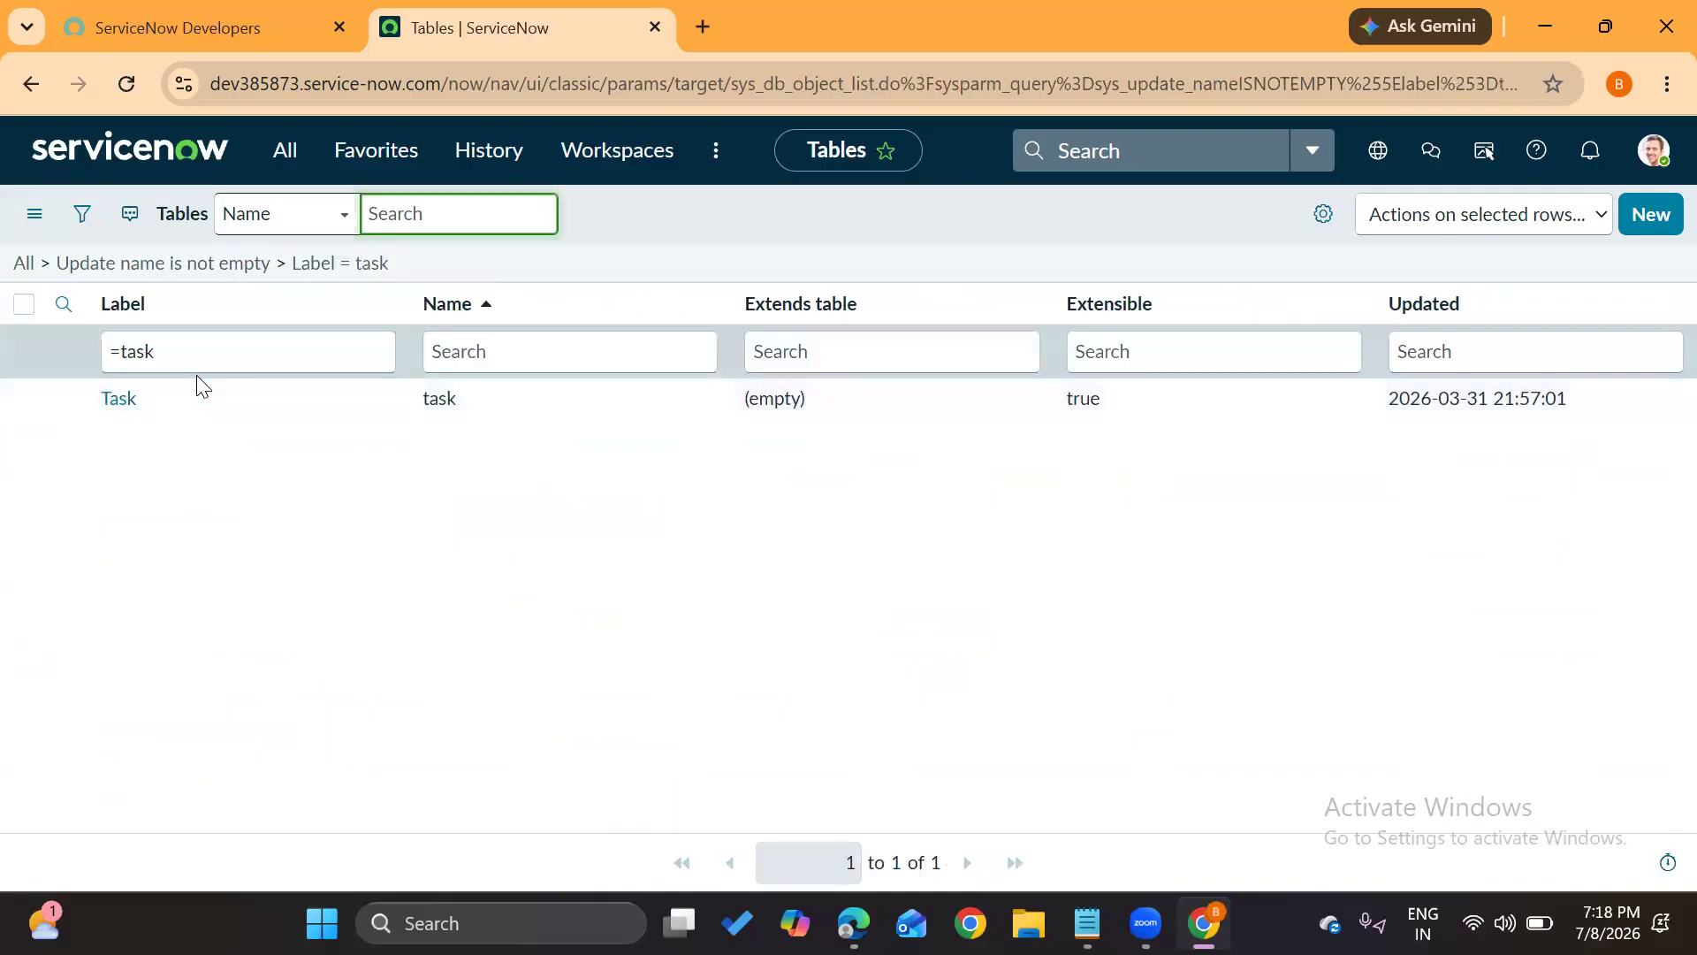
click(209, 394)
Filter the Tables list for the exact label "=configuration item" and highlight that table's label and name cells
double_click(134, 352)
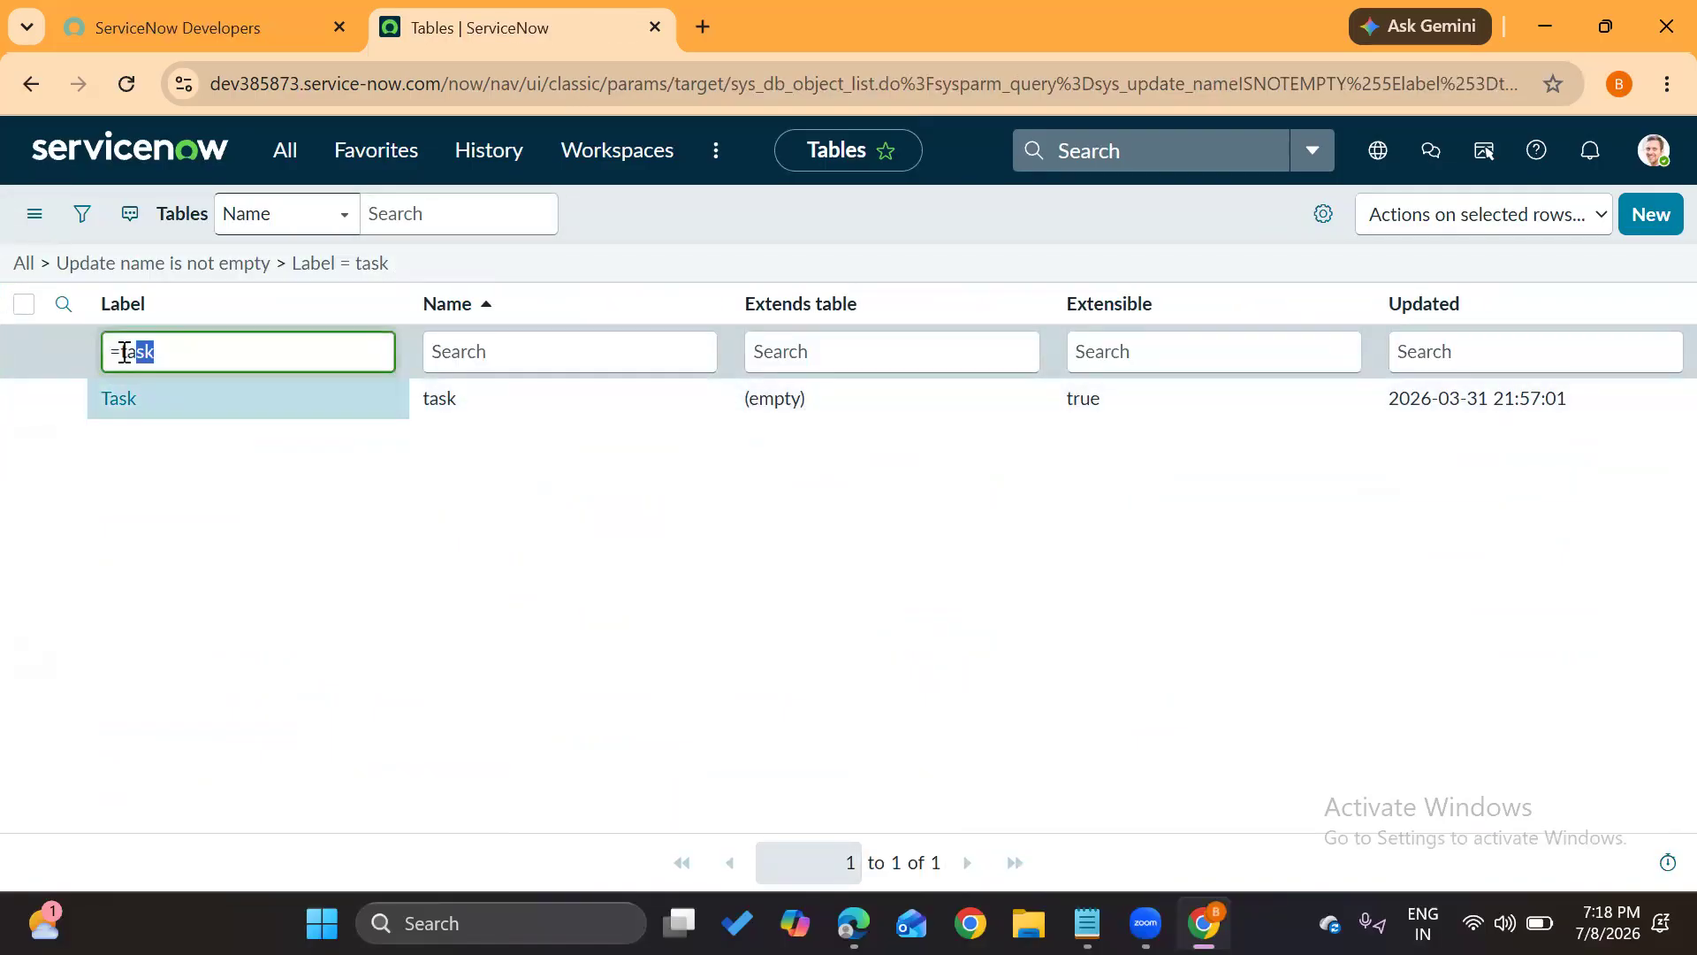
text(configuration item)
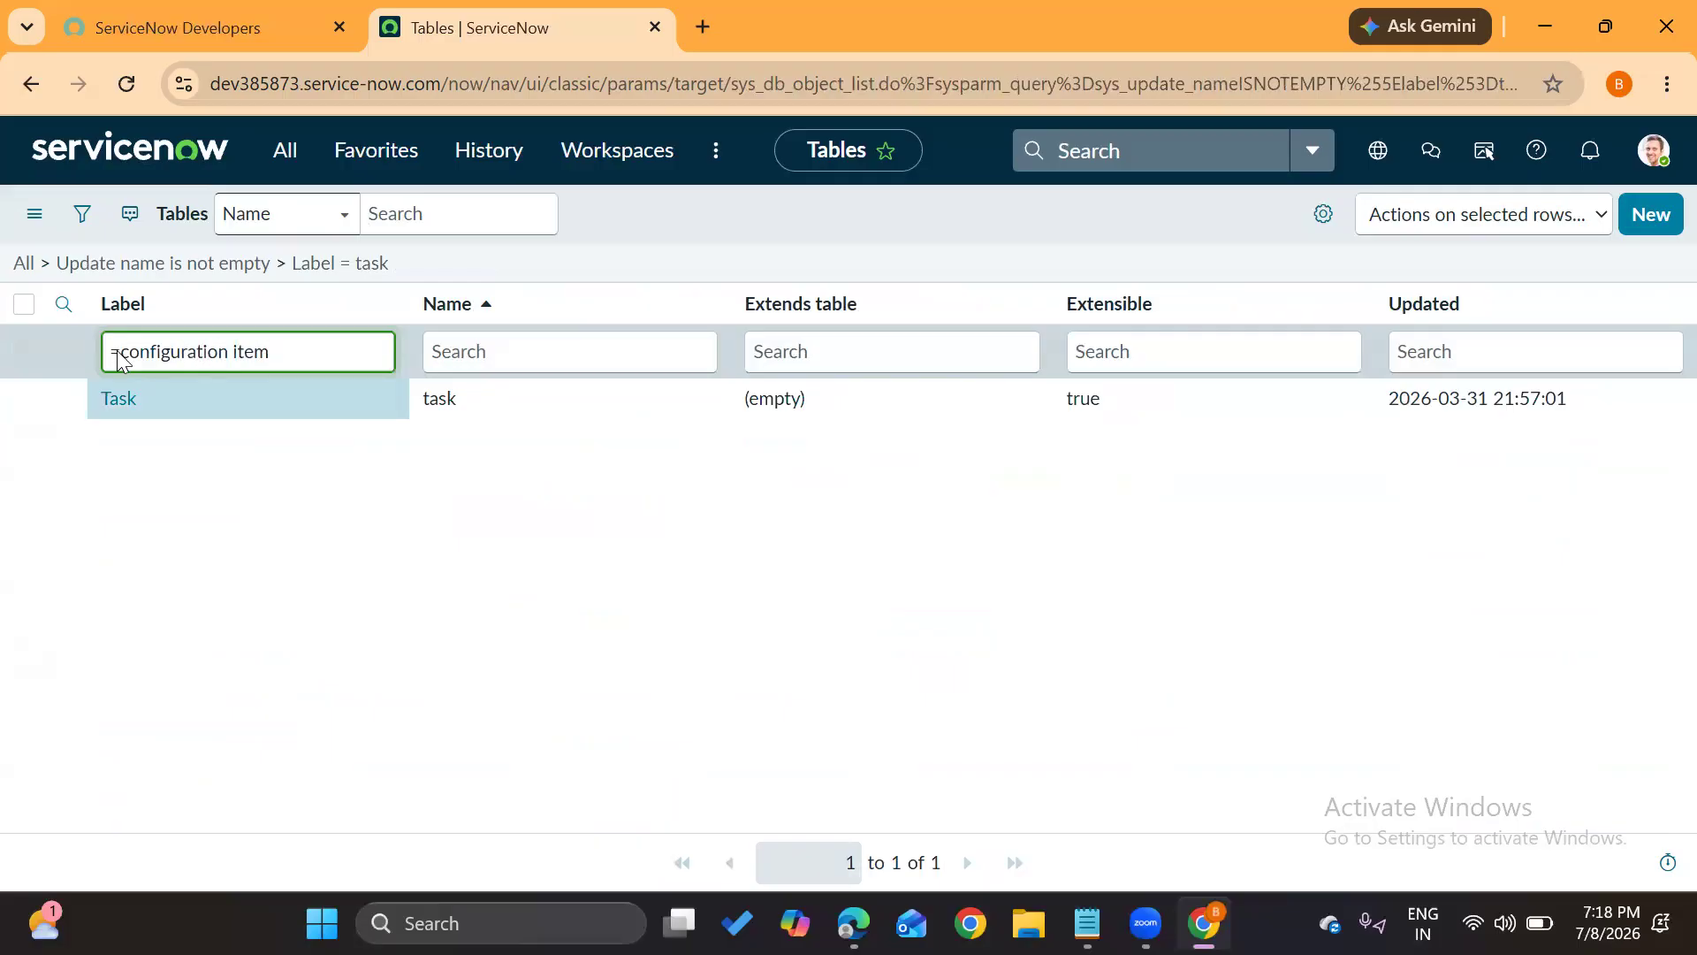
key(Return)
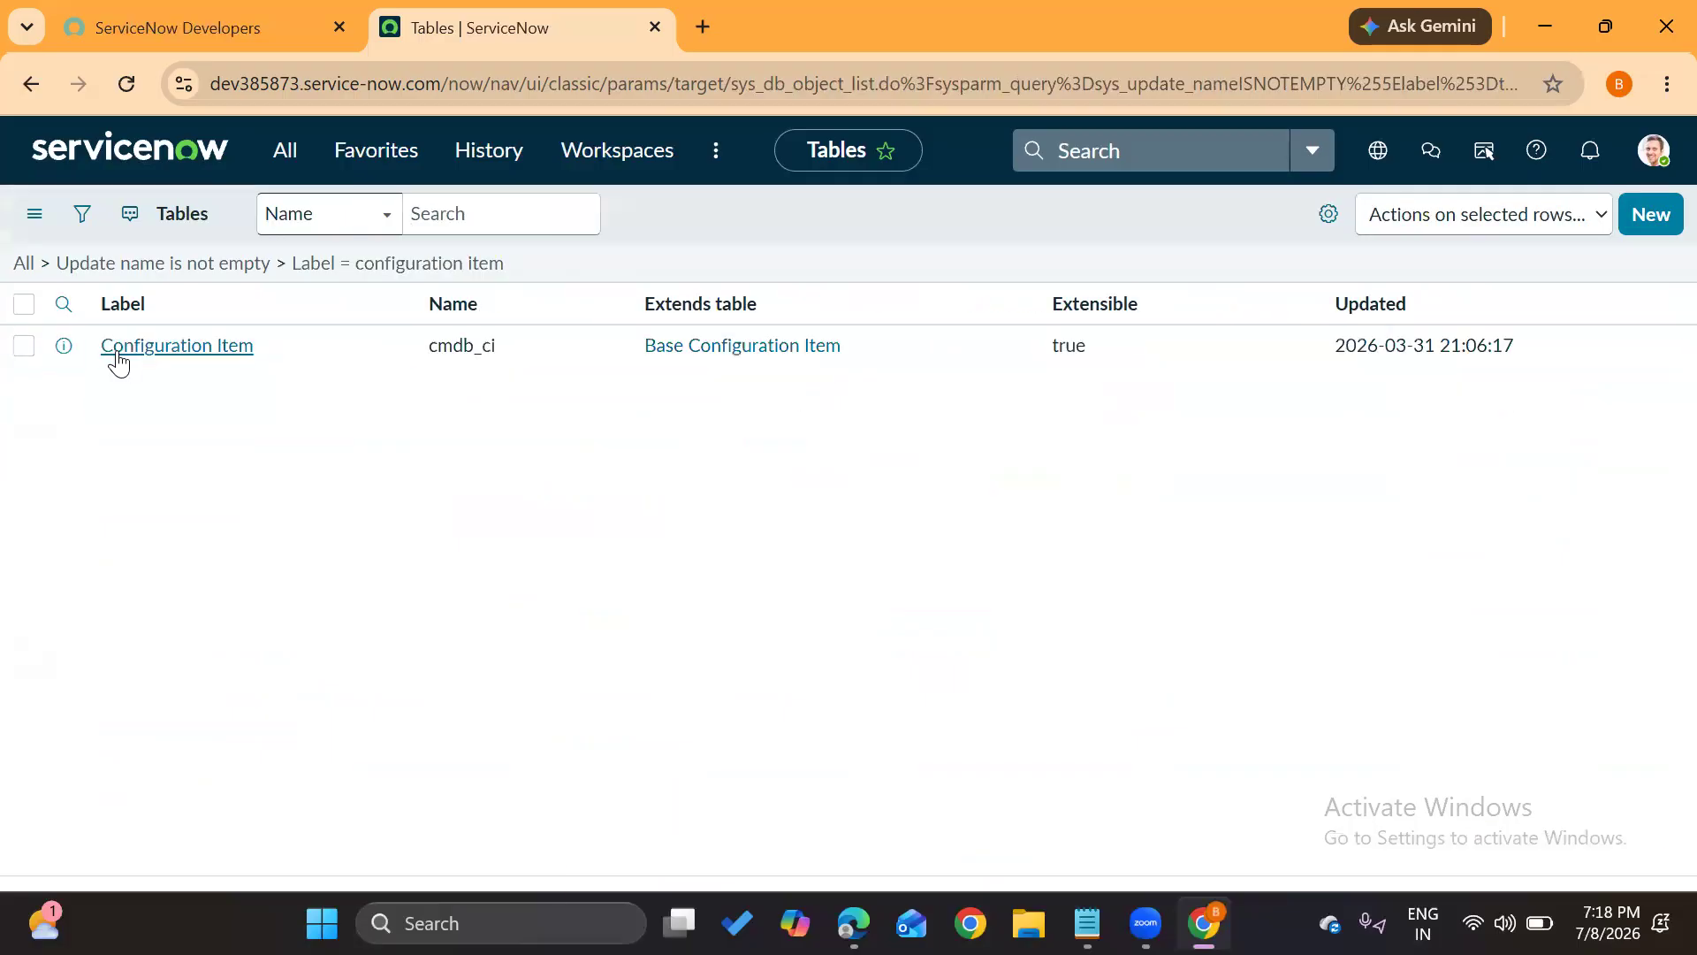
click(346, 398)
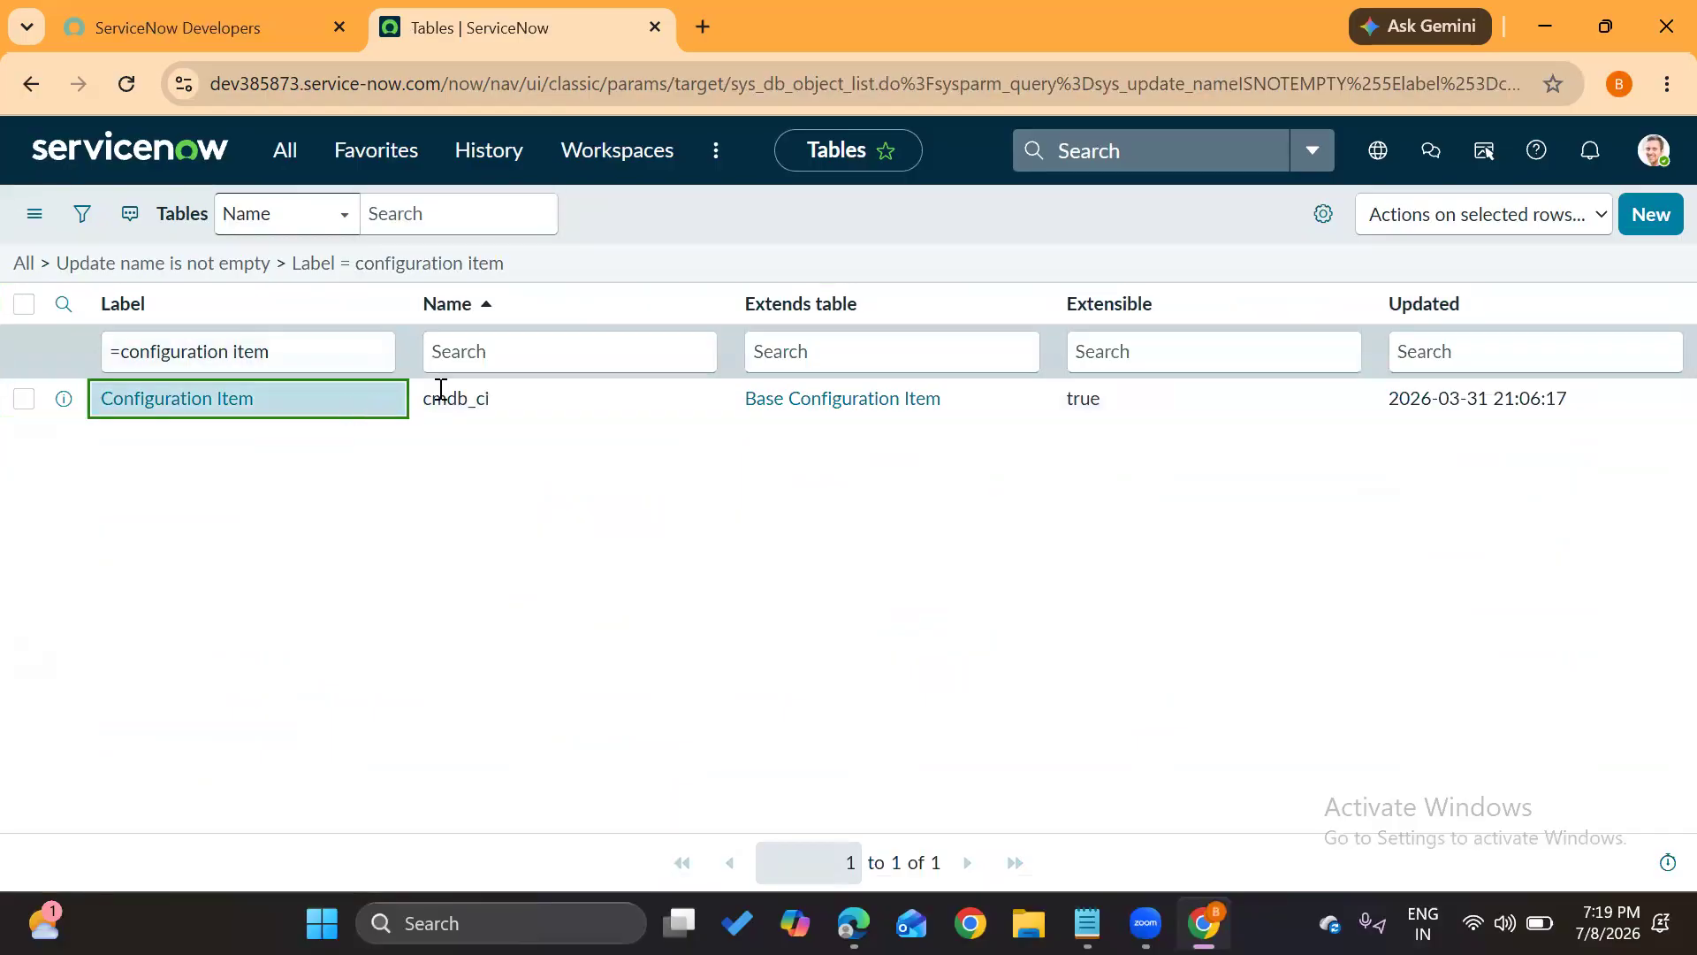
click(573, 387)
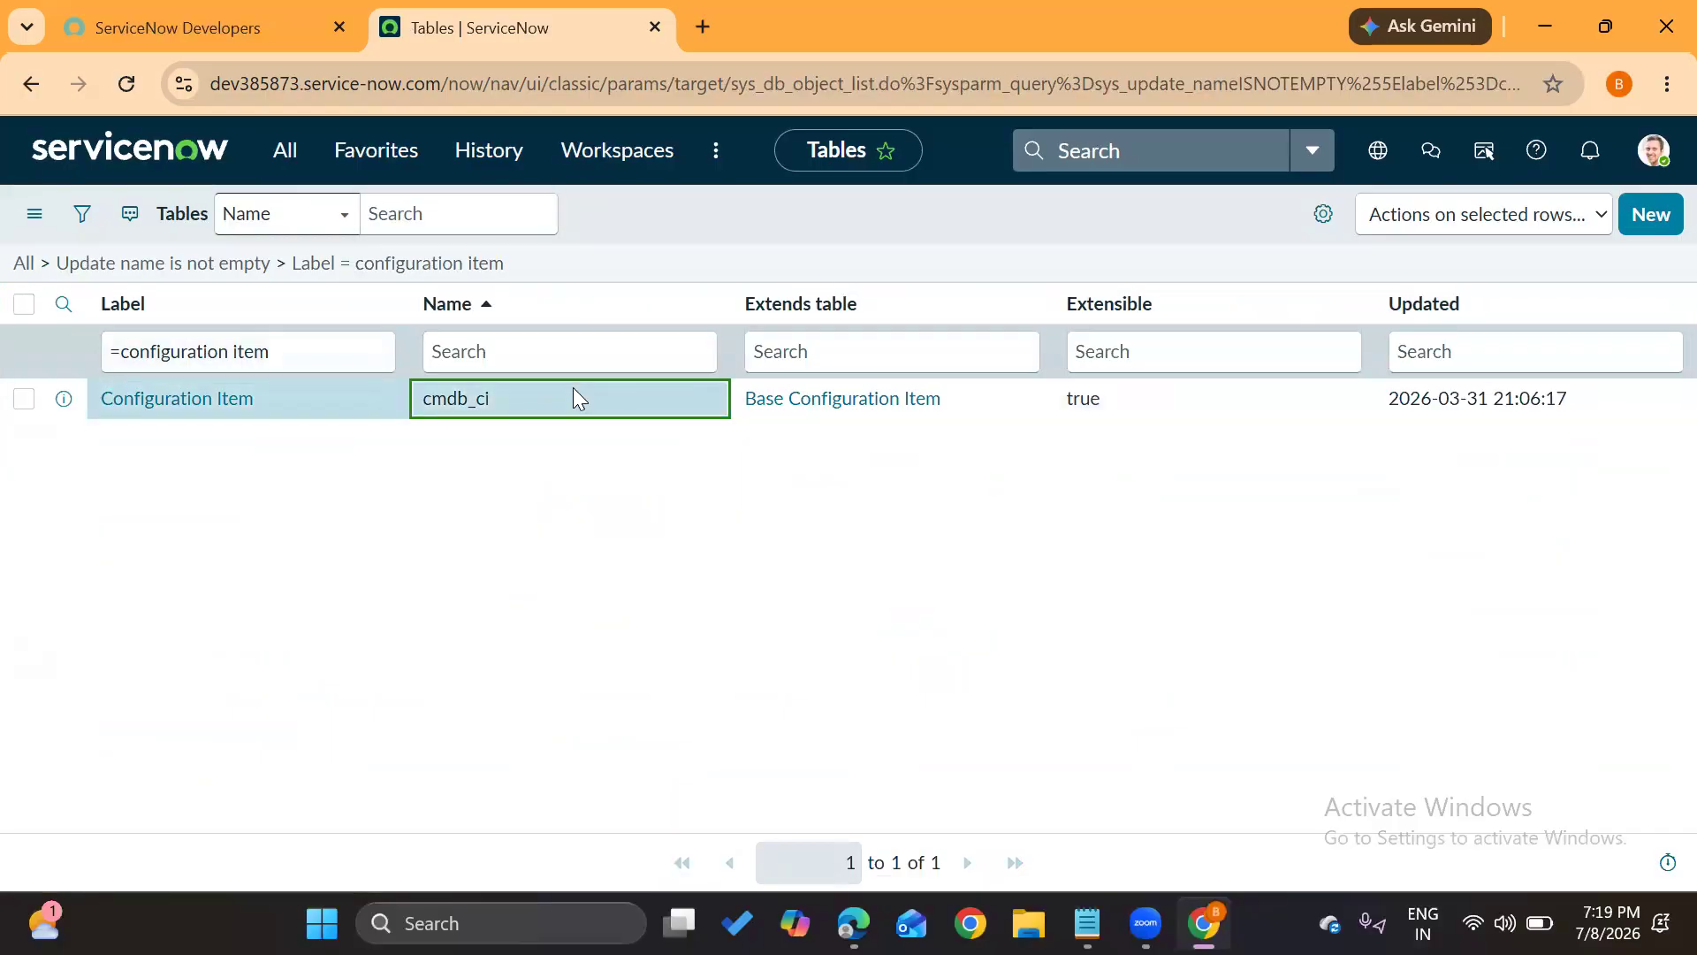
Remove the label condition and filter the Tables list by the parent table "=task"
click(84, 263)
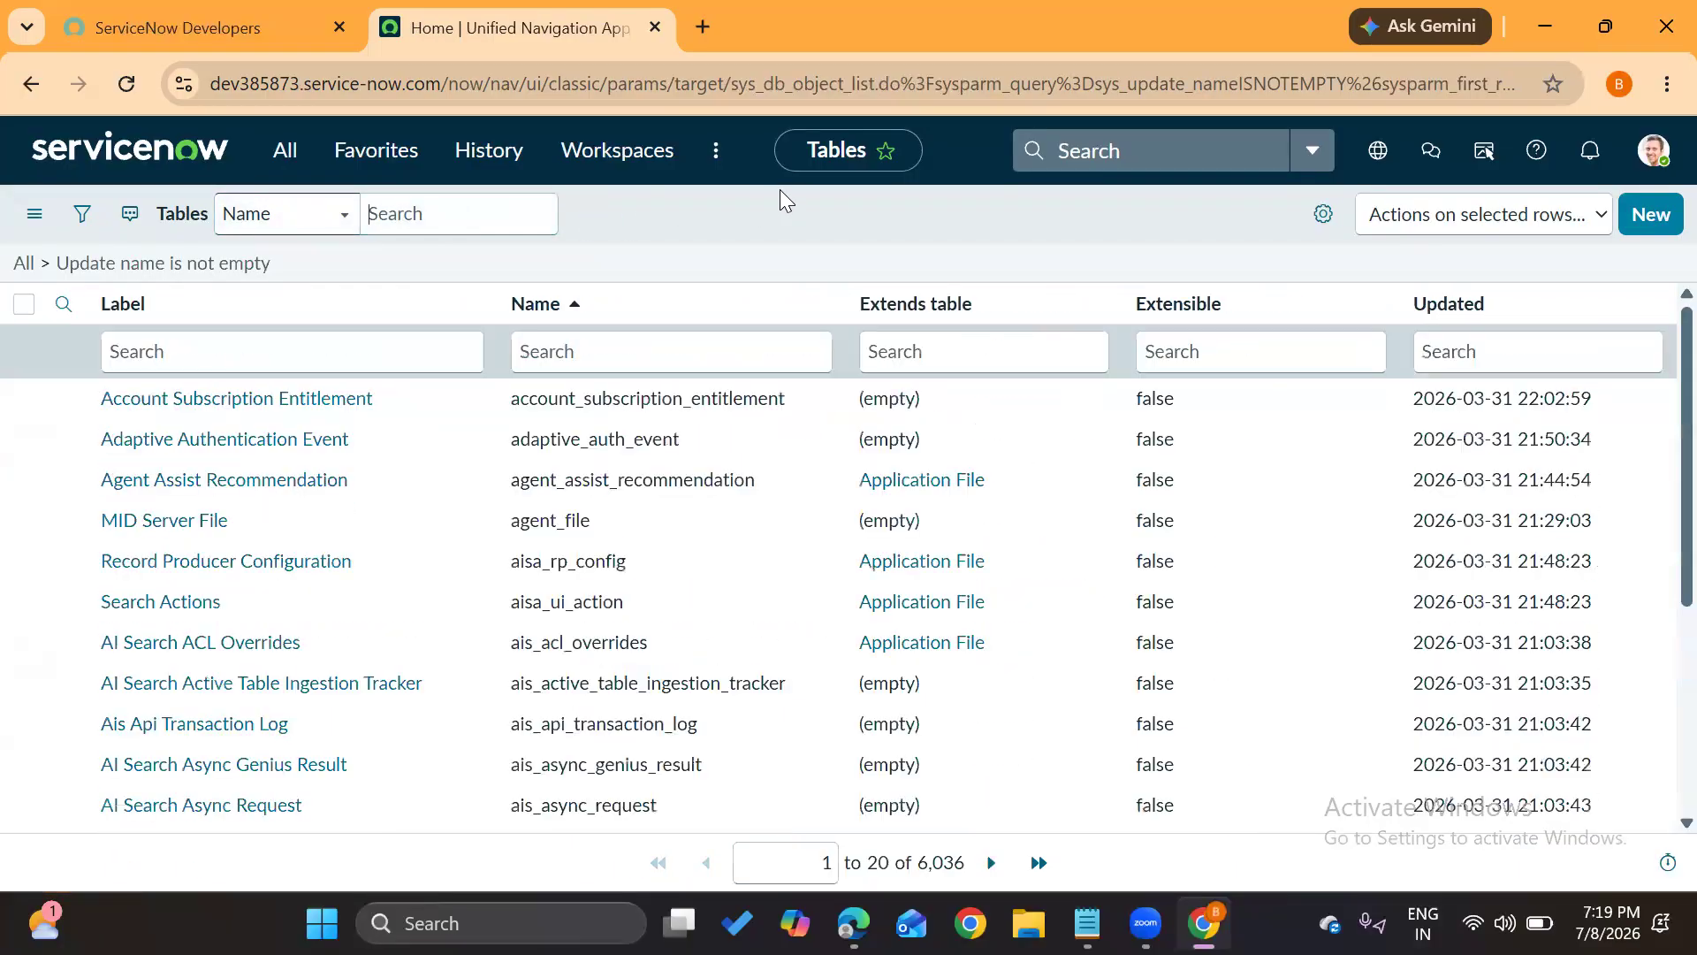
scroll(353, 561, down, 5)
scroll(351, 559, up, 5)
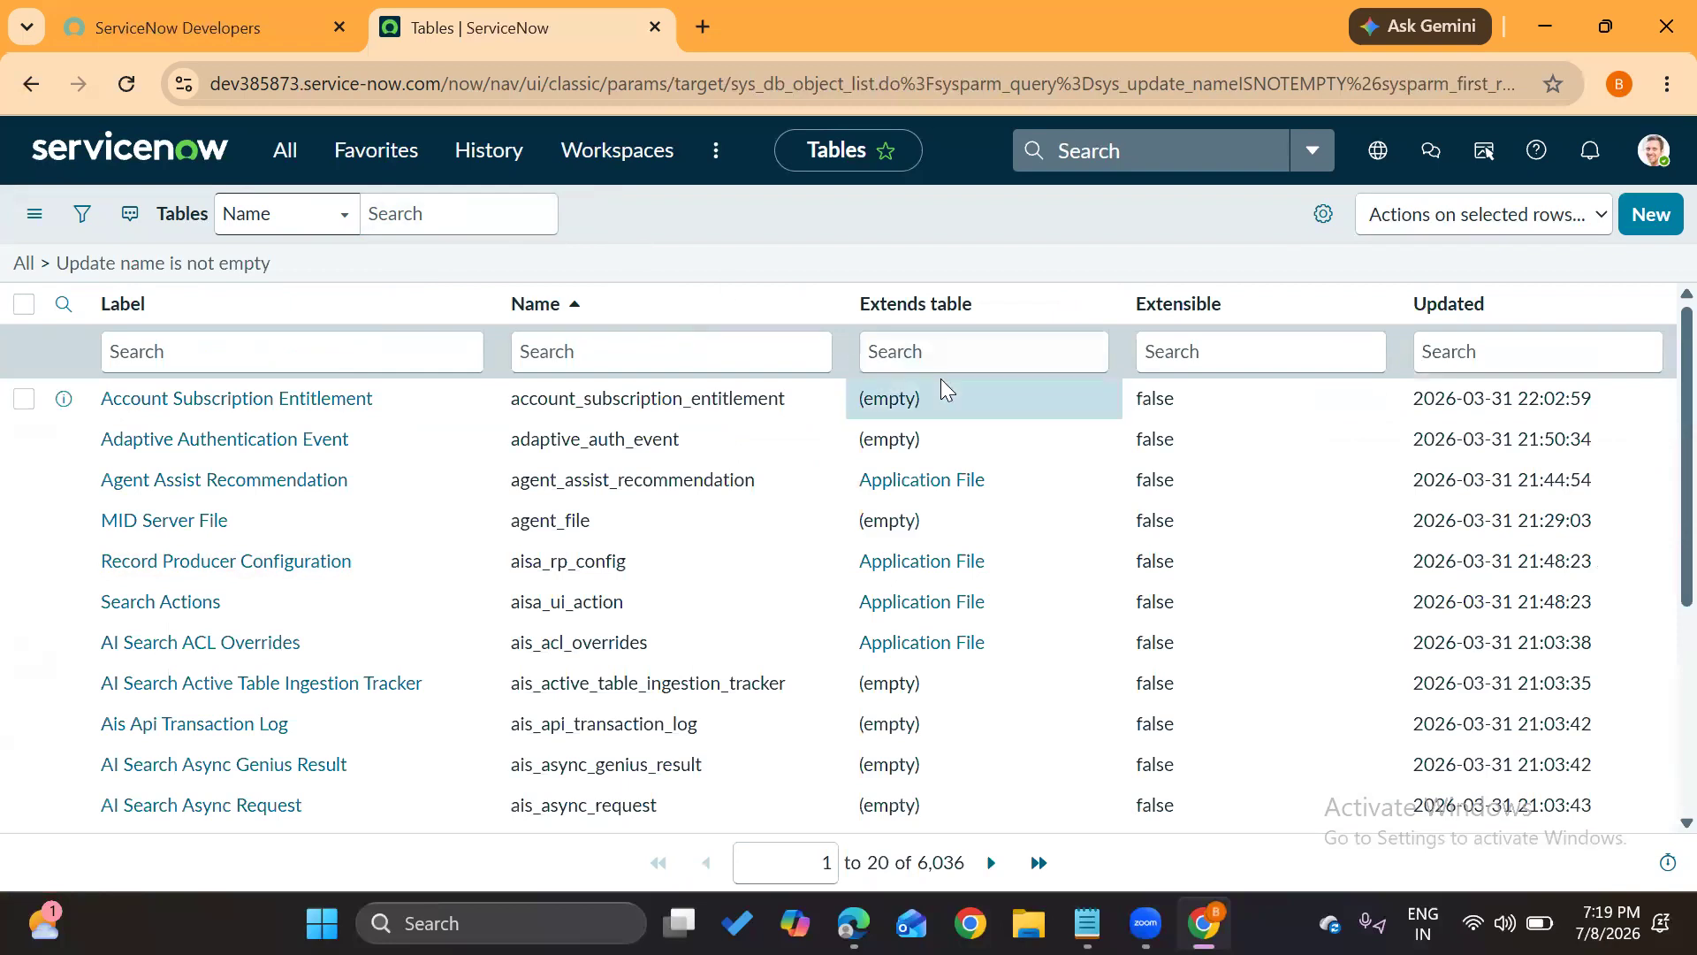
click(928, 359)
text(=task)
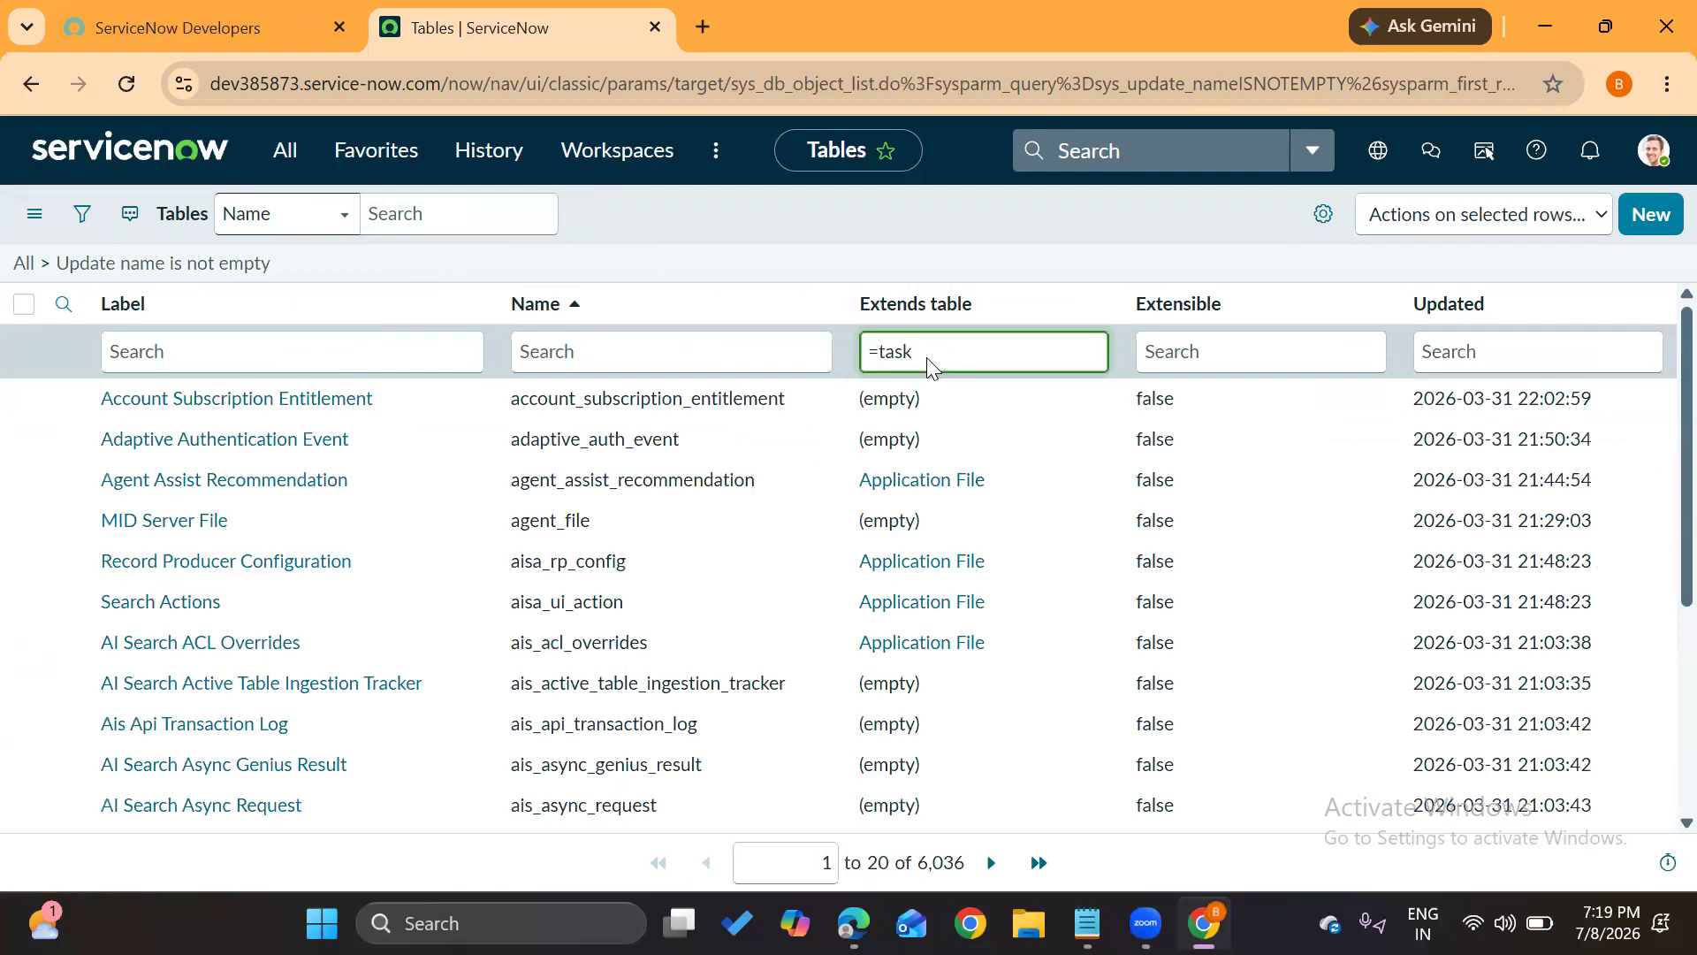
key(Return)
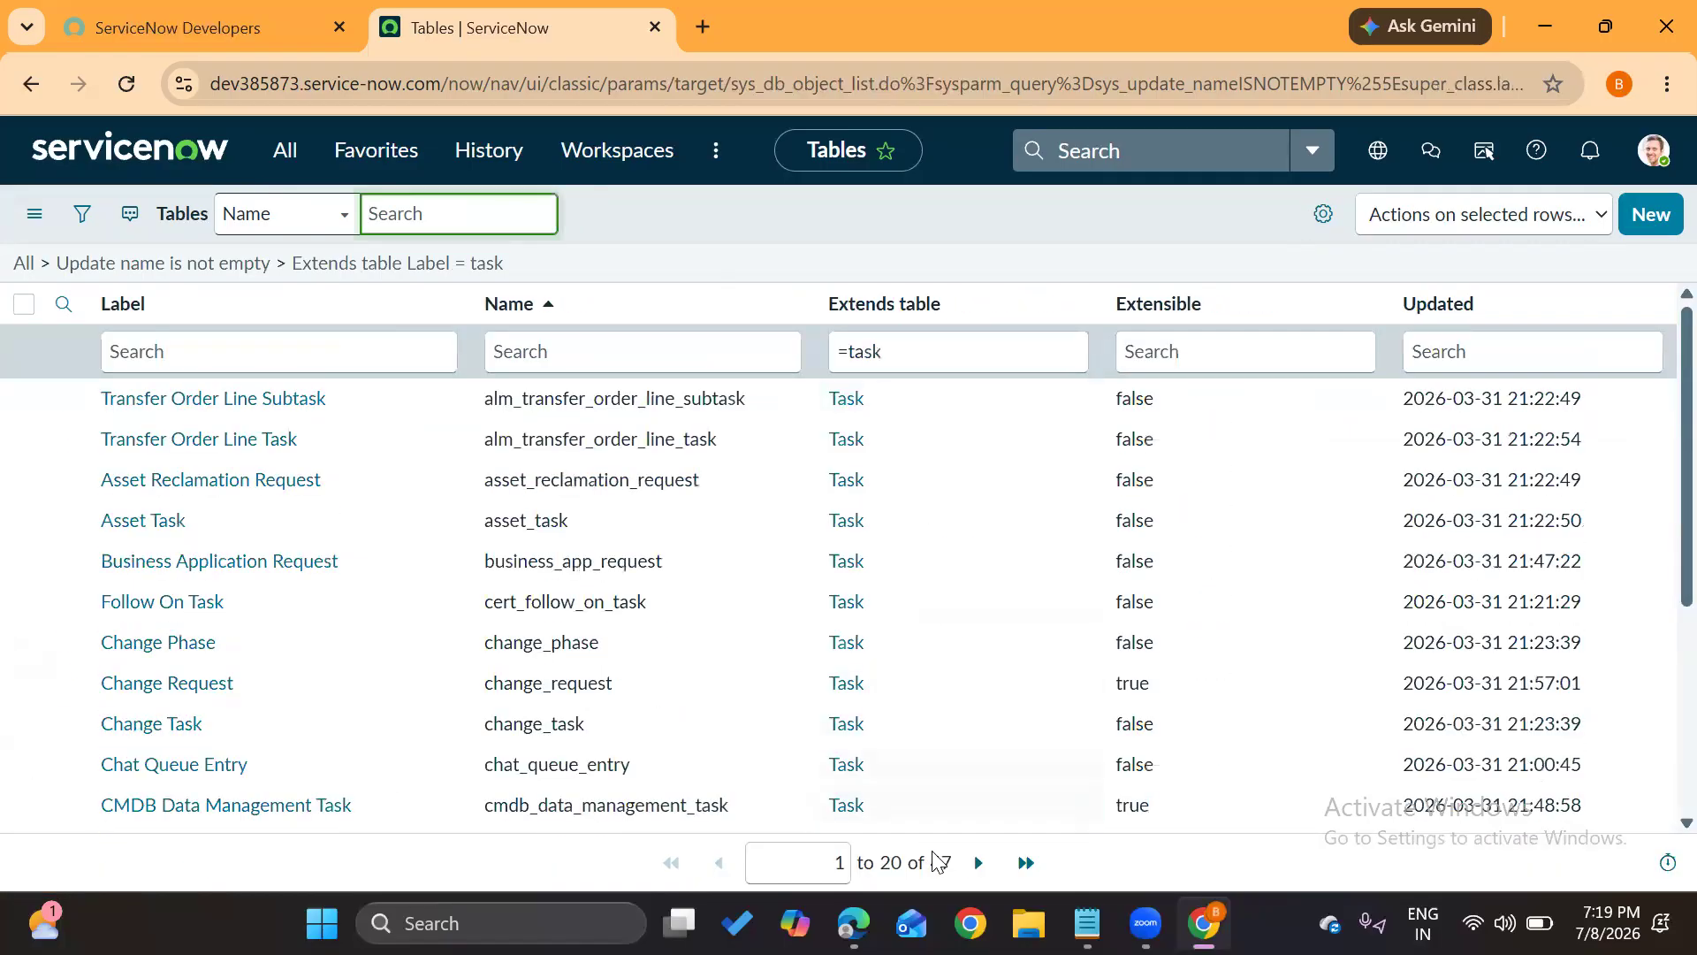
Highlight the total record count, look through the tables extending Task, and highlight the Incident label cell
drag(930, 863, 952, 864)
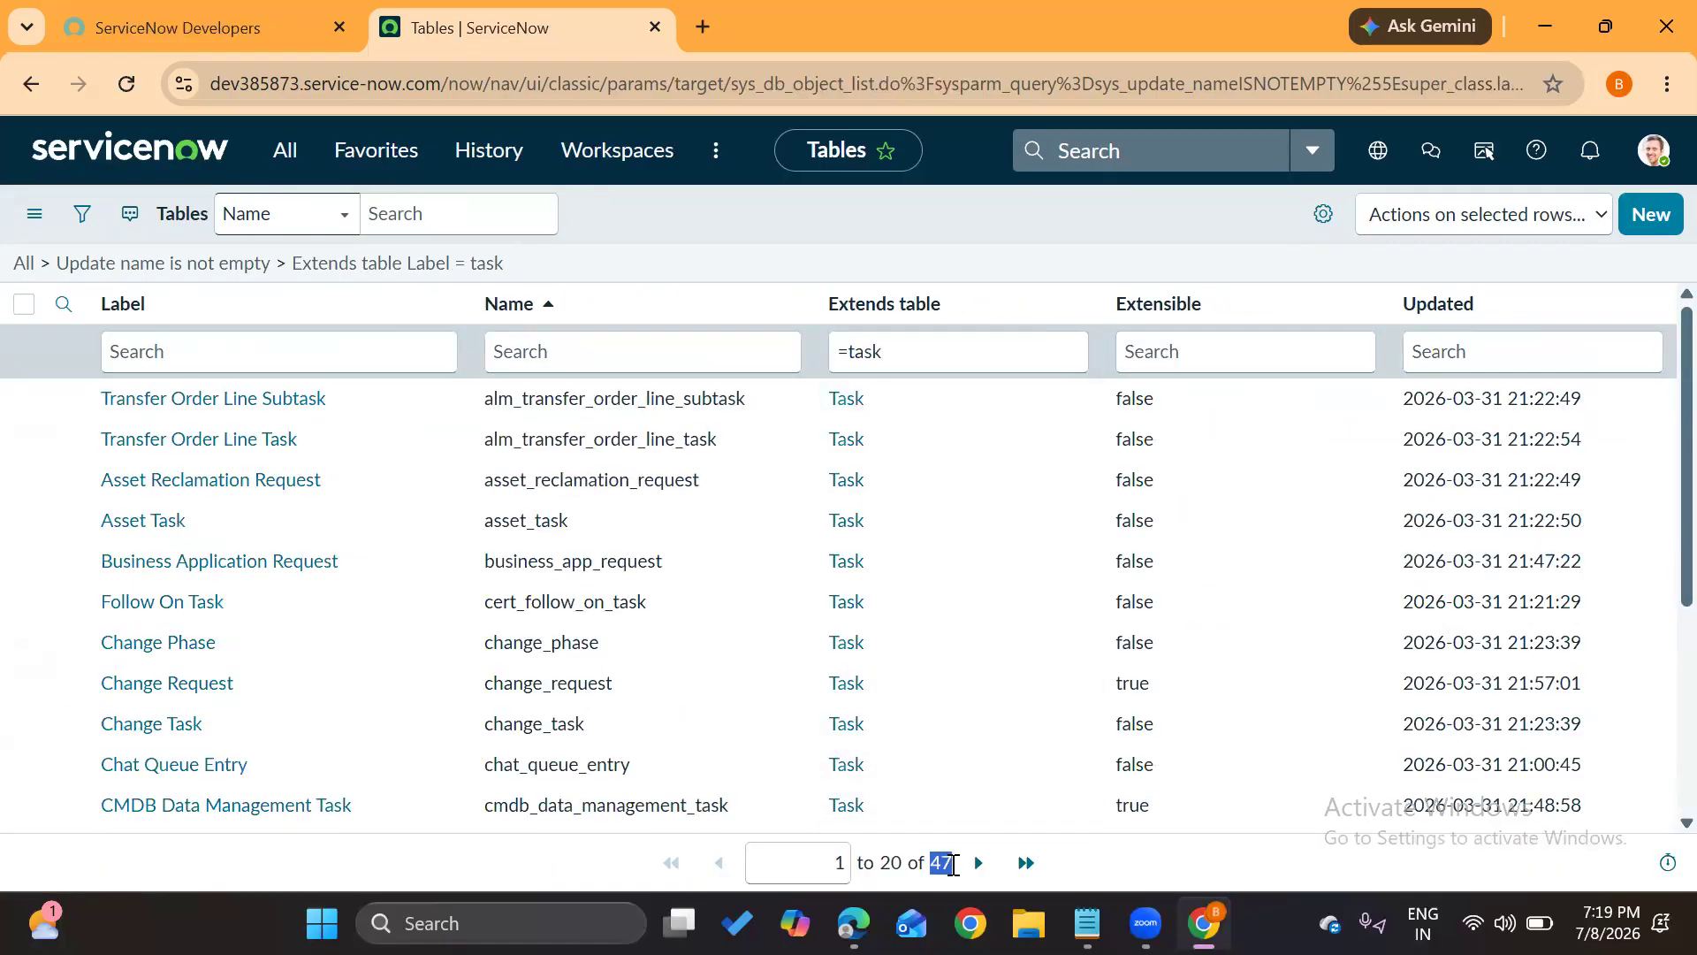
scroll(912, 665, down, 3)
scroll(913, 665, up, 3)
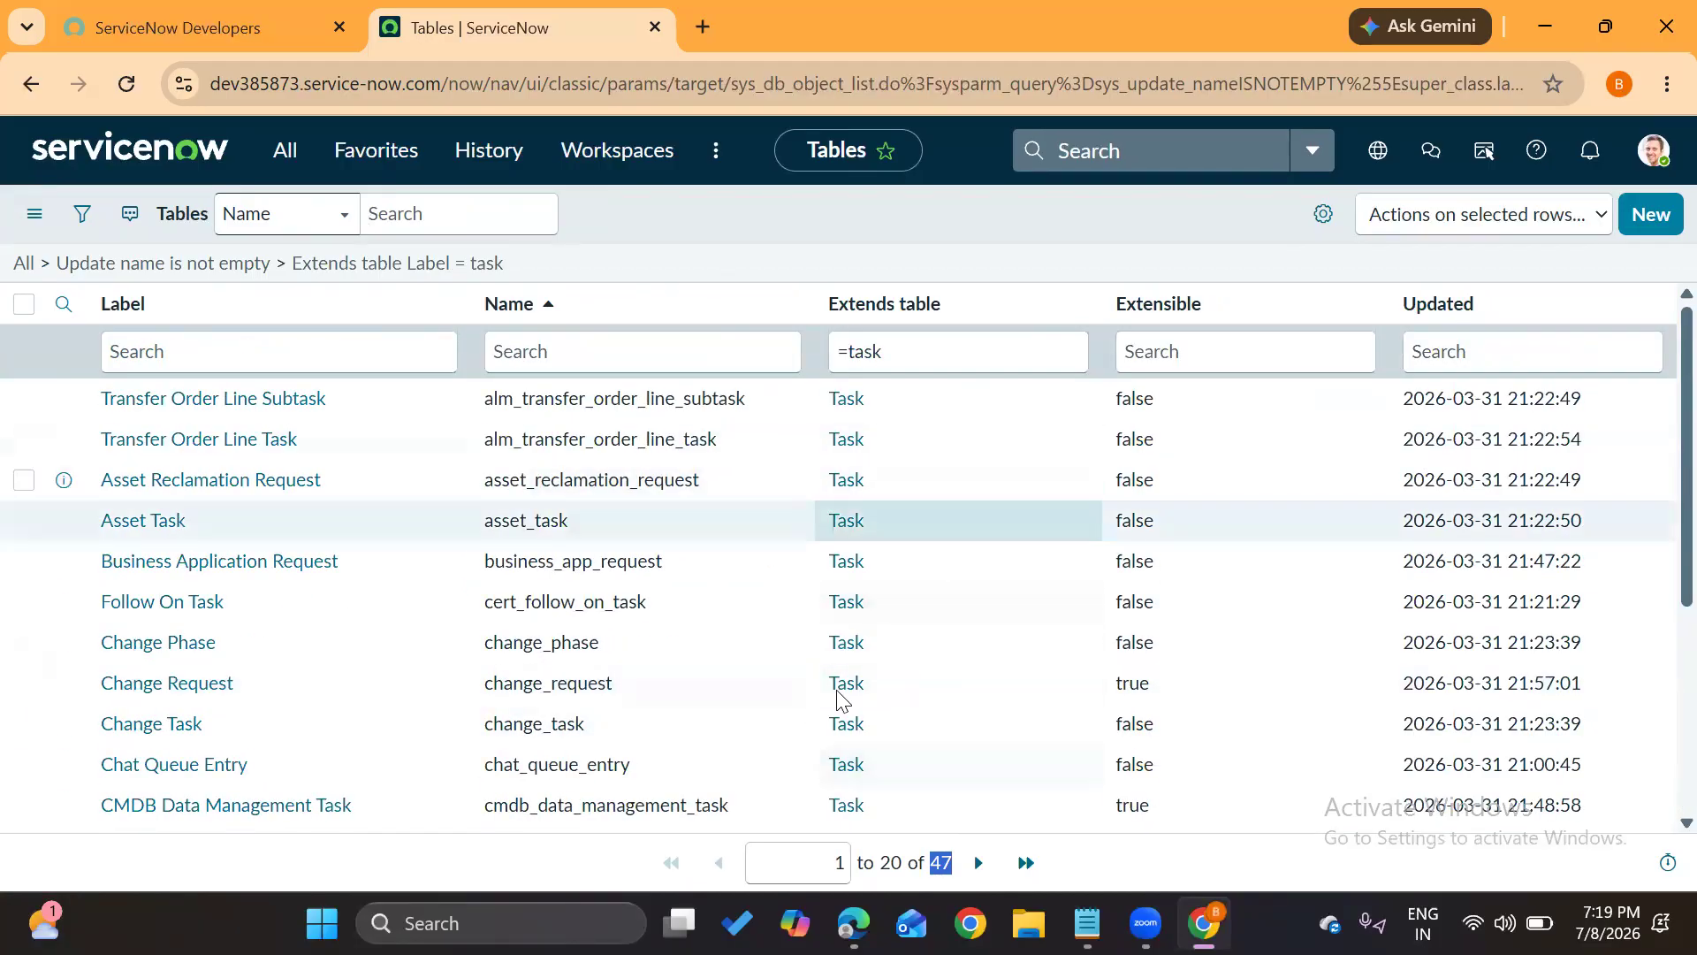
scroll(211, 778, down, 3)
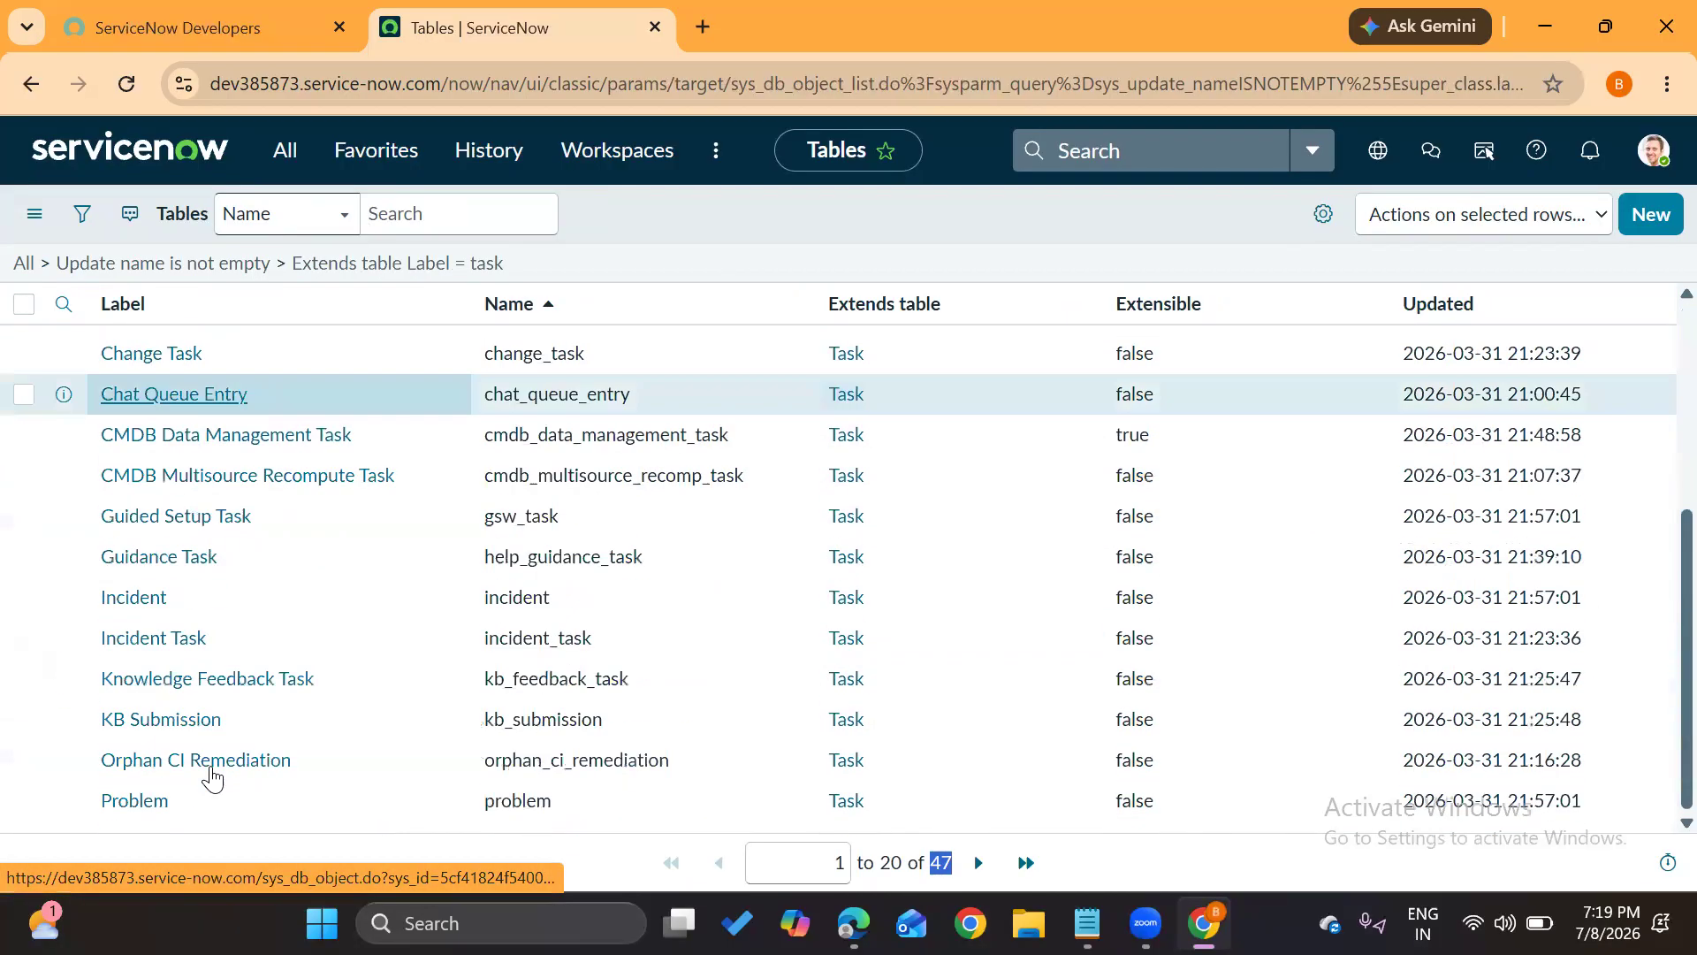
click(237, 594)
scroll(223, 573, up, 3)
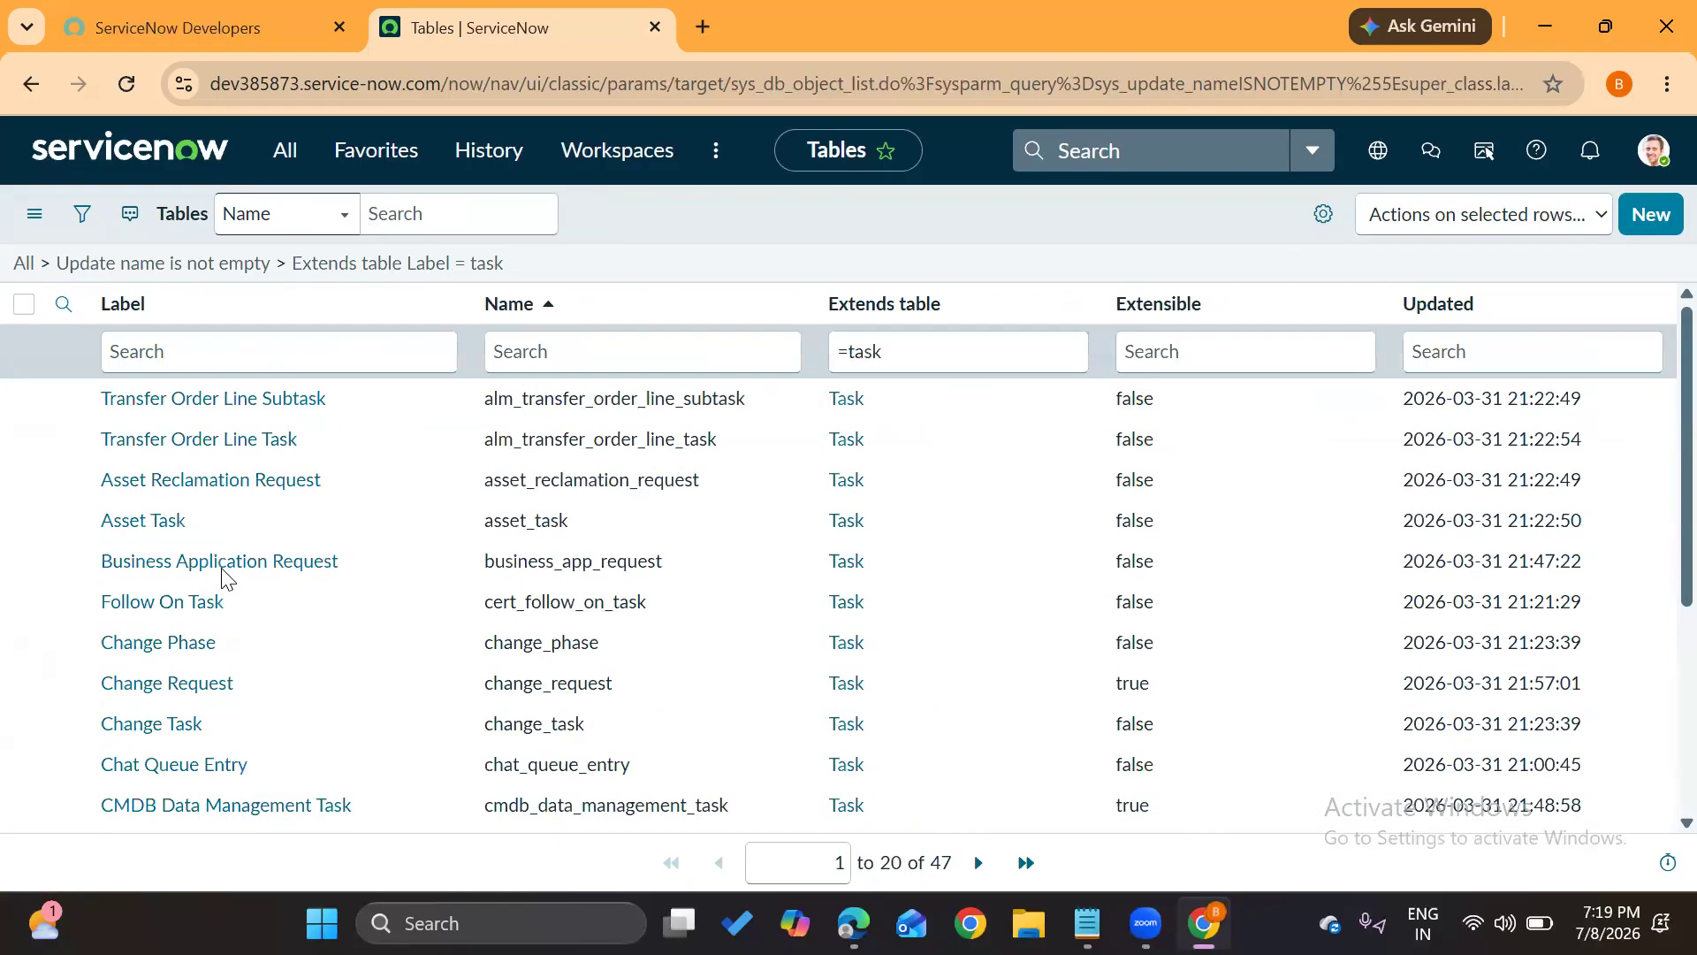
Switch to the Notepad notes and highlight Task and its child tables, from Incident to request, in turn
mouse_move(1088, 923)
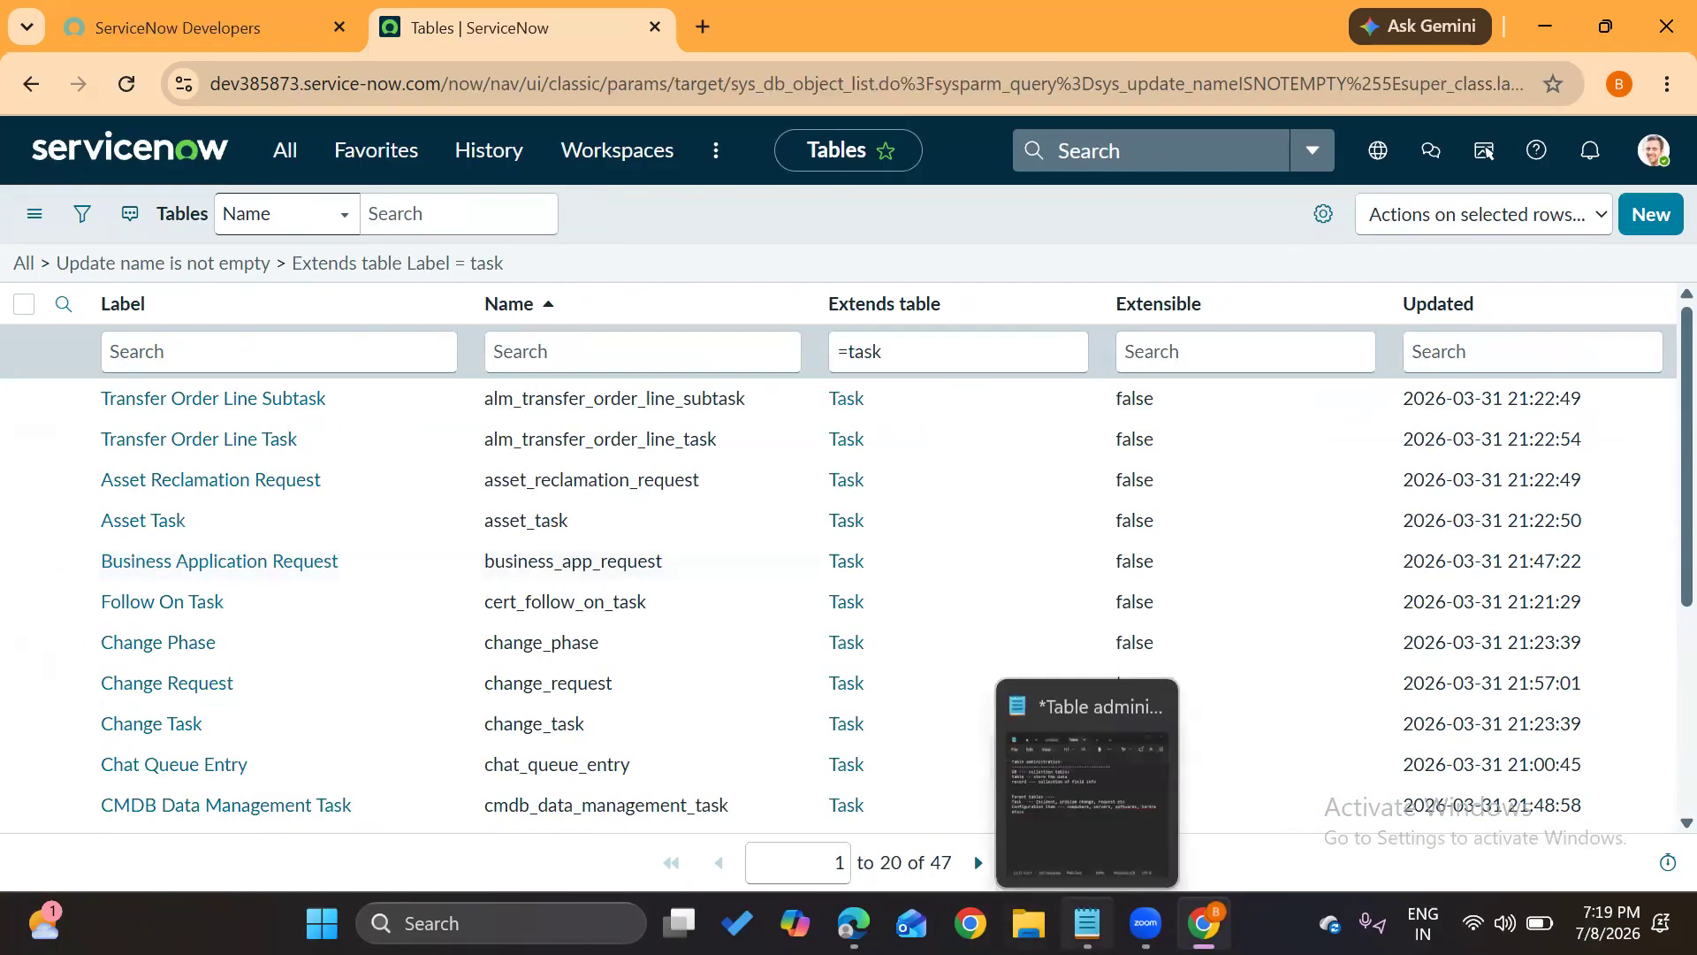
click(1068, 761)
double_click(595, 555)
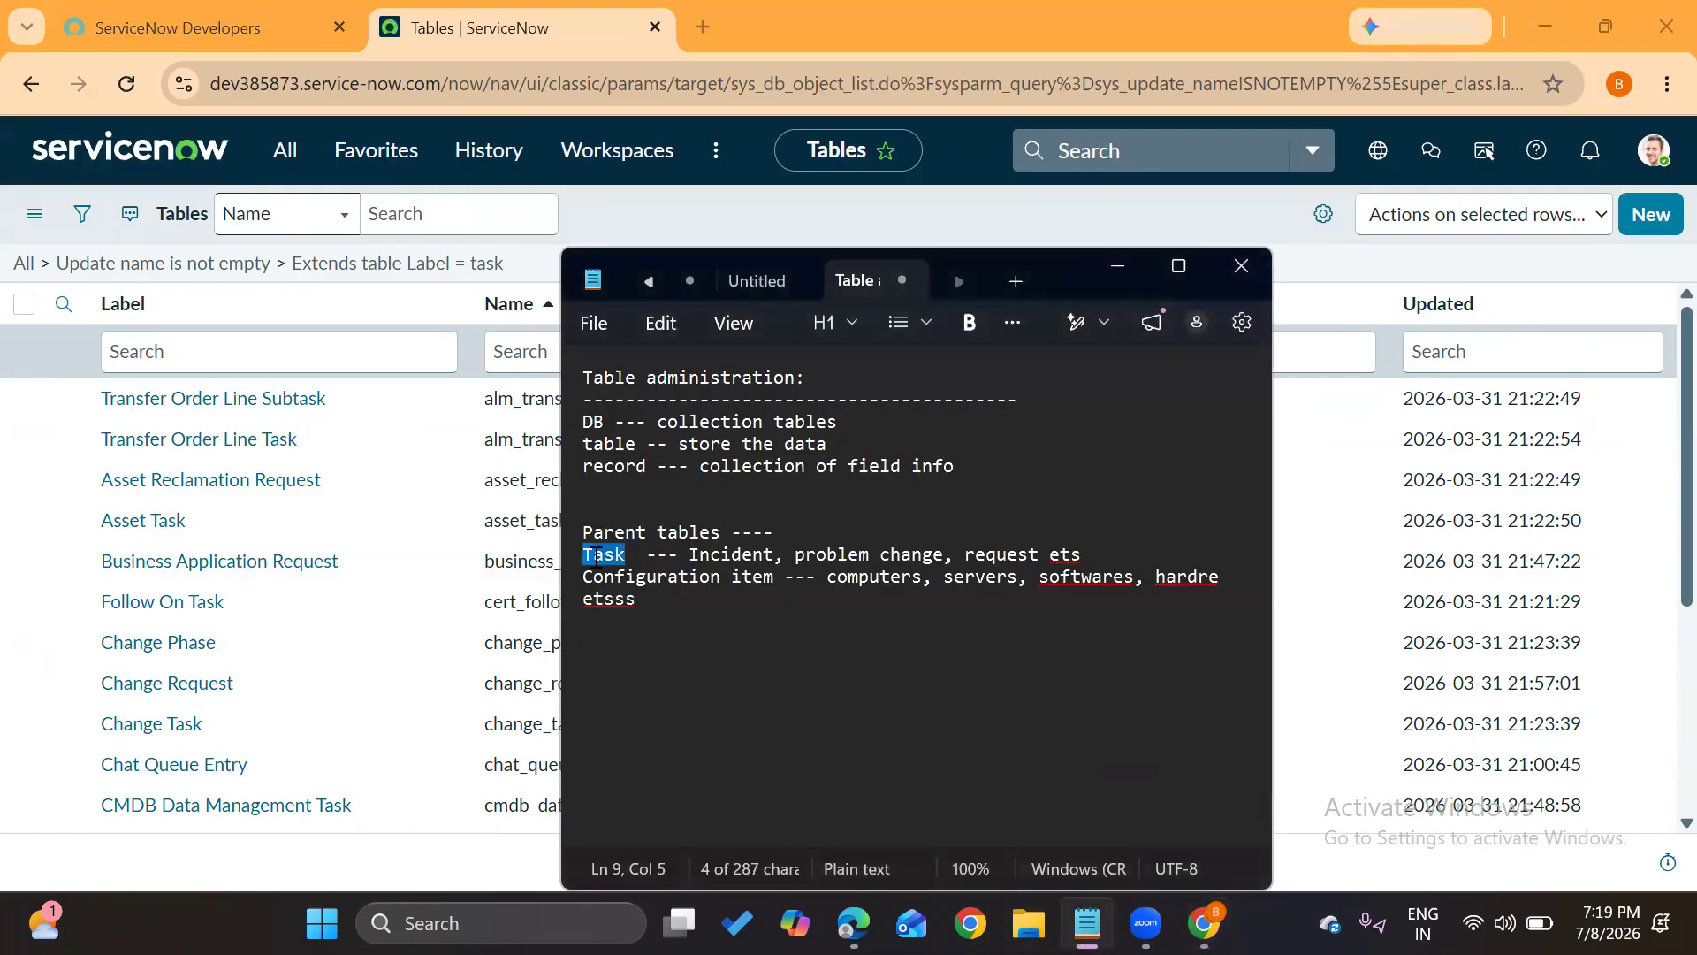
drag(679, 554, 1039, 558)
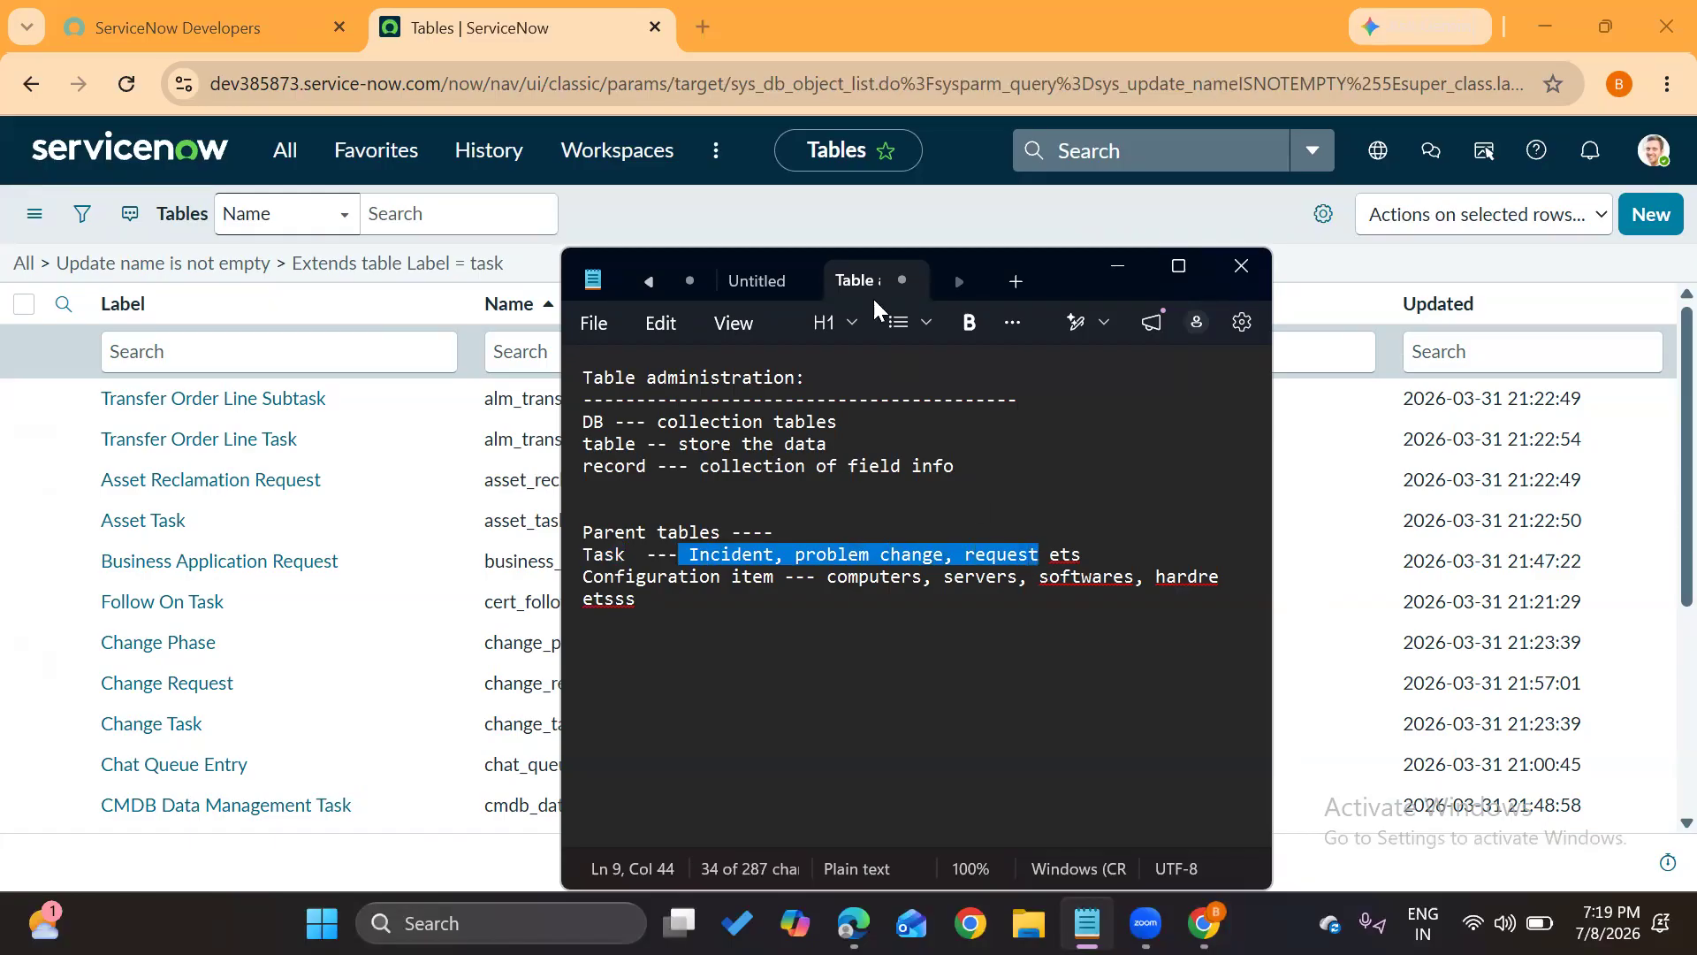
Return to the ServiceNow Tables list and change the parent table filter to "=configuration item"
click(764, 211)
scroll(255, 666, down, 3)
scroll(266, 619, up, 3)
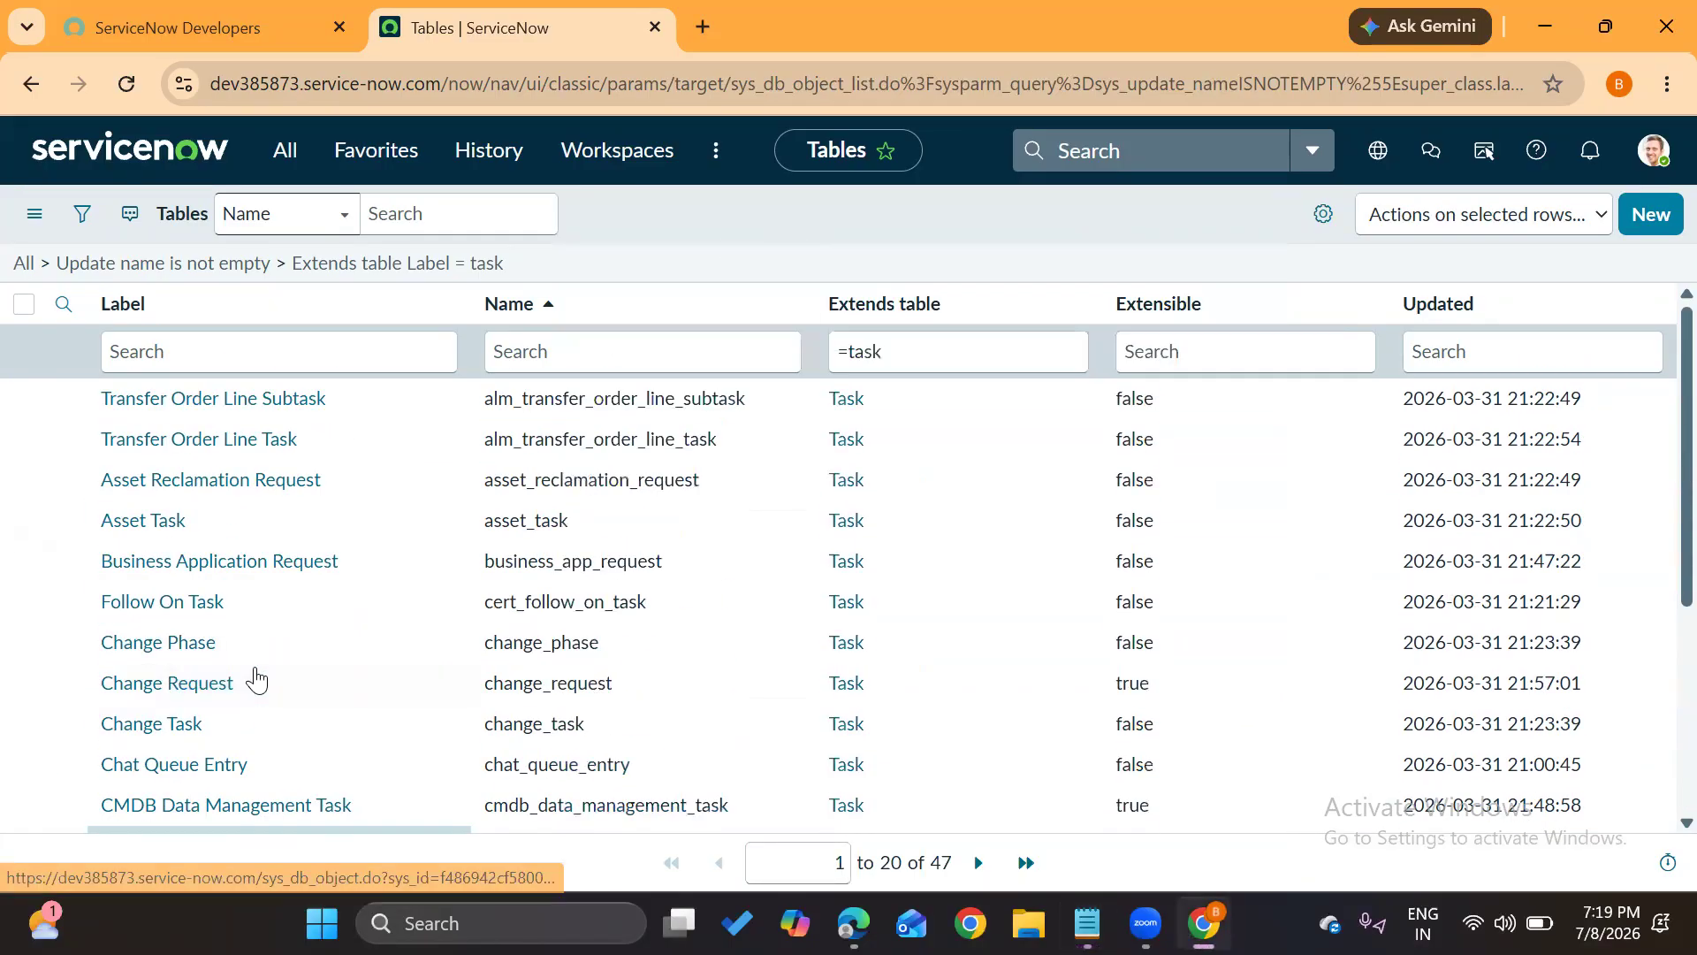
double_click(925, 350)
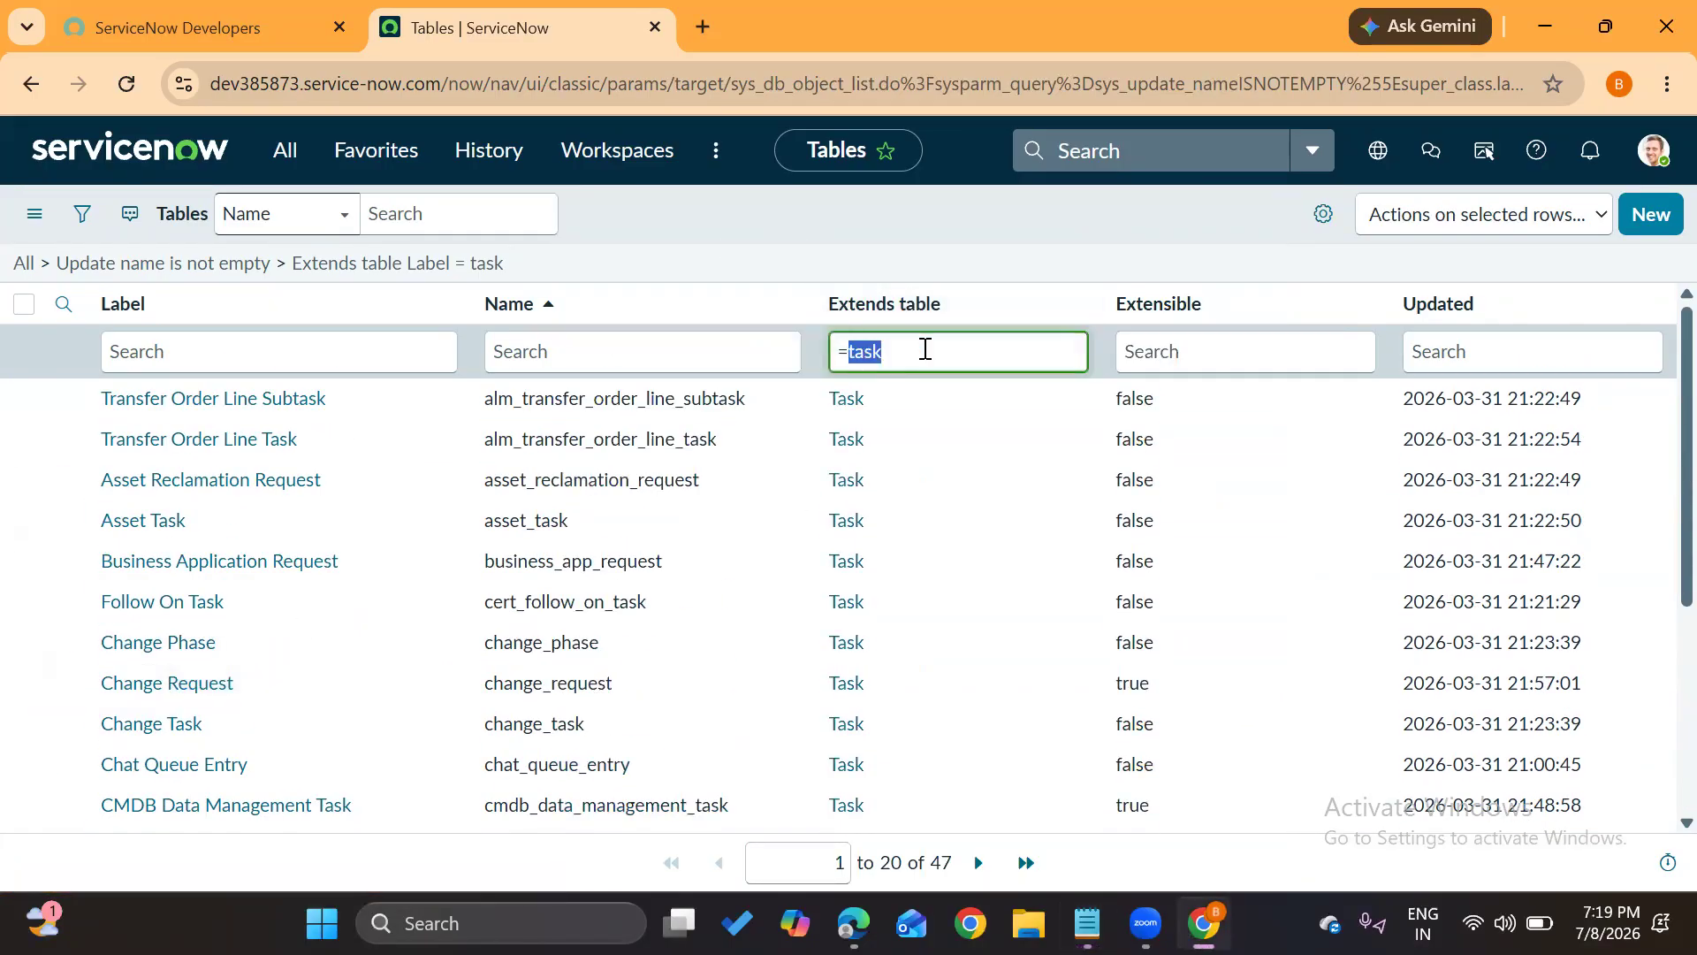
text(configuration item)
key(Return)
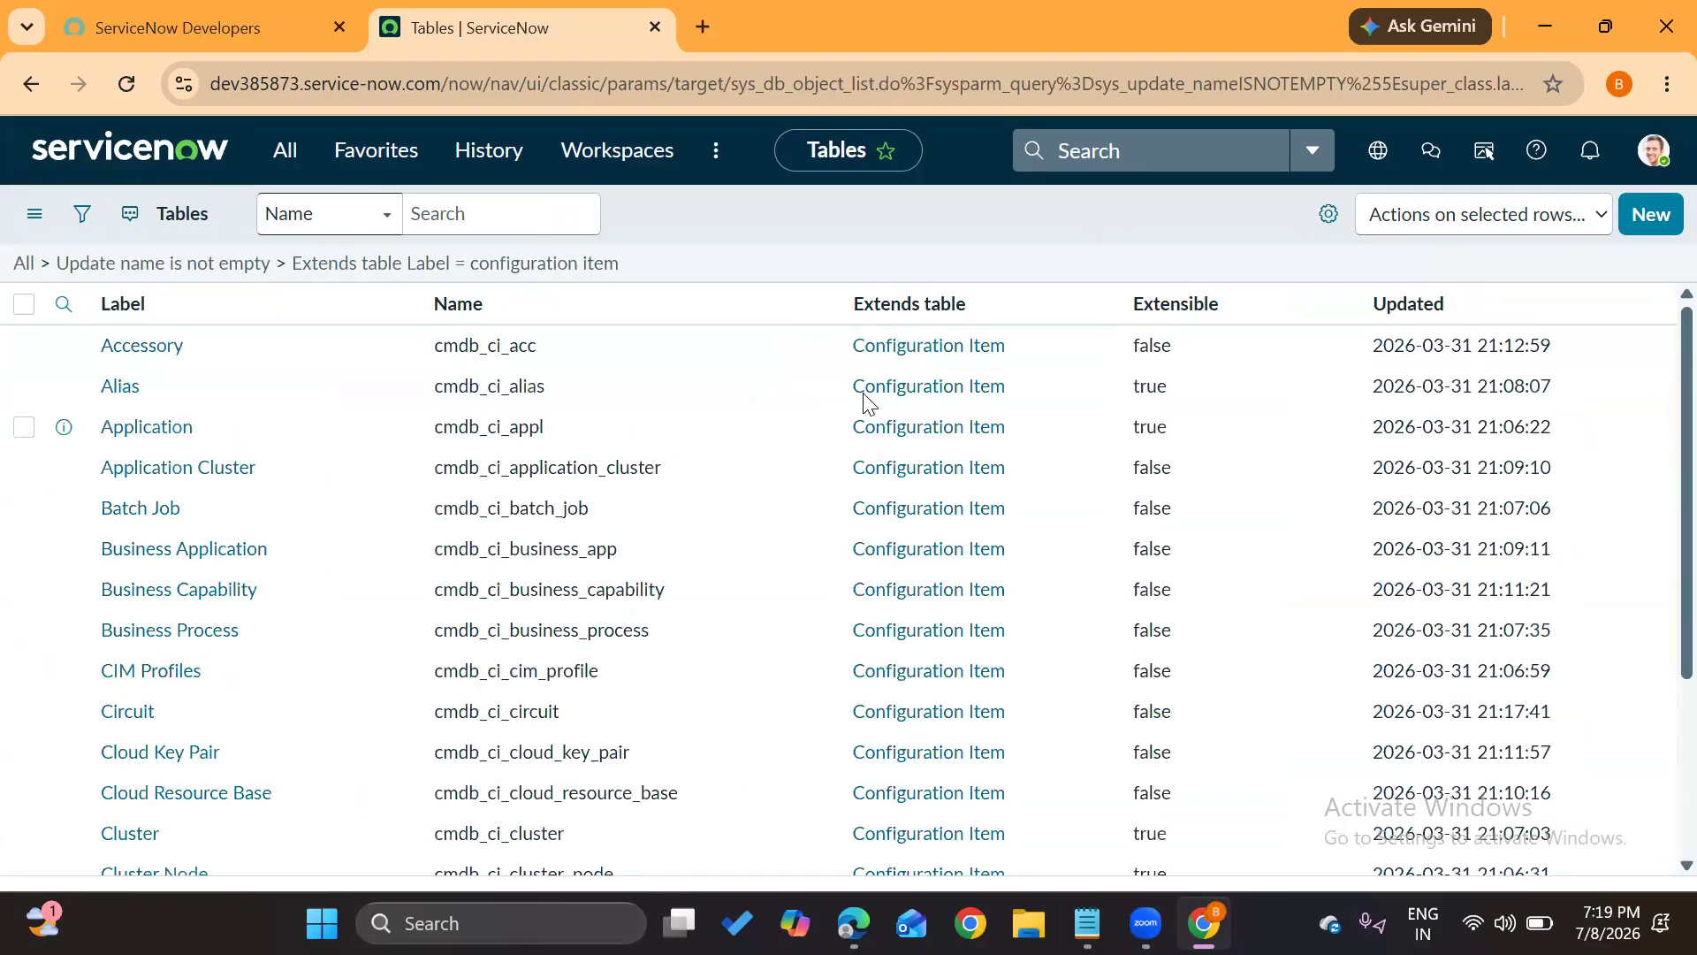
Look through the tables extending Configuration Item and highlight the total record count
scroll(903, 630, down, 2)
scroll(903, 630, down, 2)
scroll(903, 627, up, 5)
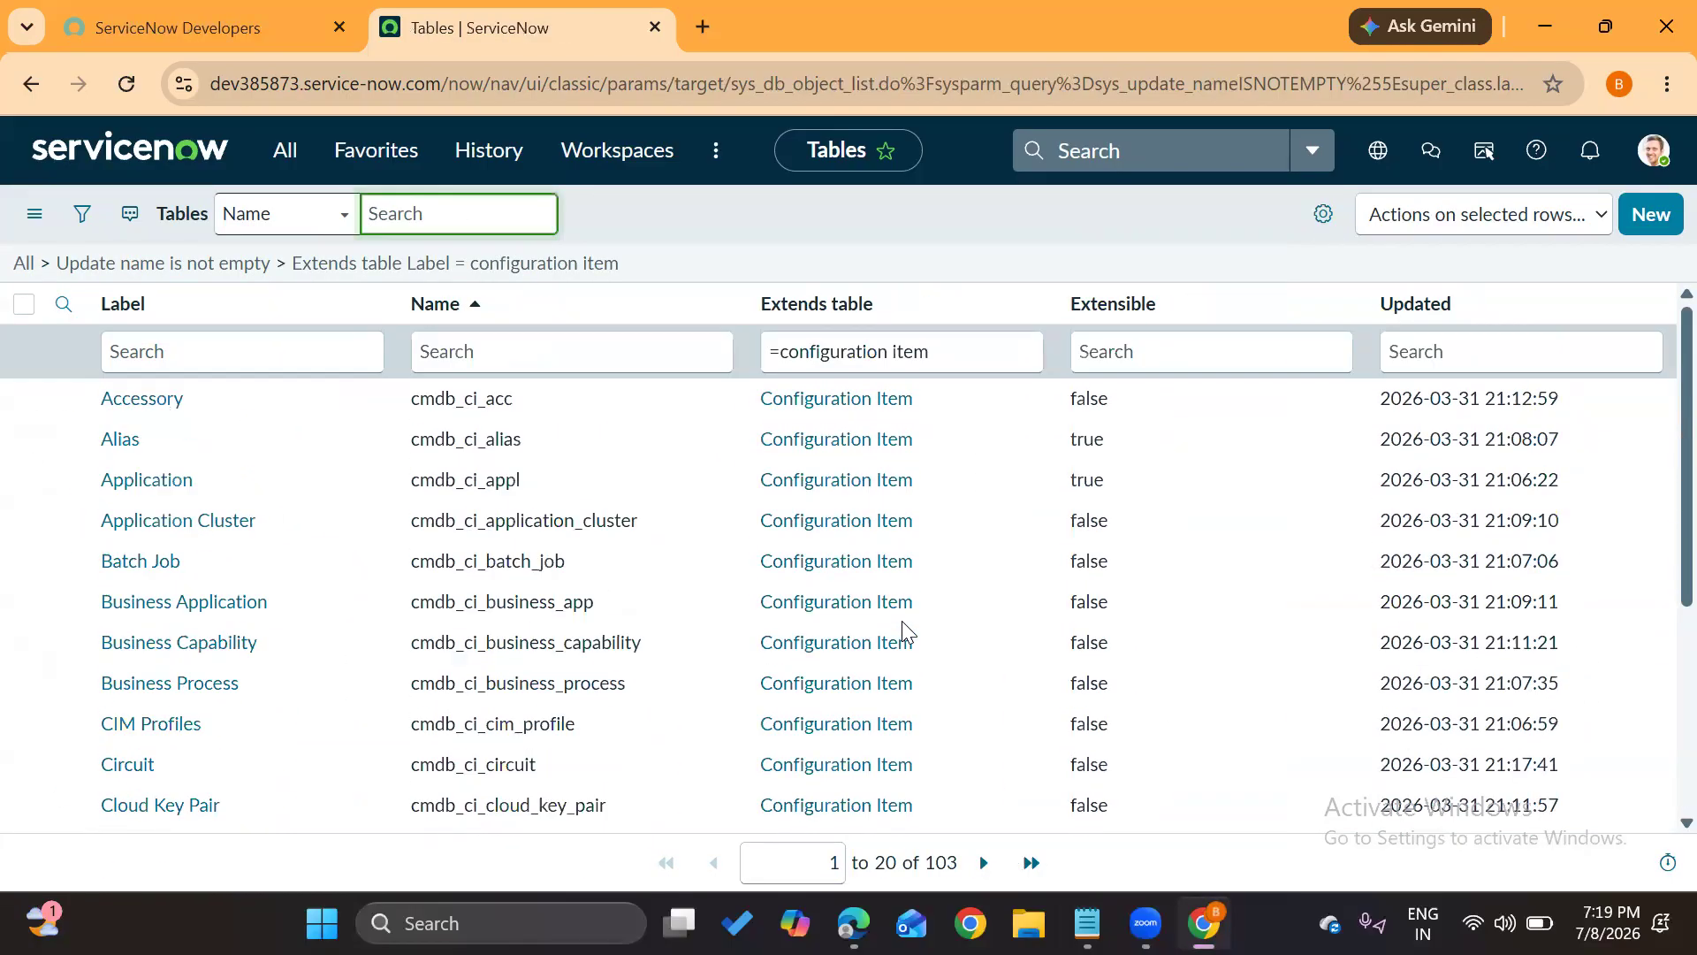
click(930, 856)
double_click(930, 856)
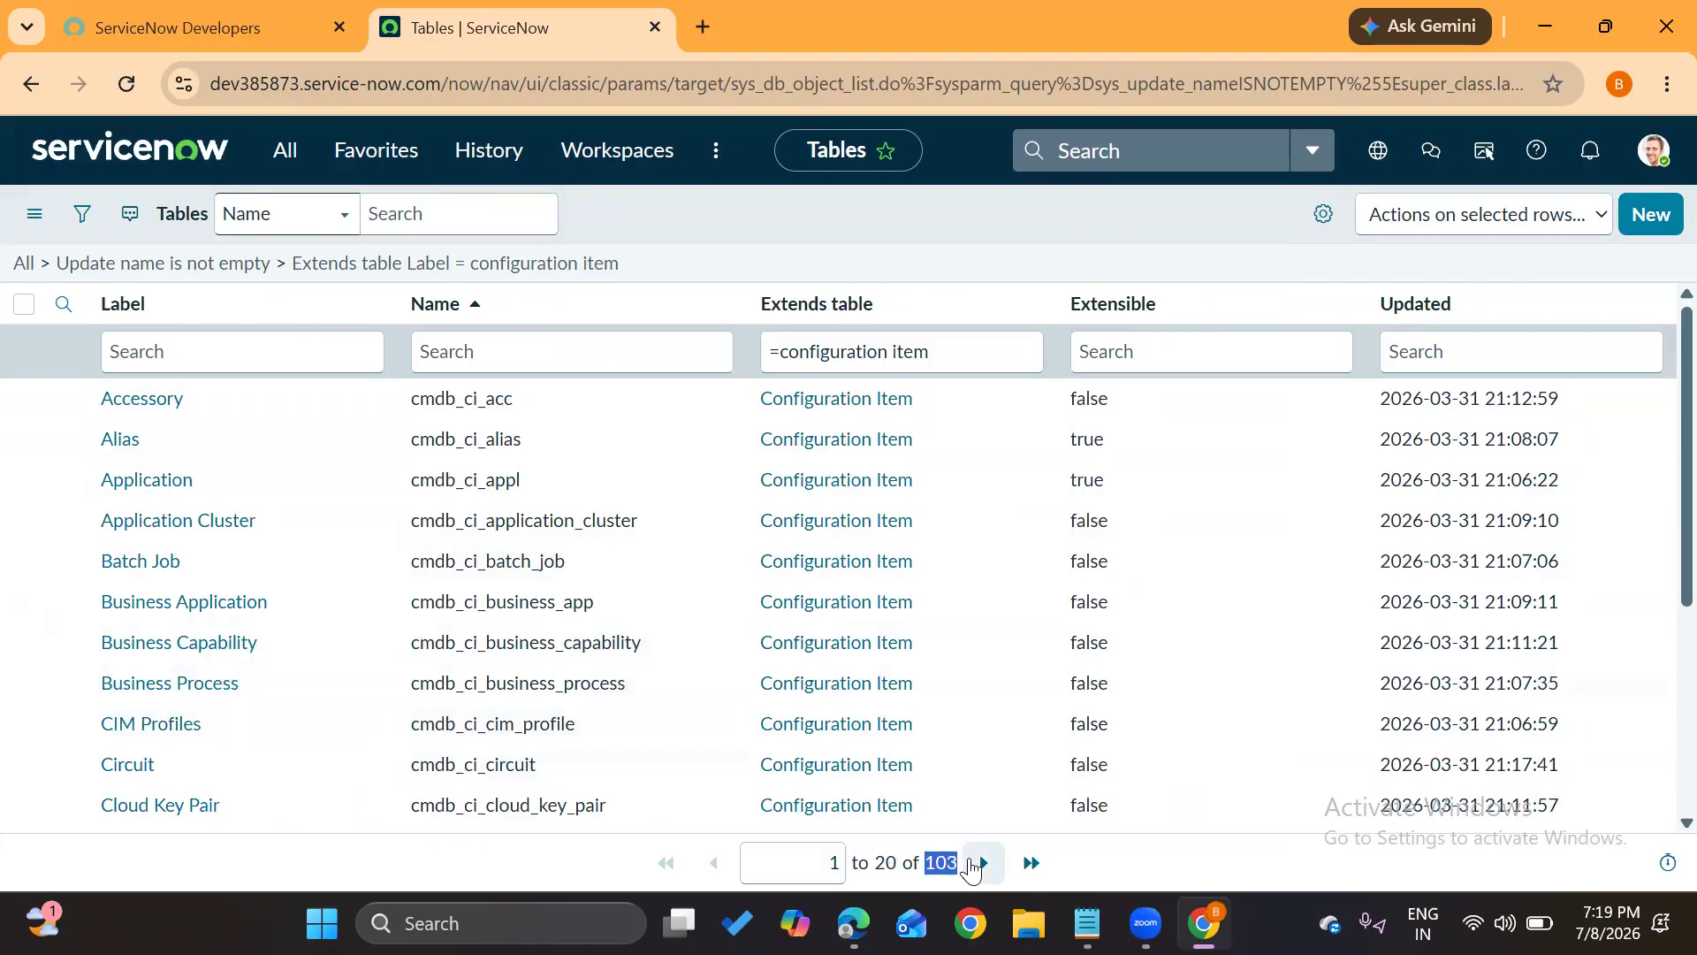
click(1144, 862)
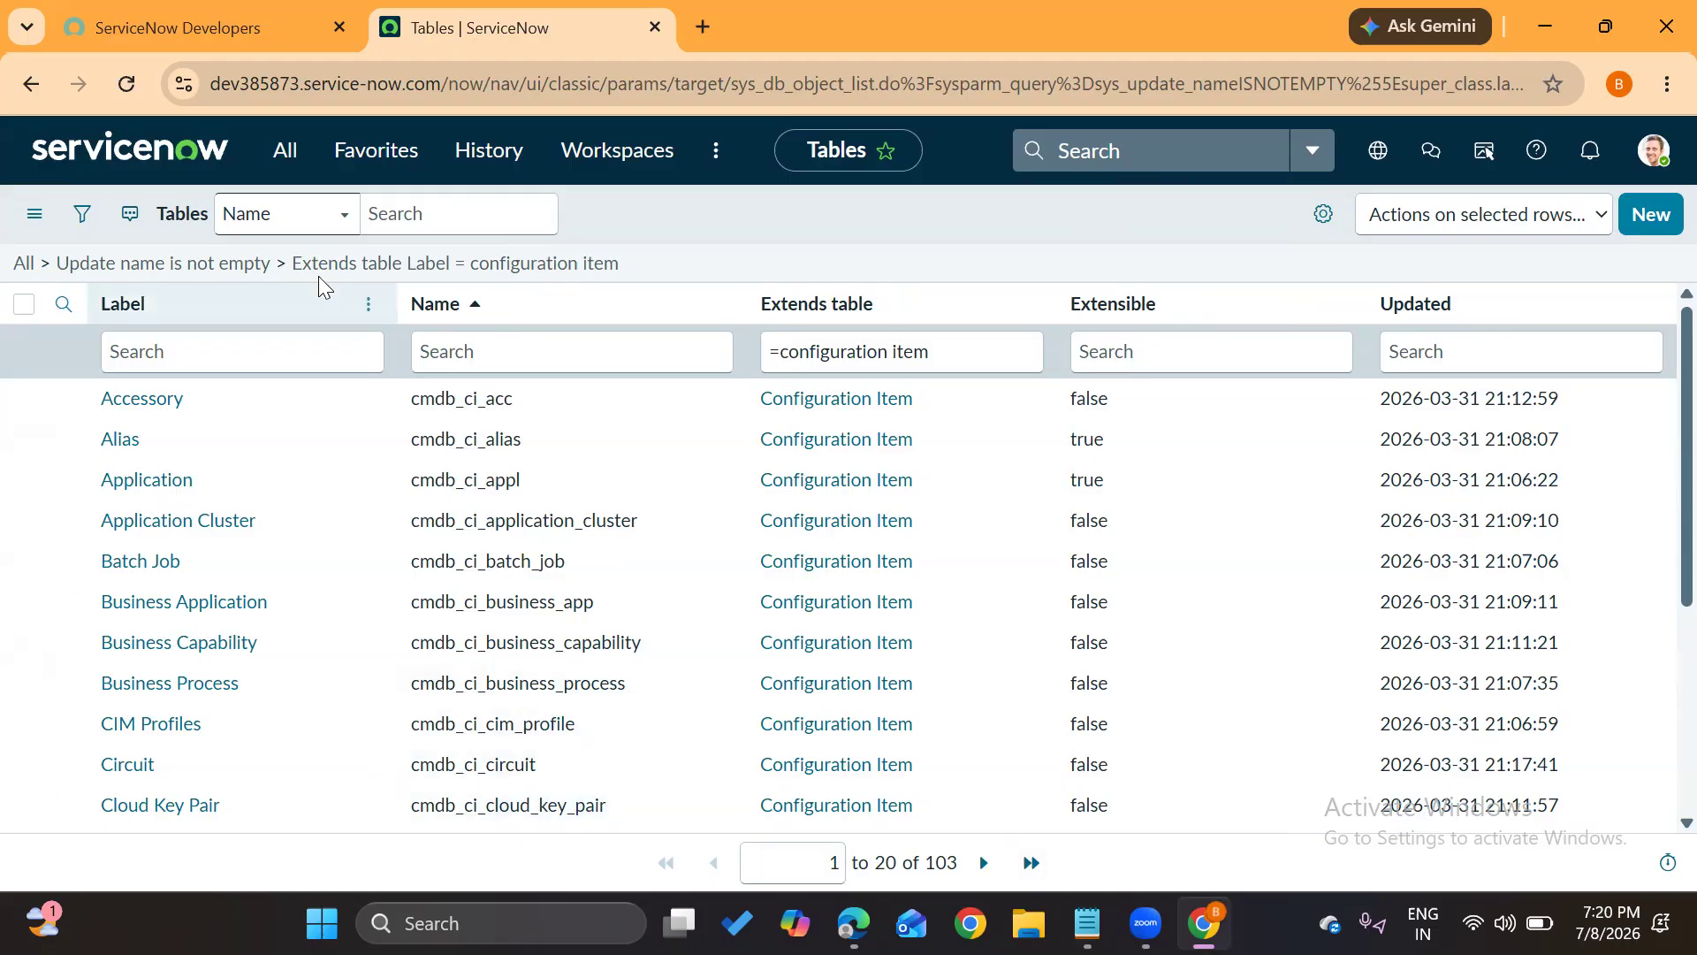
Clear the parent table filter, return to the home page, filter the navigator for "tables", and reopen Tables under System Definition
click(246, 265)
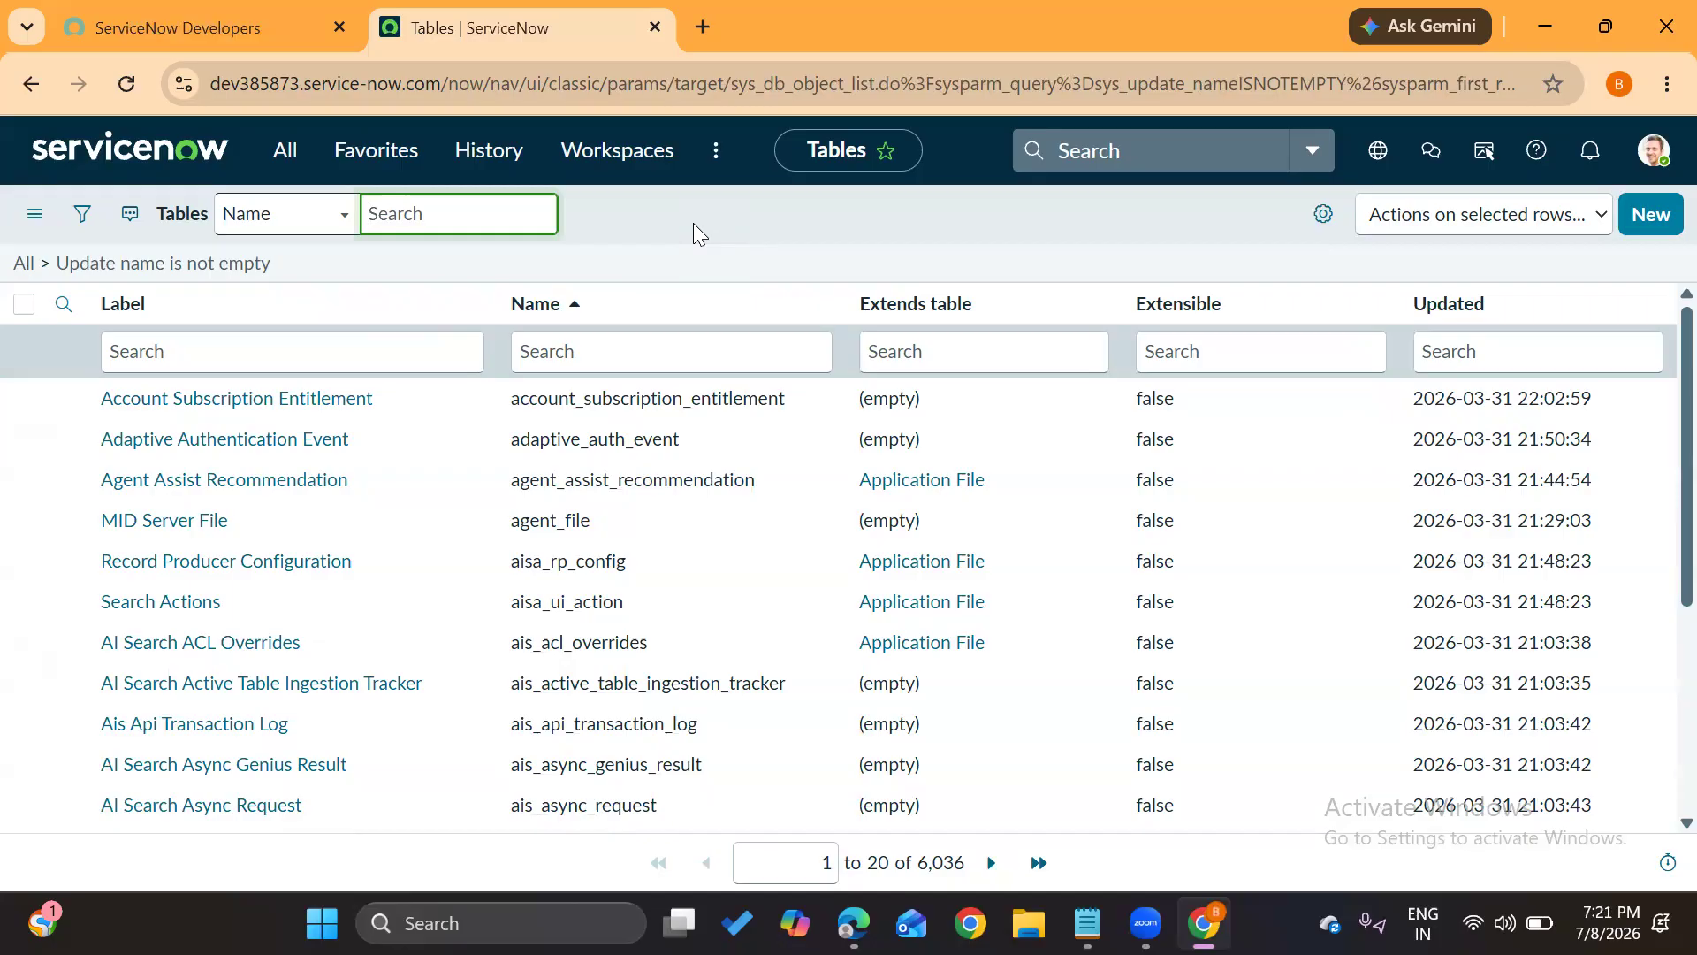
click(129, 147)
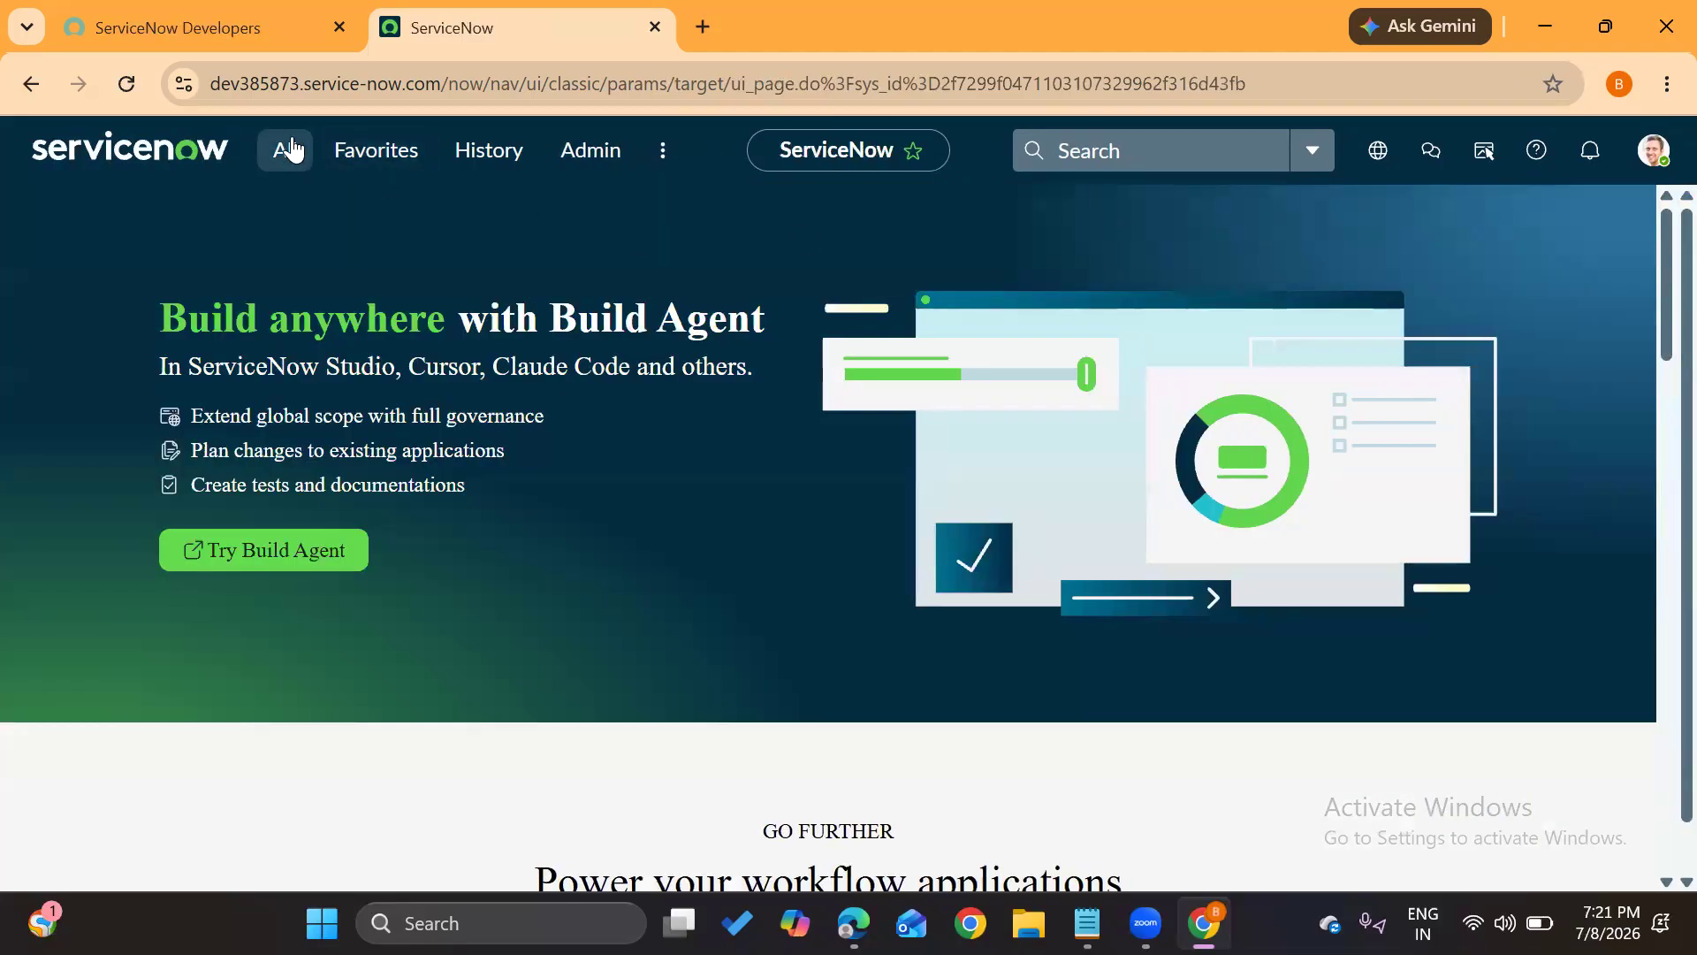
click(293, 150)
click(330, 221)
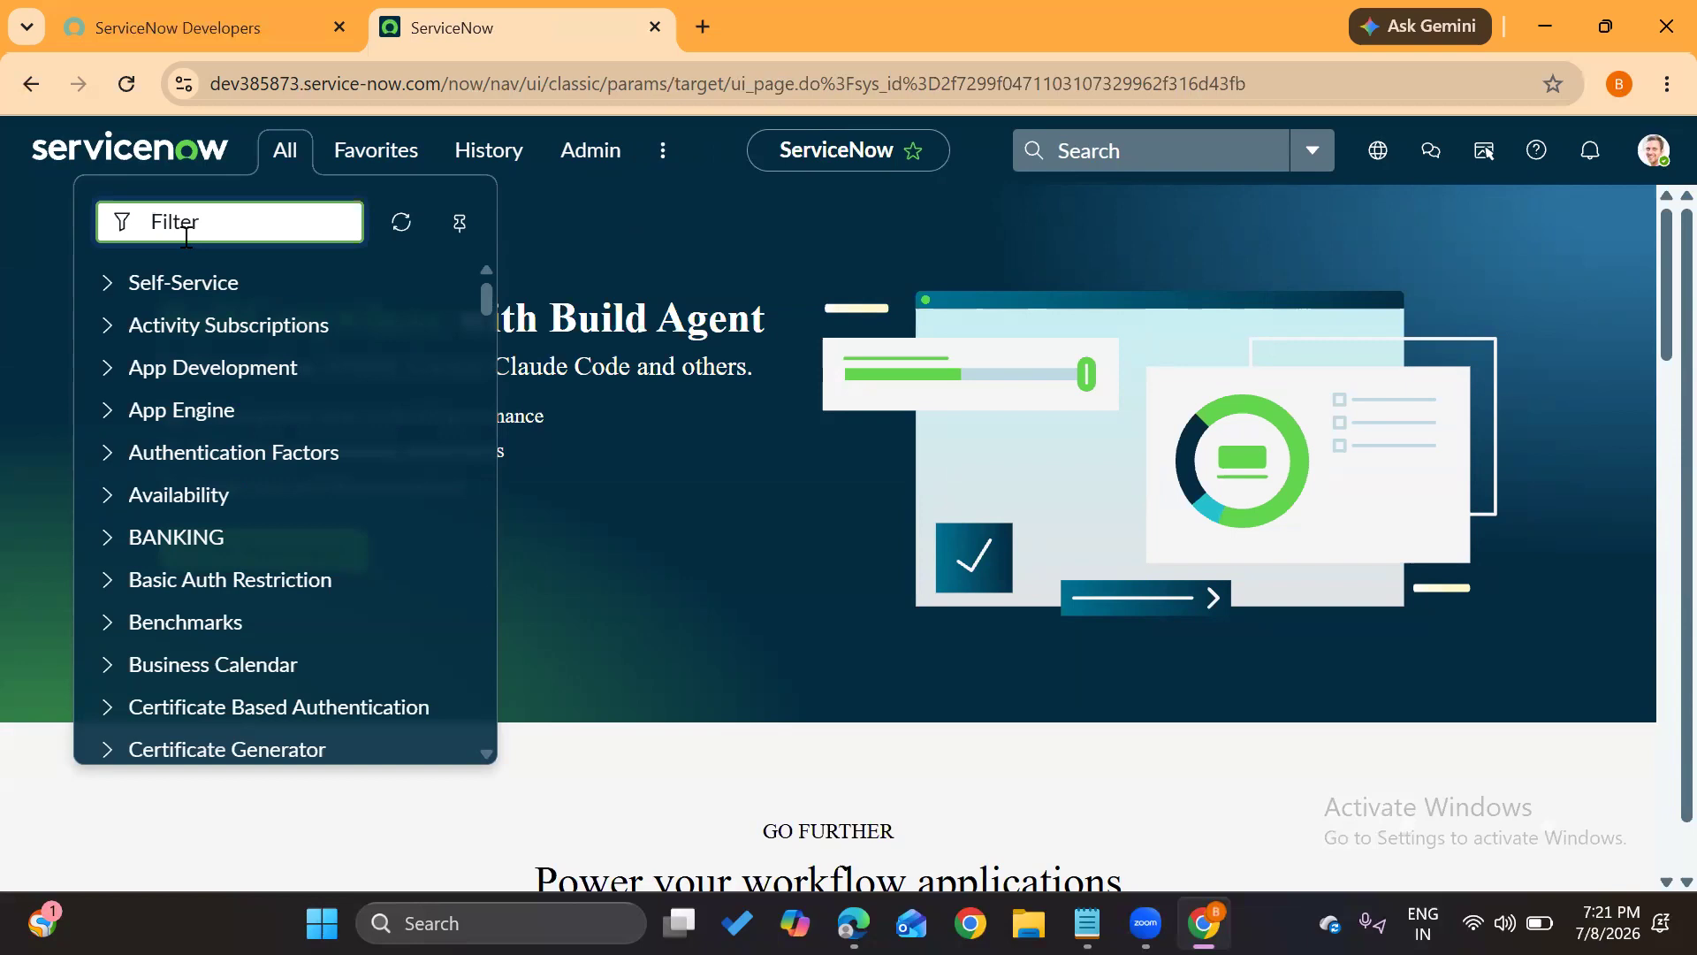
text(tables)
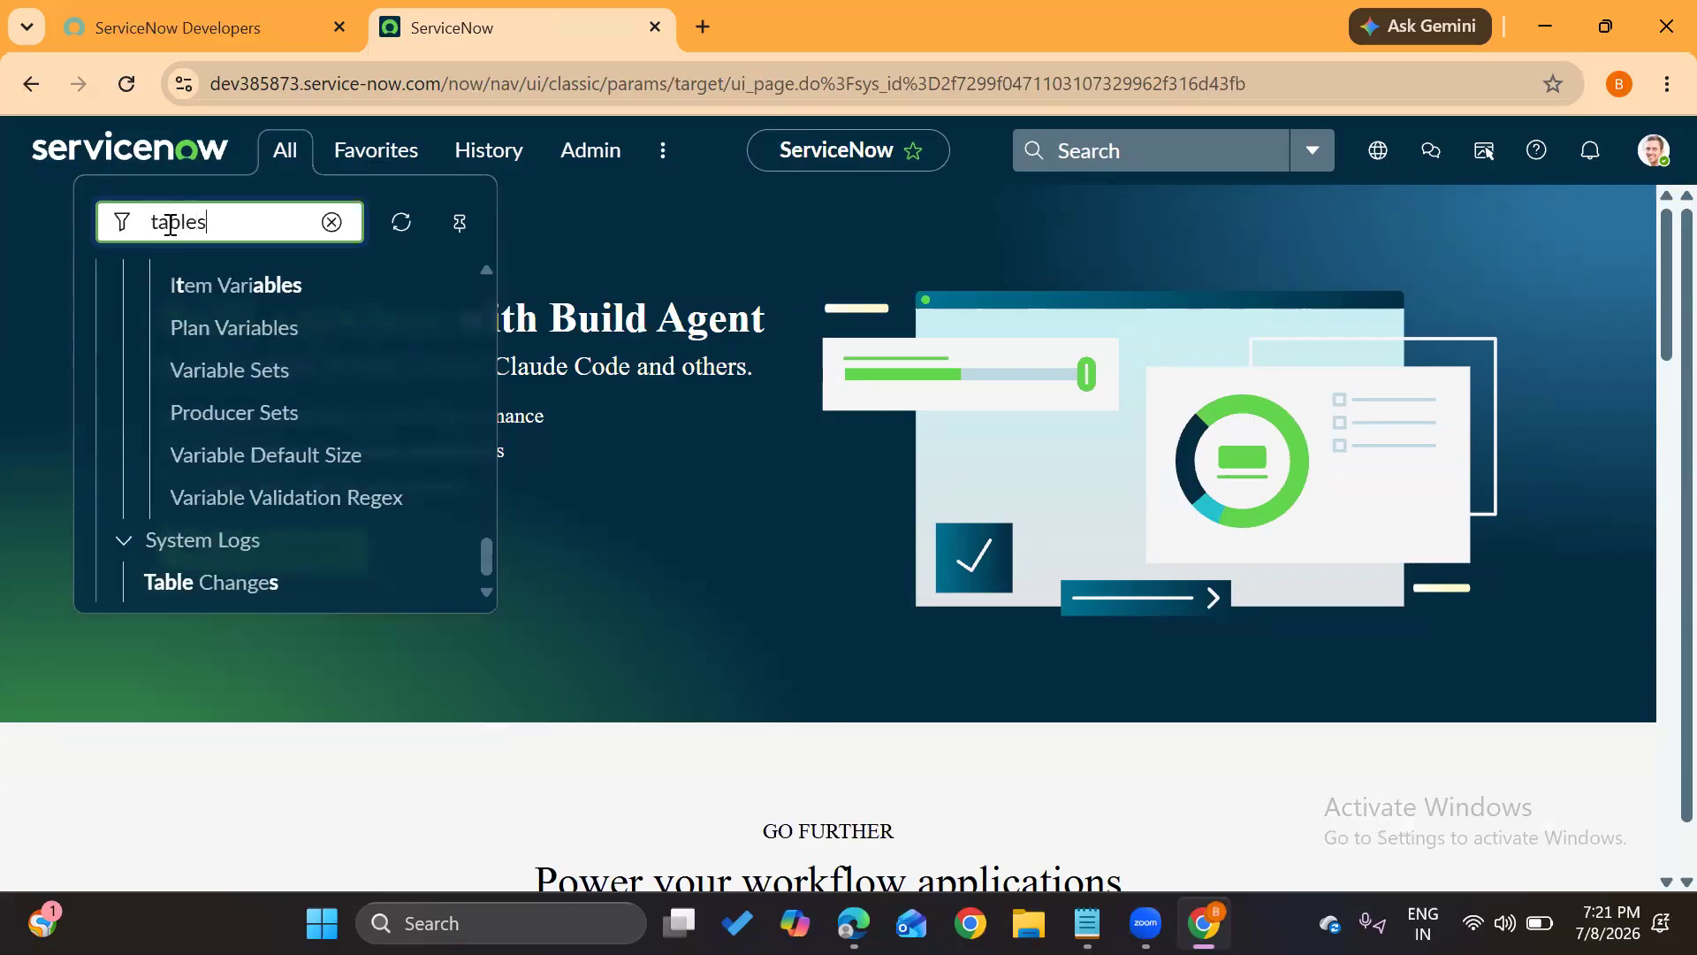
scroll(221, 439, up, 5)
scroll(221, 439, up, 10)
scroll(219, 427, down, 8)
scroll(204, 405, up, 2)
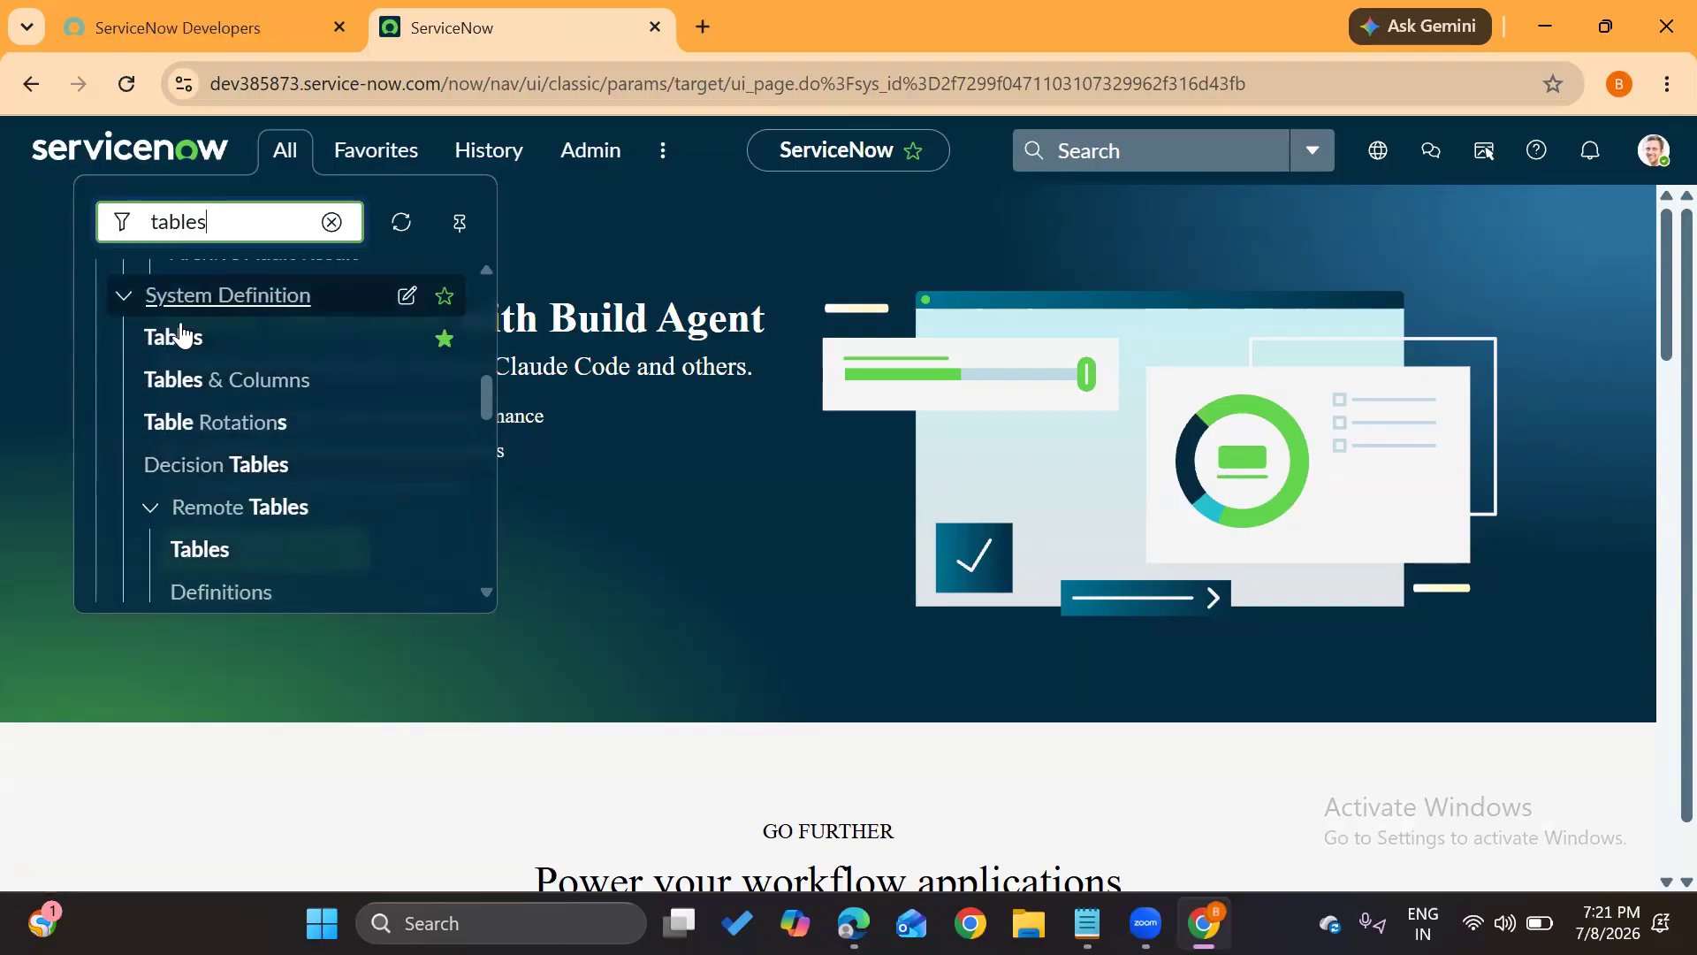
click(174, 338)
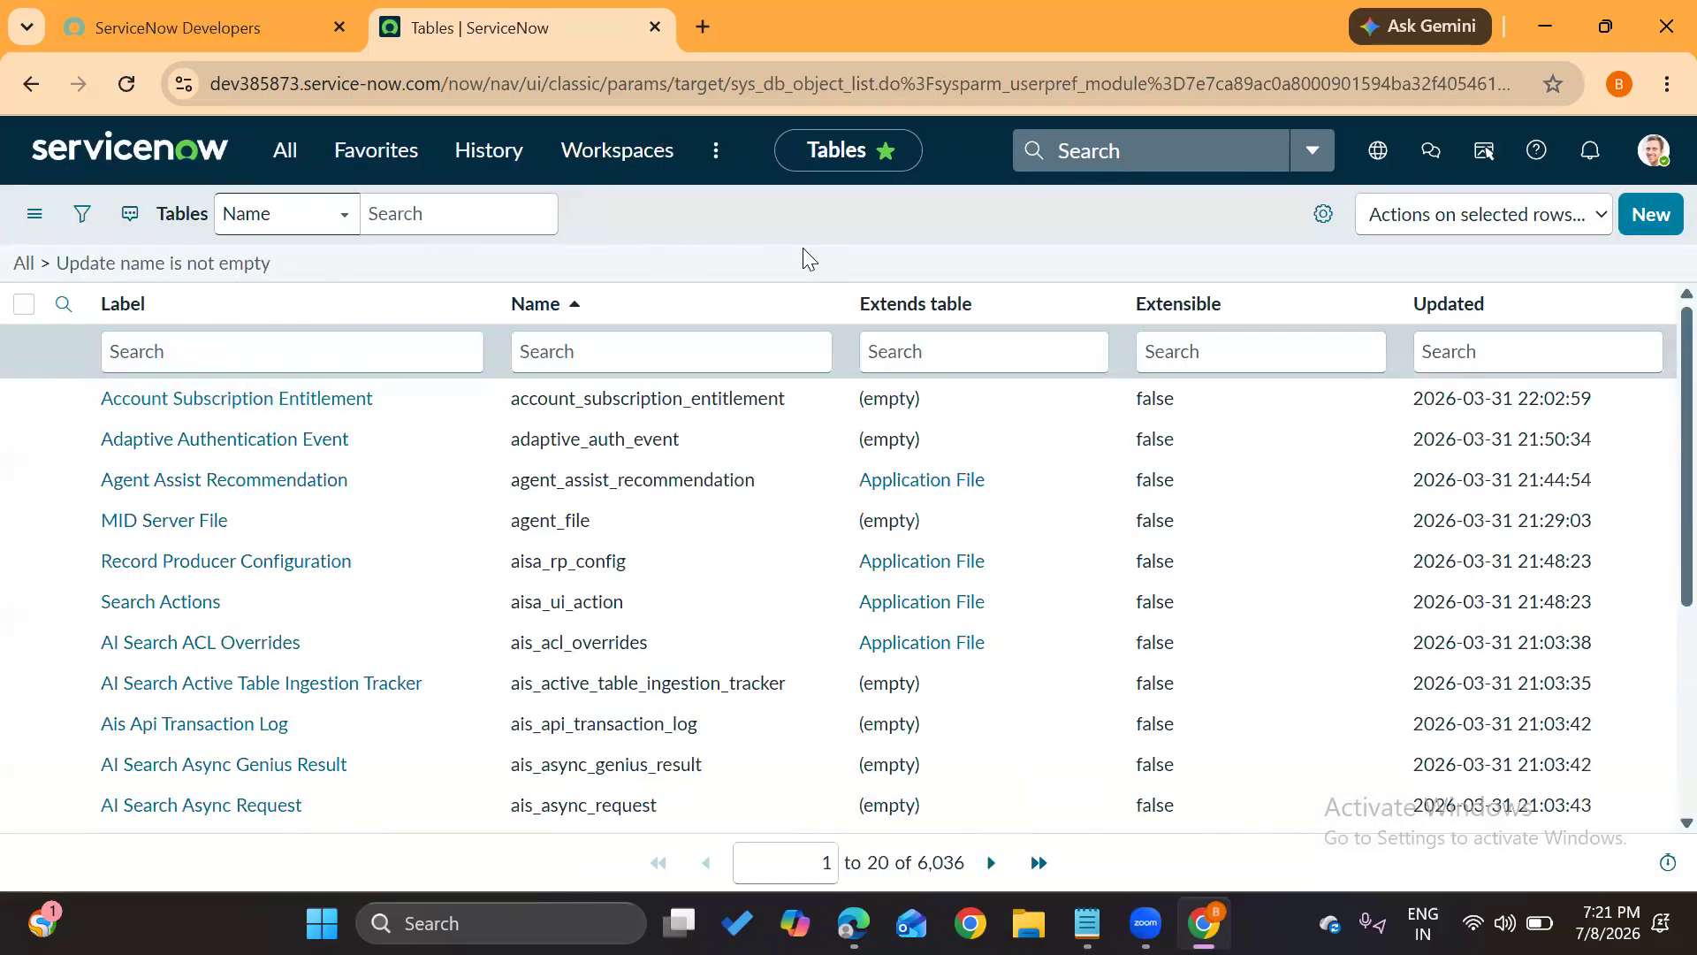
Start a new table record, set its label to "Intake tickets", and highlight the label text
click(1647, 222)
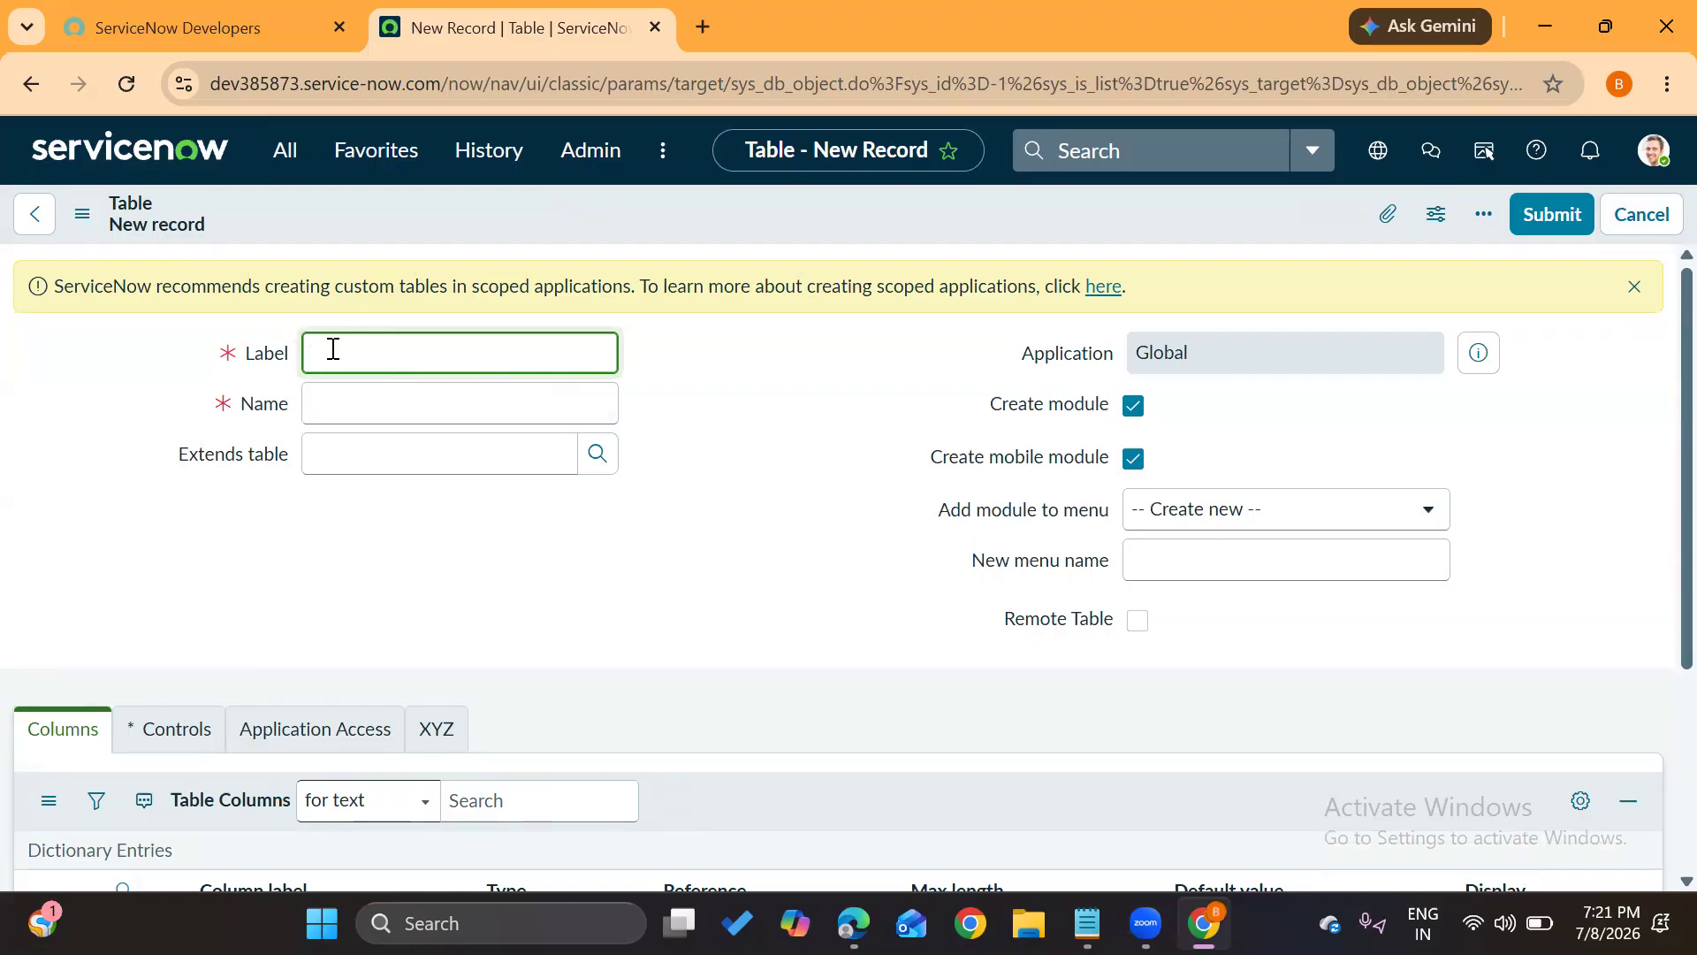
text(Intake tickets)
click(762, 416)
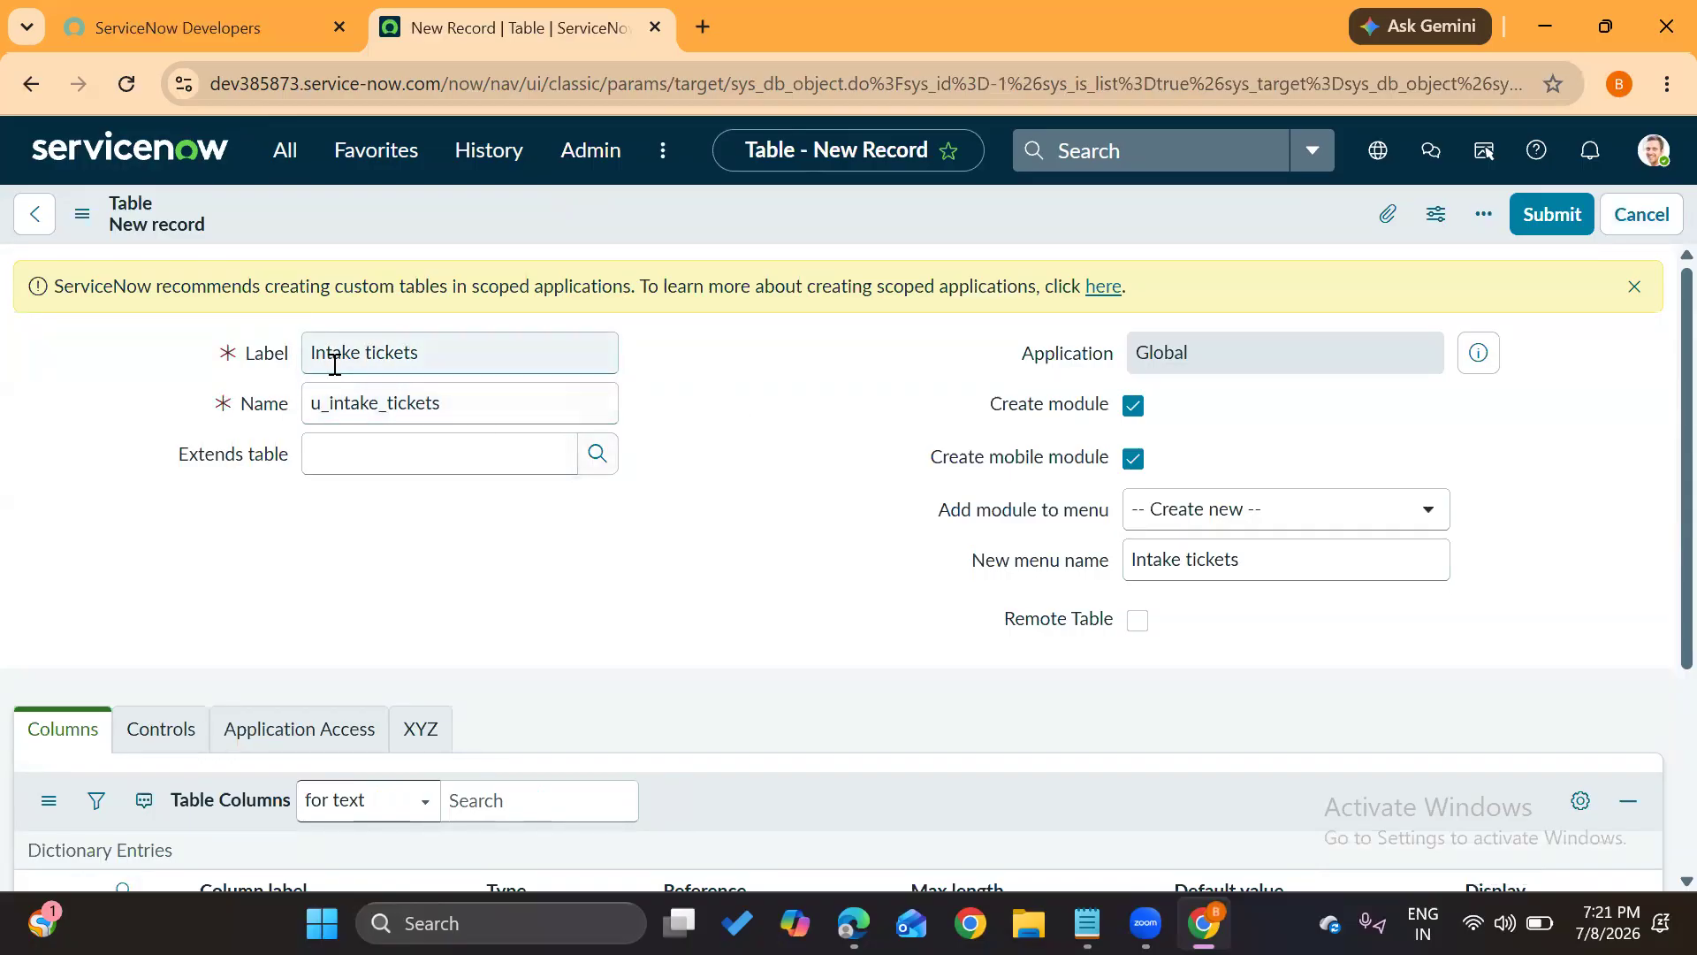
drag(308, 352, 427, 353)
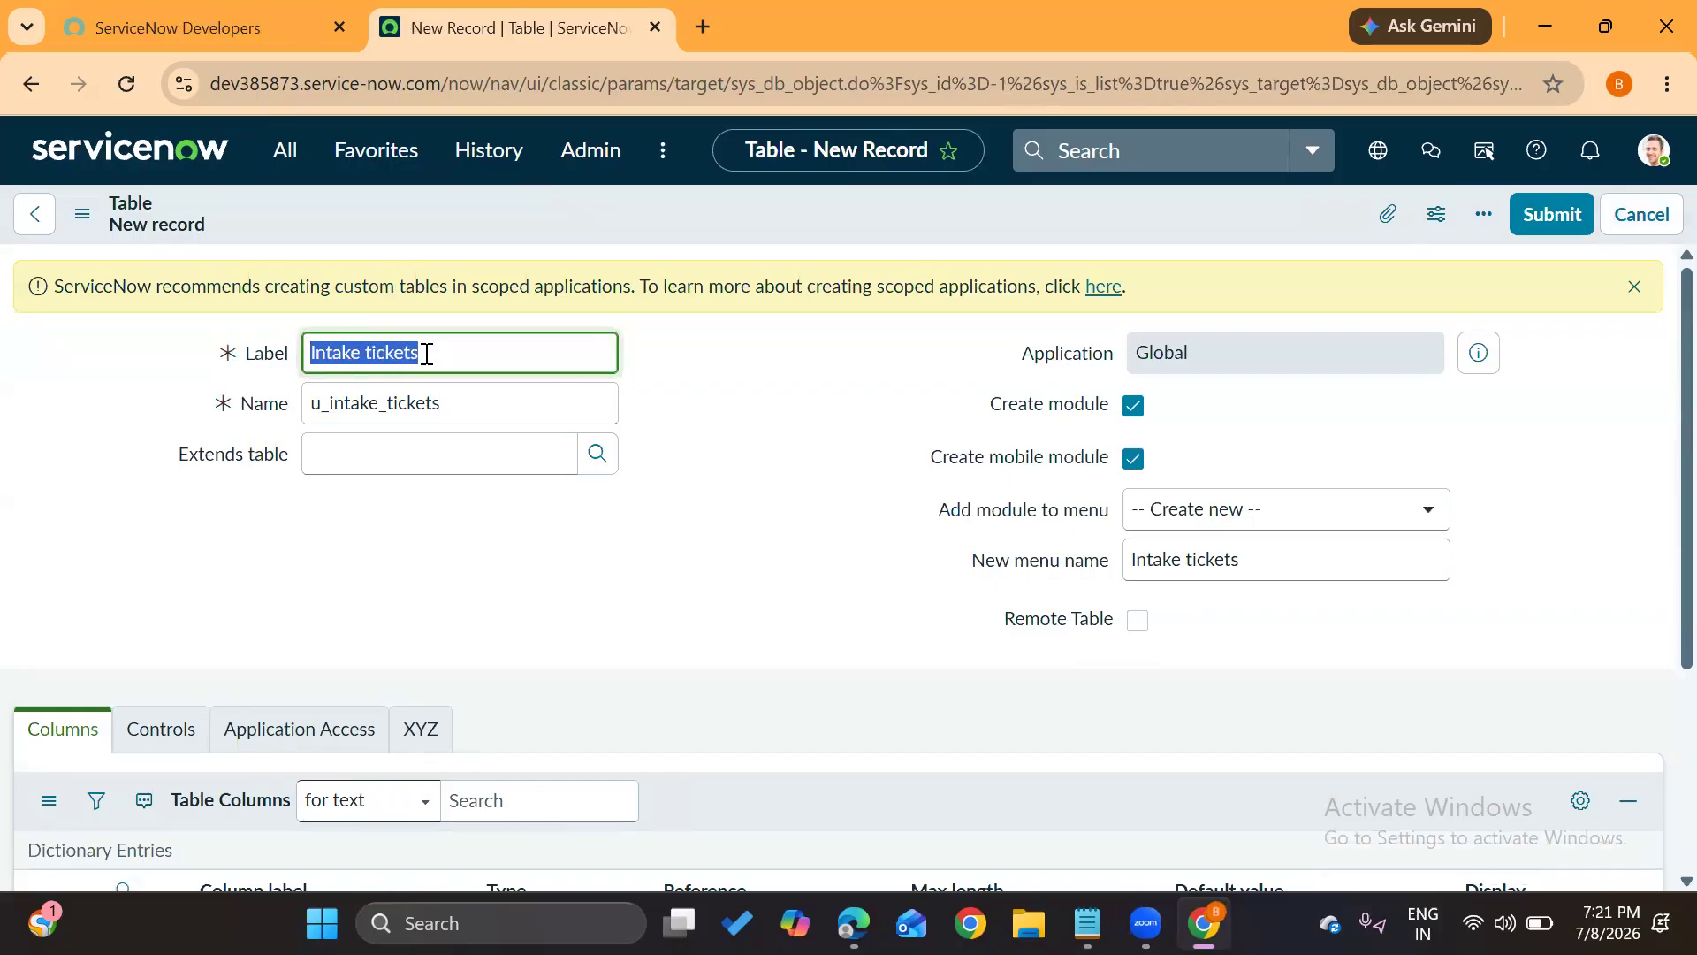
click(715, 469)
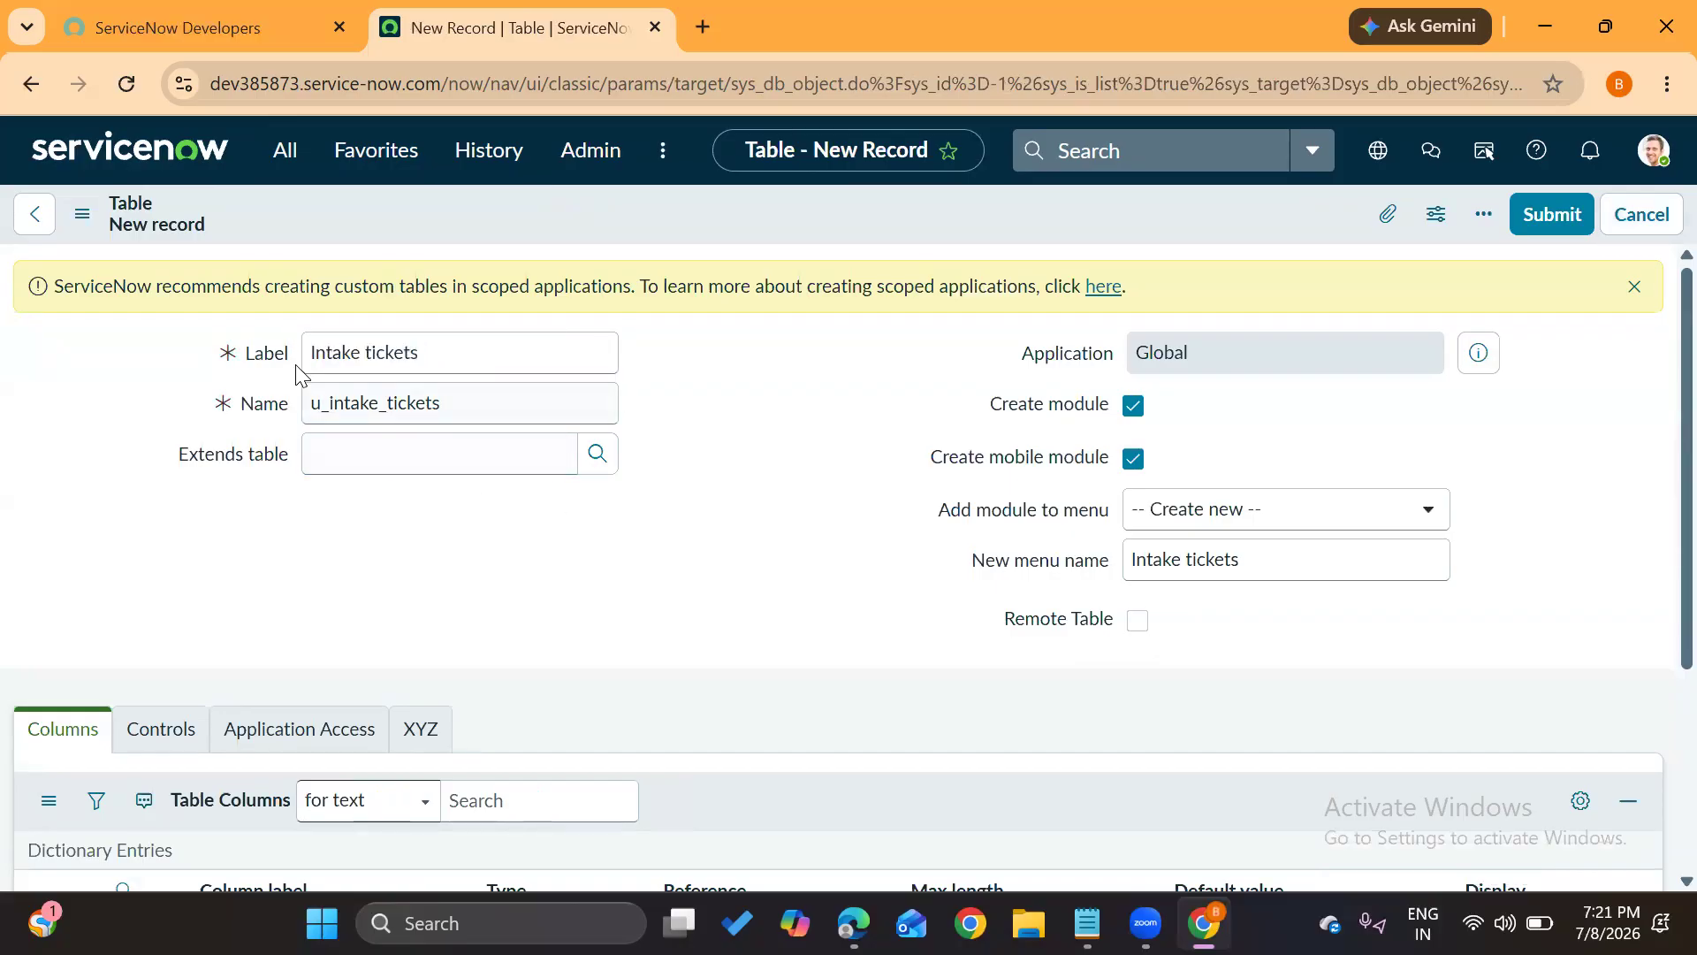
Highlight the label and name values of the new Intake tickets table record
drag(308, 352, 441, 352)
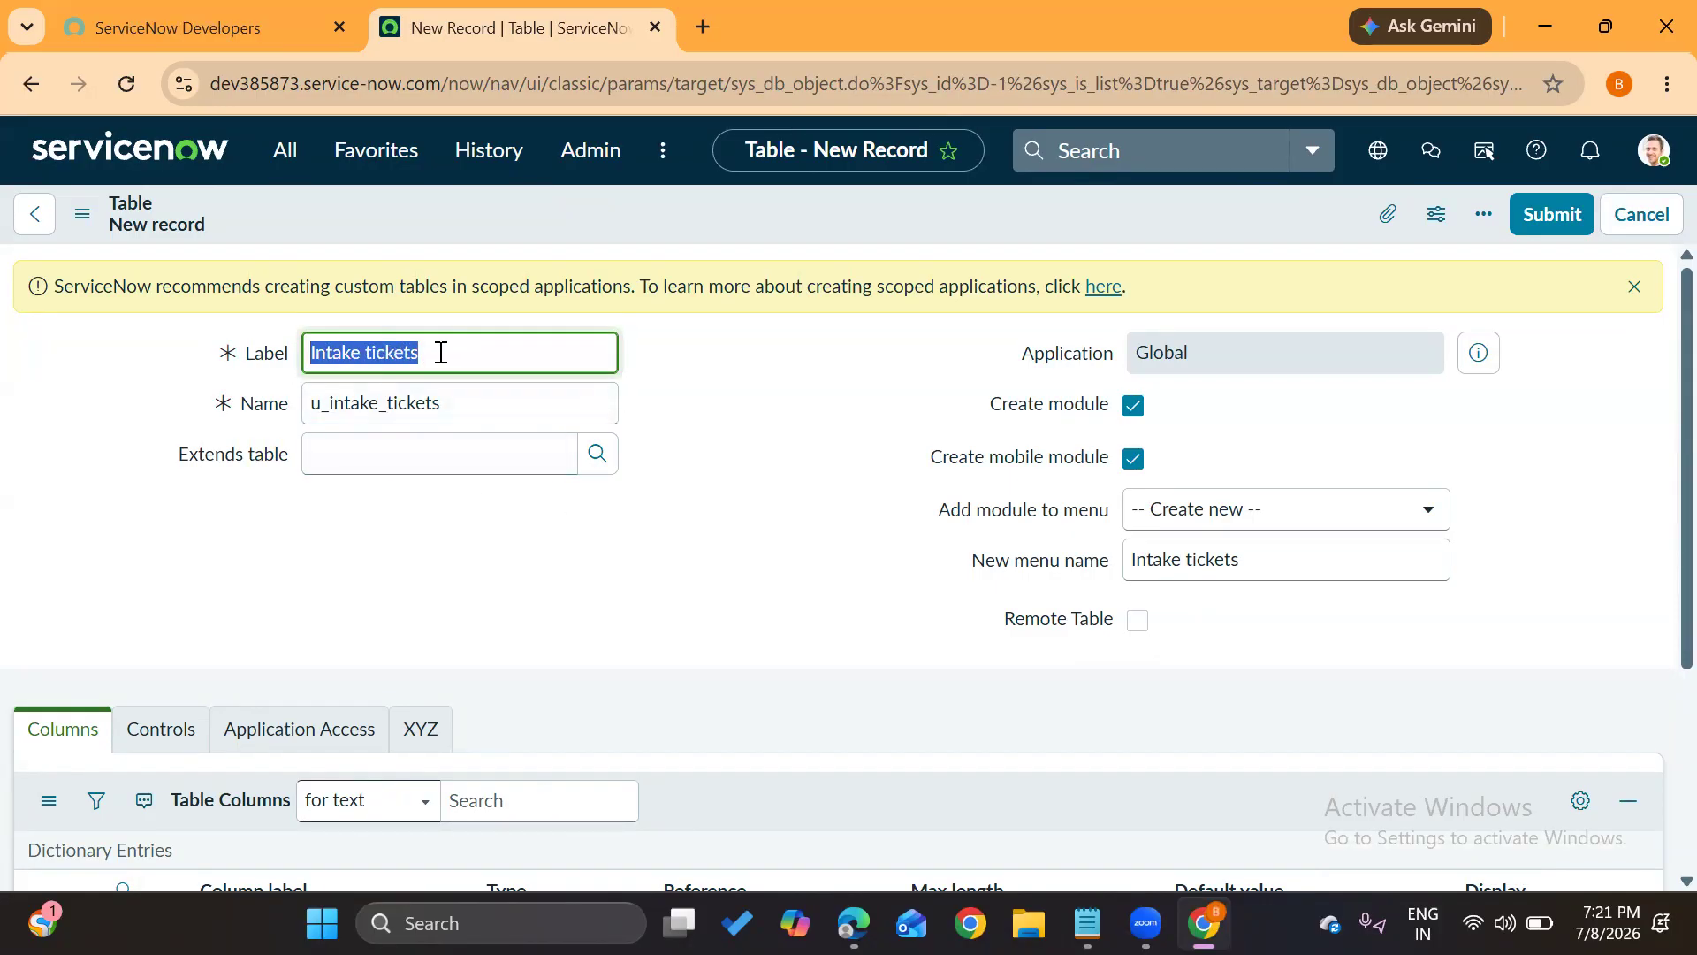
drag(308, 406, 473, 415)
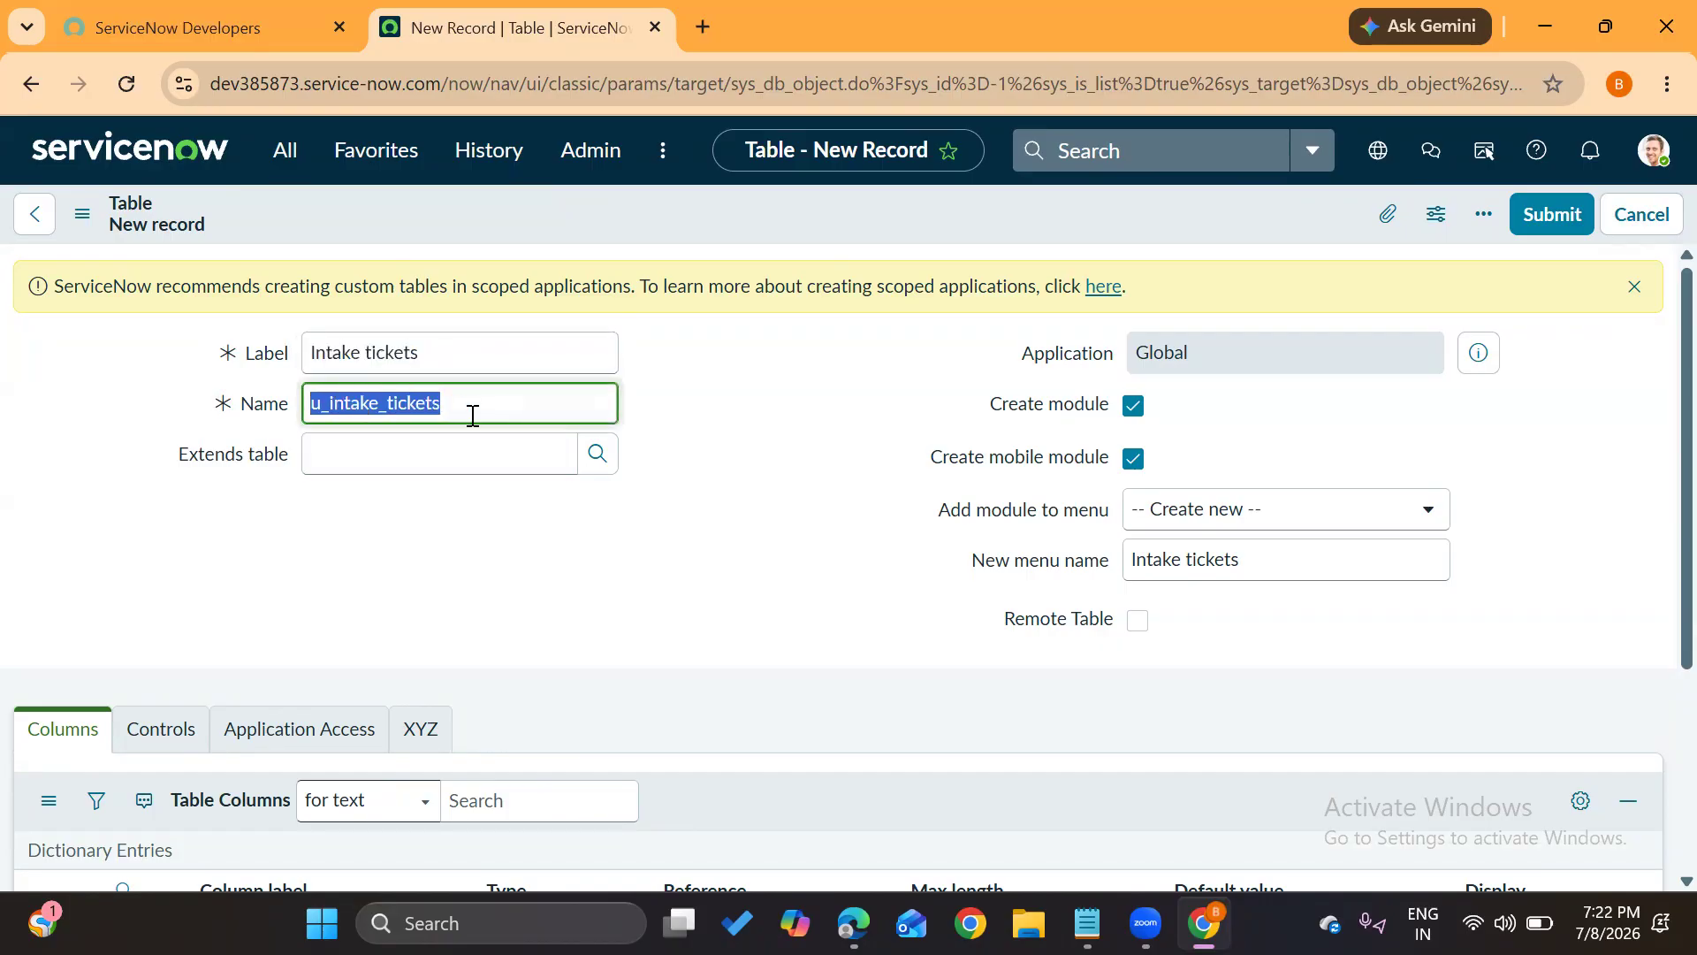
click(400, 542)
click(310, 353)
drag(310, 353, 281, 403)
click(323, 563)
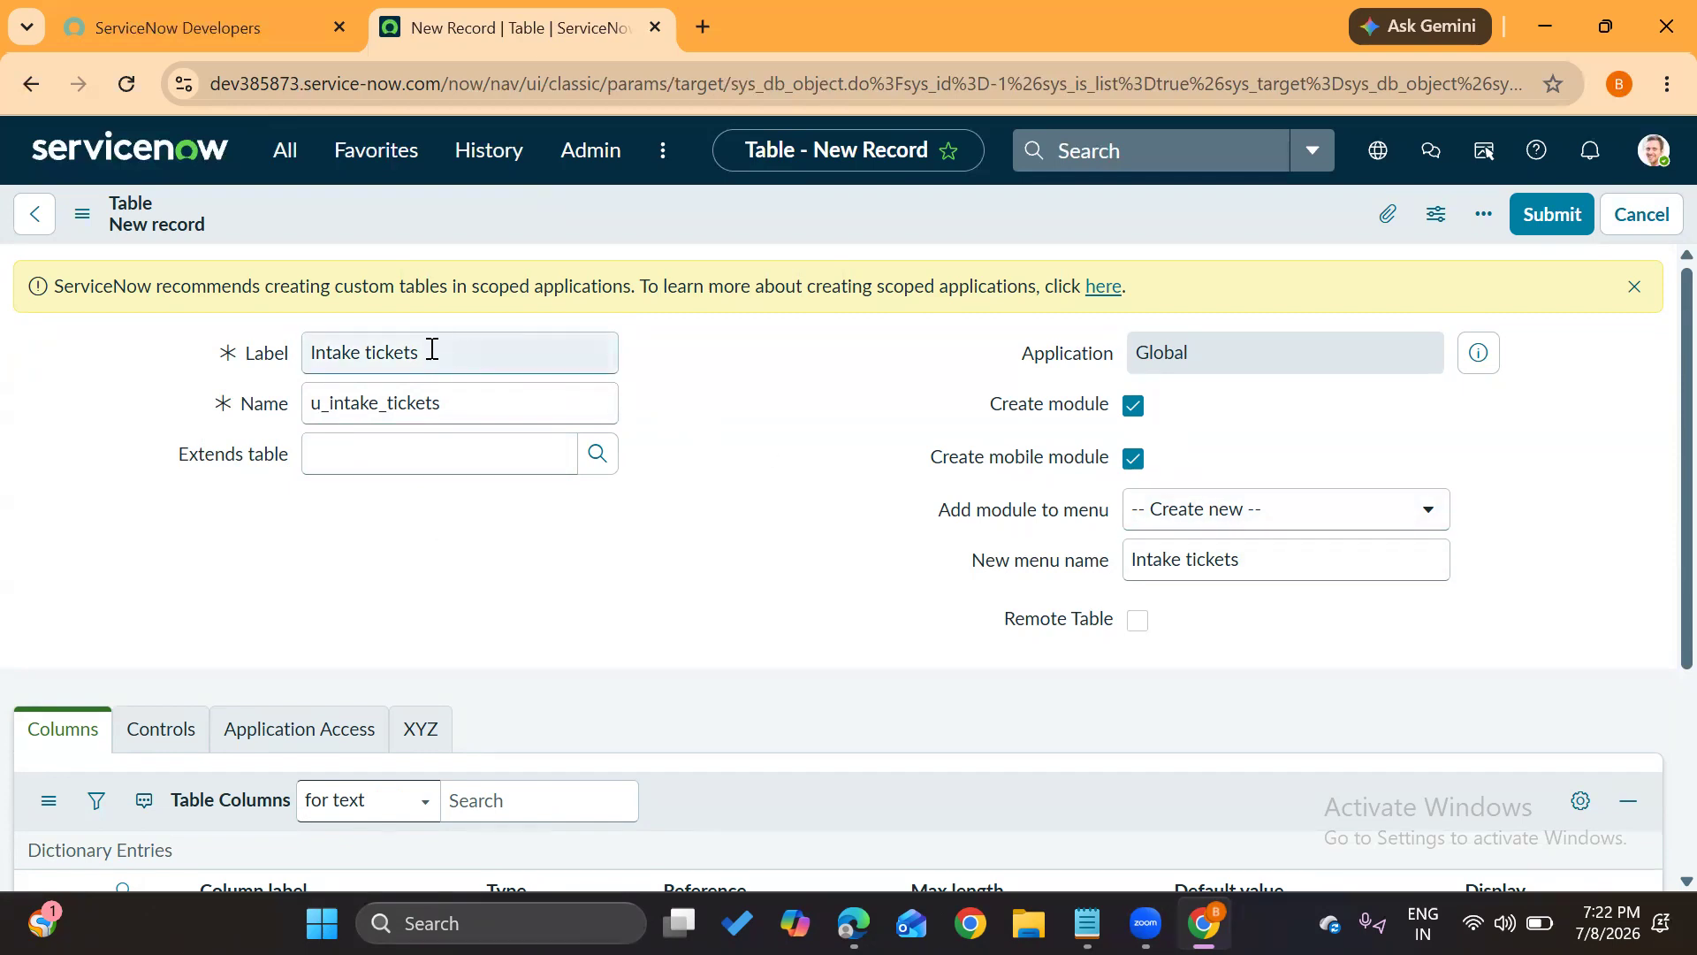
drag(432, 349, 234, 351)
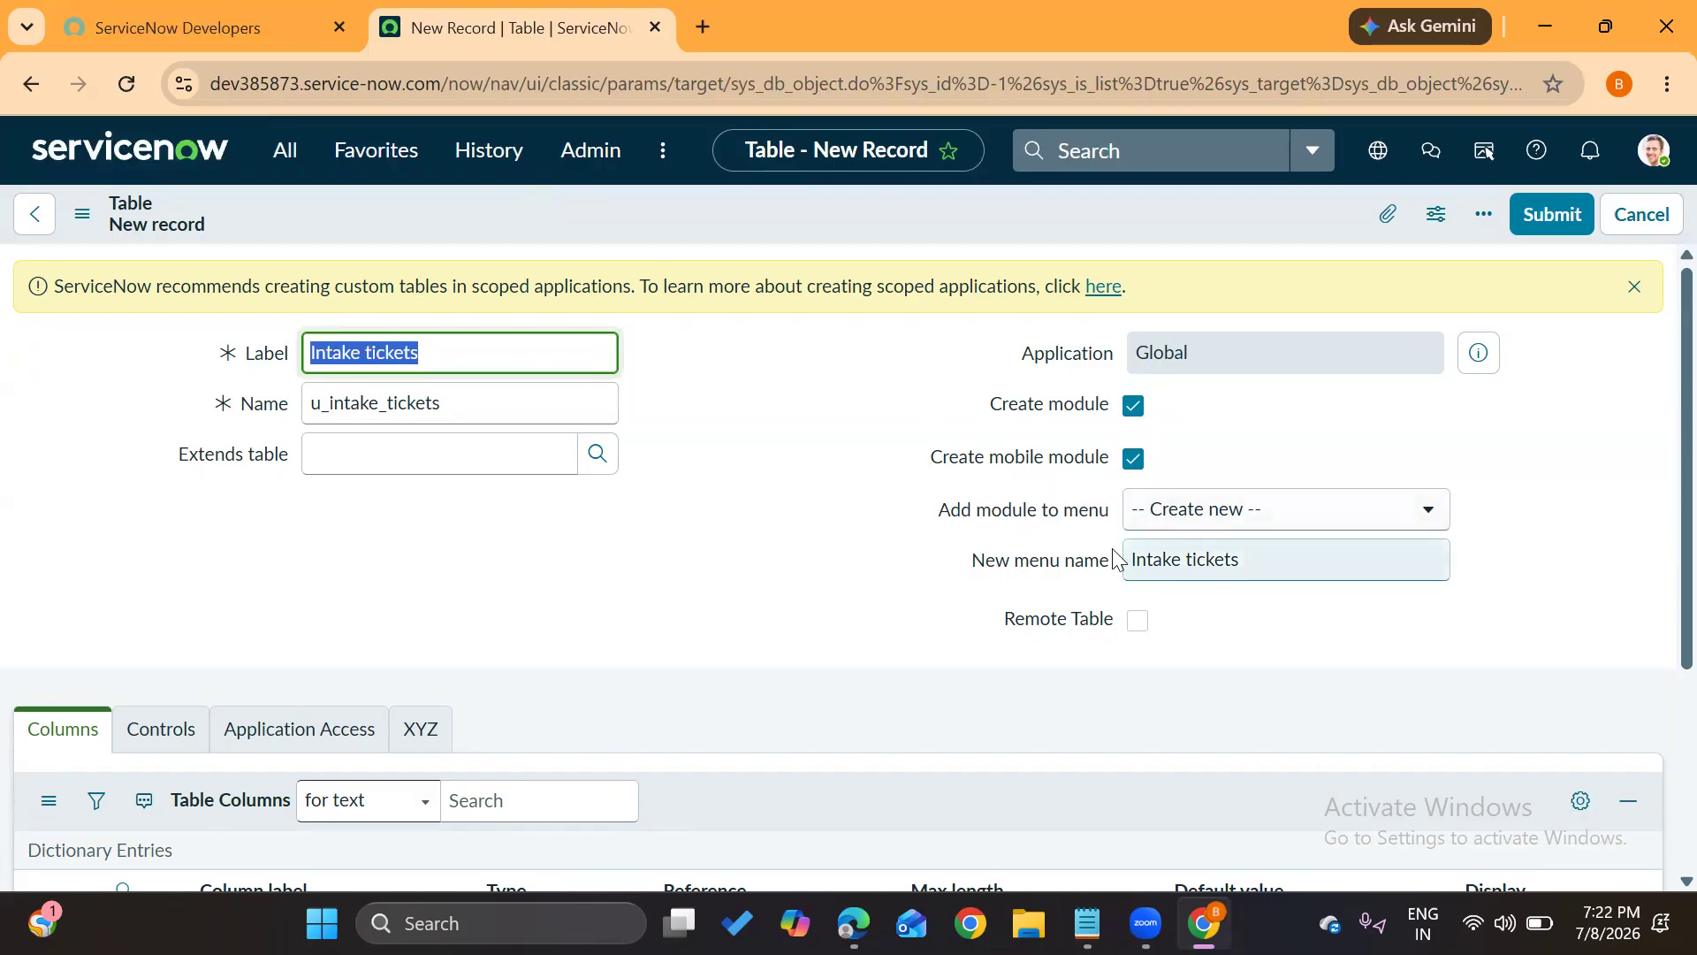
click(689, 481)
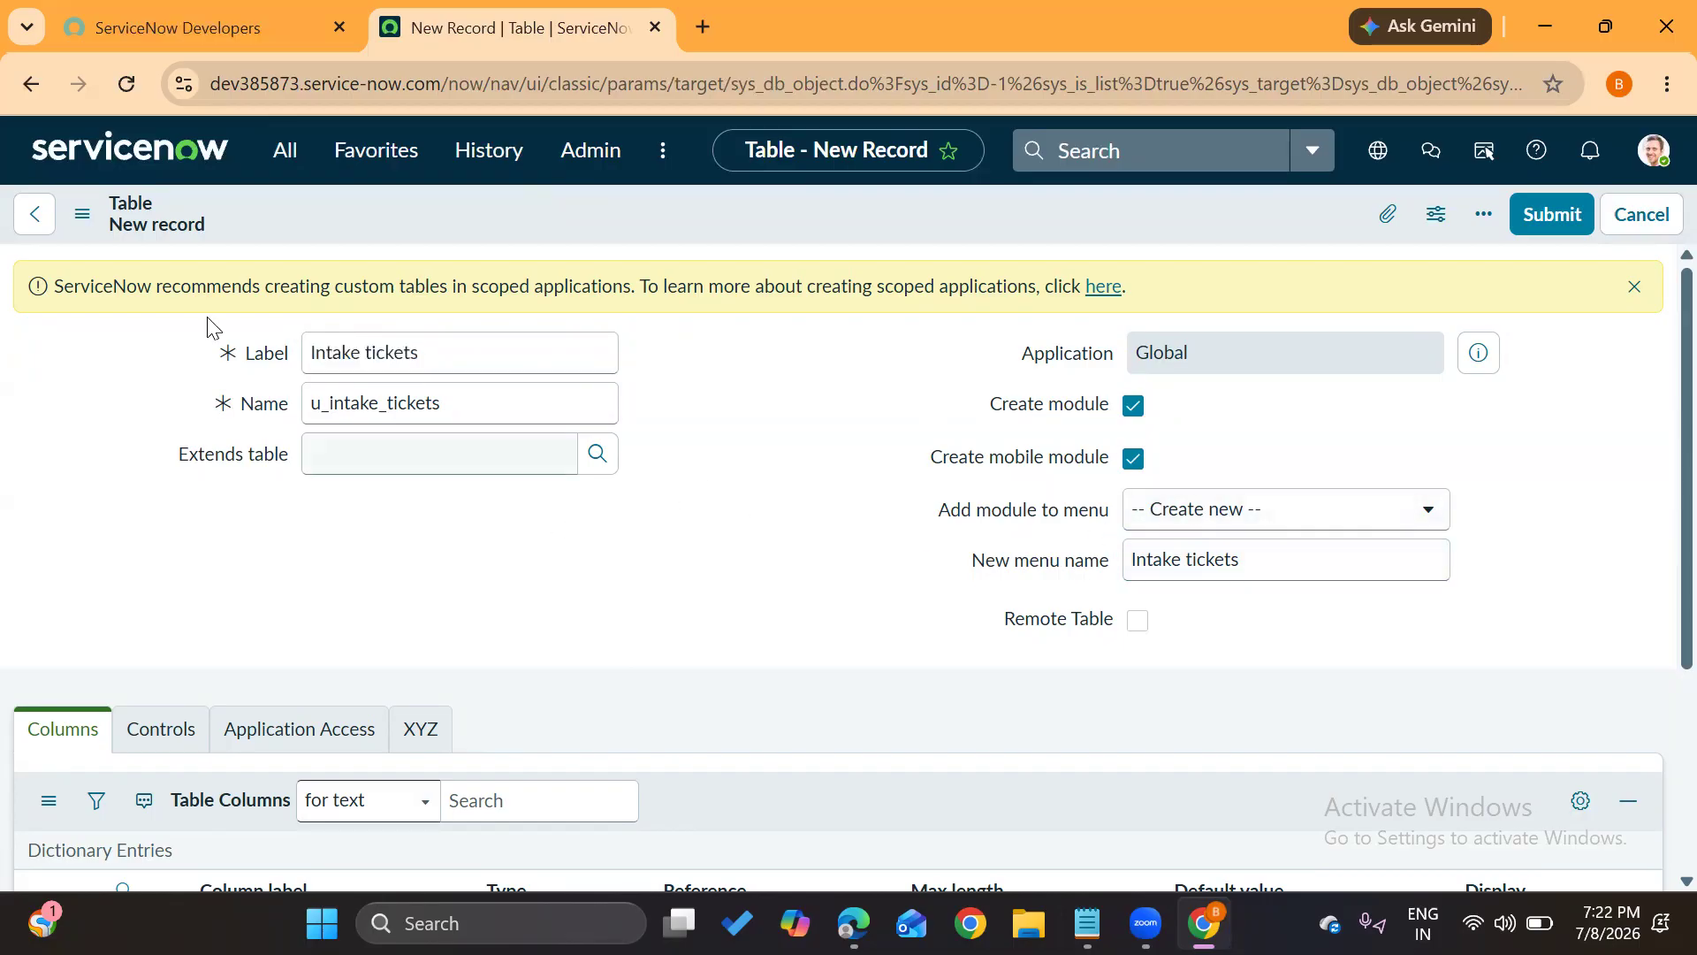
Save the new Intake tickets table record and stay on its form
click(82, 213)
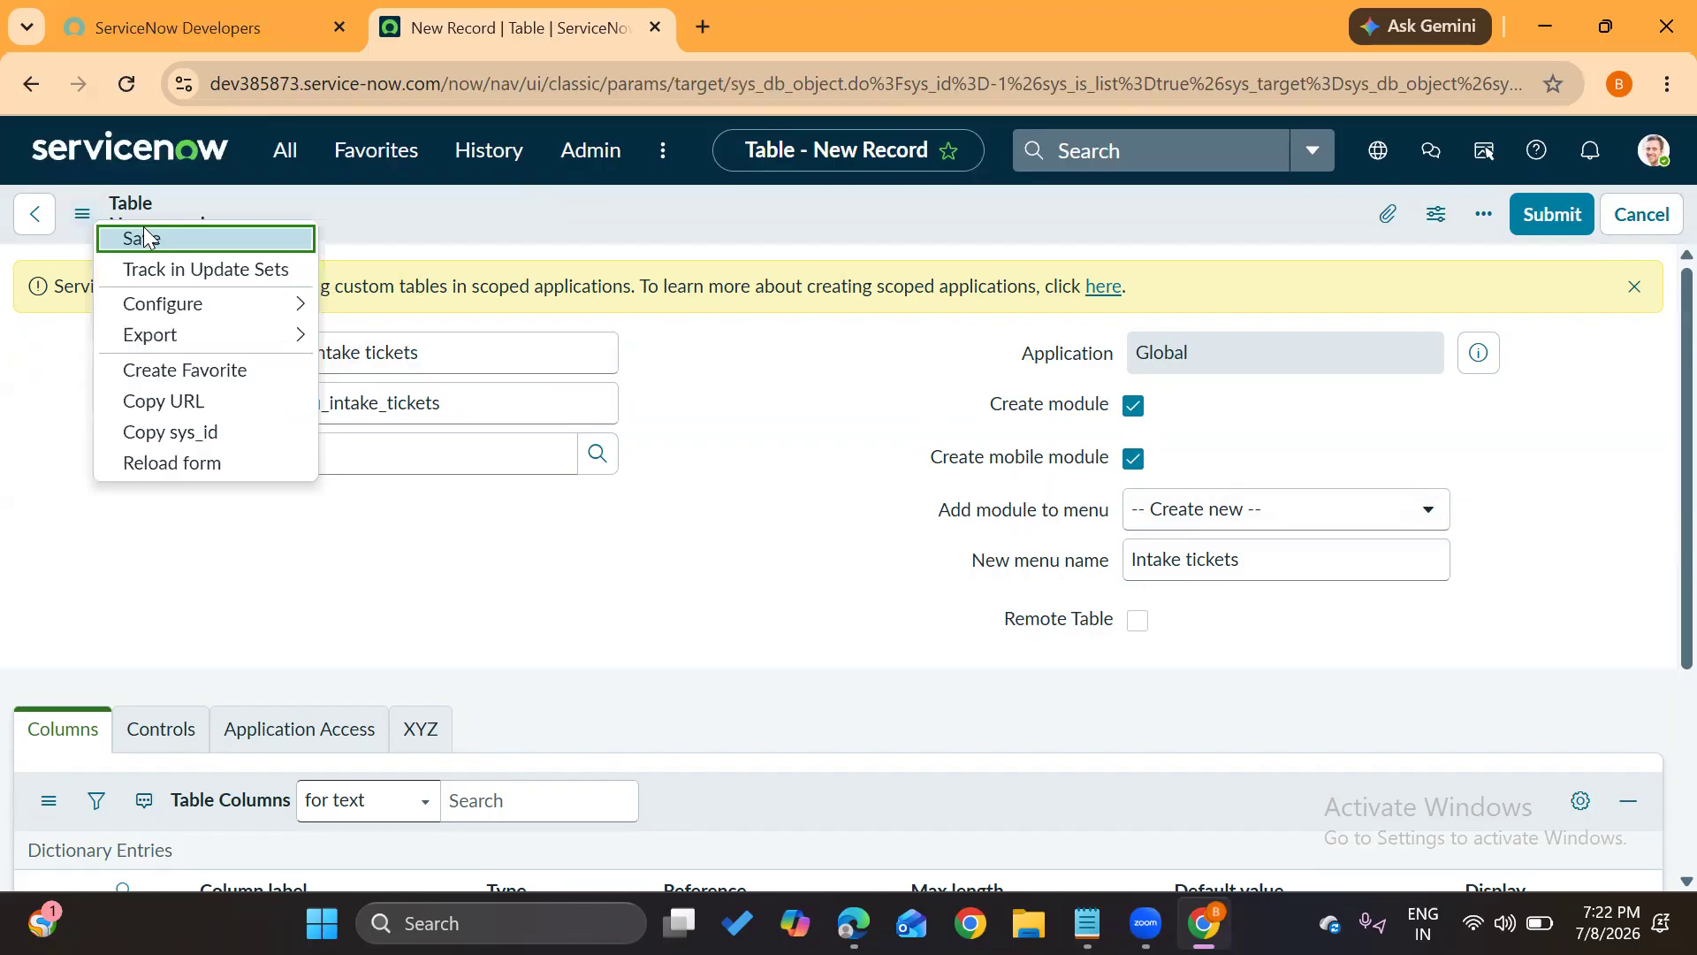
click(145, 230)
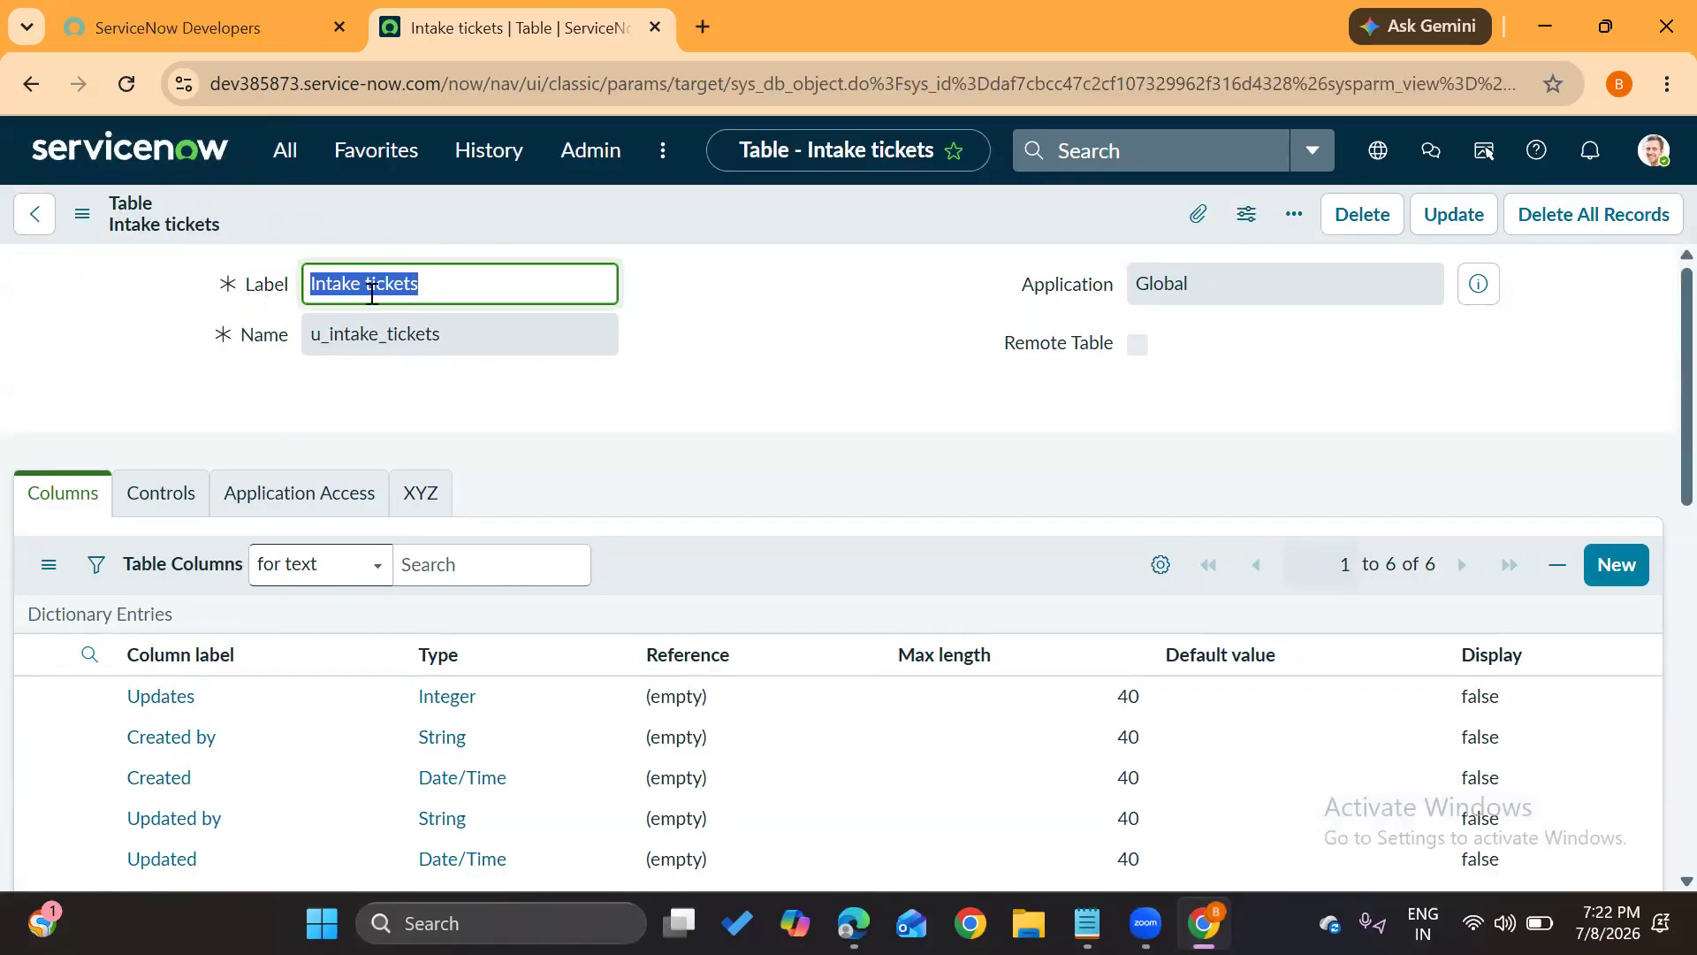
click(197, 405)
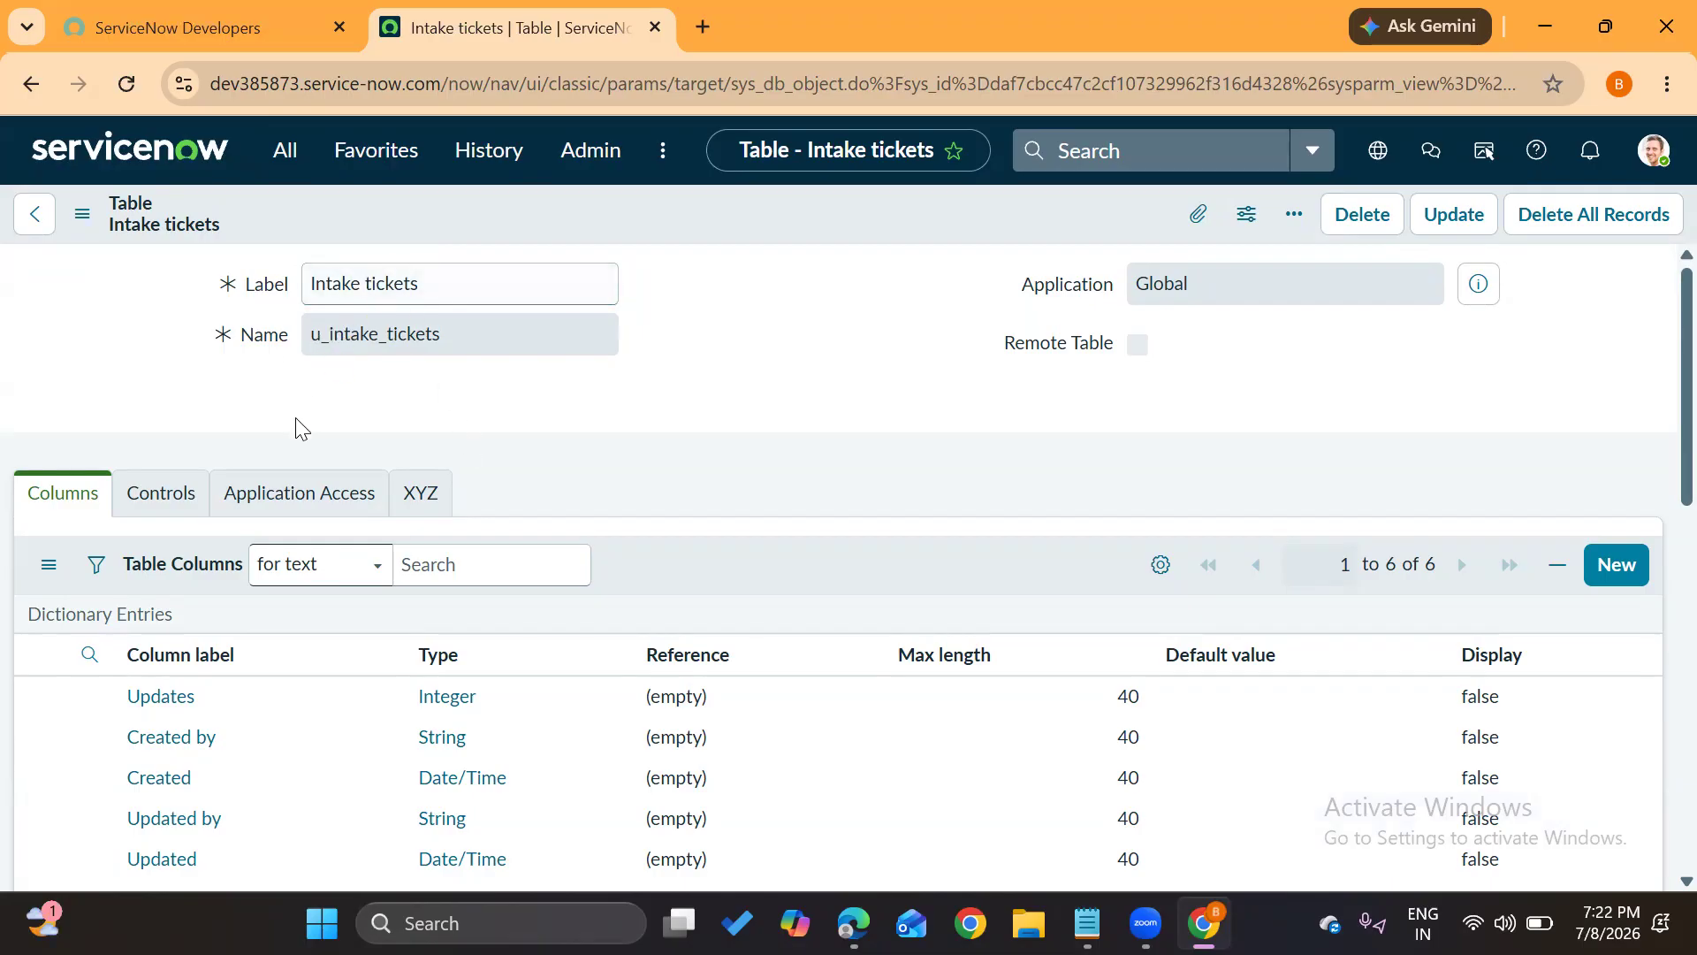
Look through the default columns of the Intake tickets table, from Updates to Sys ID
scroll(295, 424, down, 4)
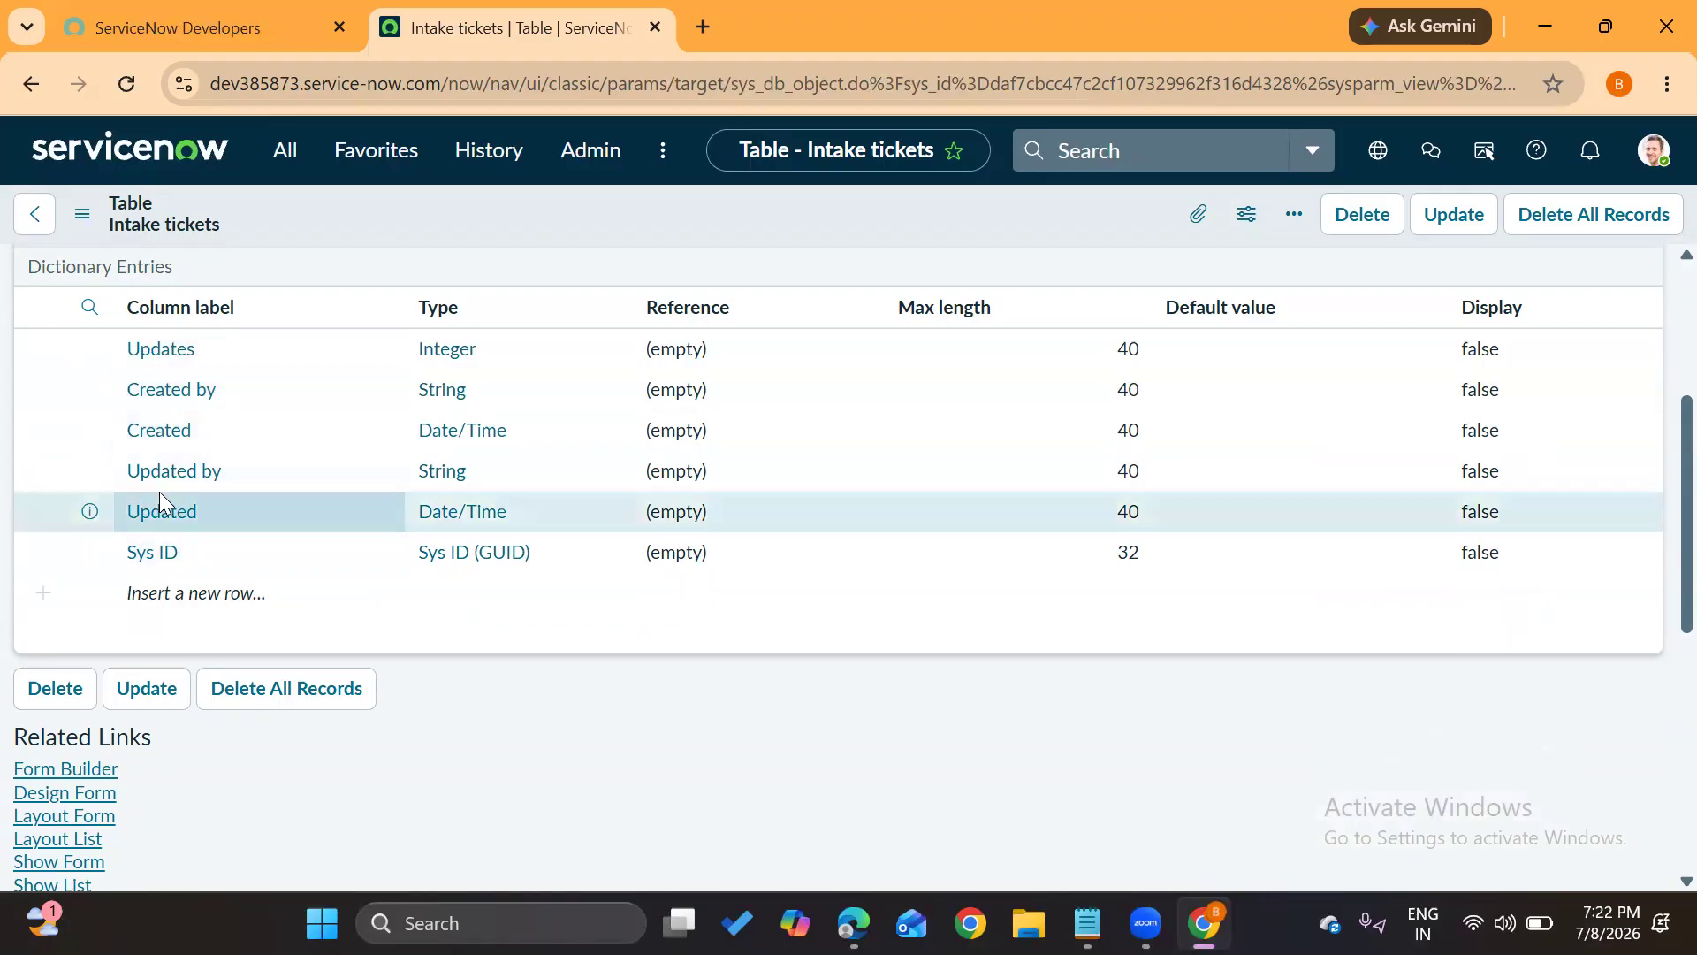
scroll(159, 492, up, 5)
drag(439, 282, 127, 357)
click(127, 357)
scroll(125, 371, down, 3)
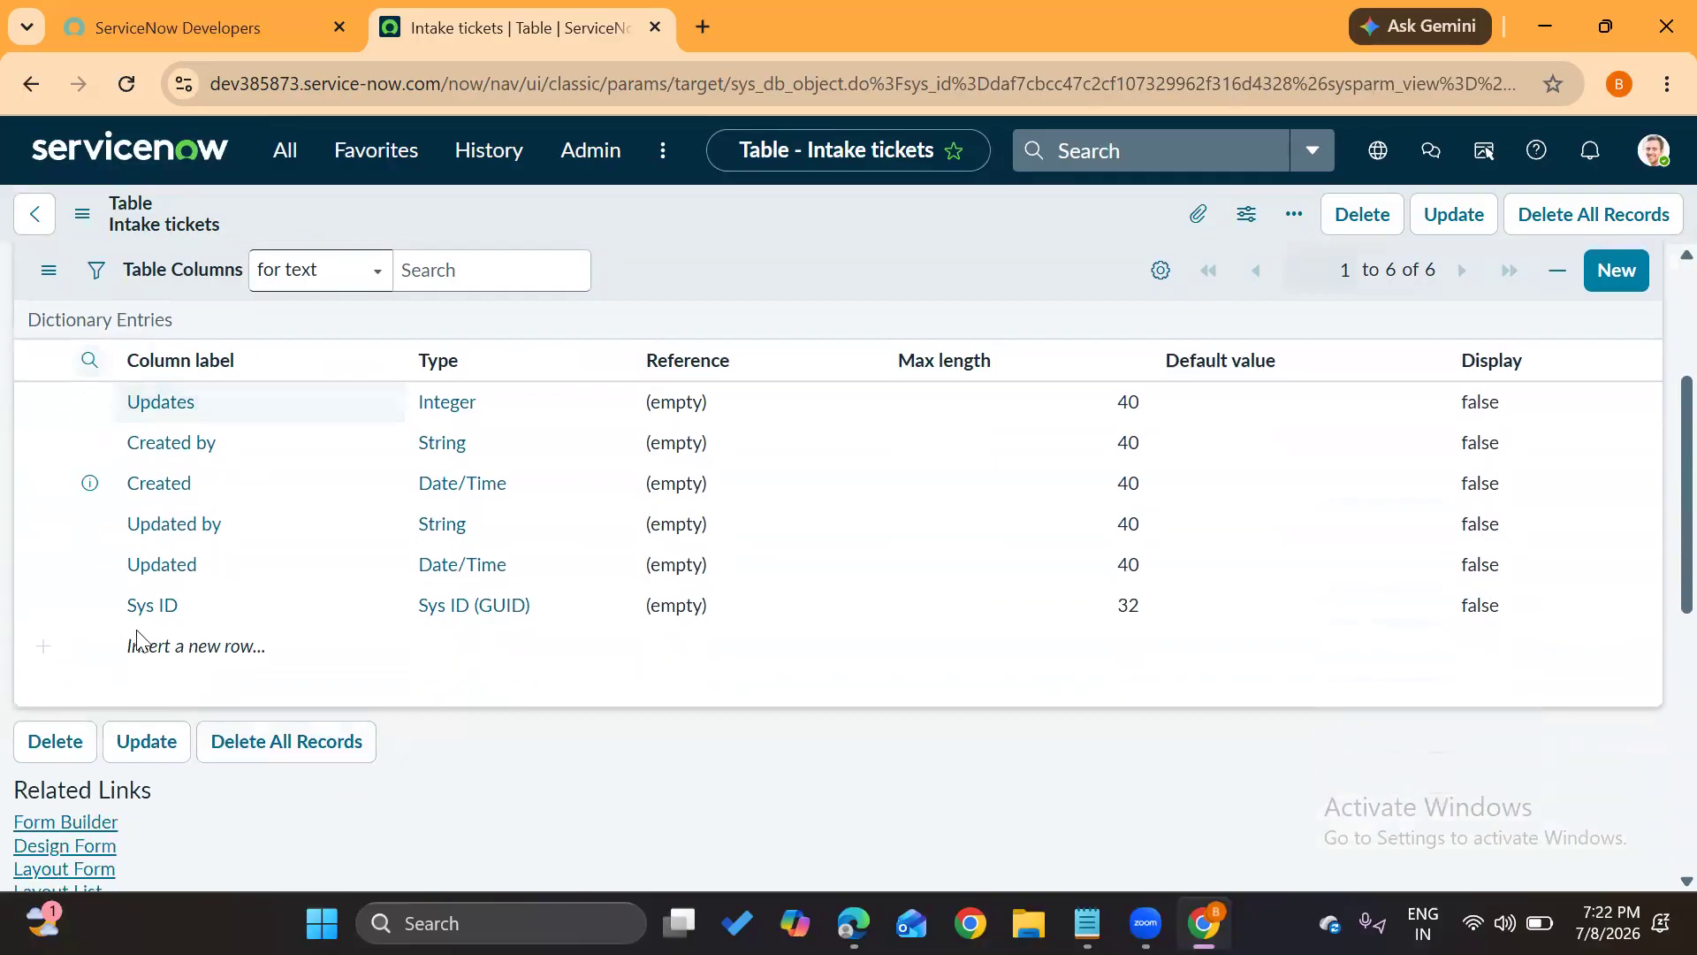
scroll(124, 530, up, 3)
scroll(123, 530, down, 5)
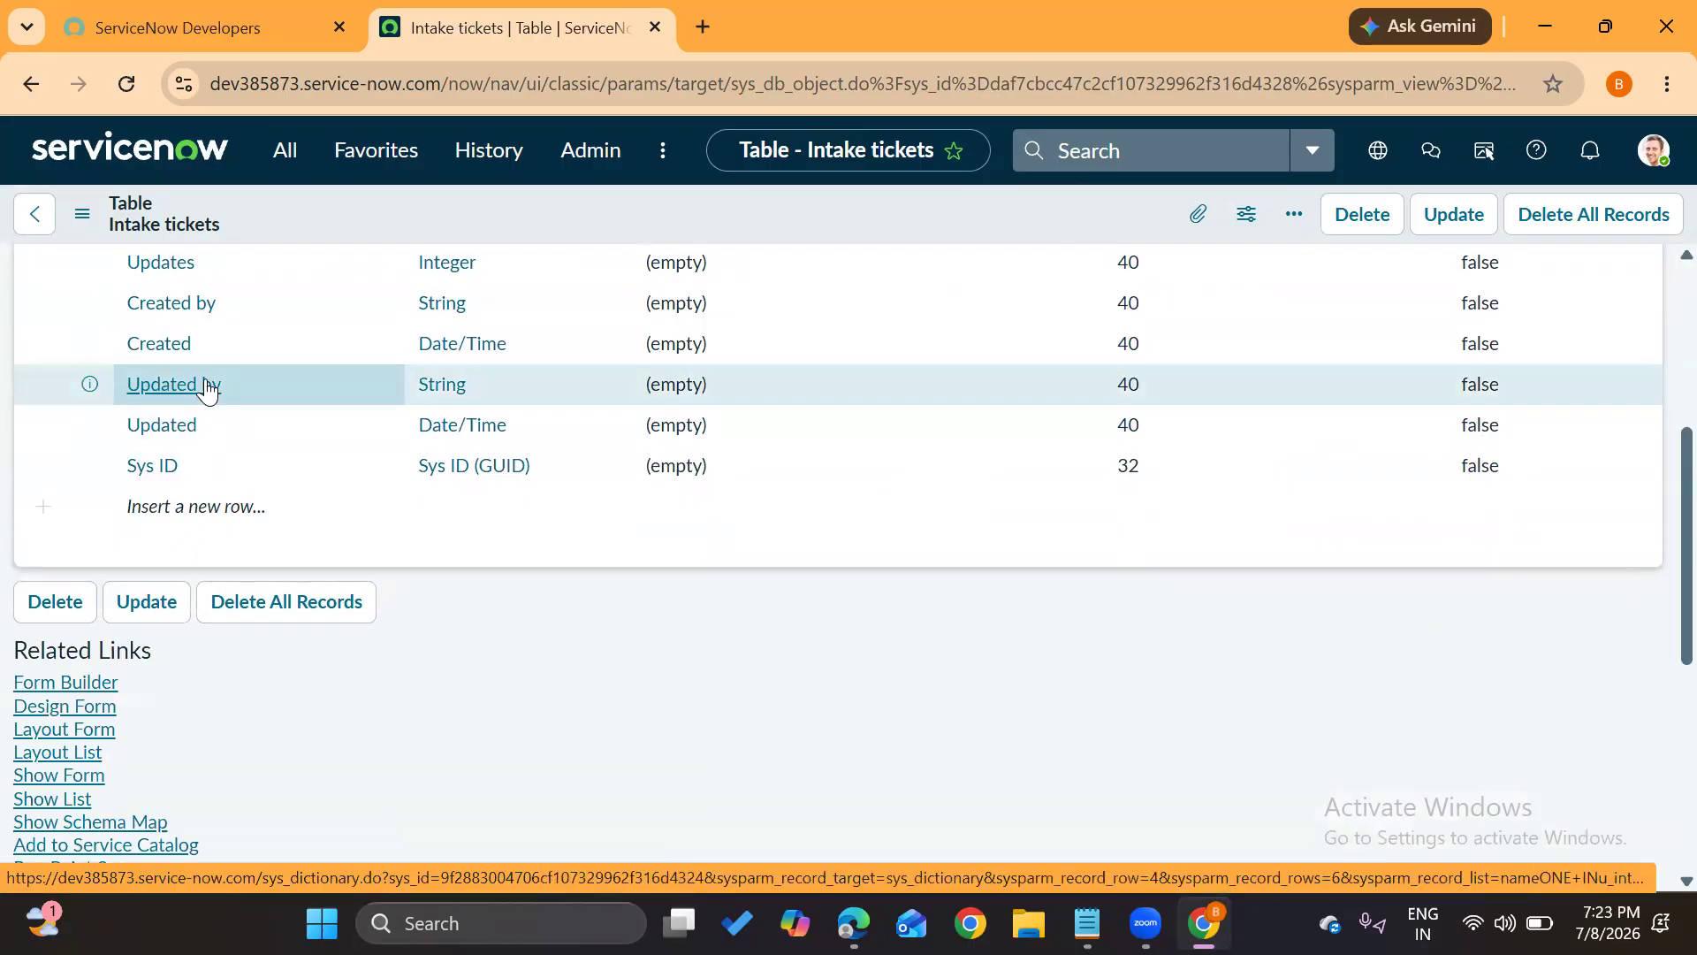
scroll(207, 389, up, 2)
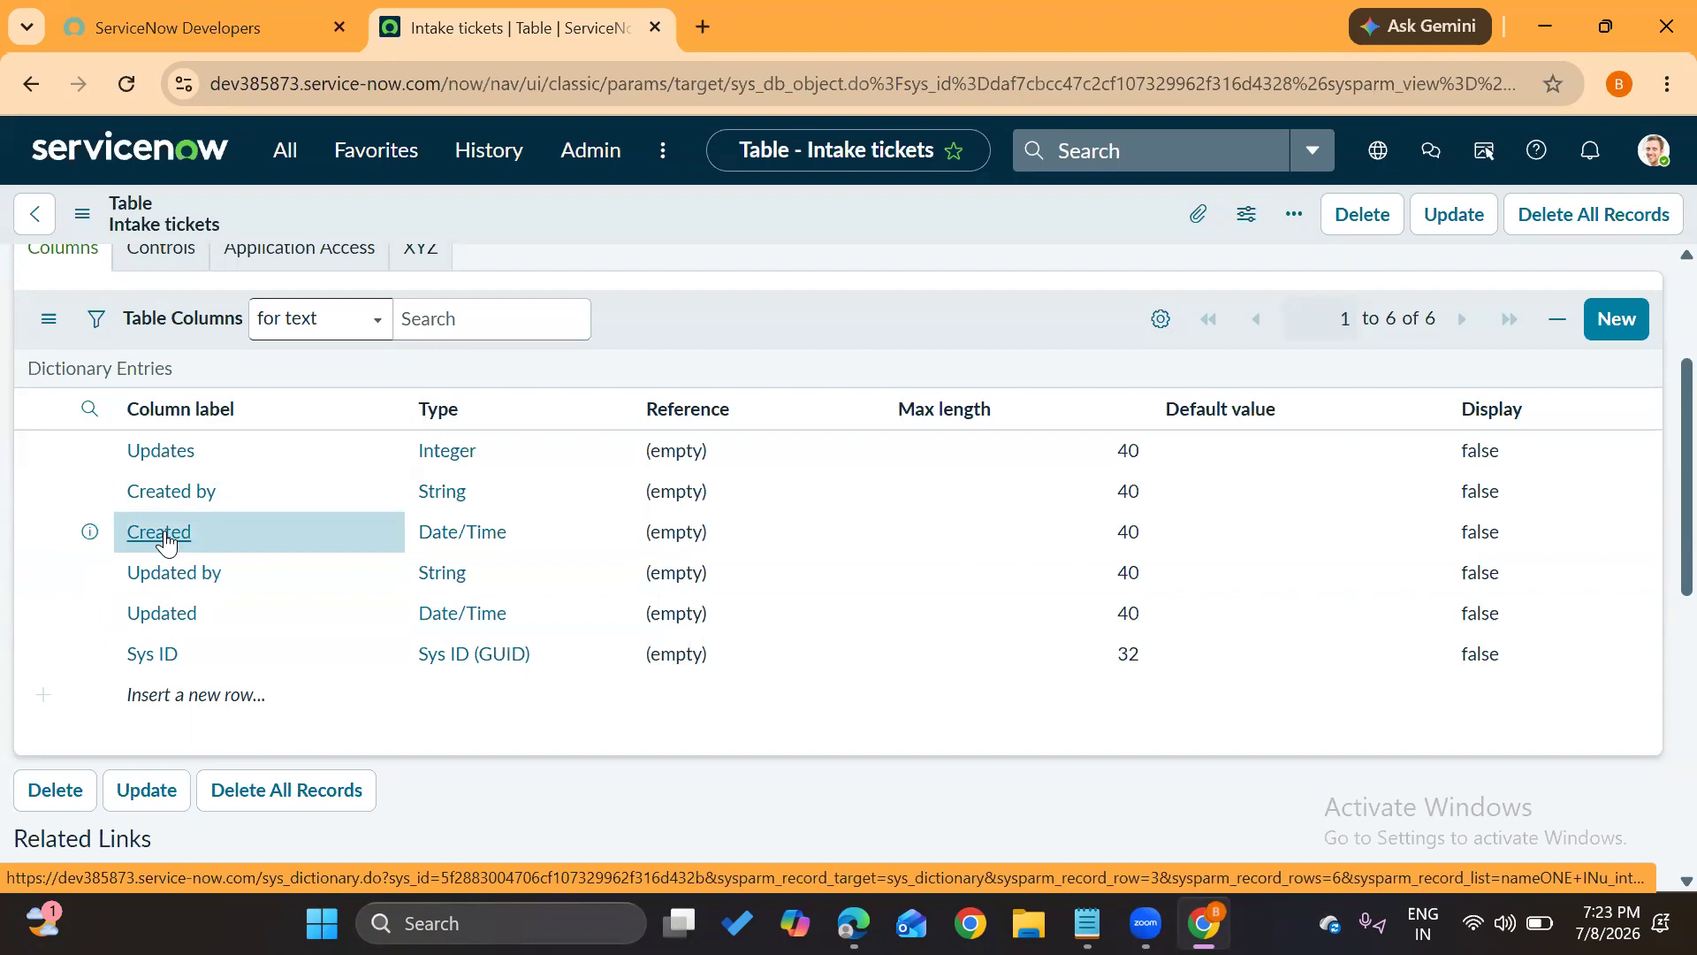
scroll(167, 541, up, 3)
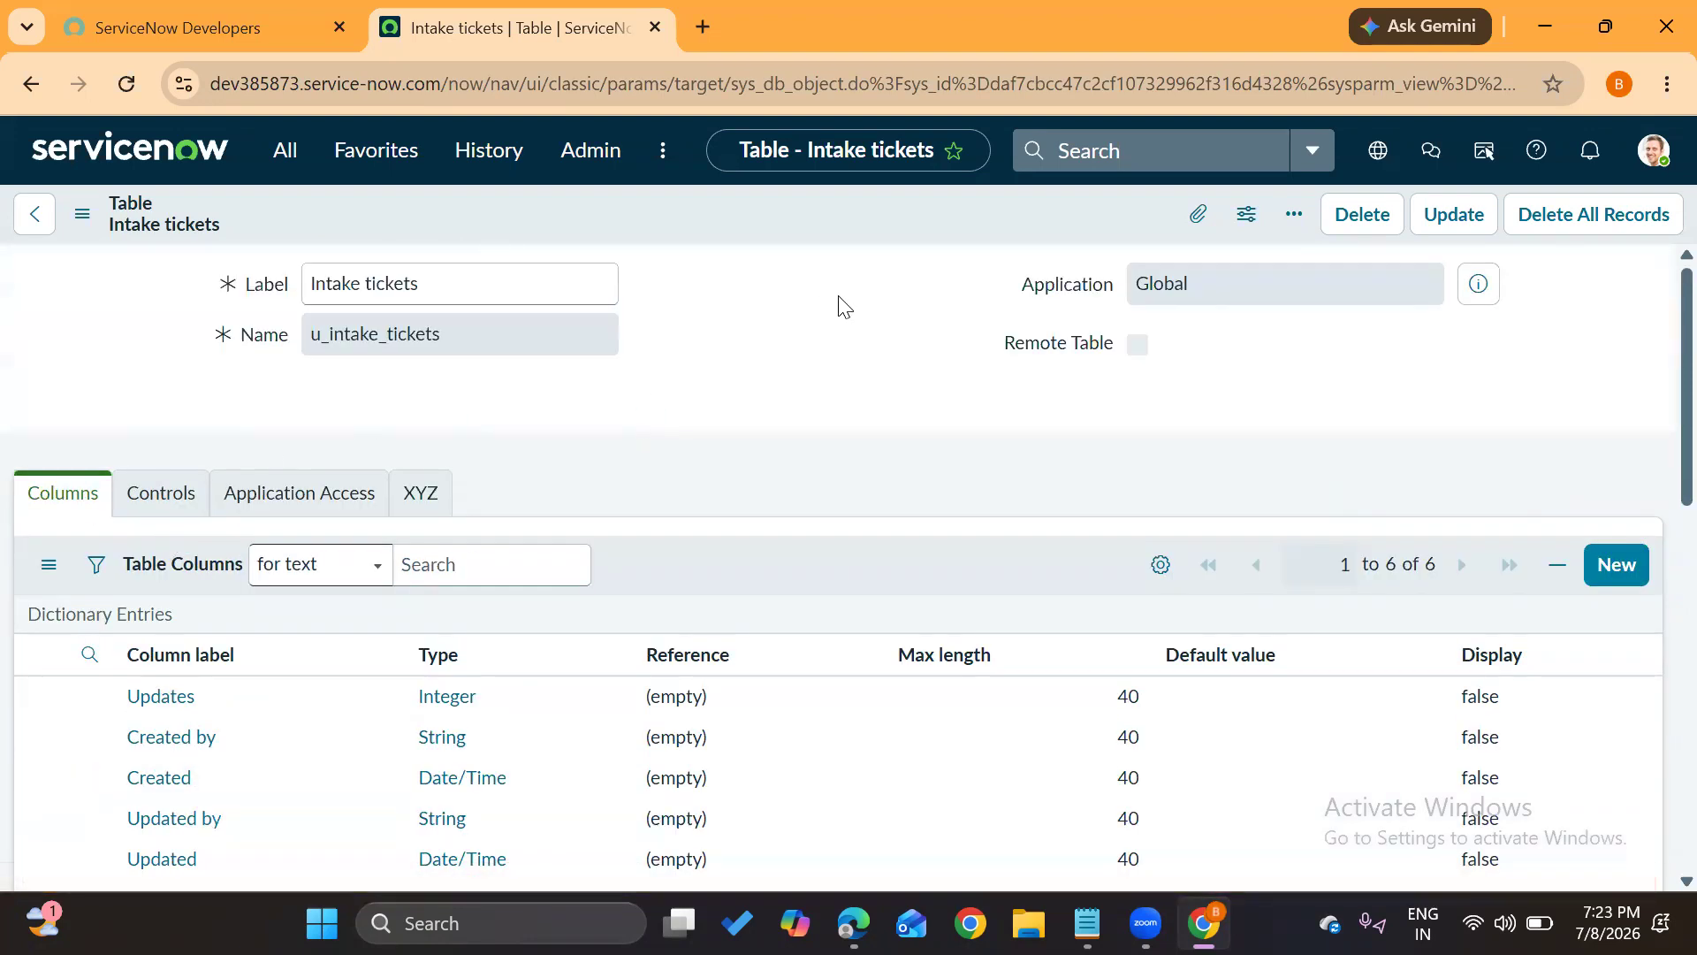
Highlight the label text of the saved Intake tickets table
drag(426, 288, 292, 284)
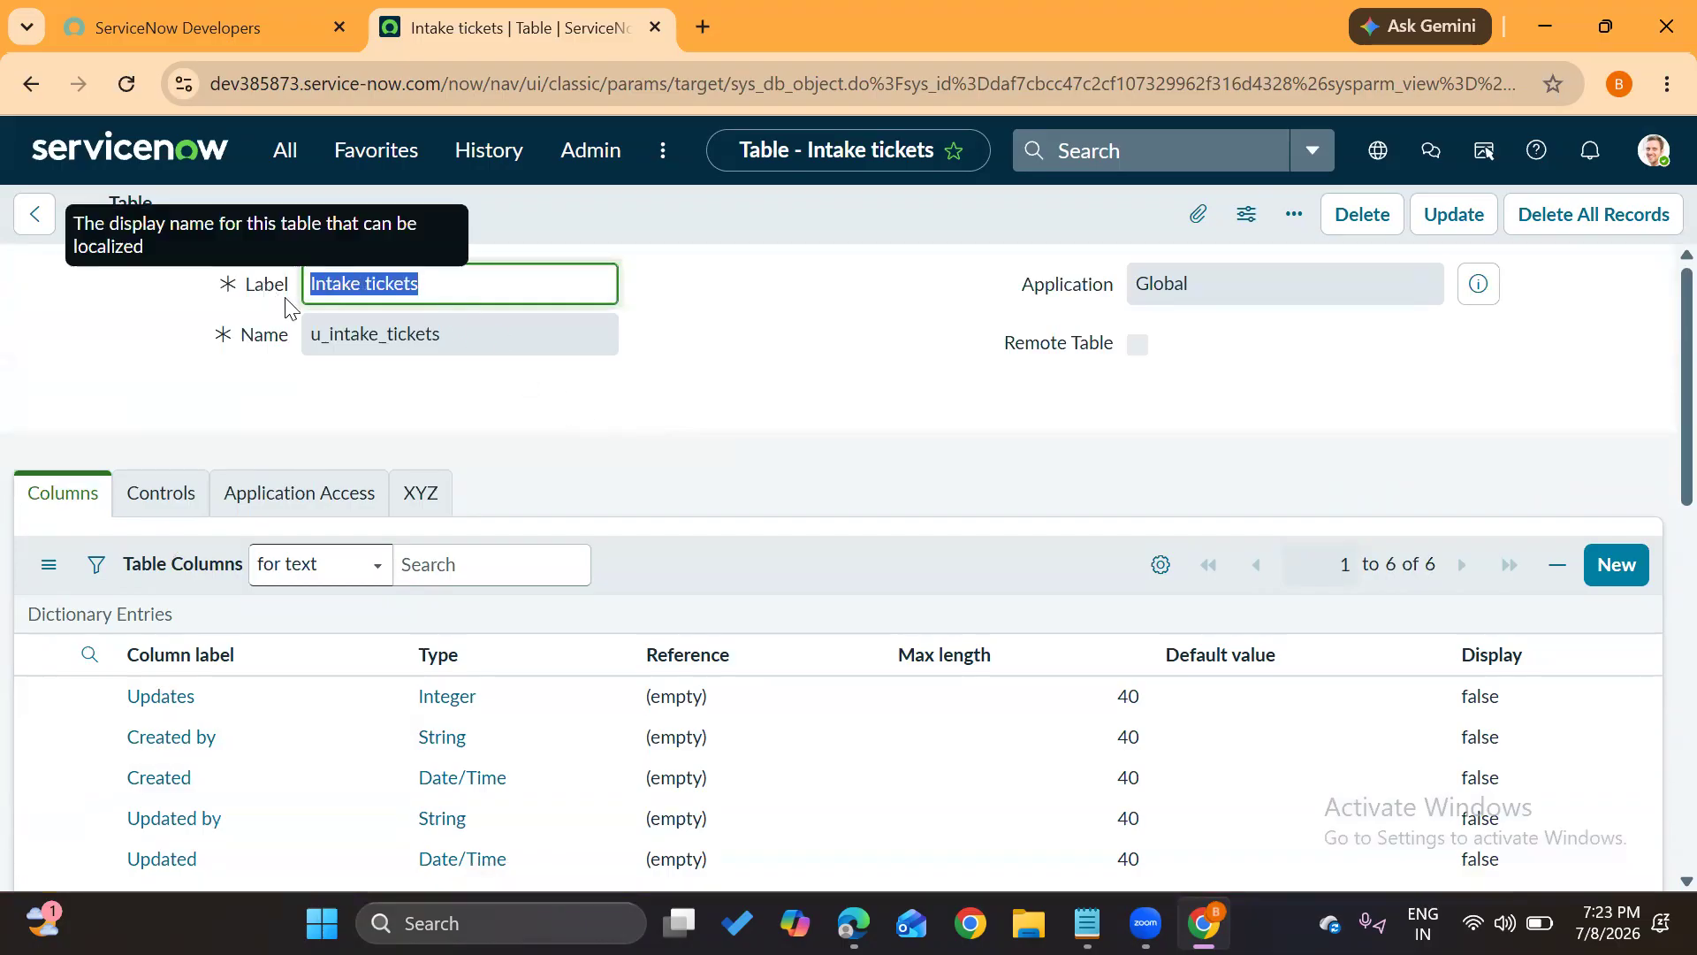
click(345, 393)
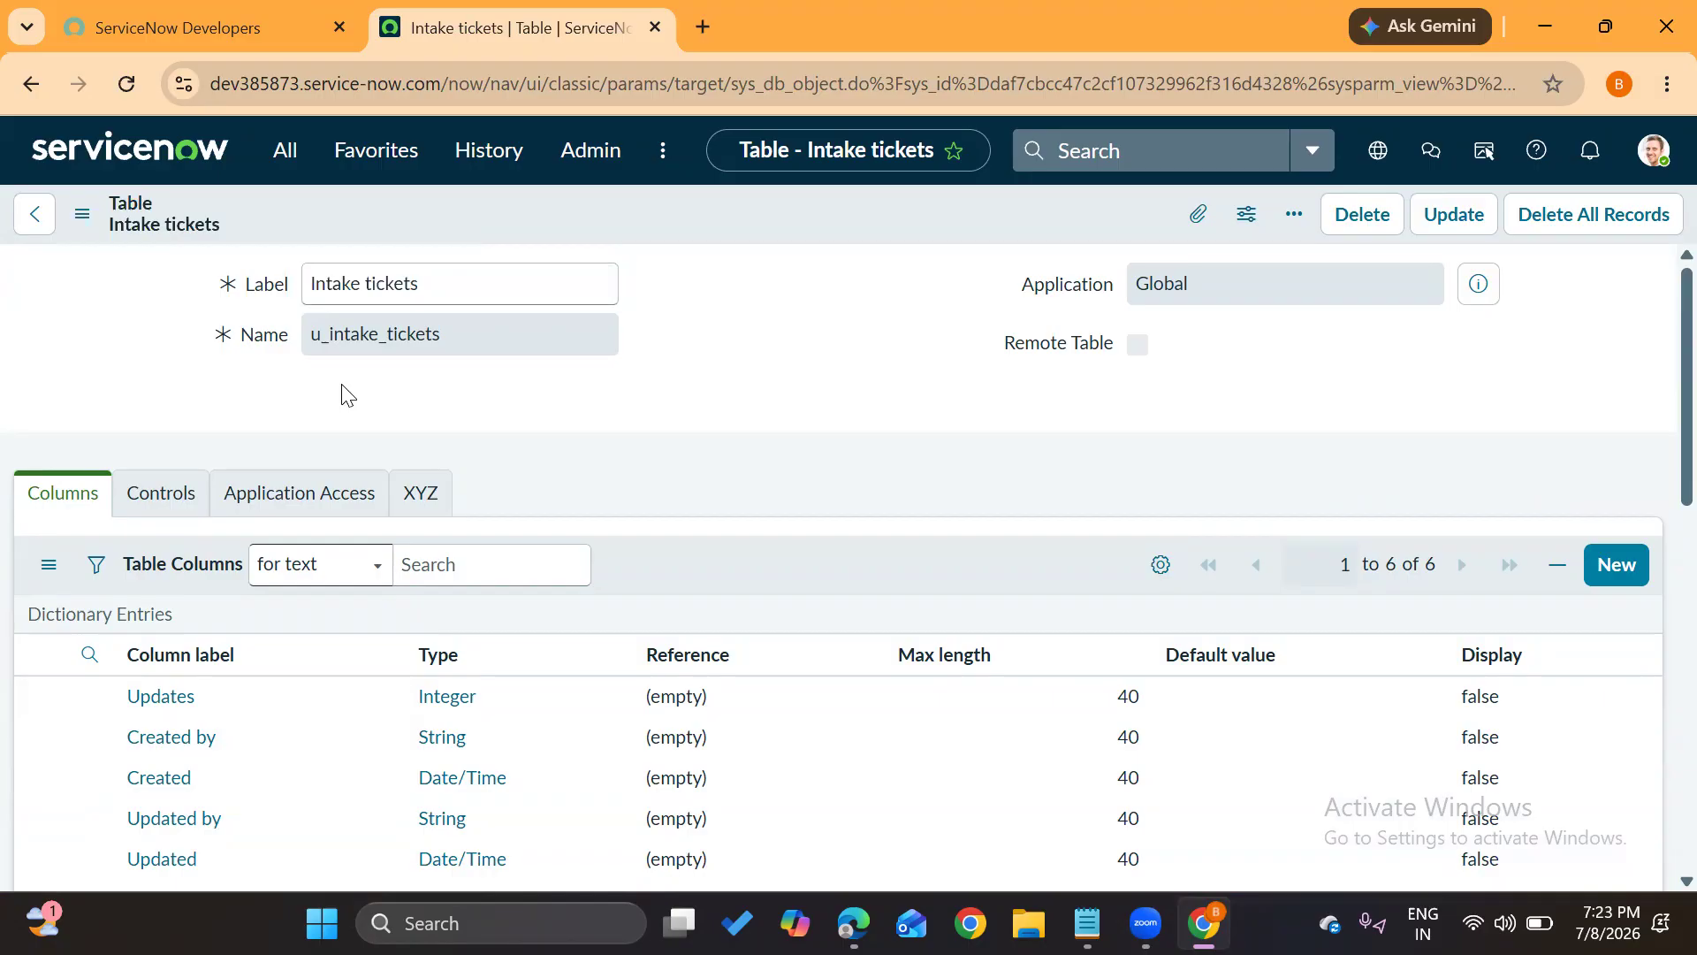
drag(303, 283, 447, 288)
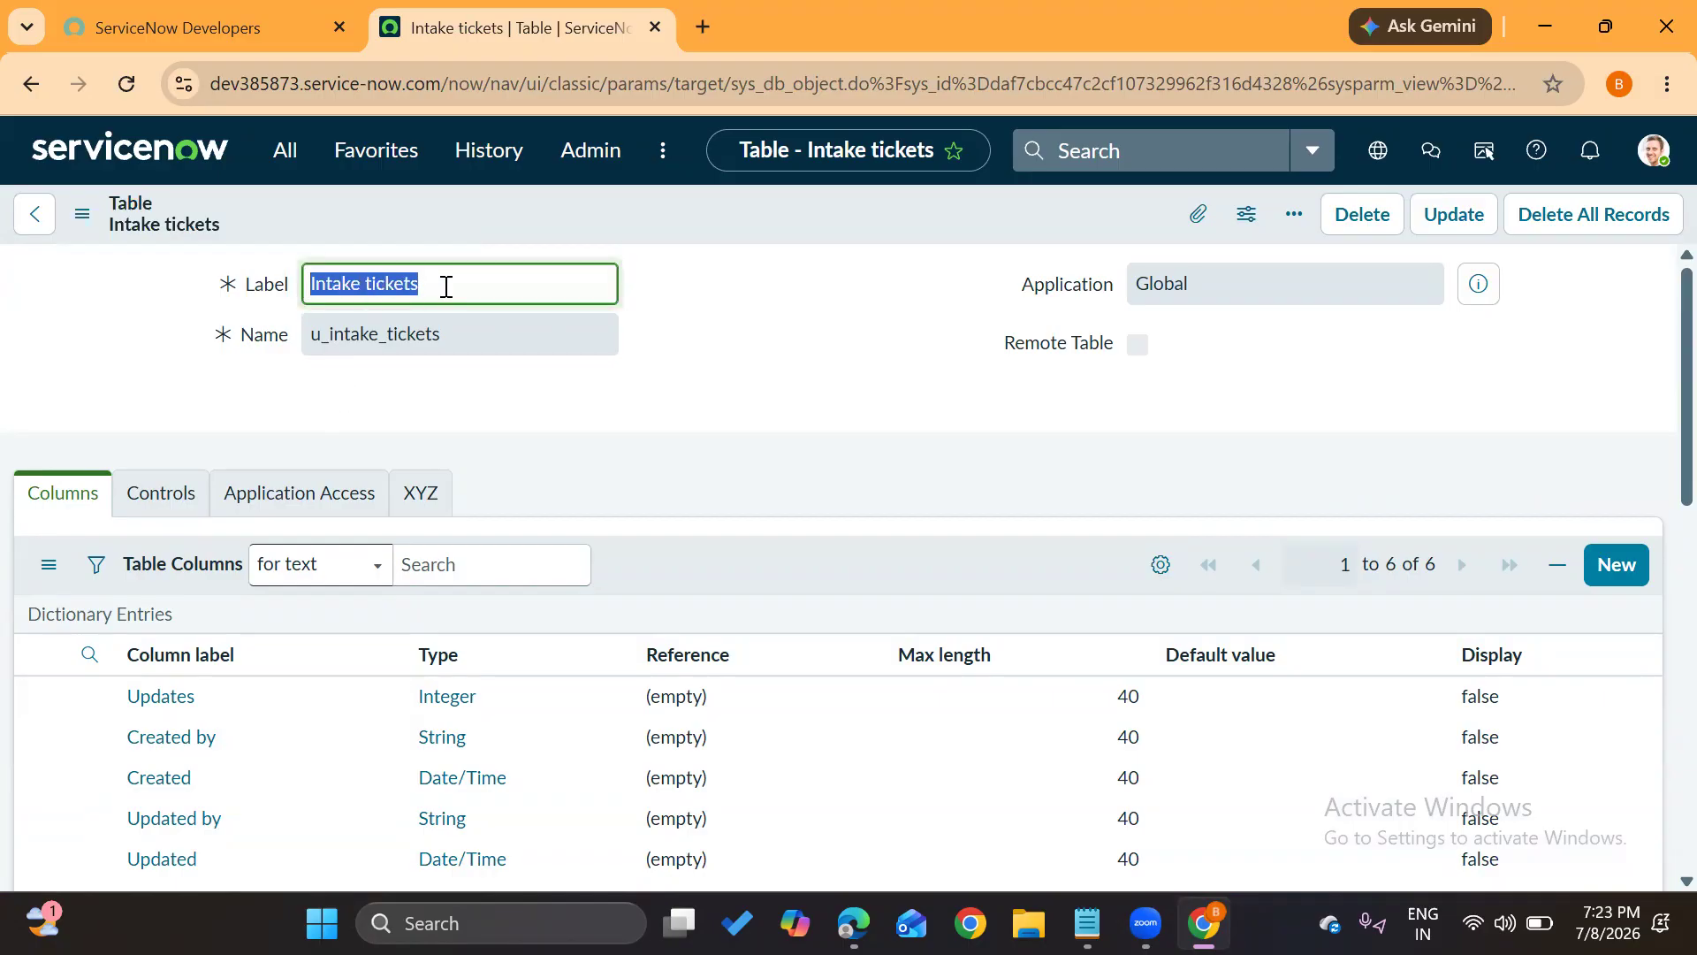
click(426, 425)
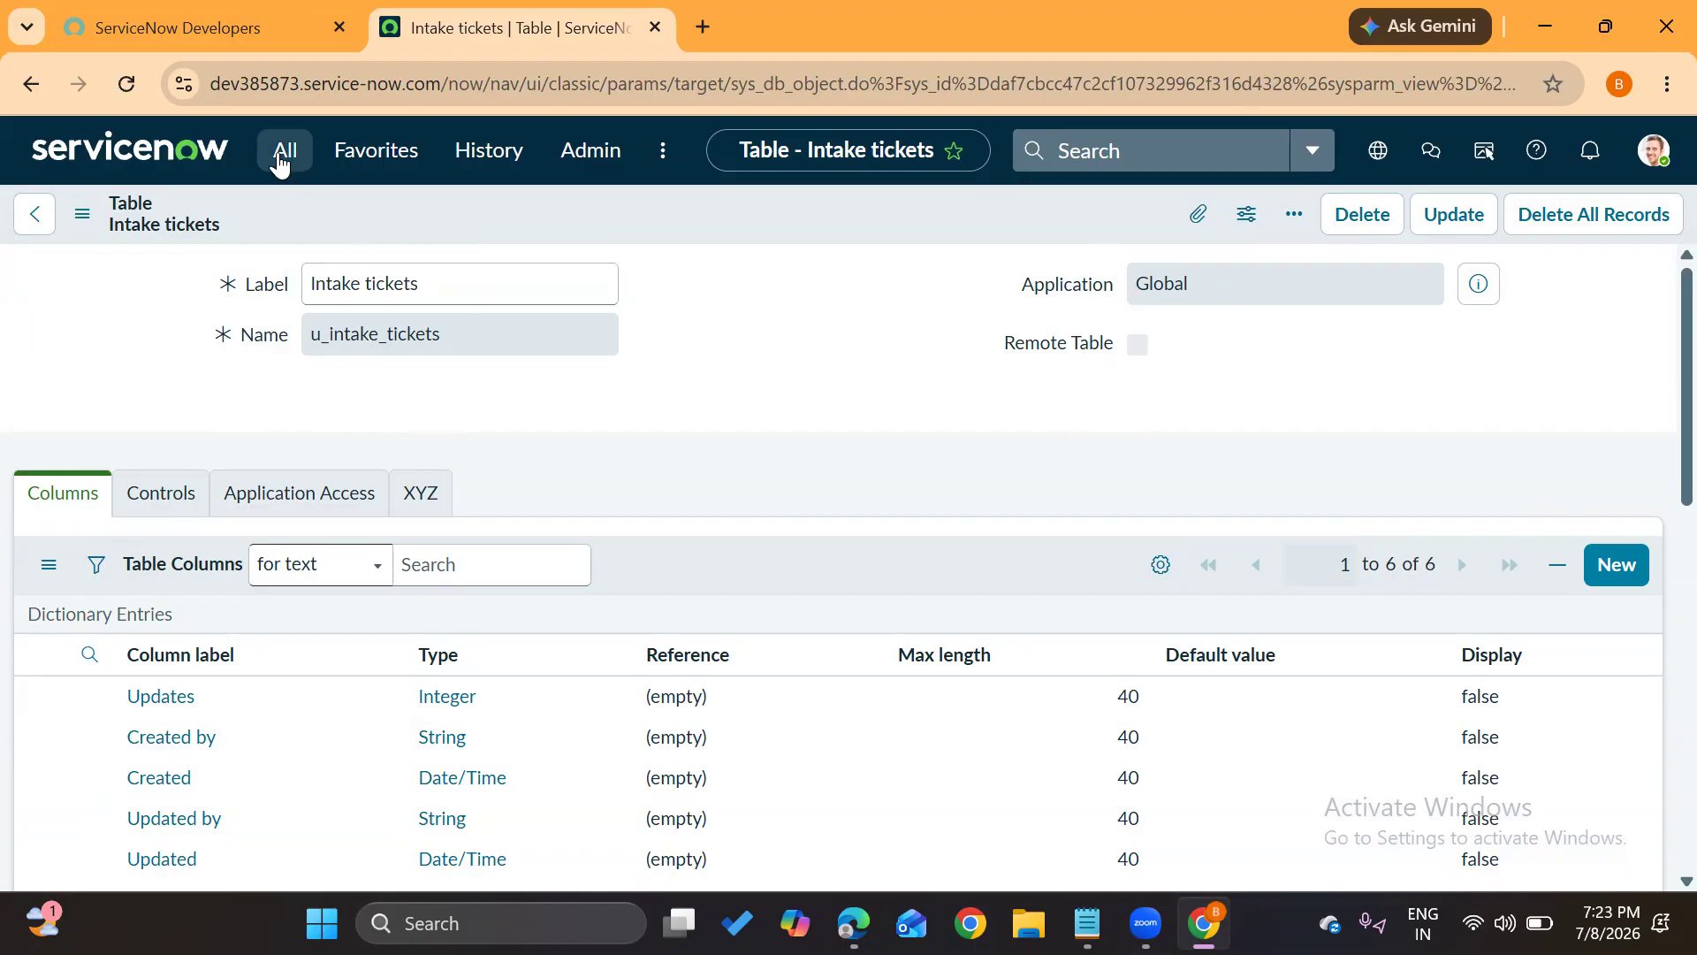
Filter the navigator for "intake tick" and open the Intake tickets module
click(277, 157)
drag(205, 224, 106, 216)
text(intake )
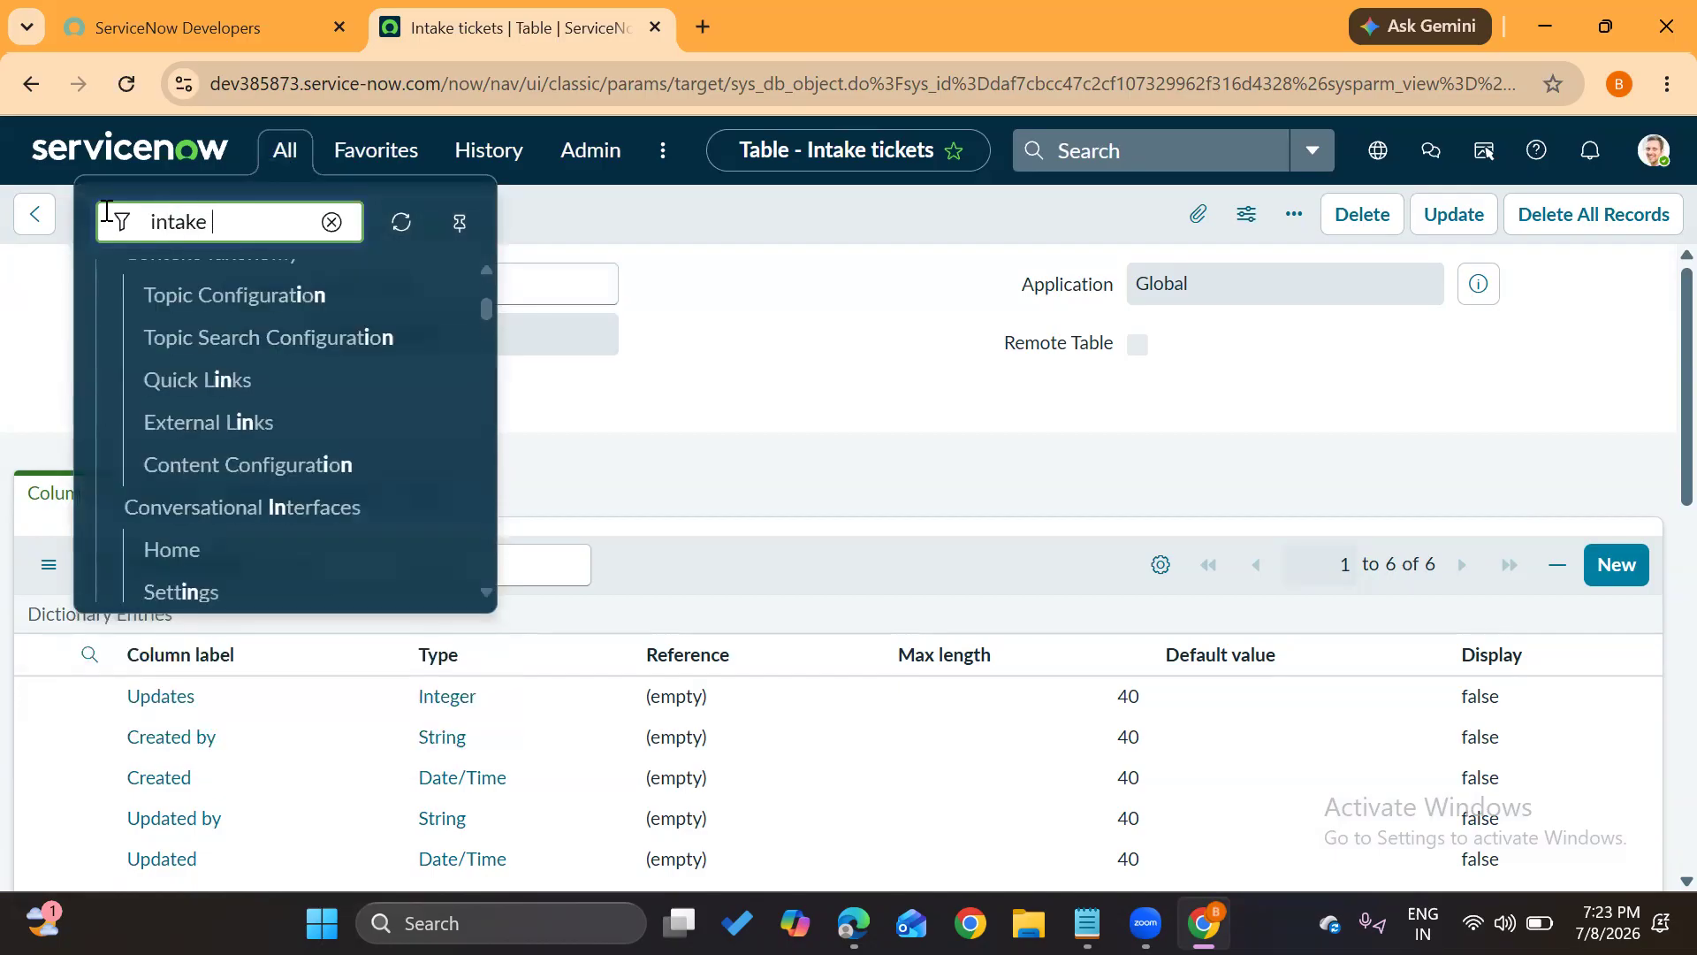
text(tick)
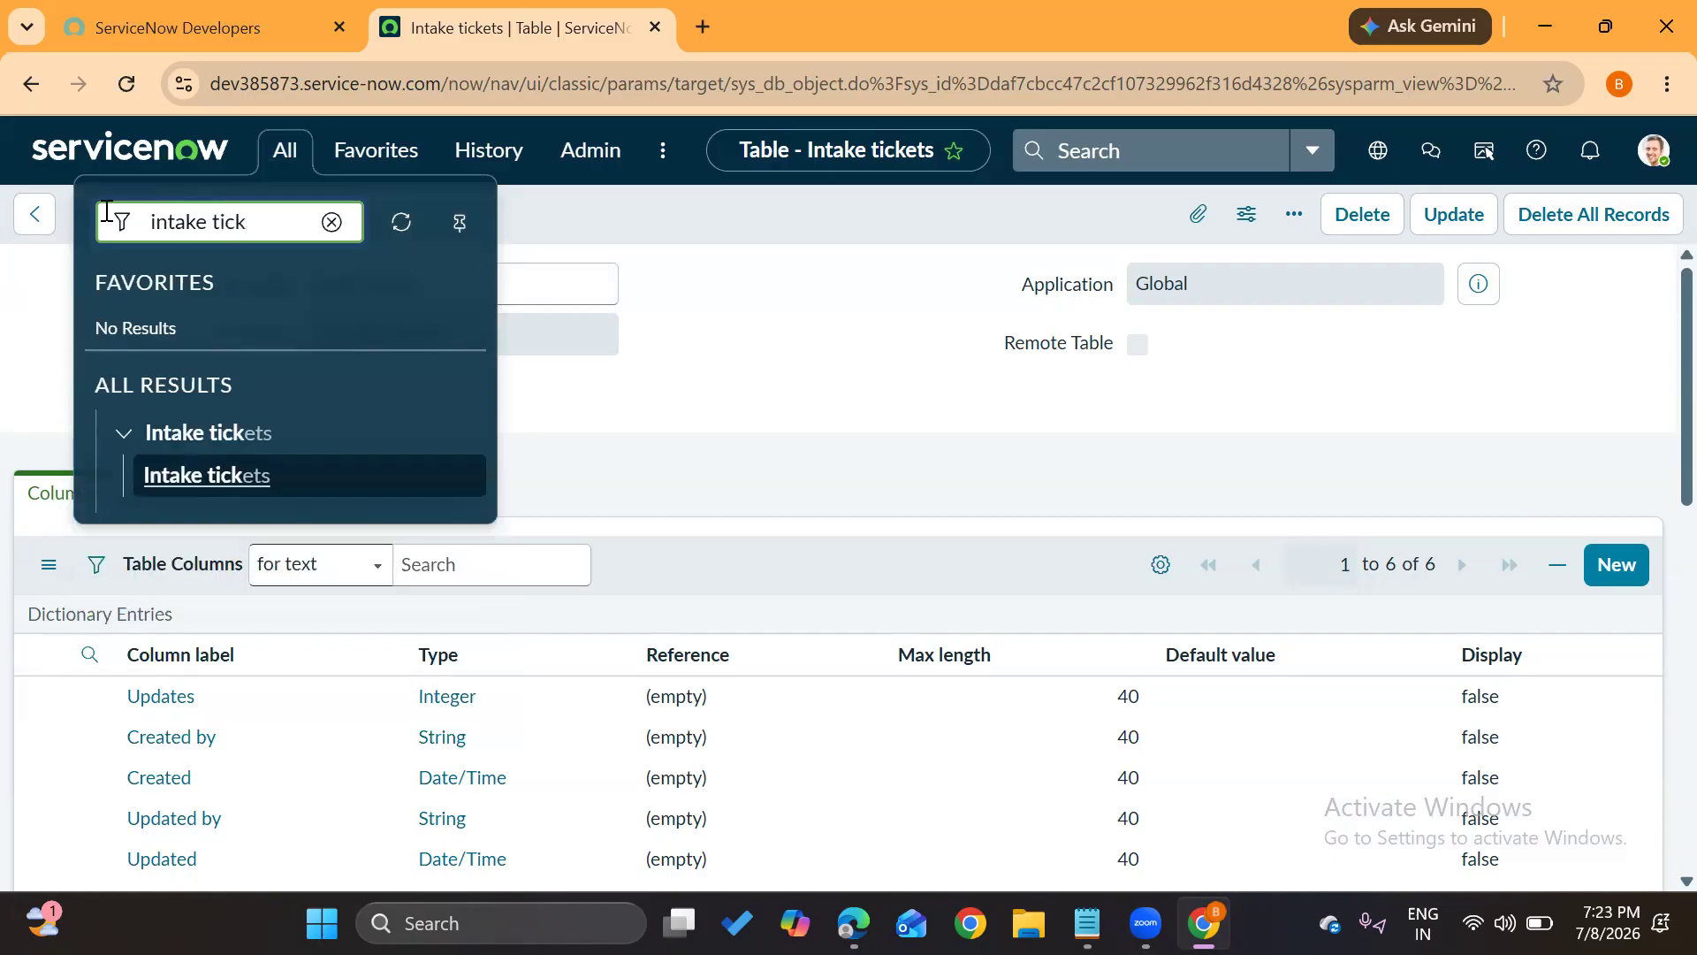
drag(147, 222, 253, 226)
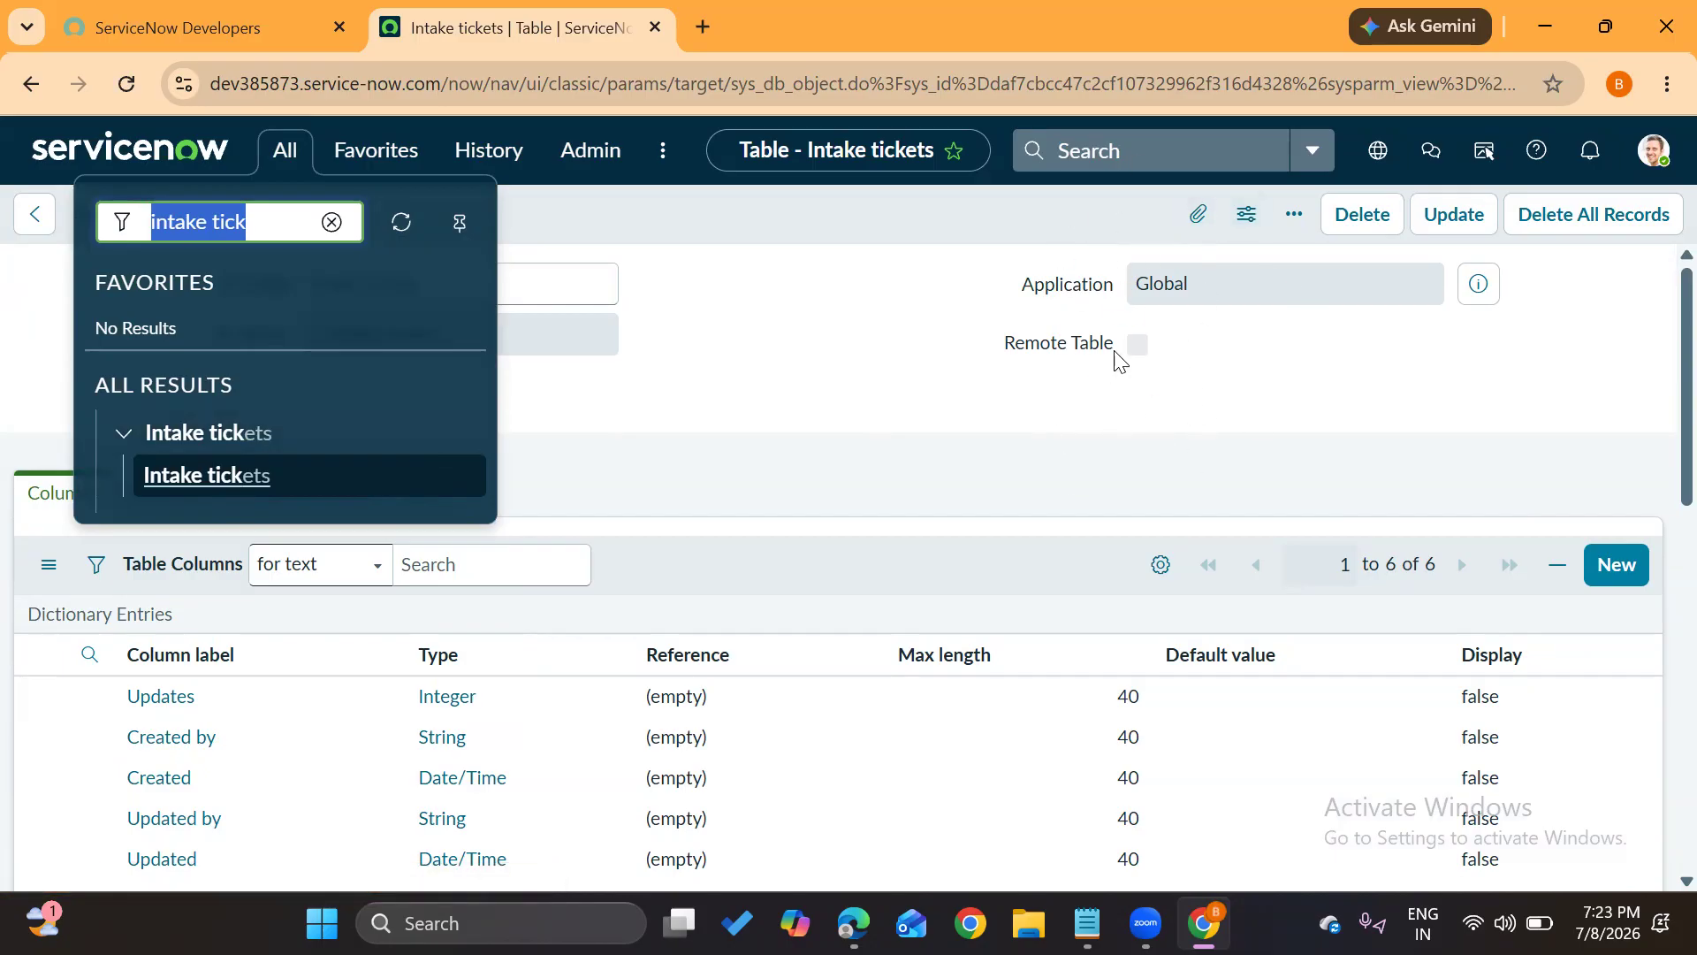
click(180, 482)
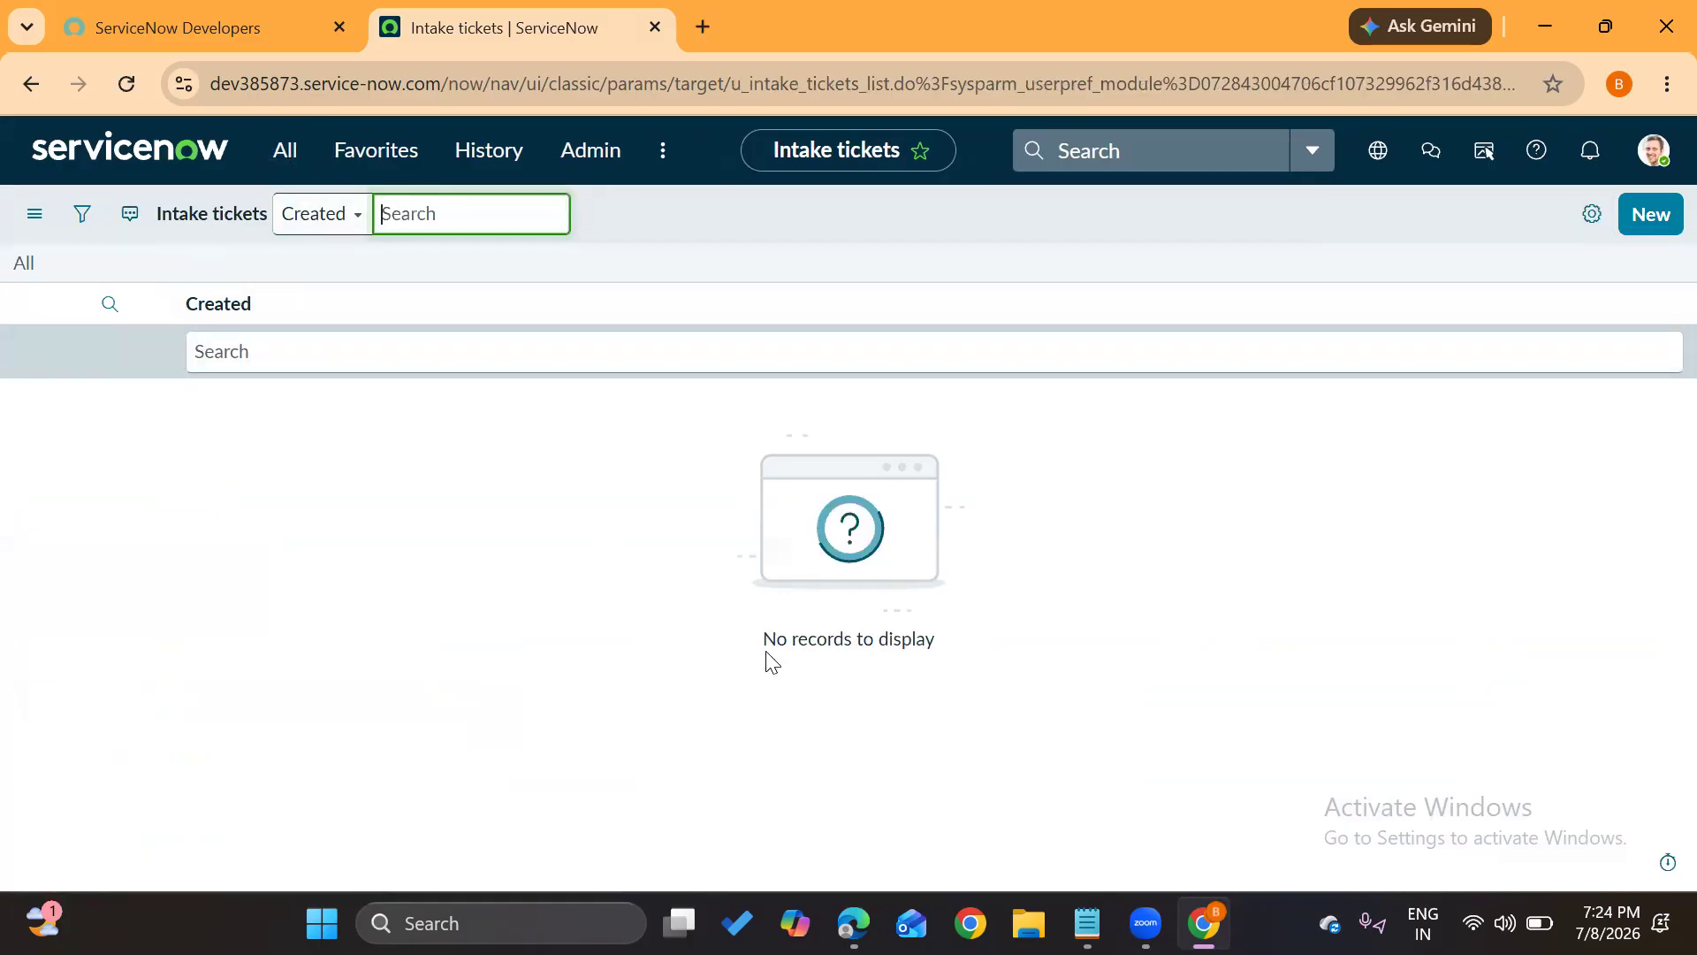
Highlight the message in the Intake tickets list, view the table's new record form, and return to the list
drag(765, 644, 968, 663)
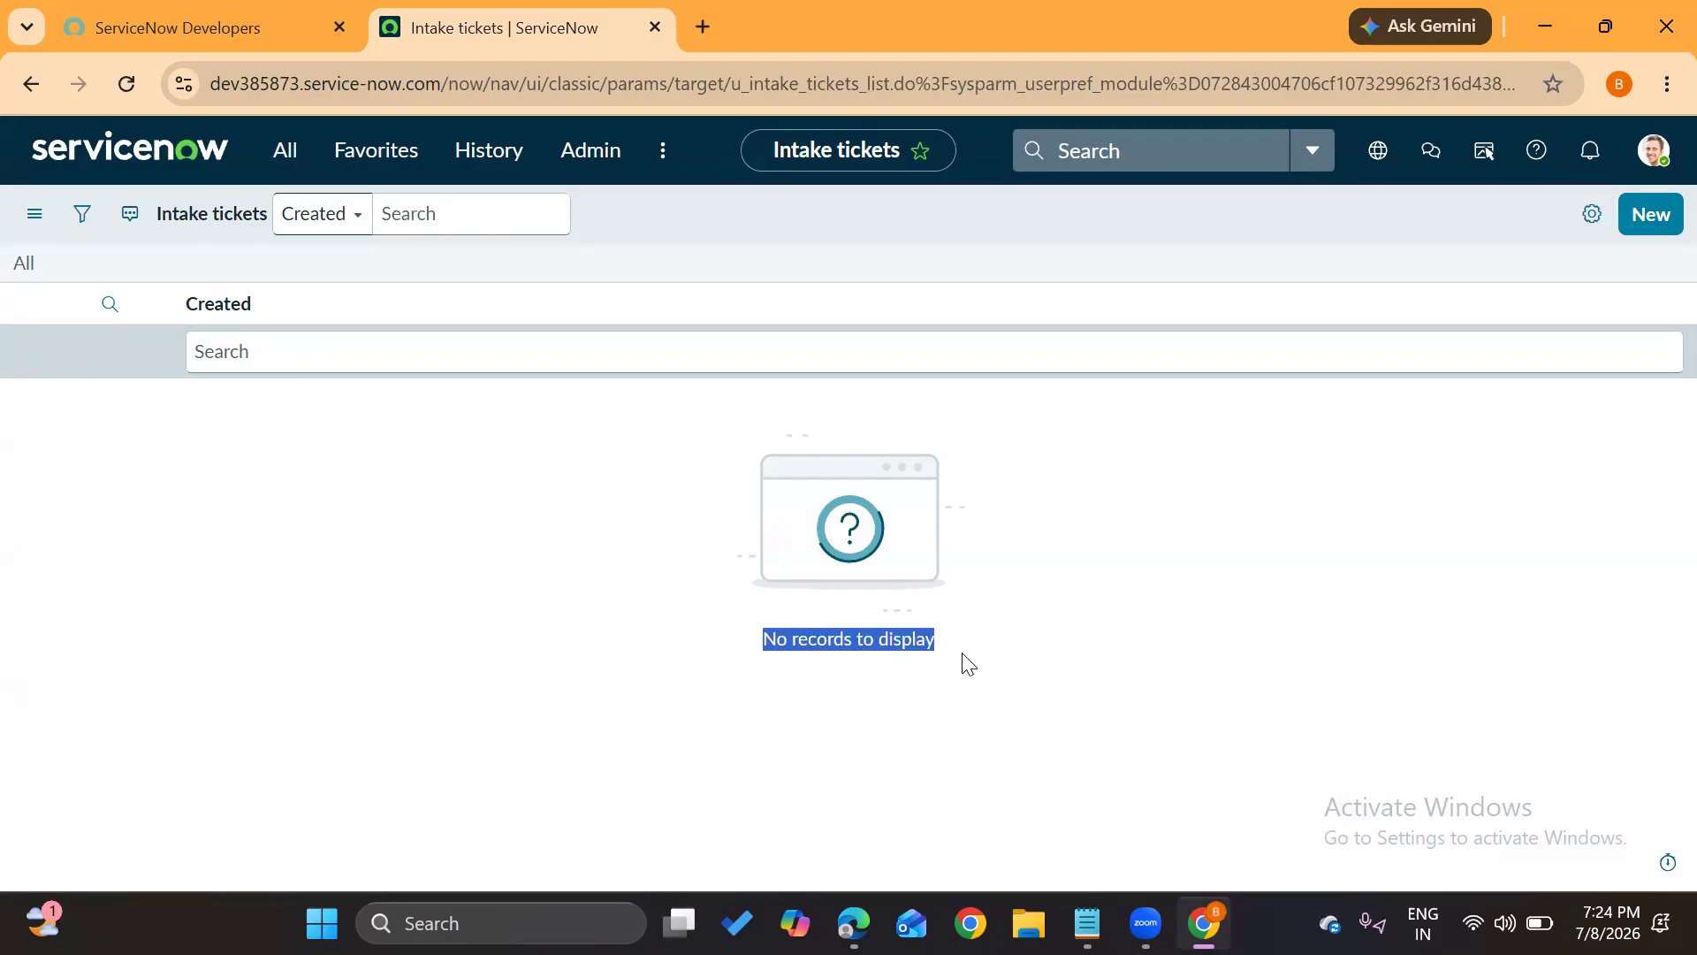
click(968, 663)
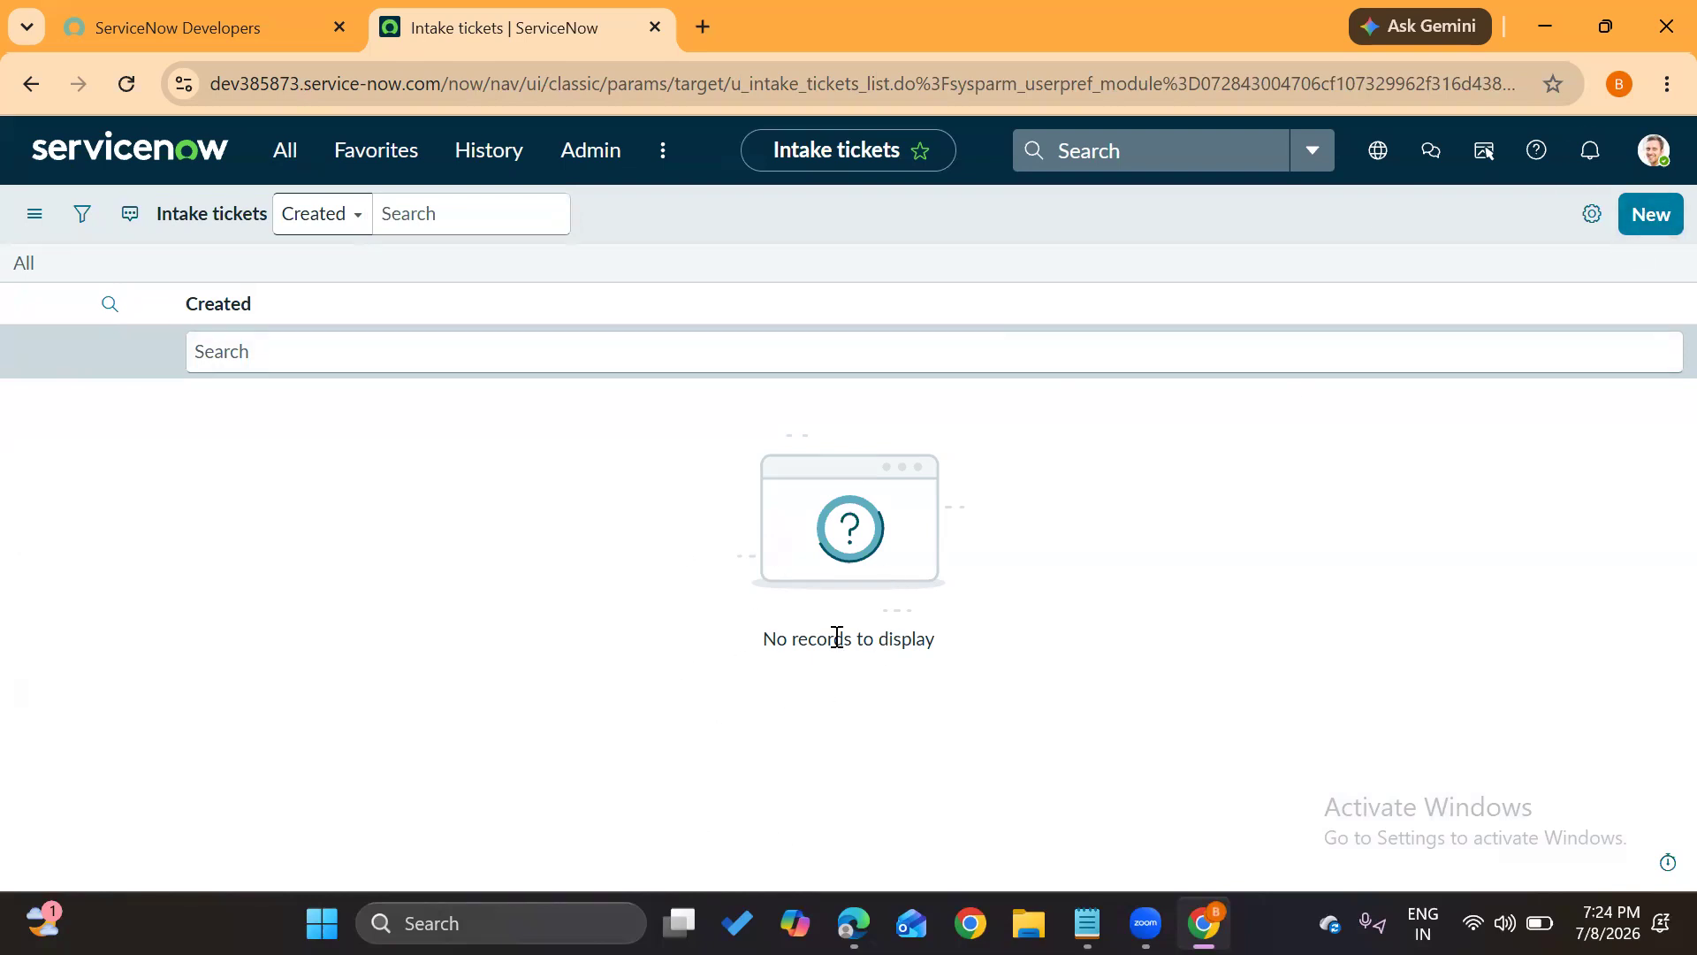
click(1653, 216)
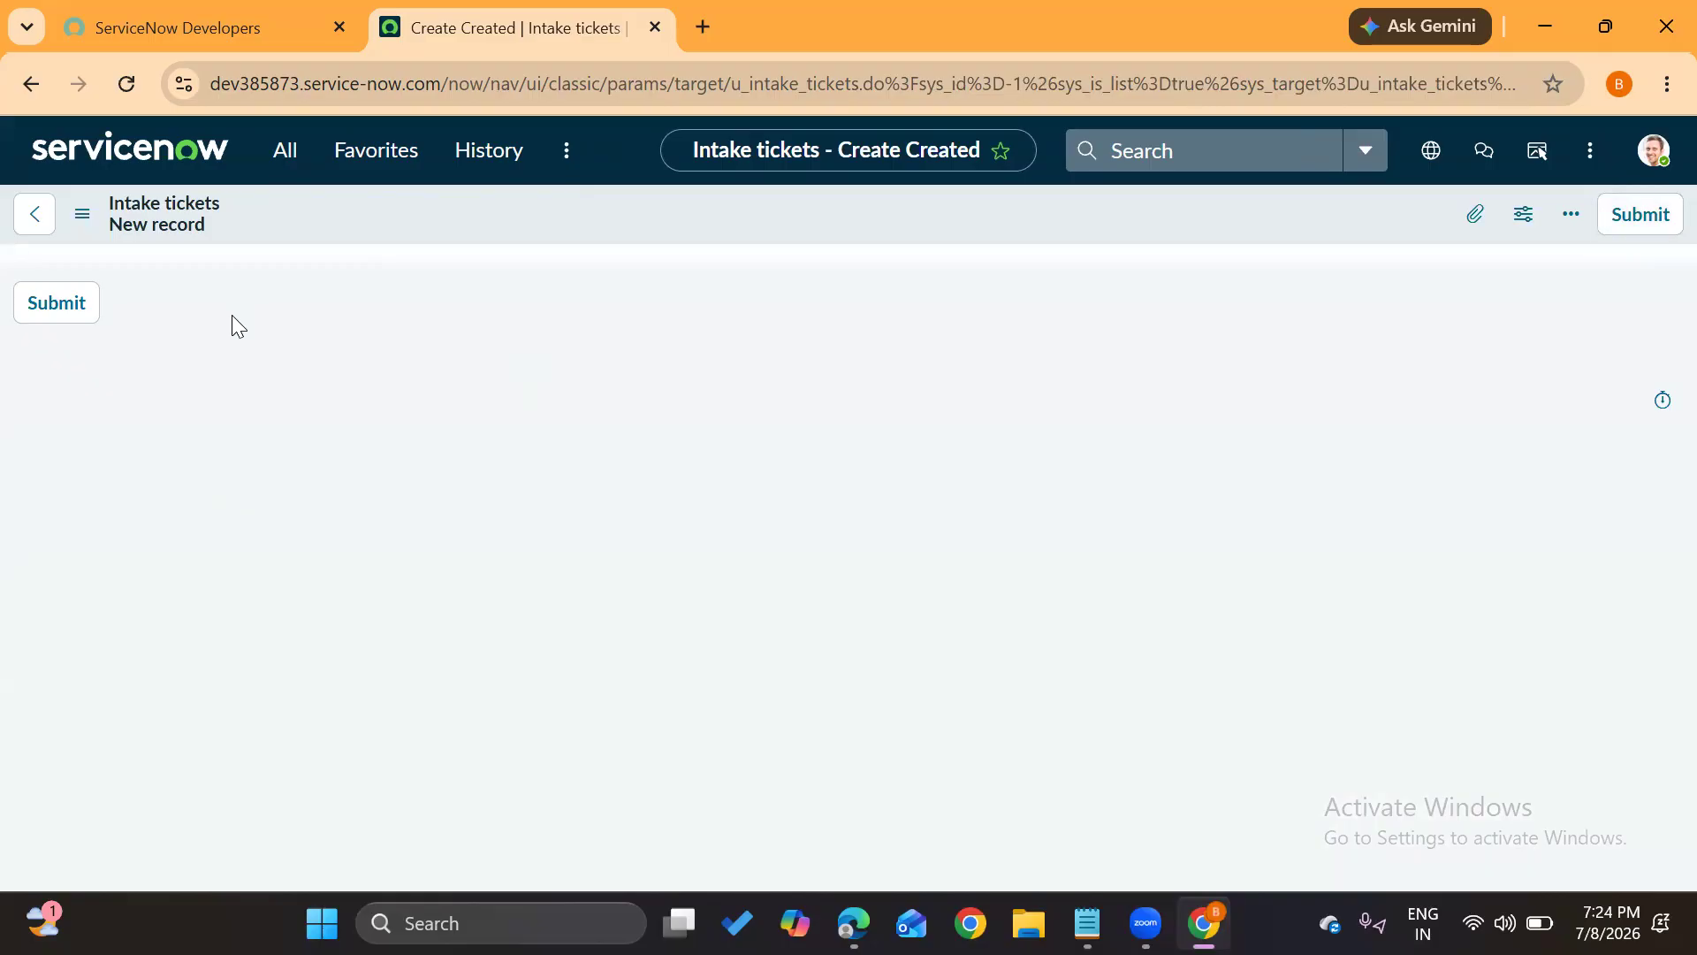
click(36, 216)
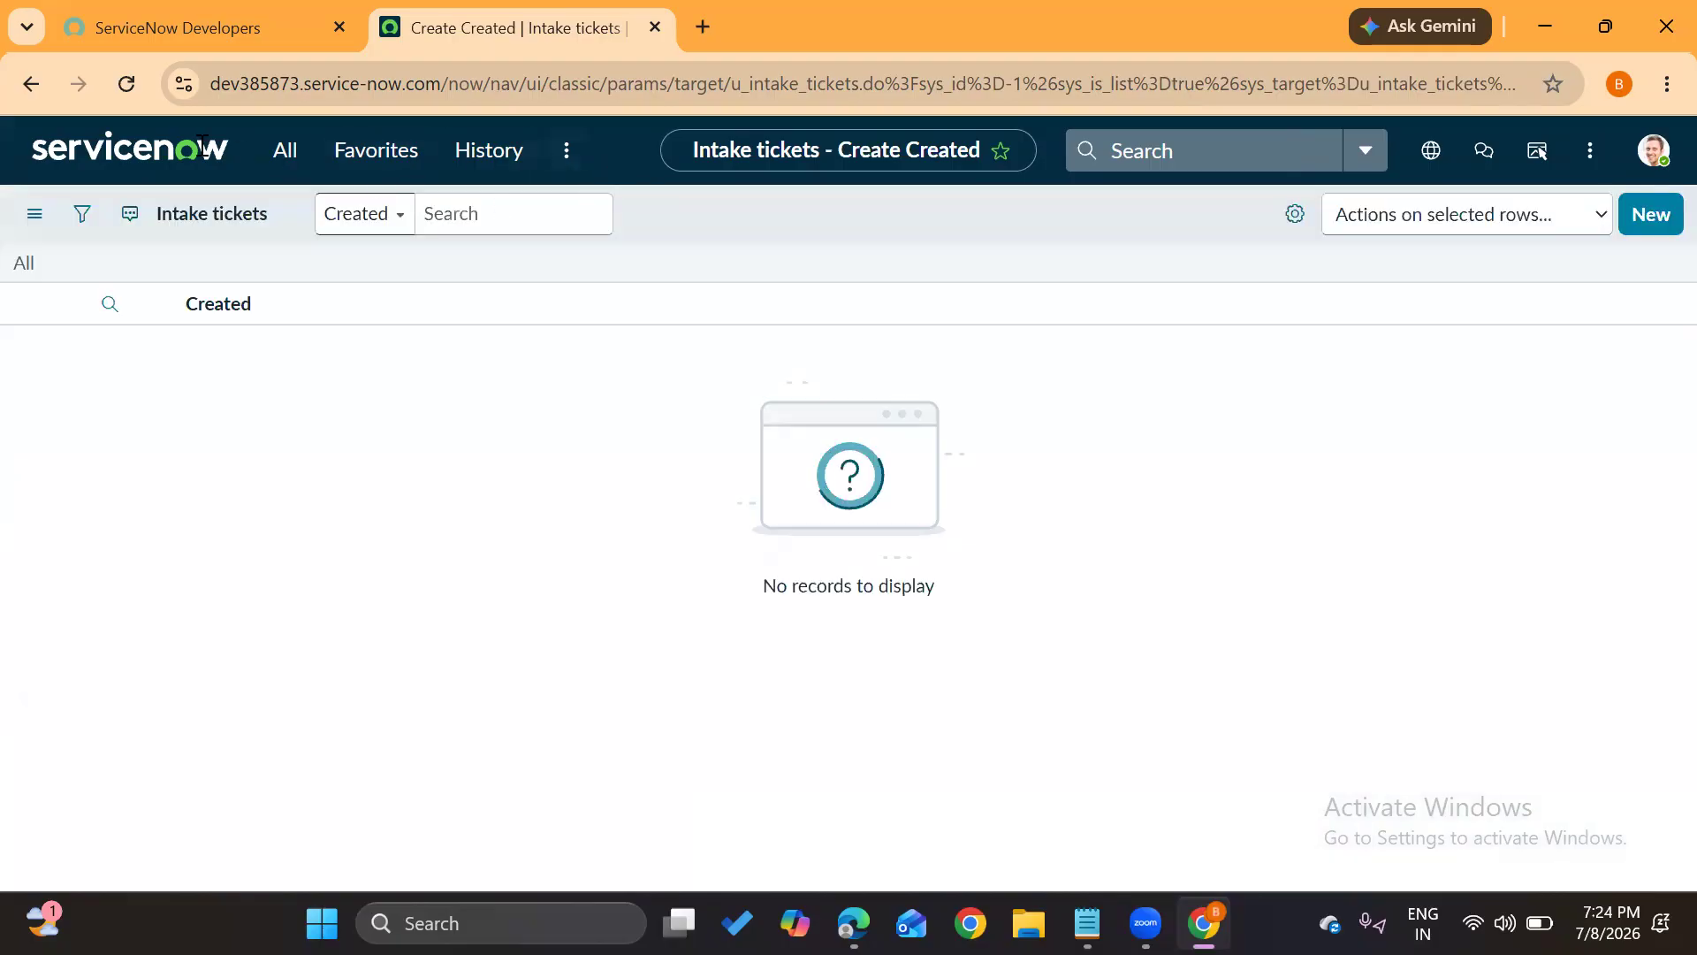
Return to the home page, filter the navigator for "tables", and open Tables under System Definition
click(164, 137)
click(281, 152)
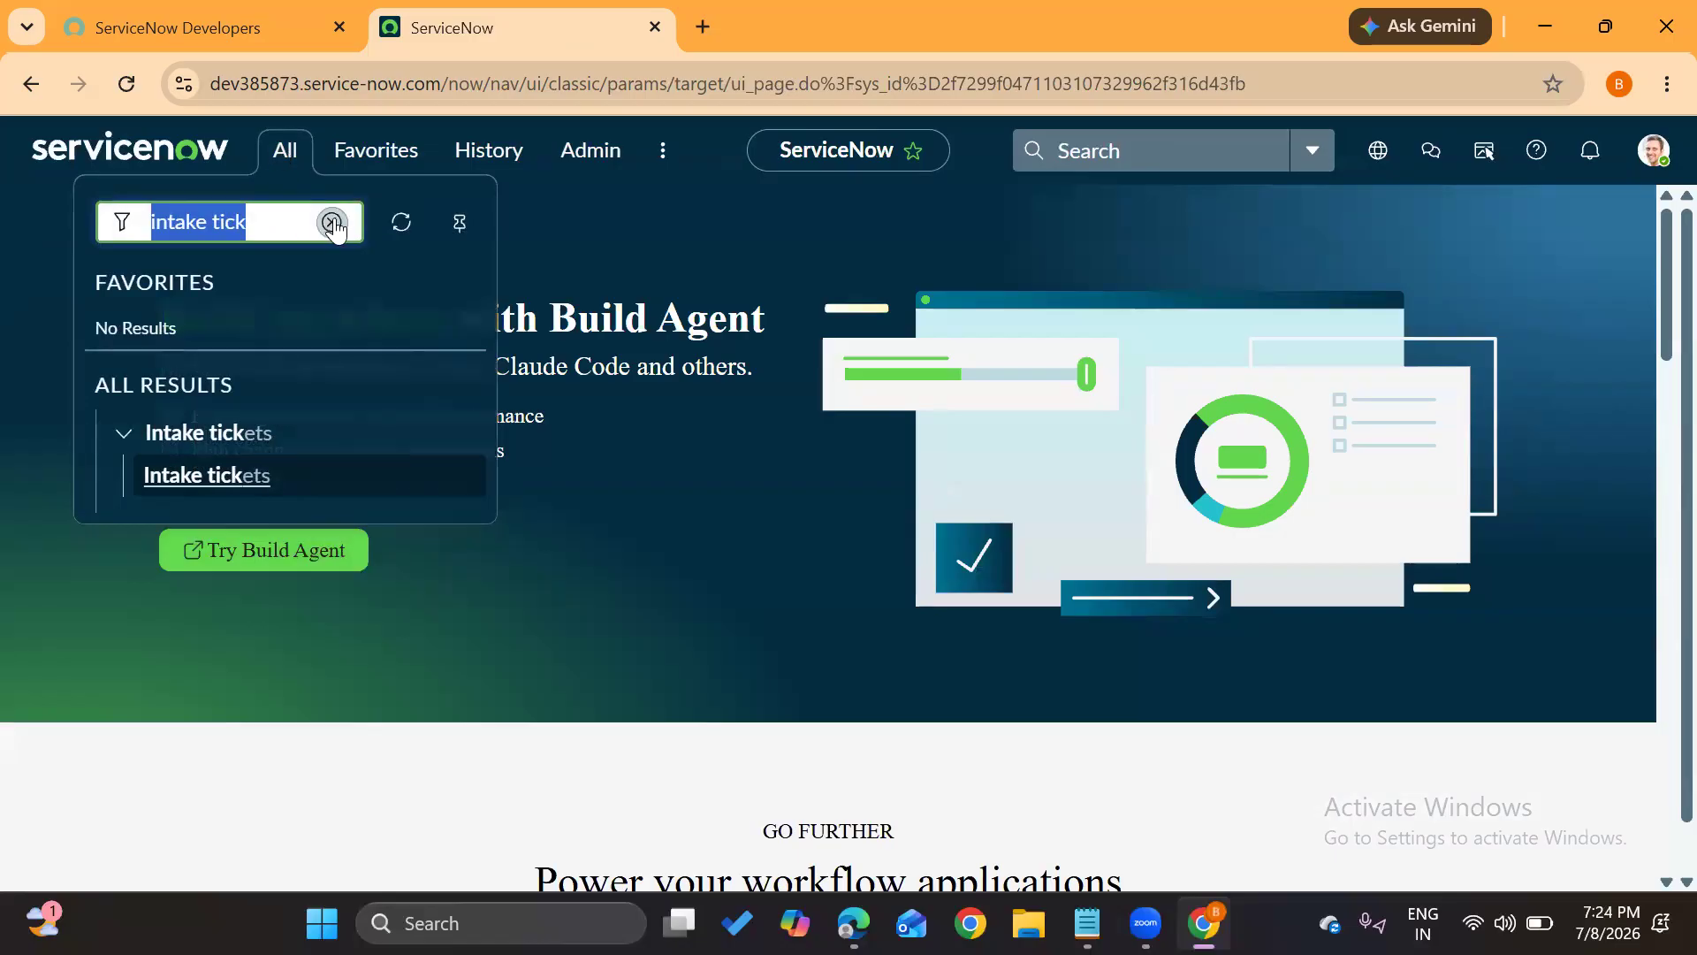
click(332, 221)
text(t)
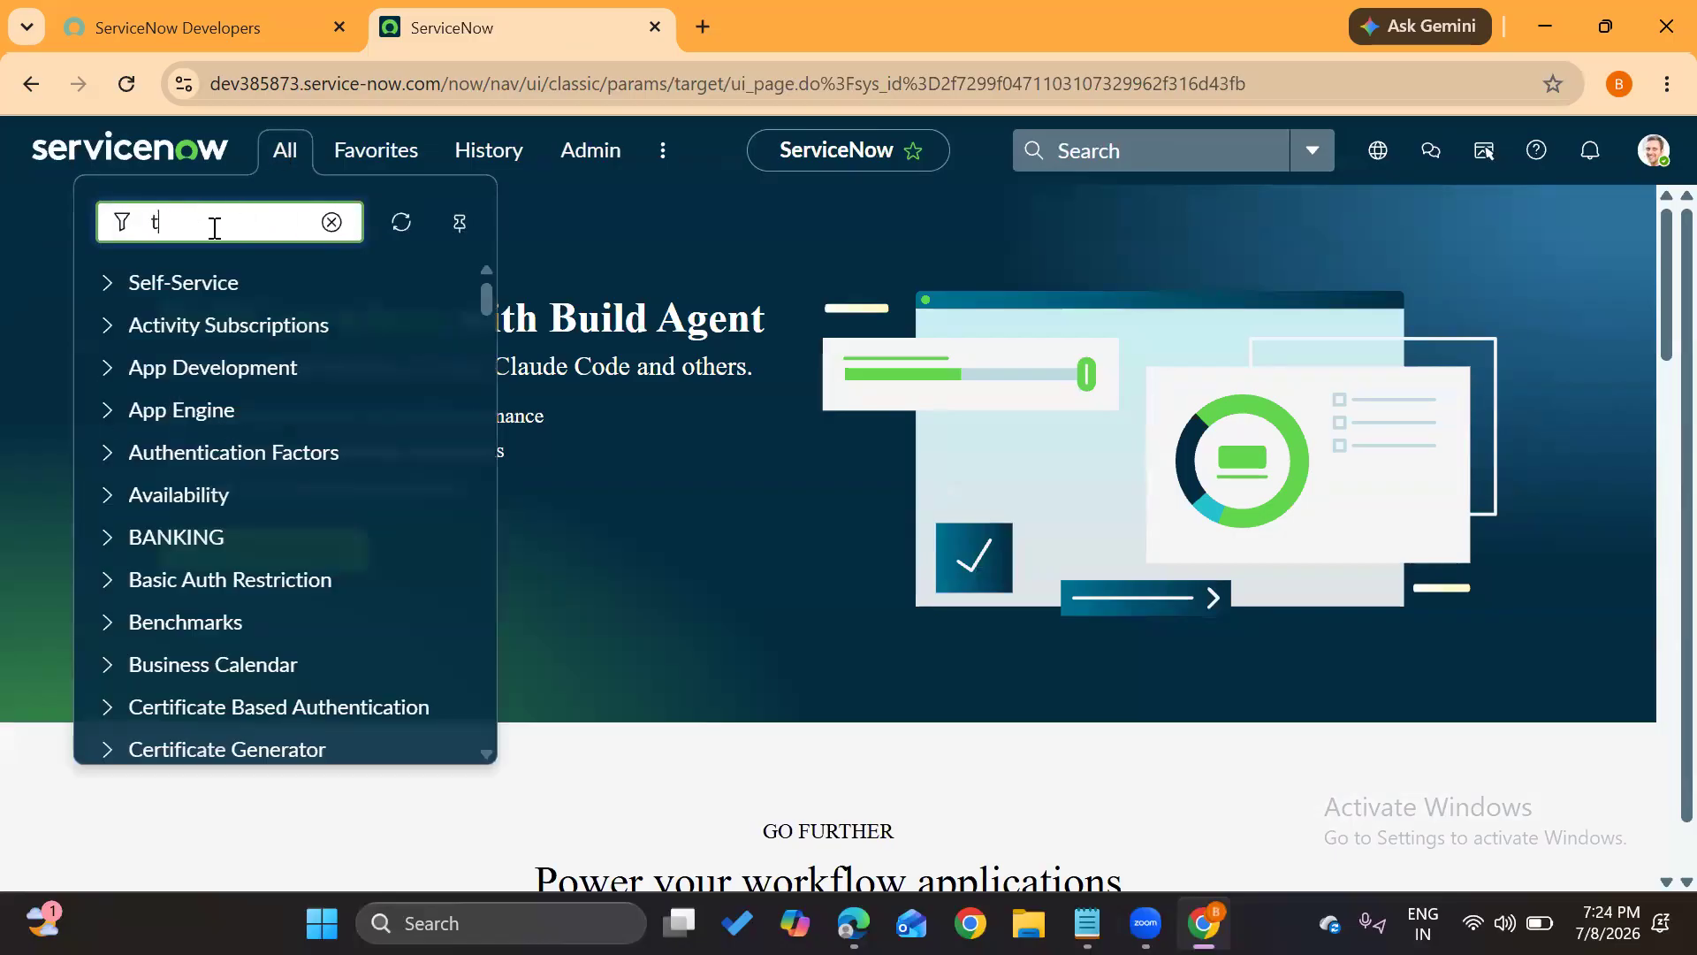
text(ables)
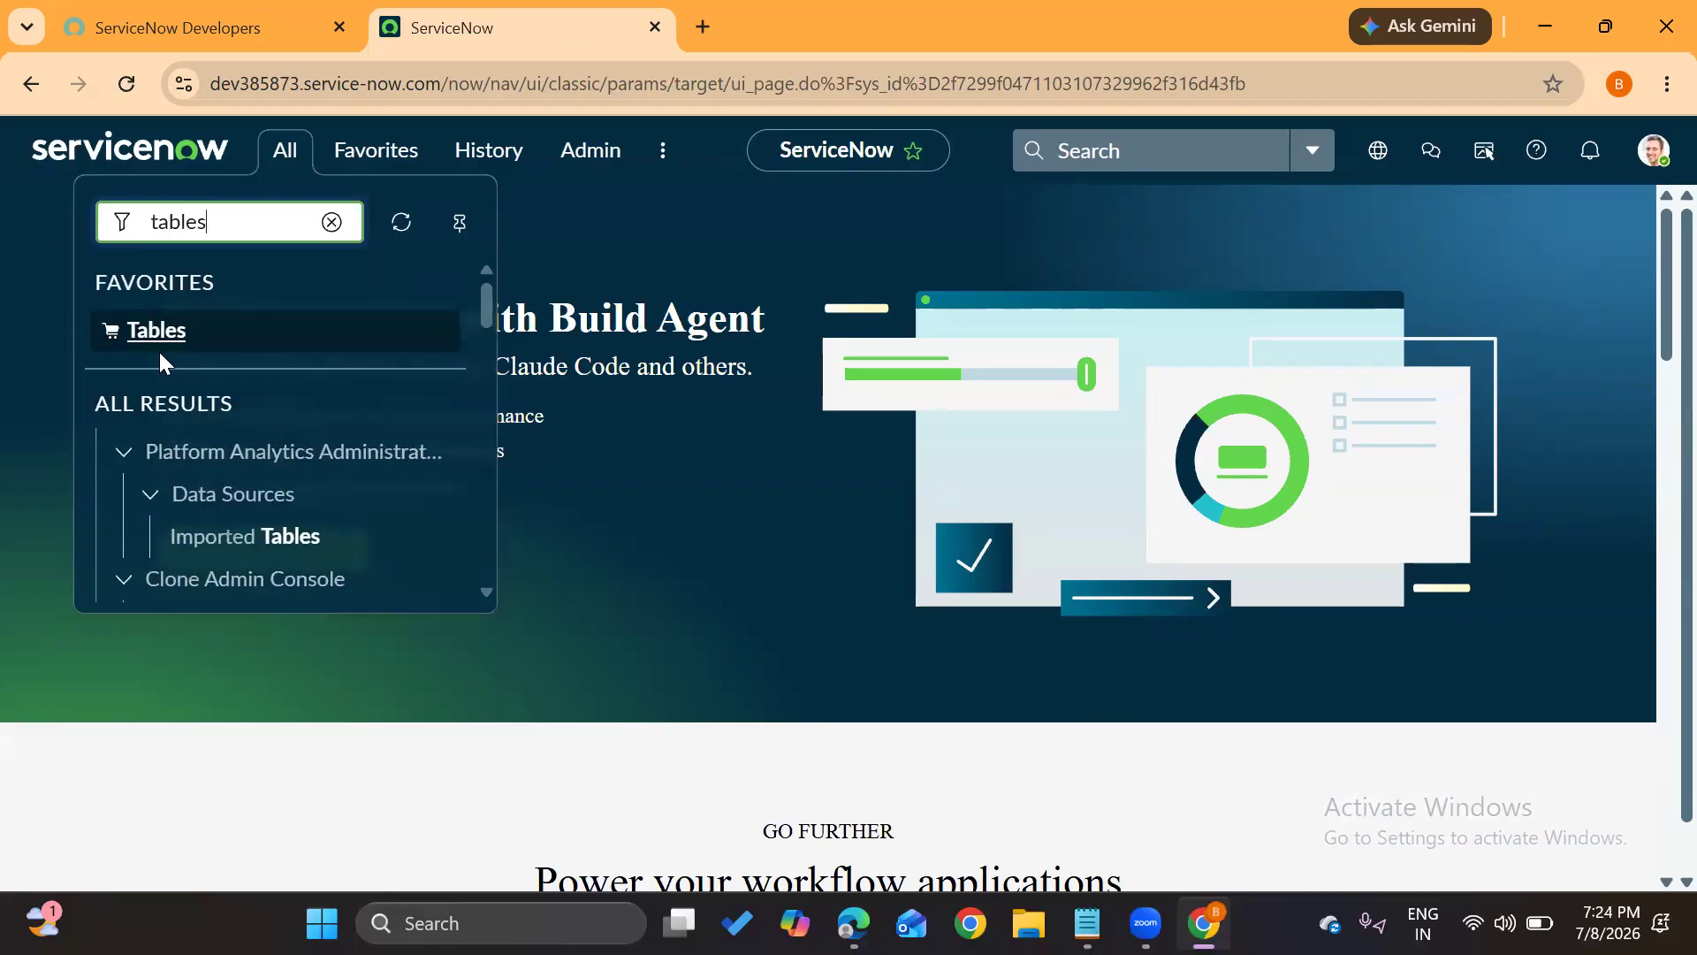
scroll(159, 351, down, 8)
click(166, 302)
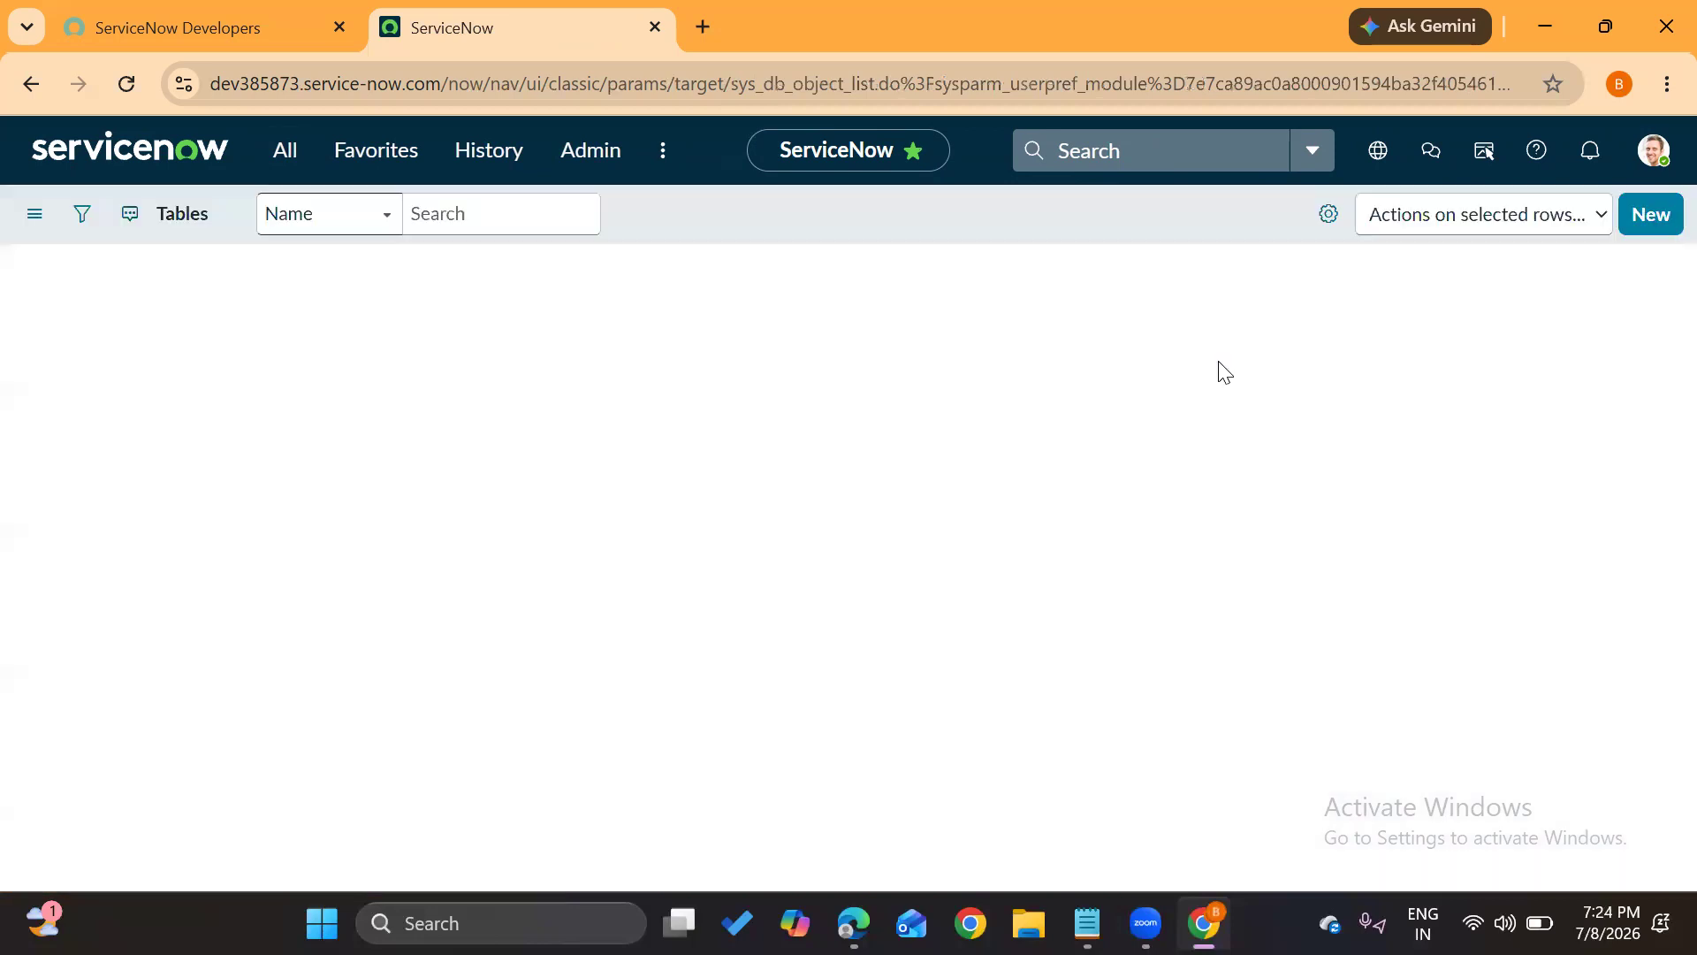
Create a new table labelled "SIR requests" with the default module settings and save it
click(1652, 216)
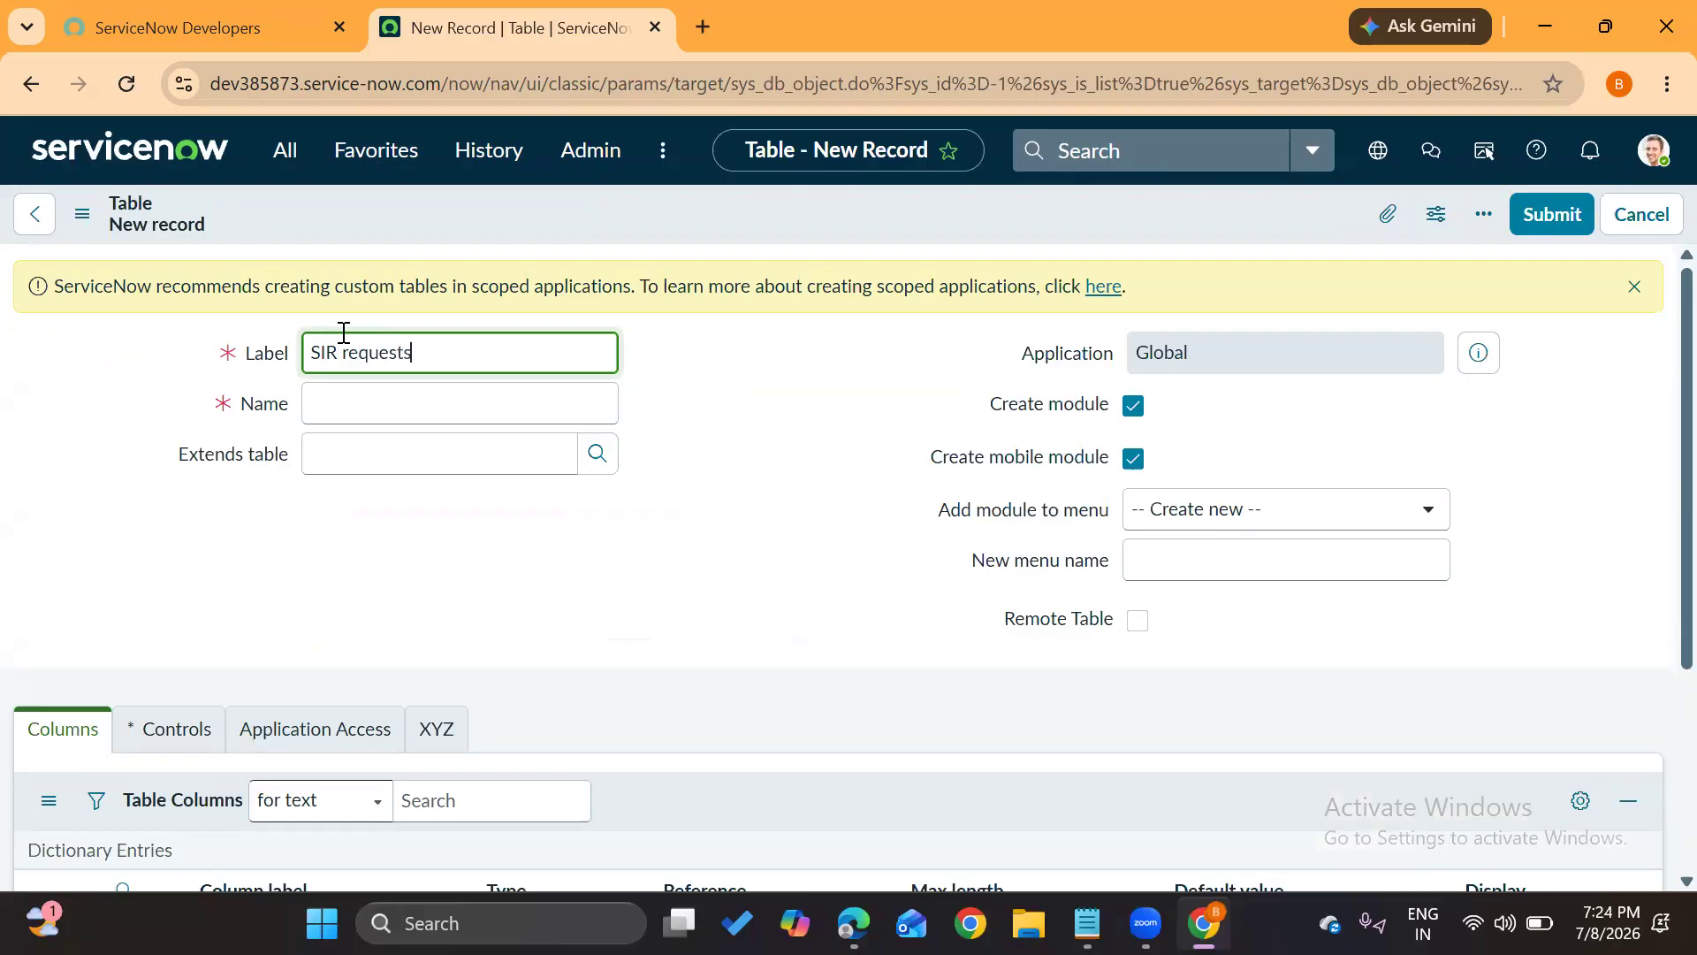
click(800, 465)
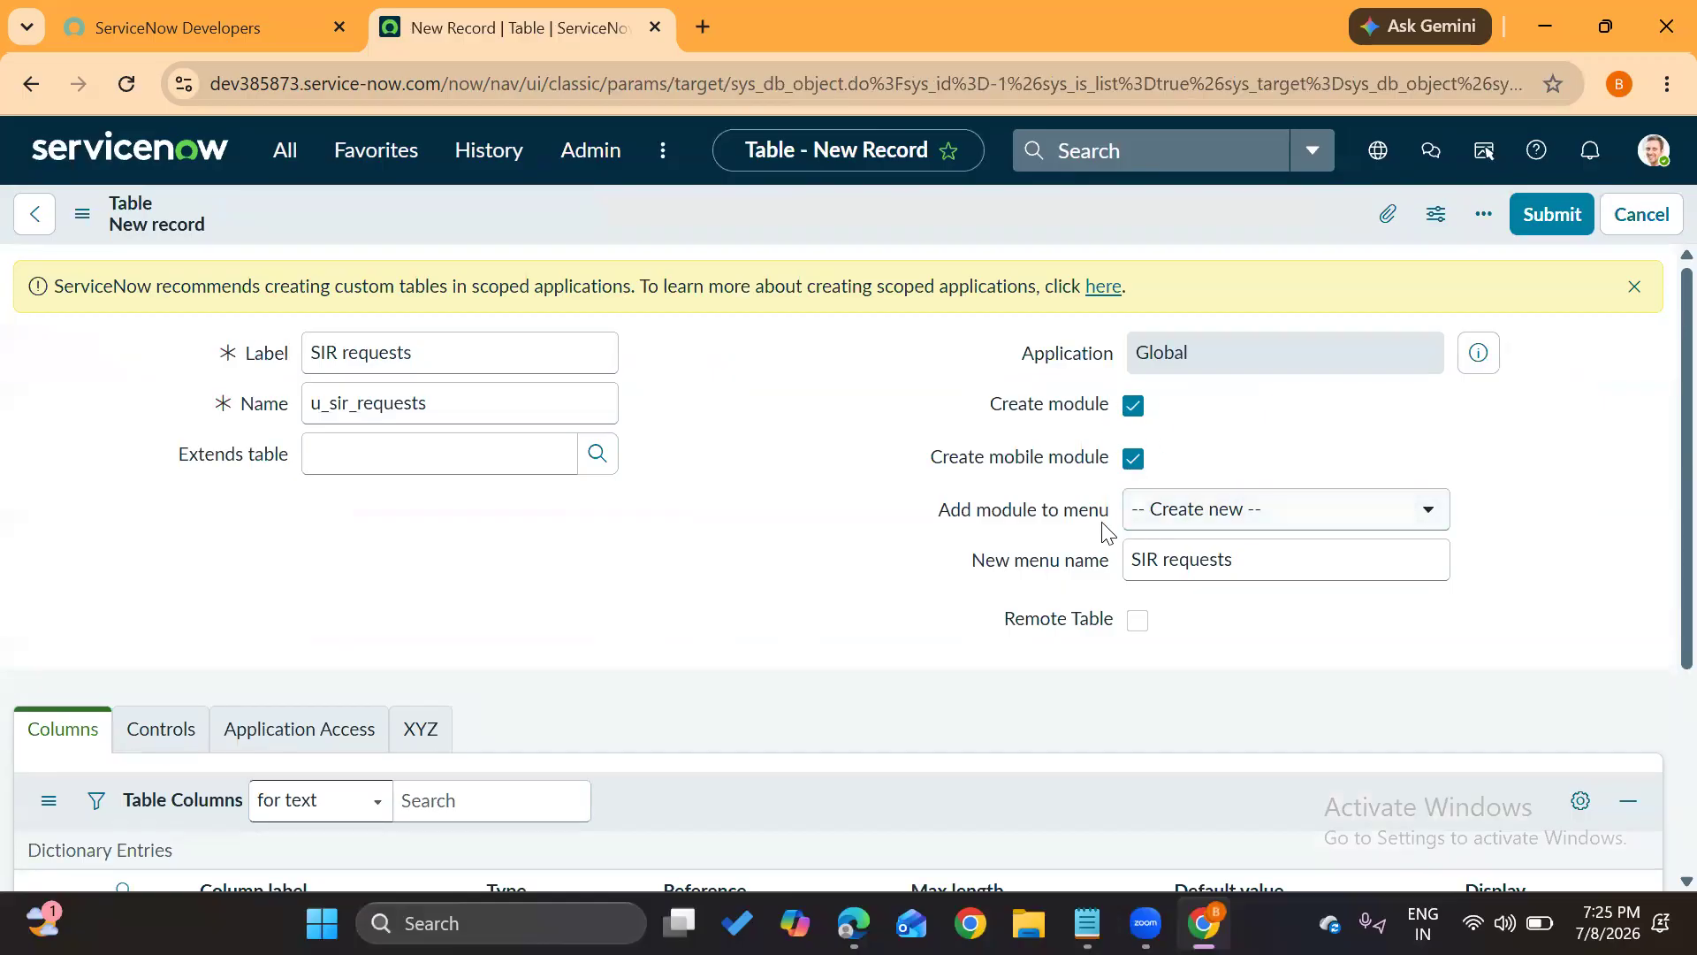
click(82, 214)
click(141, 239)
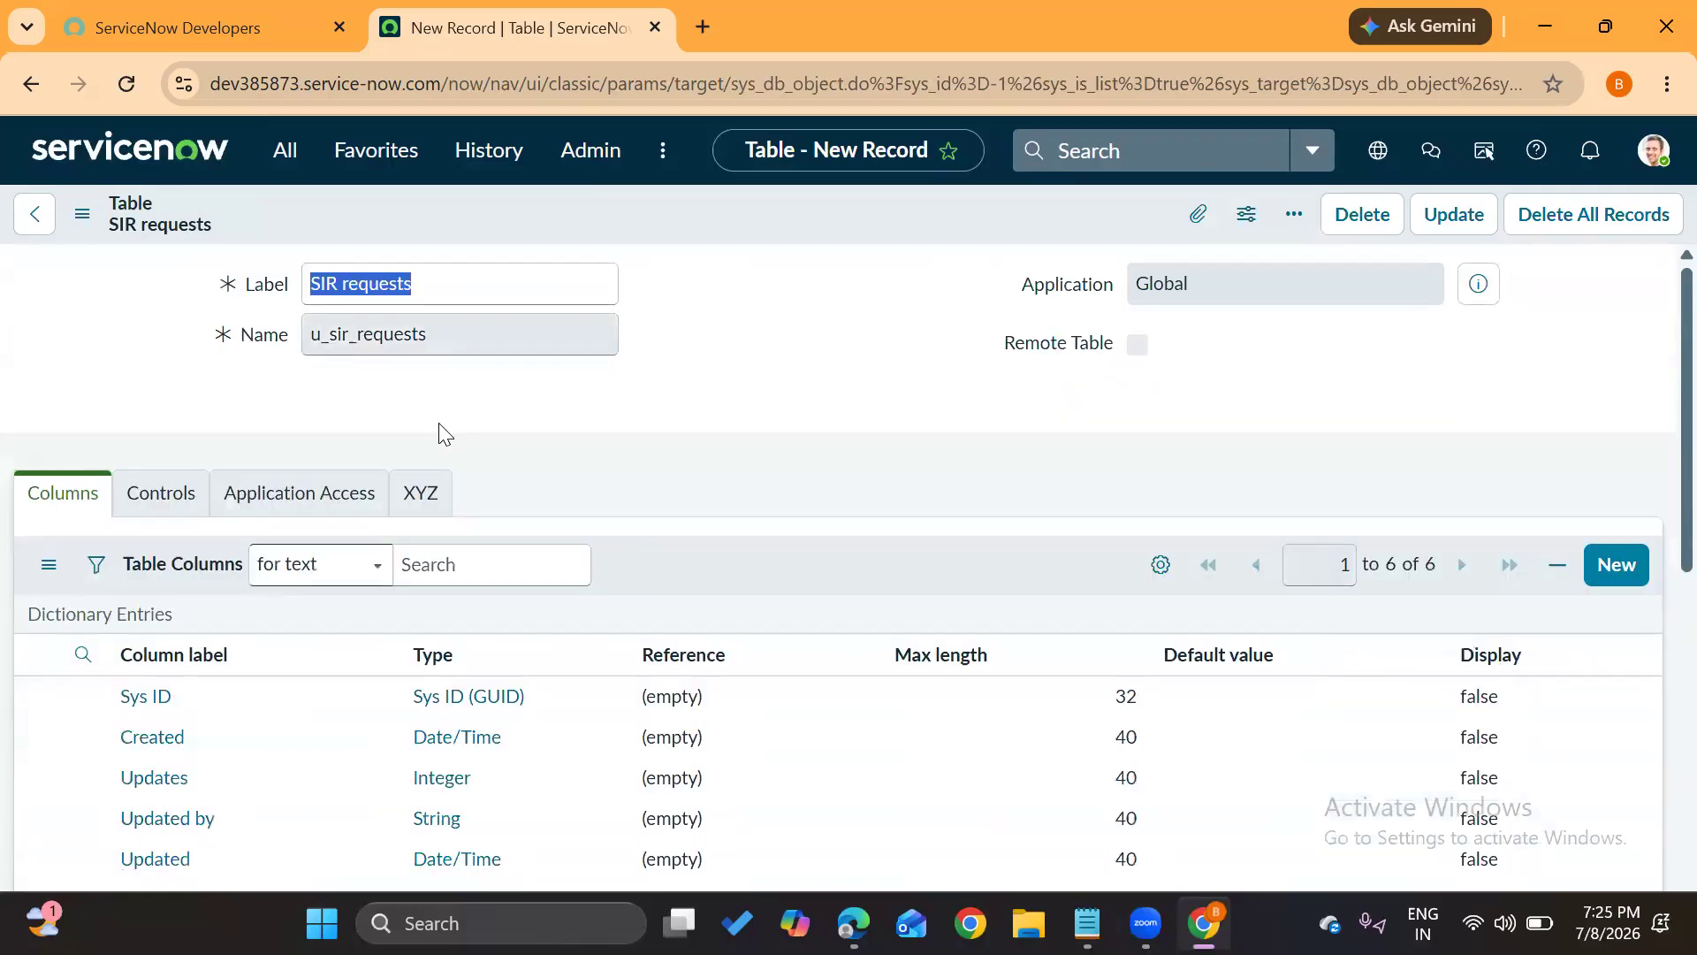
Filter the navigator for "sir re", open the SIR requests module, and view its new record form
click(281, 156)
drag(276, 227, 98, 239)
text(sir re)
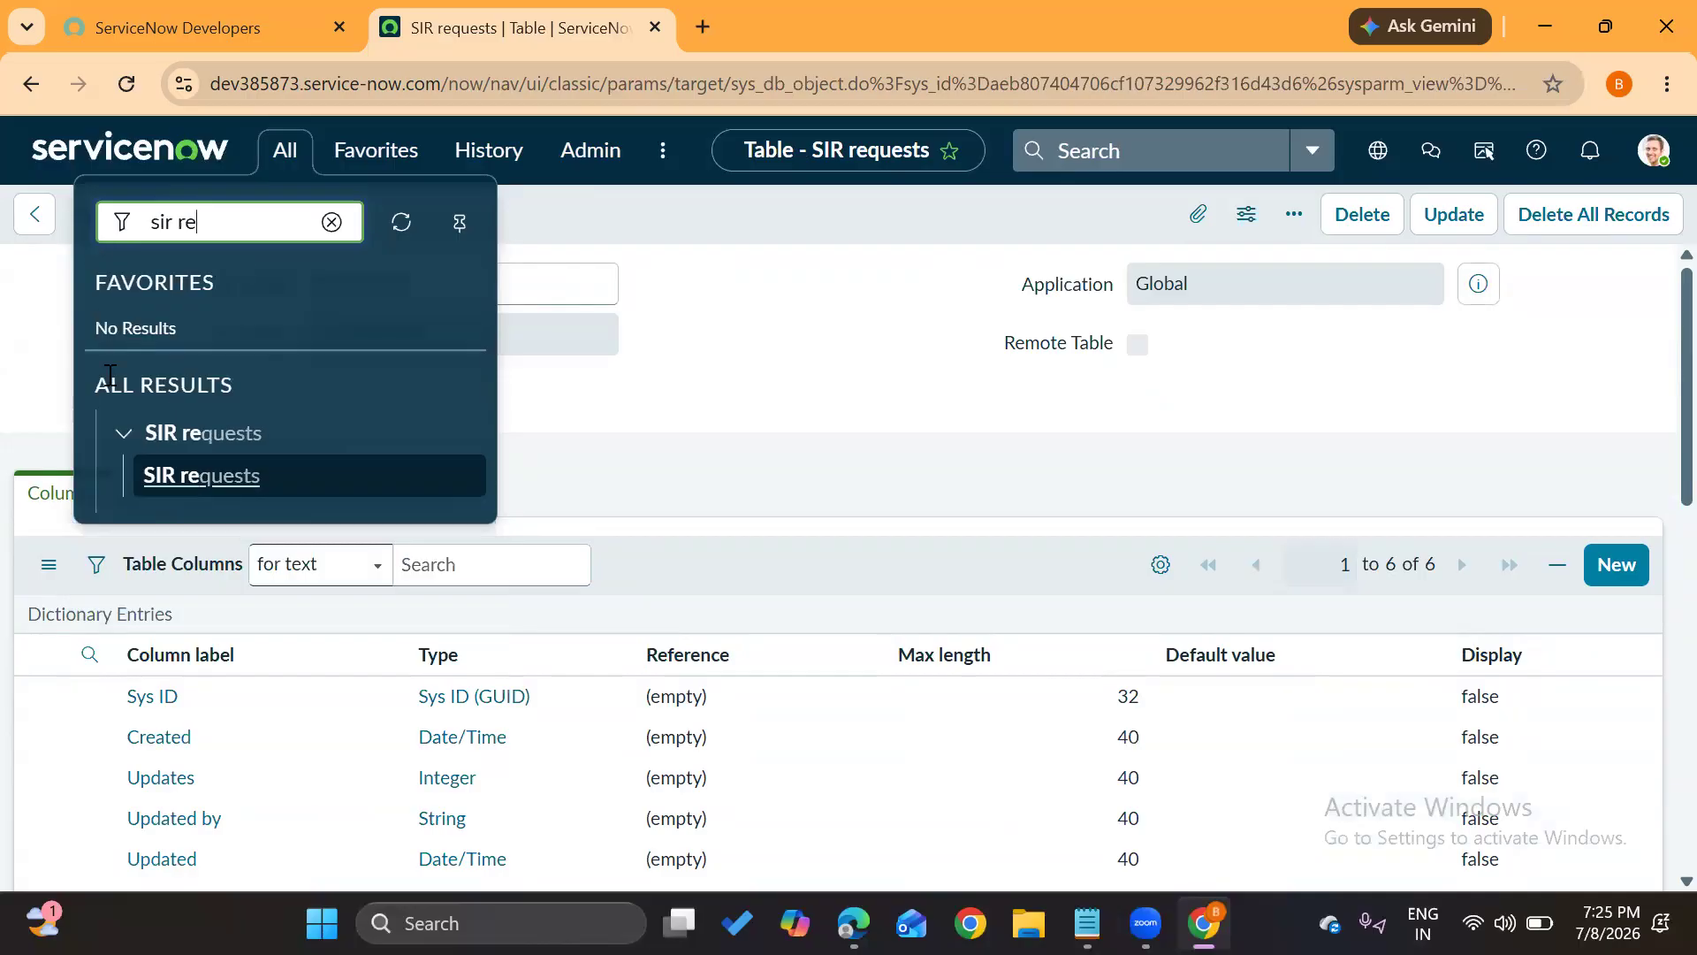
click(223, 486)
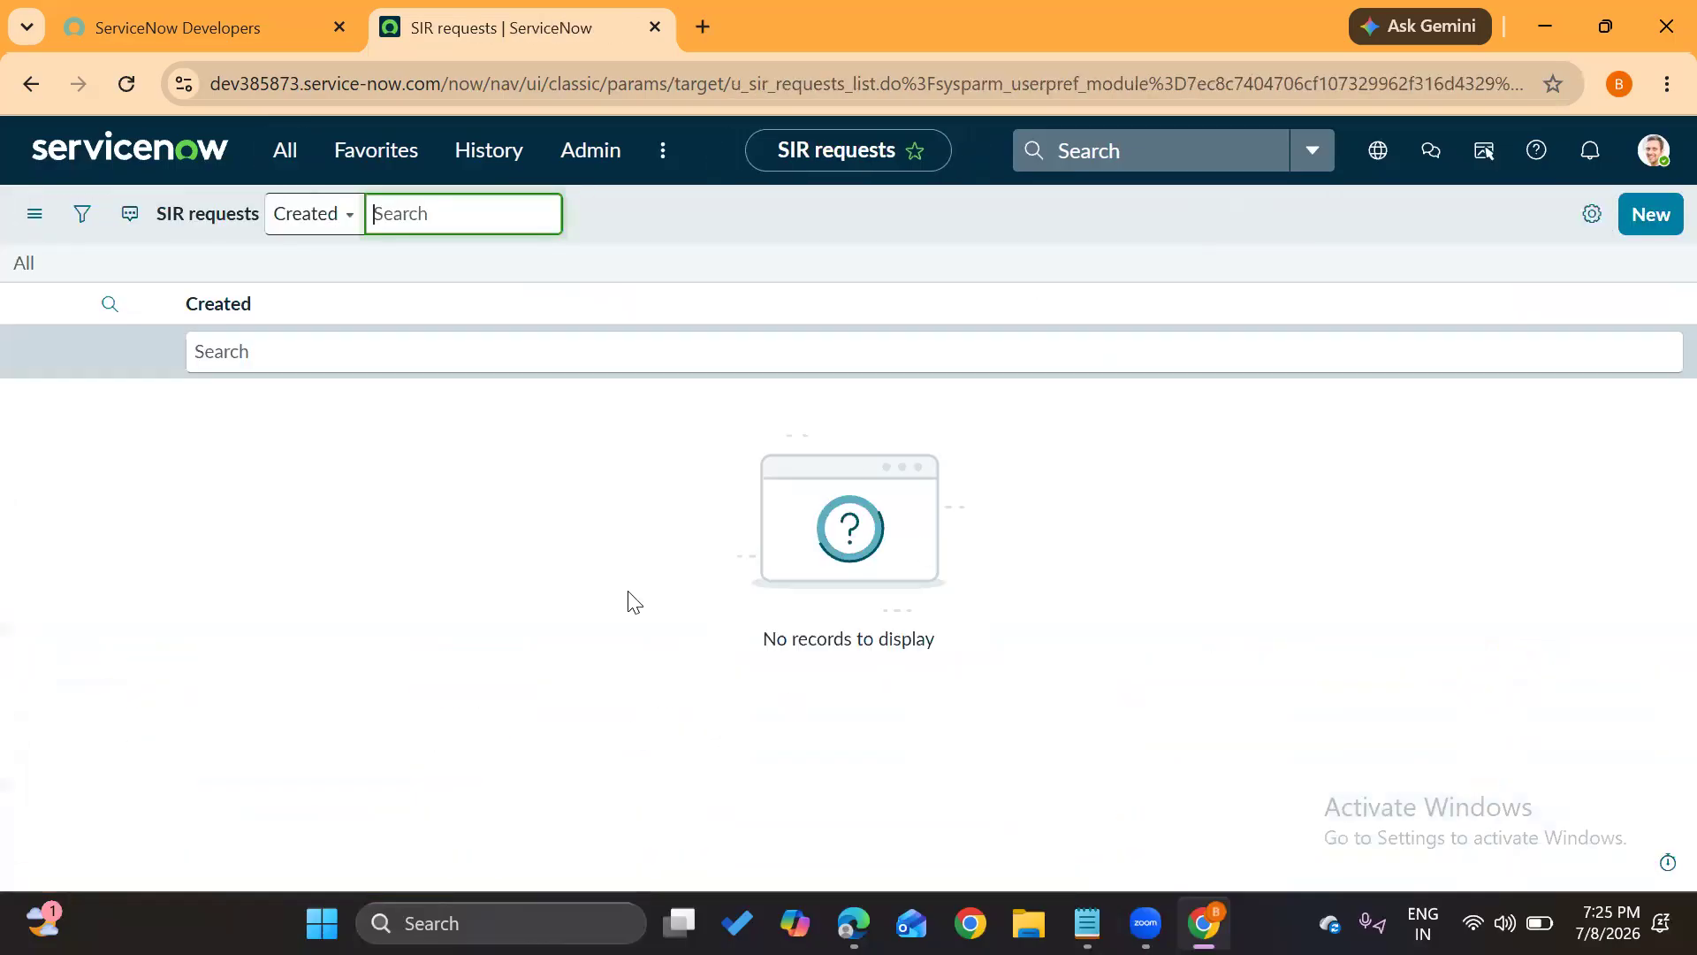
click(1661, 221)
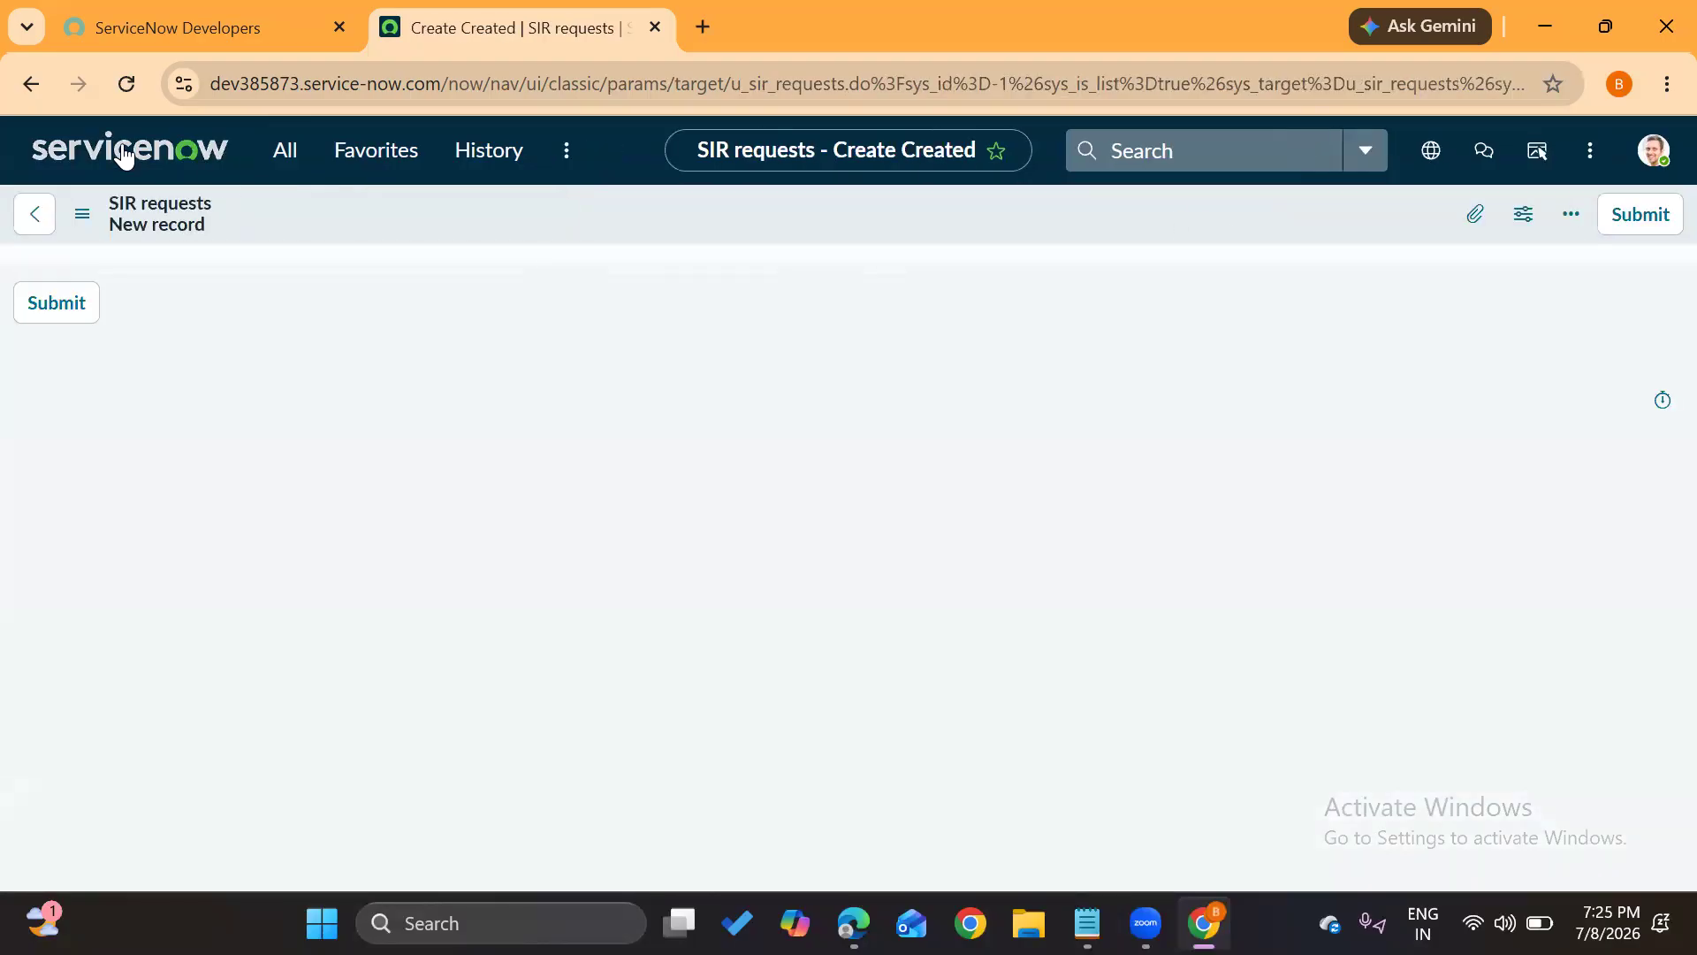
Return to the home page, filter the navigator for "intake", and open the Intake tickets module
click(124, 155)
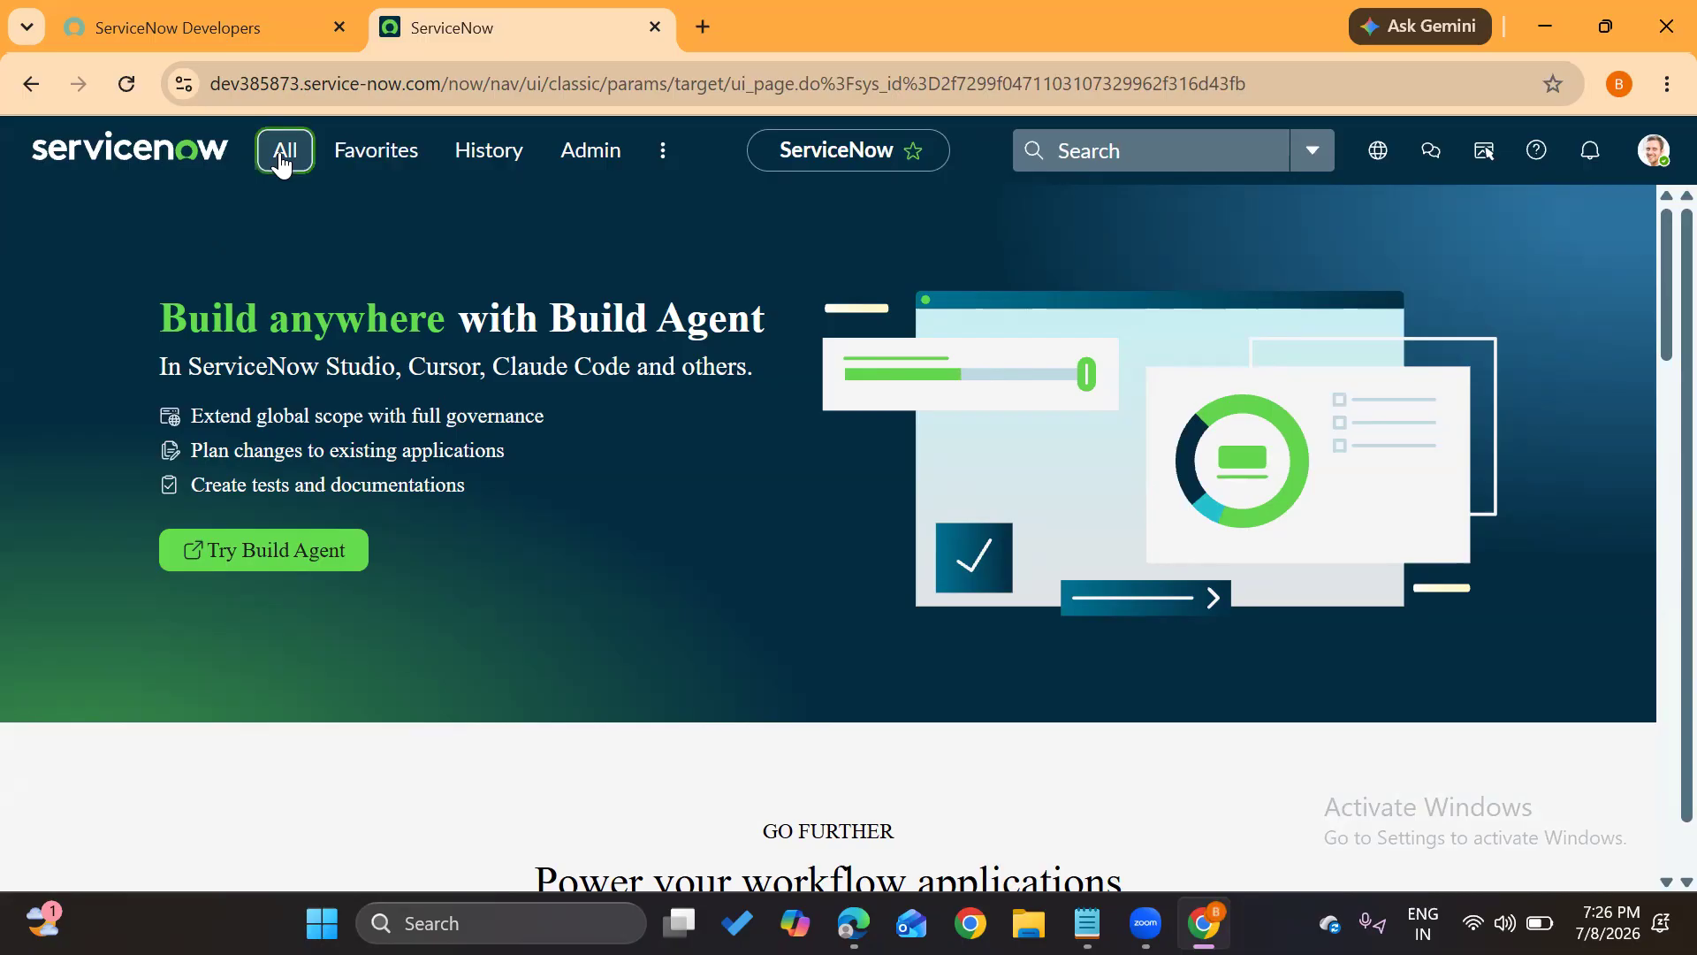
click(283, 159)
drag(199, 233, 144, 231)
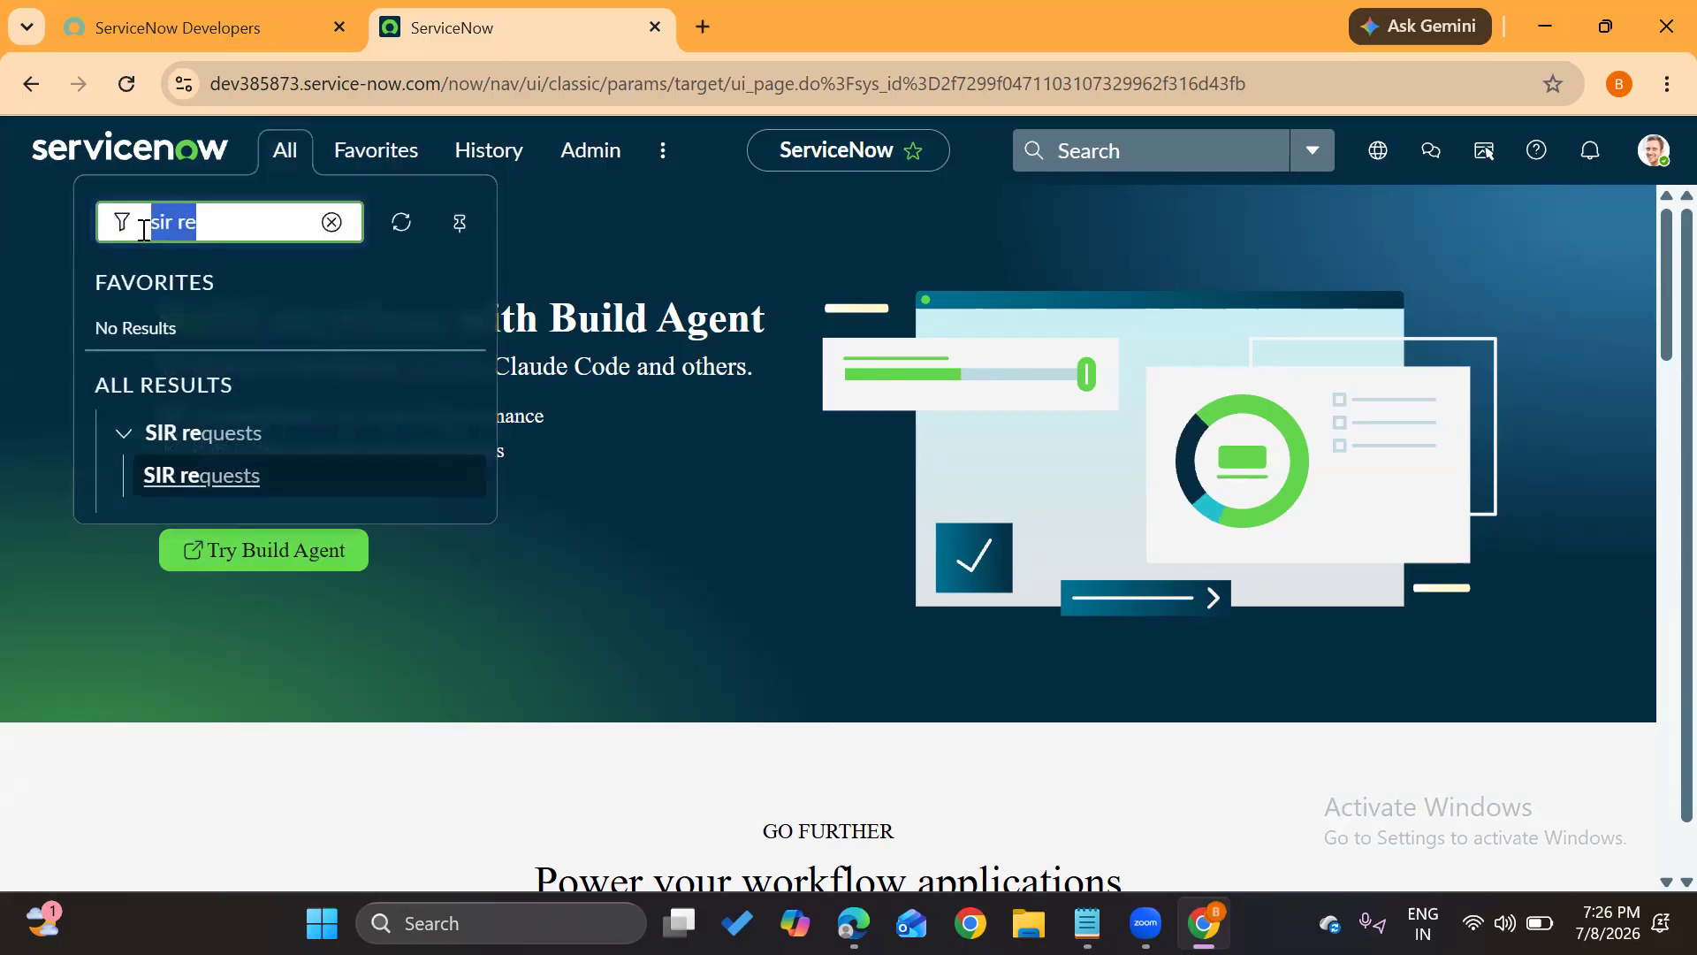
key(BackSpace)
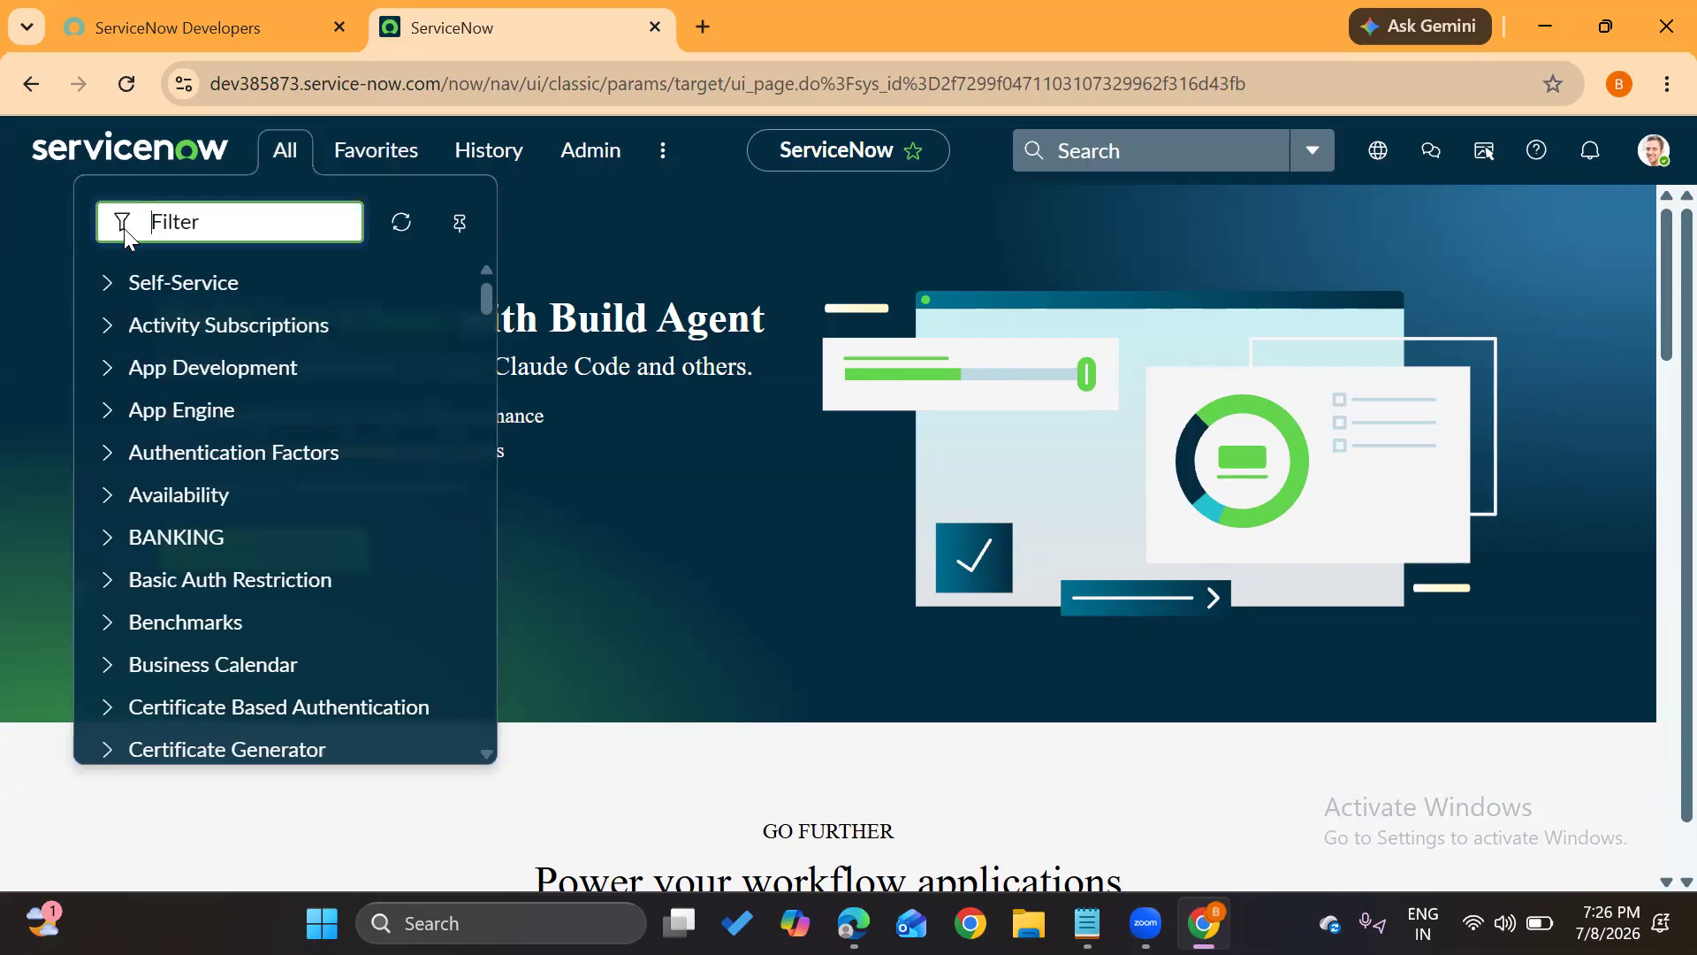
text(intake)
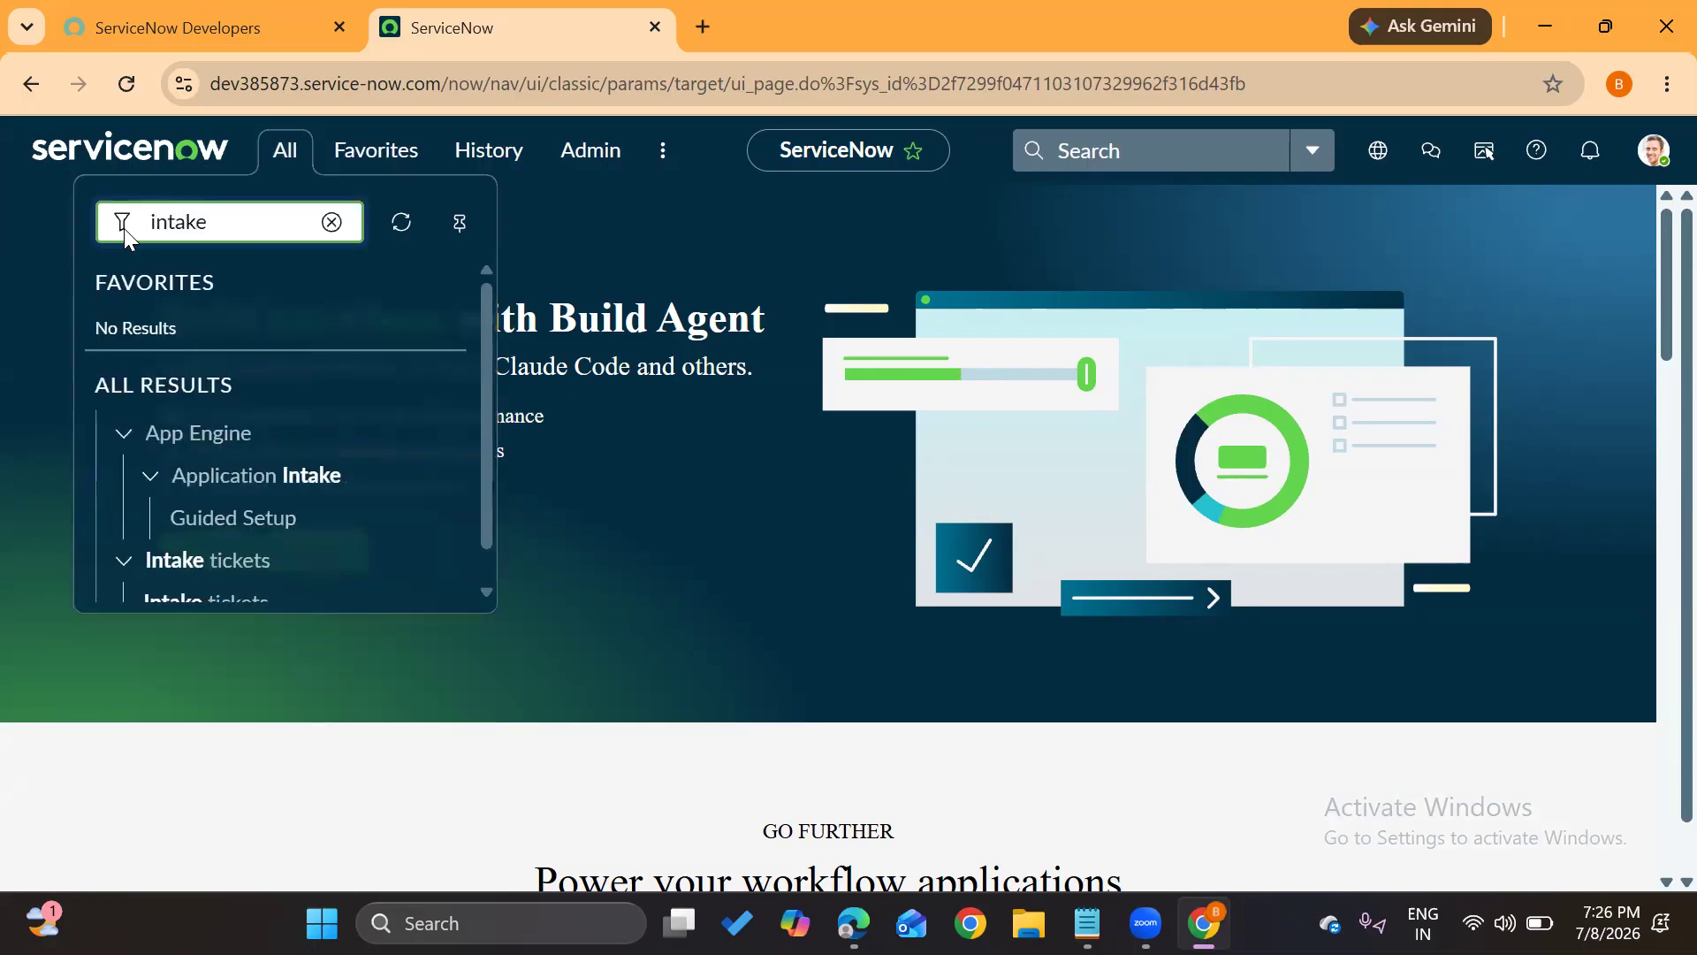
scroll(228, 464, down, 1)
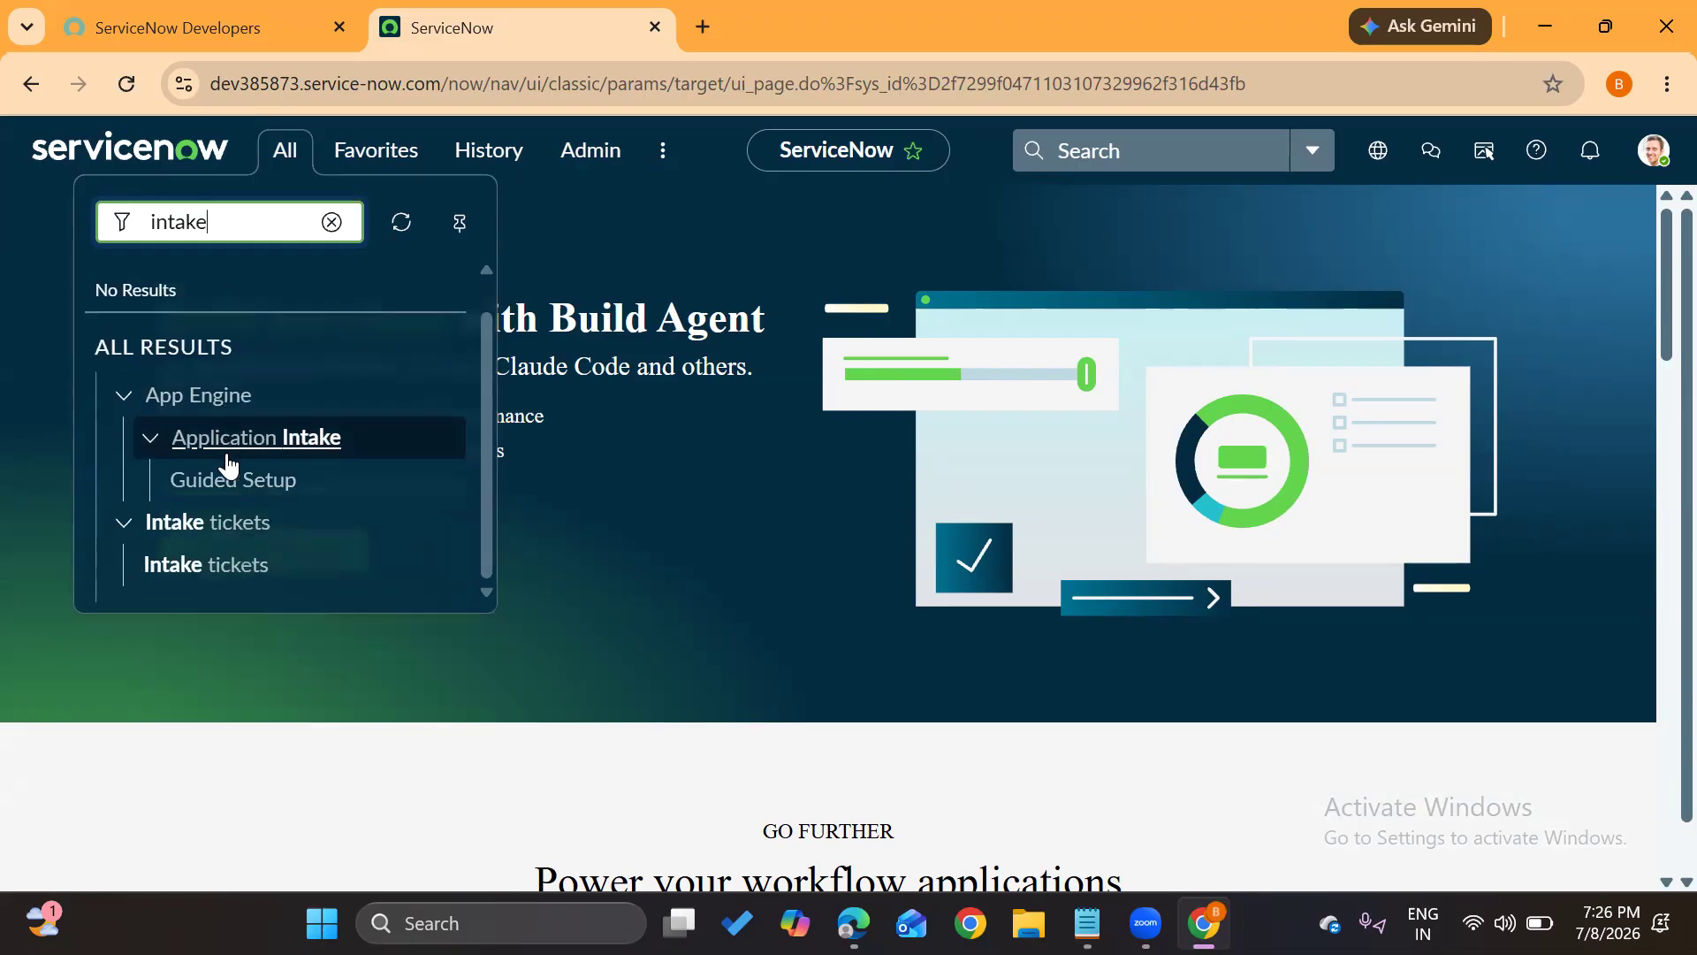
click(228, 576)
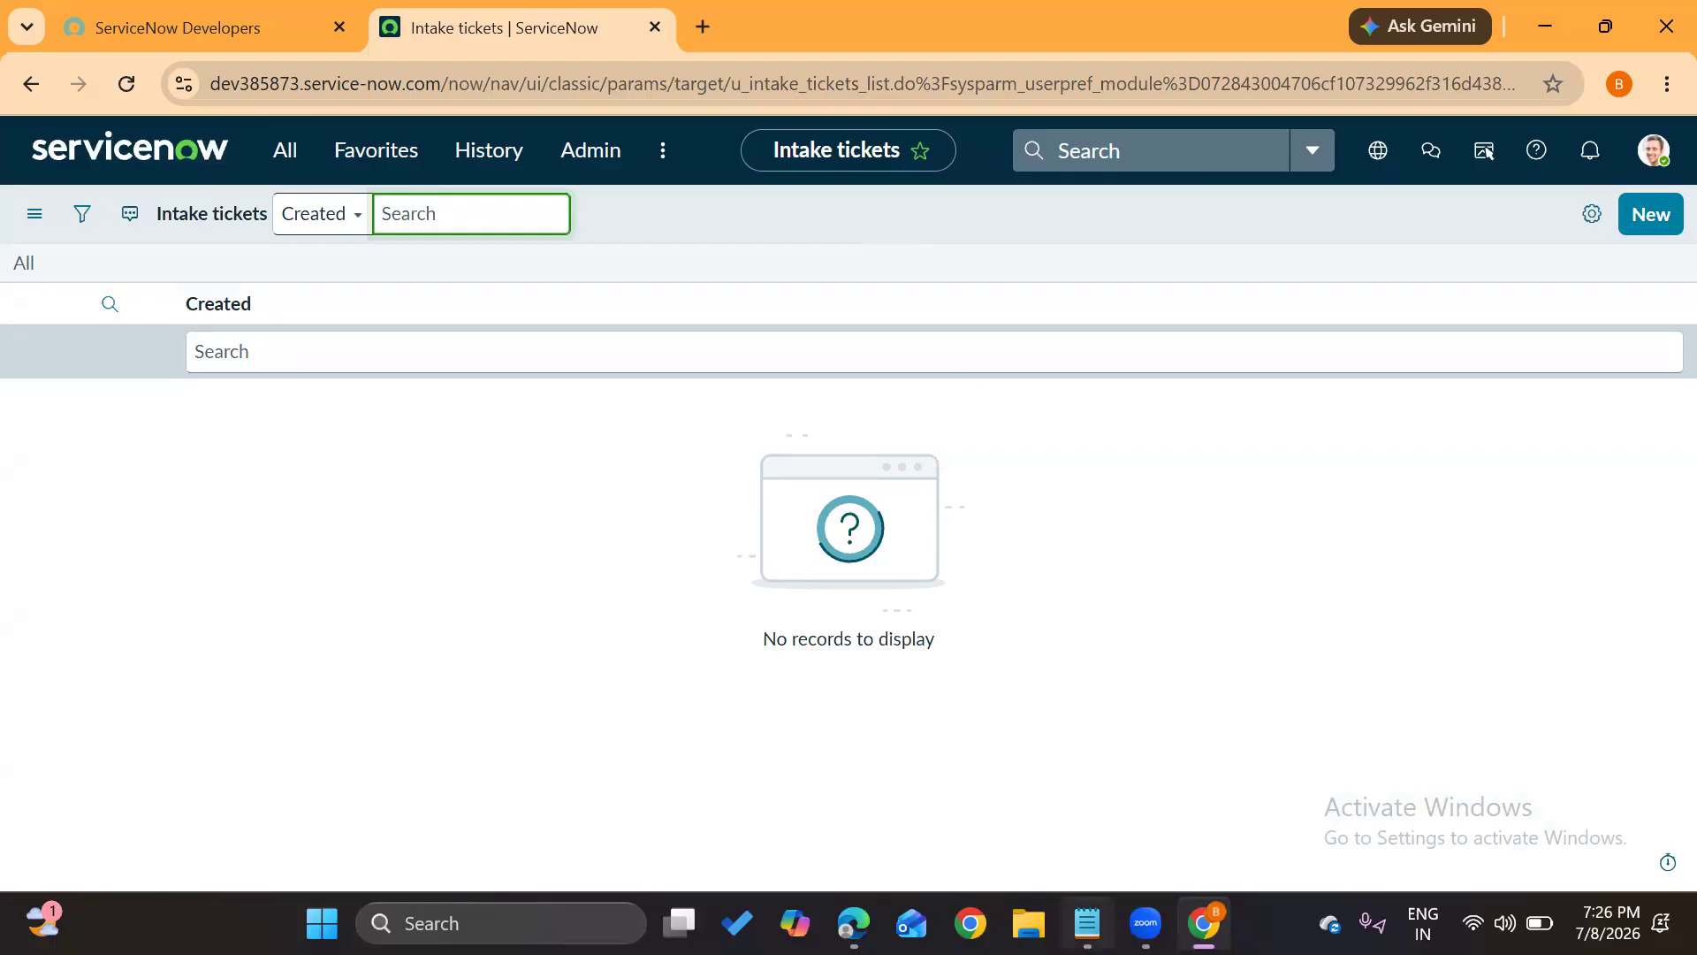
Switch to the Notepad notes and add the lines "Table creation" and "Fields creation" below the parent tables section
mouse_move(1090, 897)
click(1066, 785)
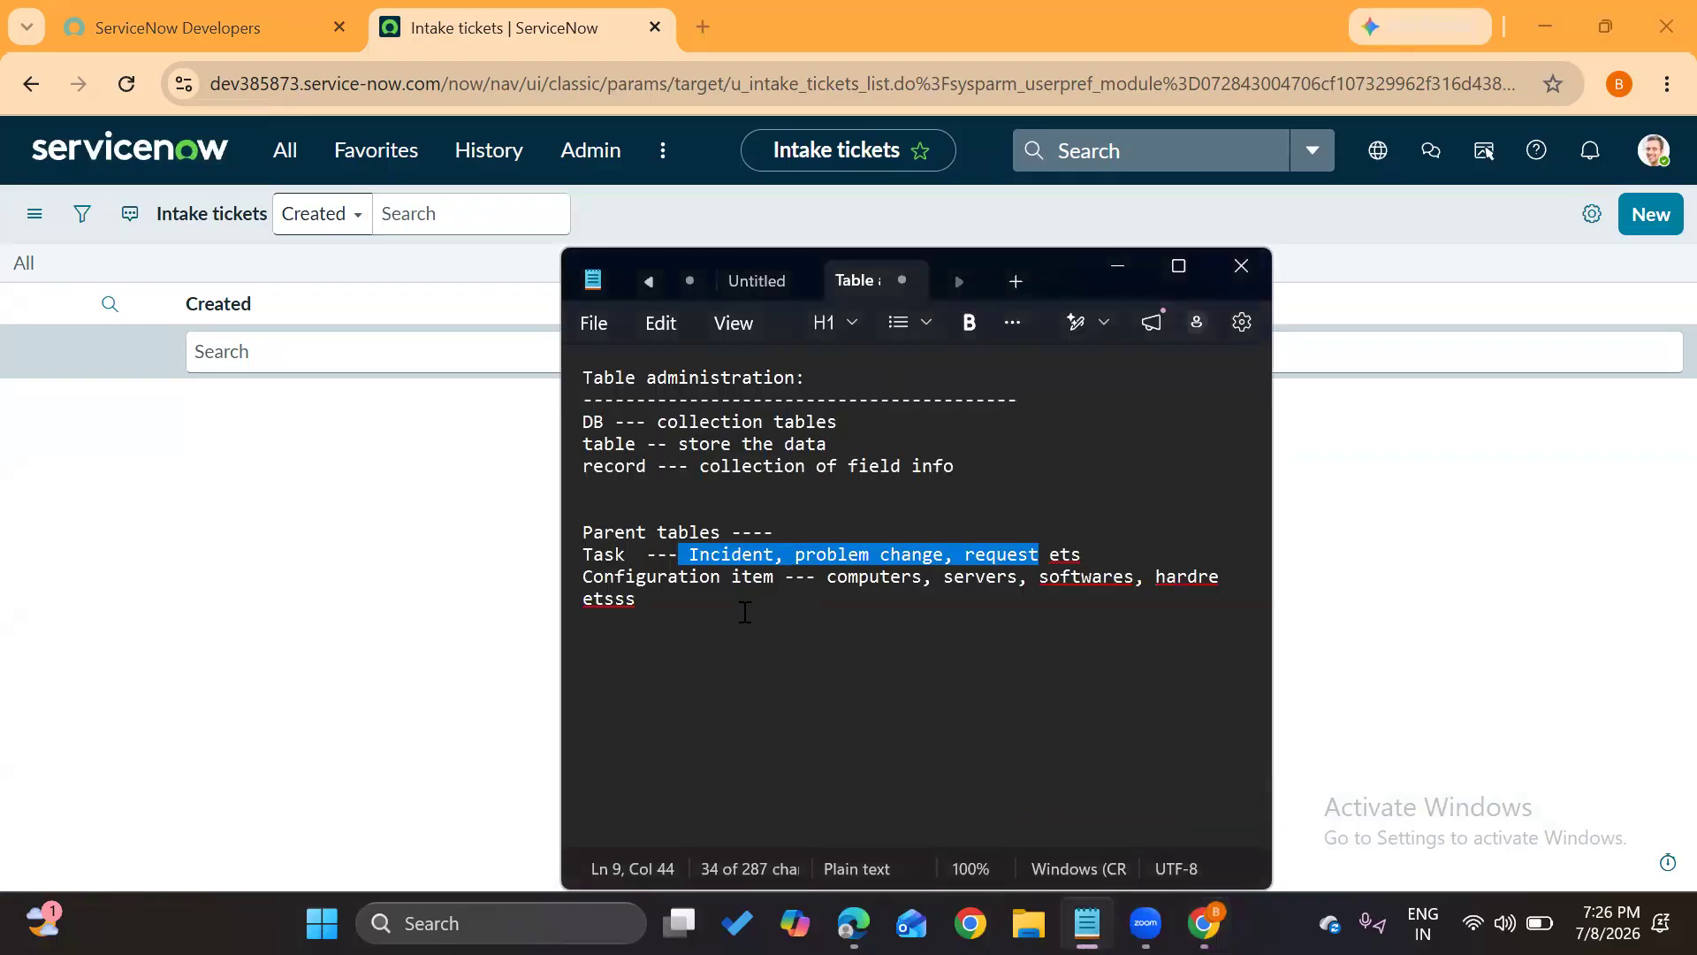
click(706, 613)
key(Return)
key(Return)
text(Table creation)
key(Return)
text(Fields creation )
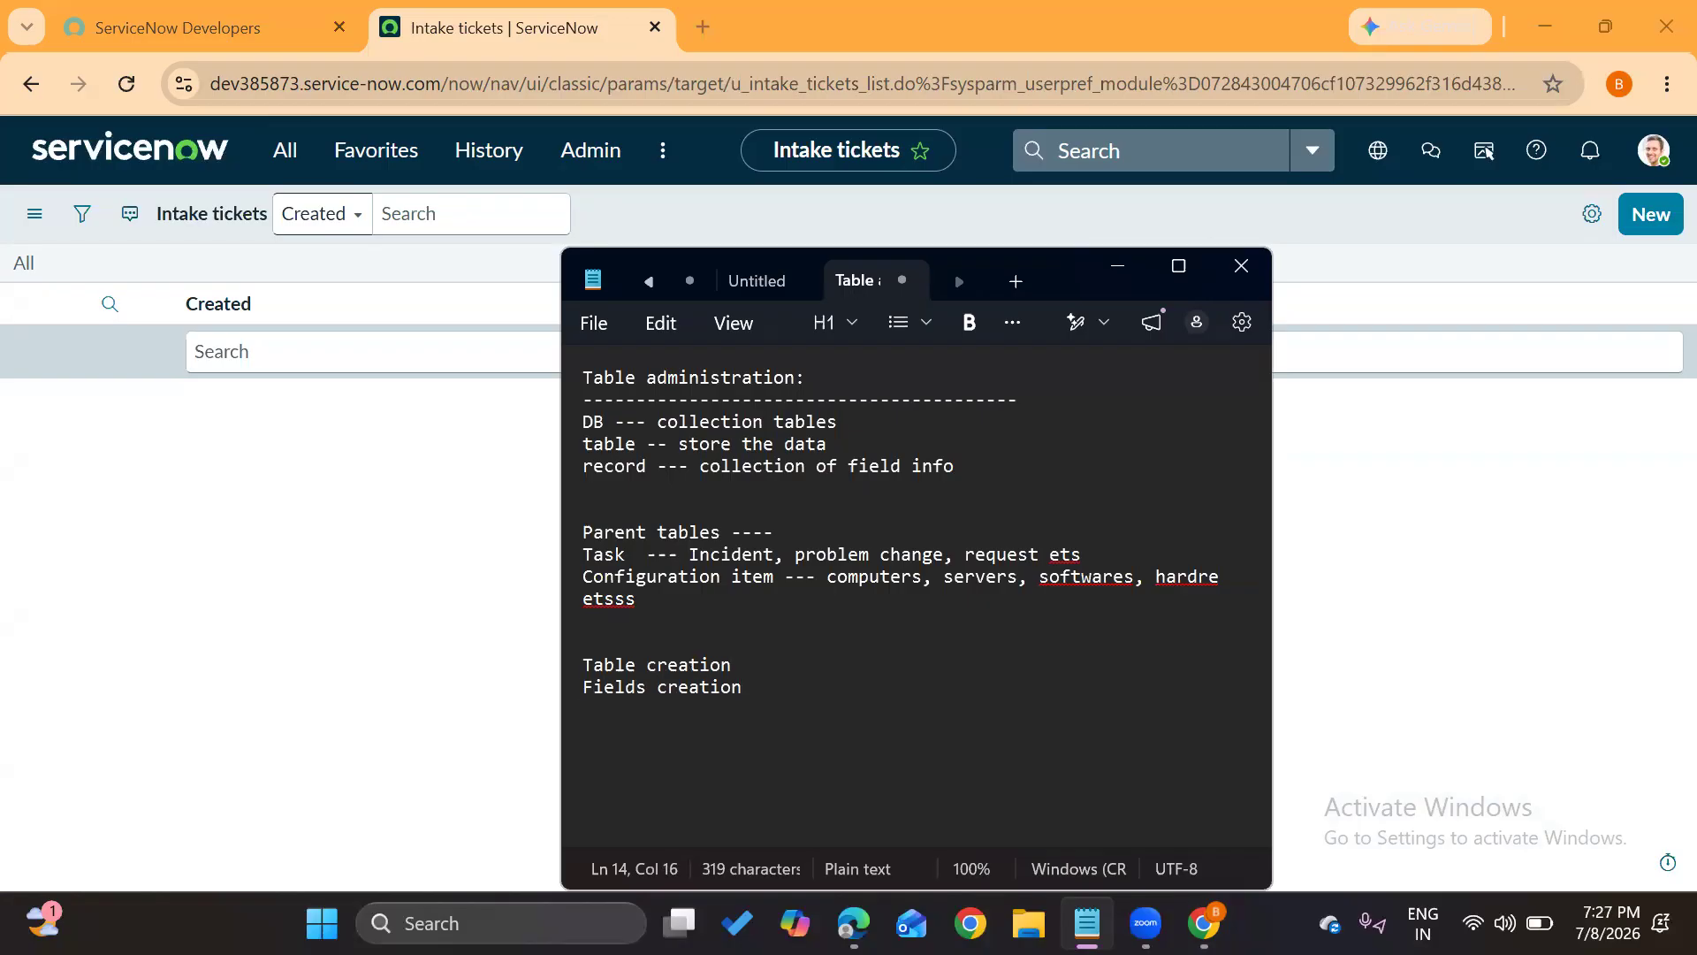
Add the line "List arrangement" to the notes and return to the Intake tickets list in the browser
text(List a)
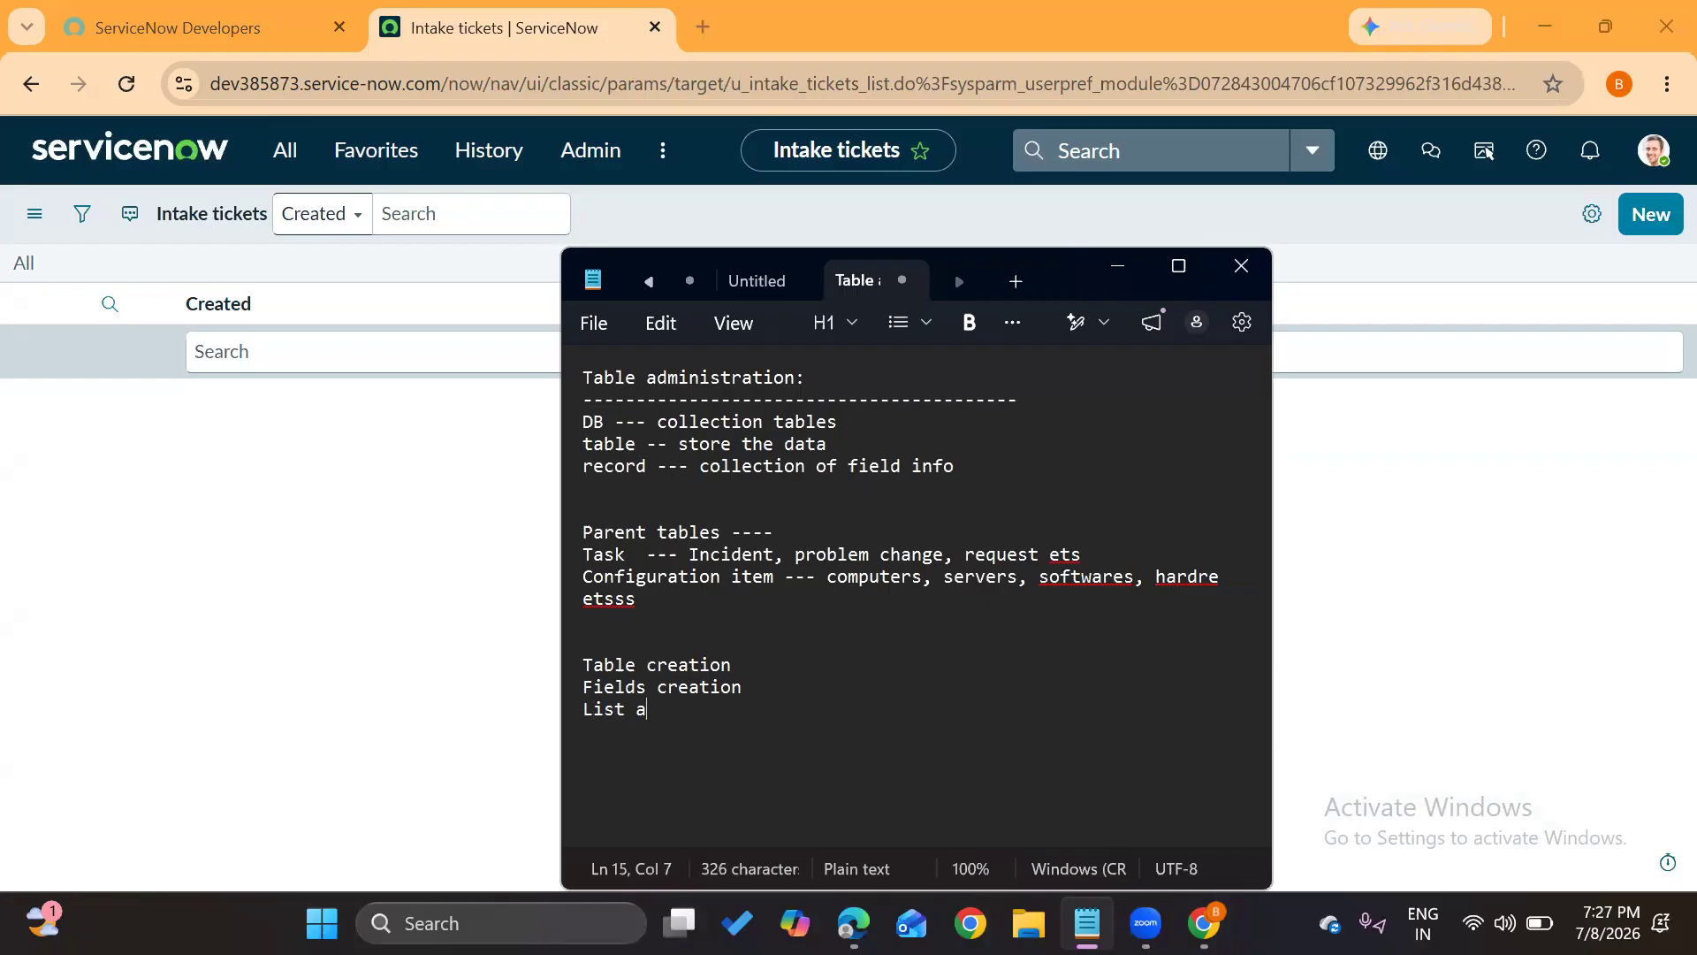
text(rrange,emt)
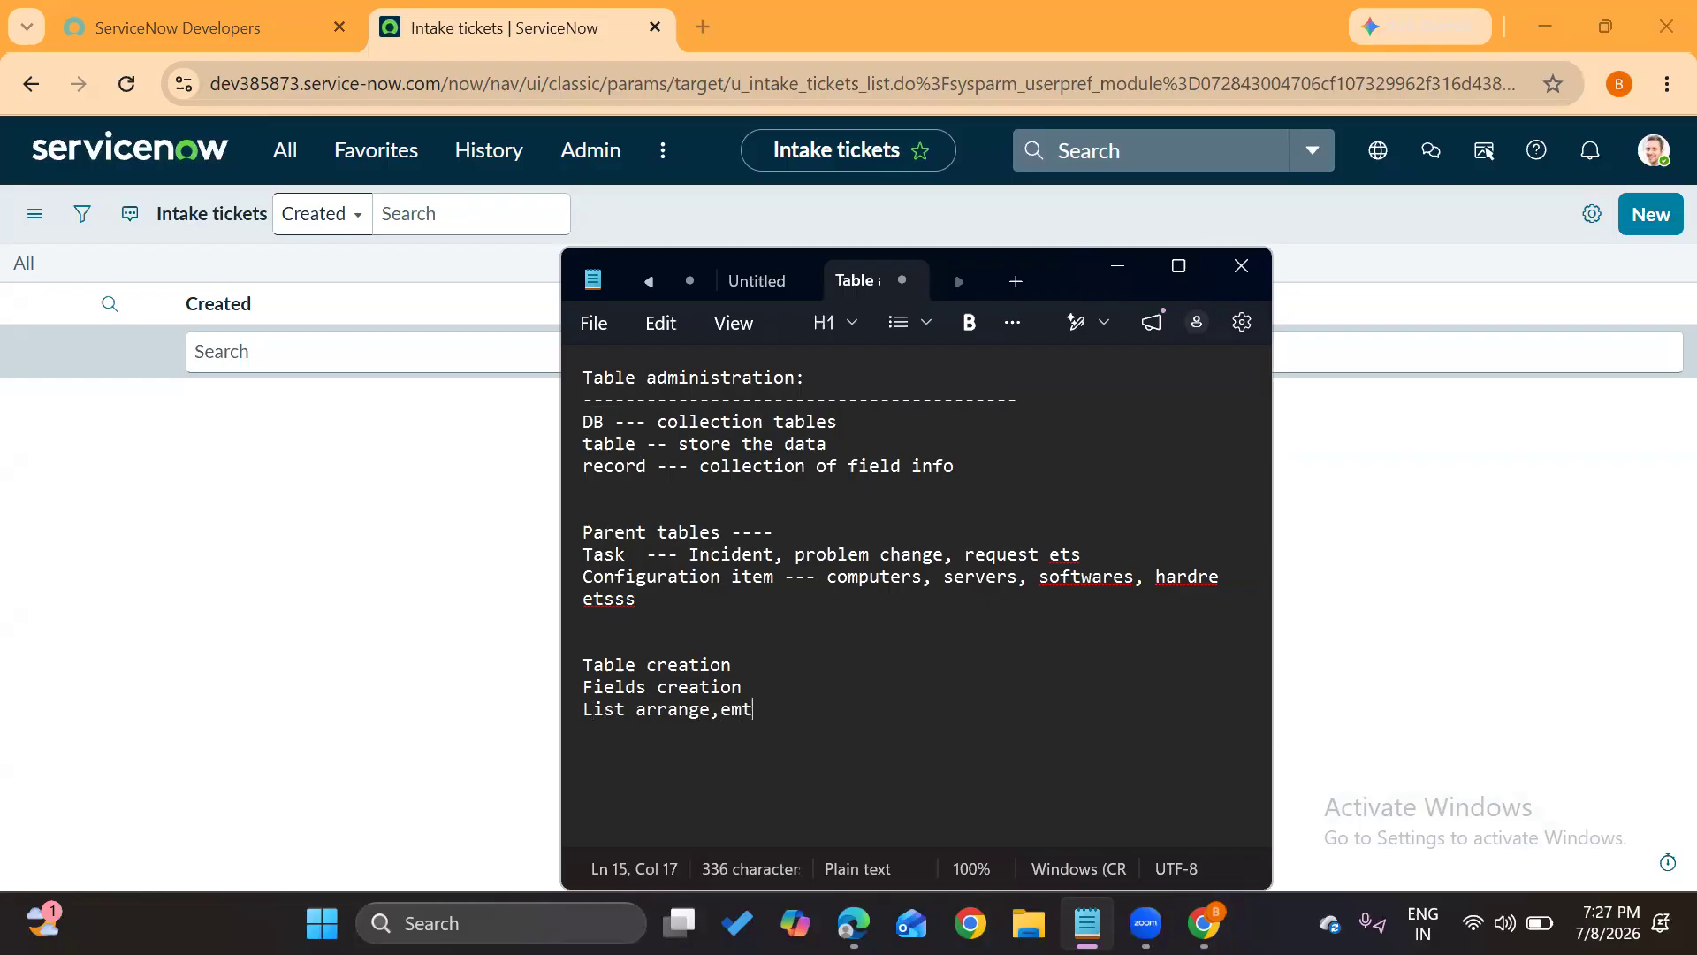
key(BackSpace)
key(BackSpace)
key(BackSpace)
key(BackSpace)
text(ment)
click(318, 492)
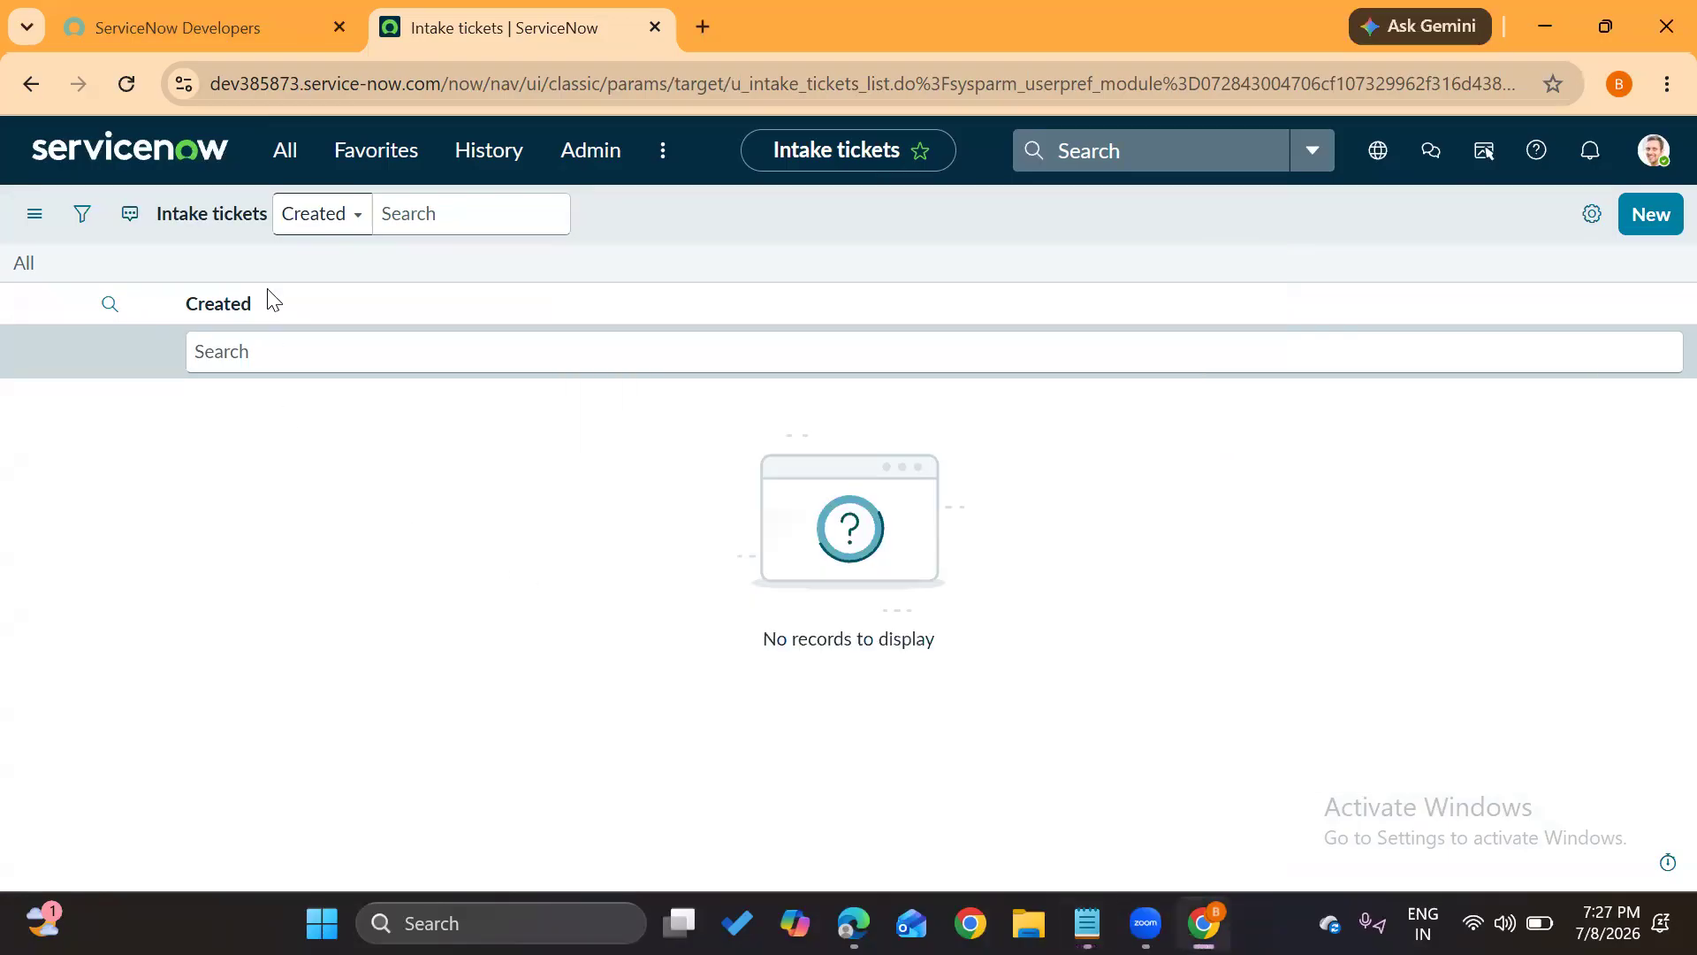
Open the new record form from the Intake tickets list
click(279, 170)
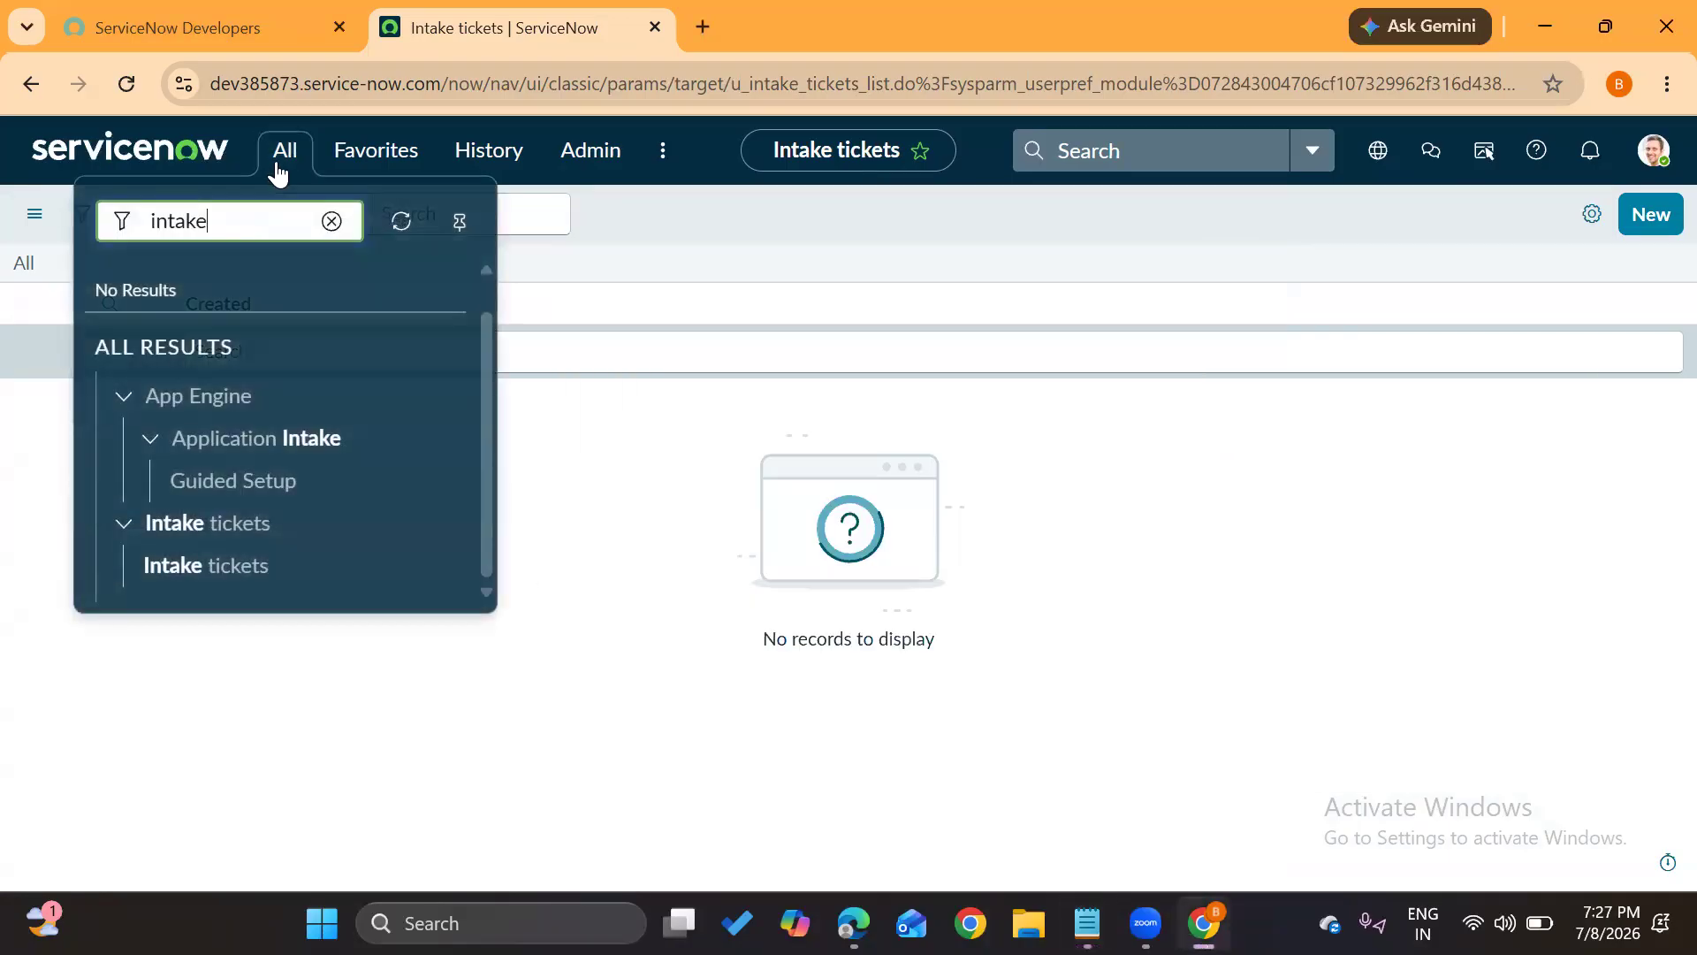
click(714, 249)
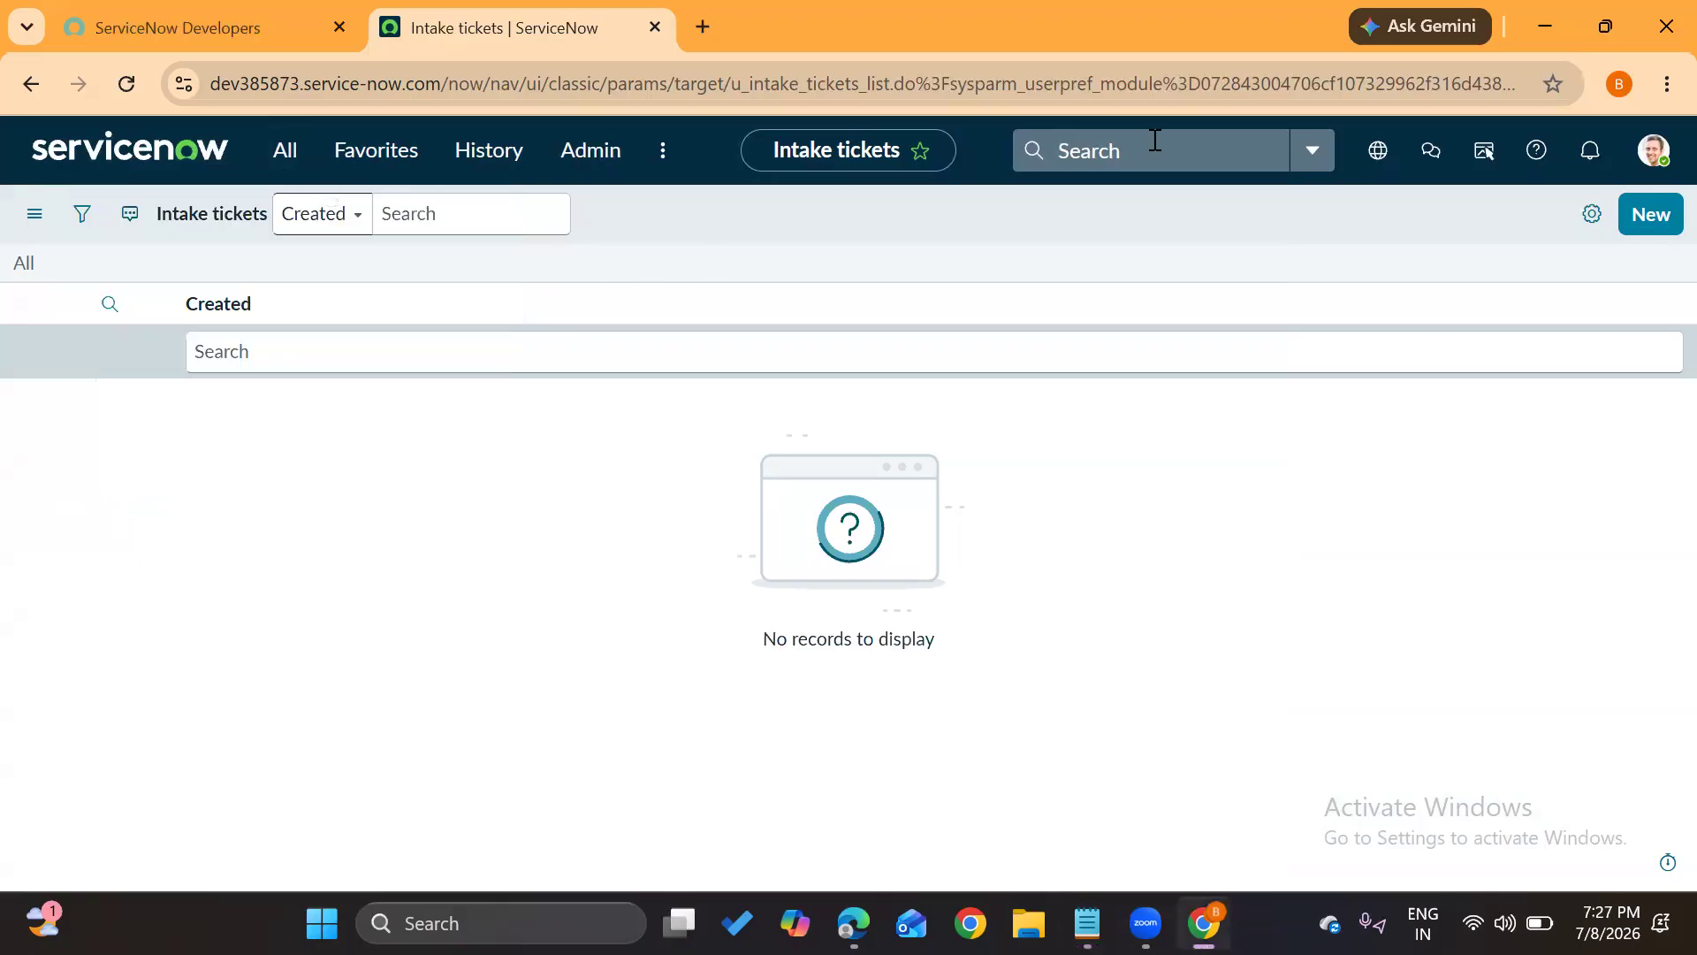
click(1652, 214)
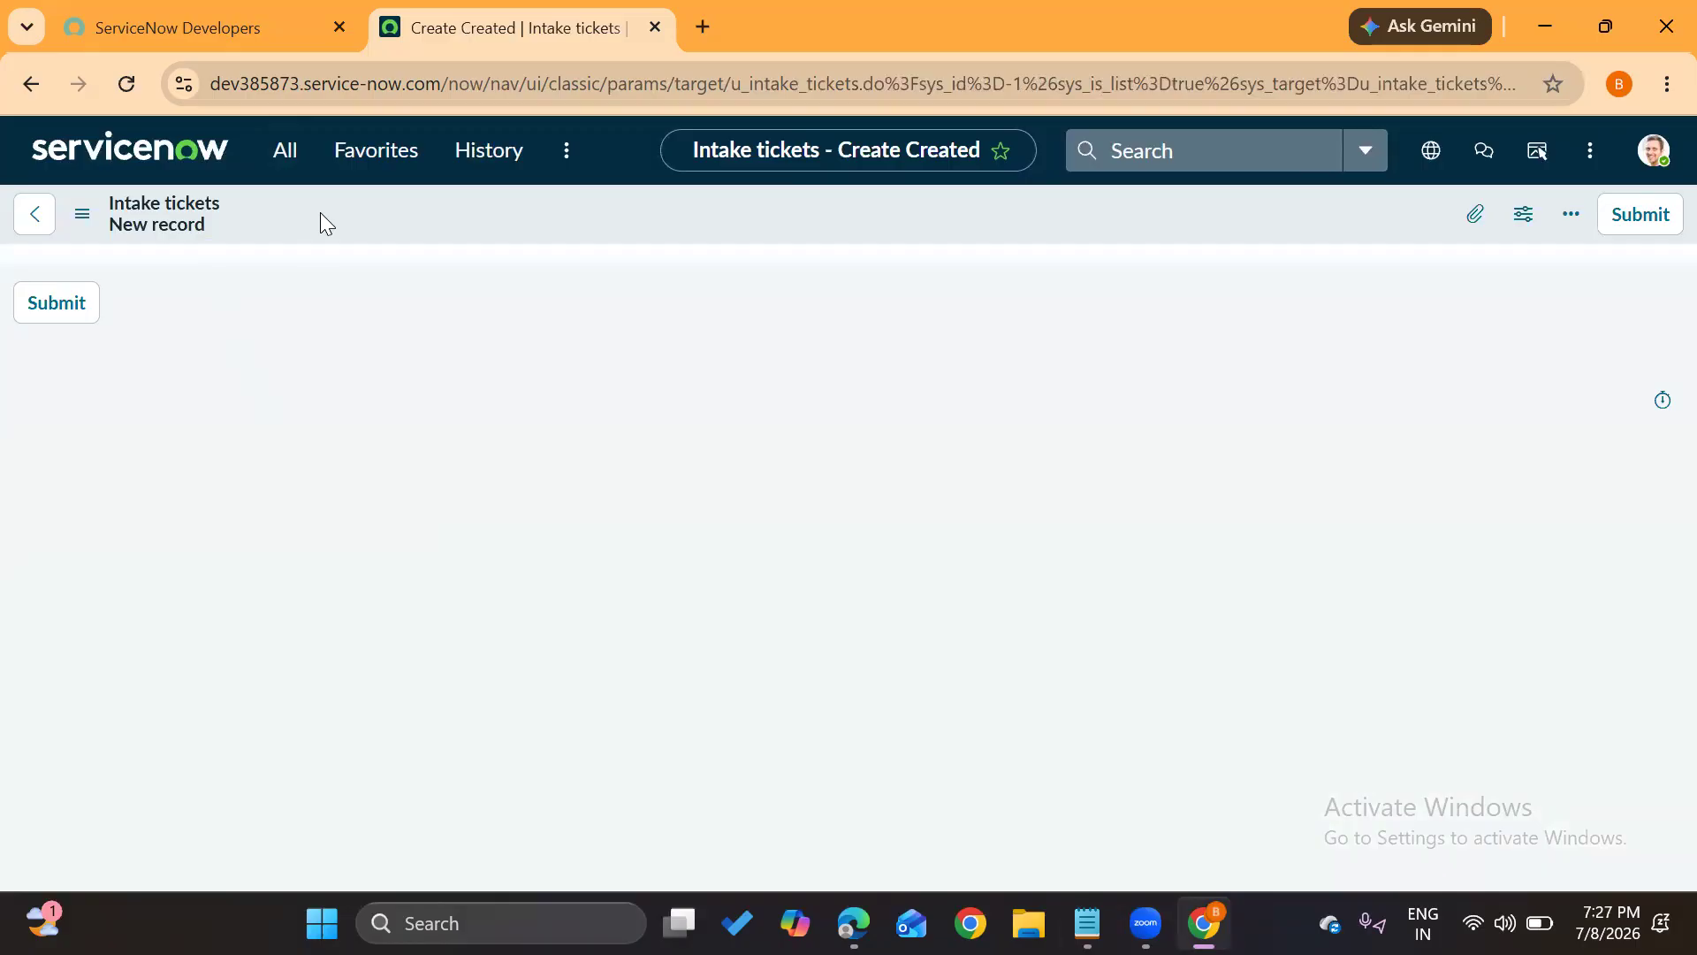
Examine the additional actions and Configure options available from the Intake tickets form header
click(82, 214)
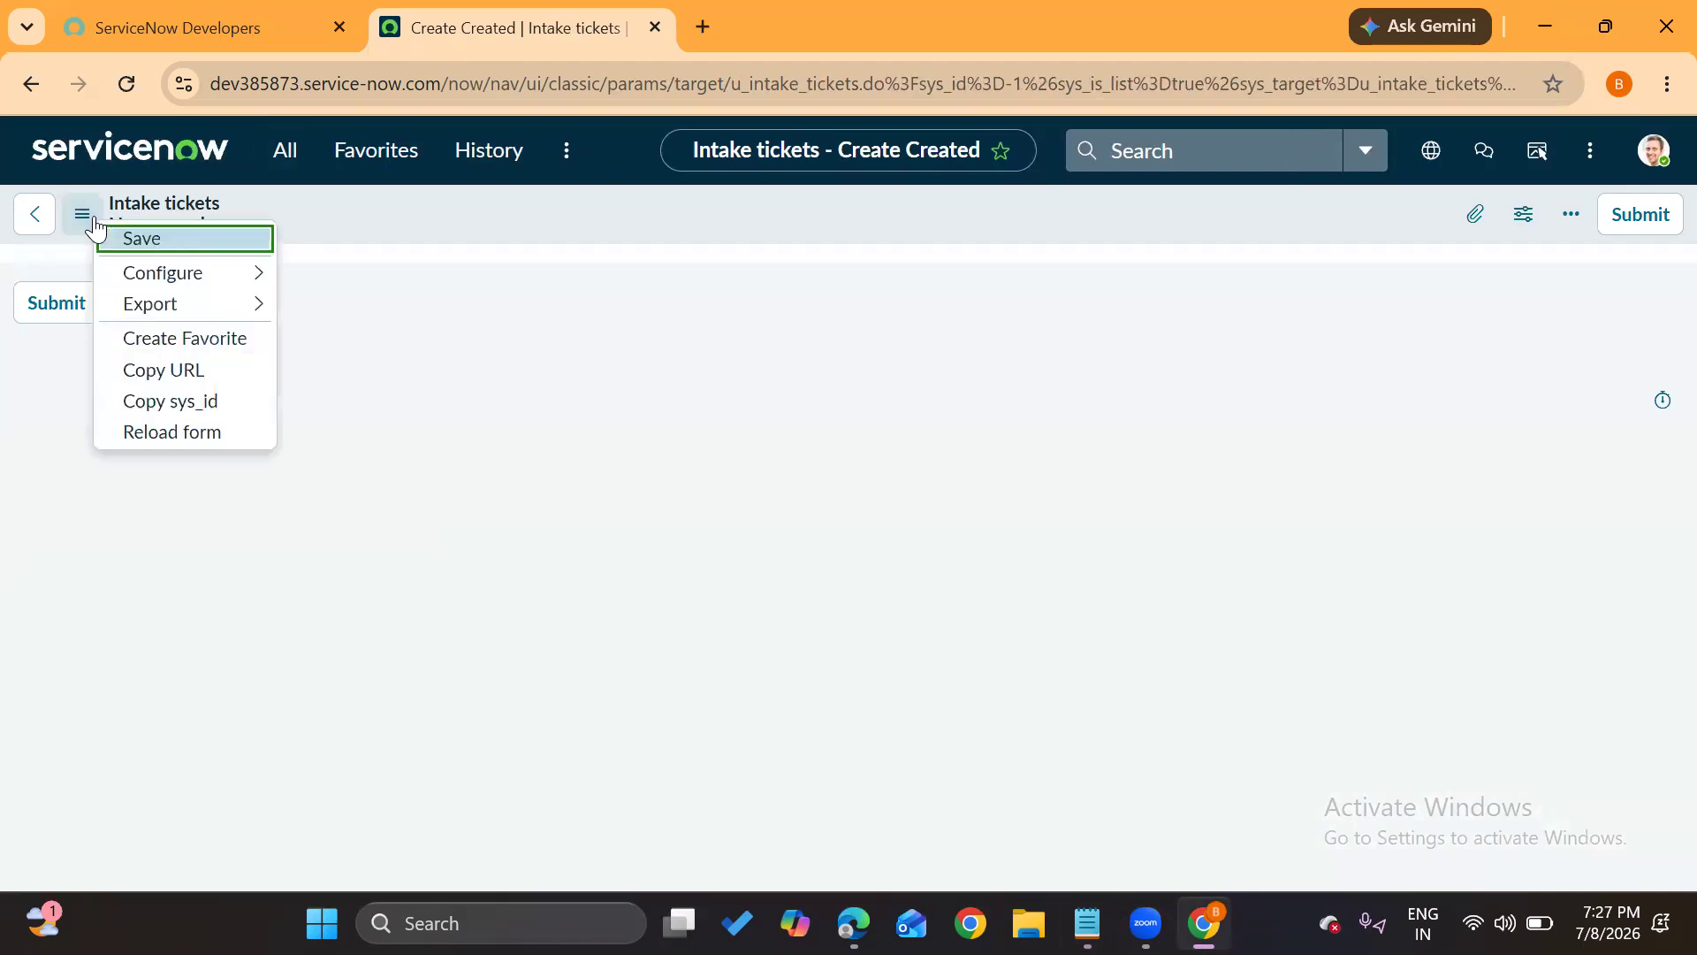
click(366, 209)
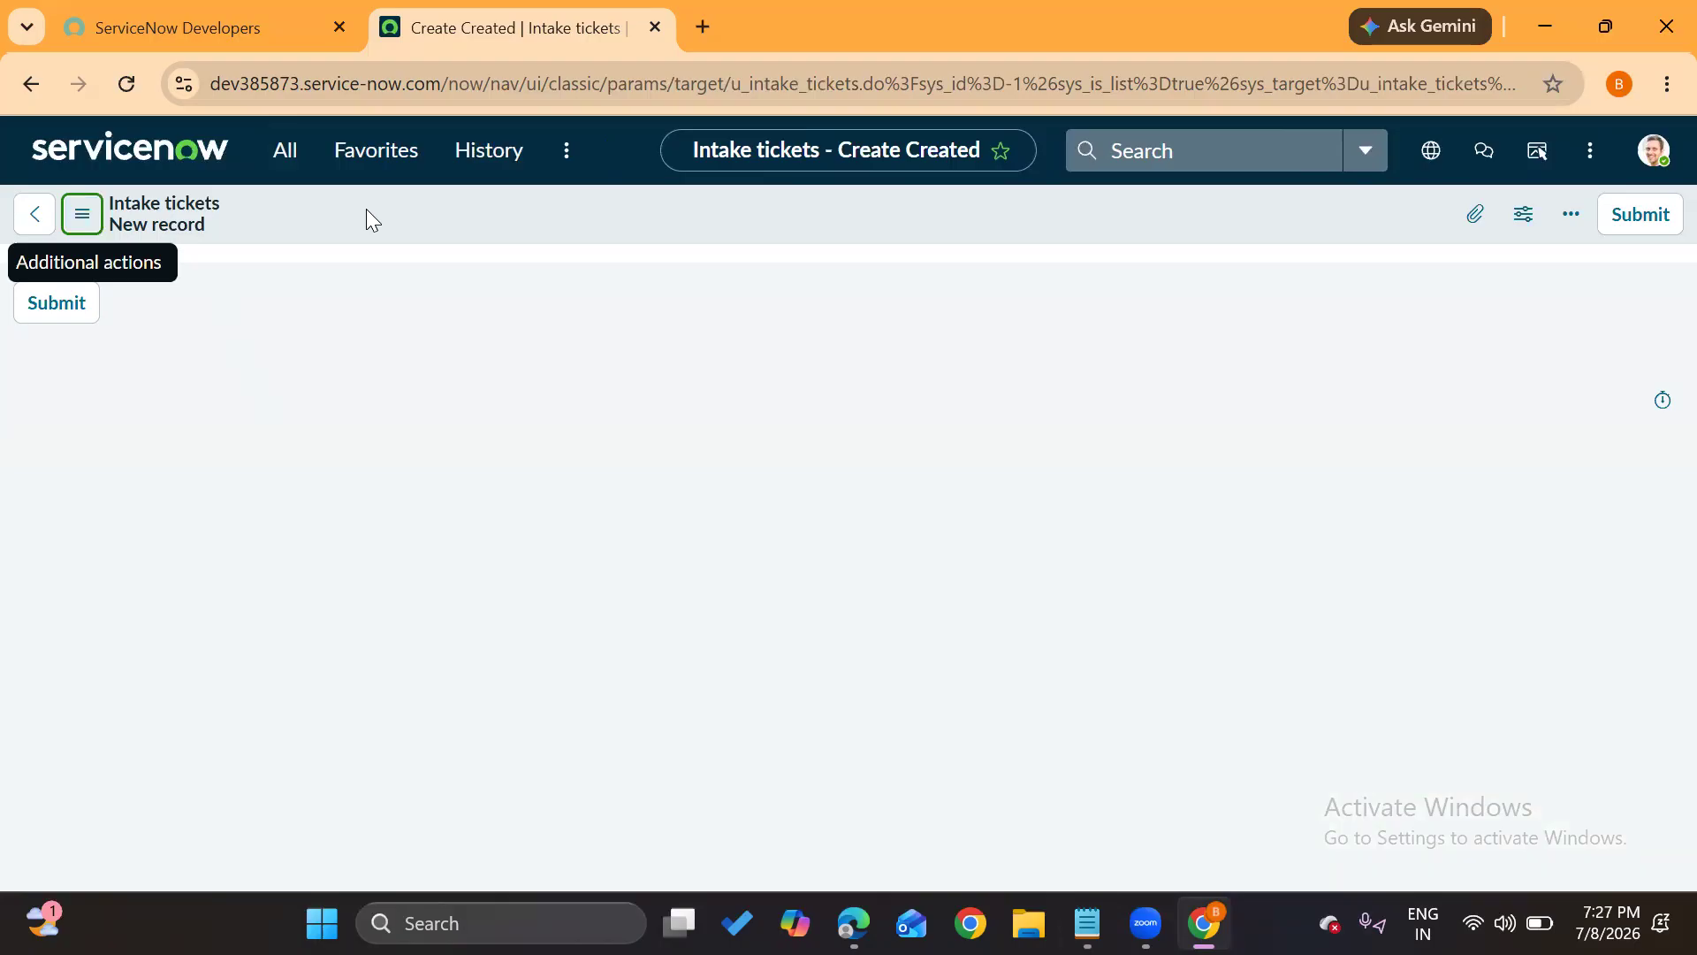
right_click(366, 209)
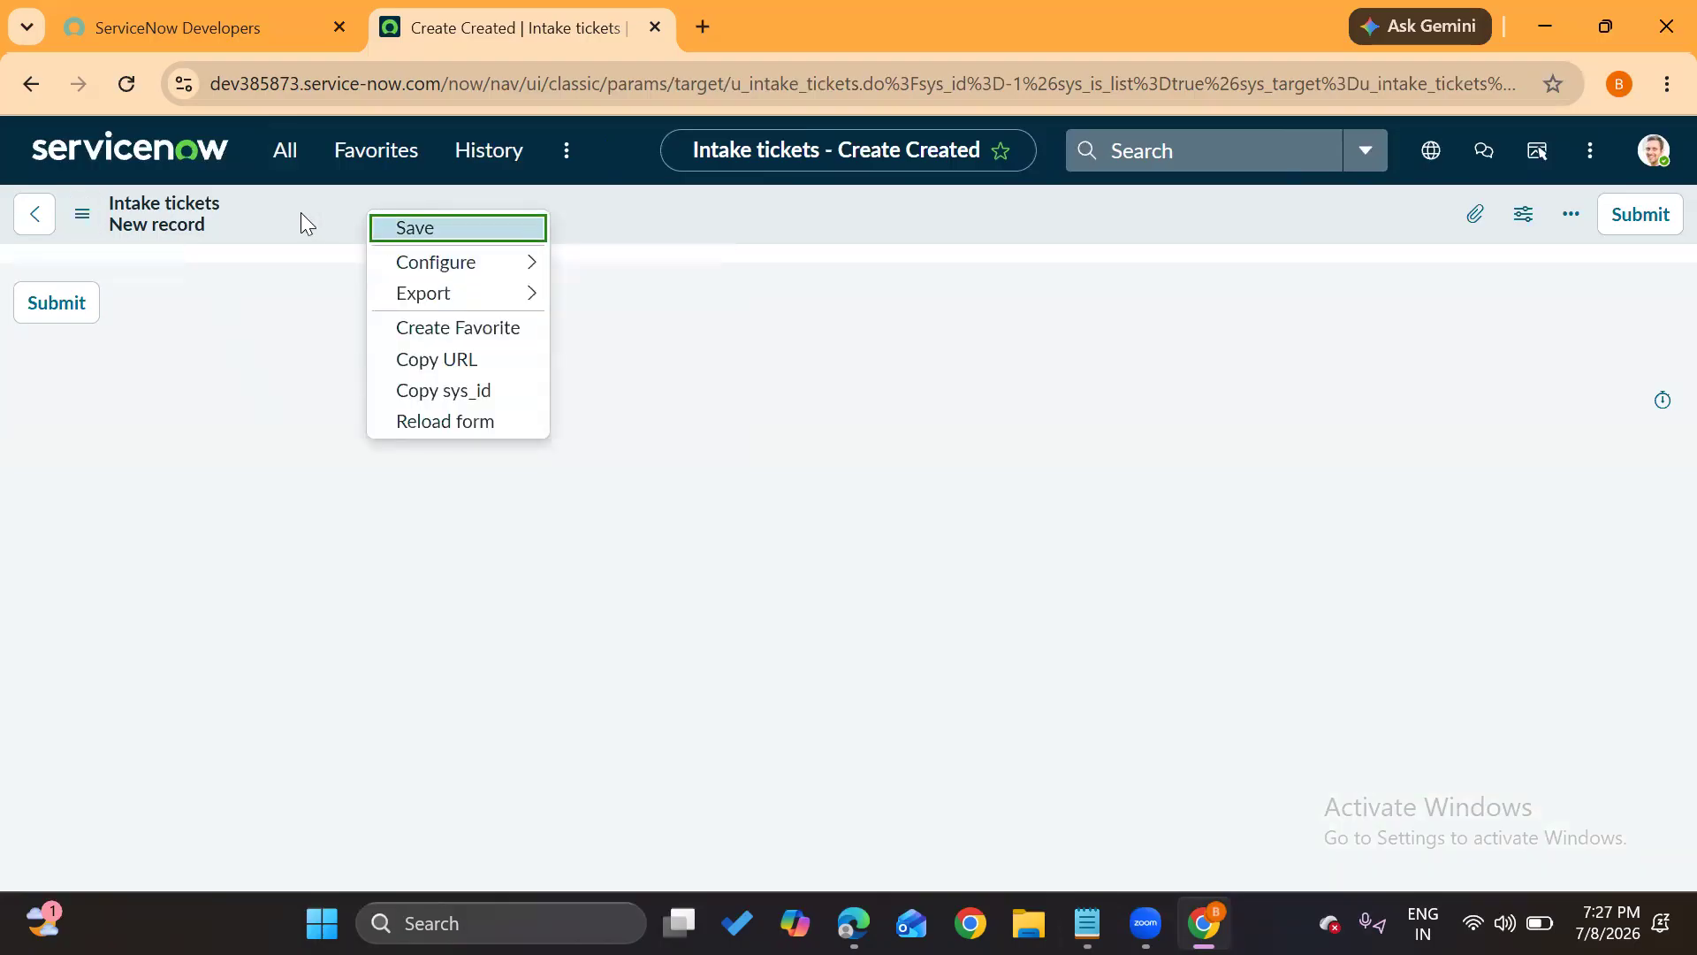
click(577, 212)
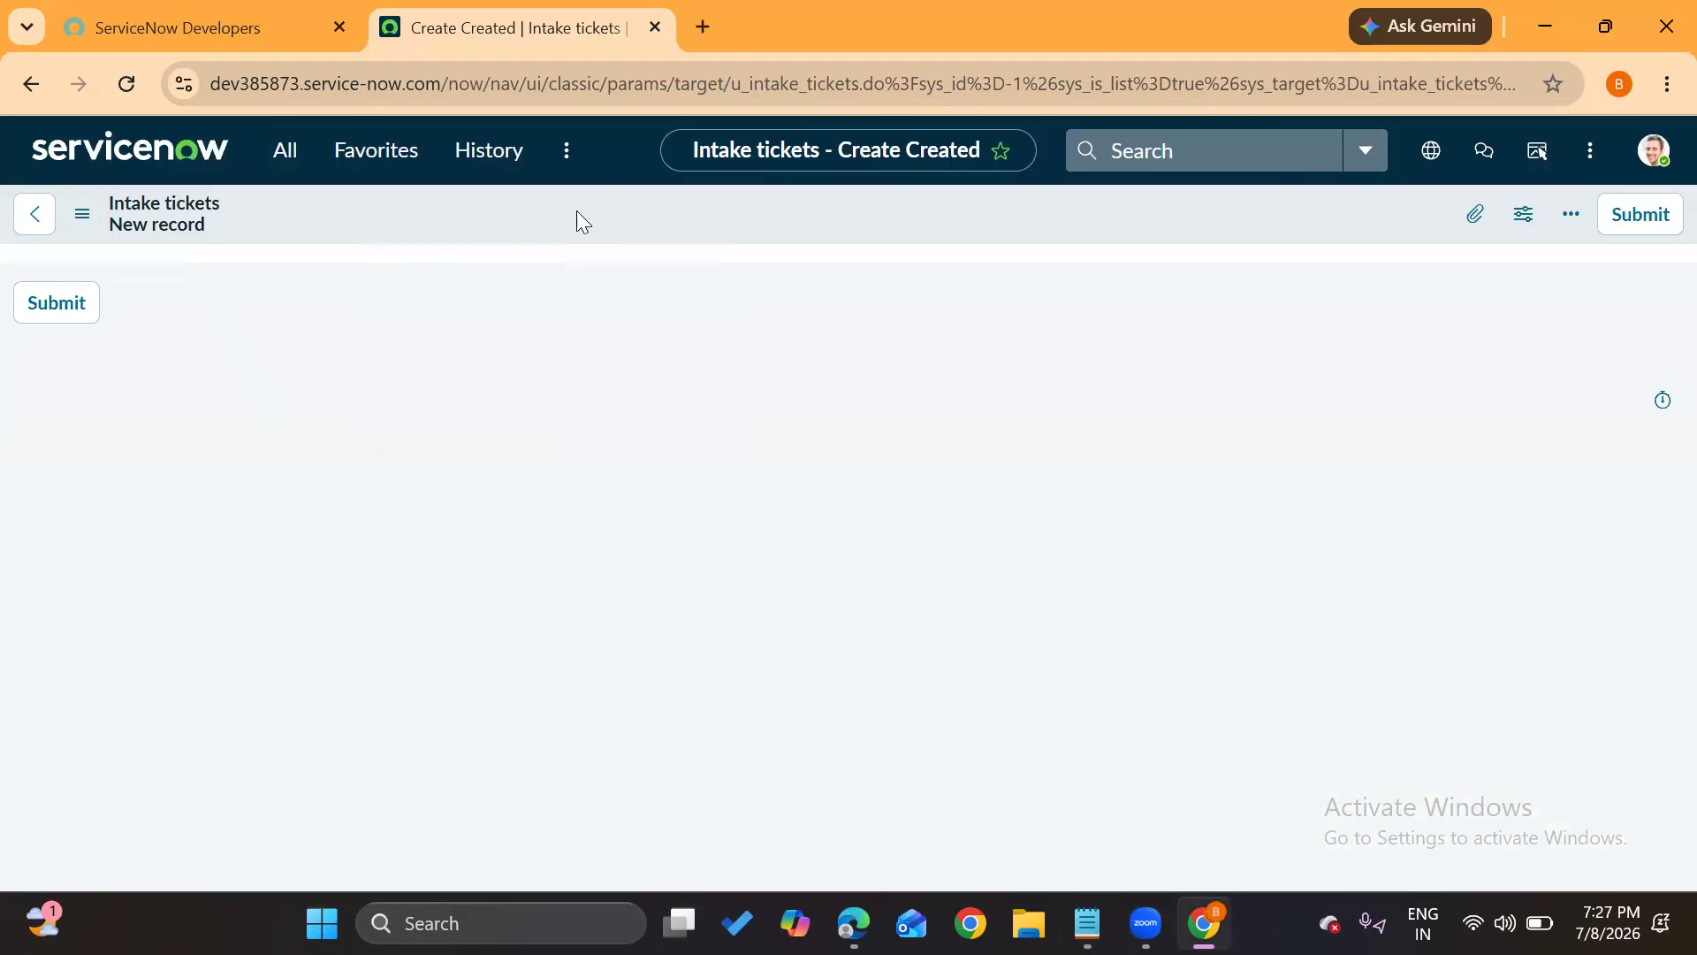
right_click(483, 217)
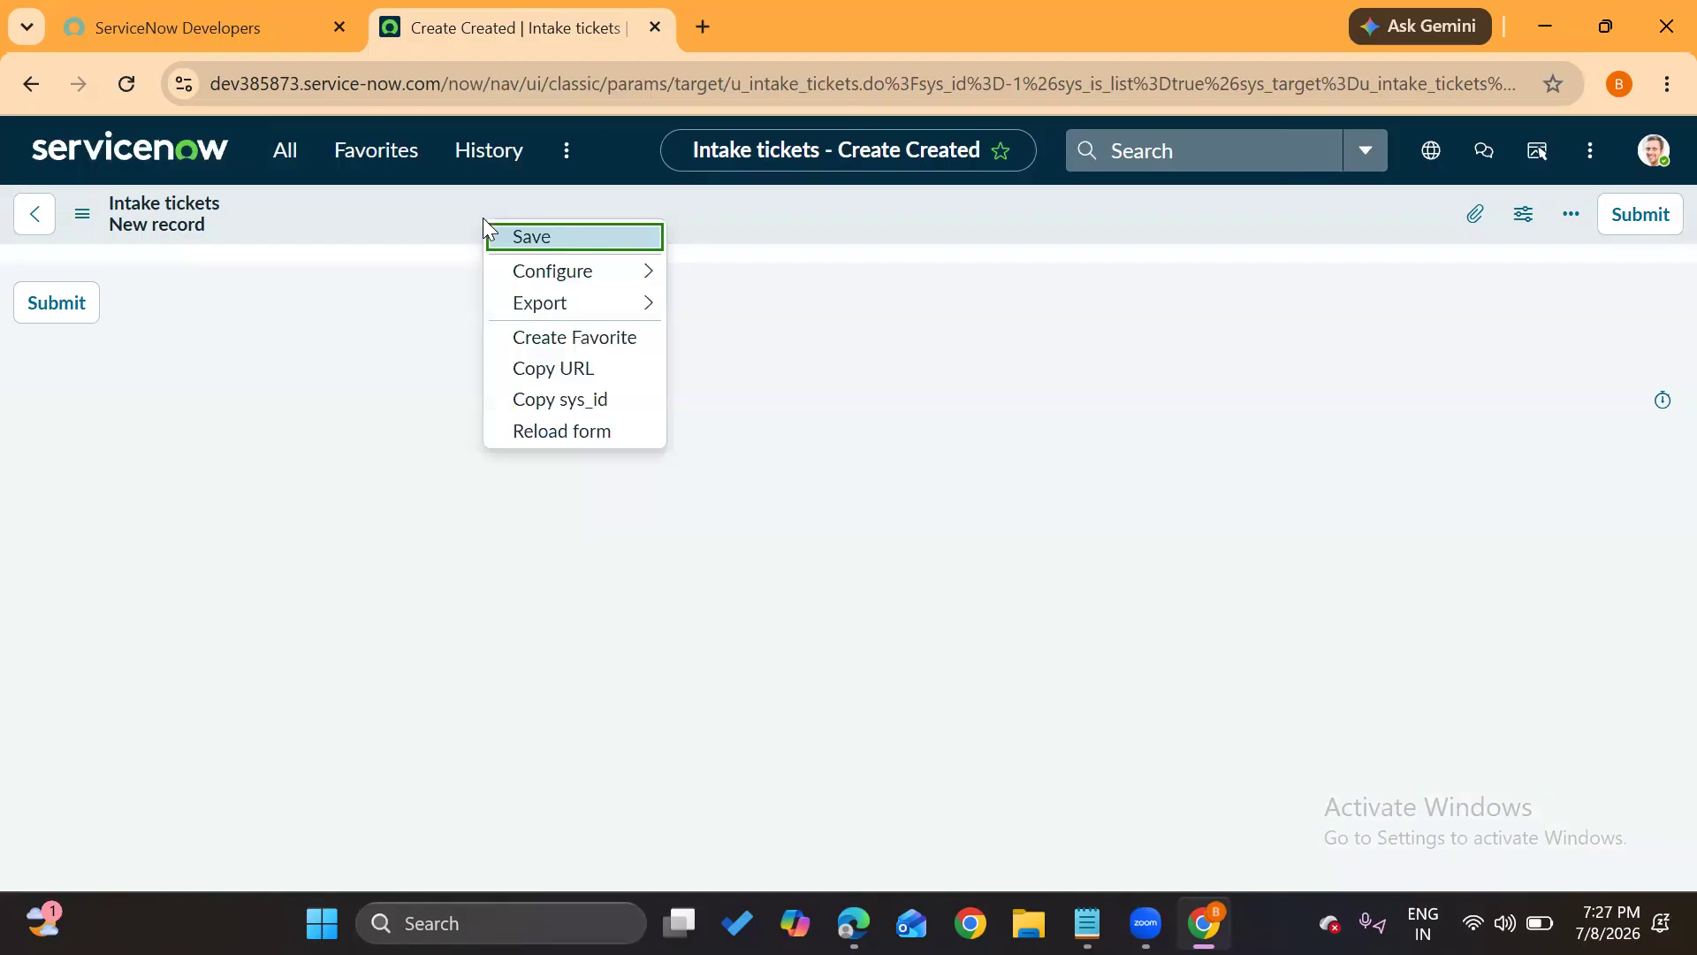
mouse_move(542, 263)
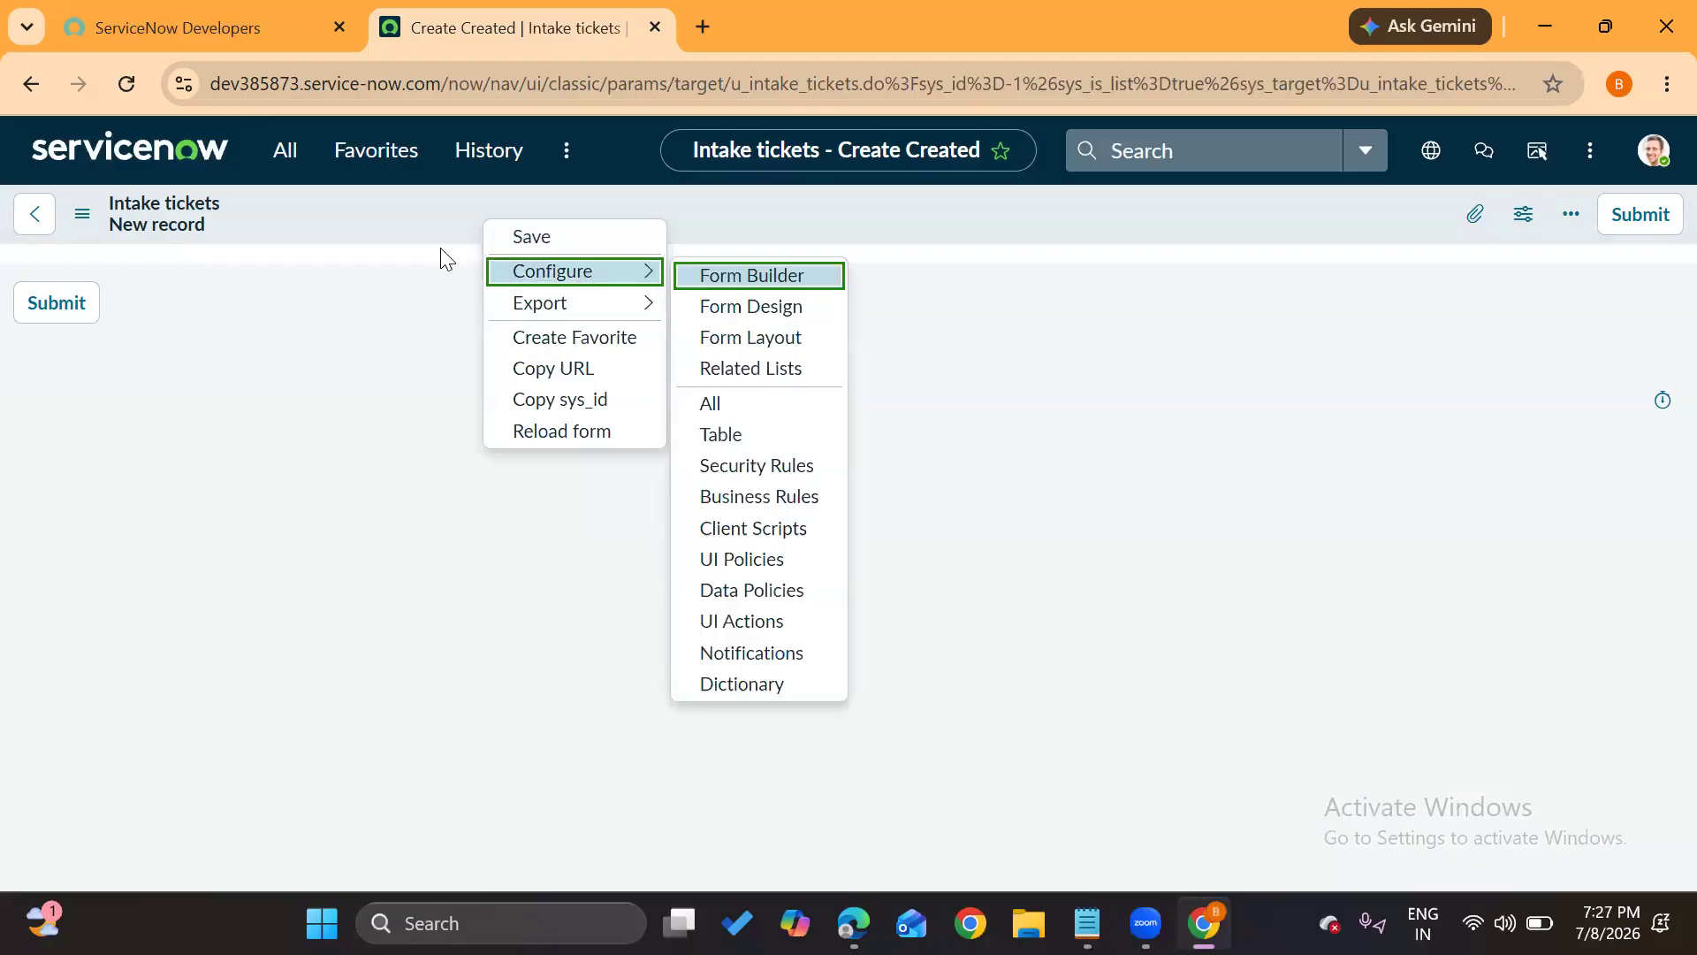
click(74, 224)
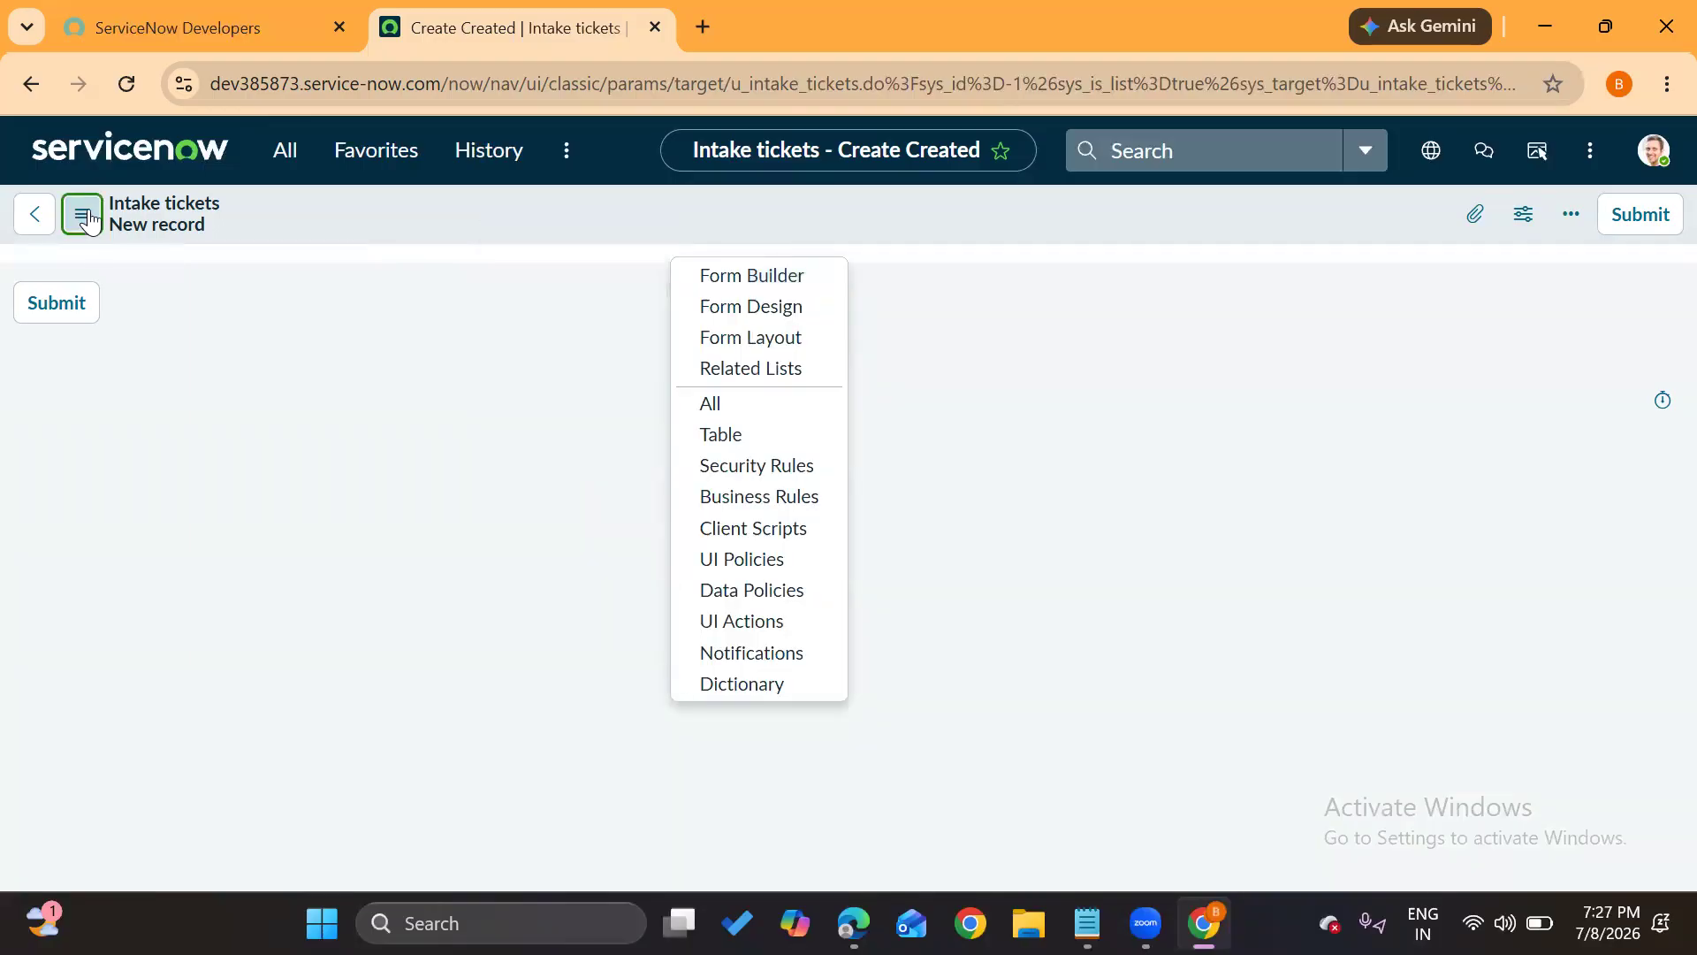
Open the Form Layout configuration for the Intake tickets form
click(87, 219)
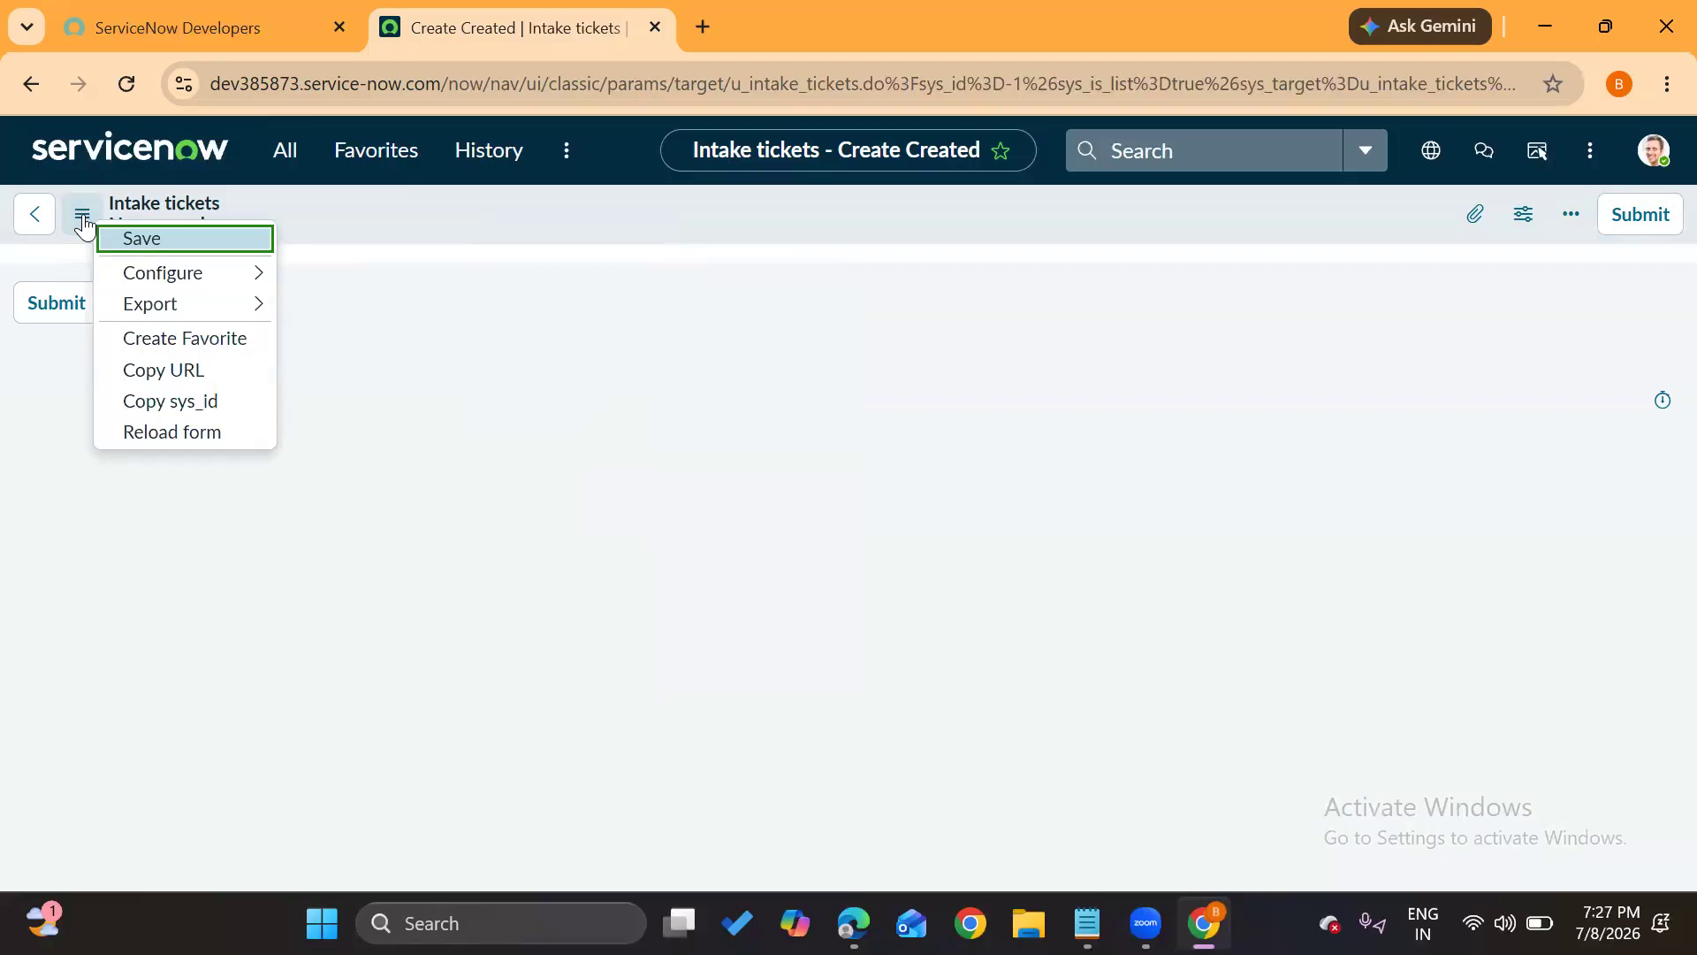
mouse_move(151, 272)
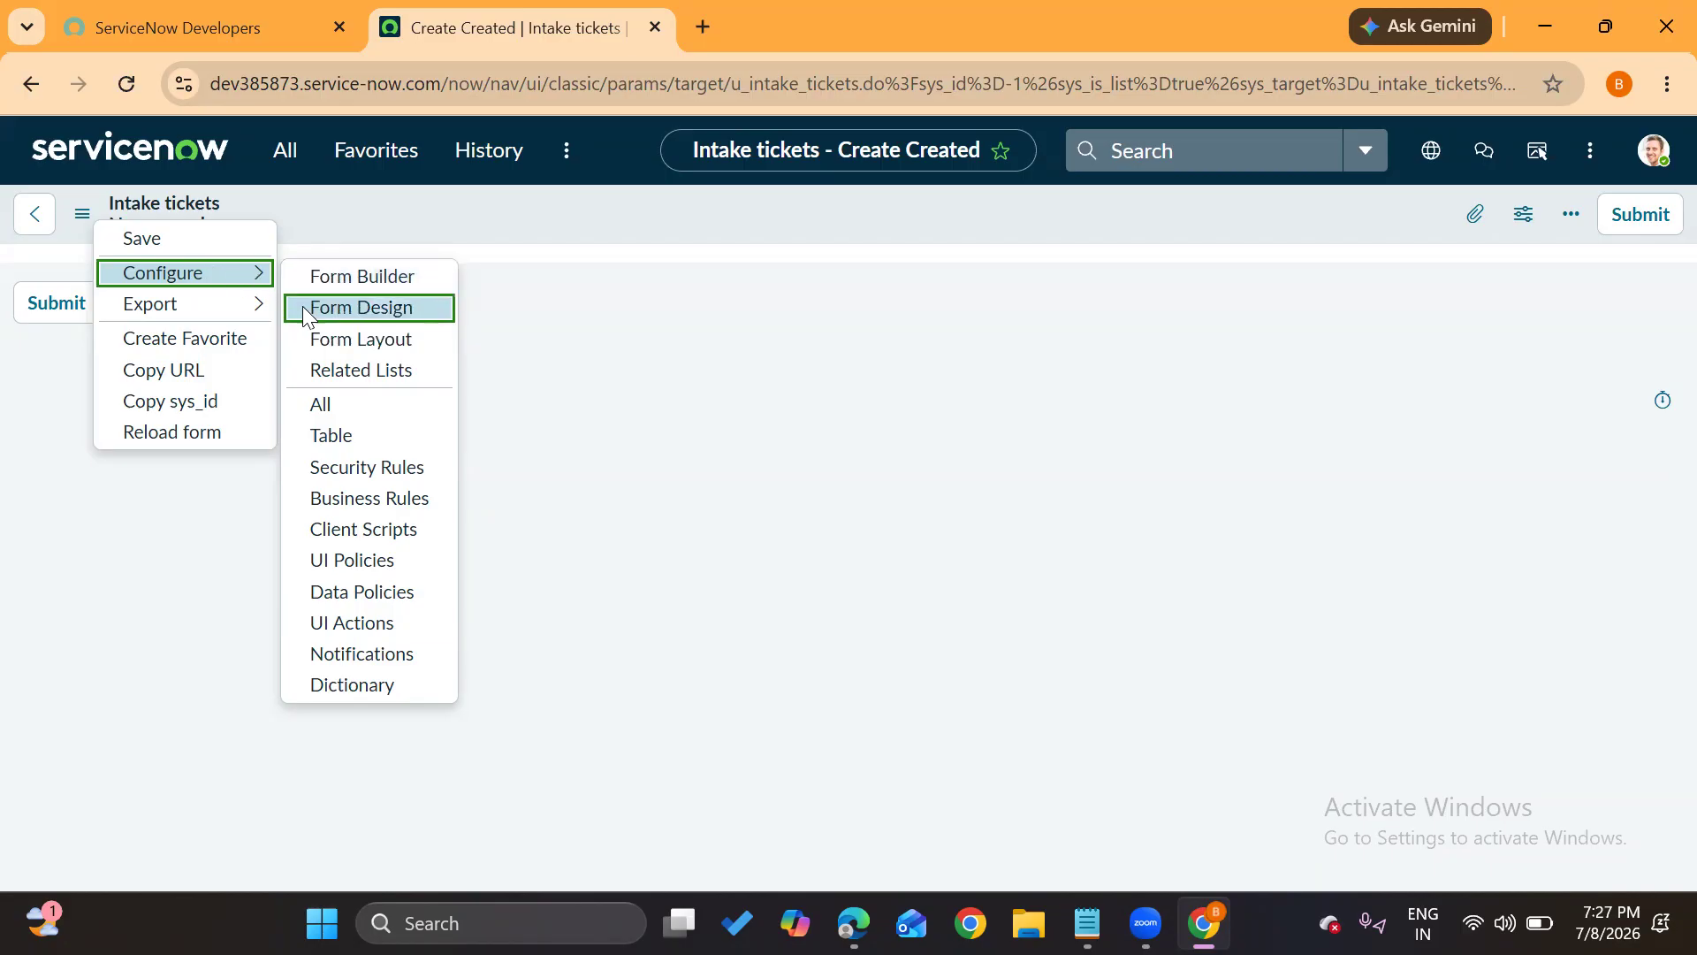
click(331, 338)
click(99, 221)
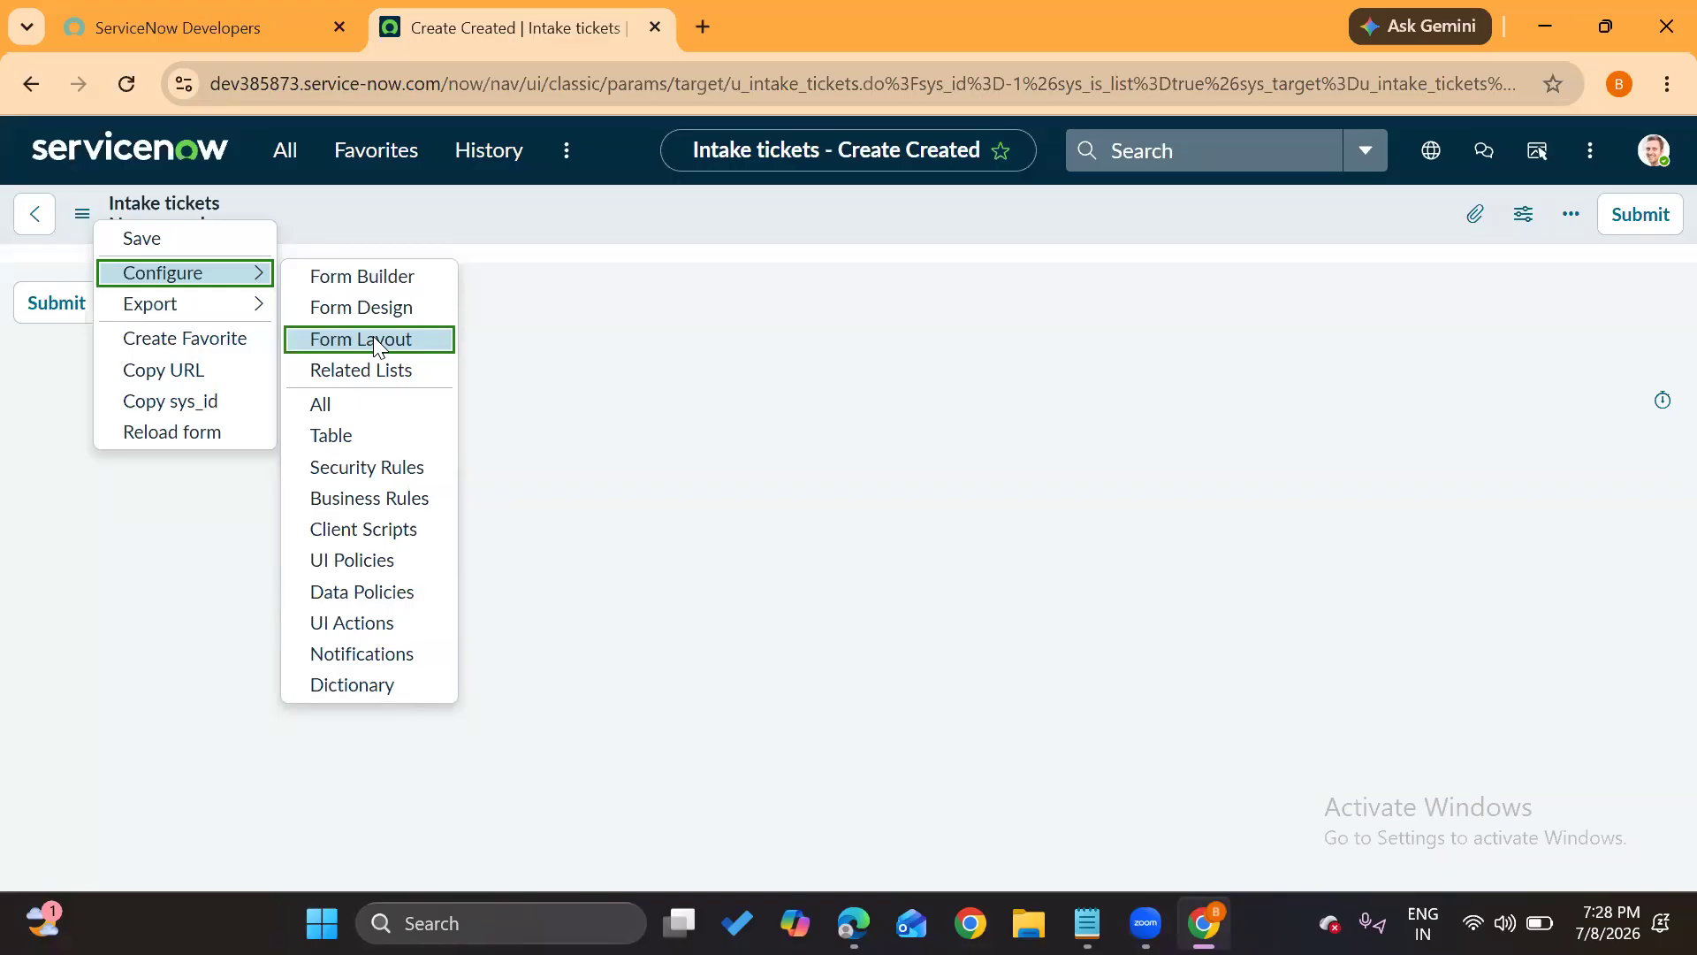
click(373, 339)
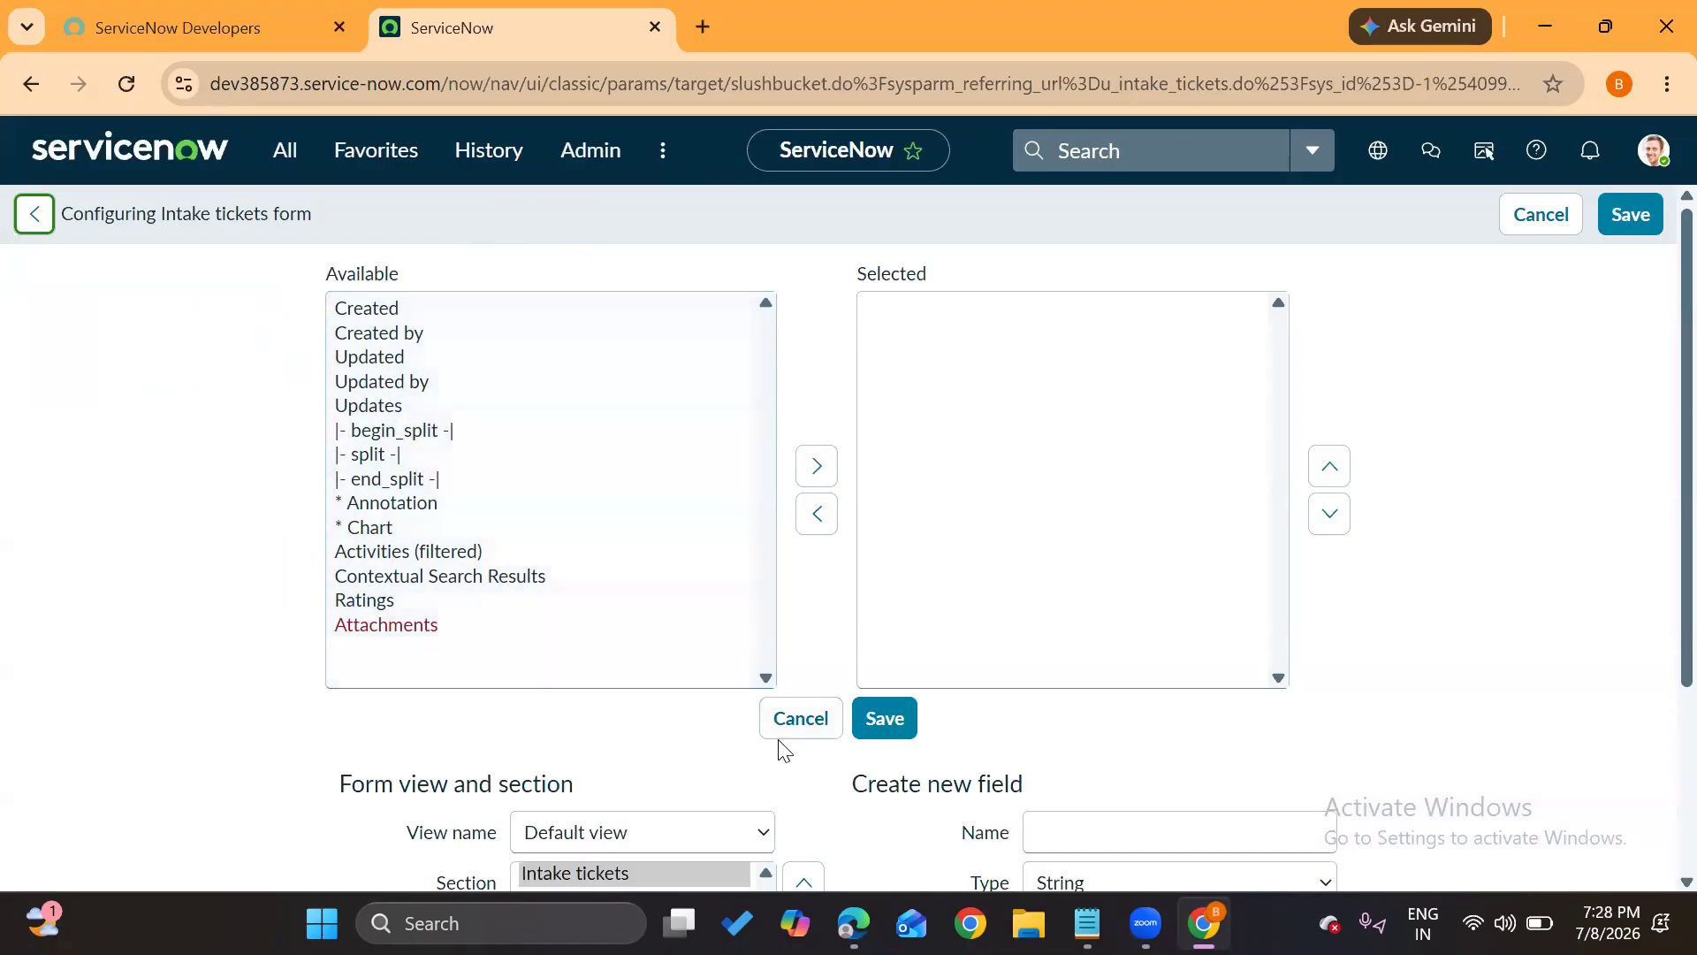
Create a String field named "Ticket Id" with length Small (40) and add it to the form
scroll(784, 747, down, 3)
drag(854, 515, 1042, 513)
click(1069, 562)
scroll(1069, 560, up, 3)
scroll(1068, 576, down, 3)
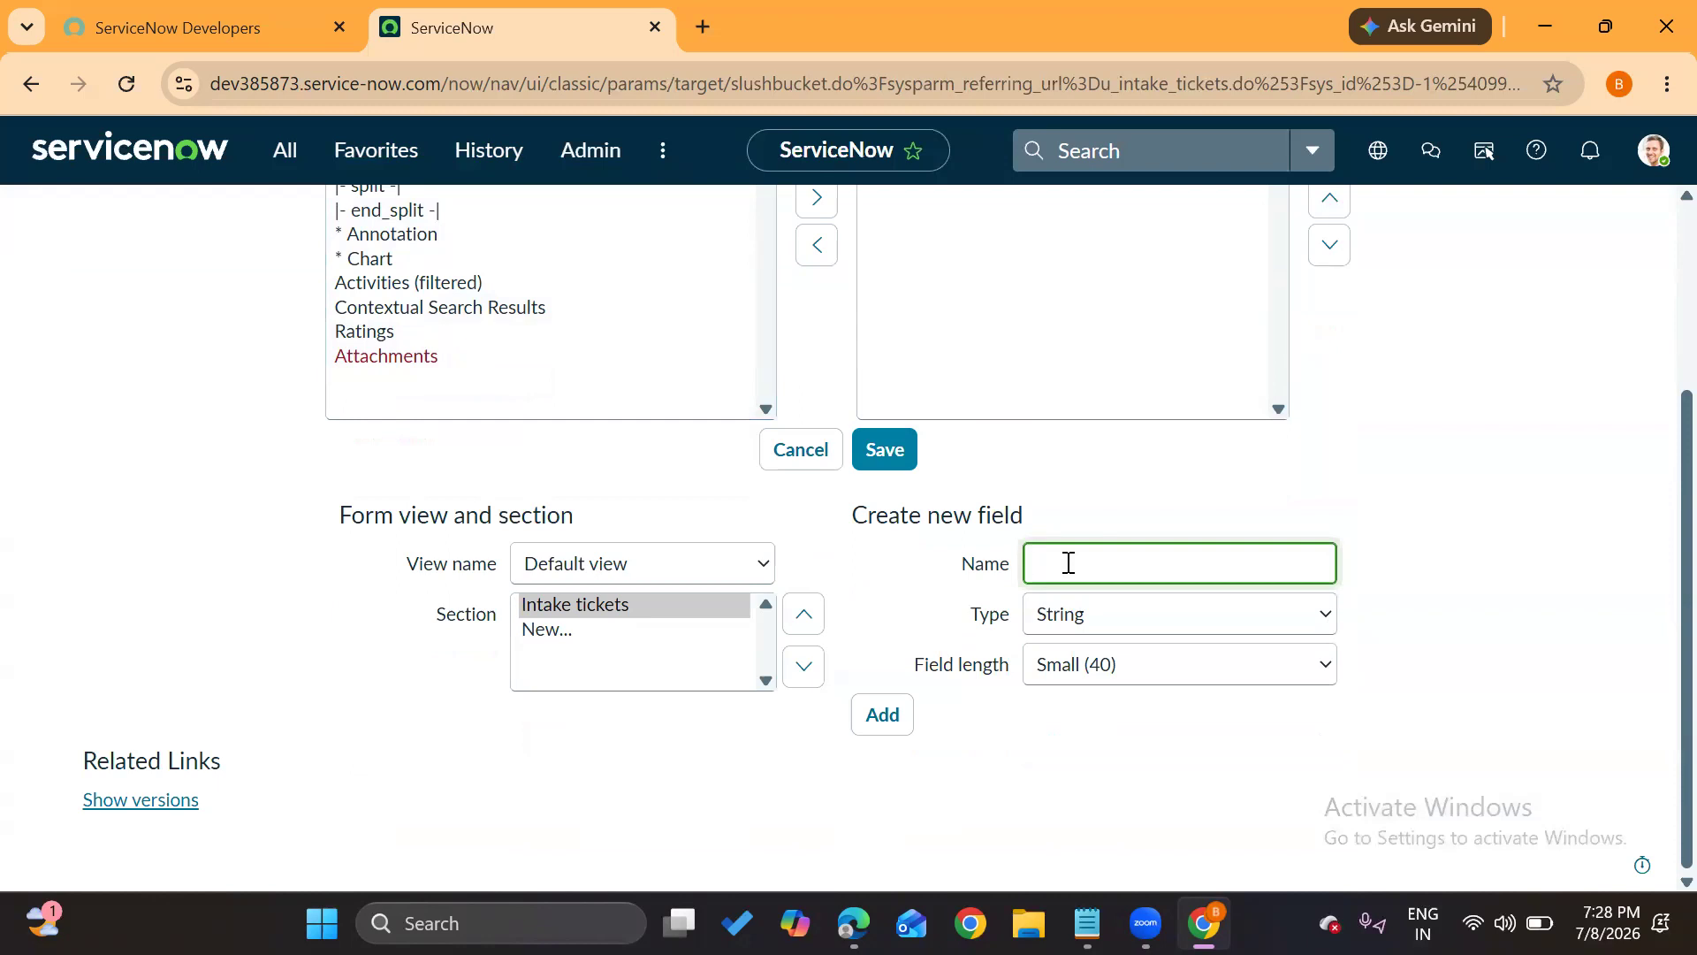
text(Ticket Id)
click(883, 730)
Name the new Intake tickets field "Parent ticket" and set its type to Reference
click(1068, 557)
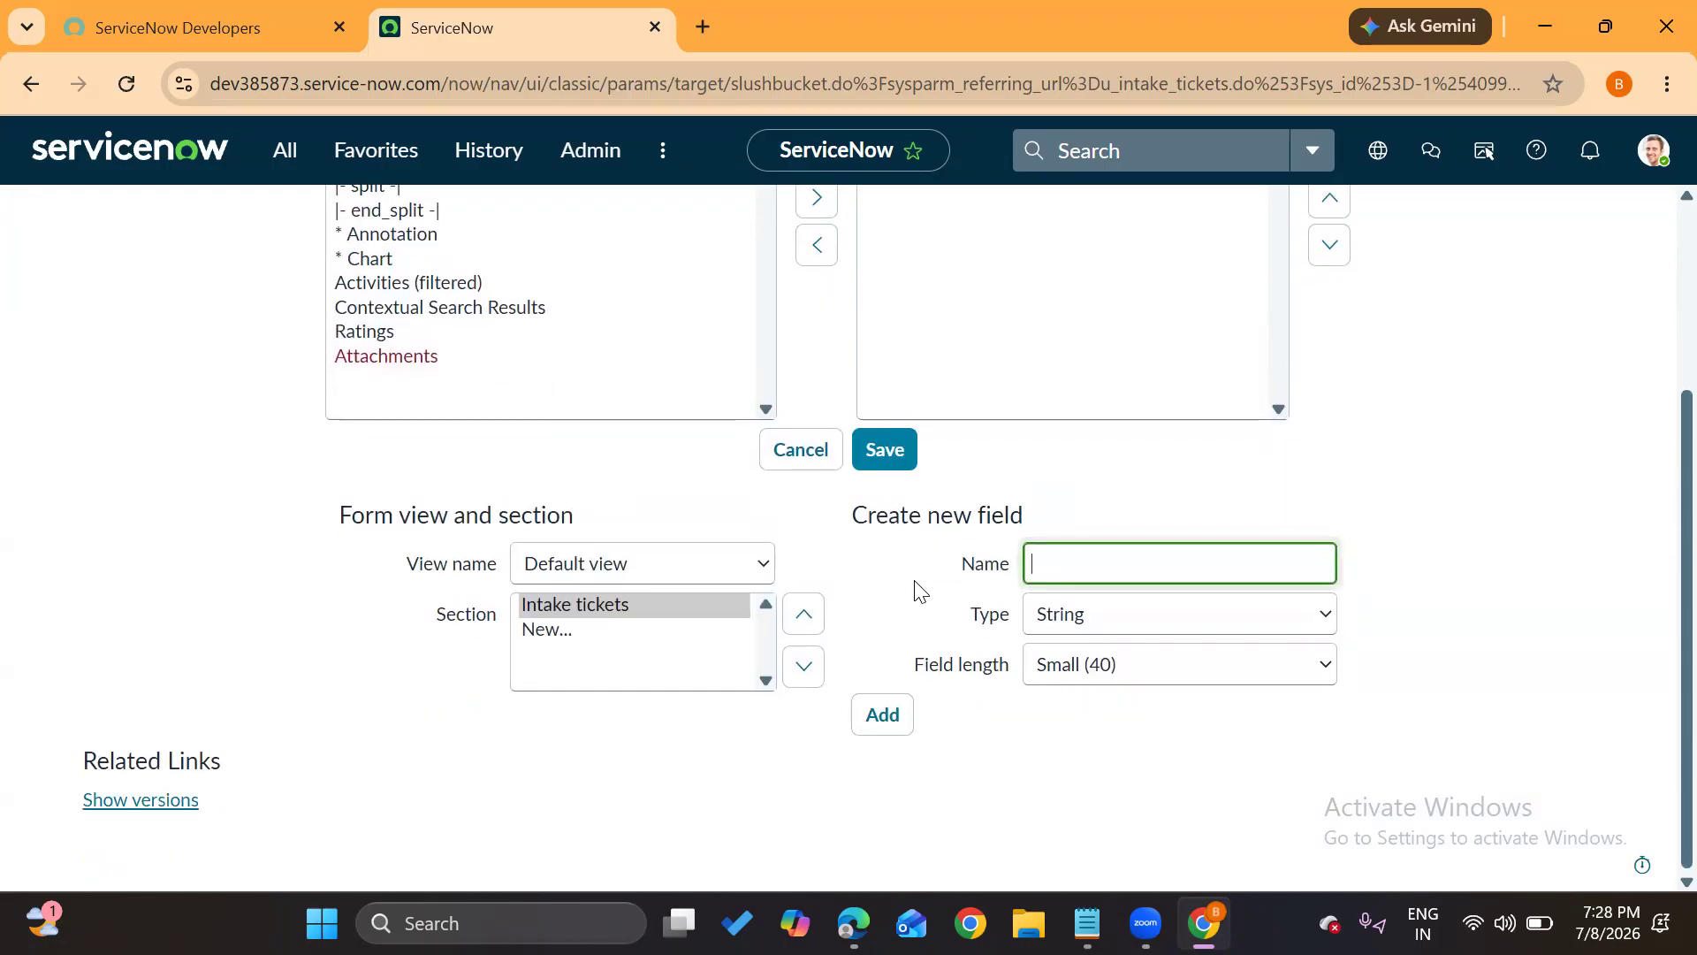
text(P)
key(BackSpace)
text(P)
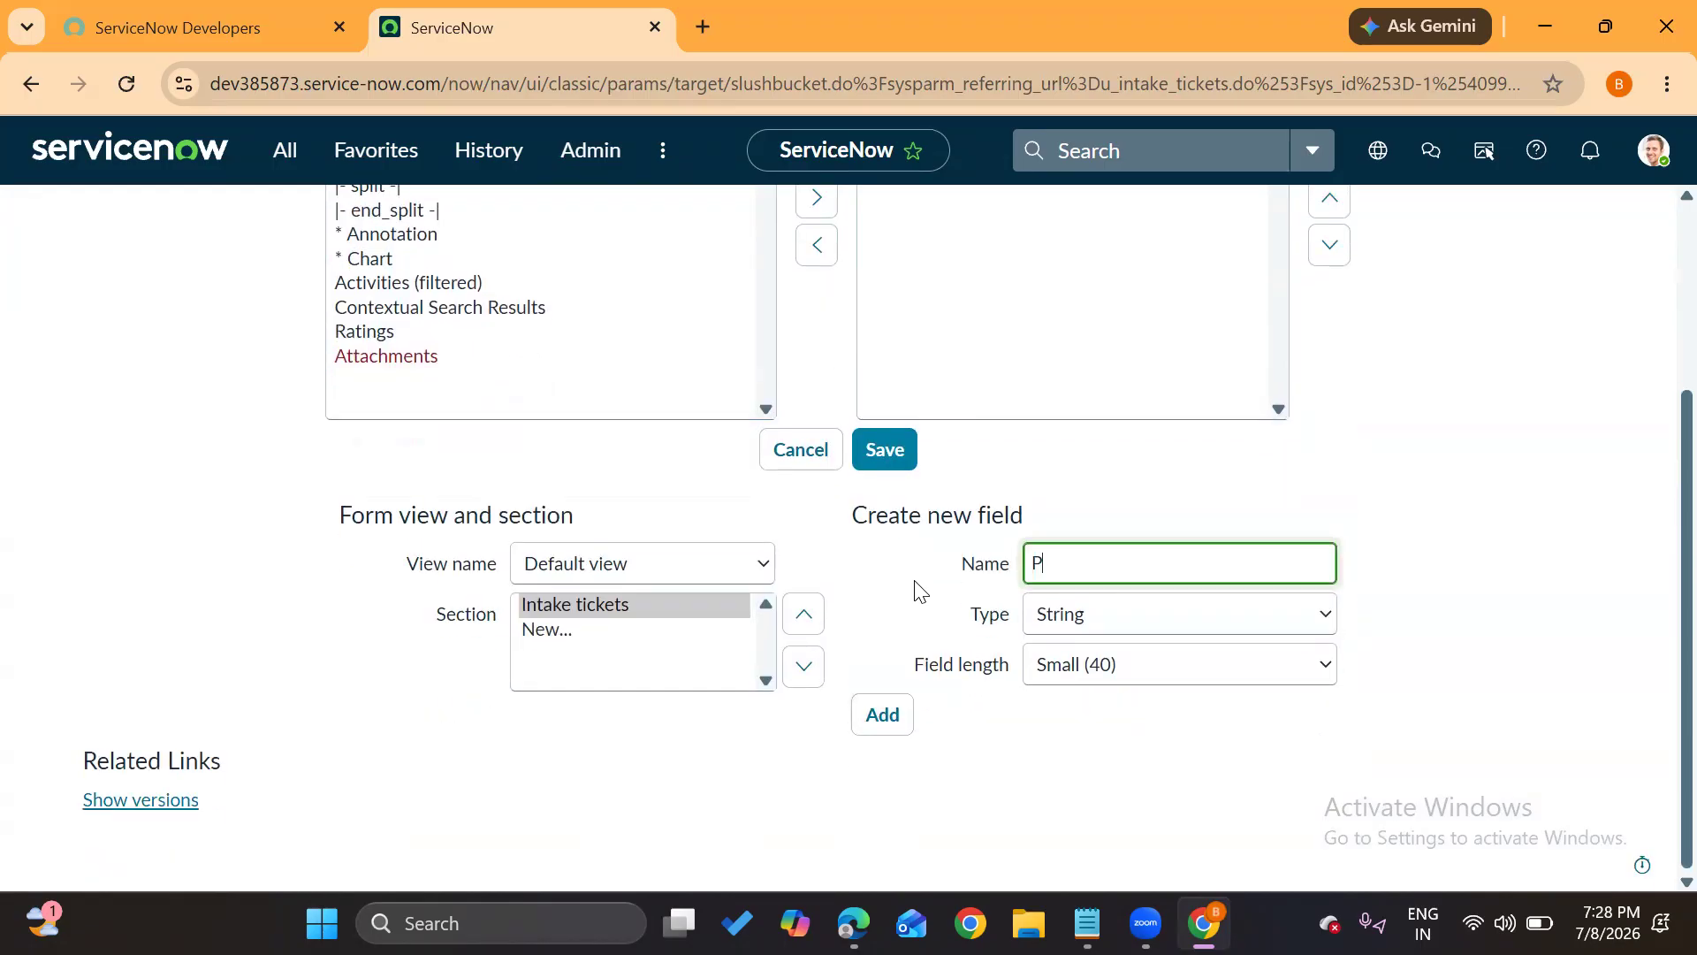
text(arent ticket)
click(1046, 616)
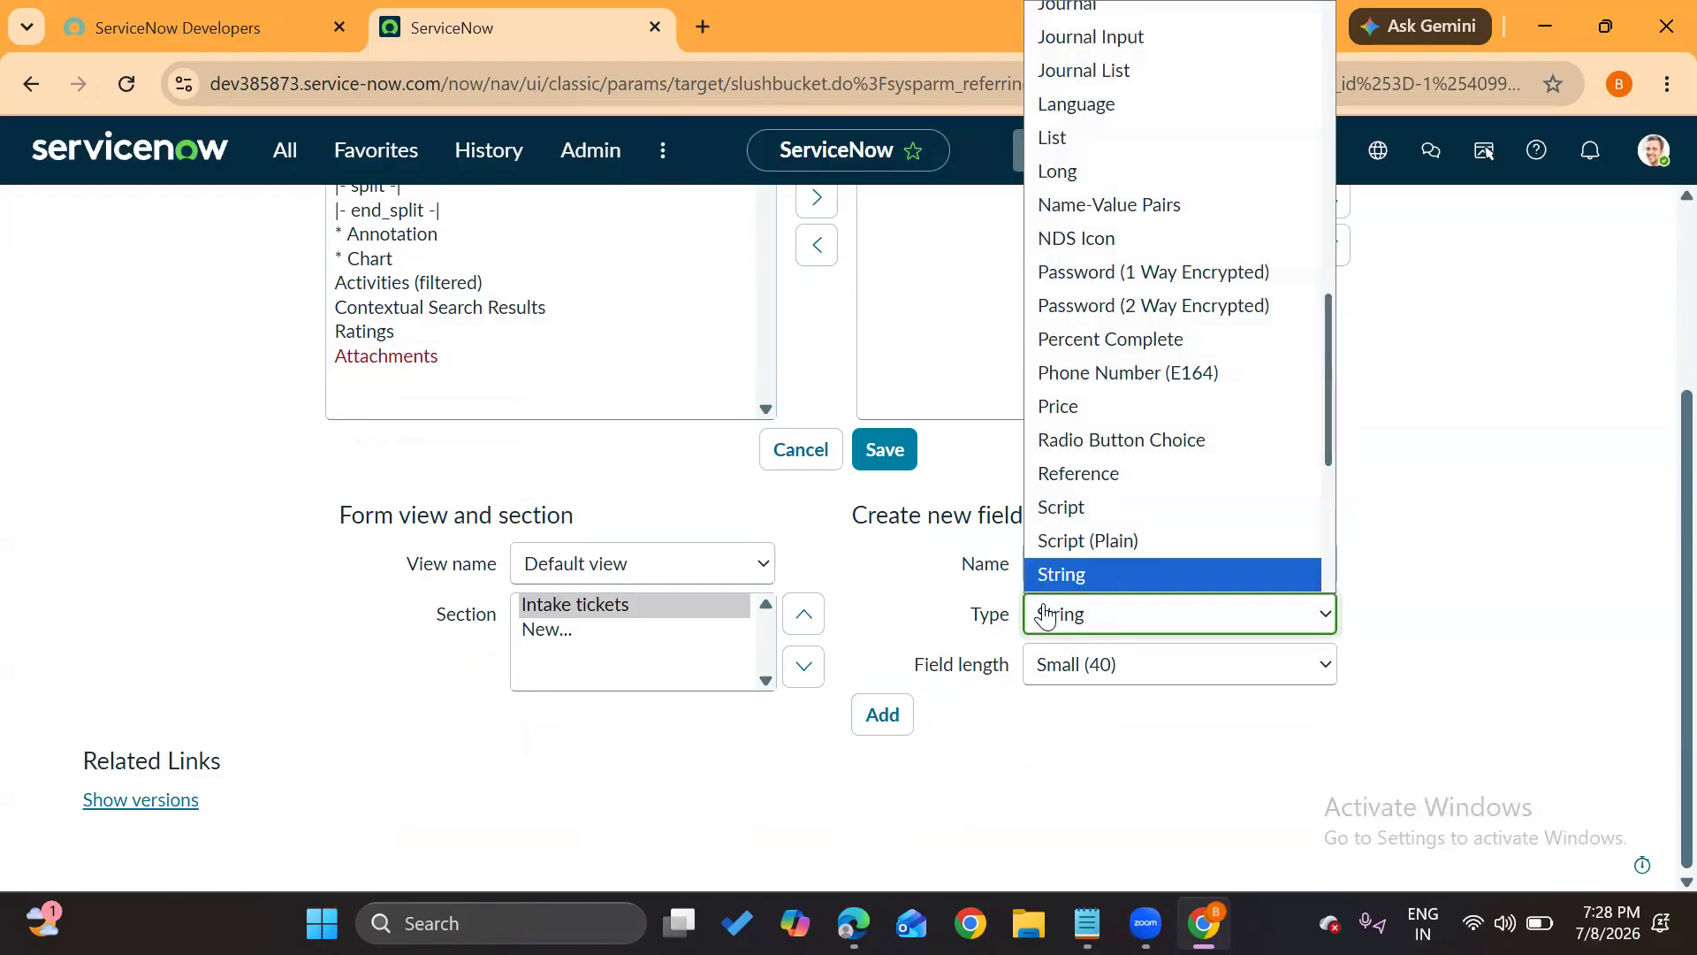
scroll(1072, 225, down, 4)
scroll(1073, 232, down, 1)
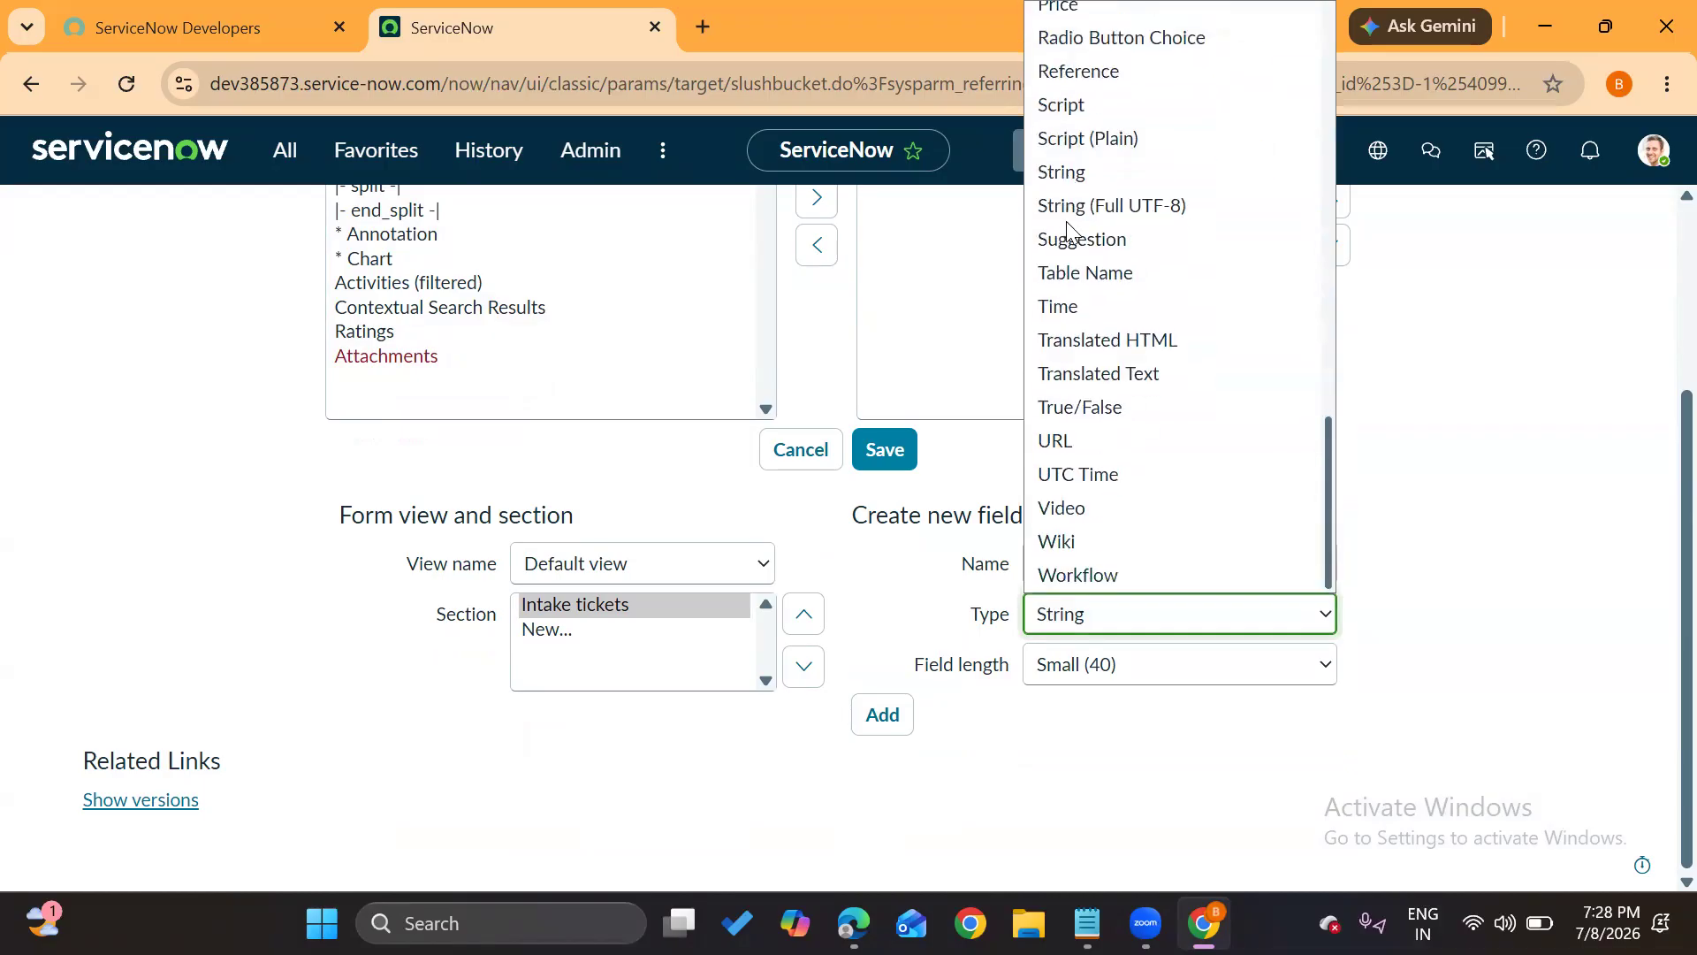
scroll(1068, 228, up, 15)
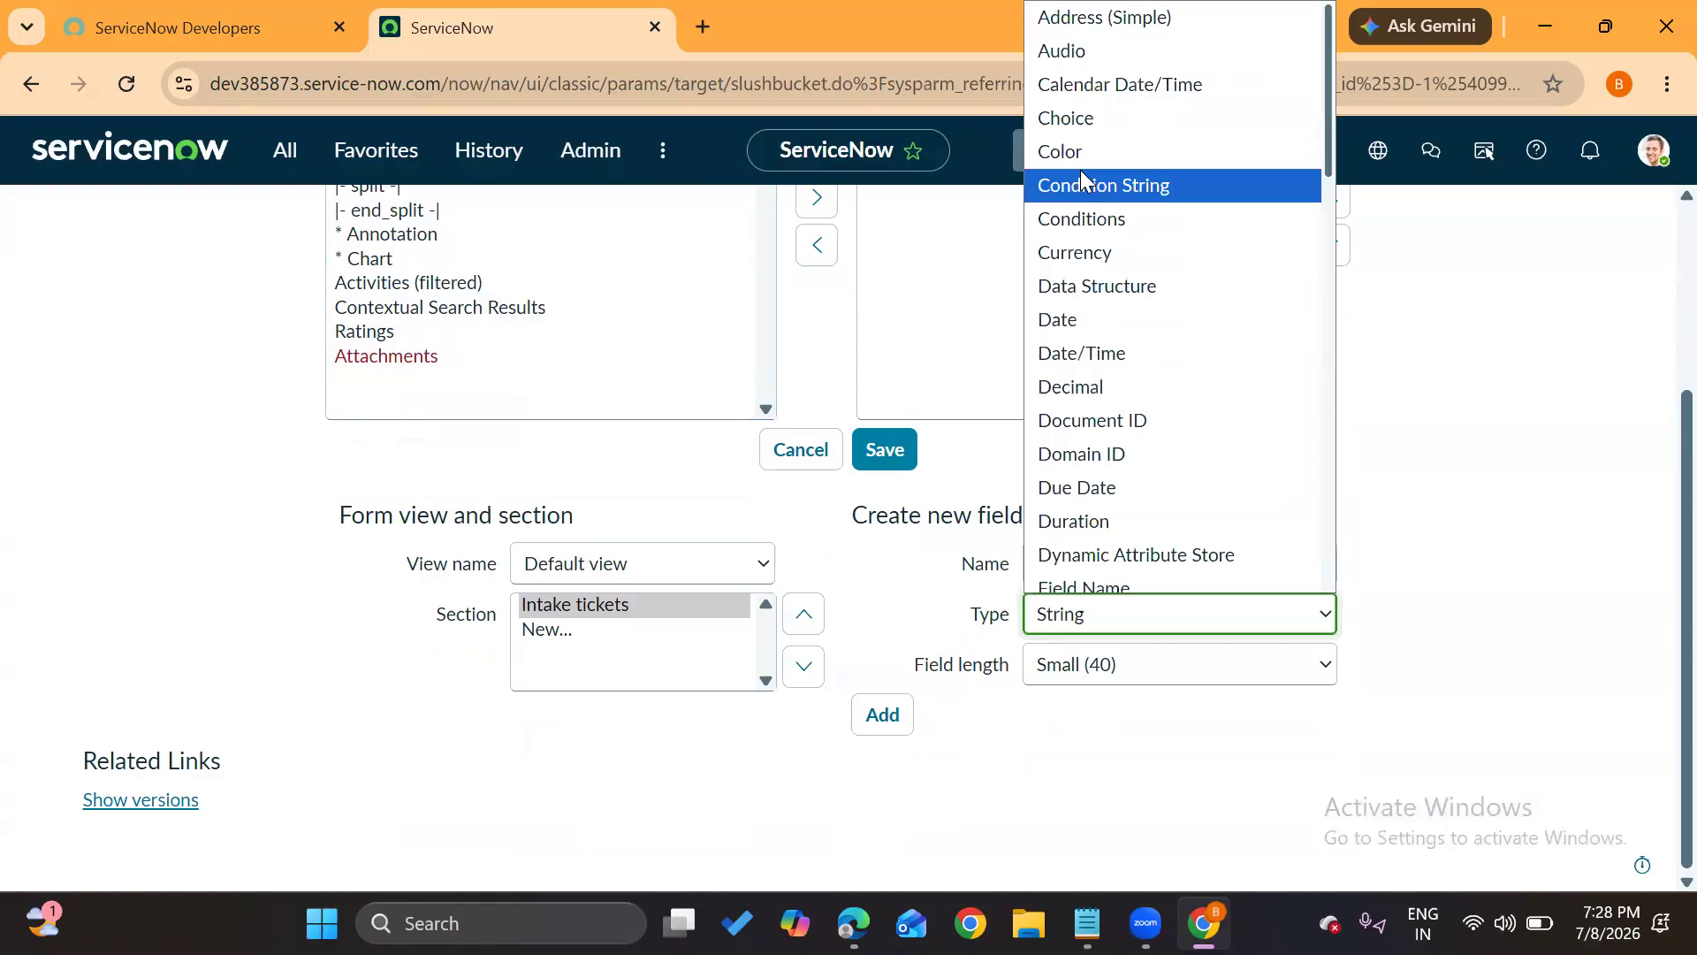
key(r)
key(e)
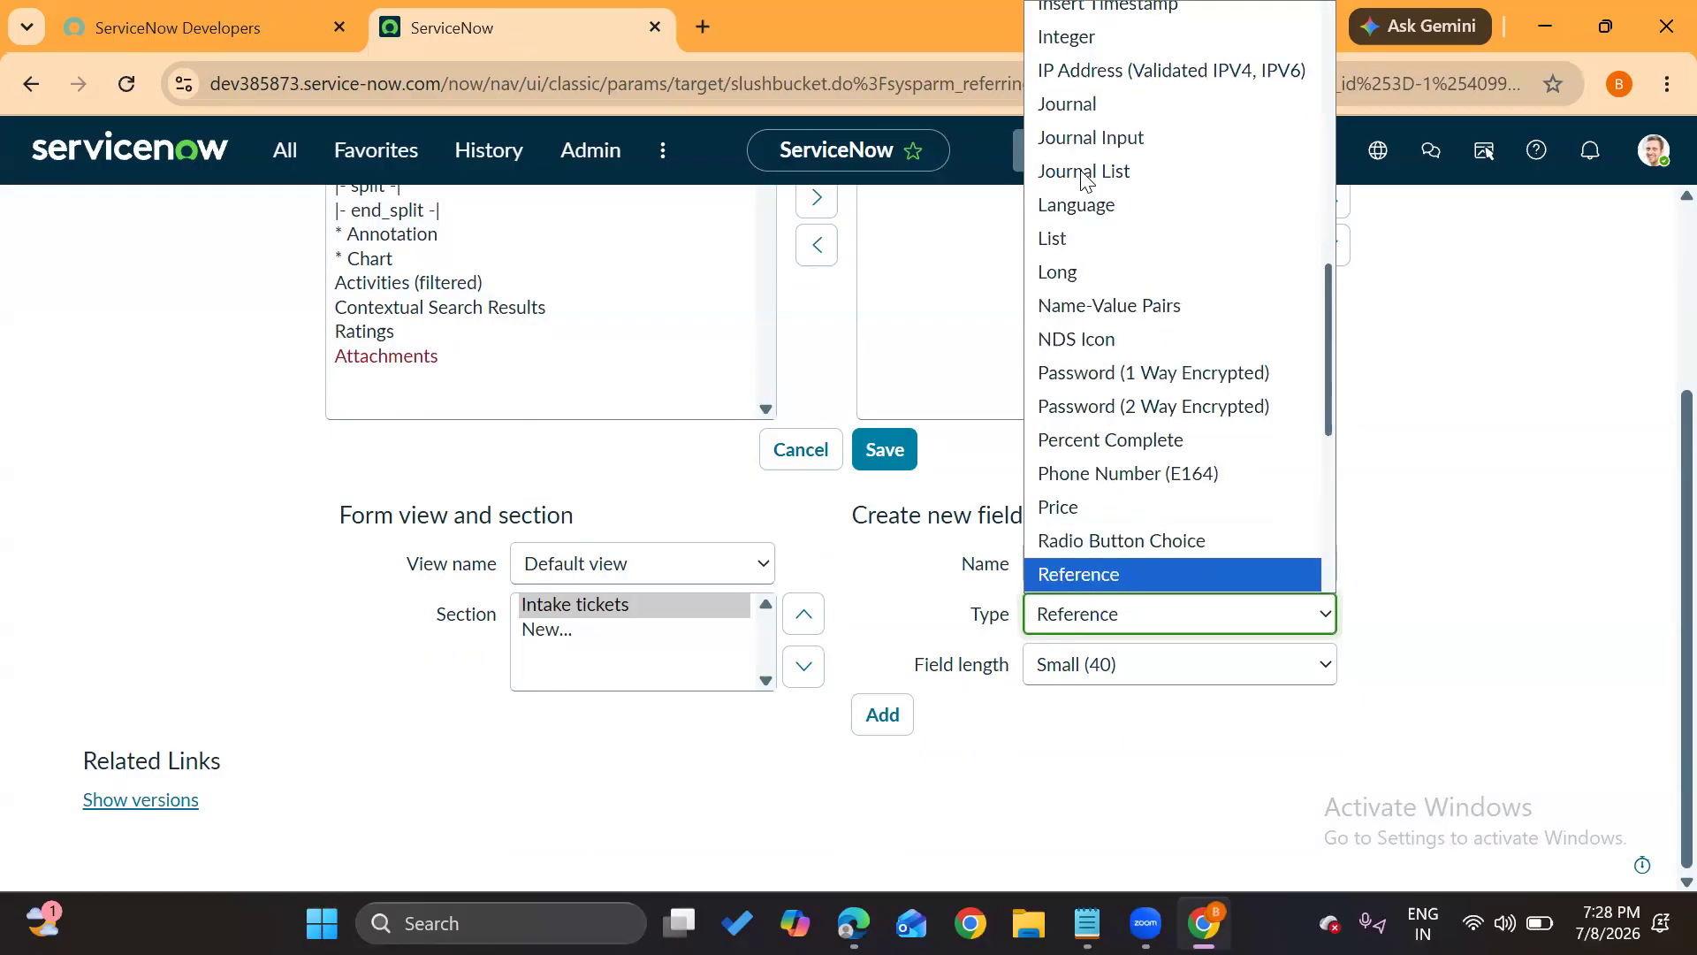
key(f)
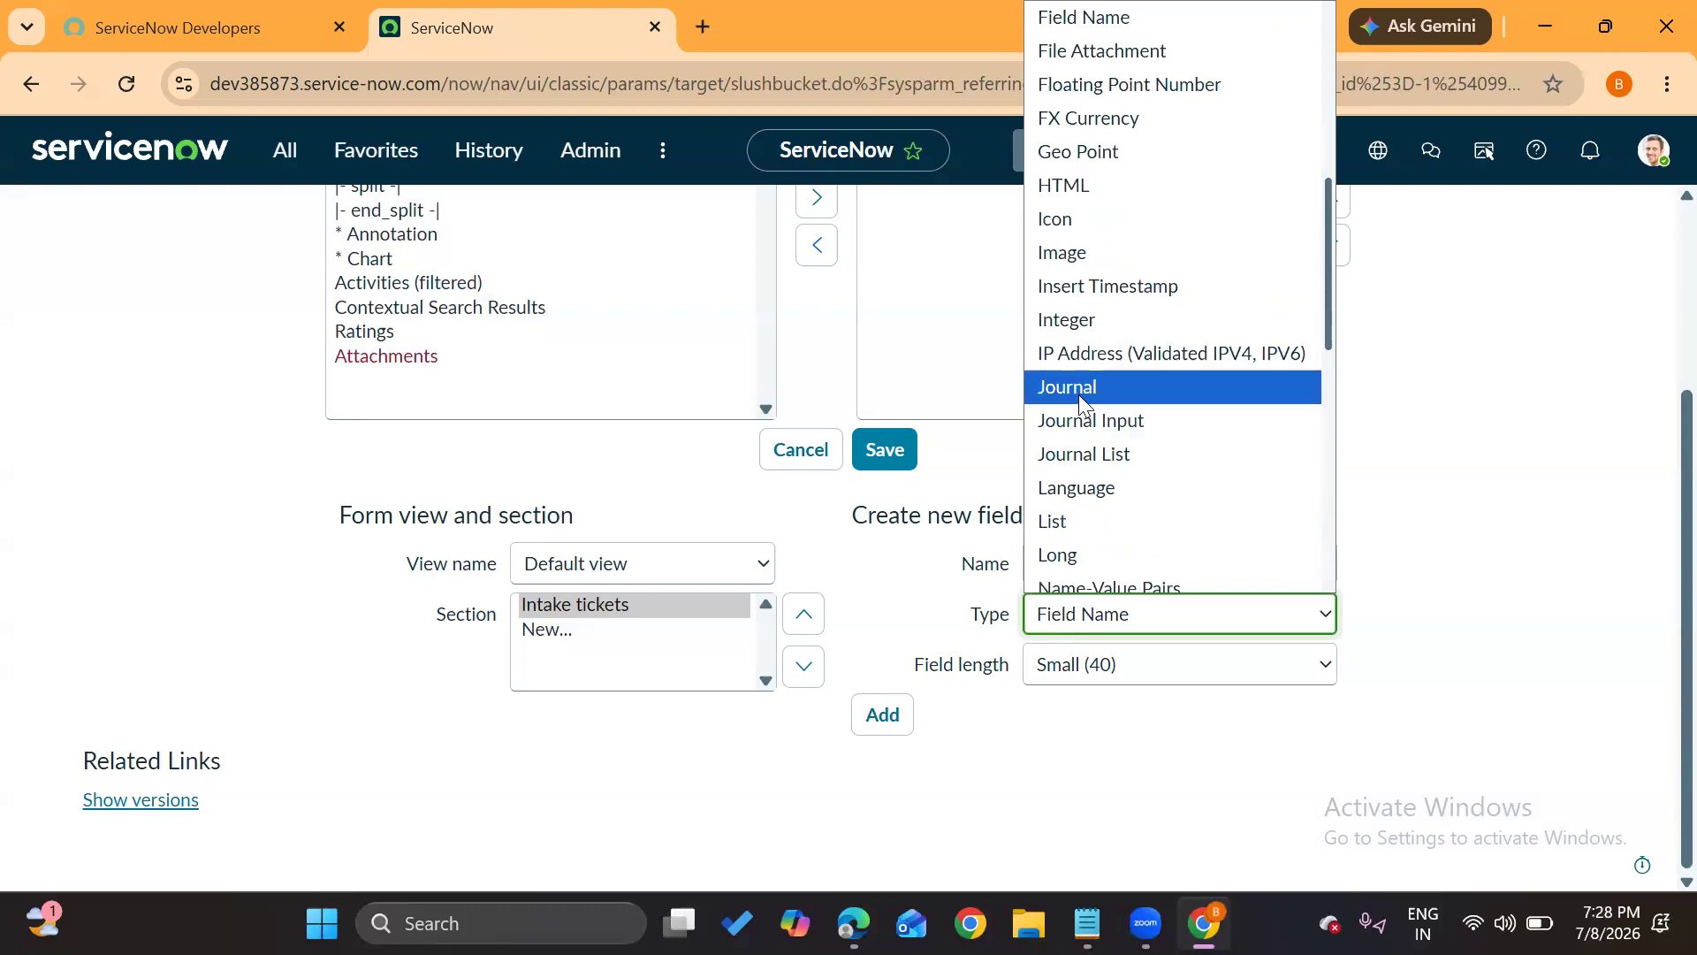
key(r)
key(e)
key(Return)
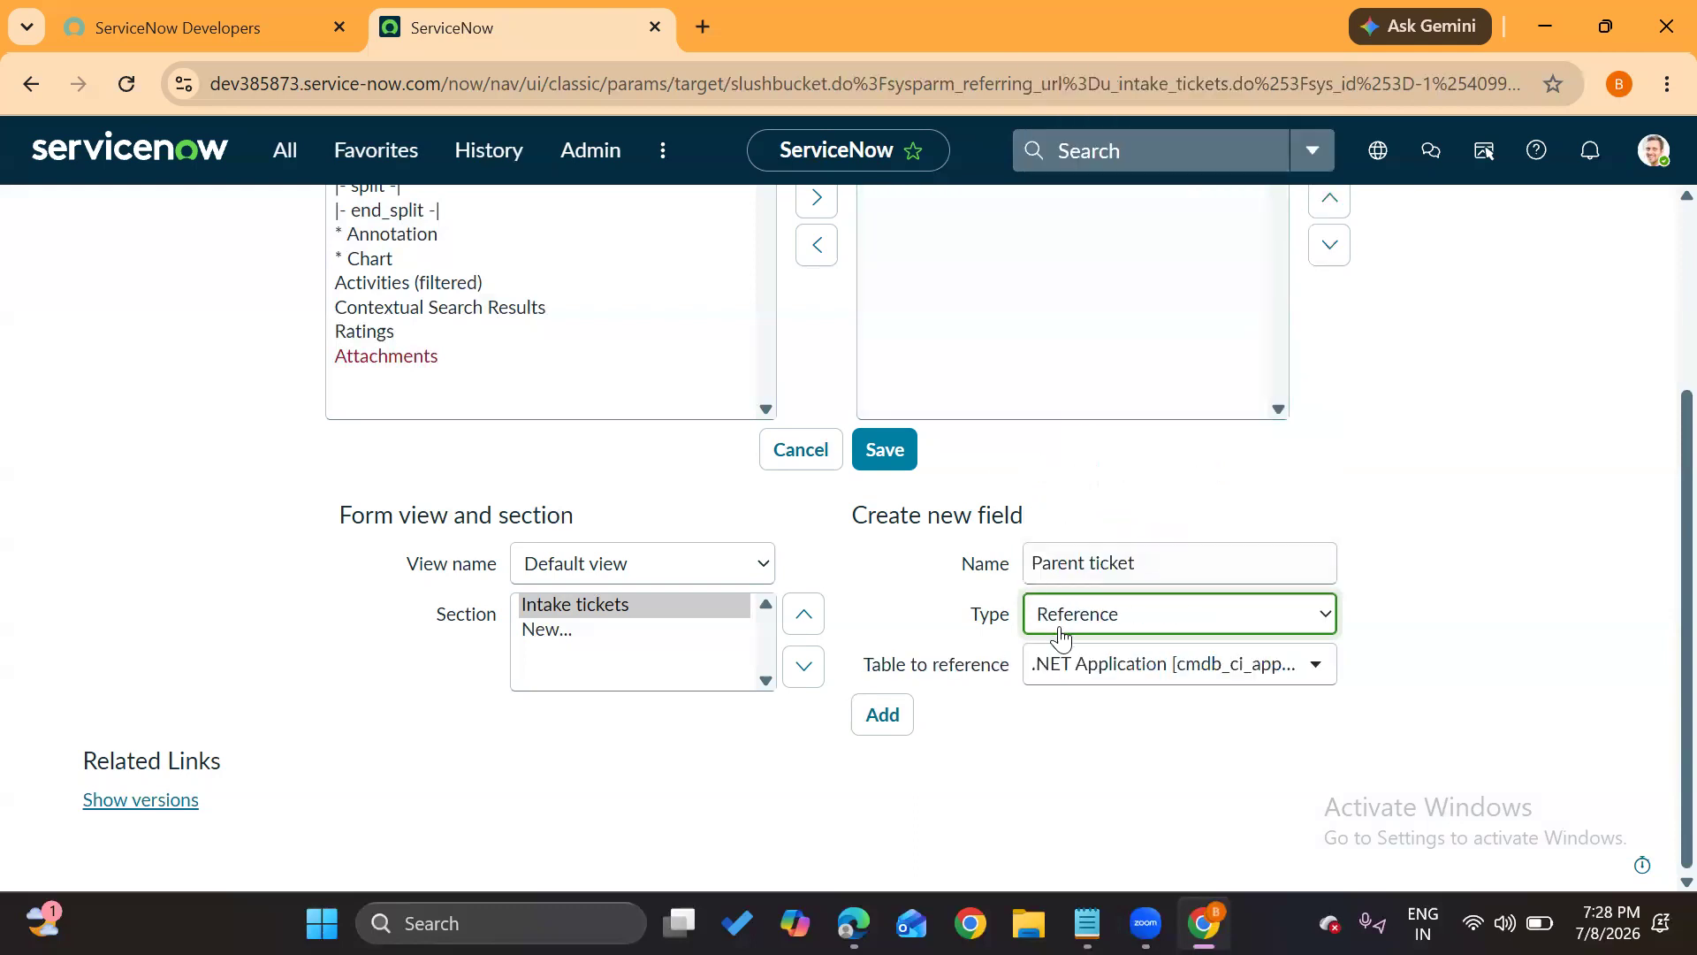
Set the Parent ticket field's reference table to Task [task] and add the field to the form
scroll(930, 635, up, 3)
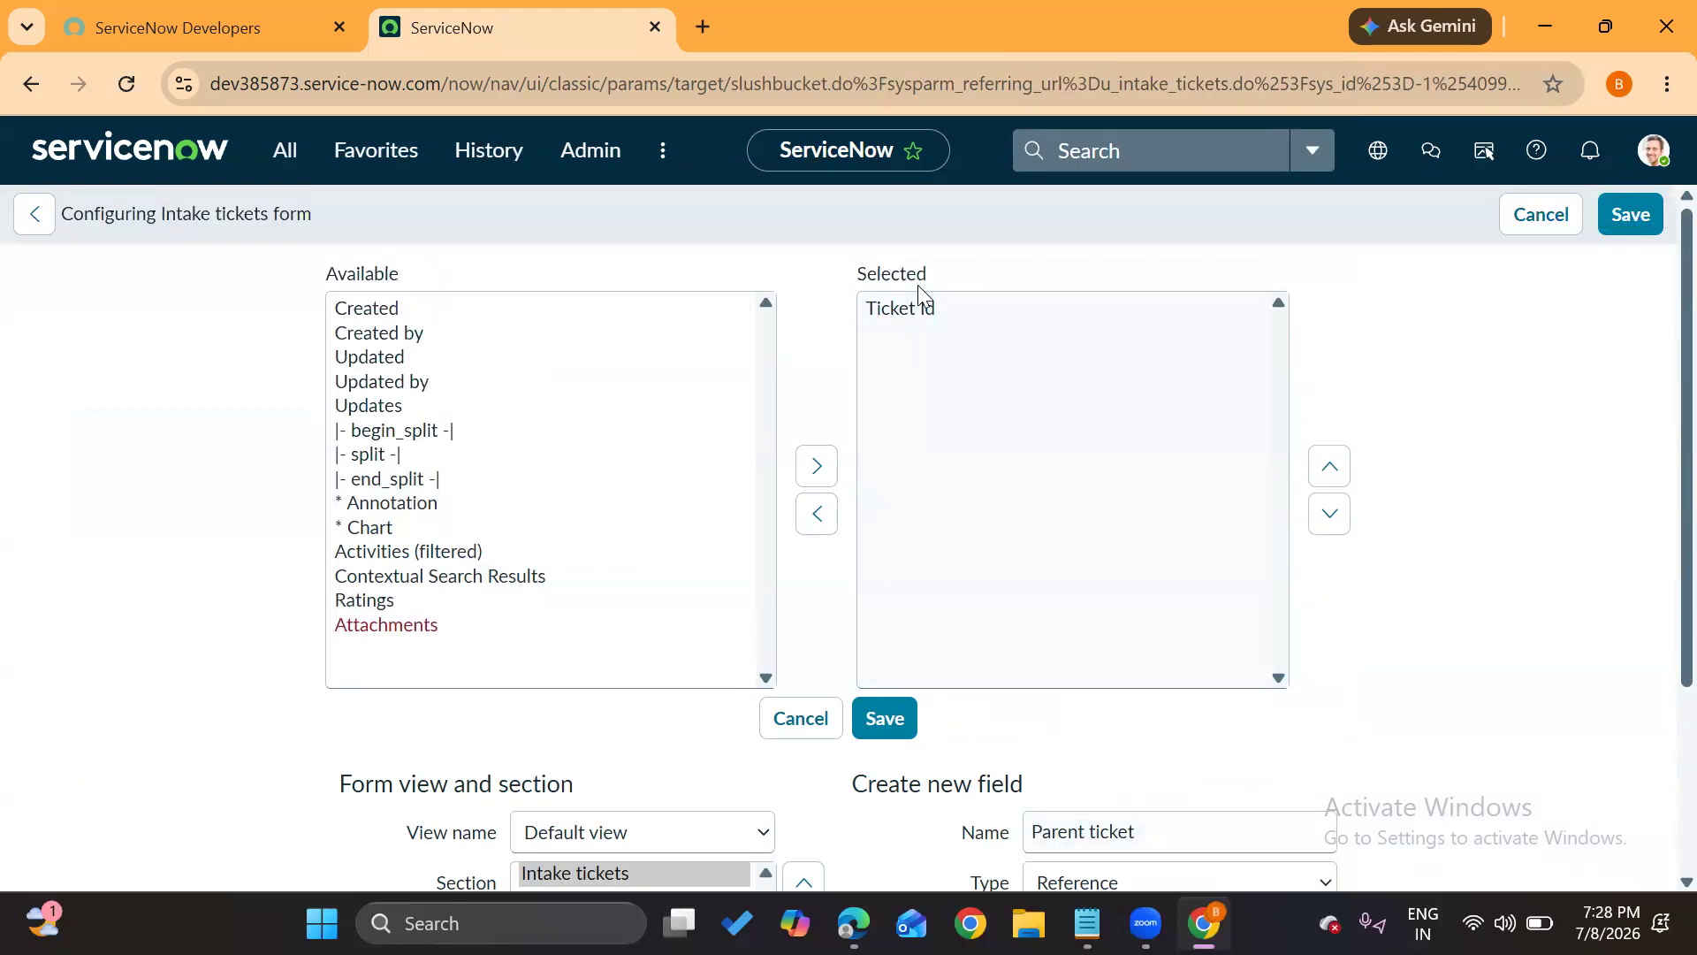
scroll(891, 503, down, 3)
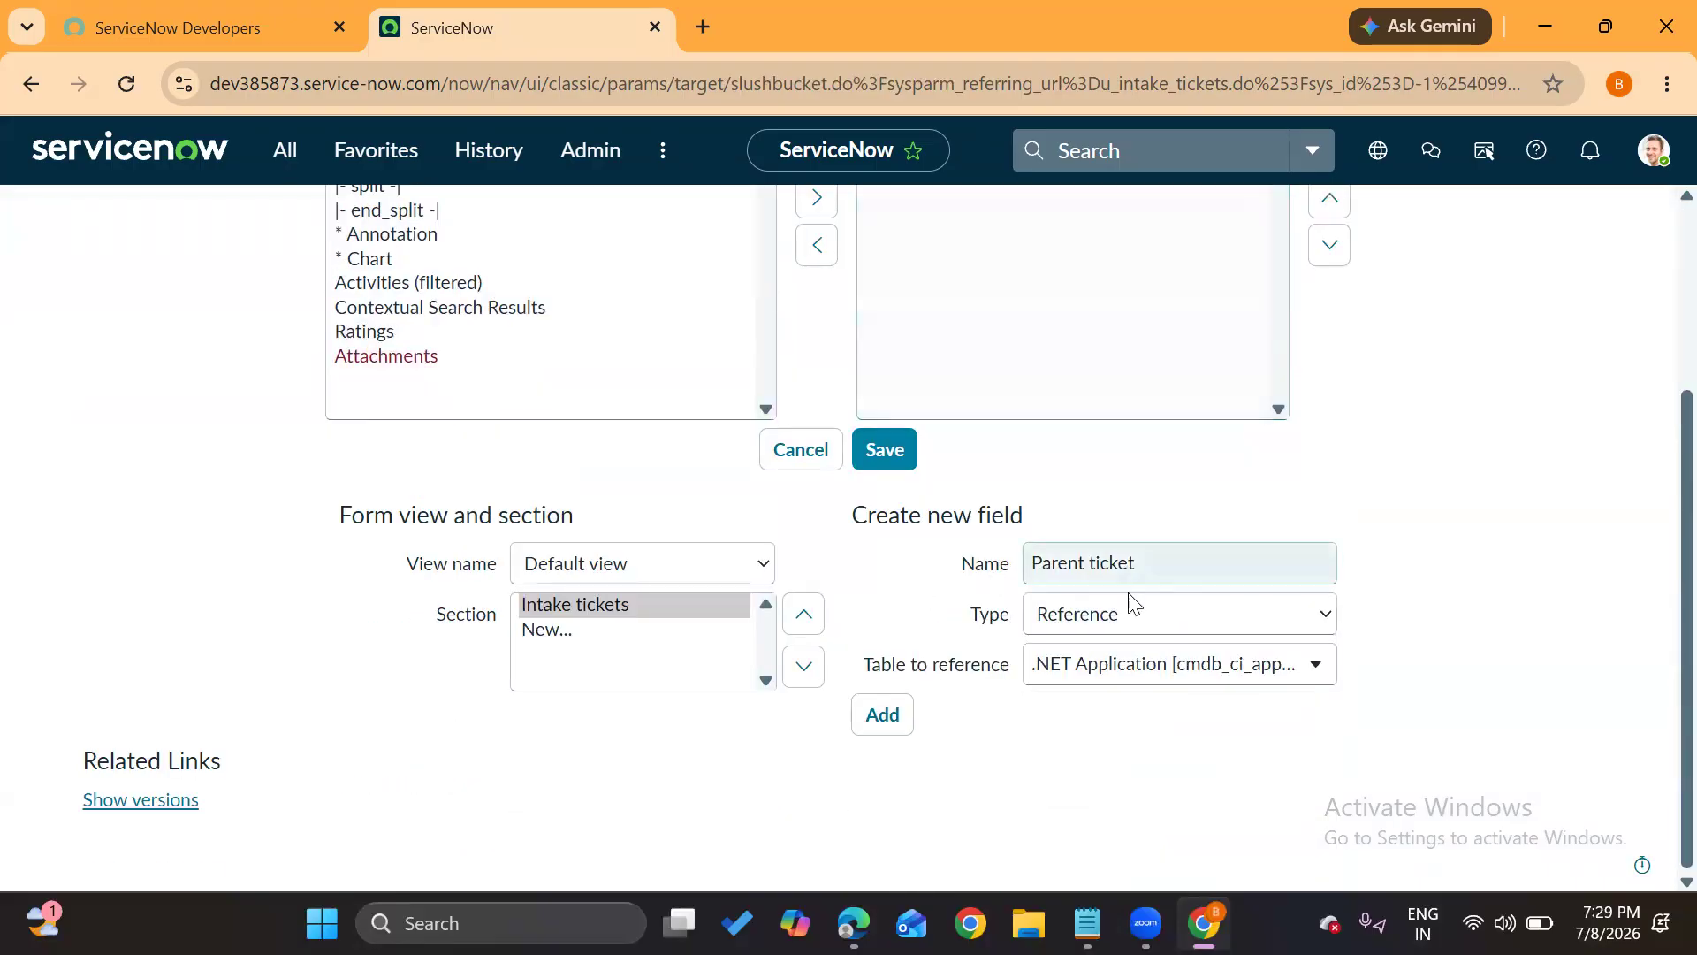
click(1126, 670)
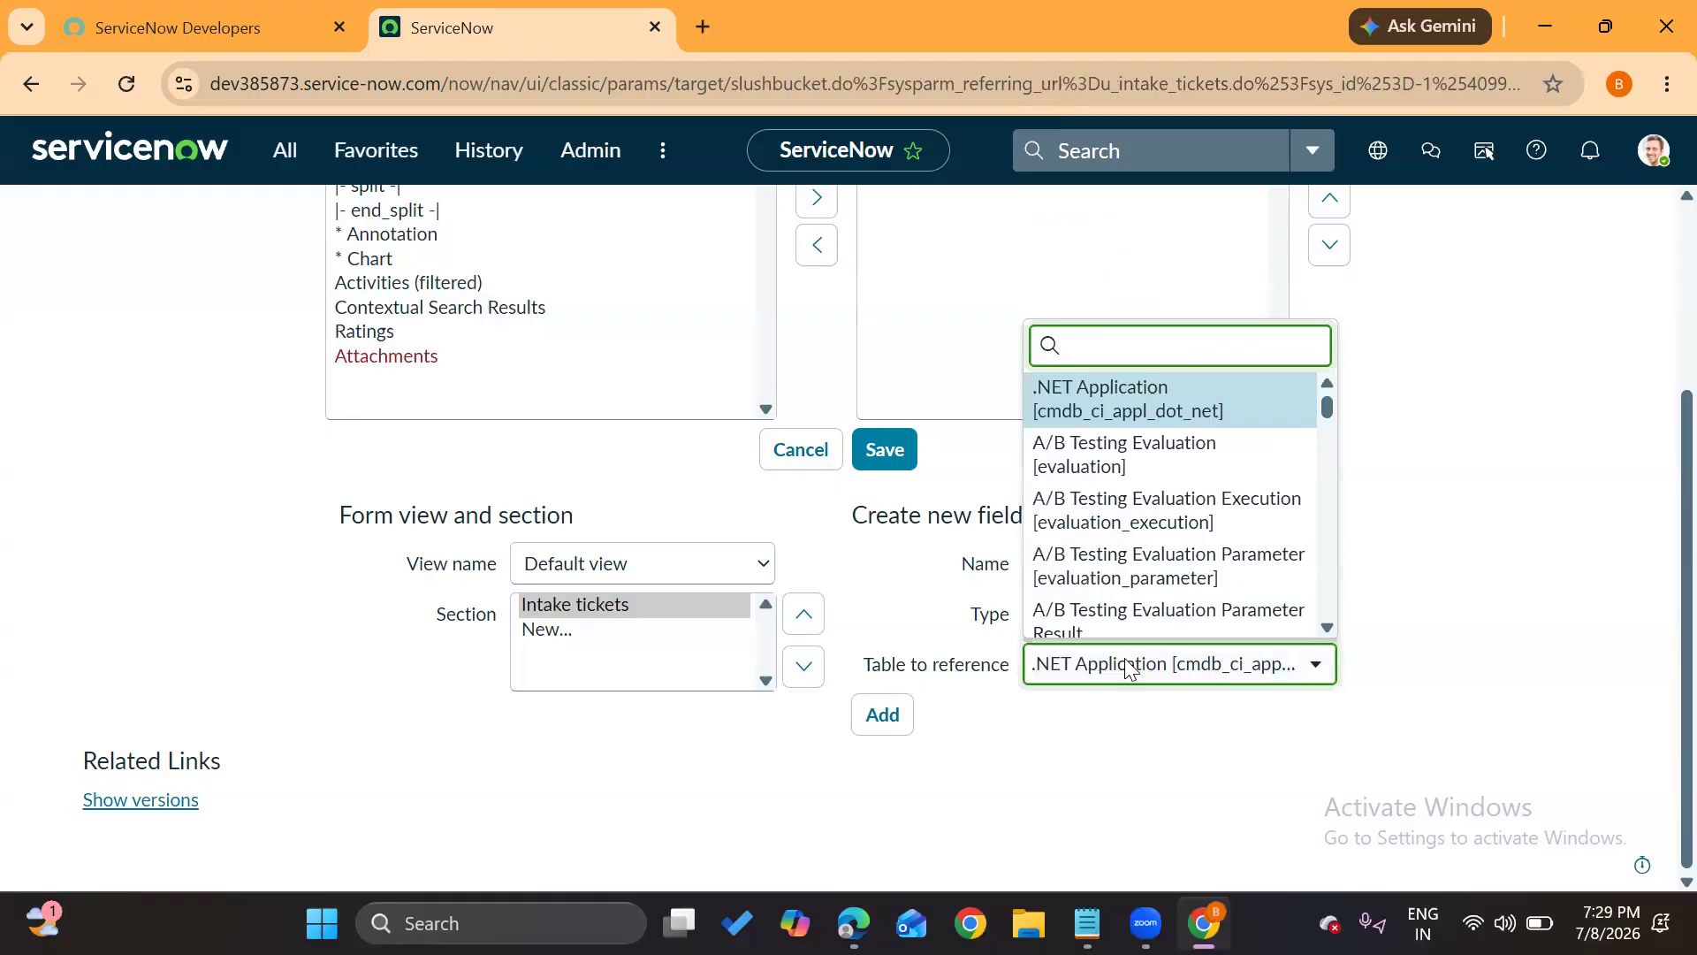
text(ts)
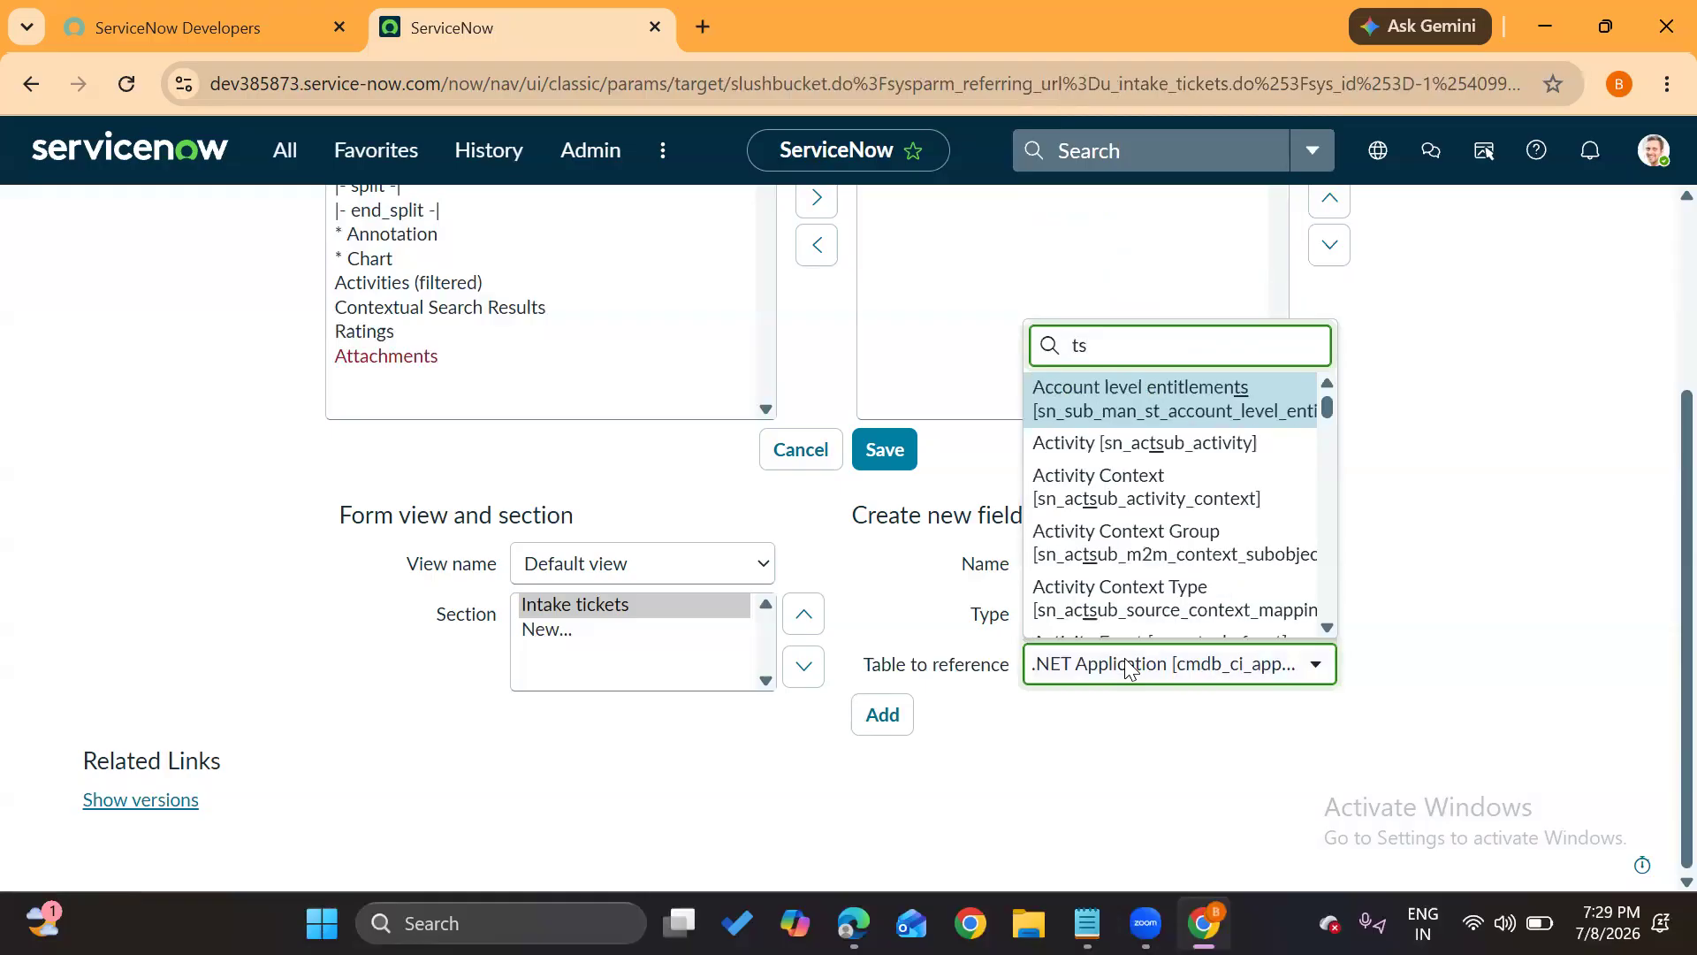
key(BackSpace)
text(ask)
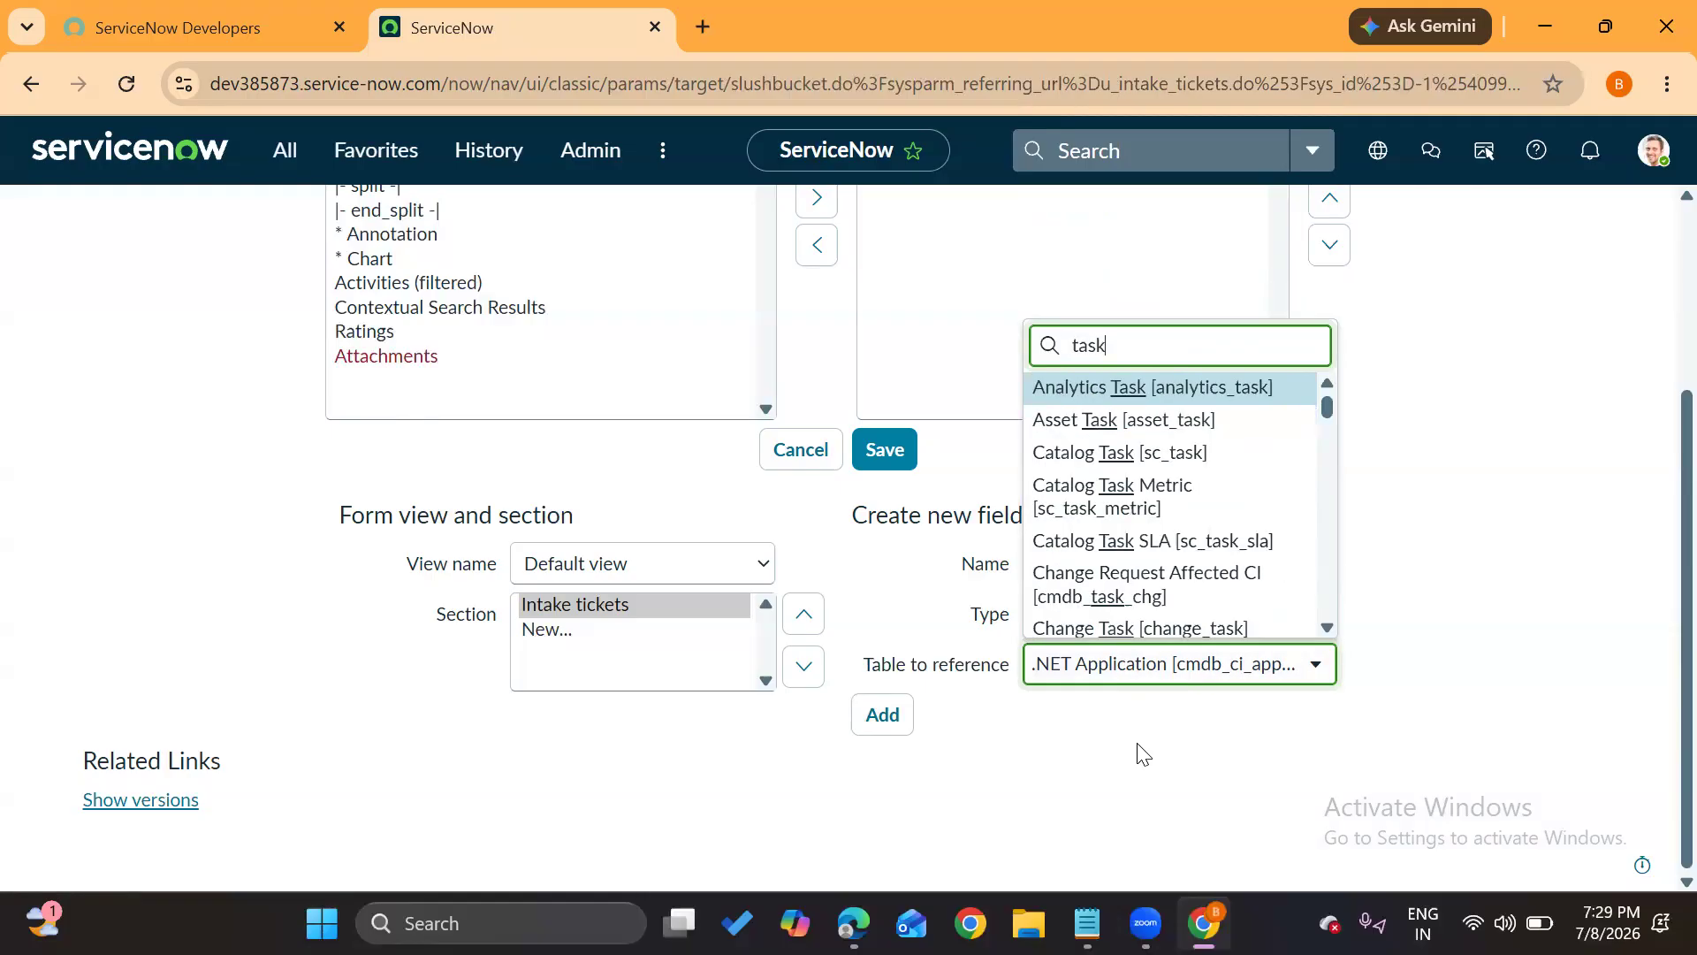
scroll(1132, 594, down, 3)
scroll(1131, 594, up, 3)
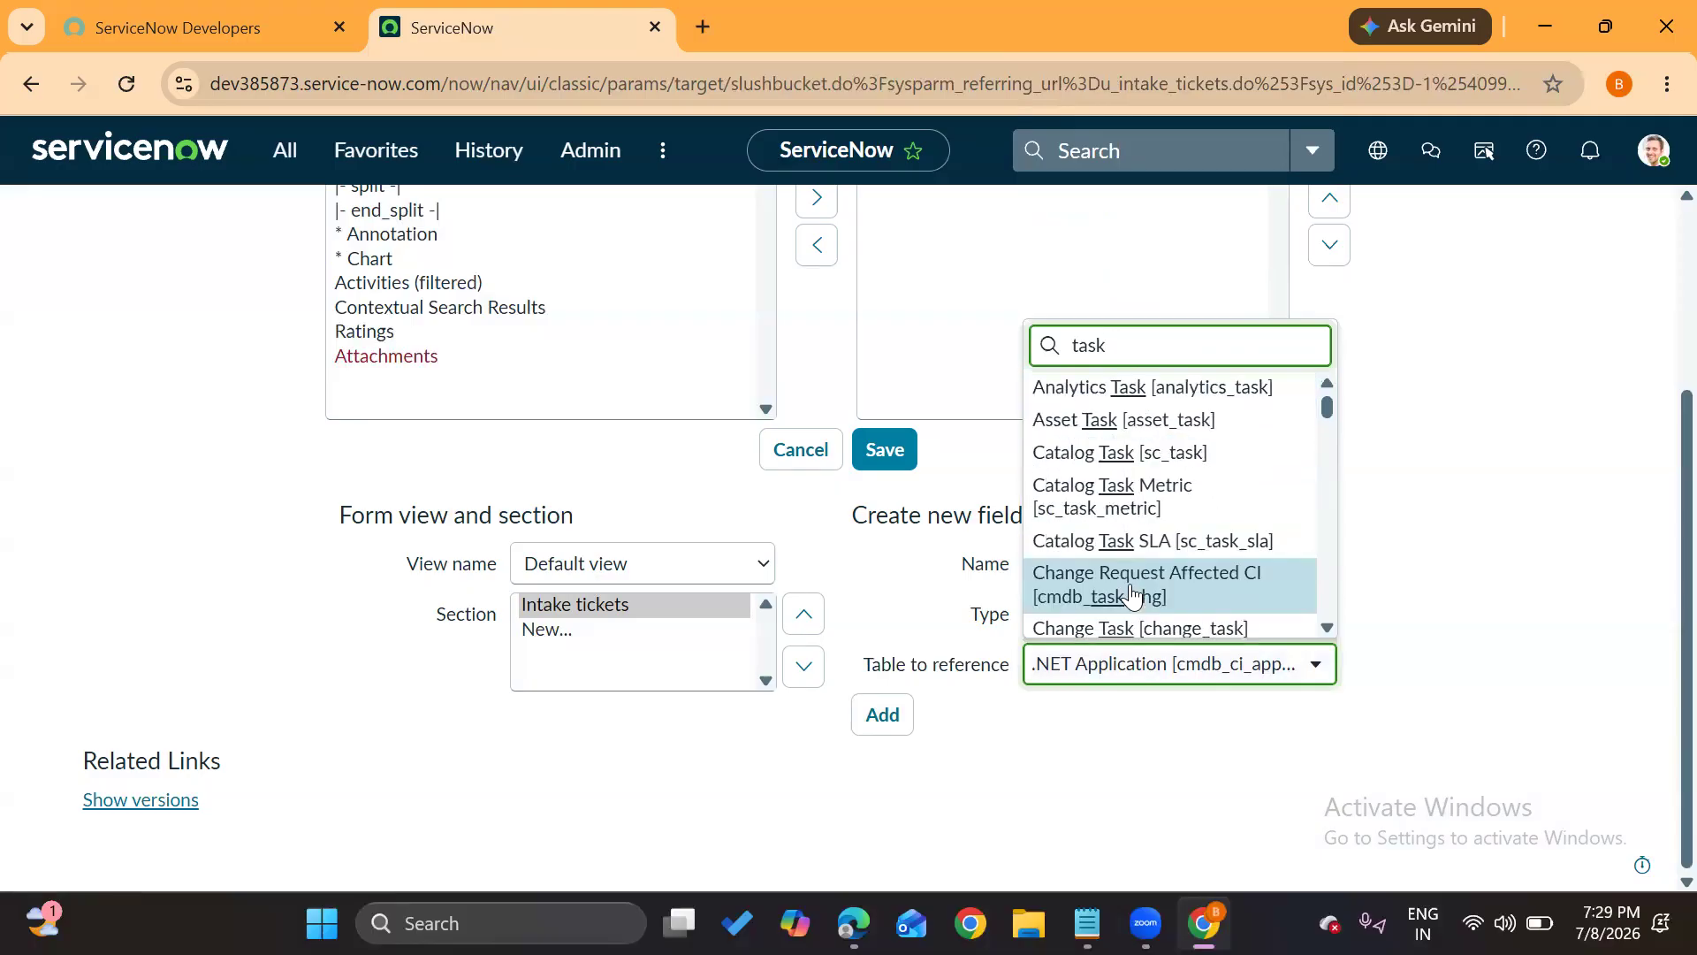
scroll(1134, 531, down, 4)
scroll(1135, 531, down, 10)
scroll(1134, 531, down, 6)
text(])
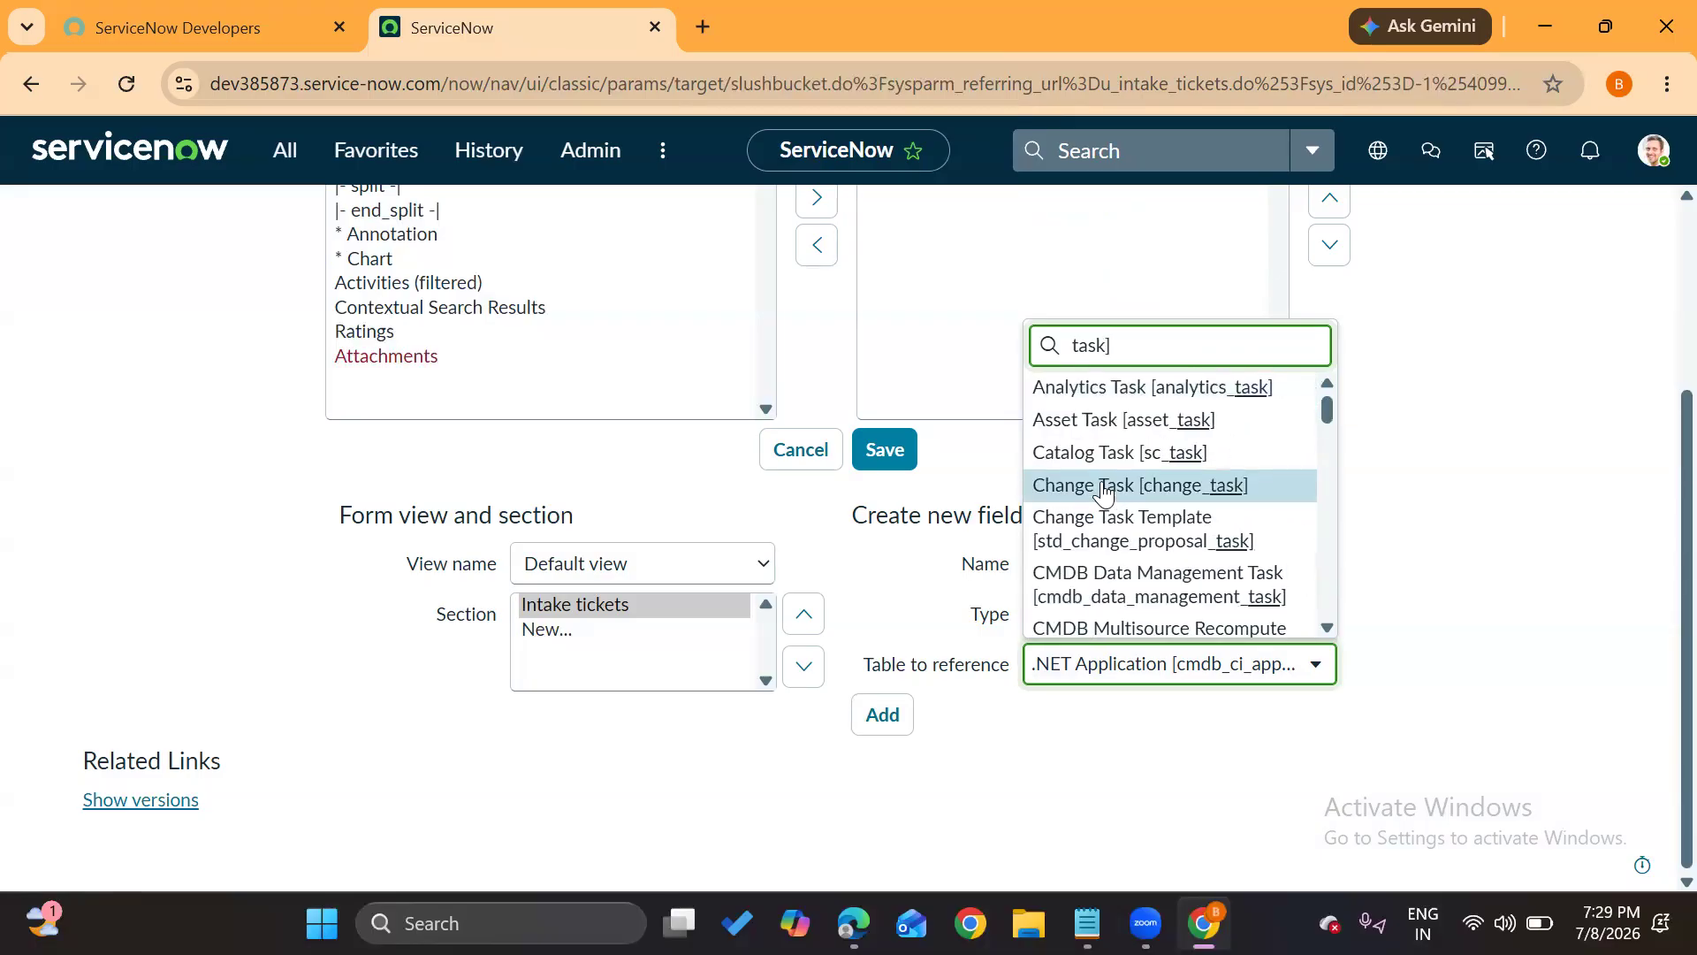
scroll(1103, 492, down, 6)
scroll(1103, 495, down, 8)
scroll(1103, 493, down, 8)
scroll(1103, 492, down, 8)
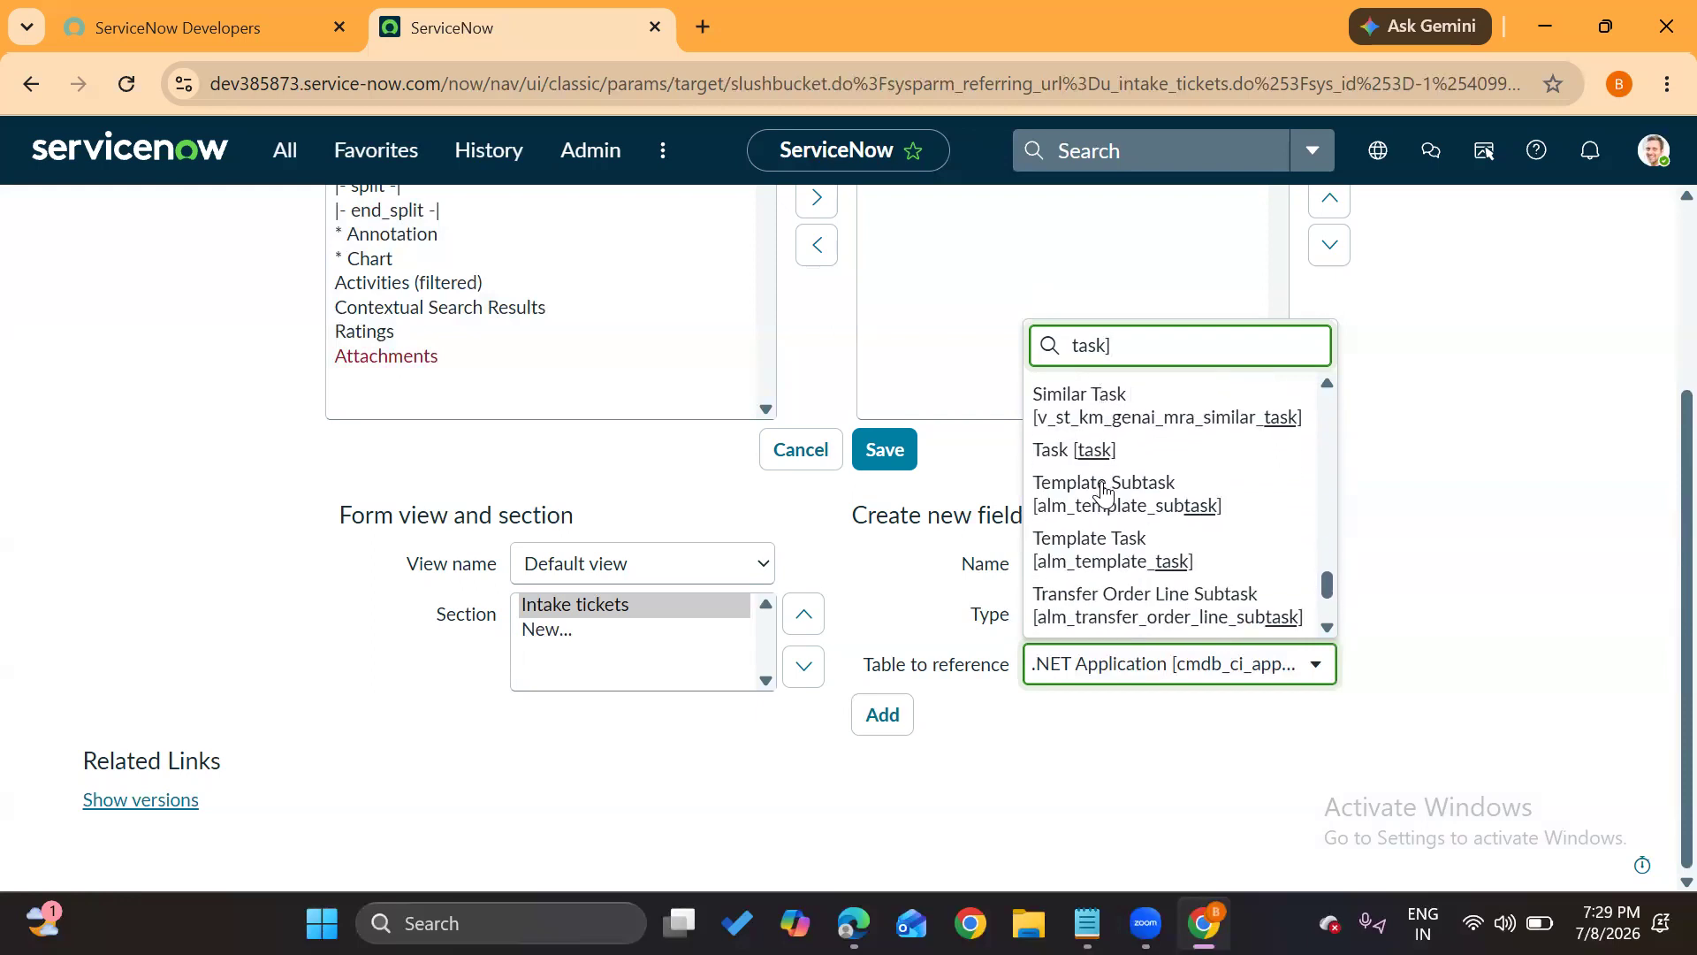
click(1070, 448)
click(882, 715)
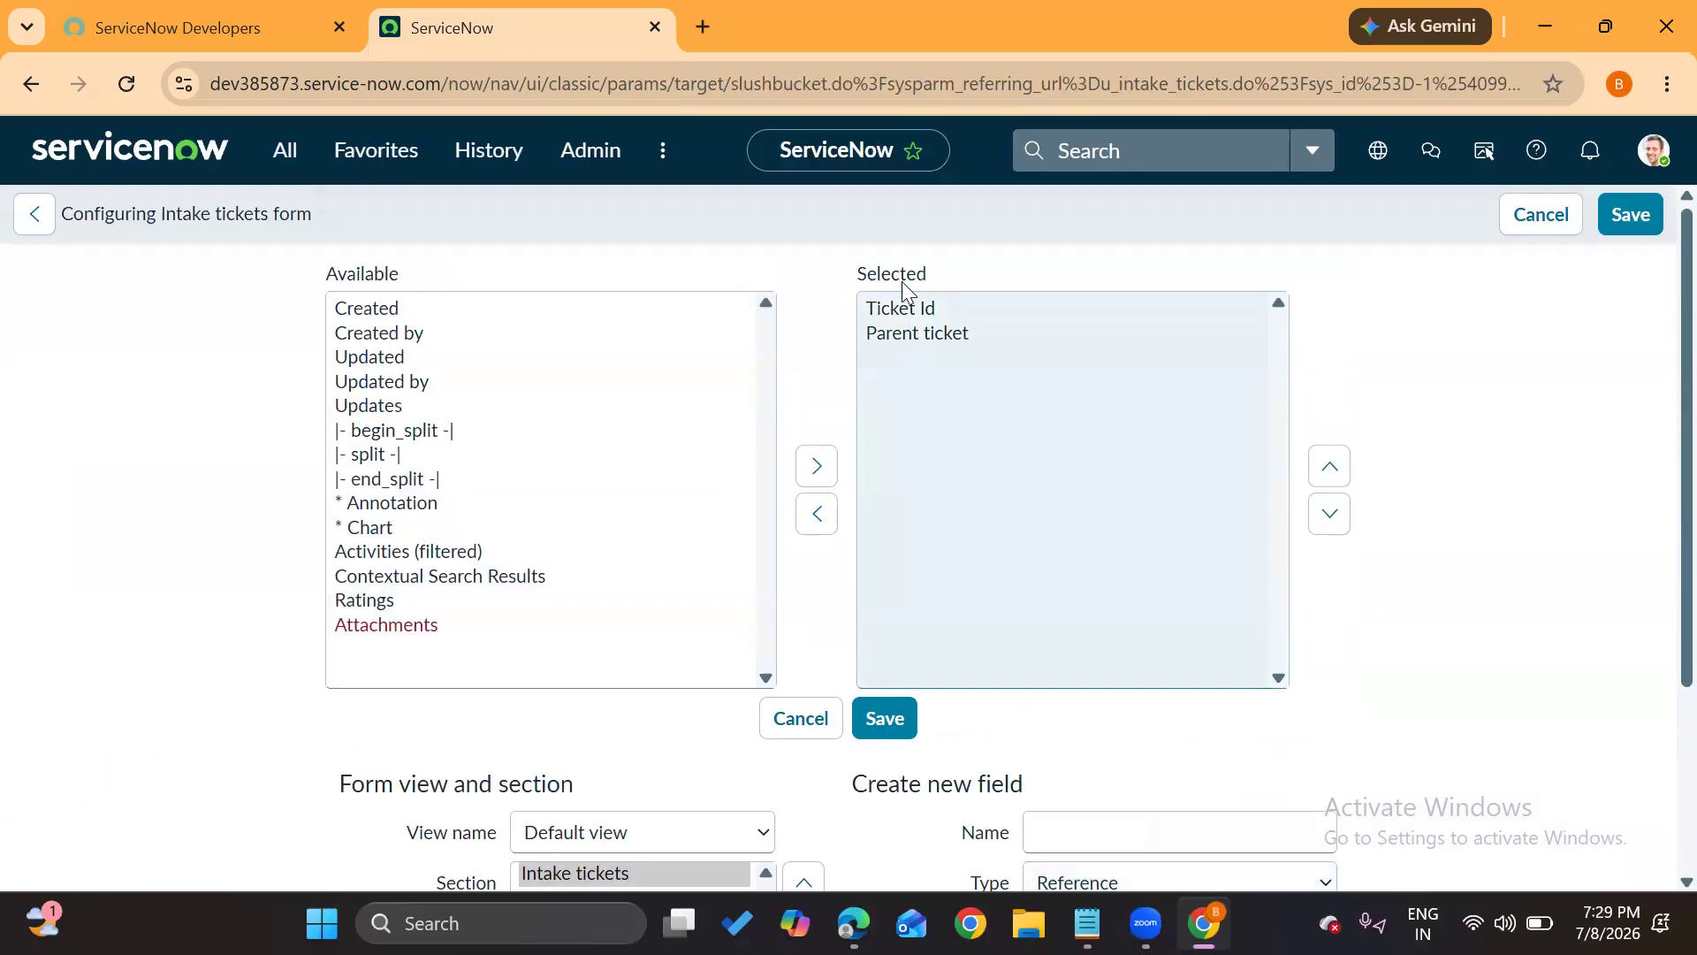
click(910, 311)
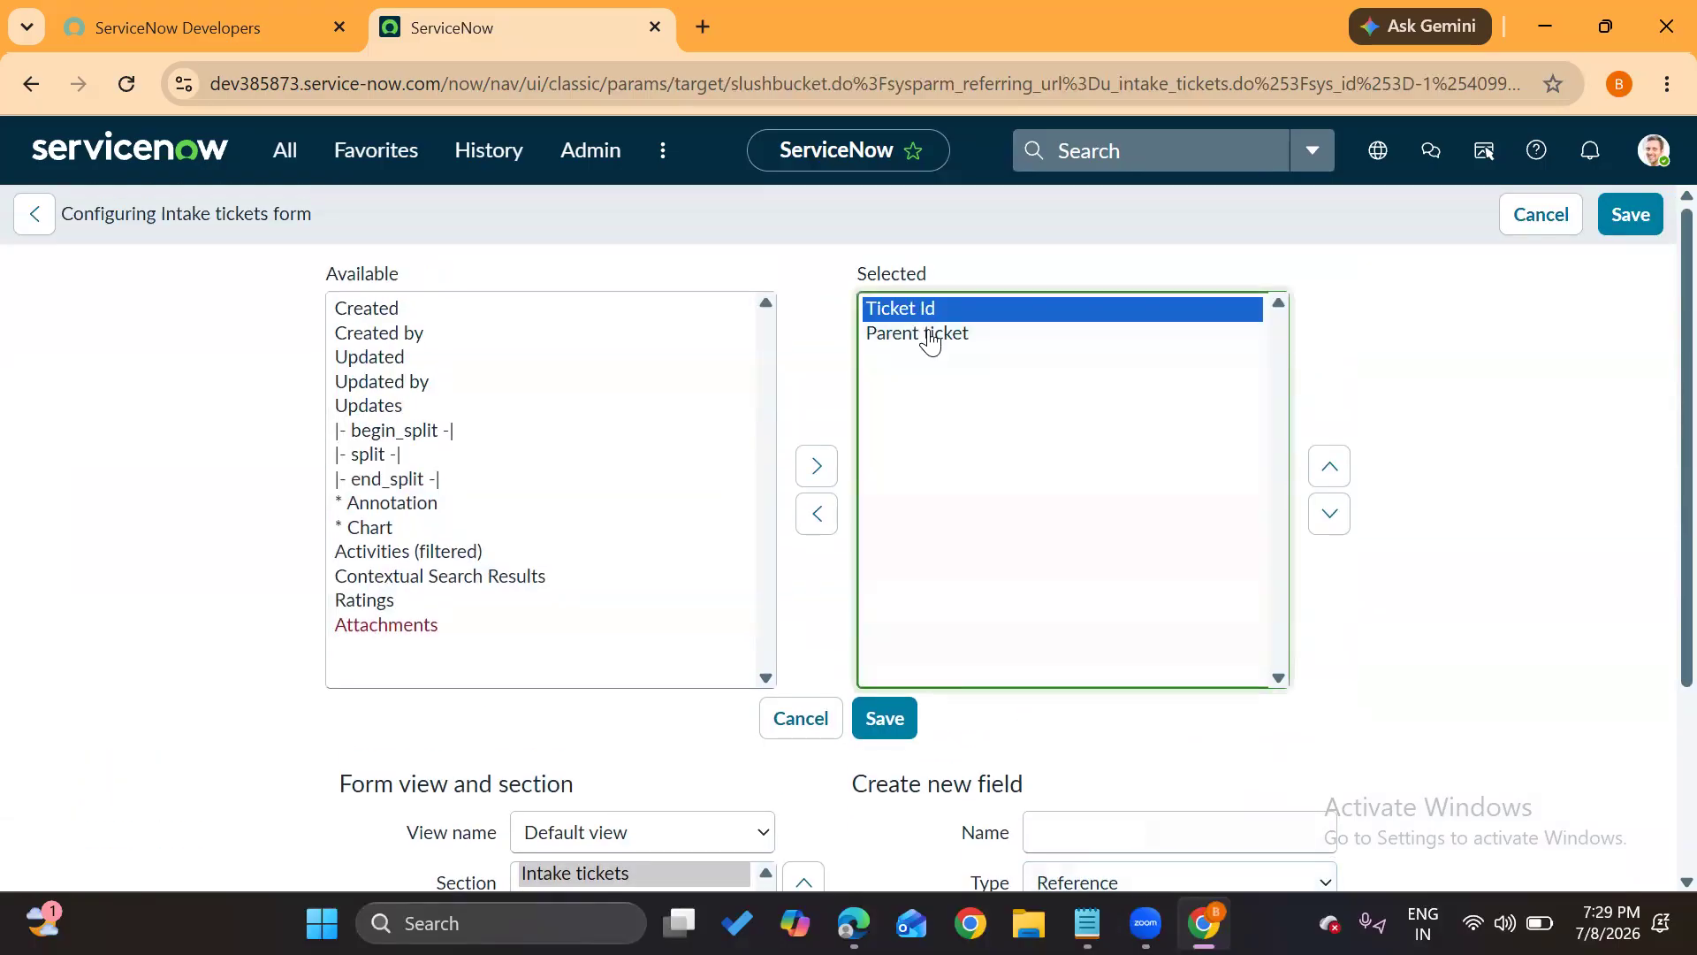
click(930, 338)
click(1040, 762)
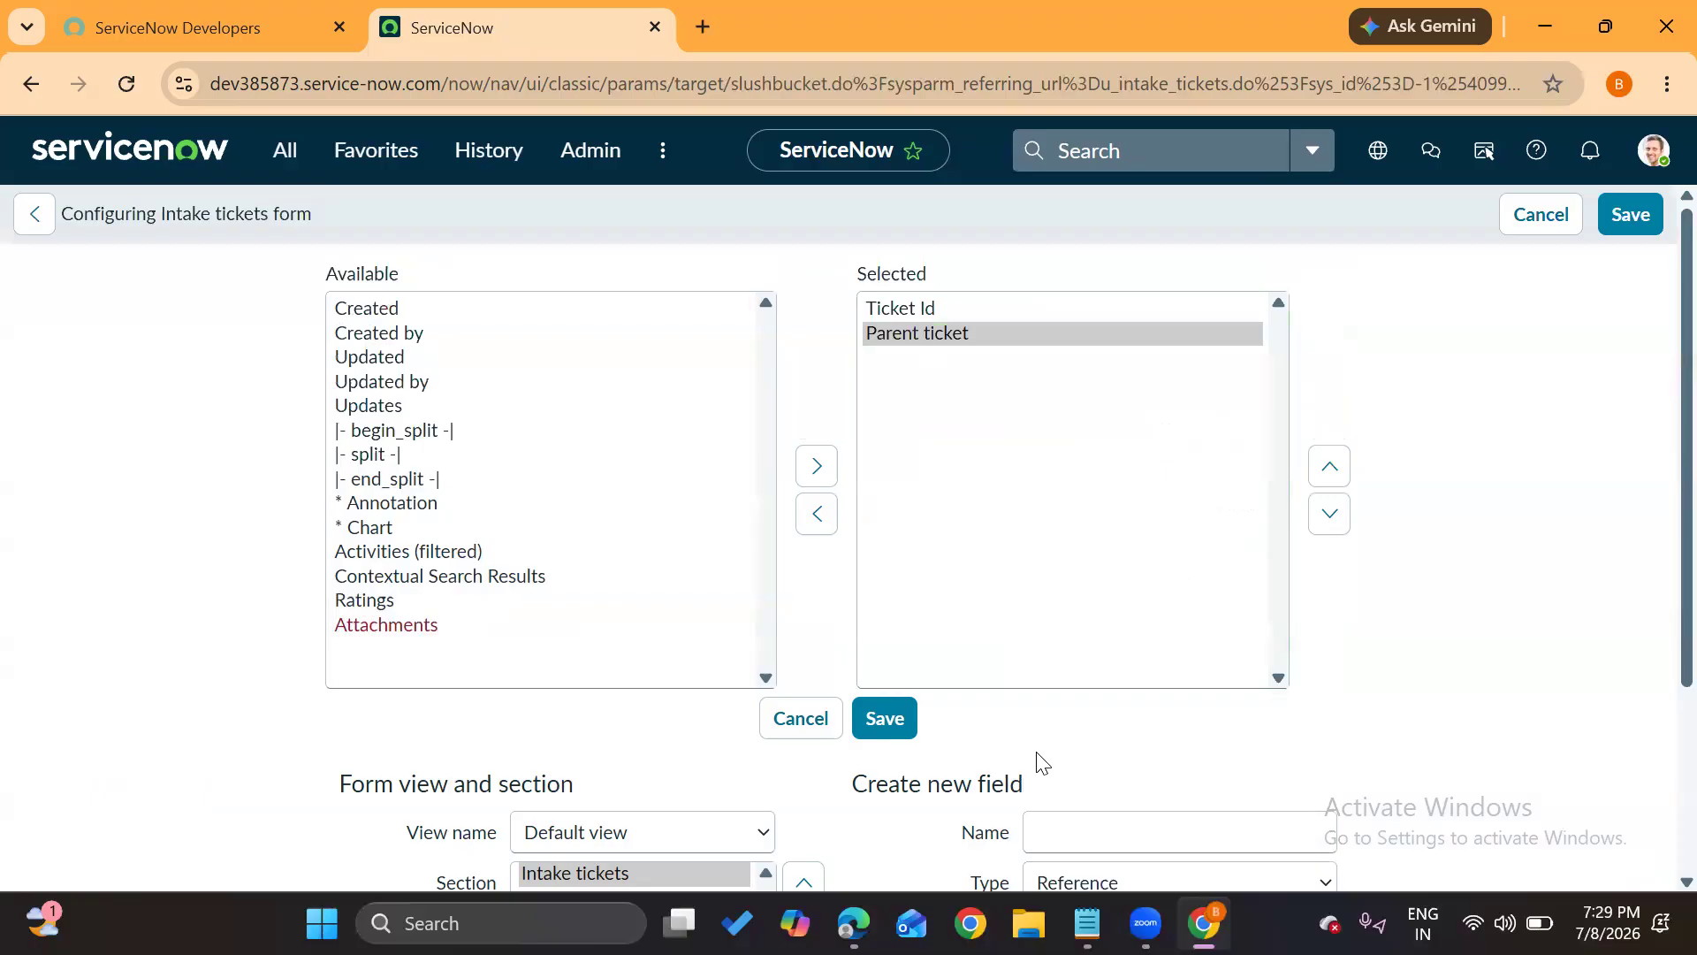
Create a Reference field named "Configuration item" that references Configuration Item [cmdb_ci] and add it to the form
scroll(1039, 762, down, 3)
click(1066, 631)
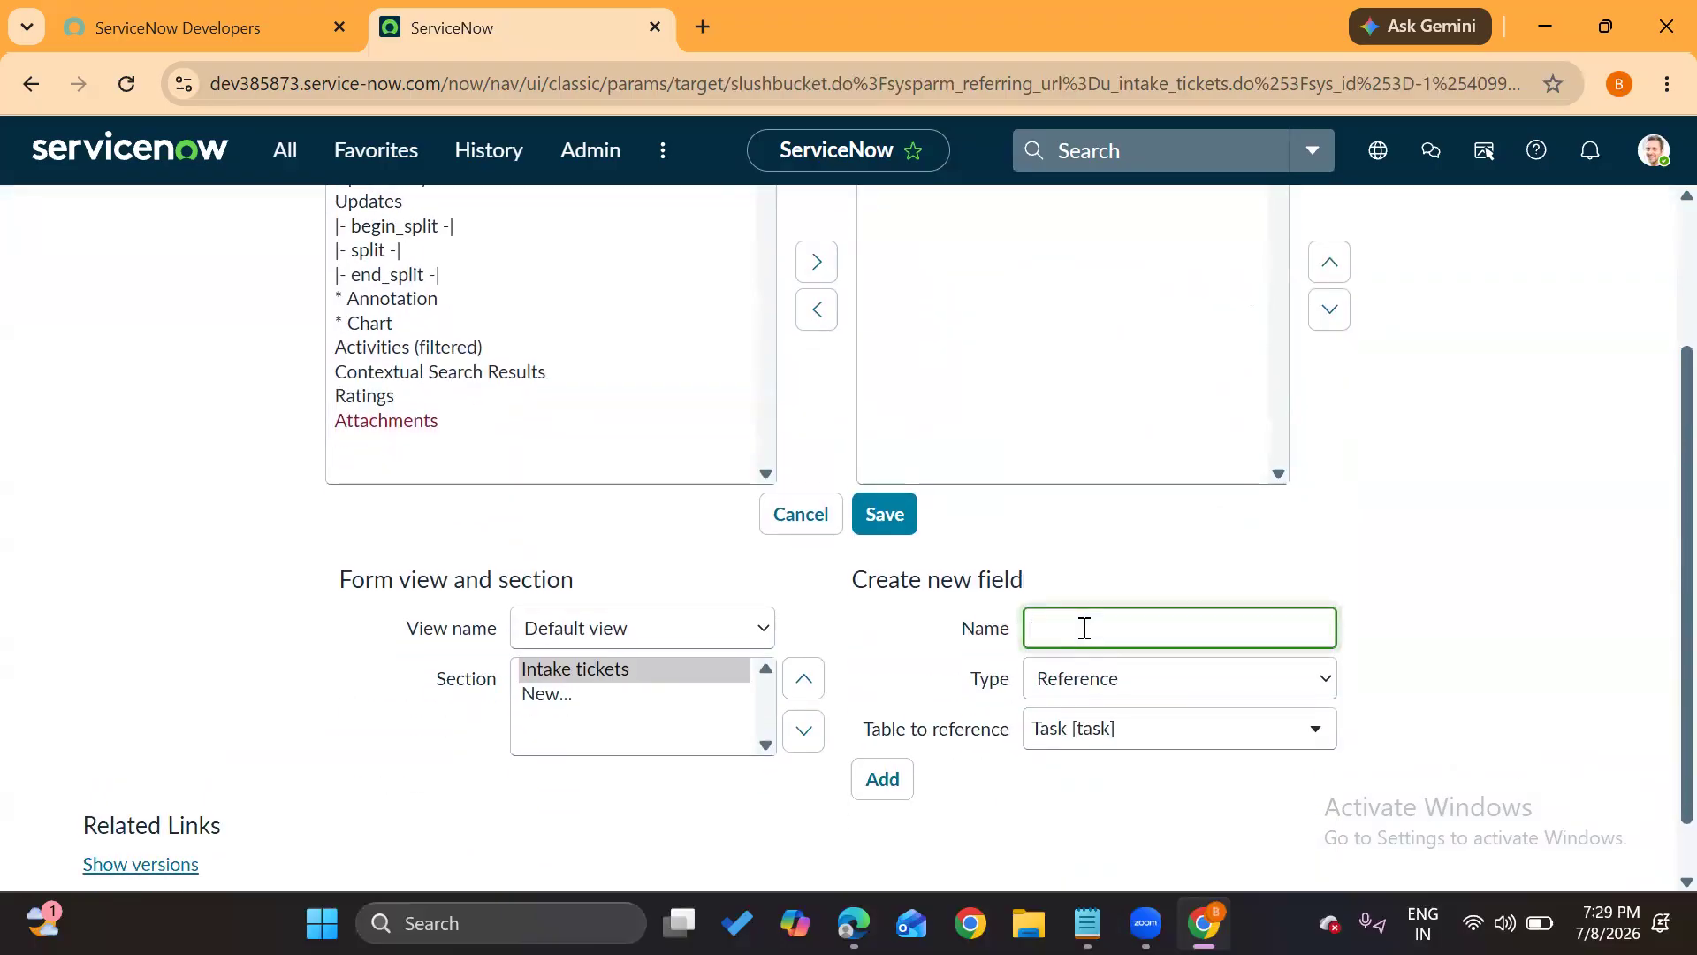
text(Configuration item)
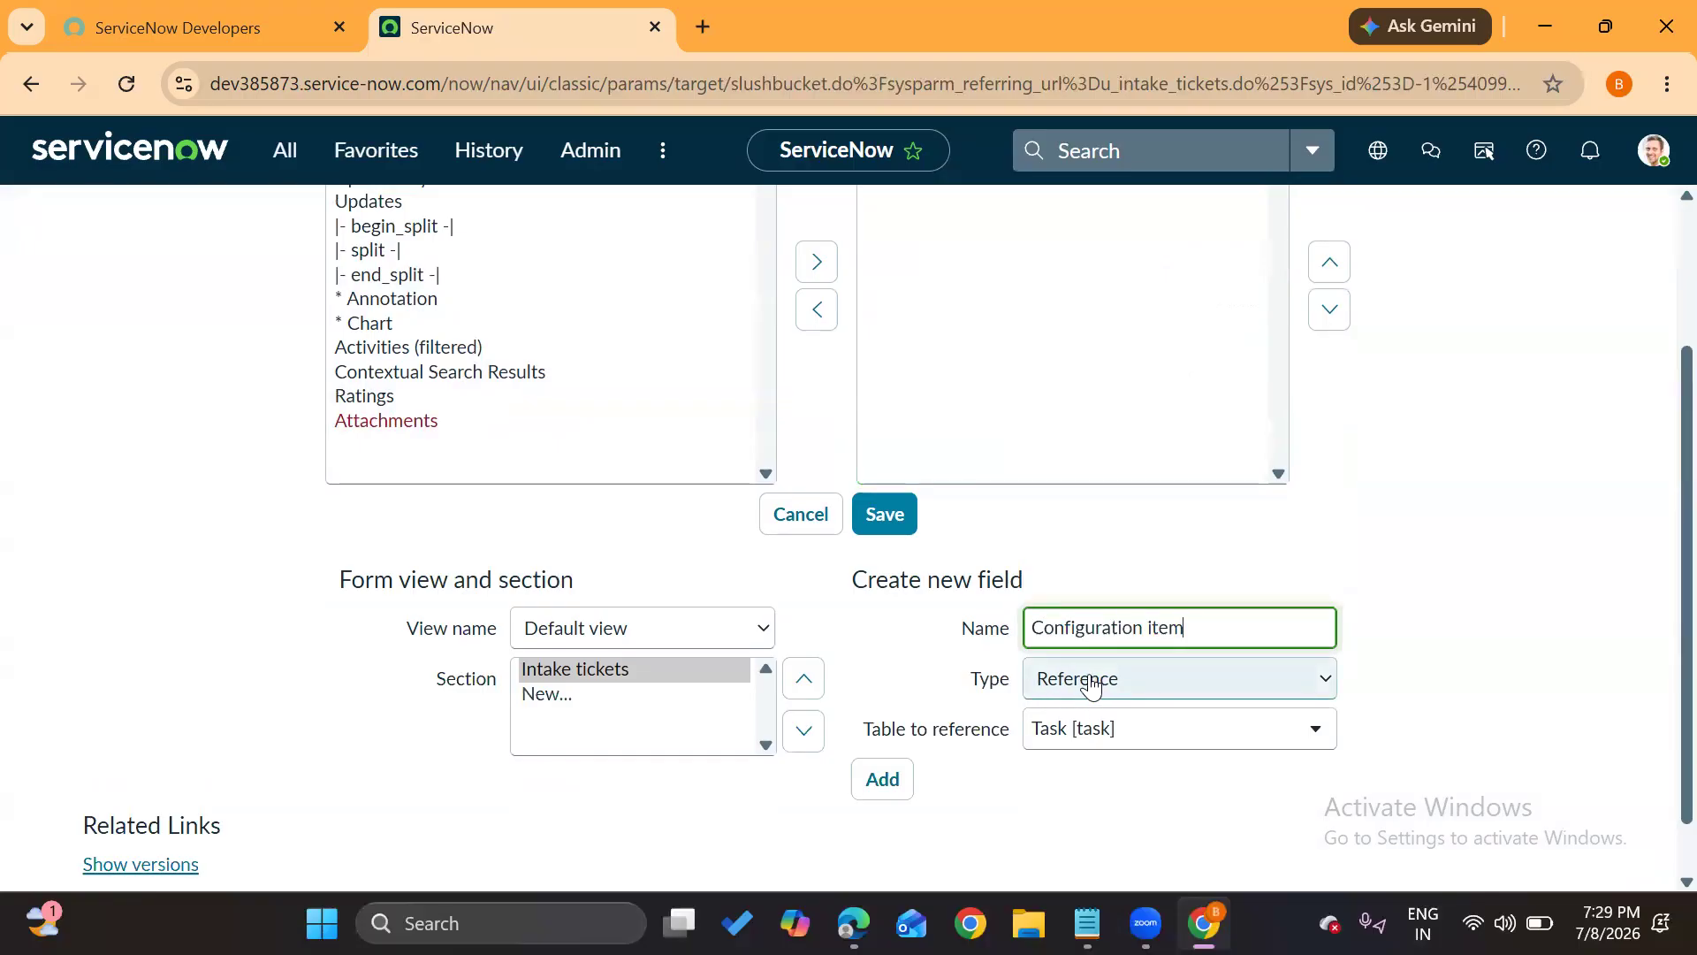
click(1109, 732)
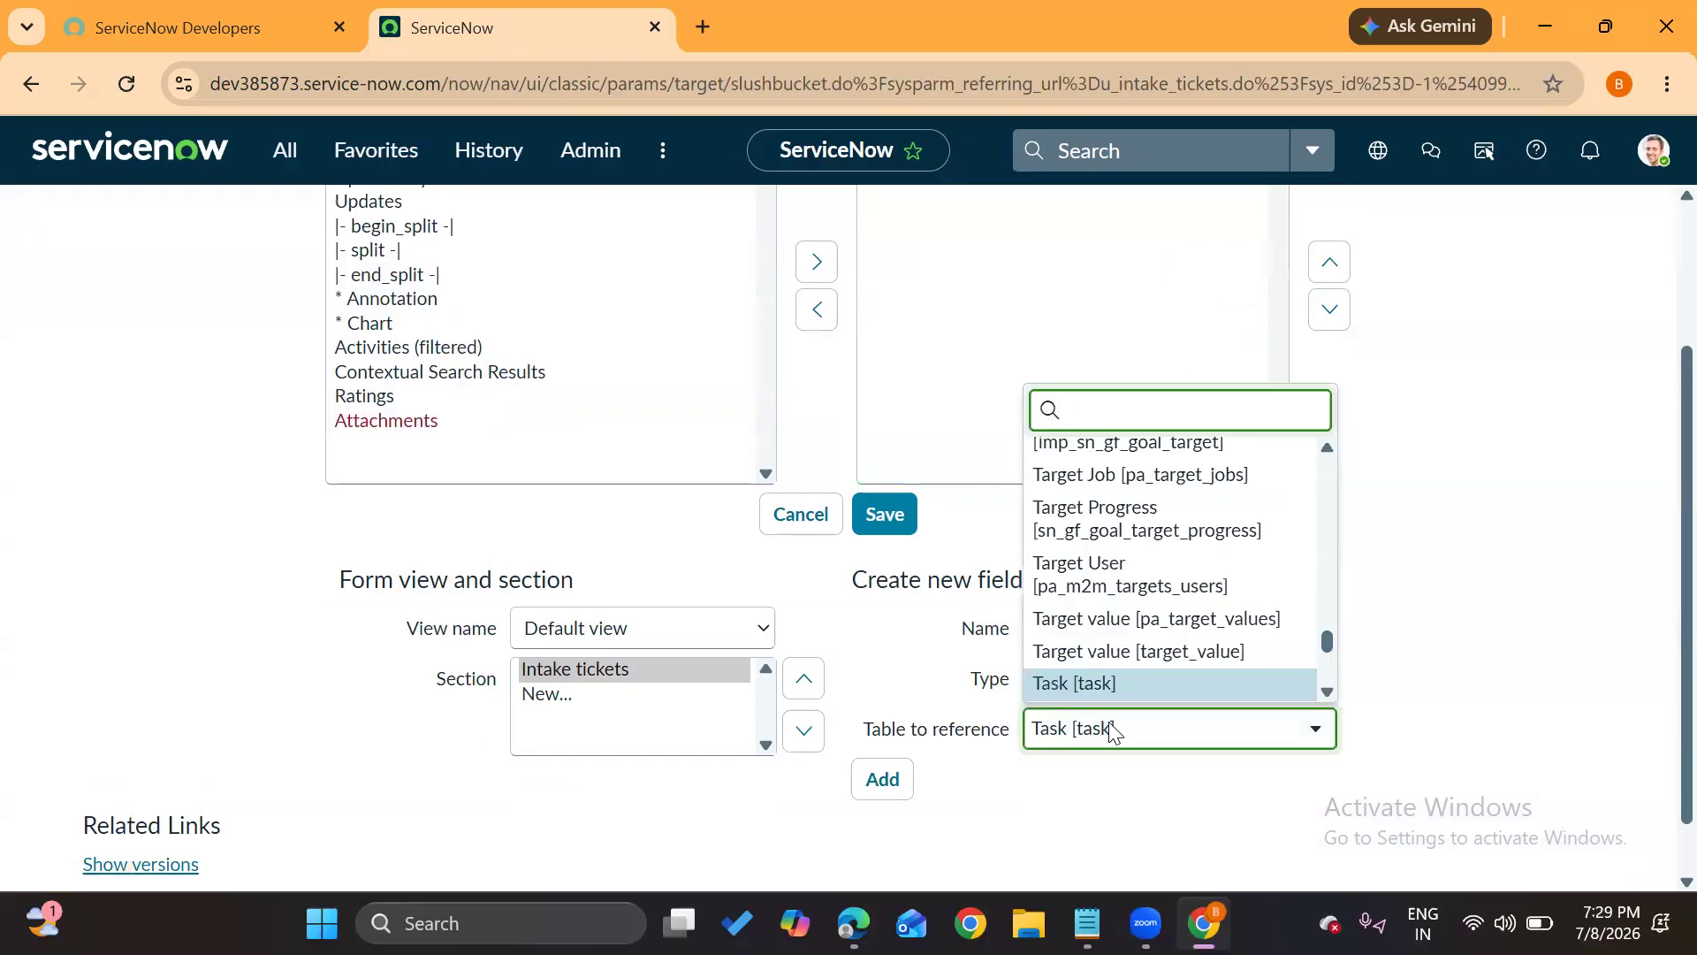
text(cmdb_ci)
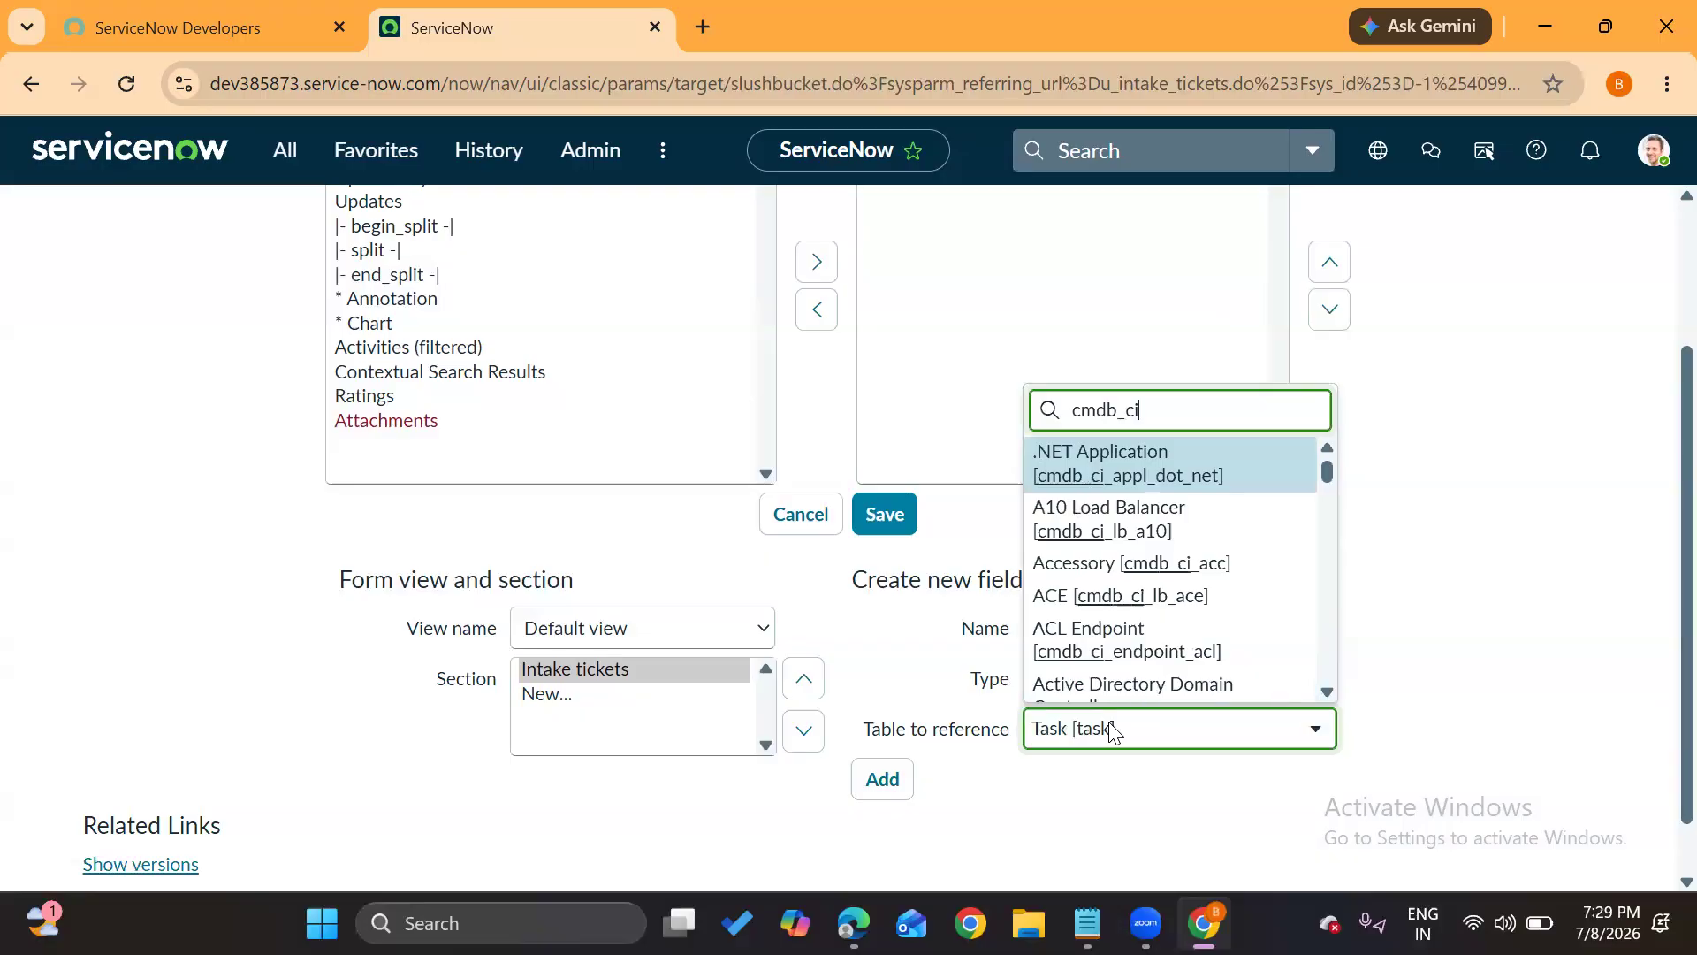
click(1105, 689)
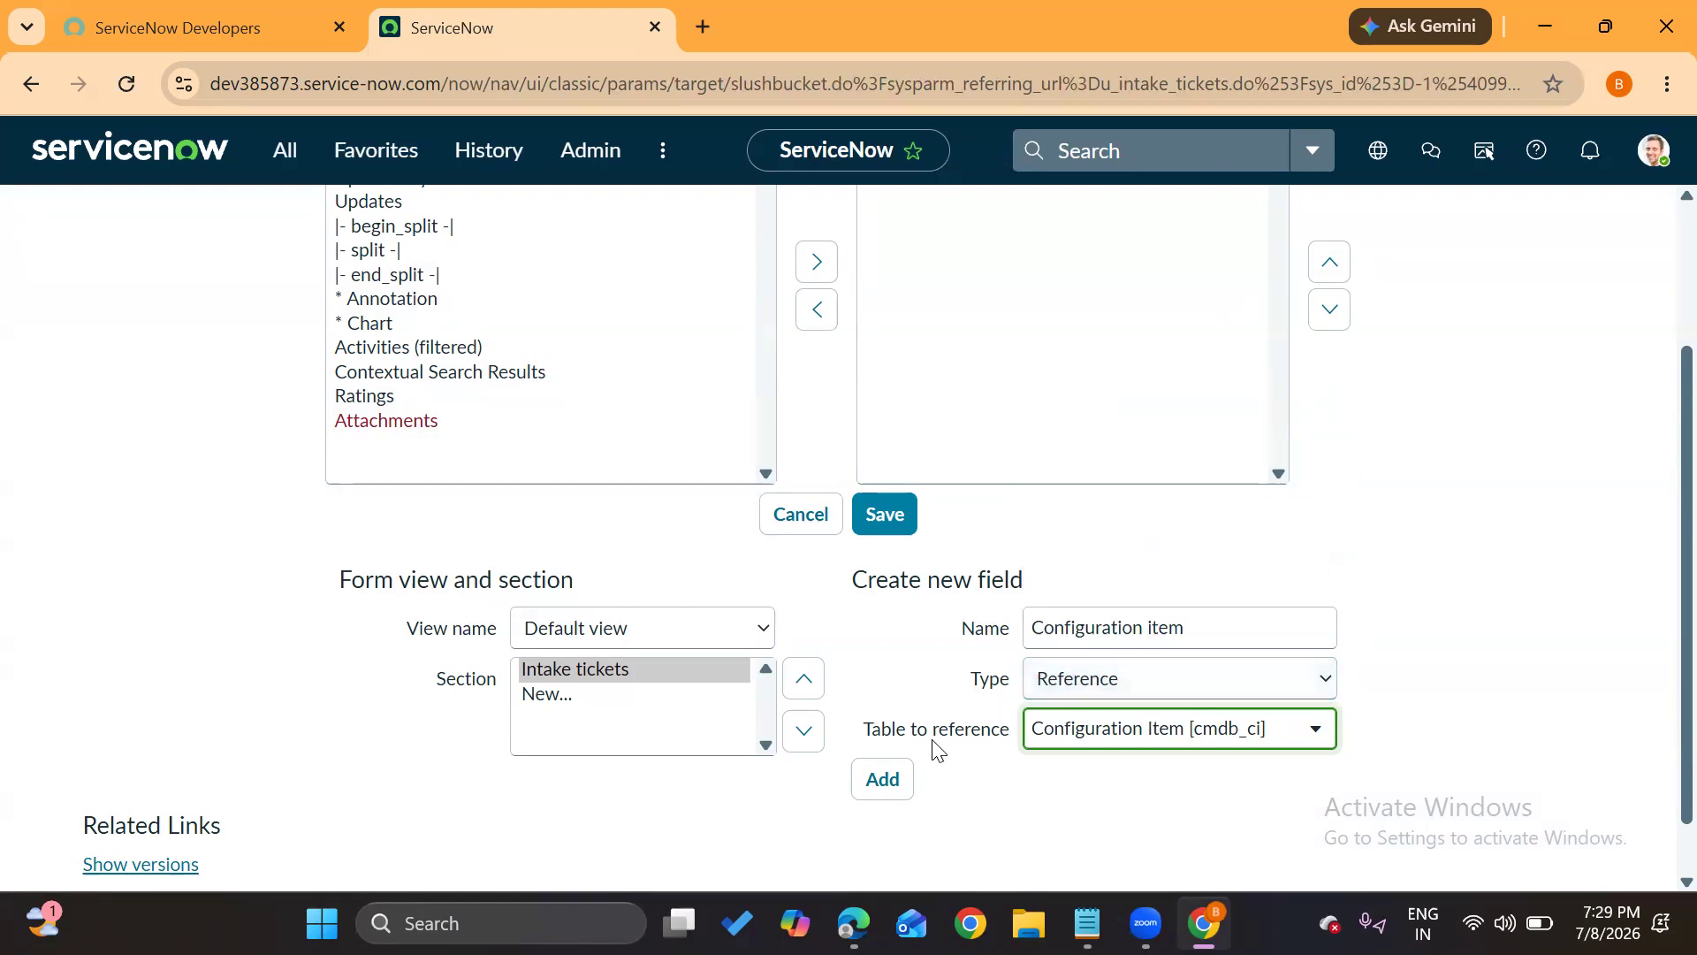
click(893, 778)
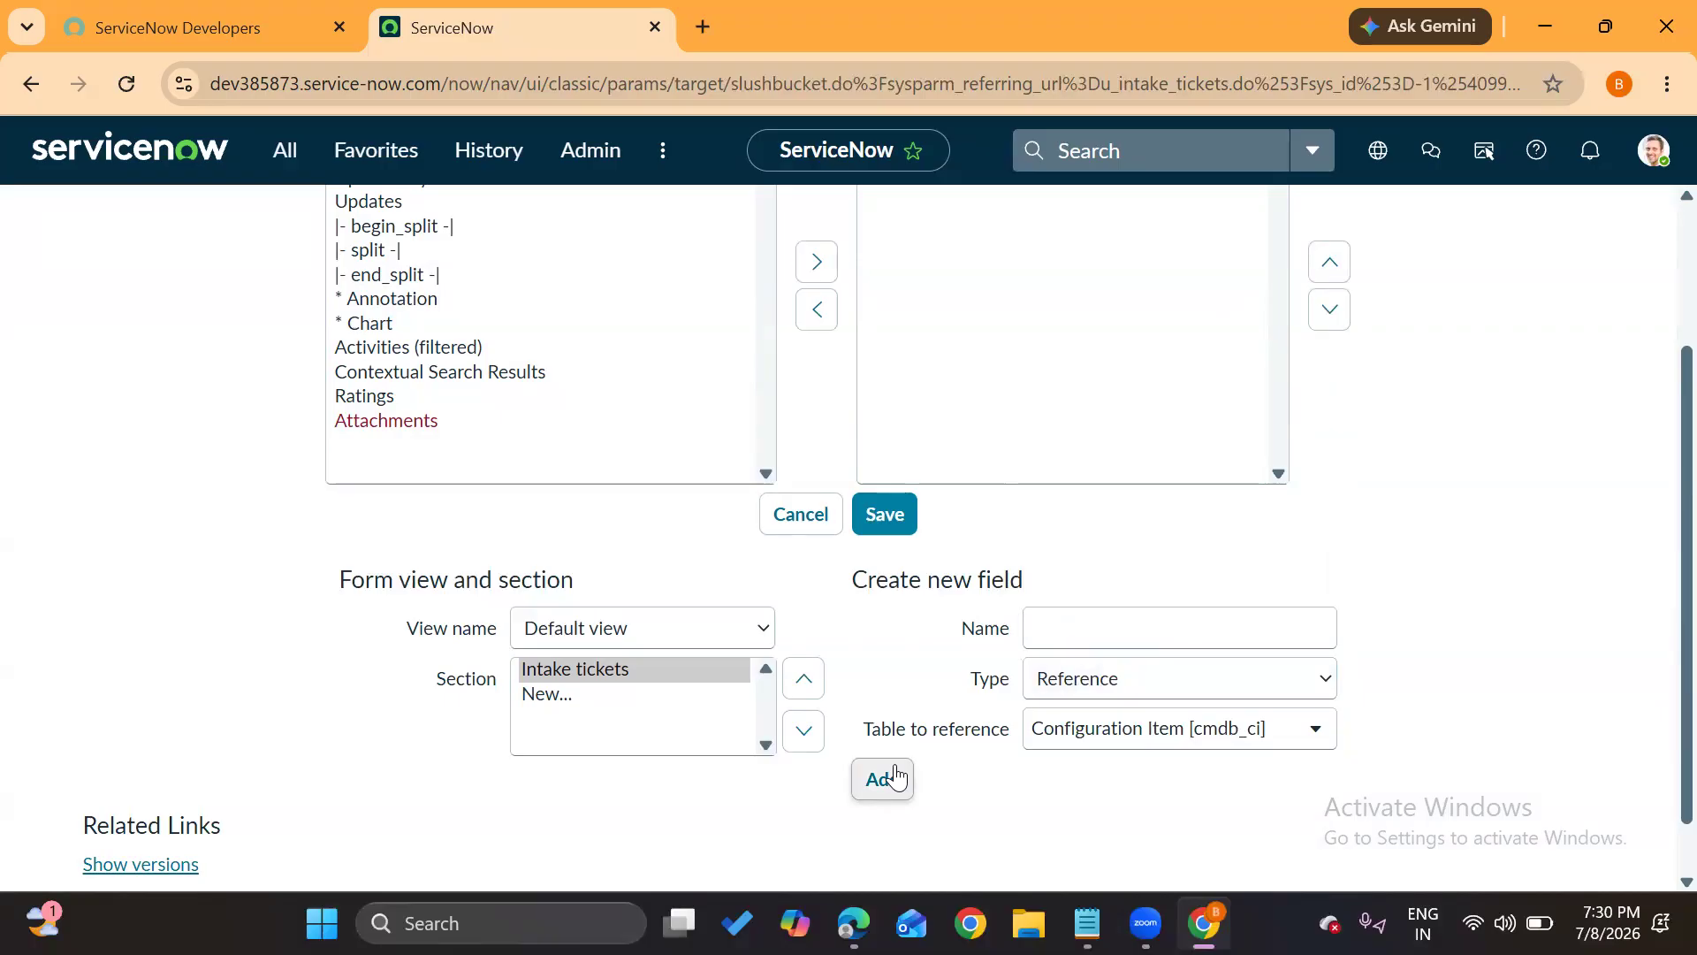
Create a Choice field named "Ticket category" and add it to the Intake tickets form
scroll(994, 785, down, 1)
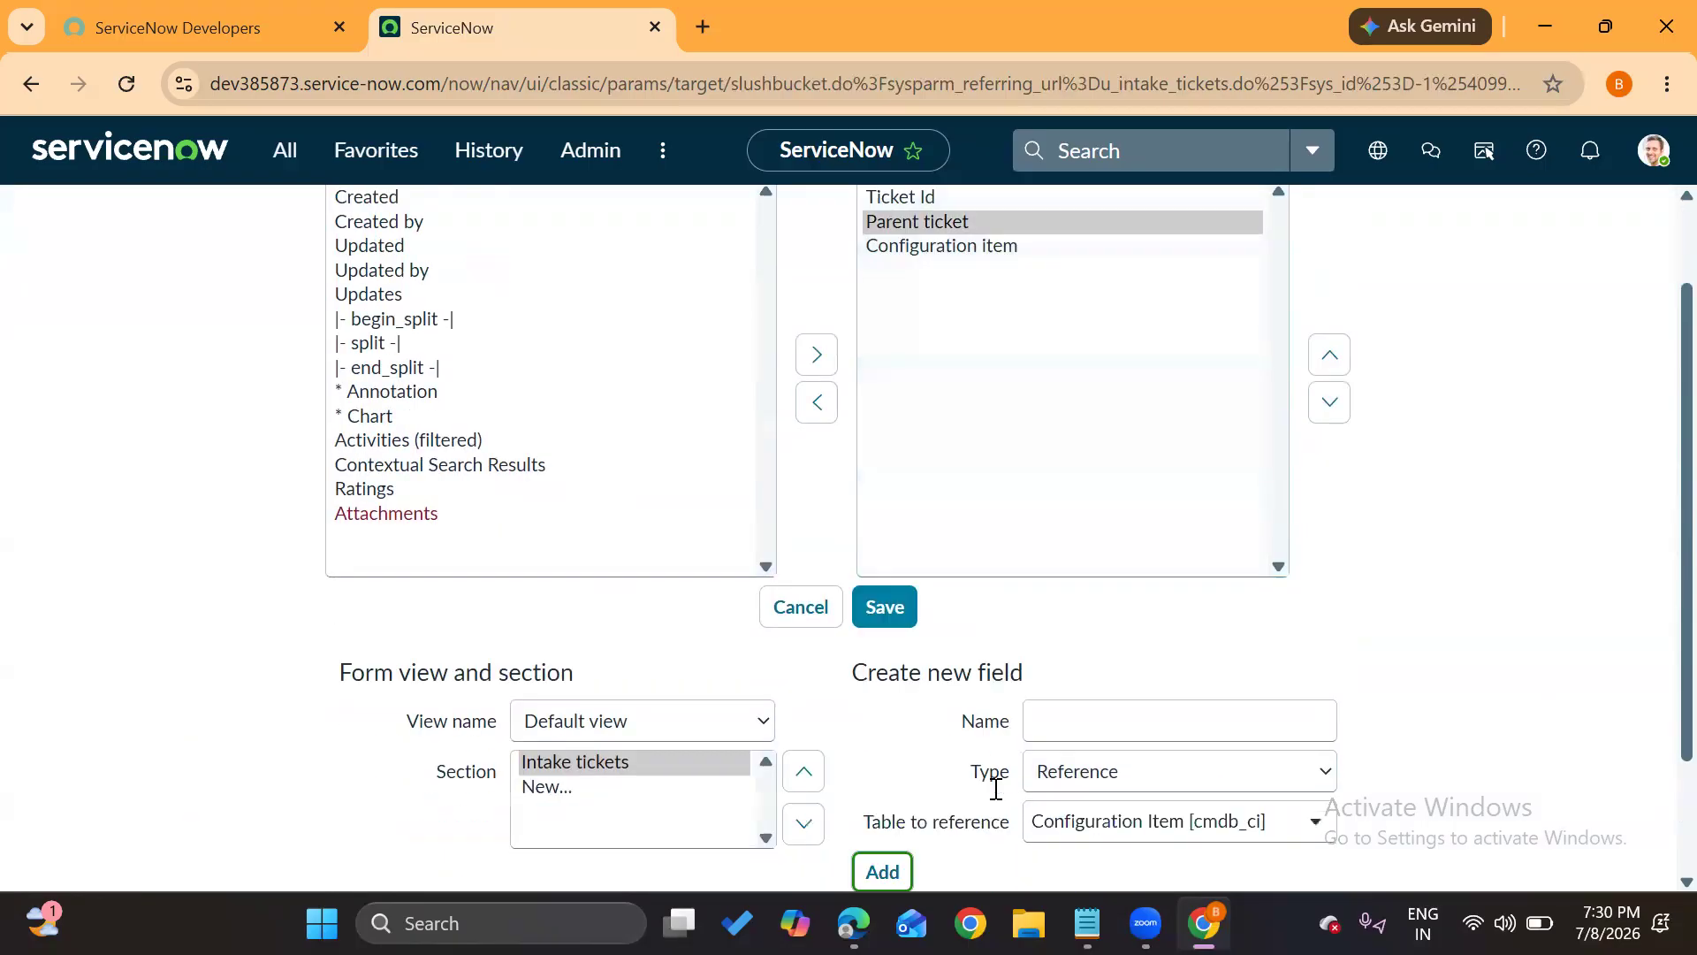
scroll(997, 787, down, 1)
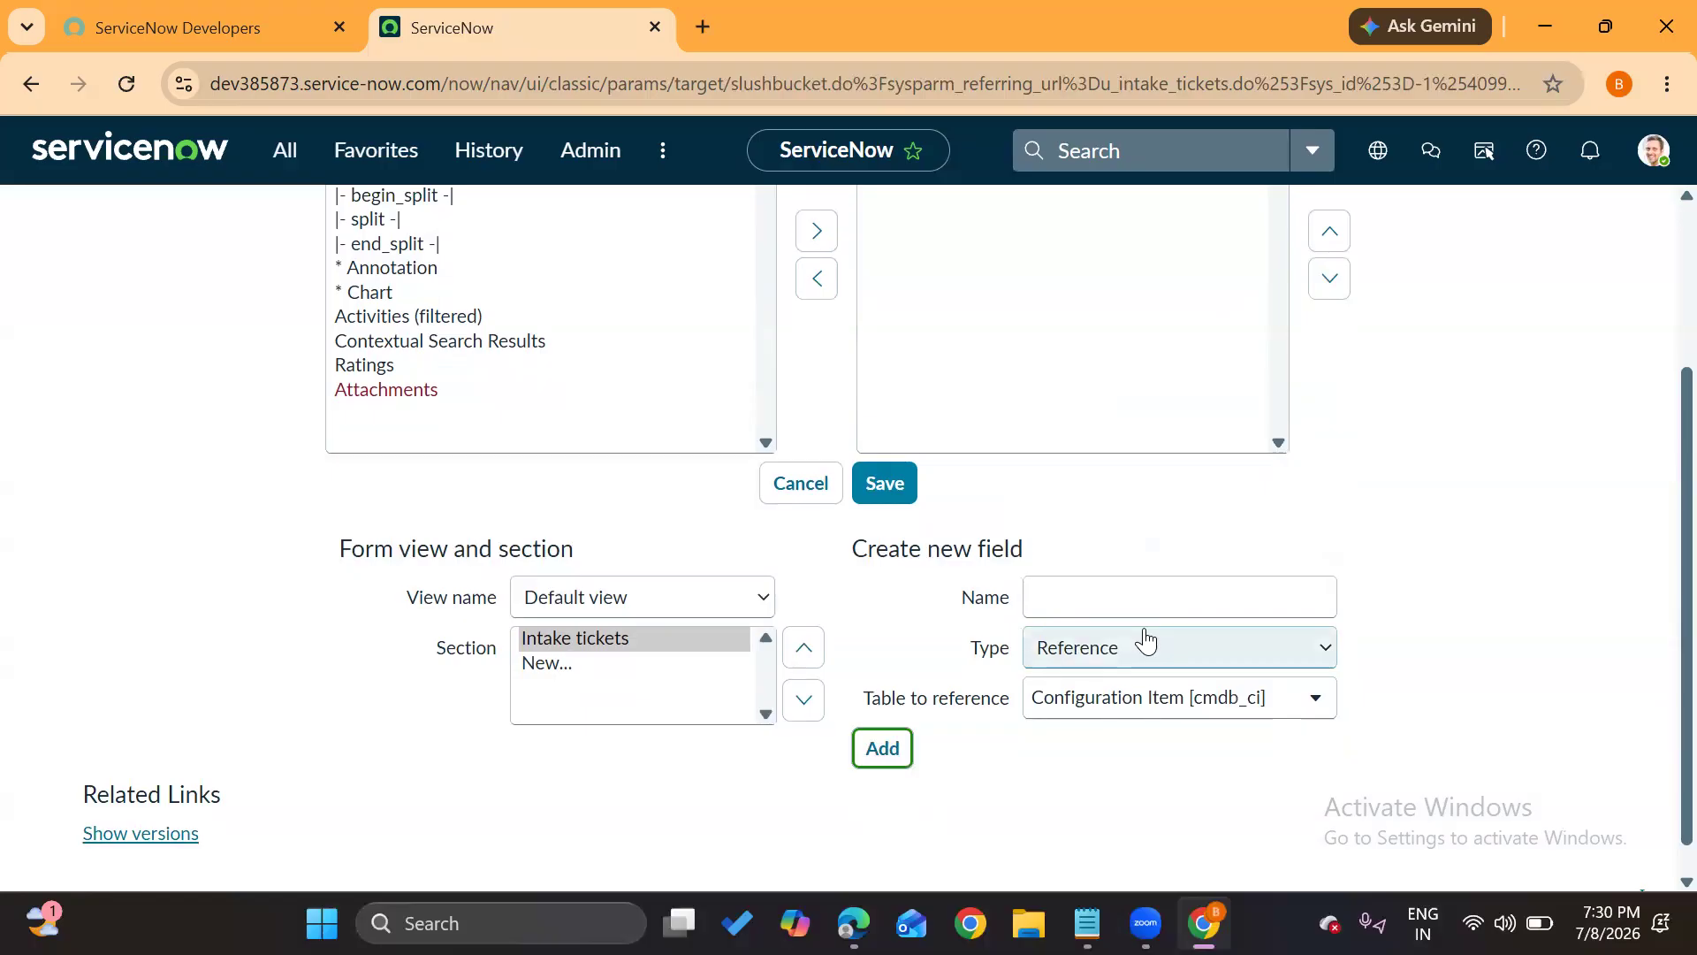
click(902, 636)
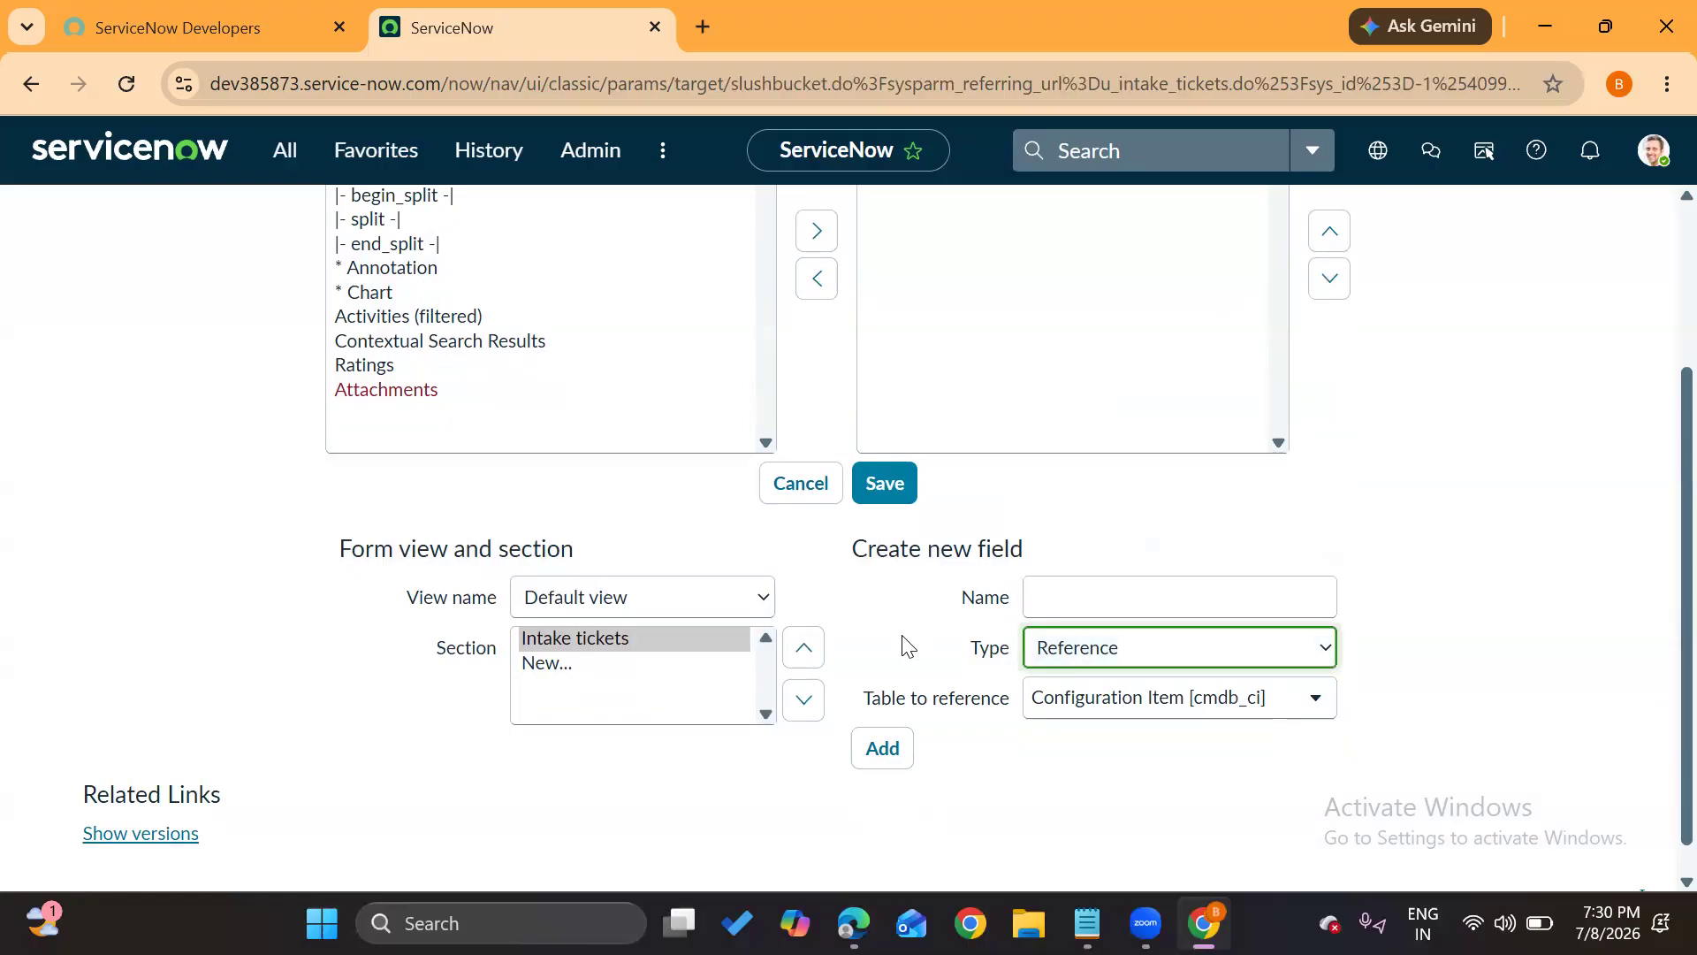
click(1105, 652)
key(c)
key(h)
key(Return)
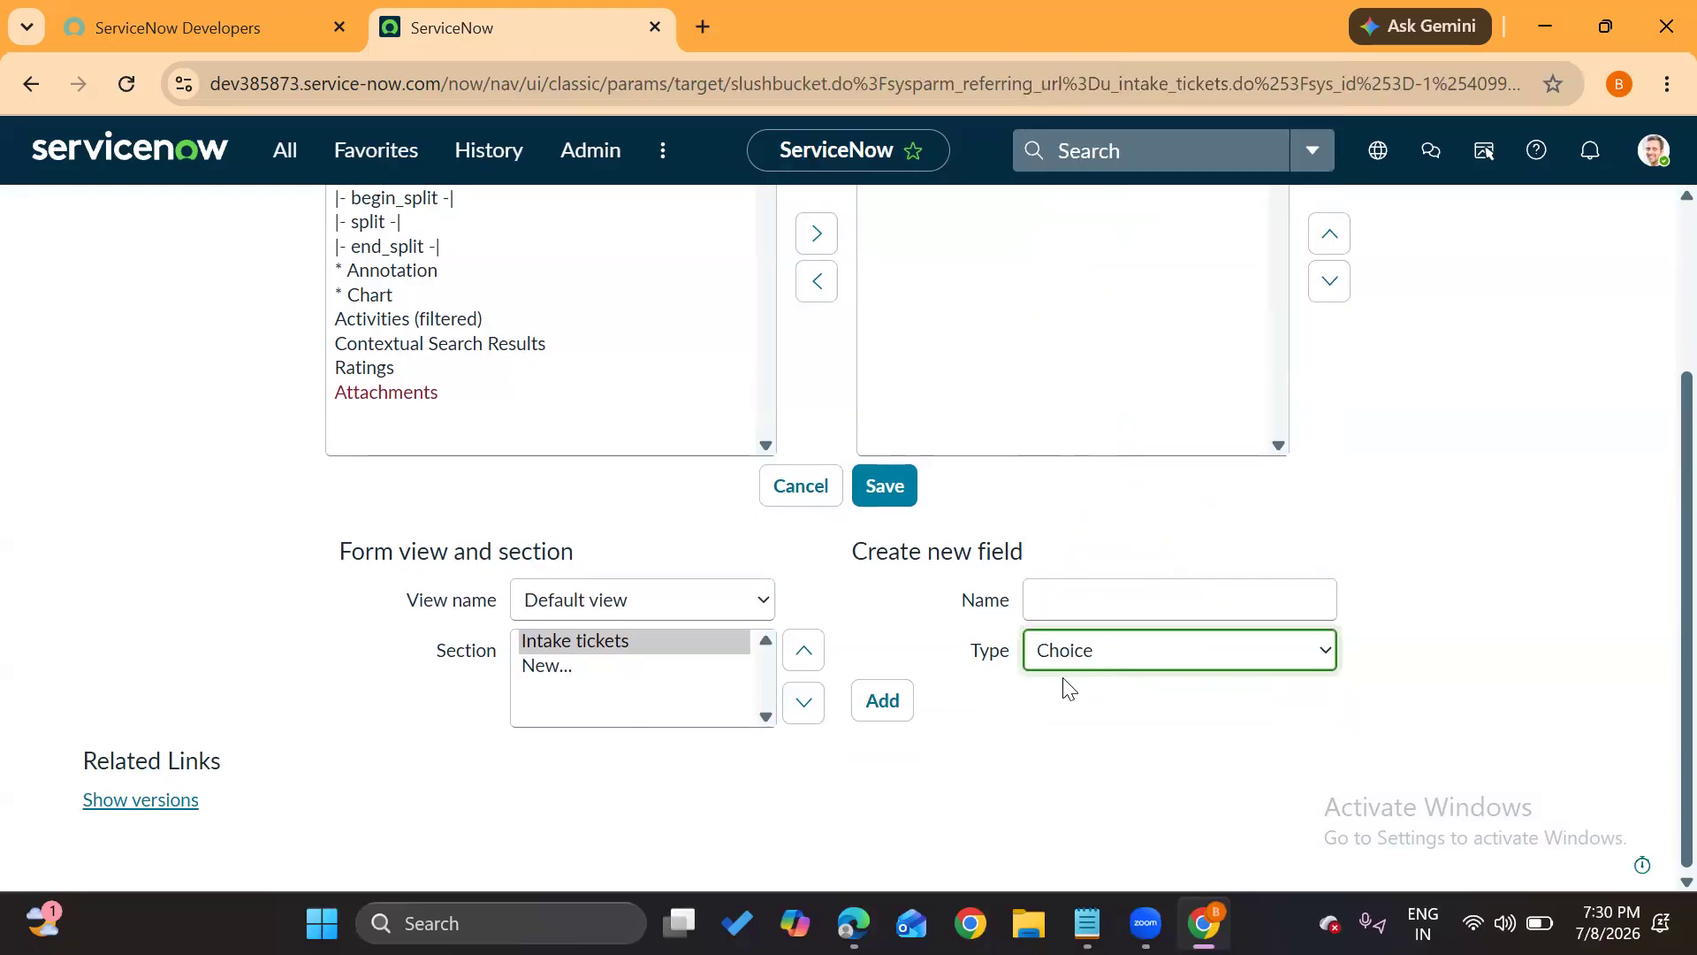
scroll(1016, 666, up, 1)
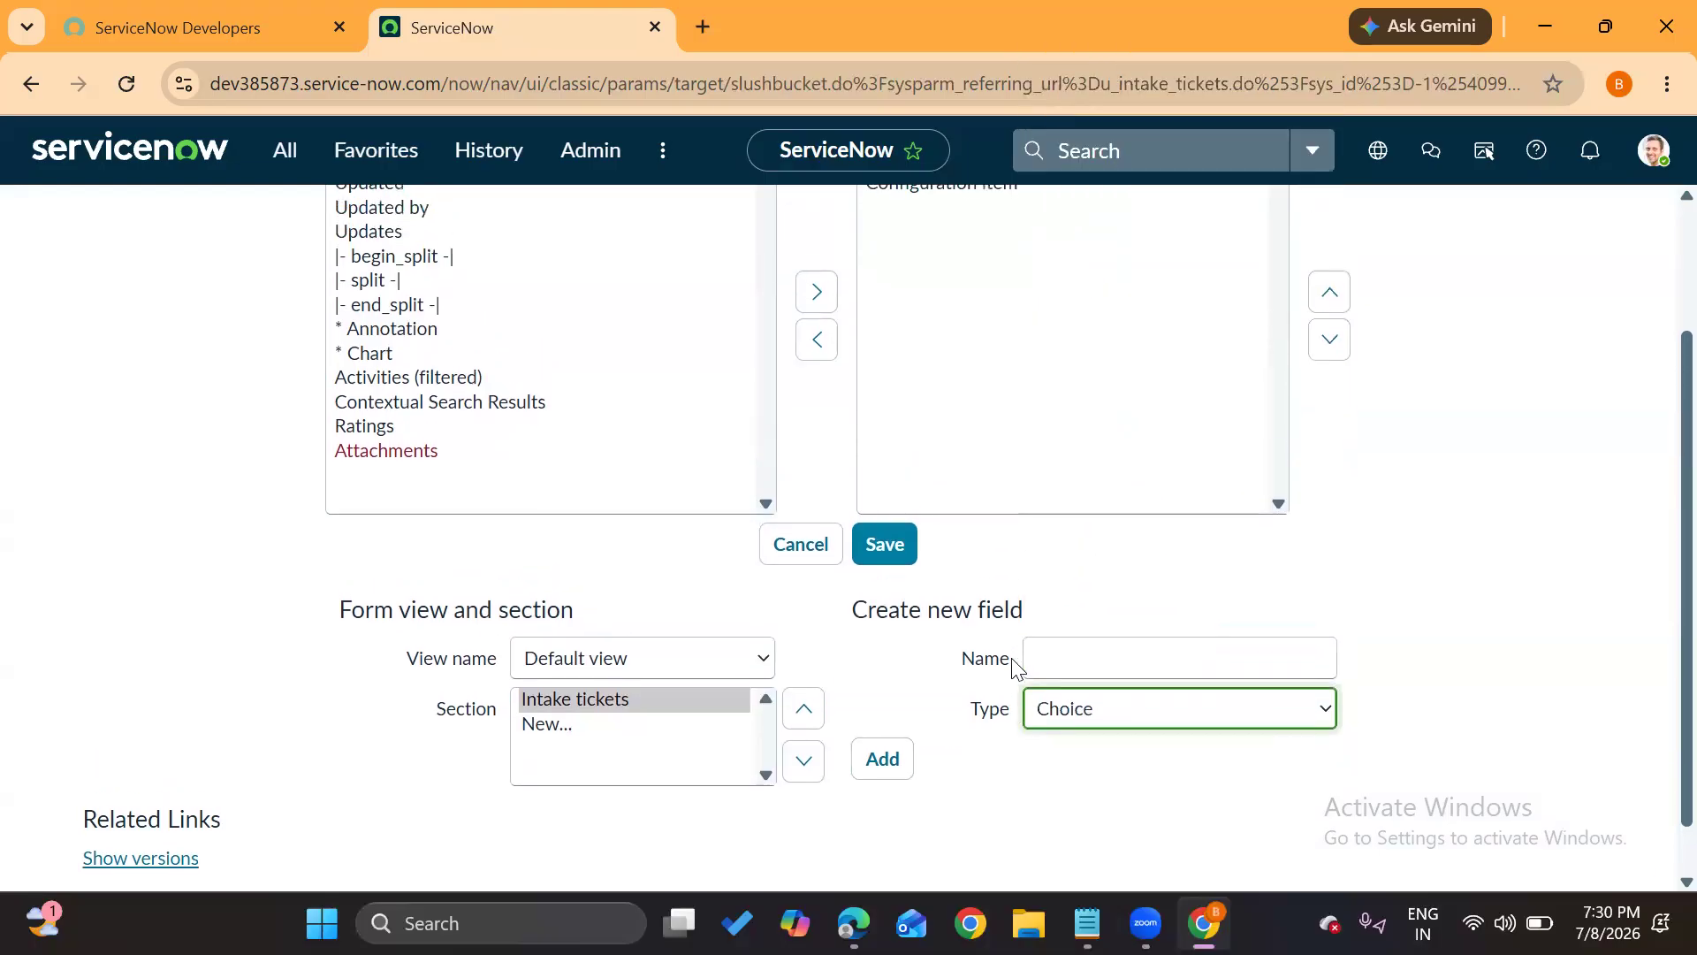
click(1075, 667)
scroll(929, 694, up, 1)
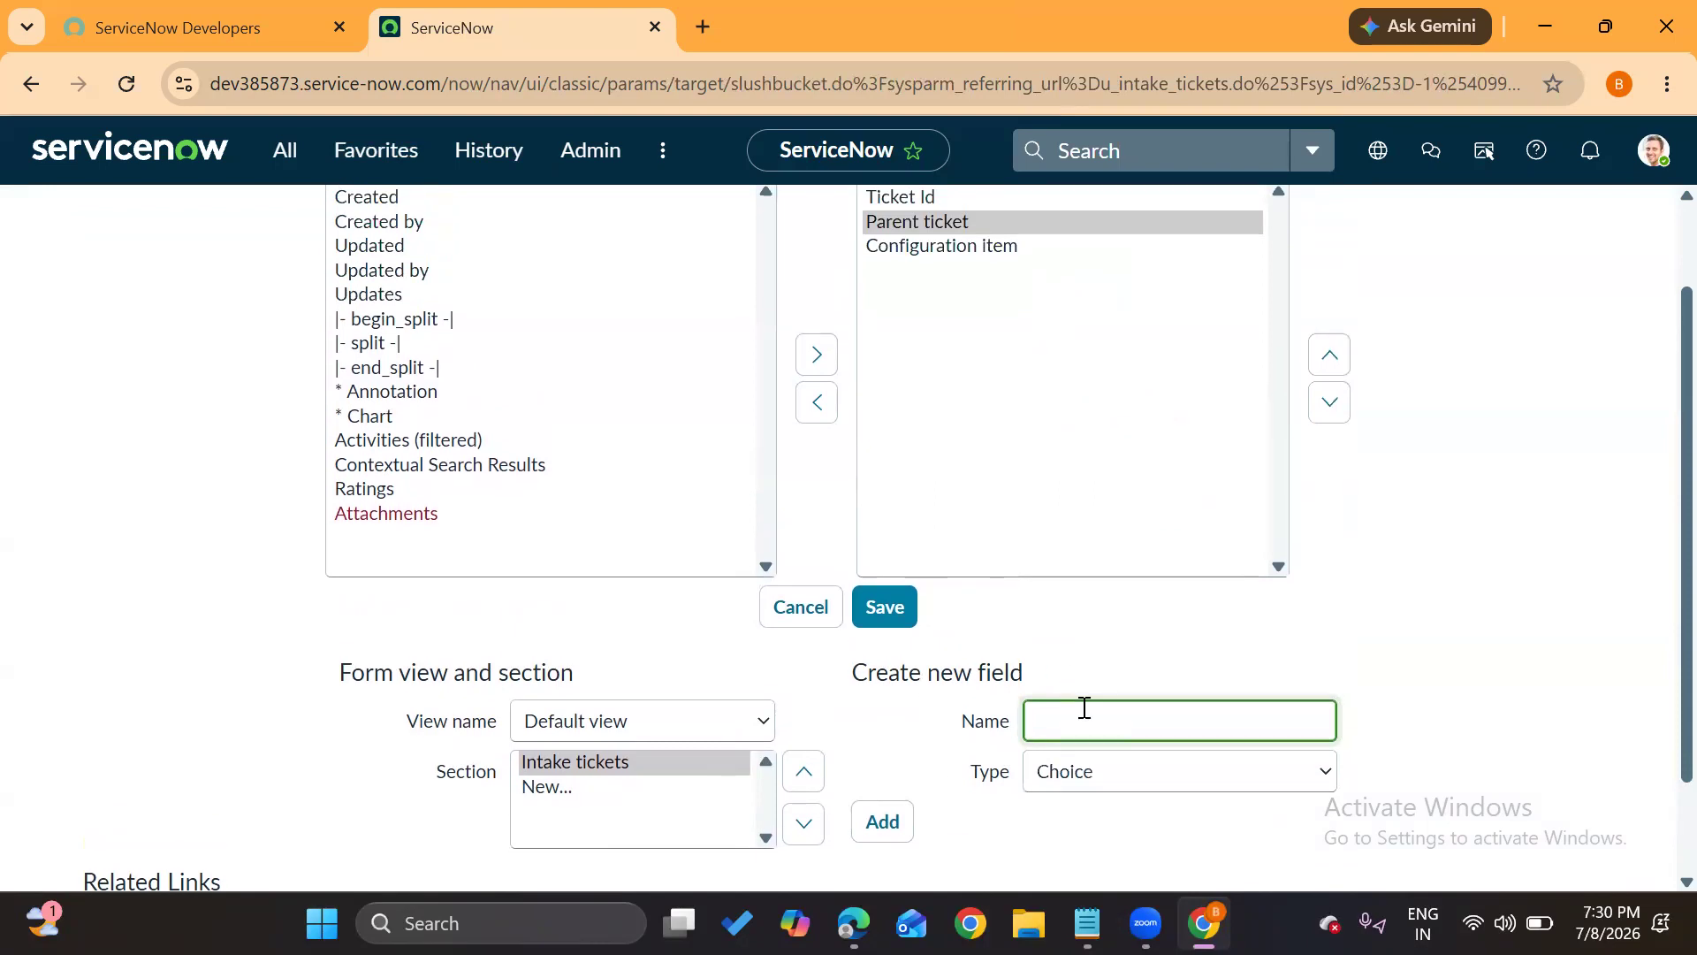
text(Ticket category)
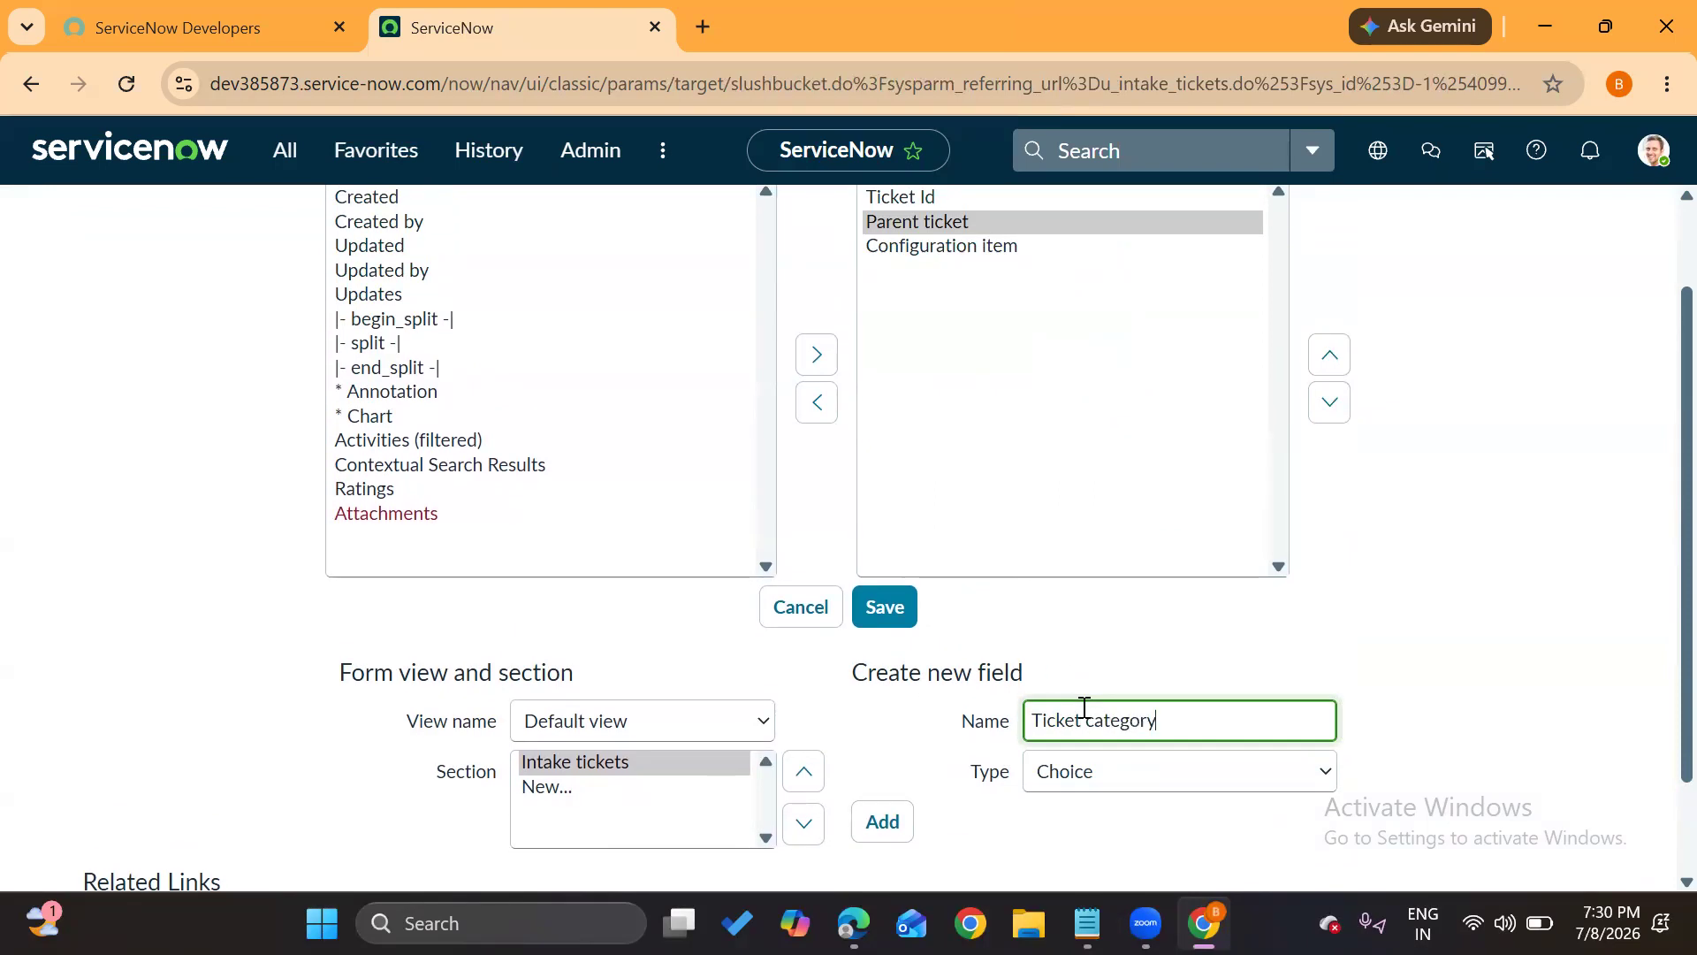
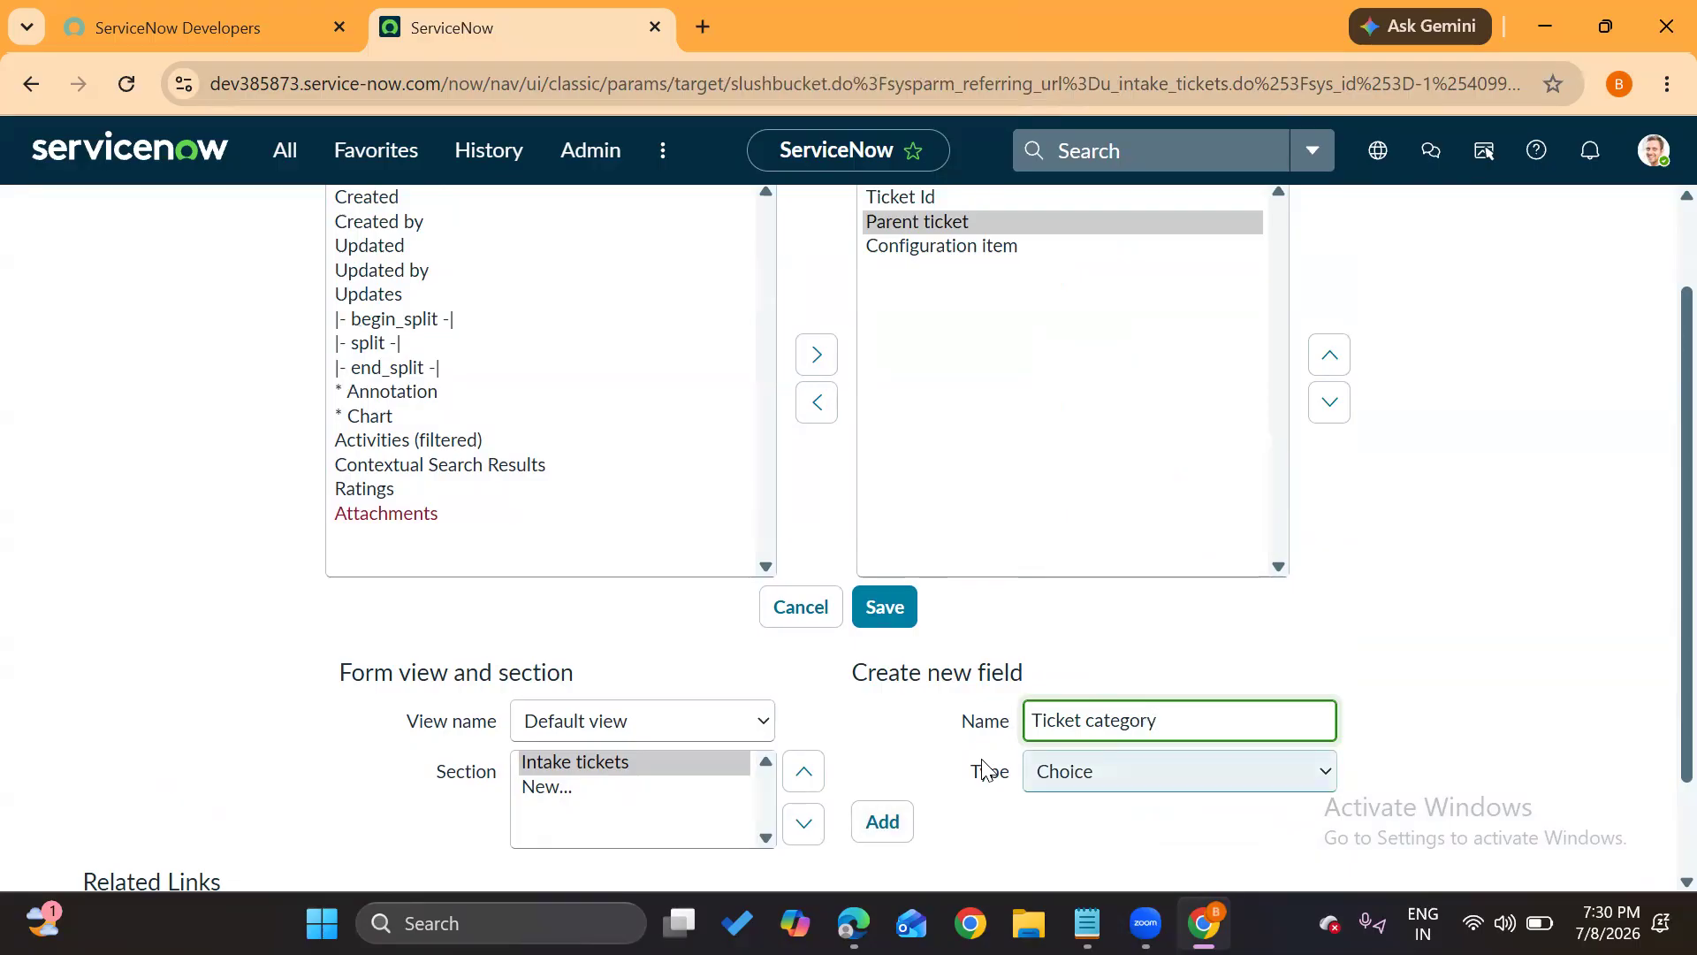
click(886, 838)
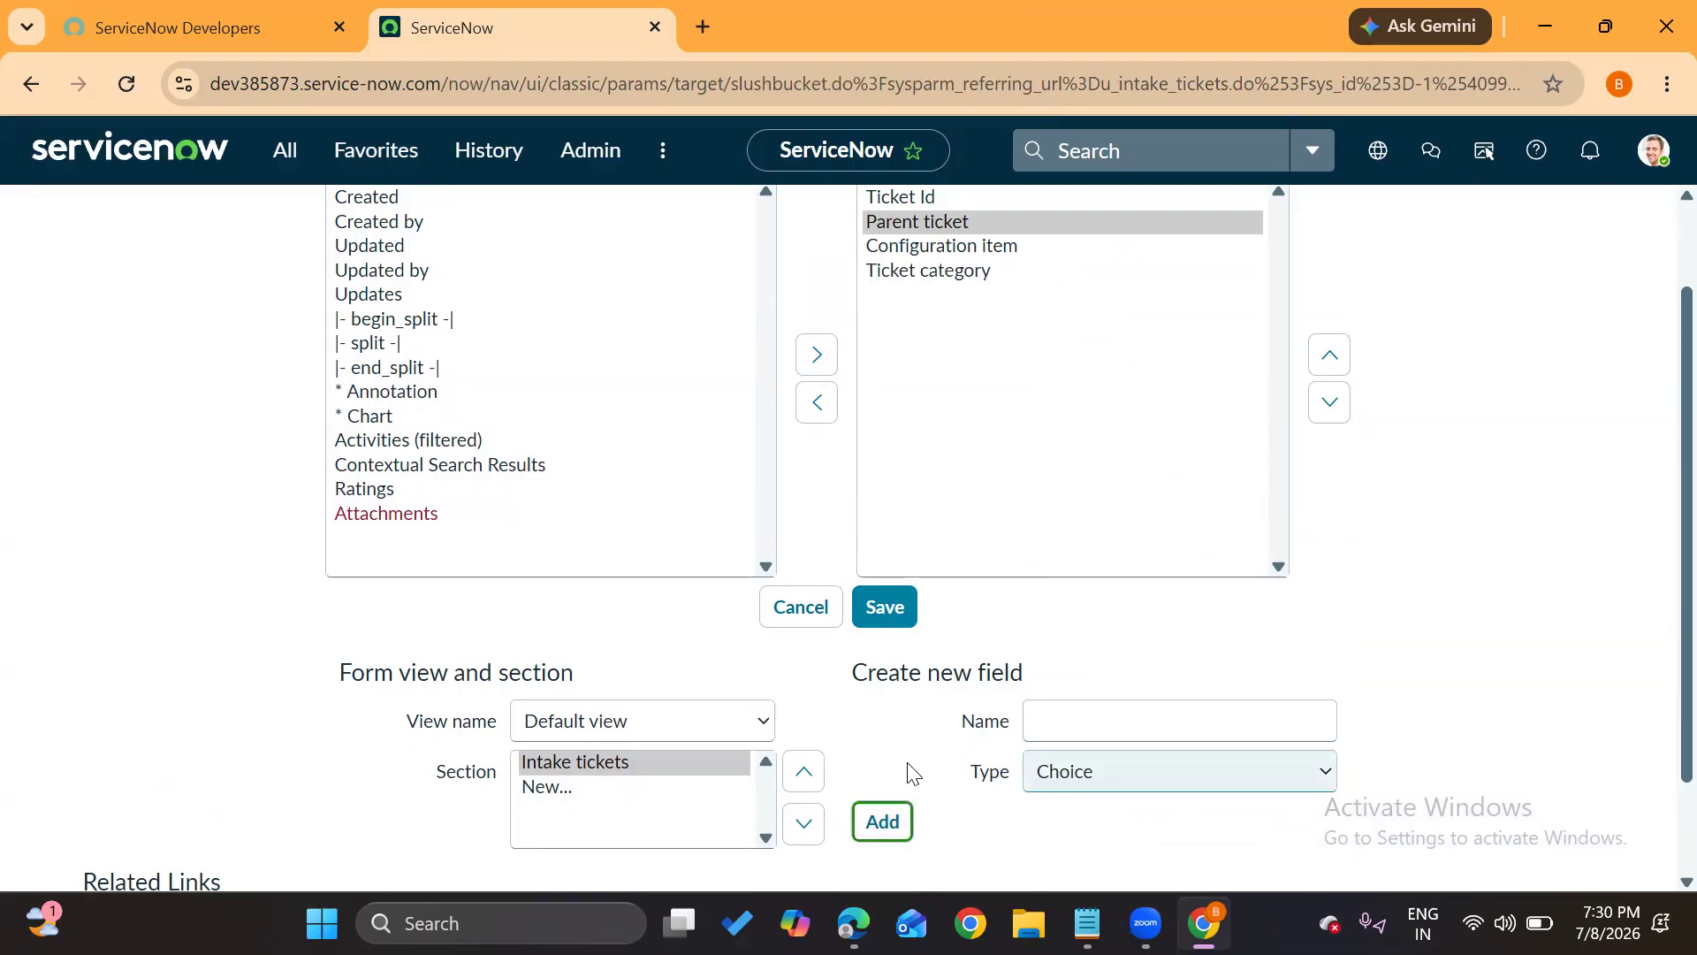
scroll(884, 619, up, 1)
click(891, 318)
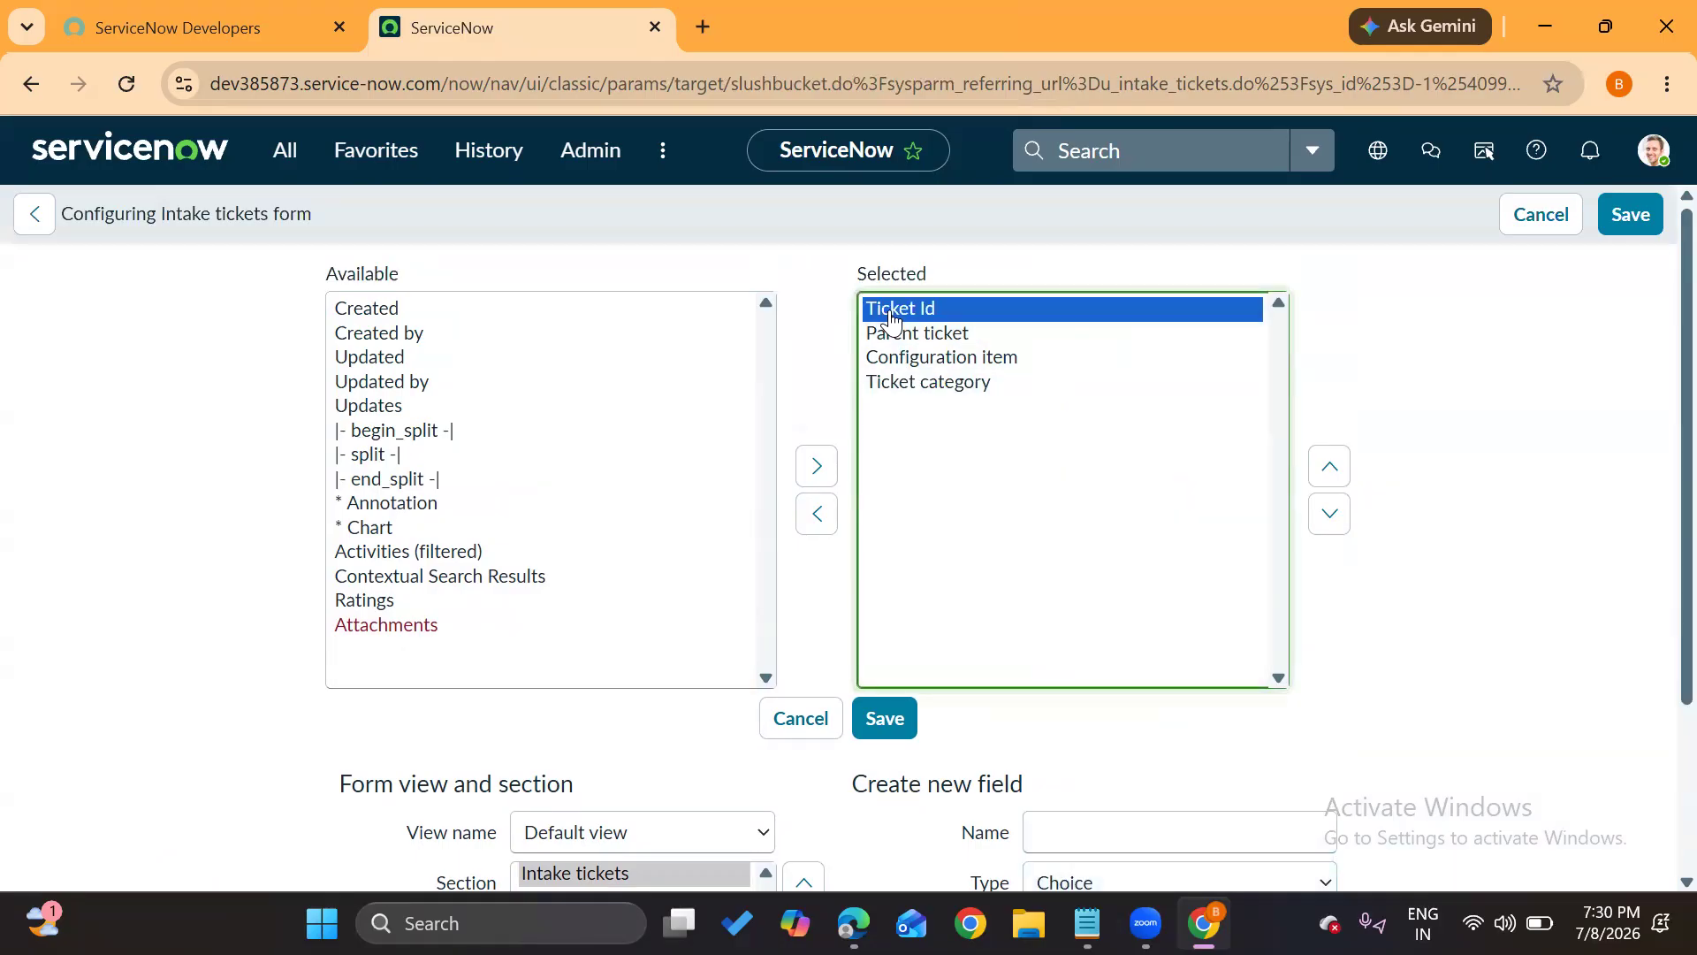
key(Down)
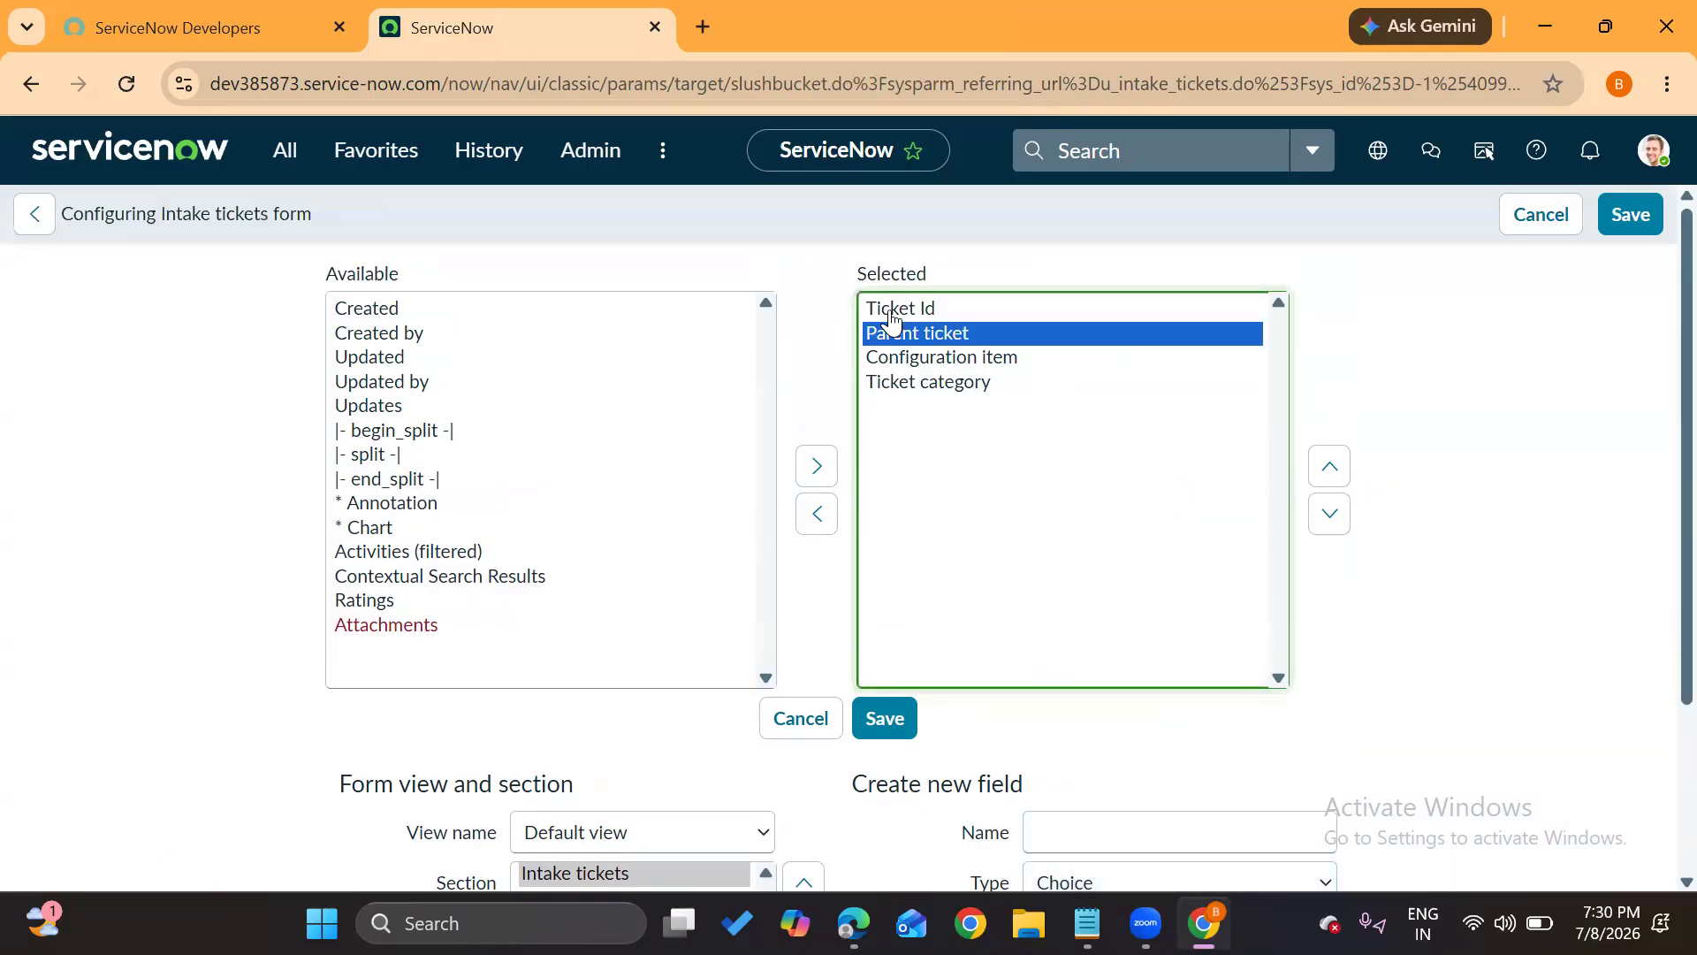
click(977, 358)
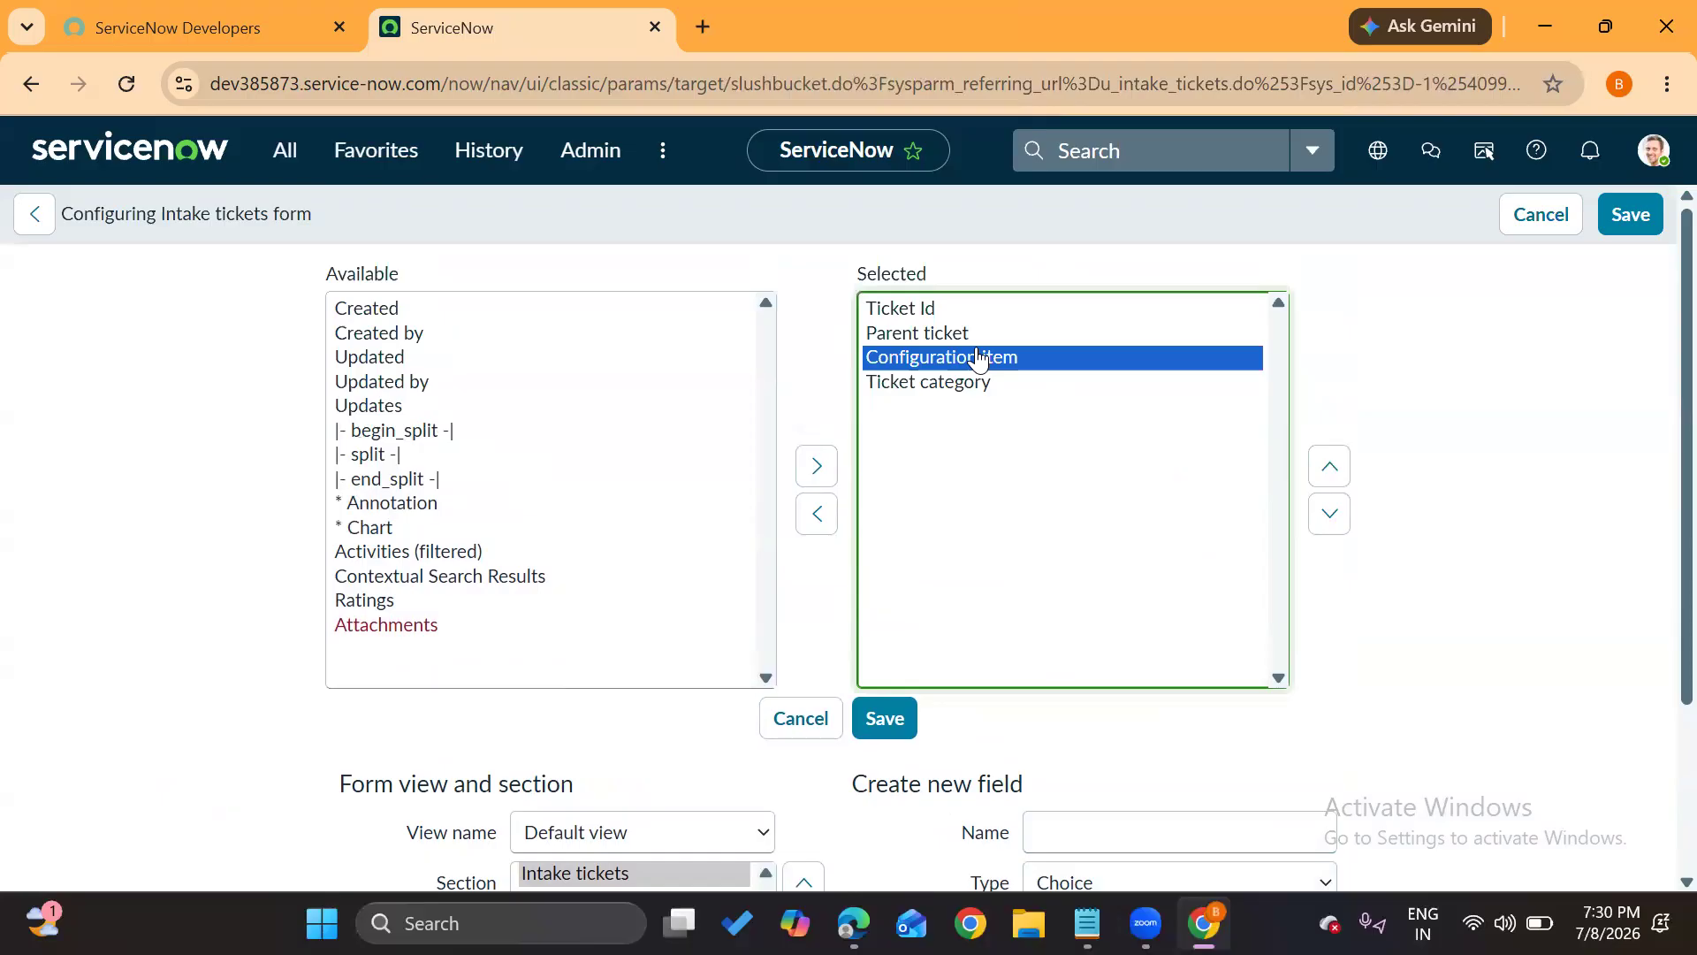
key(Down)
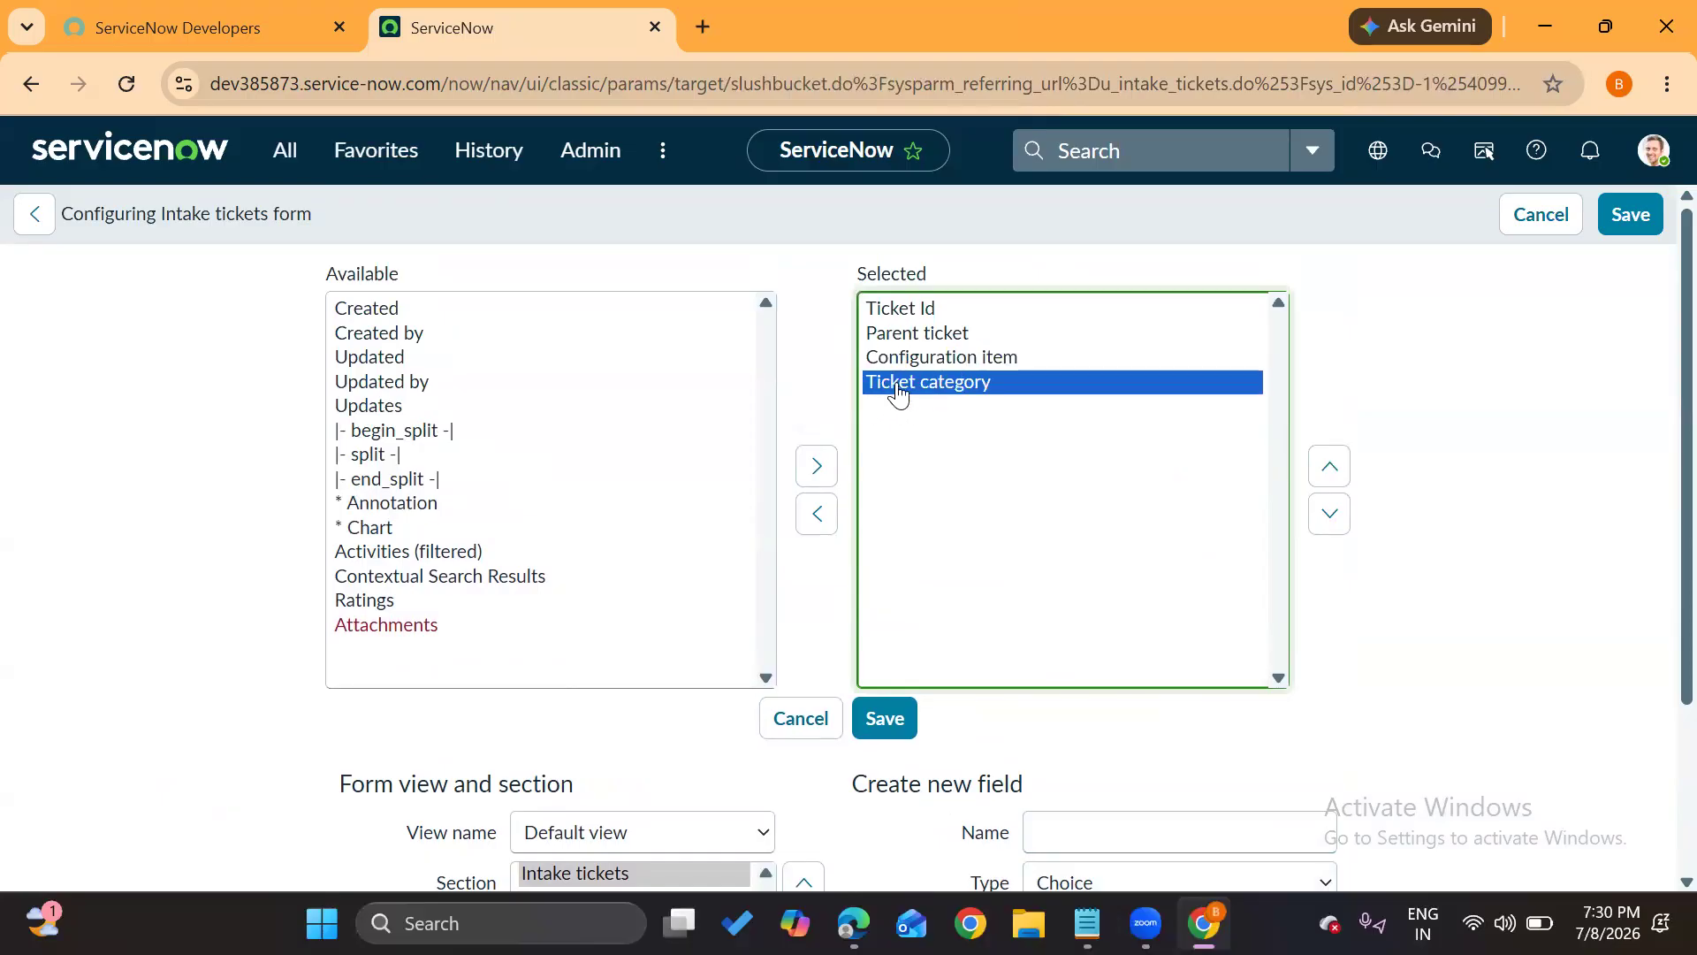
click(1443, 406)
Create a Date field named "Resolved date" and add it to the Intake tickets form
scroll(1443, 405, down, 3)
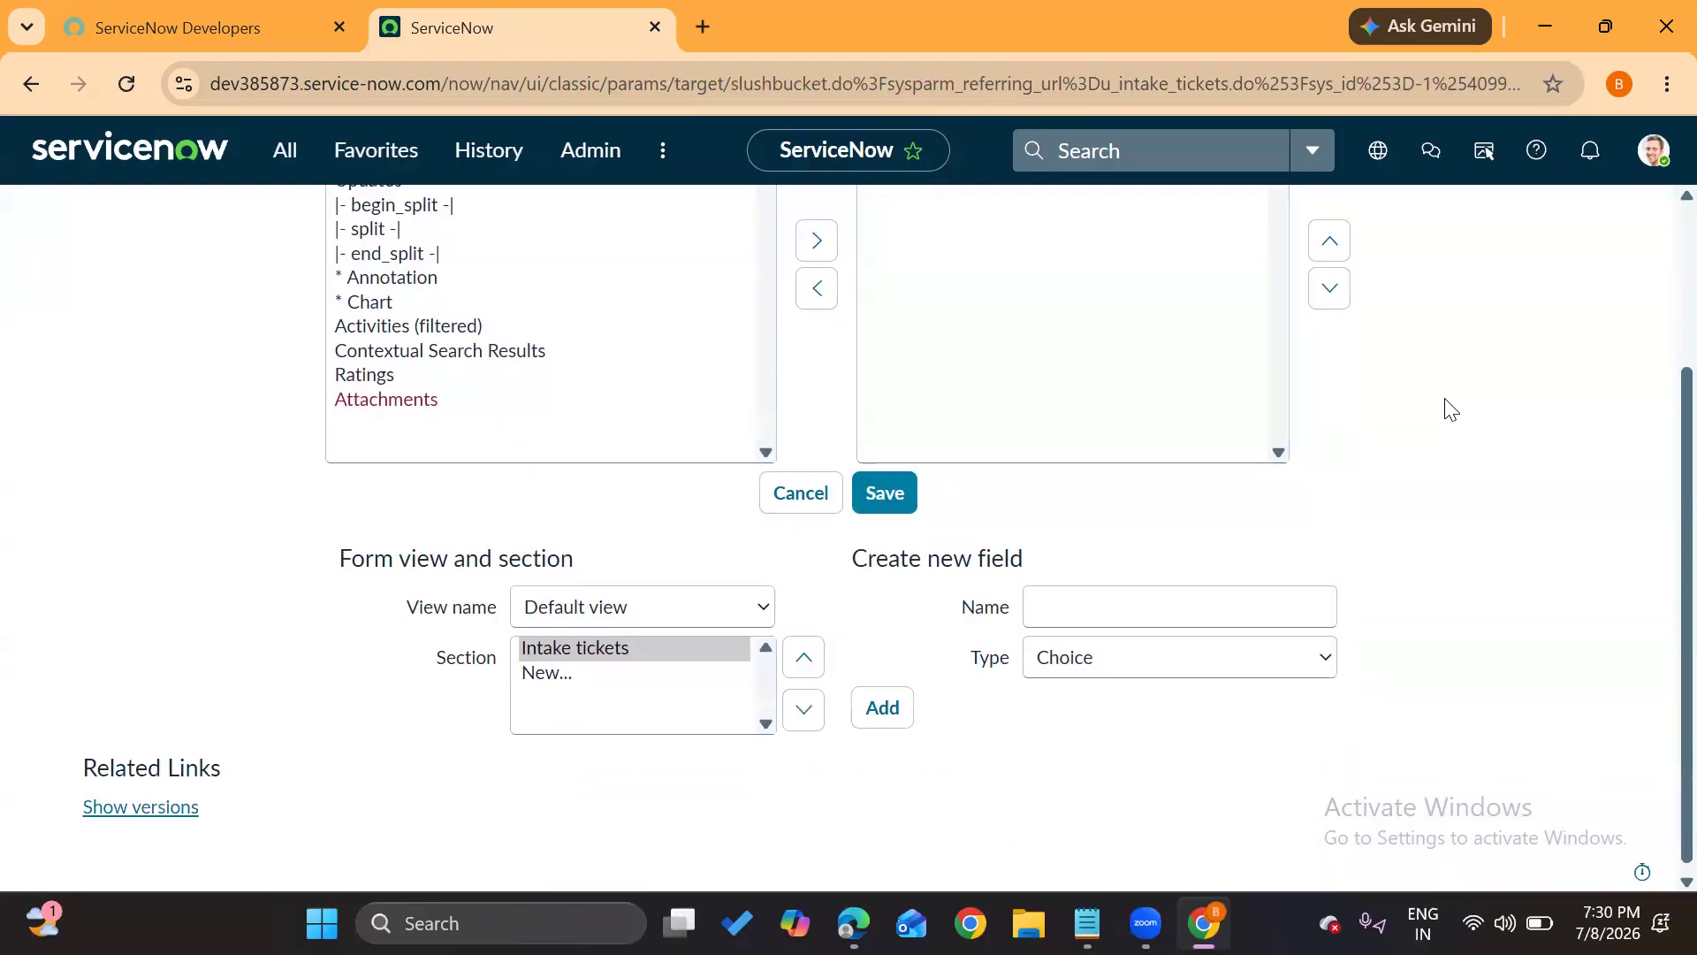
click(1068, 658)
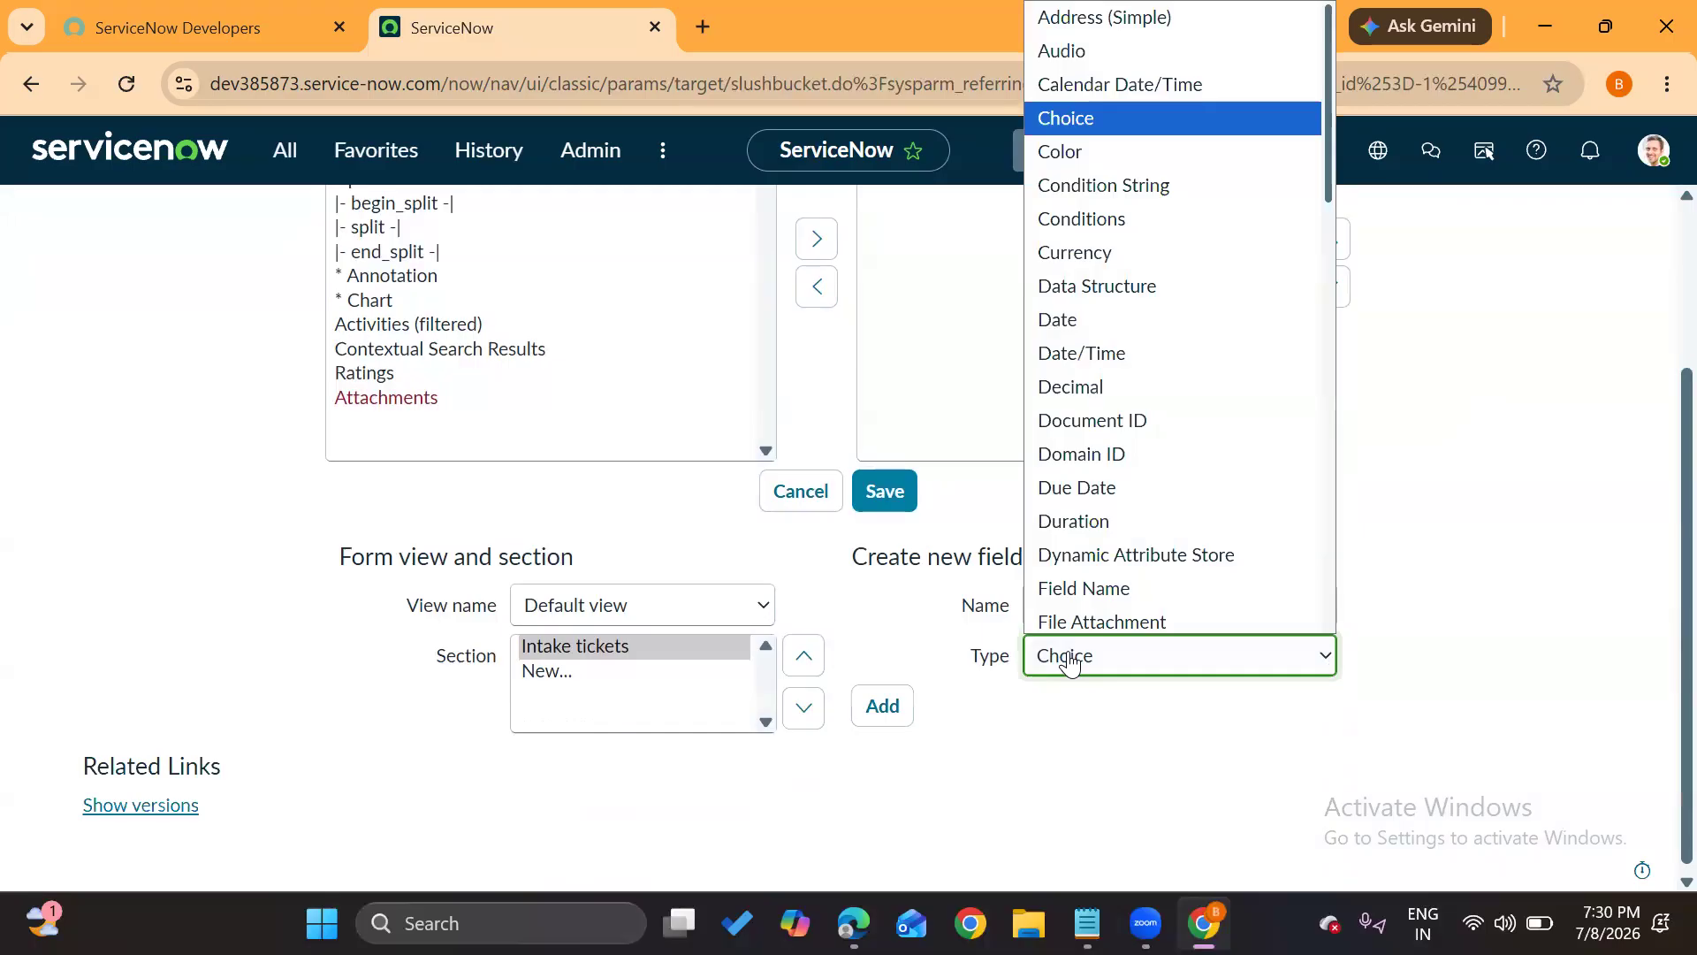
click(1082, 327)
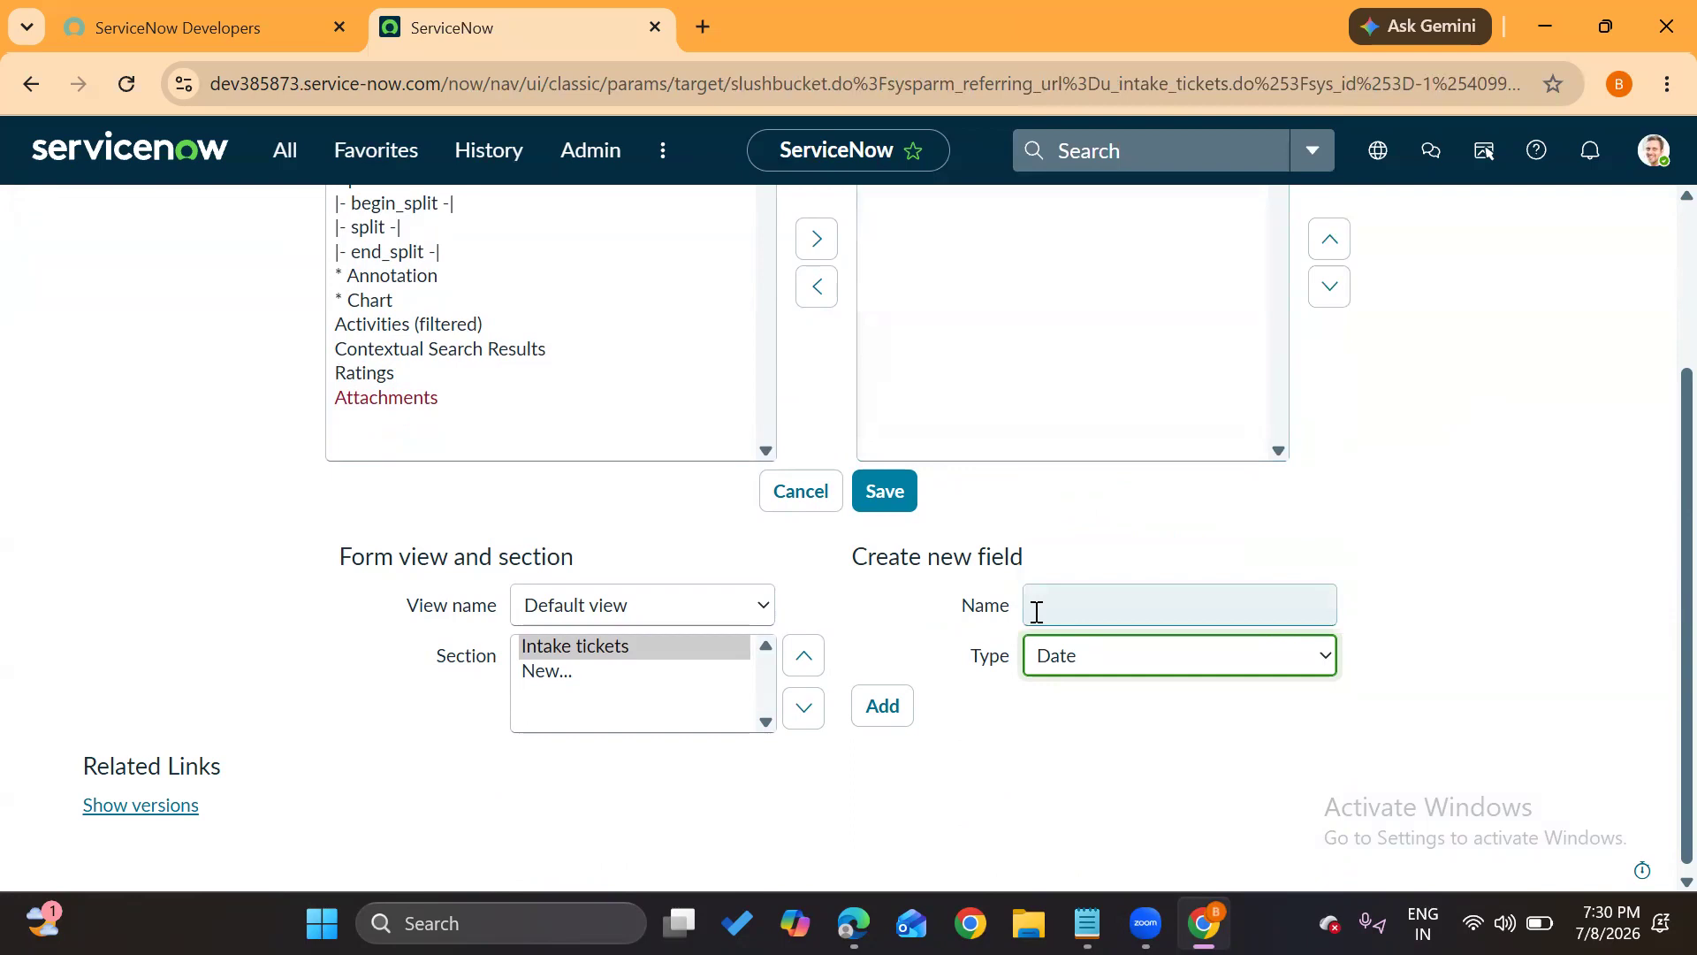
click(1036, 610)
text(Date)
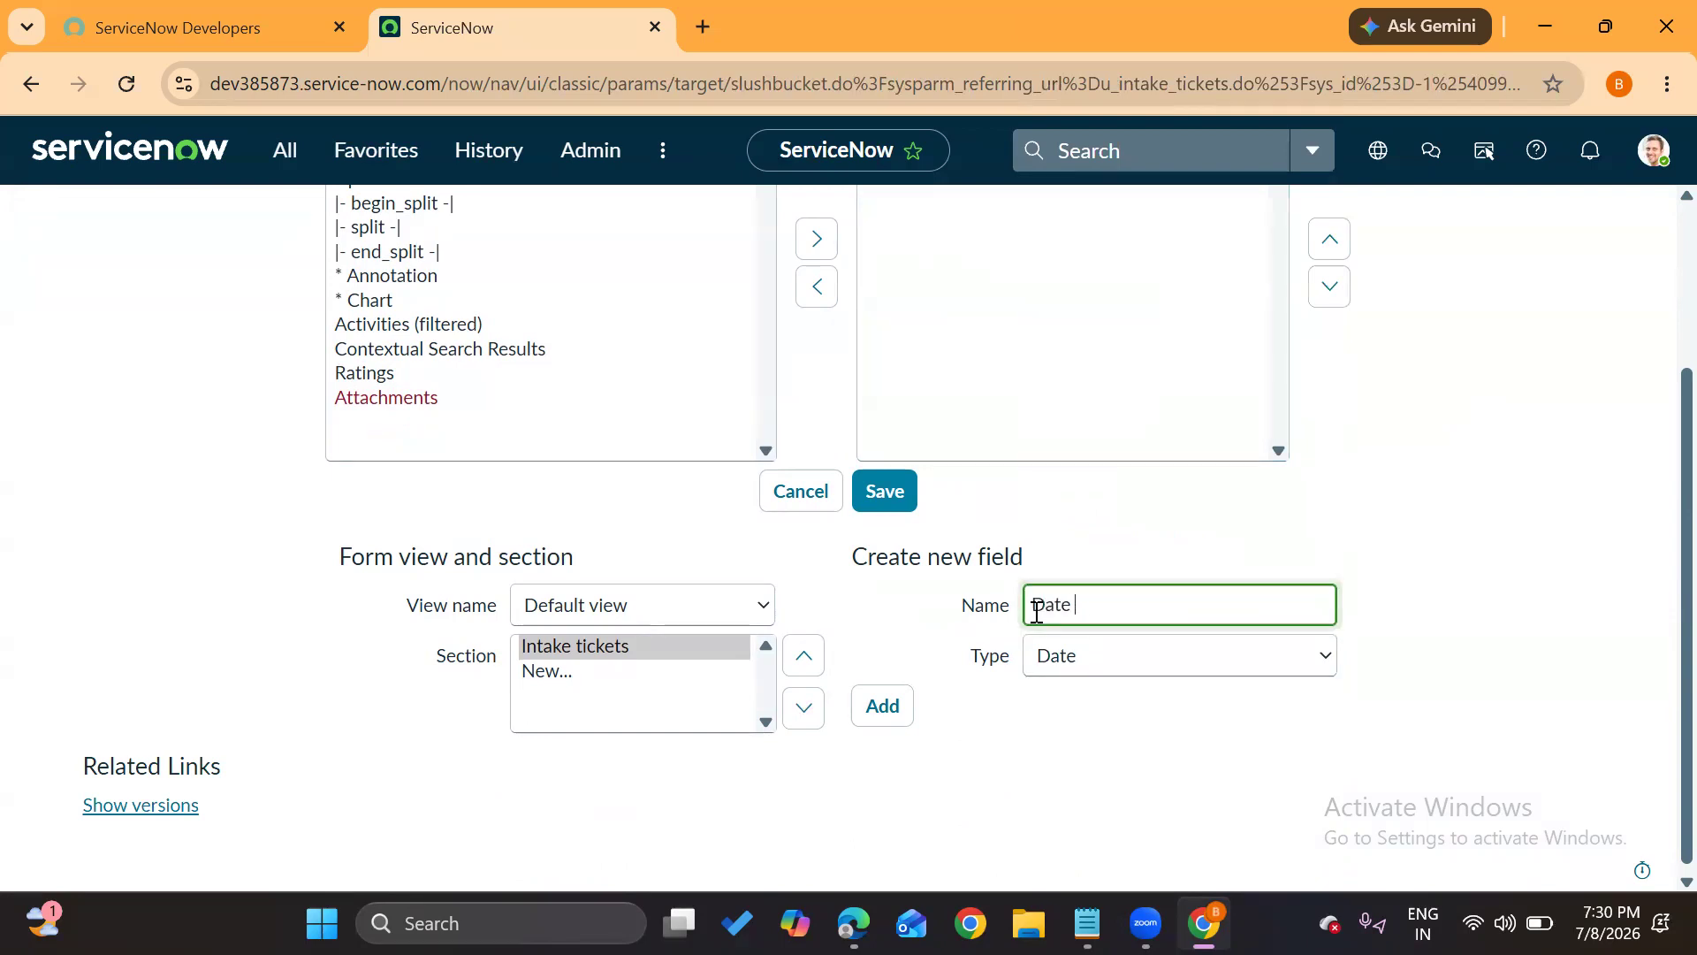
text( of)
drag(1100, 605, 992, 603)
text(Resolved date)
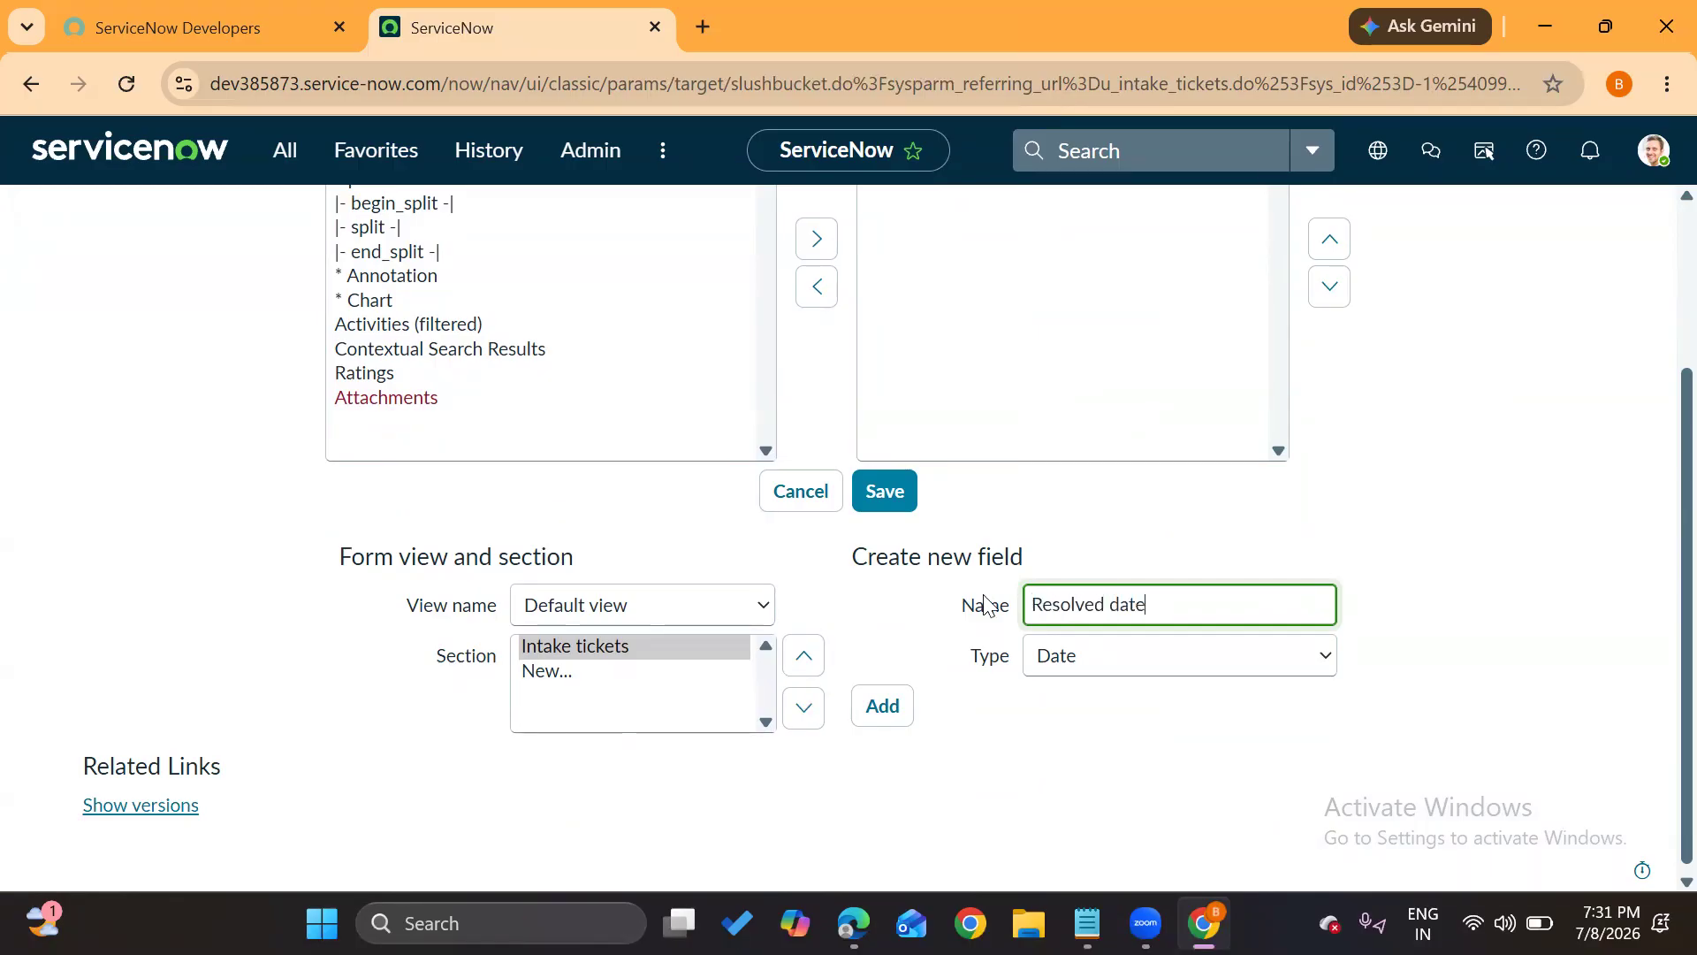
click(876, 707)
Look through the available field types and set the new field's type to List
click(1112, 675)
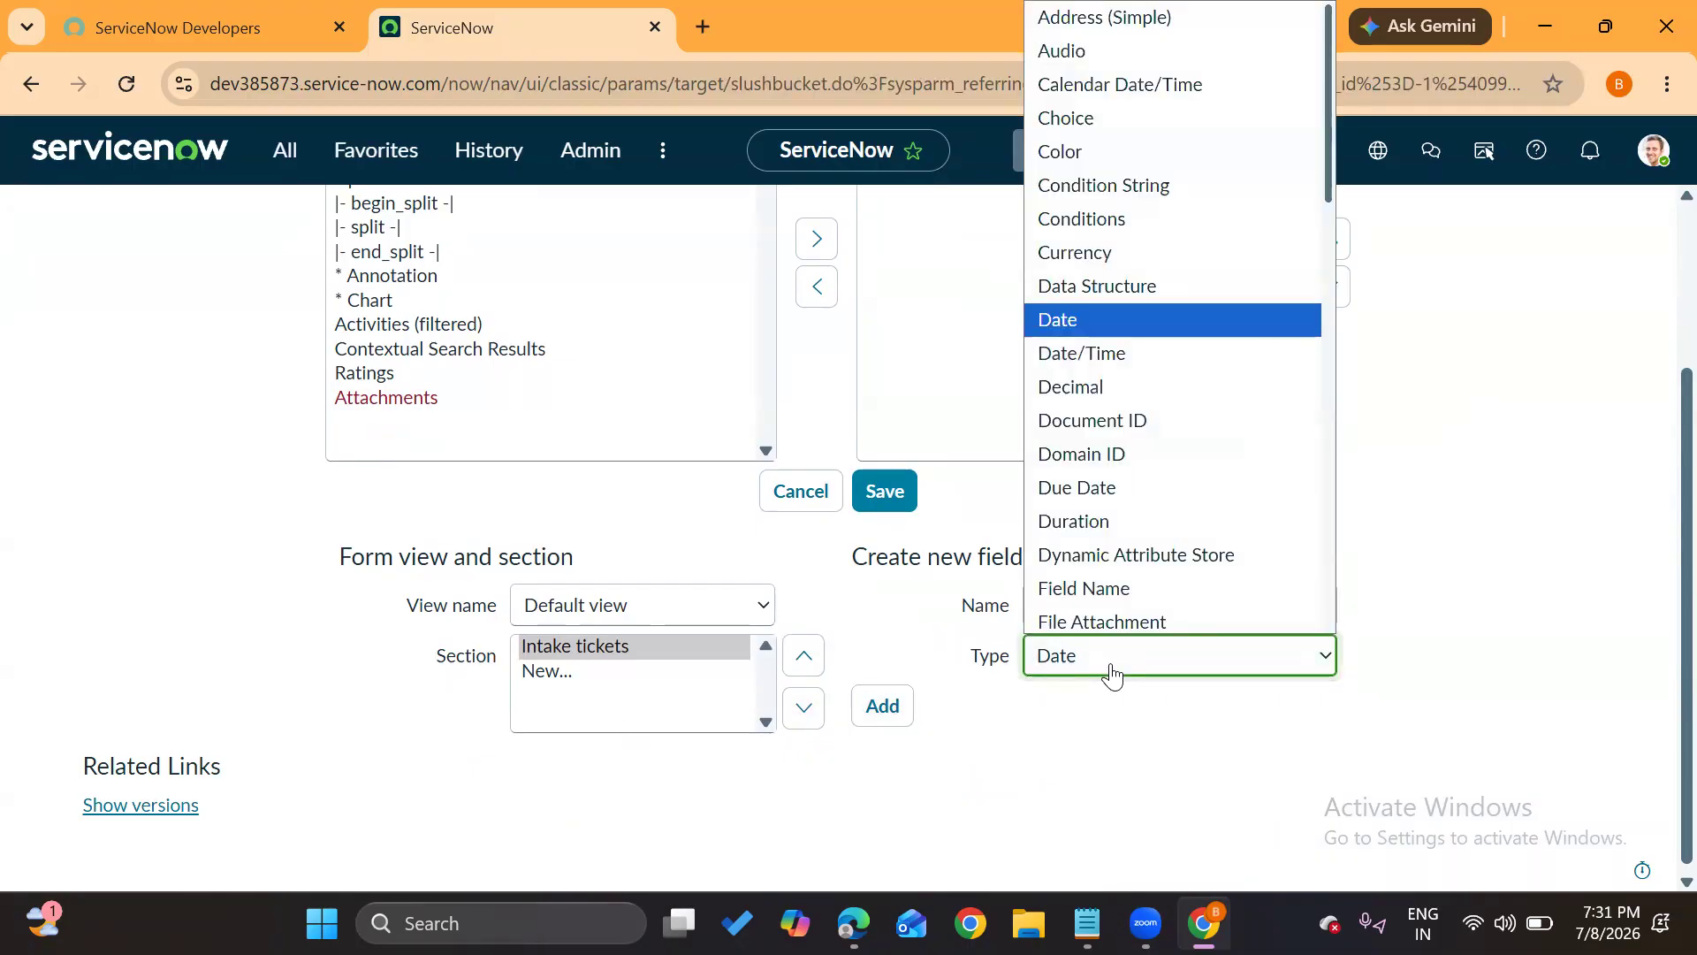
key(Up)
key(Up)
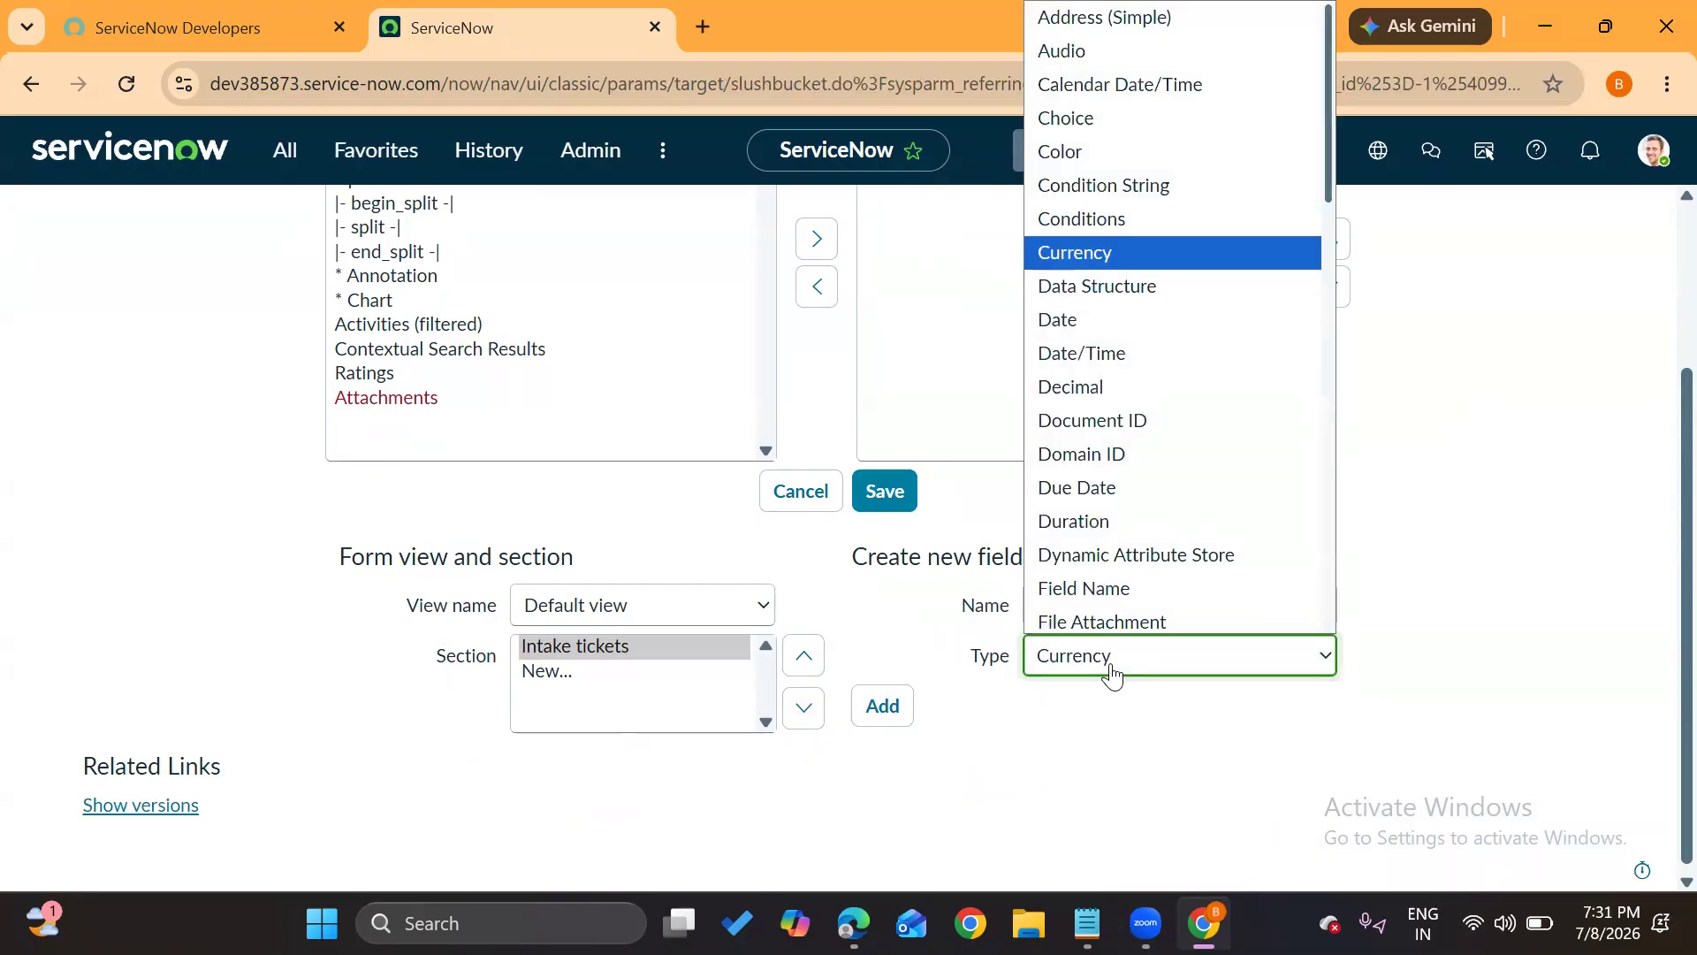
key(Up)
key(Up)
key(Up)
key(Up)
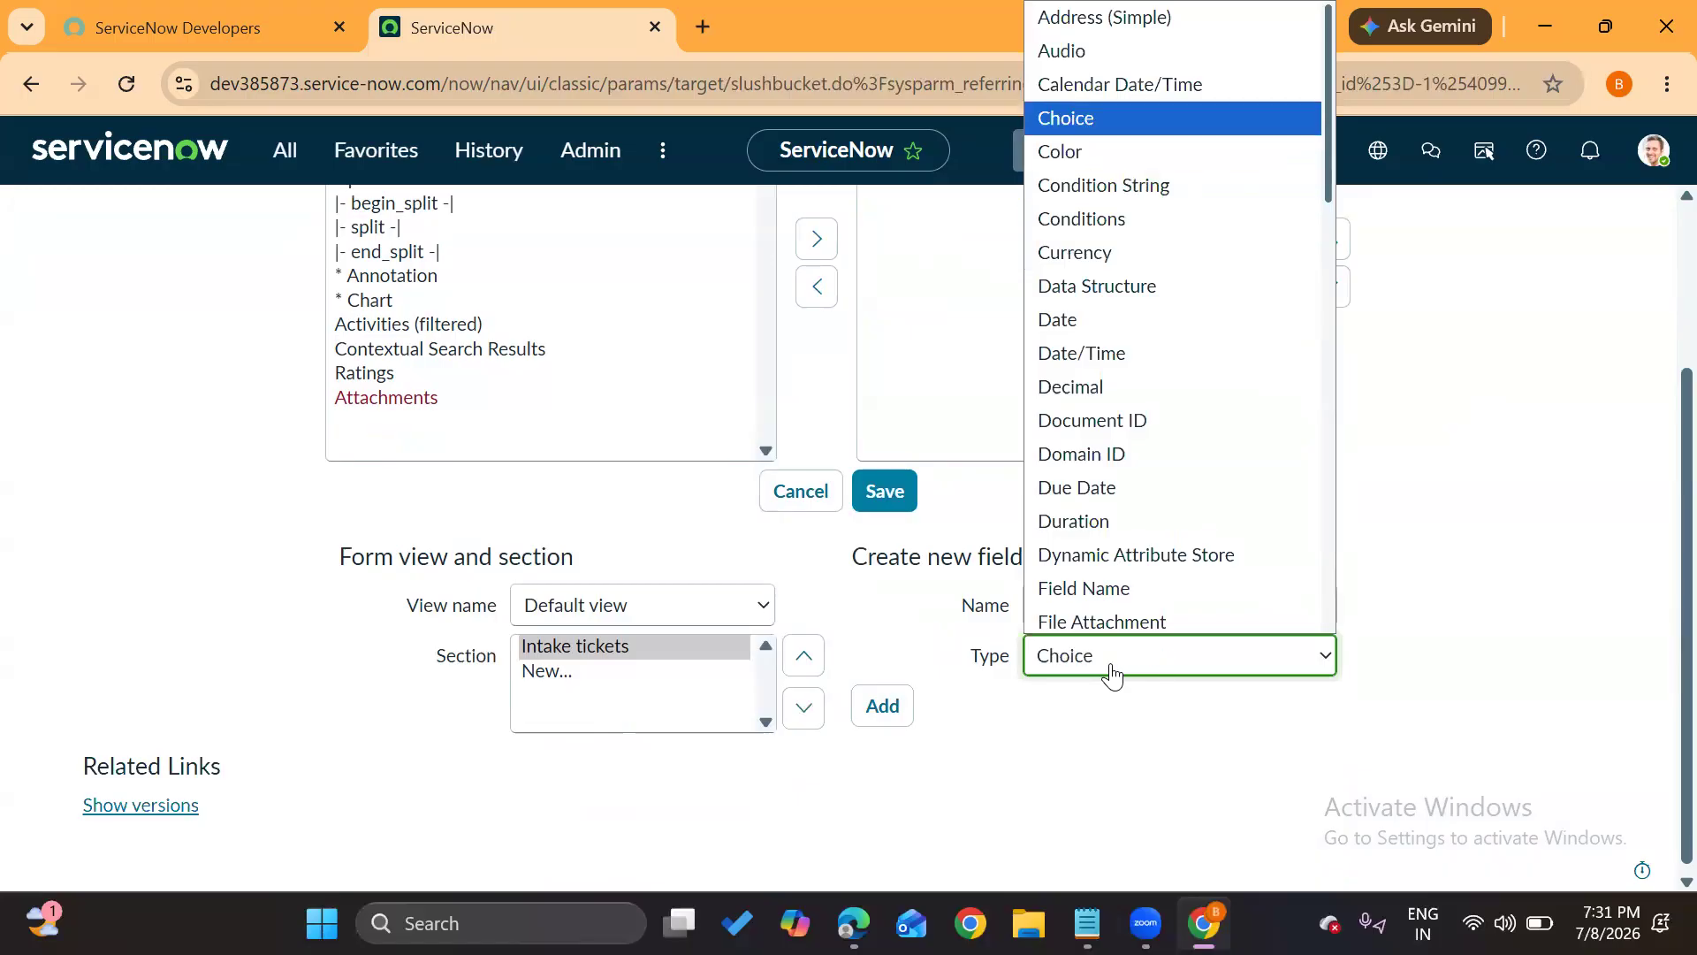
key(Up)
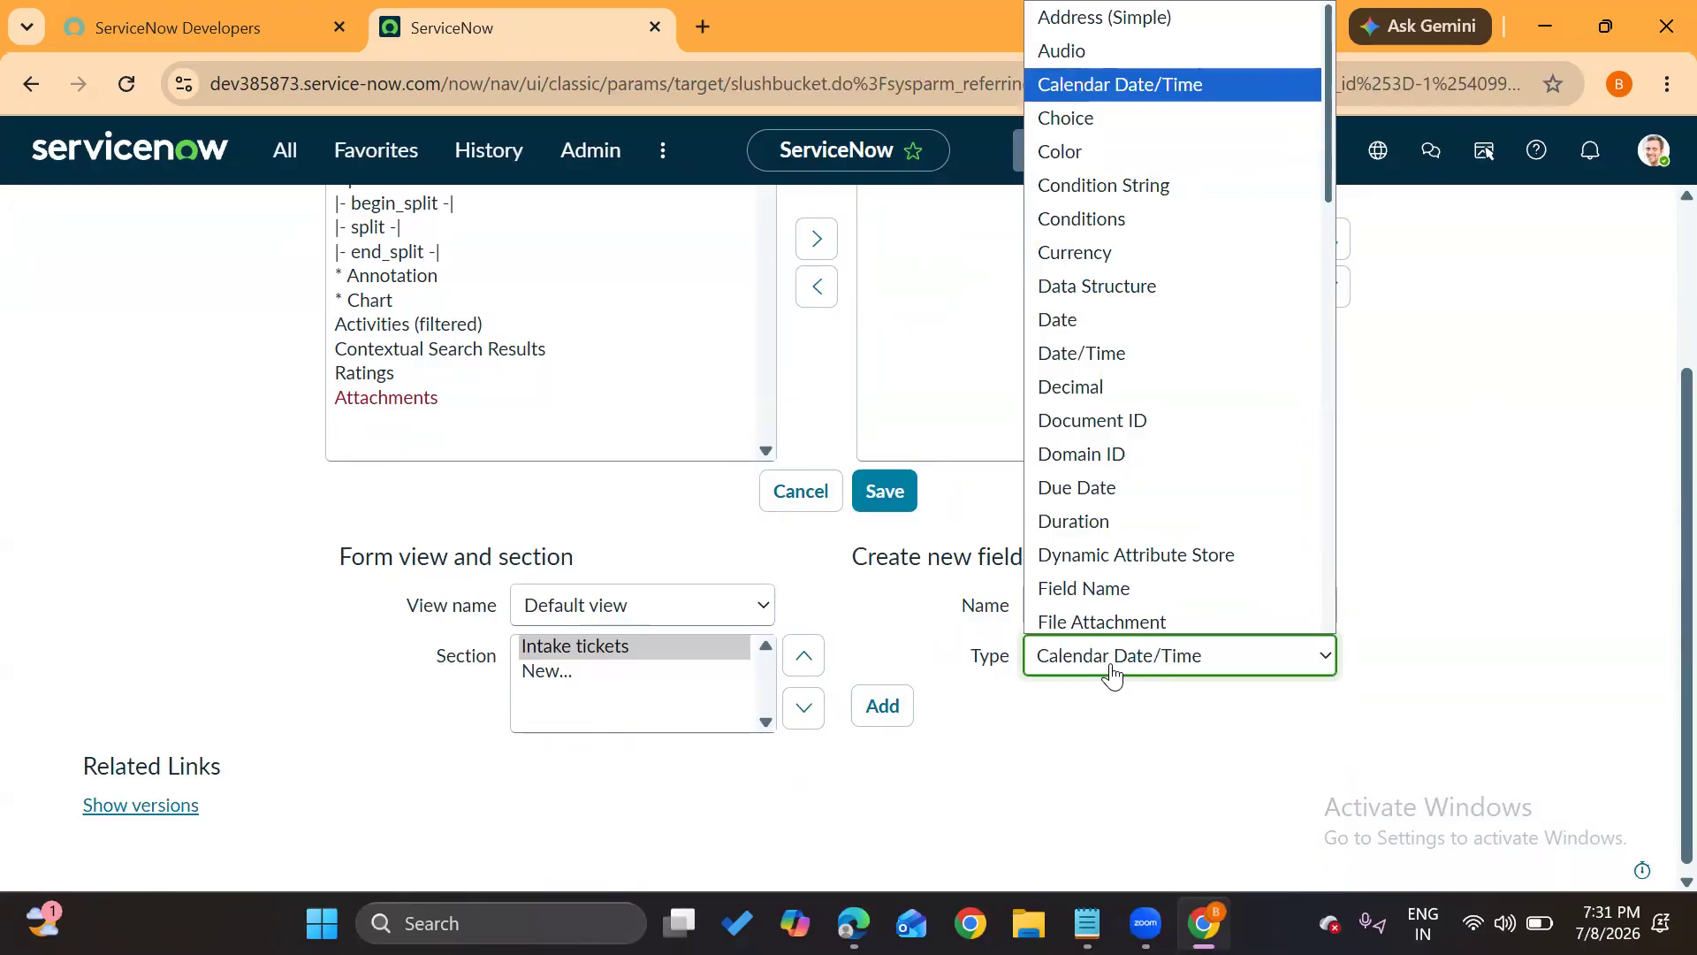
key(Down)
key(Down)
key(Down)
key(Down)
key(Down)
key(Down)
key(Down)
key(Down)
key(Down)
key(Down)
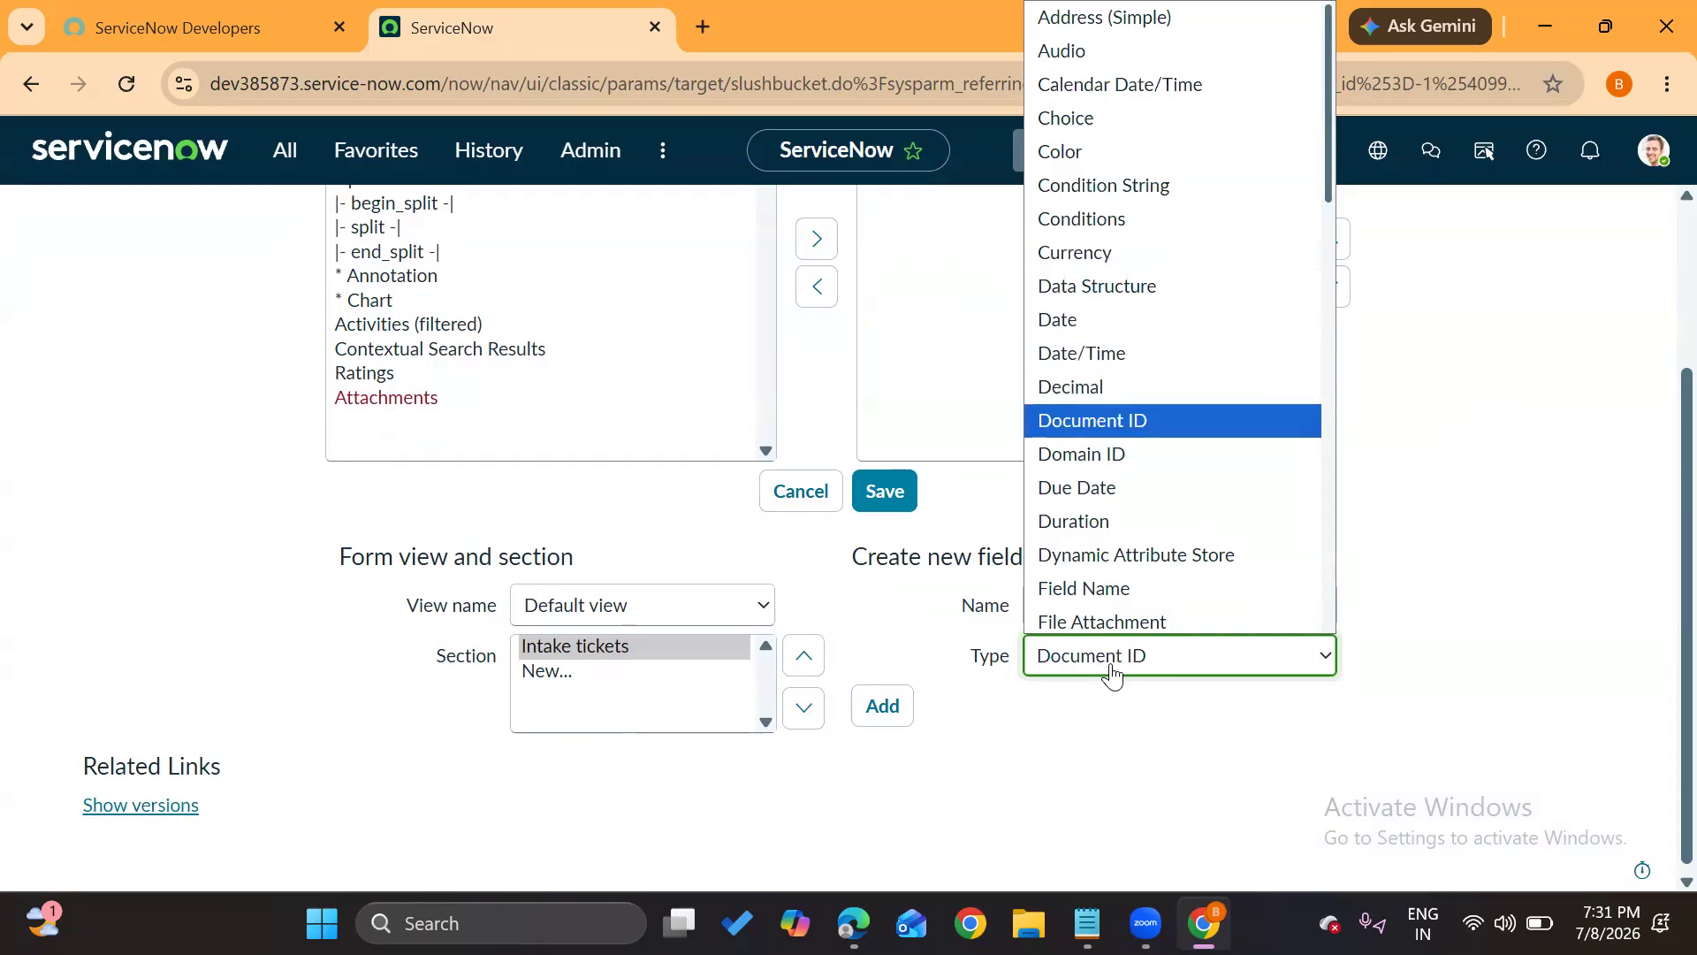
text(li)
key(Return)
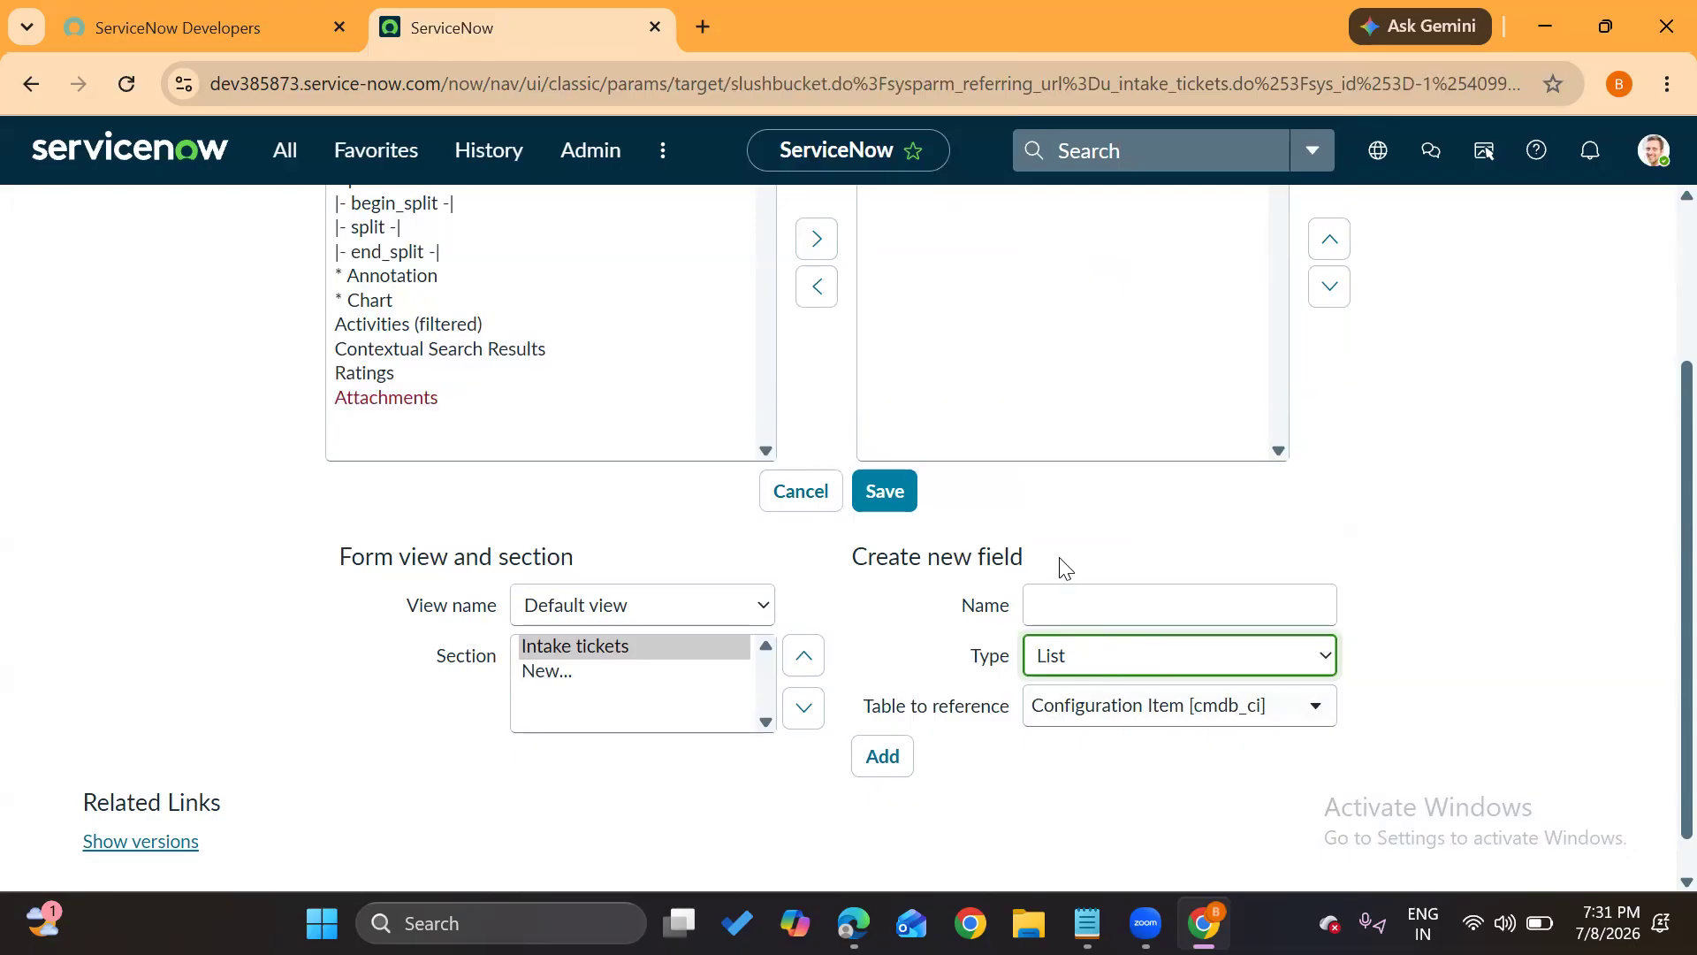
Reference the List field to Group [sys_user_group], name it "List impacting group" and add it to the form
scroll(1064, 568, up, 1)
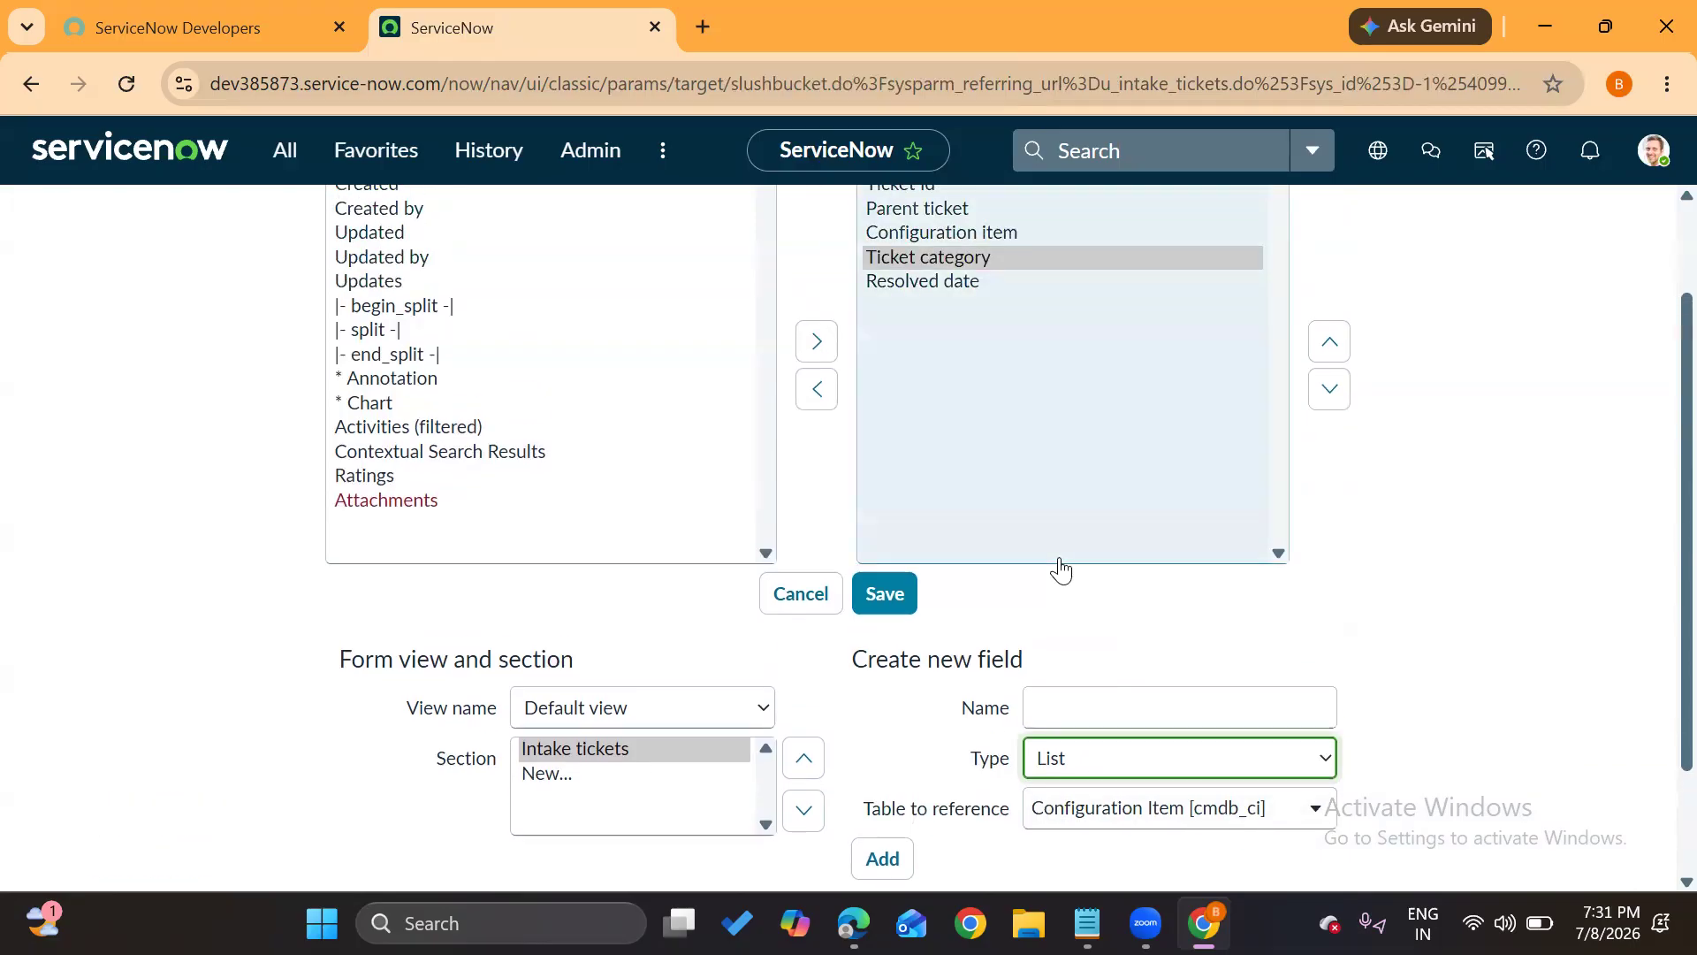
scroll(928, 759, down, 2)
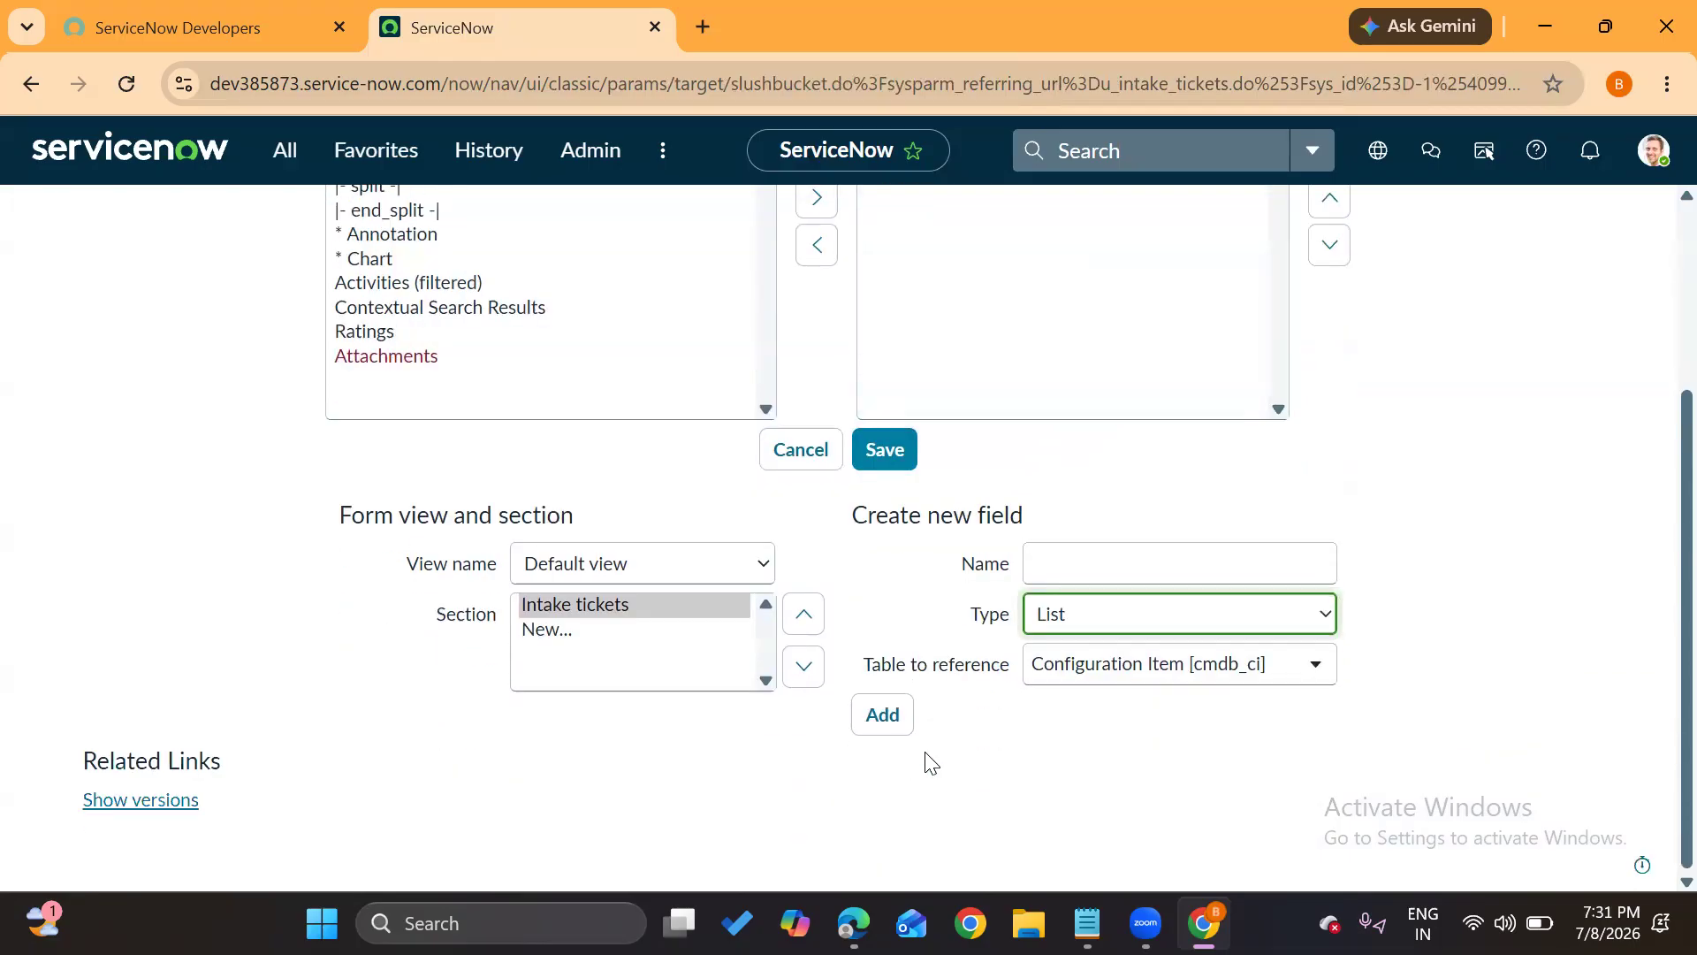
click(1125, 672)
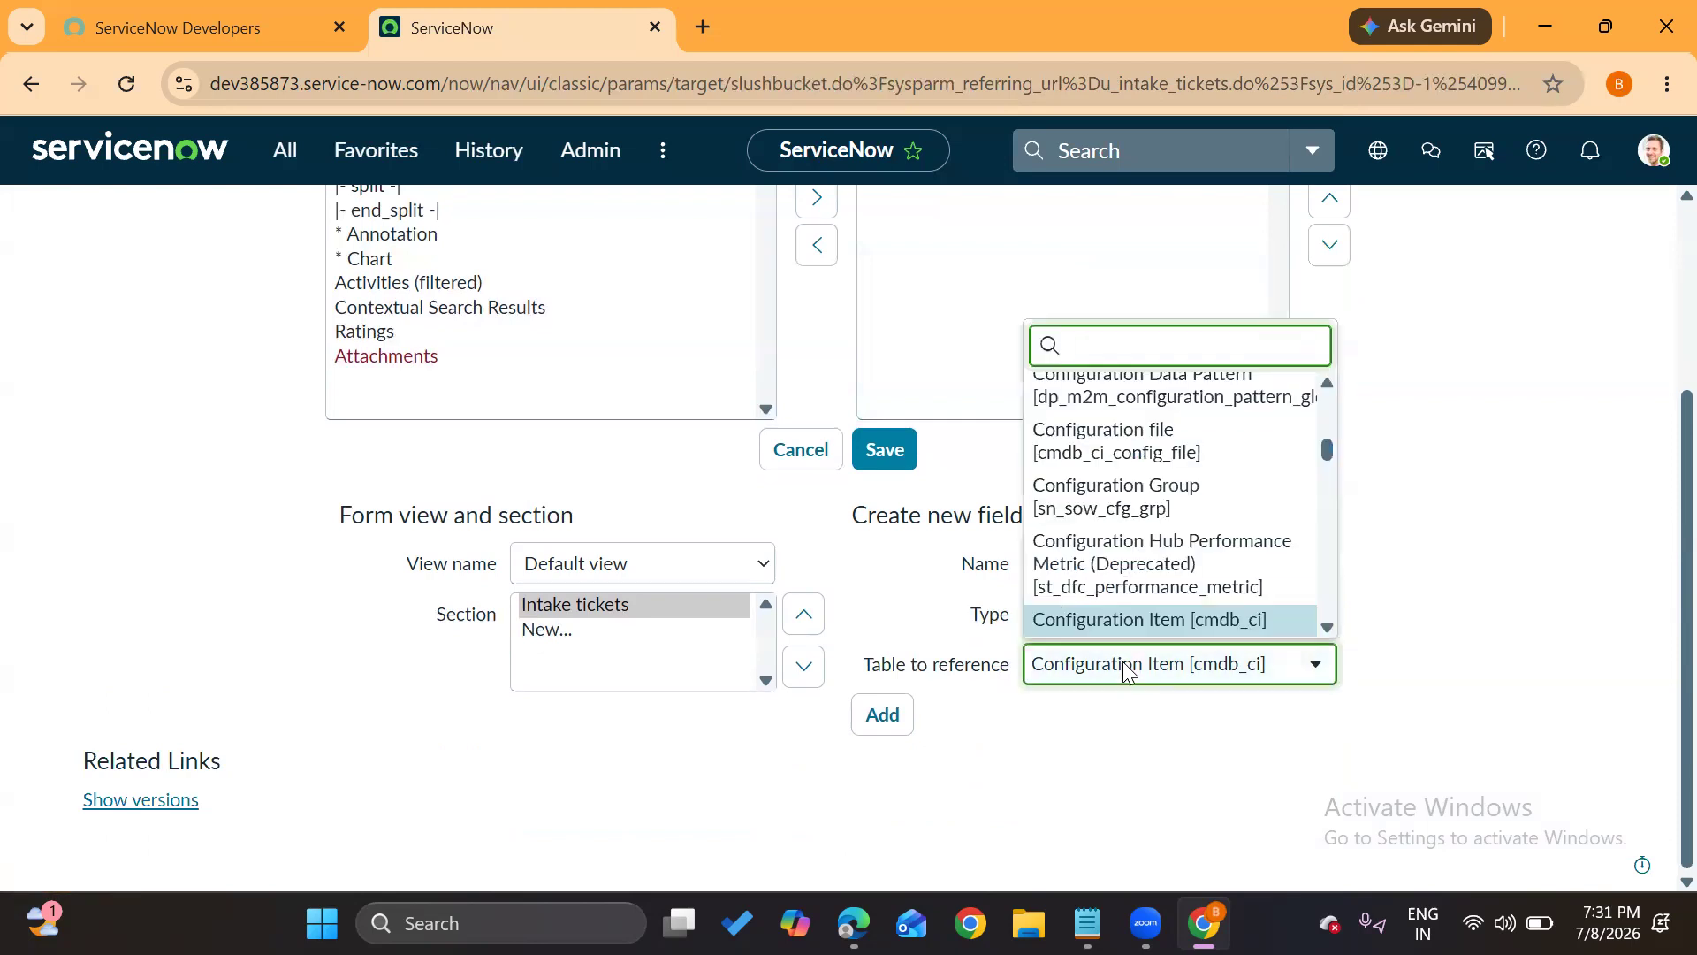
text(sys_user_group)
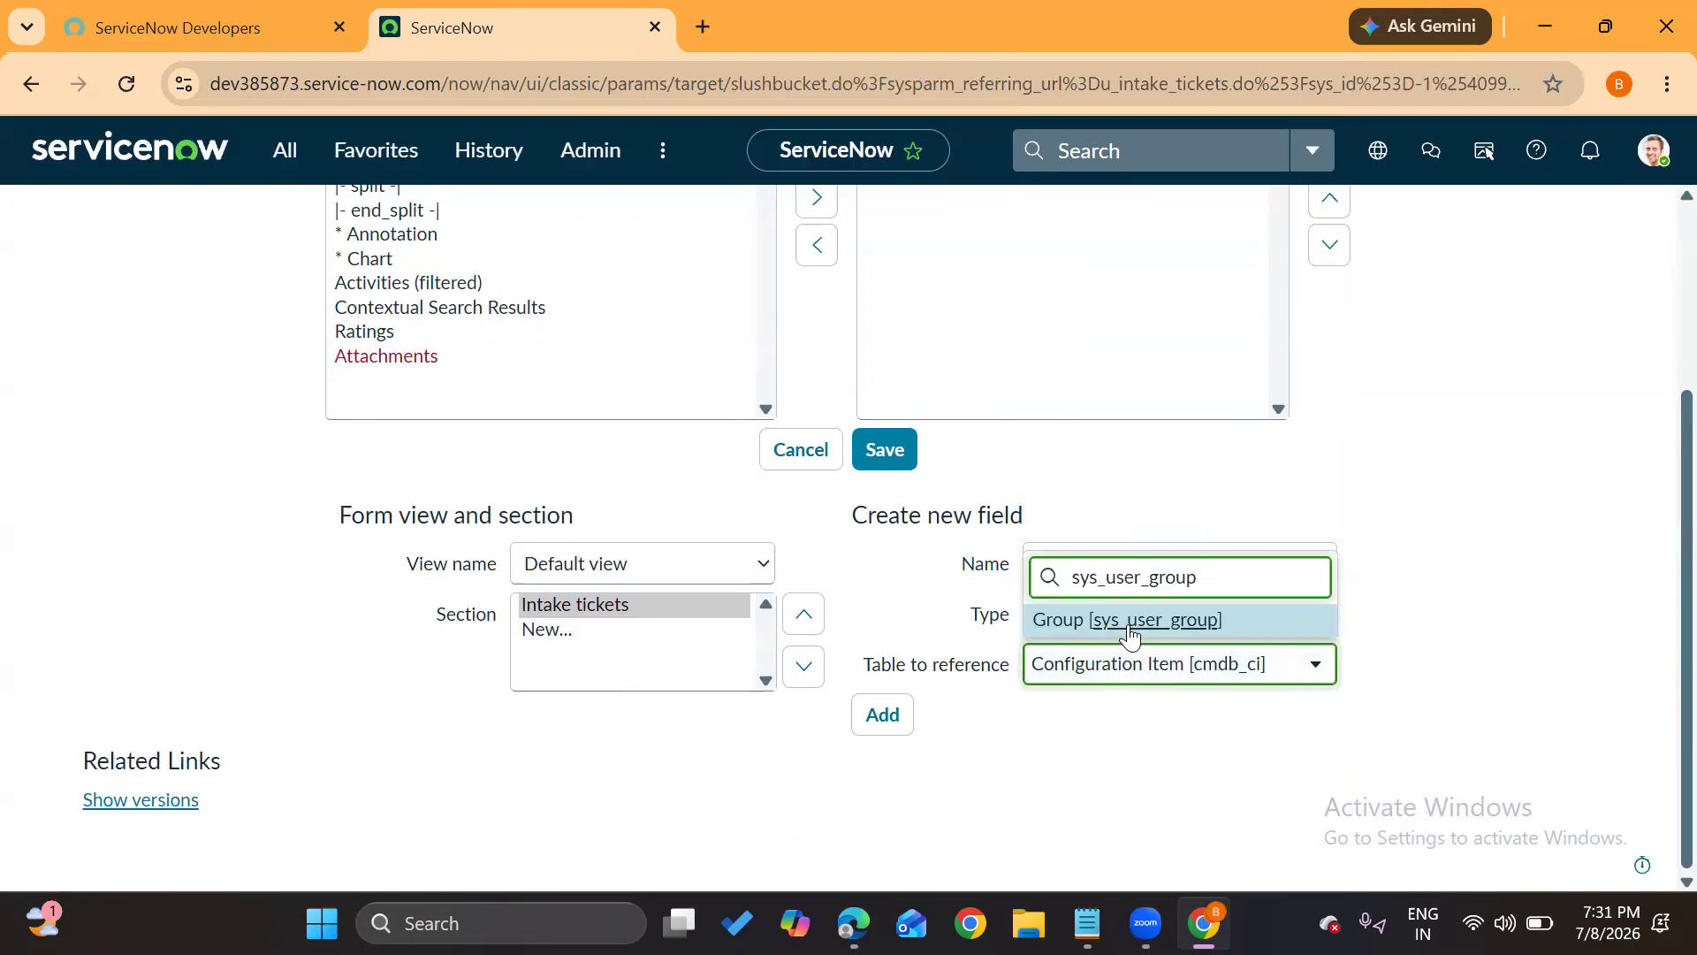
click(1130, 622)
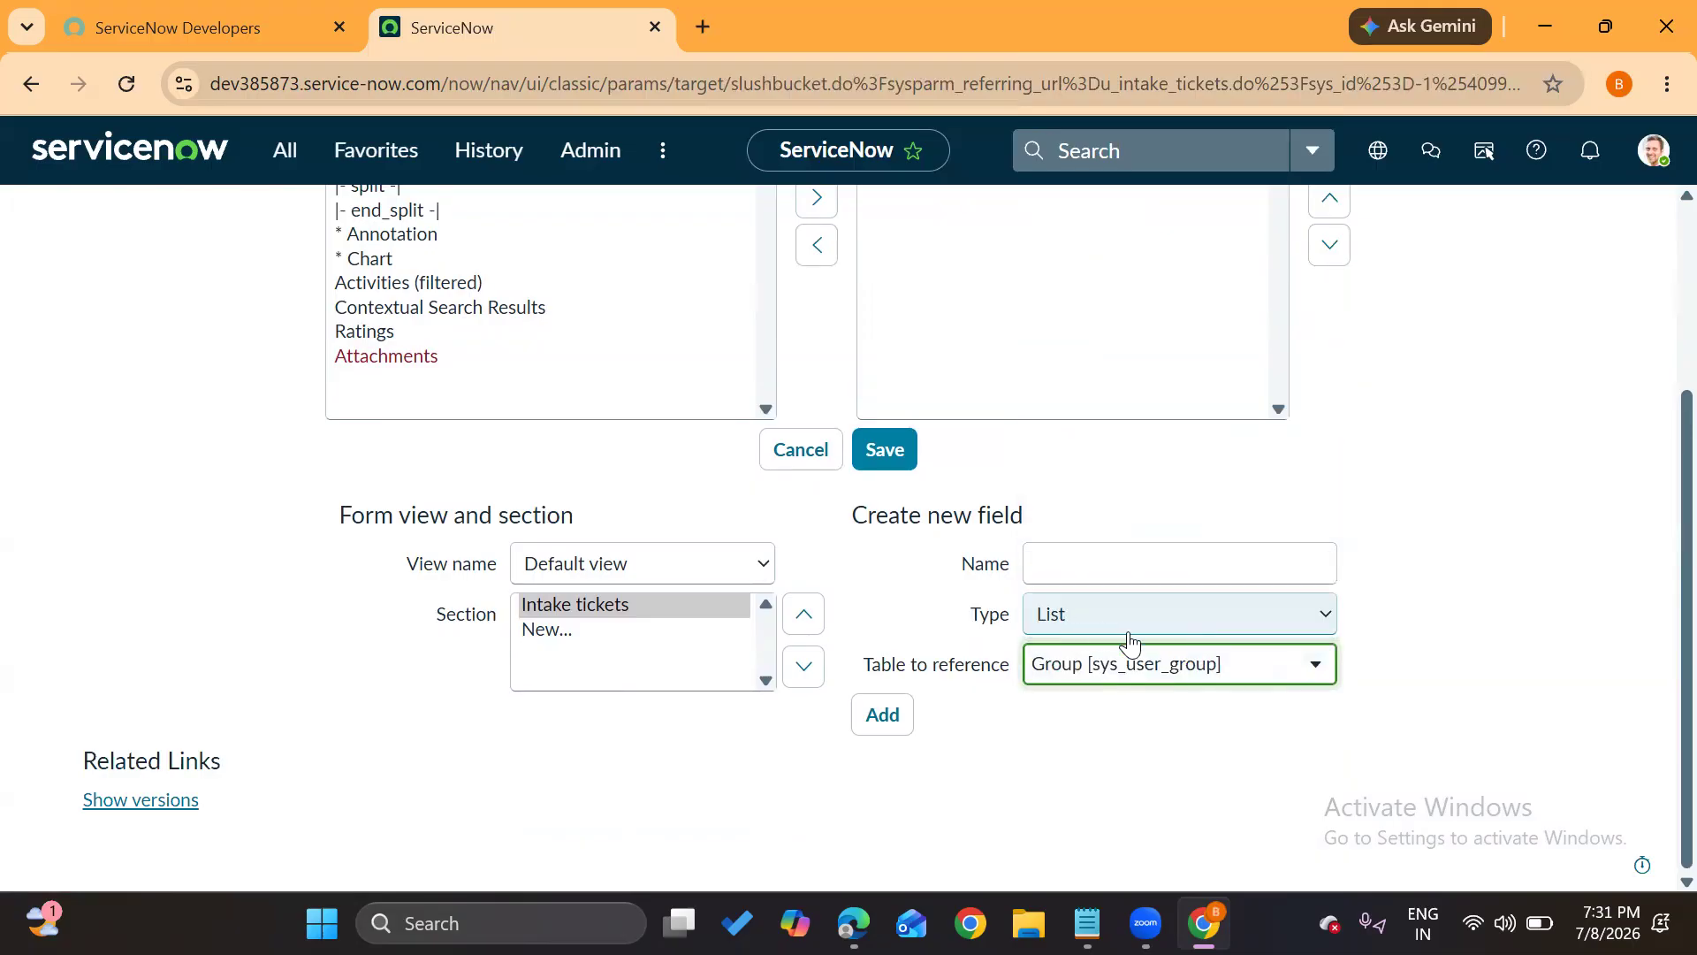
click(1103, 573)
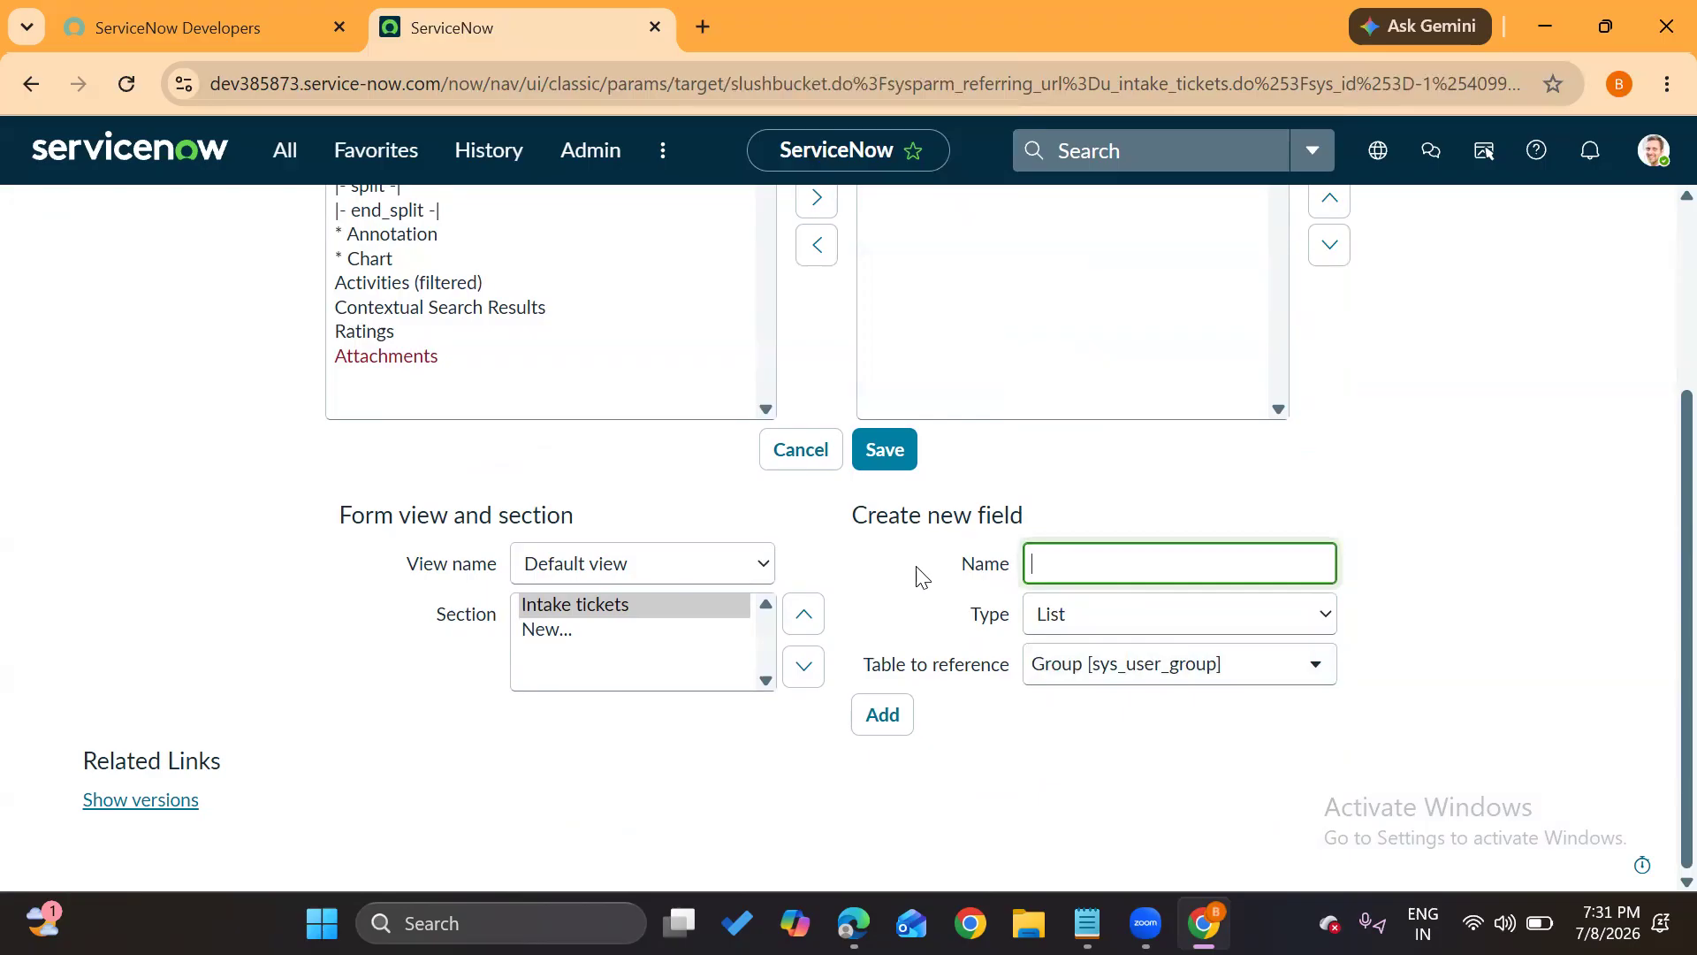
text(List impacting group)
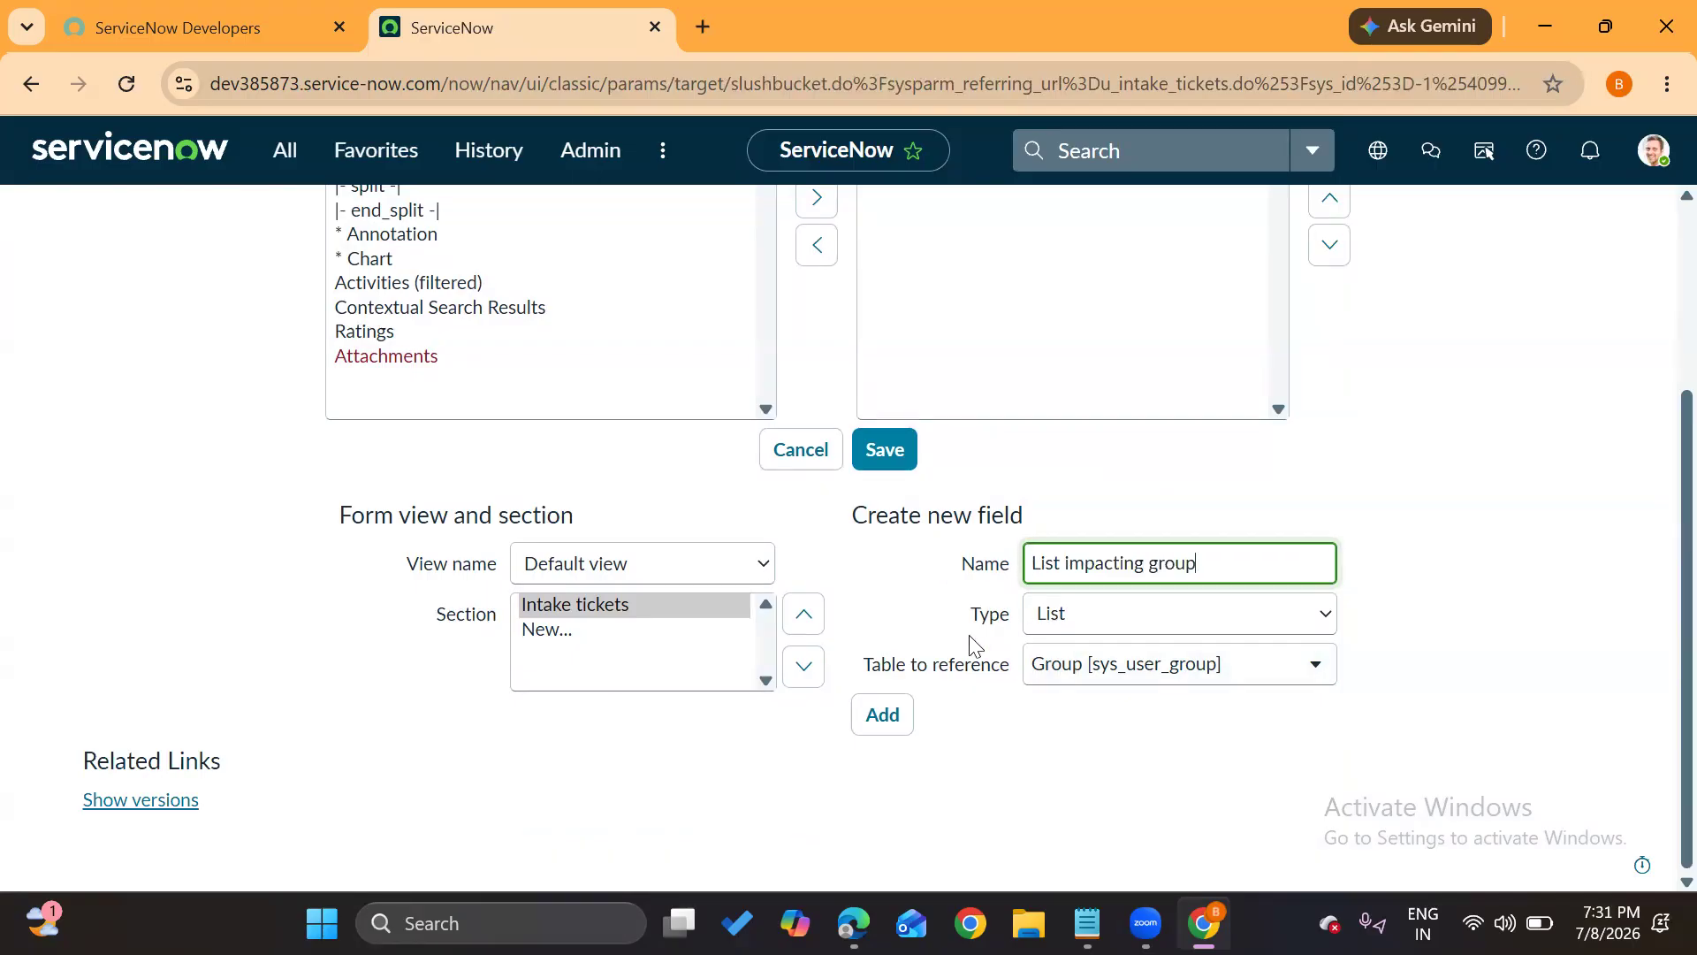
click(896, 715)
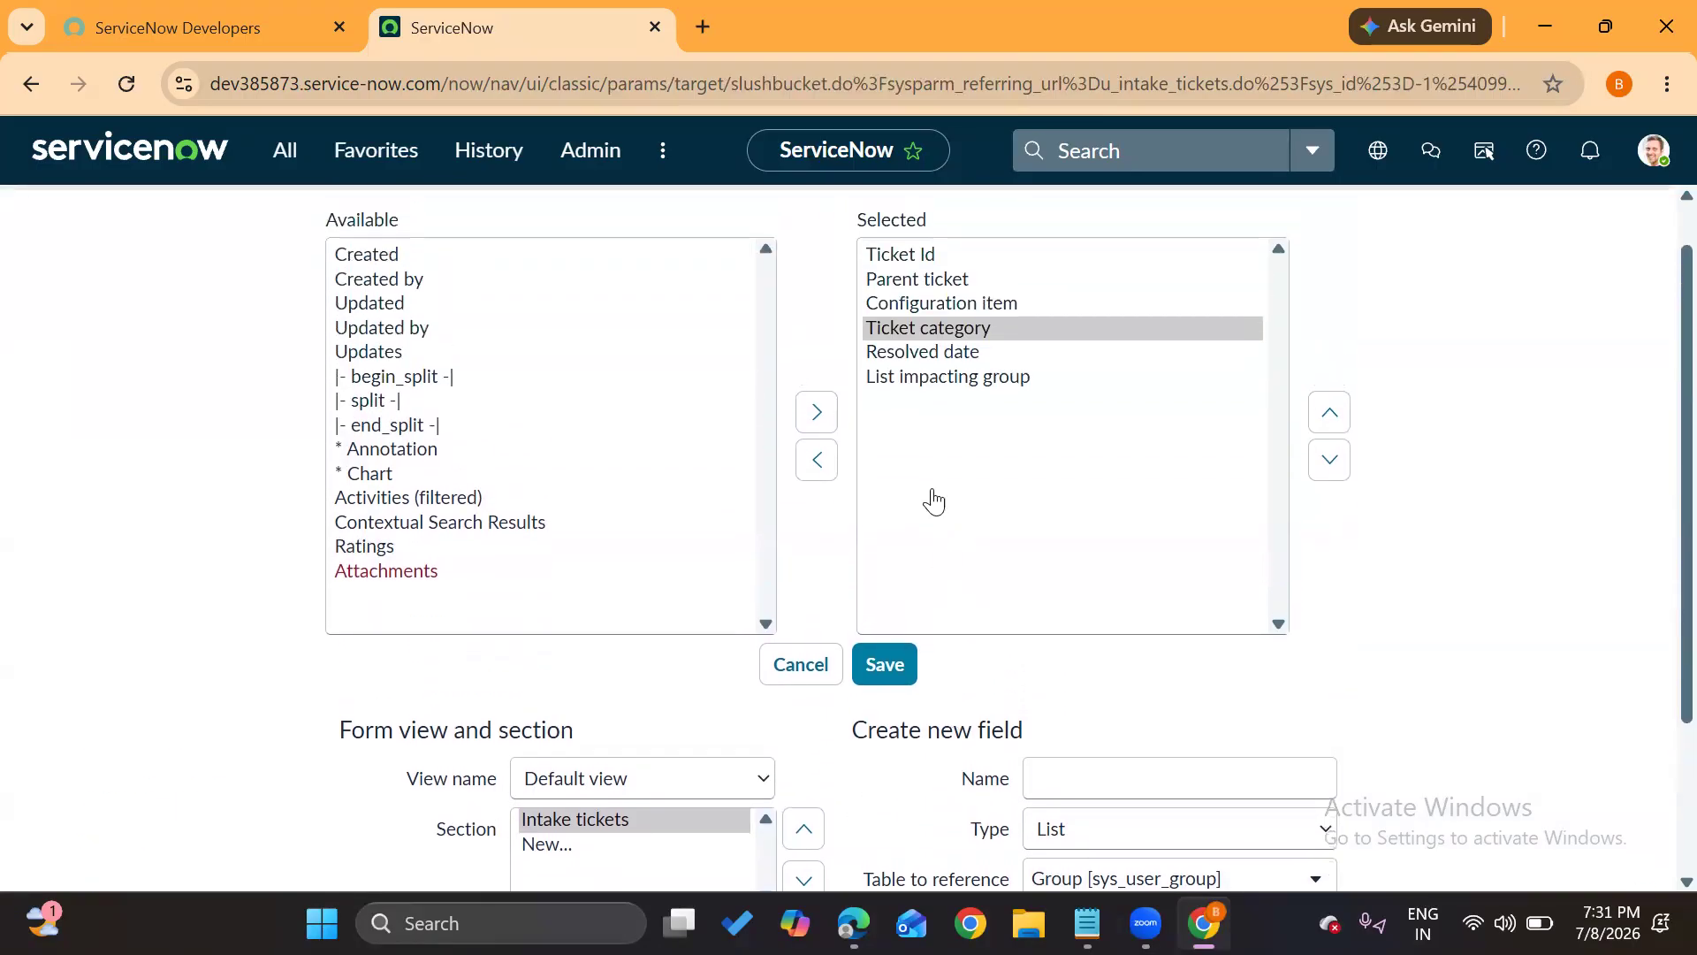
click(901, 354)
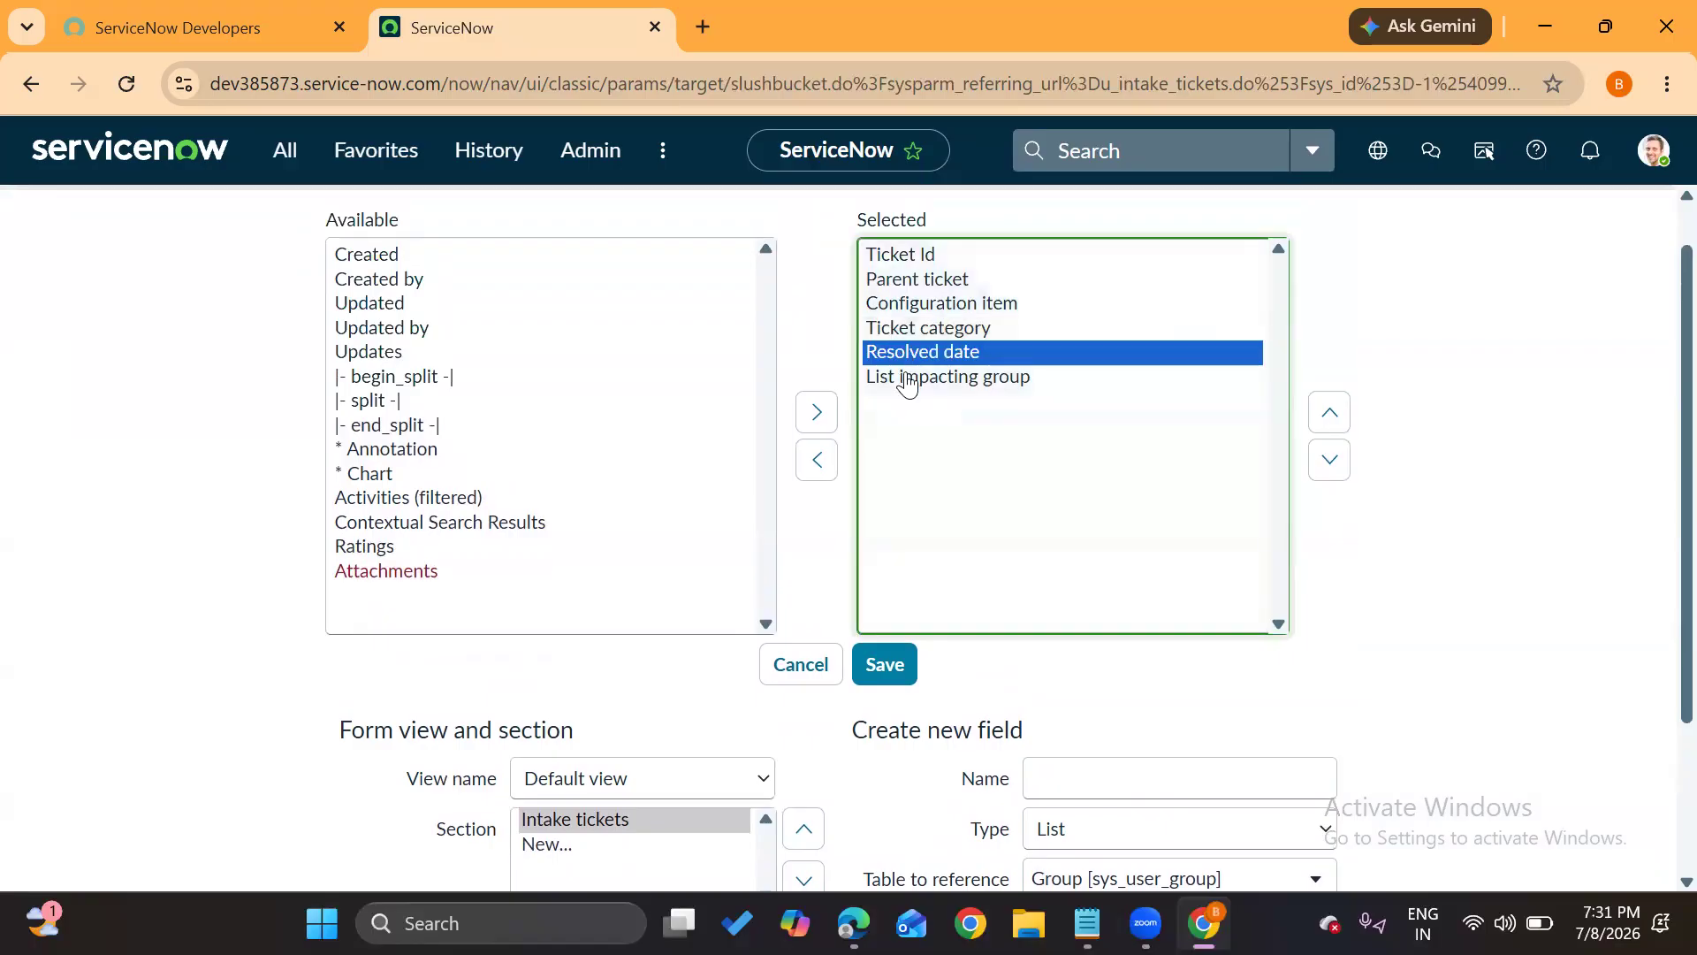
click(903, 378)
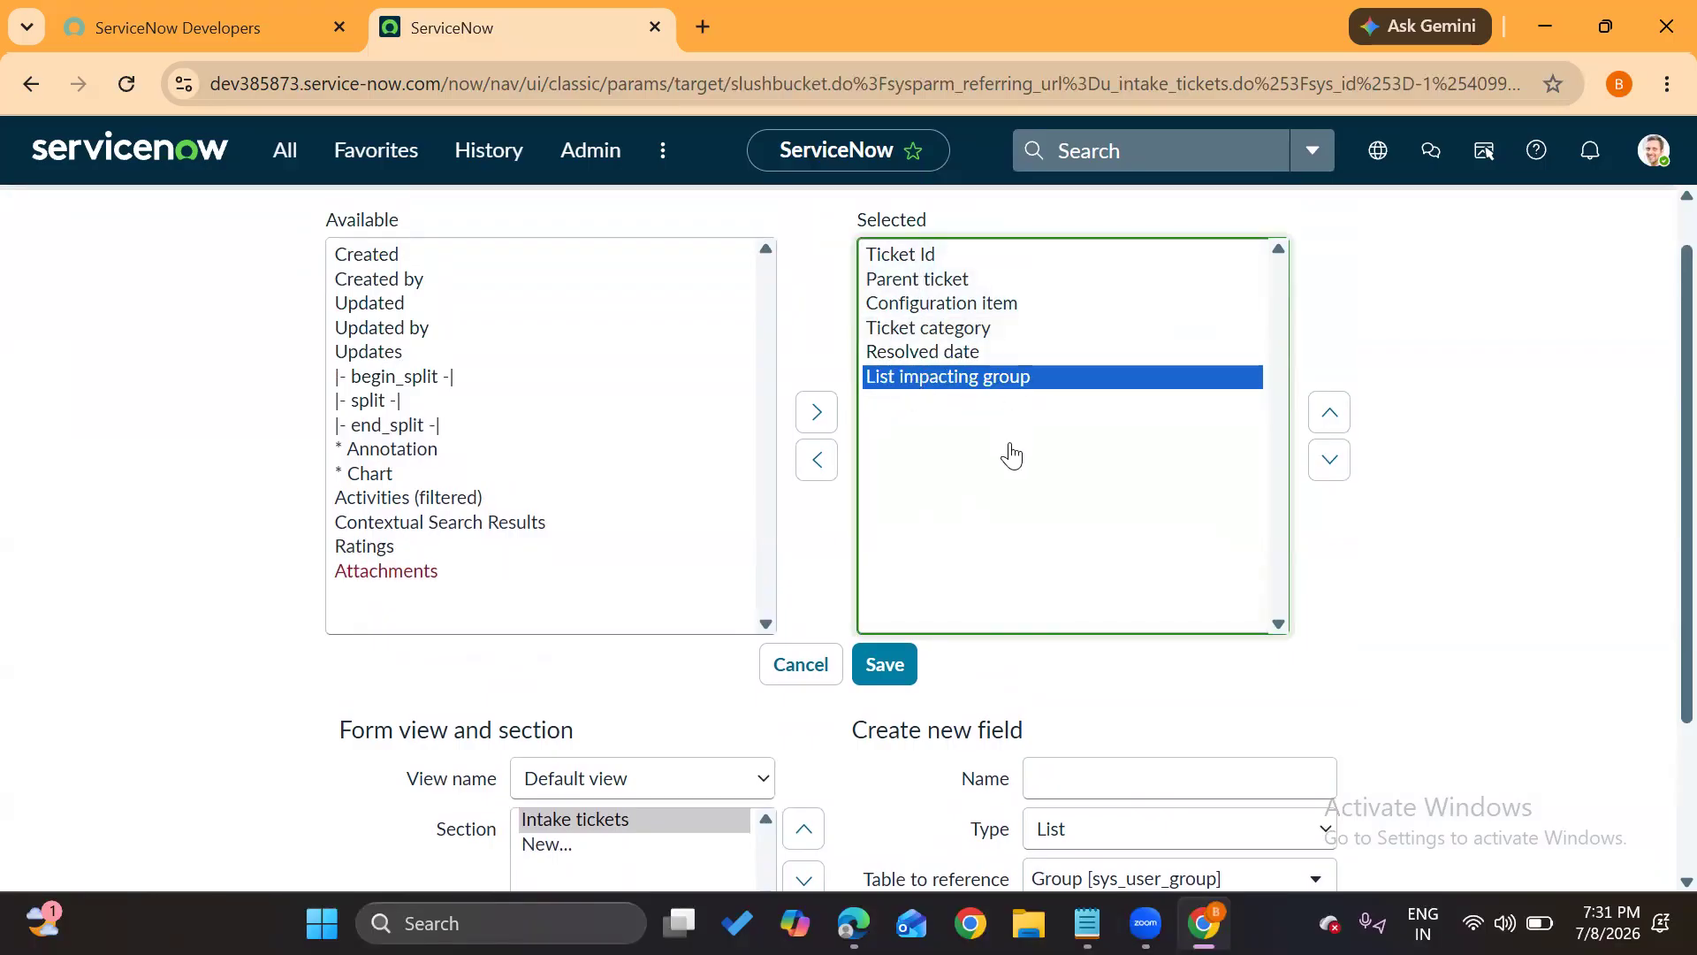
scroll(1008, 451, down, 2)
scroll(1012, 456, up, 2)
scroll(1013, 455, down, 2)
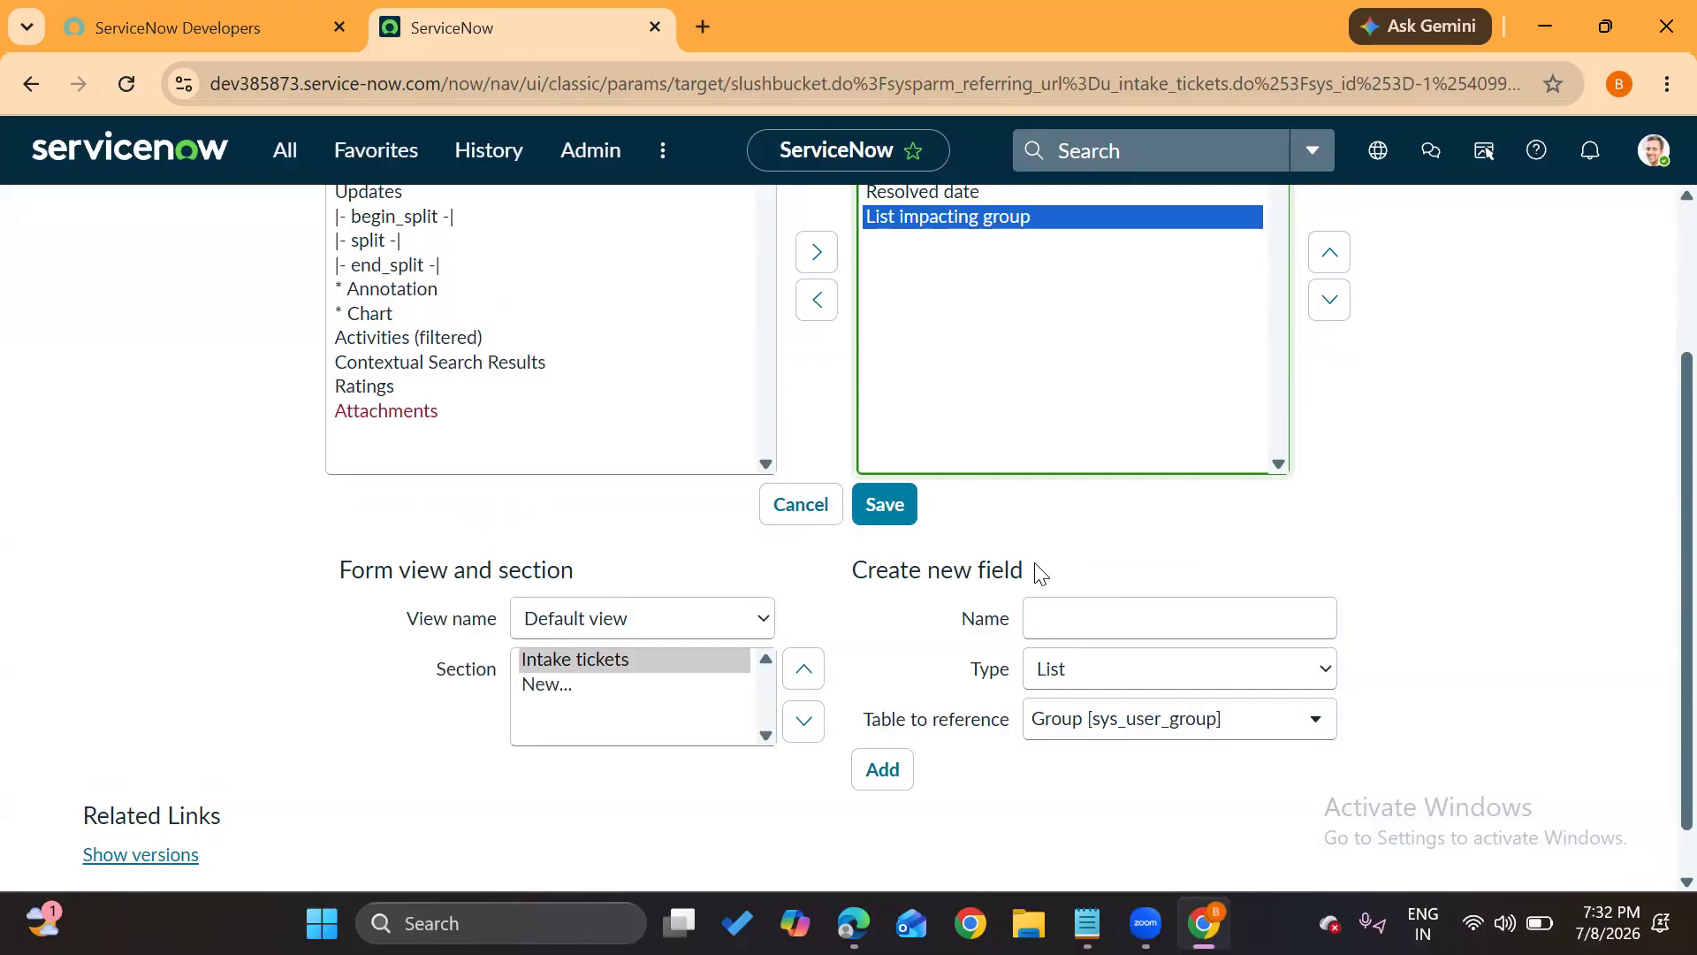
Create an Image field named "Screenshot" and add it to the Intake tickets form
click(919, 618)
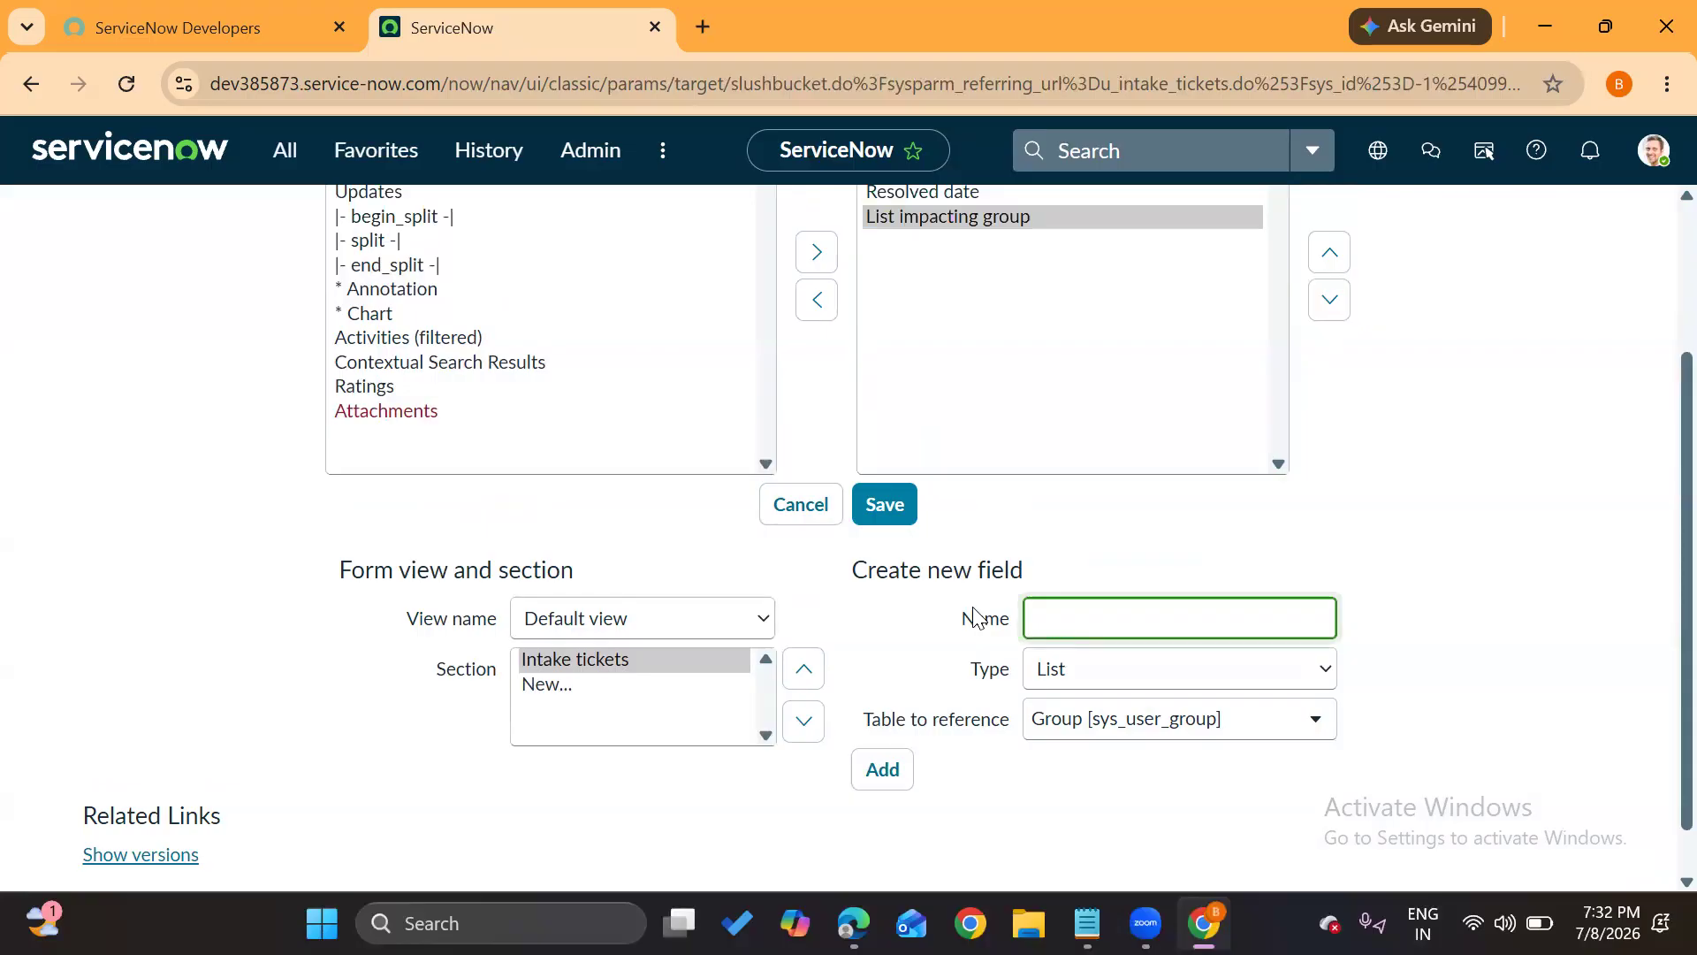
scroll(975, 618, up, 3)
click(1064, 693)
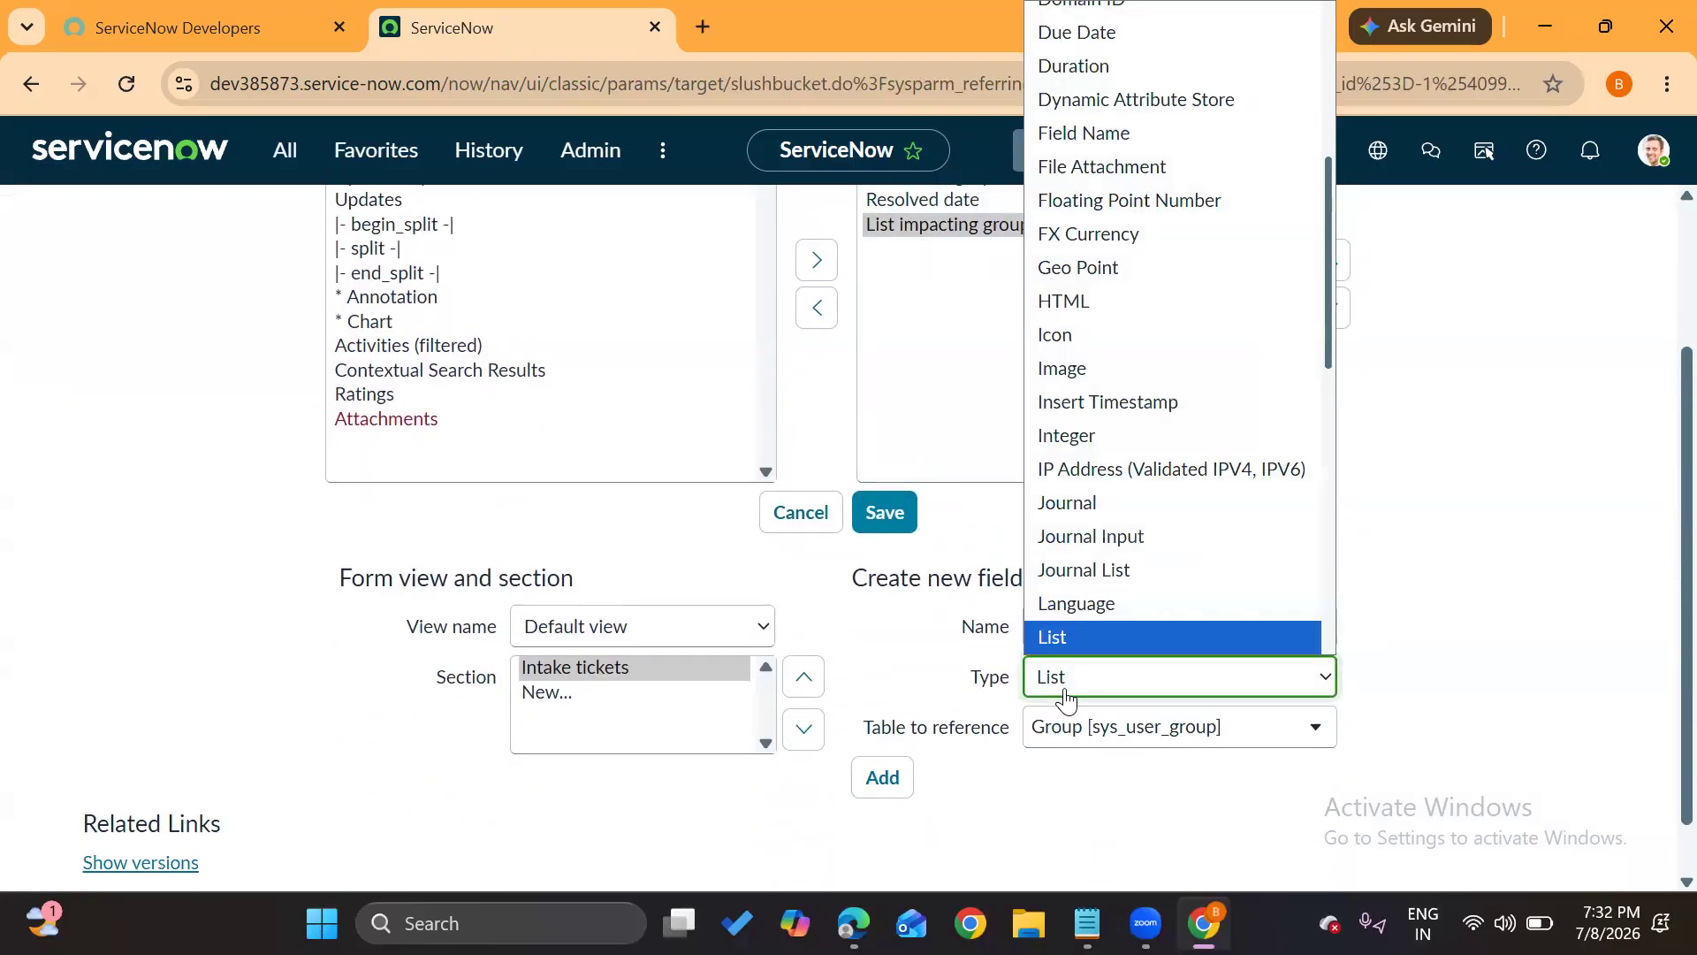
click(1052, 370)
click(1065, 630)
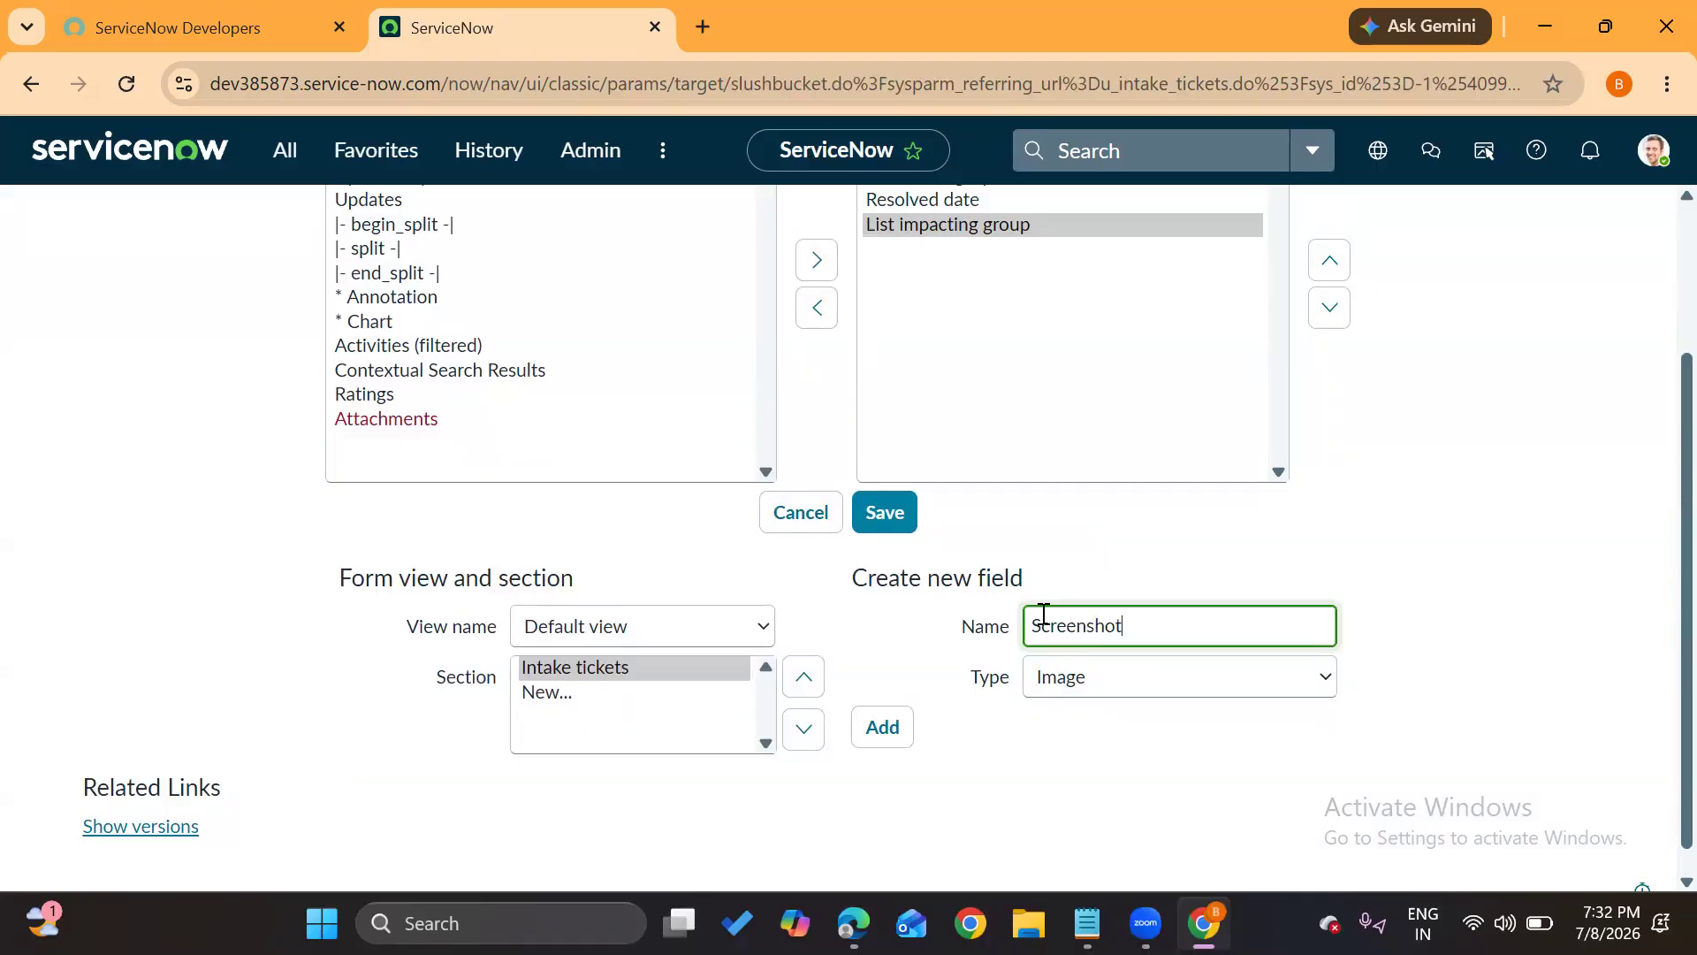
click(871, 730)
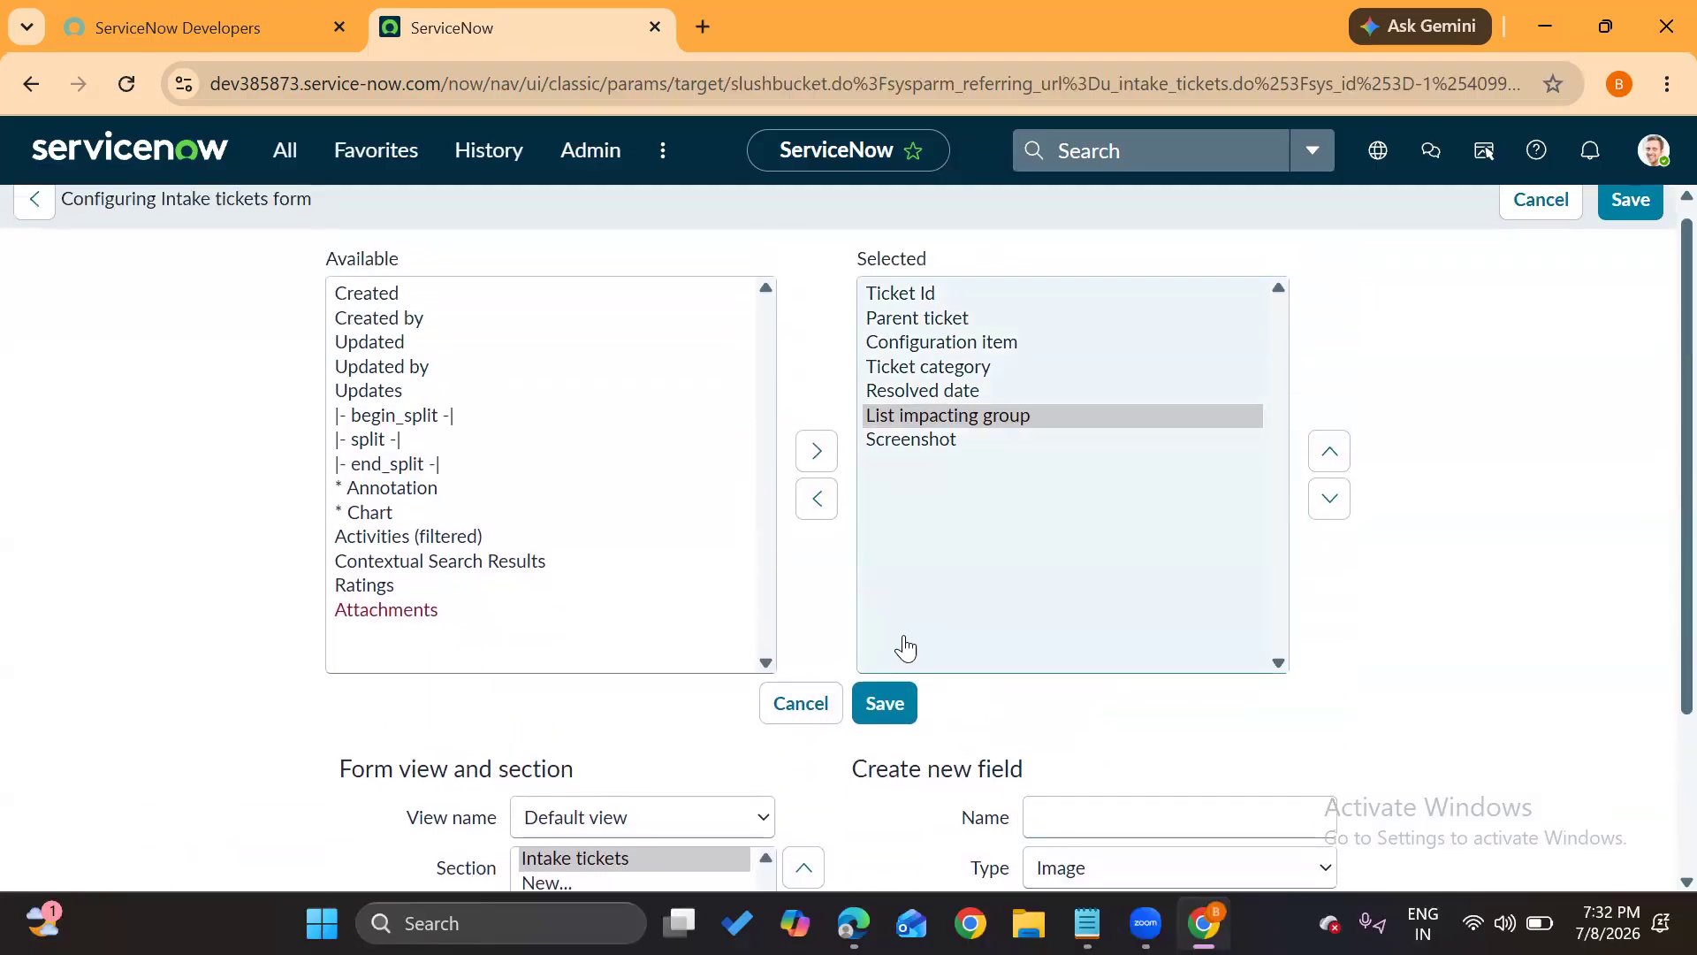
Save the Intake tickets form layout and return to the new record form
click(901, 701)
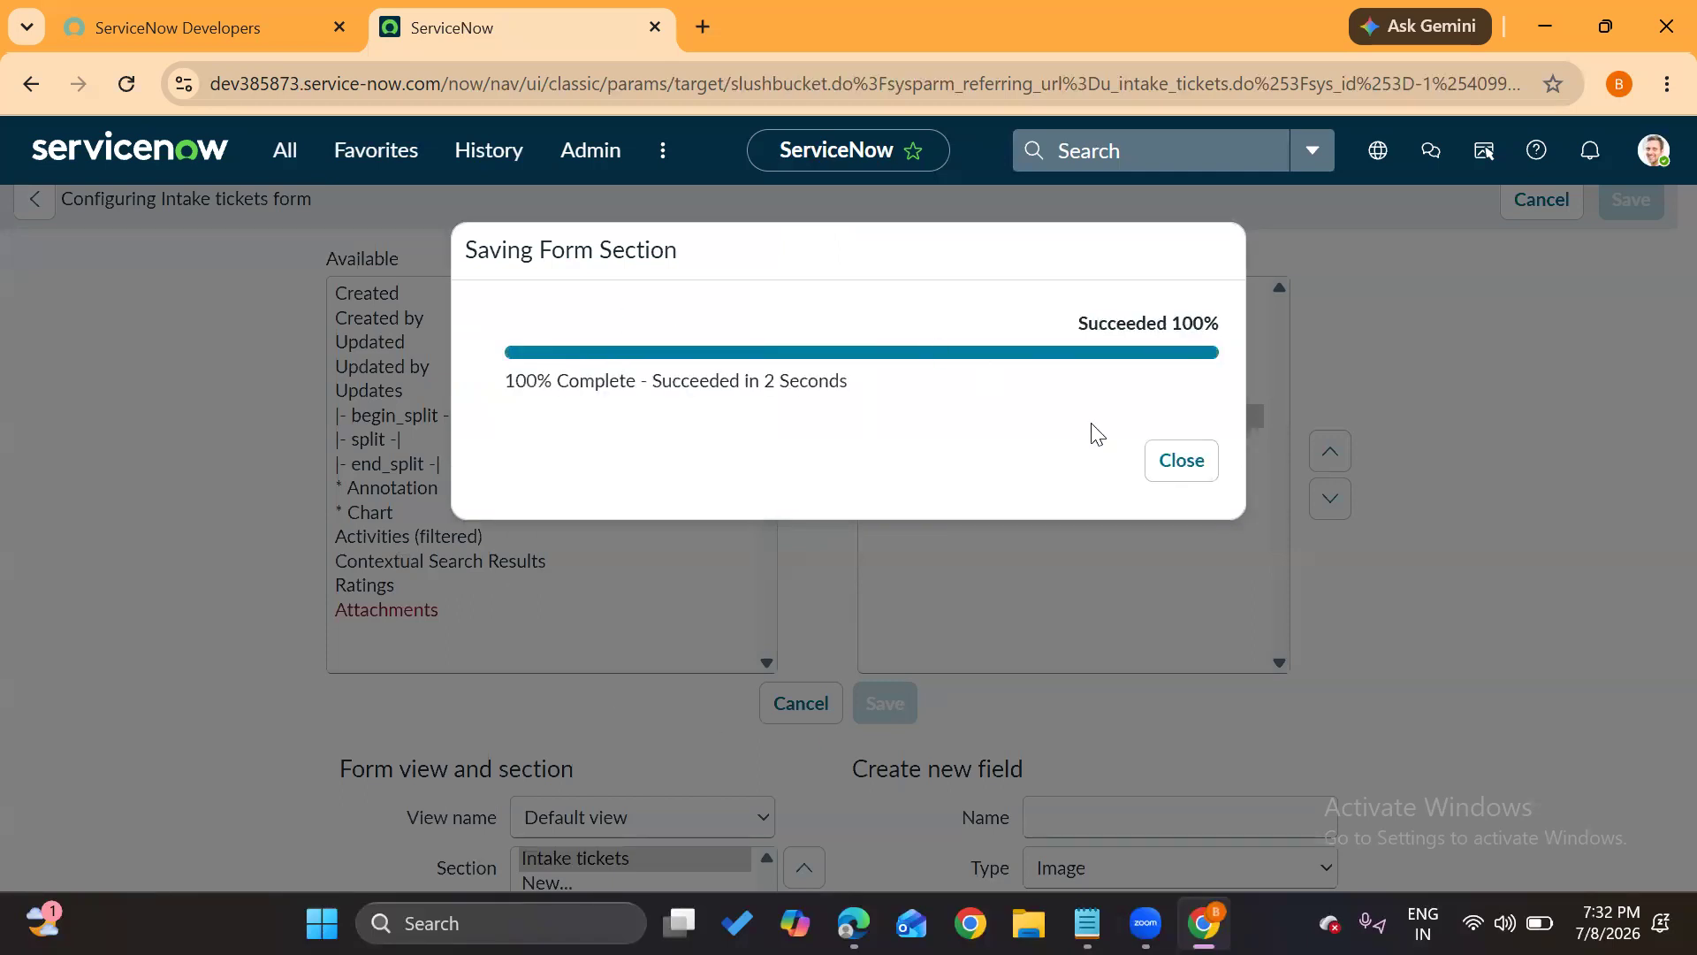
click(1193, 460)
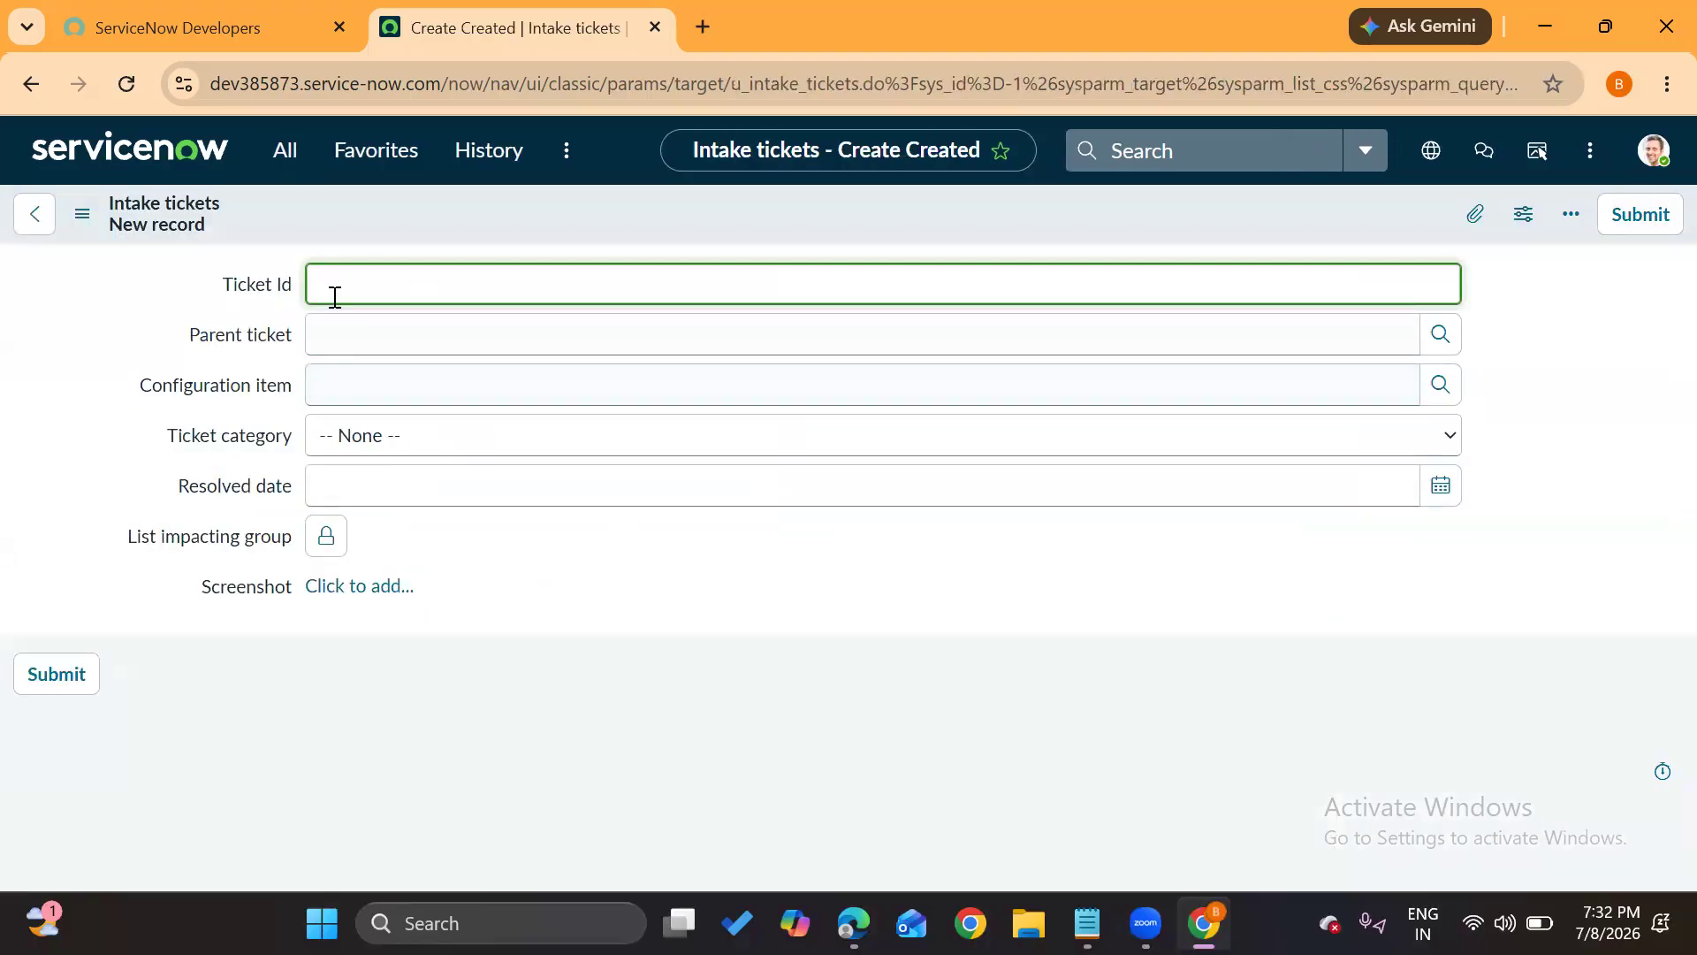
click(398, 462)
click(401, 469)
Look up a task for the Parent ticket field and select CHG0000011
click(478, 333)
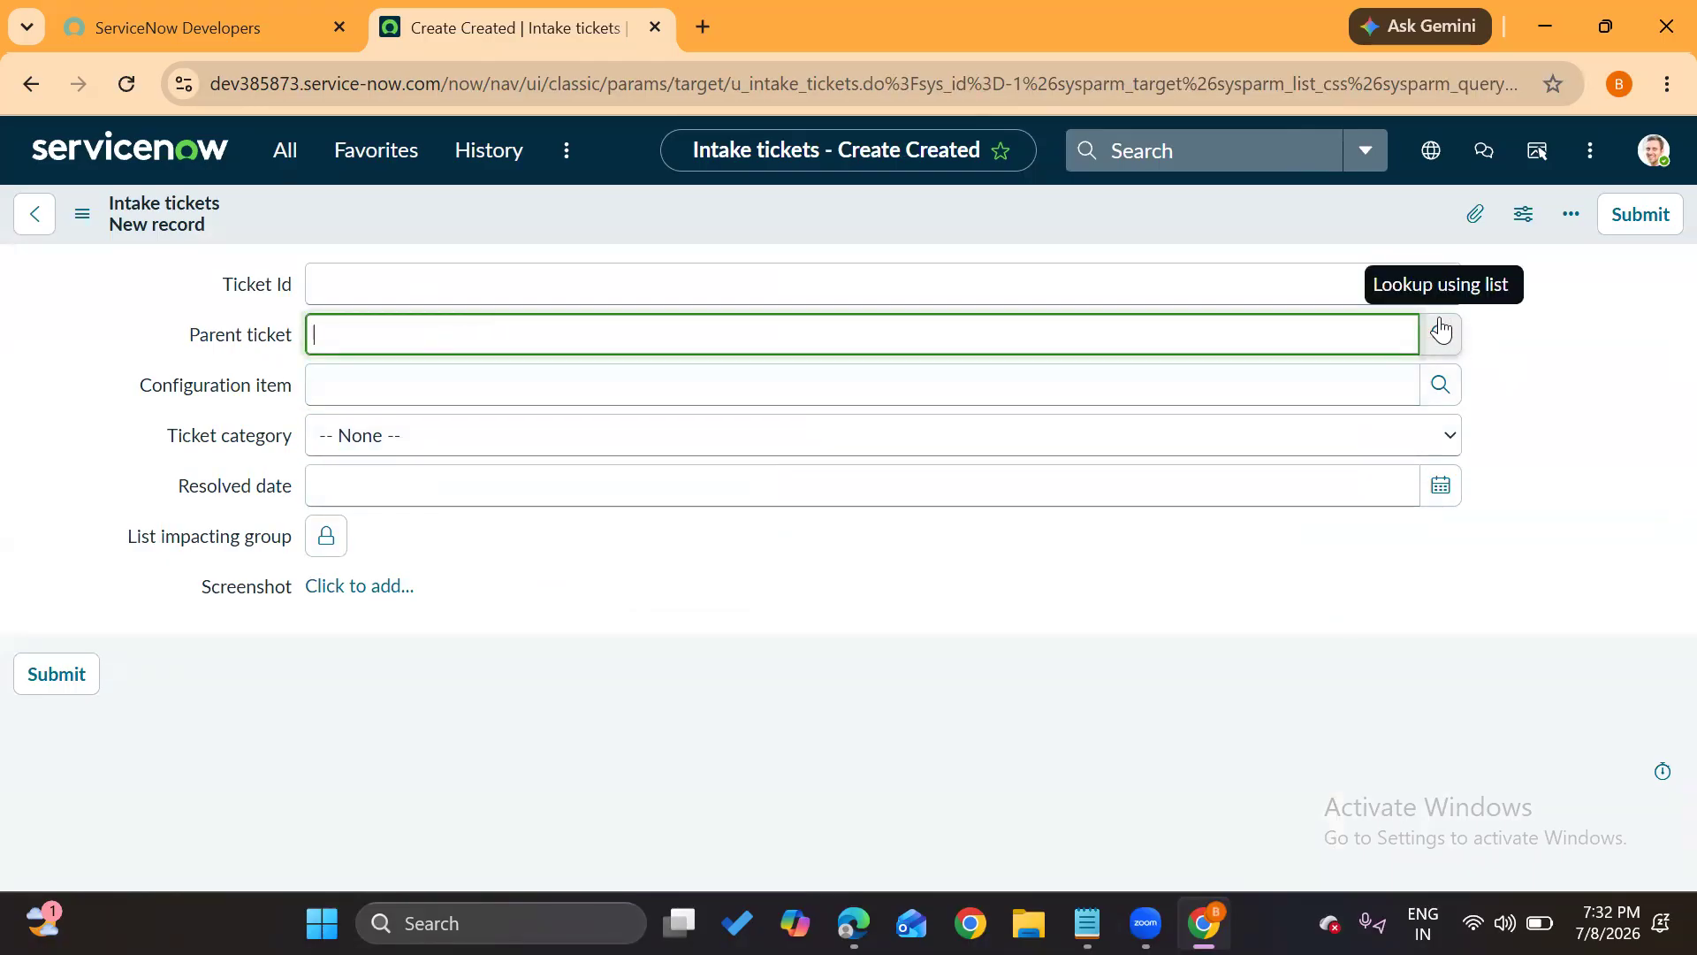
drag(189, 341, 281, 344)
click(291, 343)
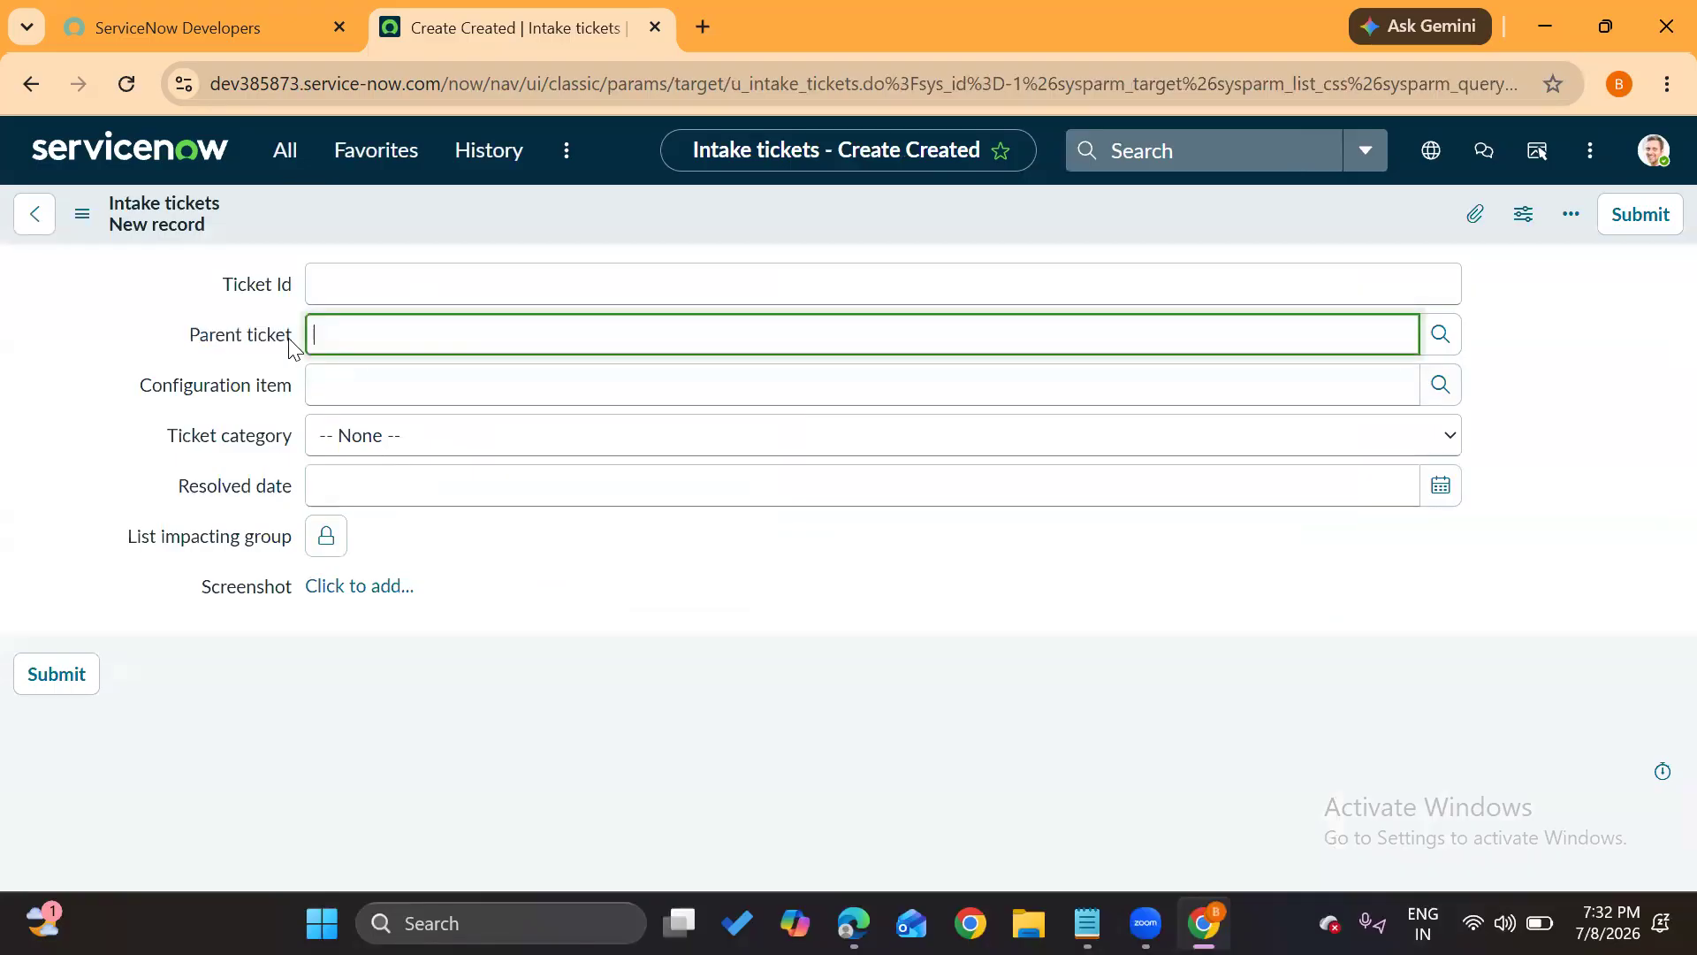
click(1439, 339)
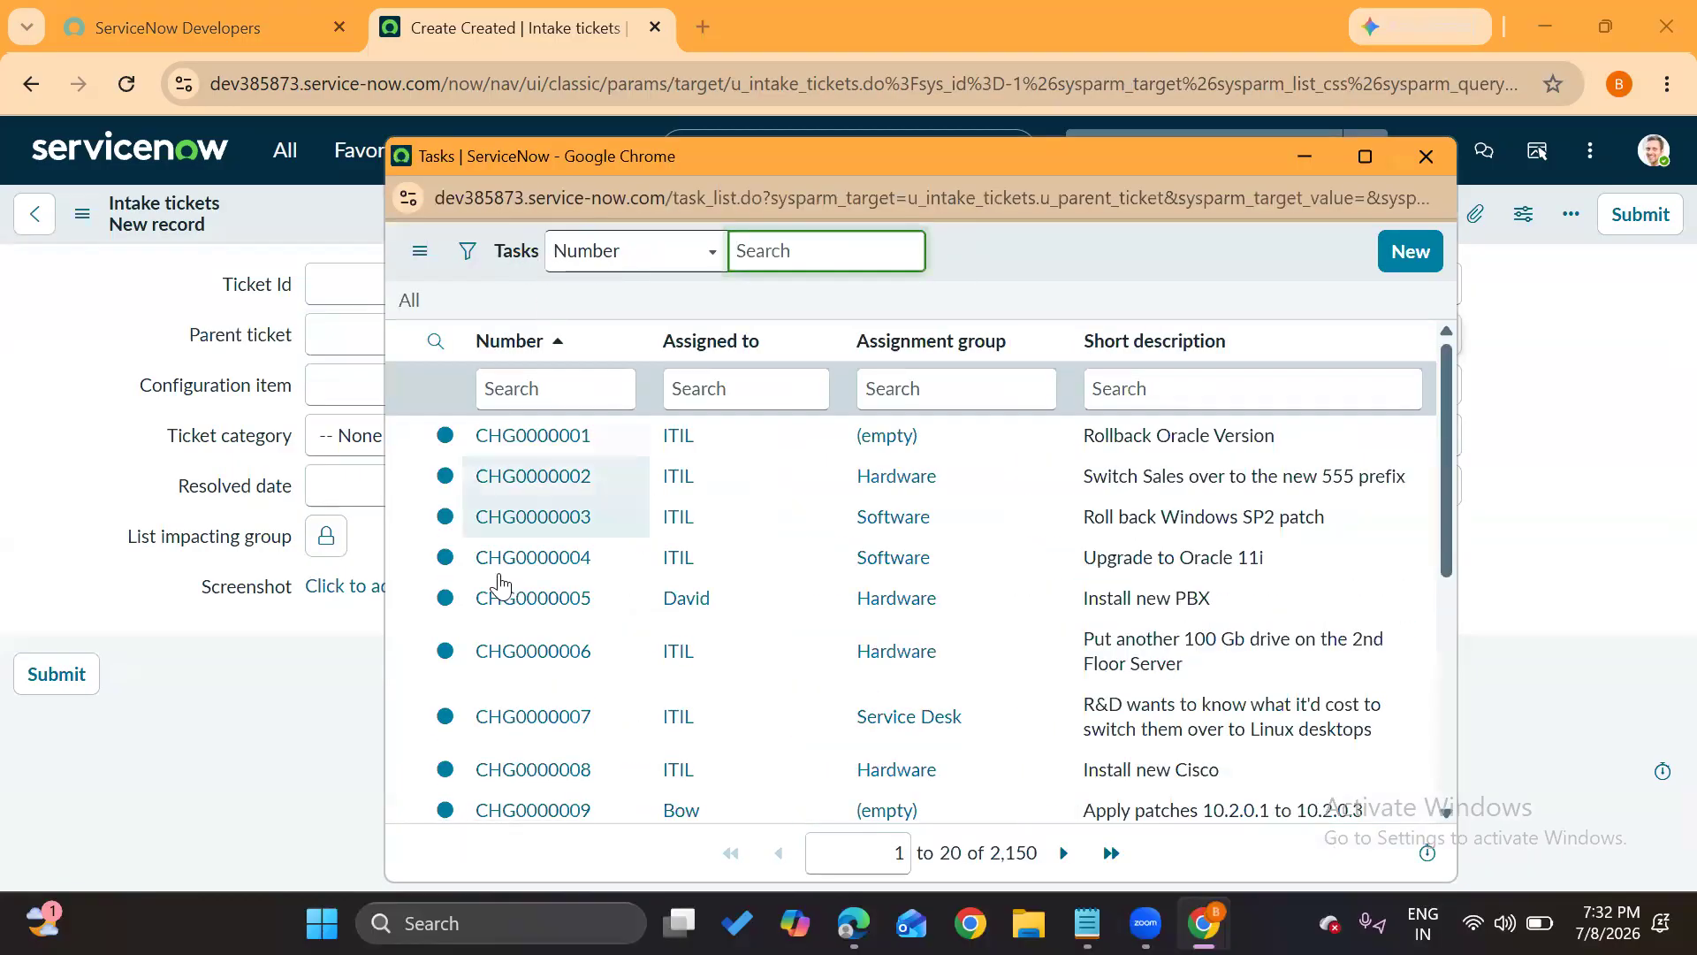
scroll(513, 606, down, 5)
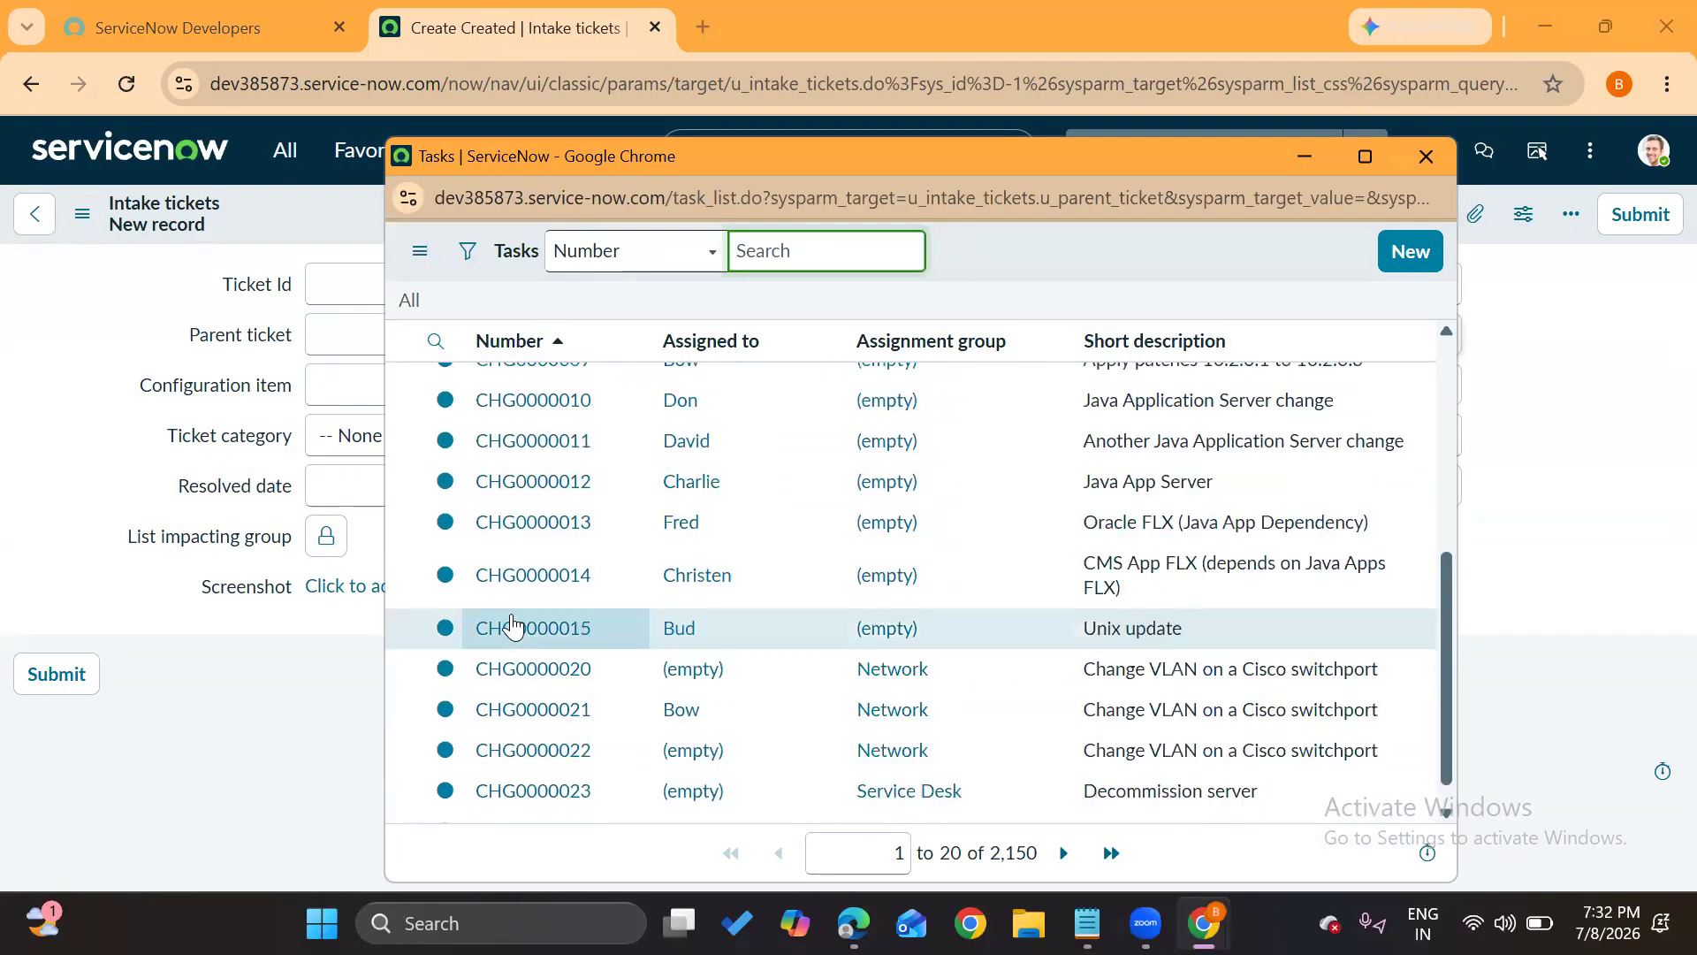
click(487, 412)
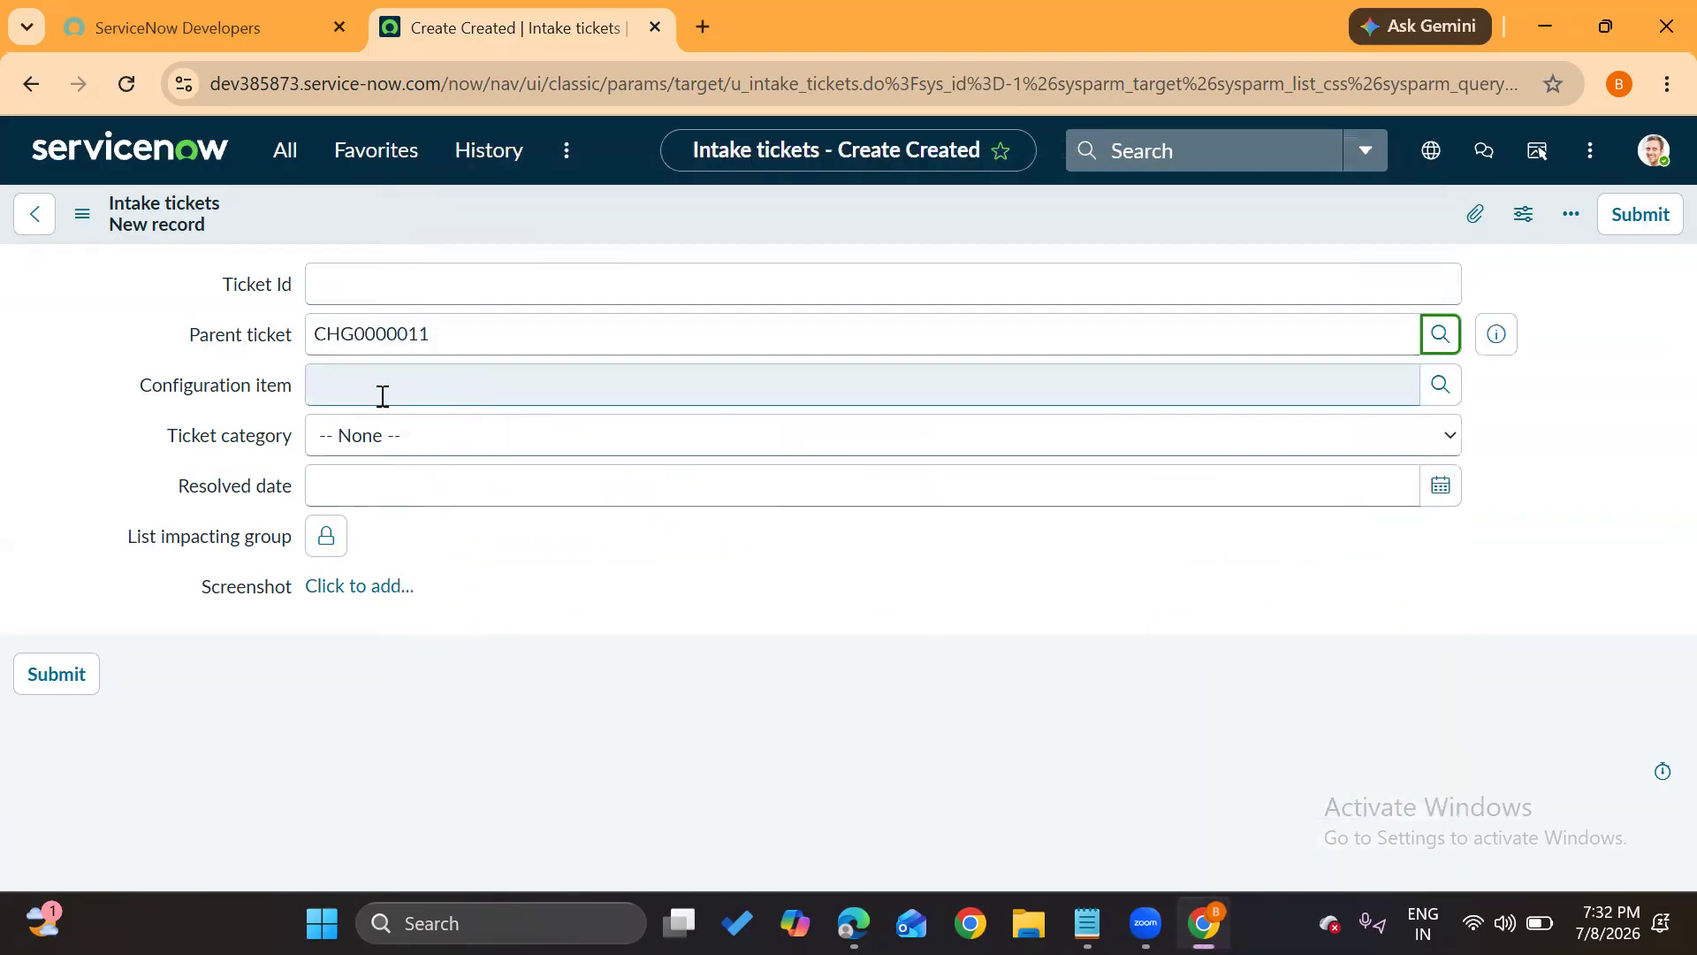
Look up the Configuration item in the cmdb_ci list and select *JEMPLOYEE-IBM
click(1439, 386)
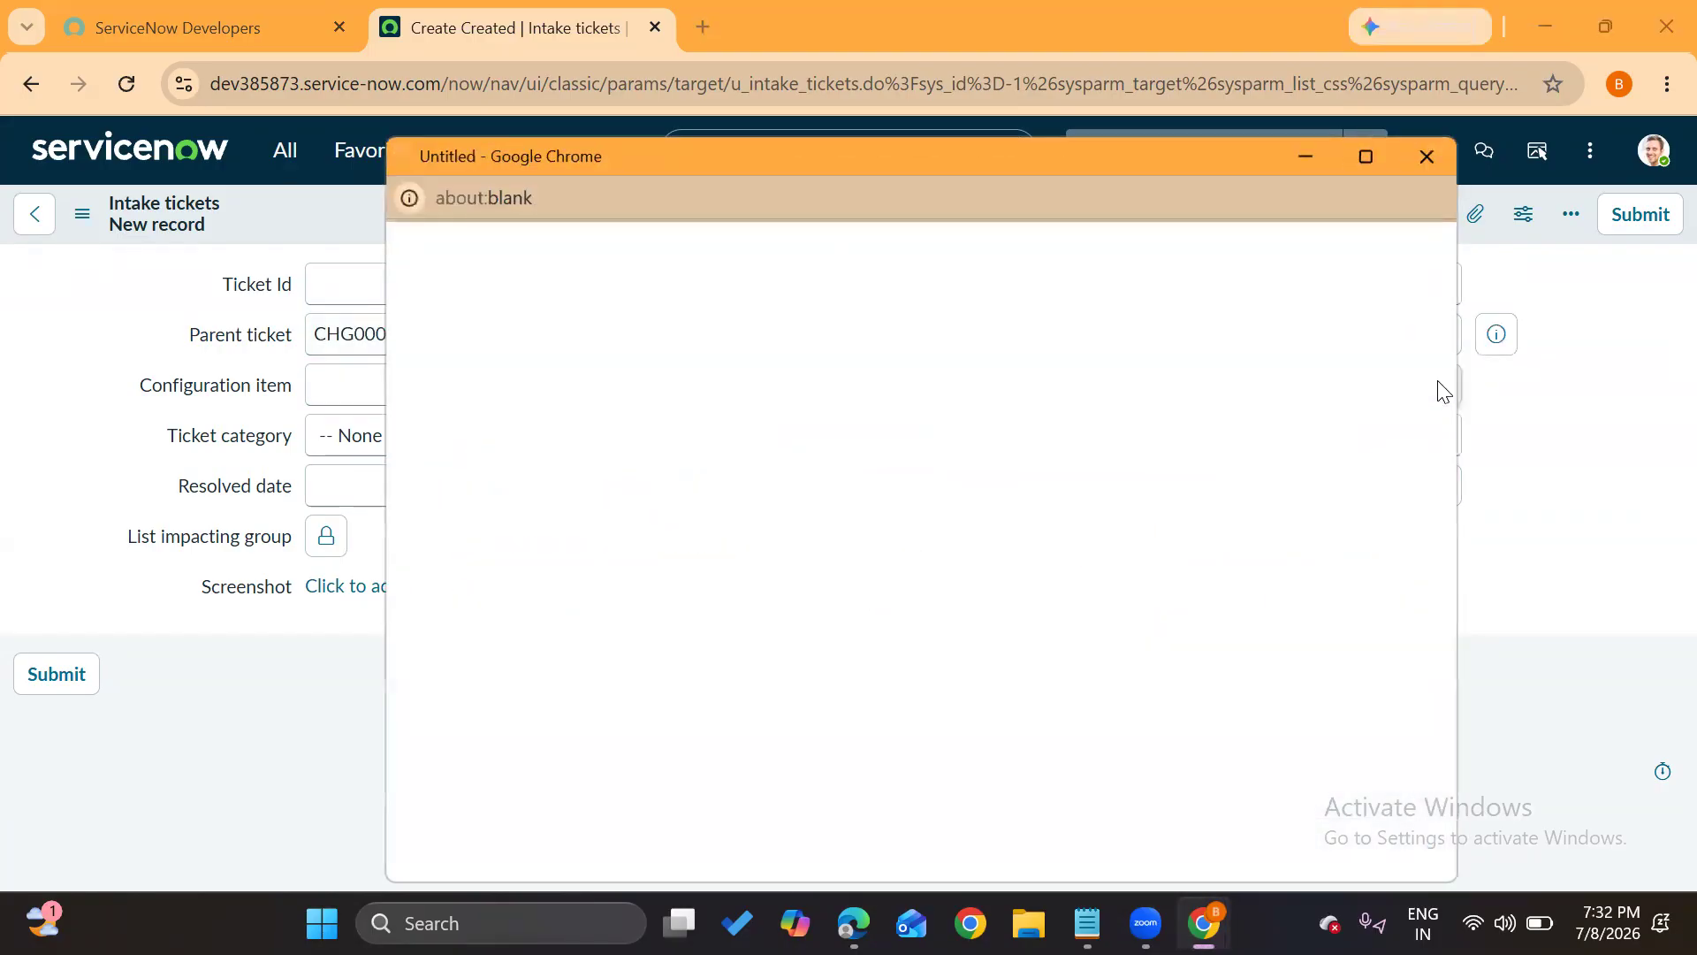
drag(682, 196, 740, 196)
scroll(587, 614, down, 5)
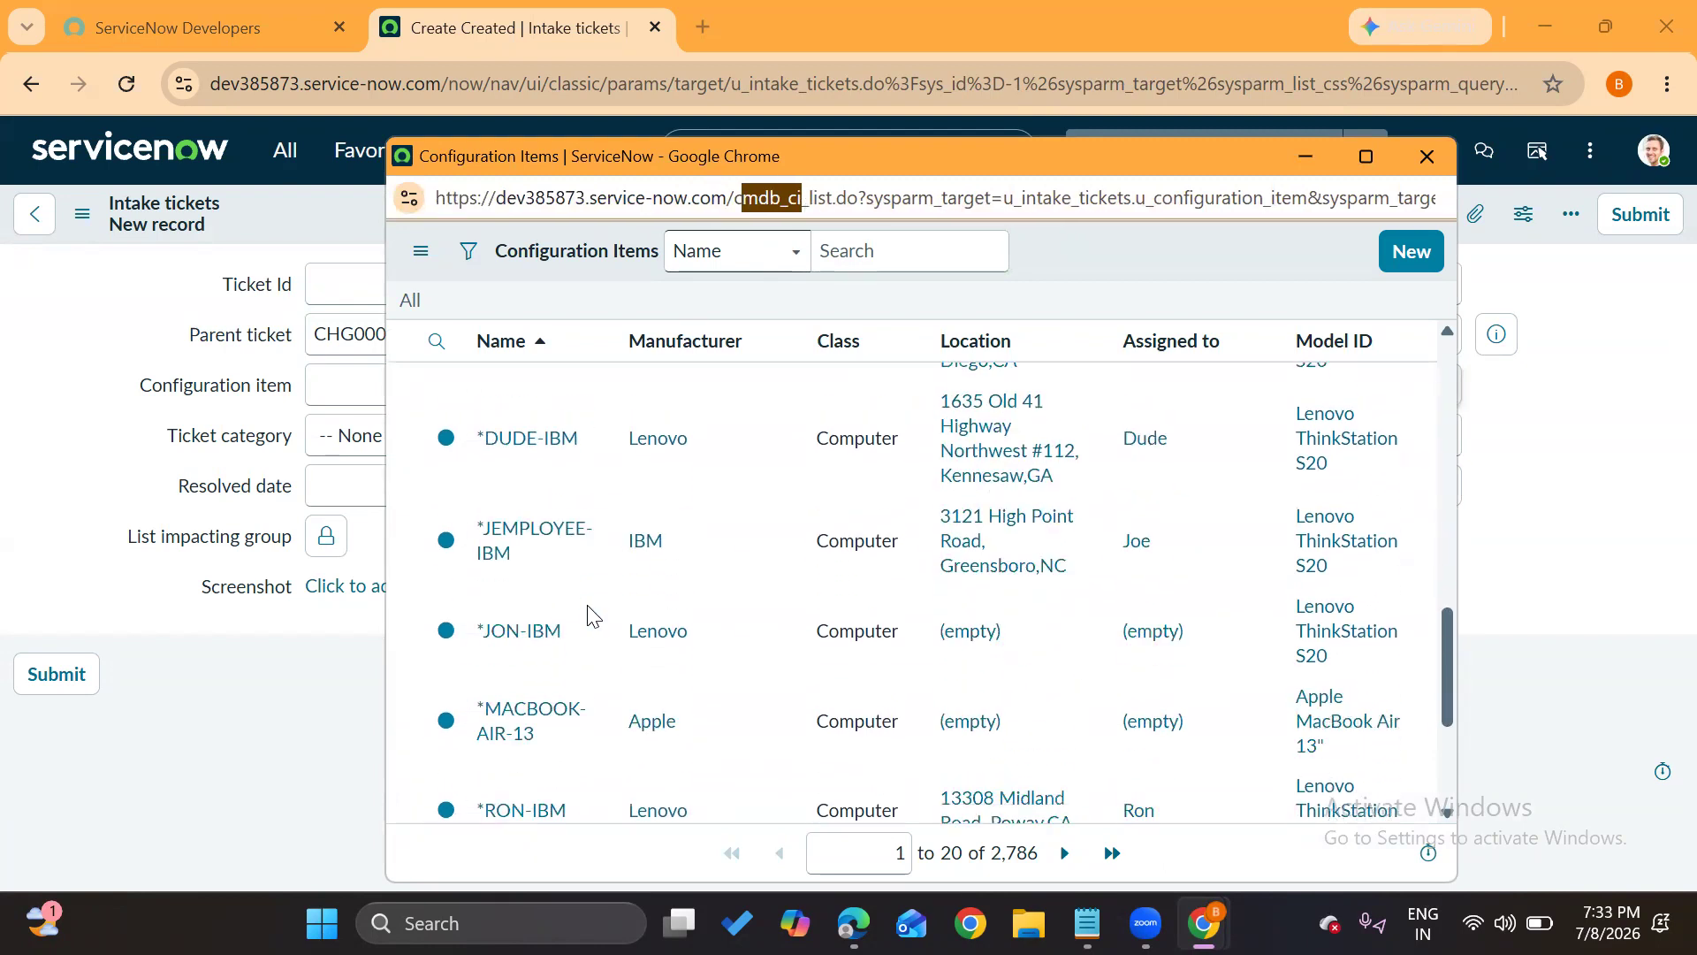
click(529, 548)
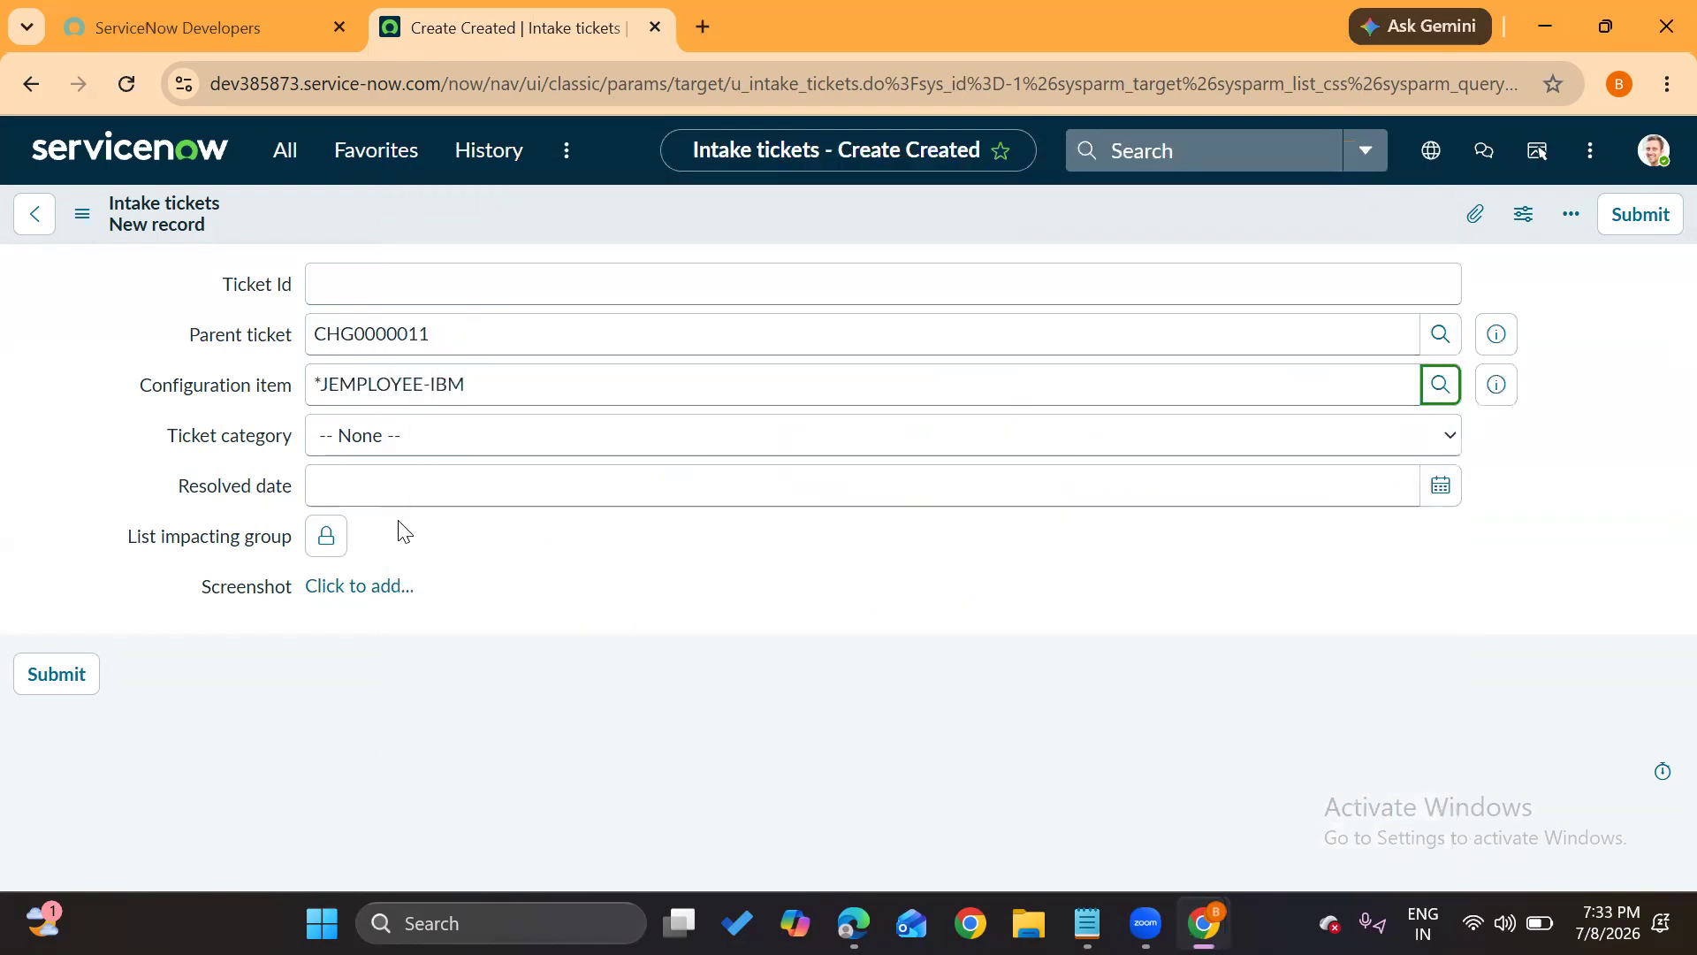
Check which choices the Ticket category field offers
click(405, 445)
click(331, 451)
click(331, 451)
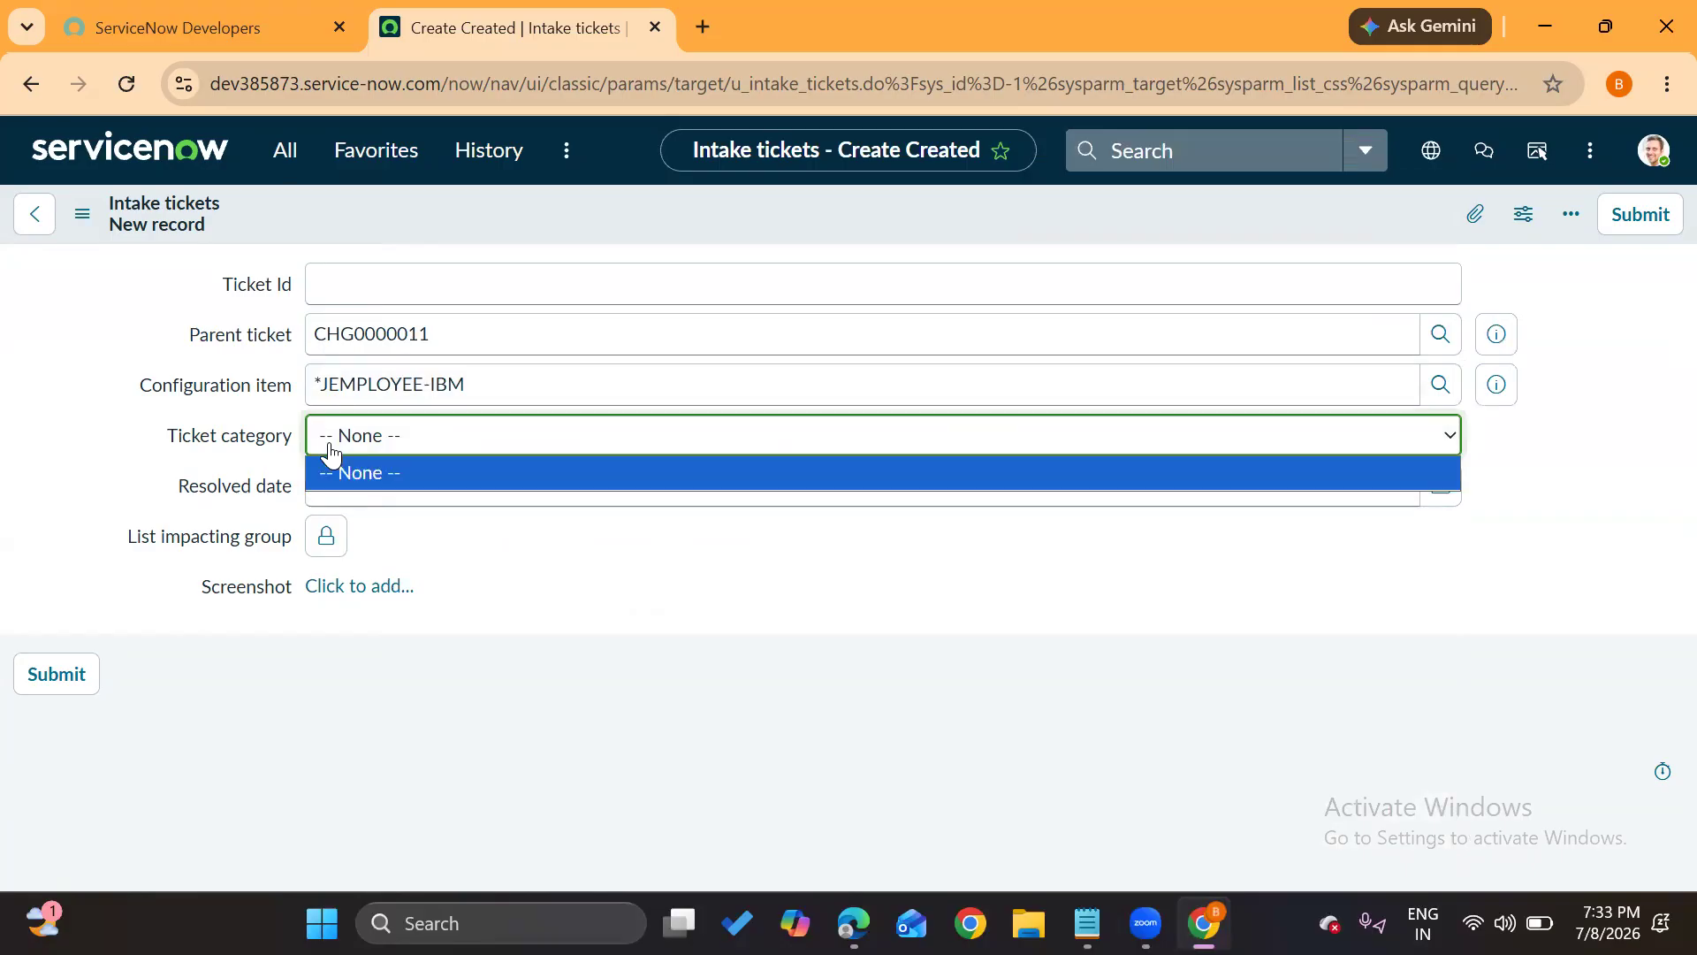
click(530, 598)
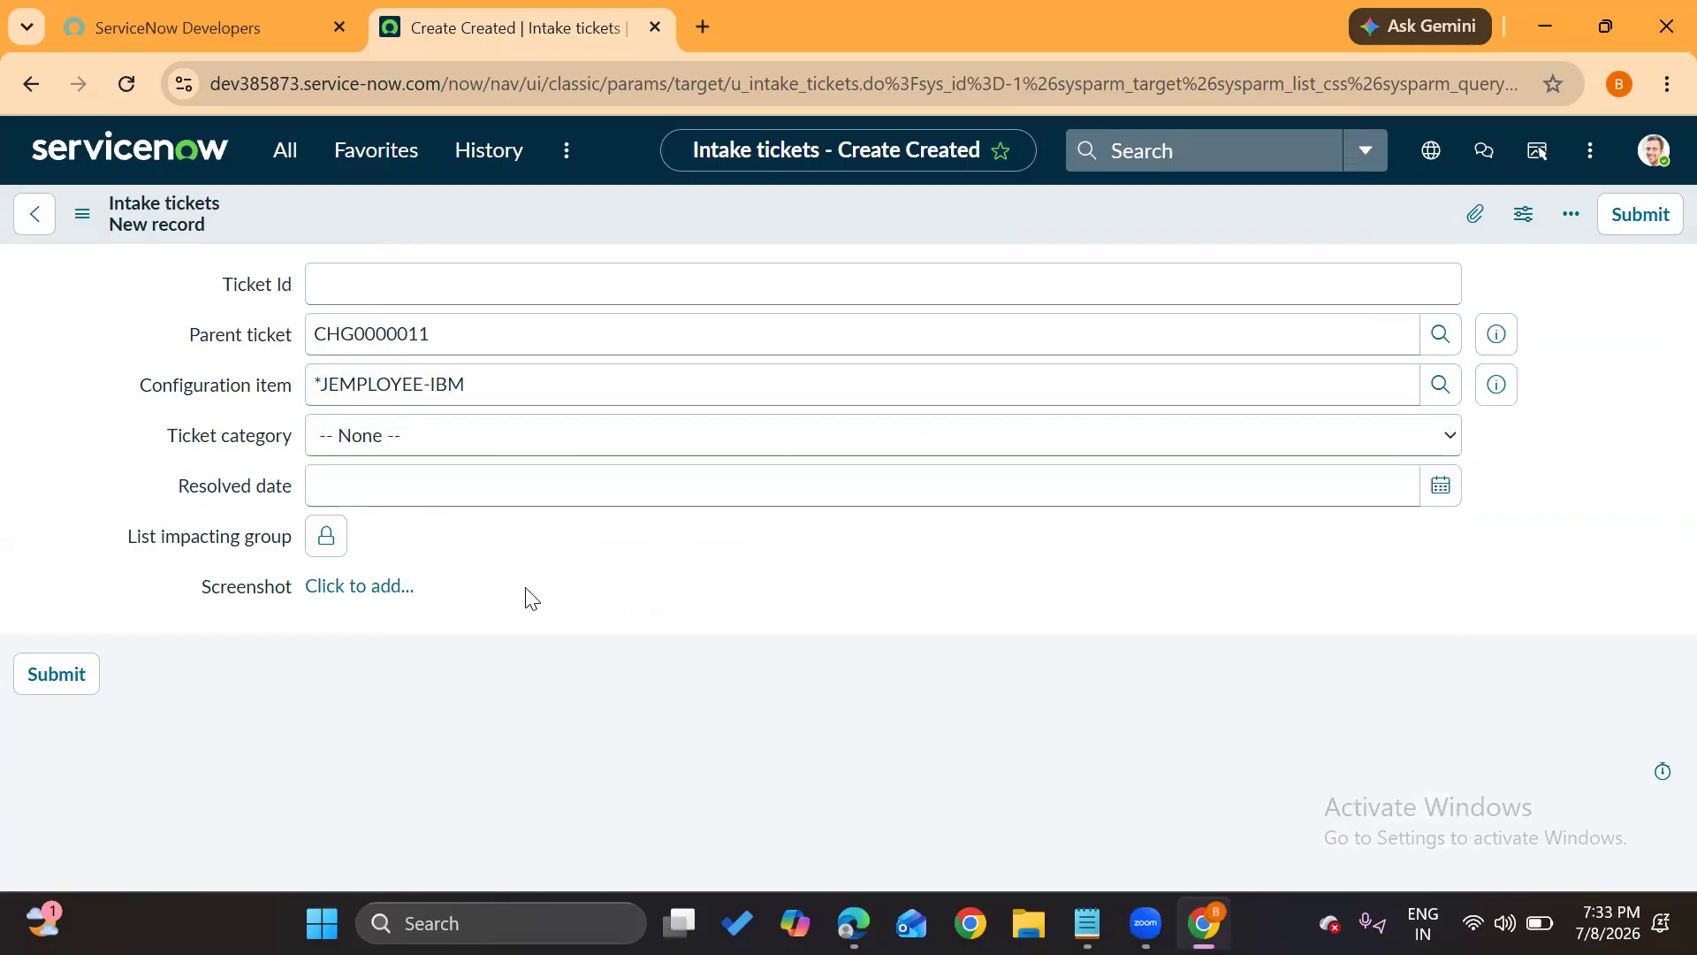
Unlock the List impacting group field and add the Capacity Mgmt group from the Groups lookup
click(326, 536)
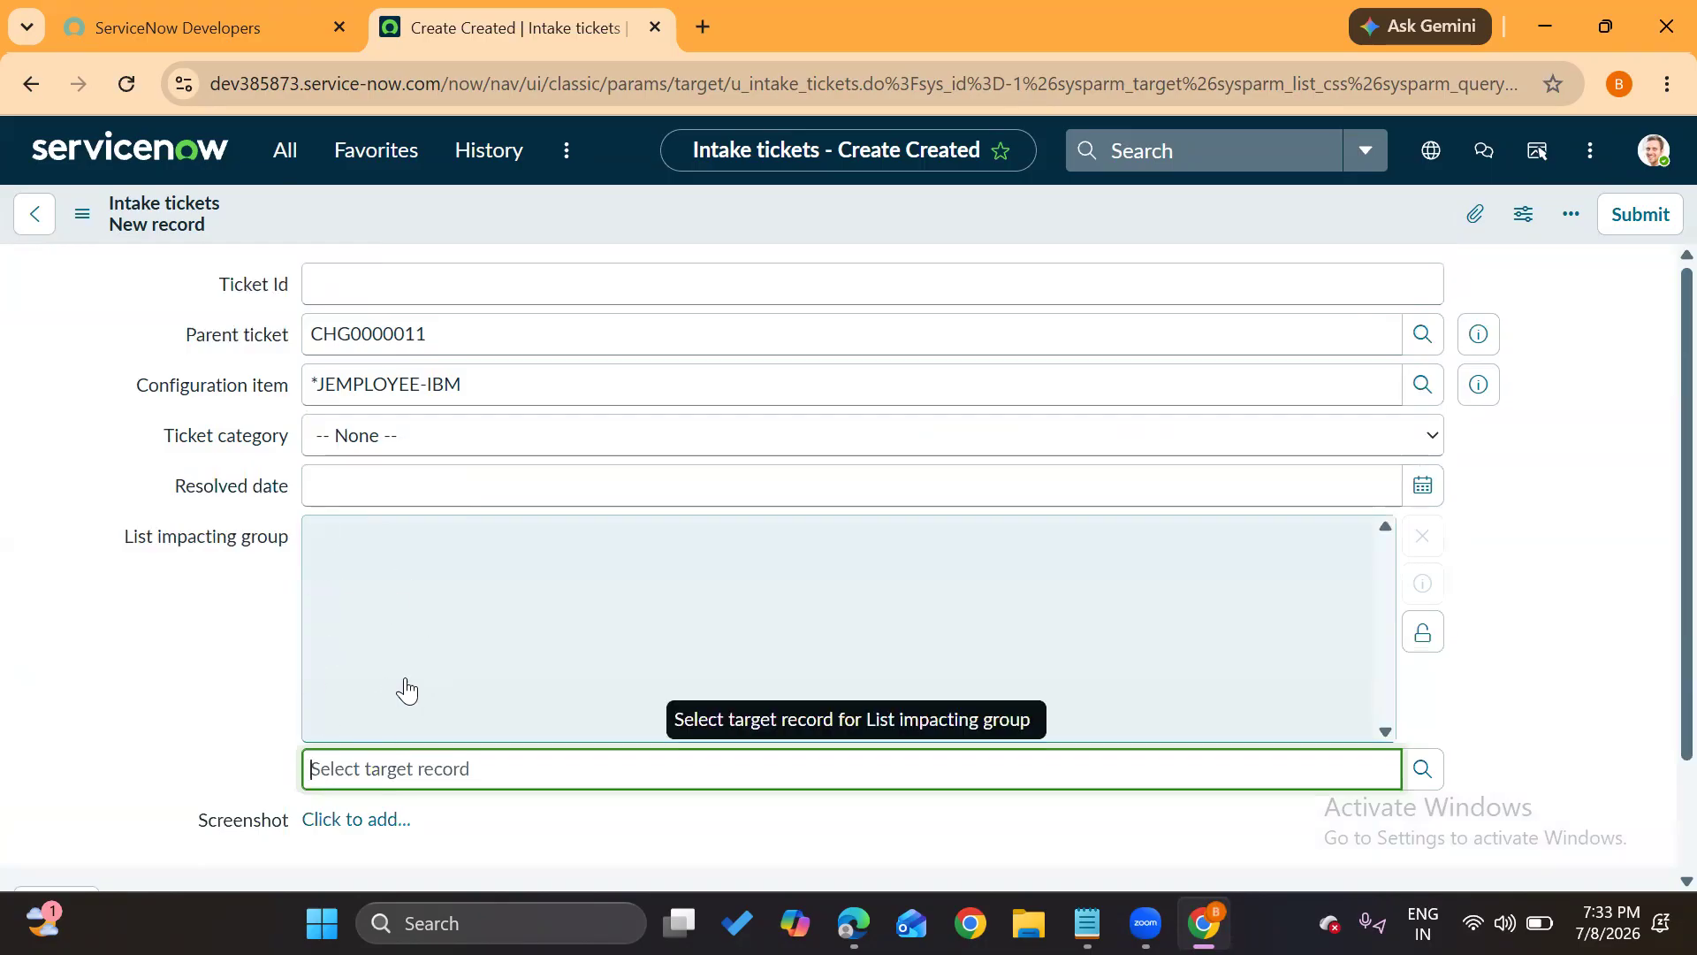
drag(125, 536, 283, 539)
click(804, 753)
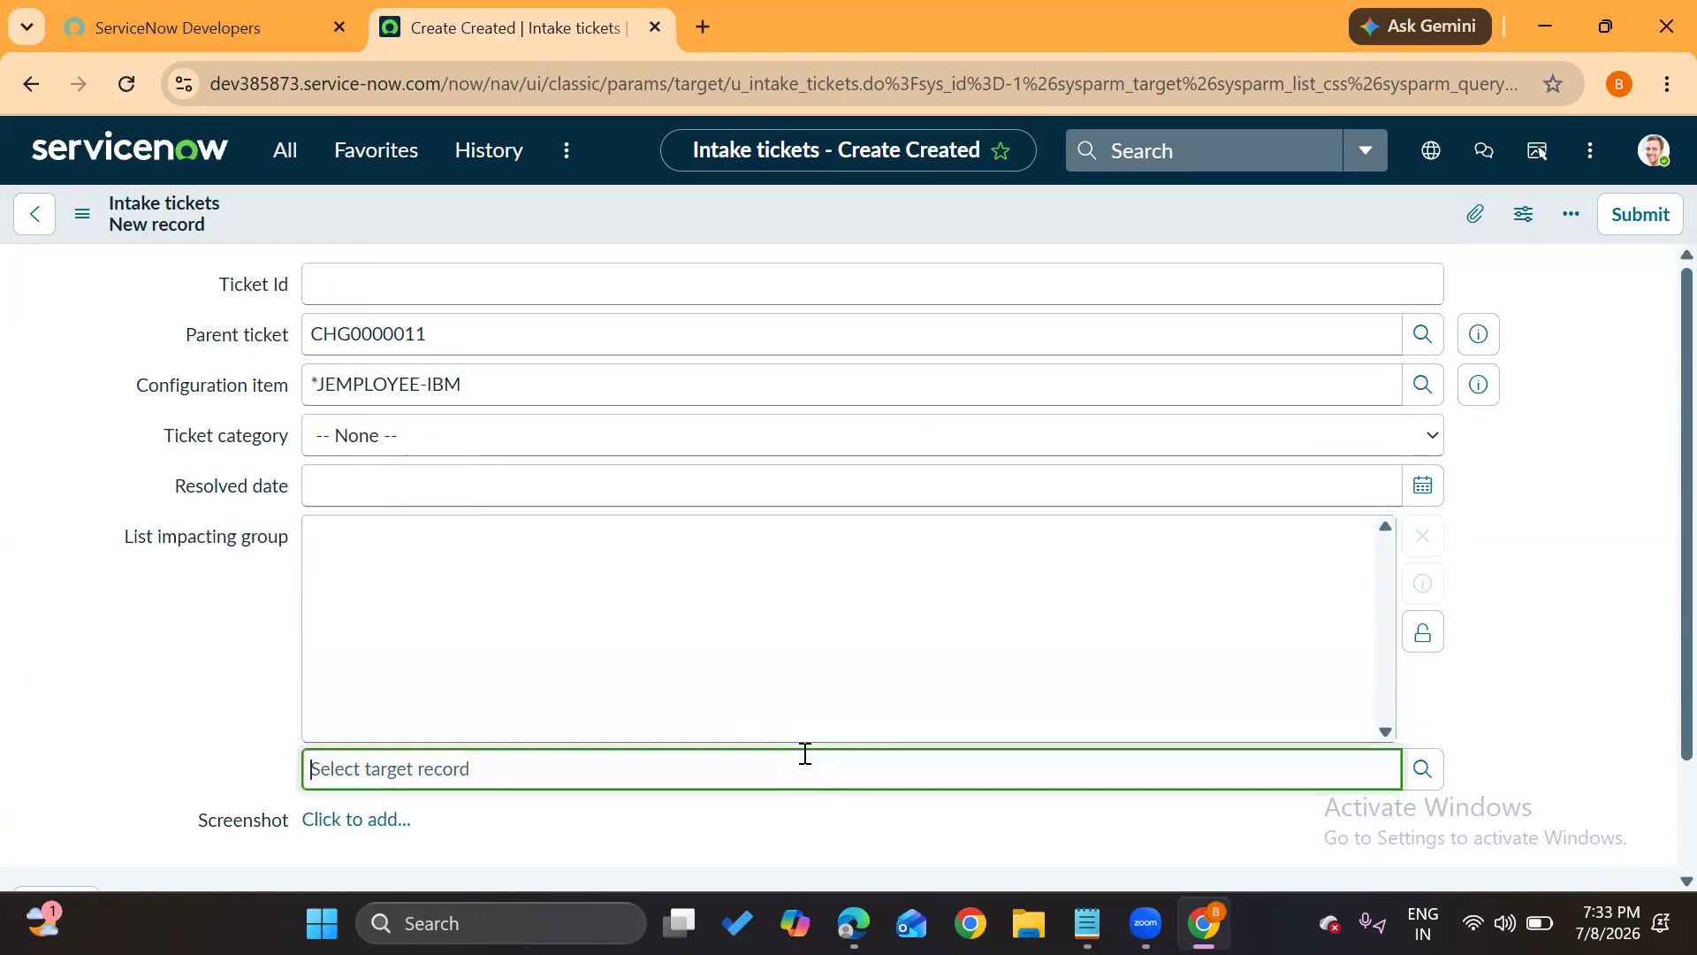
drag(126, 536, 296, 551)
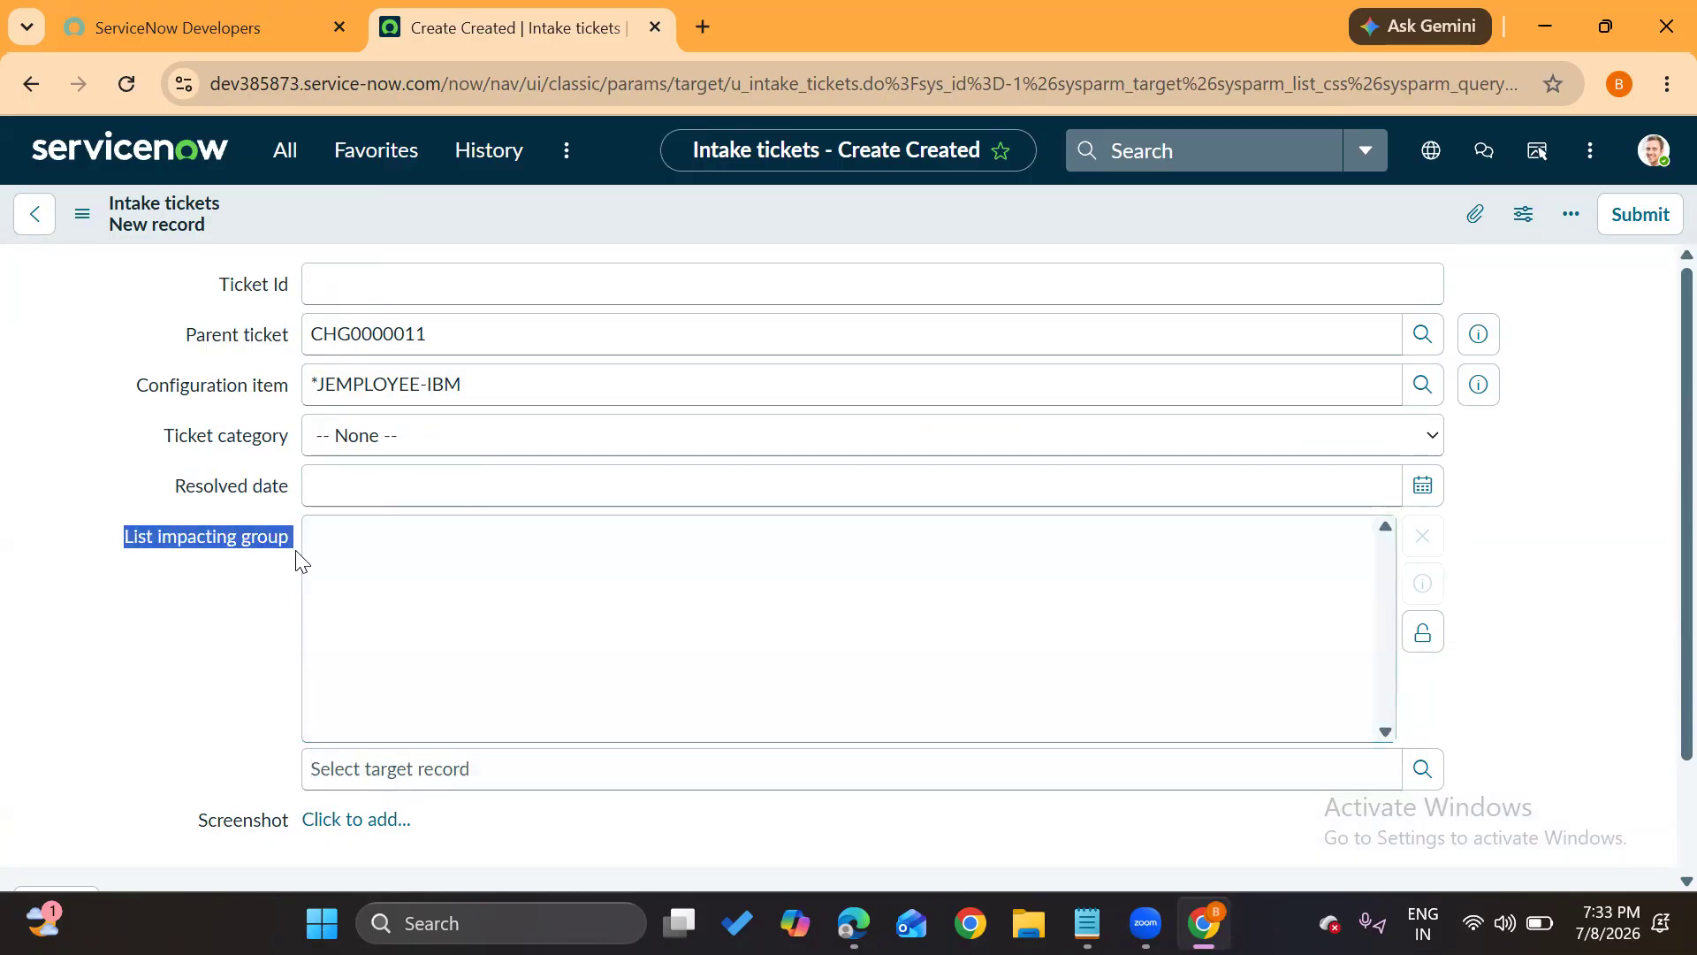
click(1422, 769)
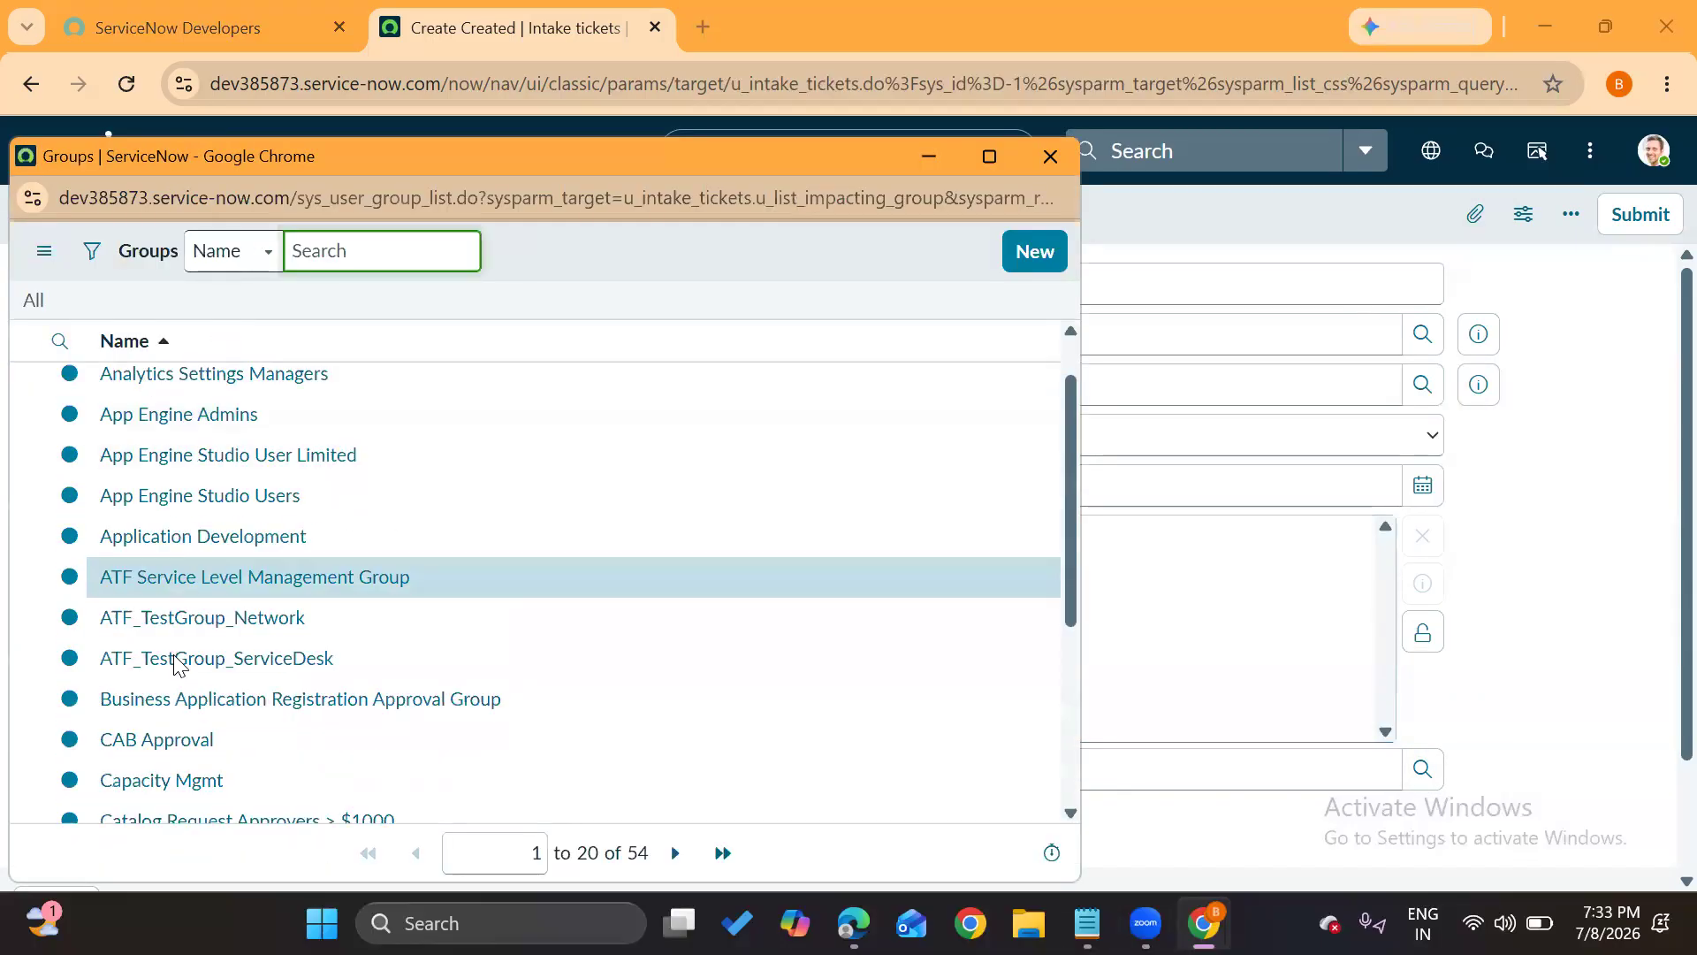
scroll(176, 663, down, 4)
click(151, 439)
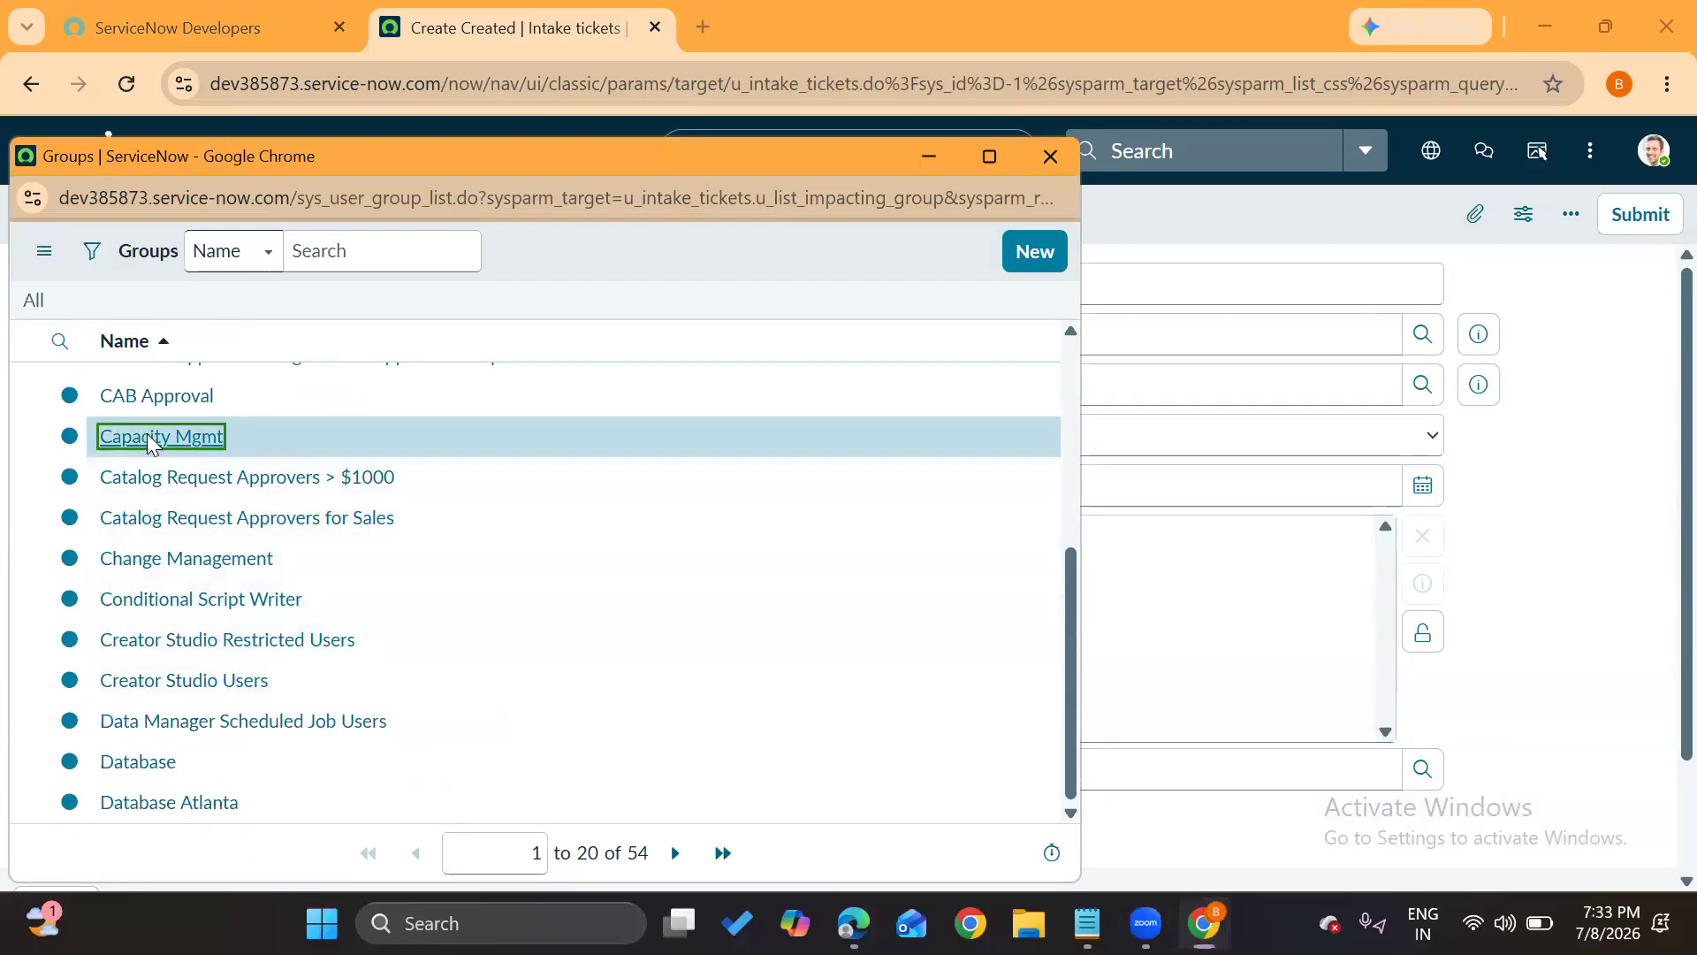
Add the Database and Database Atlanta groups to List impacting group, then lock the field
click(1422, 769)
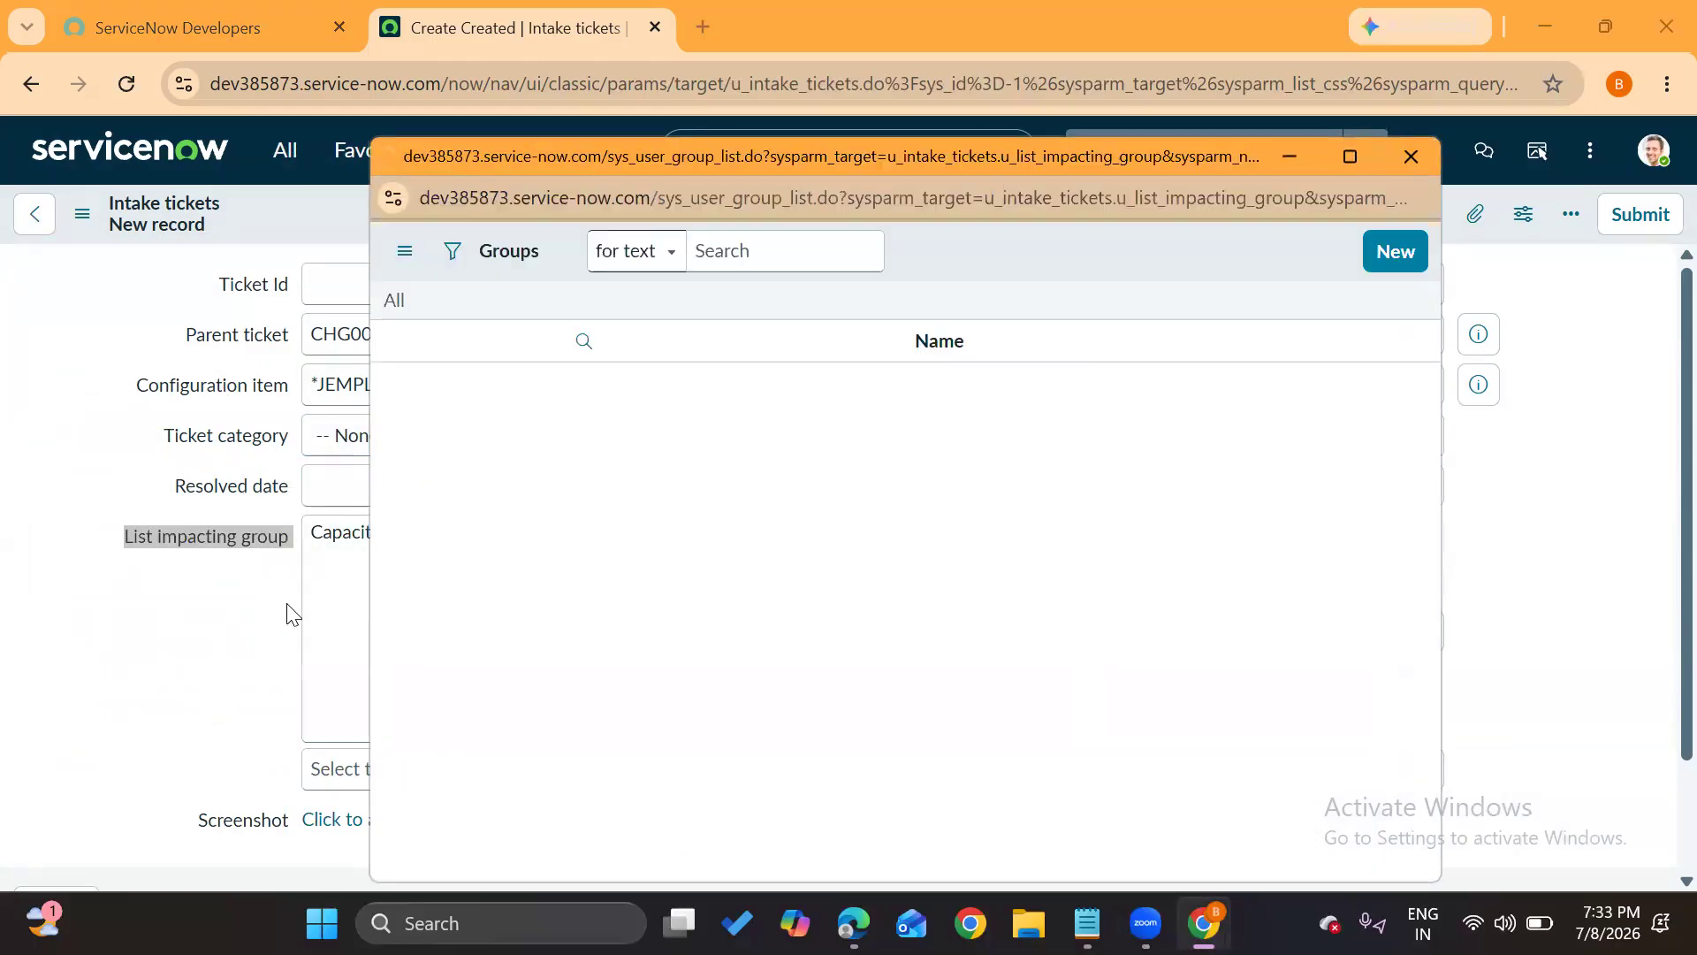
scroll(486, 556, down, 4)
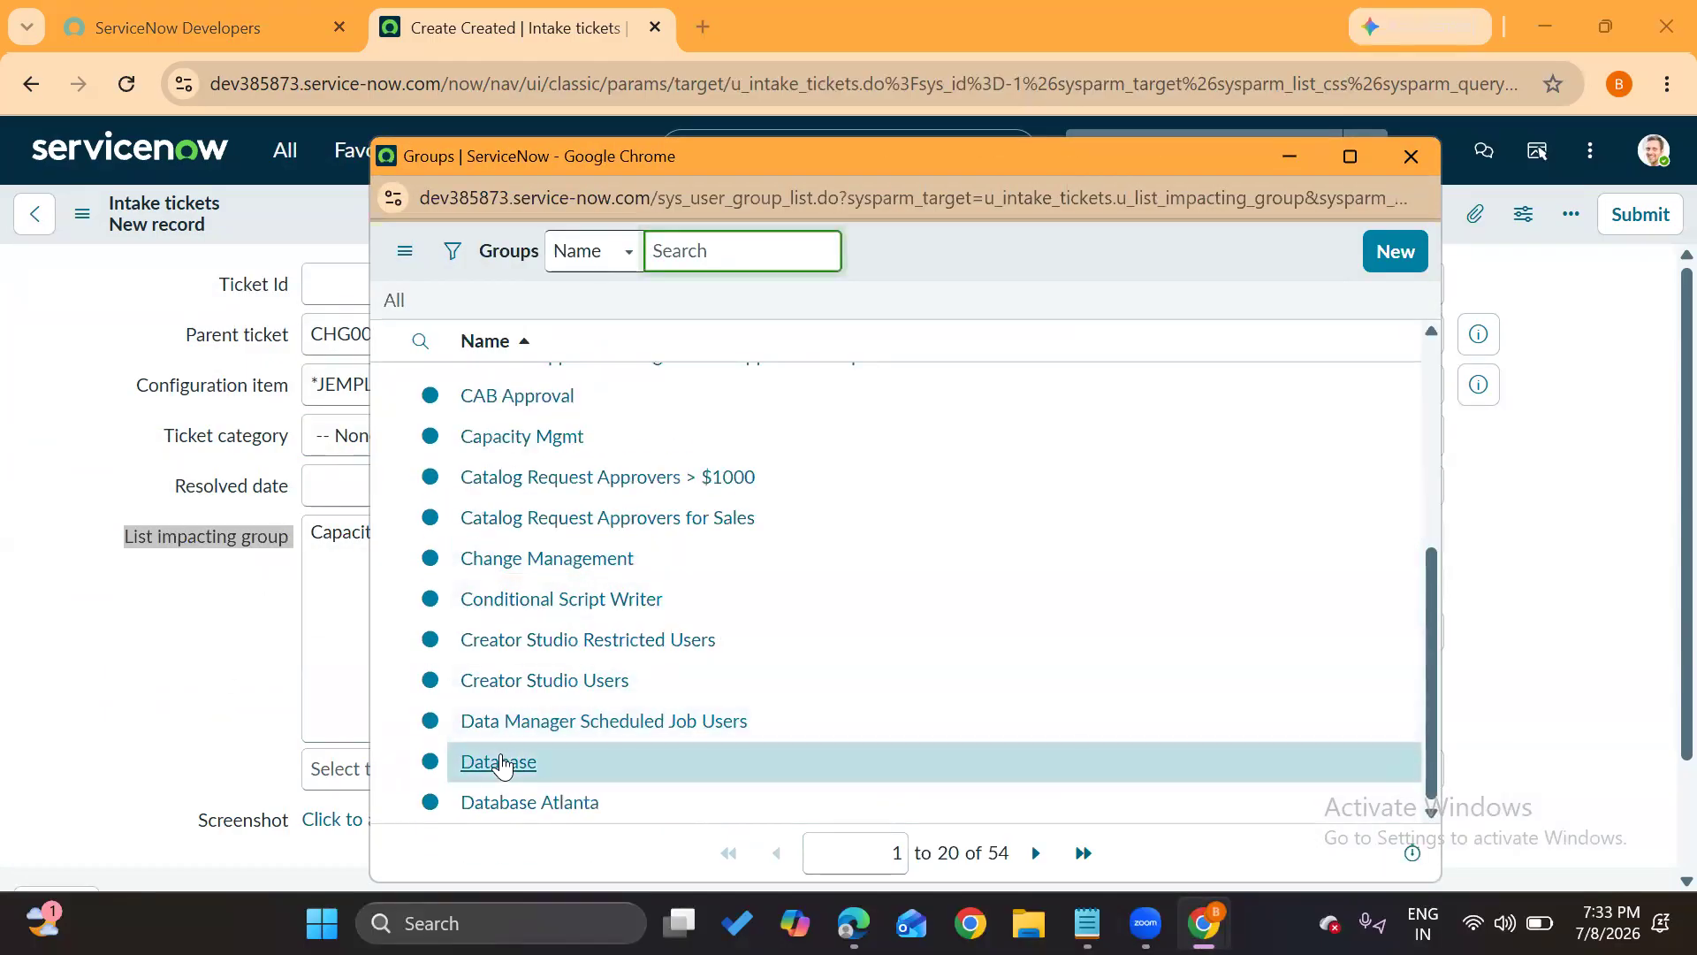
click(500, 762)
click(1420, 769)
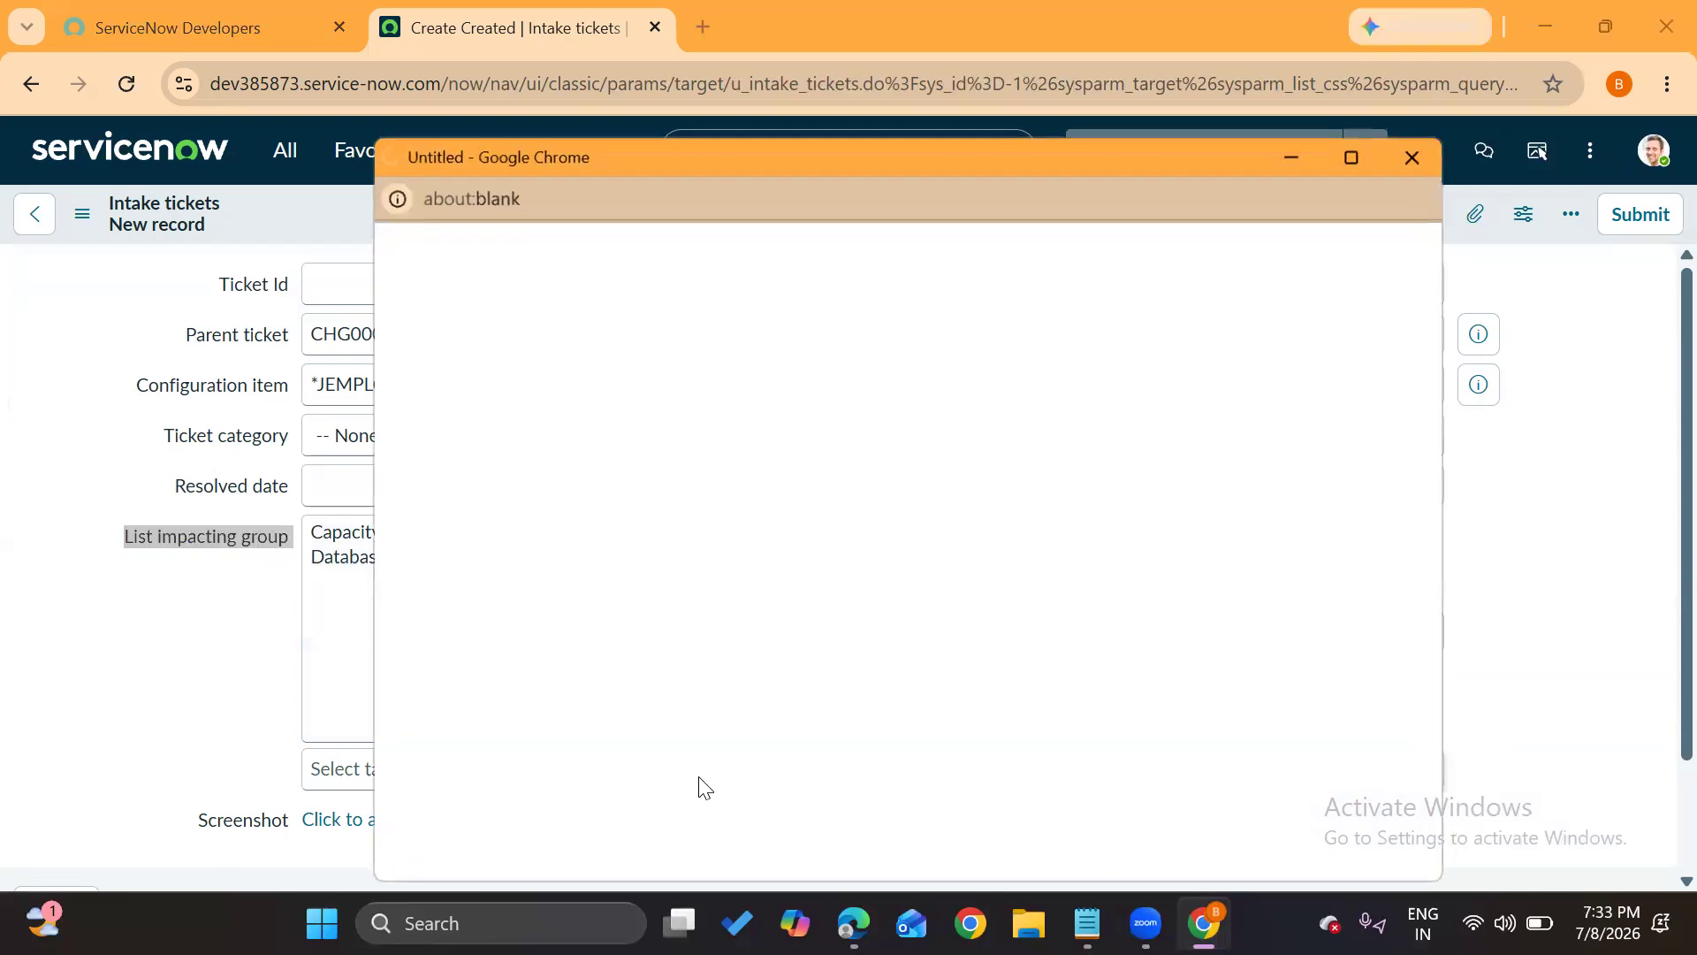
scroll(655, 663, down, 4)
click(532, 803)
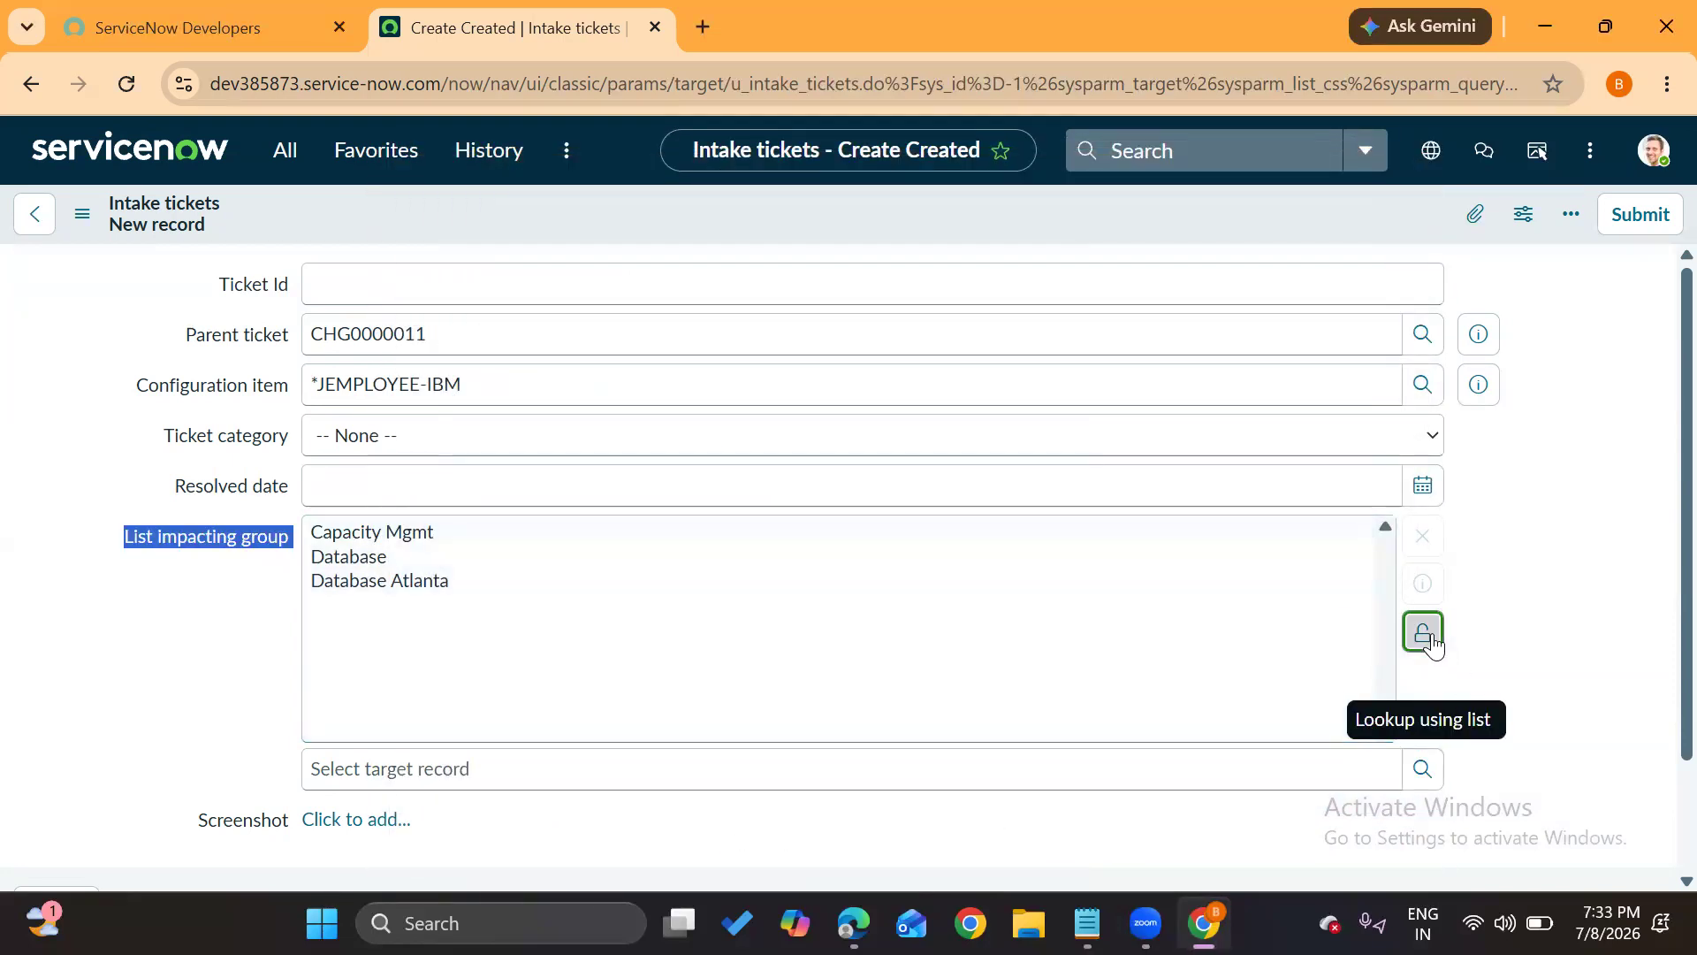
click(1425, 635)
click(327, 553)
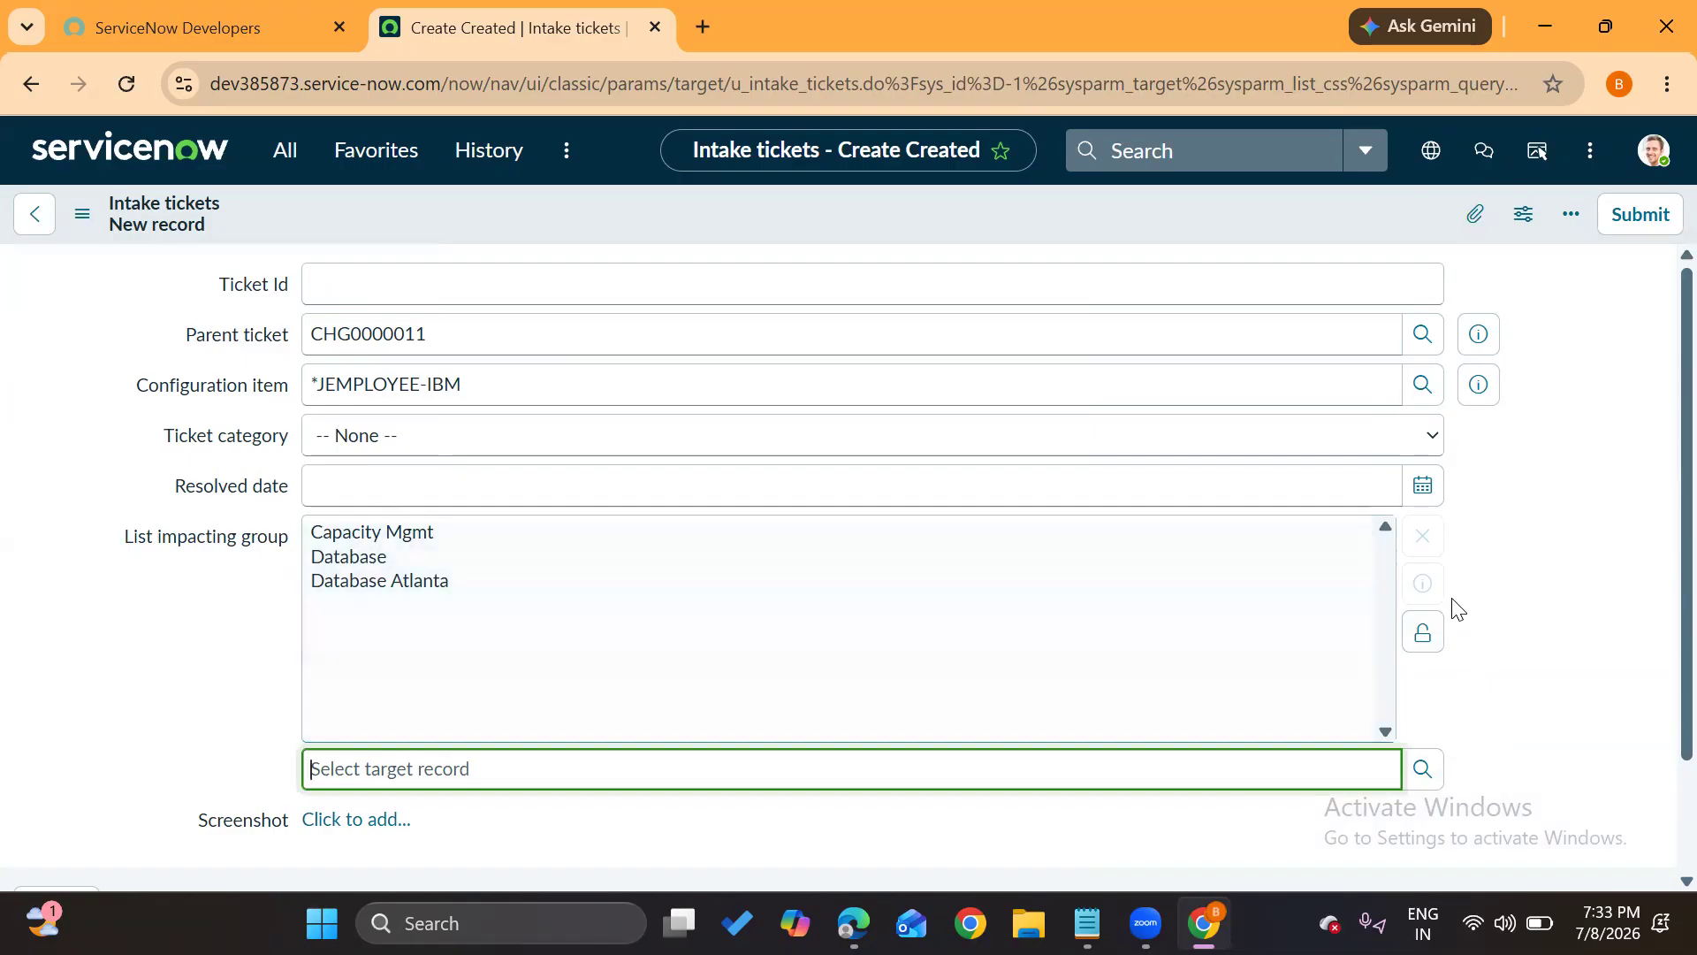
click(1423, 633)
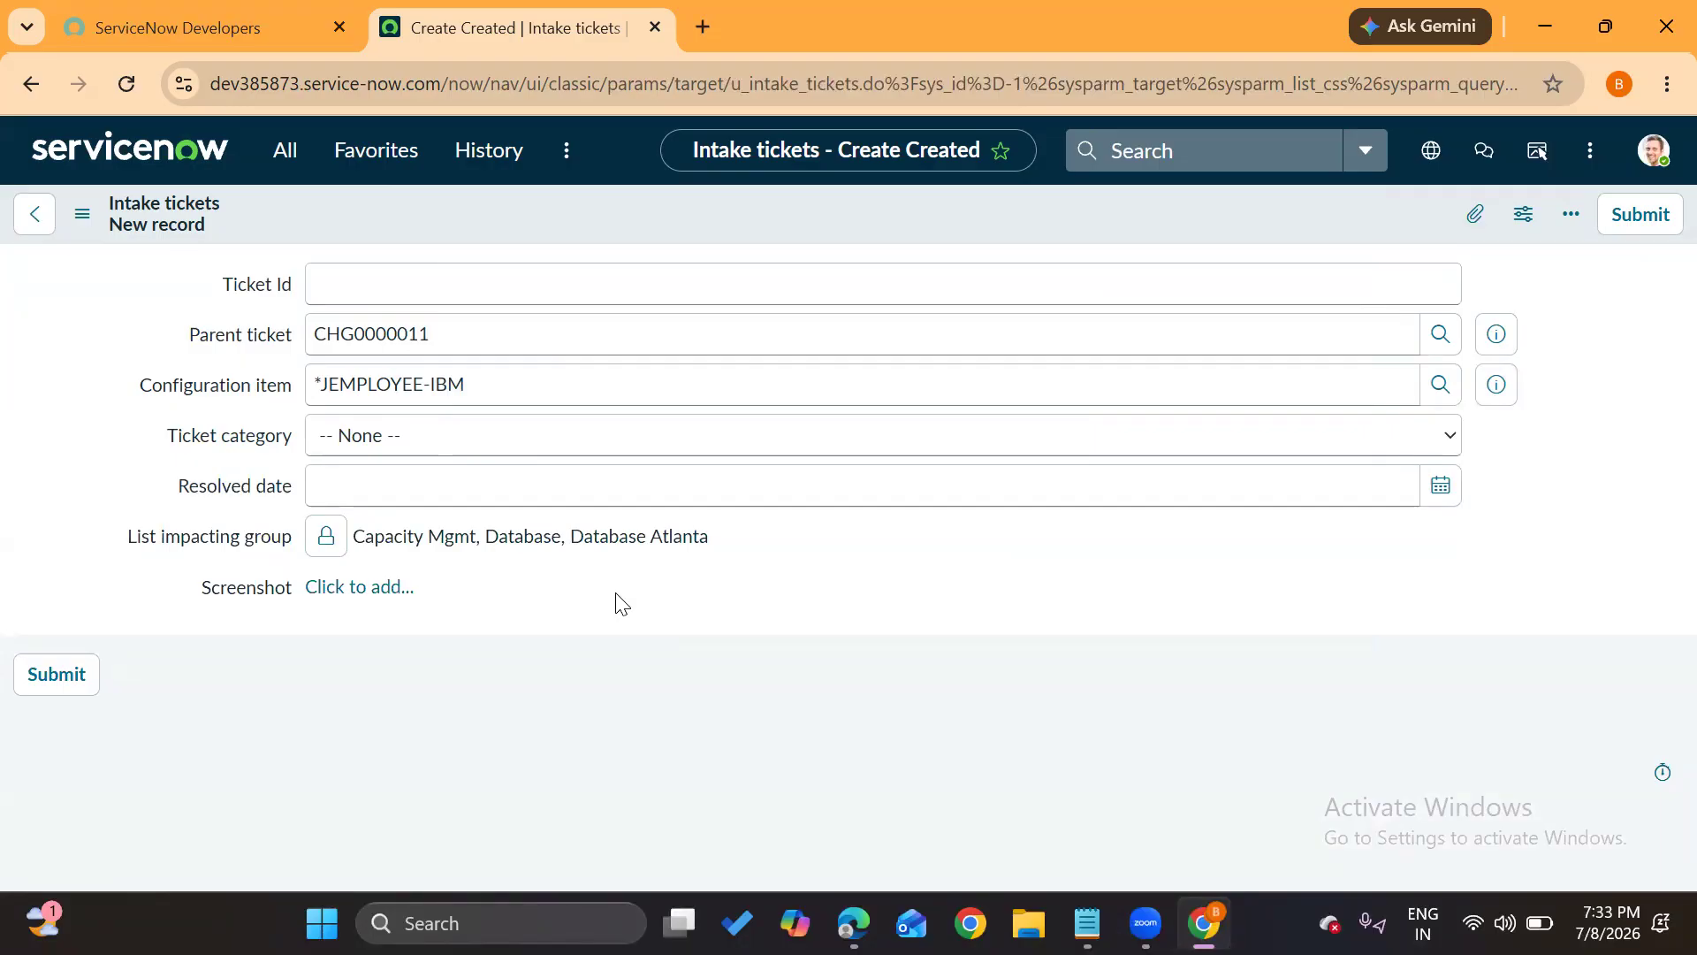
Open the form layout configuration, discarding the unsaved record, and add a new String field named "Short description" with length Small (40)
click(79, 213)
mouse_move(158, 281)
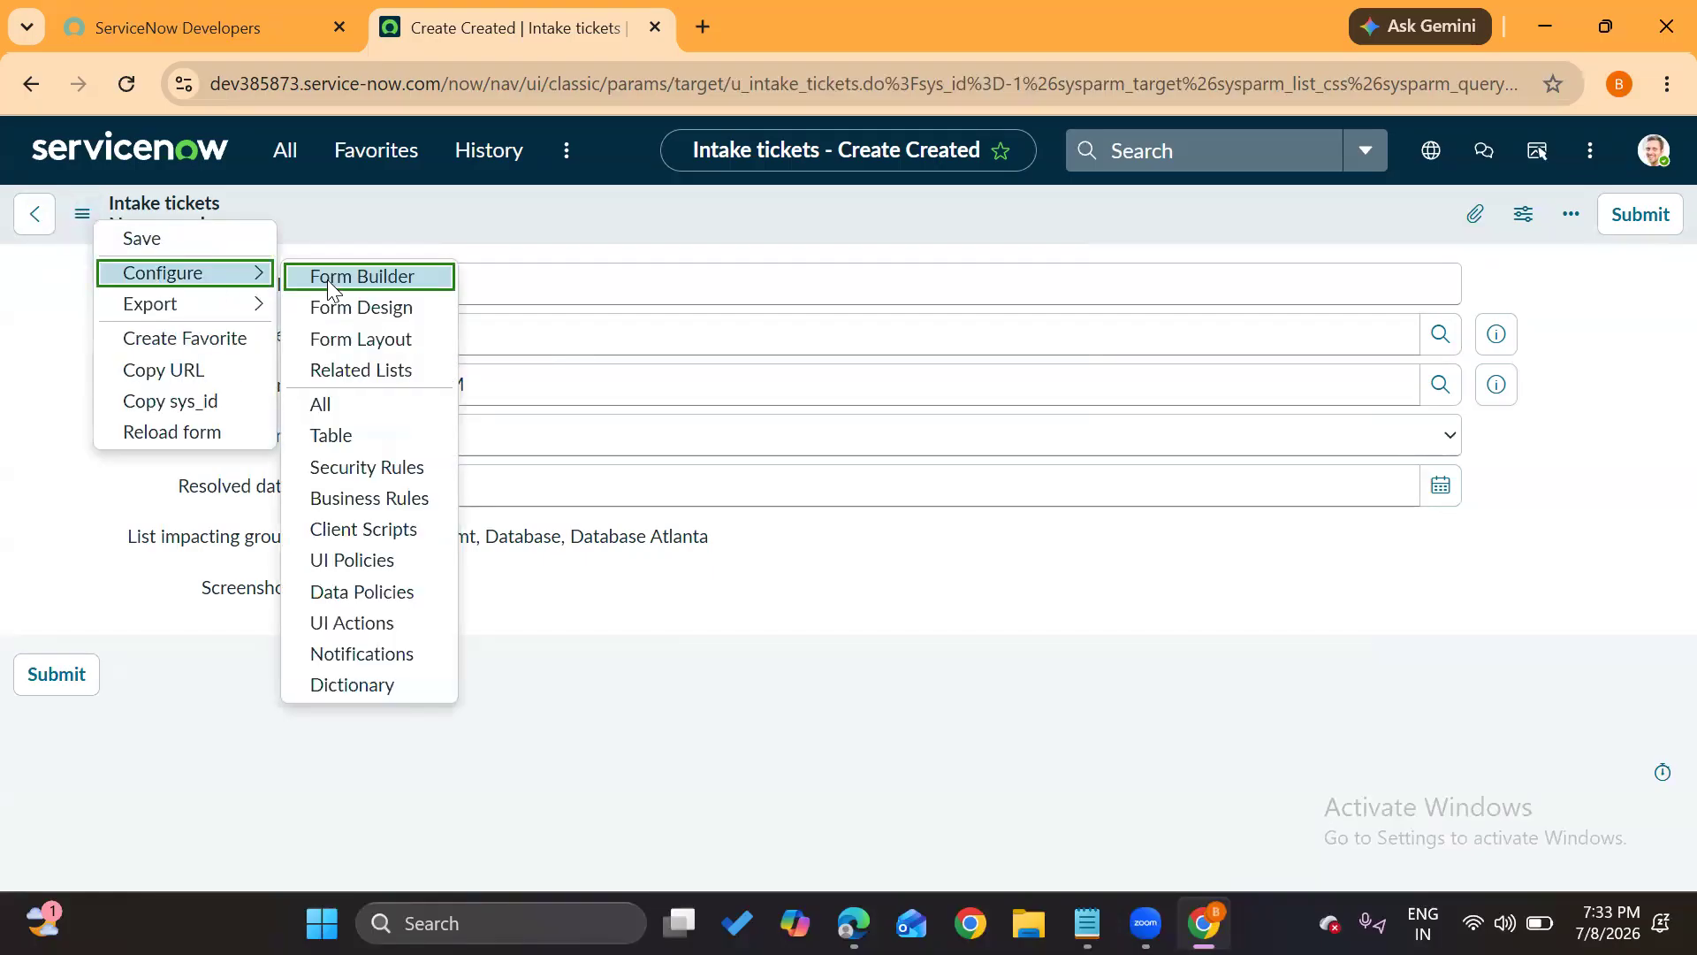
click(364, 340)
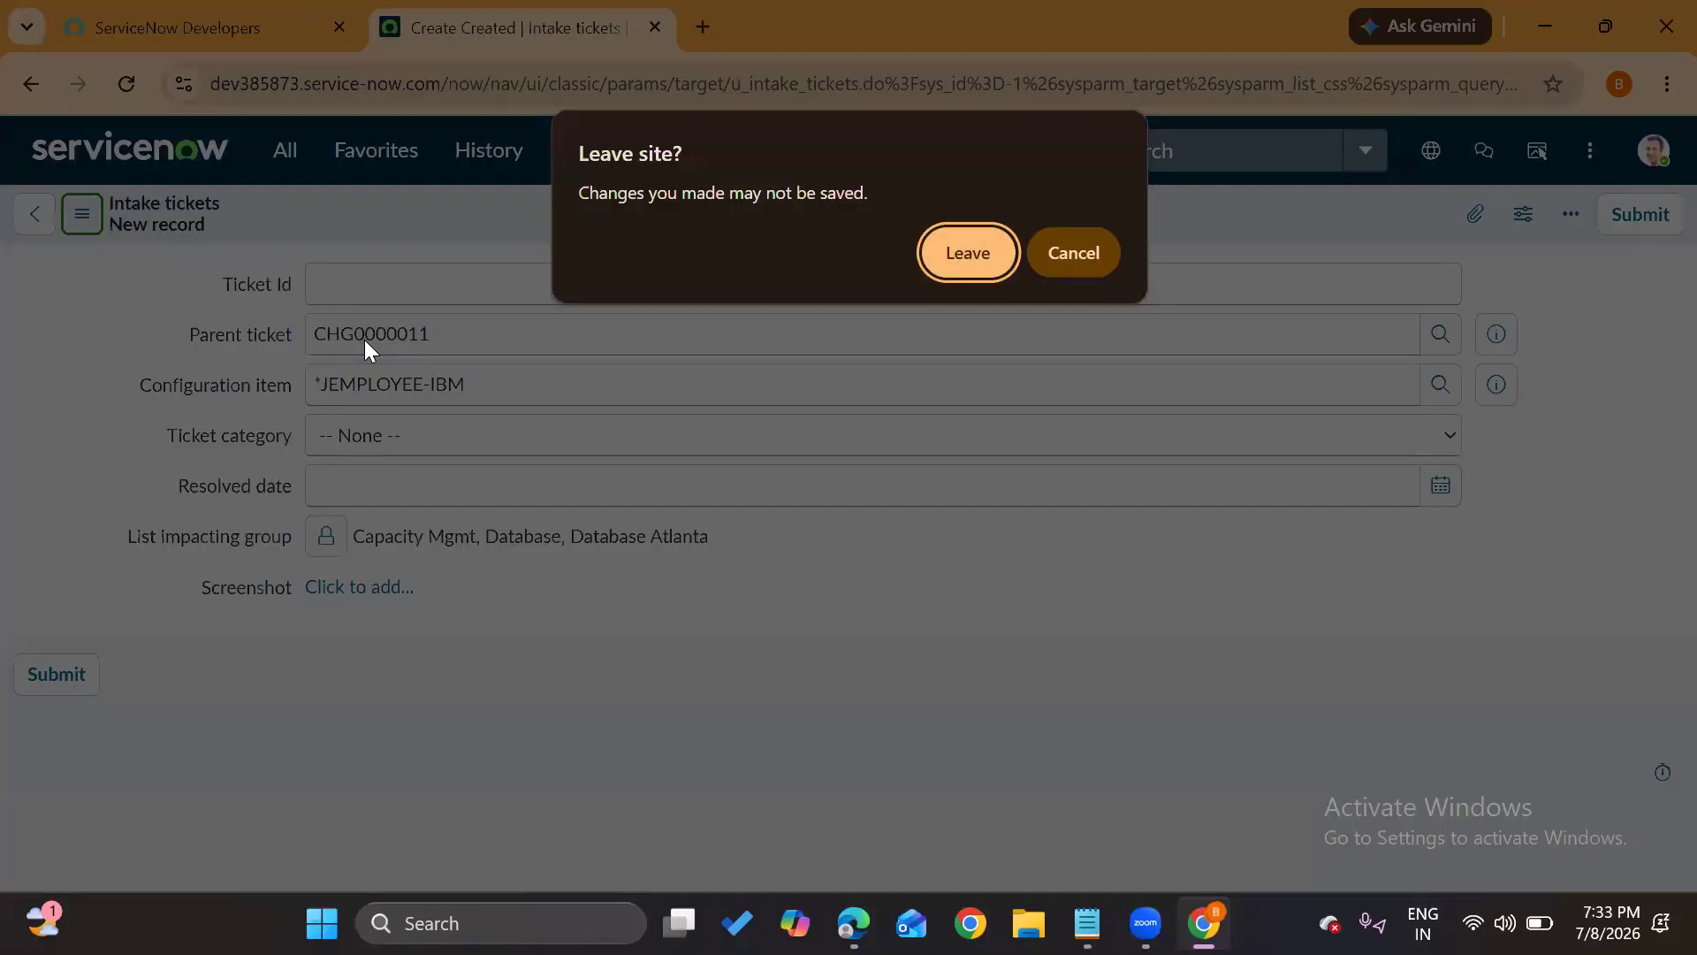
click(978, 246)
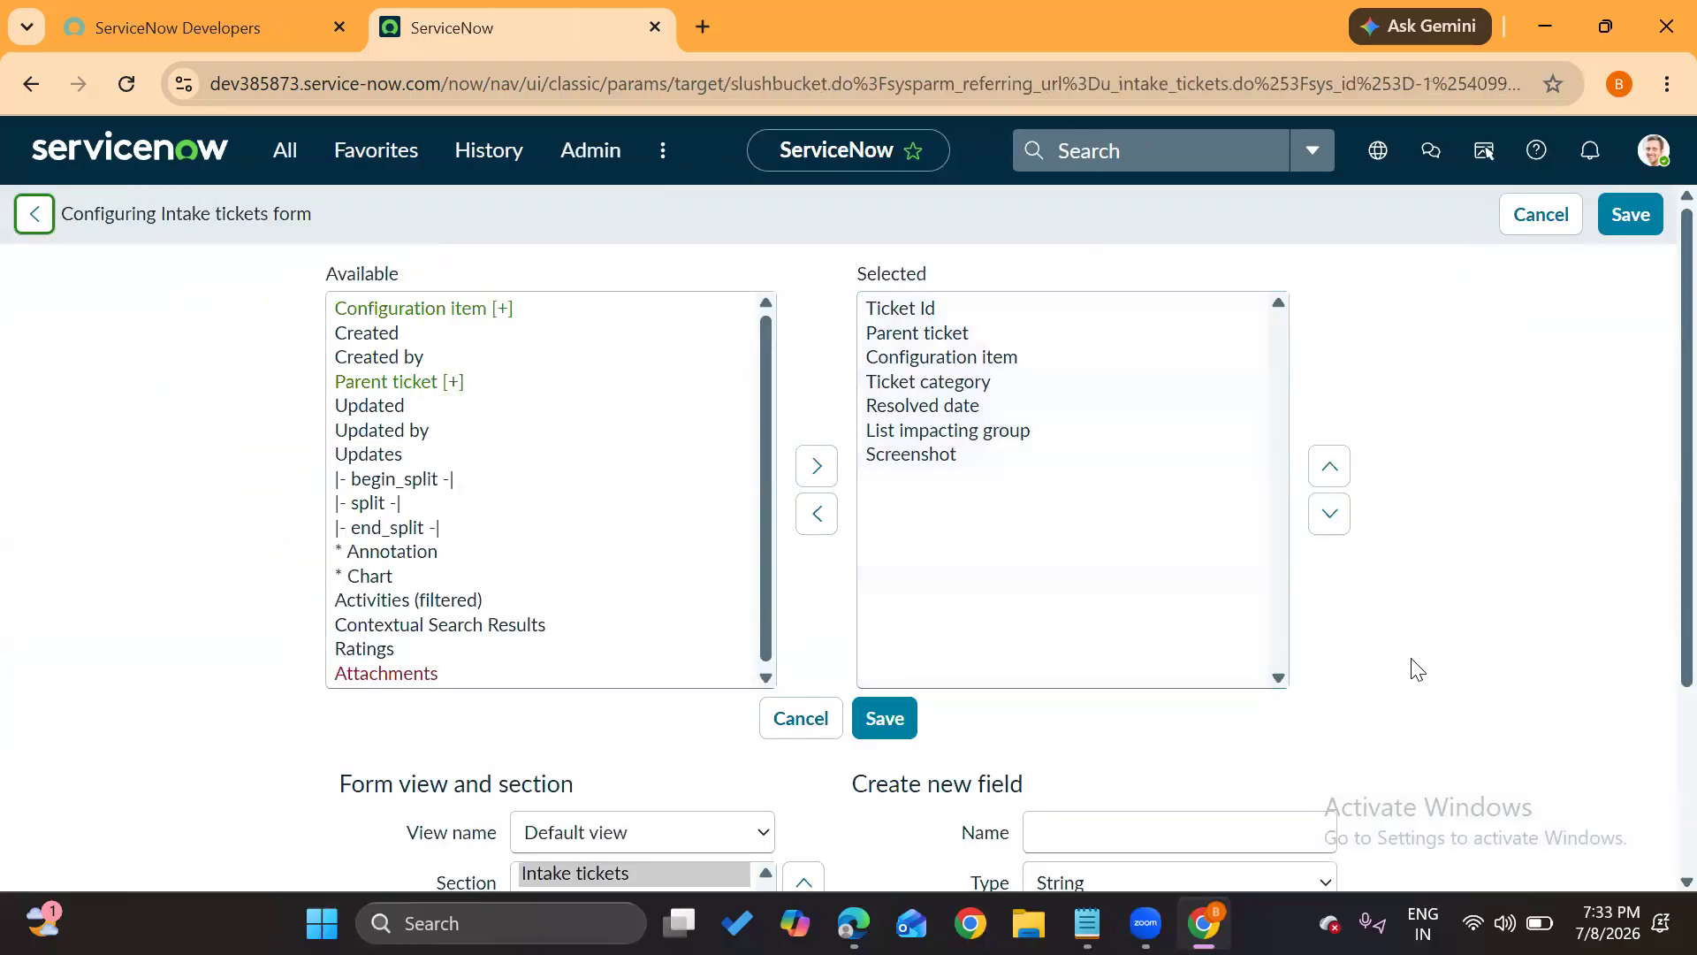
scroll(1415, 667, down, 3)
click(1107, 580)
text(Short description)
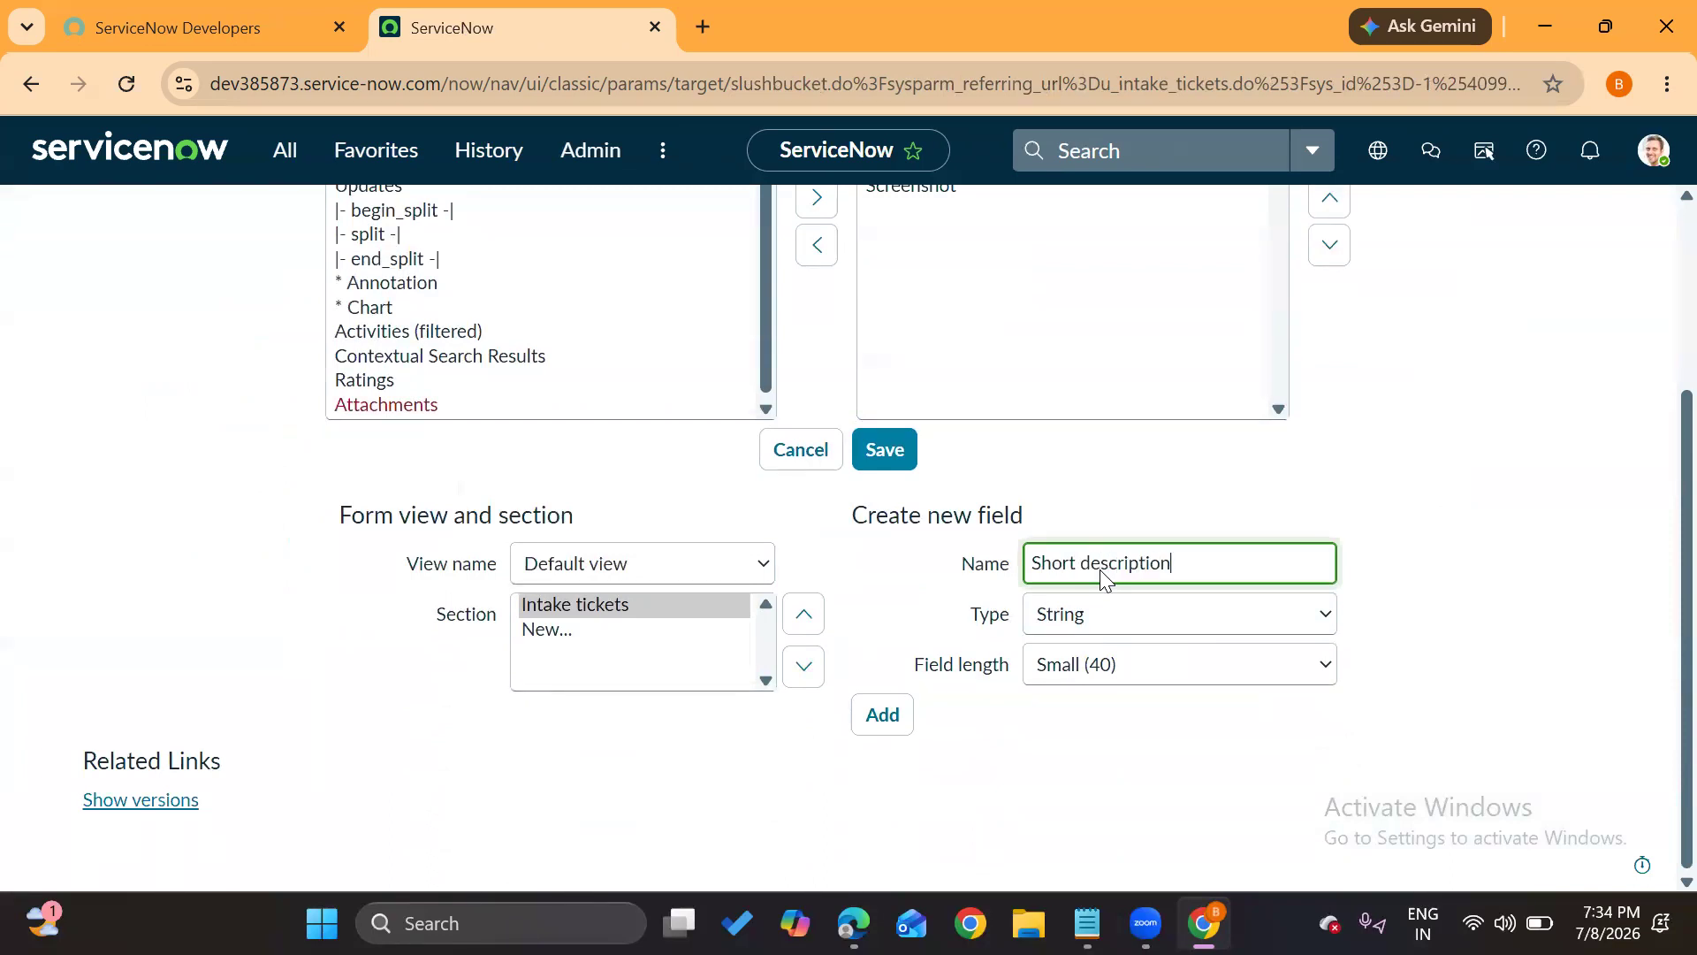
click(882, 714)
Add a String field named "Description" with length Extra Large (4000) and save the form layout
click(1076, 557)
text(D)
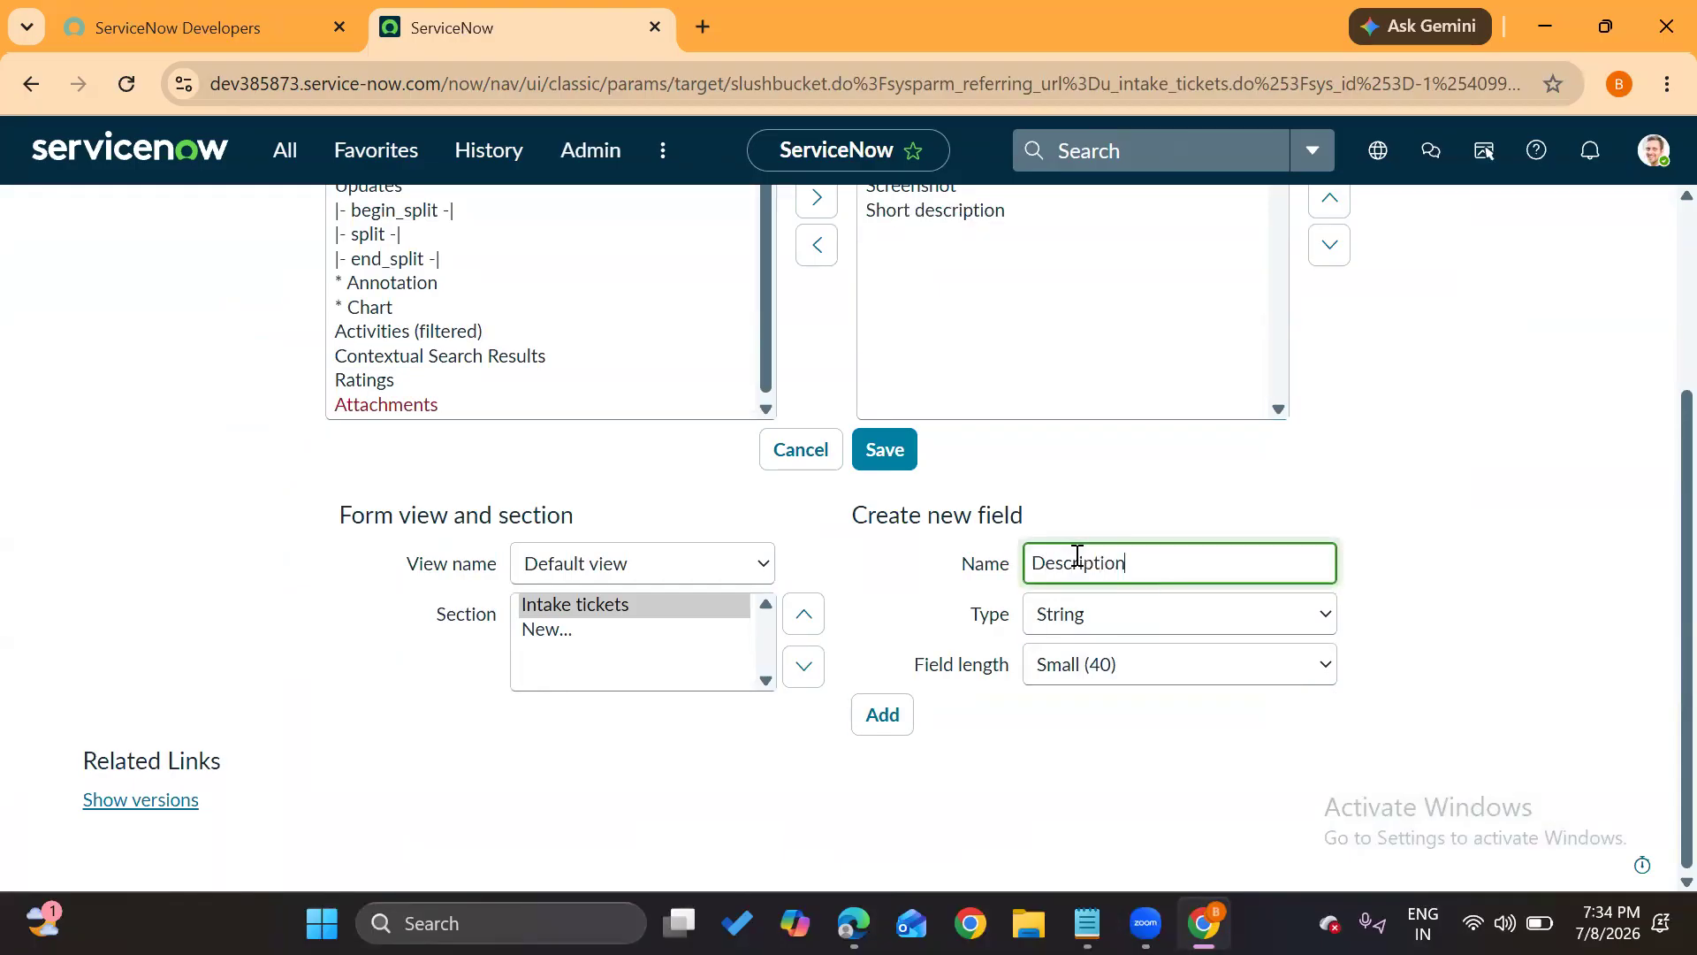
click(1109, 670)
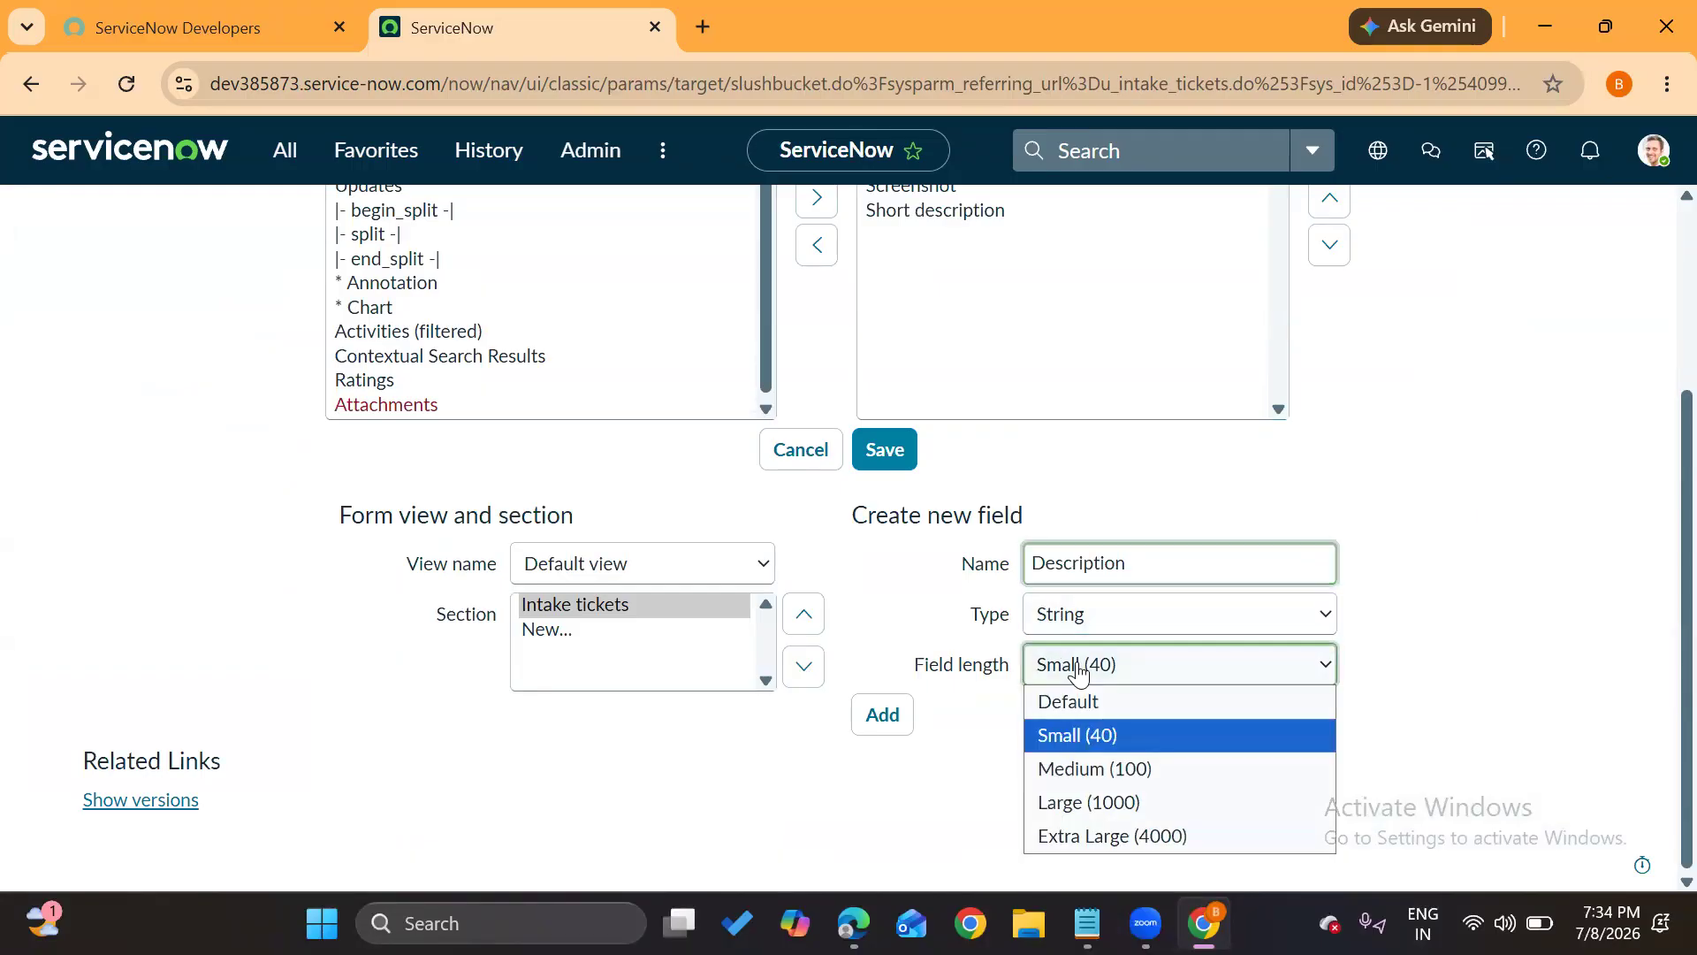
click(1074, 836)
click(875, 716)
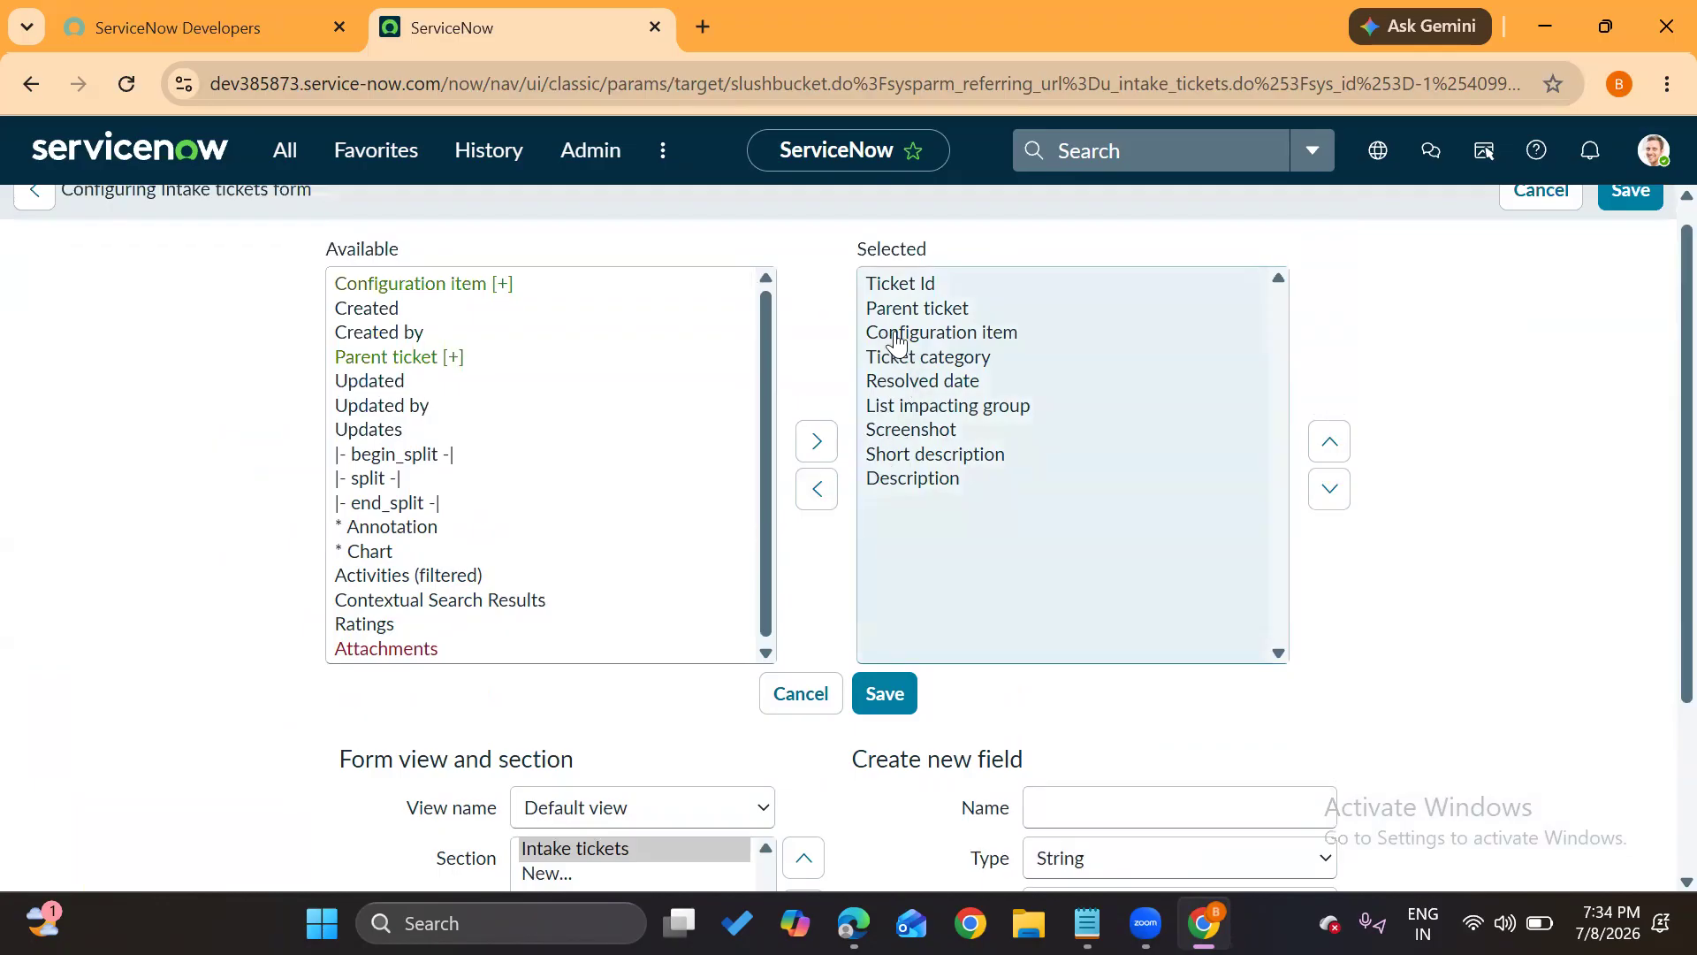
click(885, 695)
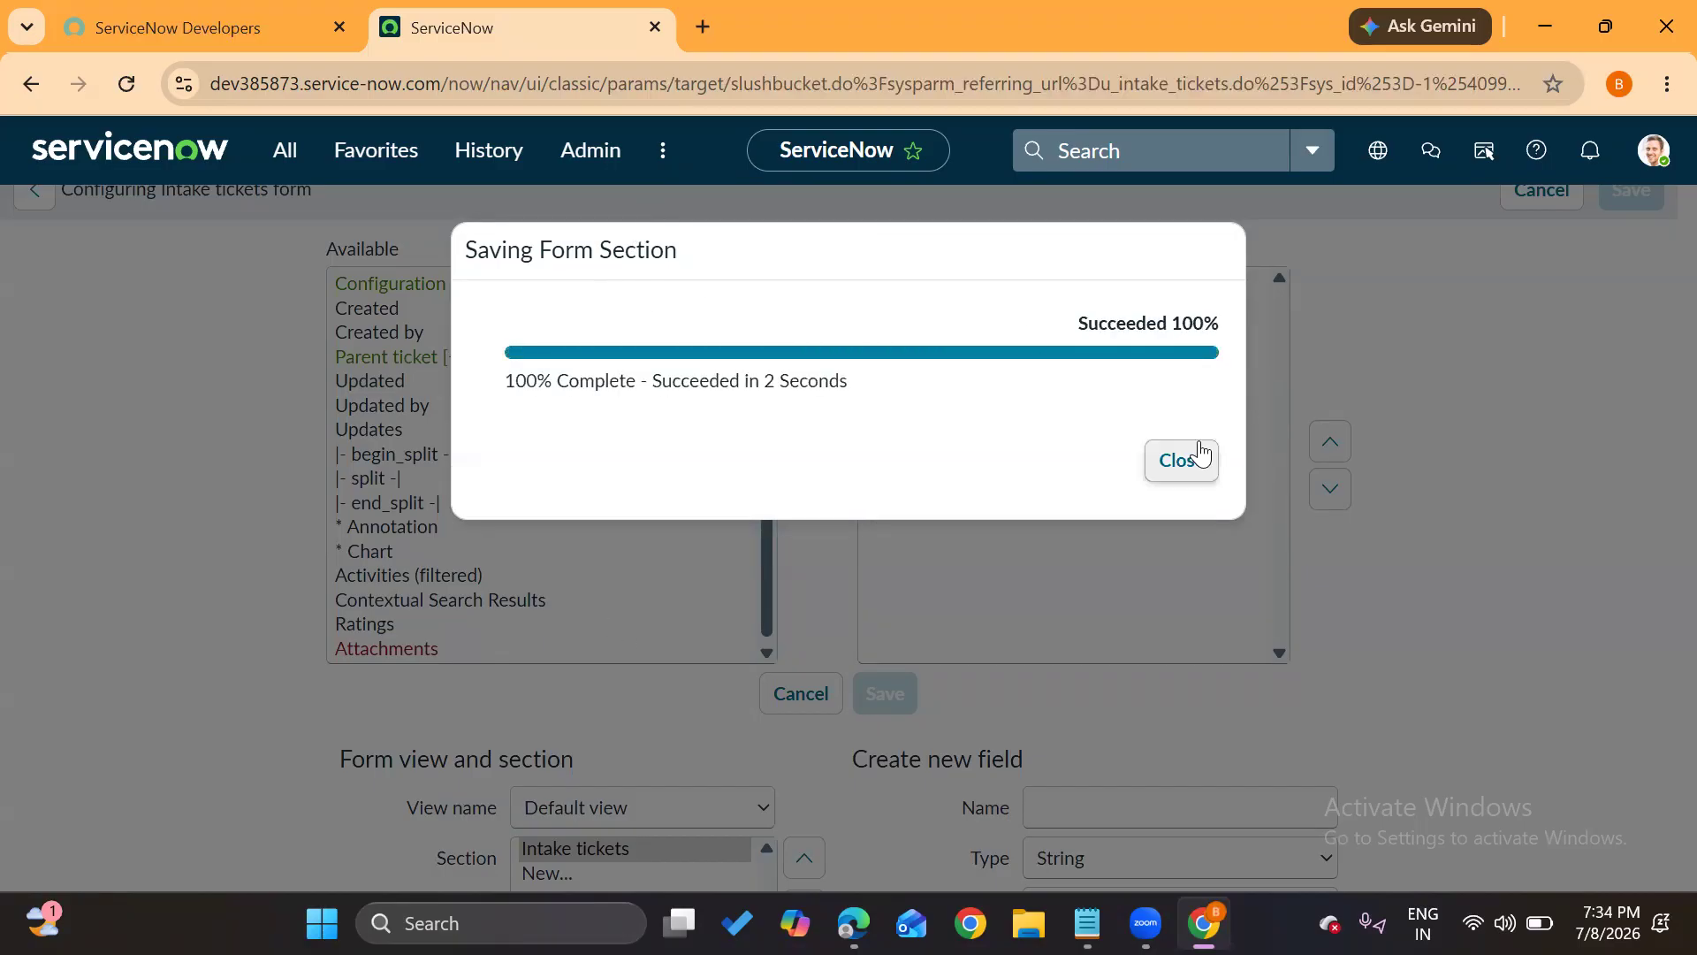
click(1199, 454)
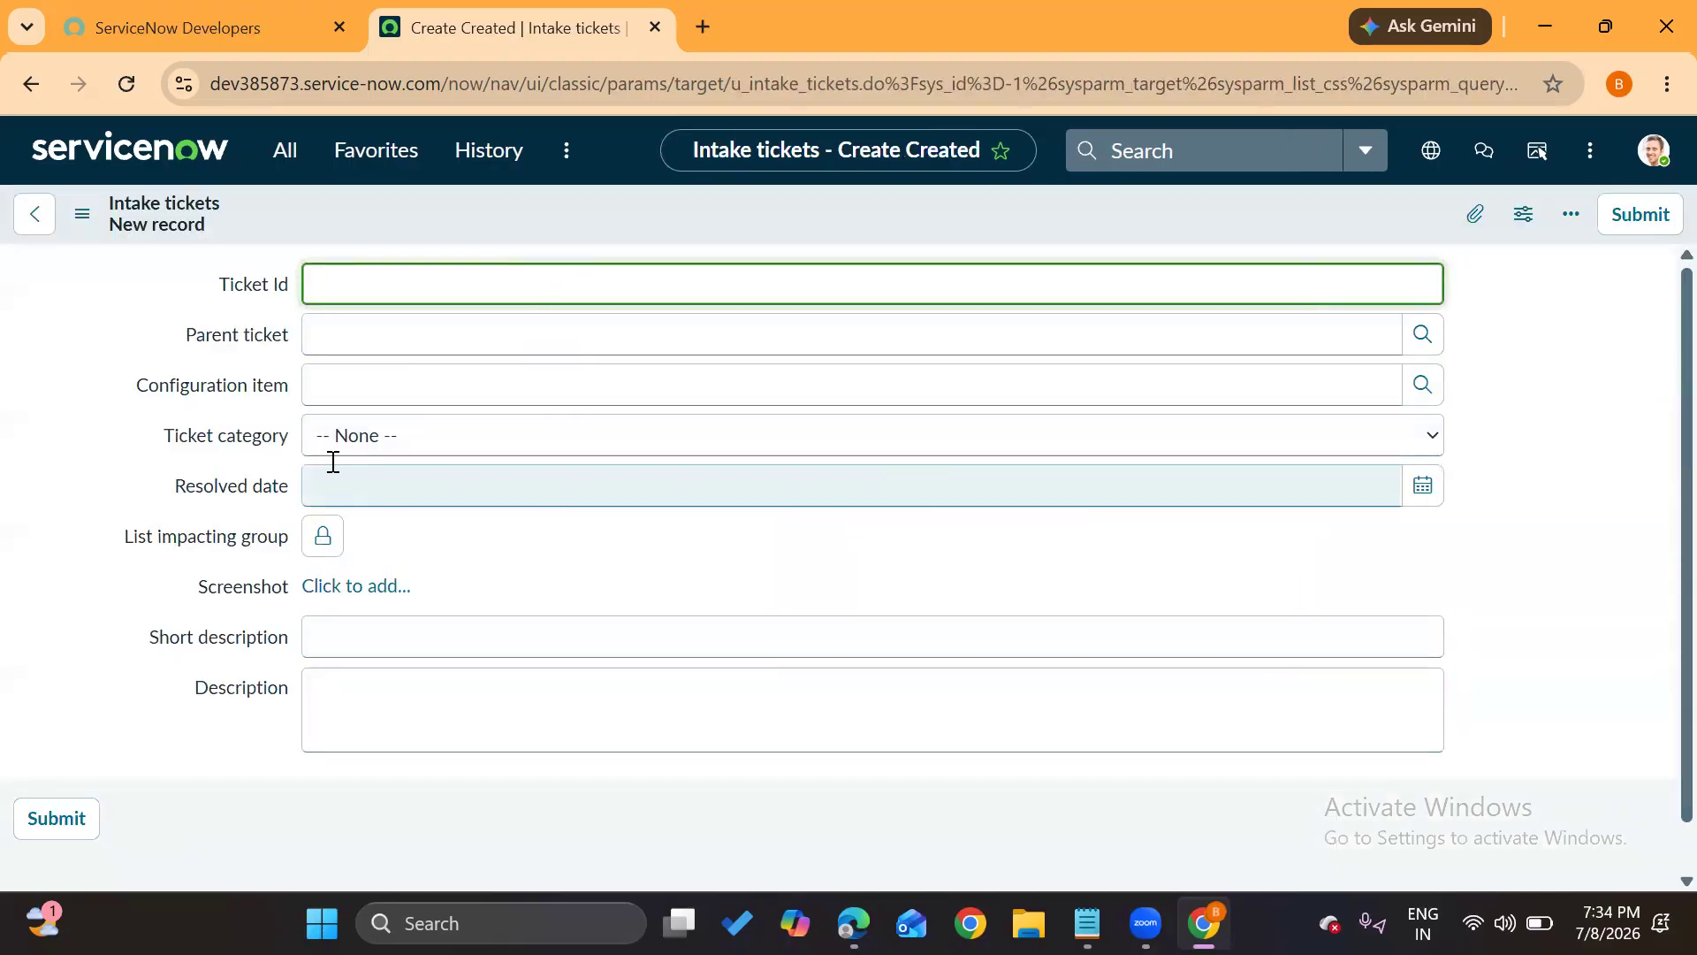
Reopen the Intake tickets form layout, add a split element and move it directly above List impacting group
click(88, 219)
mouse_move(176, 281)
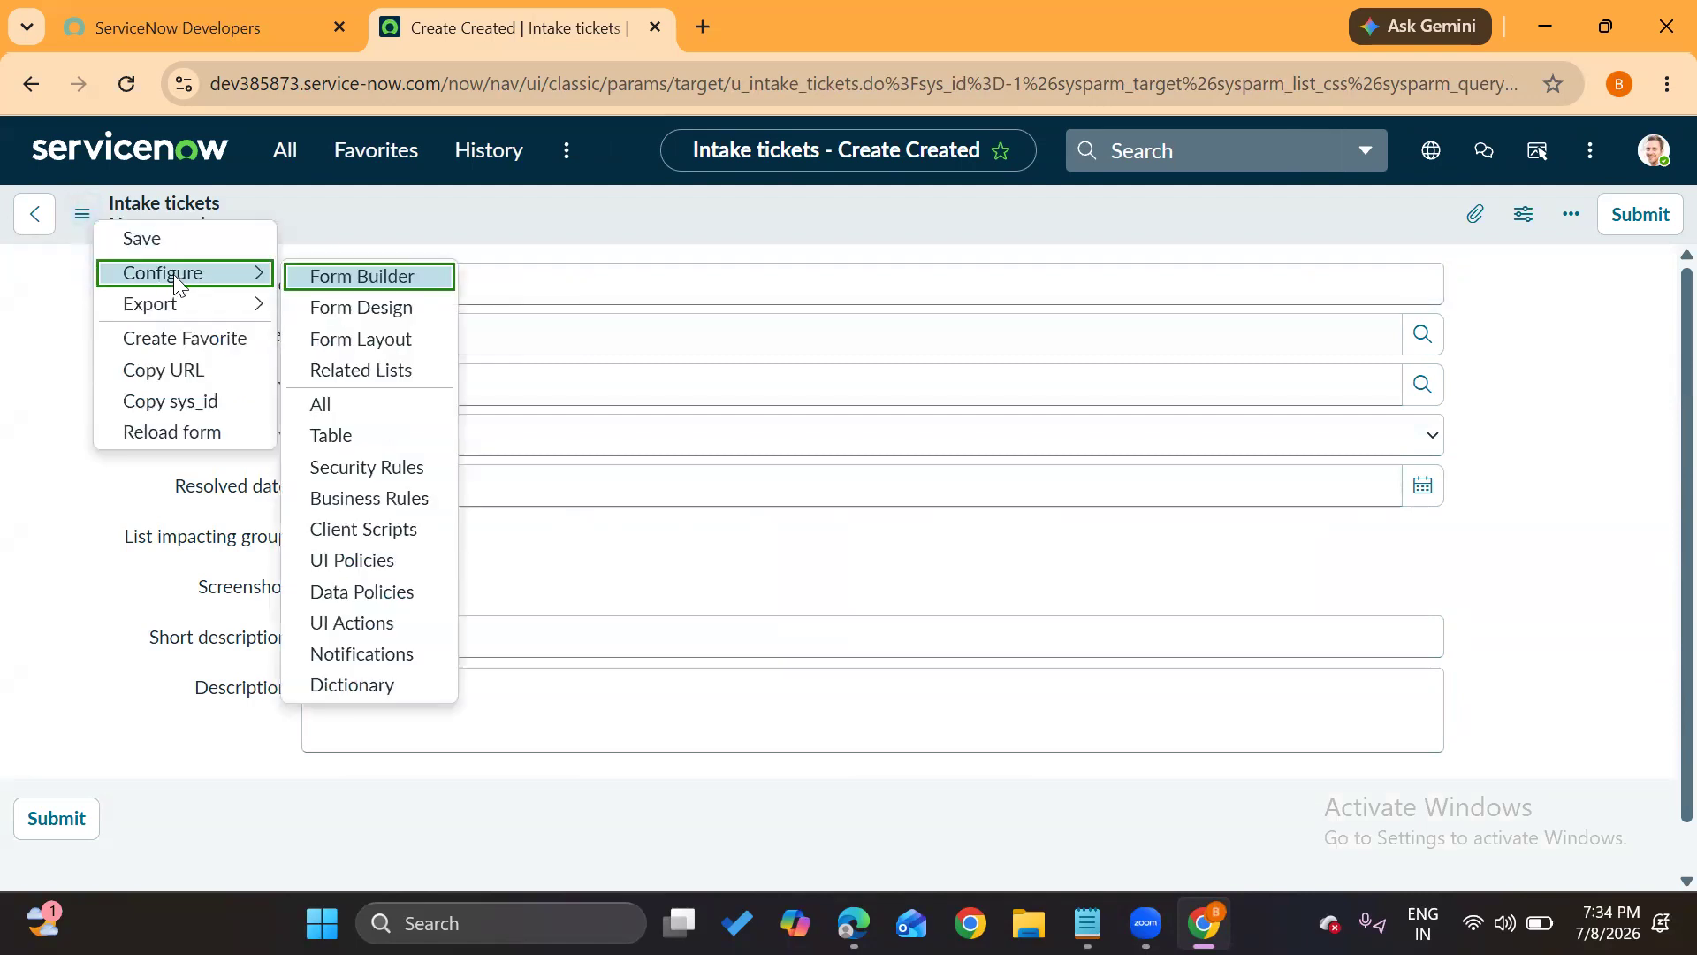
click(374, 338)
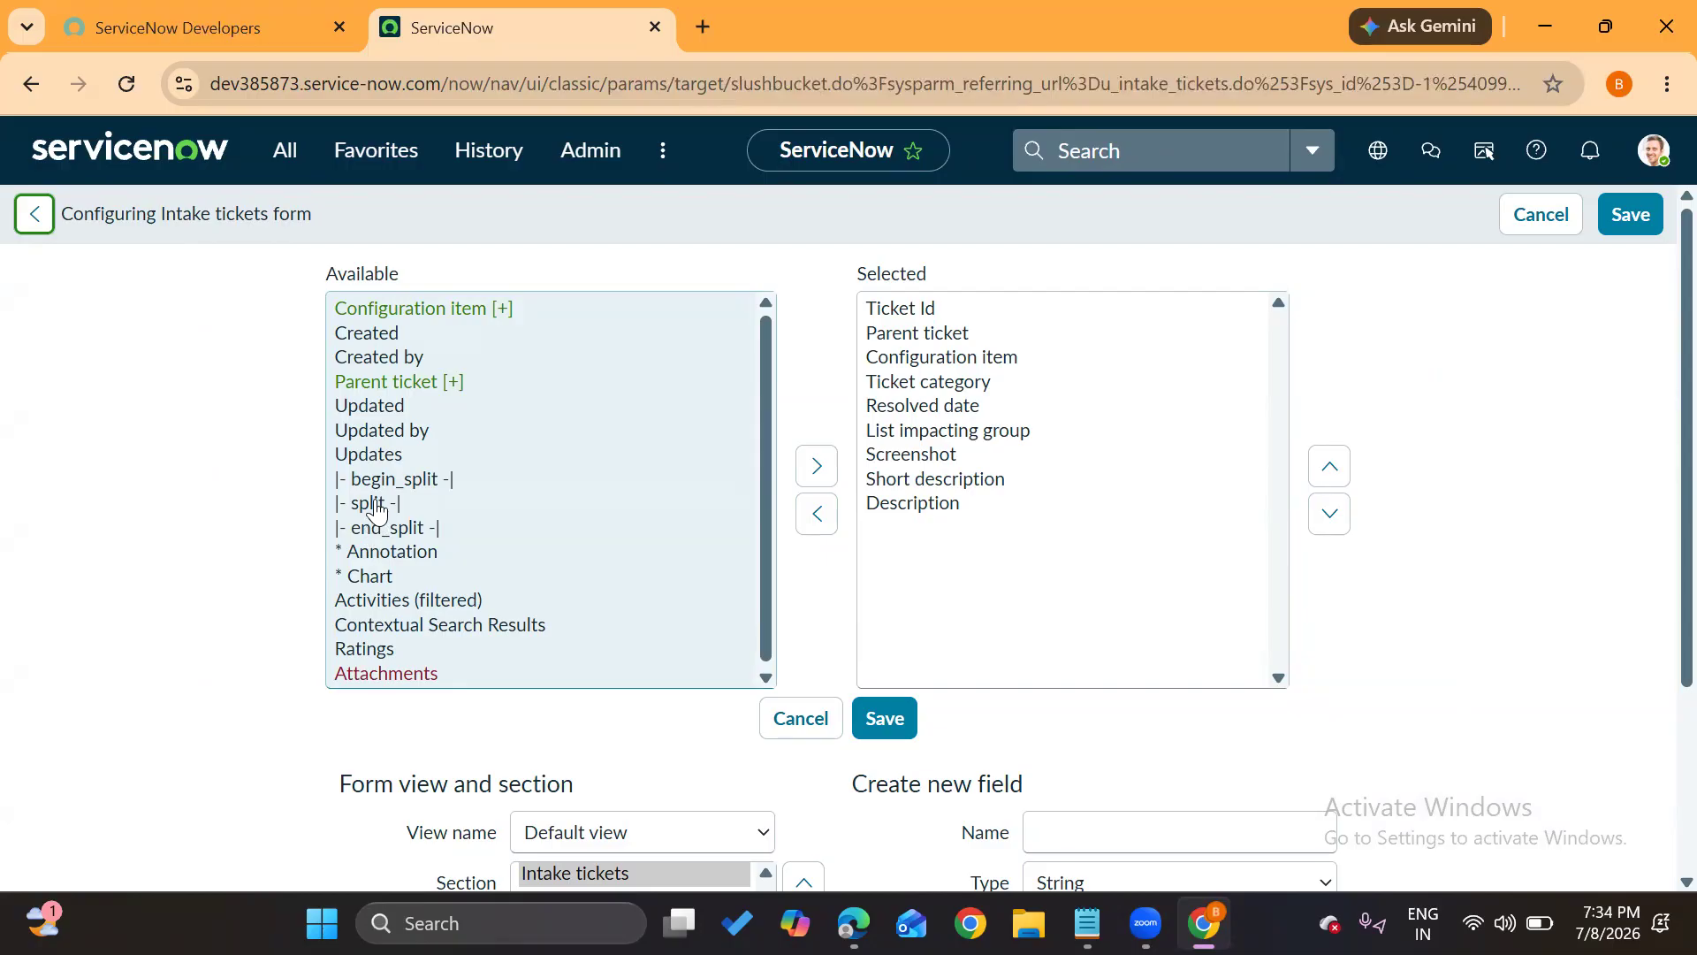
click(377, 505)
click(809, 465)
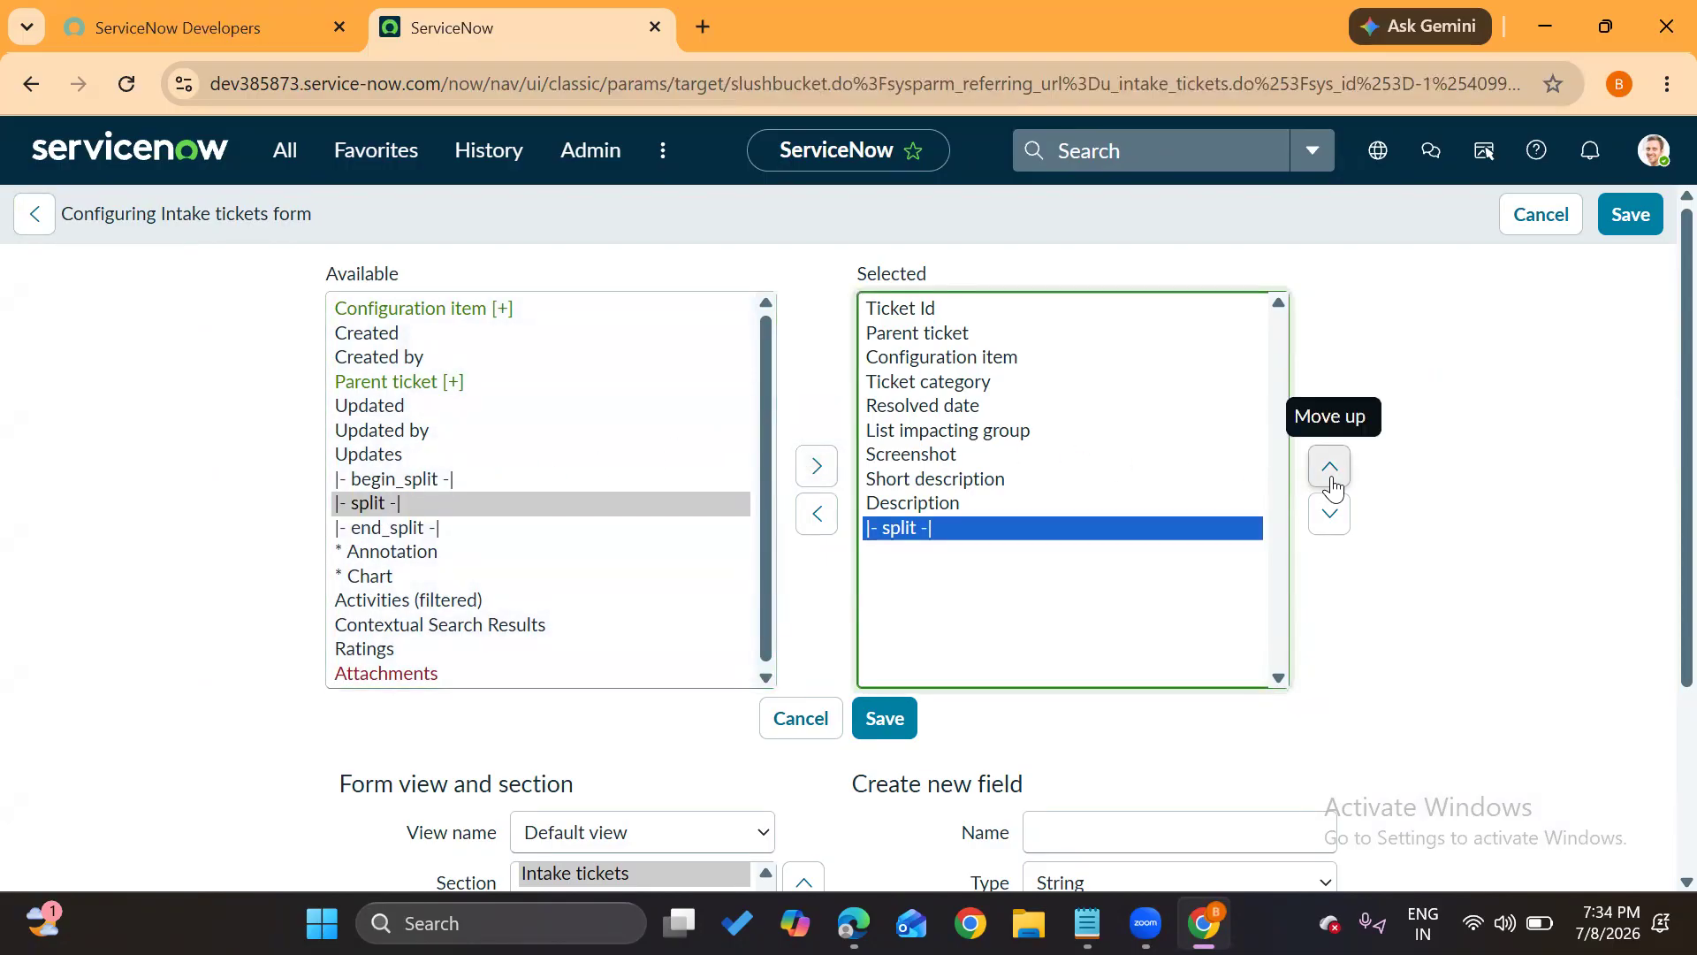
click(1332, 484)
click(1331, 469)
click(1330, 469)
click(1330, 469)
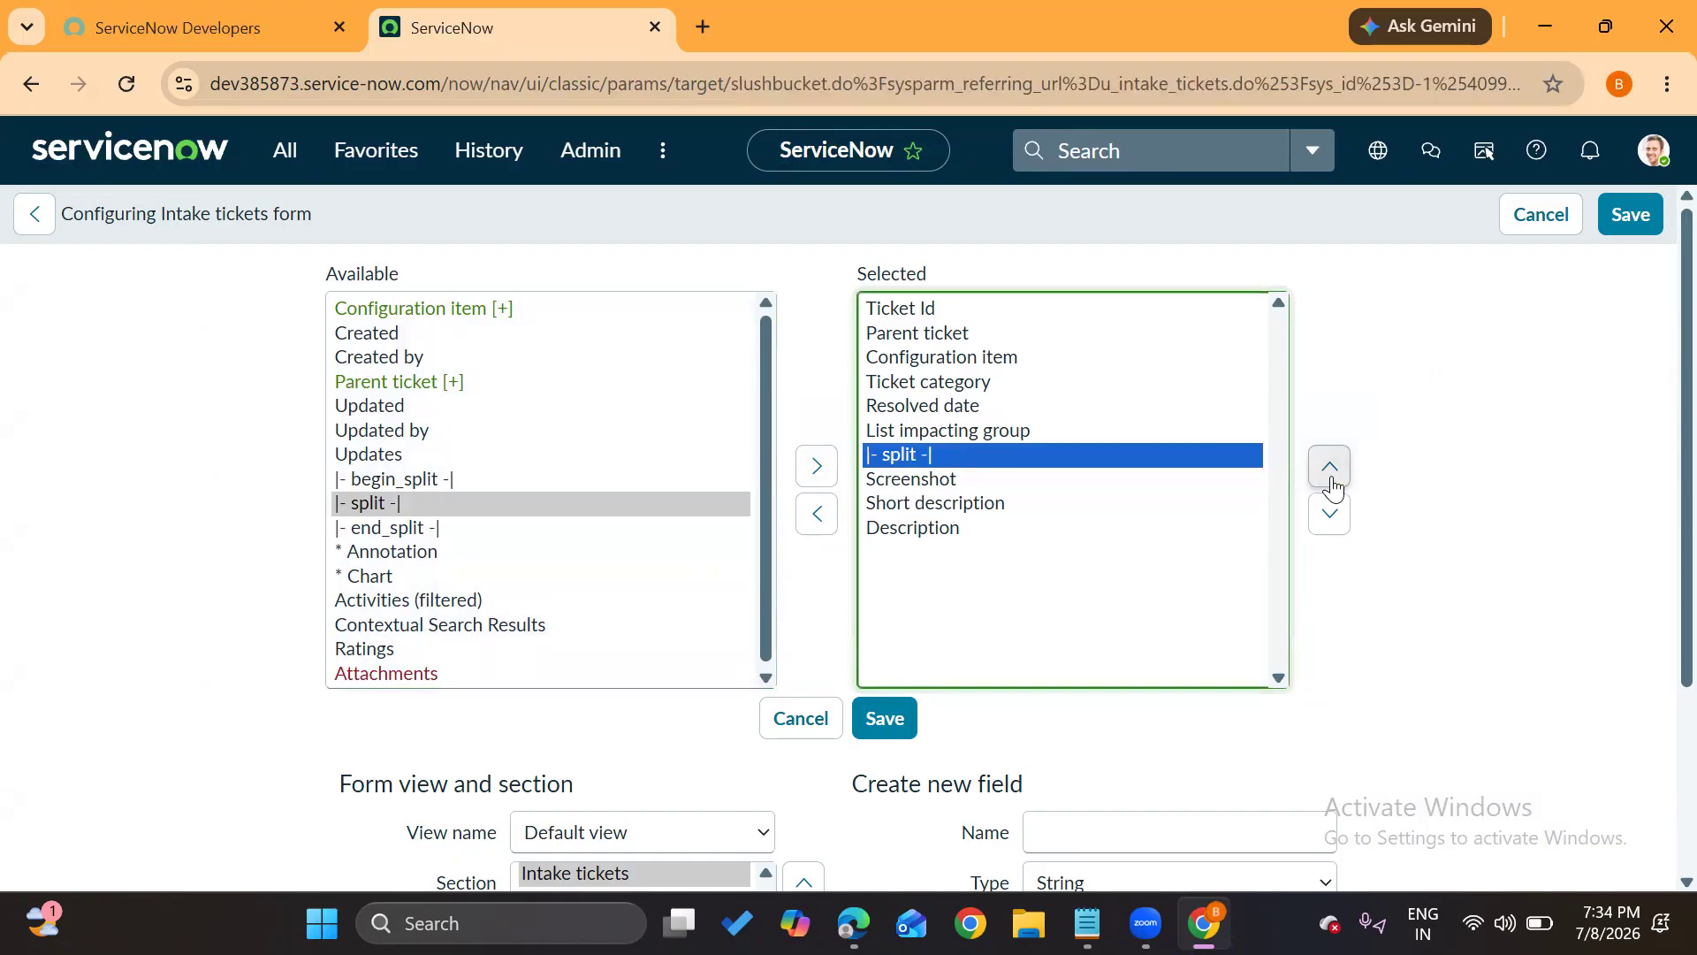
click(1332, 488)
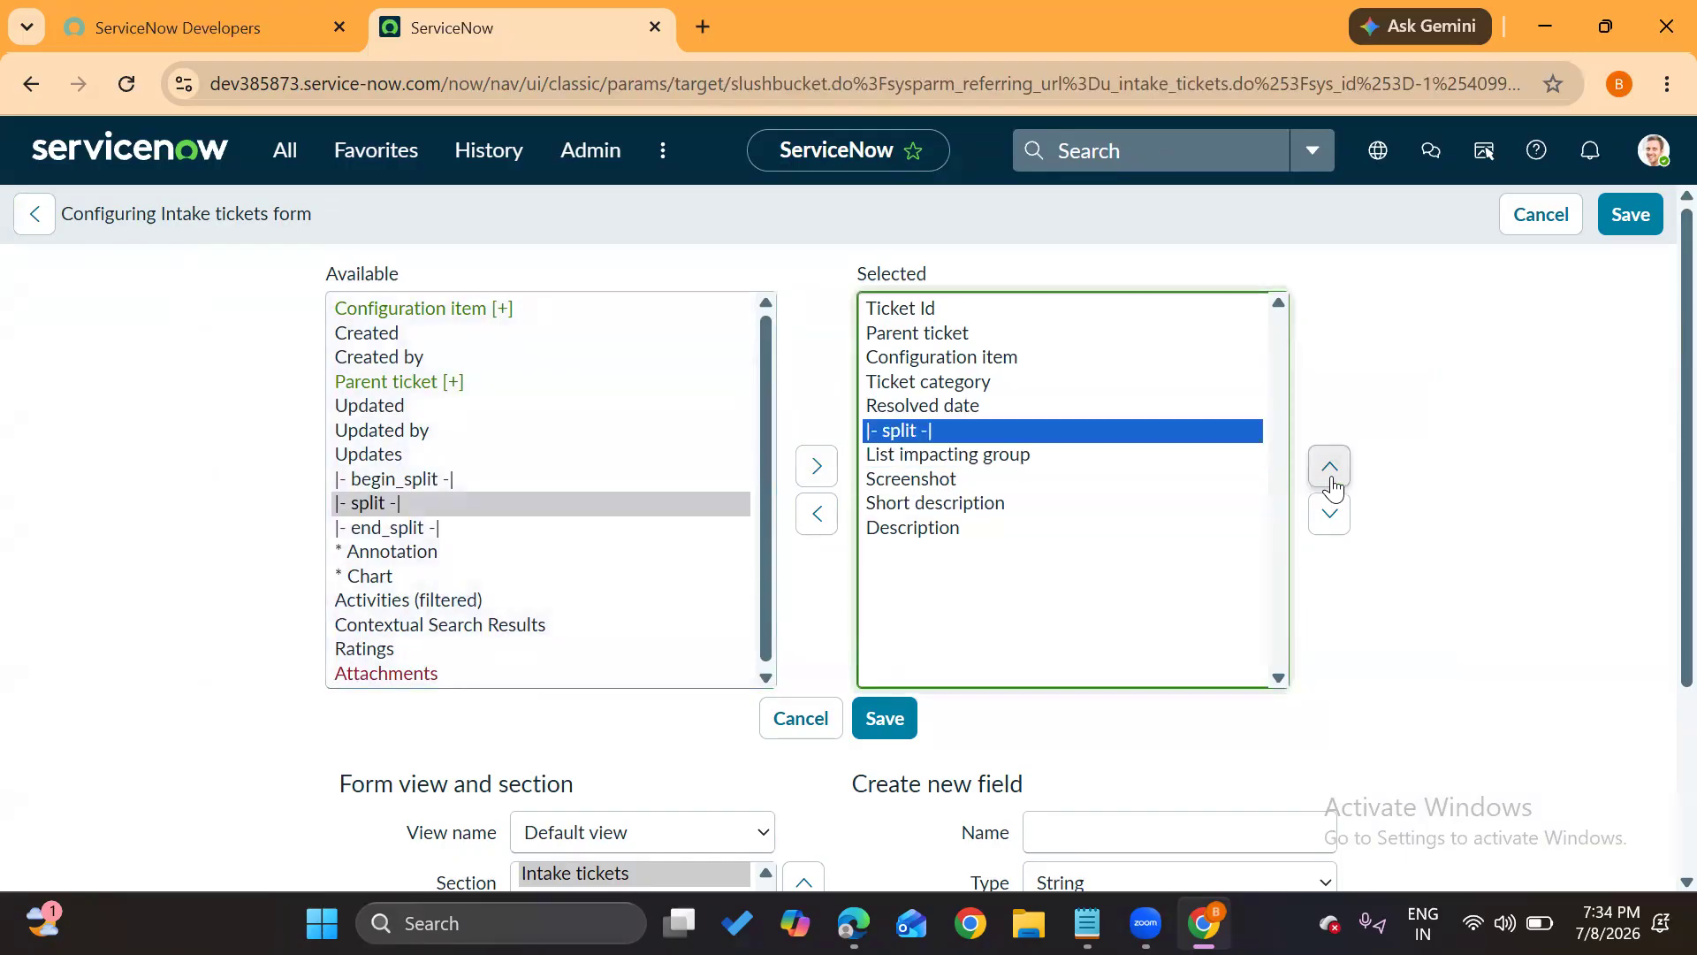
Move the split element directly above Resolved date, then add a begin_split element and place it first among the selected fields
click(1332, 484)
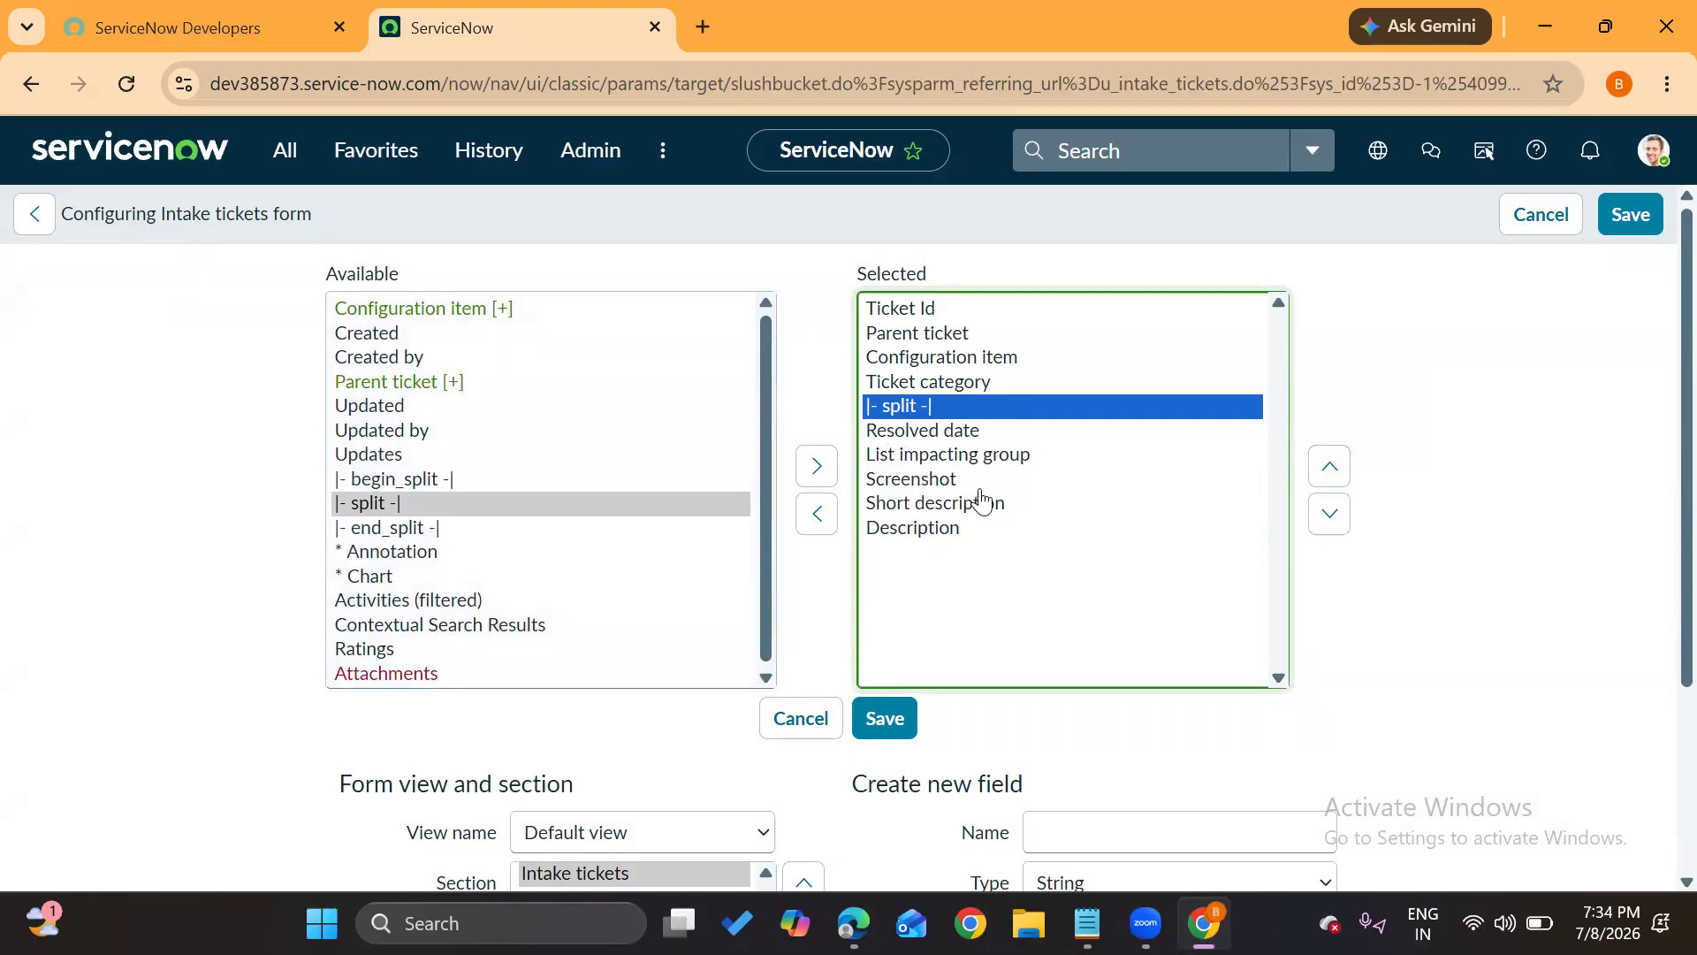
click(423, 482)
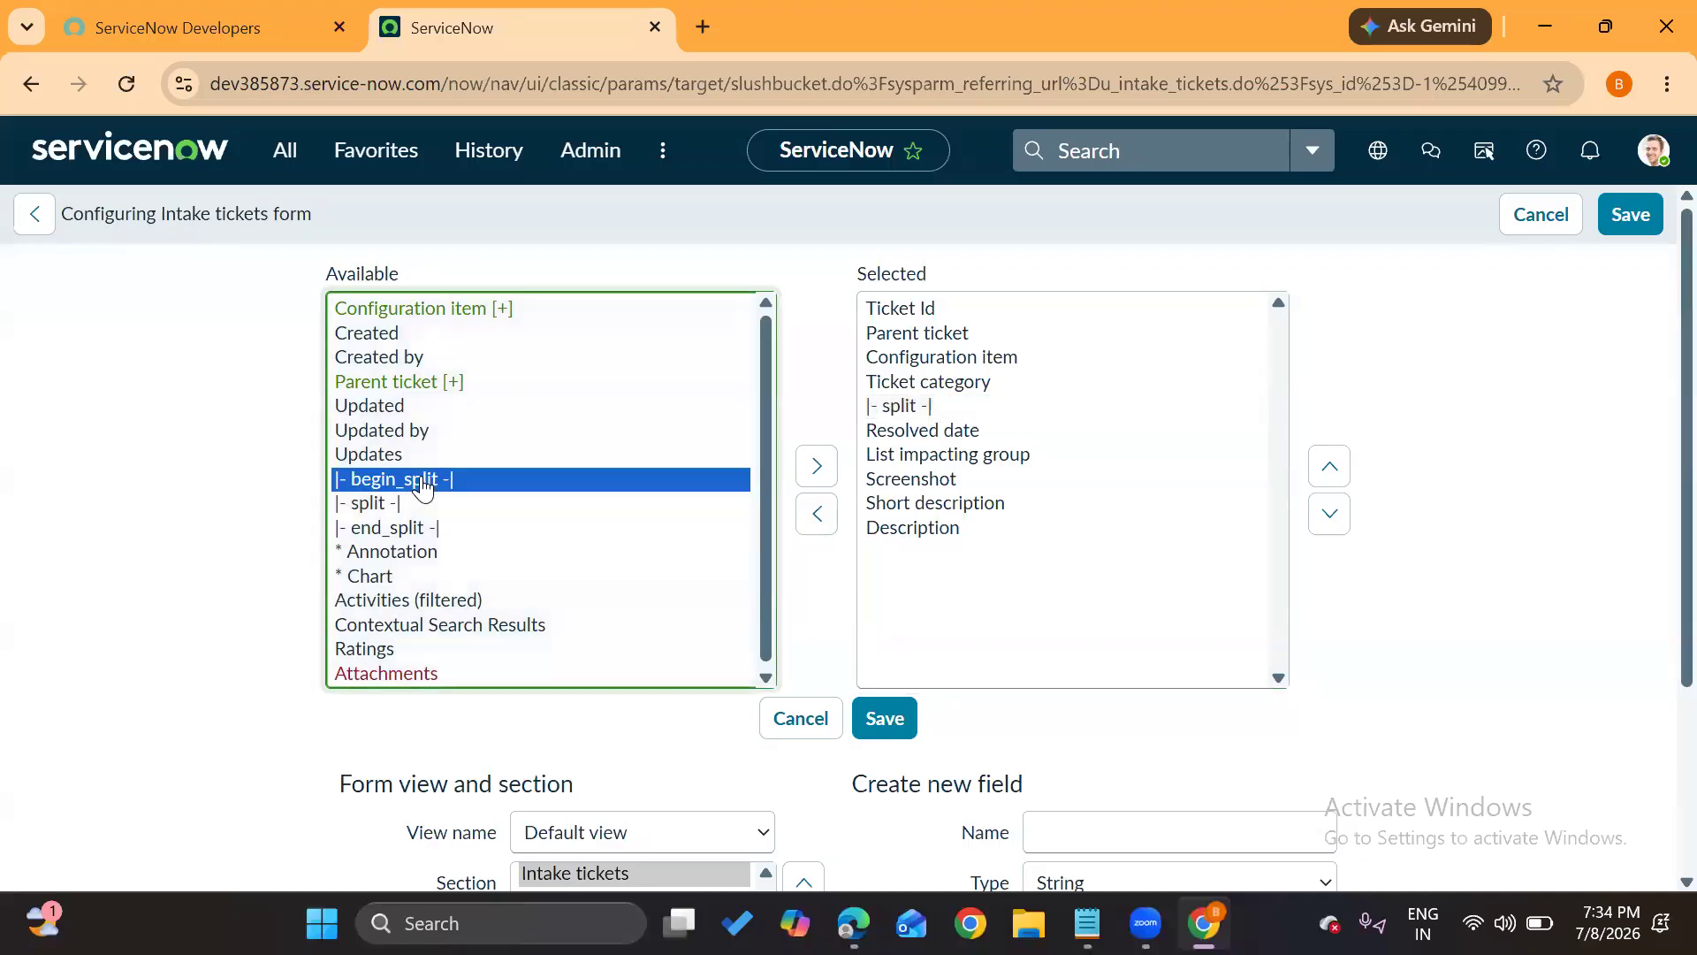
click(817, 466)
click(1330, 468)
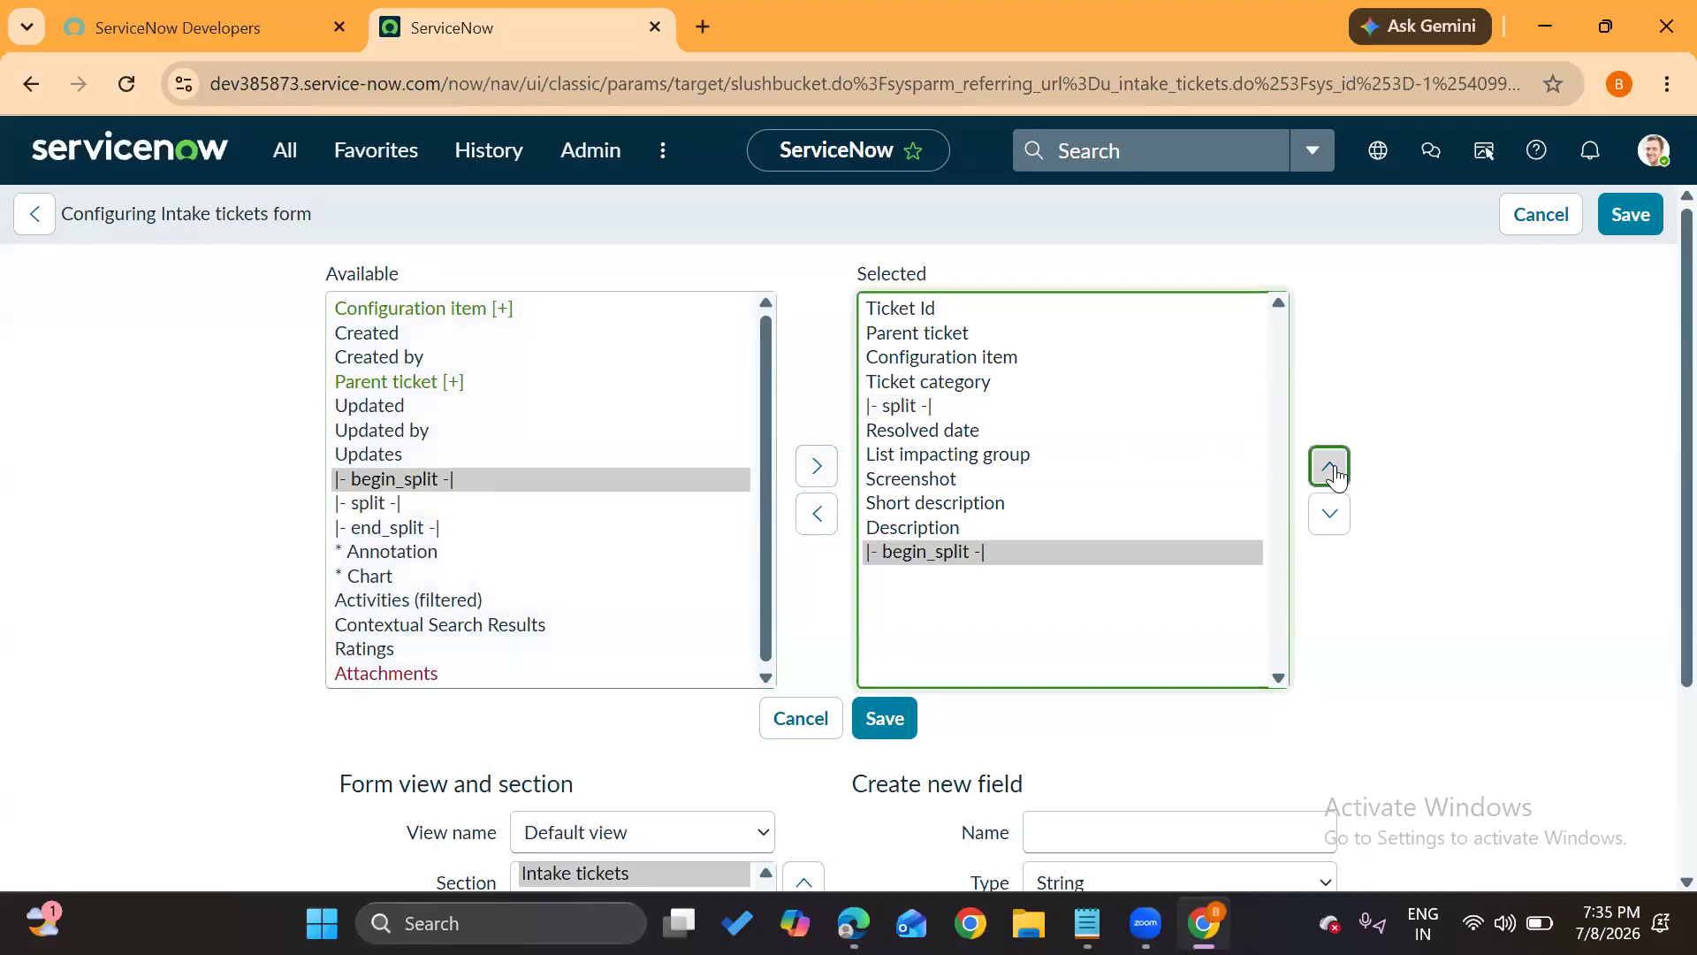
click(1330, 468)
click(1330, 468)
click(1329, 469)
click(1329, 468)
click(1330, 469)
click(1330, 469)
click(1330, 468)
click(1330, 469)
click(1330, 469)
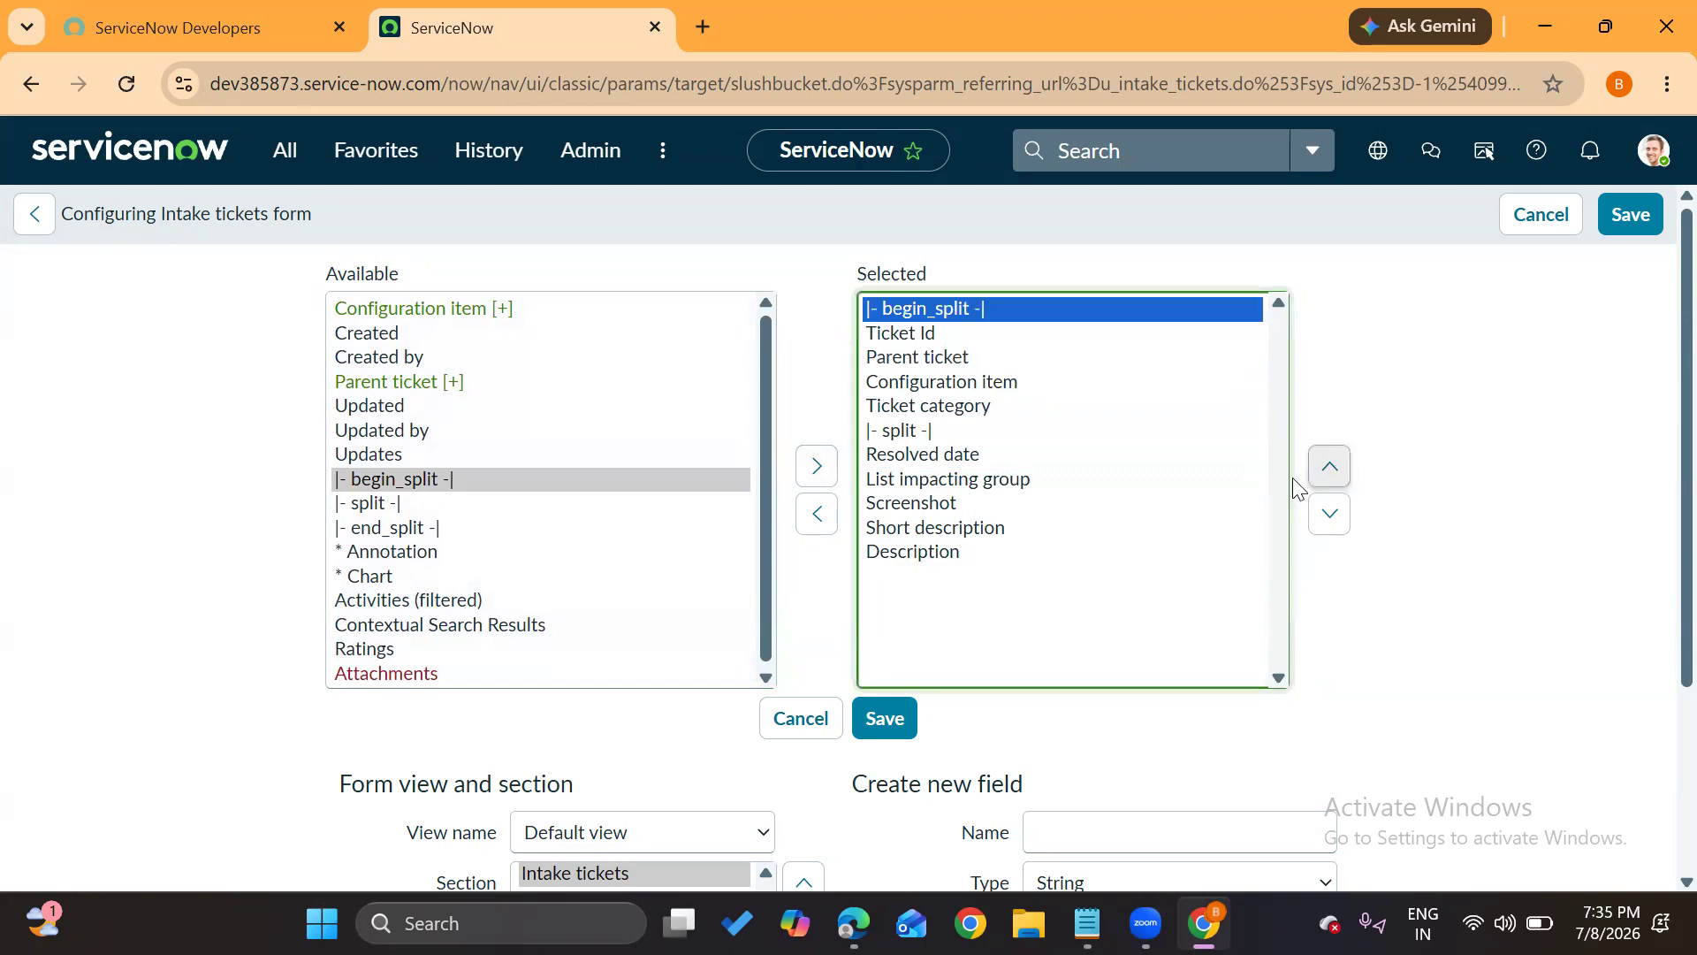
Add an end_split element, place it directly above Short description, and save the Intake tickets form layout
click(398, 531)
click(815, 469)
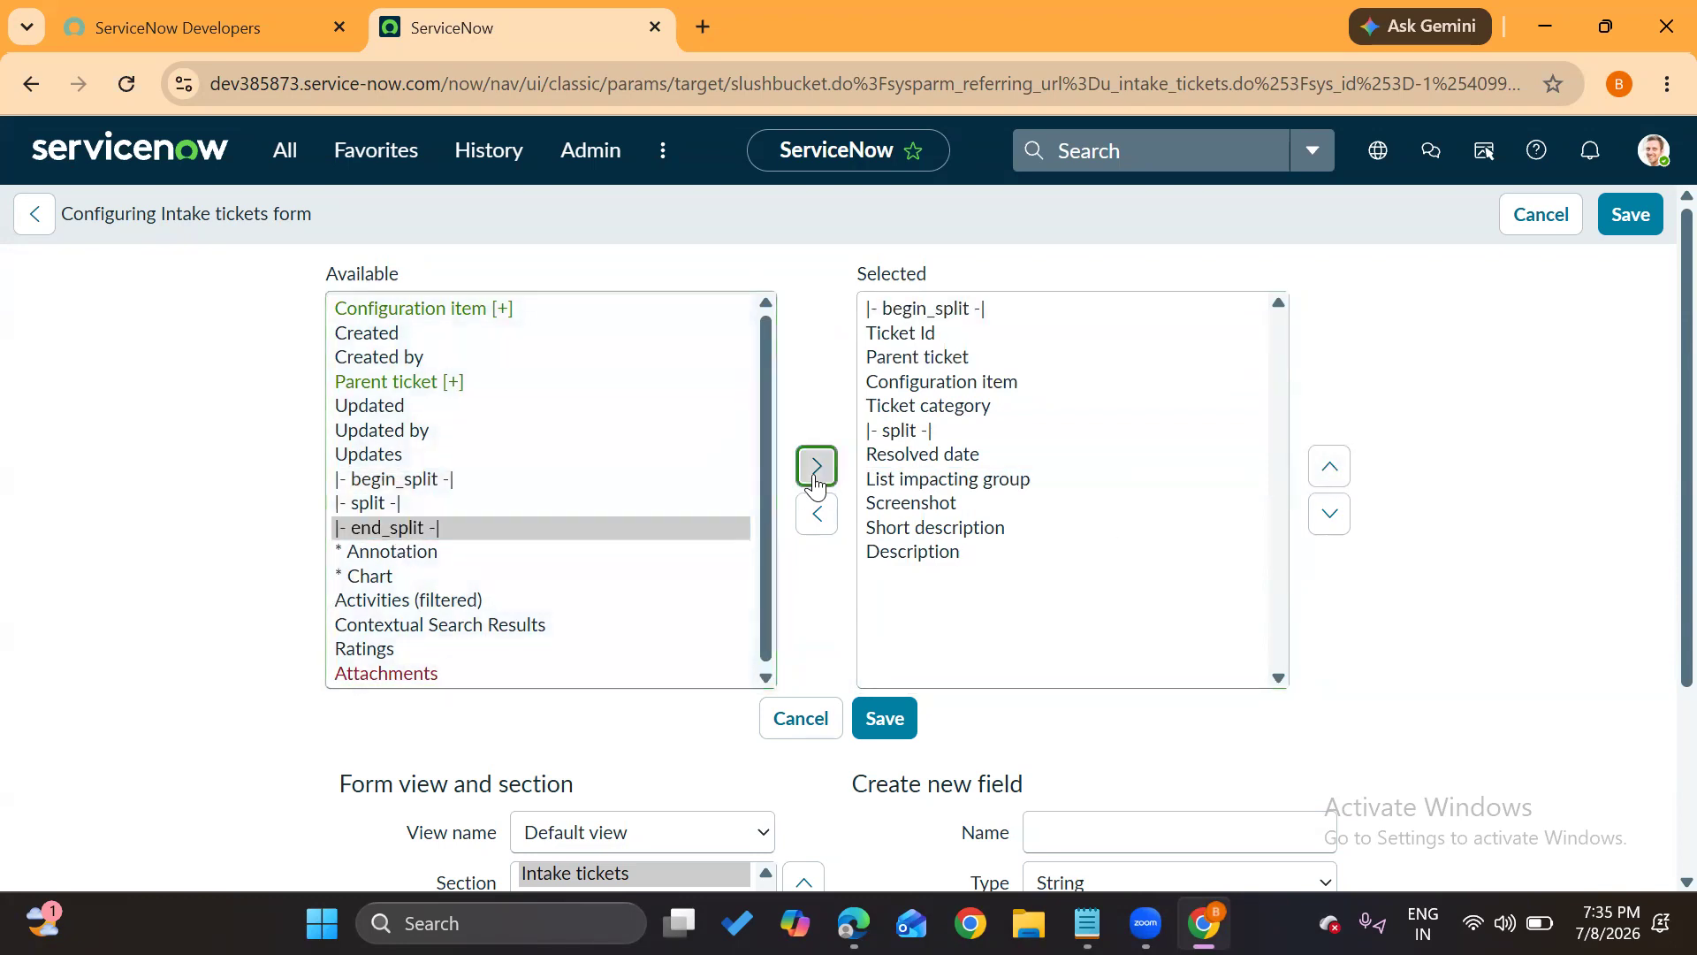
click(1329, 469)
click(1329, 469)
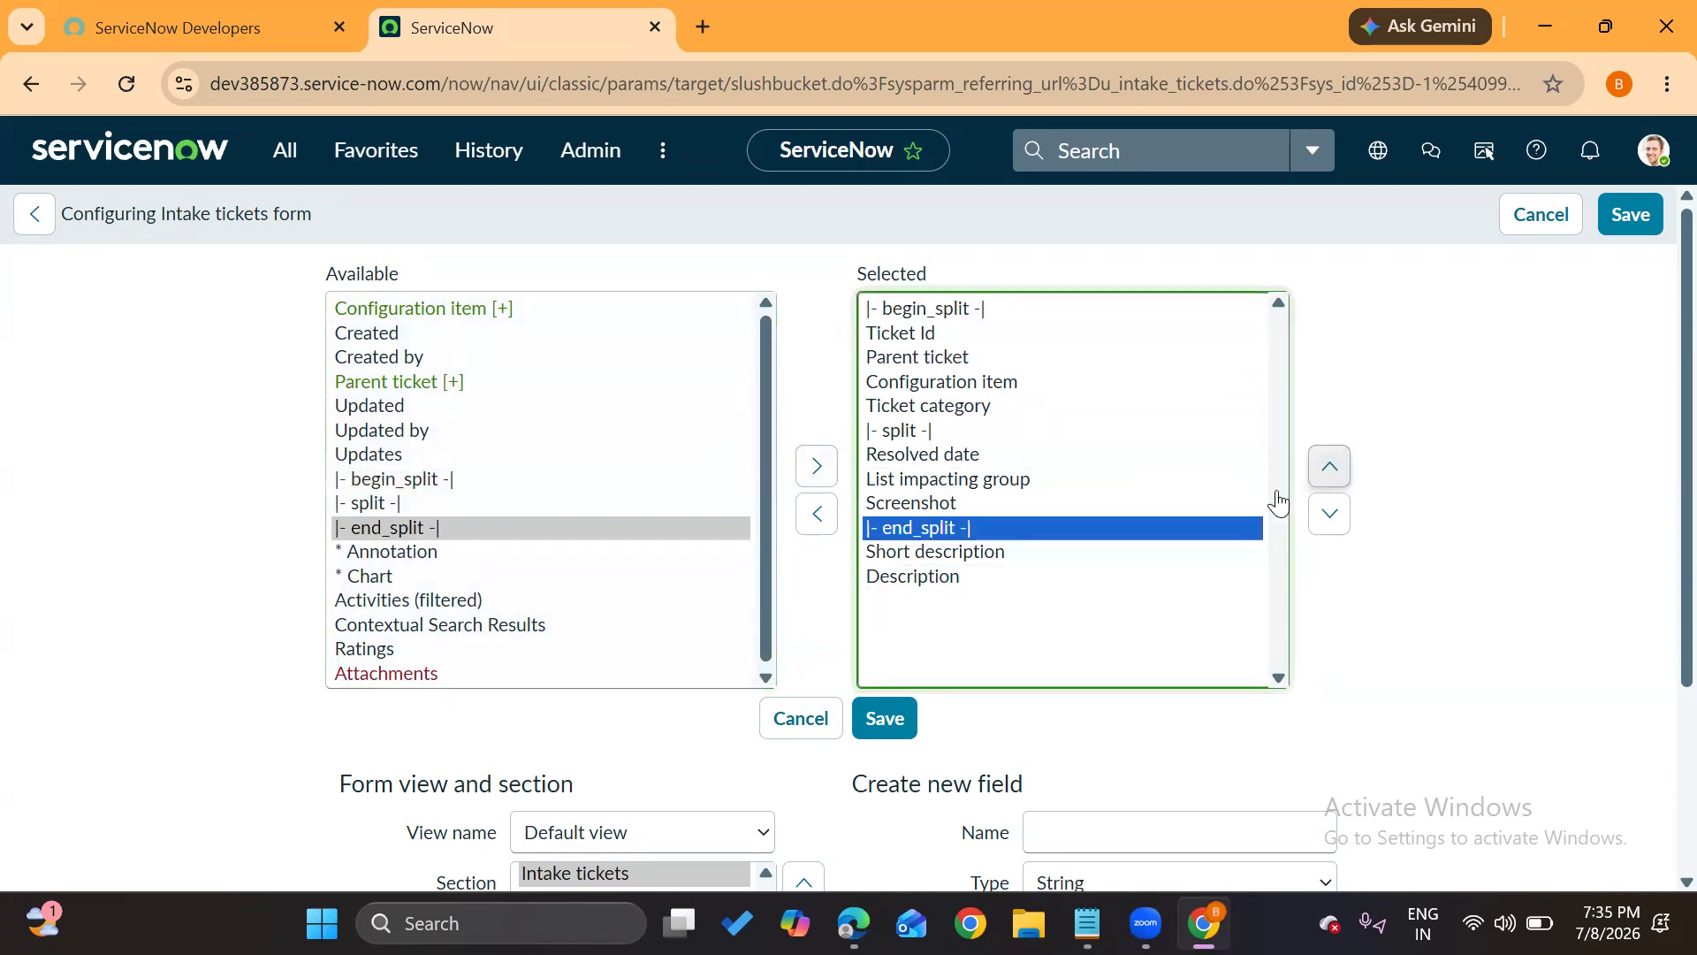
click(919, 311)
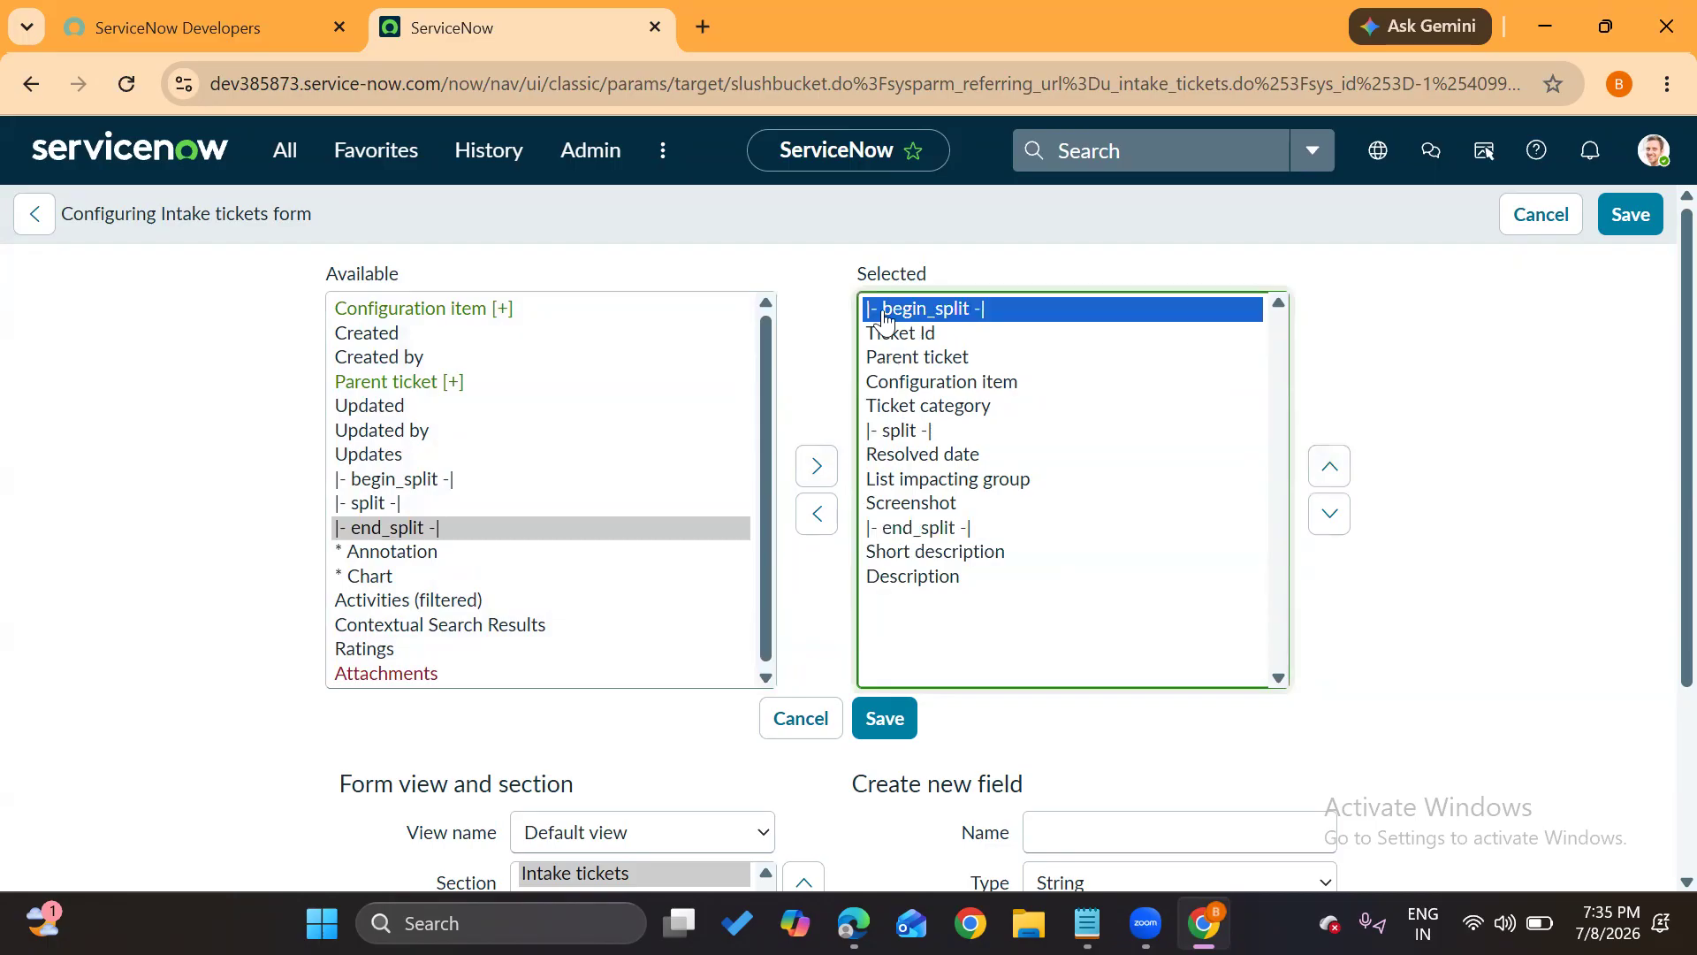
click(911, 433)
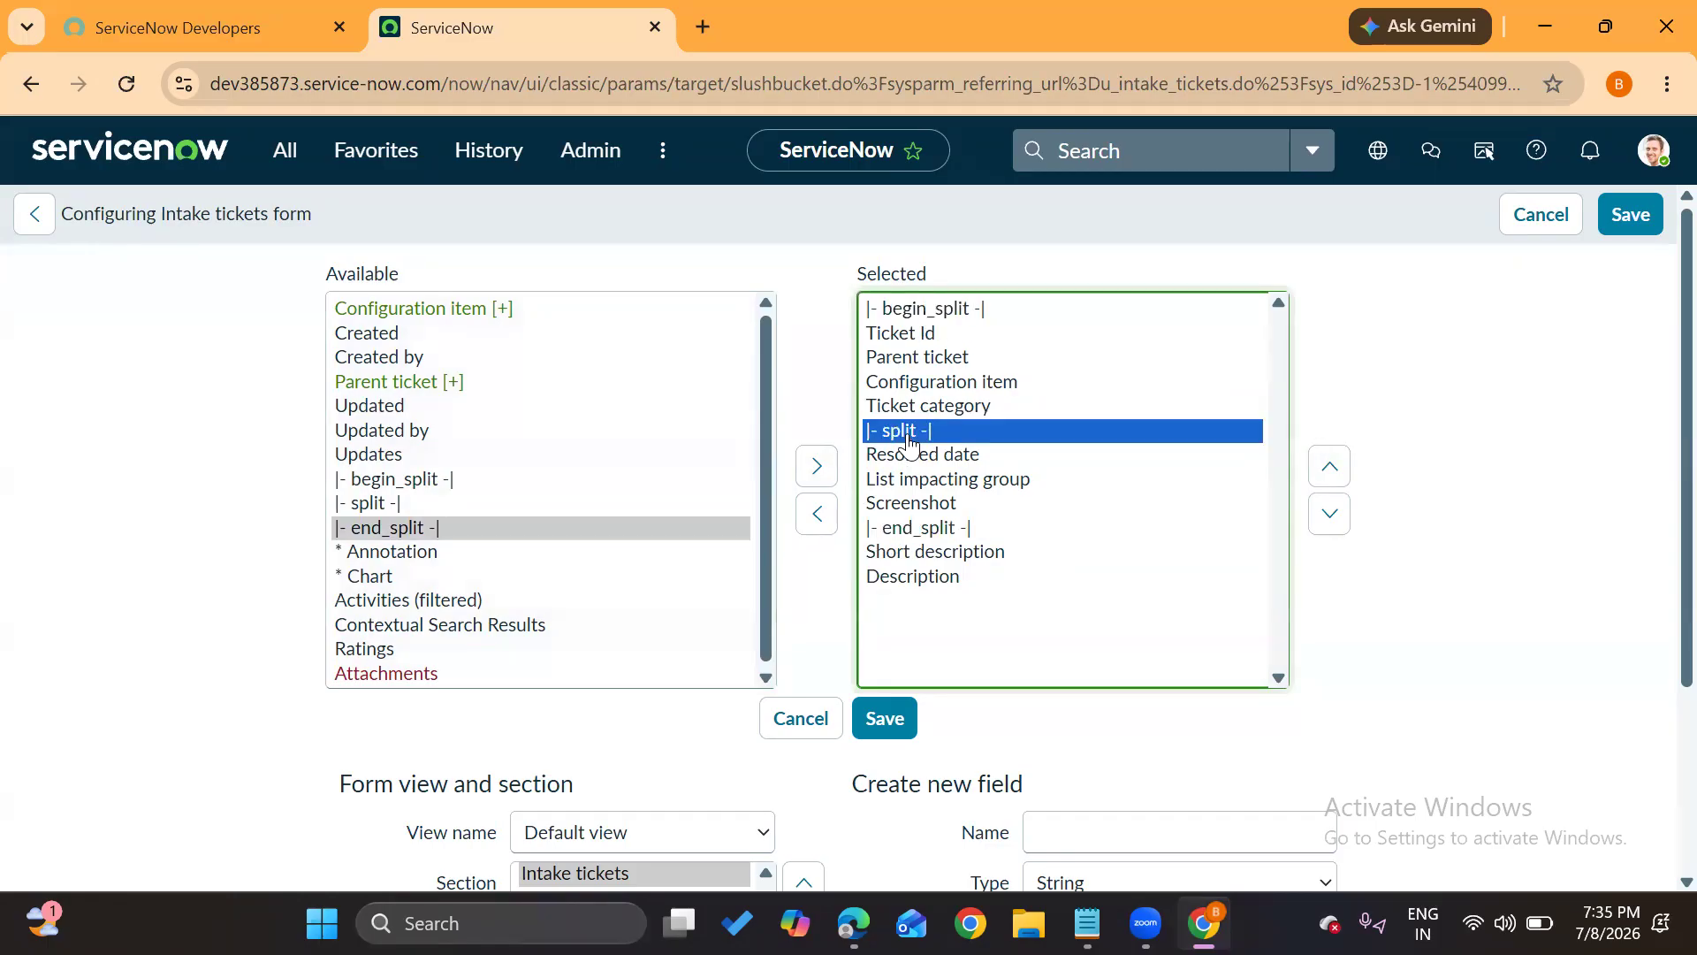
click(914, 531)
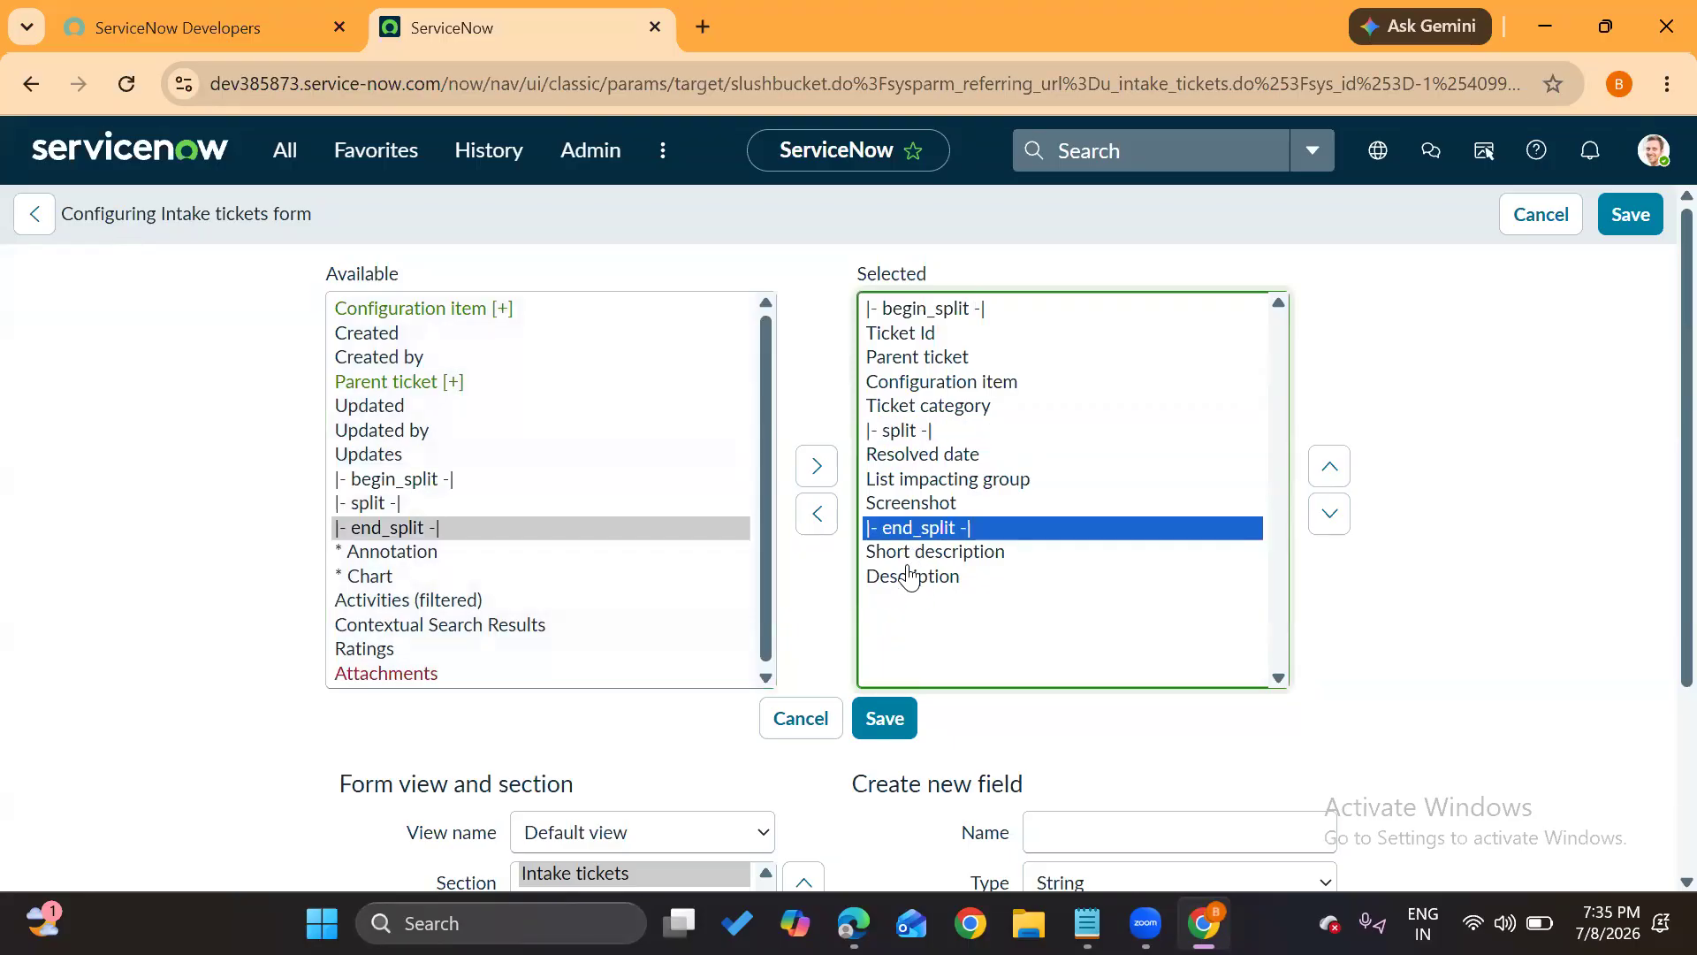
click(900, 728)
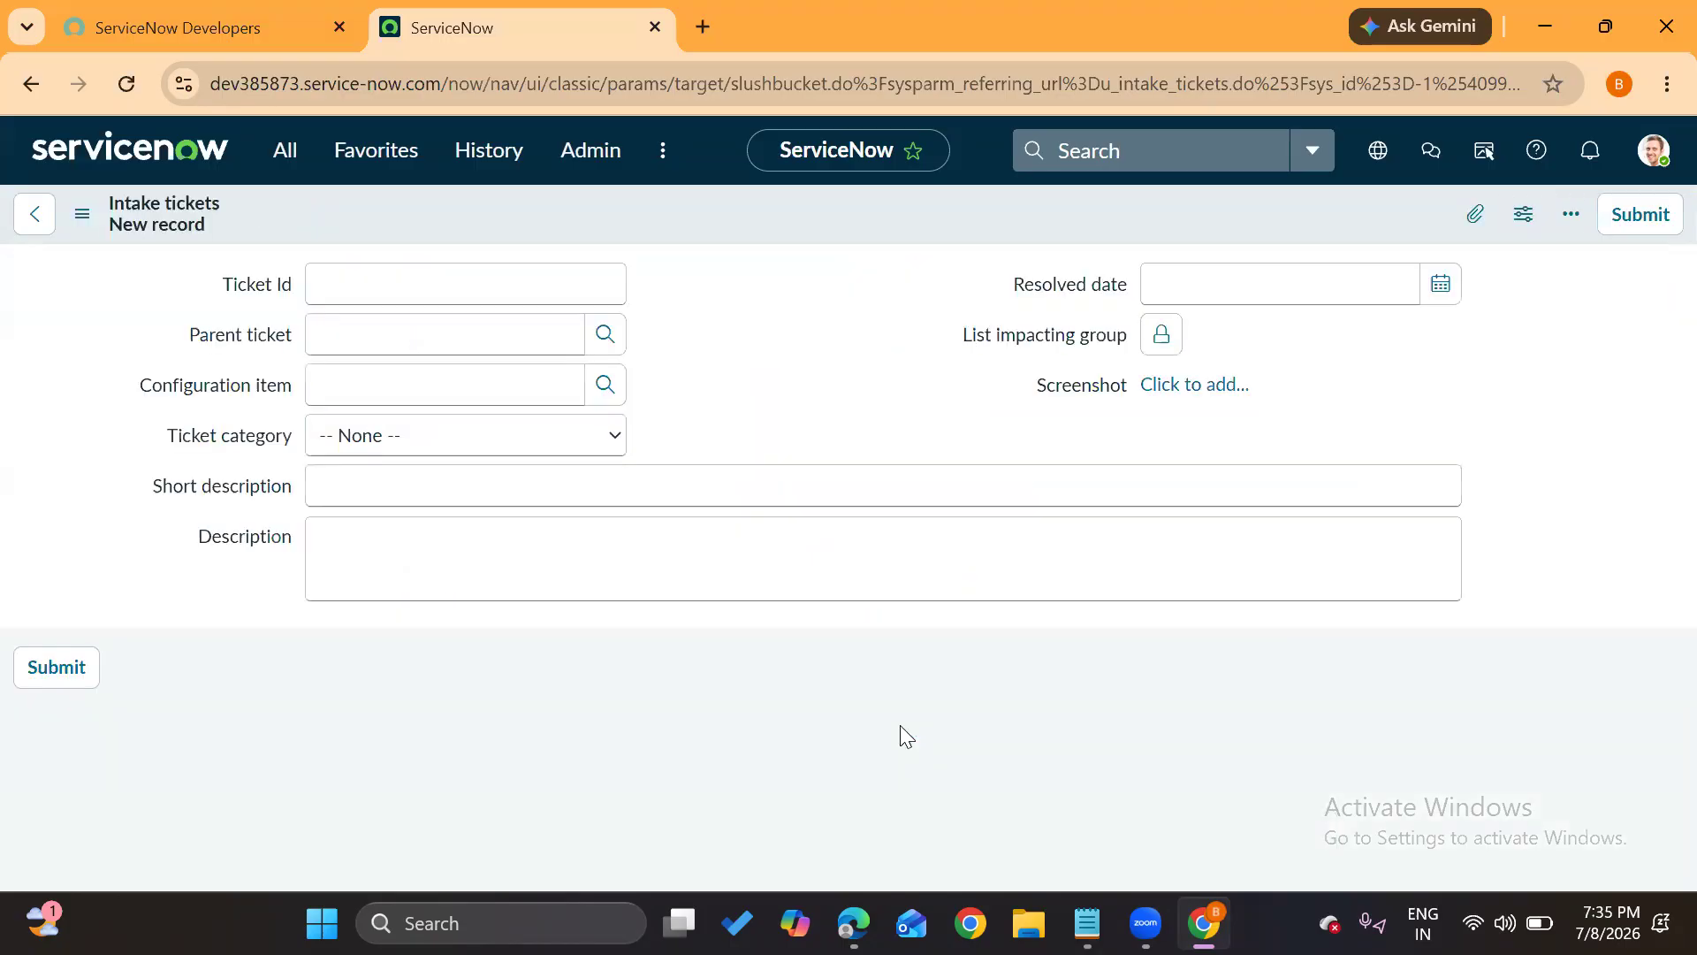
drag(153, 485, 292, 509)
drag(197, 535, 292, 545)
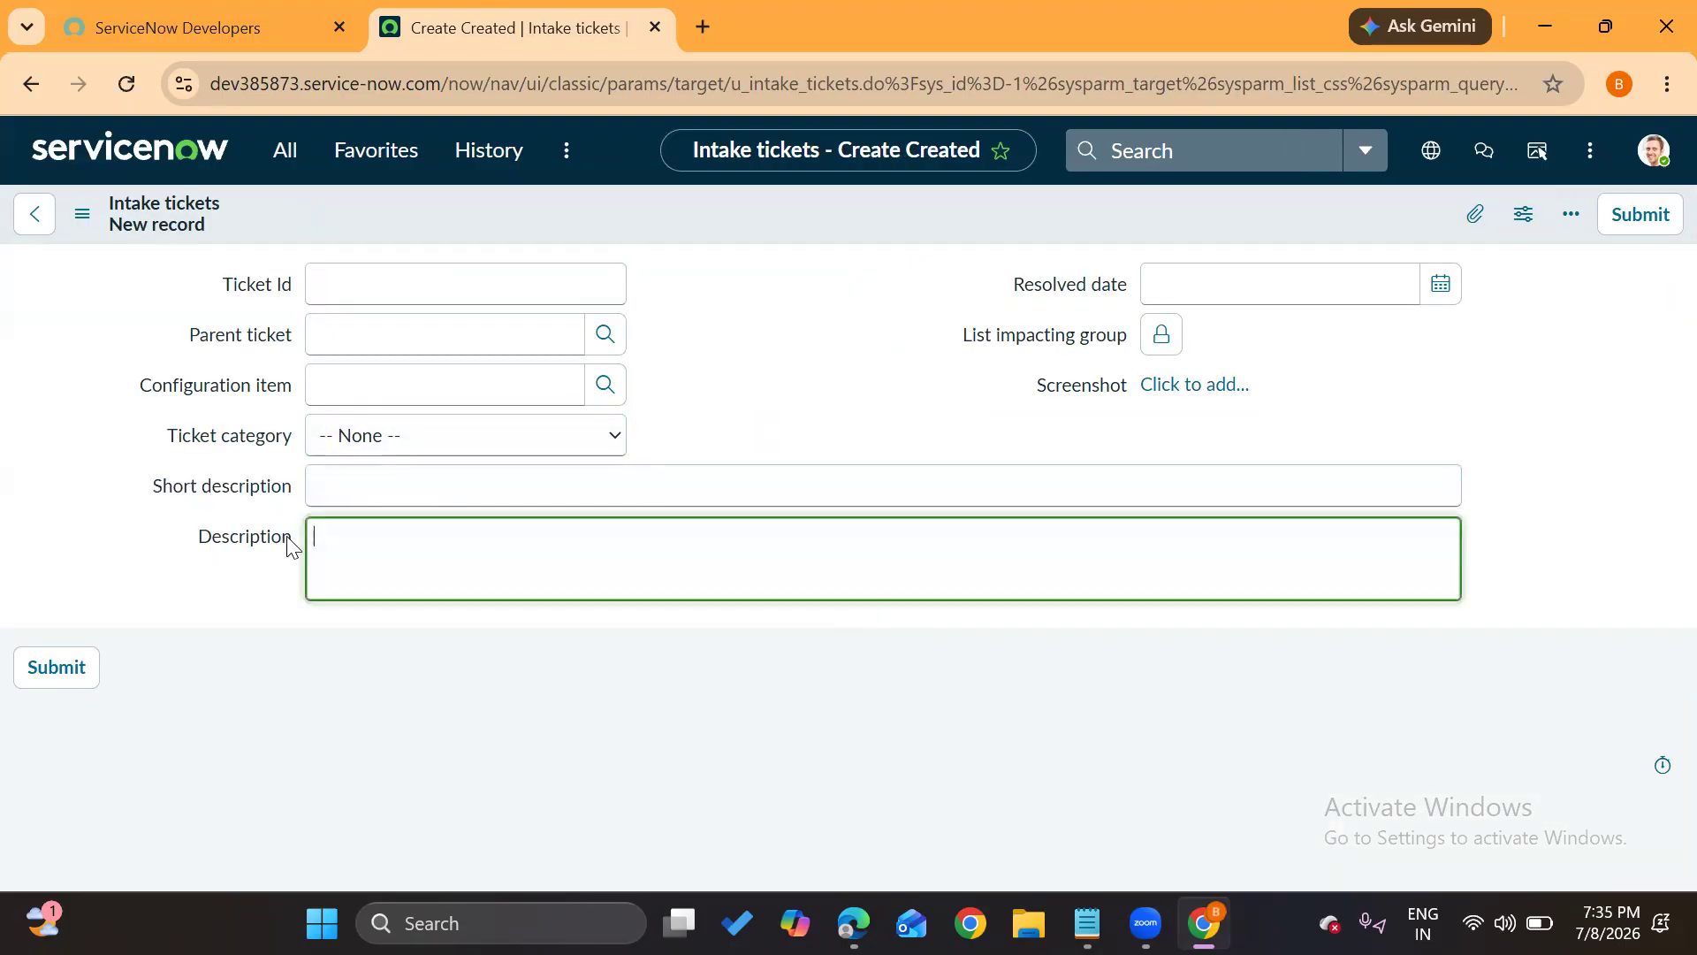
click(709, 449)
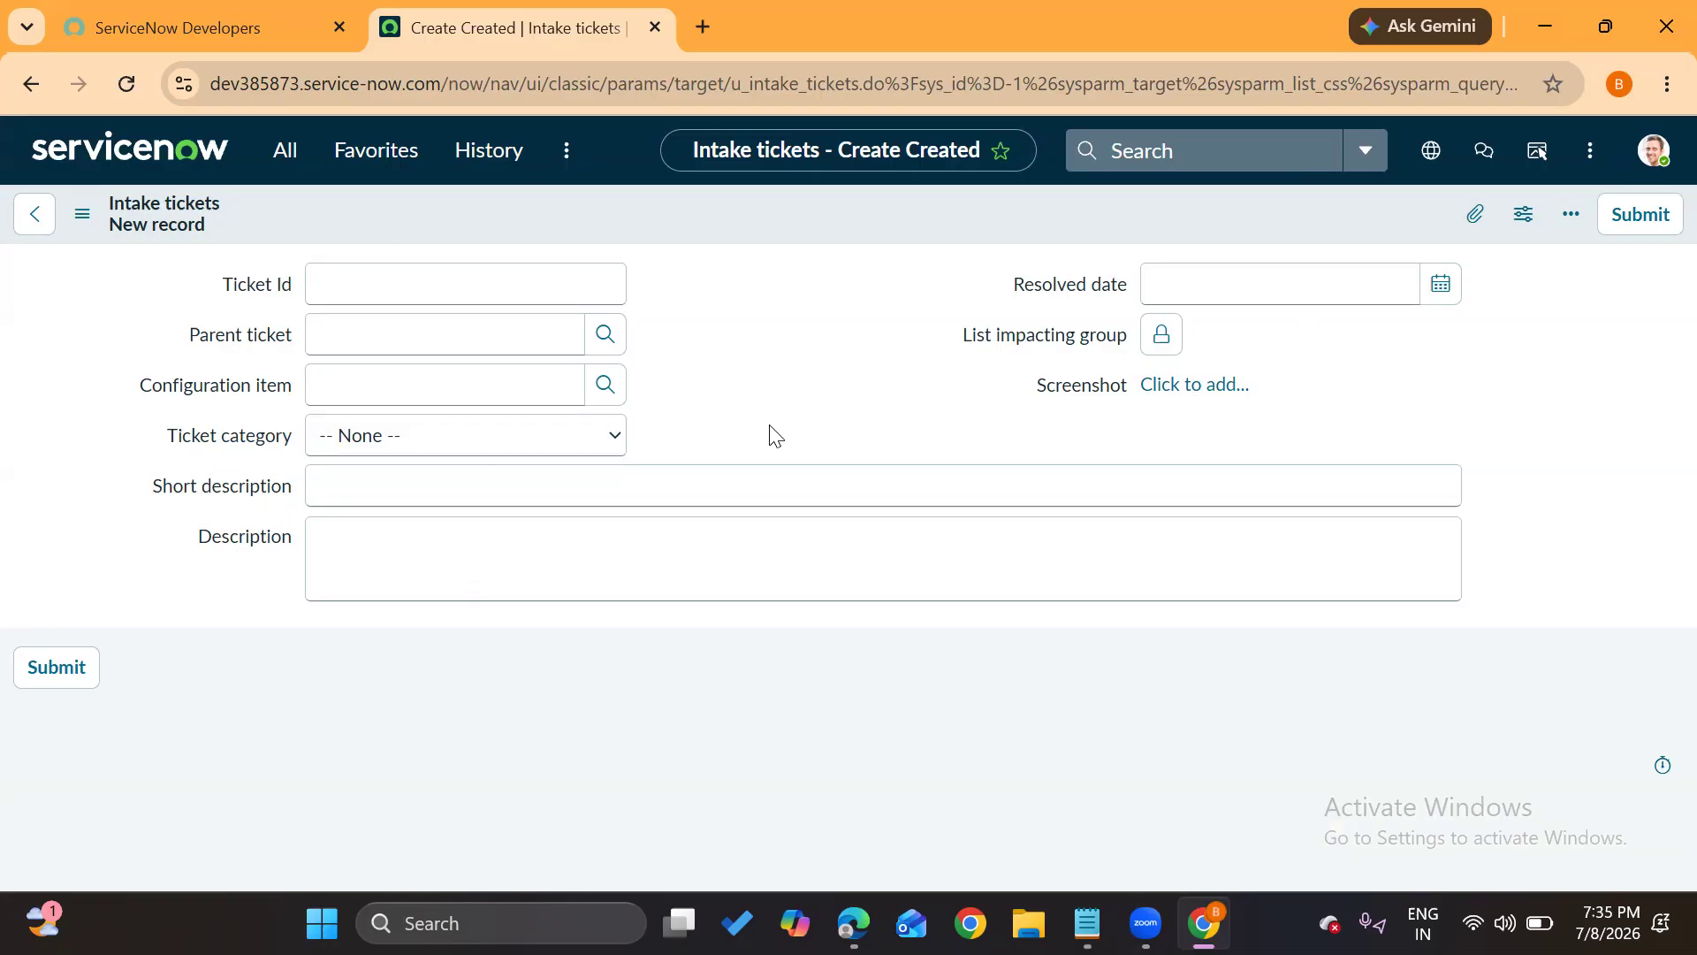
click(464, 447)
click(462, 469)
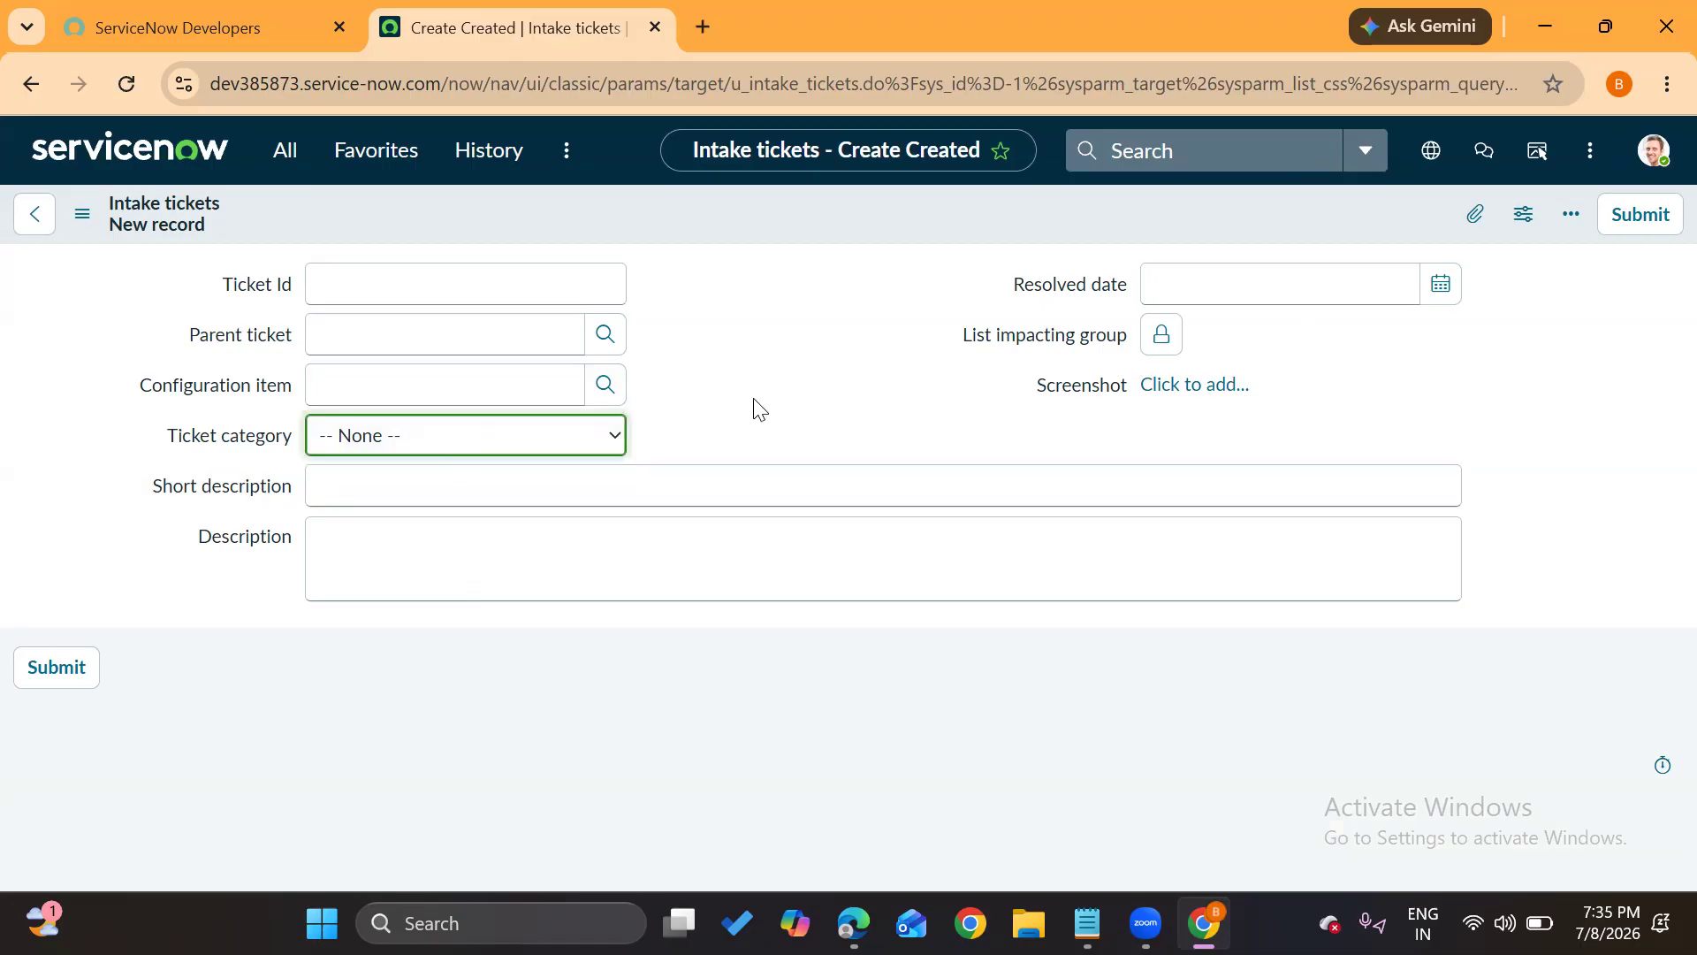
Start a new Intake tickets record from its list with Ticket Id 234543, Parent ticket CHG0000002 and Configuration item *ASSET-IBM
click(292, 163)
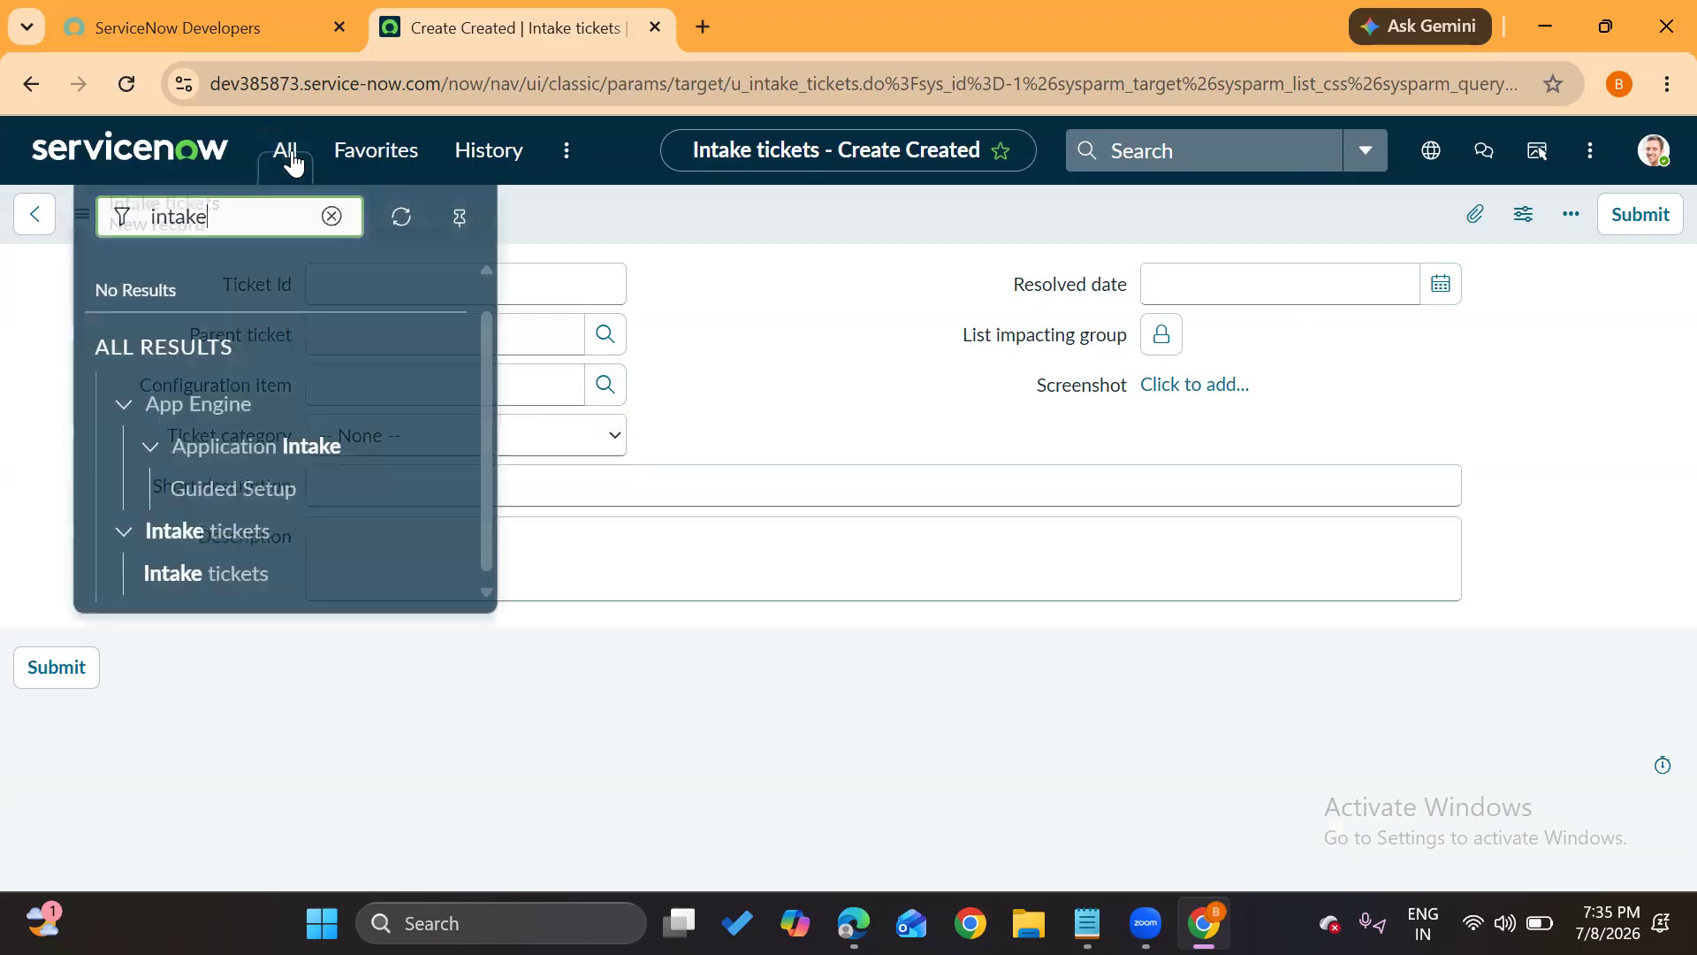
click(195, 569)
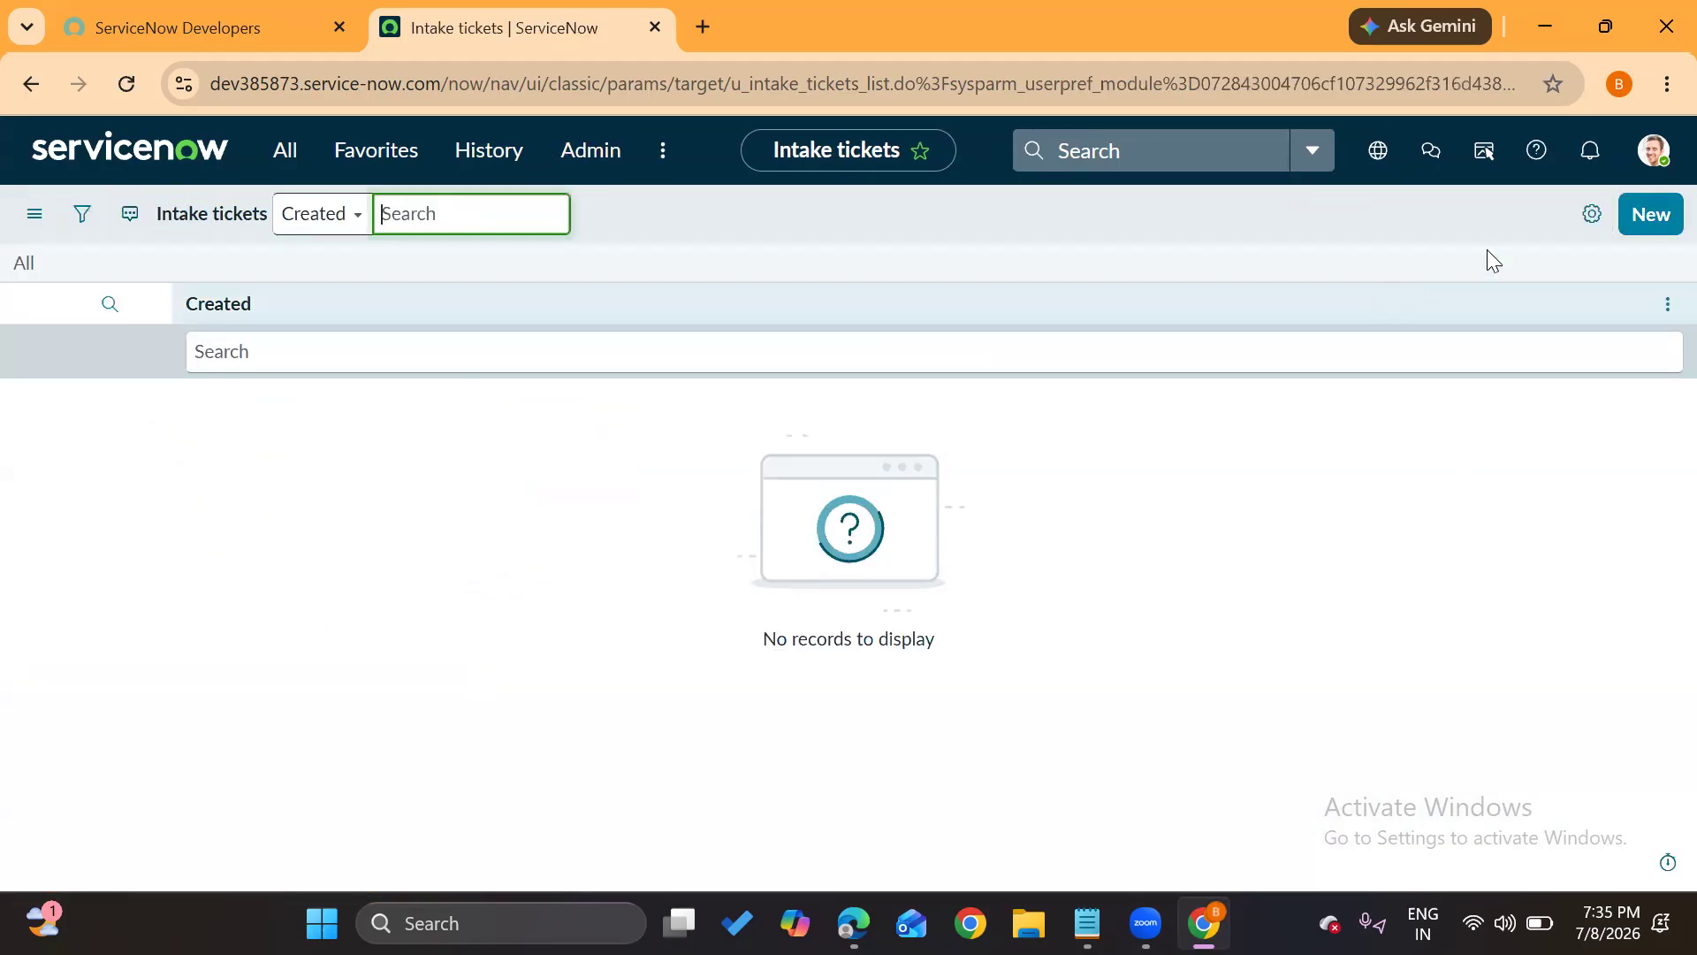
click(1646, 214)
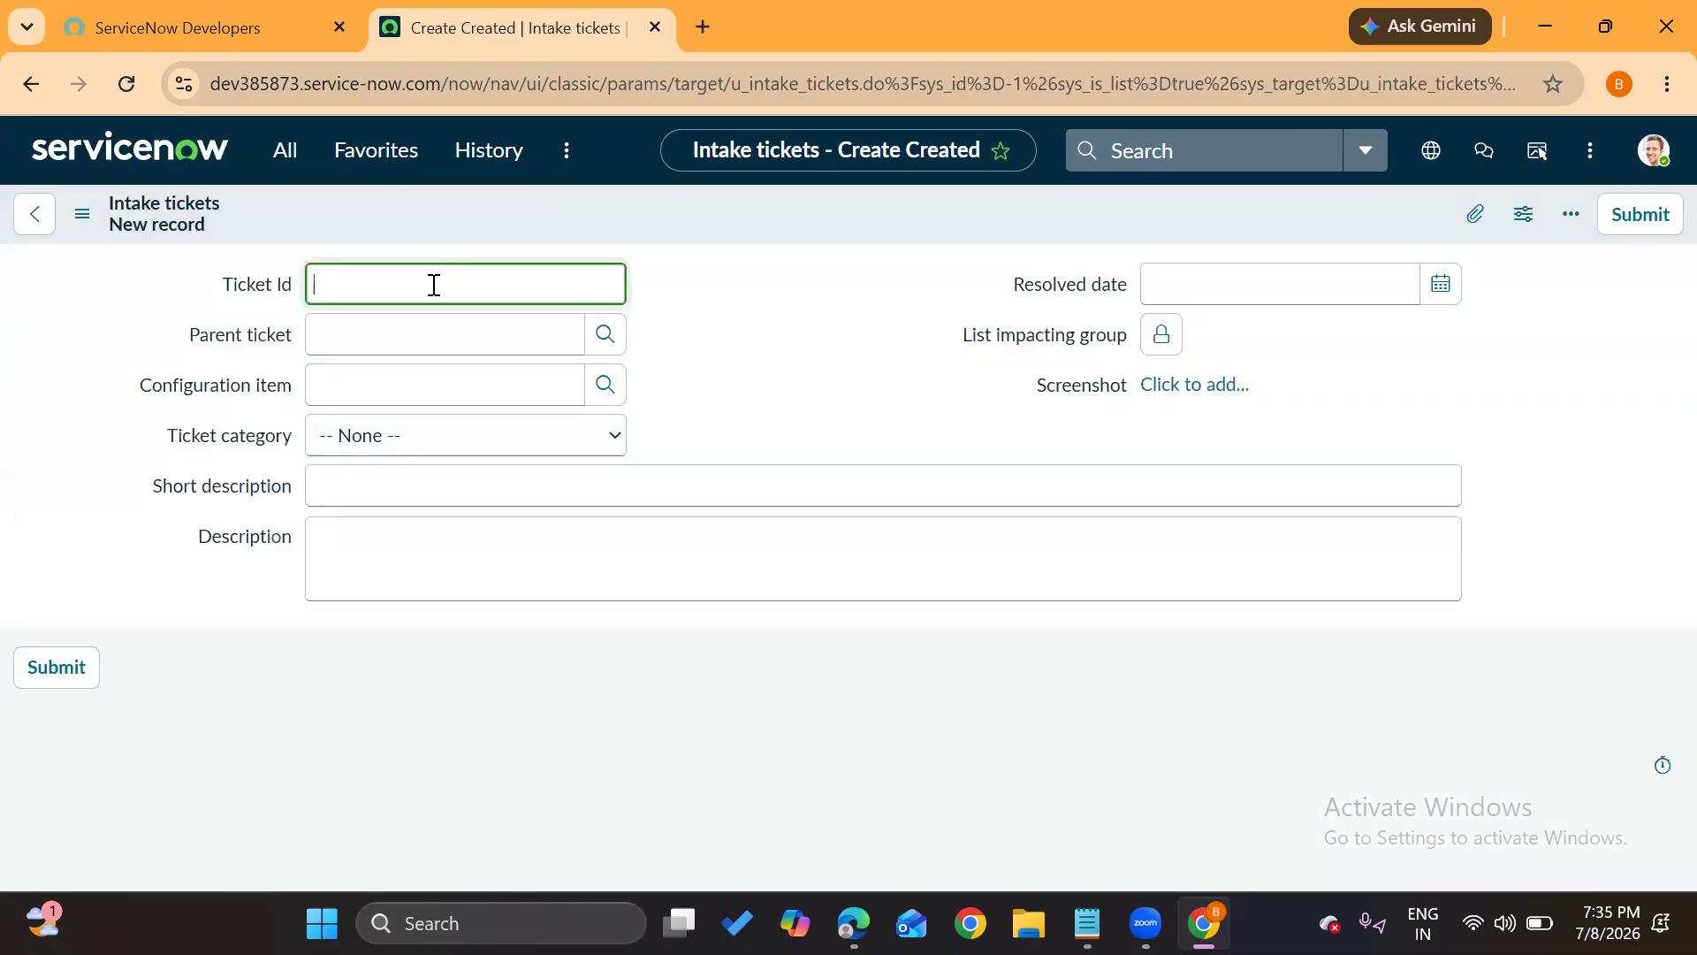
click(605, 333)
click(152, 476)
click(605, 384)
click(137, 552)
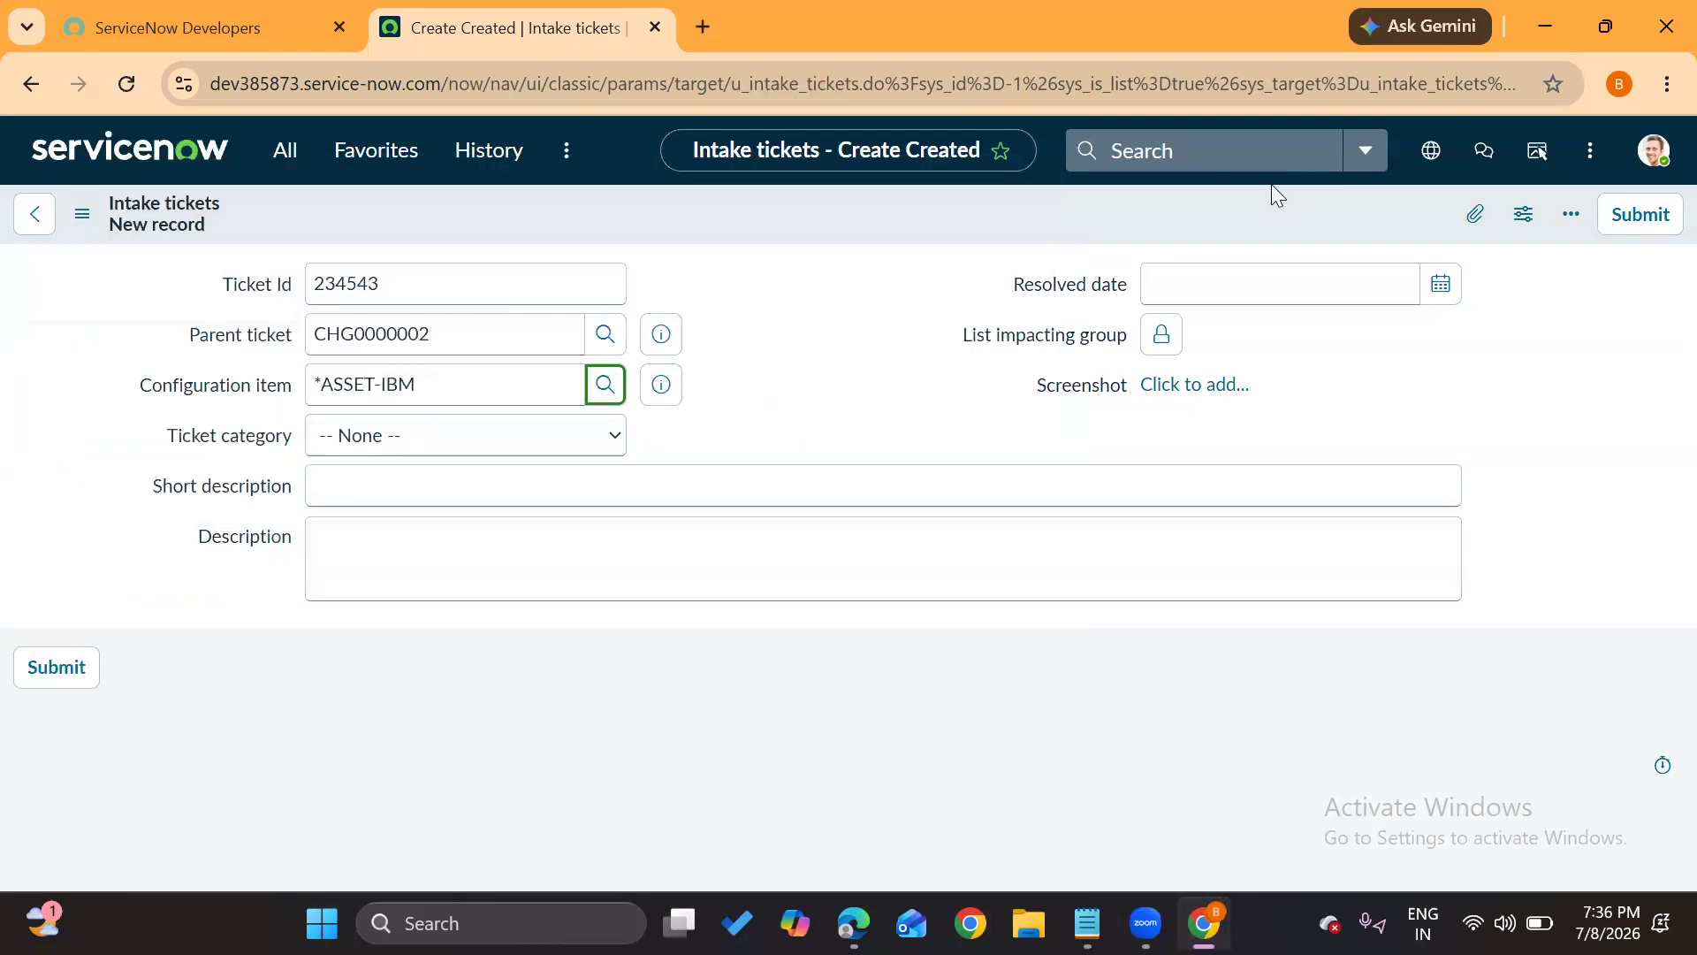
Set Resolved date to 2026-07-02 and Short description to "test1", fill in a test description, and submit the record
click(1441, 284)
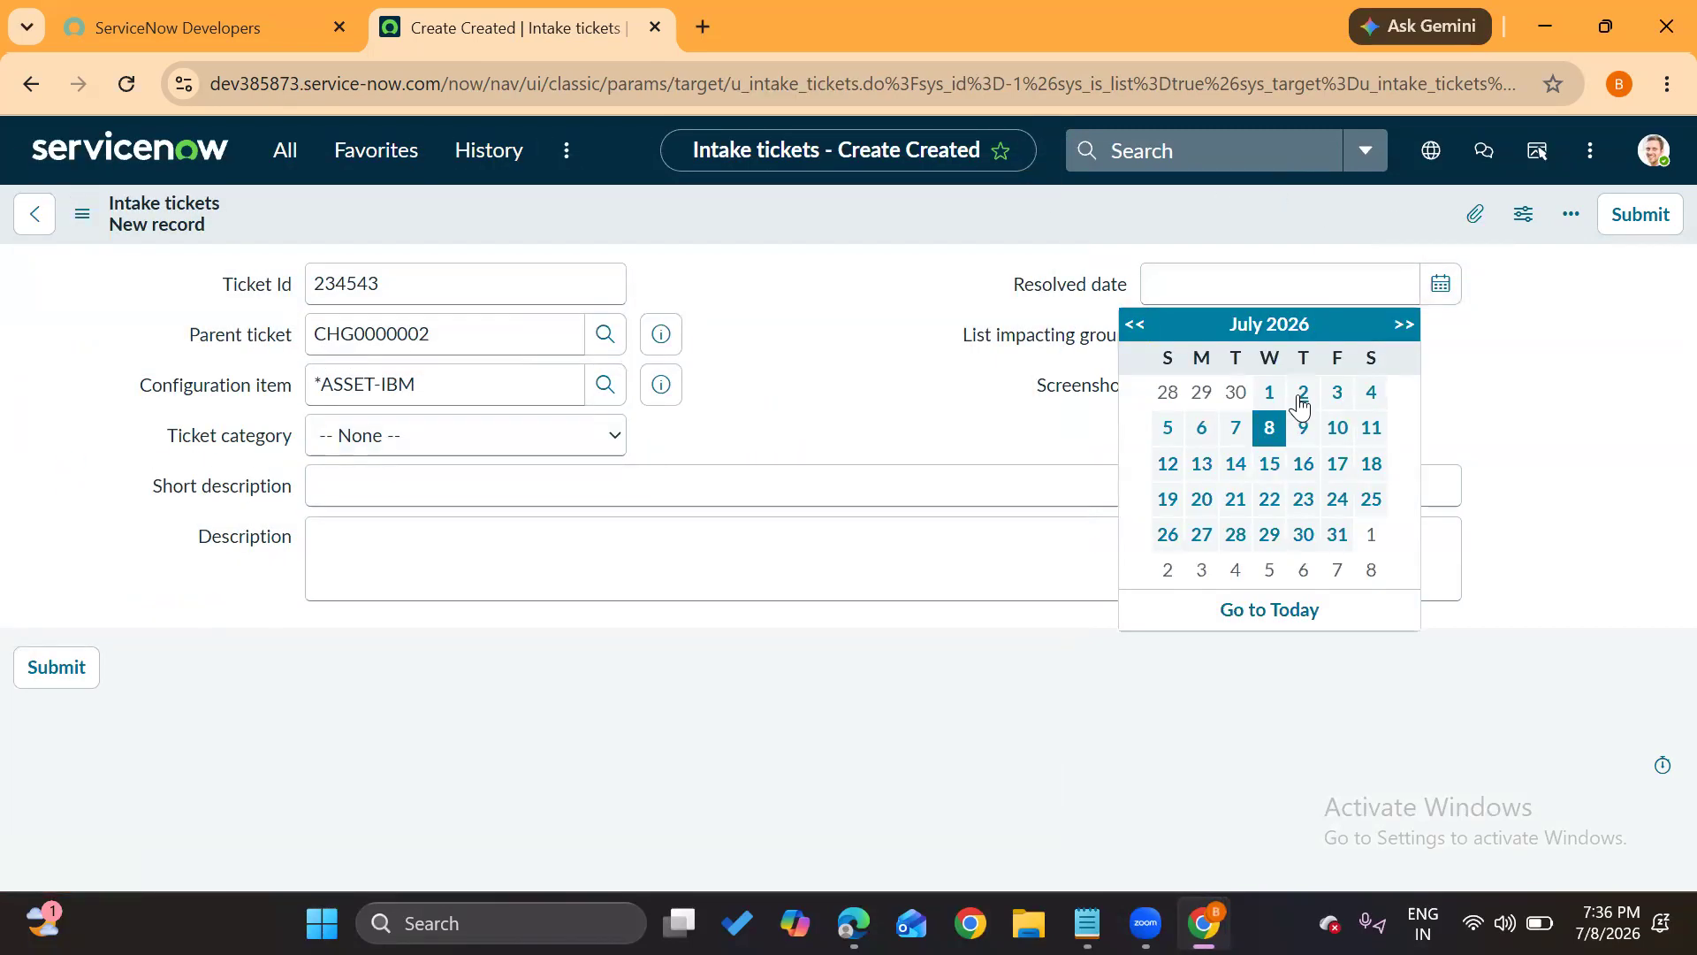
click(1302, 395)
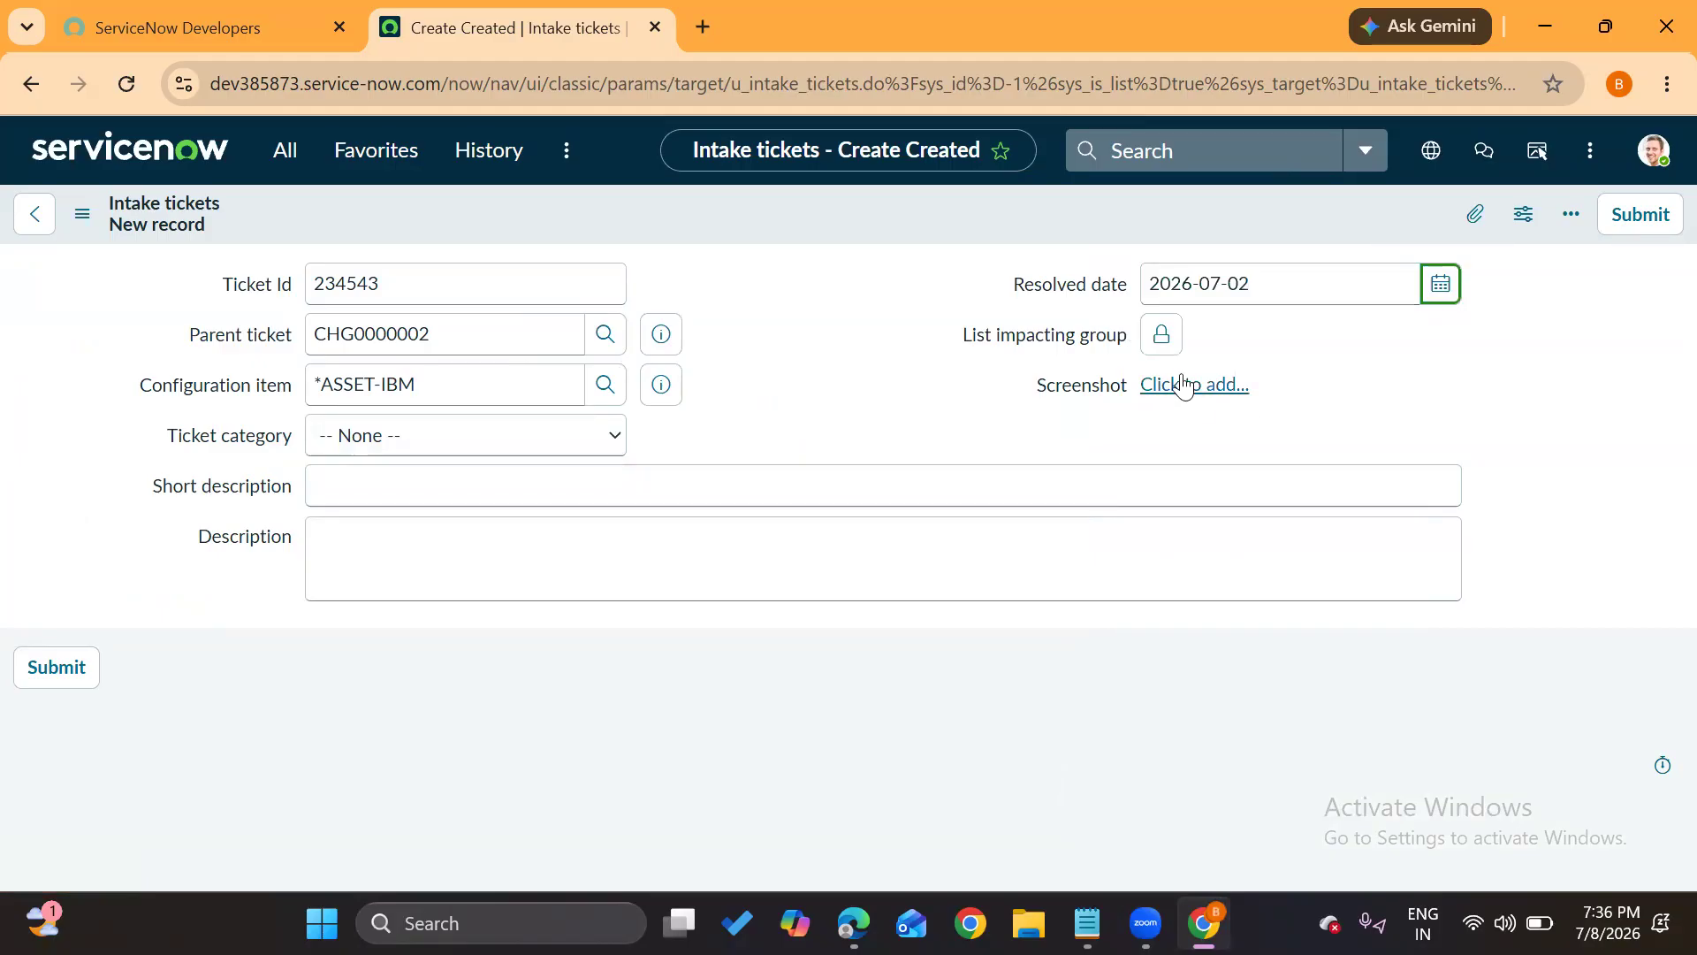
click(480, 493)
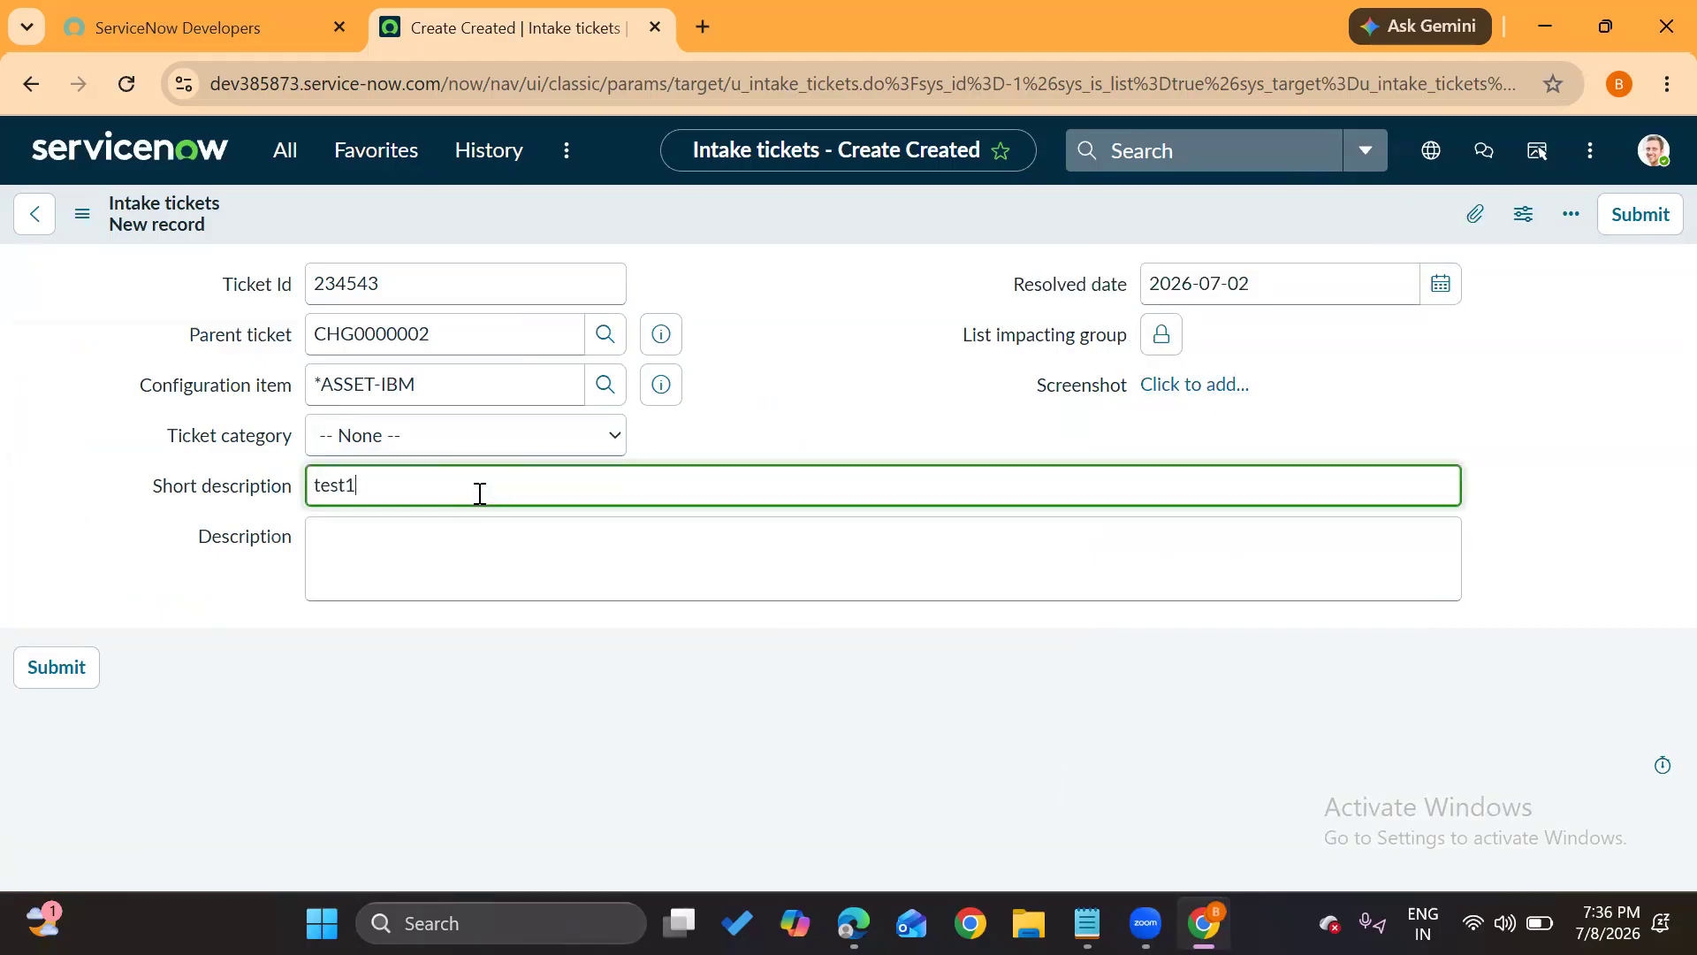
click(461, 550)
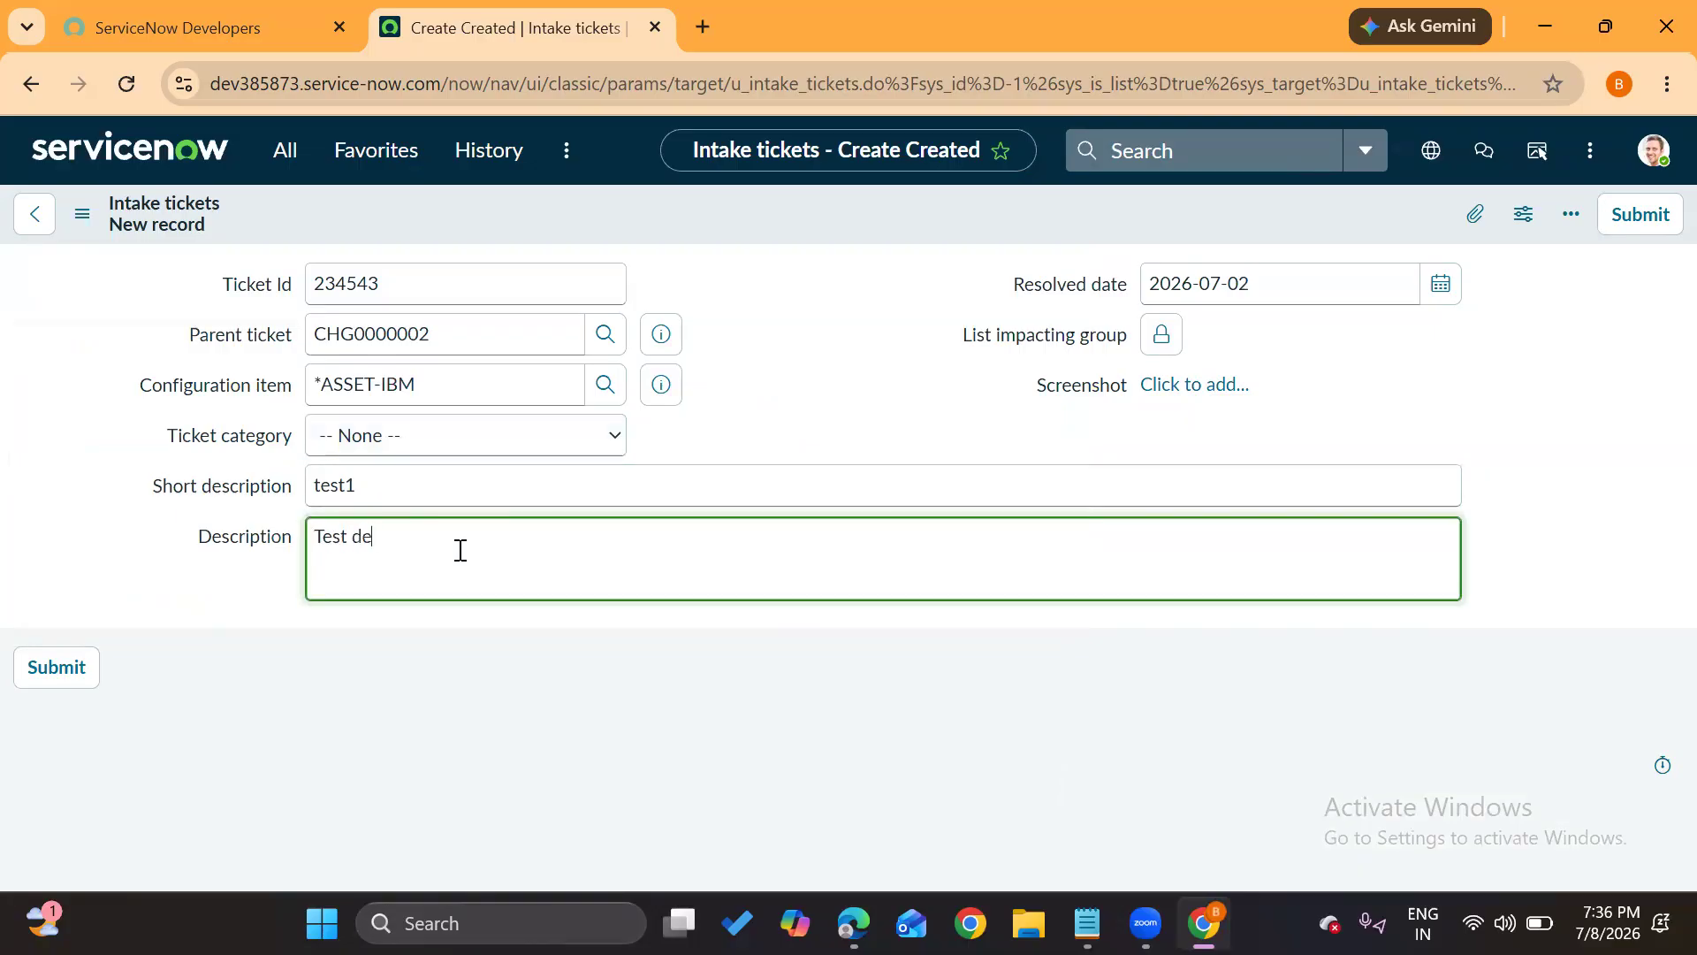
click(57, 665)
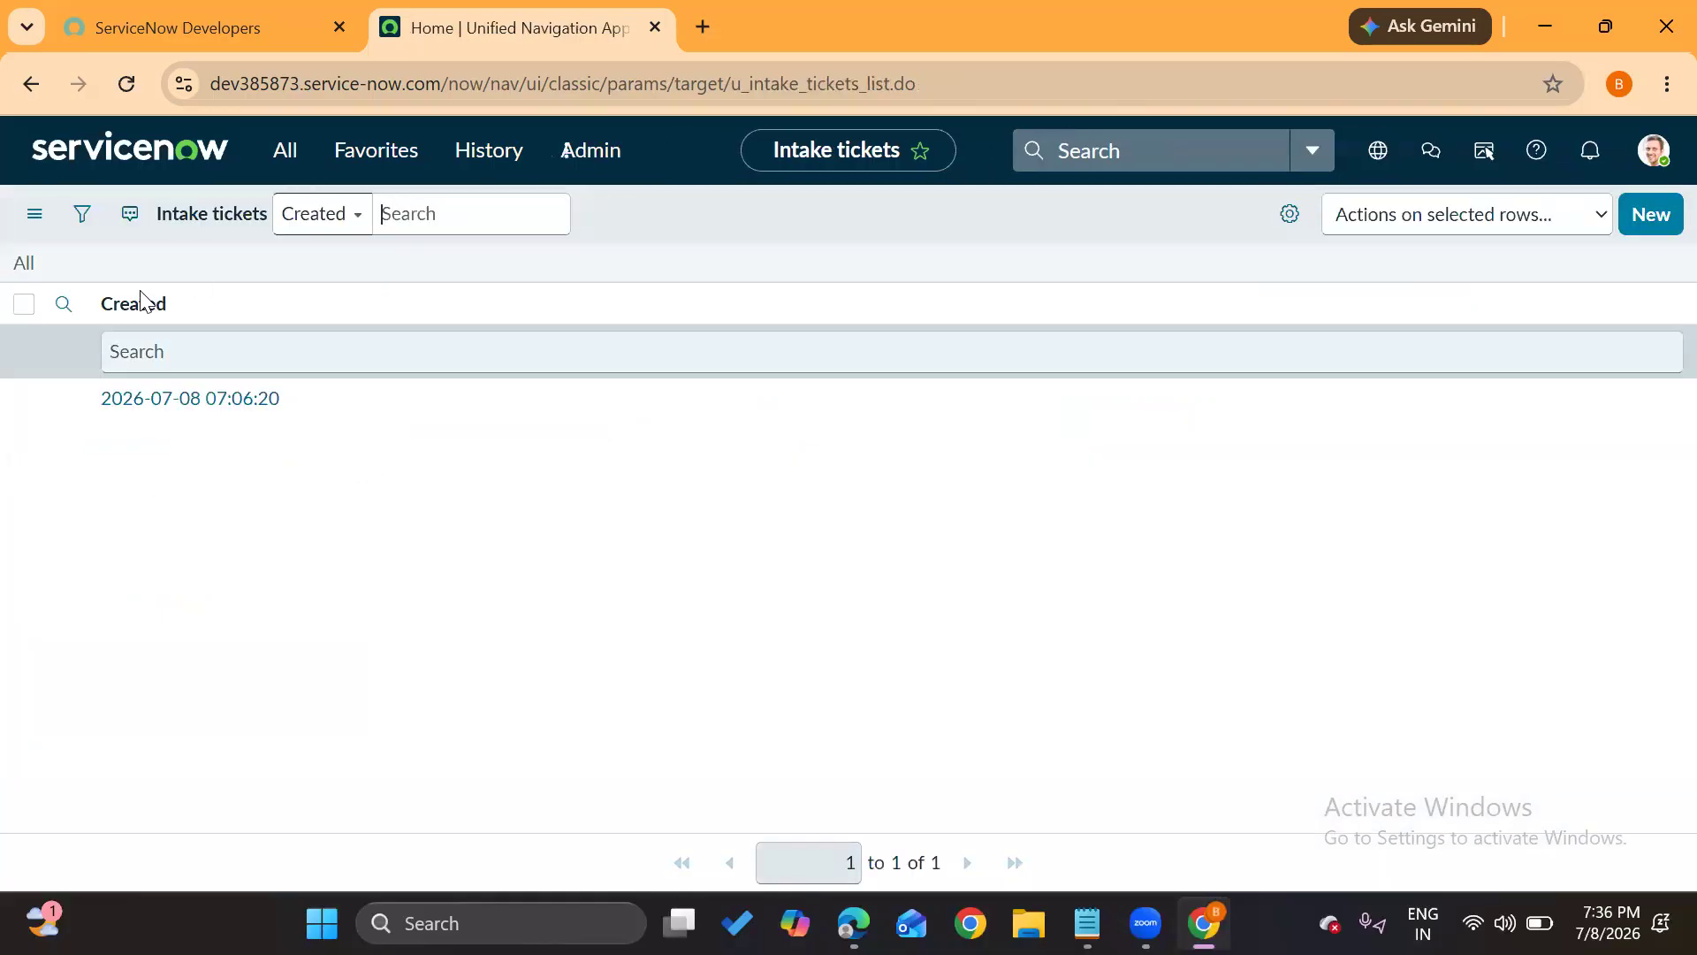
click(1633, 231)
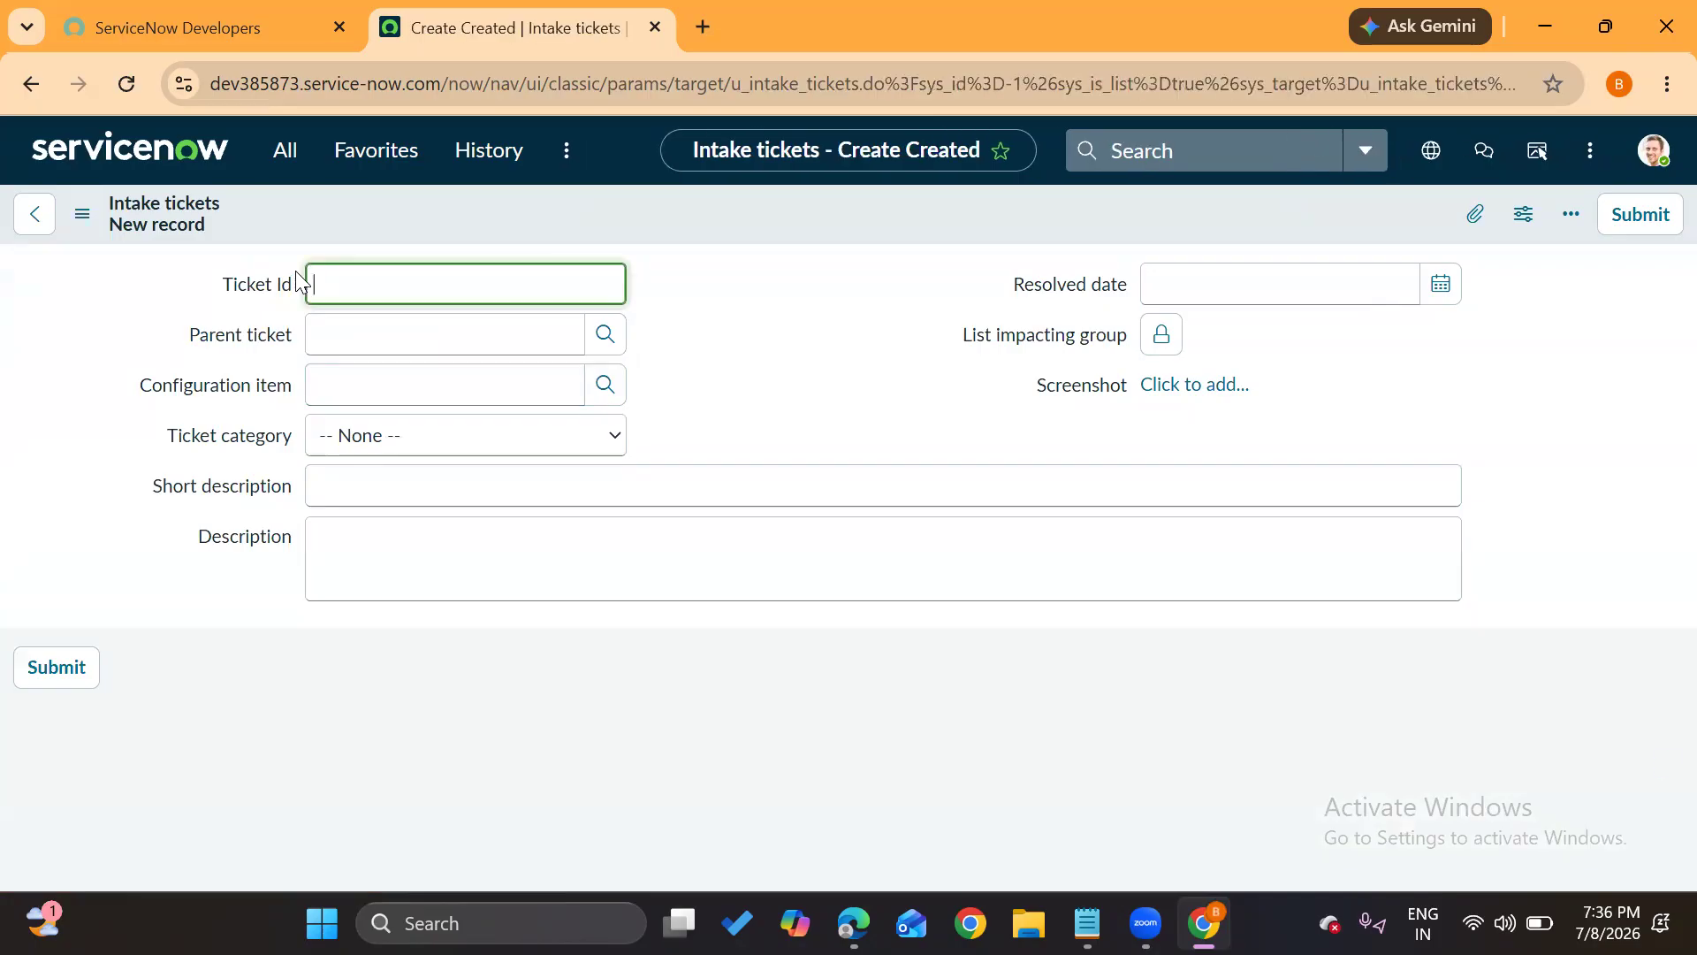
click(329, 281)
text(33)
click(606, 334)
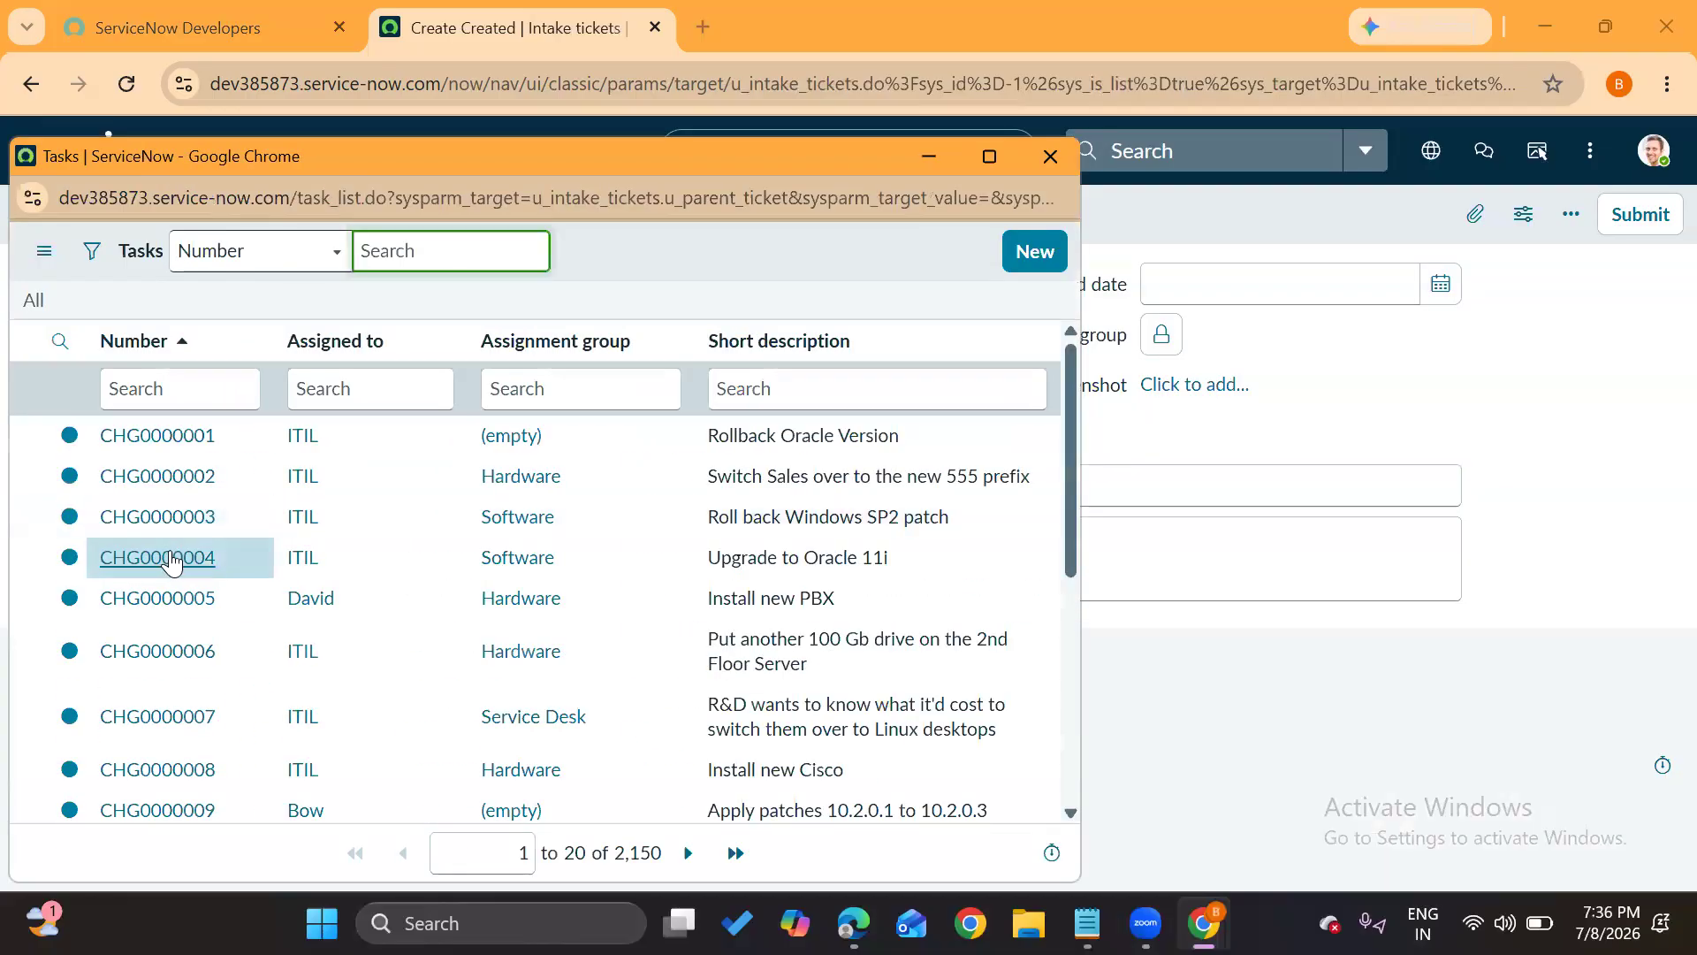
click(157, 553)
Set the new record's Resolved date to 2026-07-01 and its Short description to "test2"
click(1448, 288)
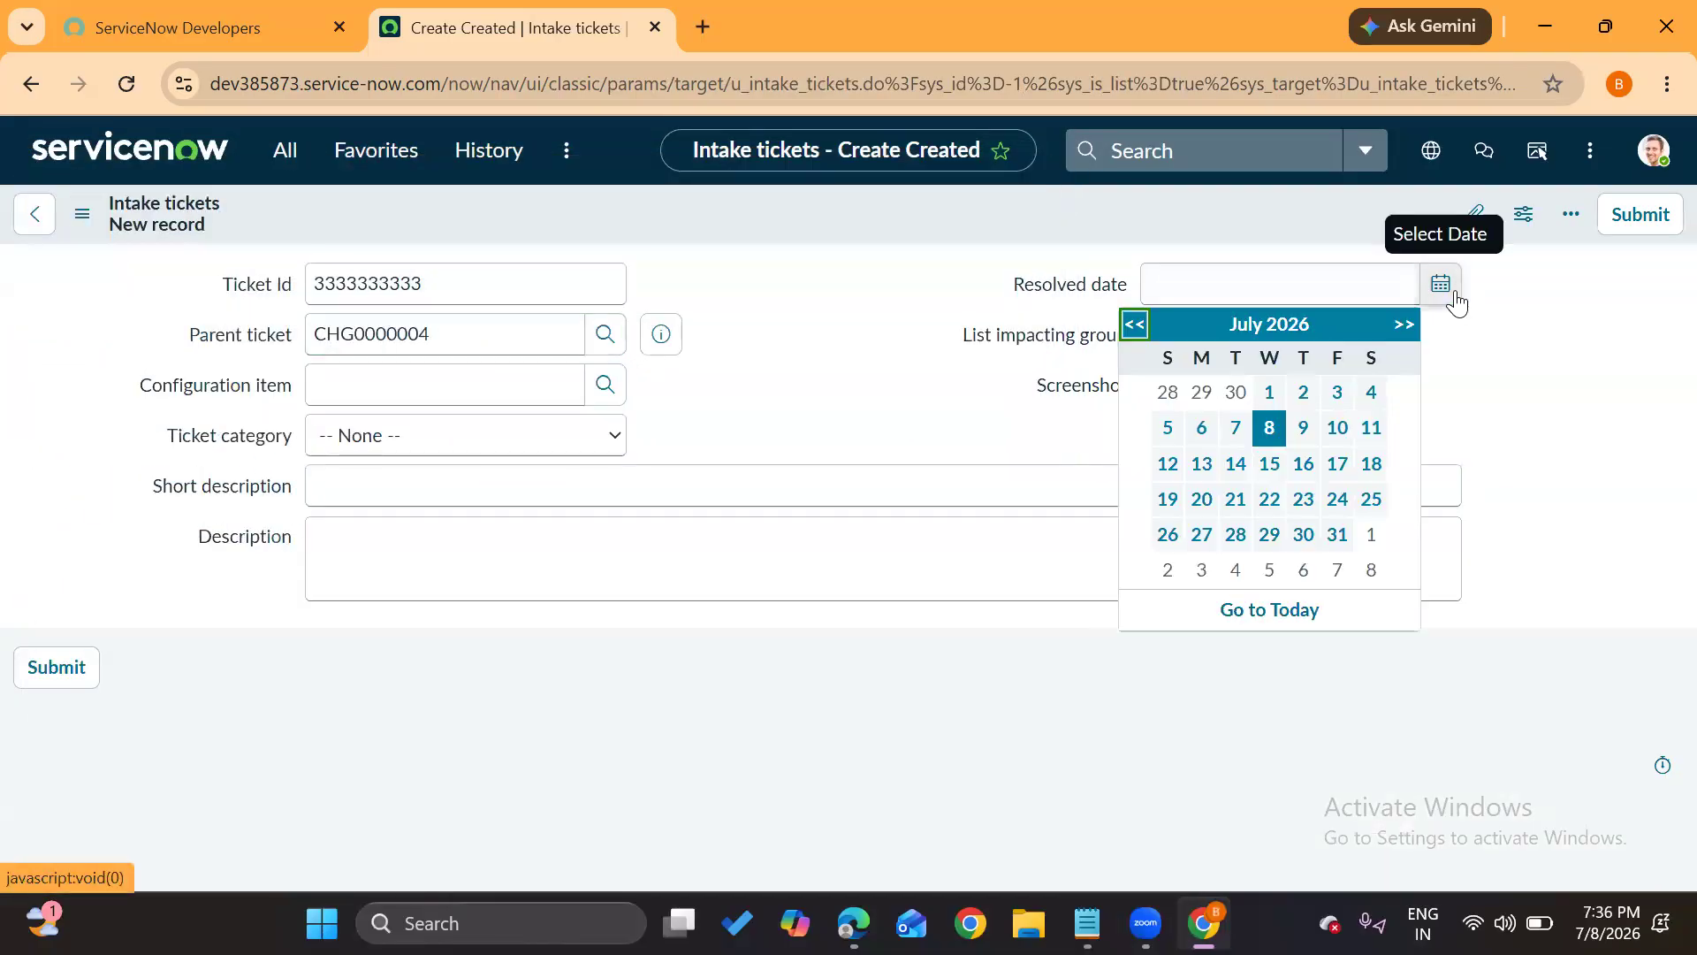
click(1270, 395)
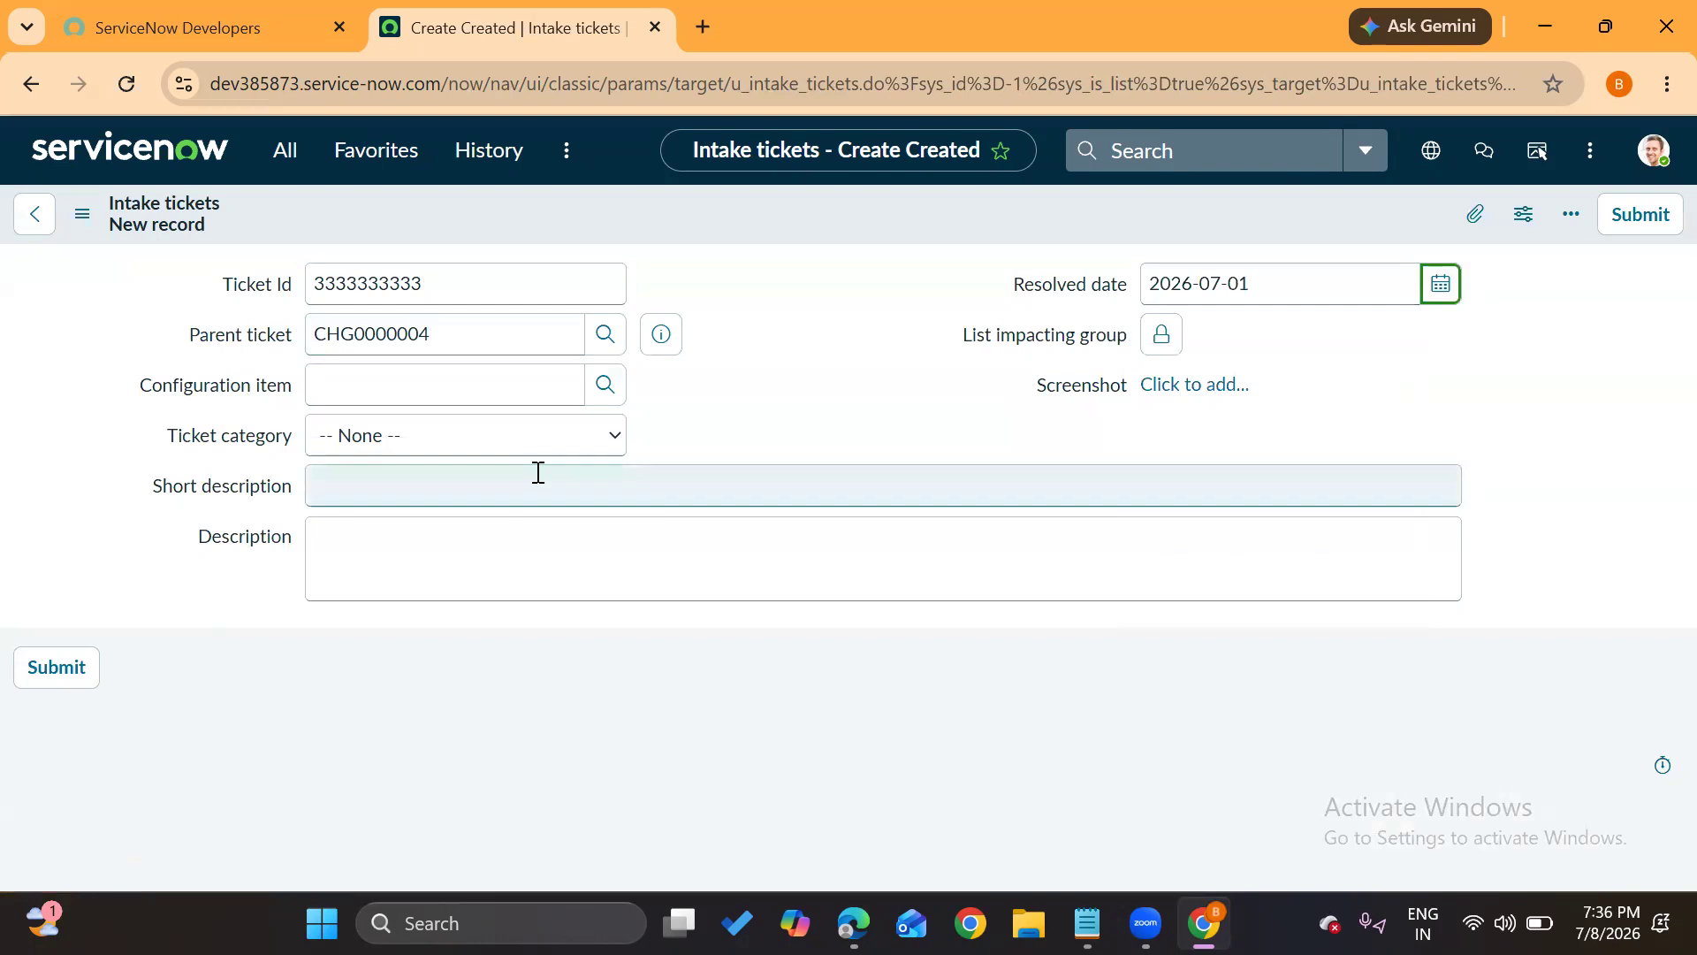
click(453, 477)
text(test2)
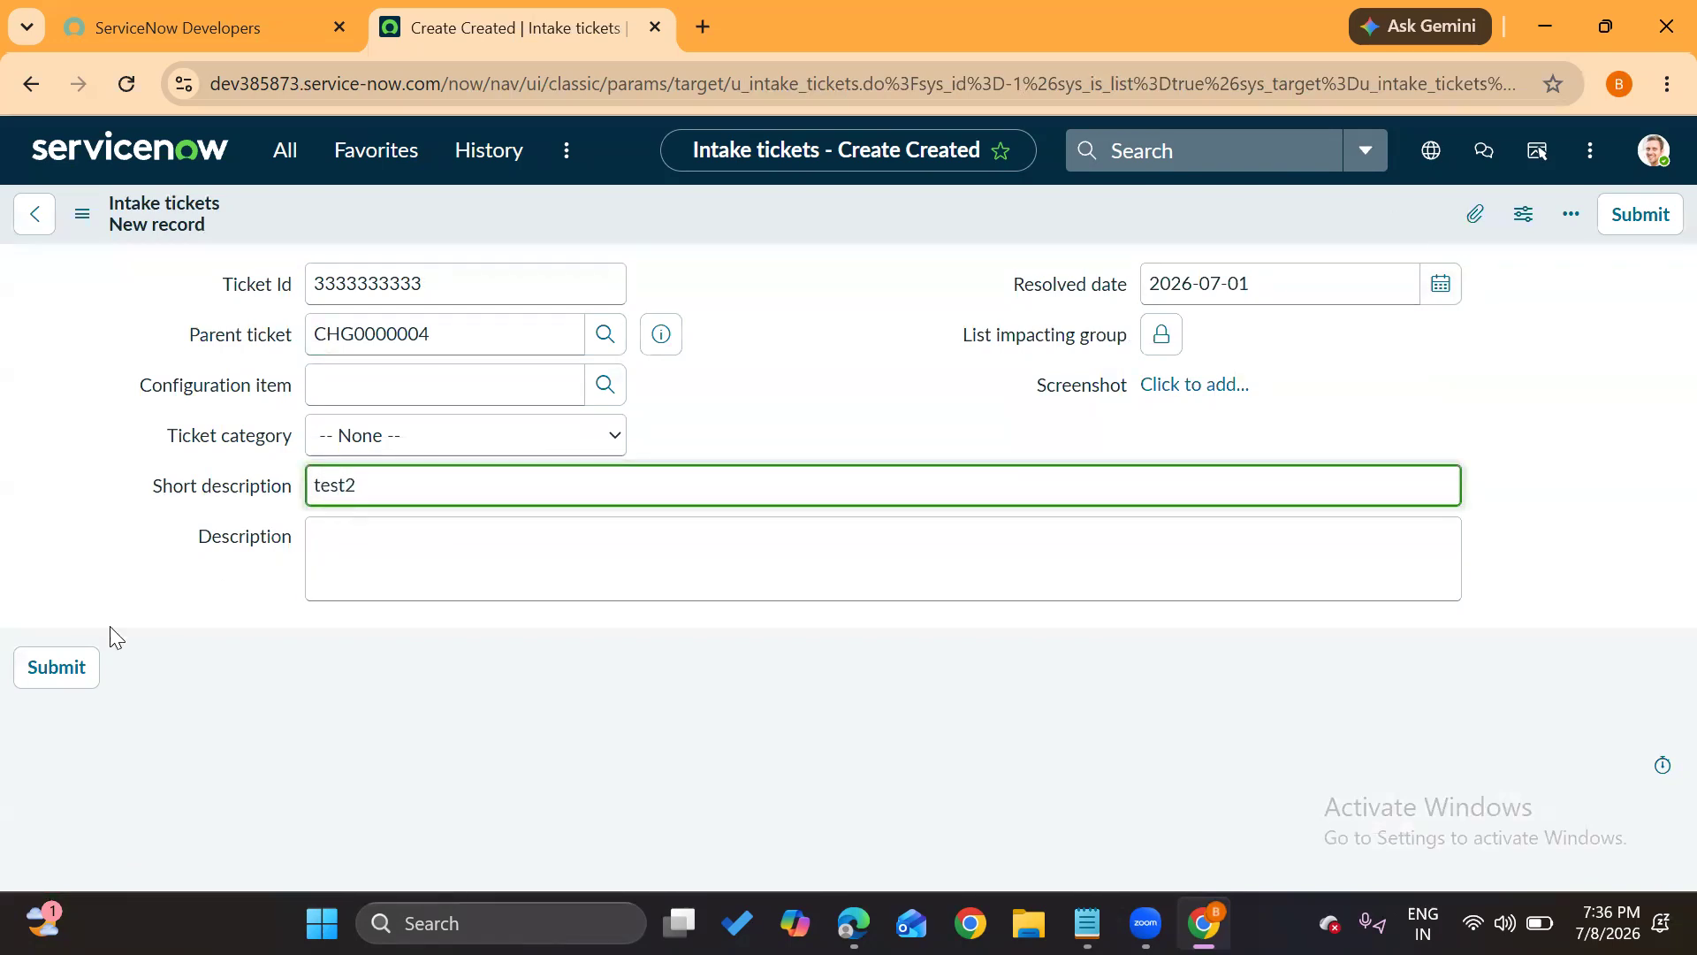
Submit the current intake ticket and start a new one with Ticket Id 544545445
click(68, 665)
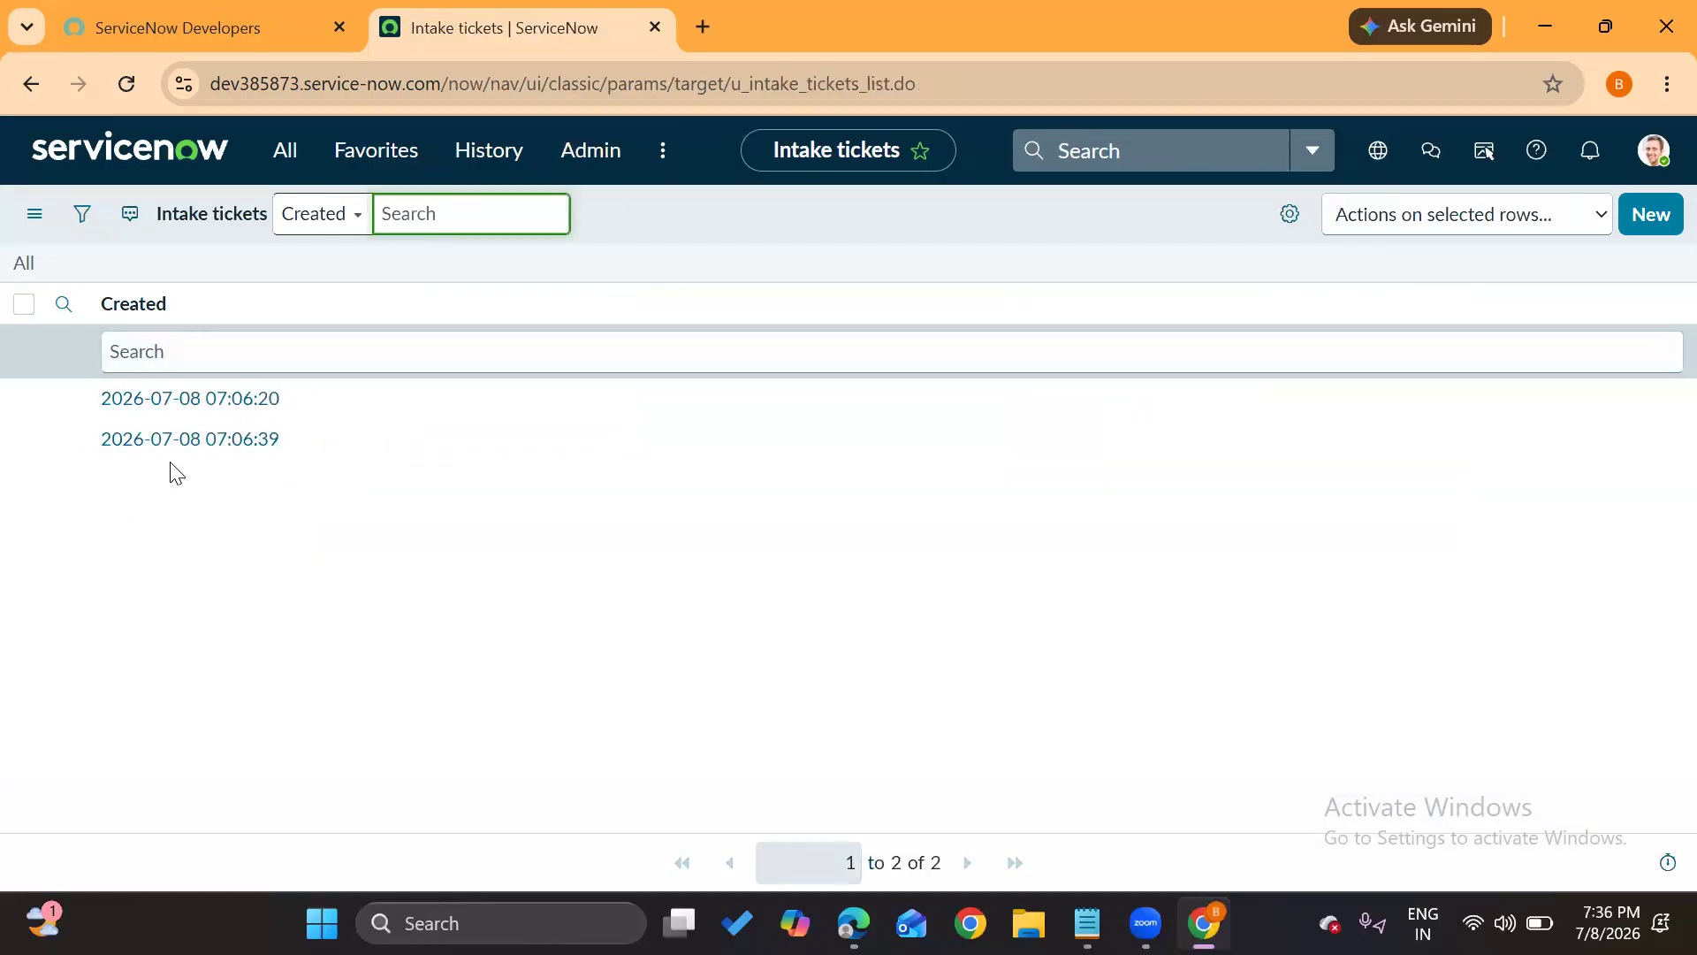
click(1651, 216)
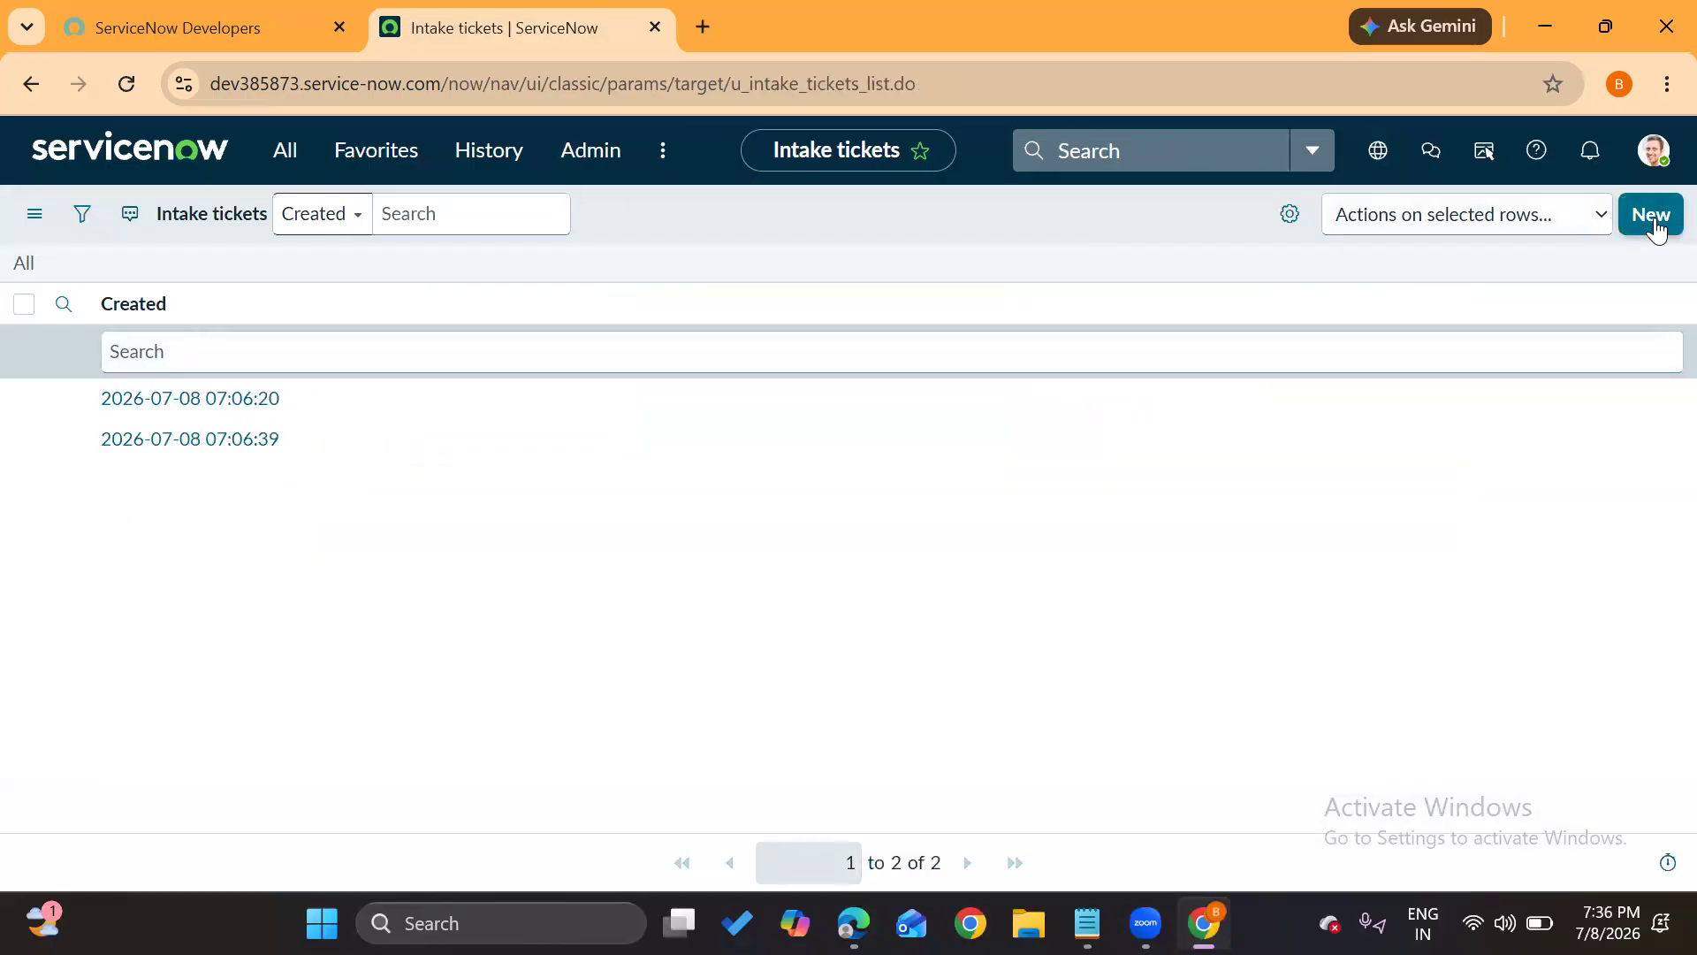
click(523, 284)
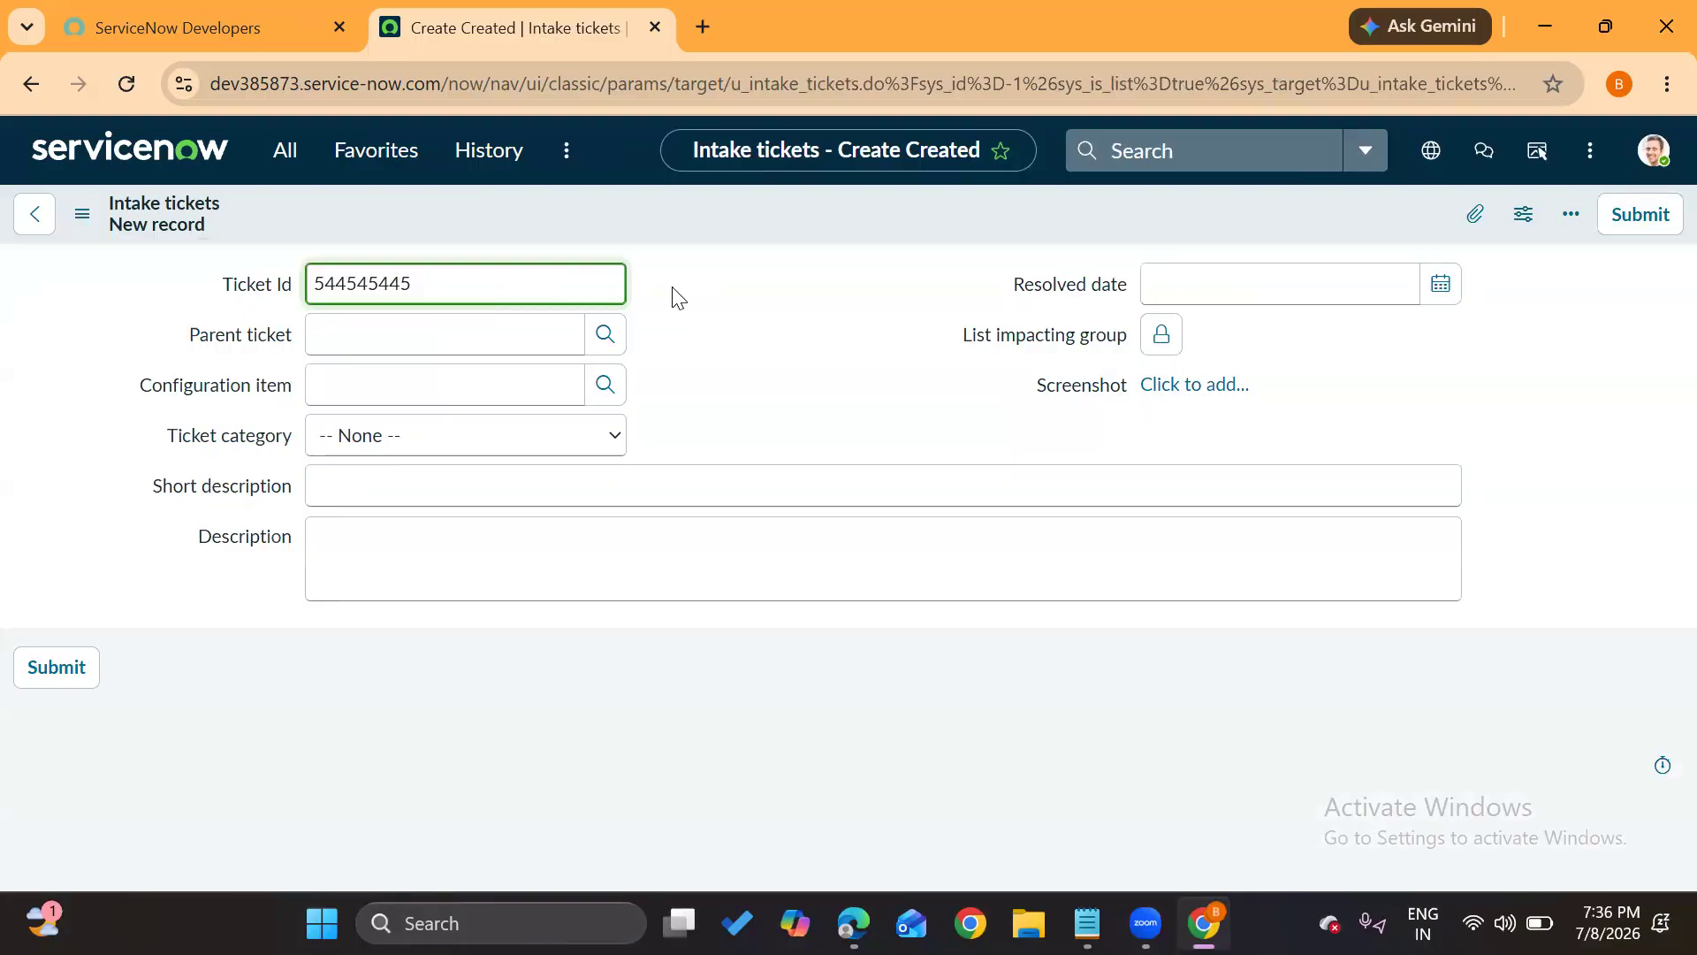
Set the ticket's resolved date to 2026-07-02, parent ticket to CHG0000001 and short description to test3, and submit it
click(1441, 282)
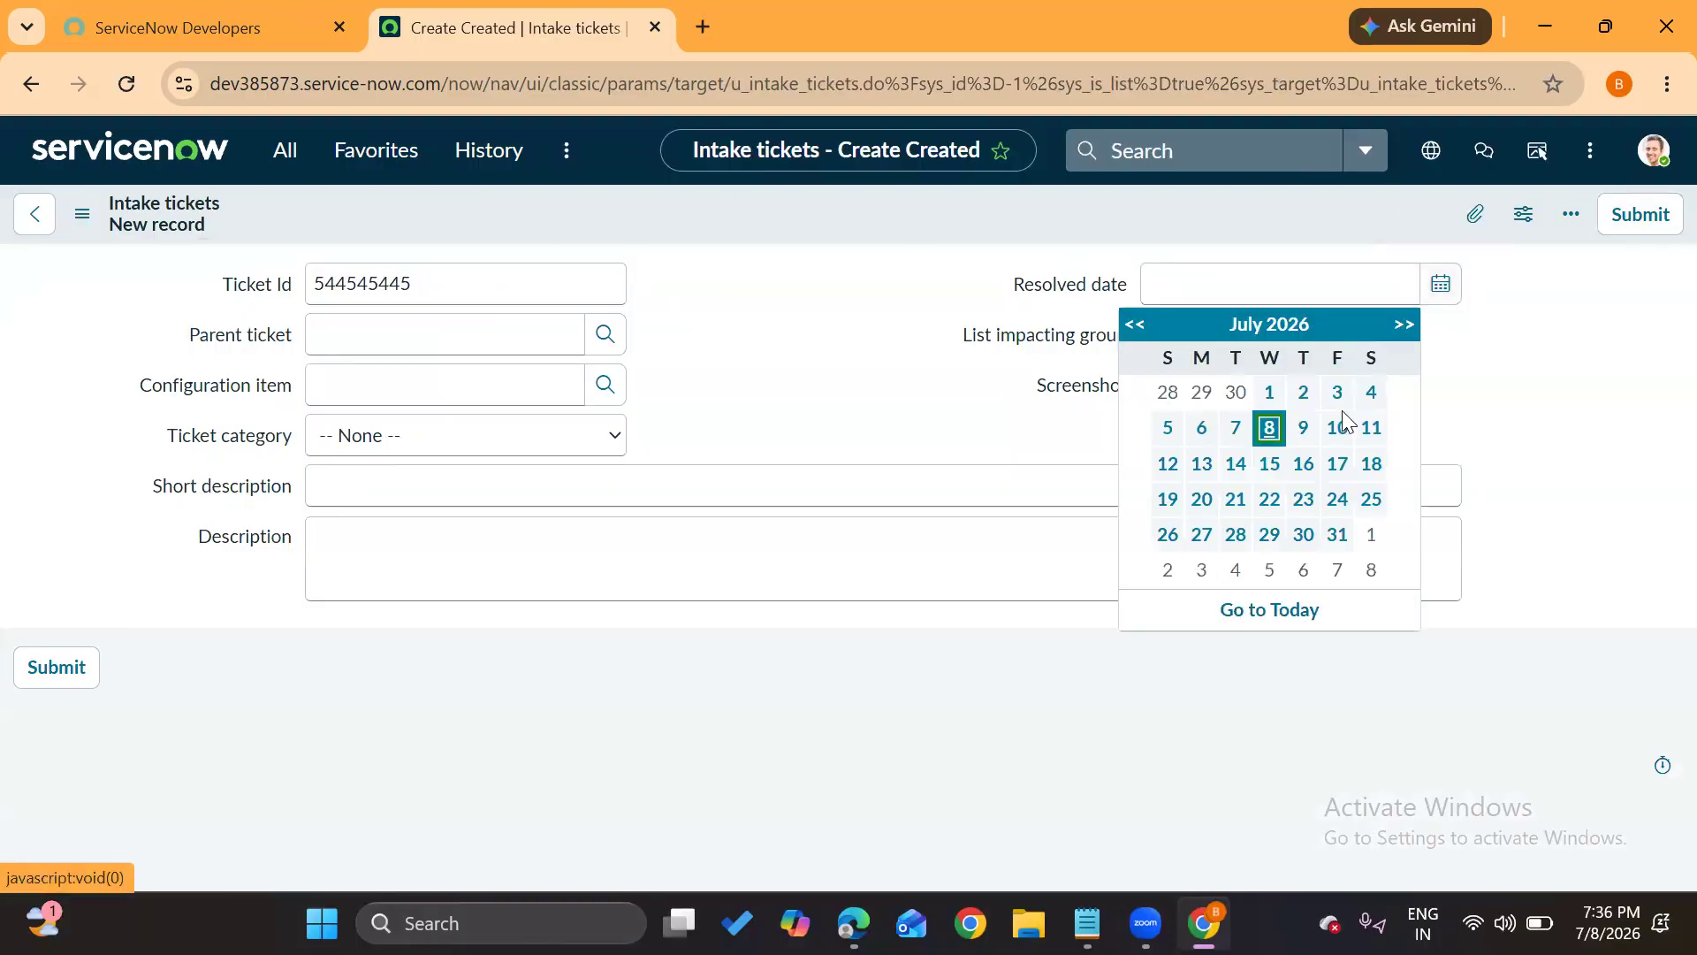
click(1303, 392)
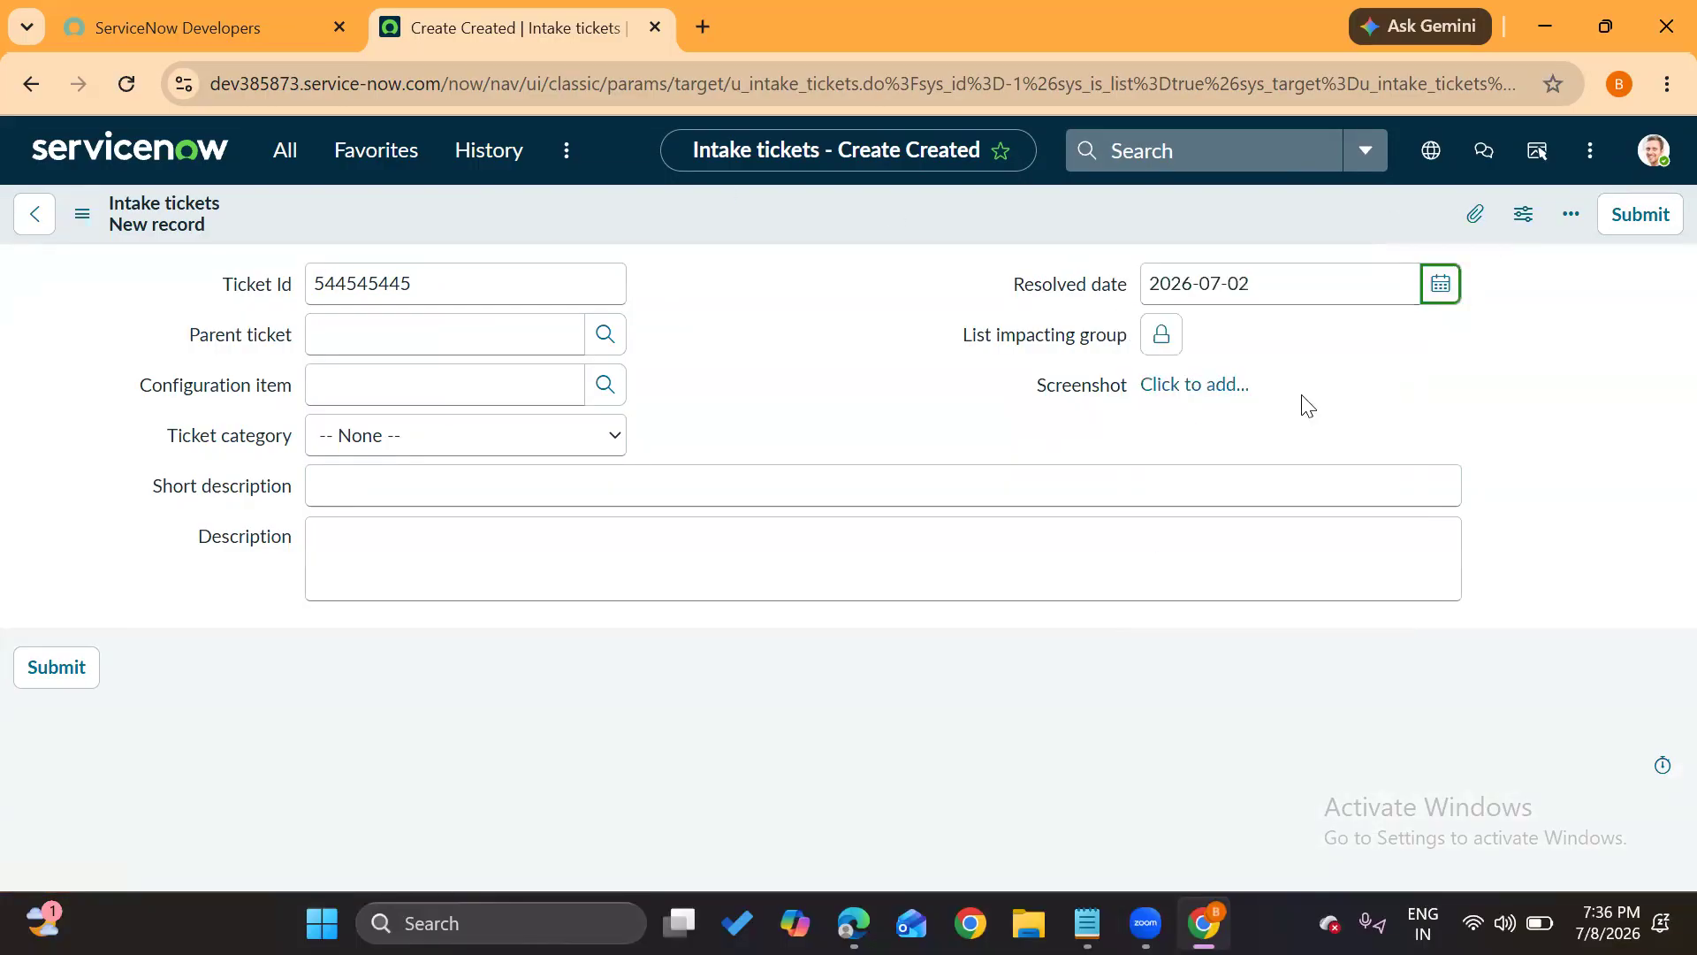
click(599, 341)
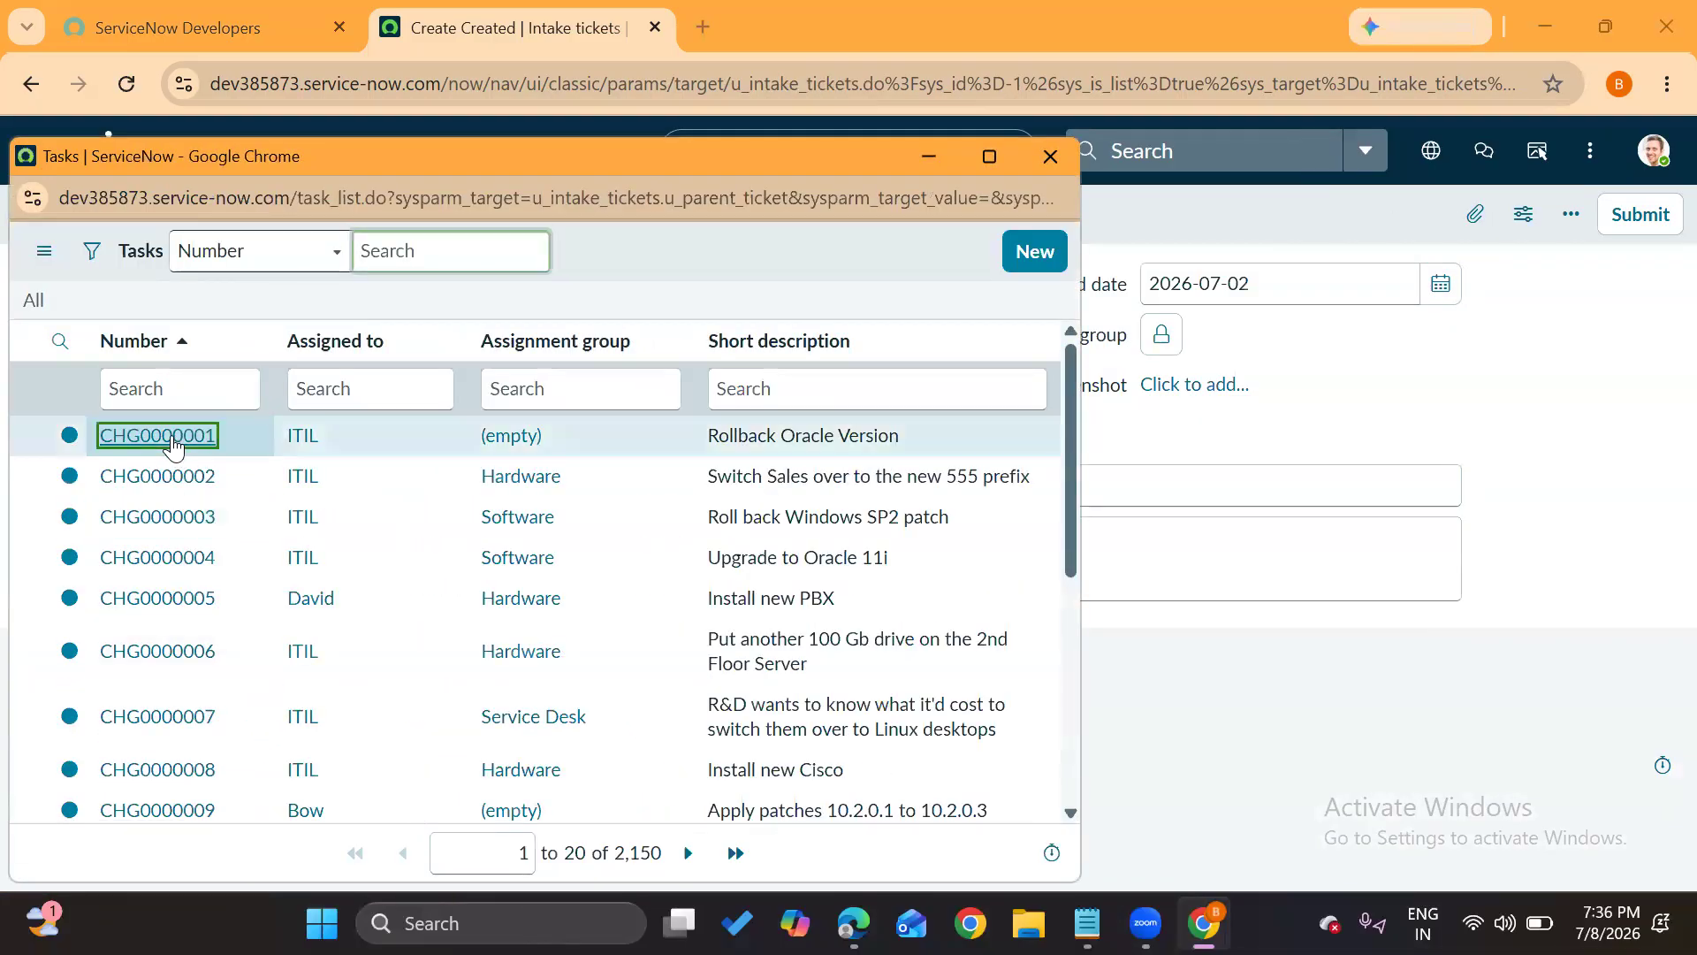
click(172, 442)
click(456, 482)
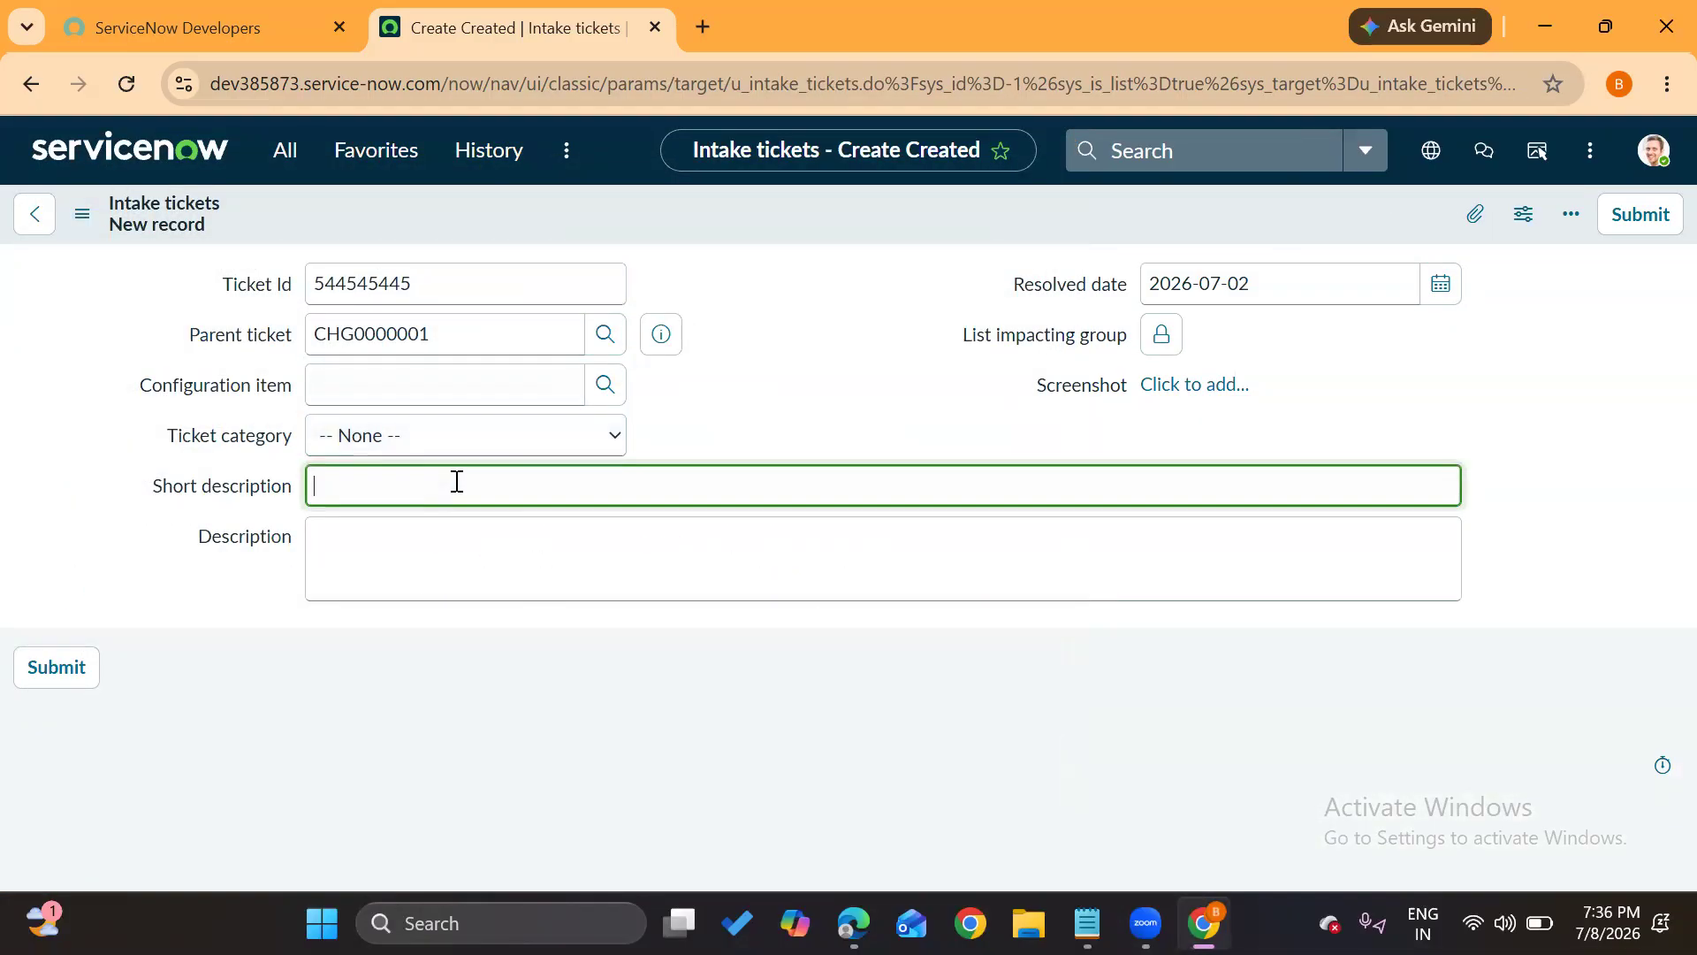
text(test3)
click(38, 671)
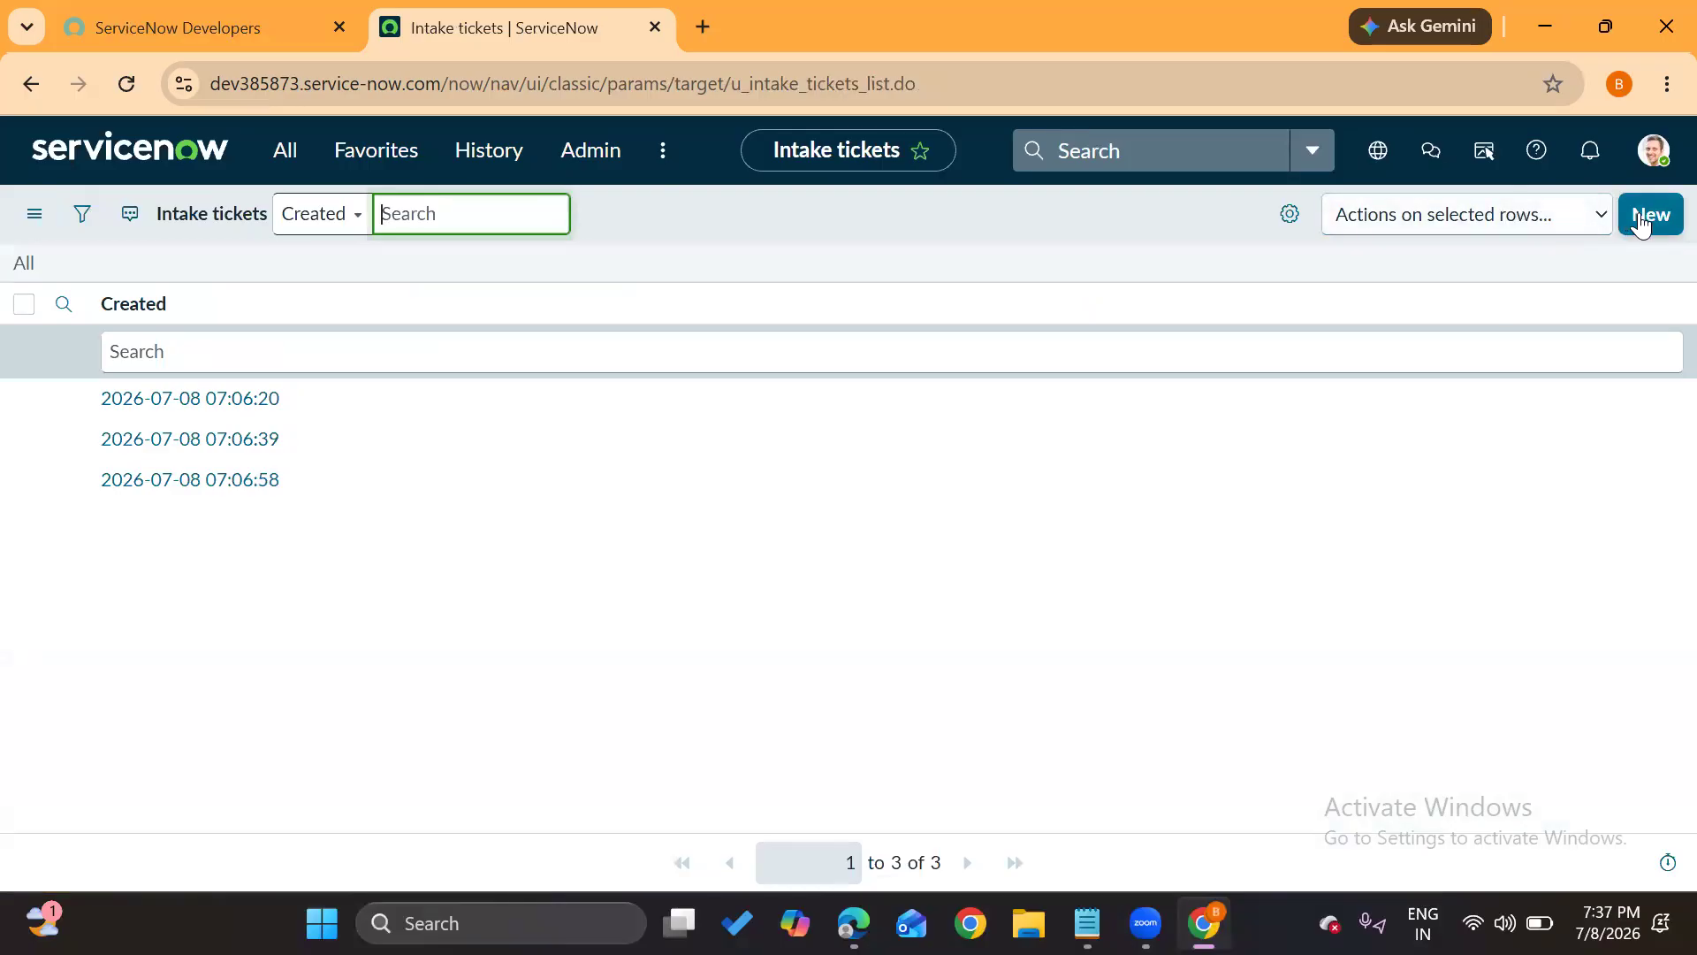
click(1641, 222)
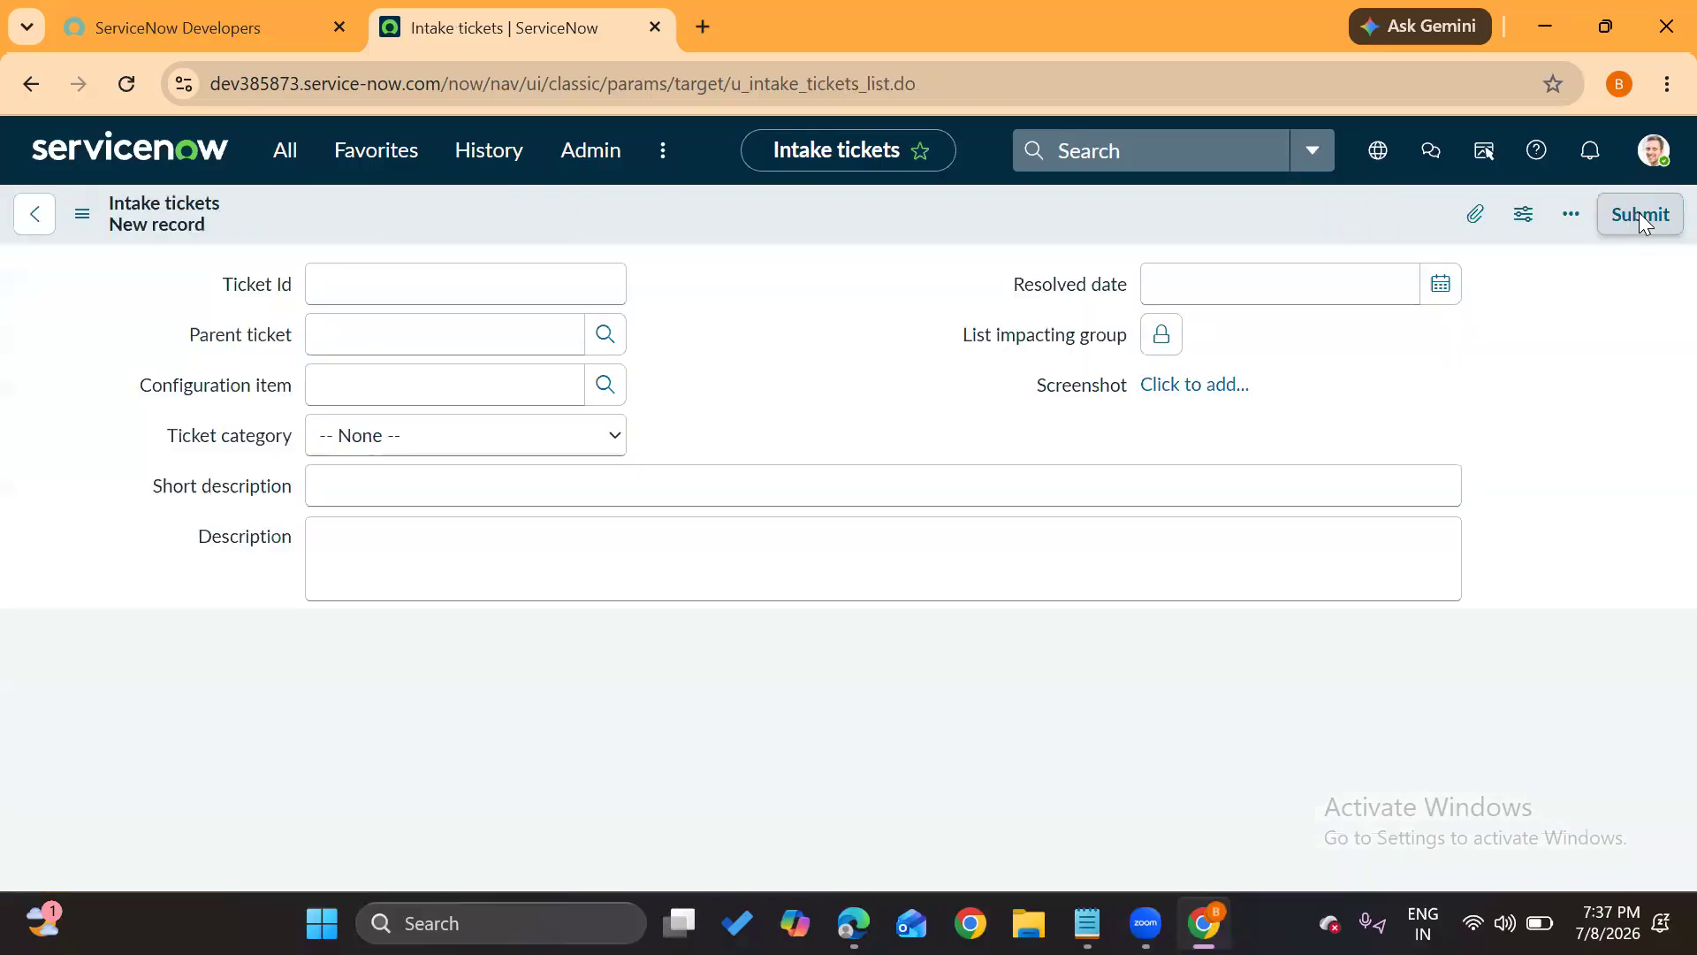
click(78, 213)
mouse_move(165, 272)
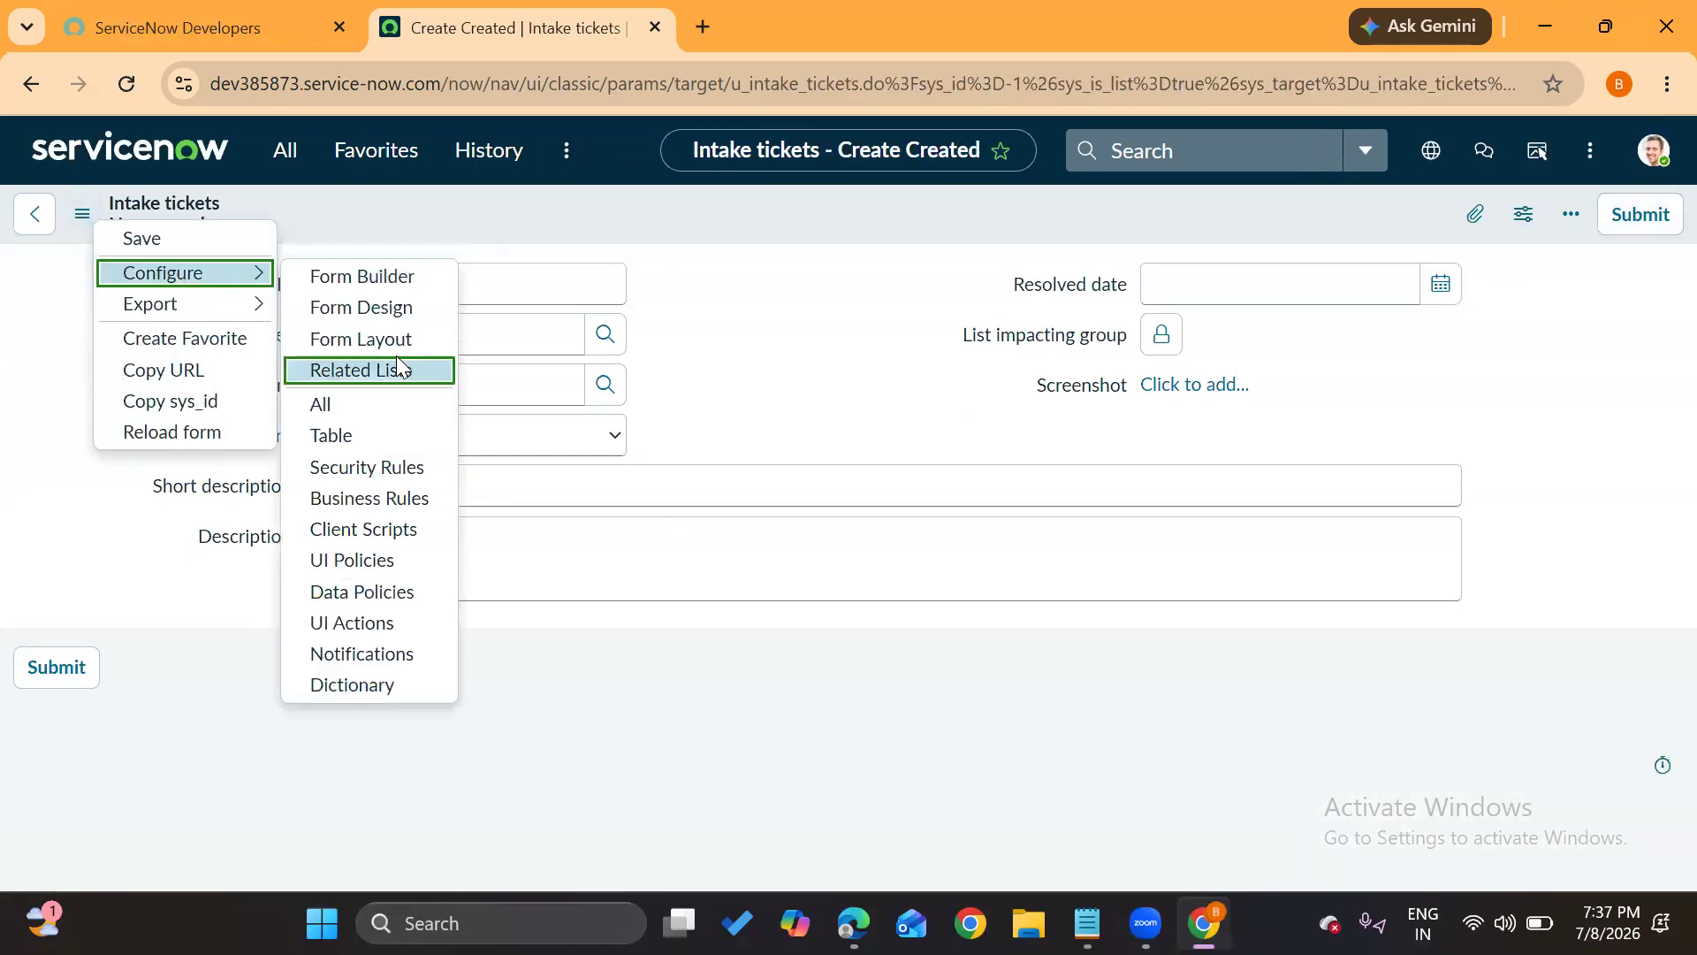
click(819, 365)
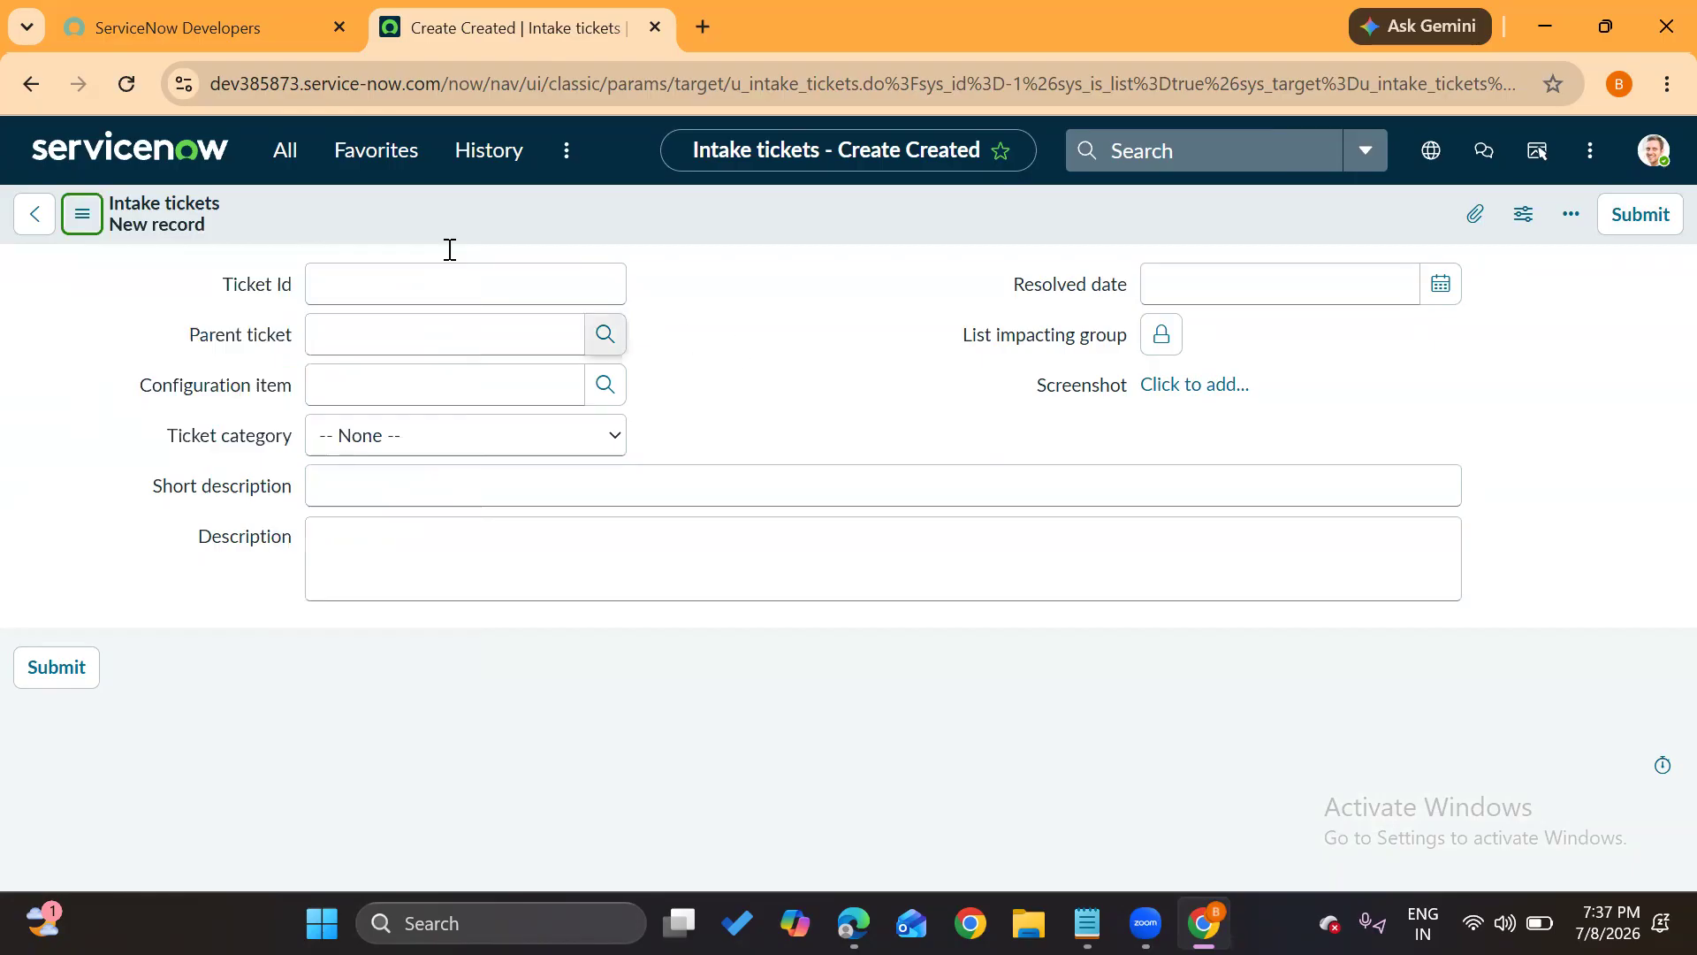
click(29, 85)
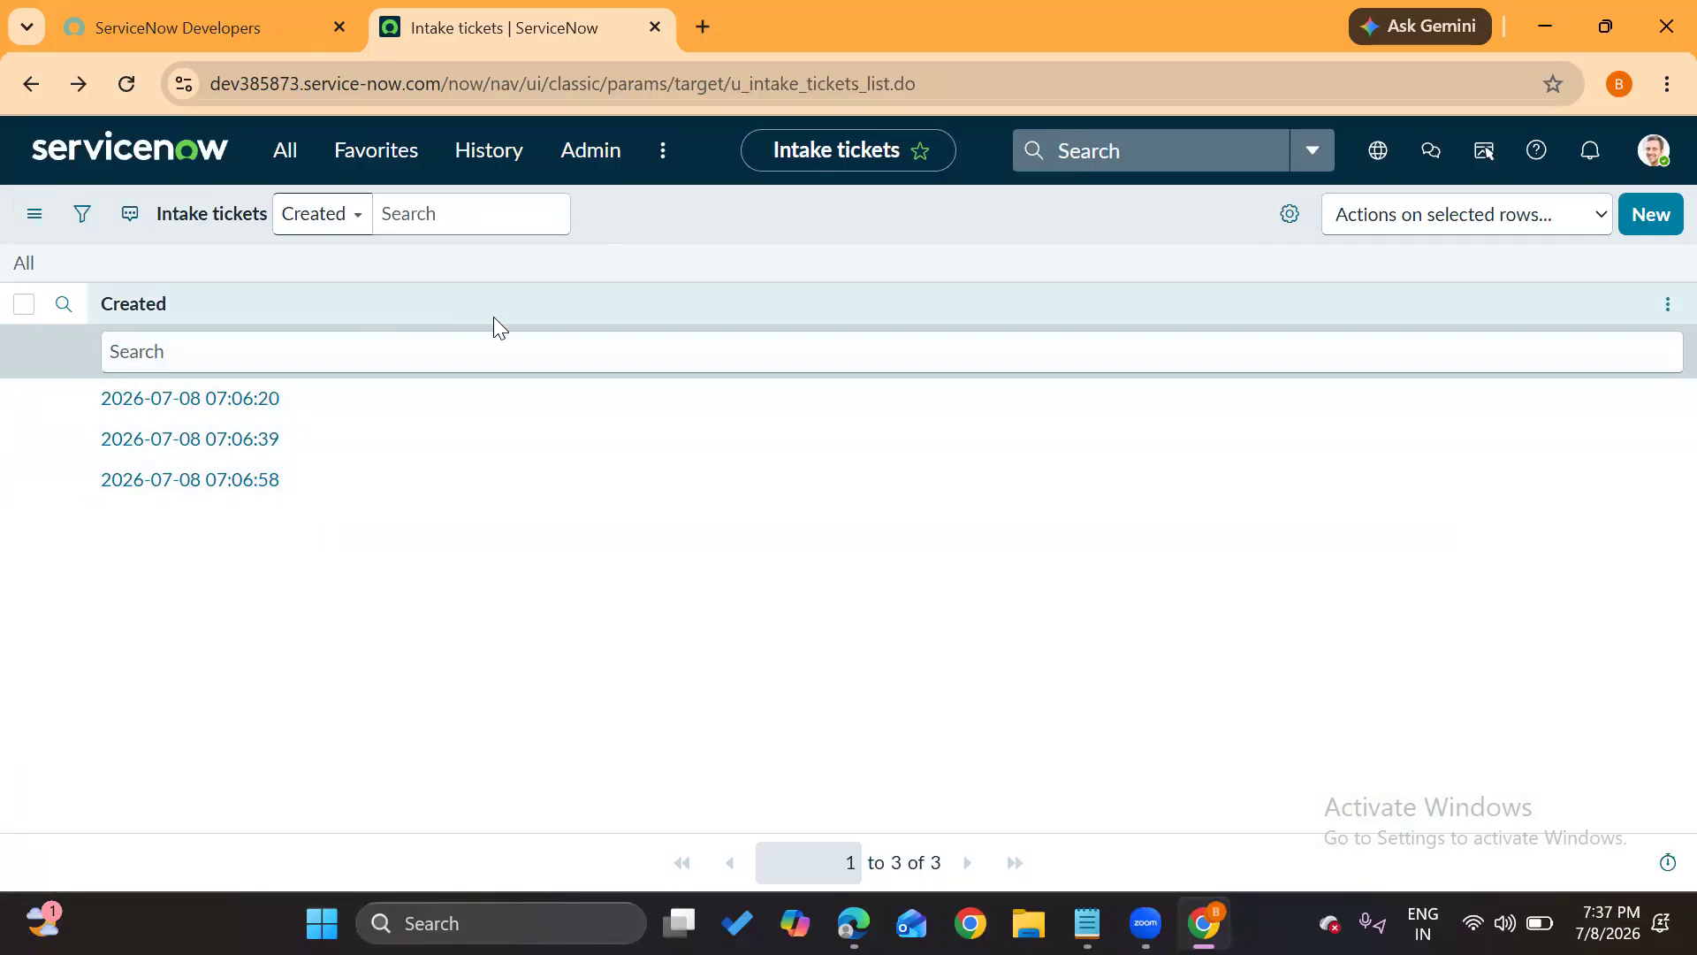
click(690, 304)
right_click(689, 304)
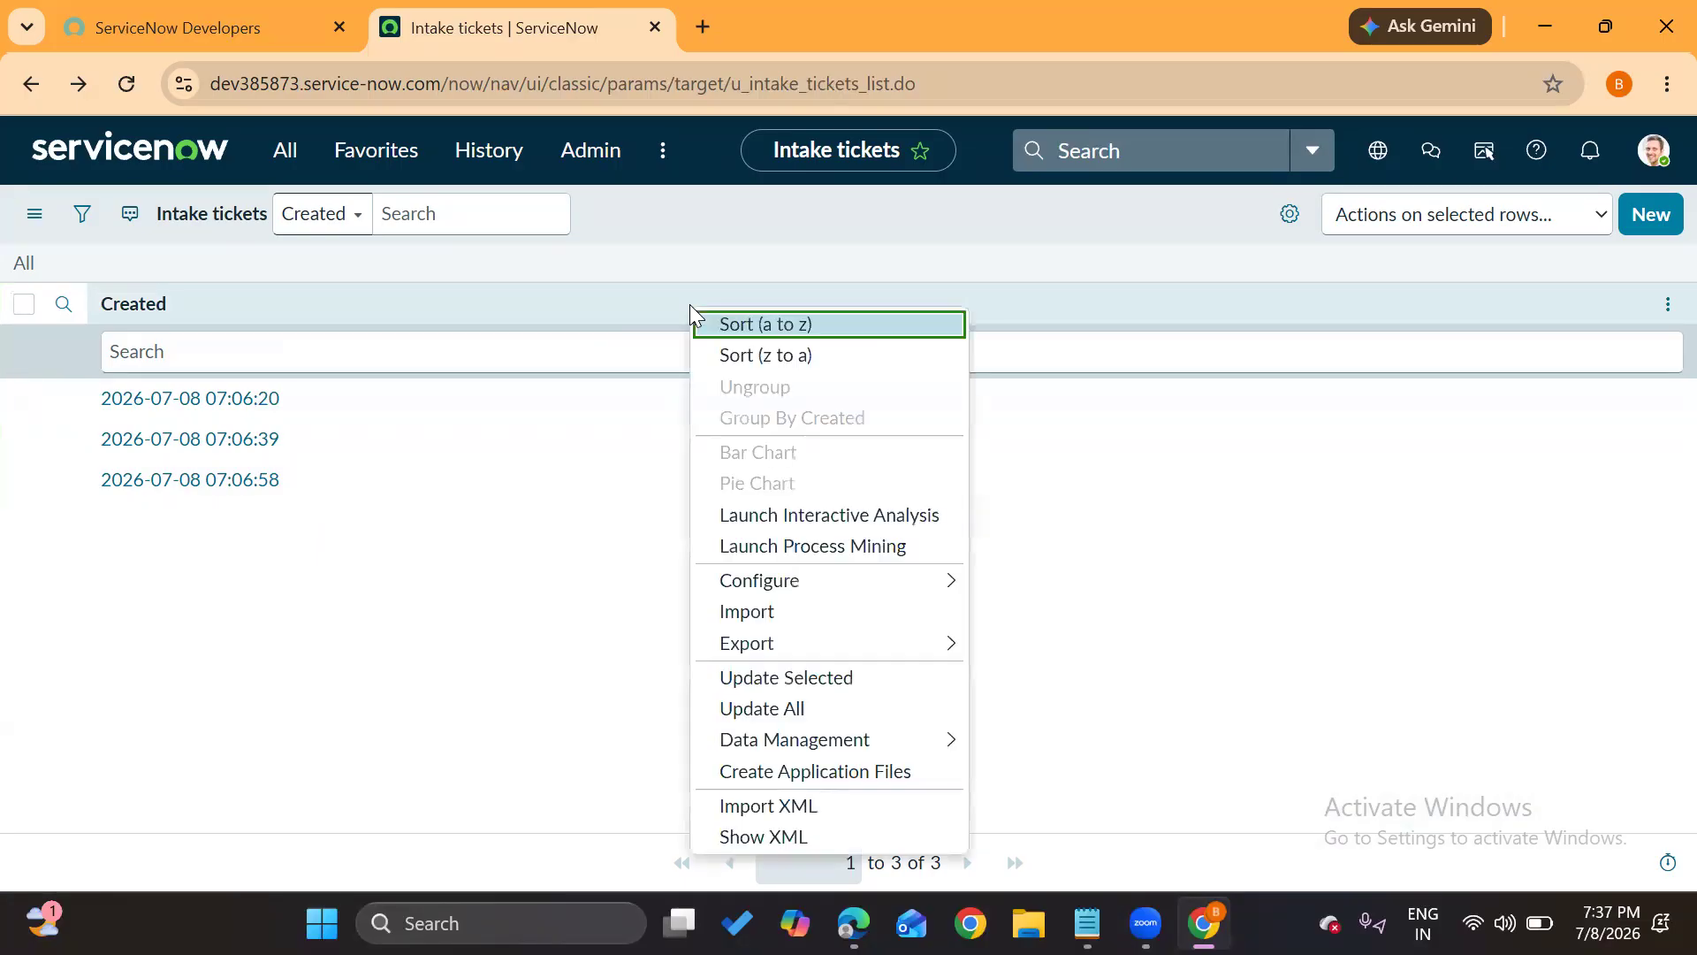
mouse_move(842, 579)
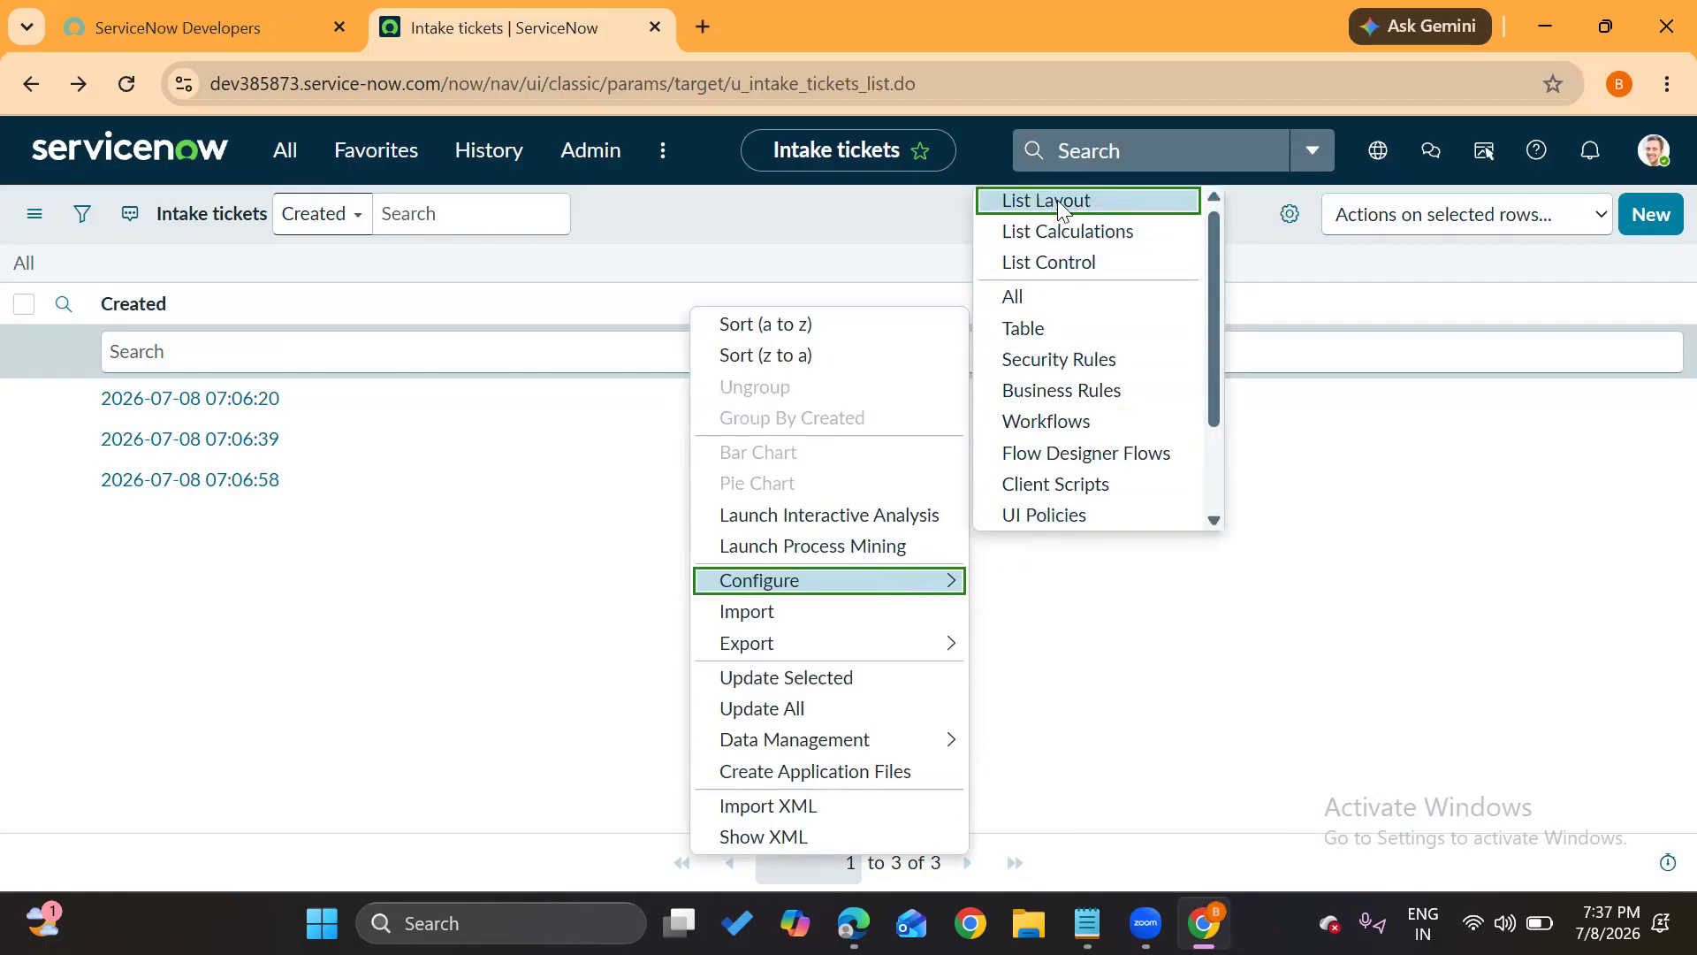
click(1357, 267)
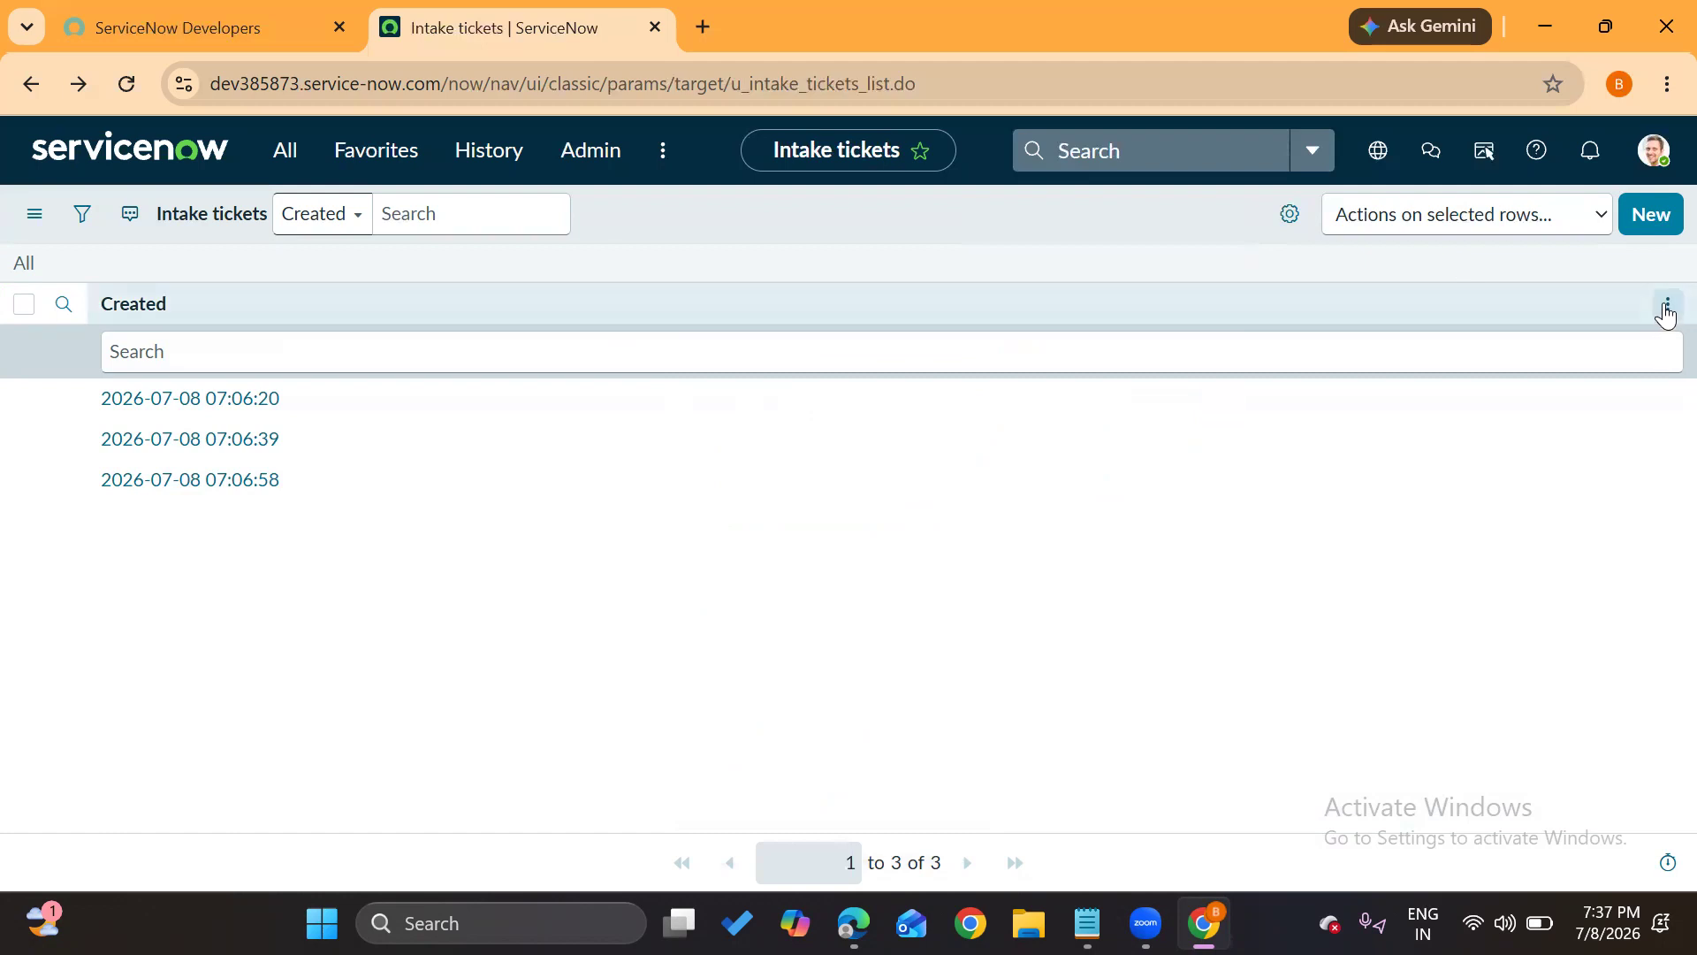
In the Intake tickets list layout, add Ticket Id, Parent ticket, Configuration item and Resolved date, remove Created, and save
click(1667, 307)
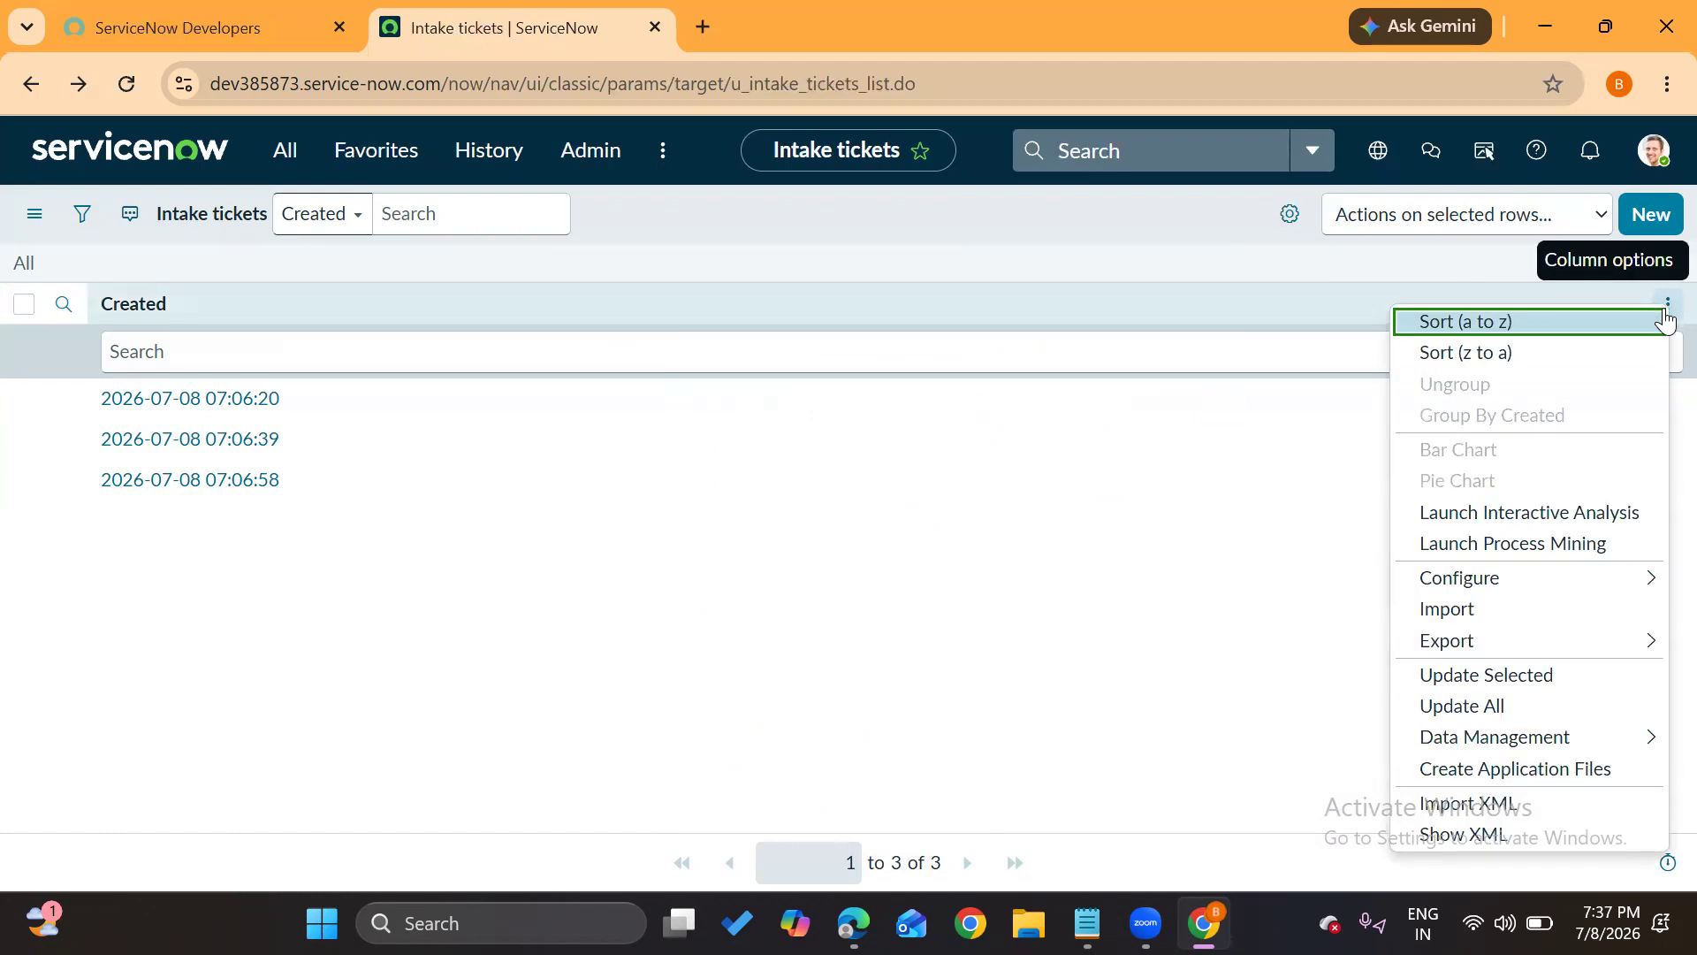
mouse_move(1477, 575)
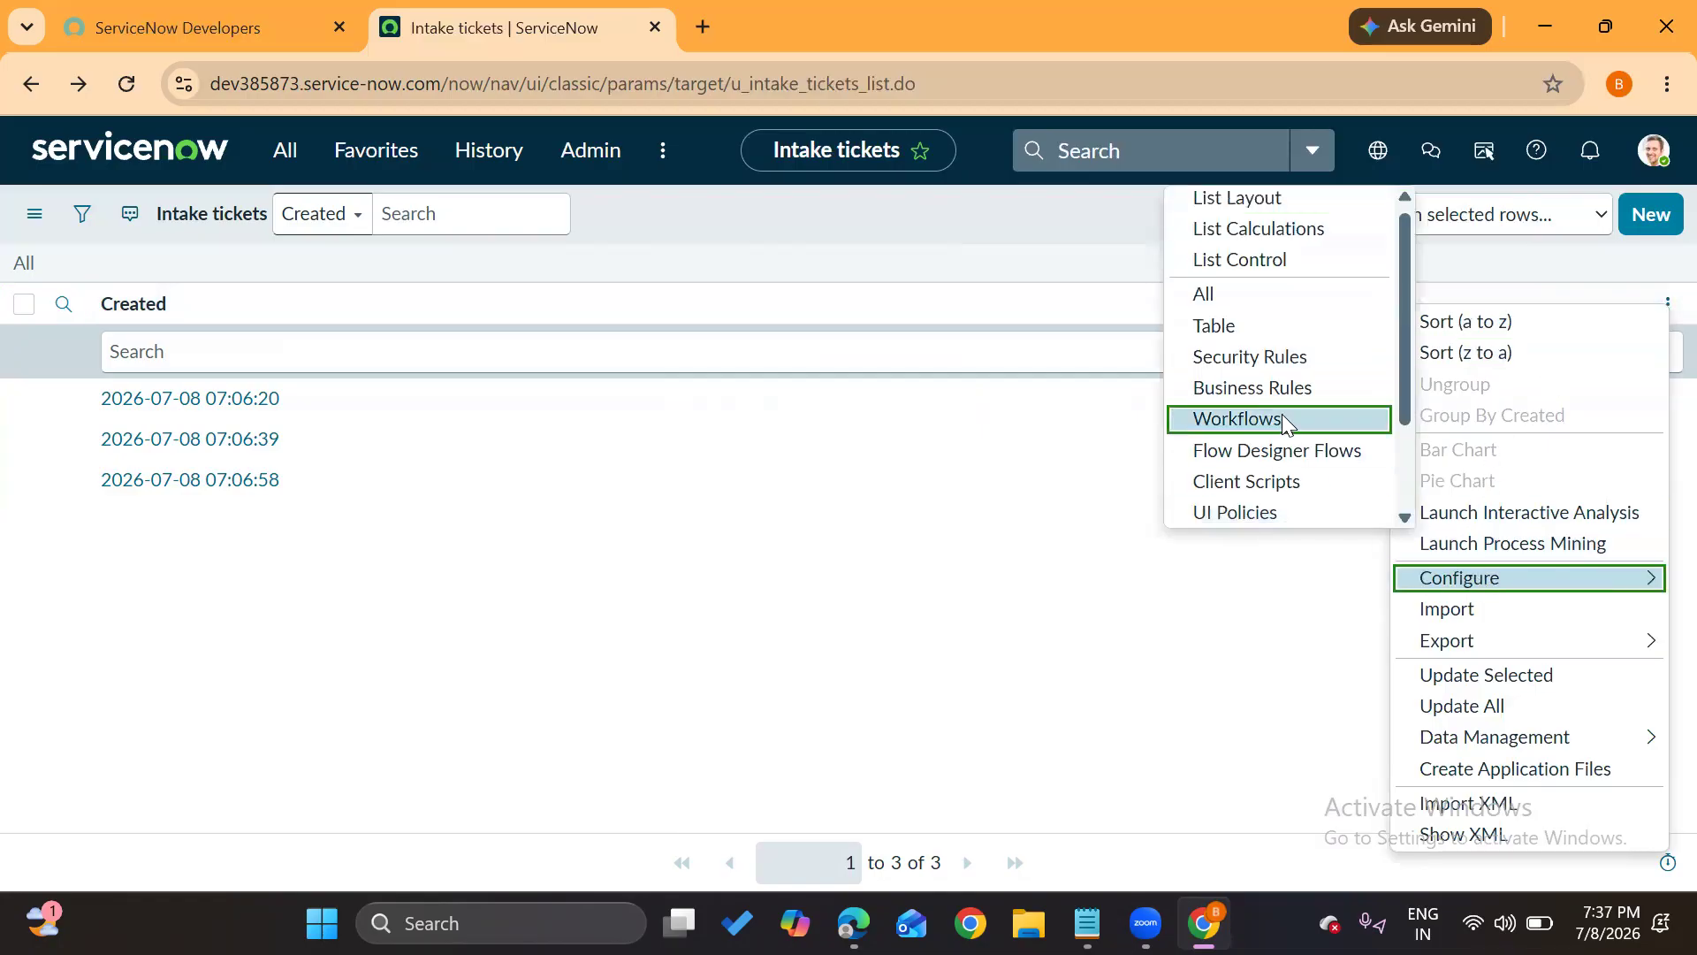
click(1214, 201)
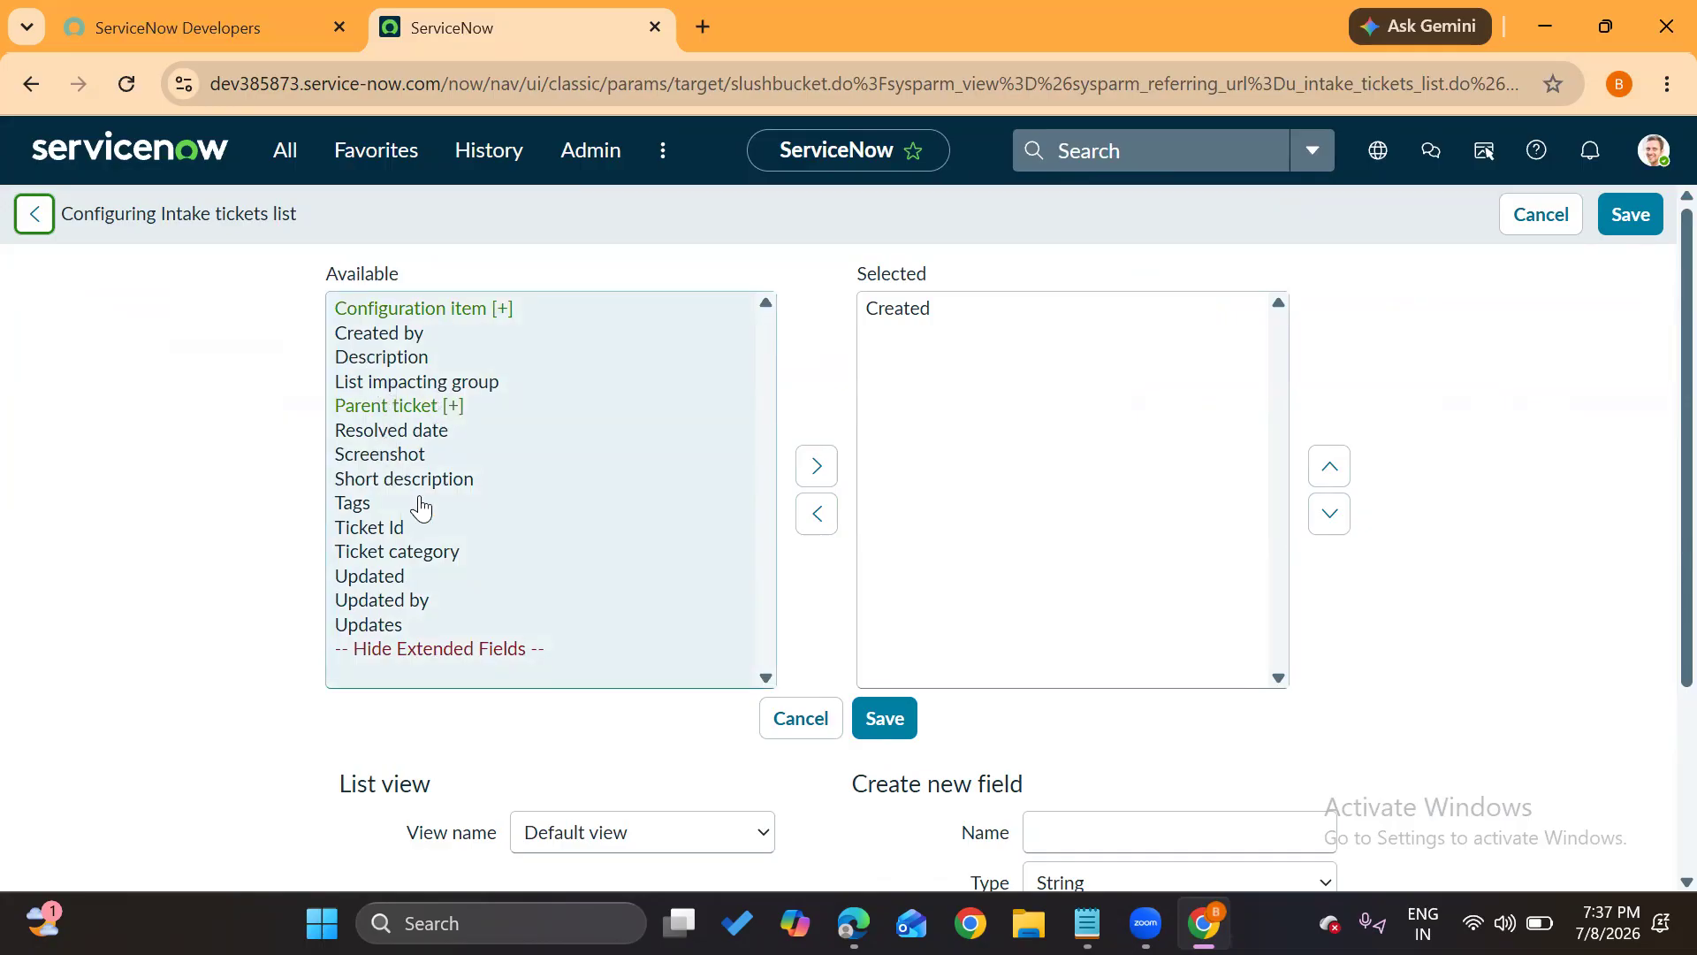
double_click(428, 533)
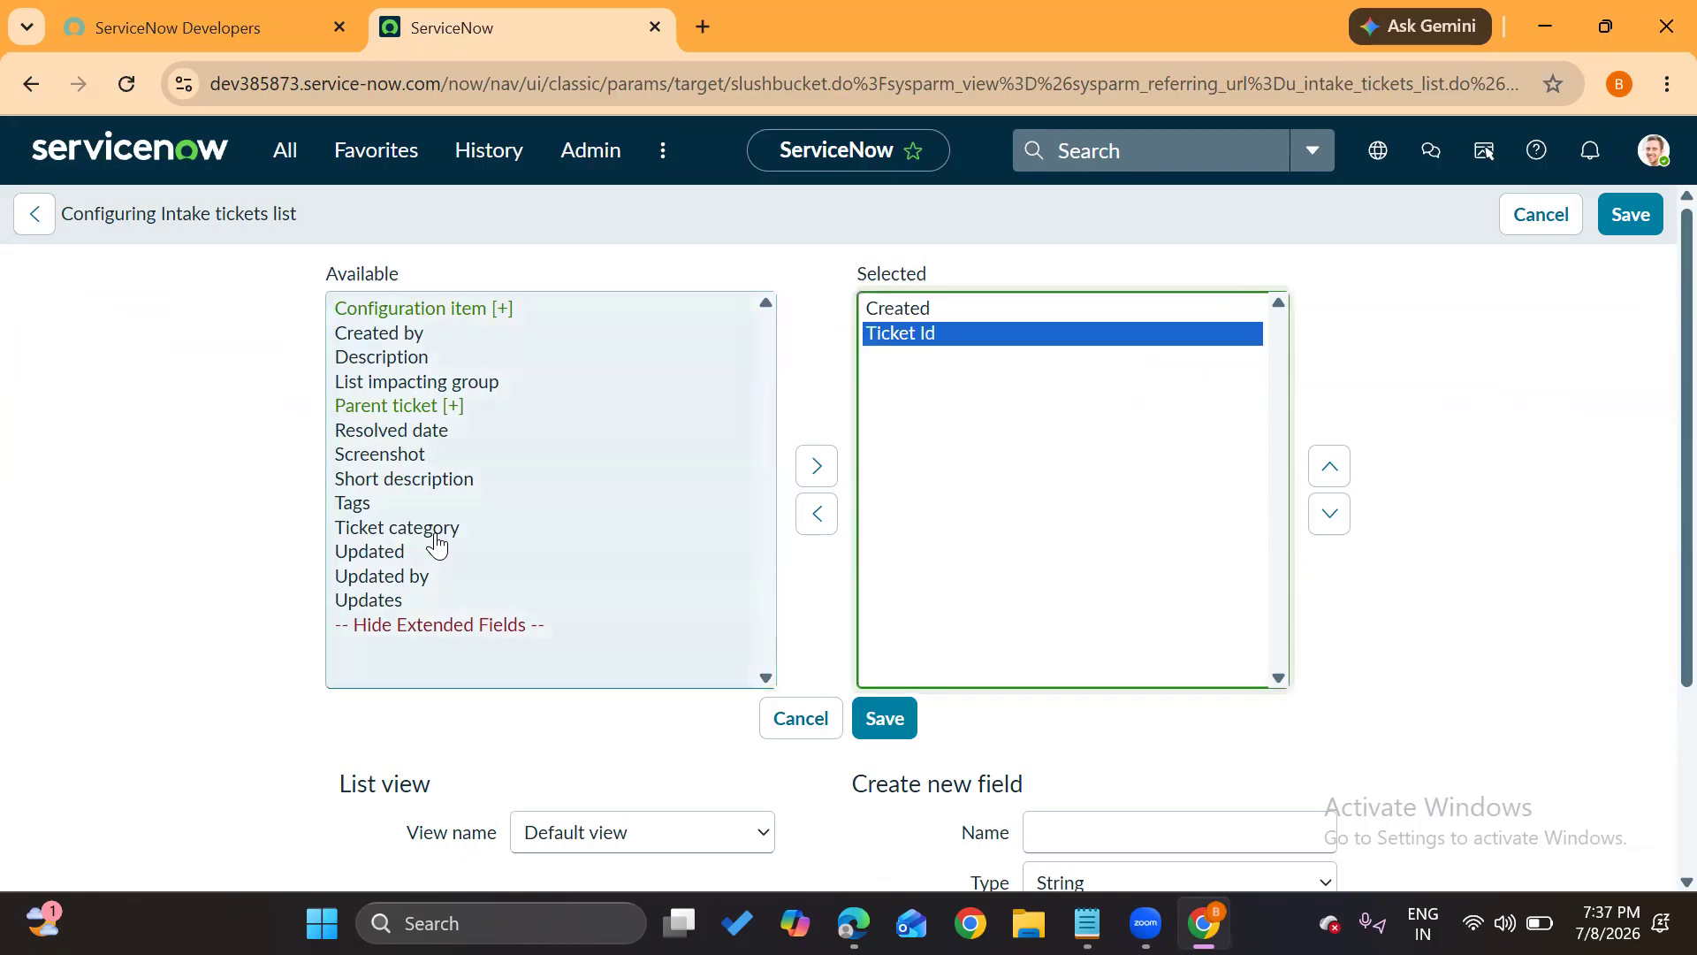
click(409, 410)
double_click(409, 407)
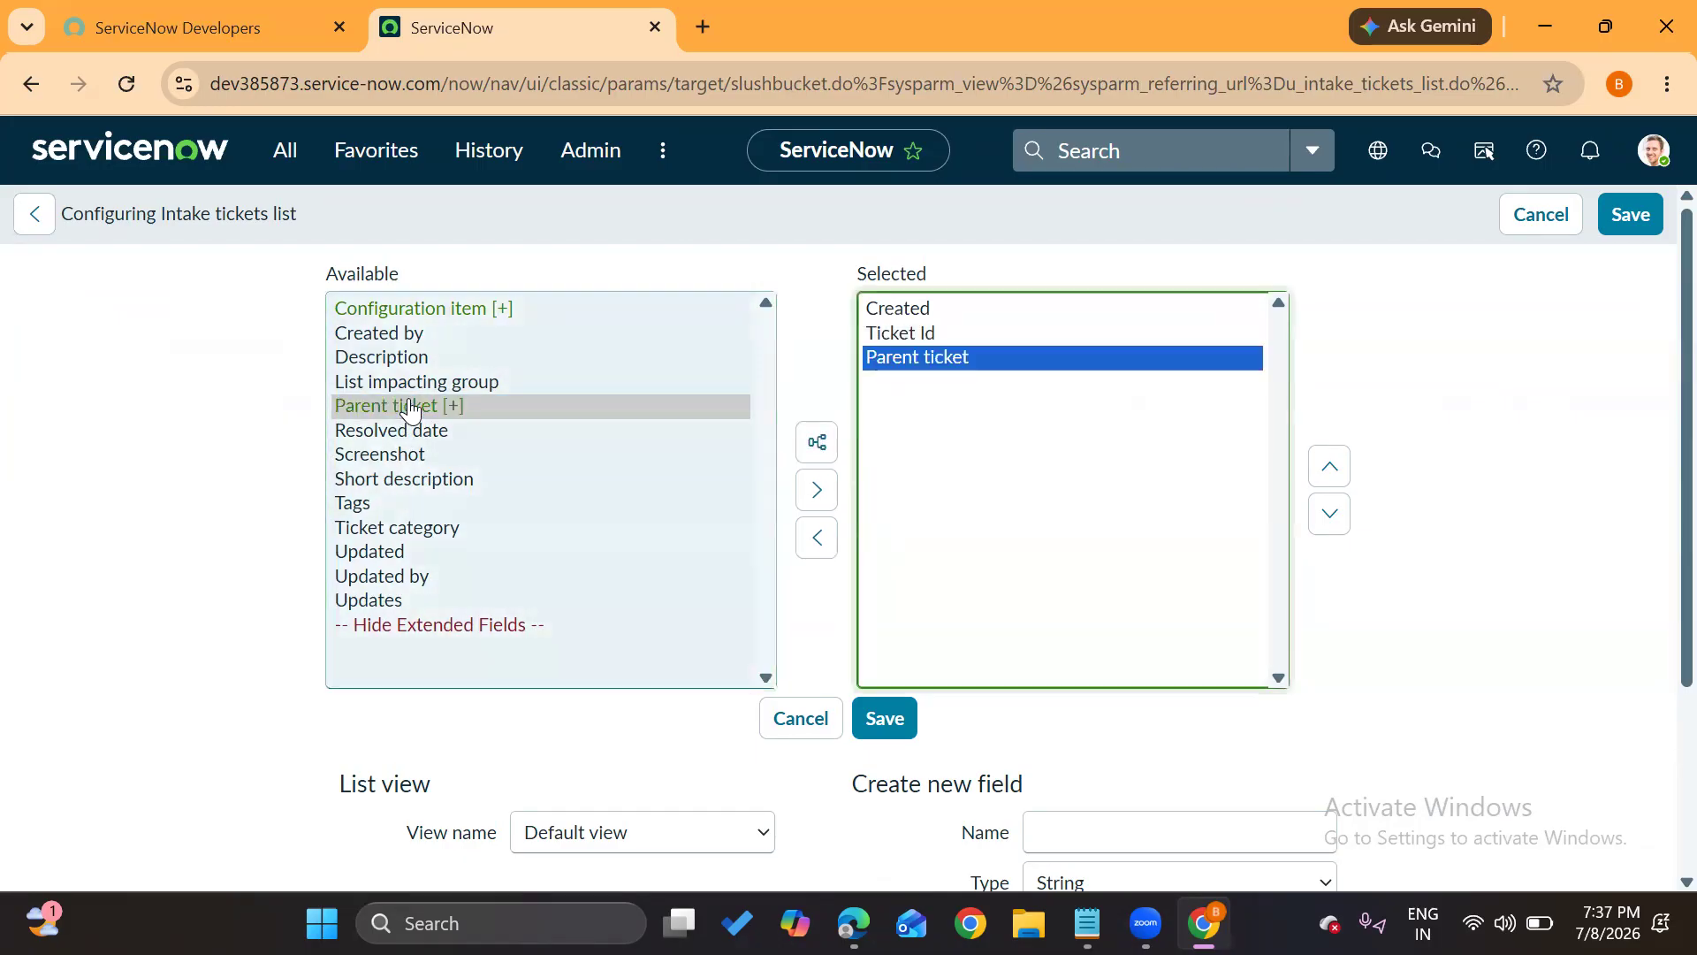
double_click(399, 310)
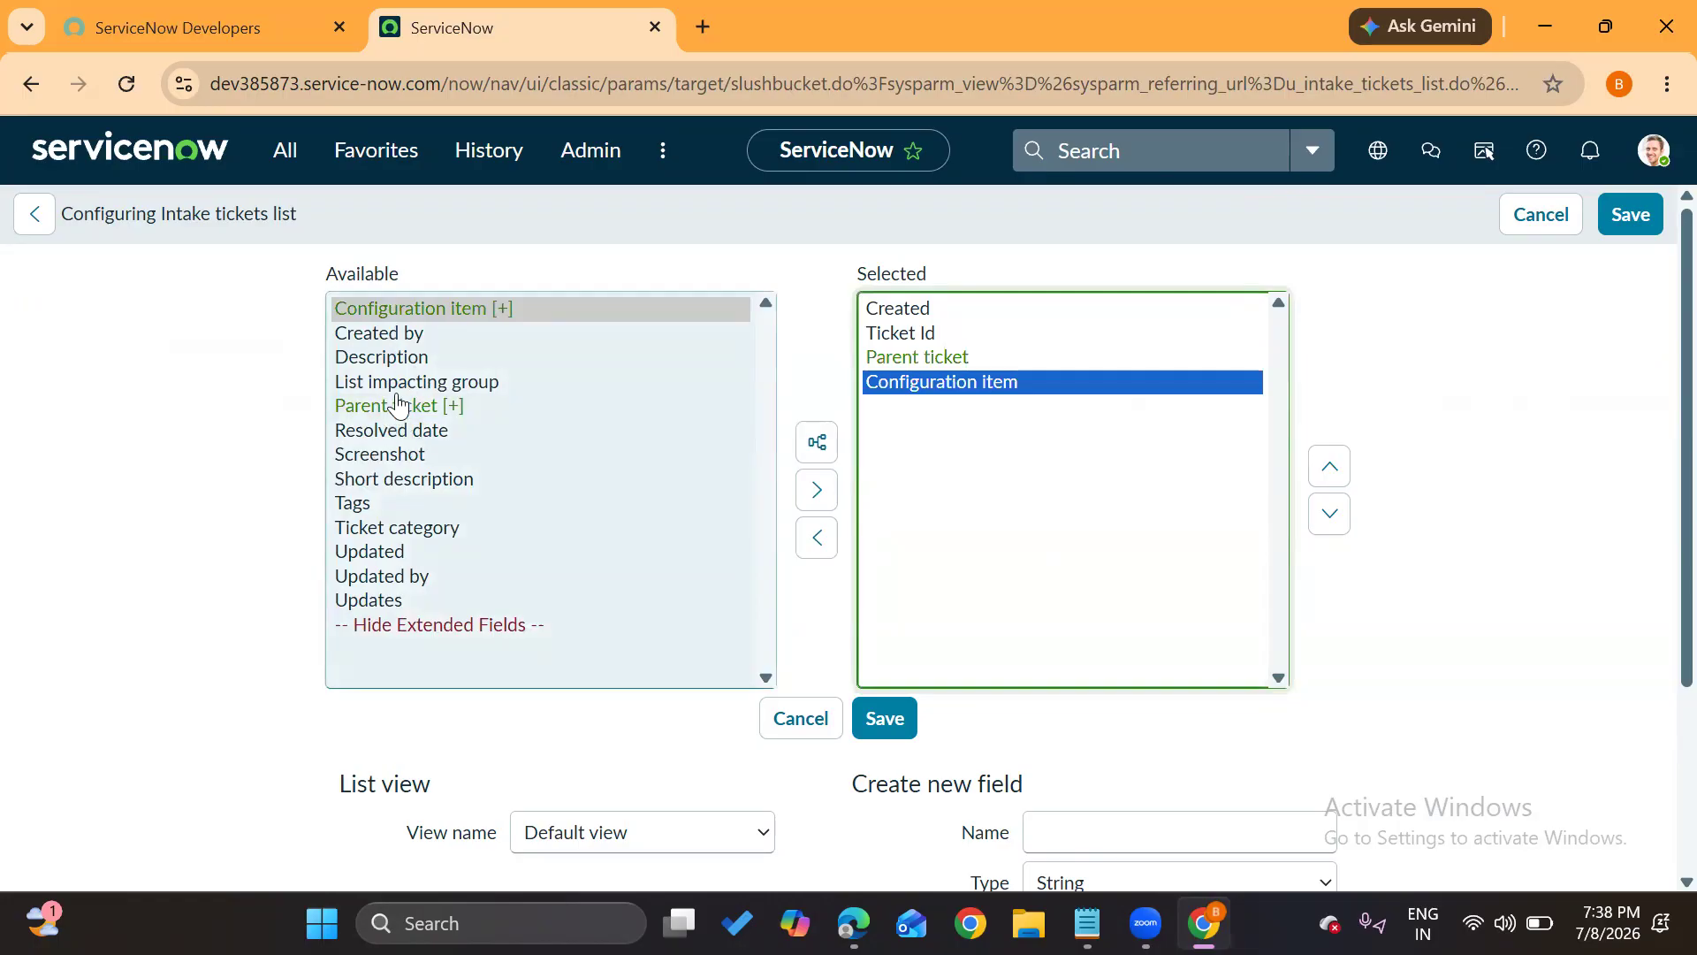
double_click(428, 431)
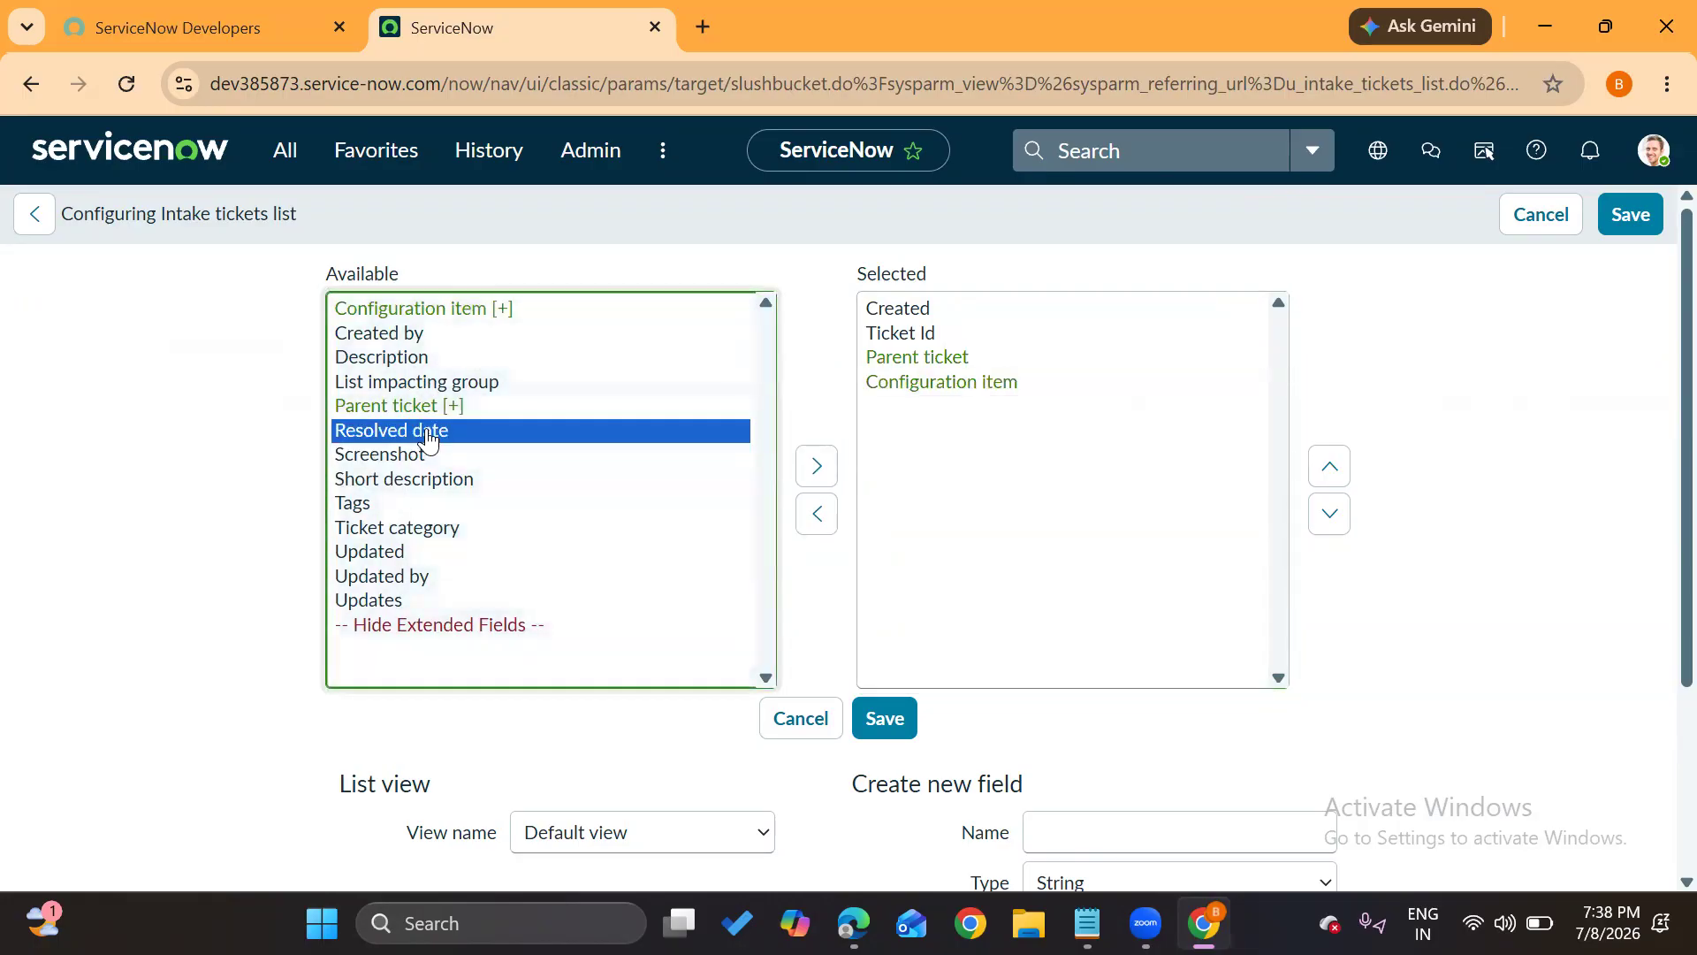
double_click(910, 318)
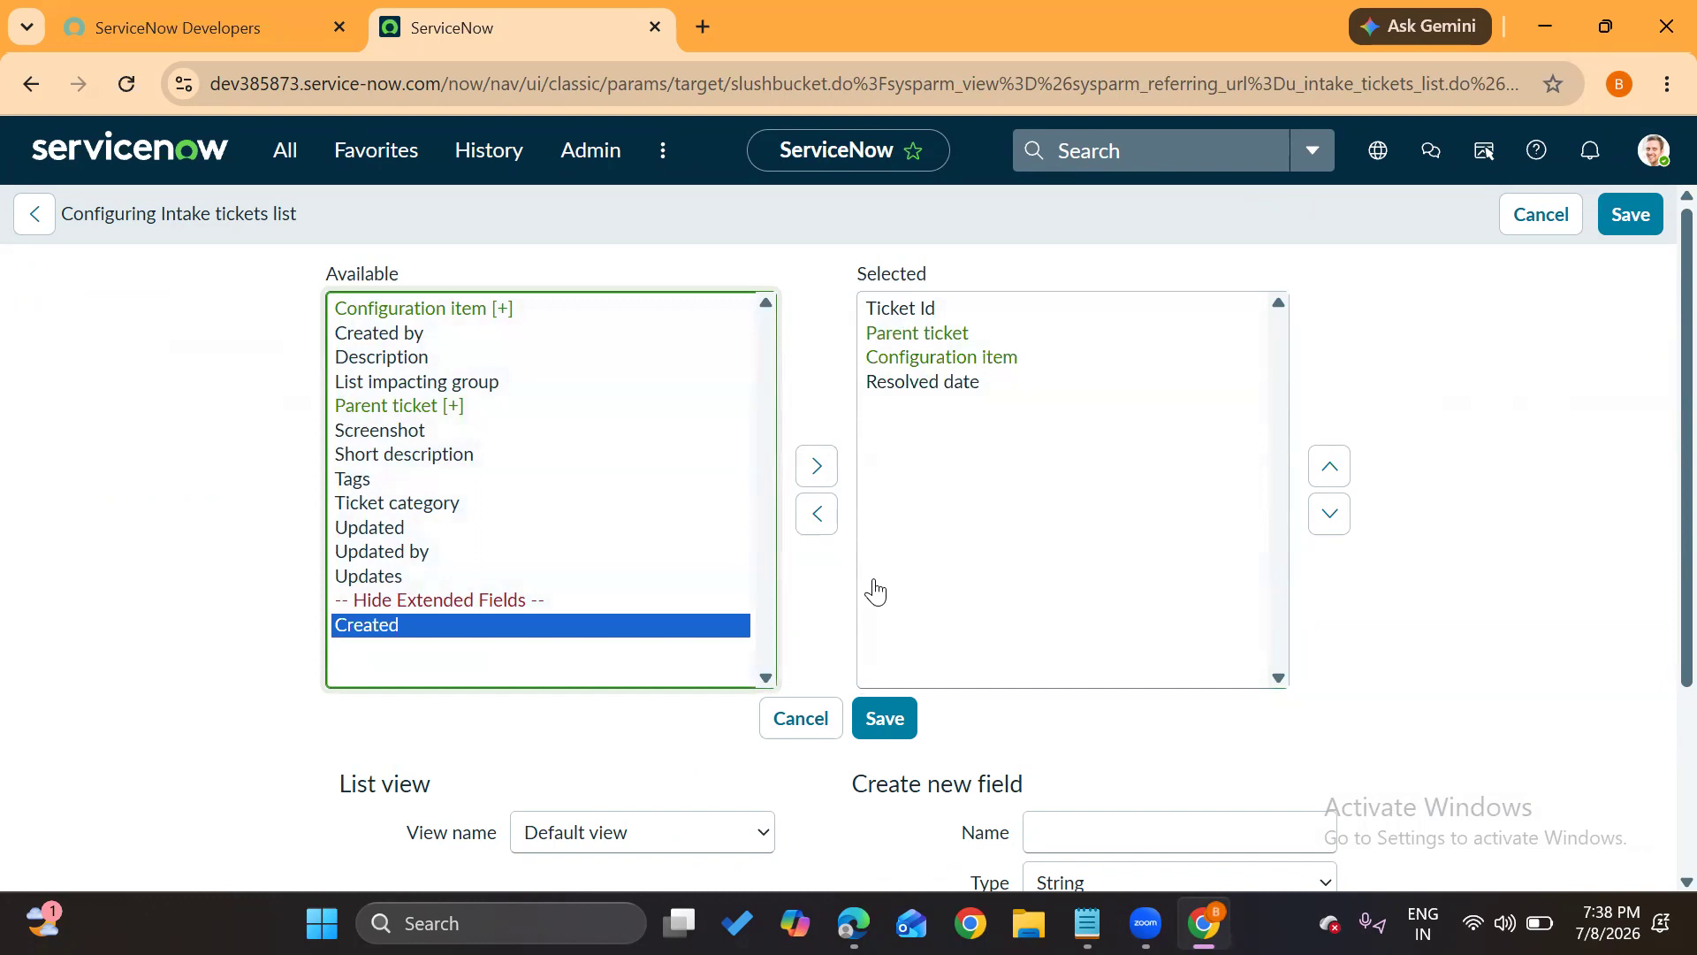
click(885, 719)
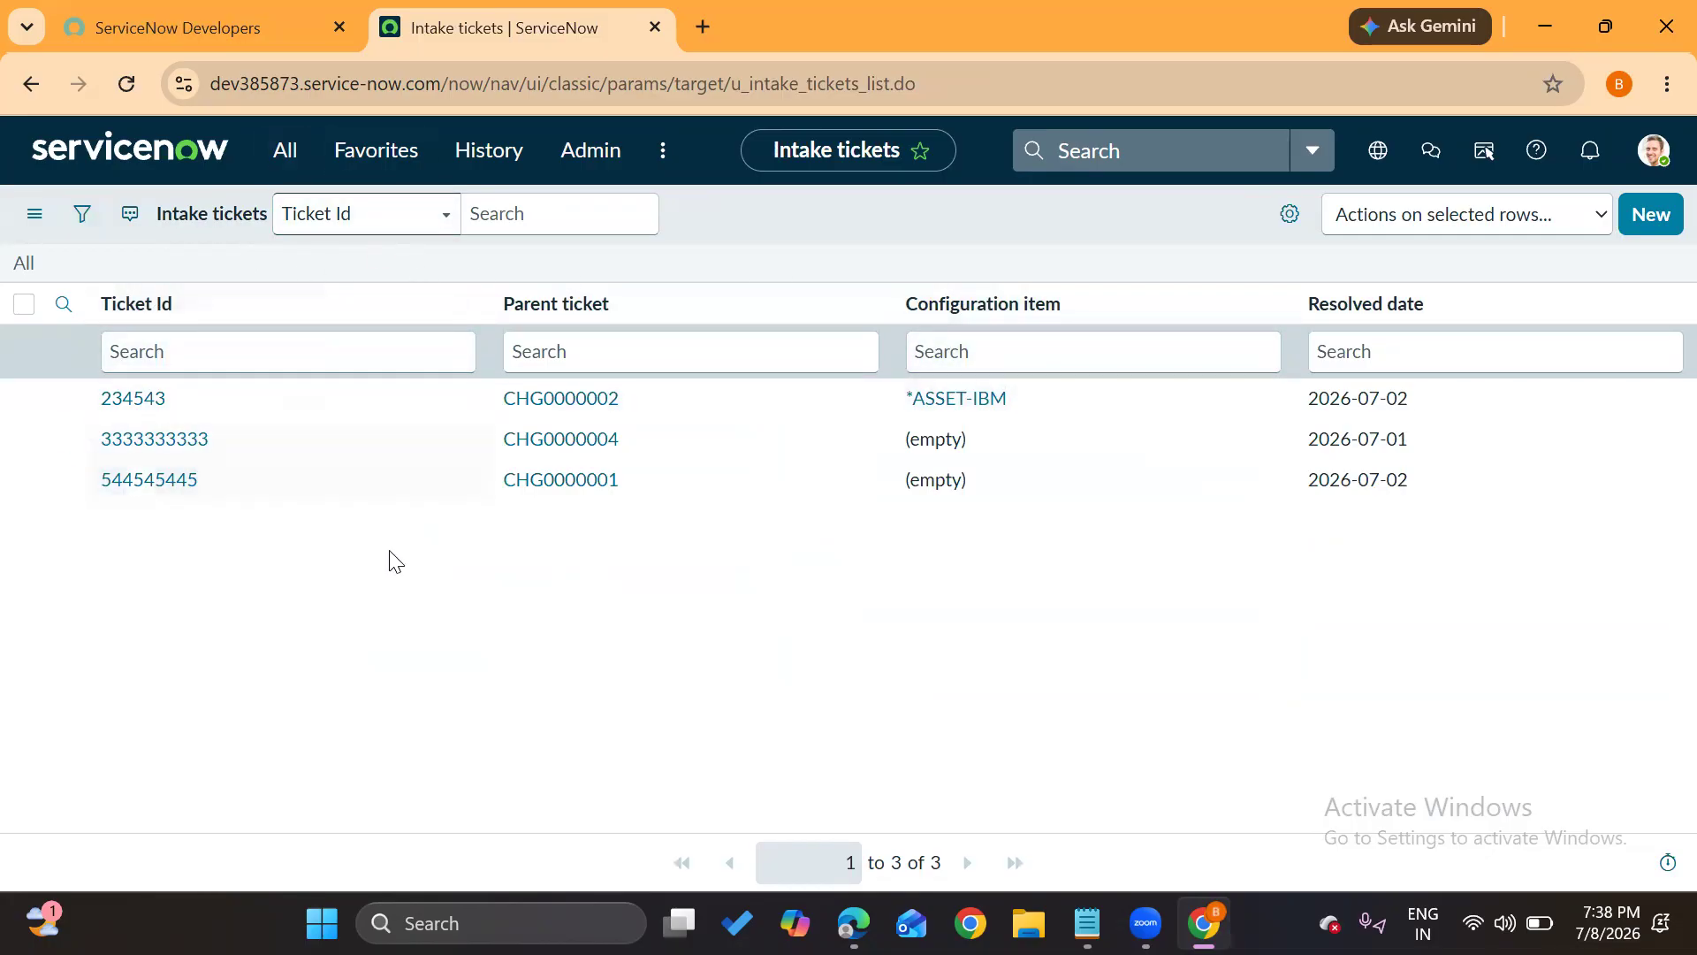
click(1666, 208)
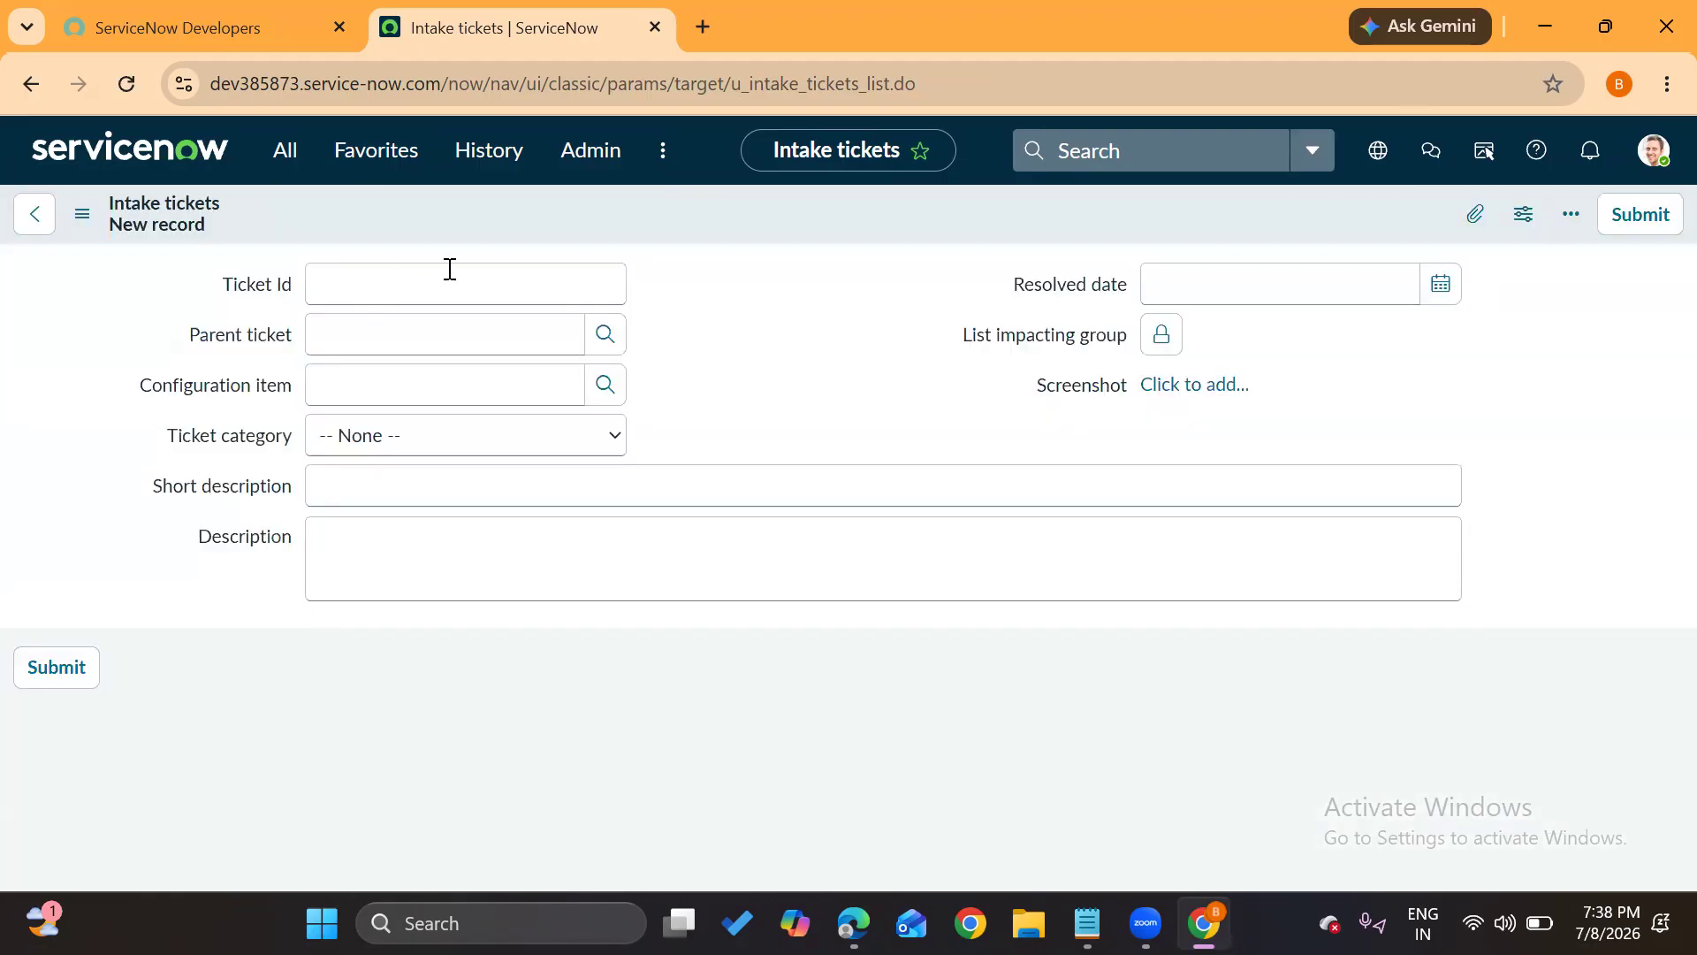
click(450, 271)
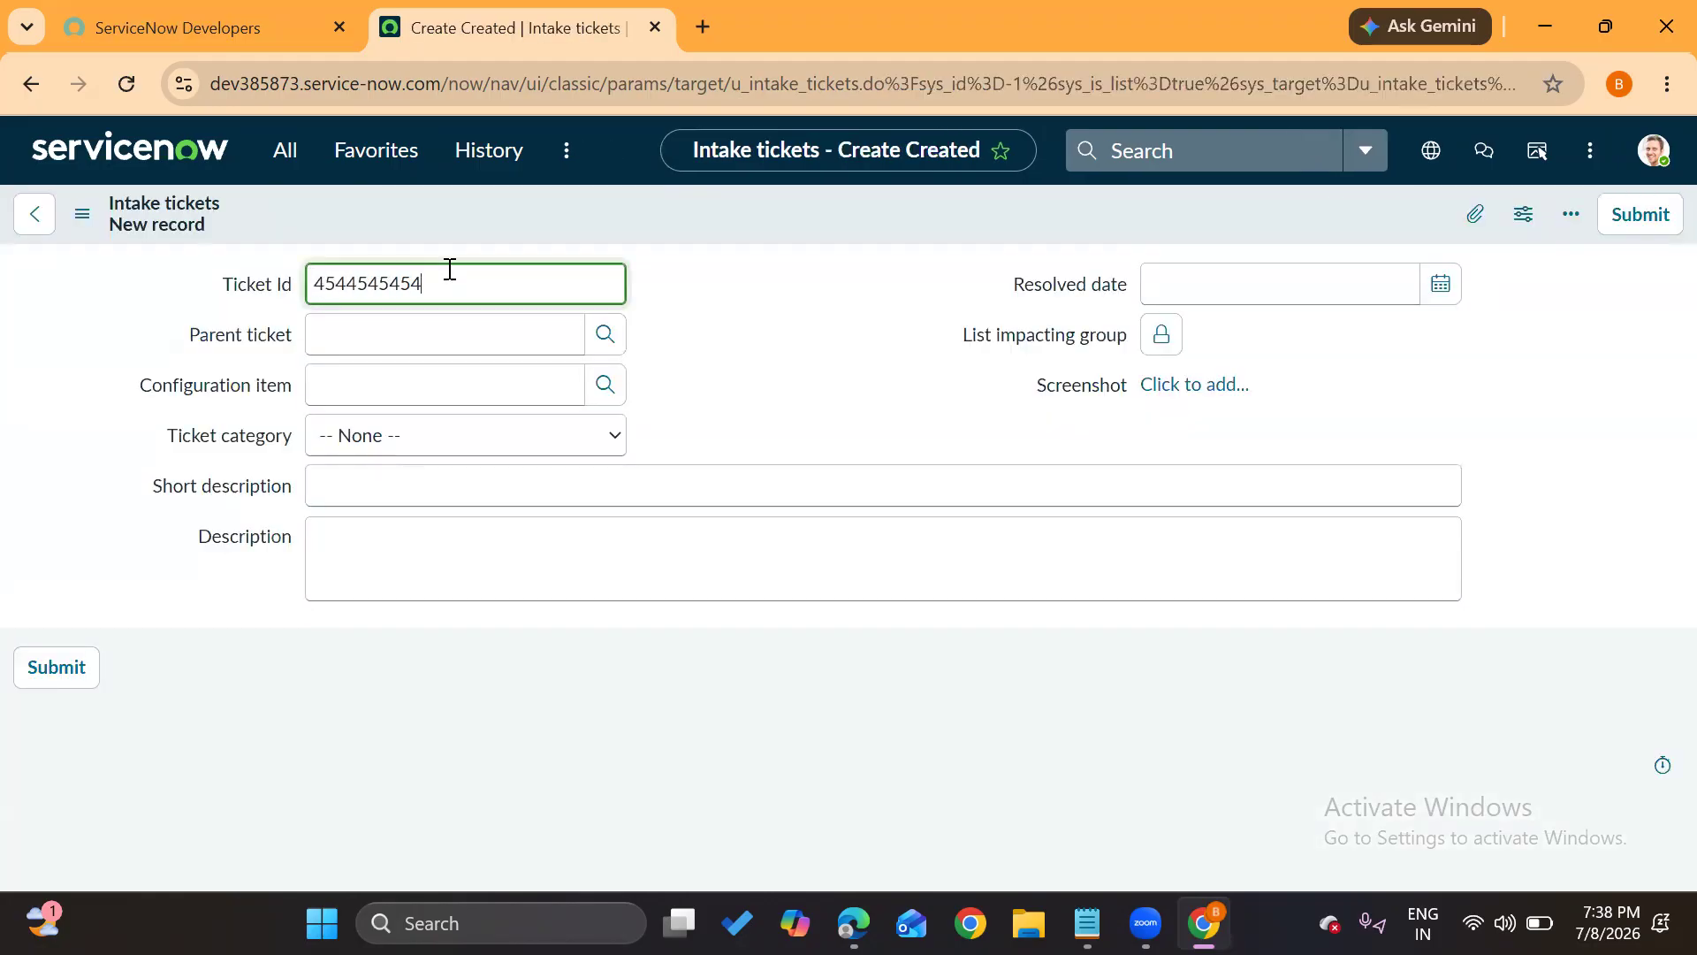
click(604, 334)
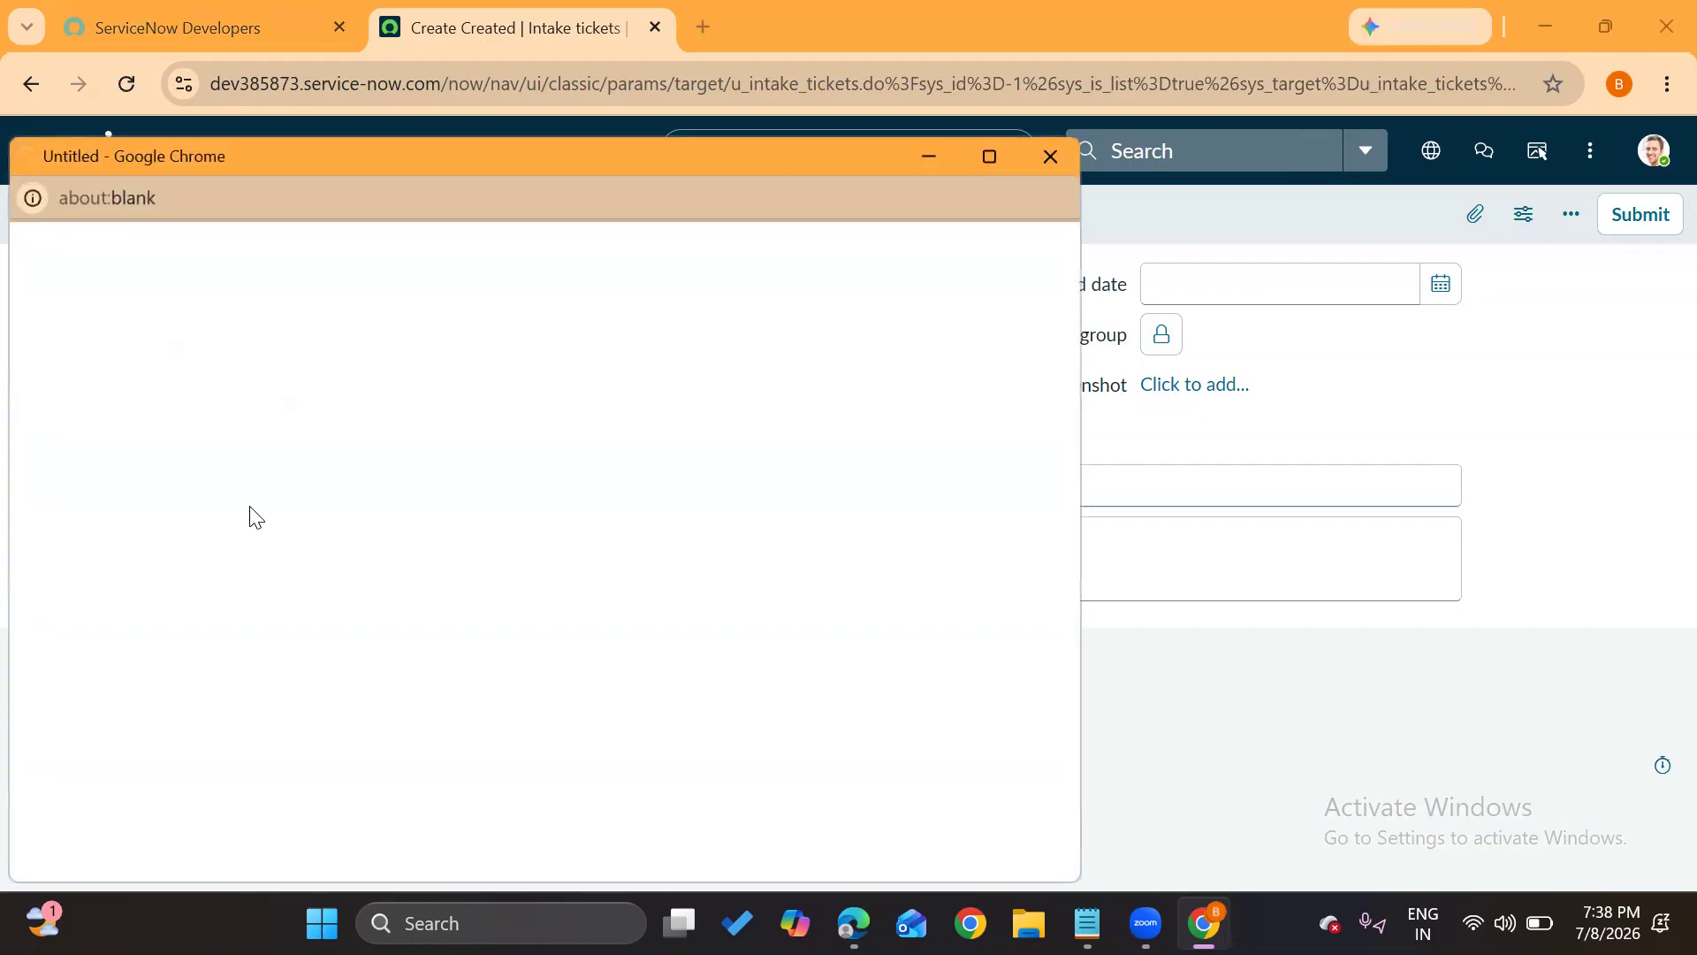
scroll(119, 663, down, 5)
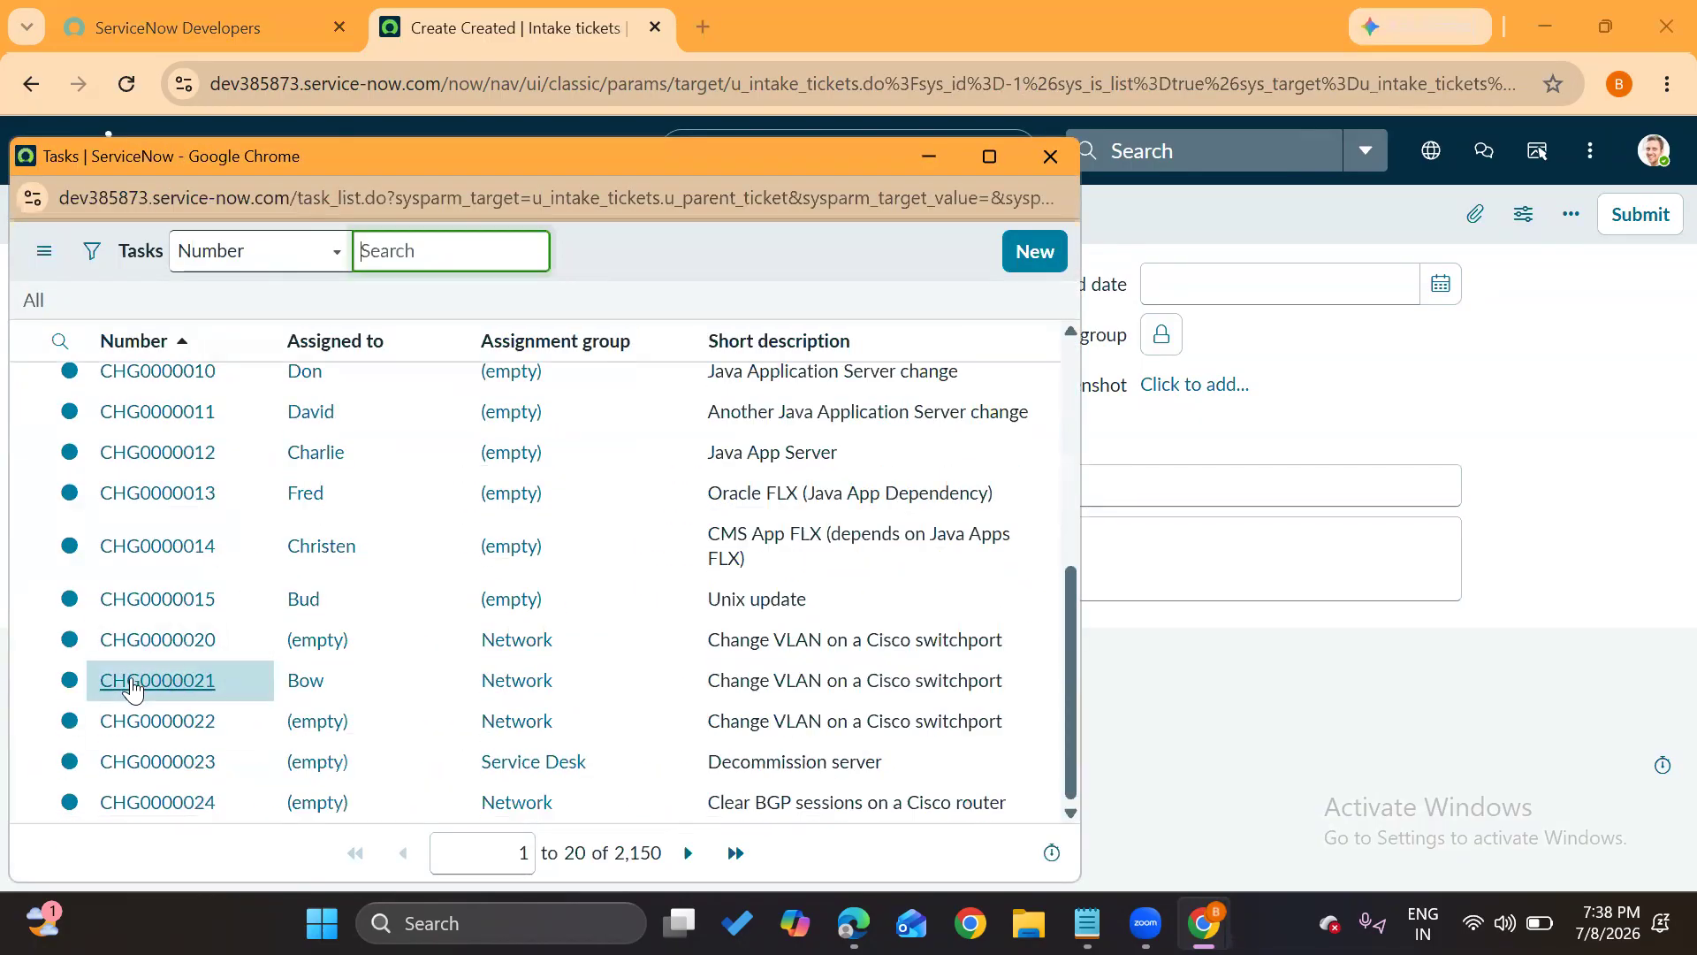
click(132, 681)
Set the ticket's resolved date to 2026-07-03, configuration item to *BETH-IBM and short description to test4, and submit it
click(1441, 284)
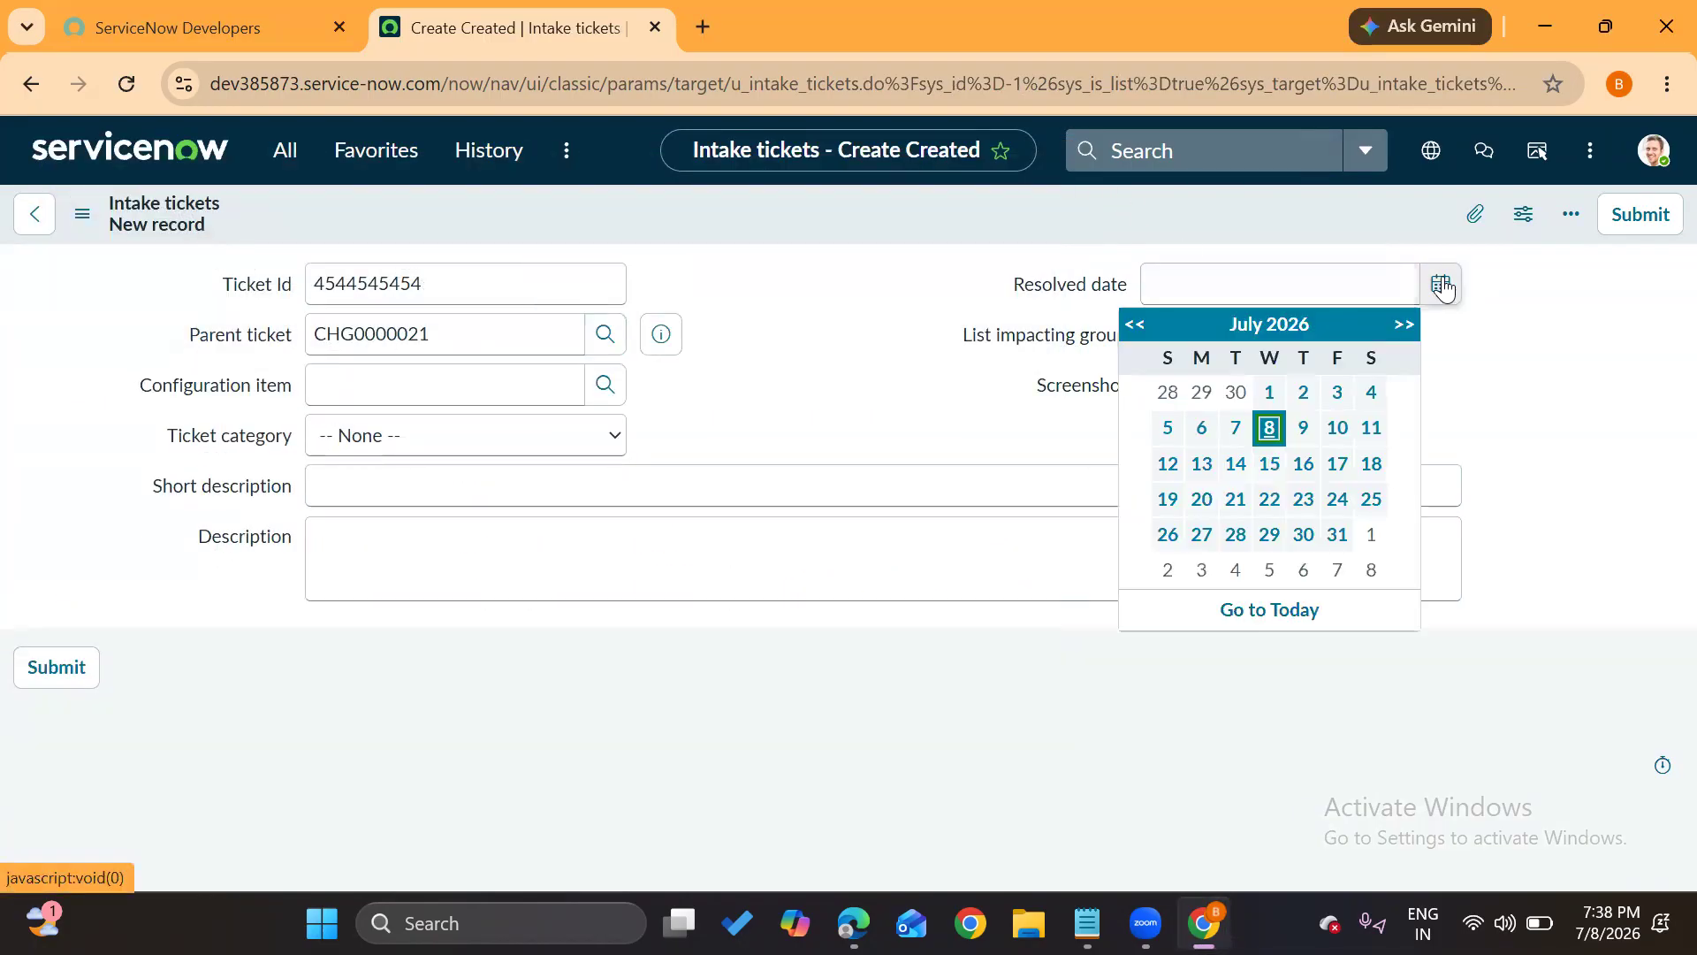
click(1337, 392)
click(606, 384)
click(165, 655)
click(384, 482)
text(test4)
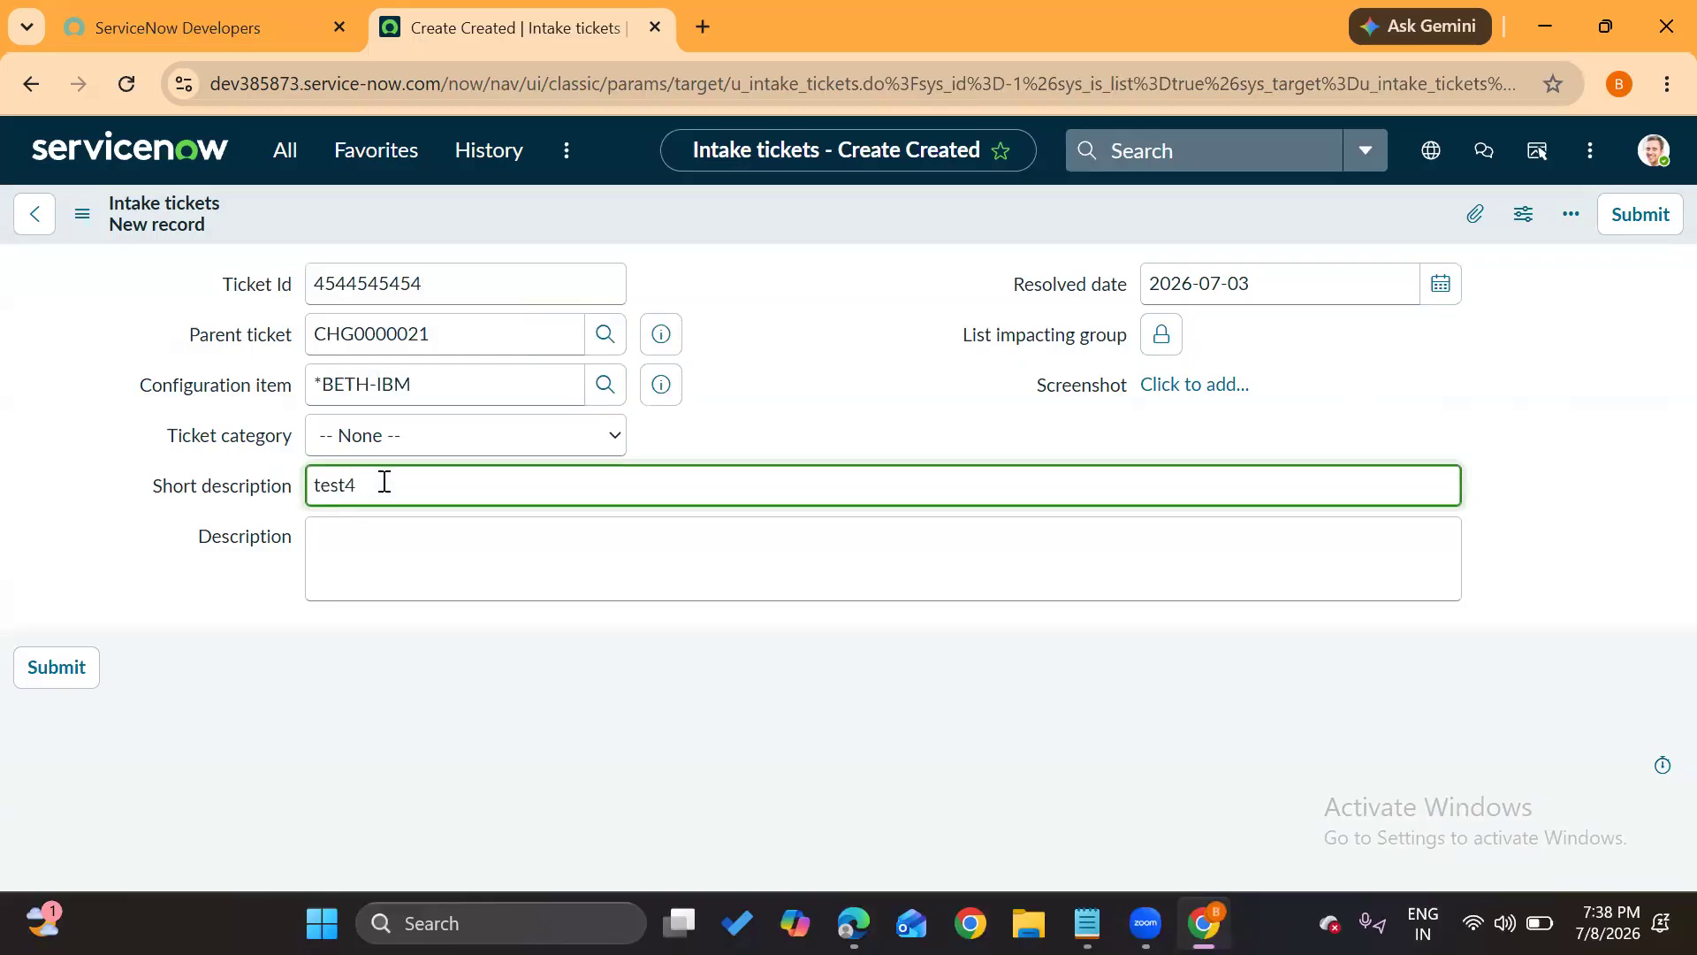
click(56, 667)
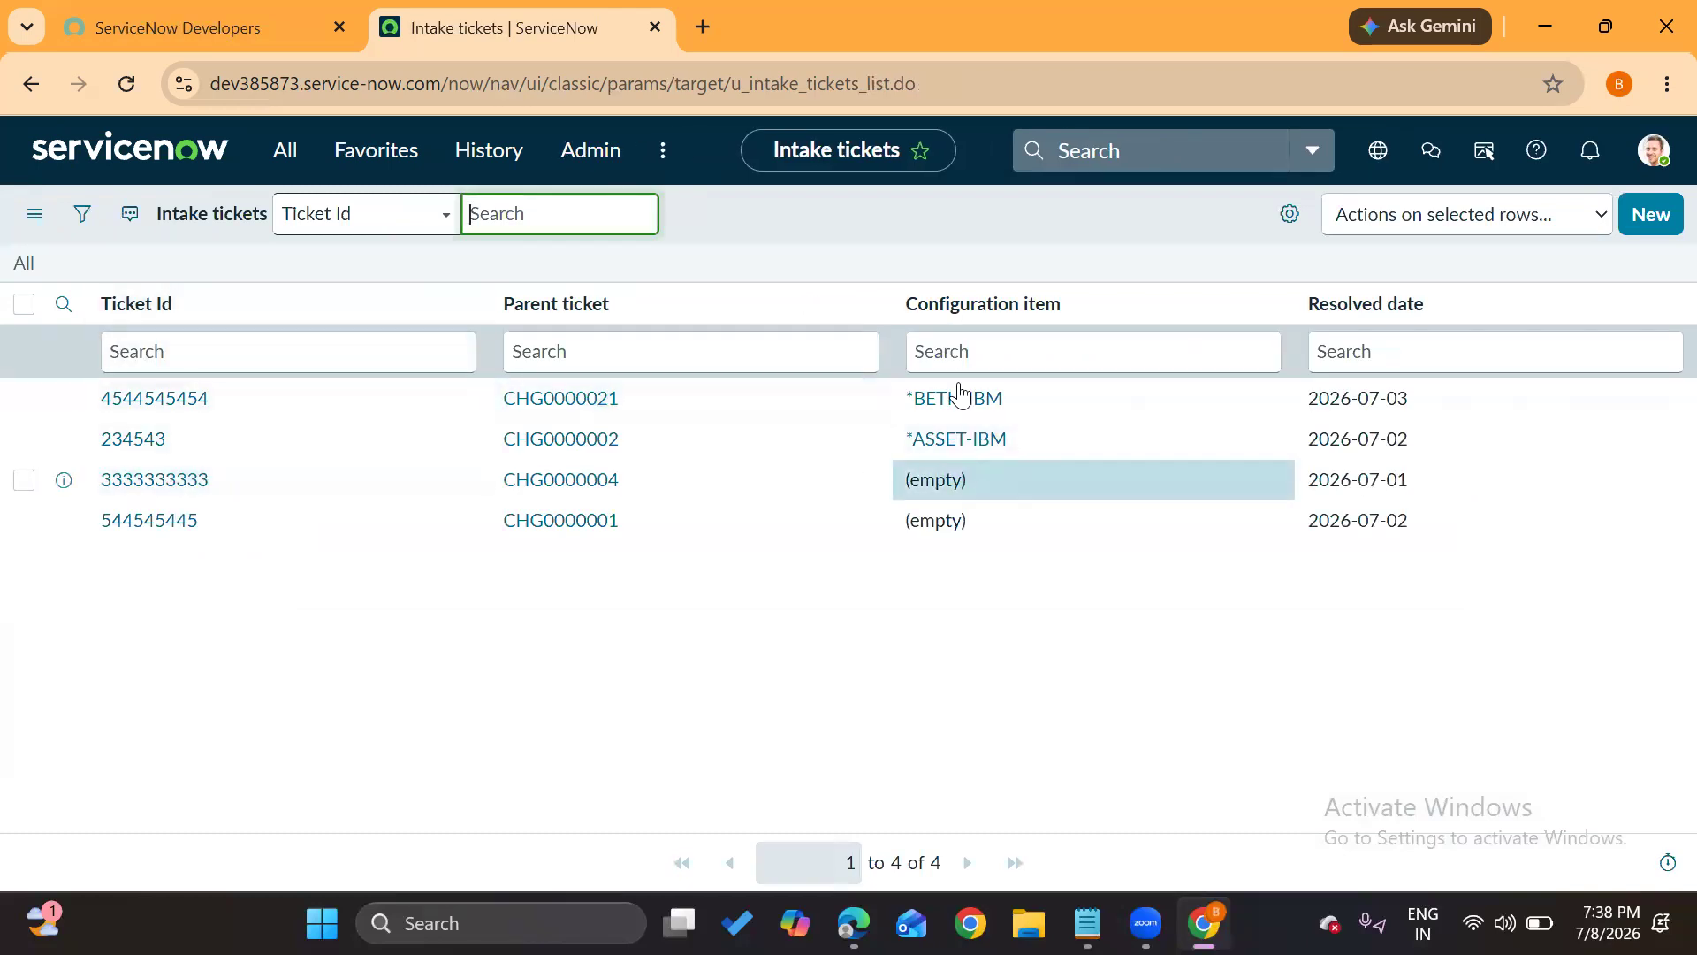
Examine the Ticket Id column's context menu in the Intake tickets list, including the List Layout configuration option
click(1031, 221)
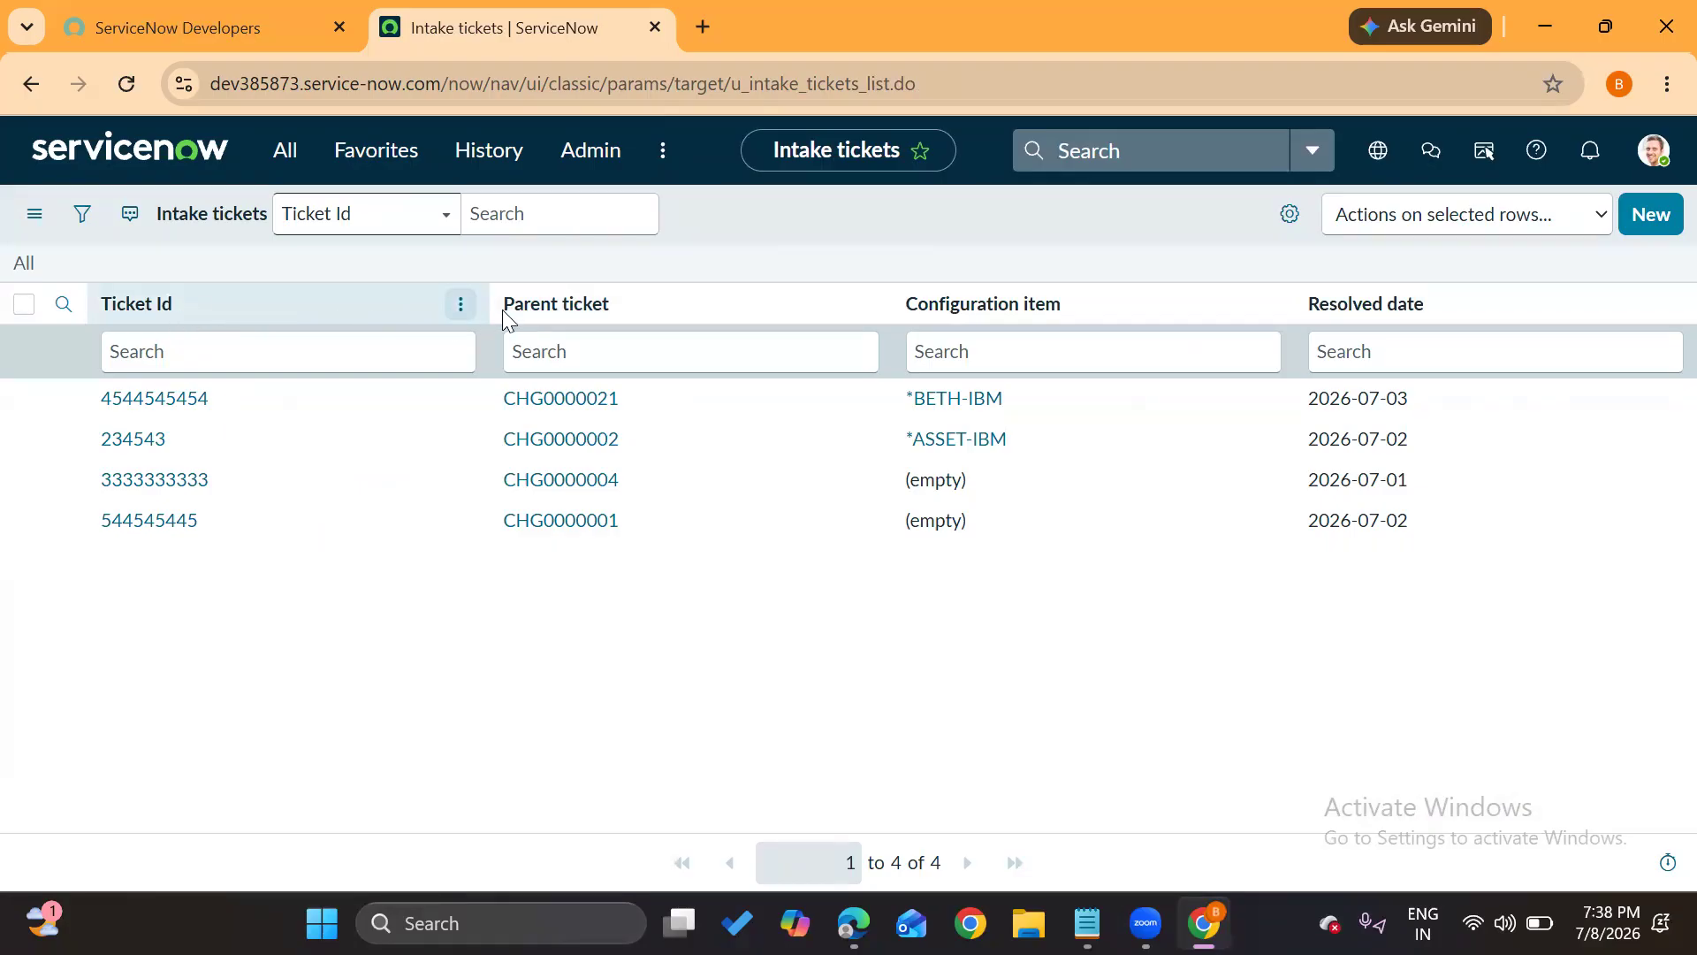
click(352, 295)
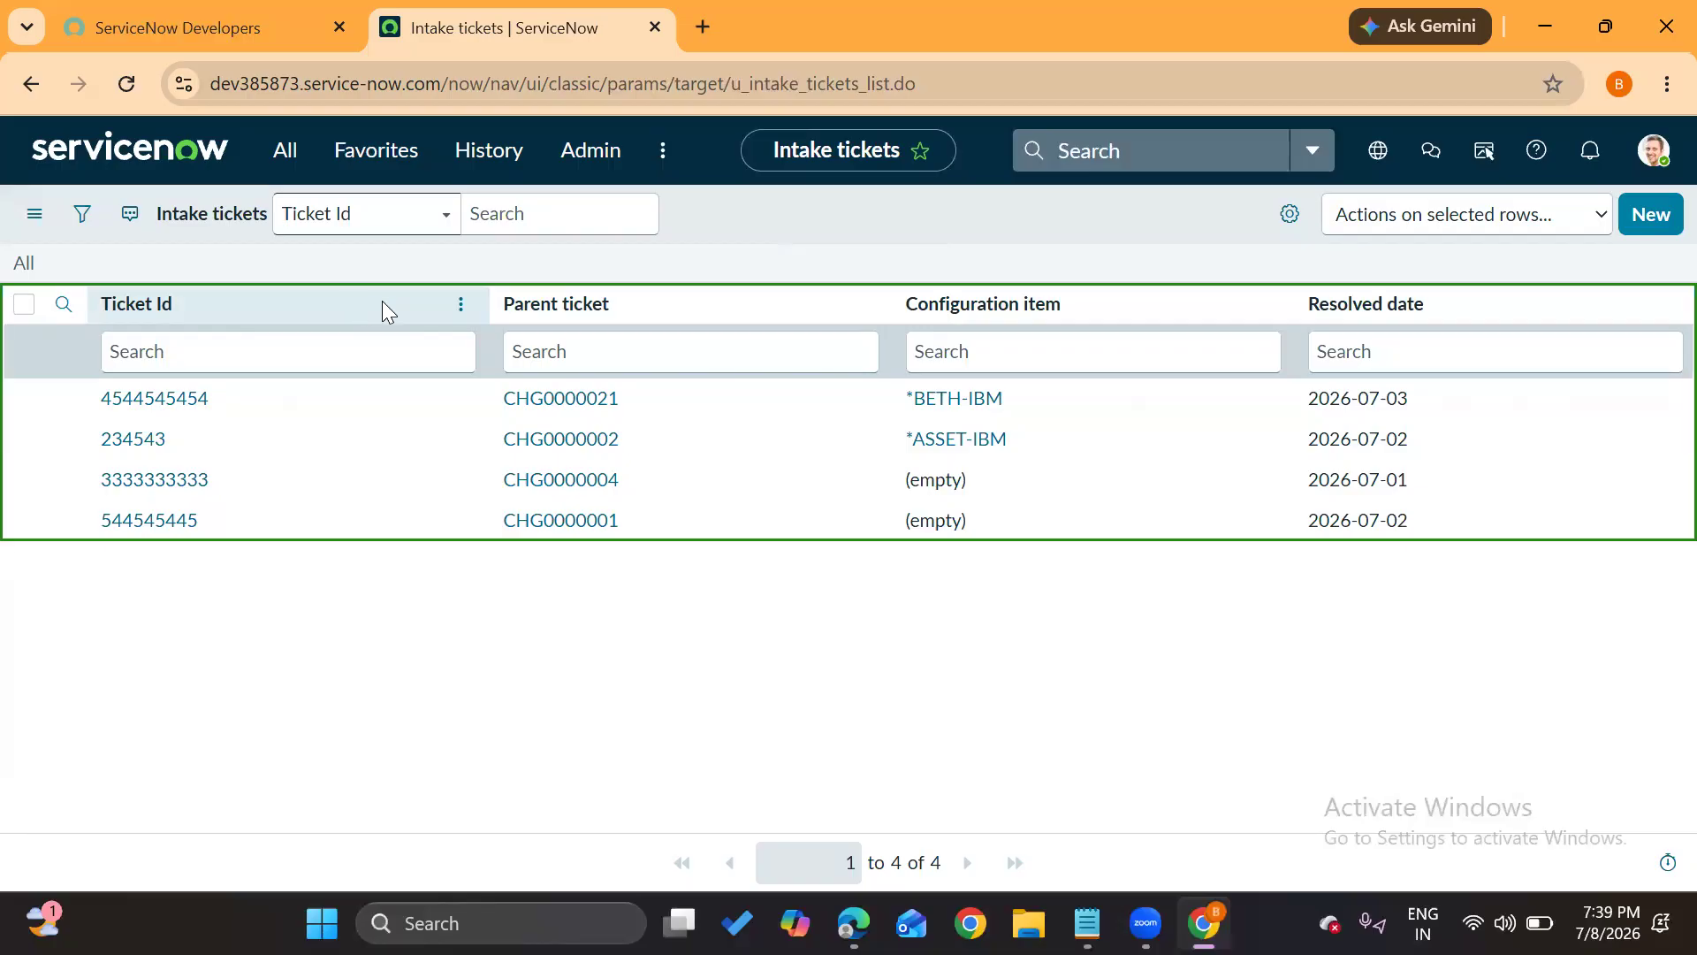
click(462, 306)
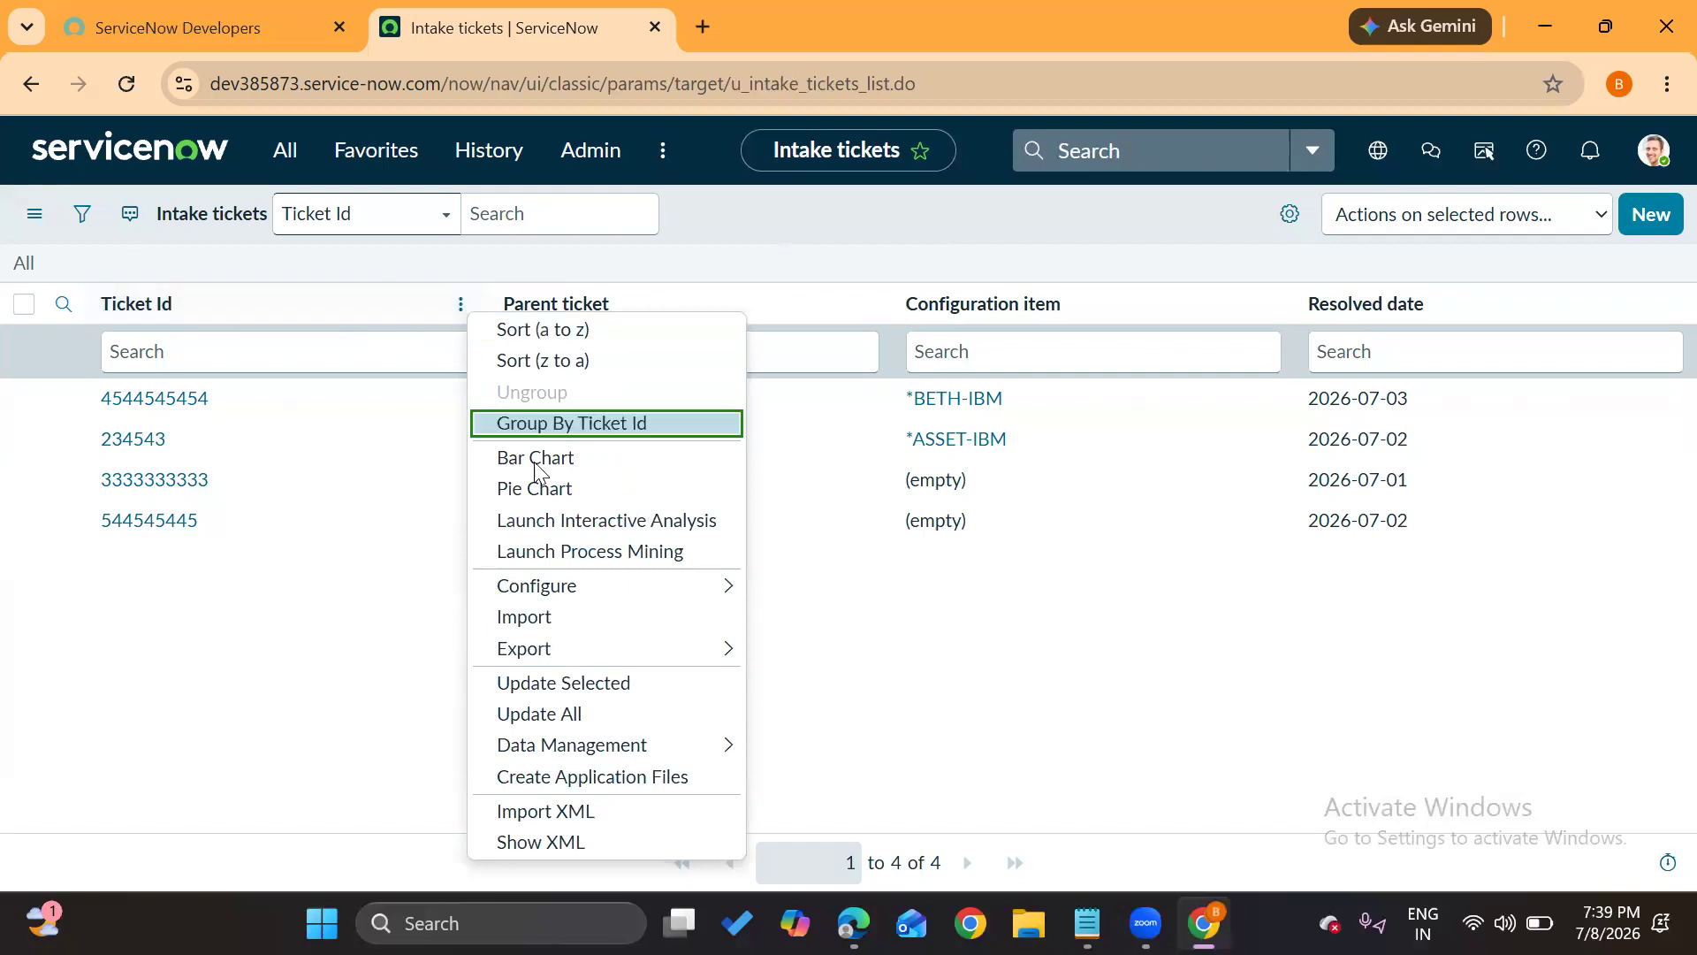
mouse_move(673, 585)
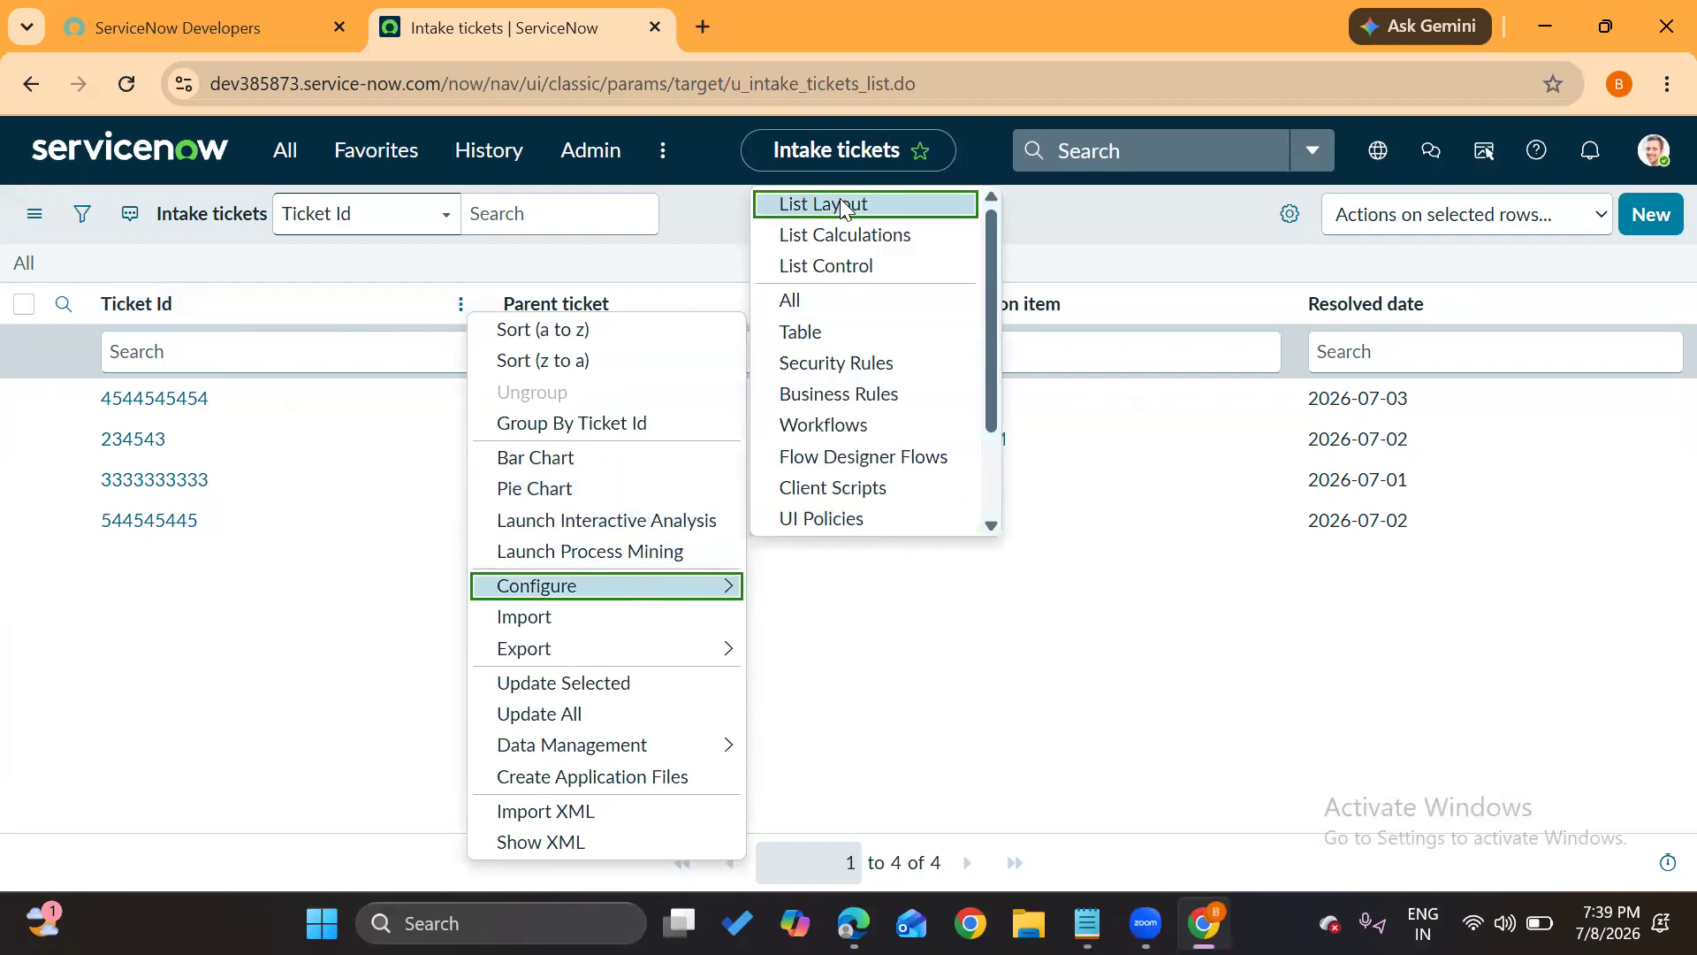
click(353, 303)
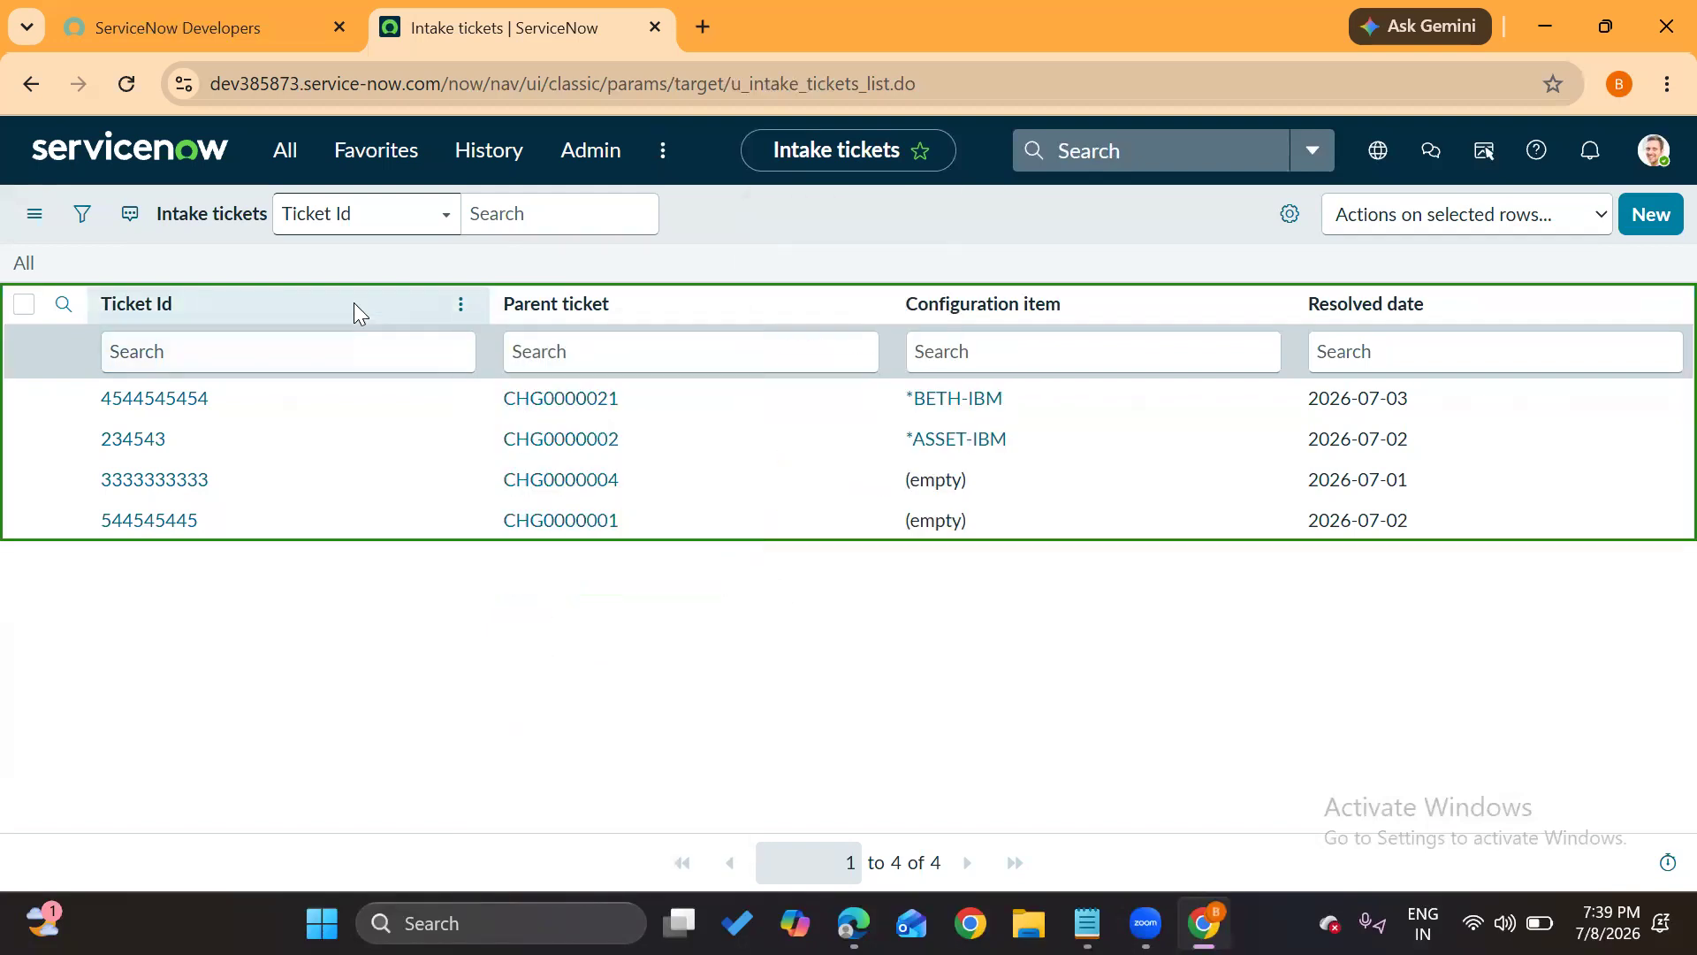
right_click(353, 302)
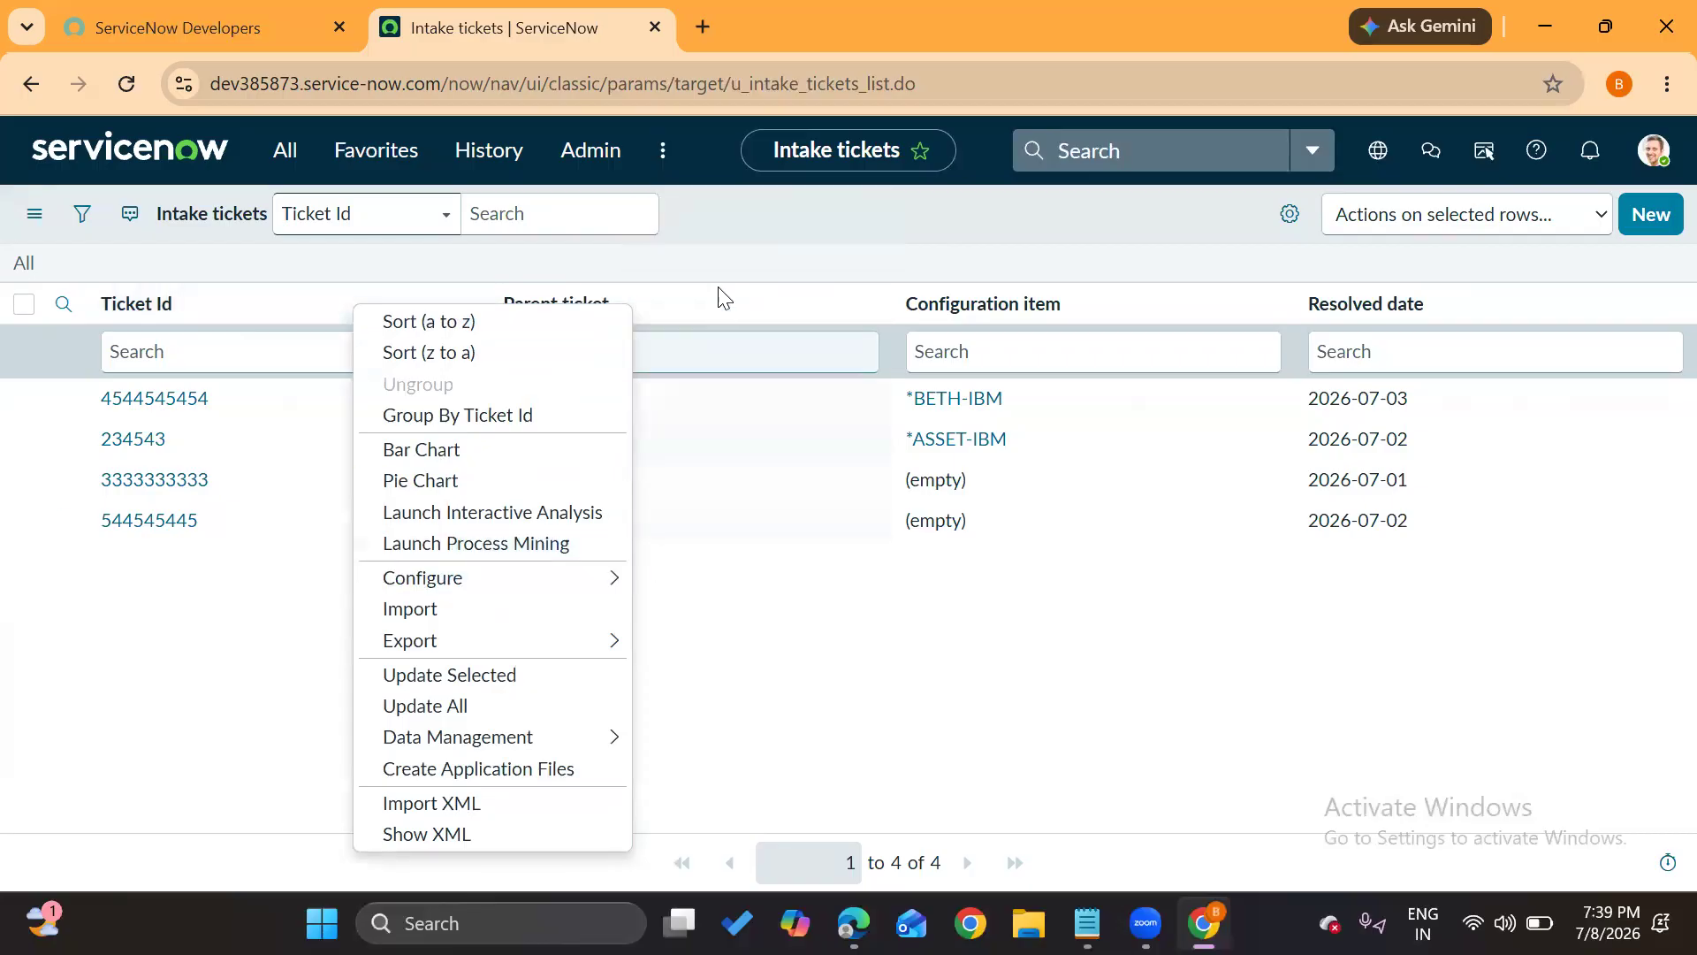
click(778, 242)
Open a new intake ticket form, view its Form Layout configuration option, and return to the Intake tickets list
click(1662, 214)
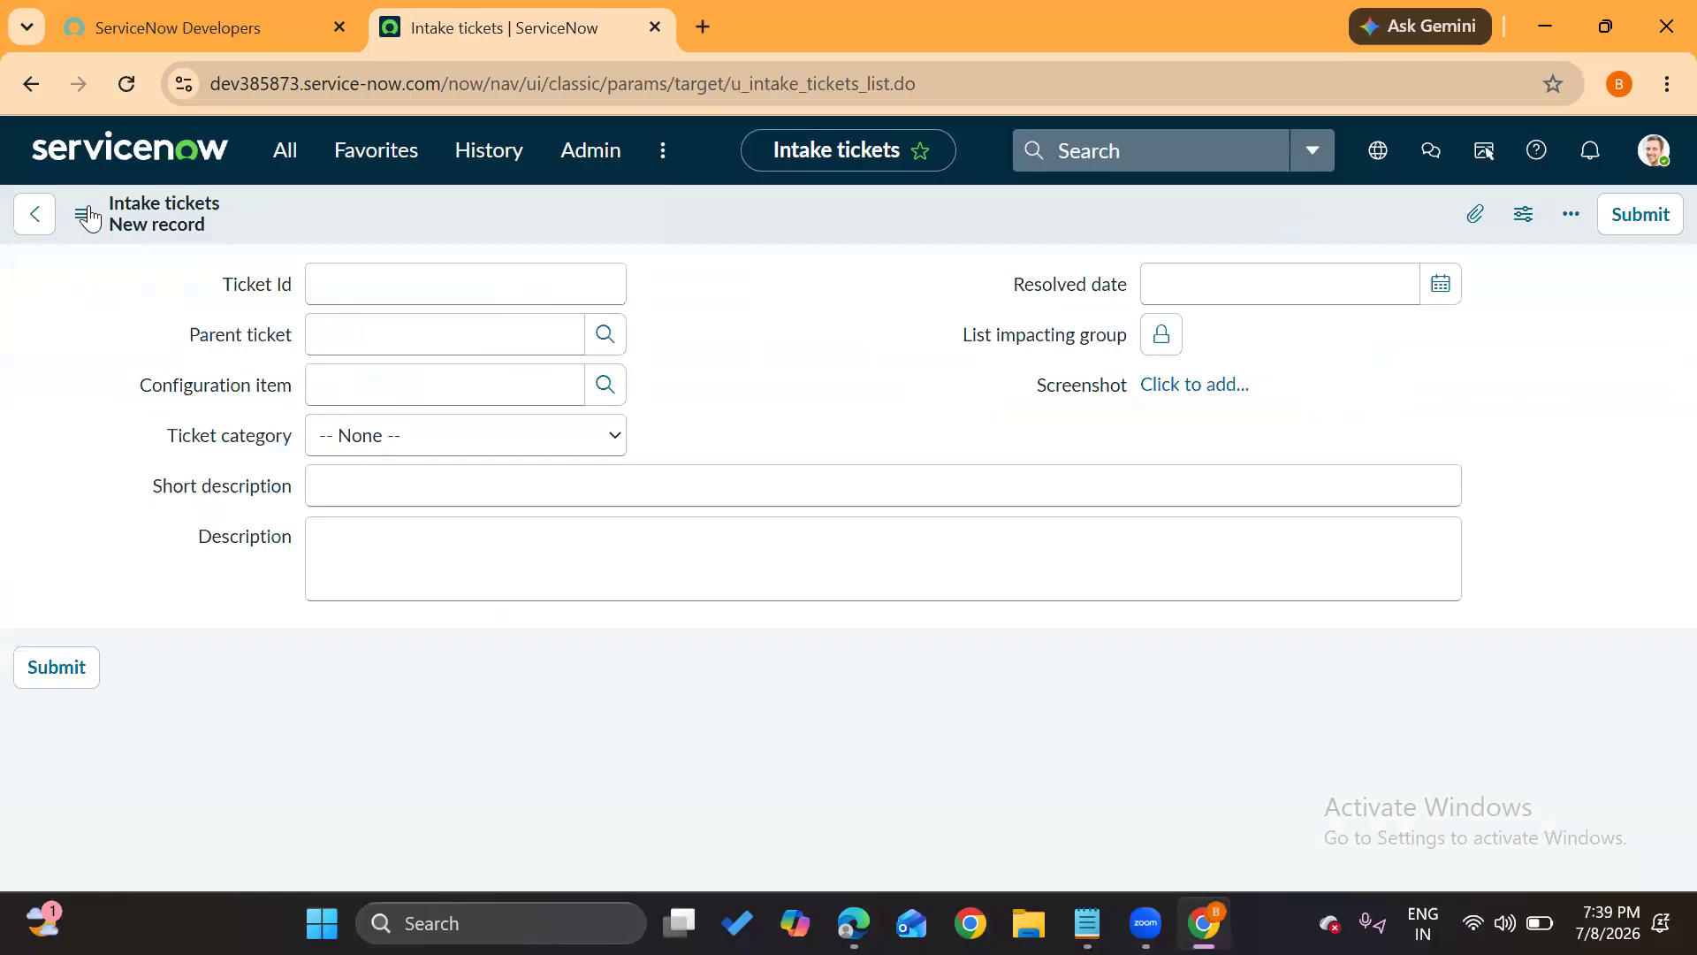
click(88, 216)
mouse_move(248, 274)
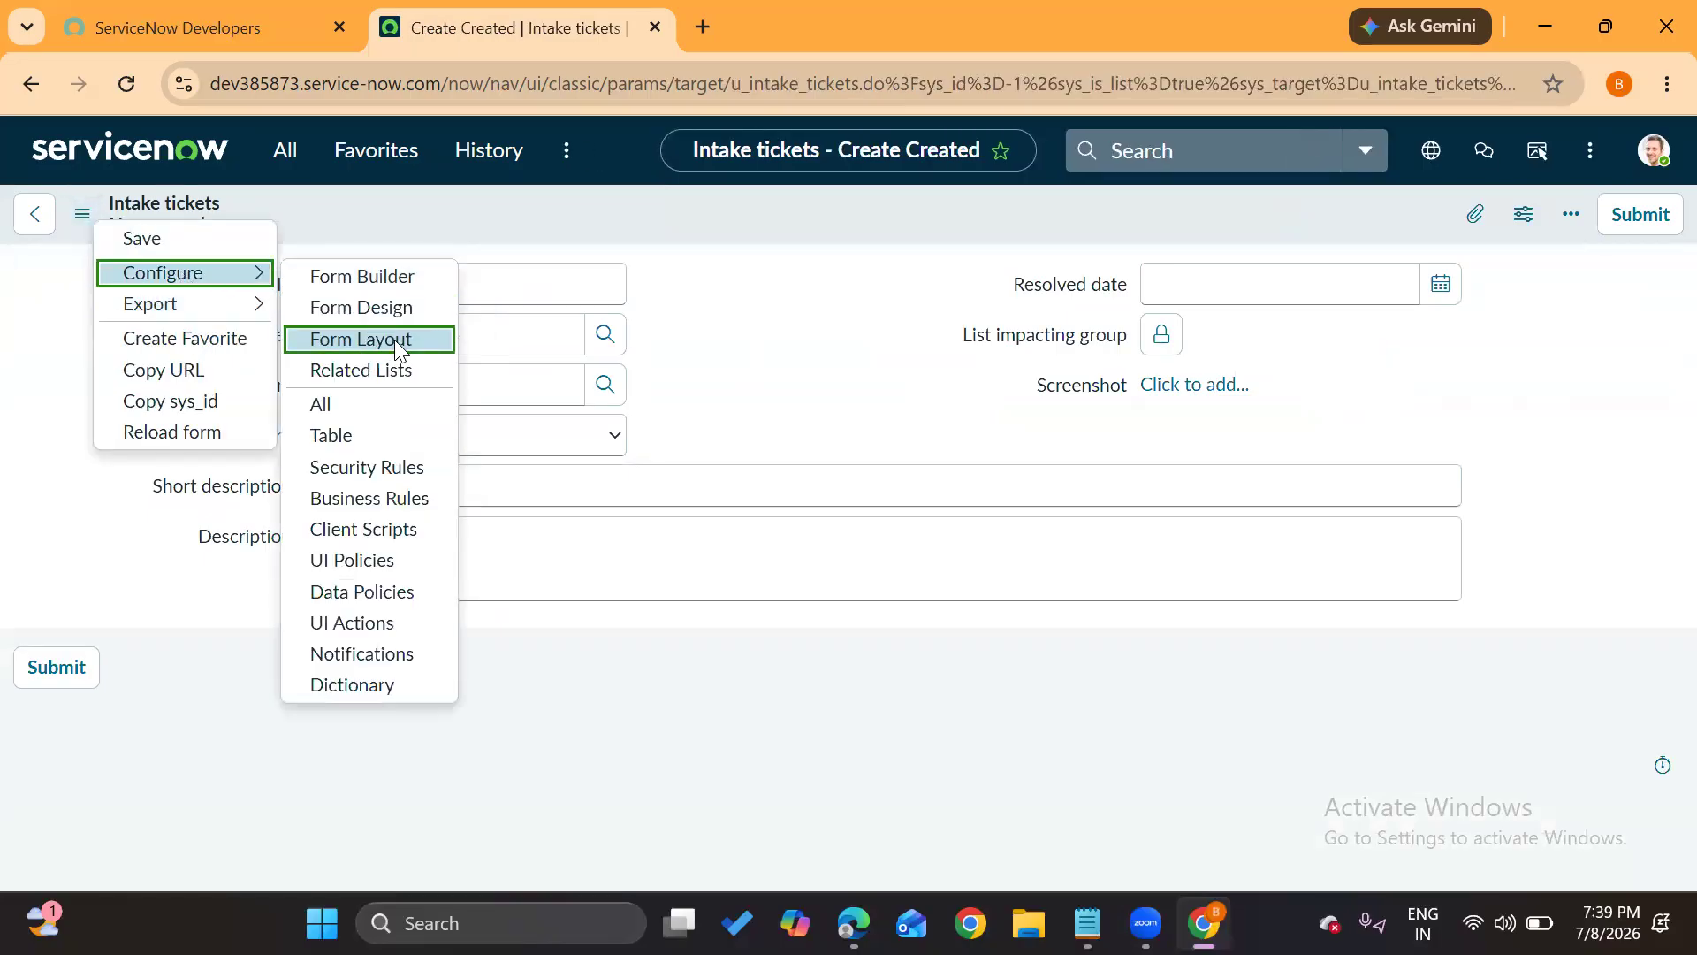
click(684, 376)
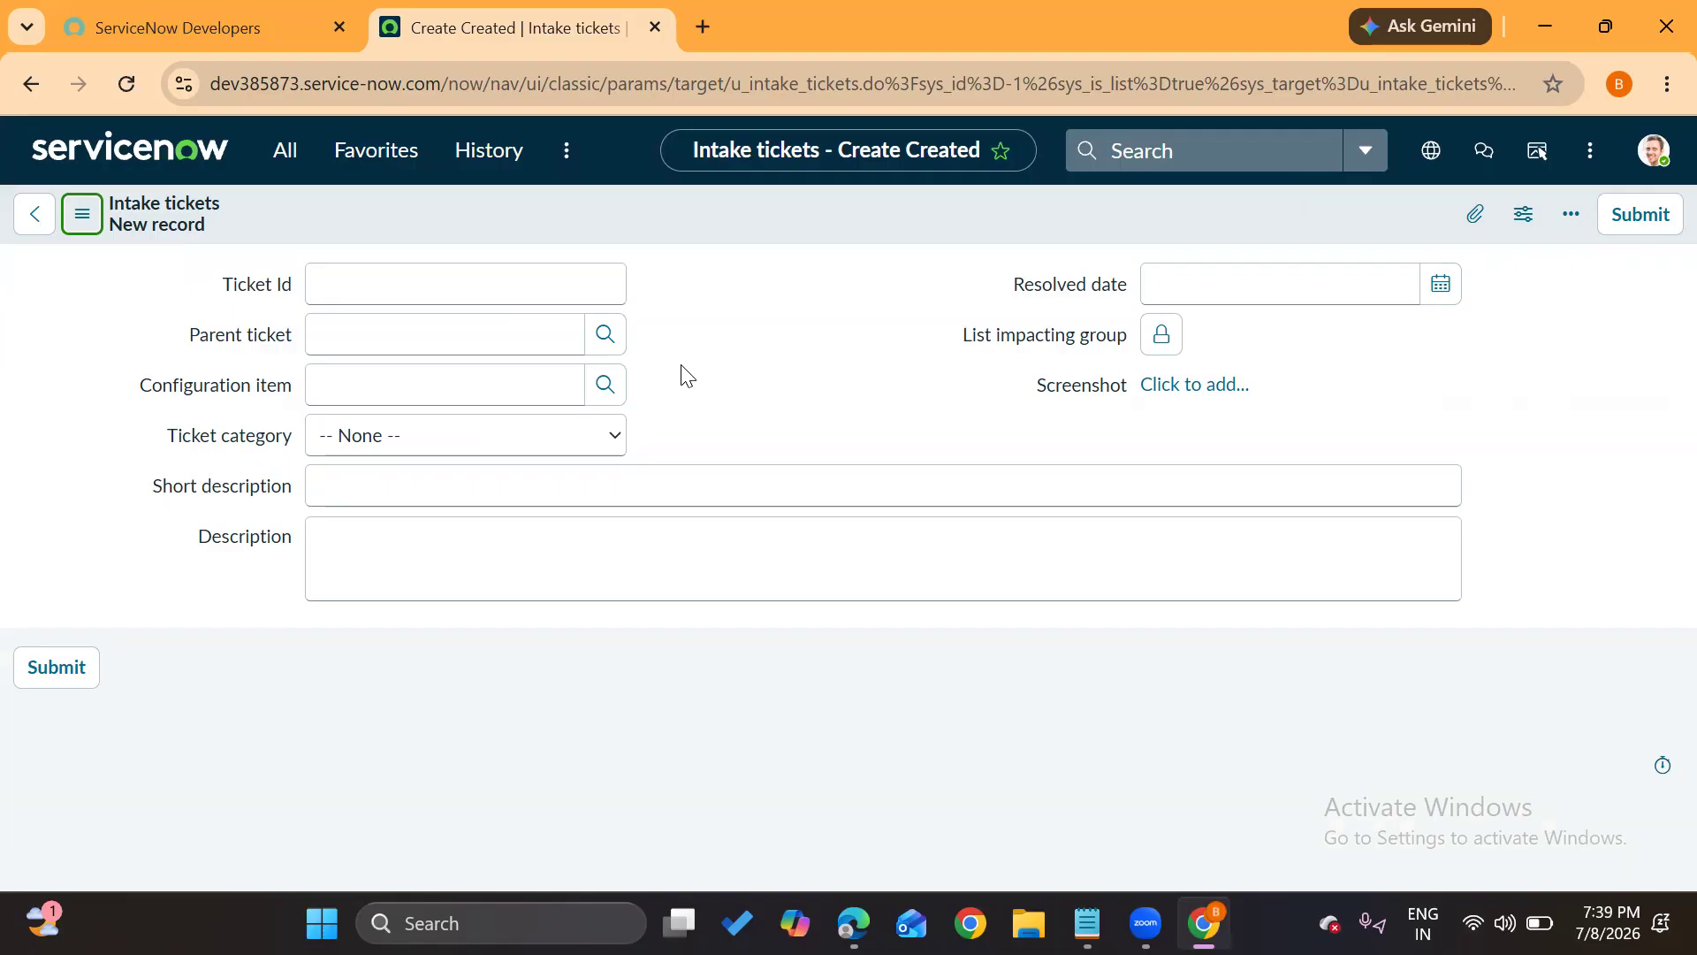
key(XF86AudioRaiseVolume)
click(31, 89)
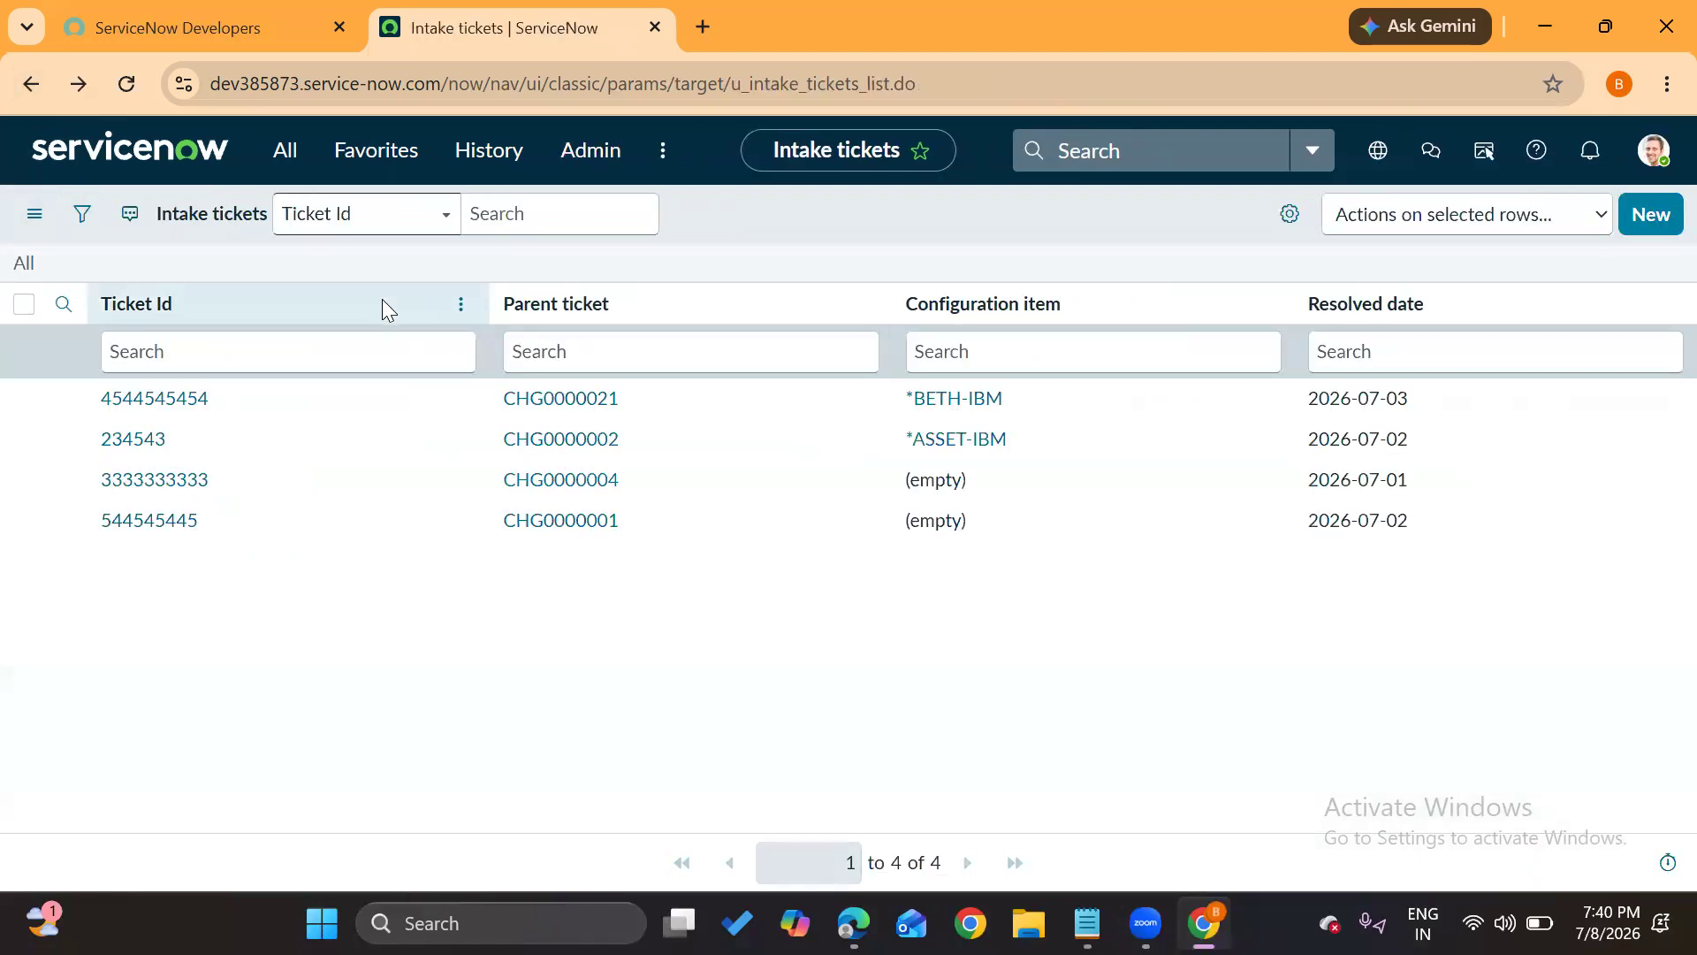
Open the Excel import page for the Intake tickets table, review its template and upload options, and return to the list
click(460, 305)
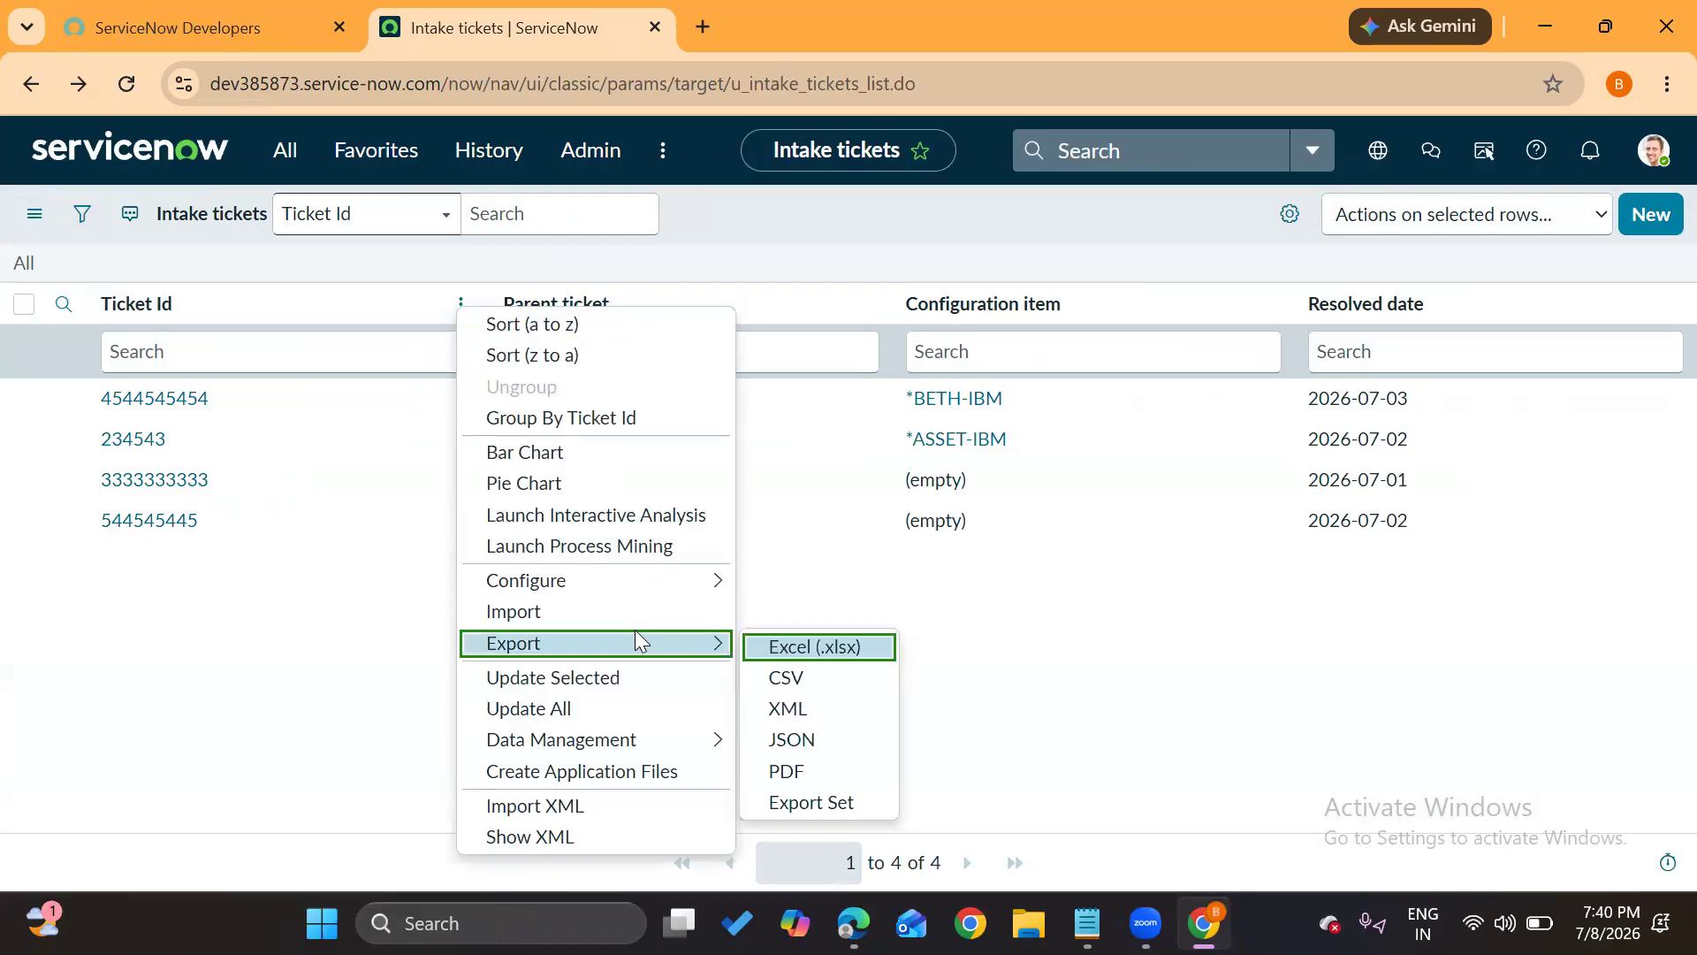
click(621, 611)
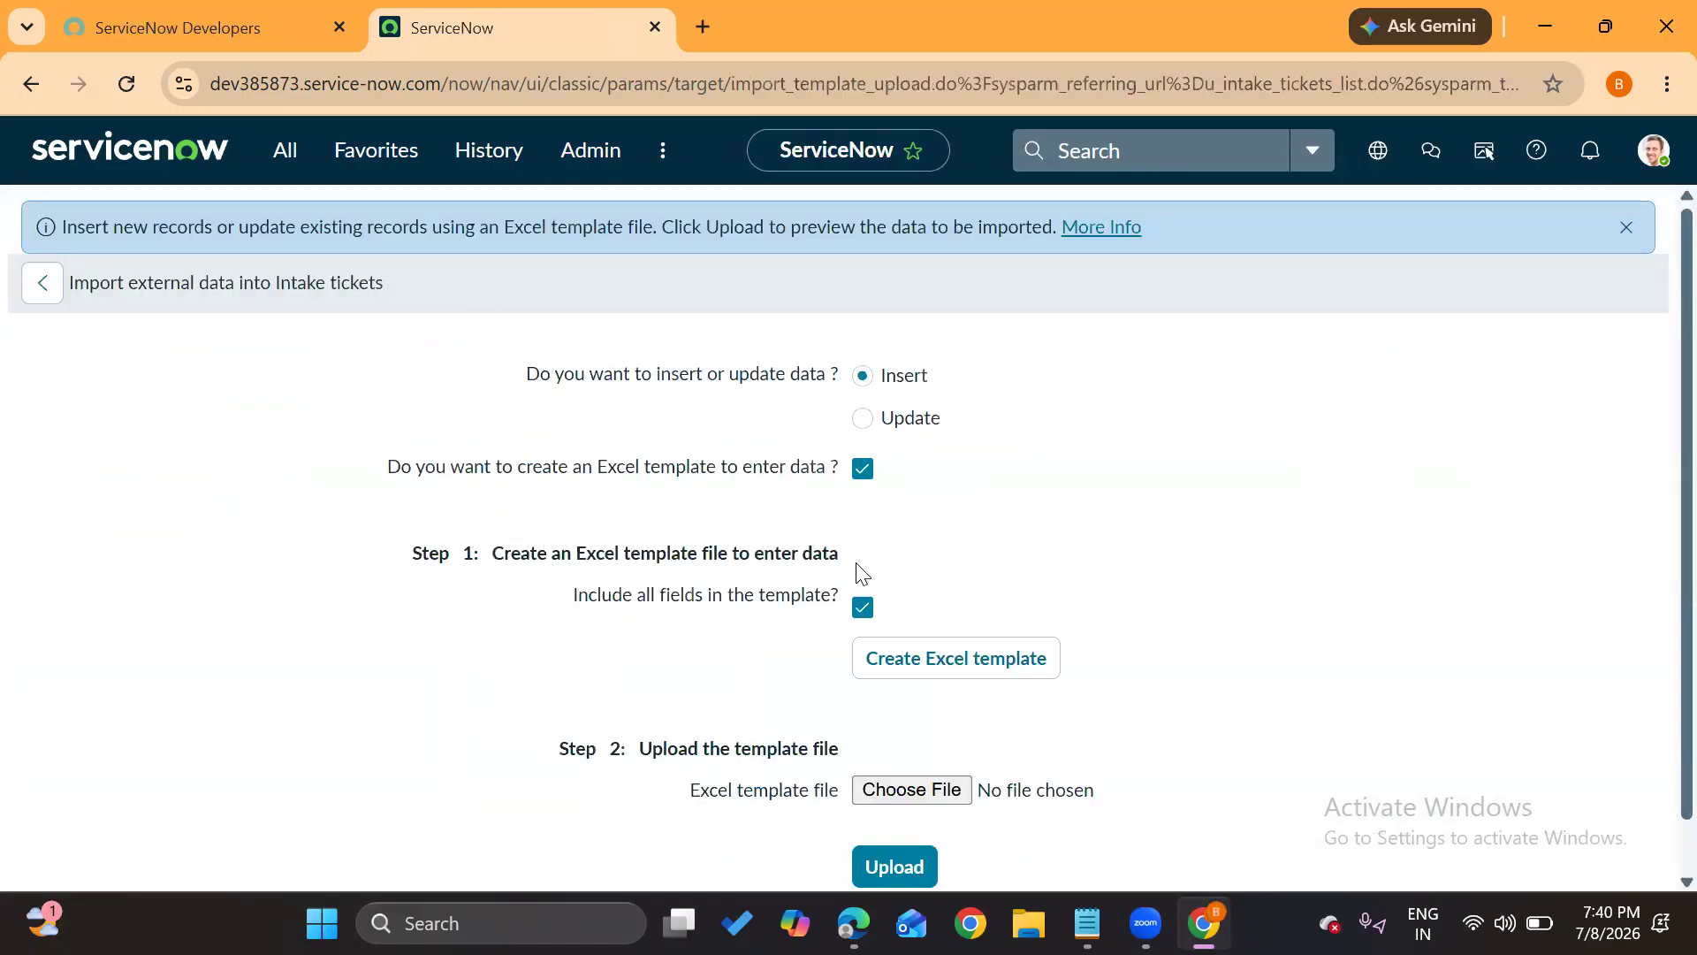
scroll(862, 574, down, 1)
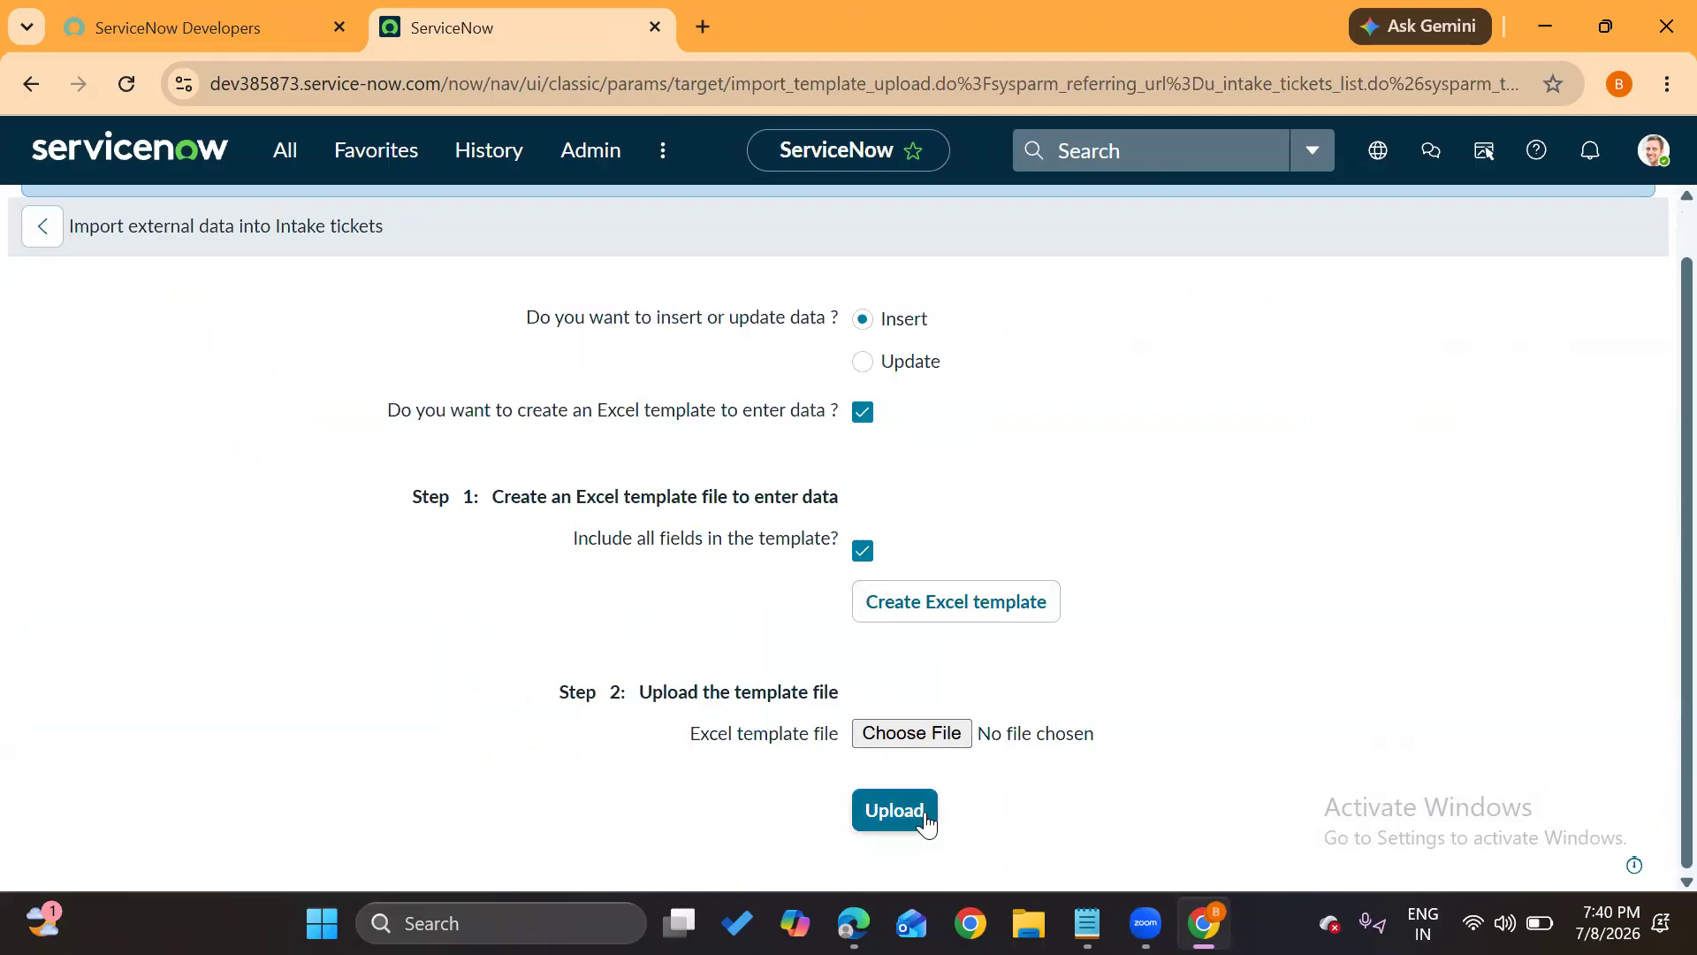
scroll(315, 382, up, 1)
click(32, 84)
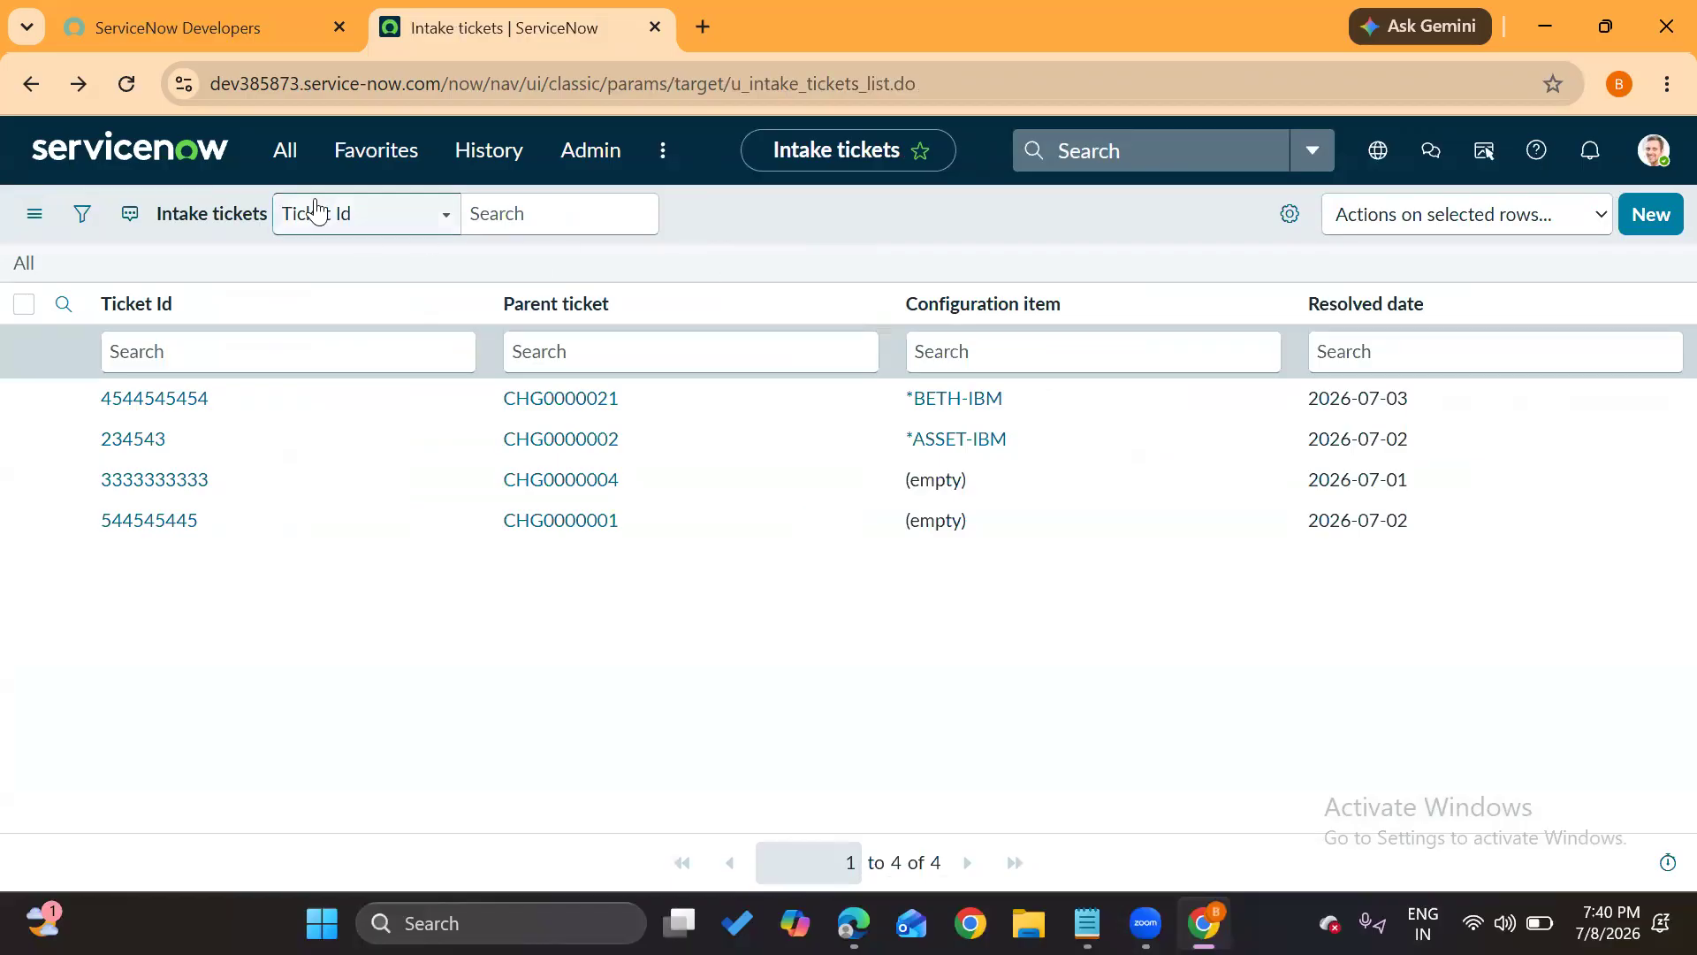
Clear the navigator filter, search it for tables, and open the Tables list under System Definition
click(283, 159)
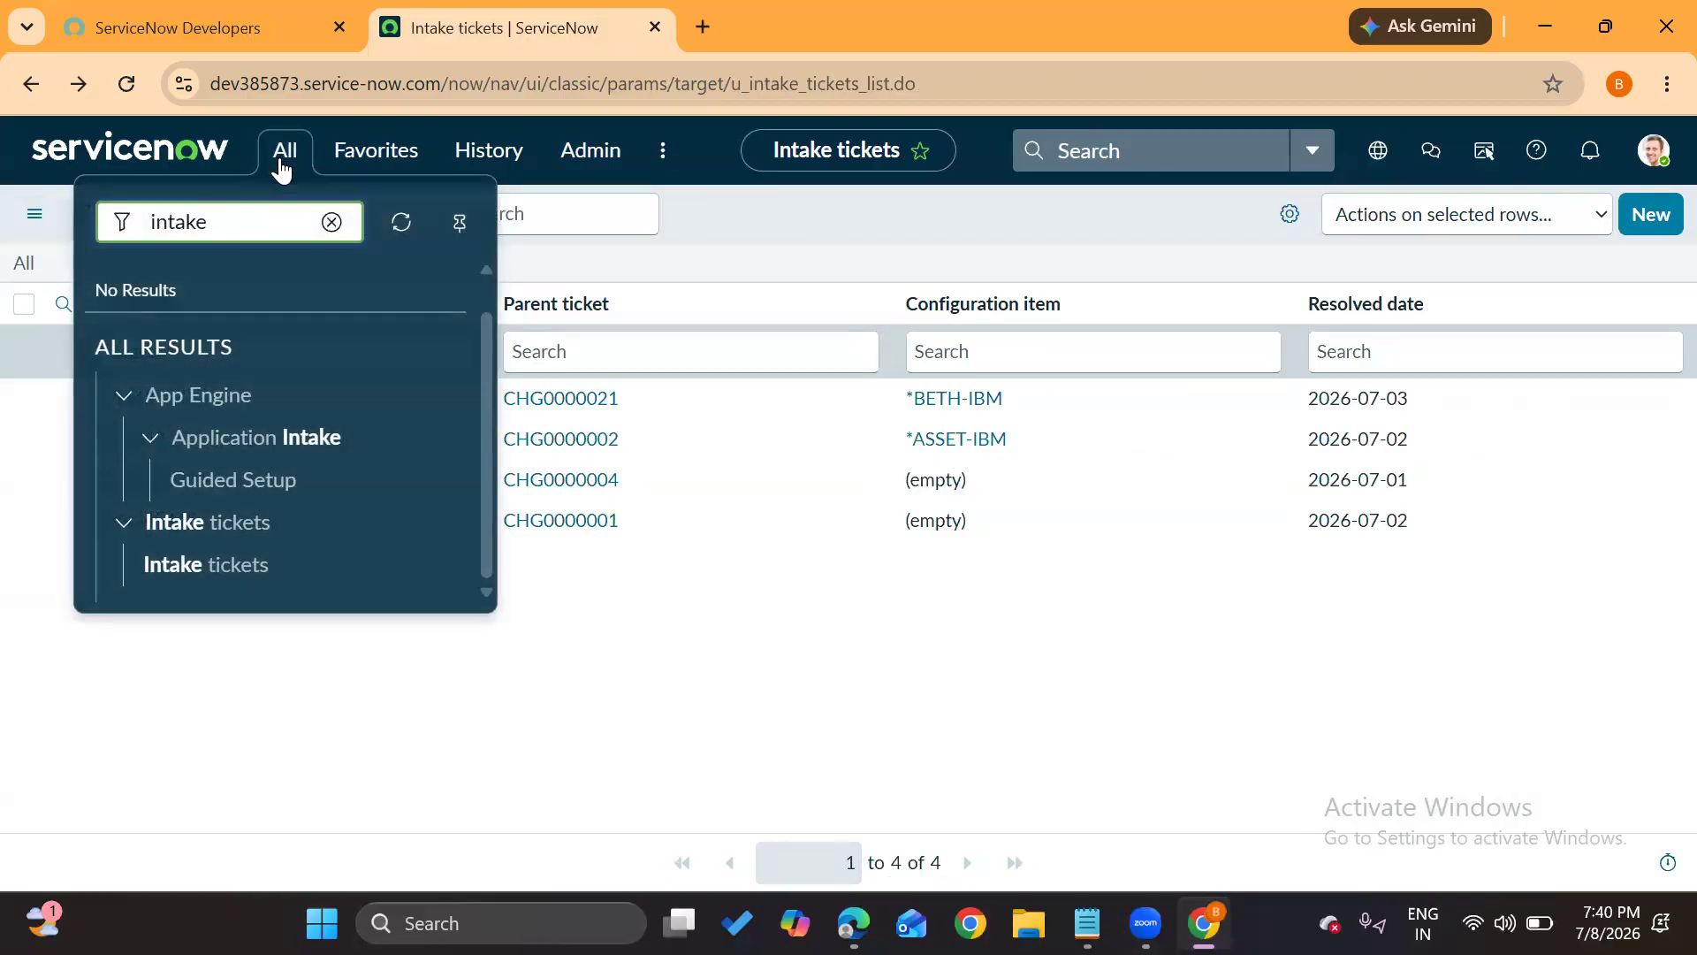
click(332, 222)
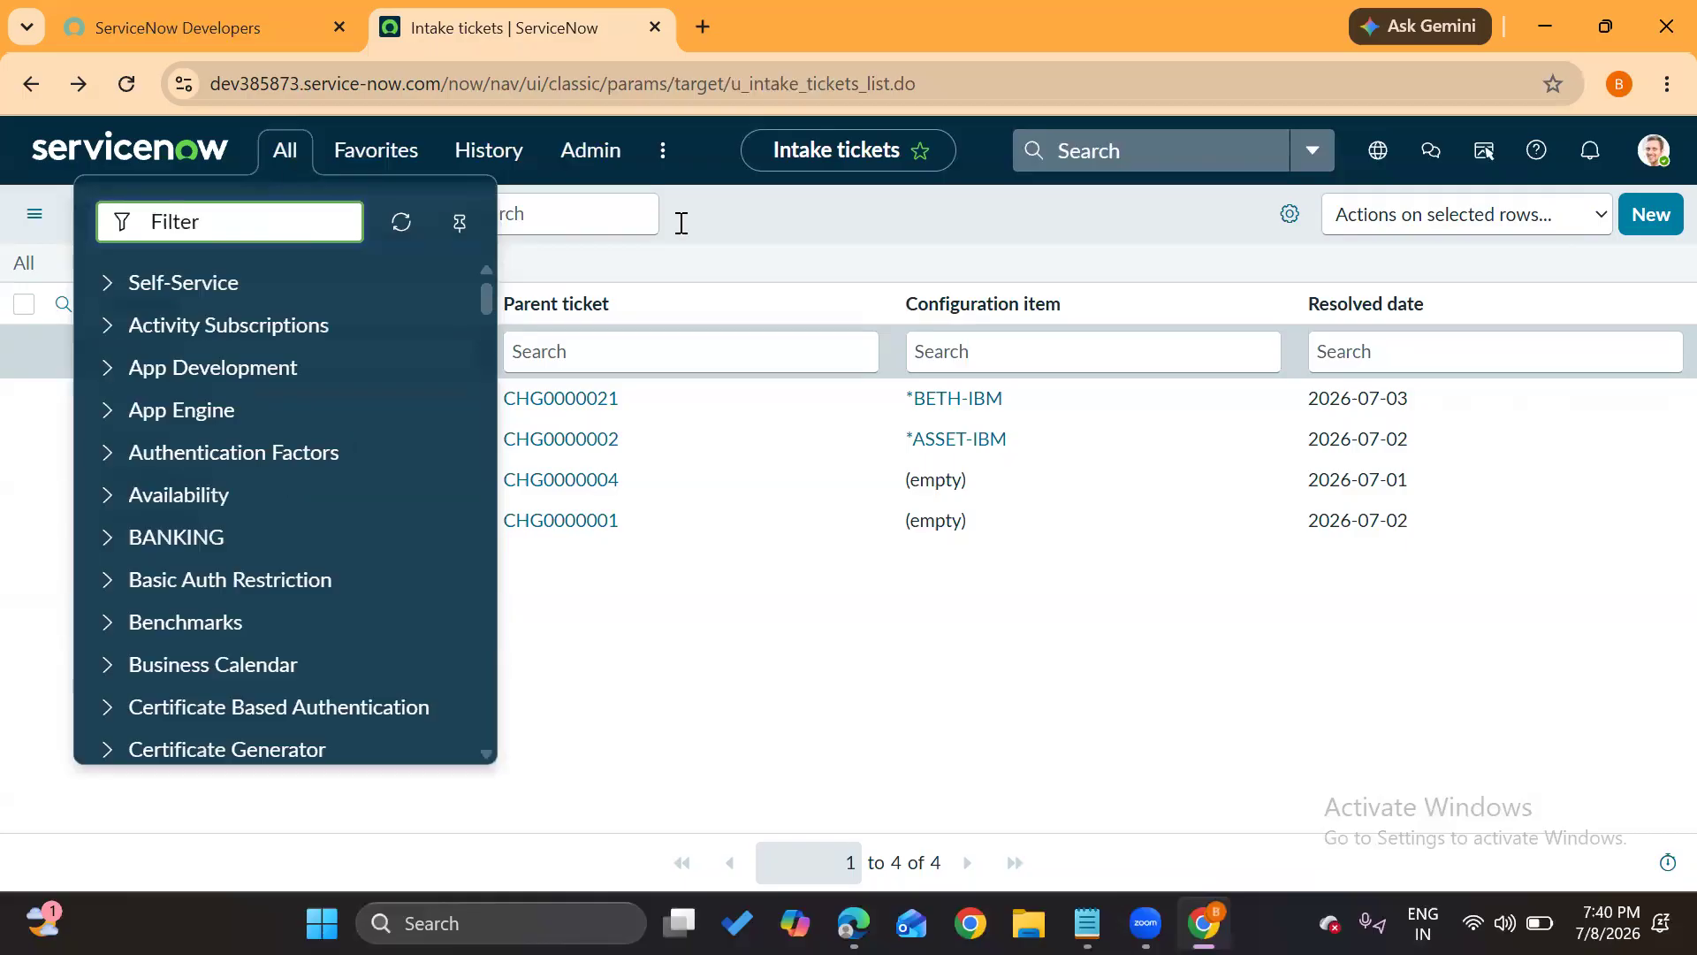
click(754, 230)
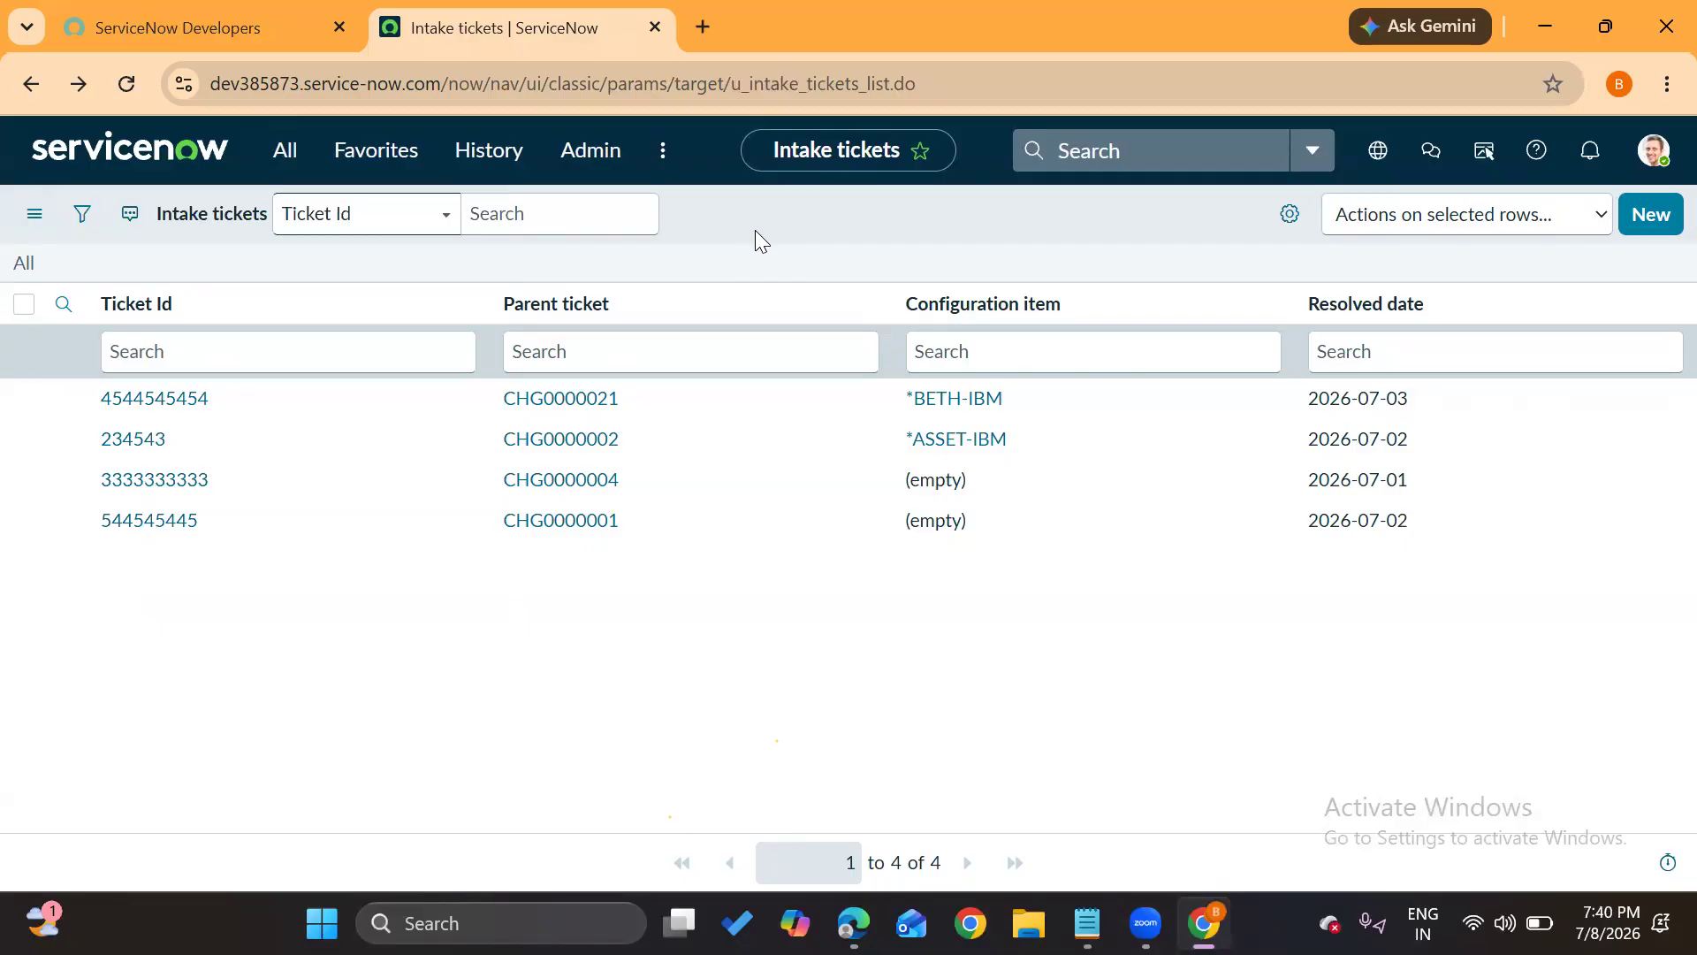
key(XF86AudioRaiseVolume)
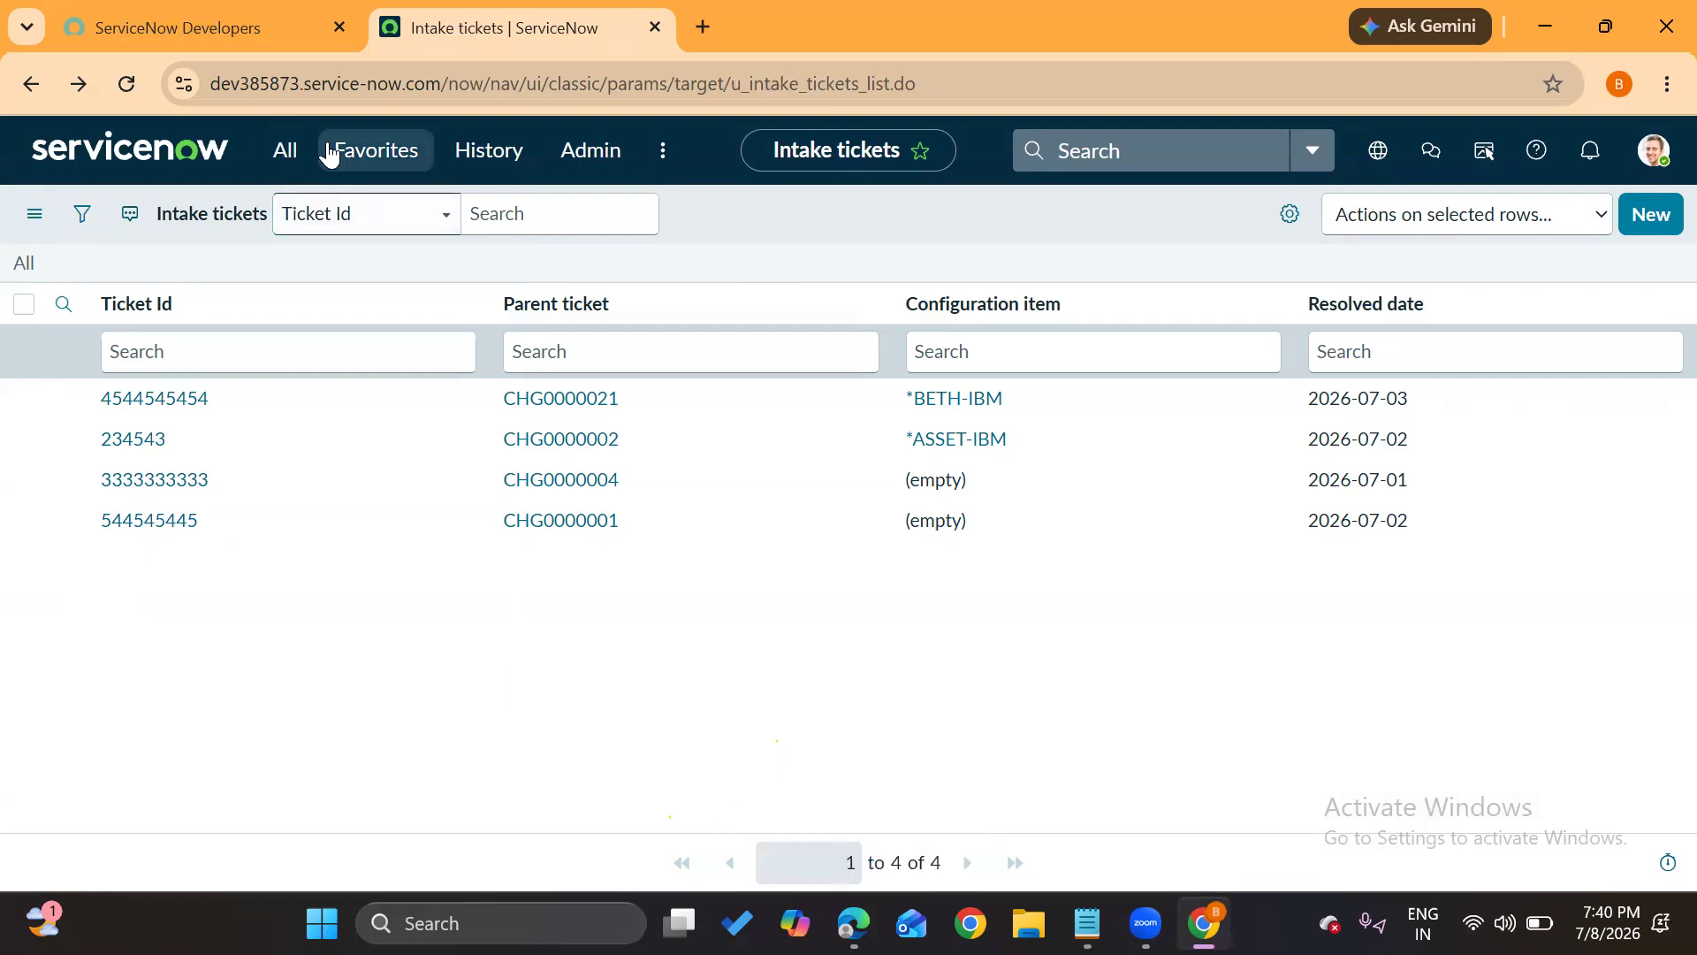
click(290, 152)
text(tables)
scroll(237, 530, down, 6)
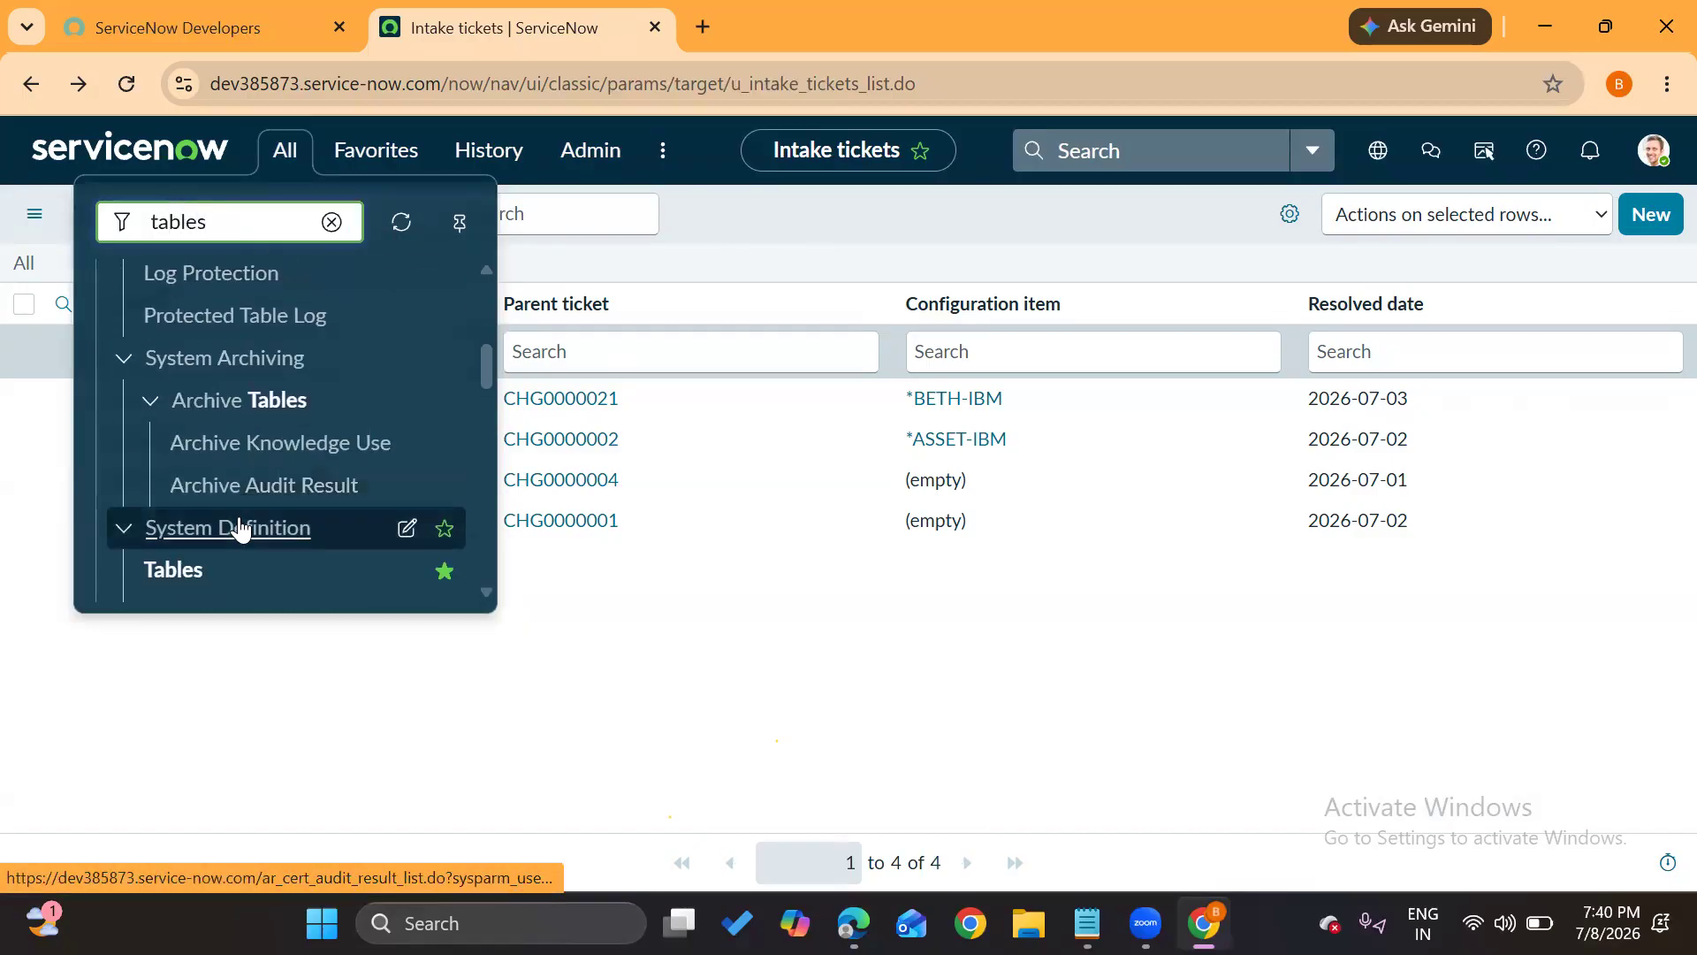
scroll(238, 529, down, 2)
click(174, 439)
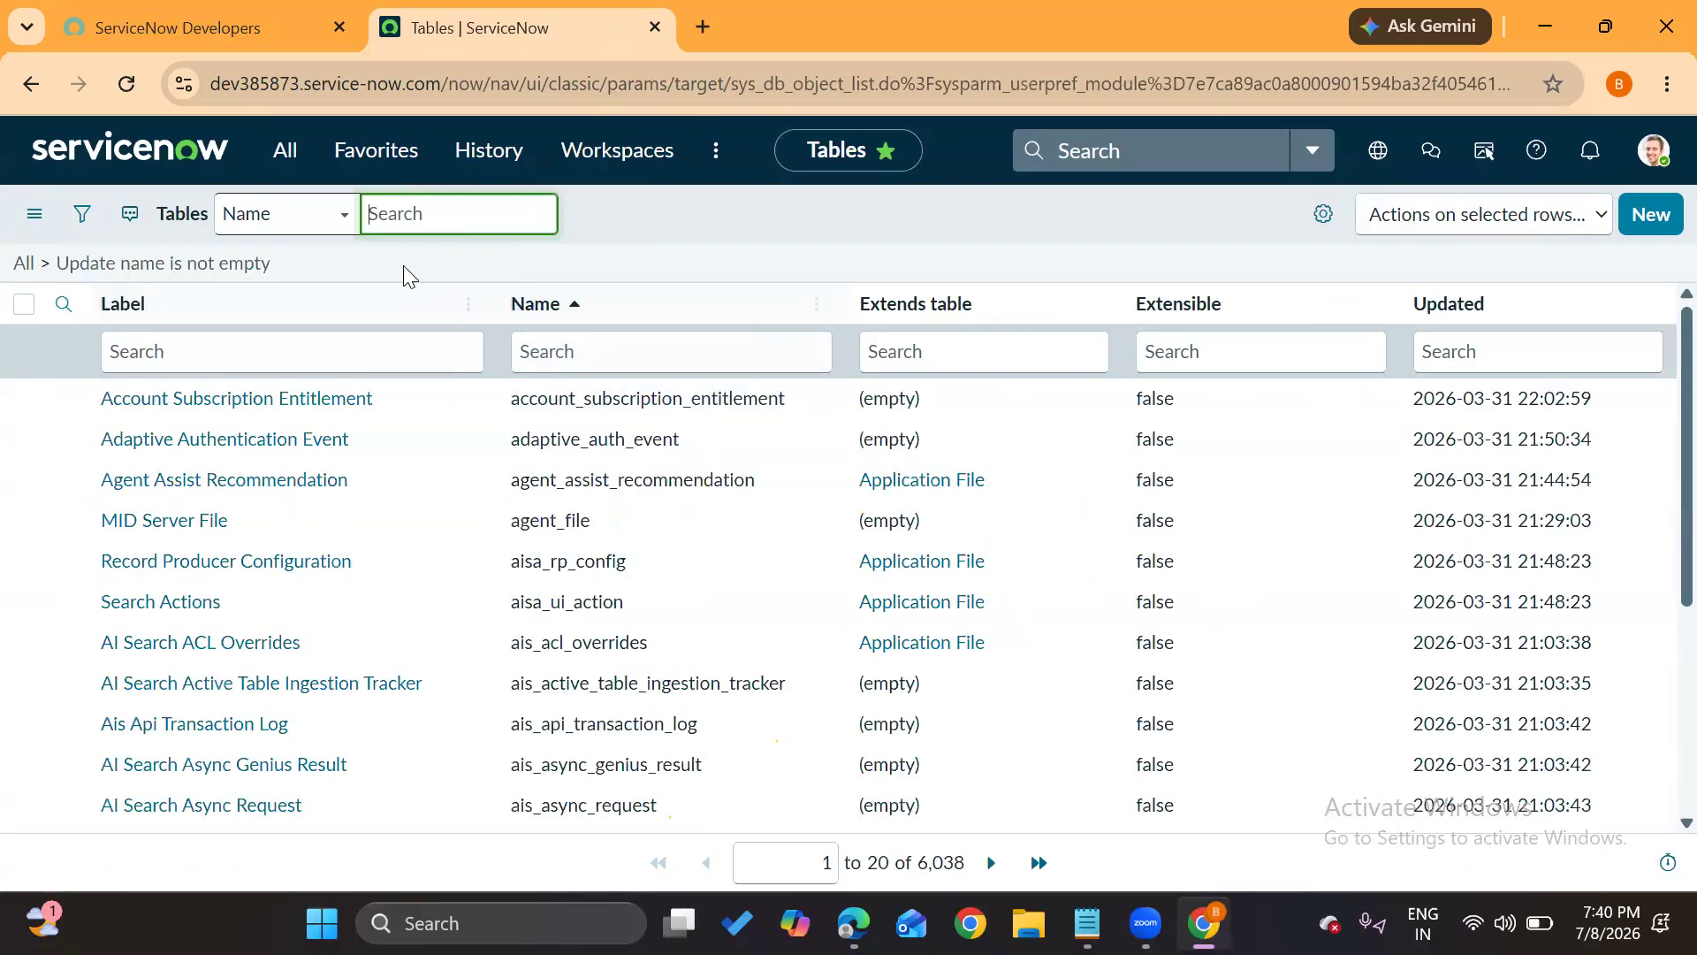
click(741, 210)
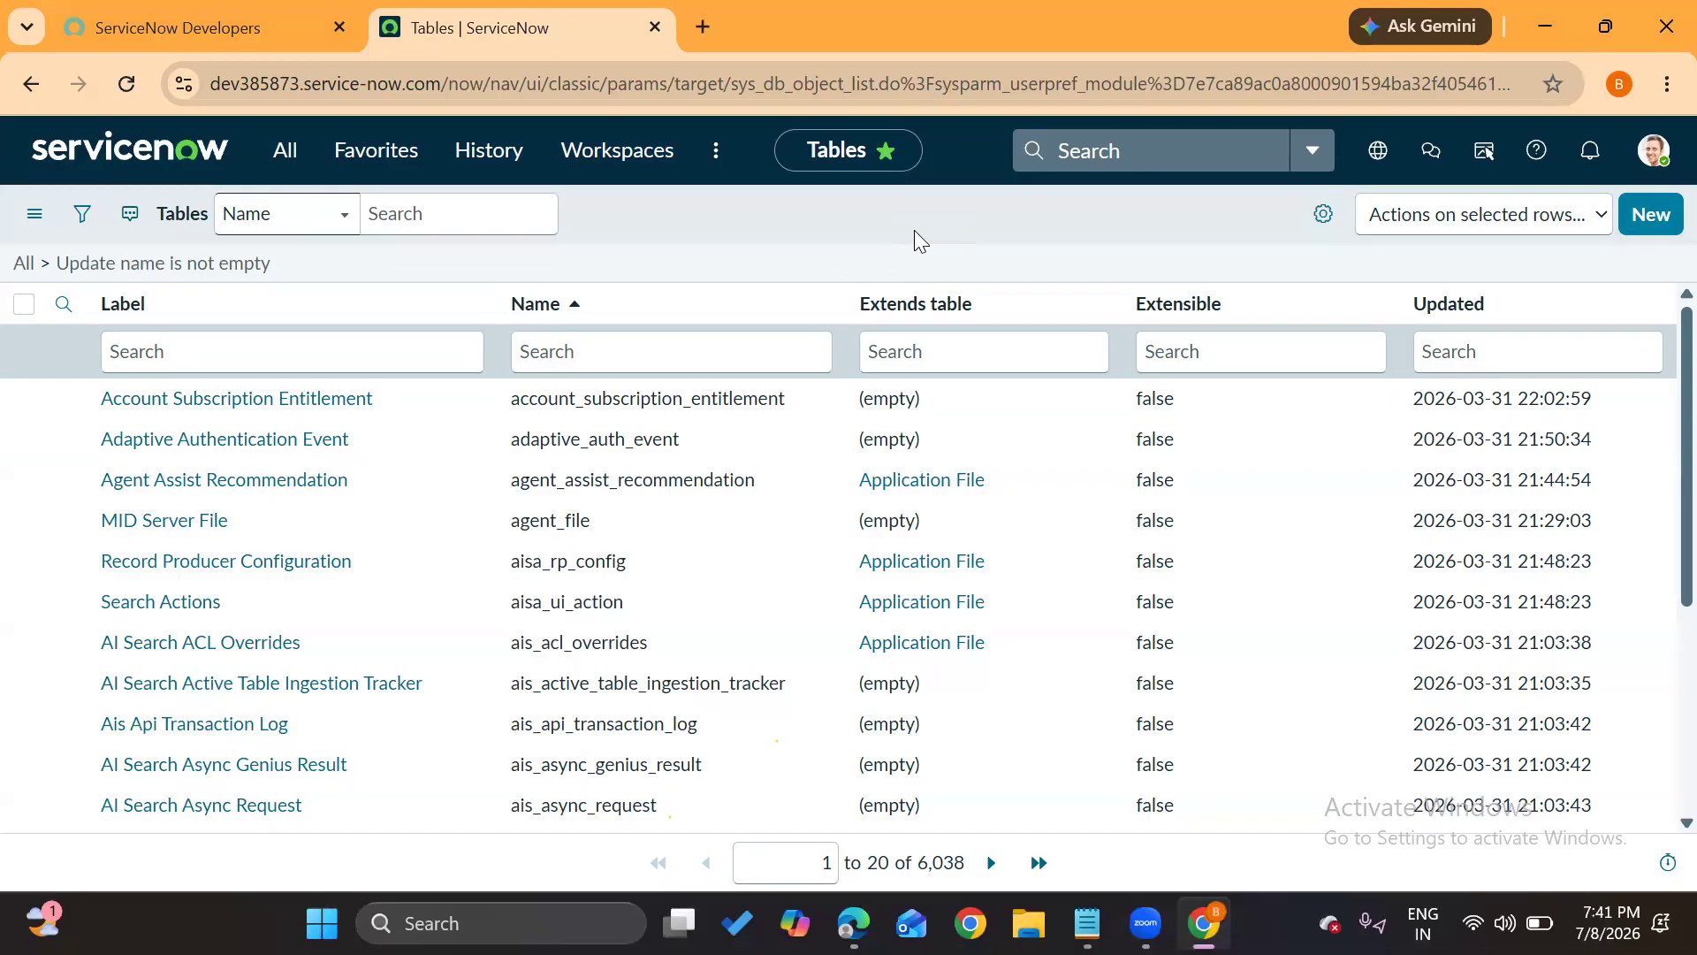
Find the Intake tickets module with the filter "intake ti", open a new record form, and review its fields
click(276, 152)
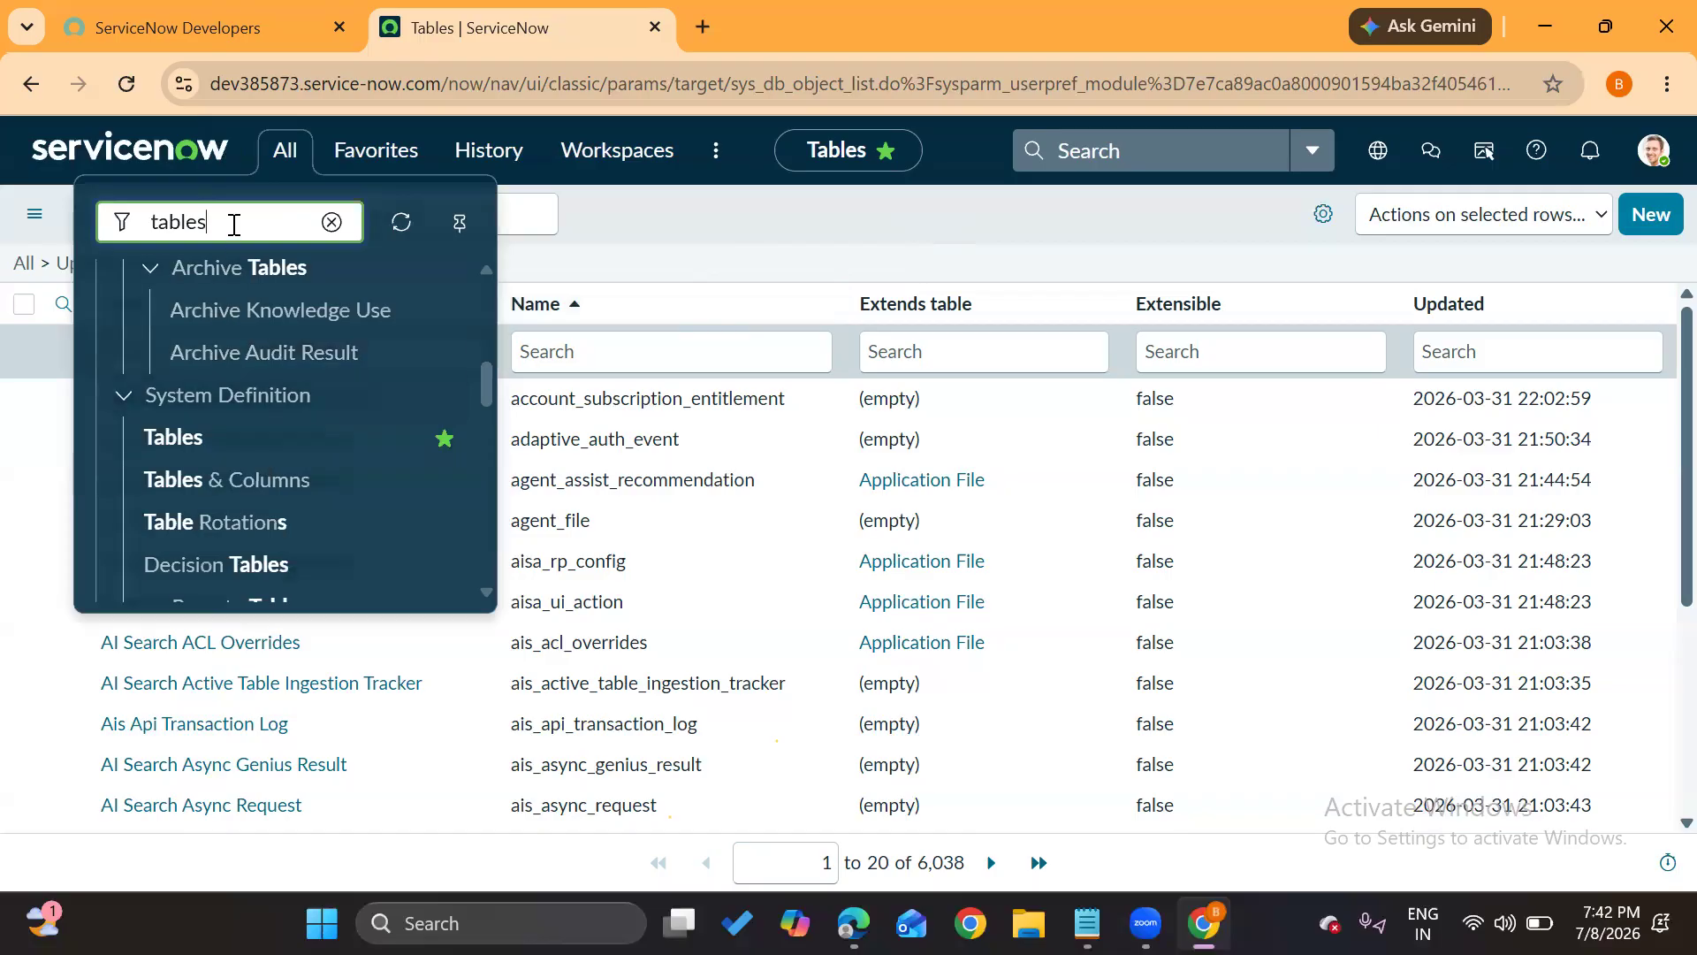
drag(228, 223, 133, 228)
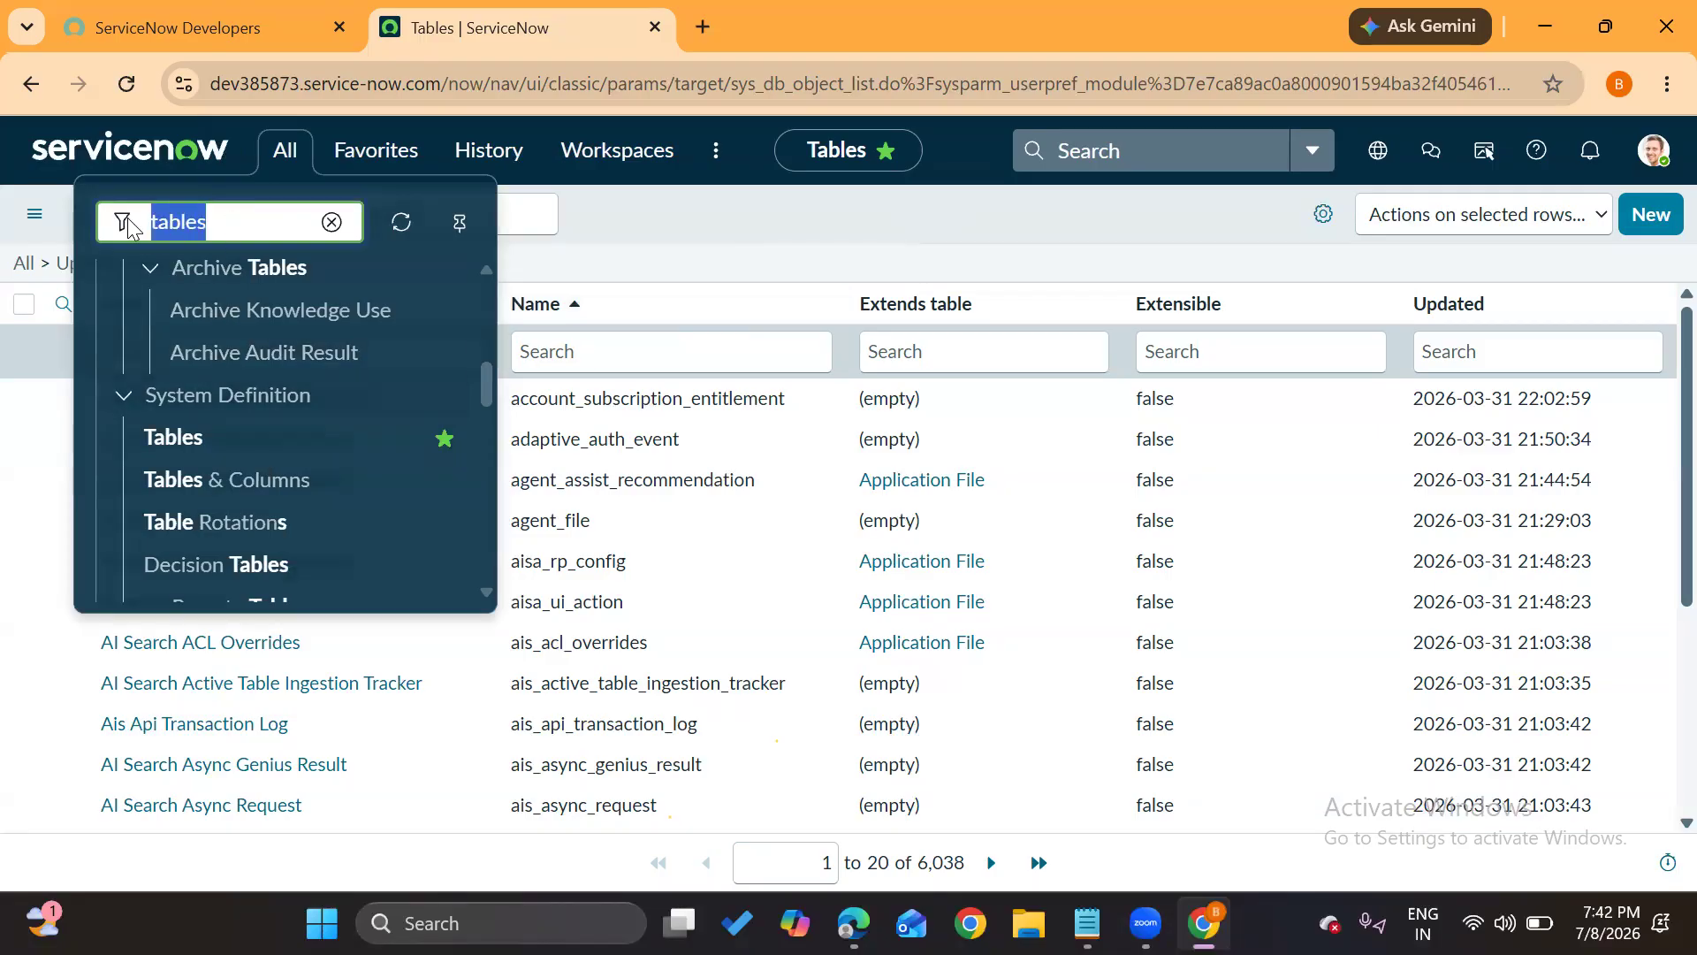
text(intake ti)
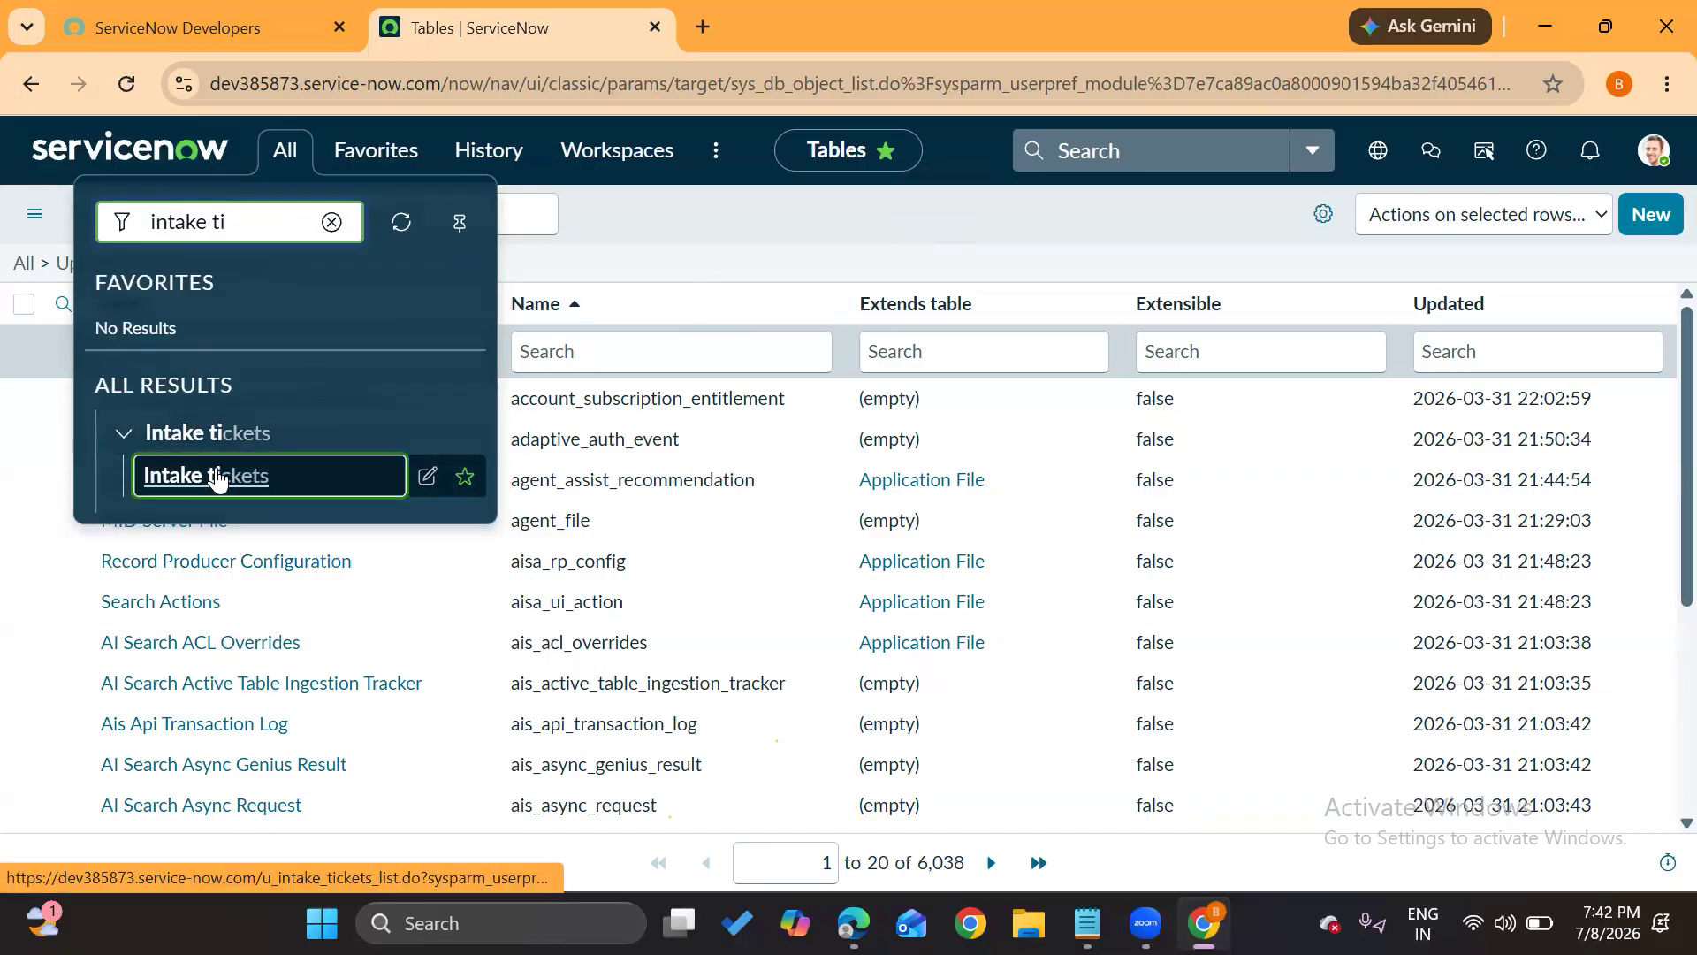
click(216, 473)
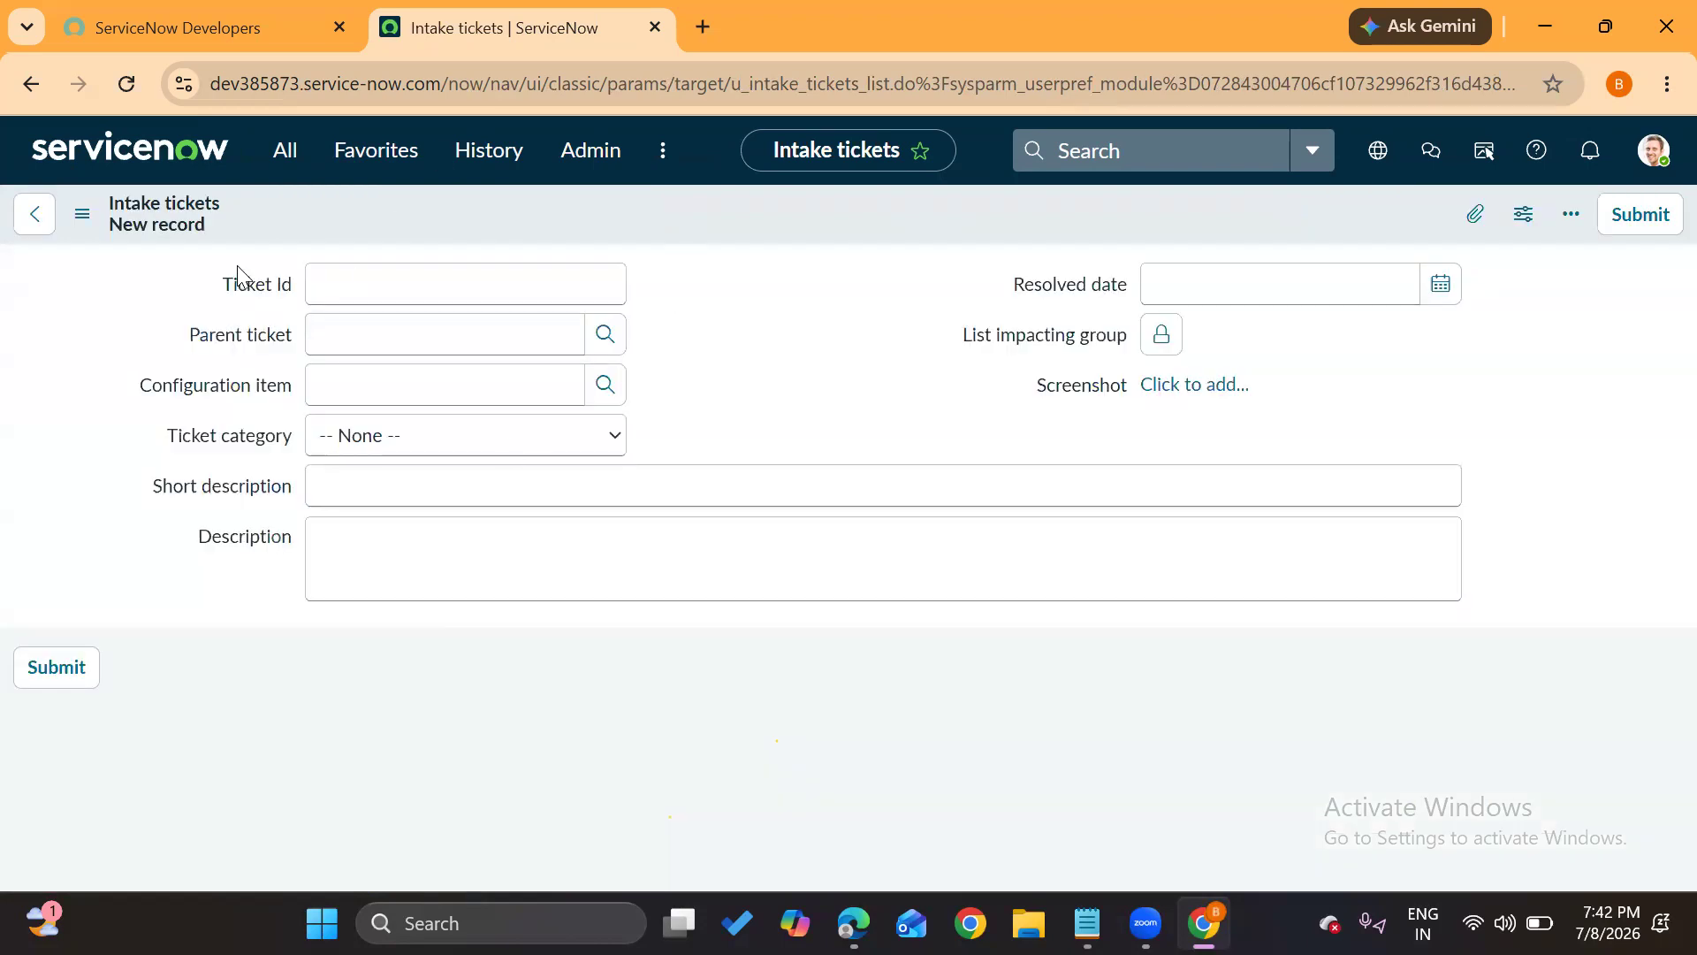
drag(205, 292, 330, 273)
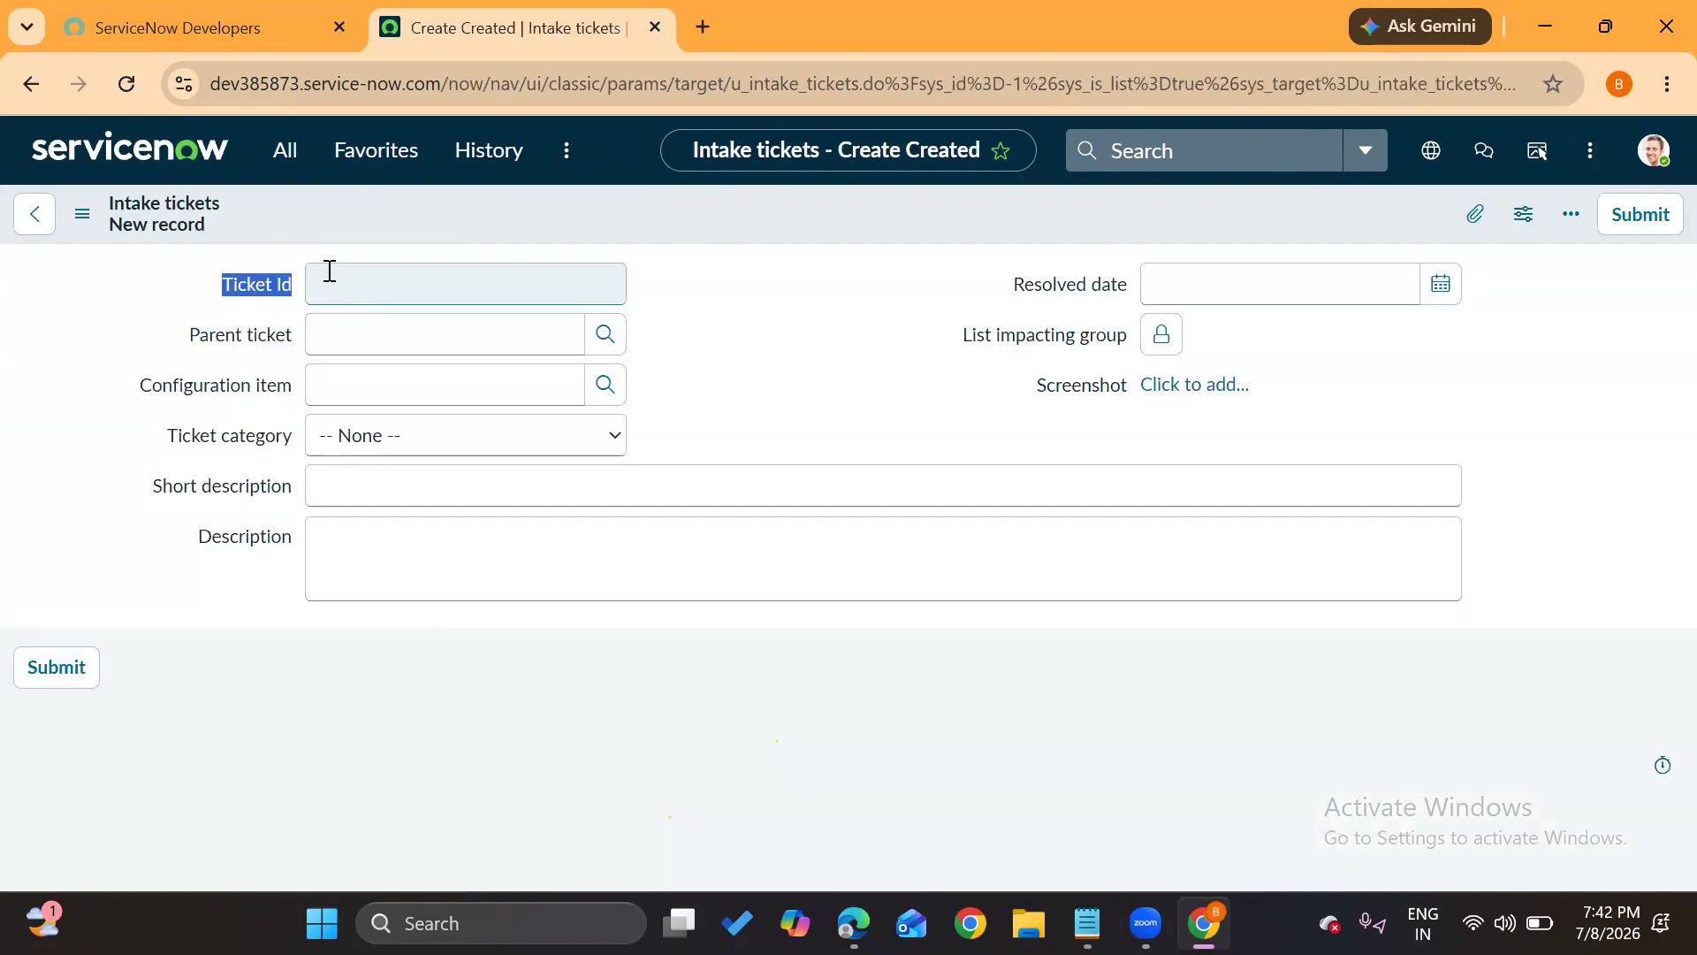
drag(200, 335, 270, 349)
click(159, 407)
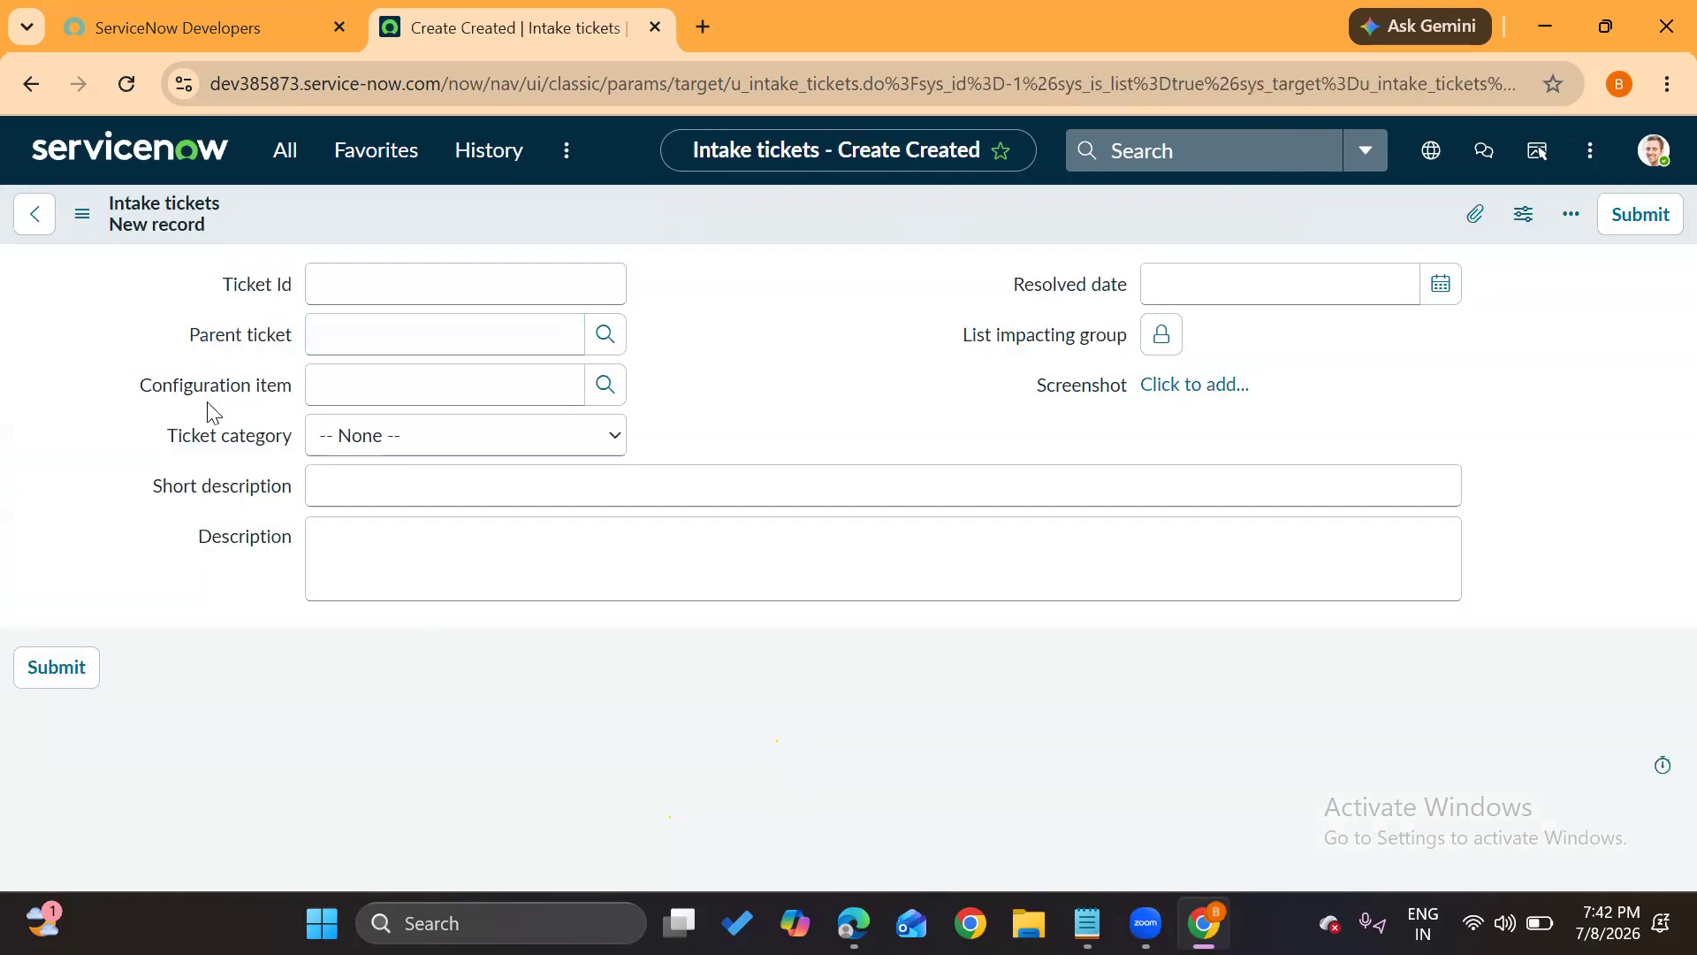
drag(202, 437, 250, 450)
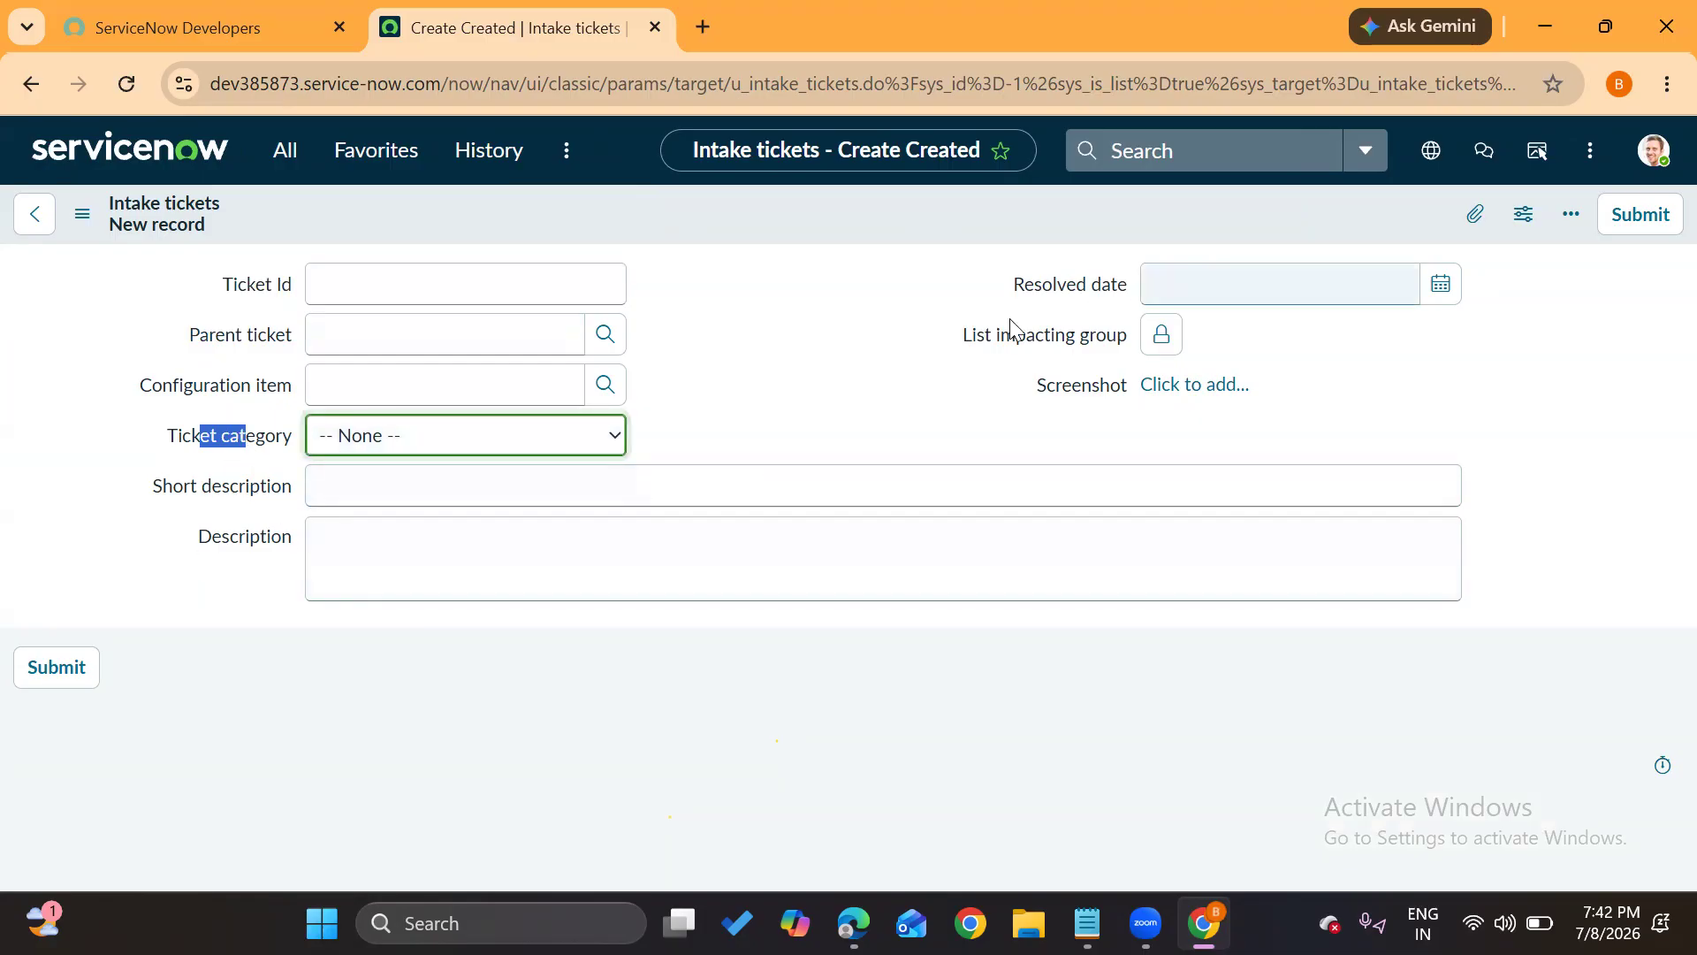
click(898, 329)
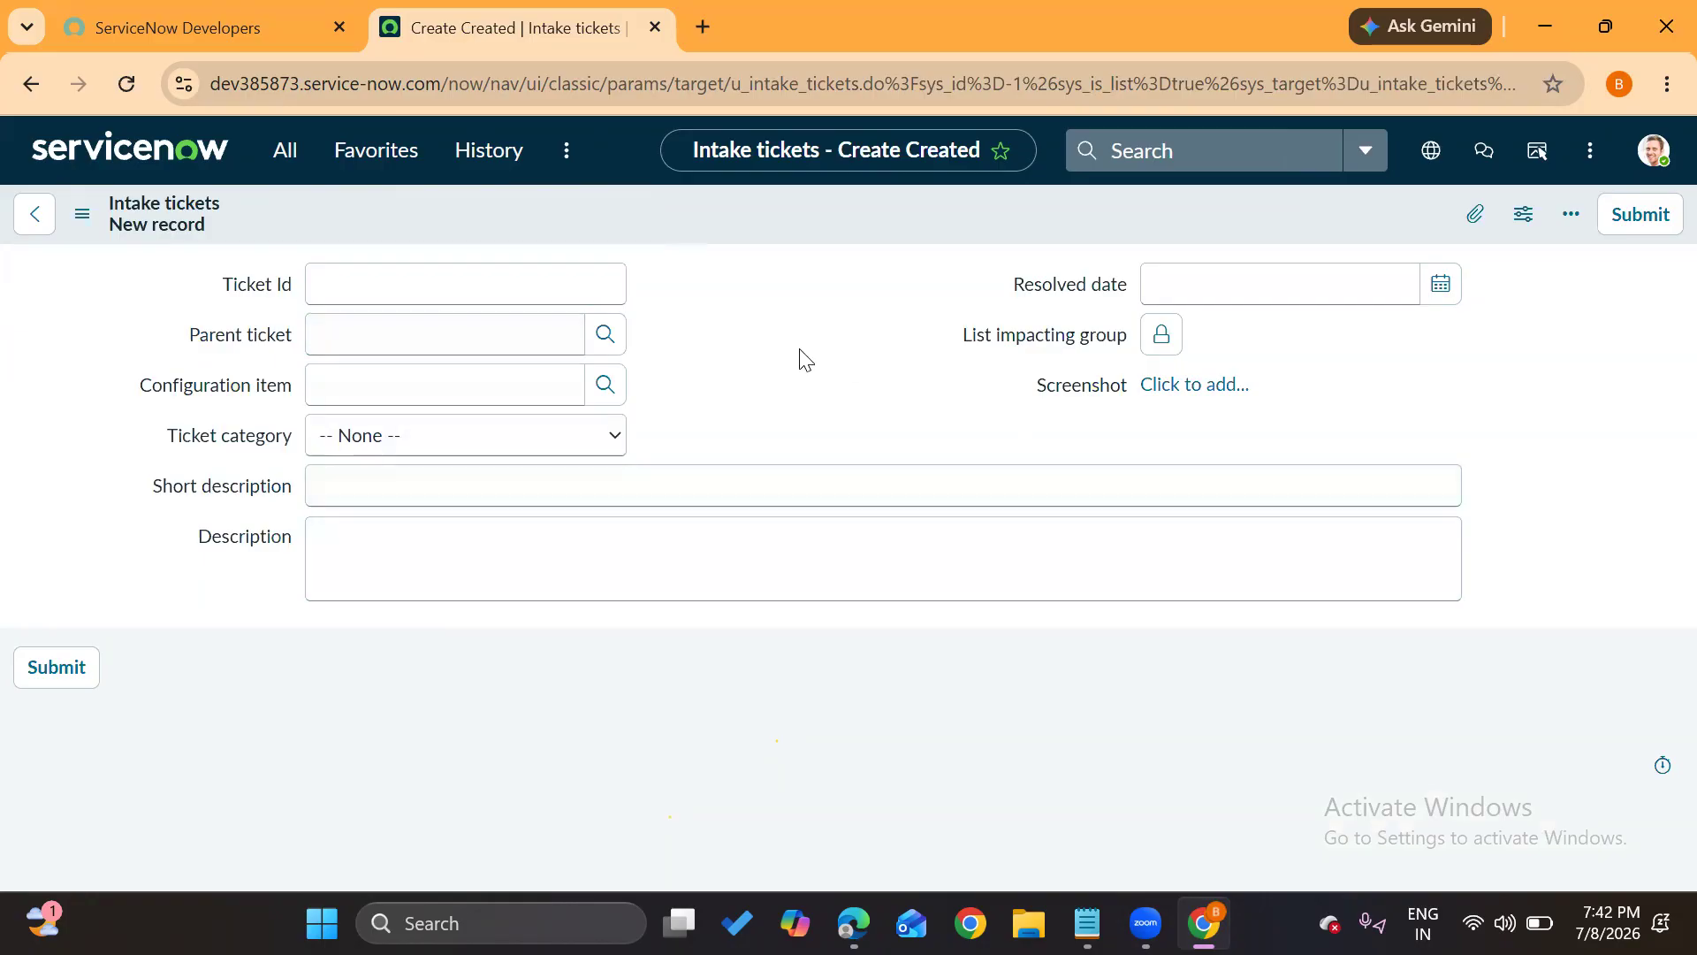
Search the navigator for dictionary, open the System Definition Dictionary list in a new browser tab, and switch to it
click(284, 157)
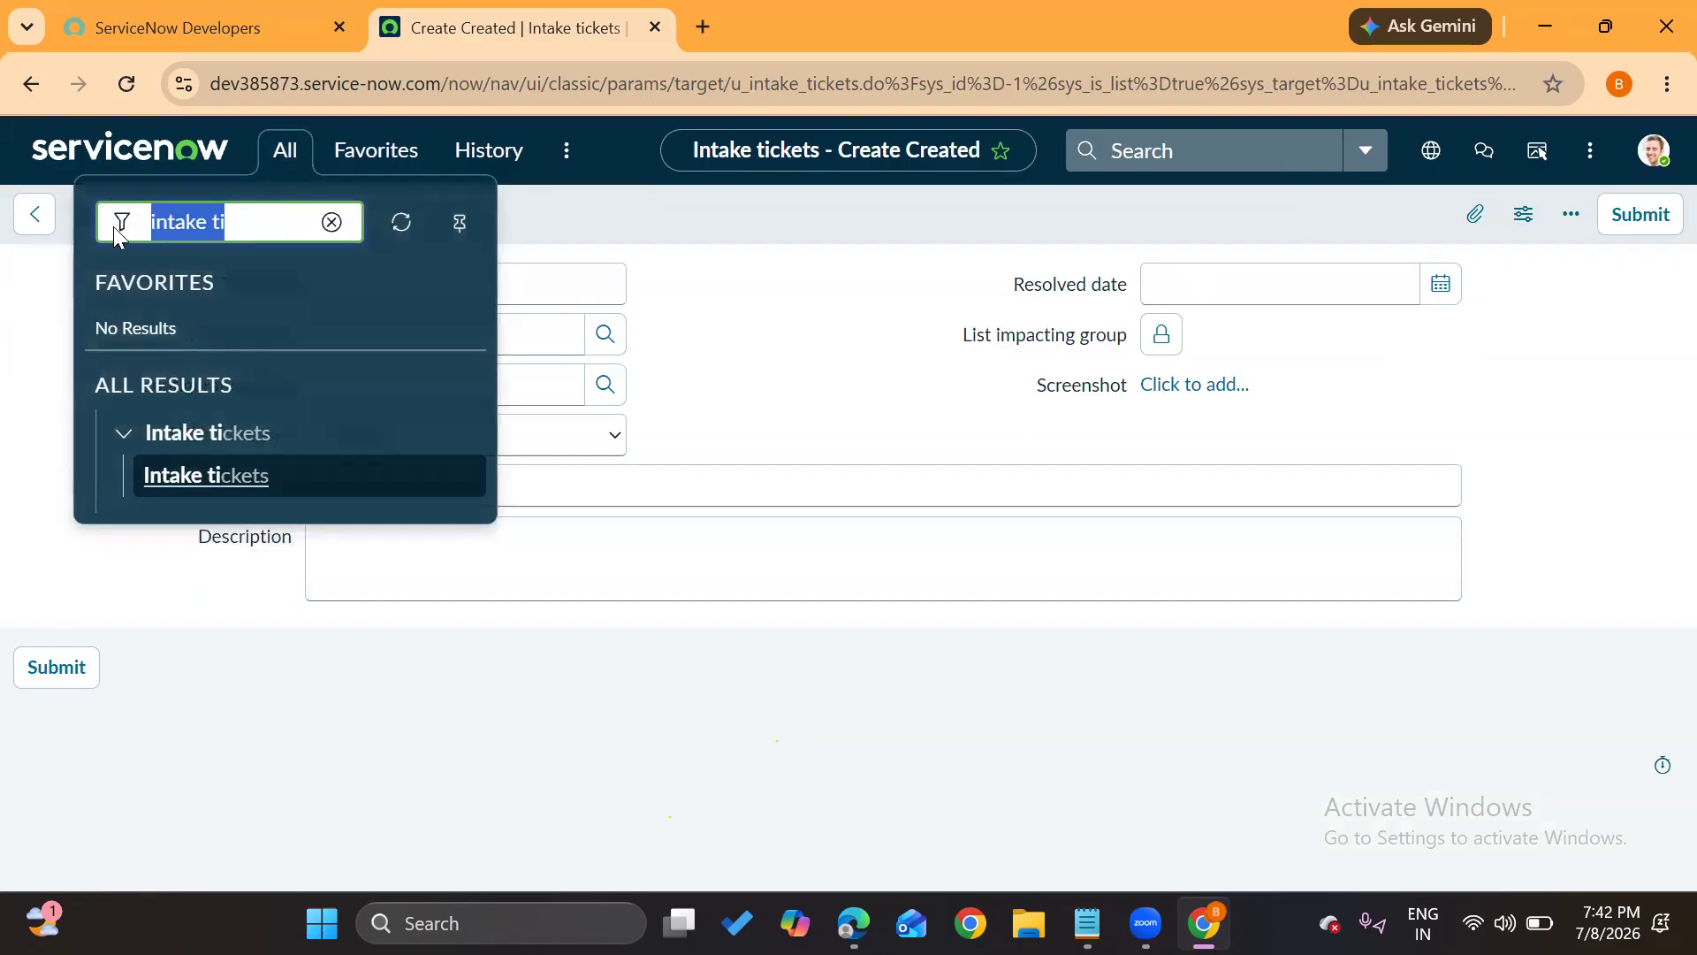
text(dictionary)
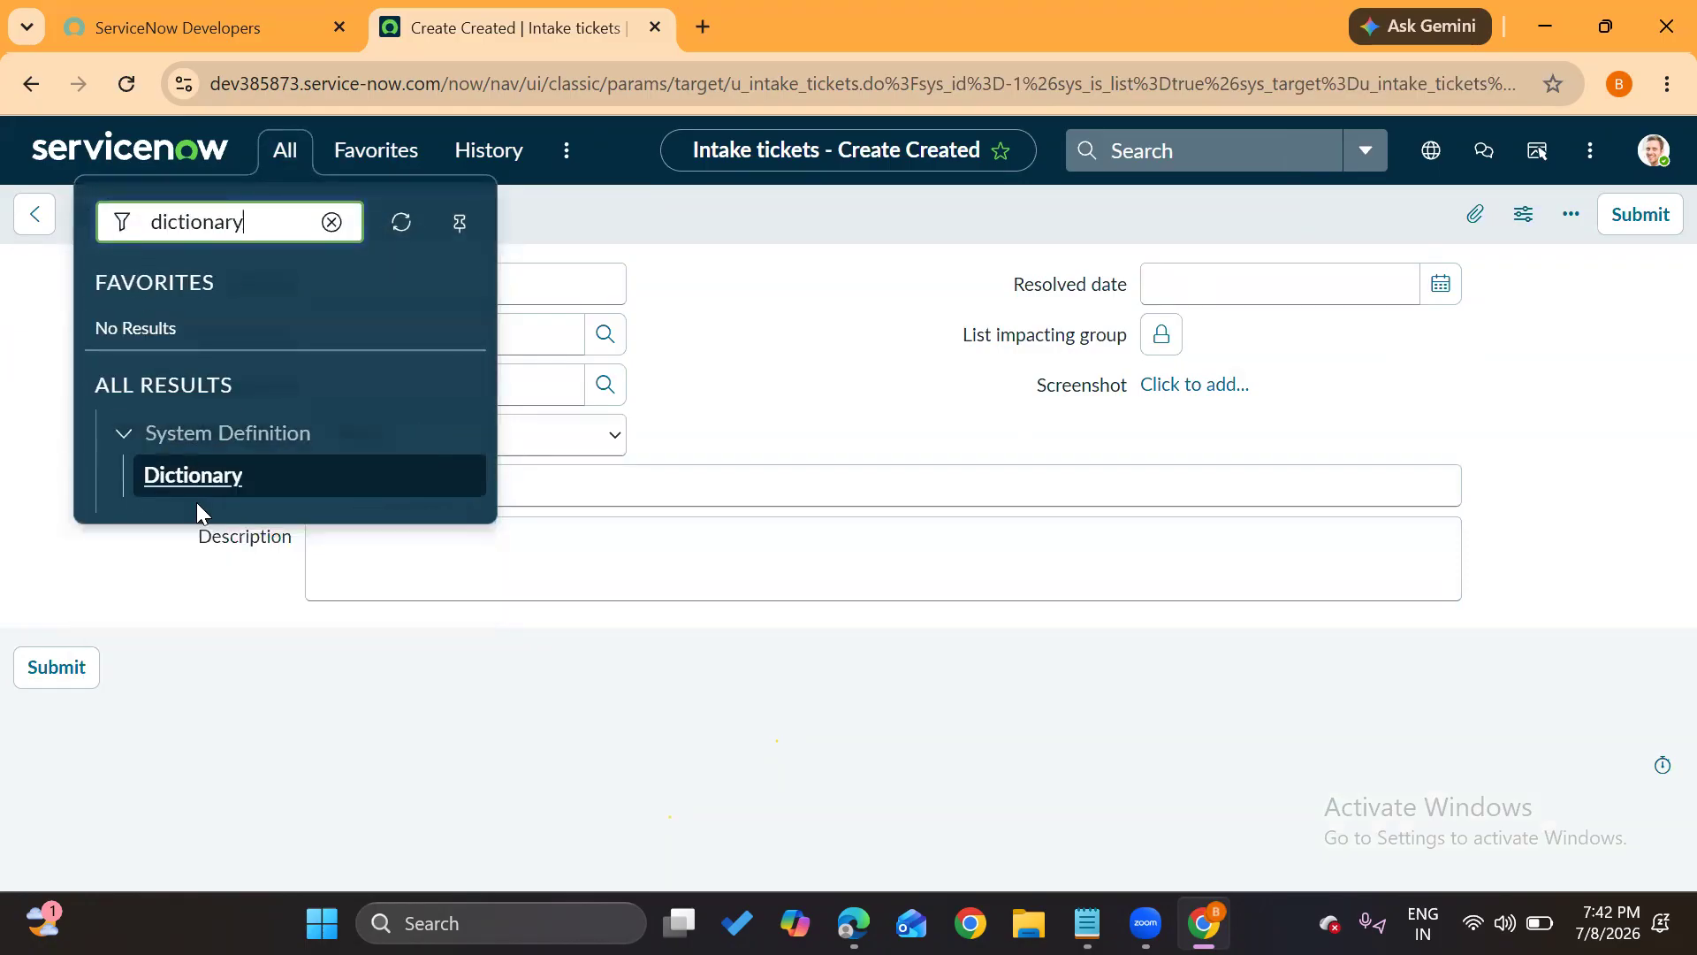
ctrl+click(203, 495)
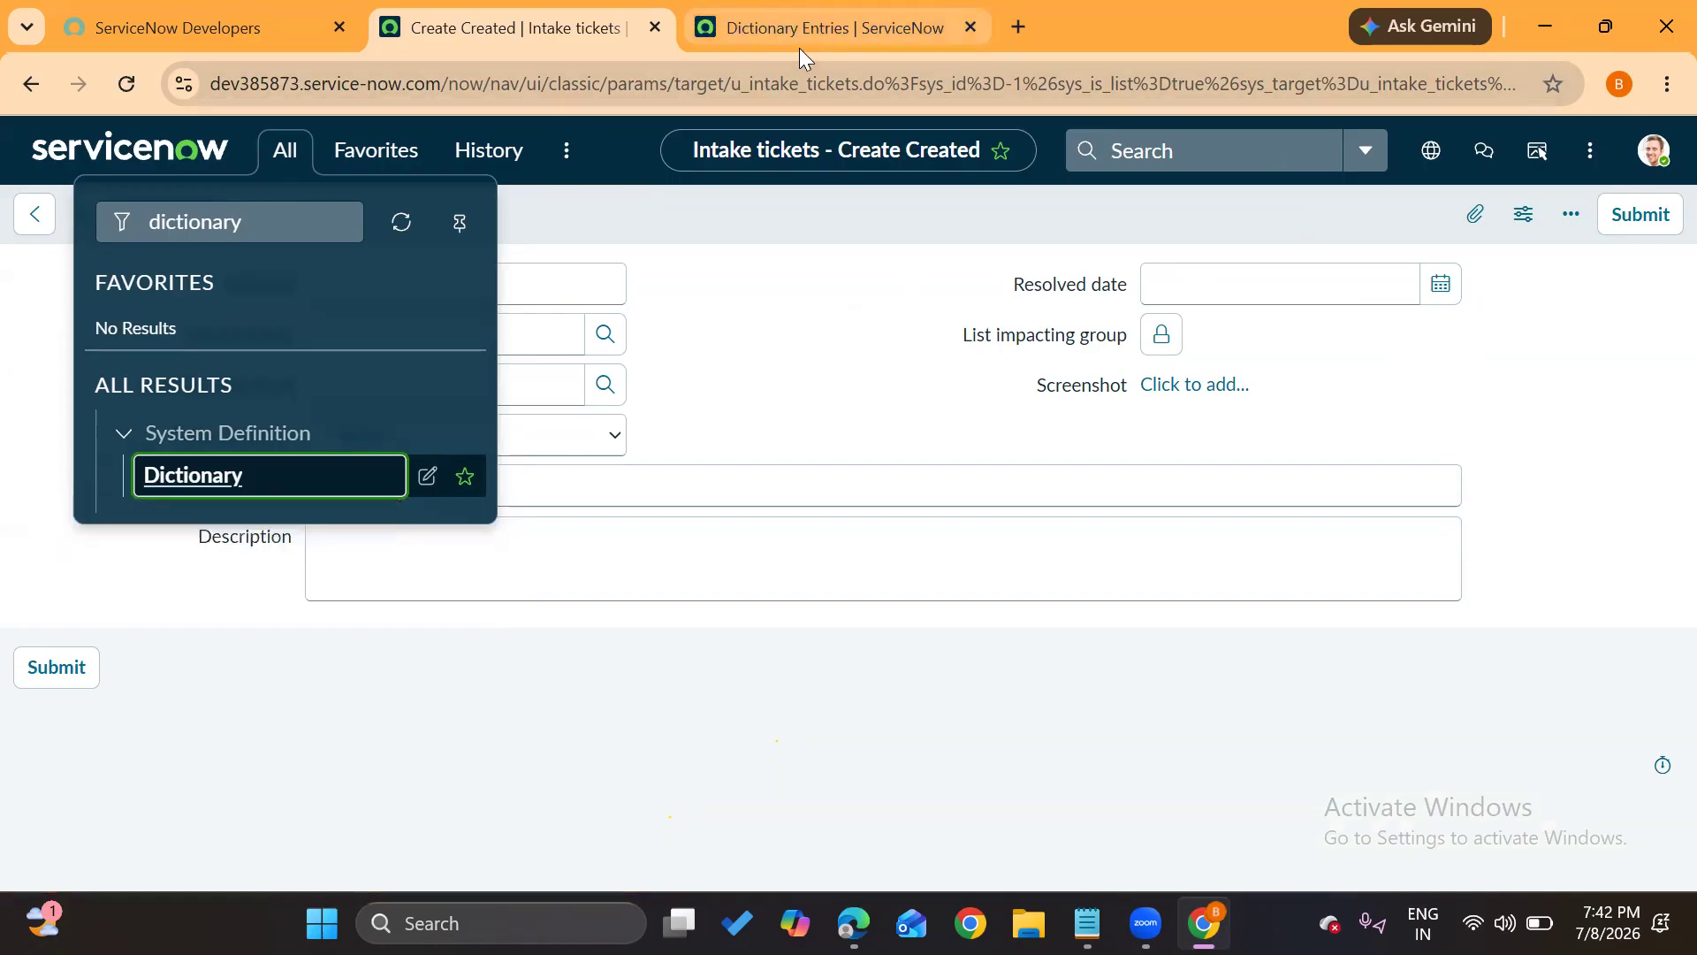
click(824, 23)
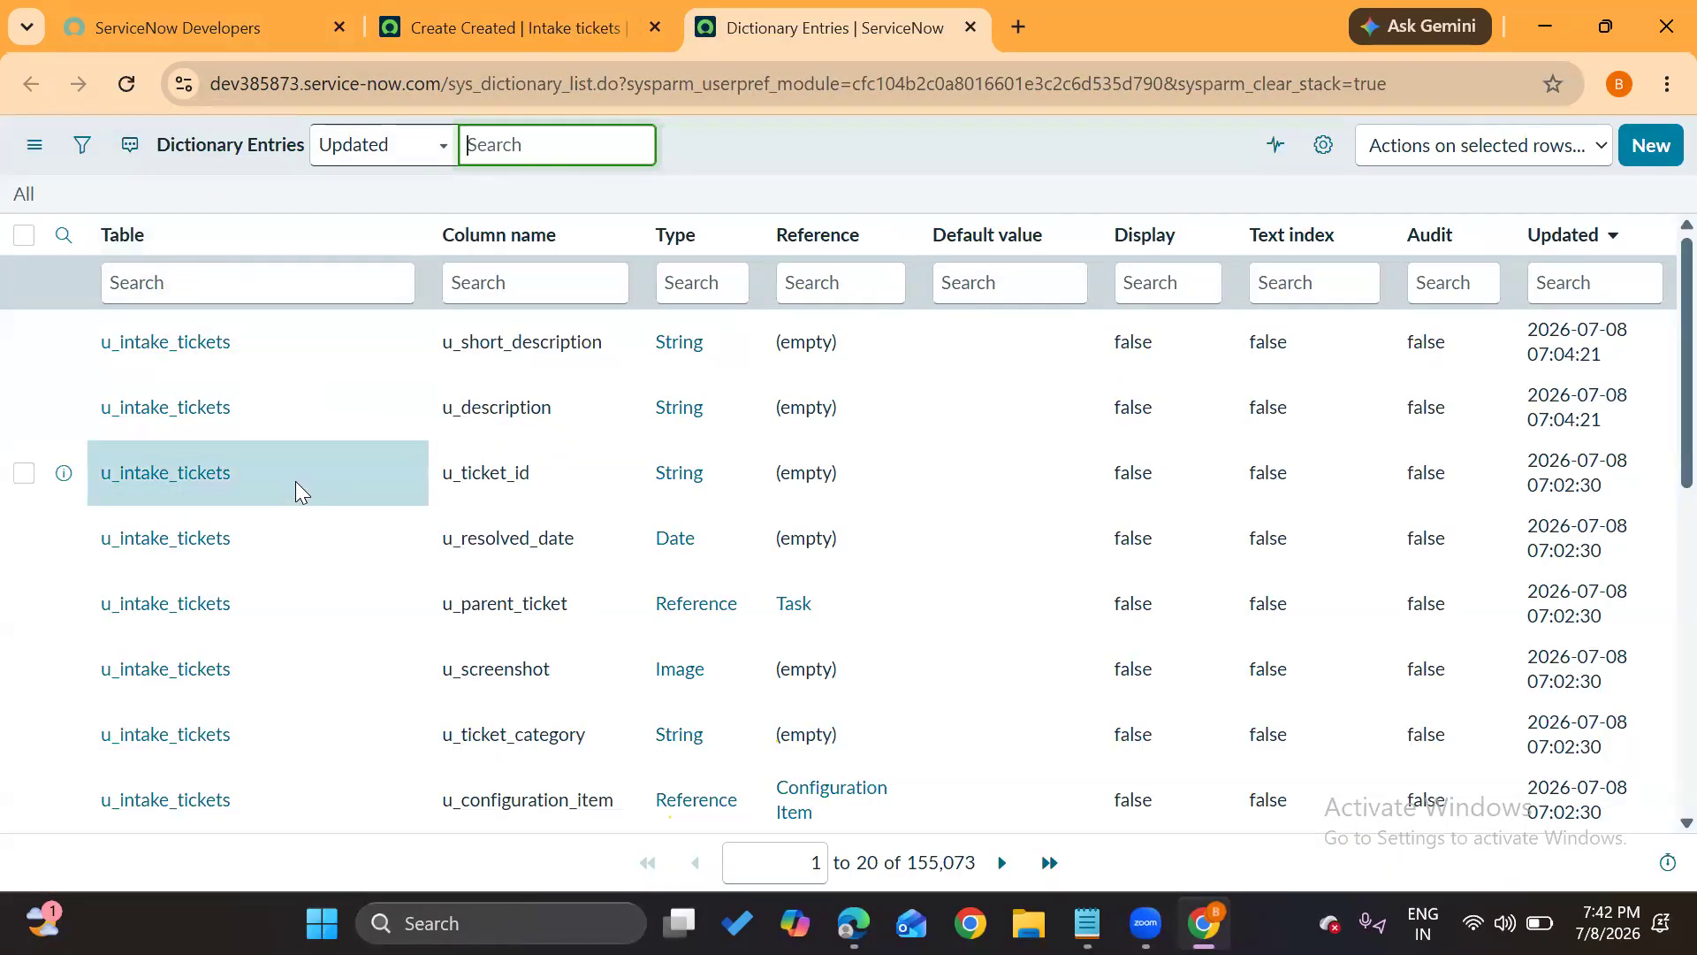
Look through the first page of dictionary entries, which is sorted by most recent update
scroll(295, 485, down, 10)
scroll(297, 484, up, 10)
scroll(297, 483, down, 10)
scroll(300, 491, up, 10)
scroll(300, 491, down, 10)
scroll(301, 491, up, 10)
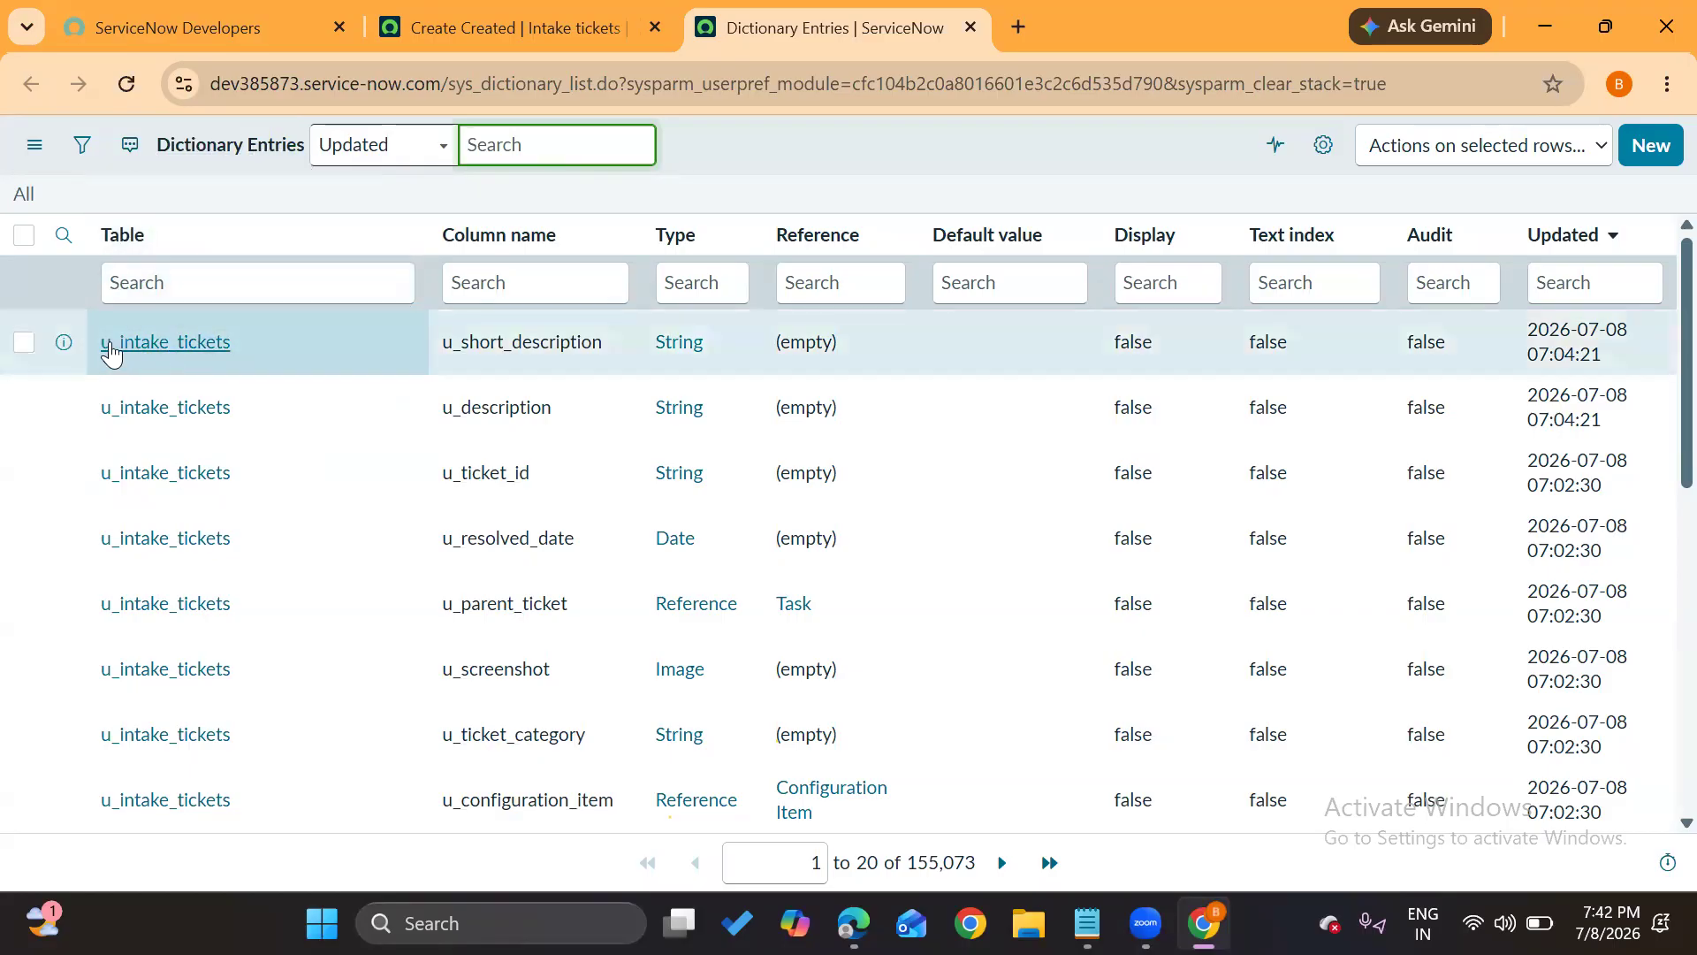
Read the column names of the u_intake_tickets dictionary entries, from u_short_description down to u_ticket_category and the rows below
double_click(443, 341)
drag(443, 341, 580, 343)
drag(441, 408, 549, 407)
drag(453, 472, 509, 474)
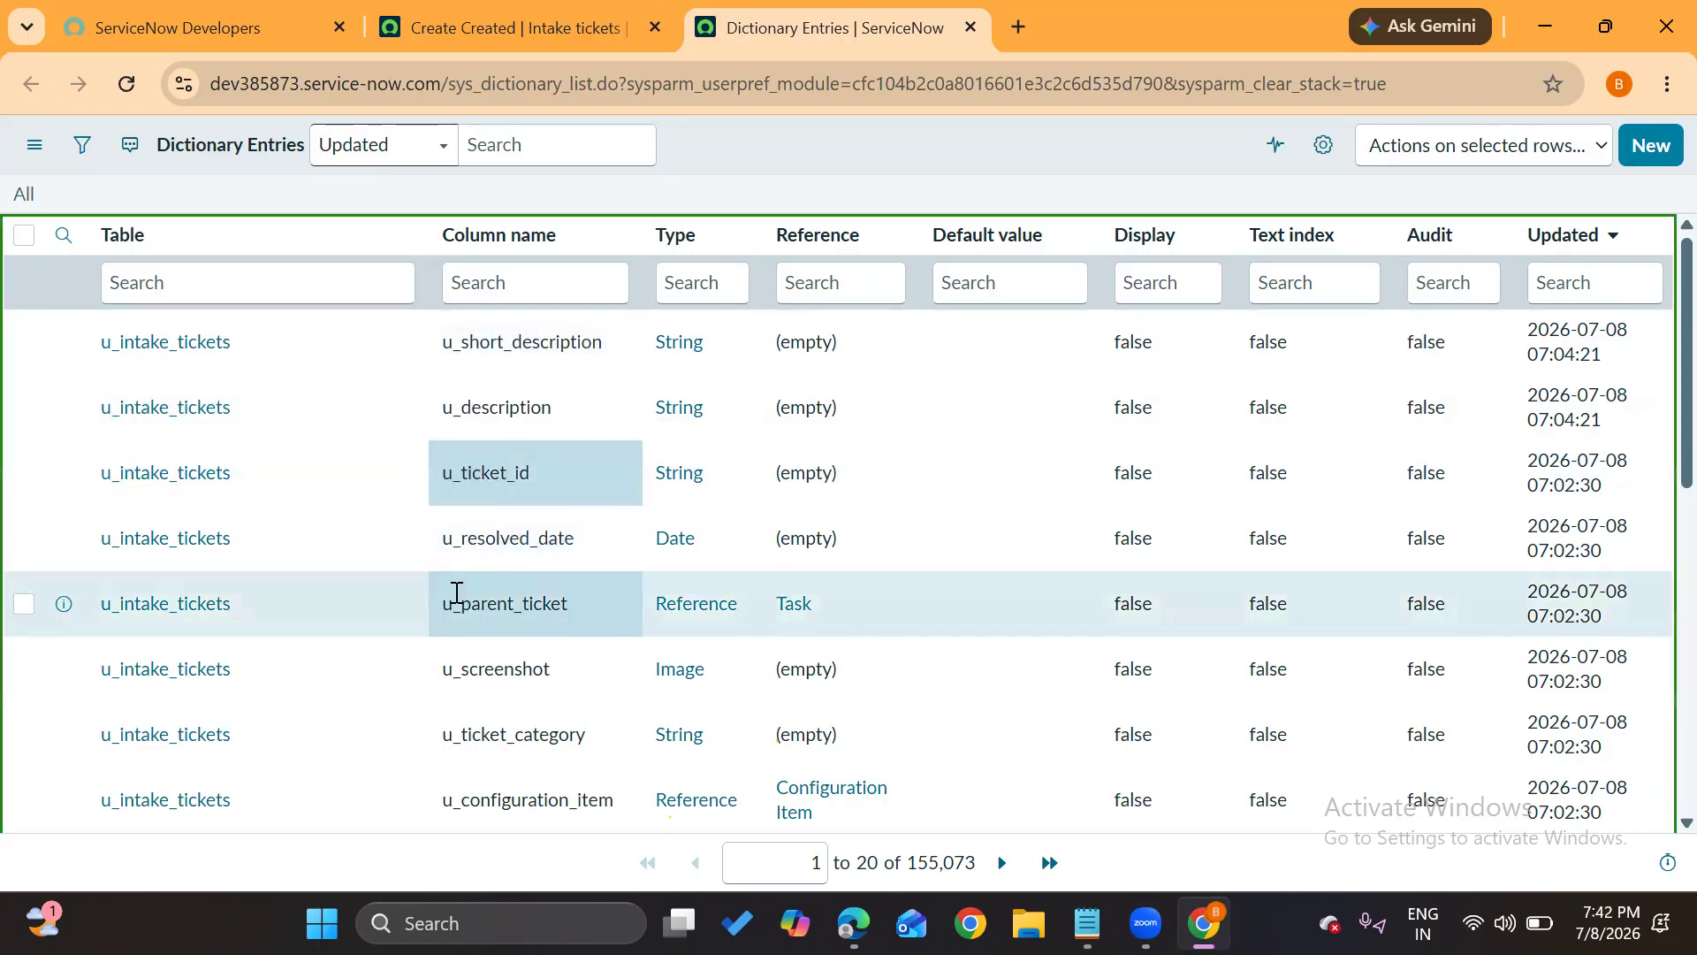
drag(453, 602, 570, 605)
drag(470, 668, 552, 669)
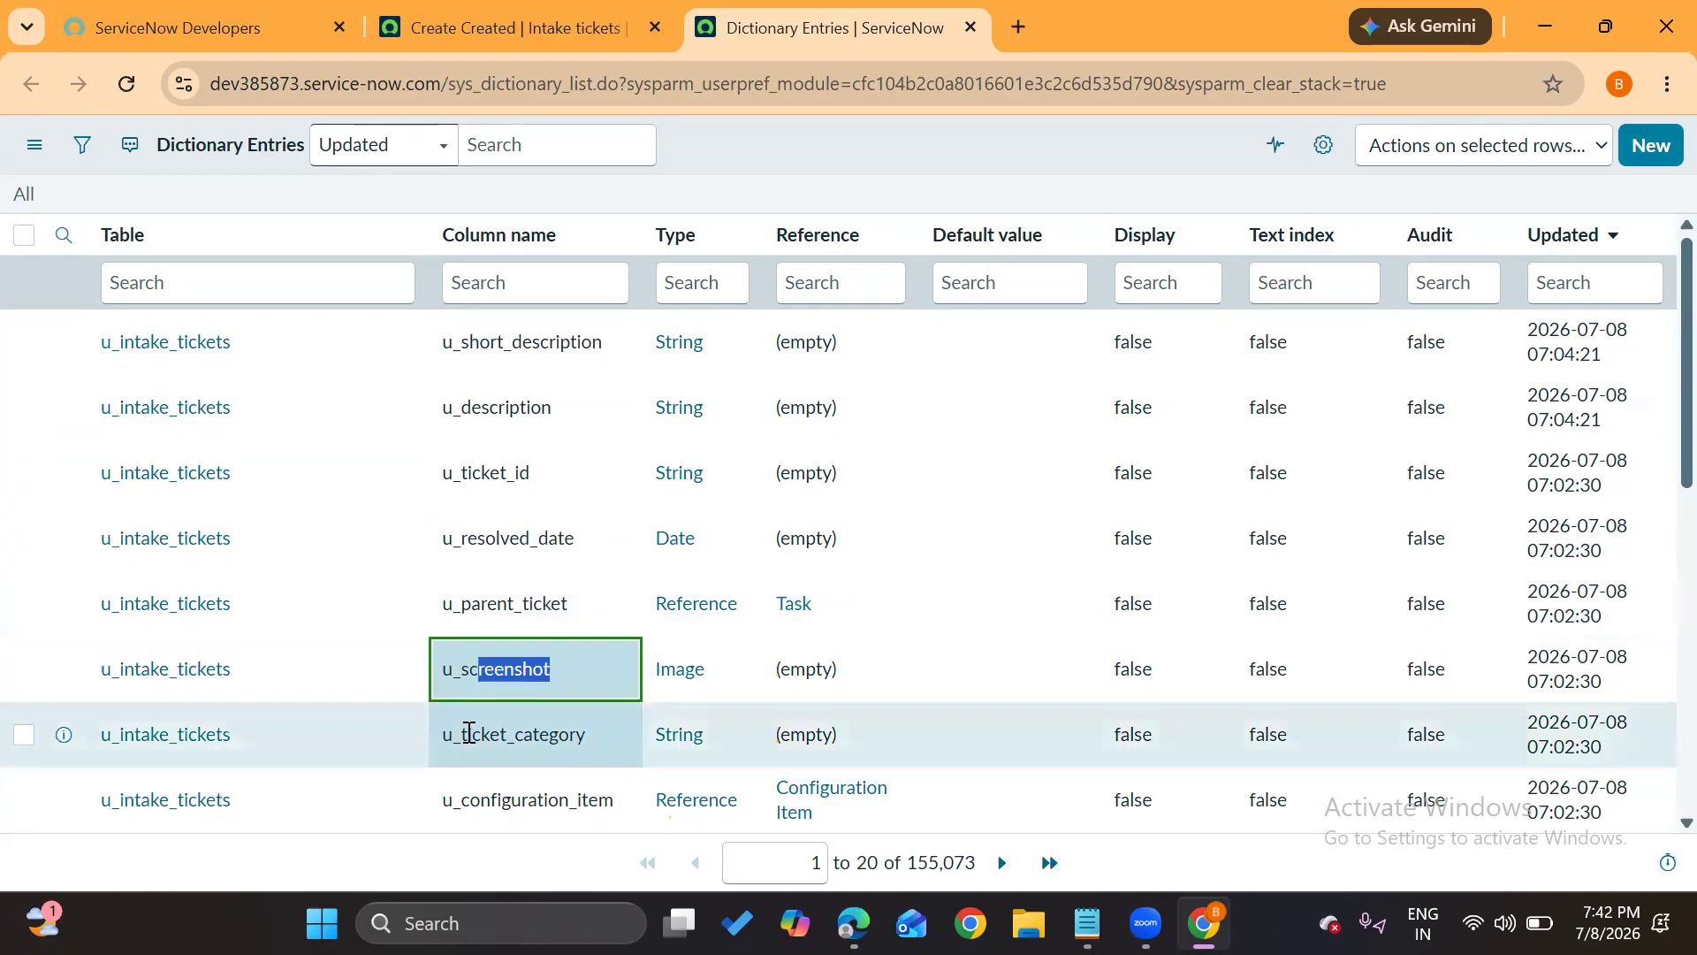
drag(467, 734, 548, 735)
scroll(549, 739, down, 3)
scroll(439, 428, down, 2)
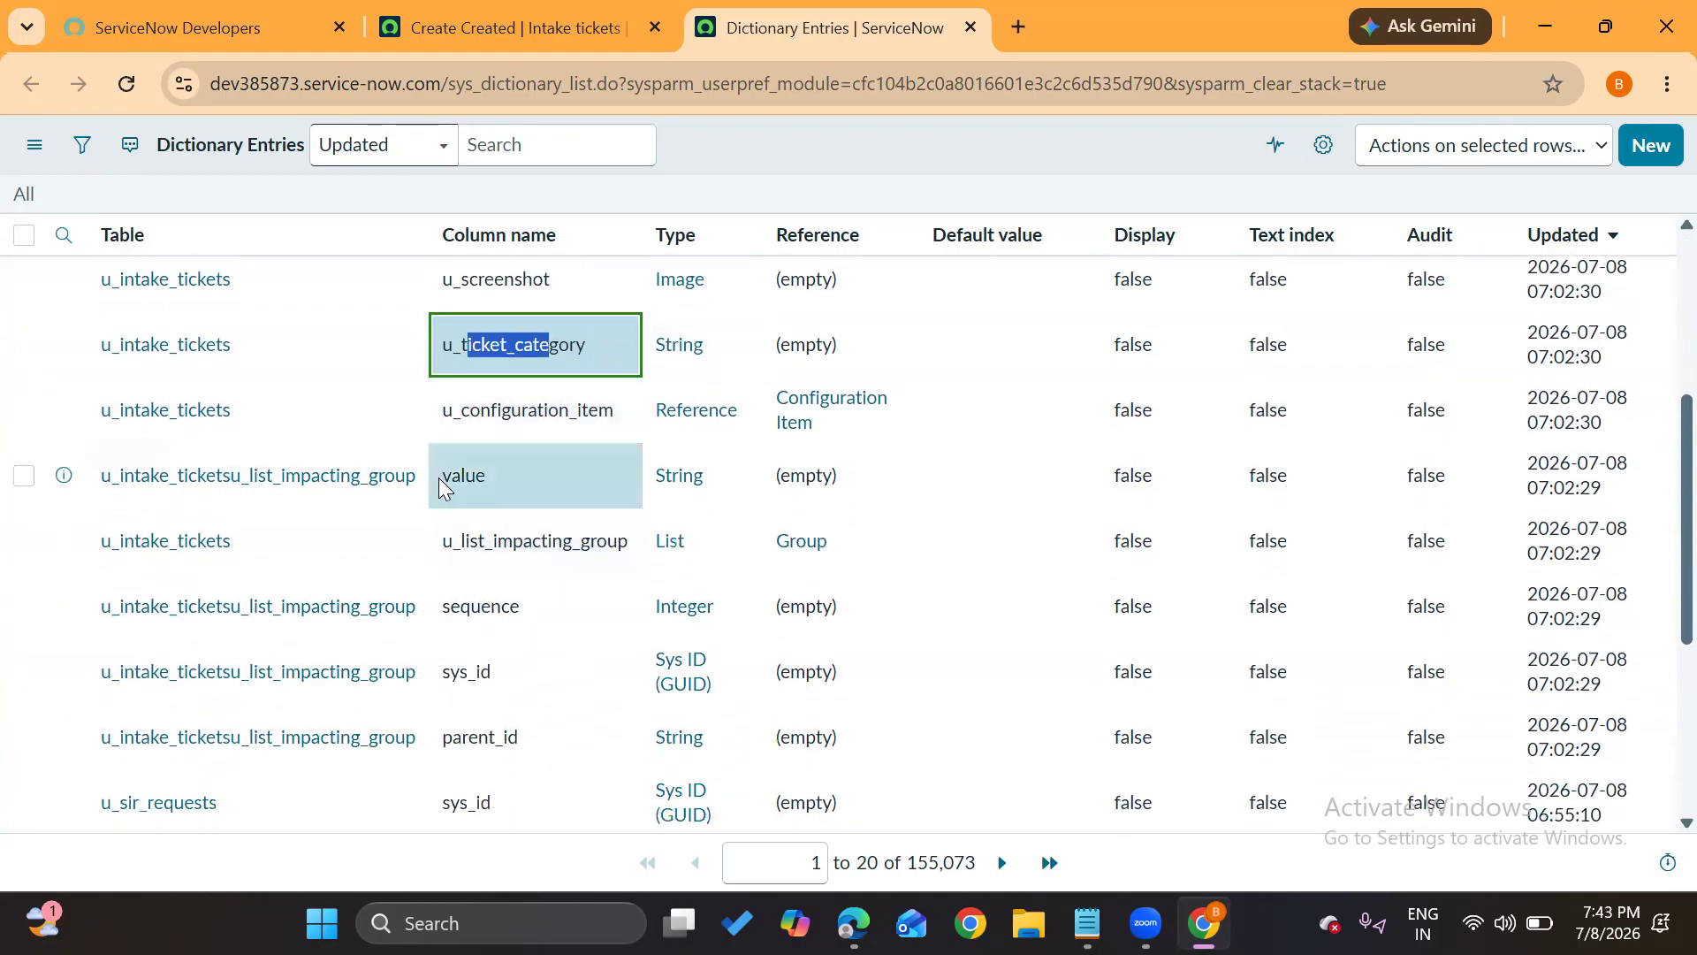
scroll(443, 485, up, 5)
click(829, 148)
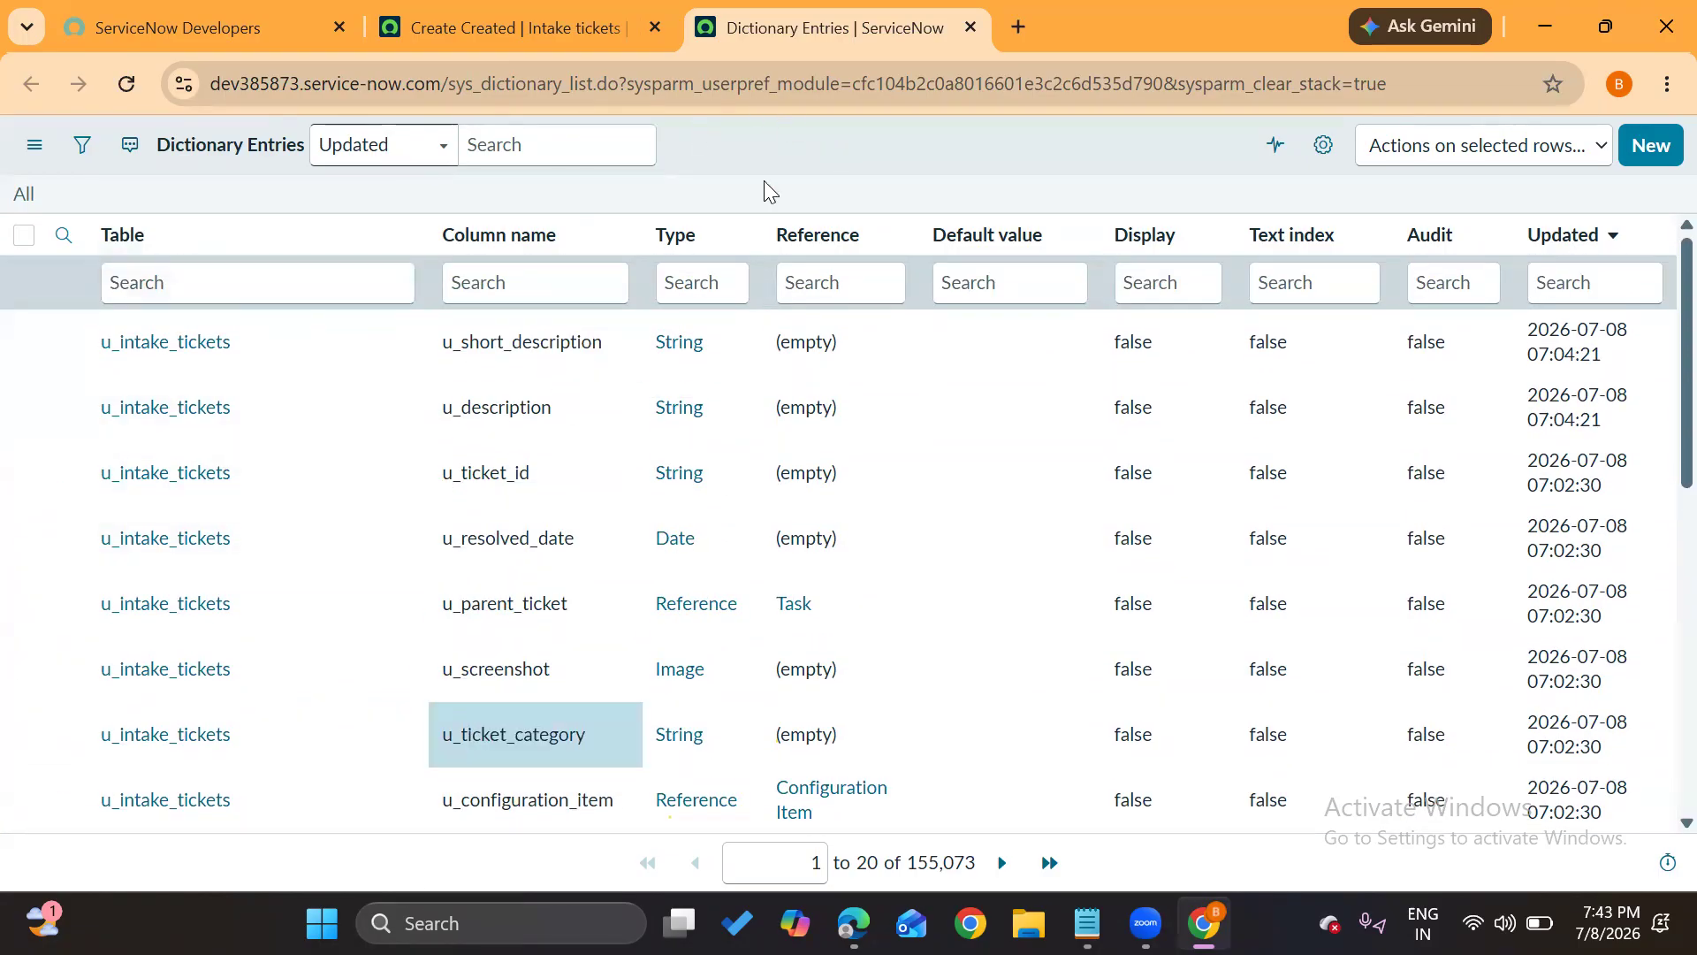
click(852, 97)
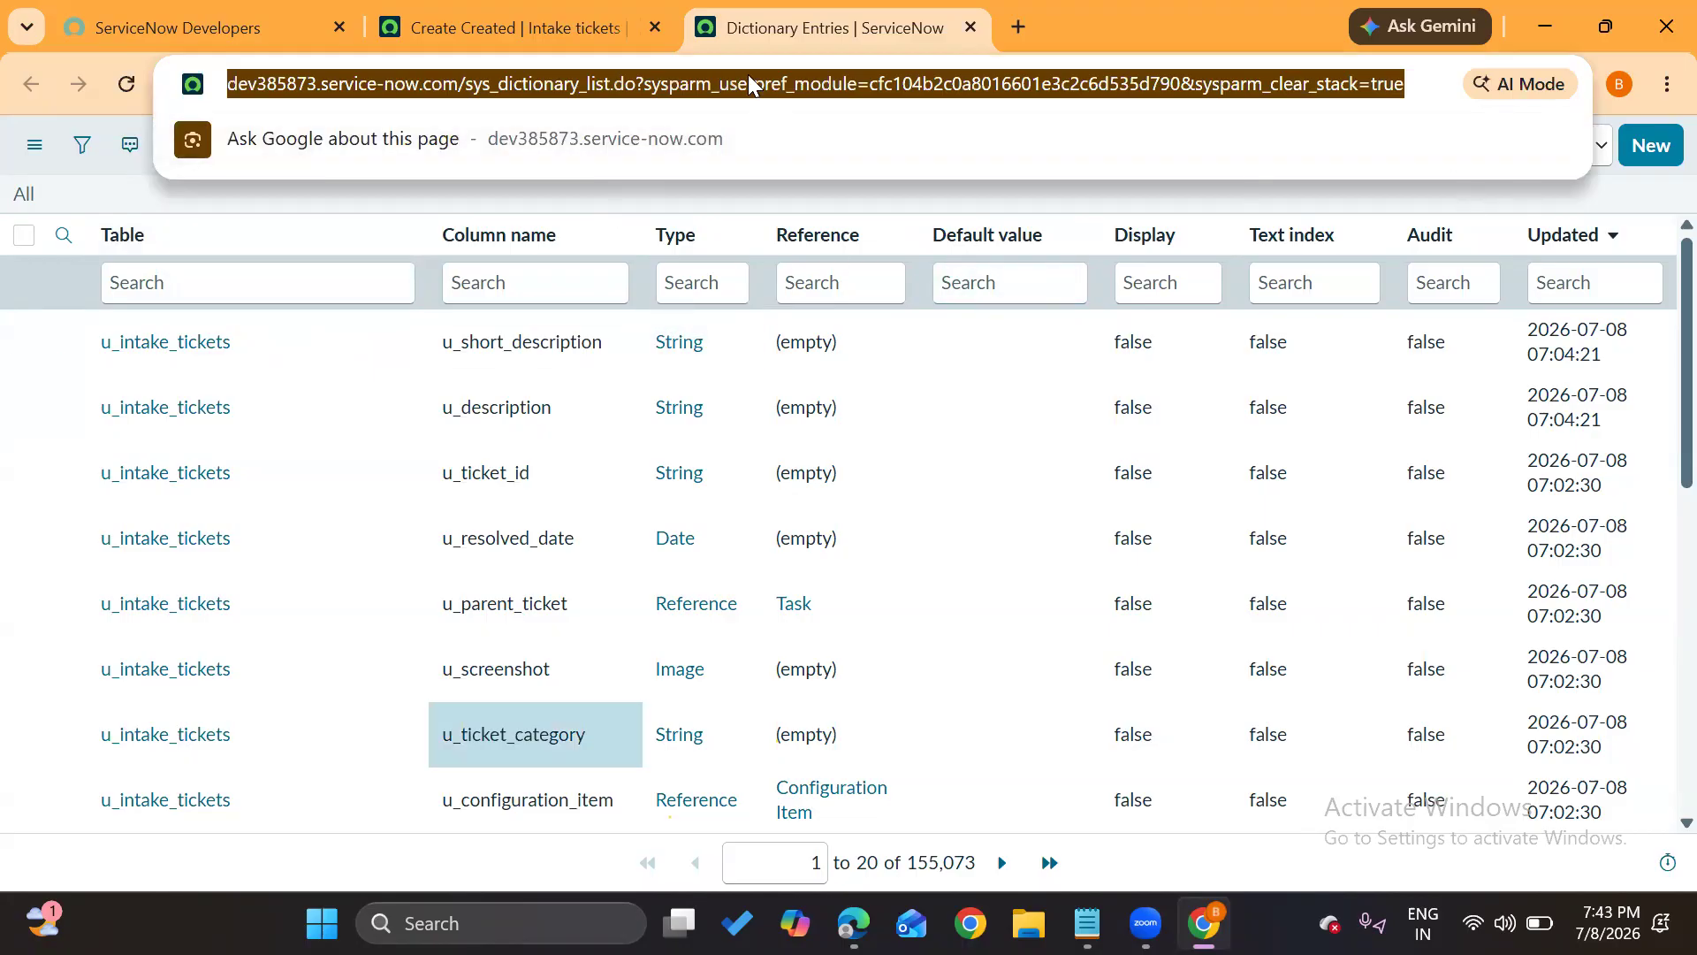
click(561, 30)
click(783, 9)
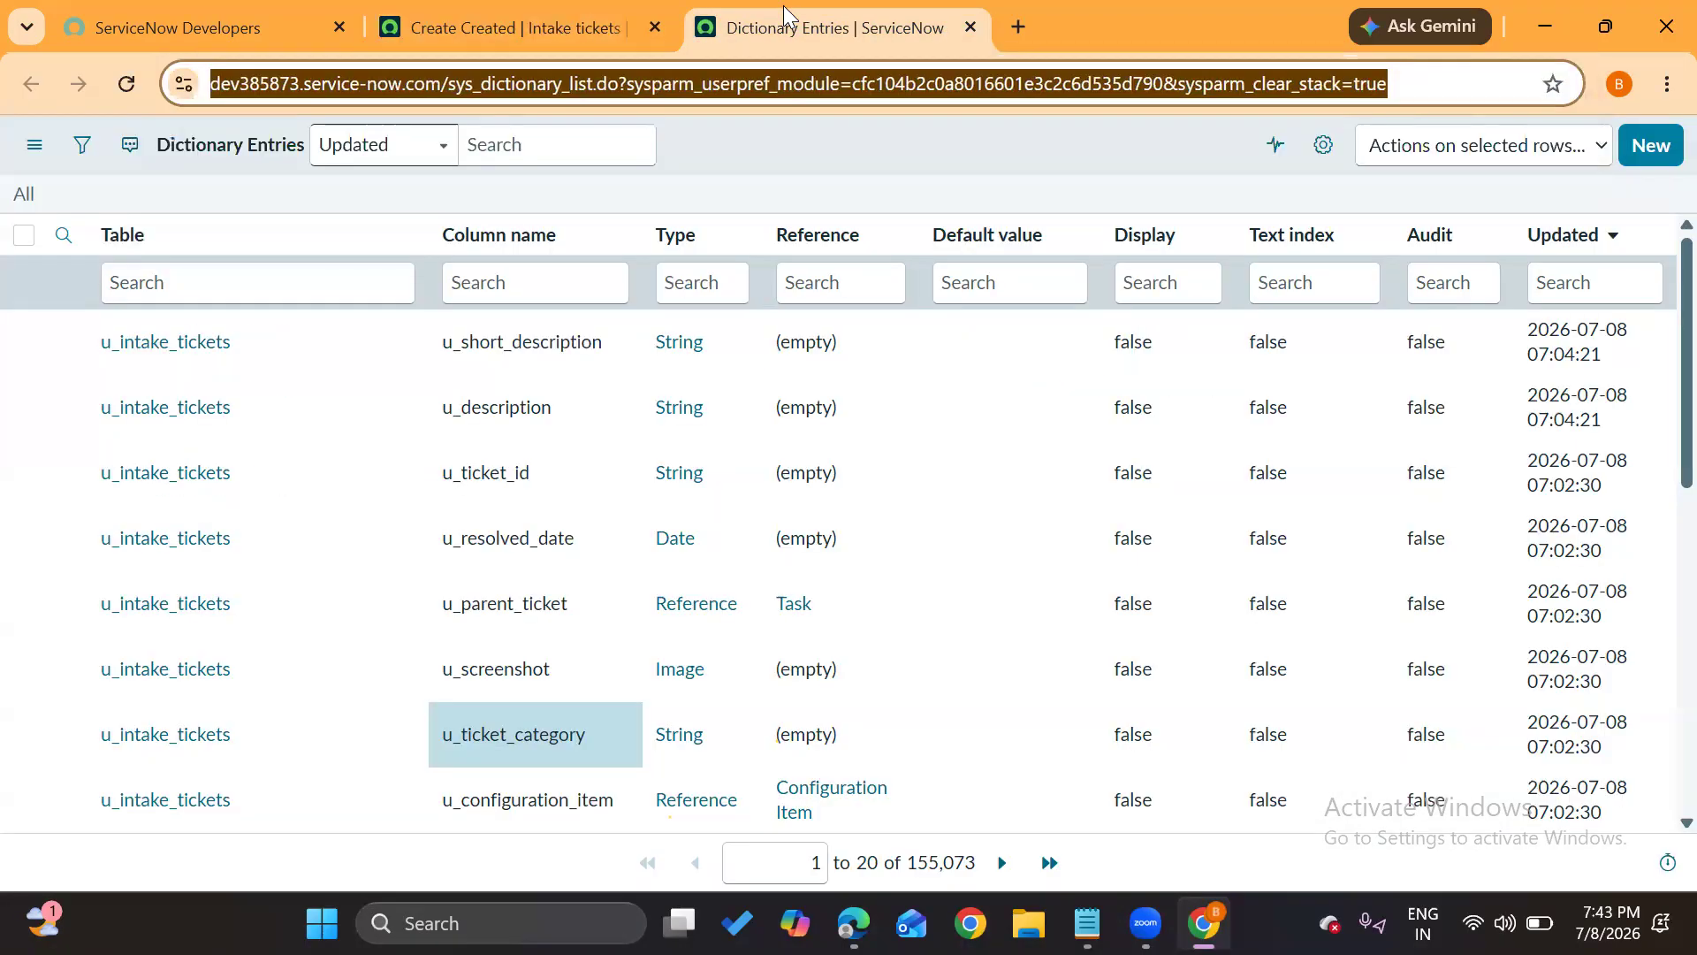
click(753, 168)
scroll(595, 557, down, 5)
scroll(601, 566, up, 4)
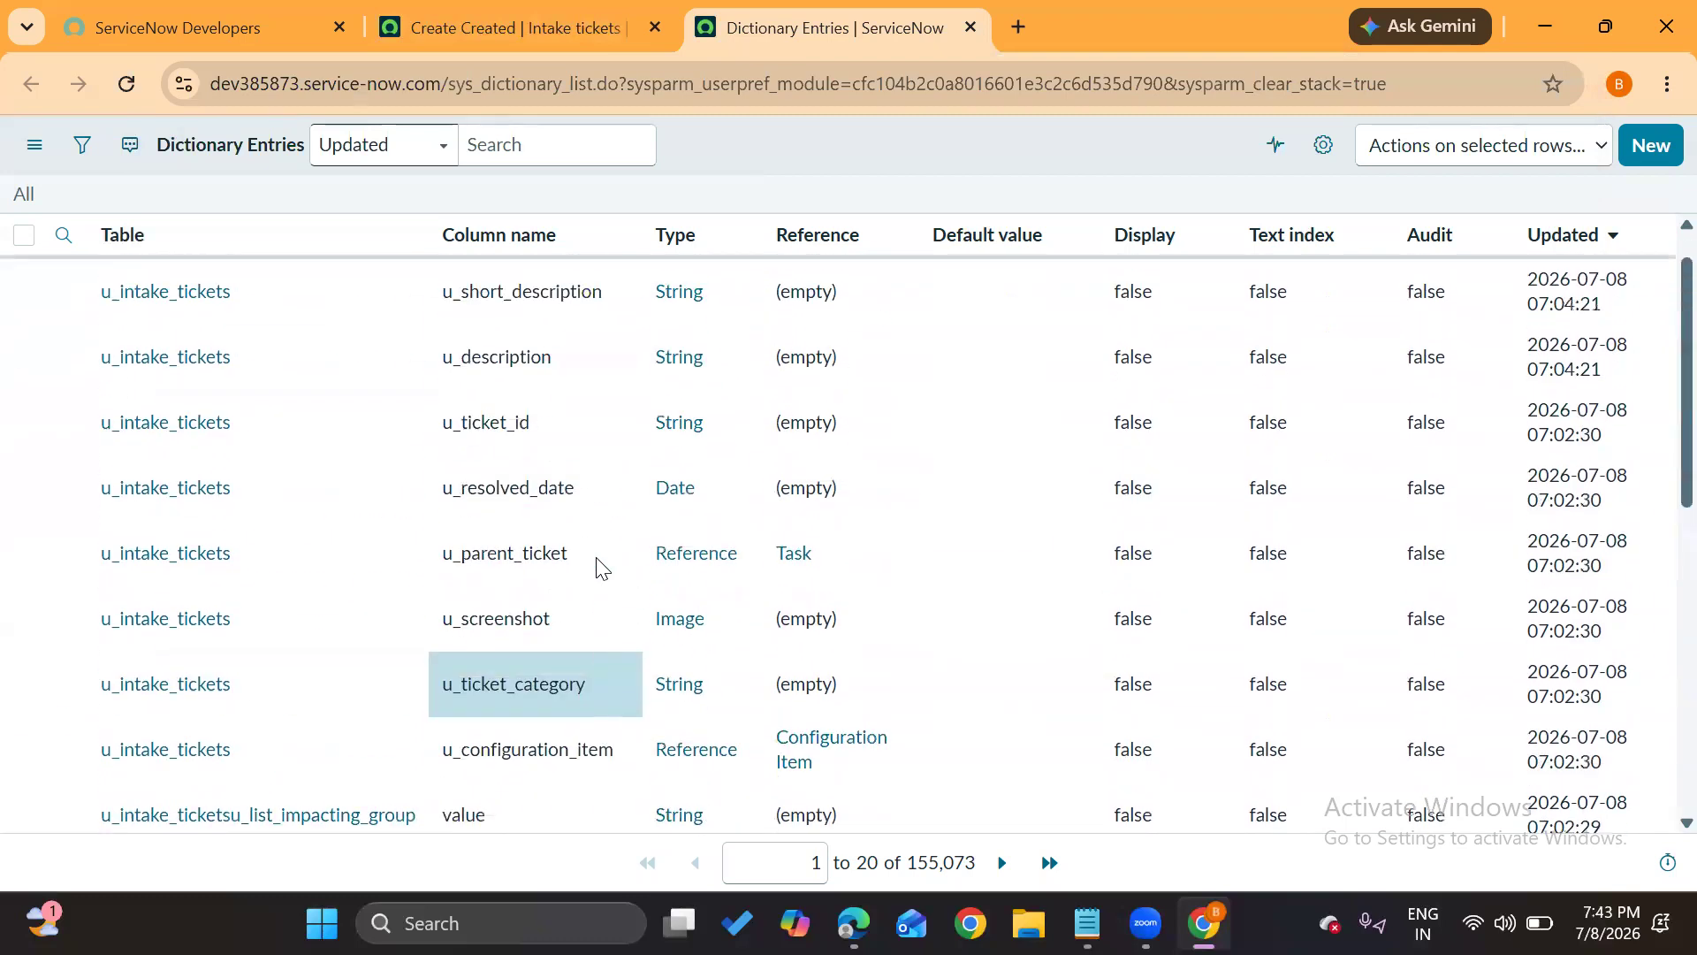
scroll(598, 561, up, 1)
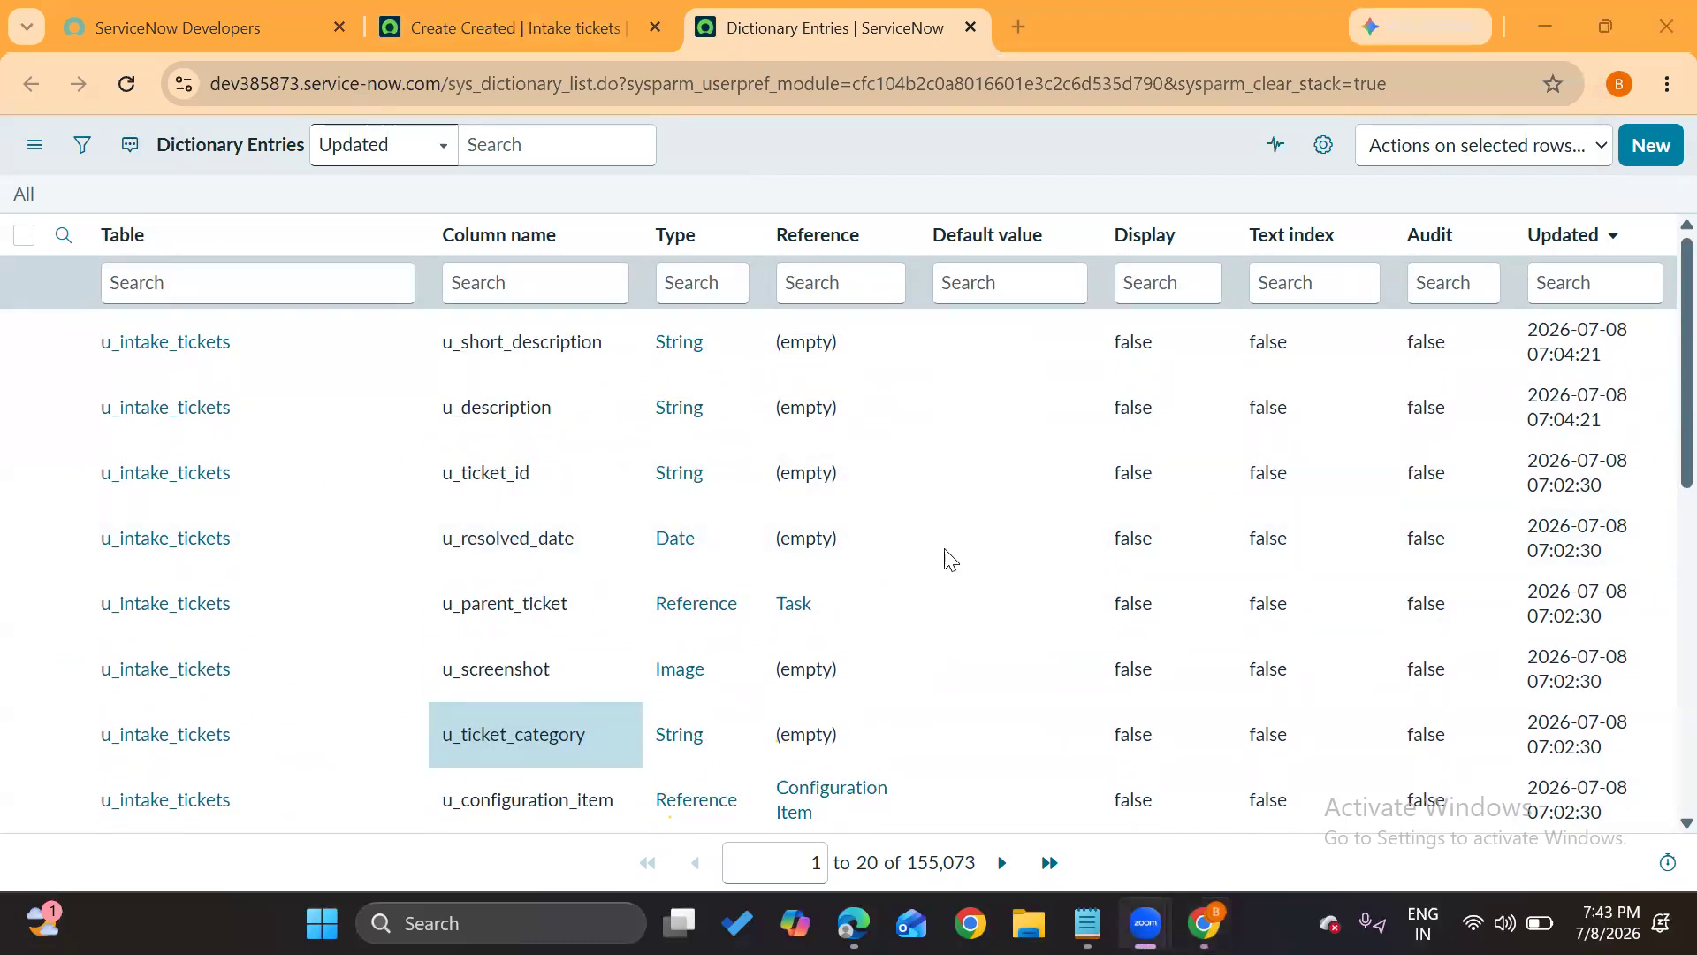
Check the total number of dictionary entries and skim the rows on the current page
drag(899, 864, 987, 873)
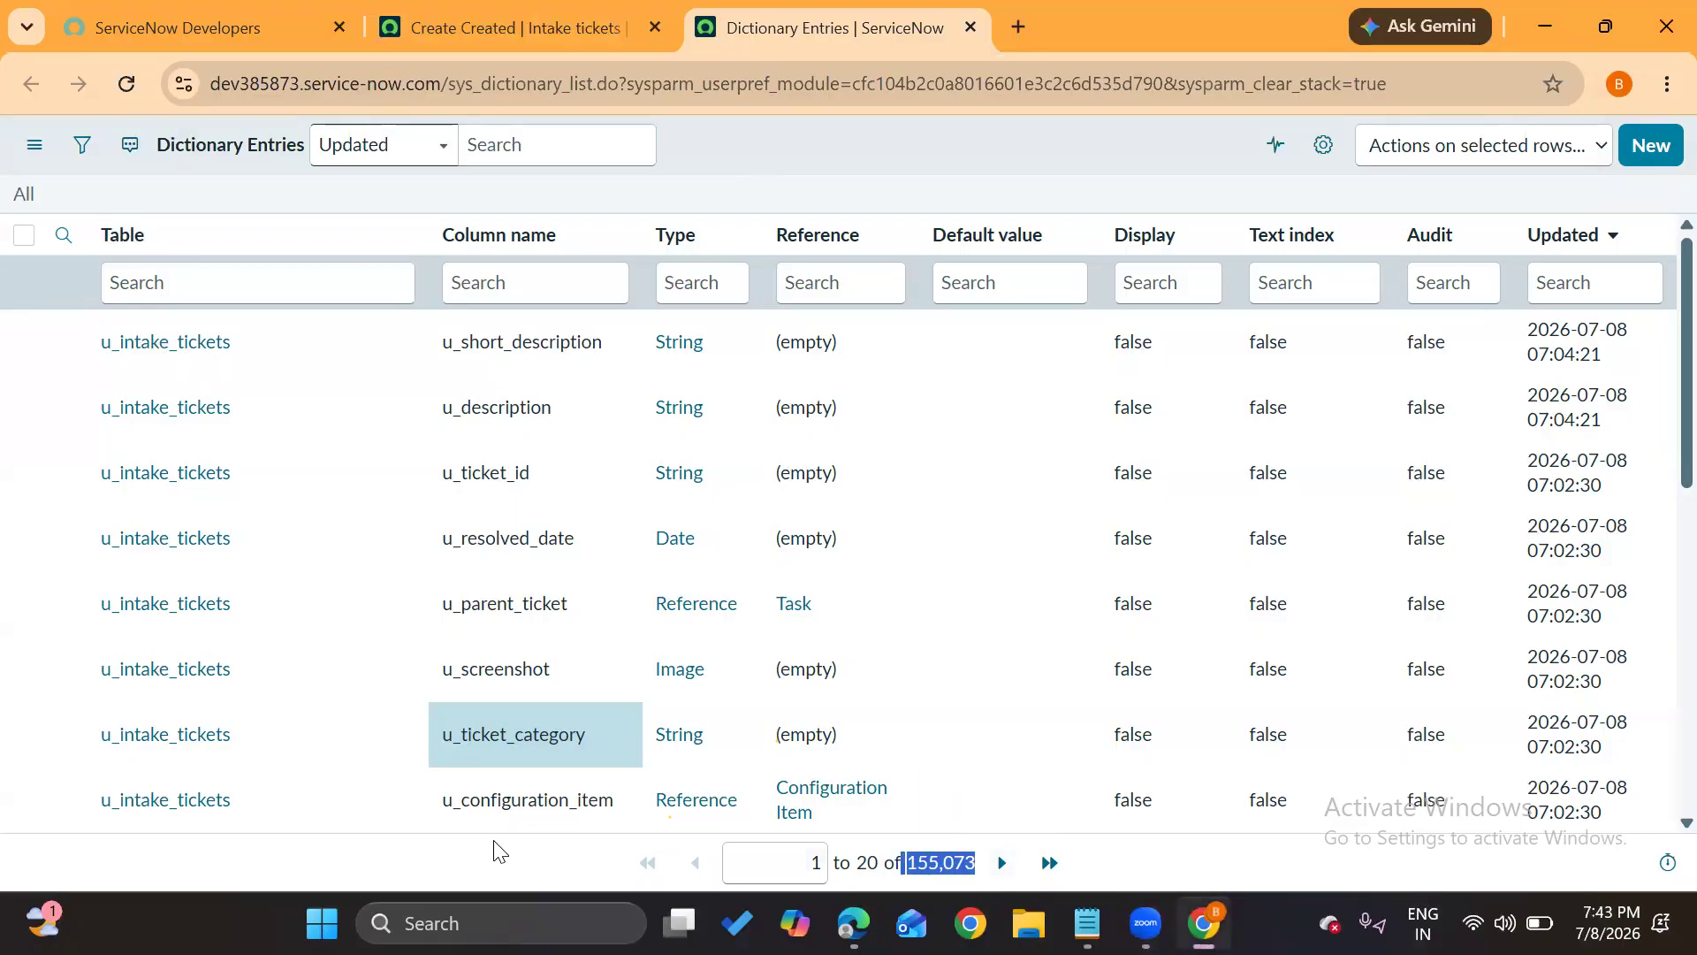
click(541, 851)
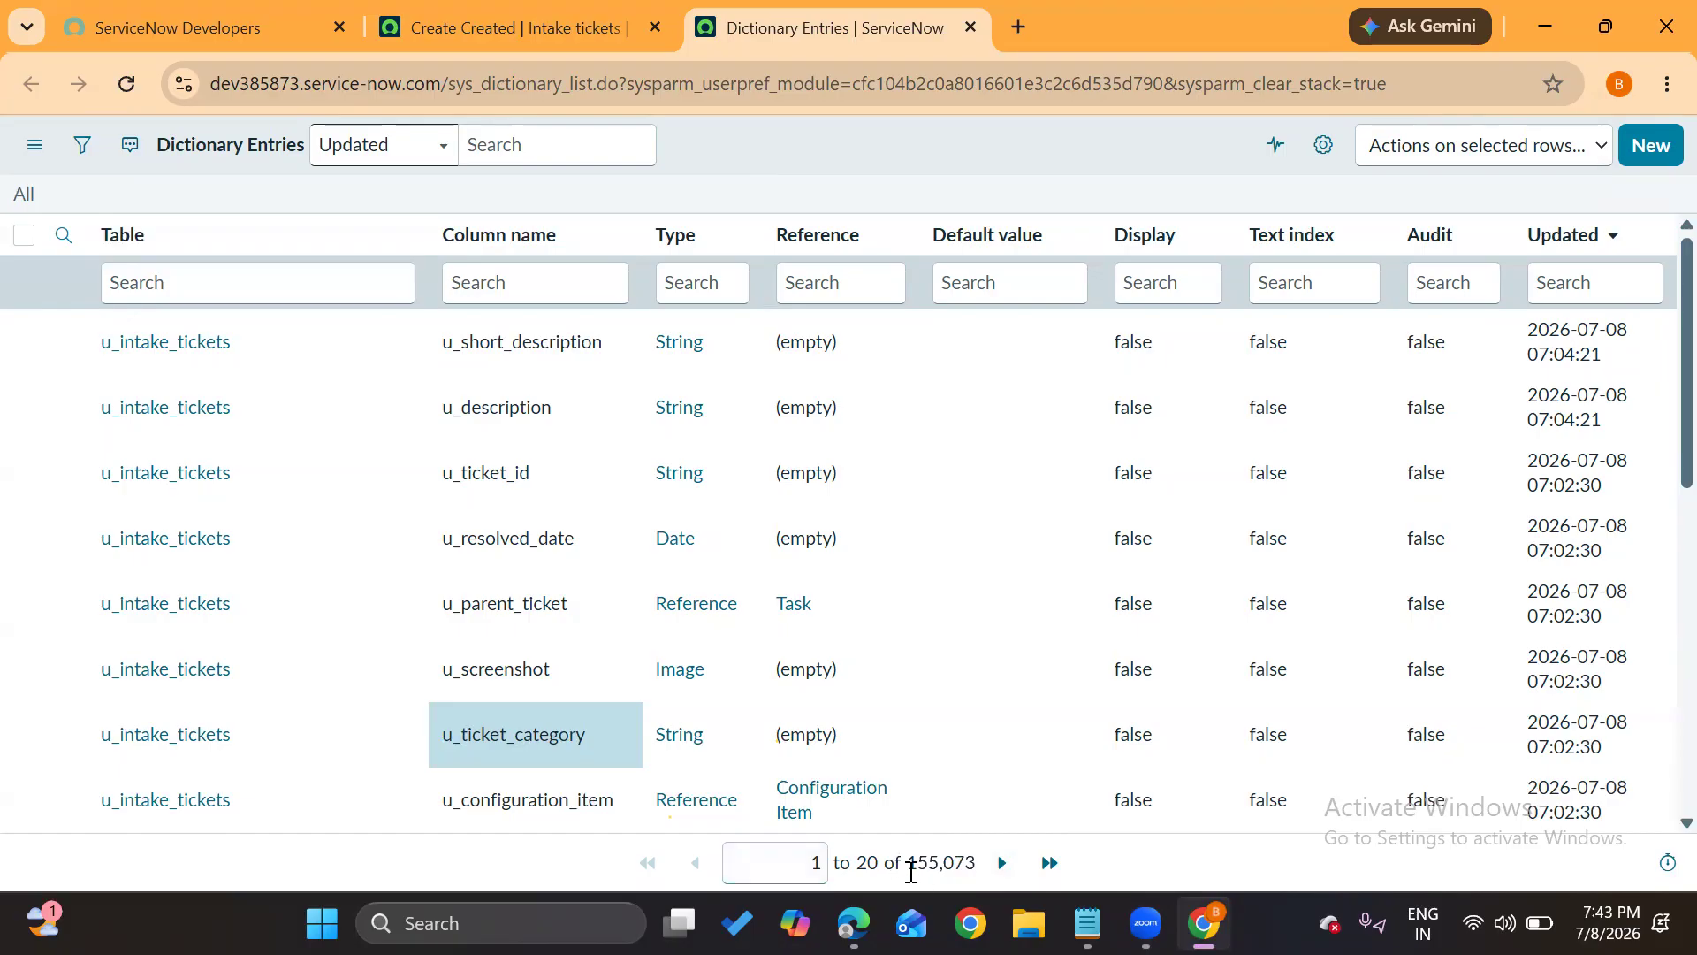
drag(910, 869, 957, 863)
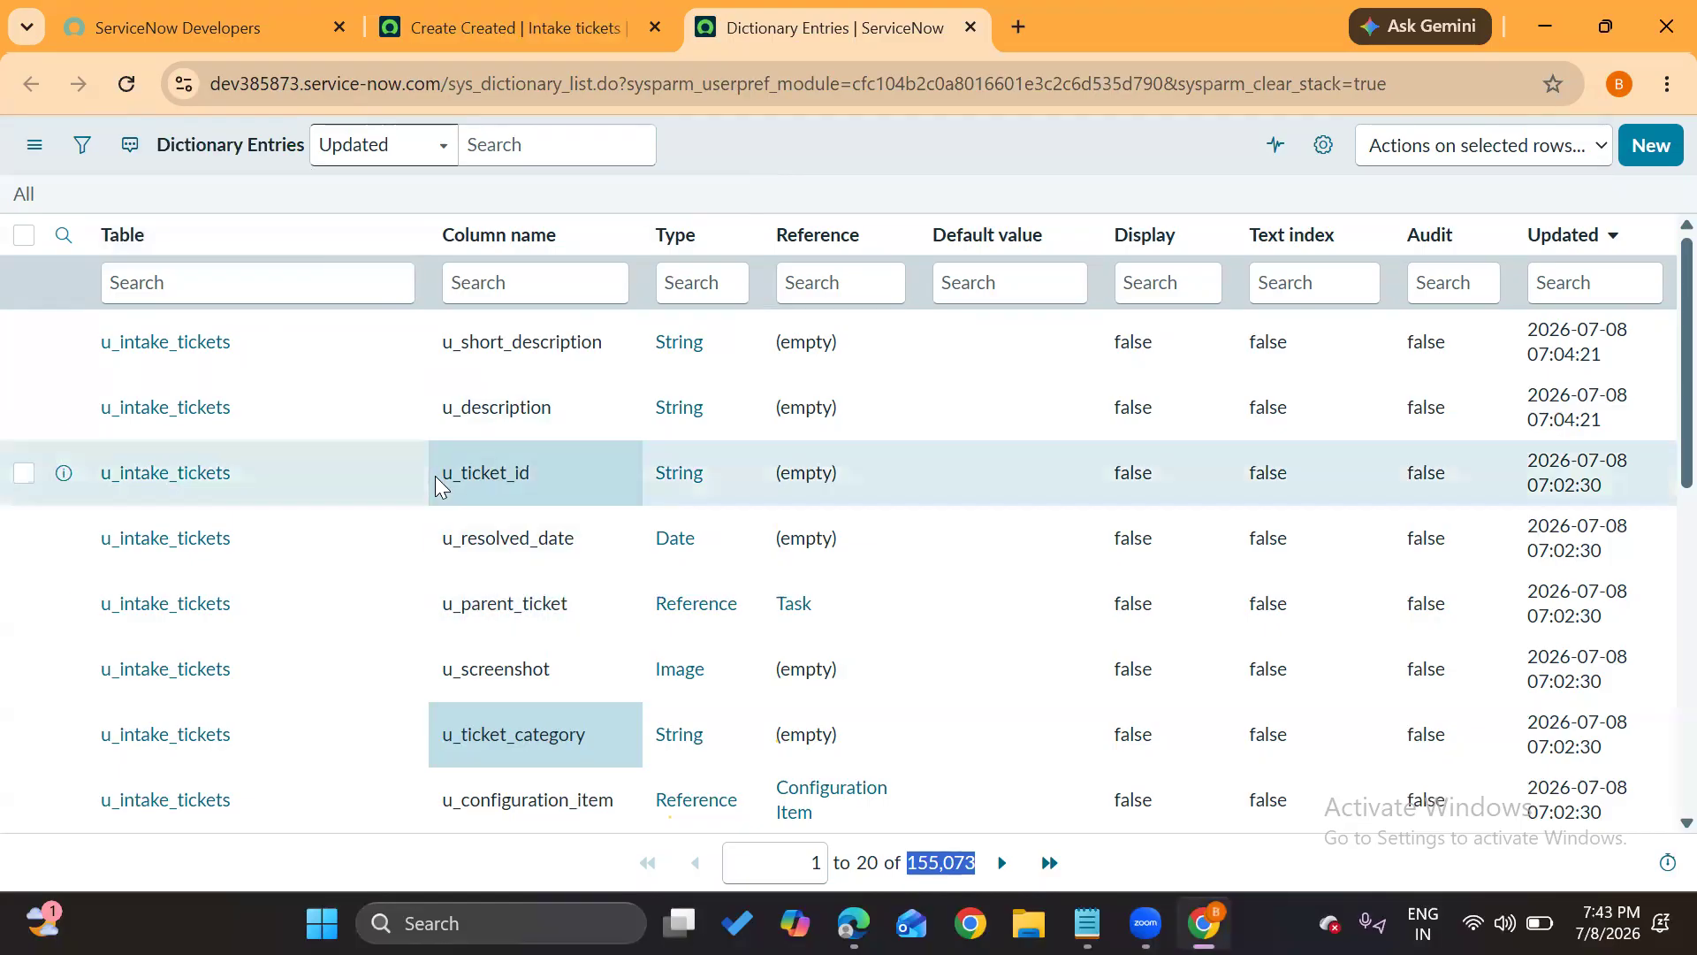
scroll(409, 651, down, 8)
scroll(409, 651, up, 8)
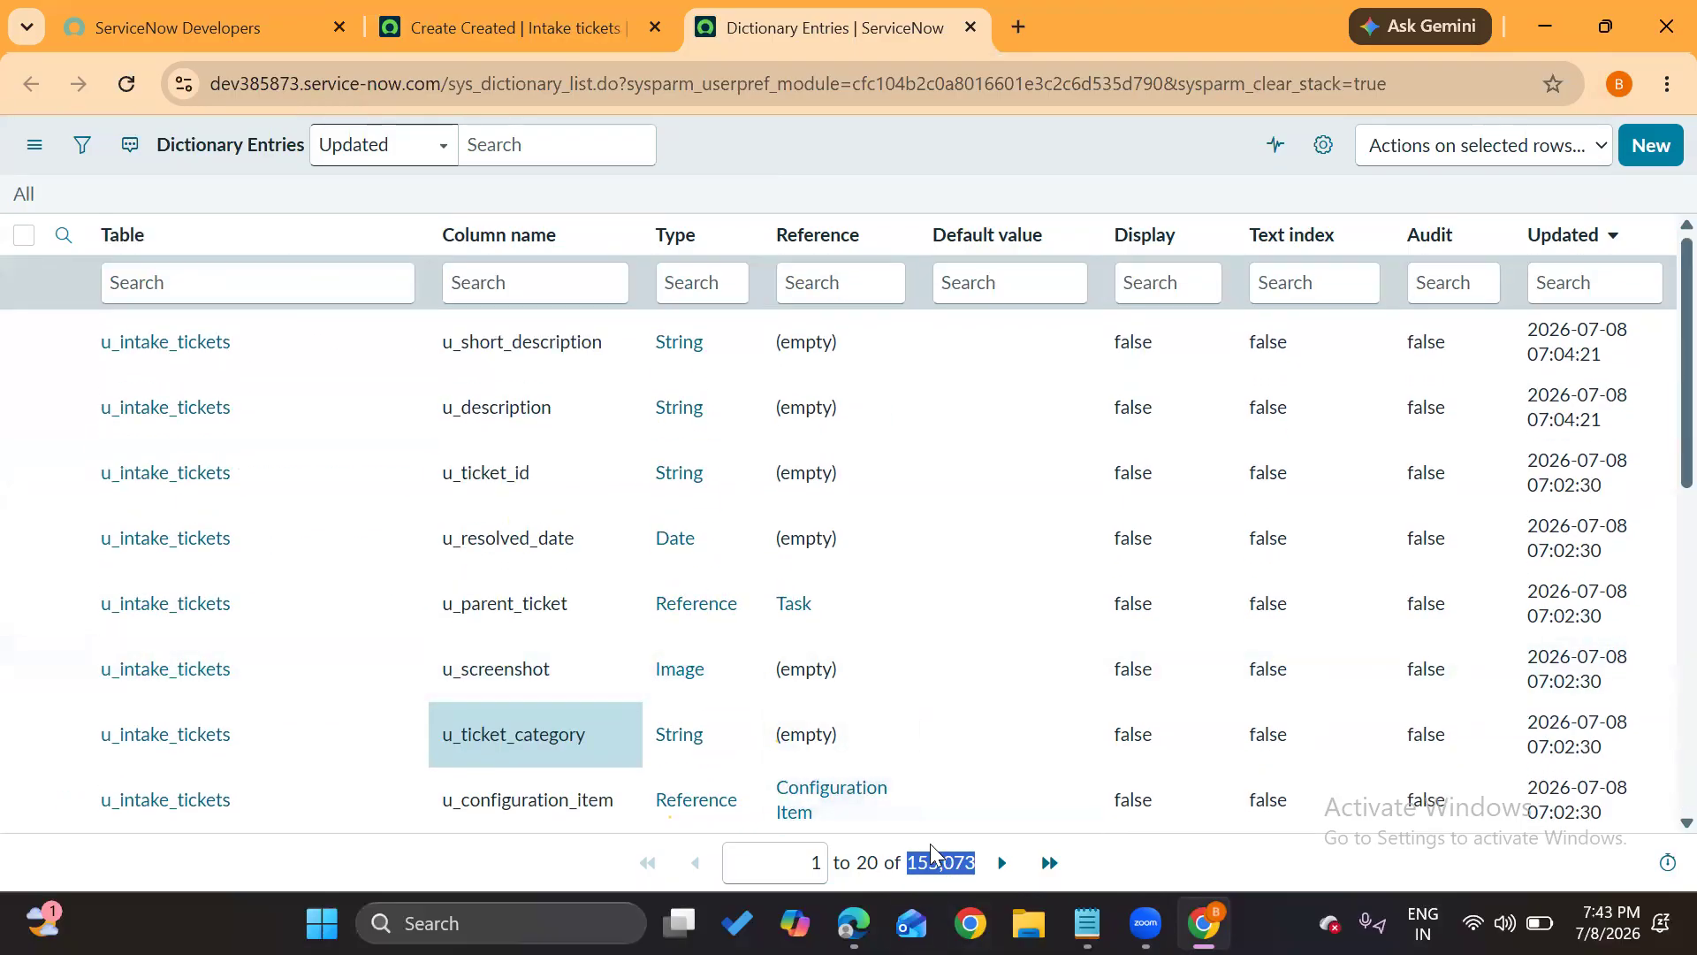
Switch to the new Intake tickets record form and check which choices the Ticket category field offers
click(769, 129)
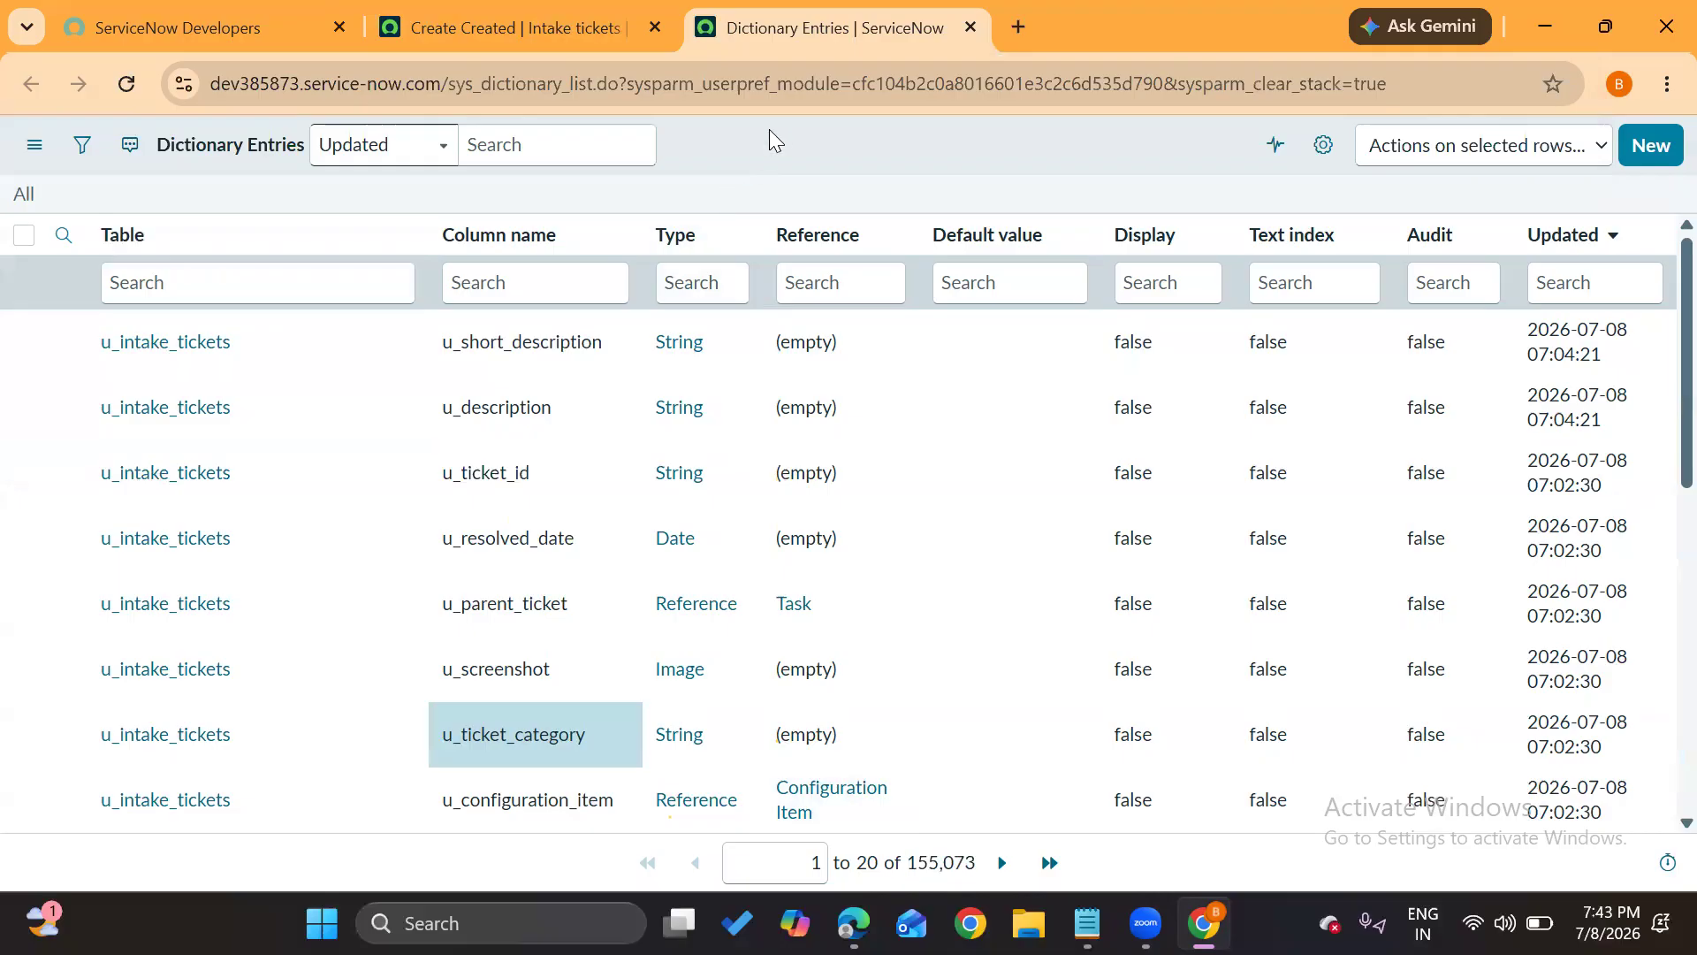
click(545, 30)
click(822, 12)
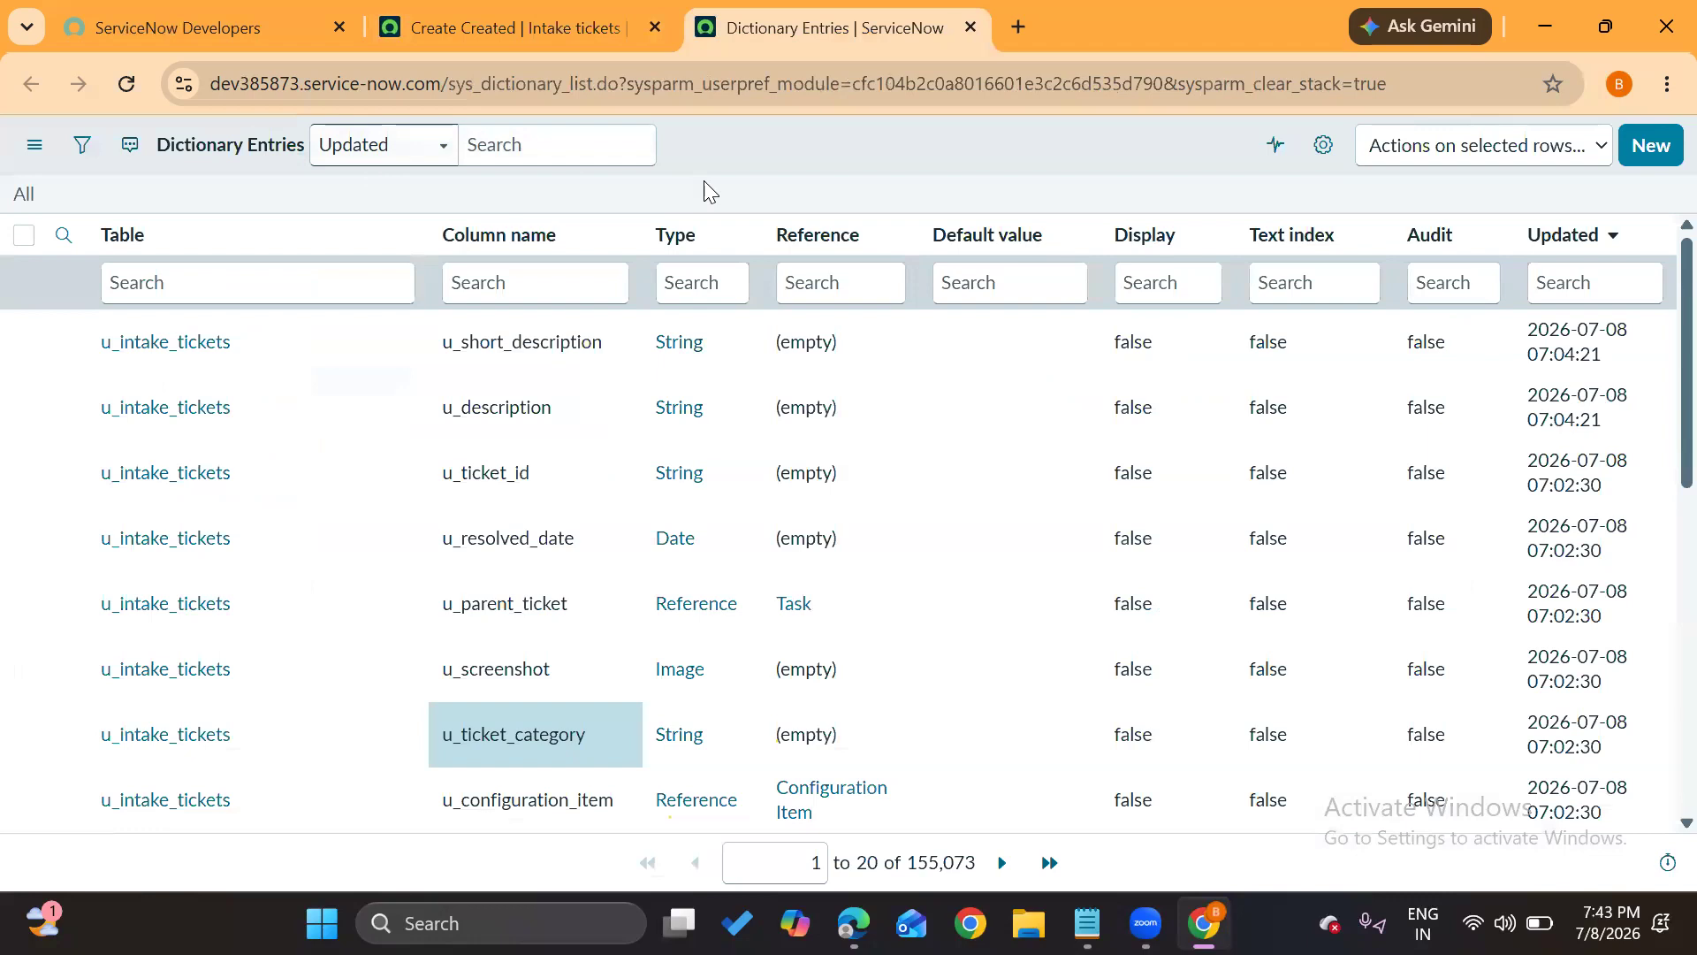
click(495, 13)
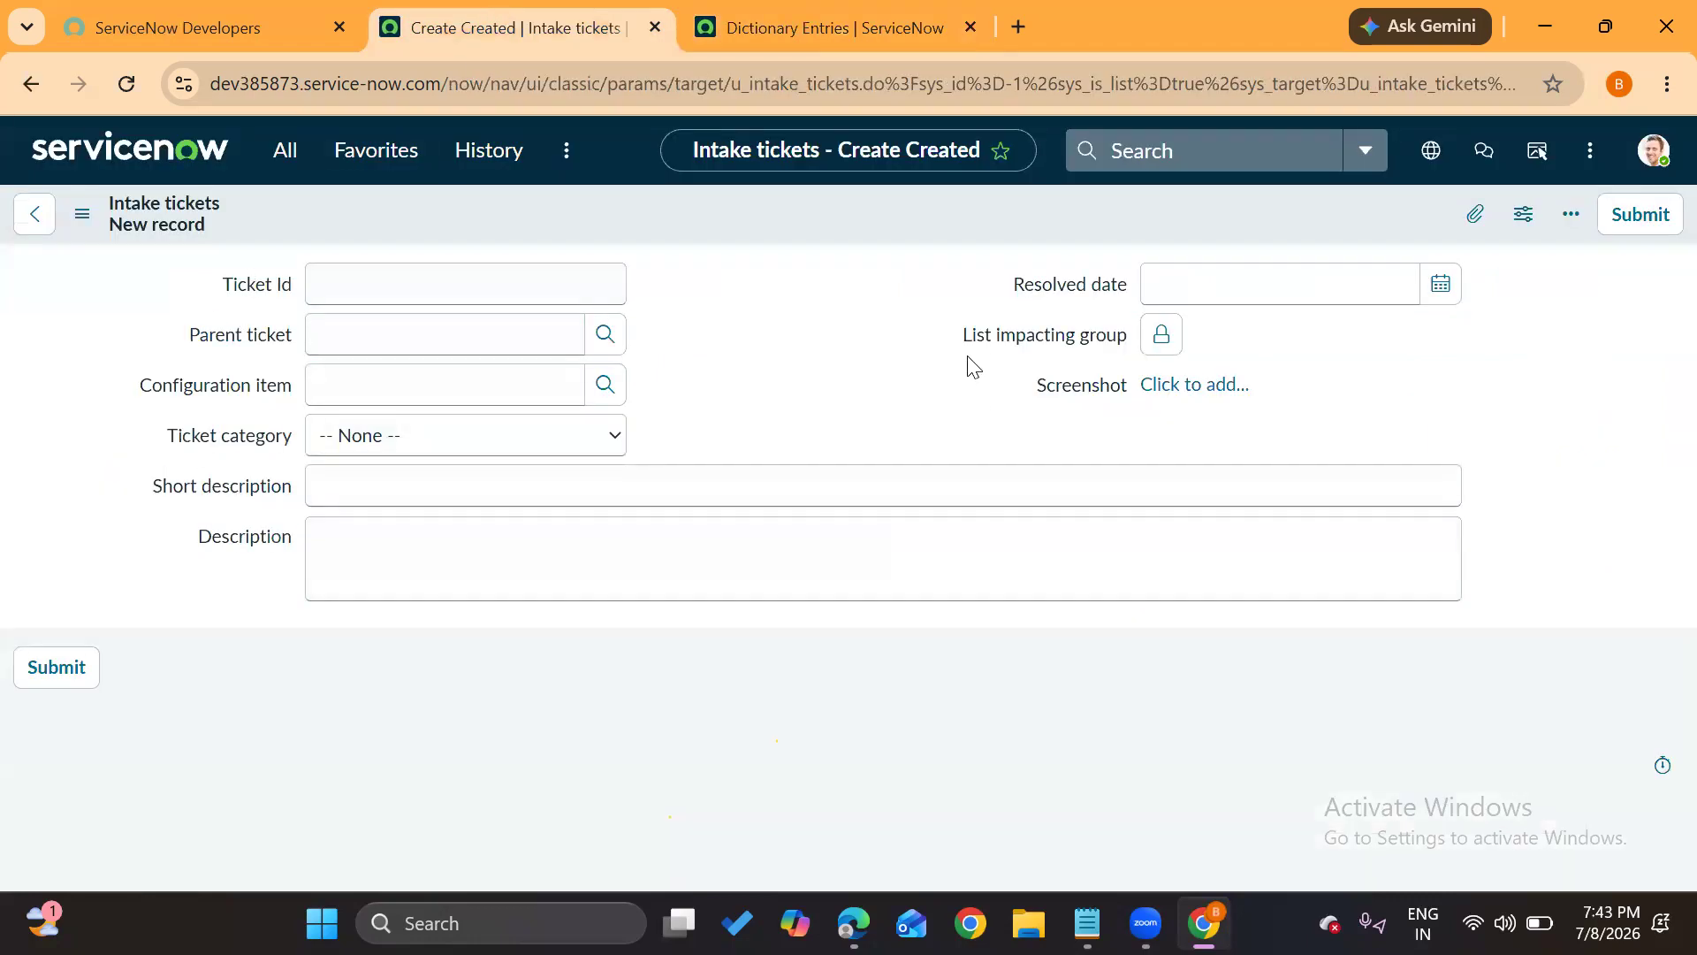
click(482, 436)
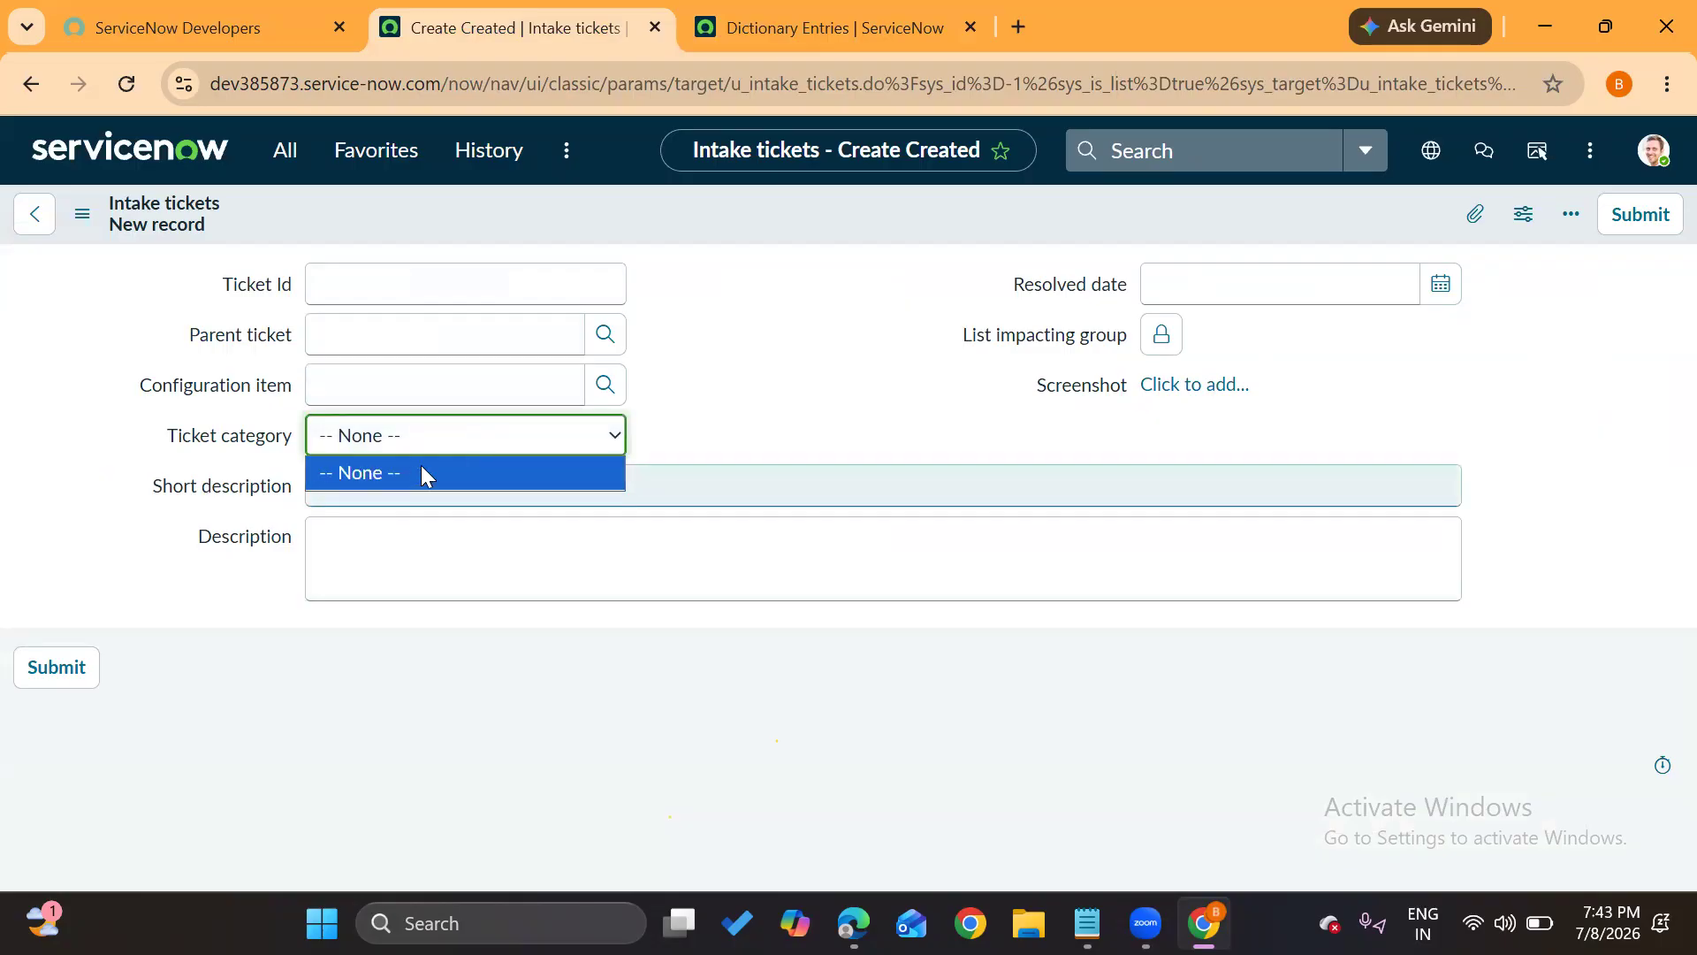
click(739, 436)
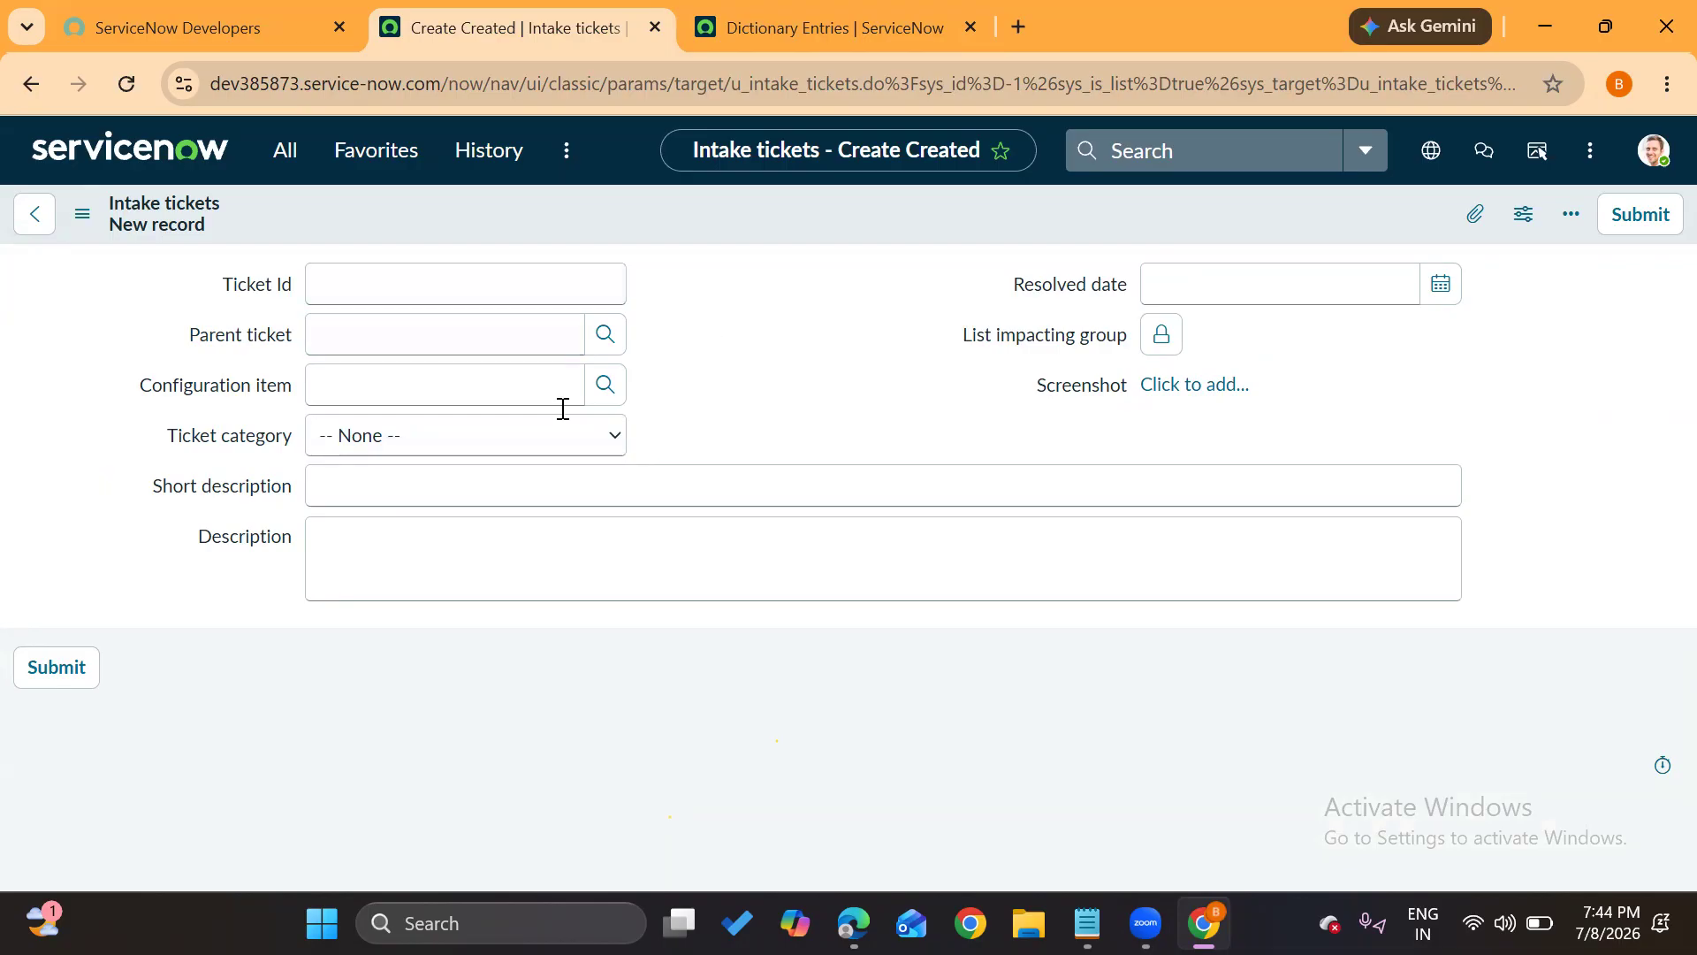
click(479, 439)
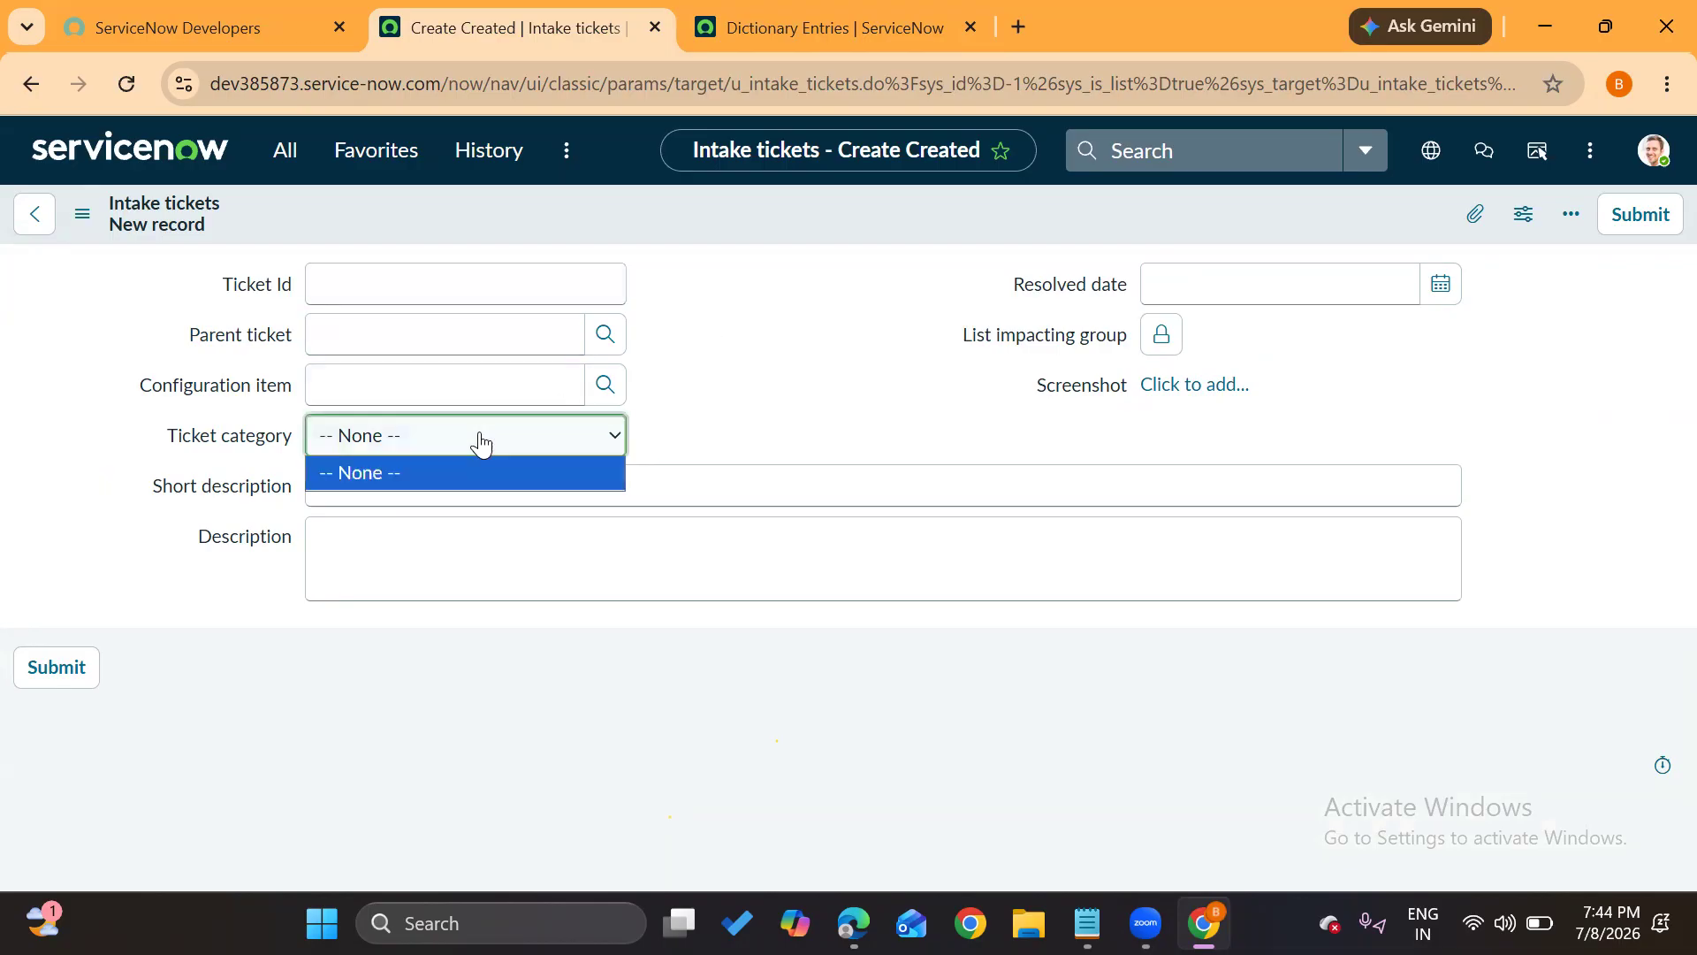
click(749, 414)
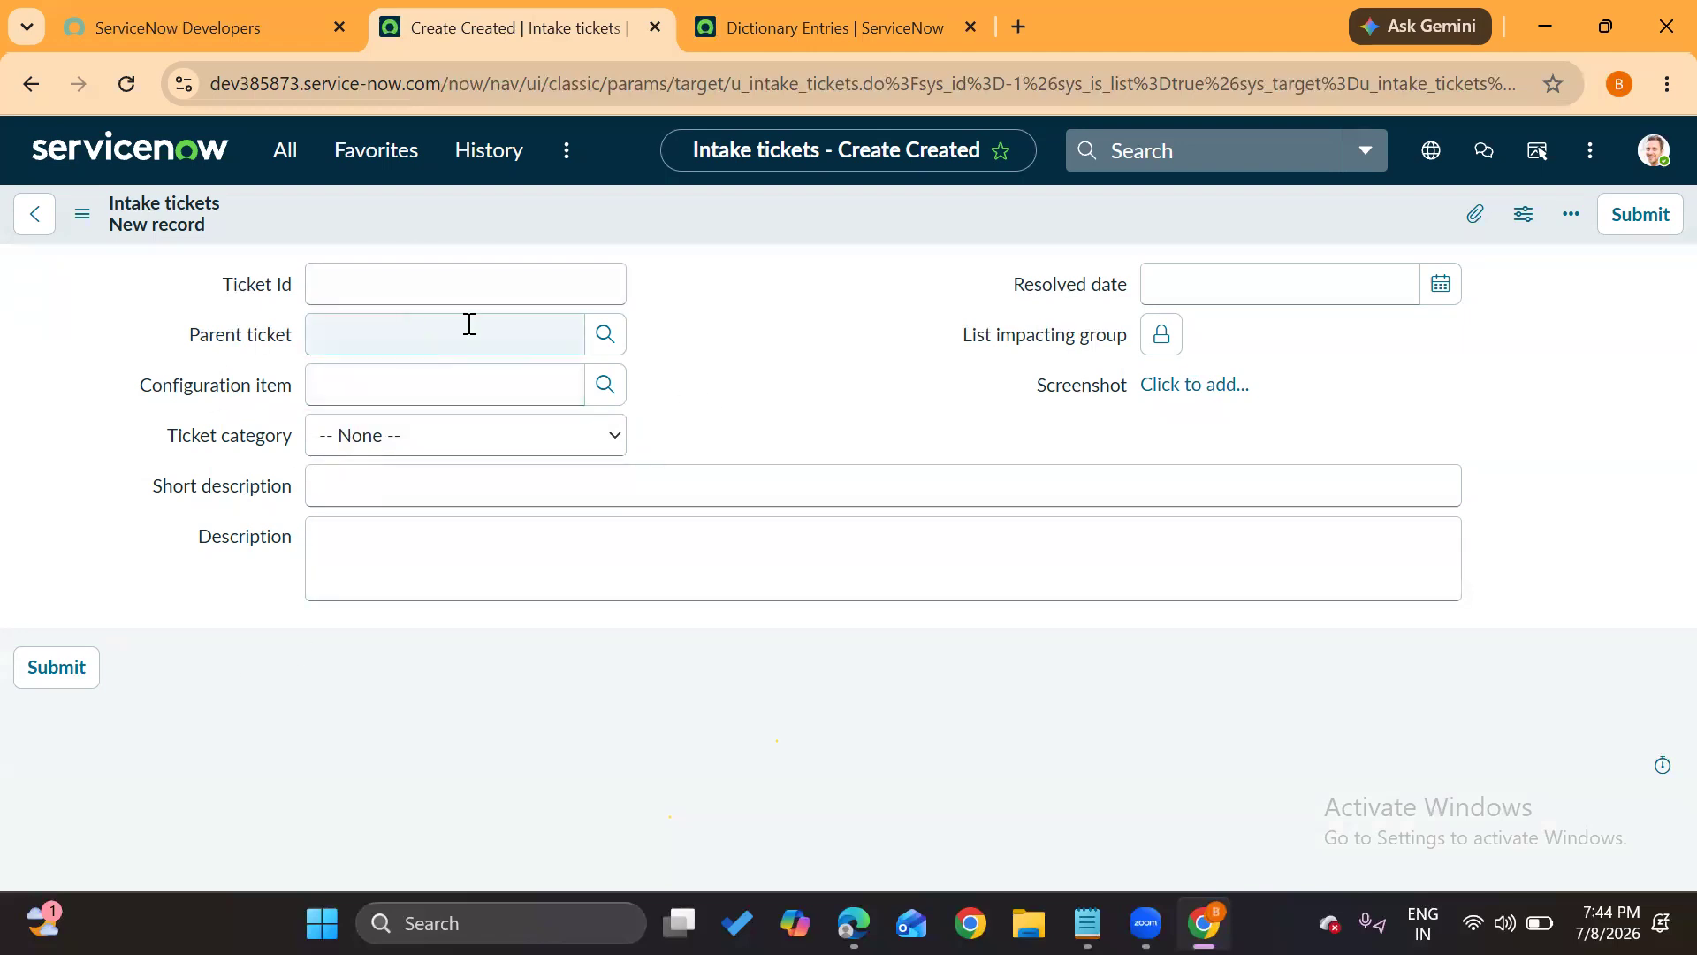
Return to the Dictionary Entries list, preview the u_short_description entry and open its record in a new browser tab
click(755, 28)
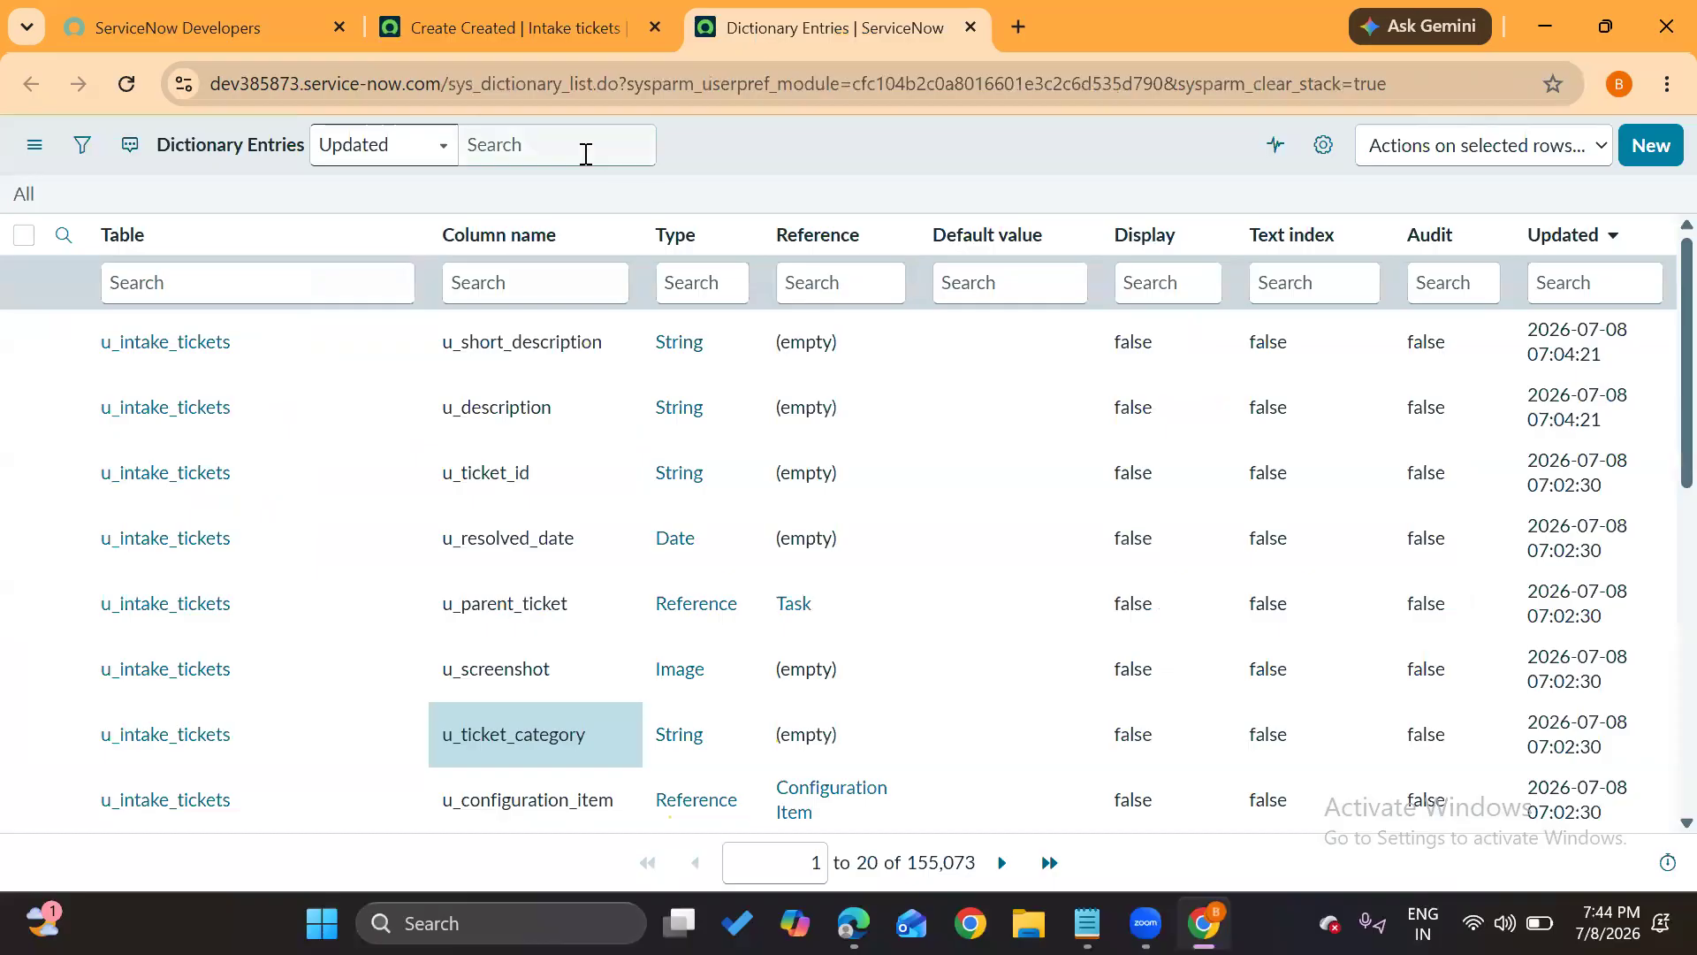
scroll(178, 587, down, 10)
scroll(181, 588, up, 10)
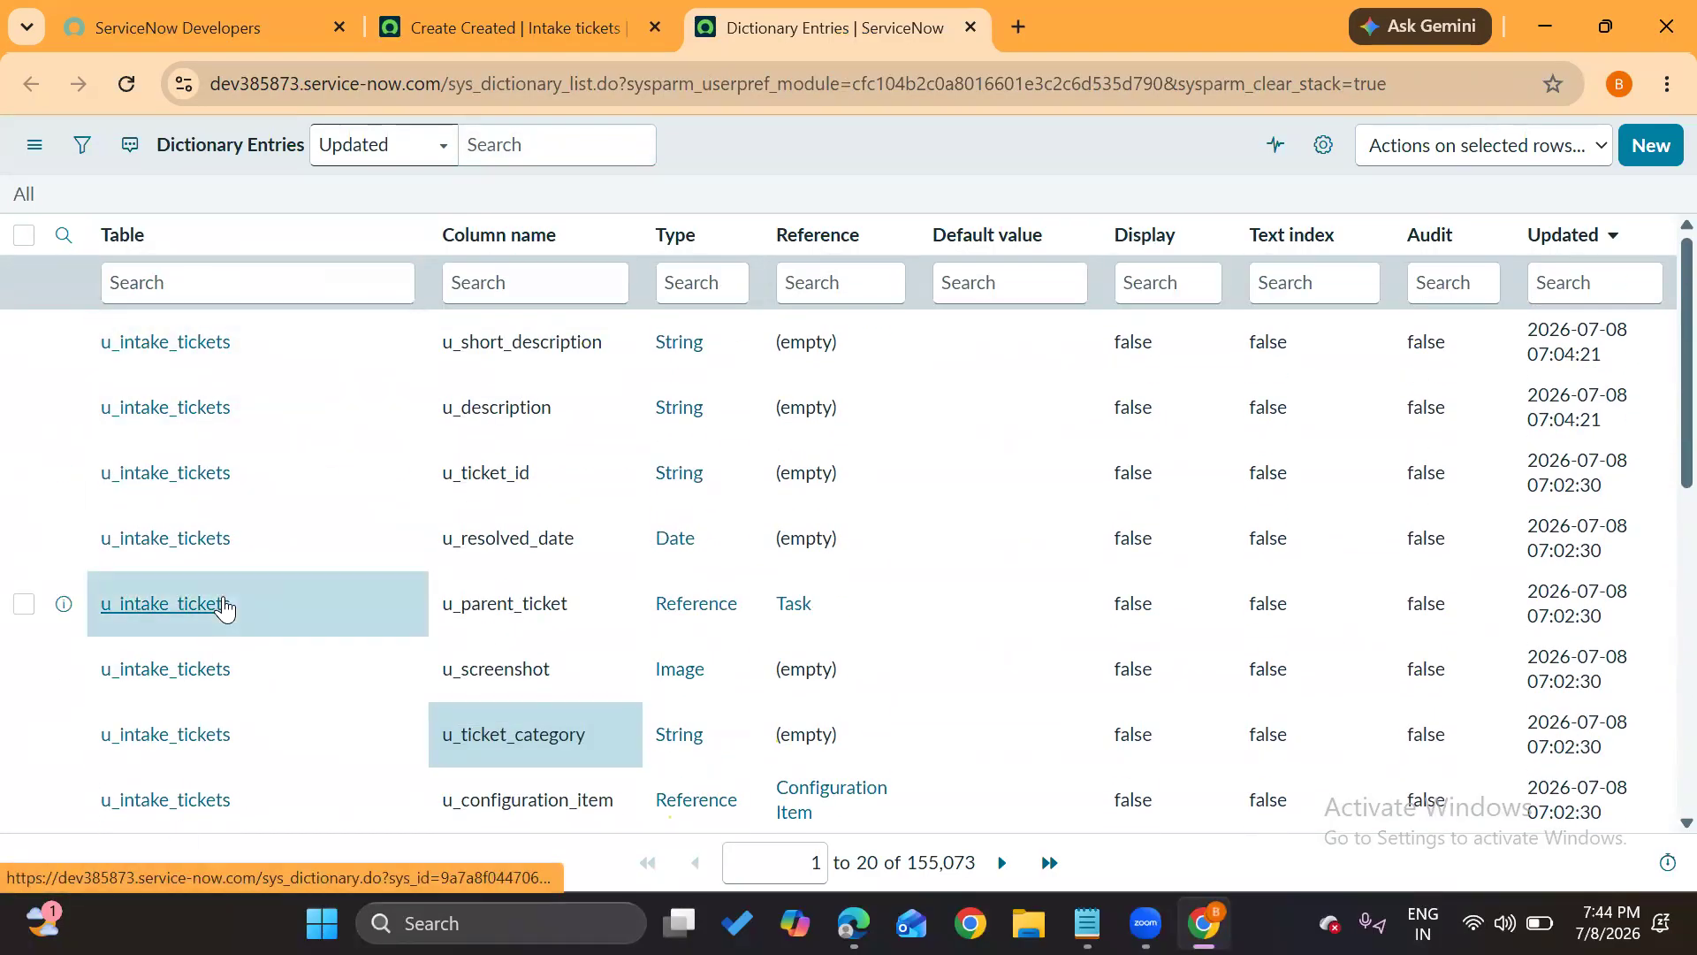
click(464, 343)
double_click(464, 343)
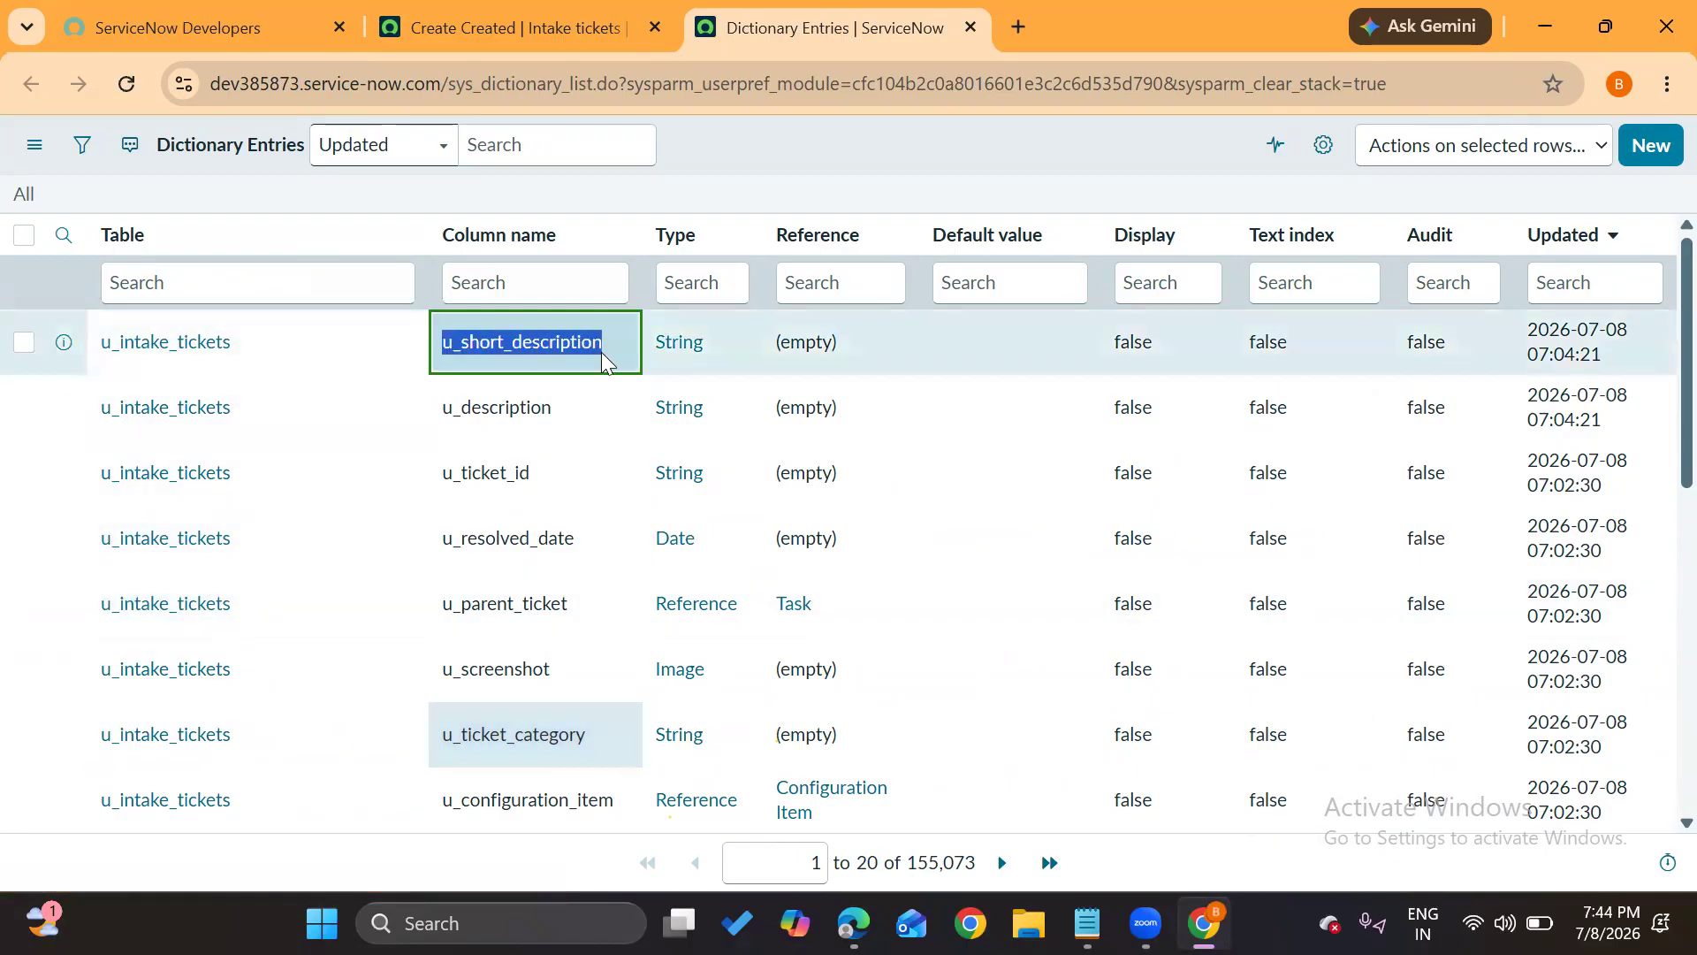
click(65, 344)
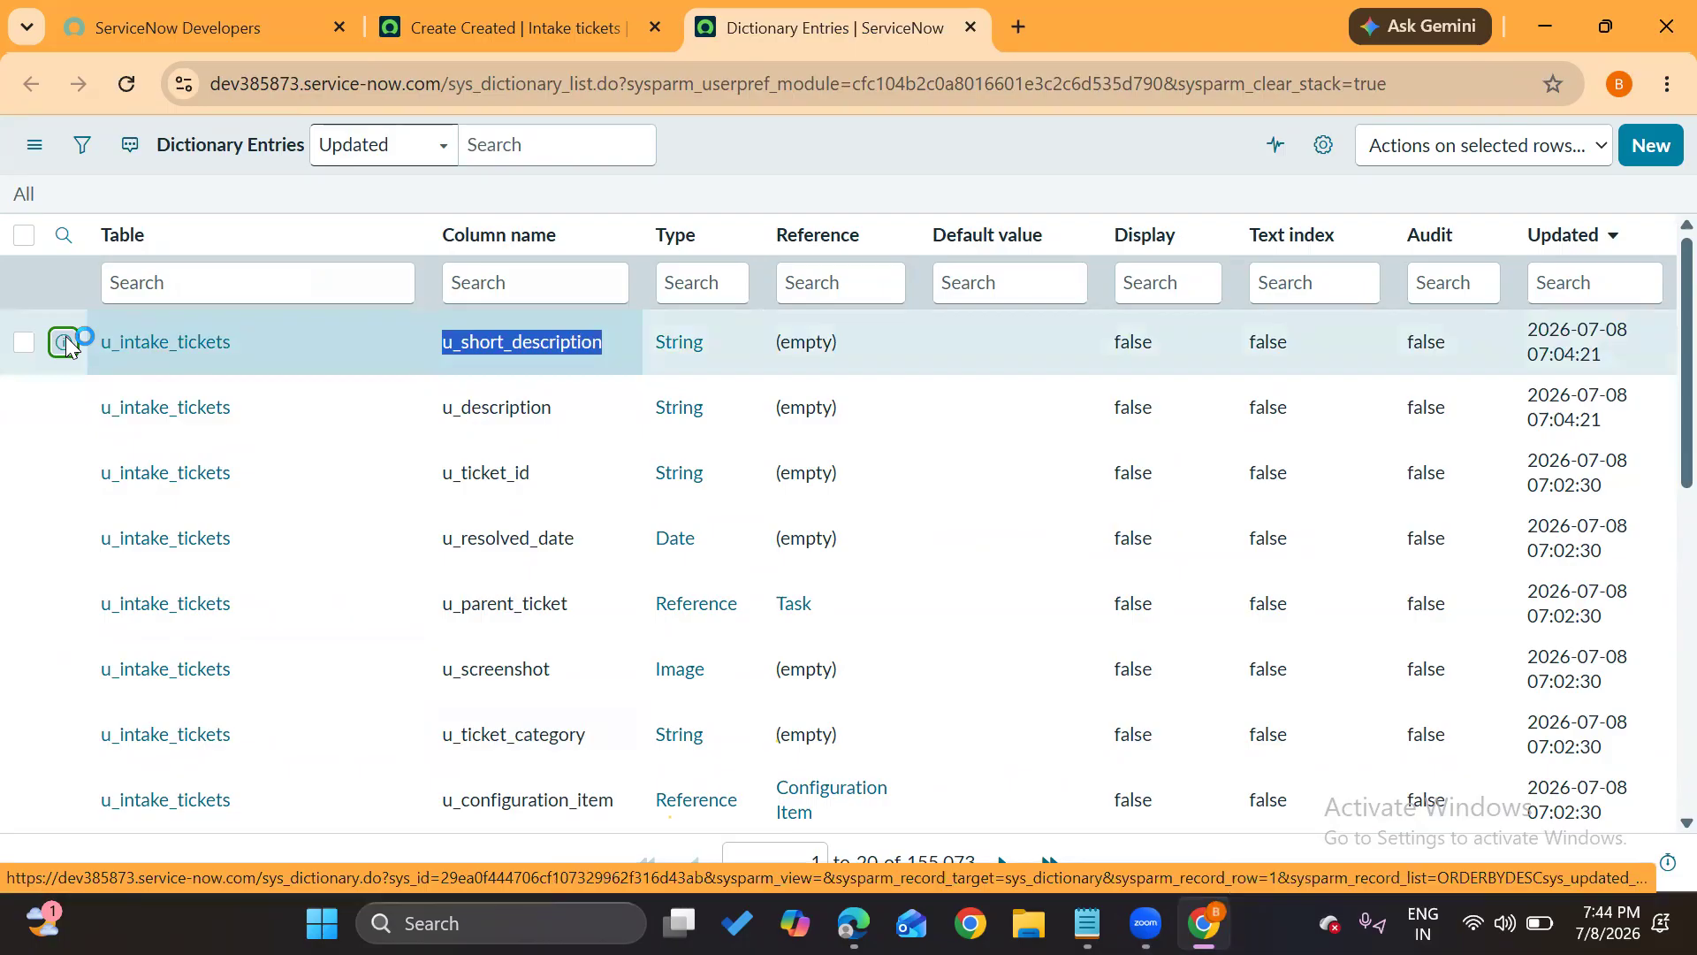
middle_click(723, 401)
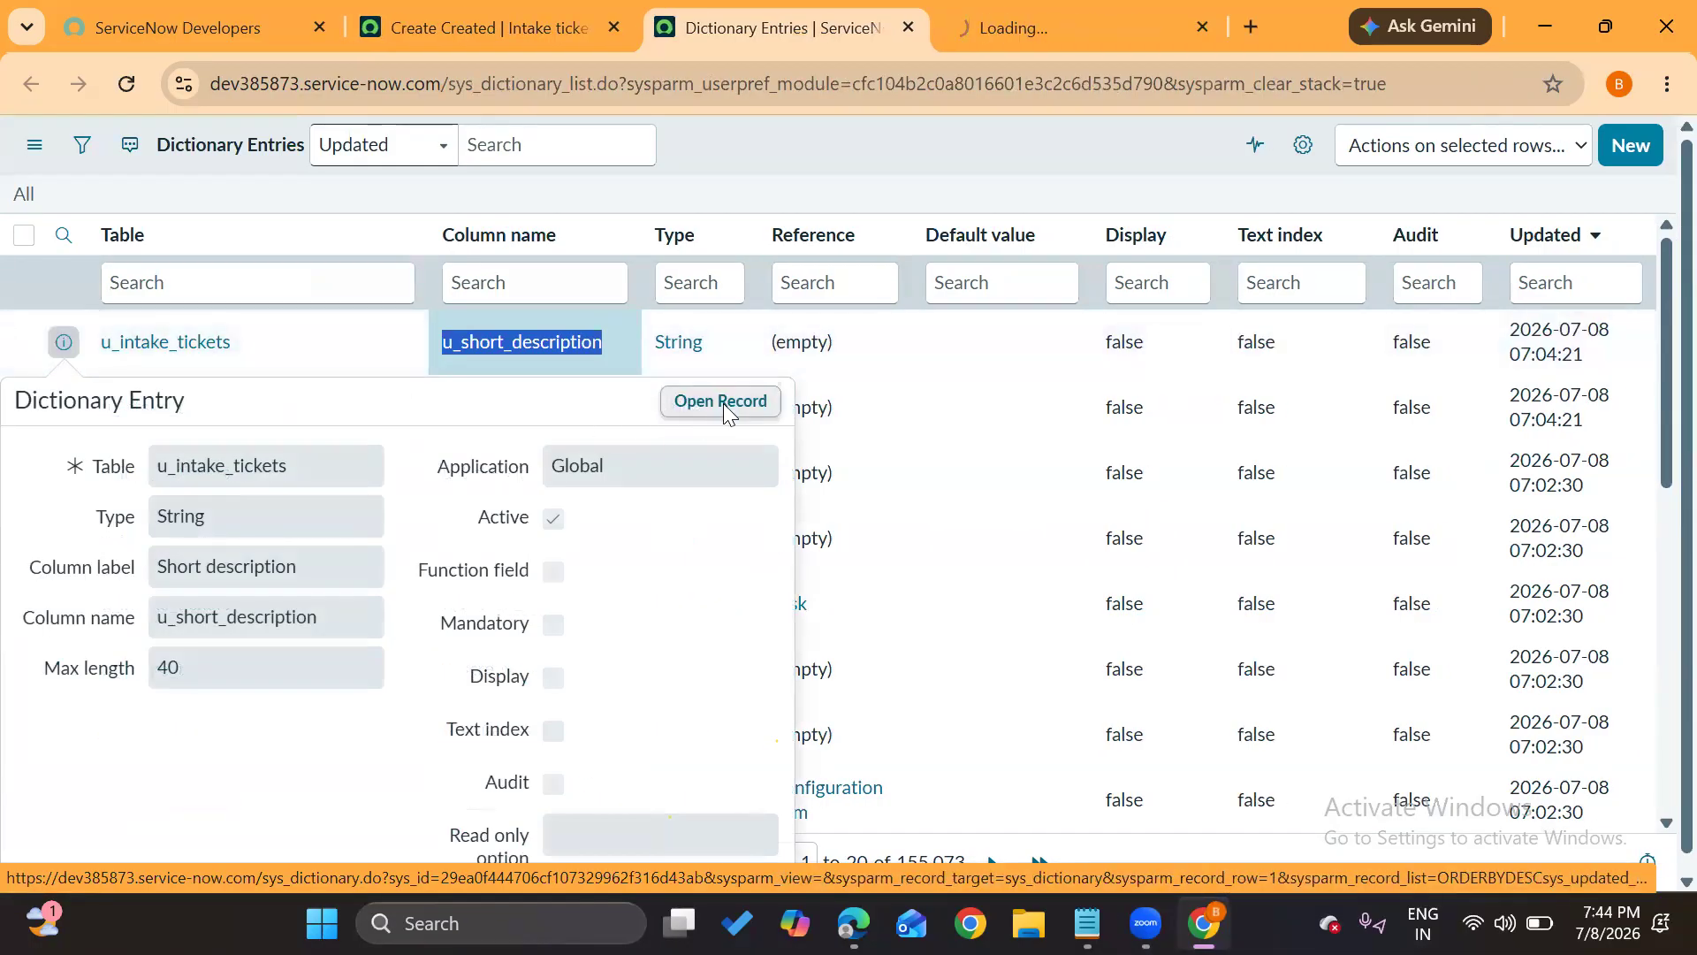
click(1061, 10)
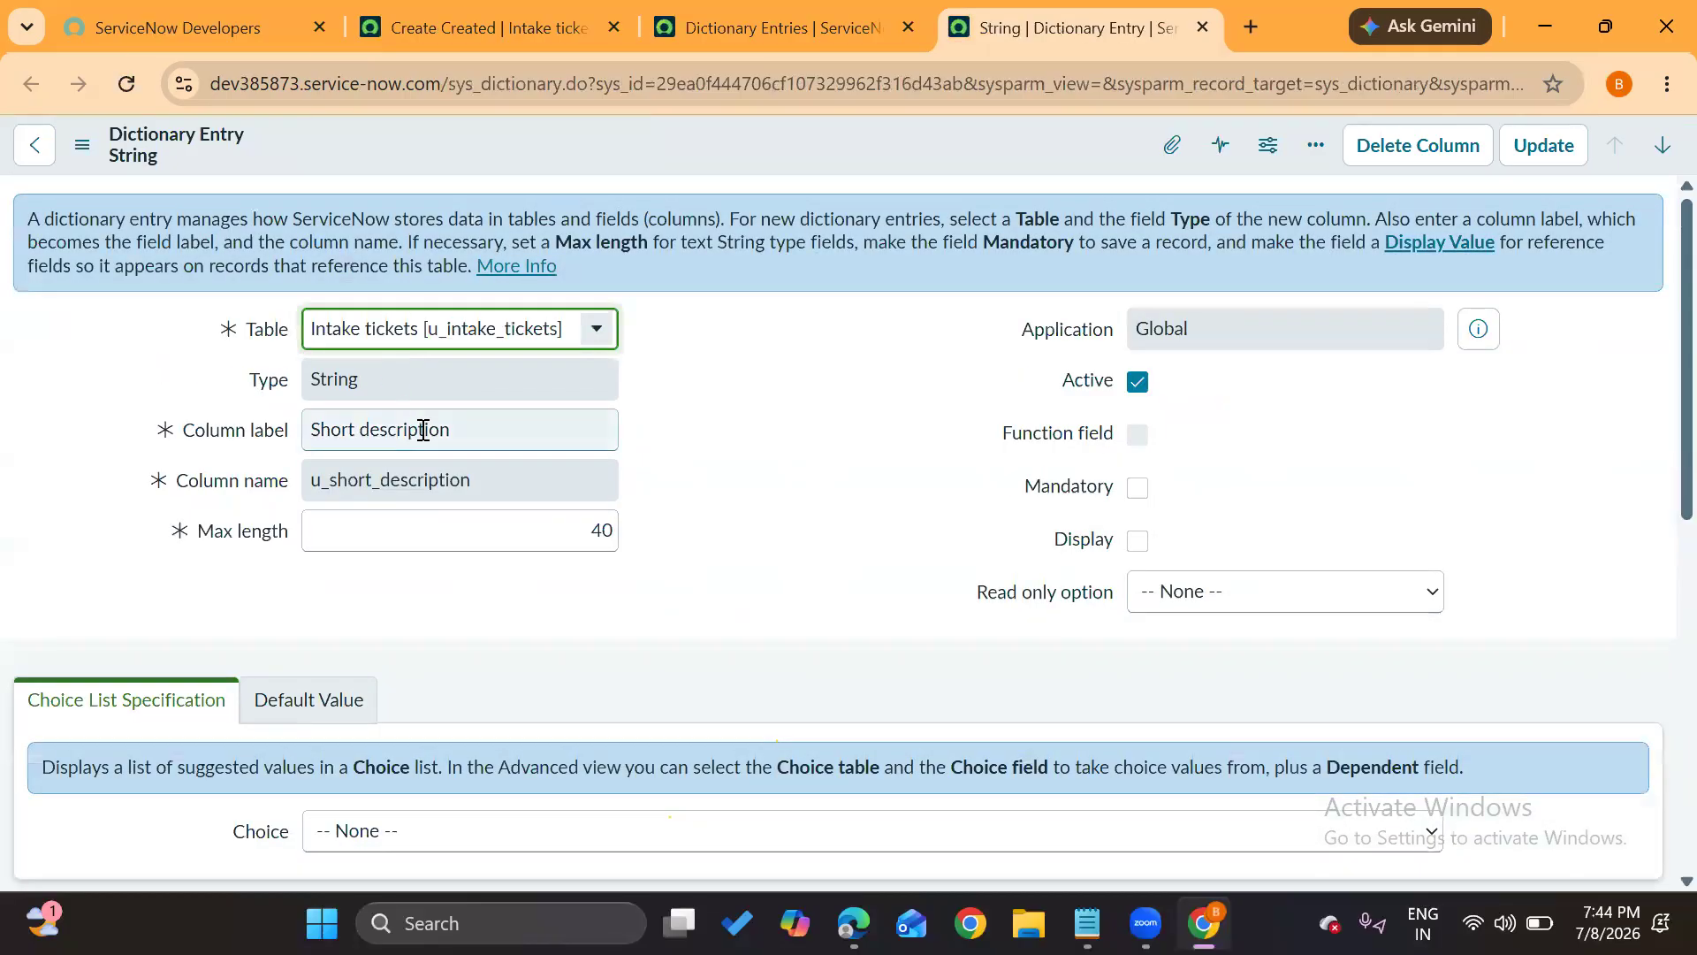
Review the Short description entry's main fields, choice list, default value and access controls, and close both dictionary tabs
drag(479, 432, 228, 439)
drag(376, 379, 256, 386)
click(855, 517)
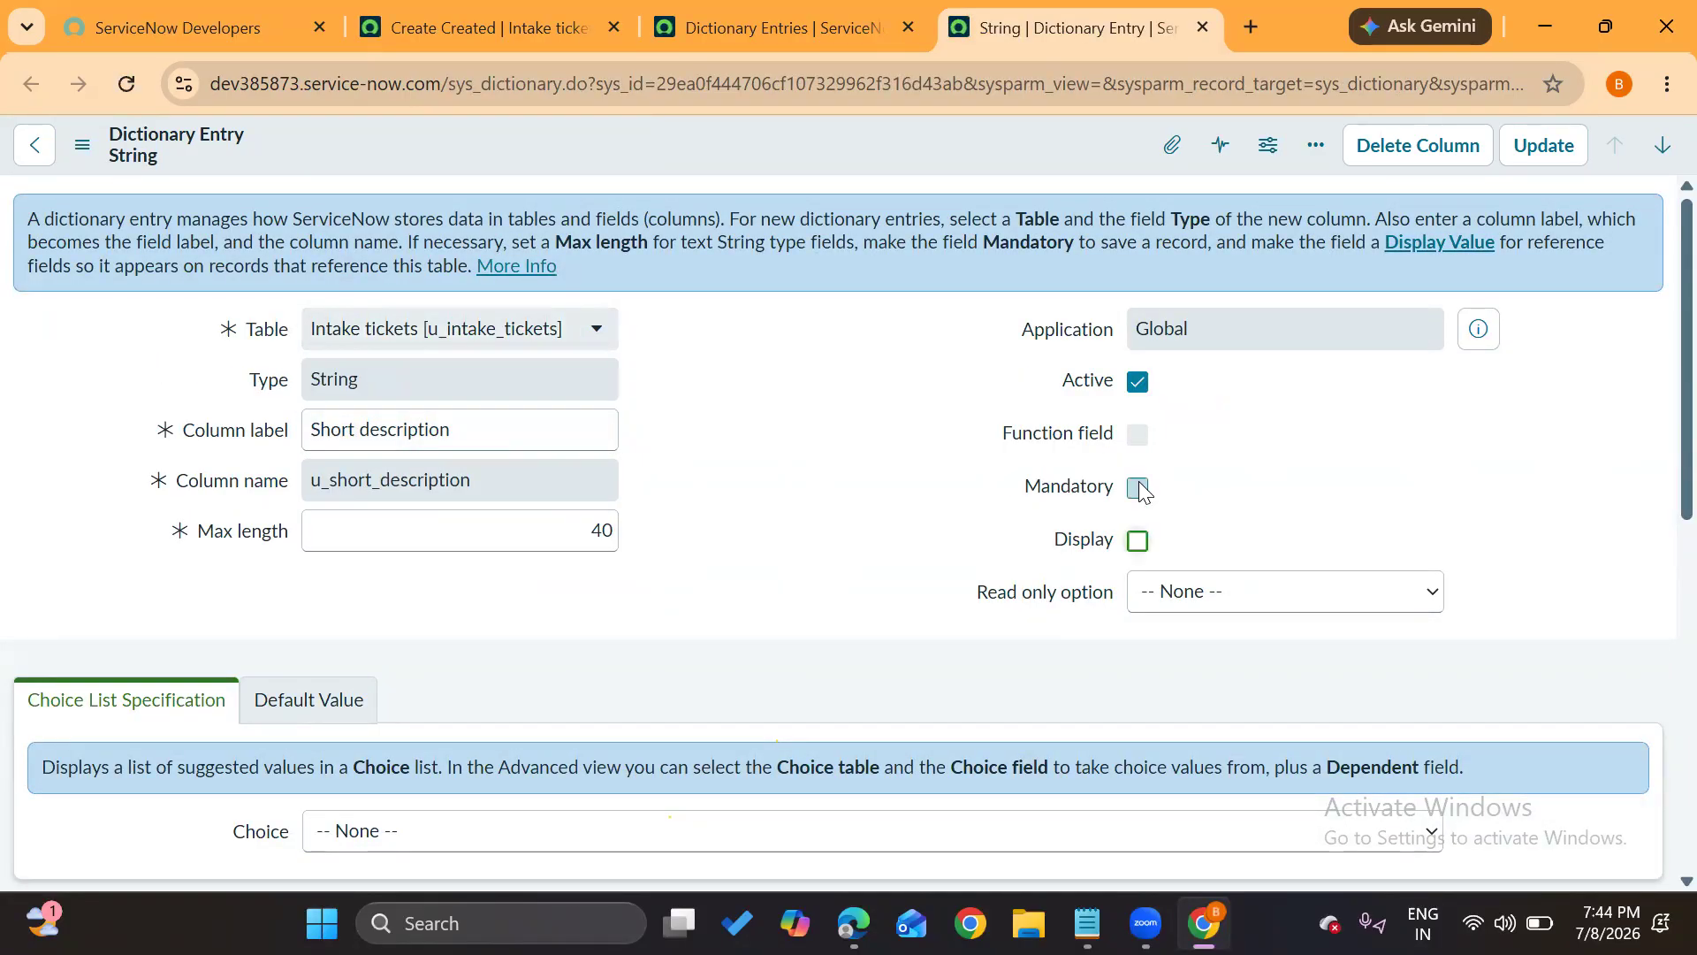
scroll(495, 610, down, 5)
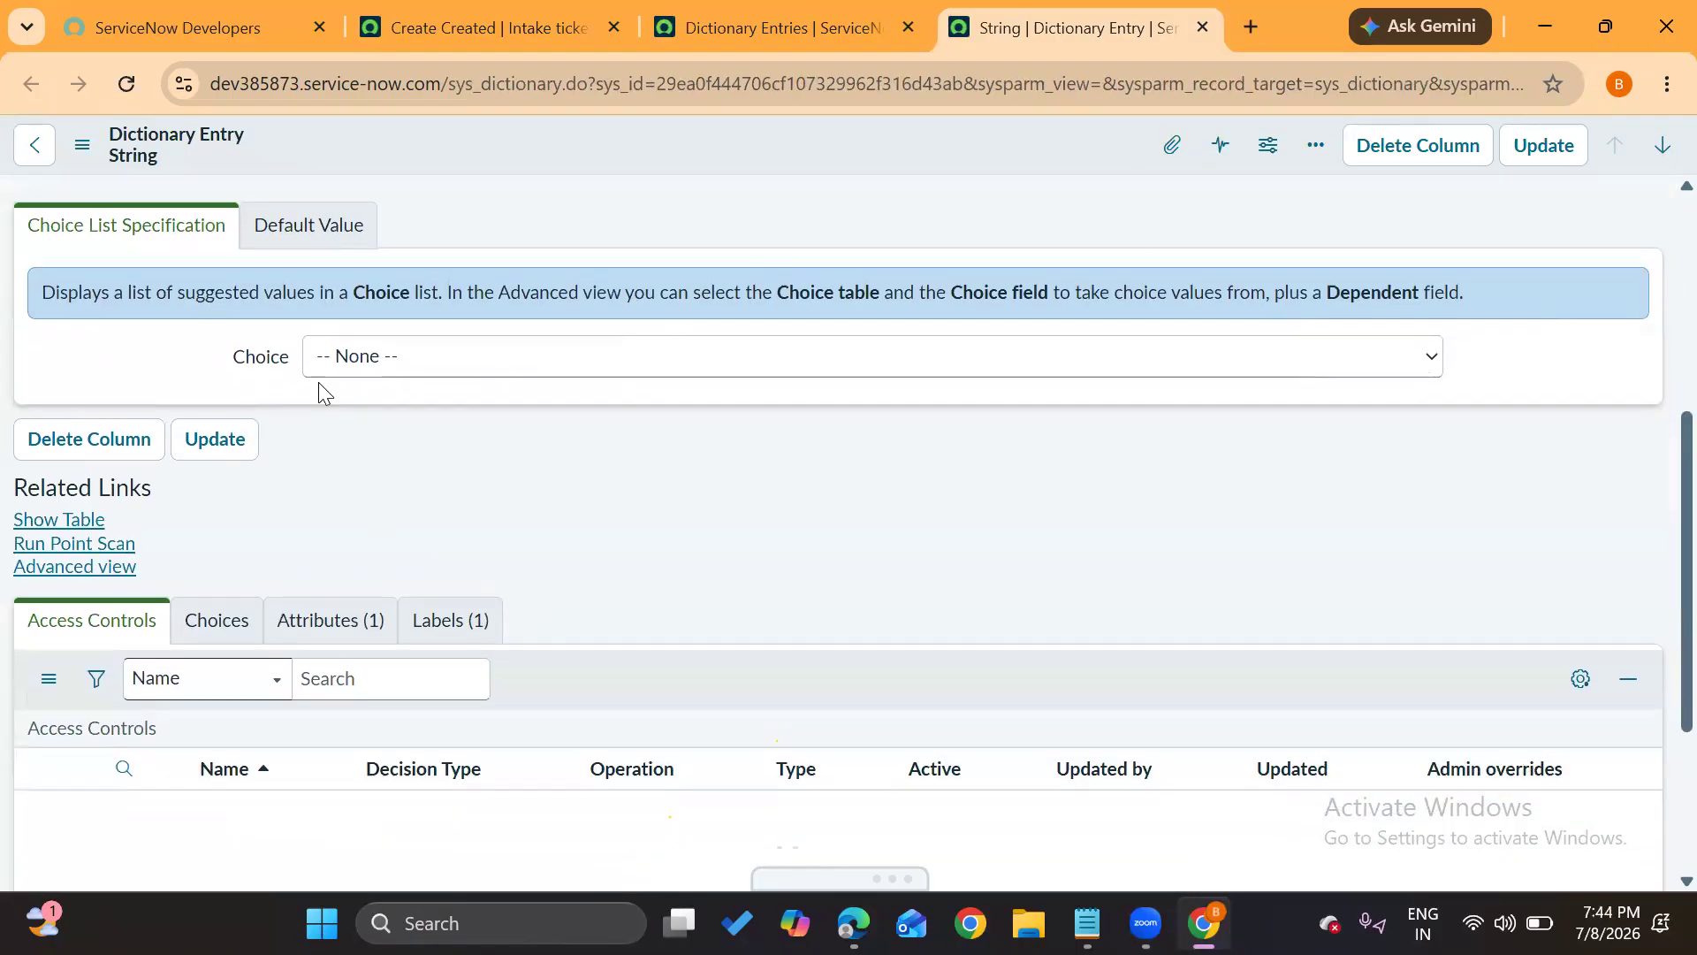
scroll(320, 389, up, 3)
click(314, 464)
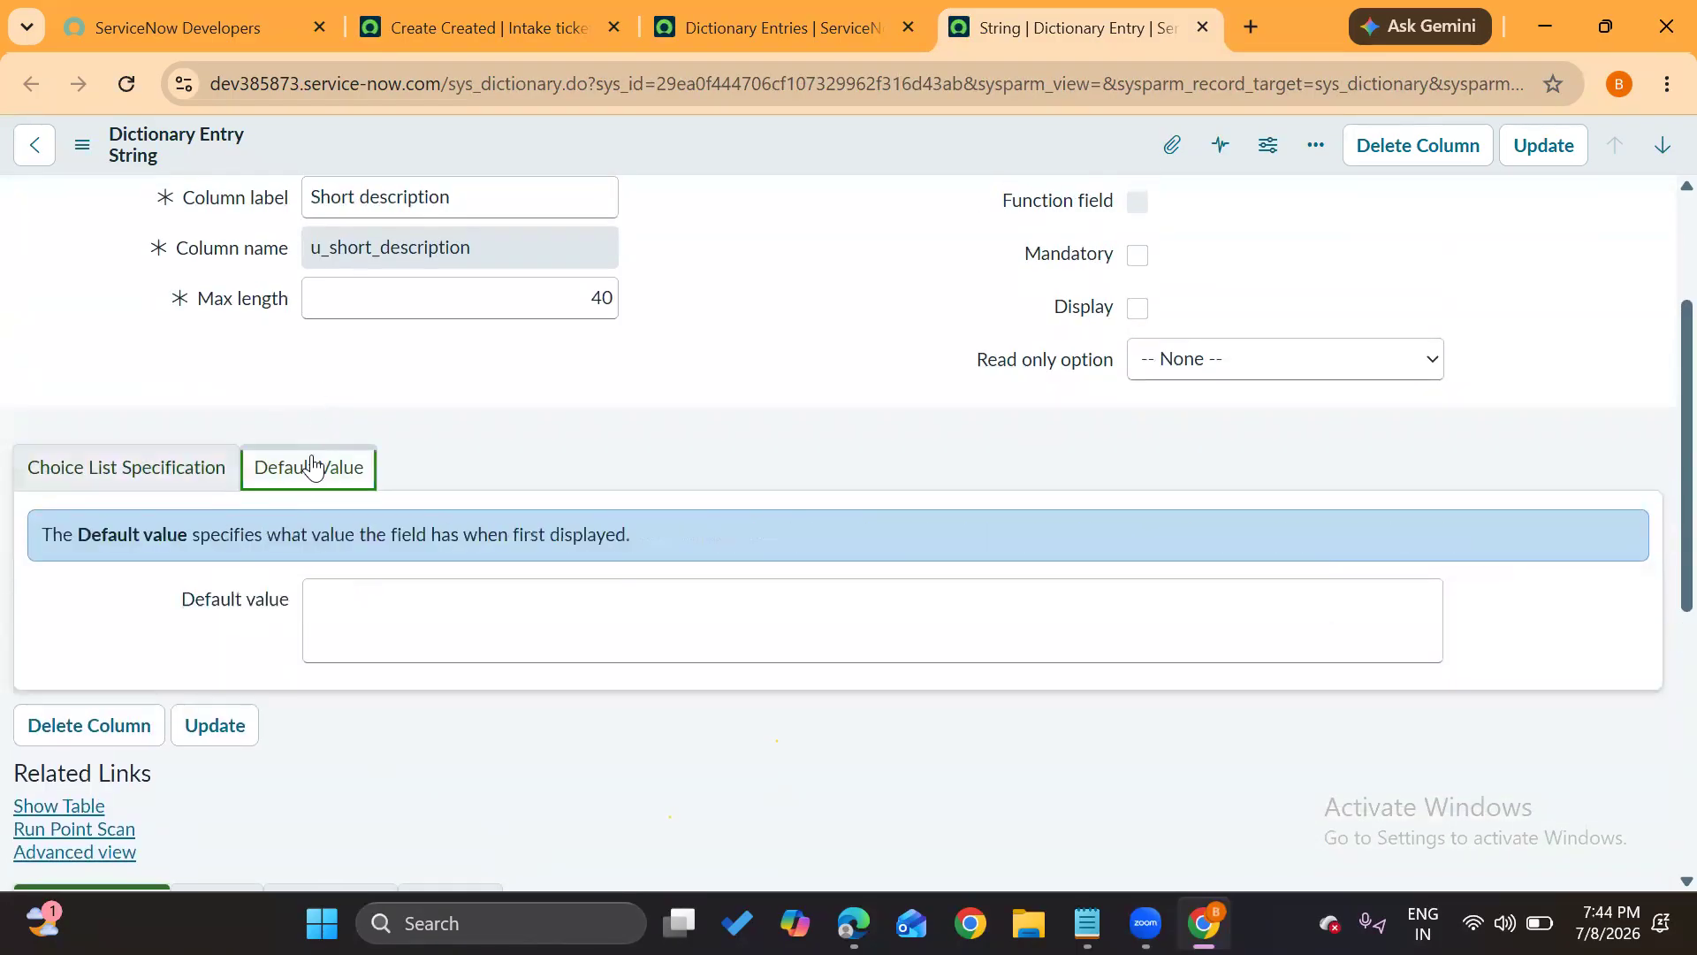
click(108, 477)
scroll(287, 638, down, 5)
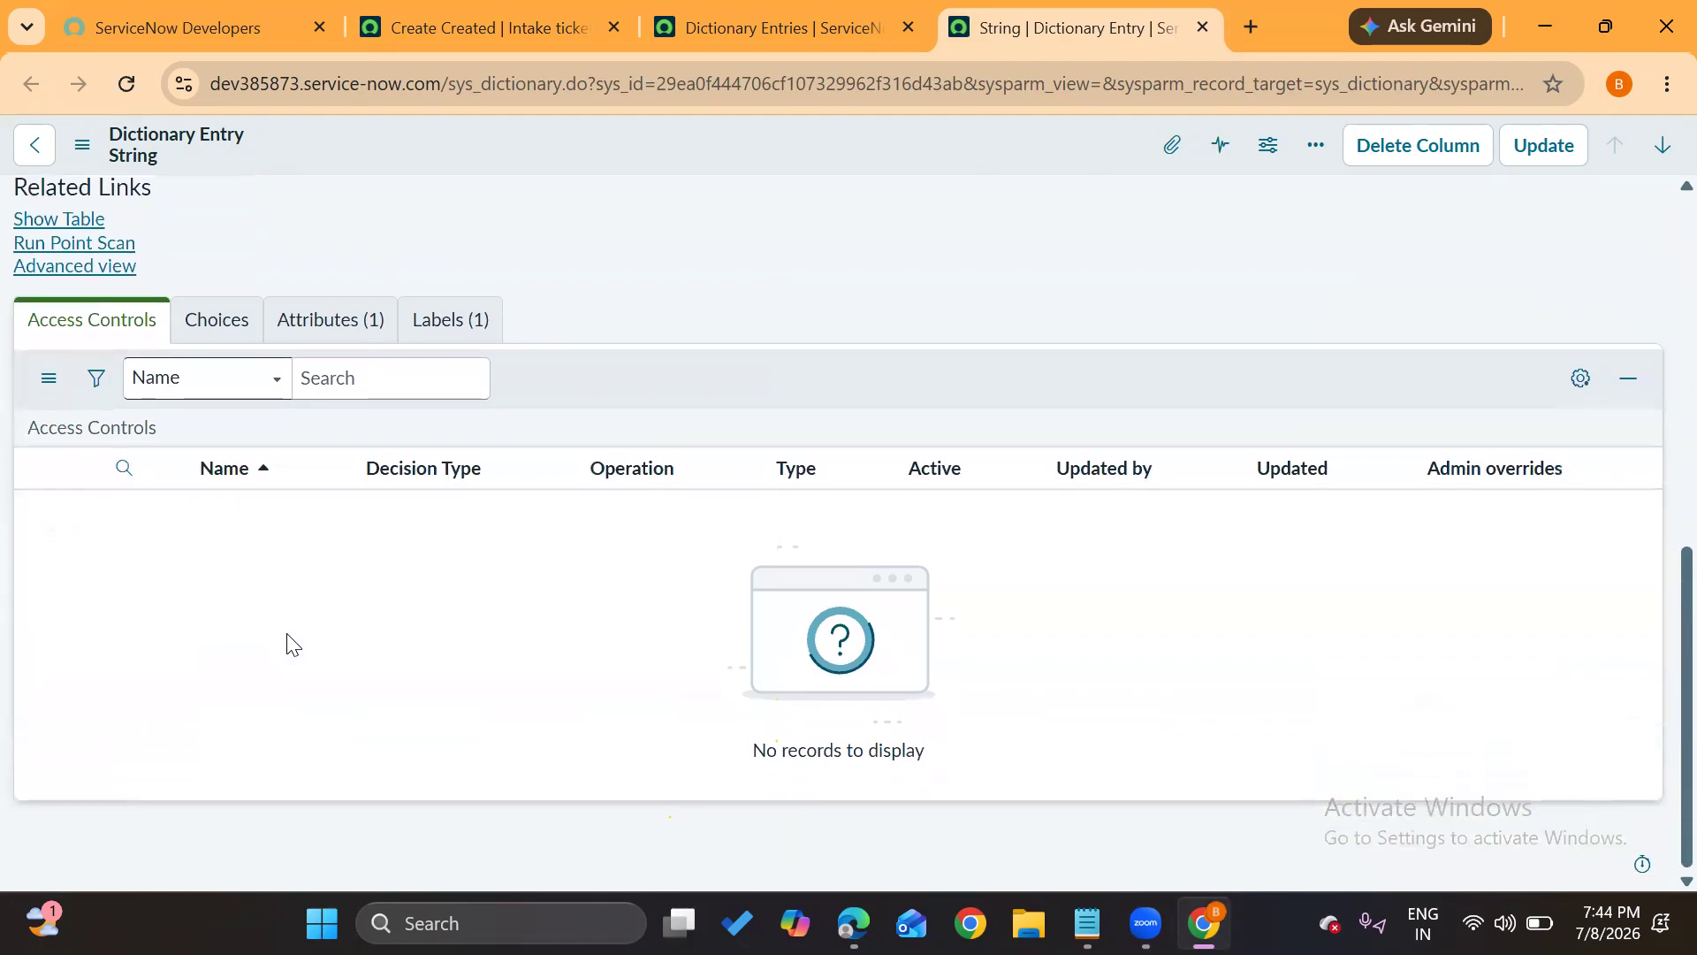
scroll(287, 638, up, 8)
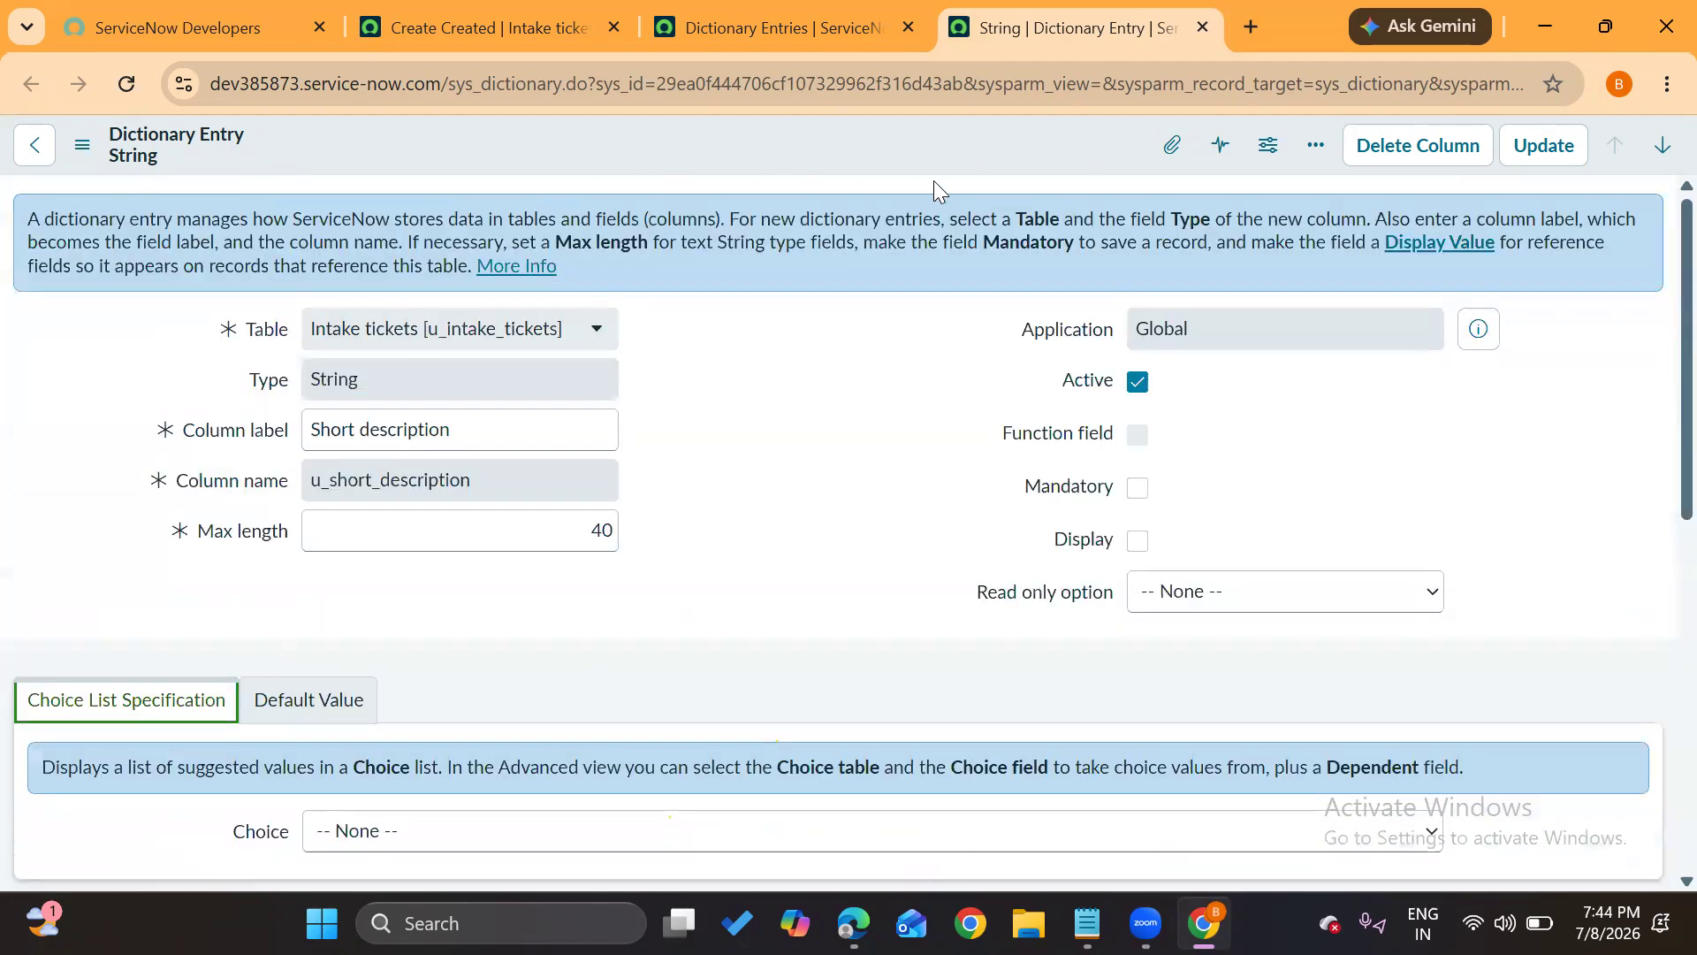
click(1200, 23)
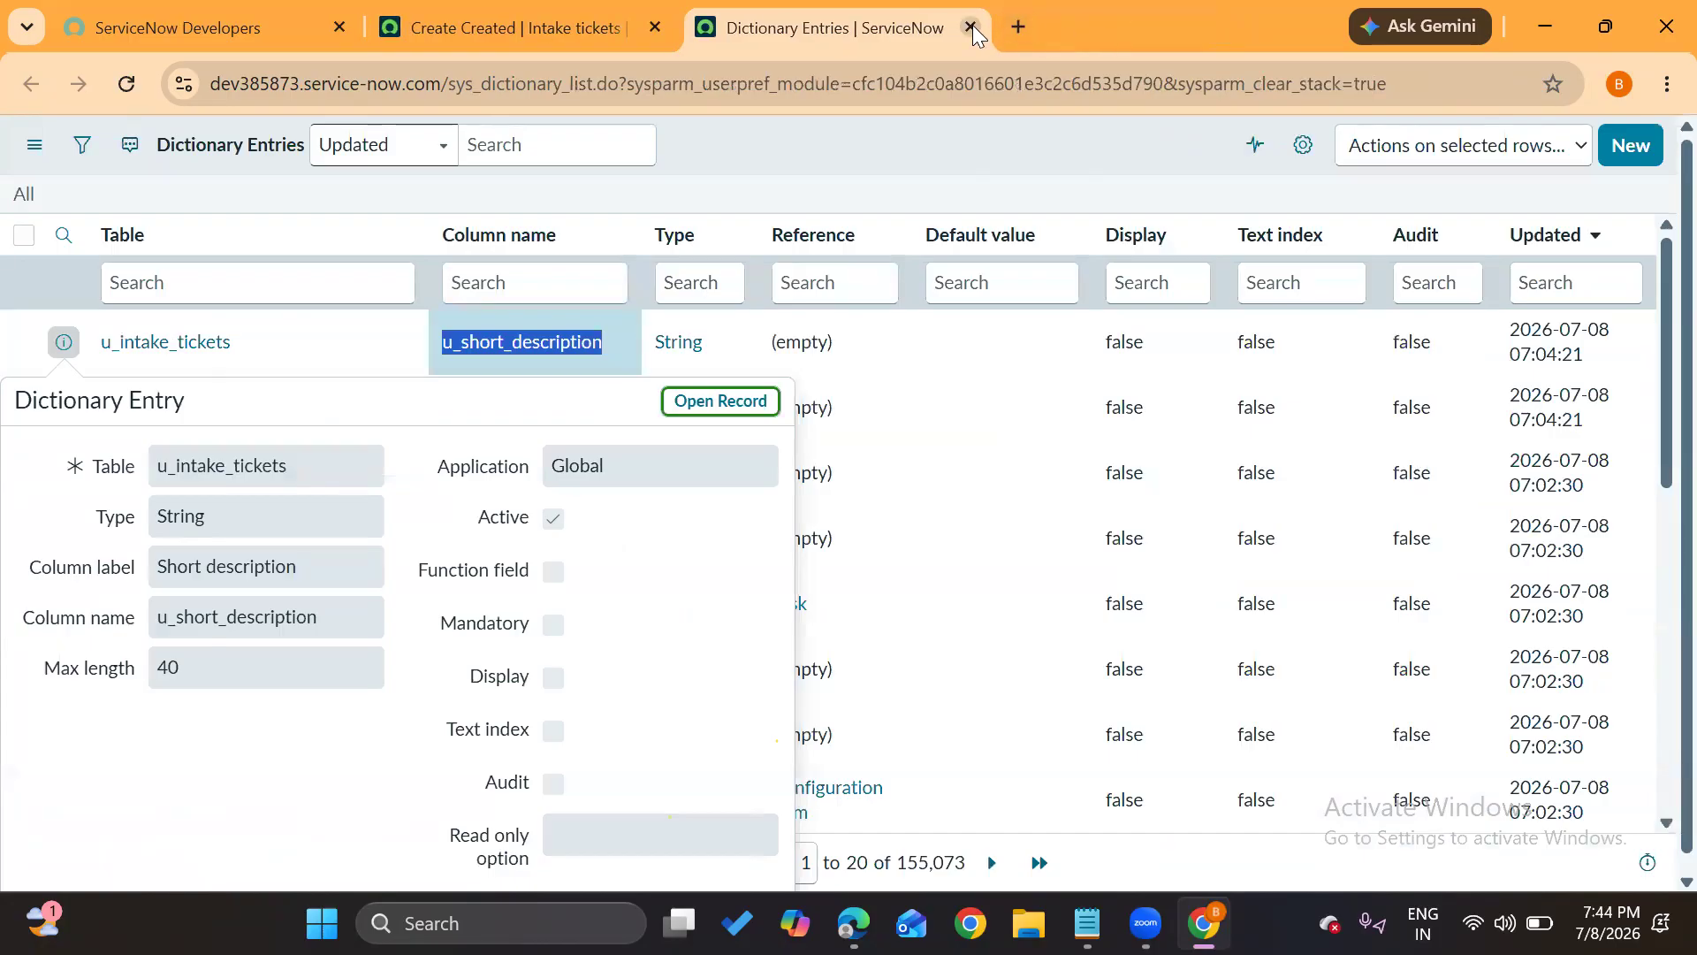
click(973, 28)
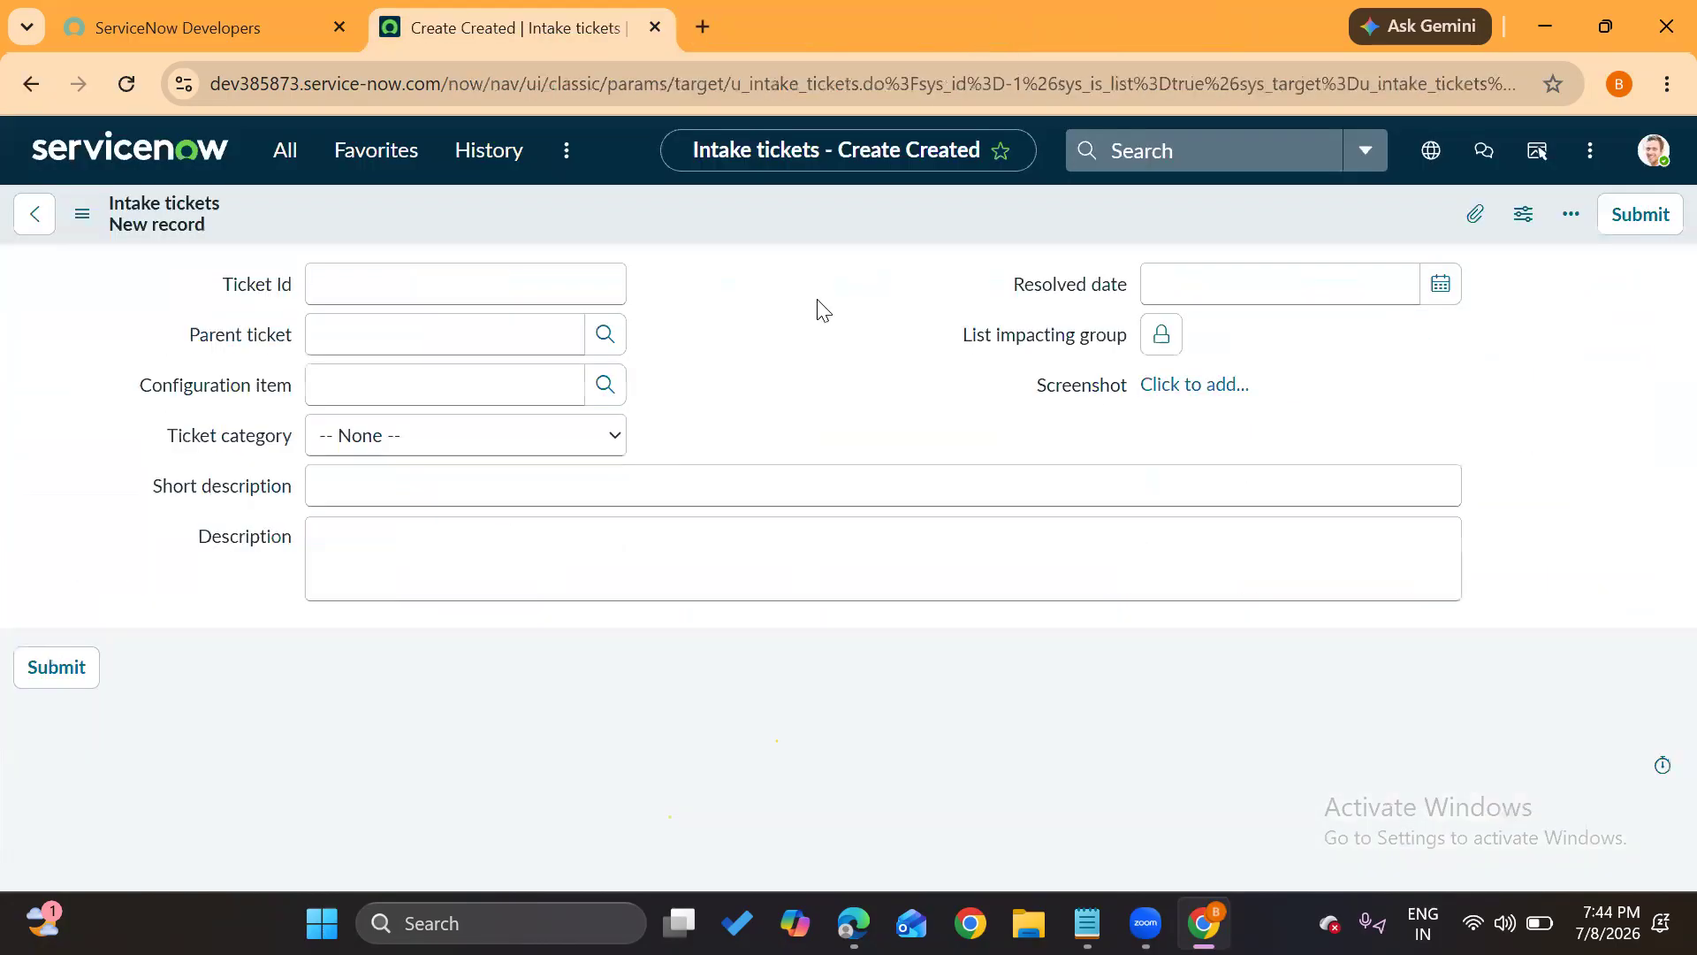
Check the Ticket category choices on the new Intake tickets form, view the field's dictionary entry and return to the form
click(360, 442)
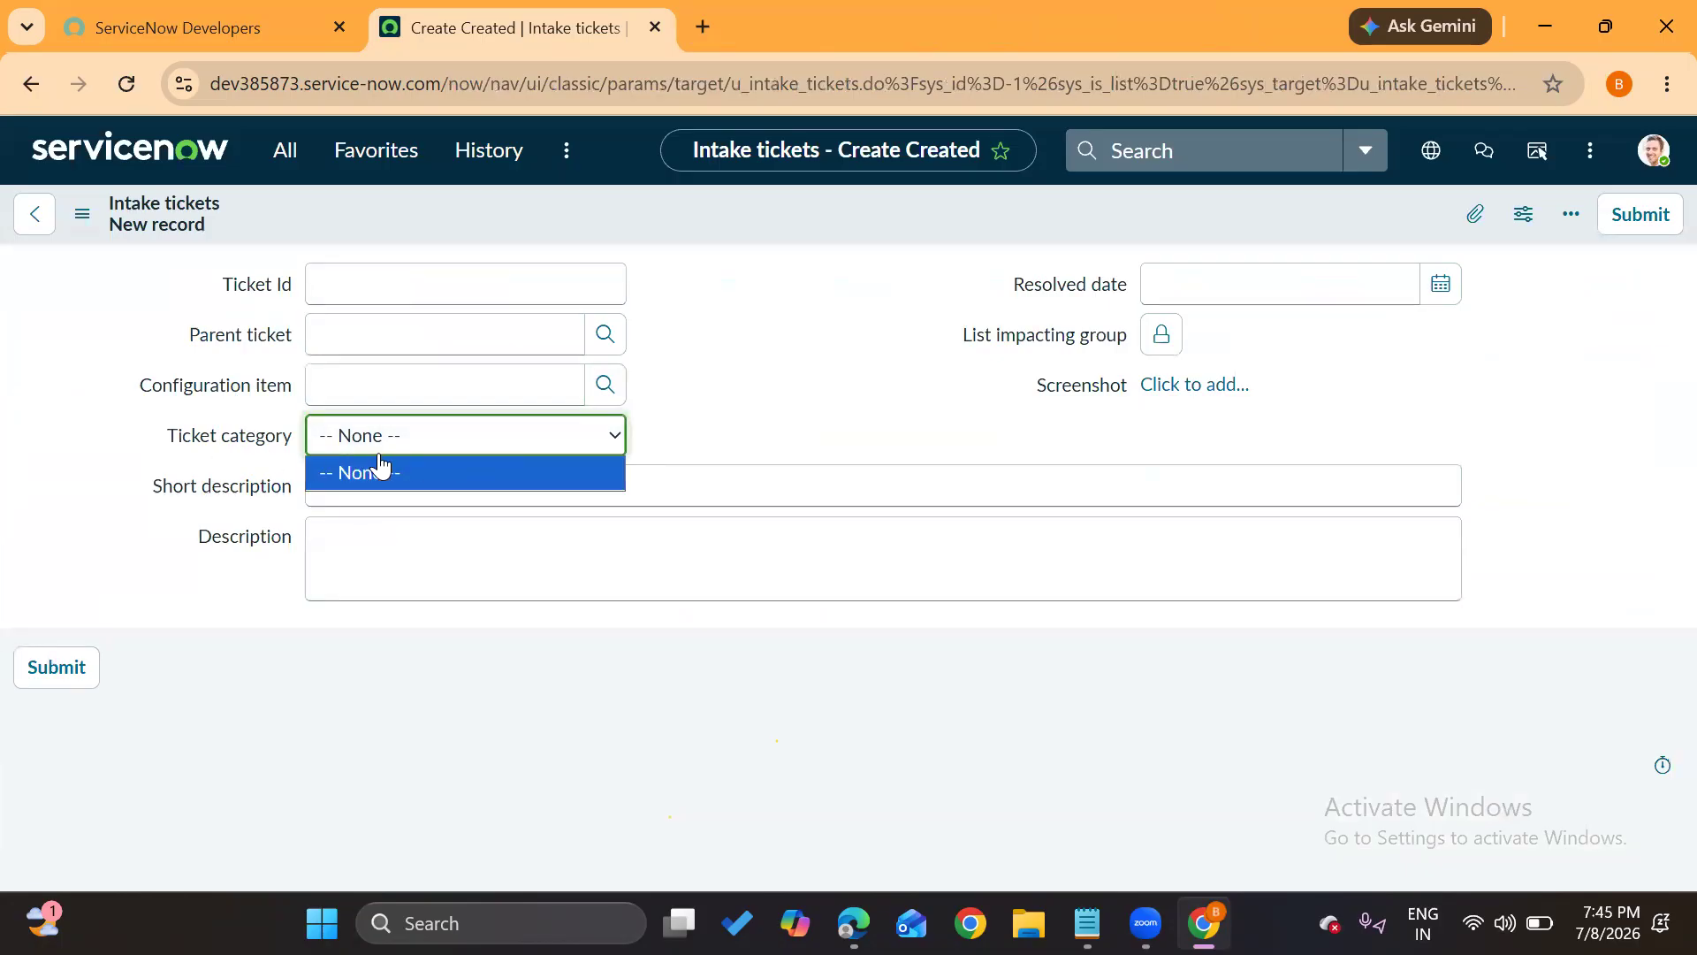
right_click(217, 445)
right_click(216, 444)
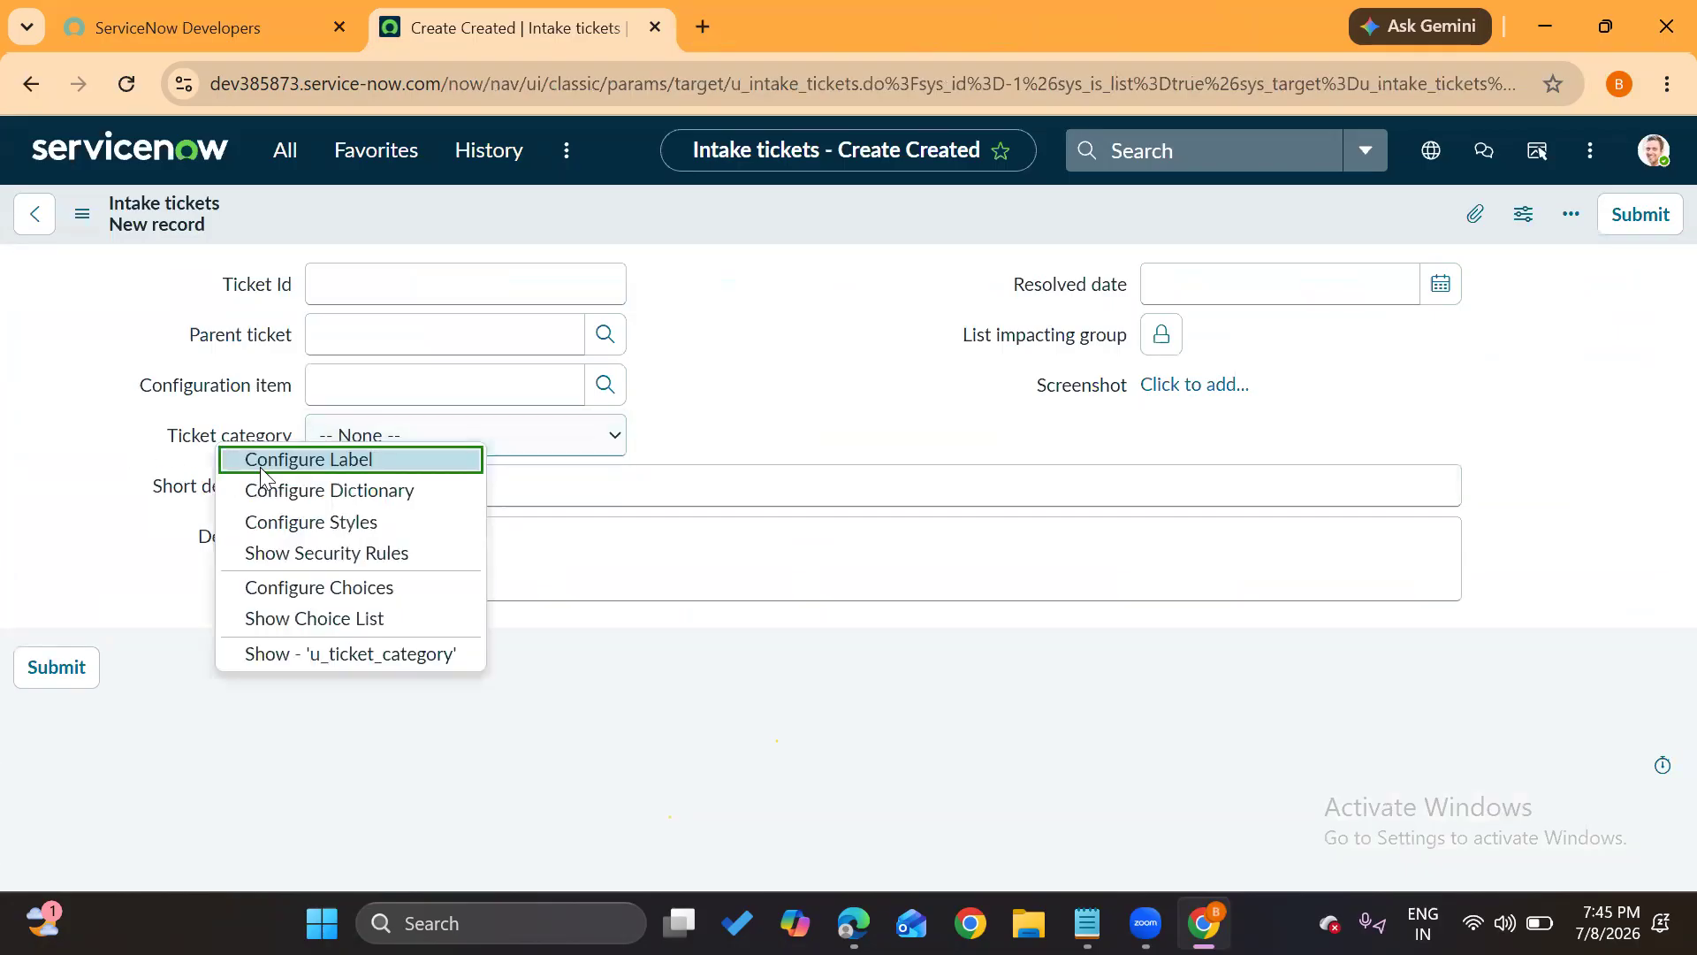
click(292, 492)
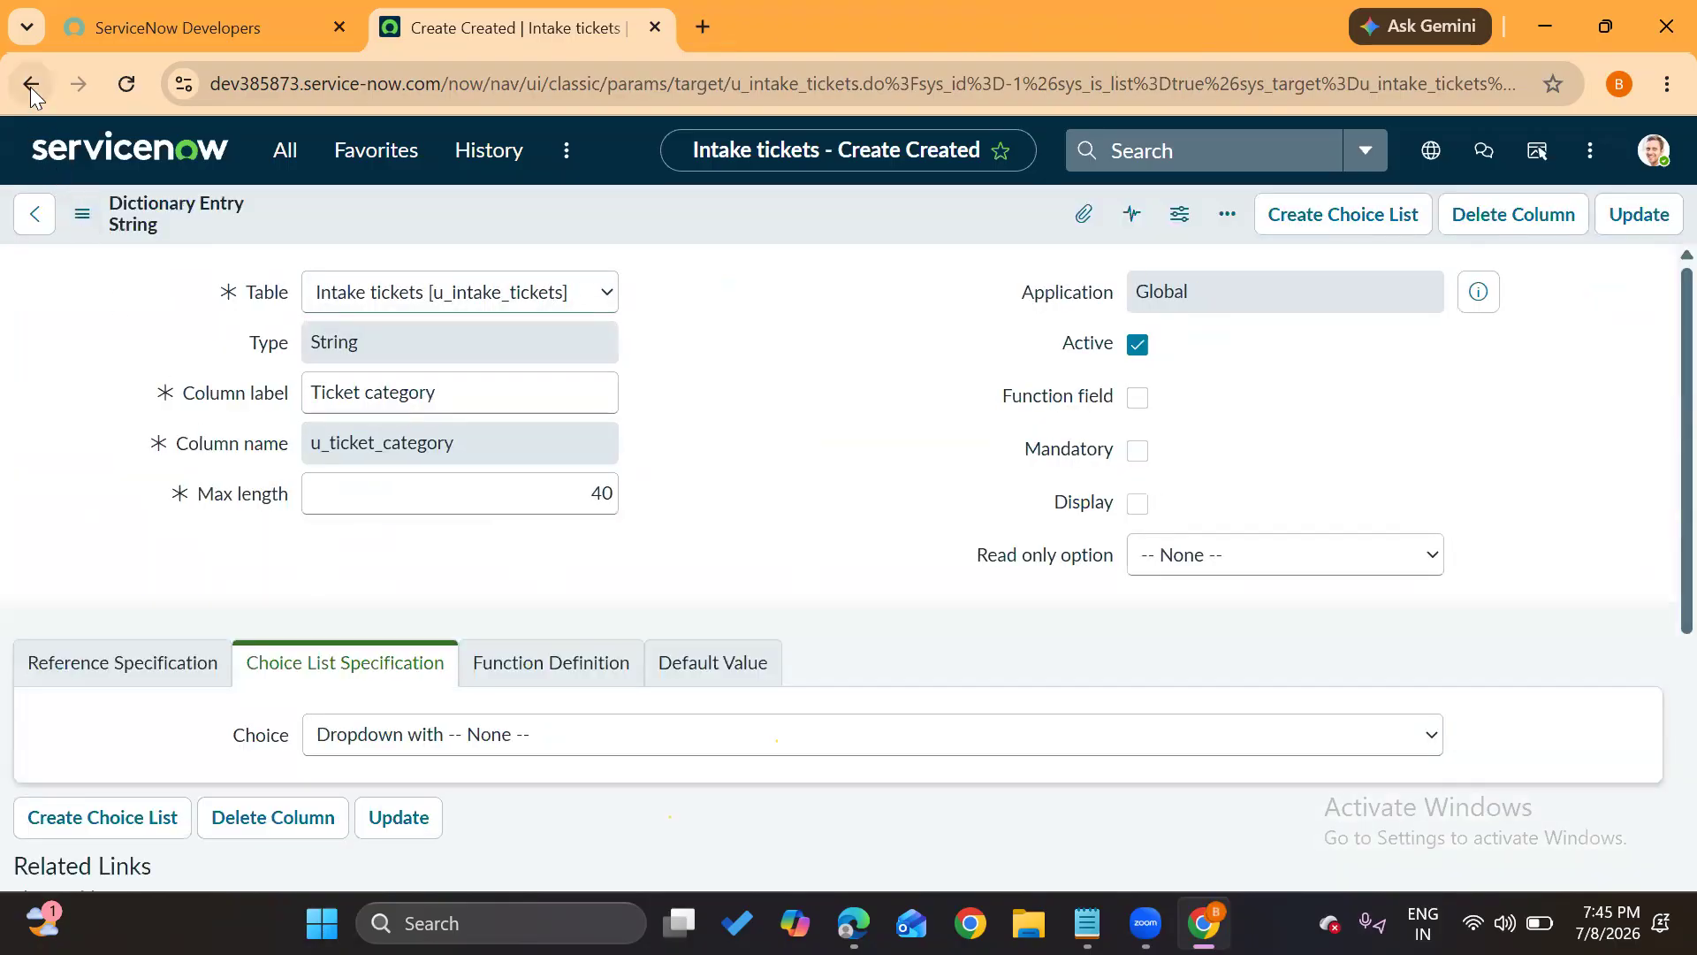
click(30, 86)
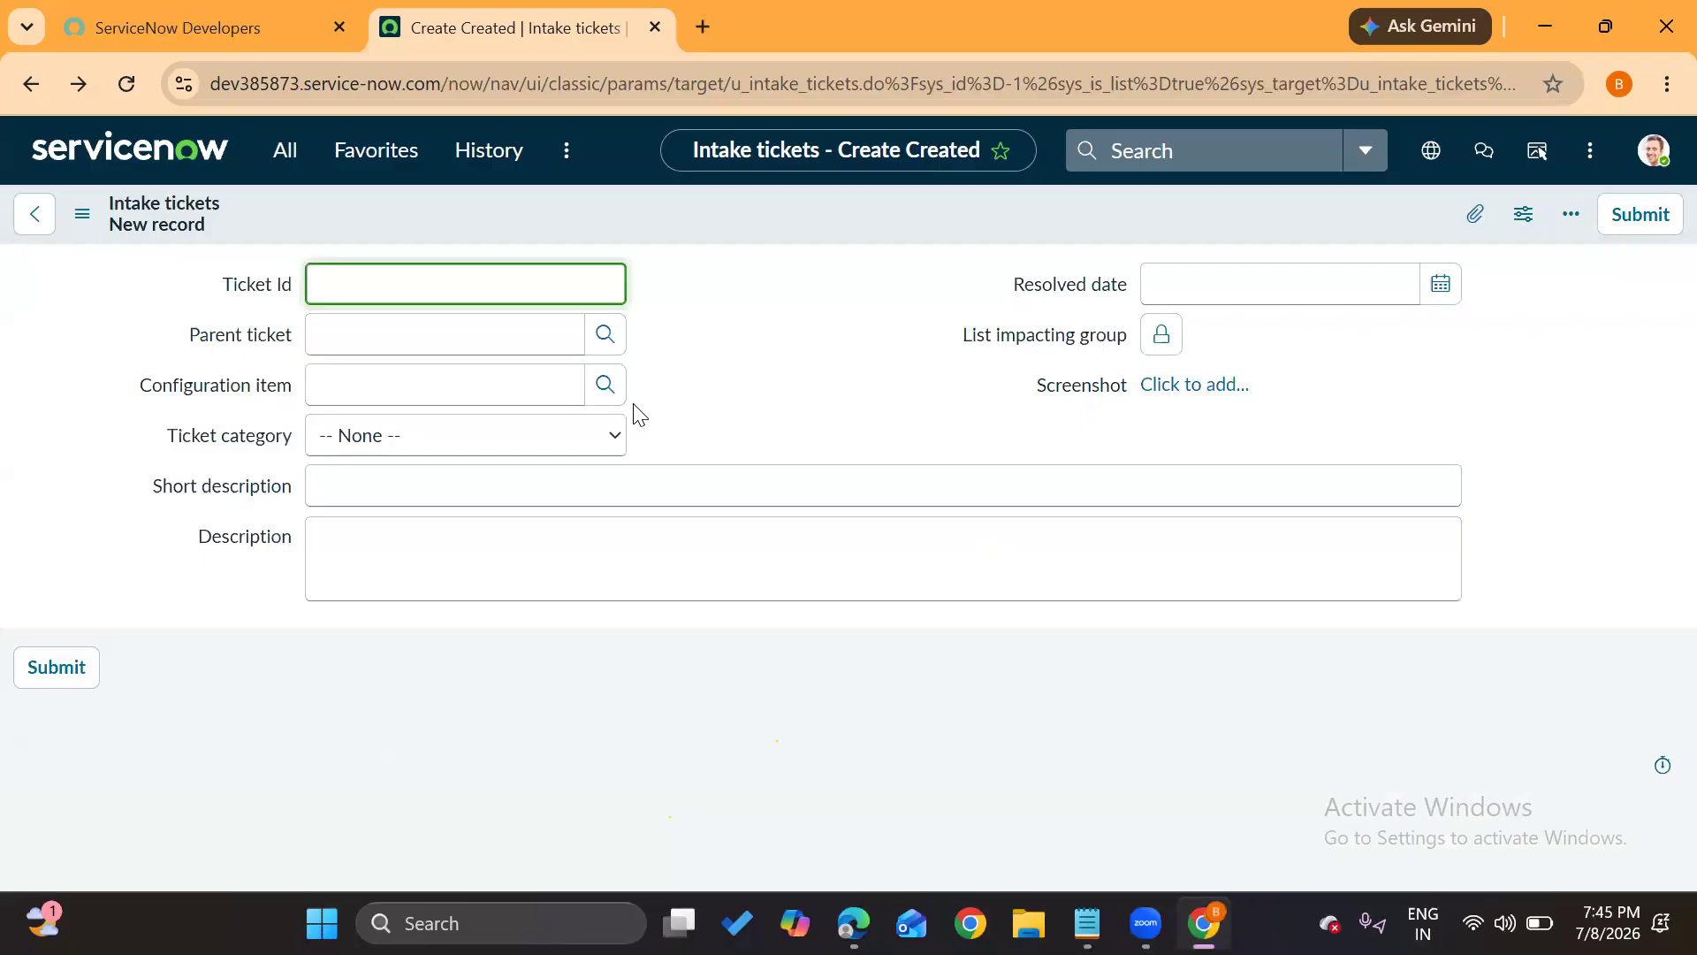
Open the Ticket category field's dictionary entry, look over its main settings and show its Choices related list
right_click(257, 437)
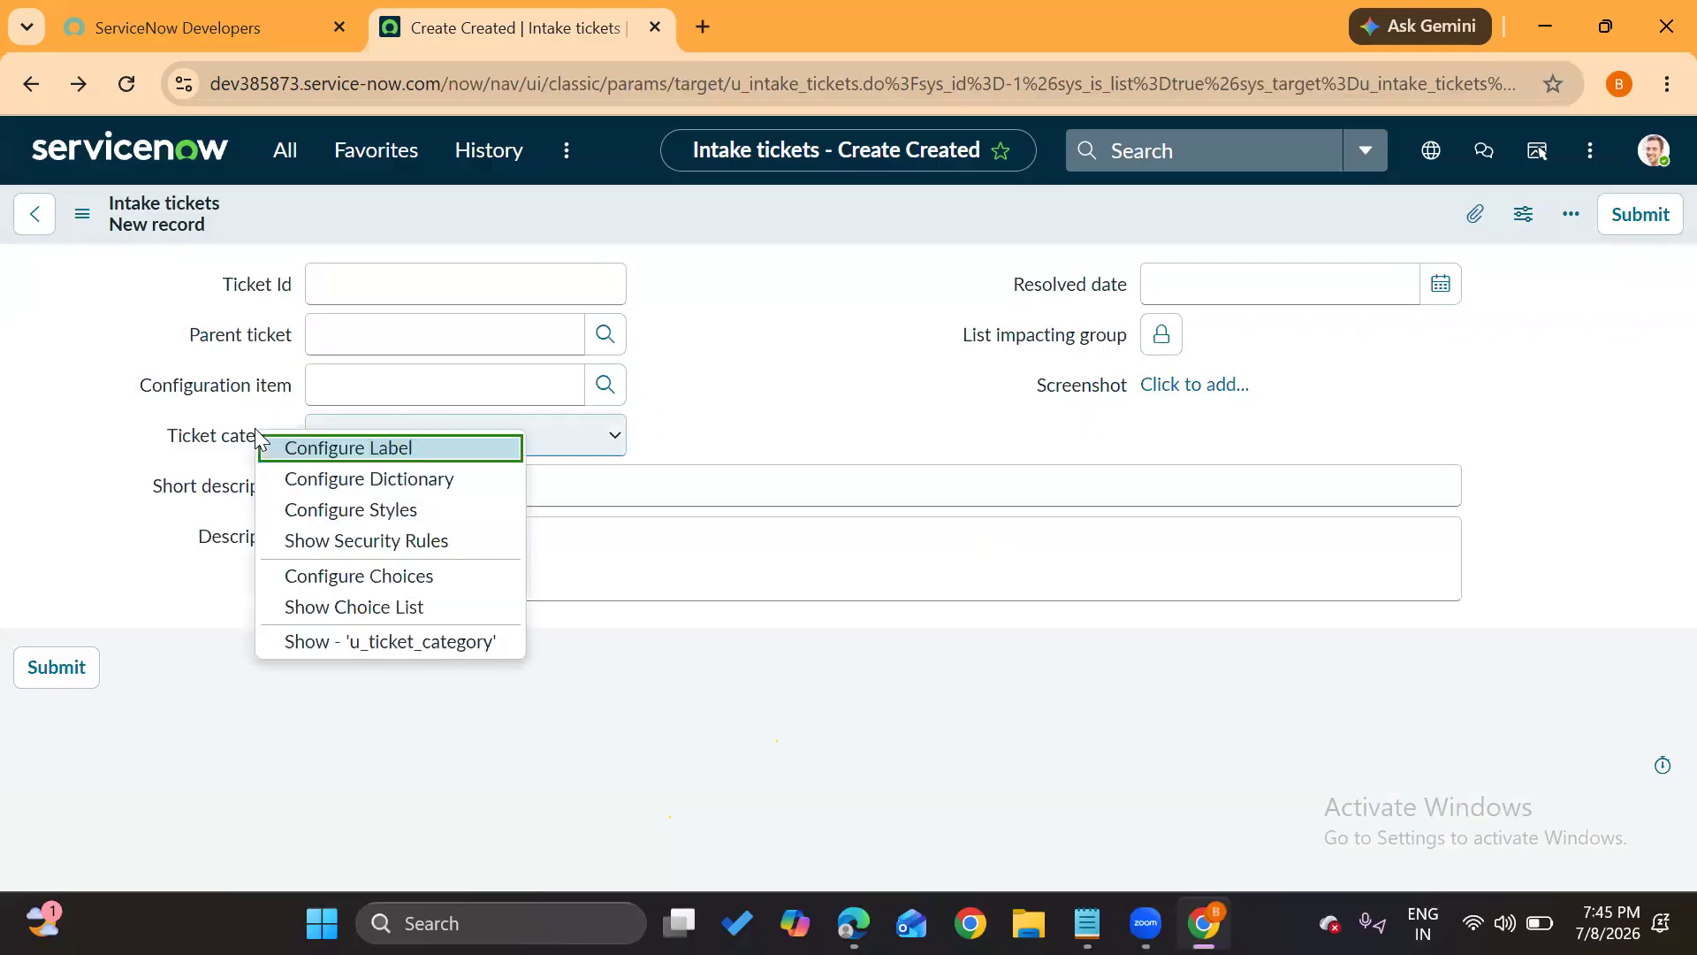
click(403, 477)
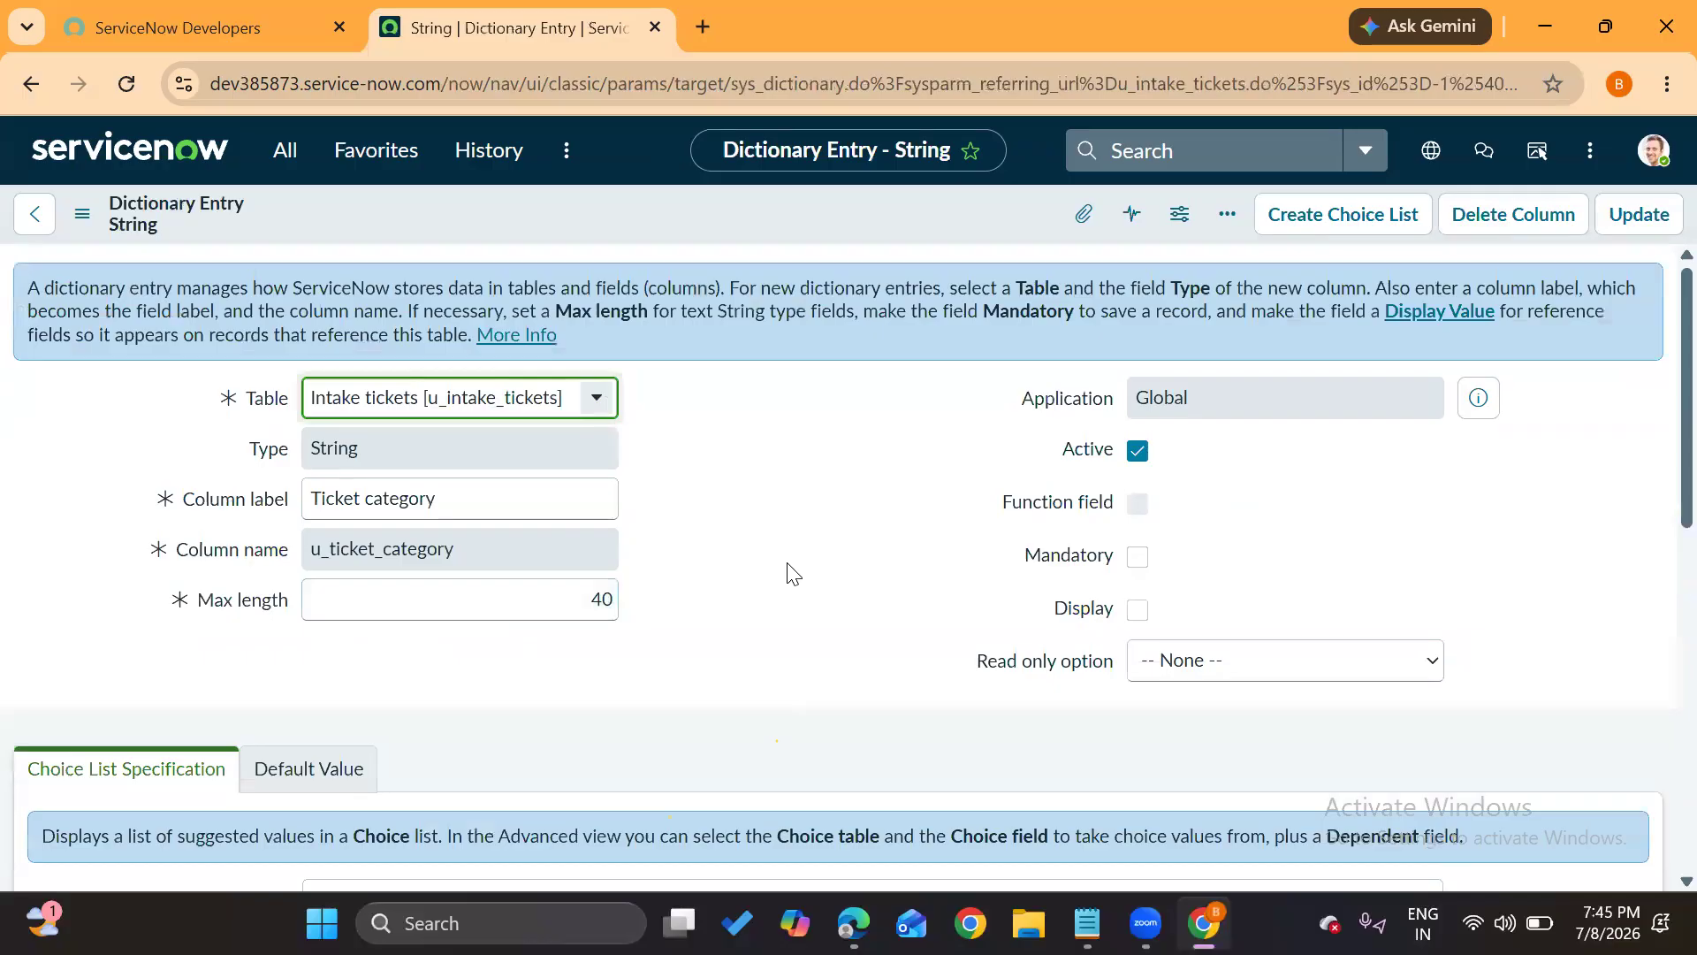
scroll(791, 573, down, 2)
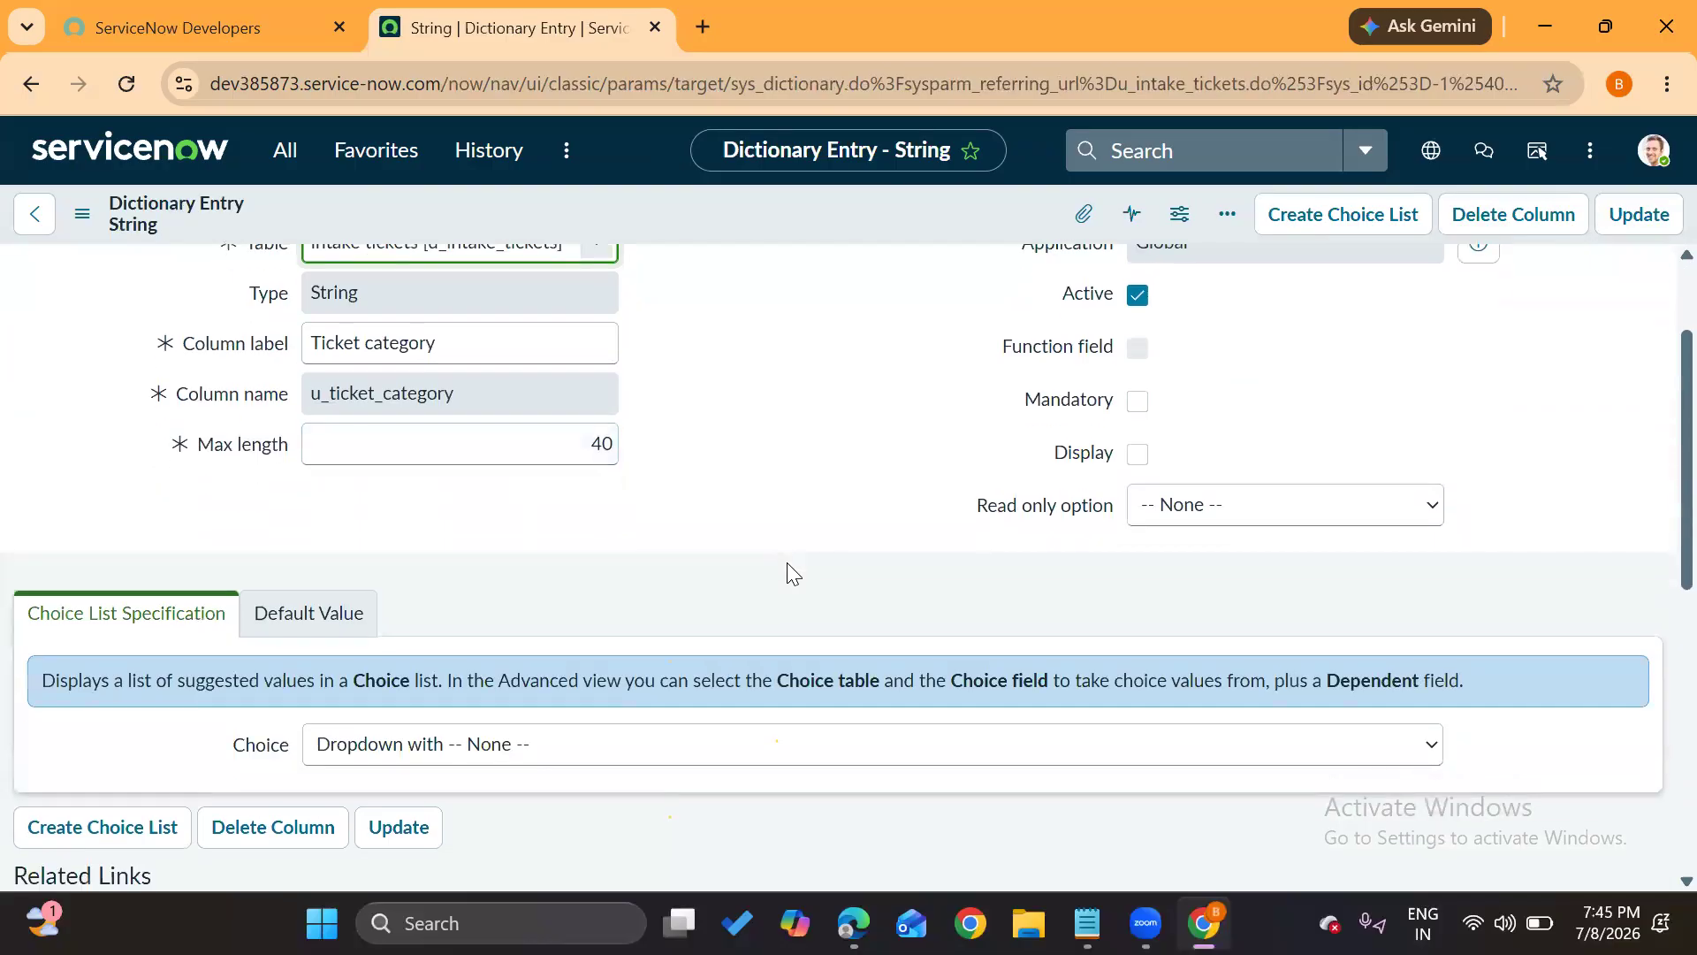
scroll(778, 591, up, 2)
drag(442, 546, 291, 557)
click(446, 681)
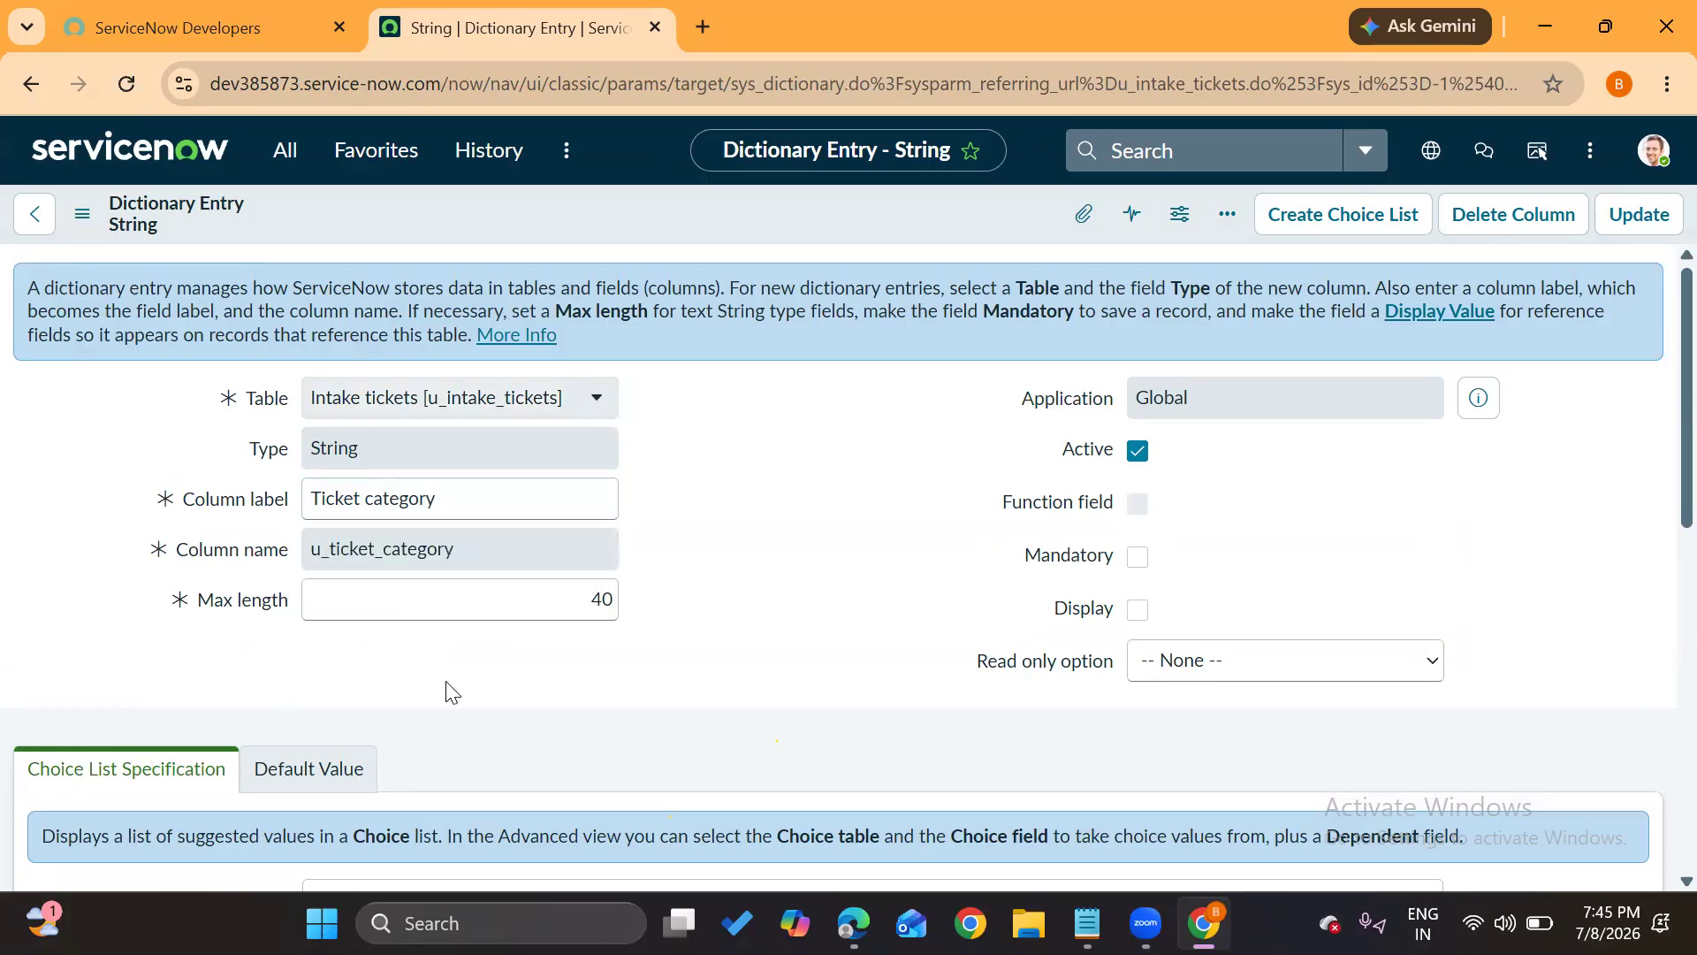
scroll(445, 681, down, 6)
click(212, 579)
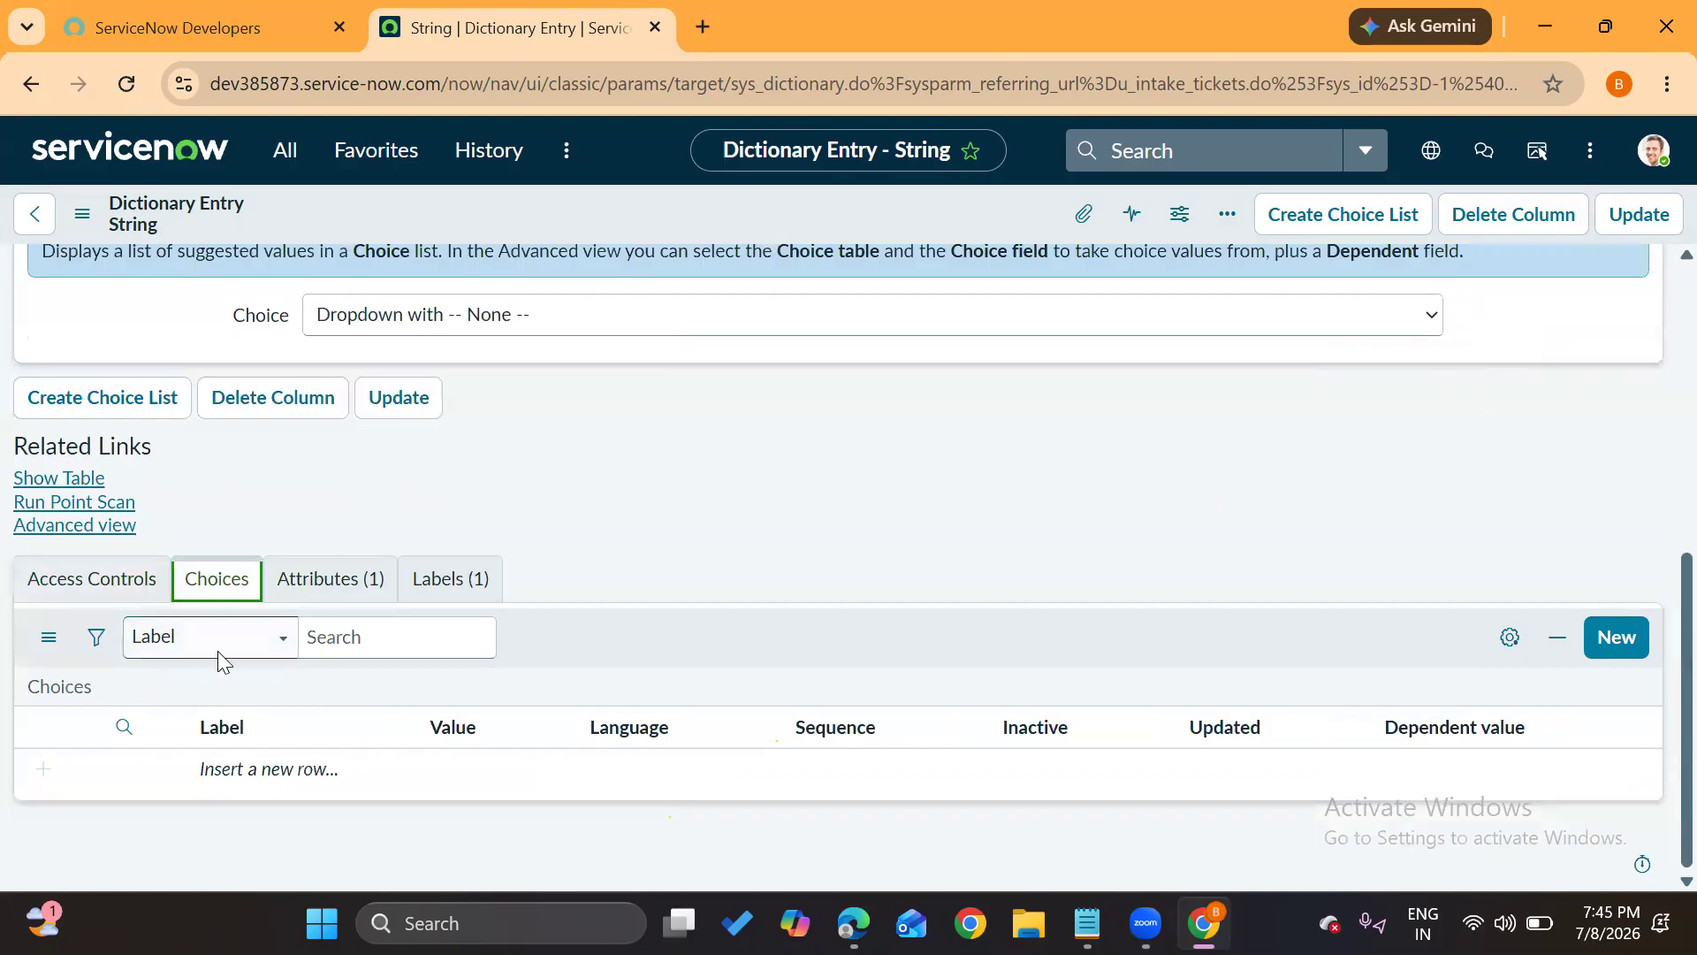
Add a Ticket category choice with sequence 1, label Hardware and value hardware
click(1610, 643)
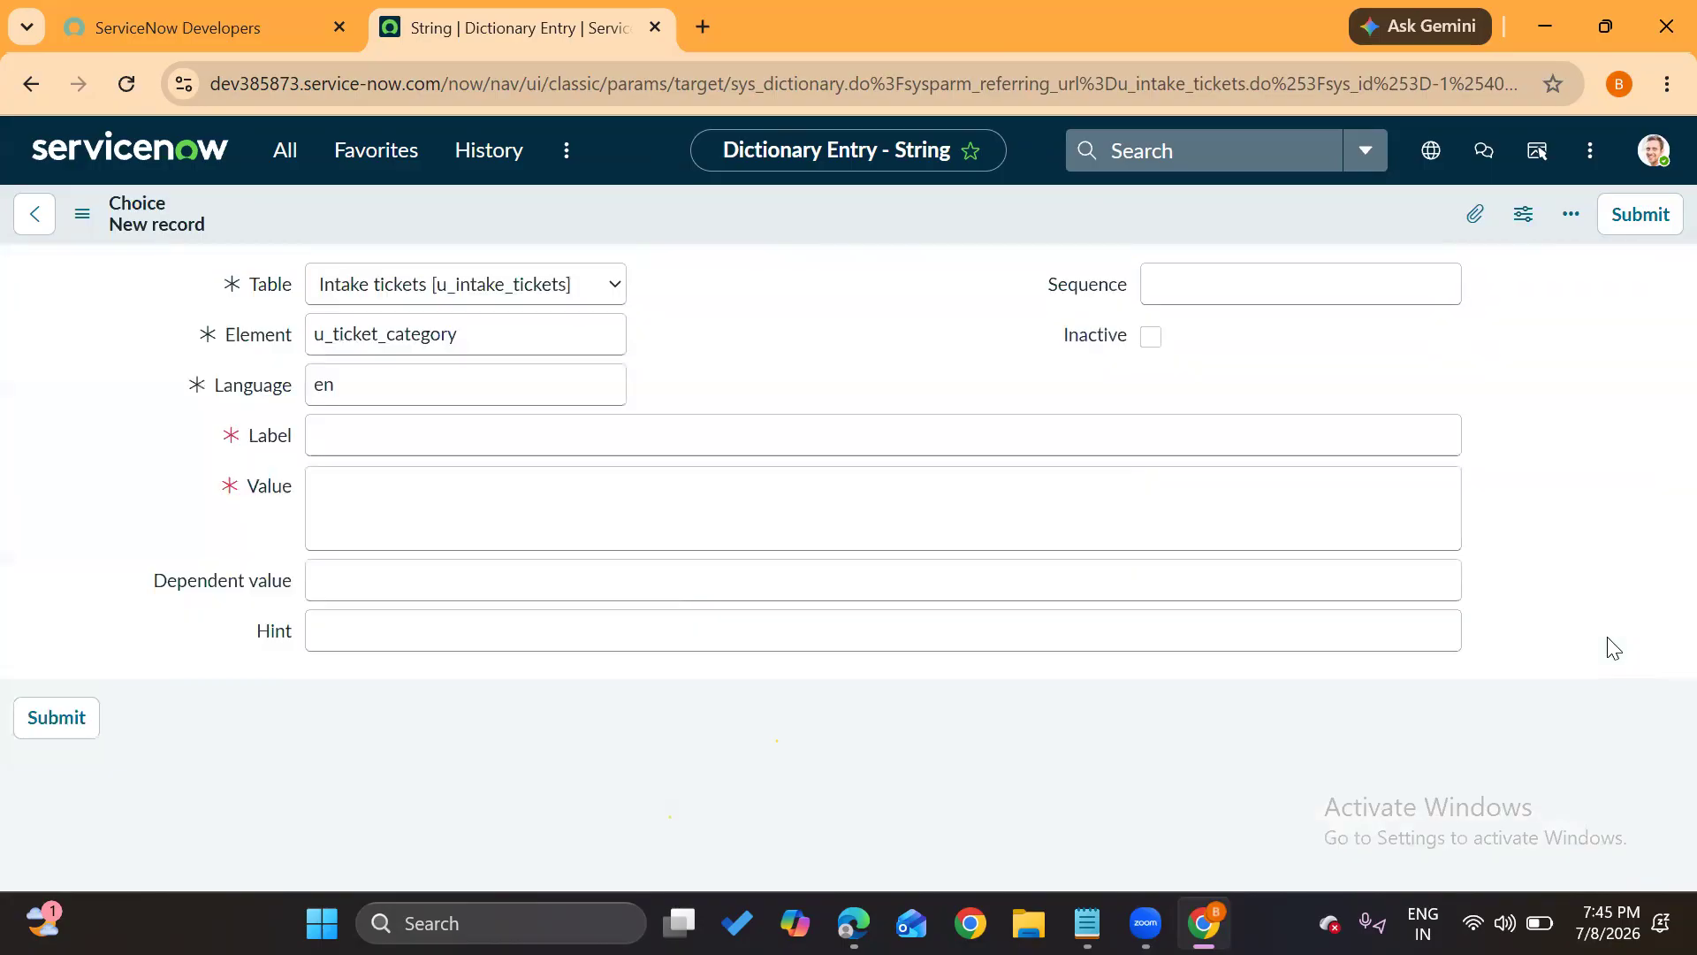
click(1211, 276)
text(1)
click(449, 444)
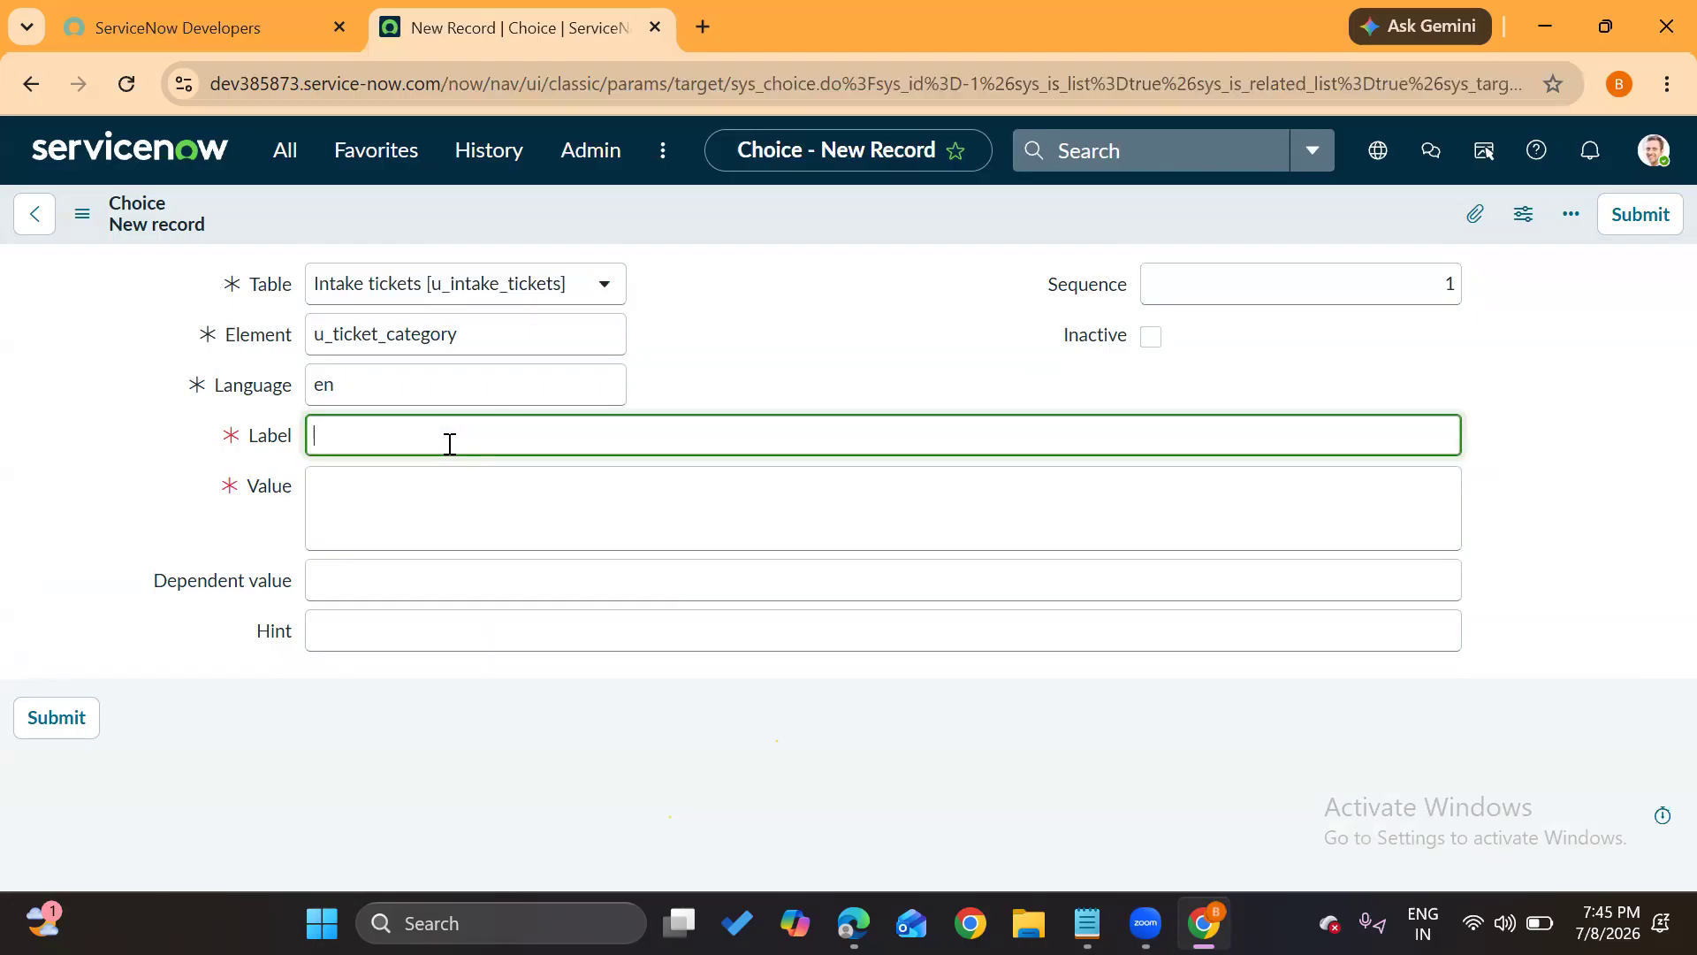
text(Hardware)
click(428, 497)
text(hardw)
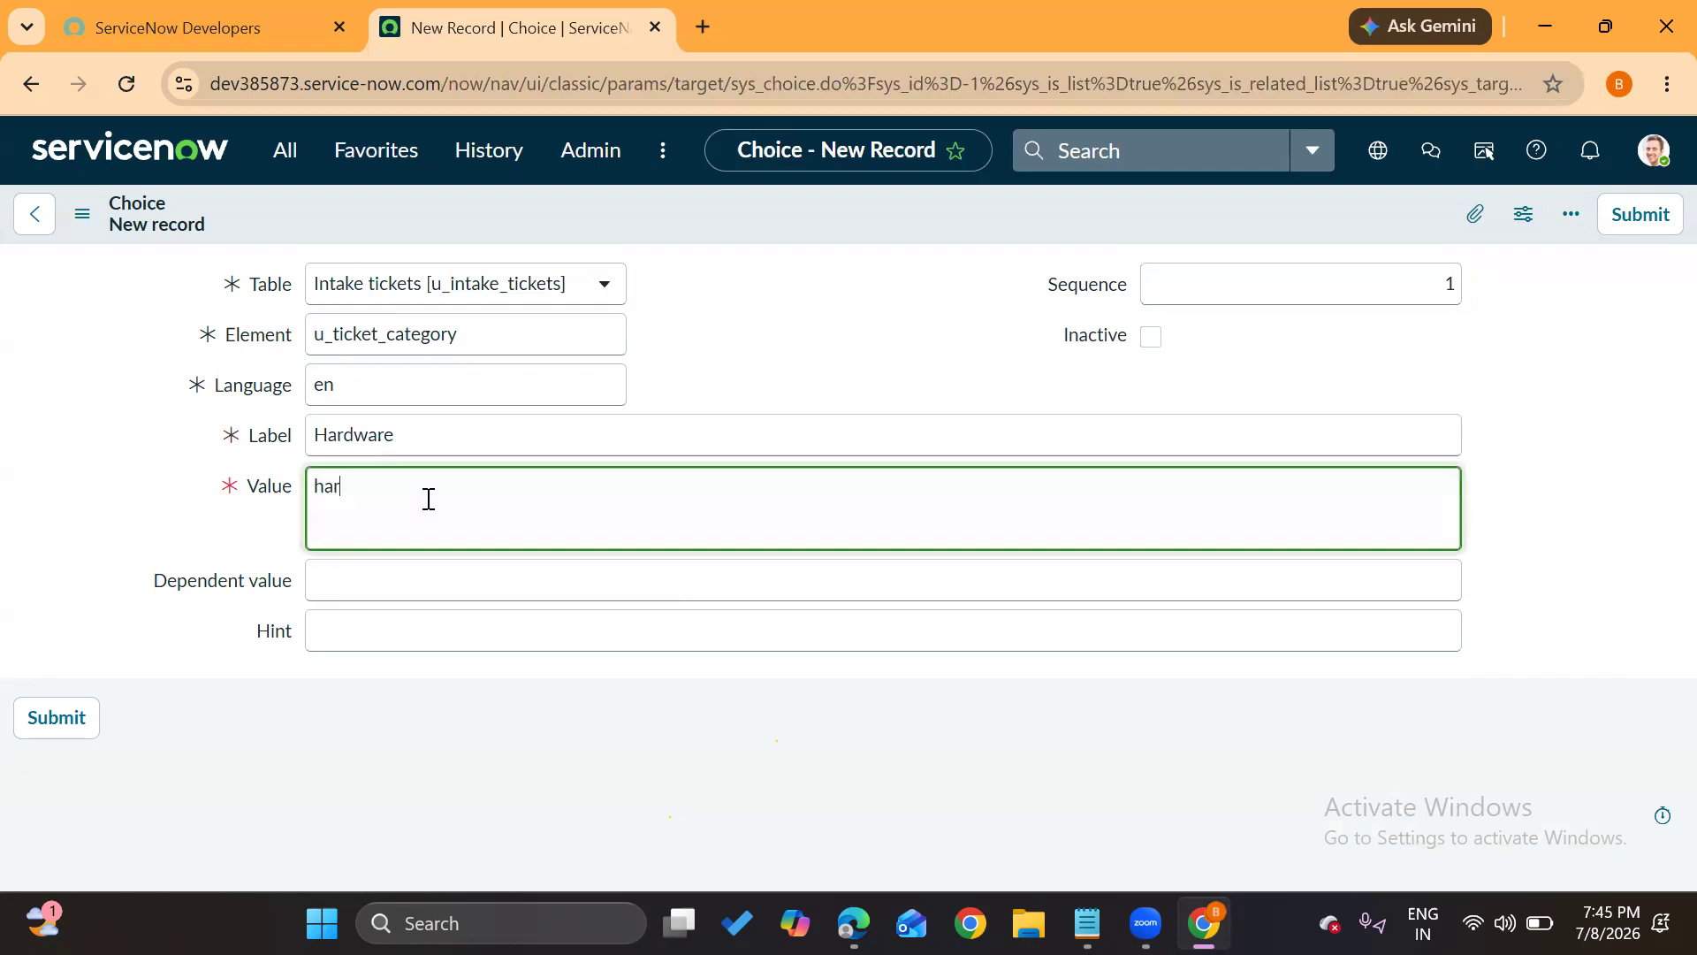
text(are)
click(53, 719)
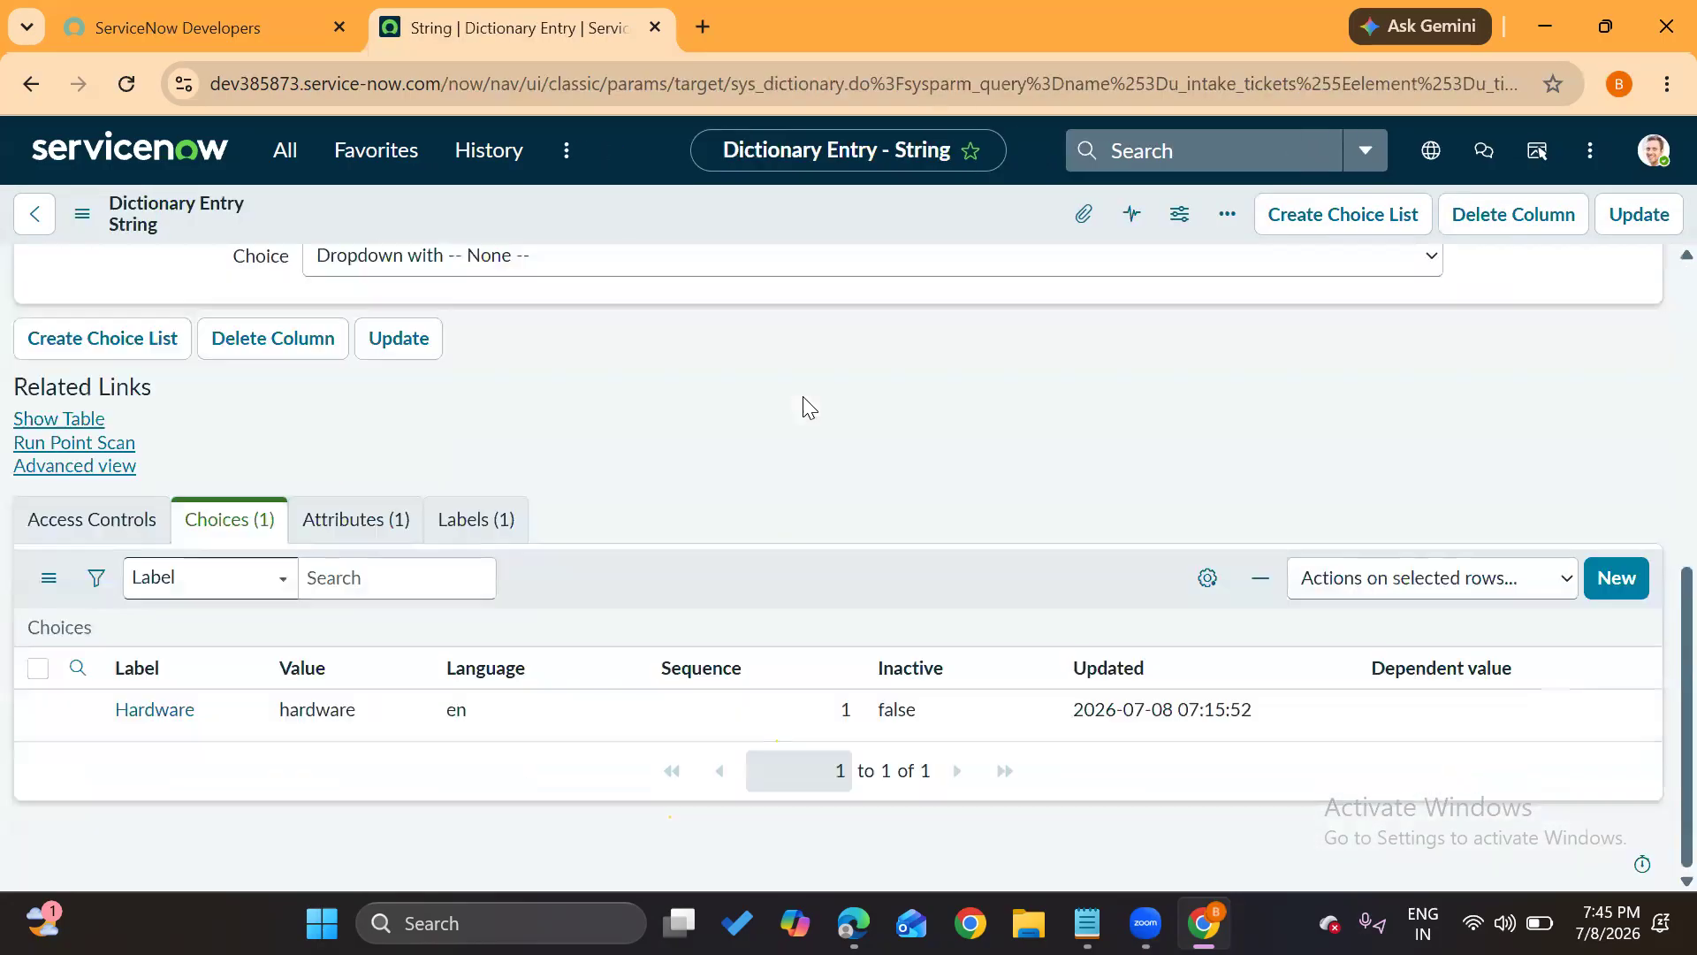
Add a choice with sequence 2, label Software and value software, and update the Ticket category and Short description dictionary entries
click(1615, 578)
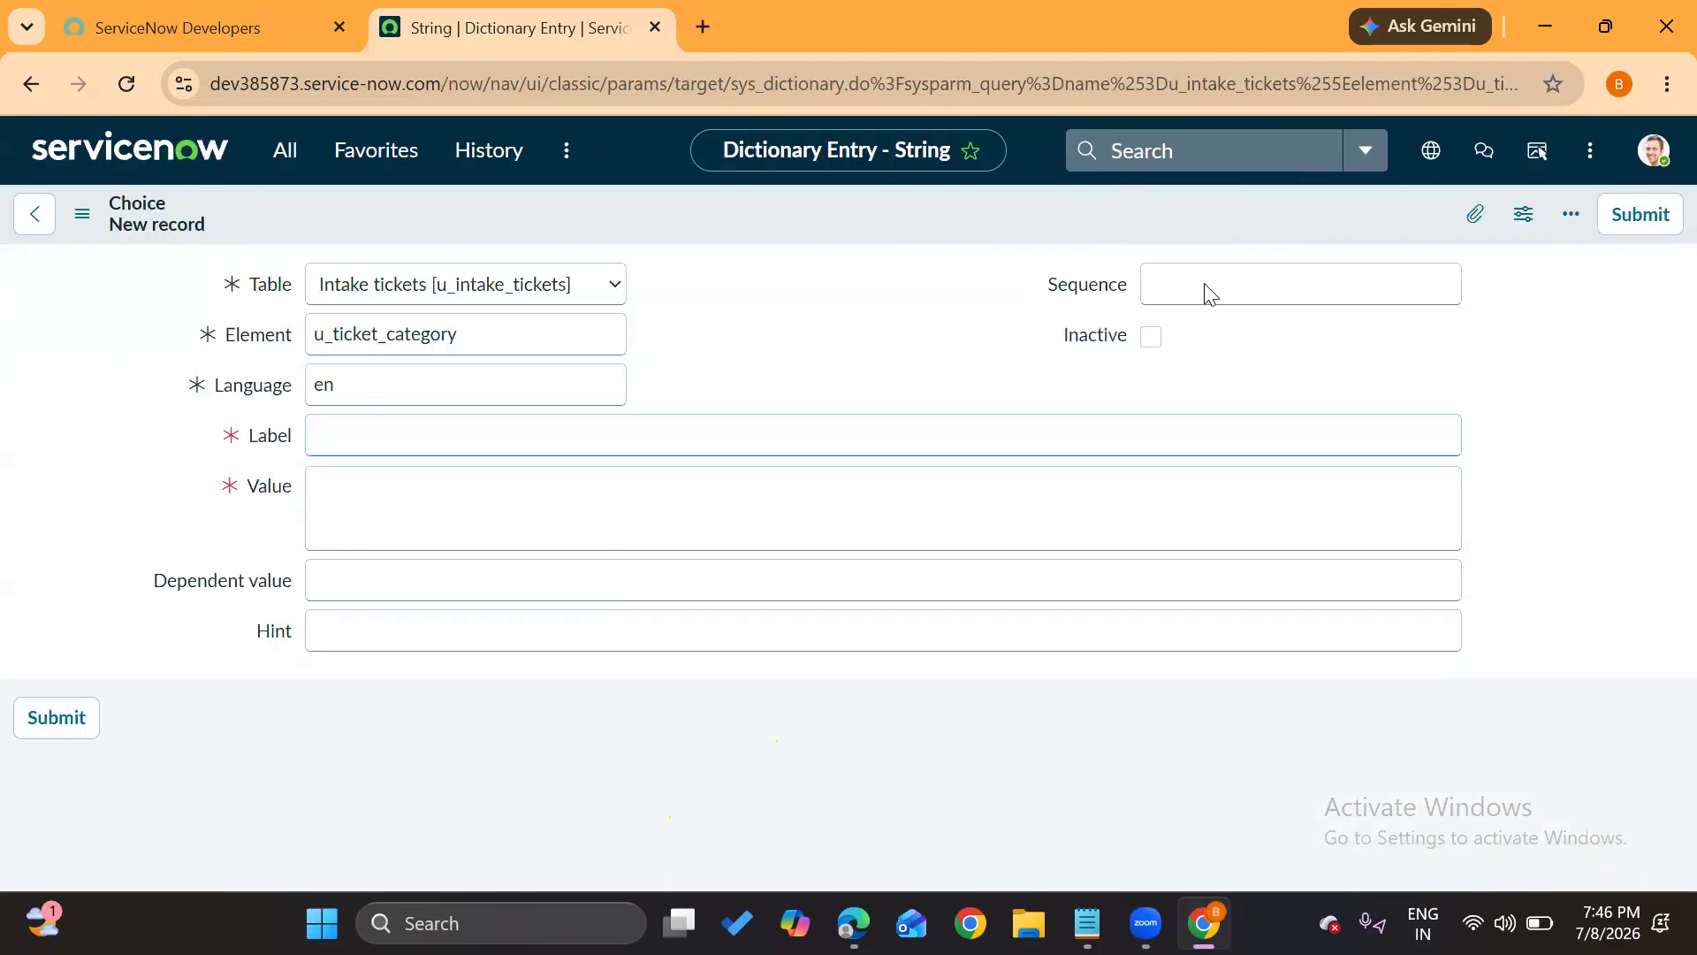
click(1209, 294)
text(2)
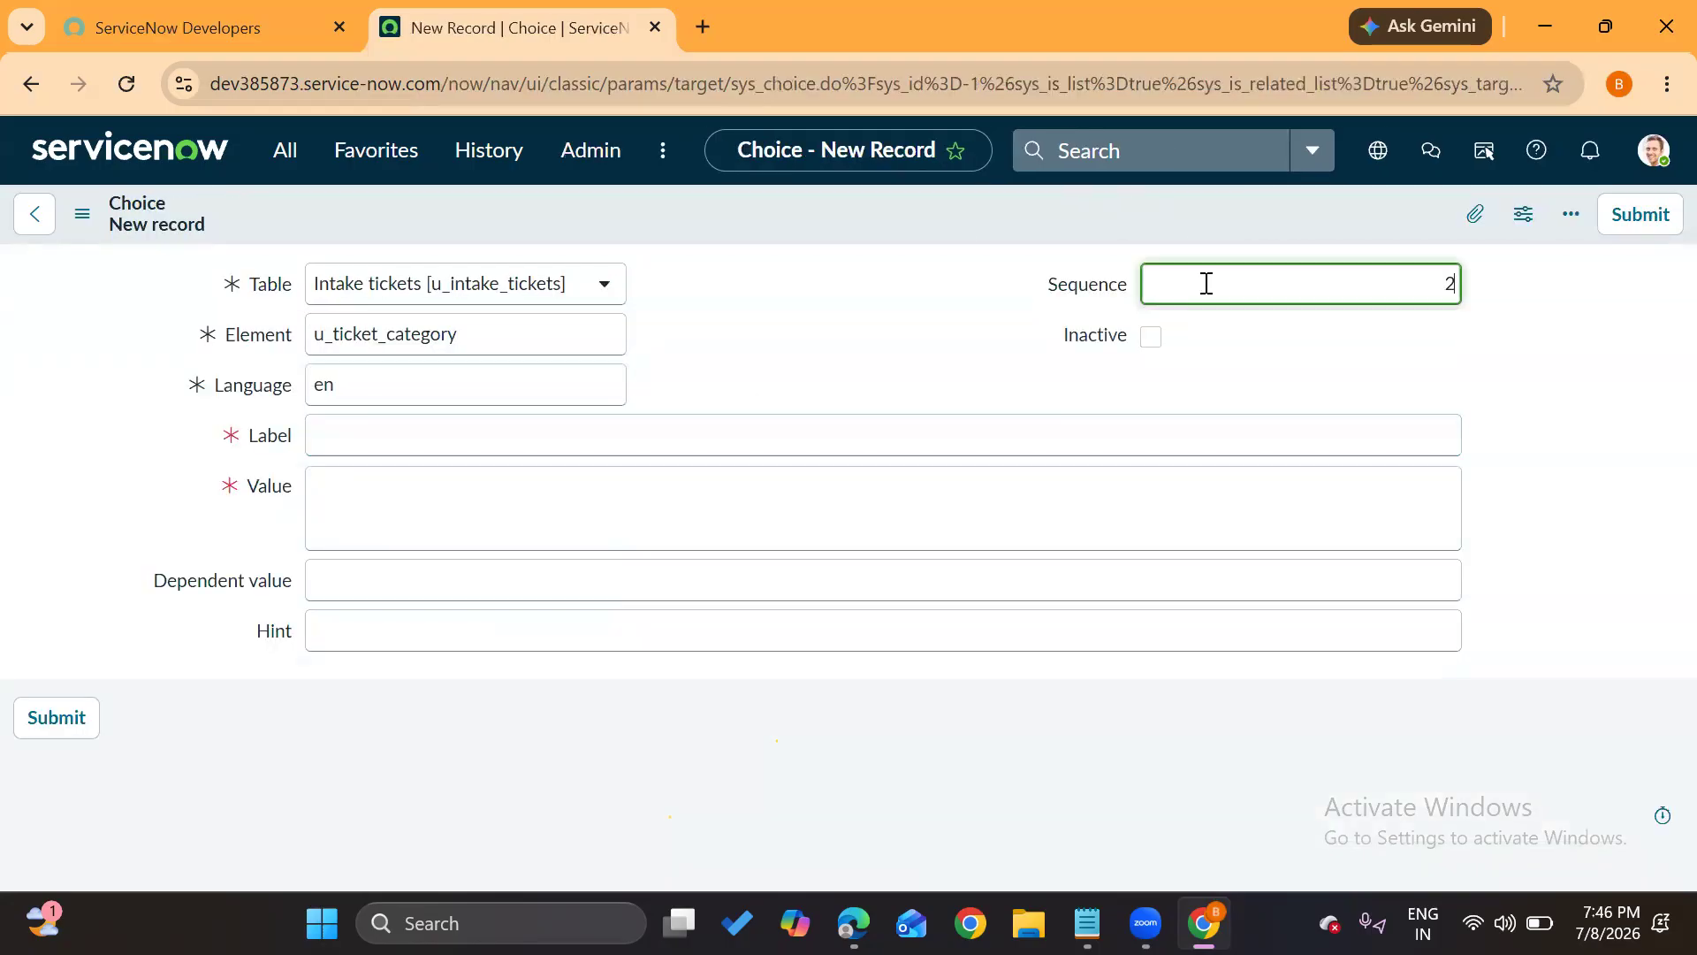
click(484, 431)
text(Software)
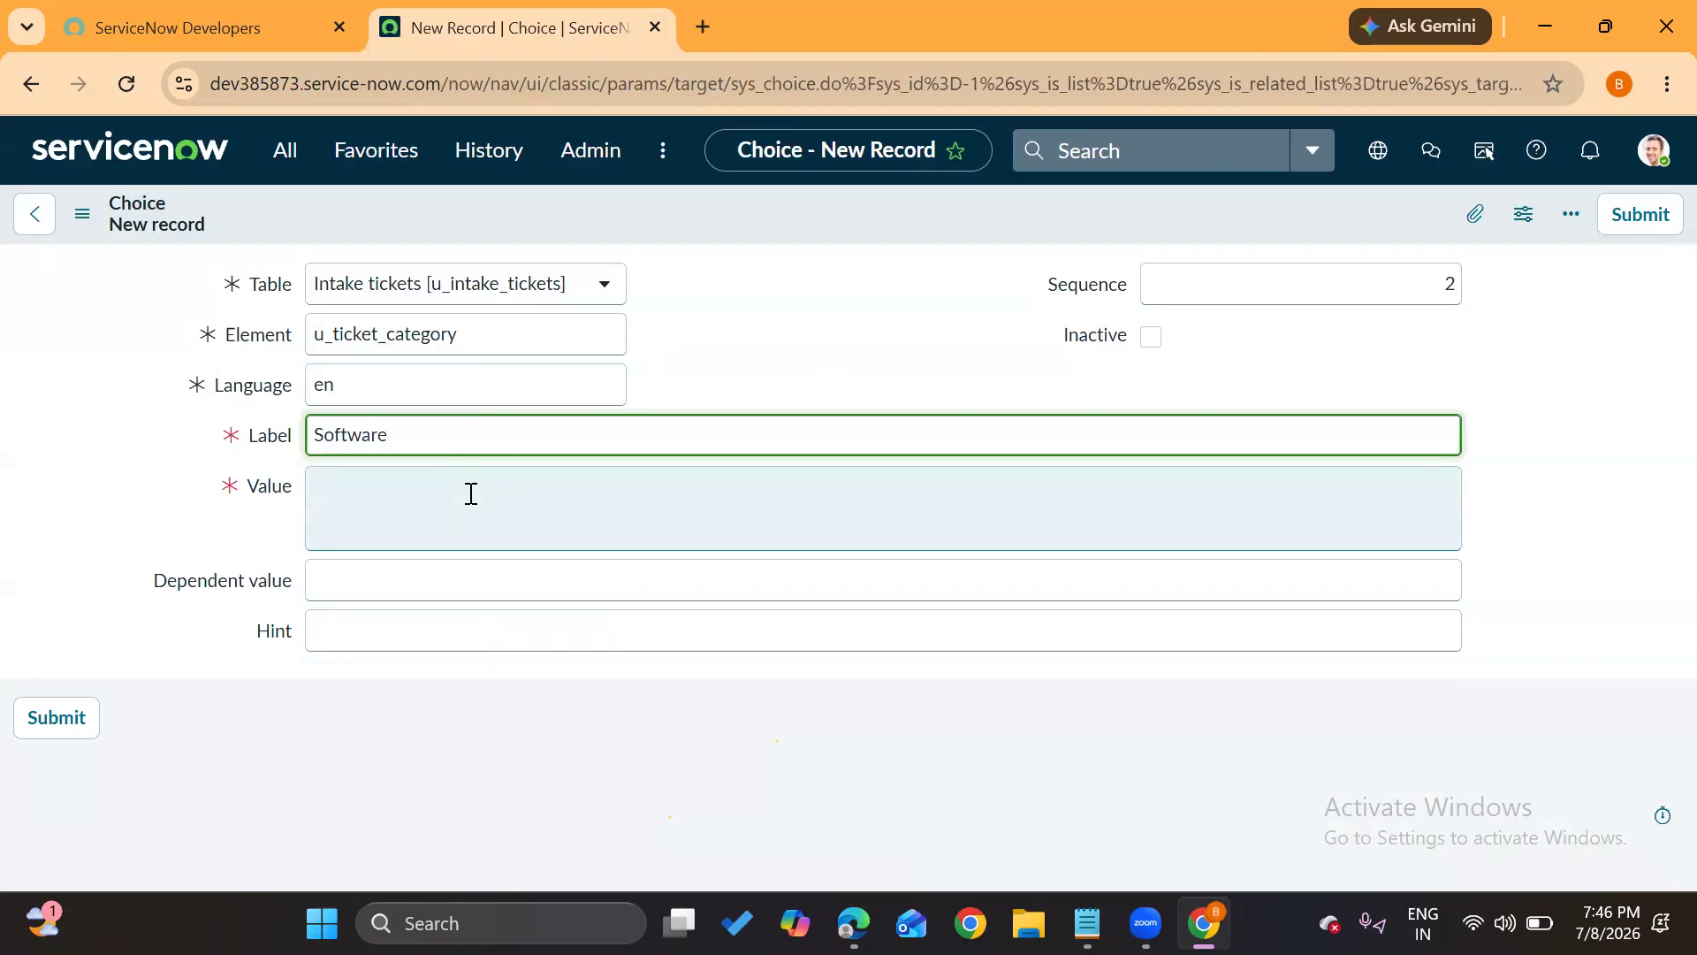
click(471, 493)
text(software)
click(56, 717)
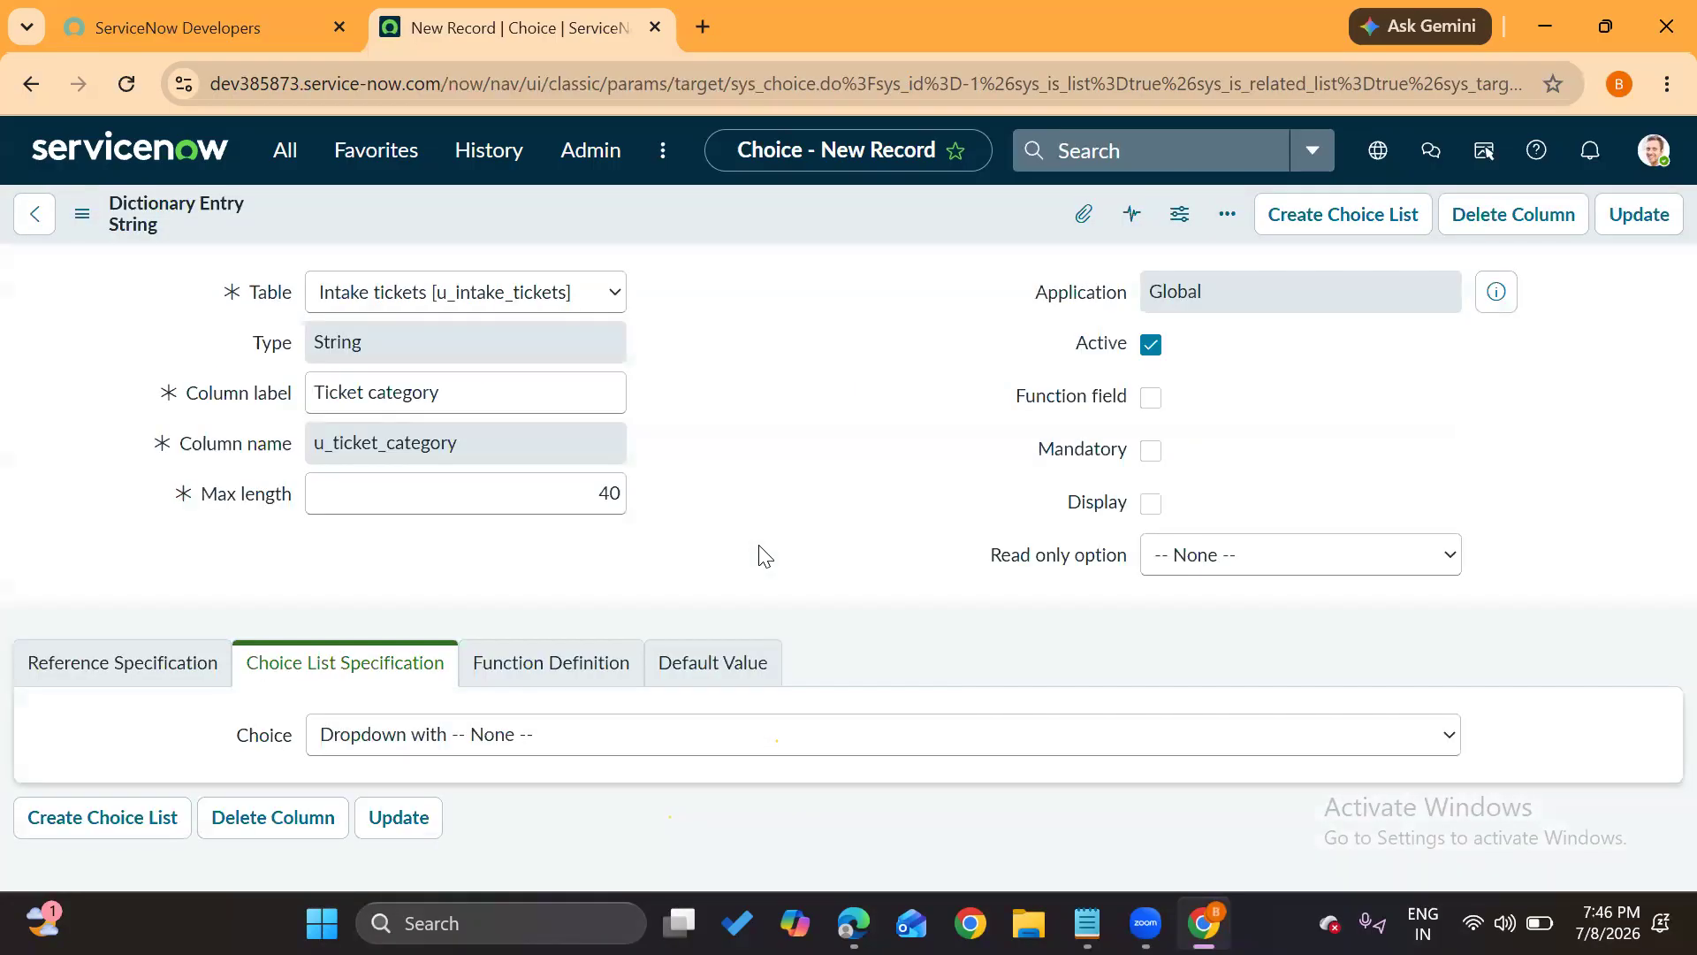
click(1651, 221)
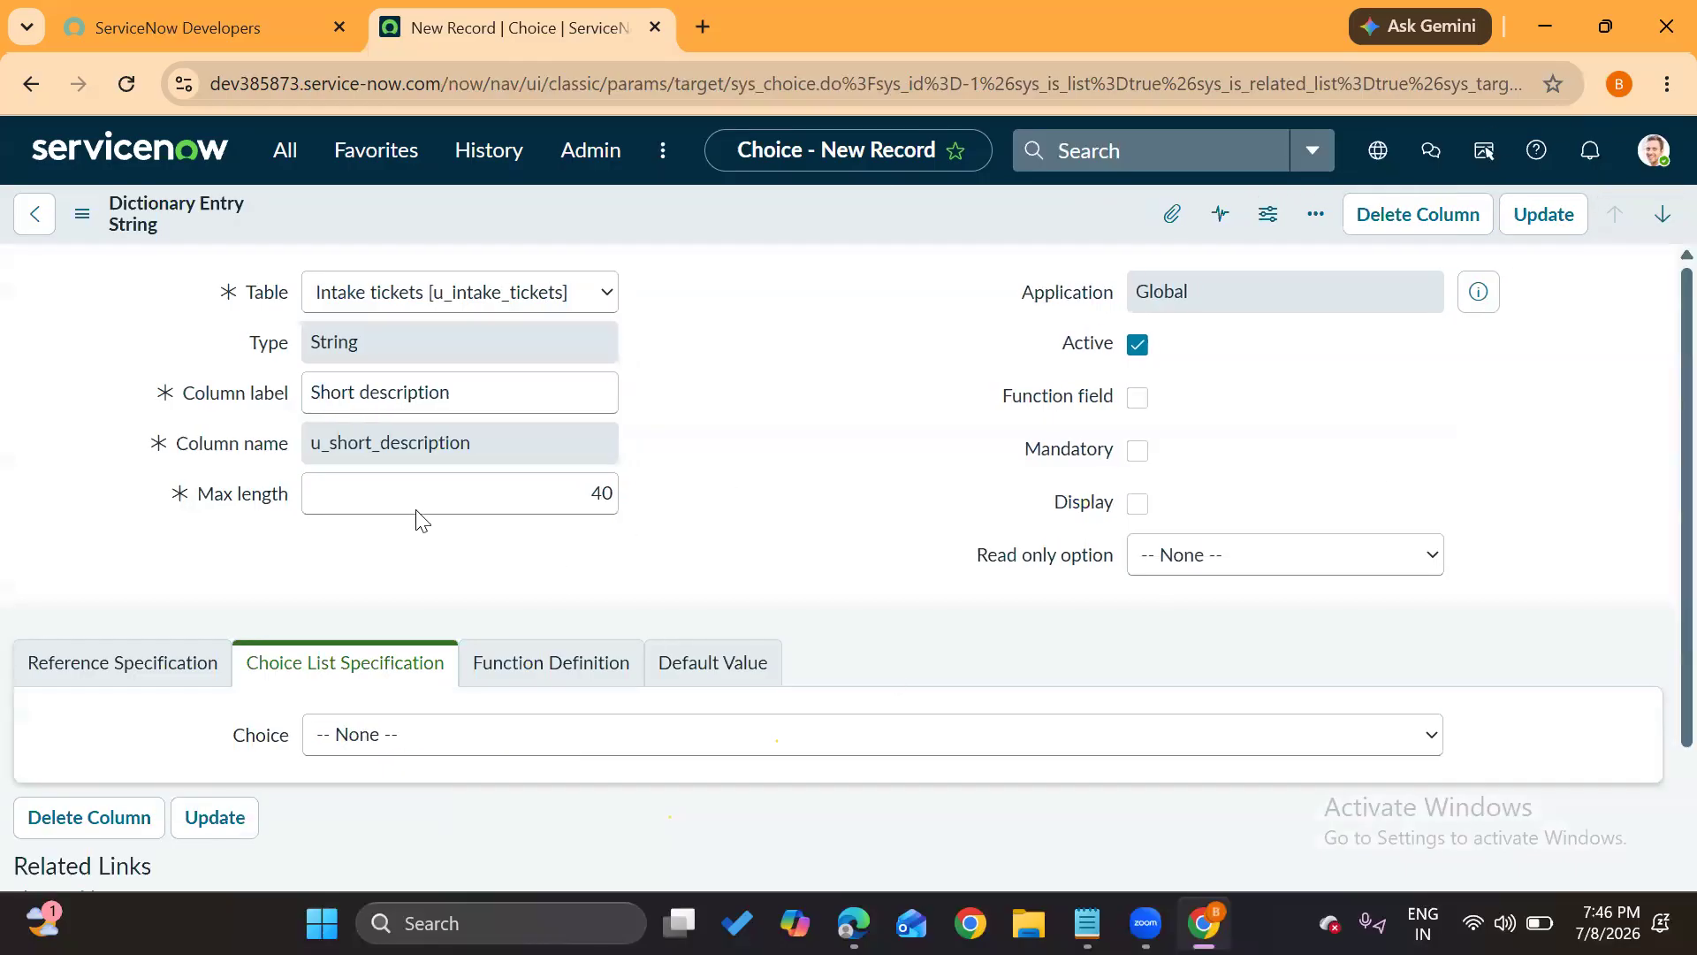
click(1544, 216)
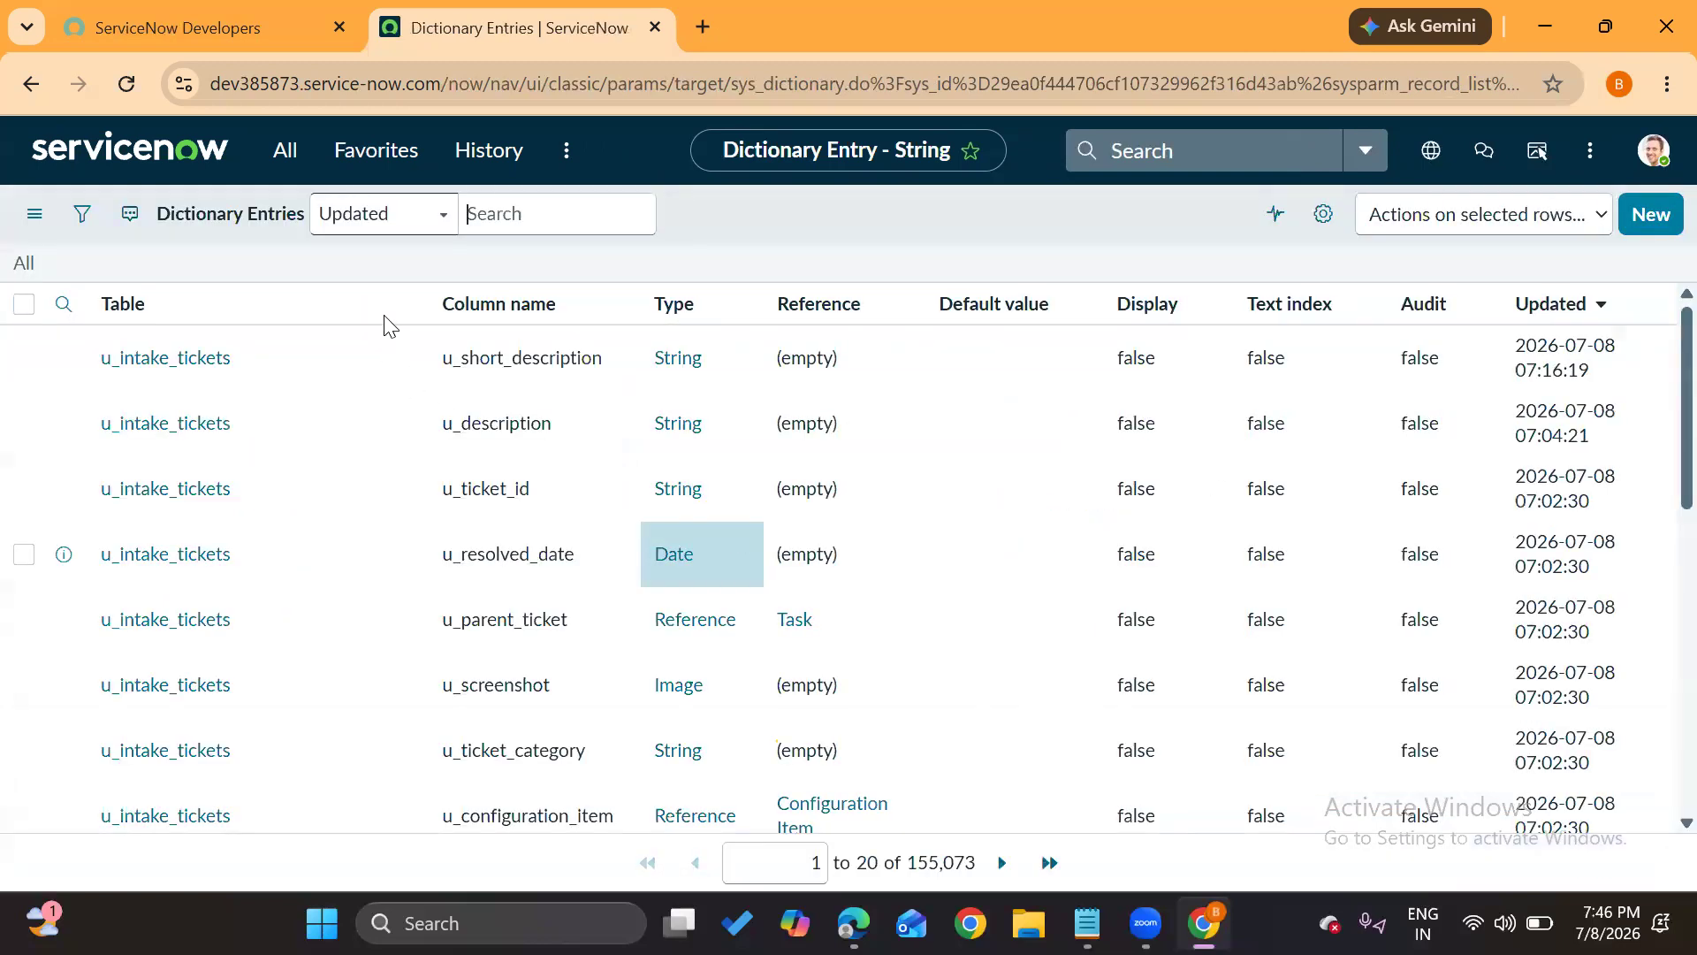
Find the Intake tickets table in the application navigator, open its list and start a new record
click(294, 170)
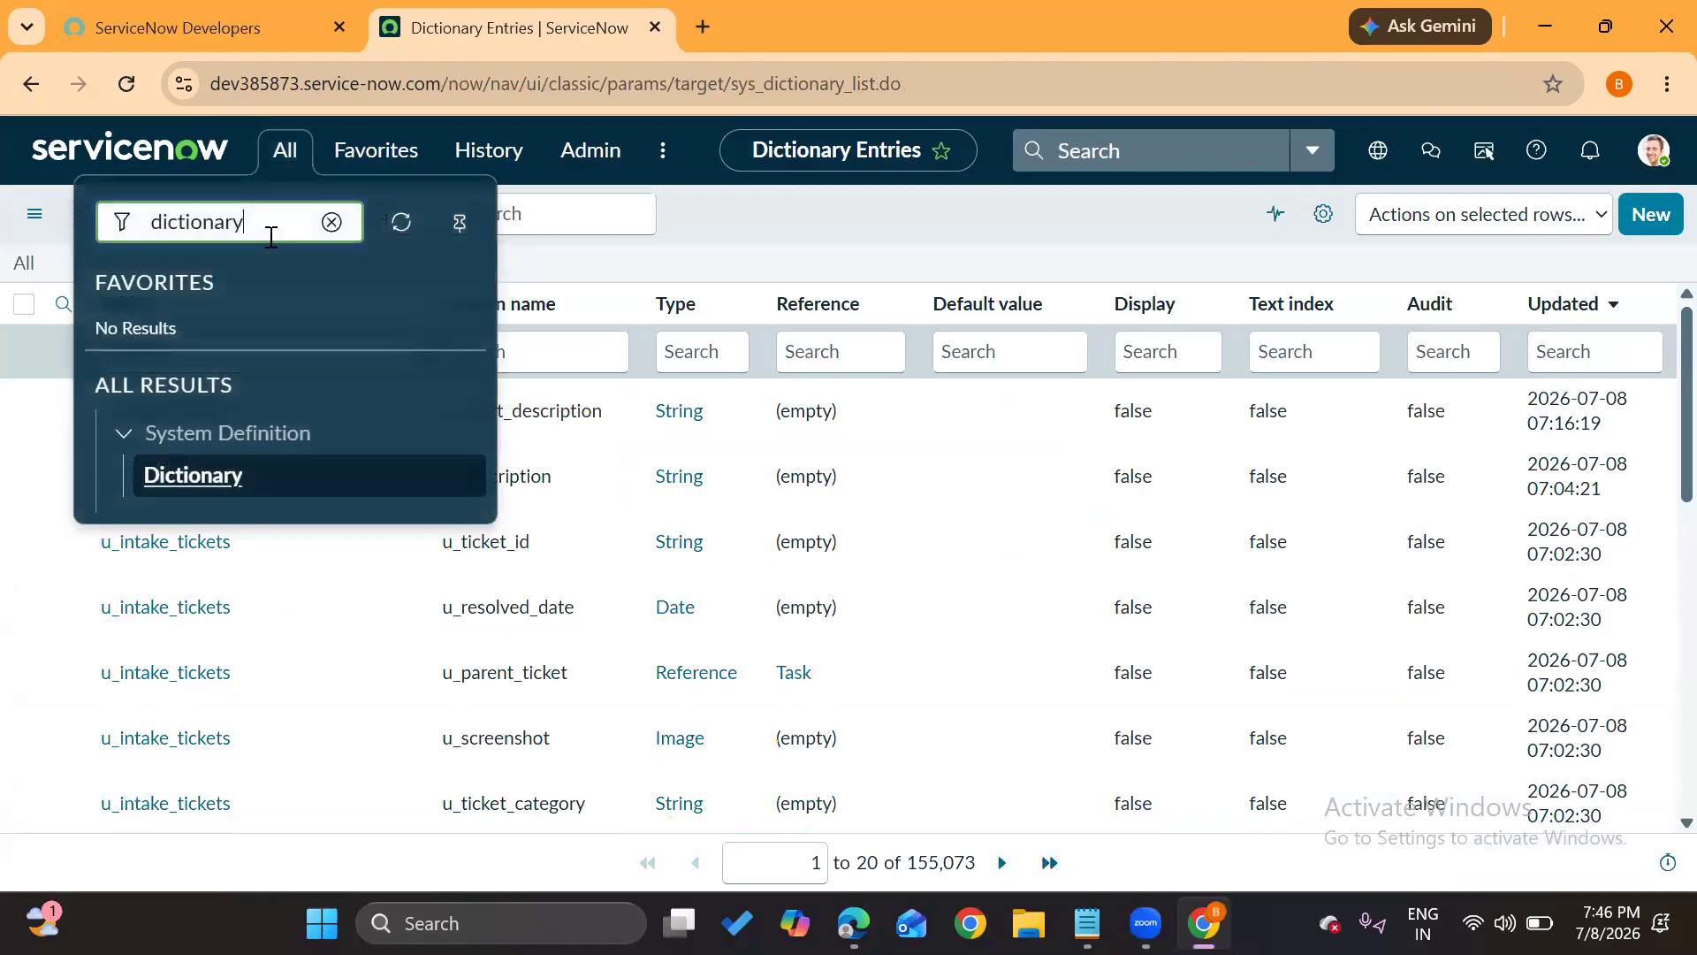
text(intake re)
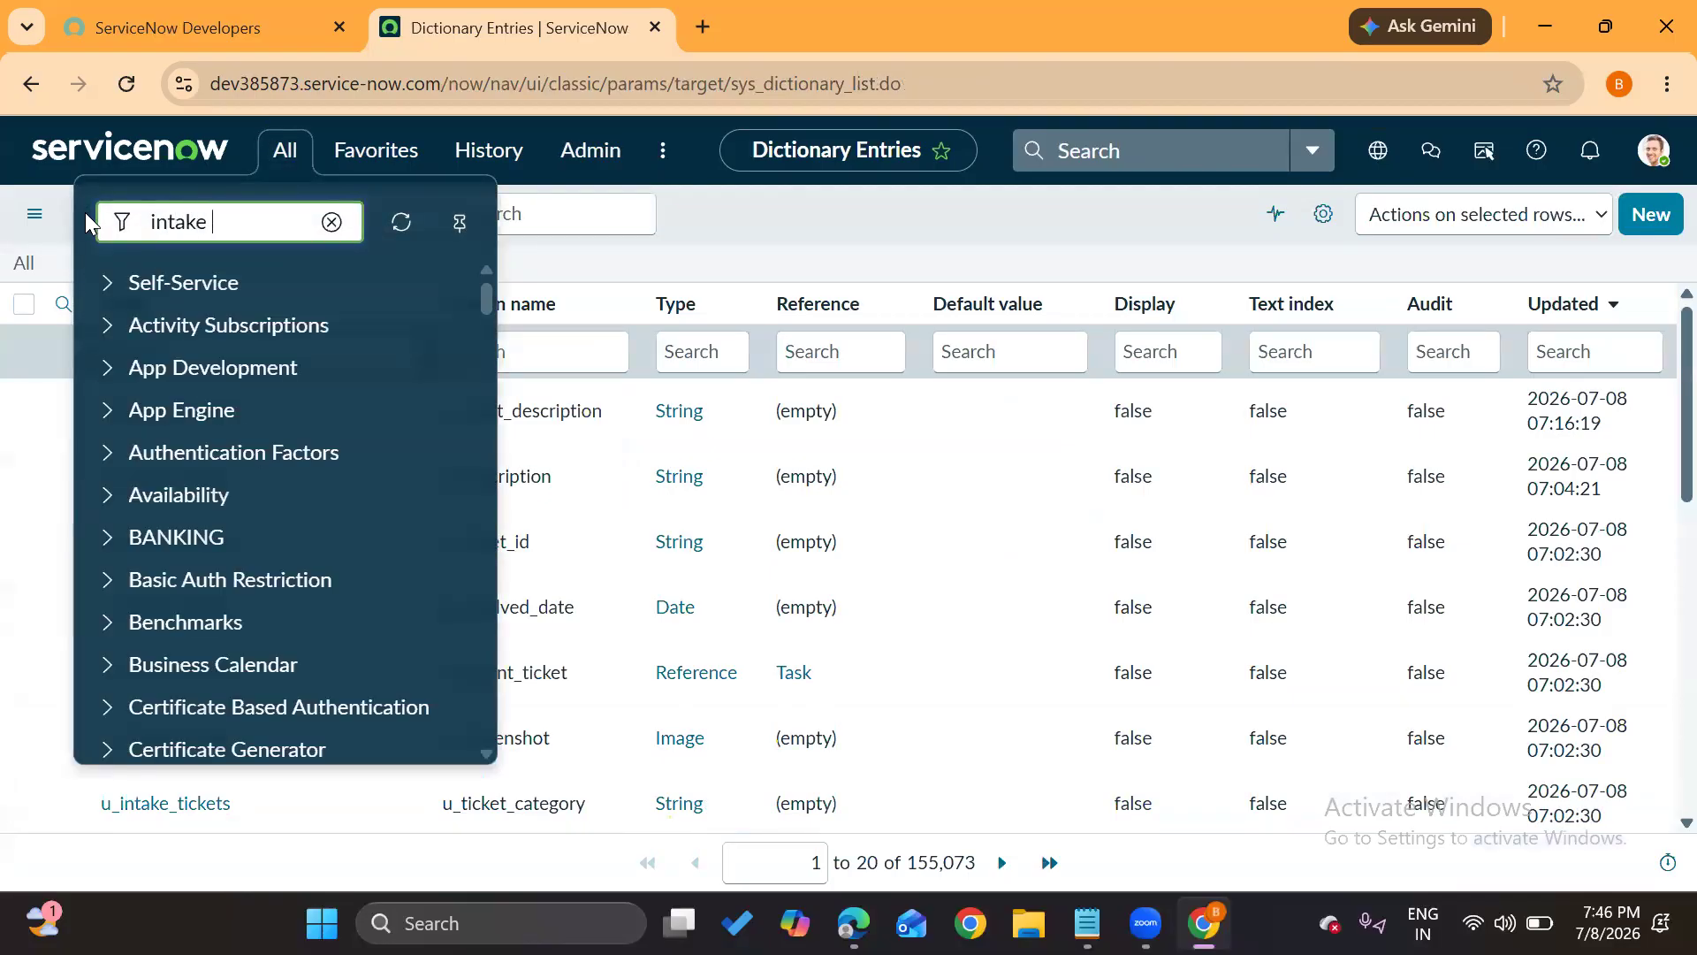
key(BackSpace)
key(BackSpace)
text(tic)
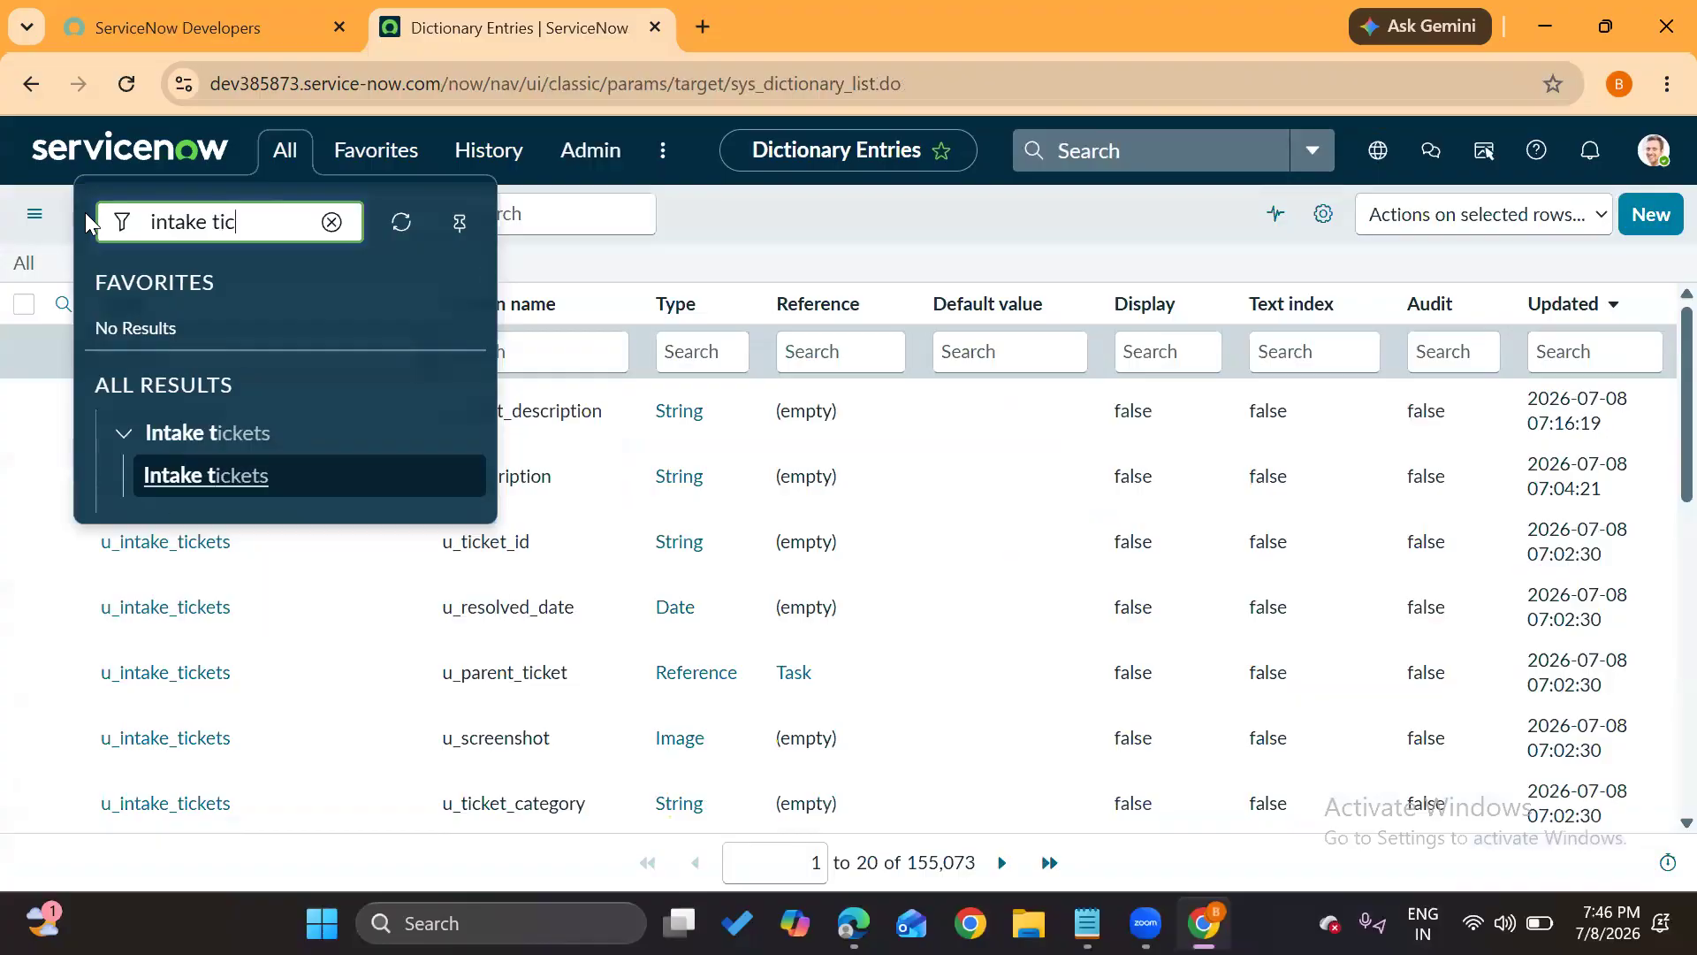
click(219, 480)
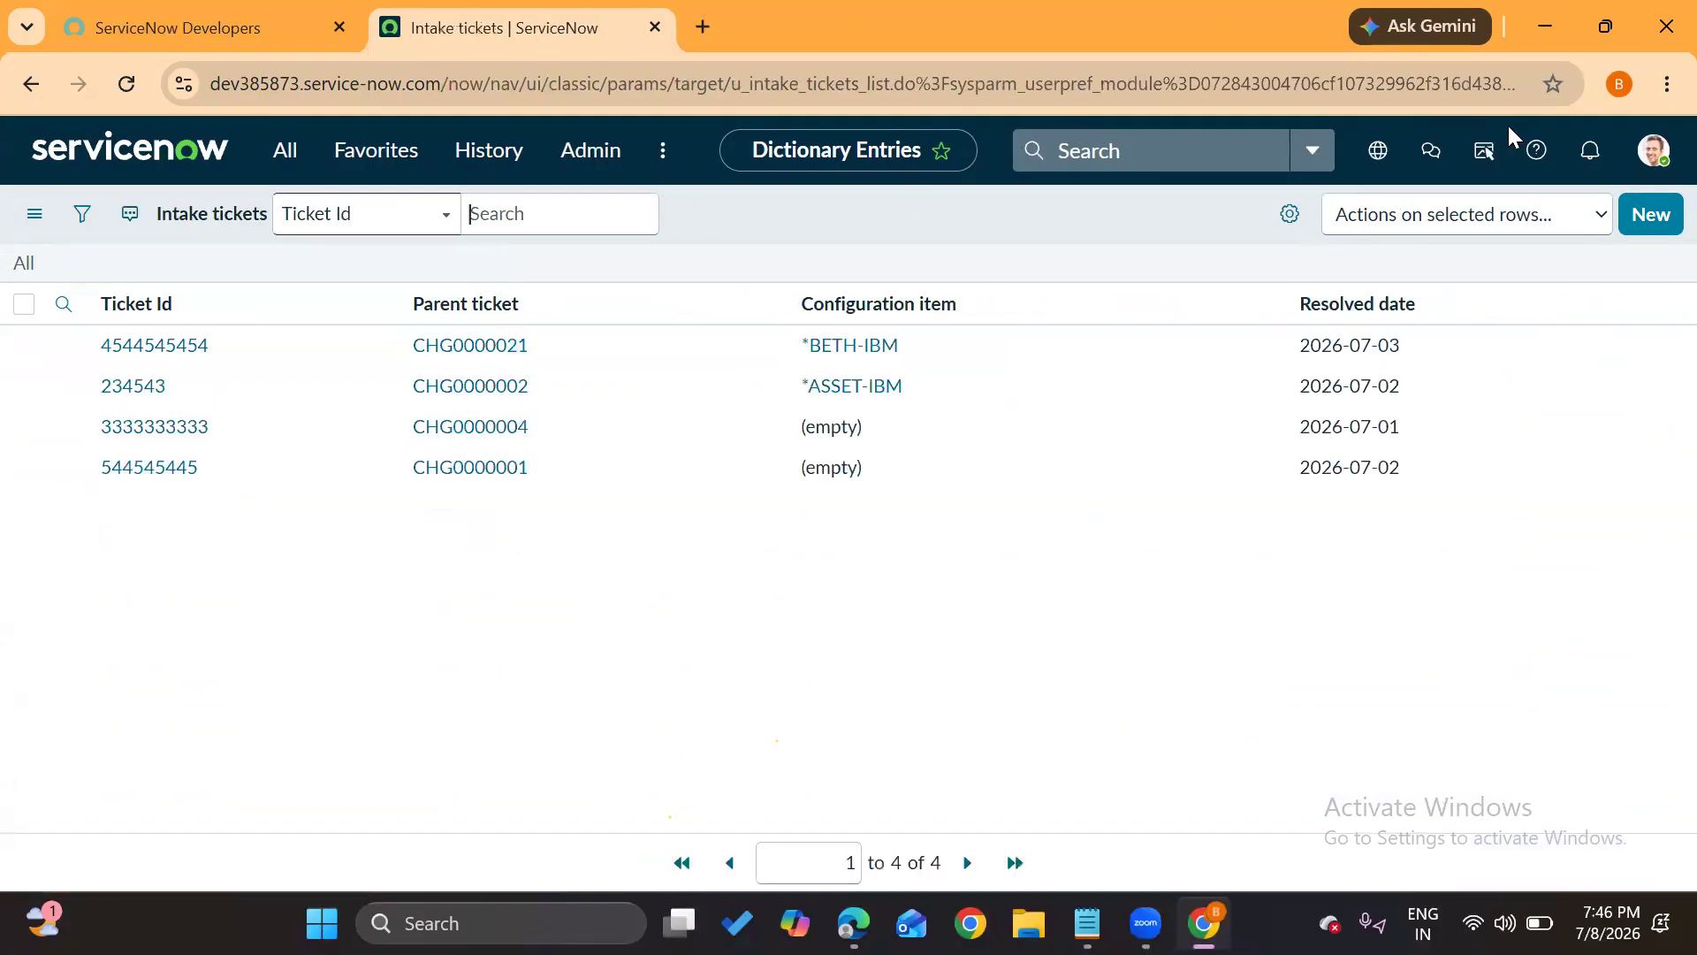
click(1651, 215)
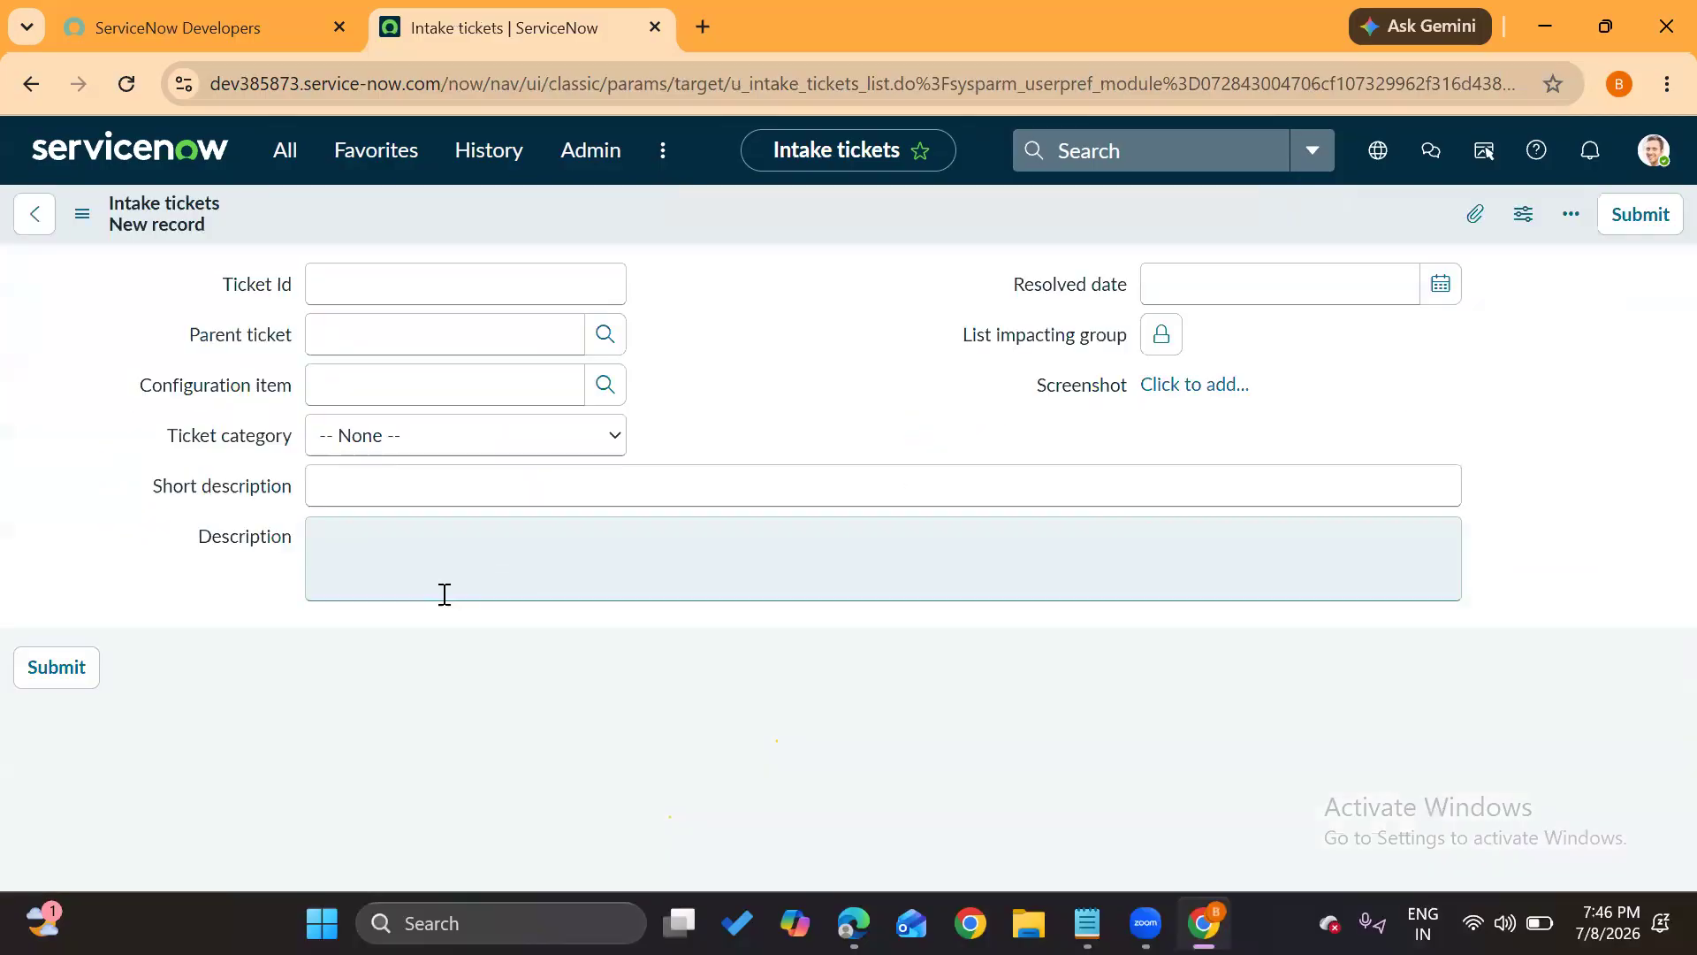
Check which choices the Ticket category field offers on the new Intake tickets record
click(421, 436)
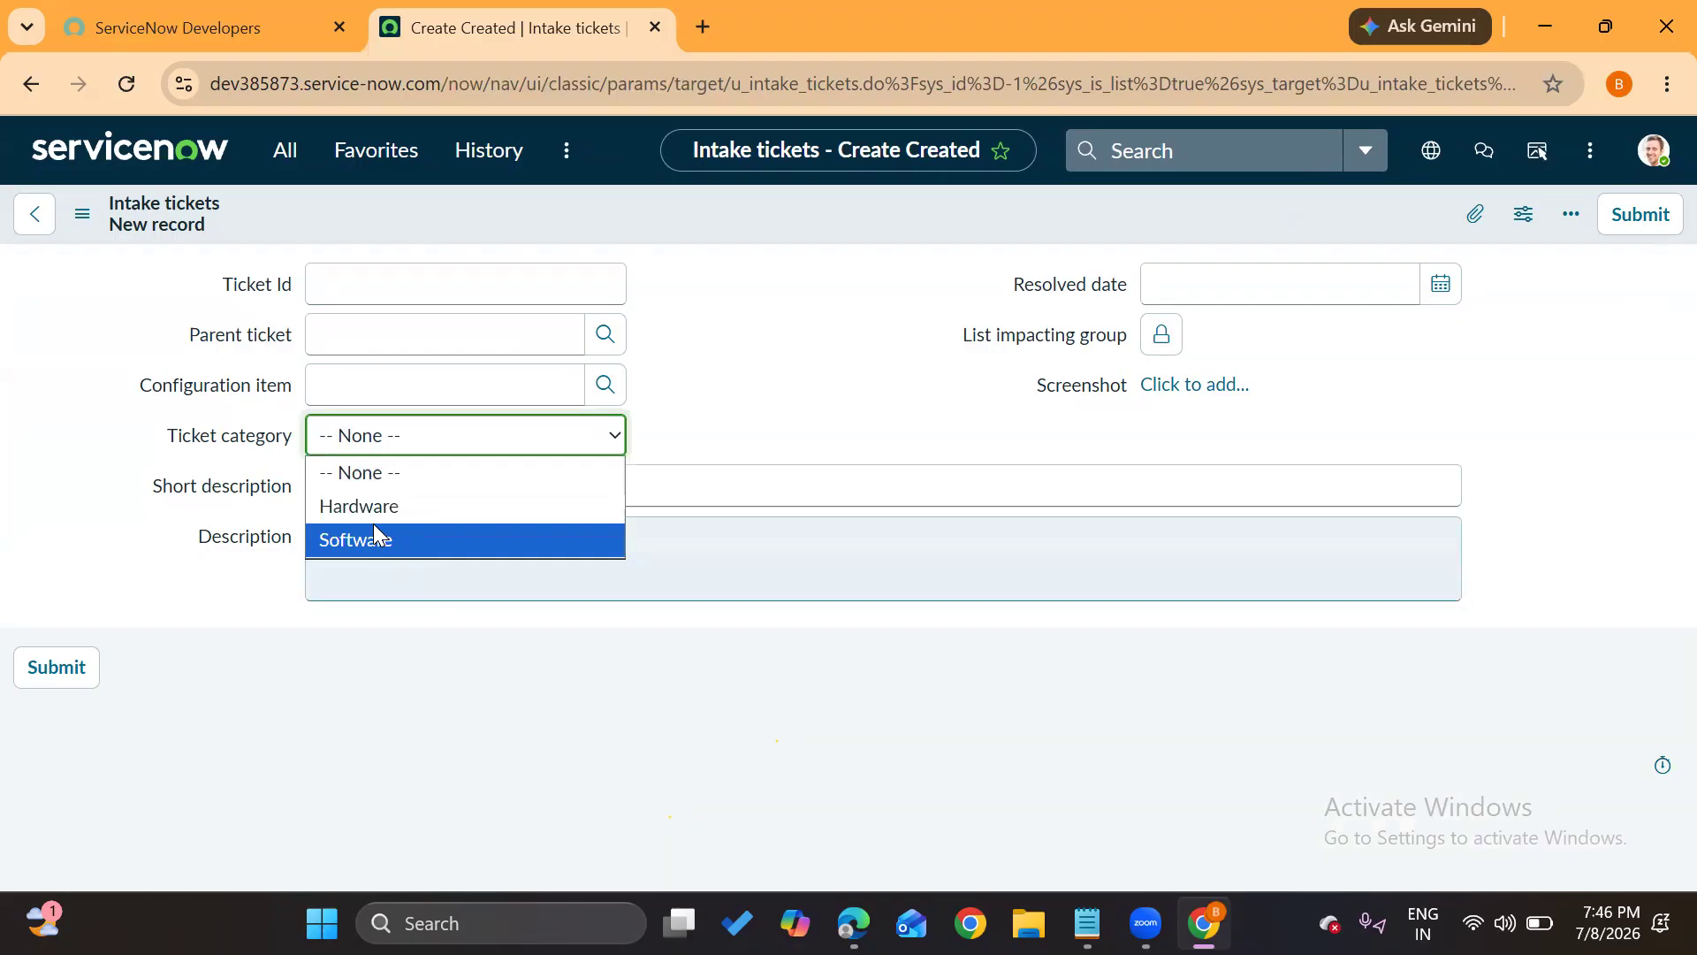
click(754, 432)
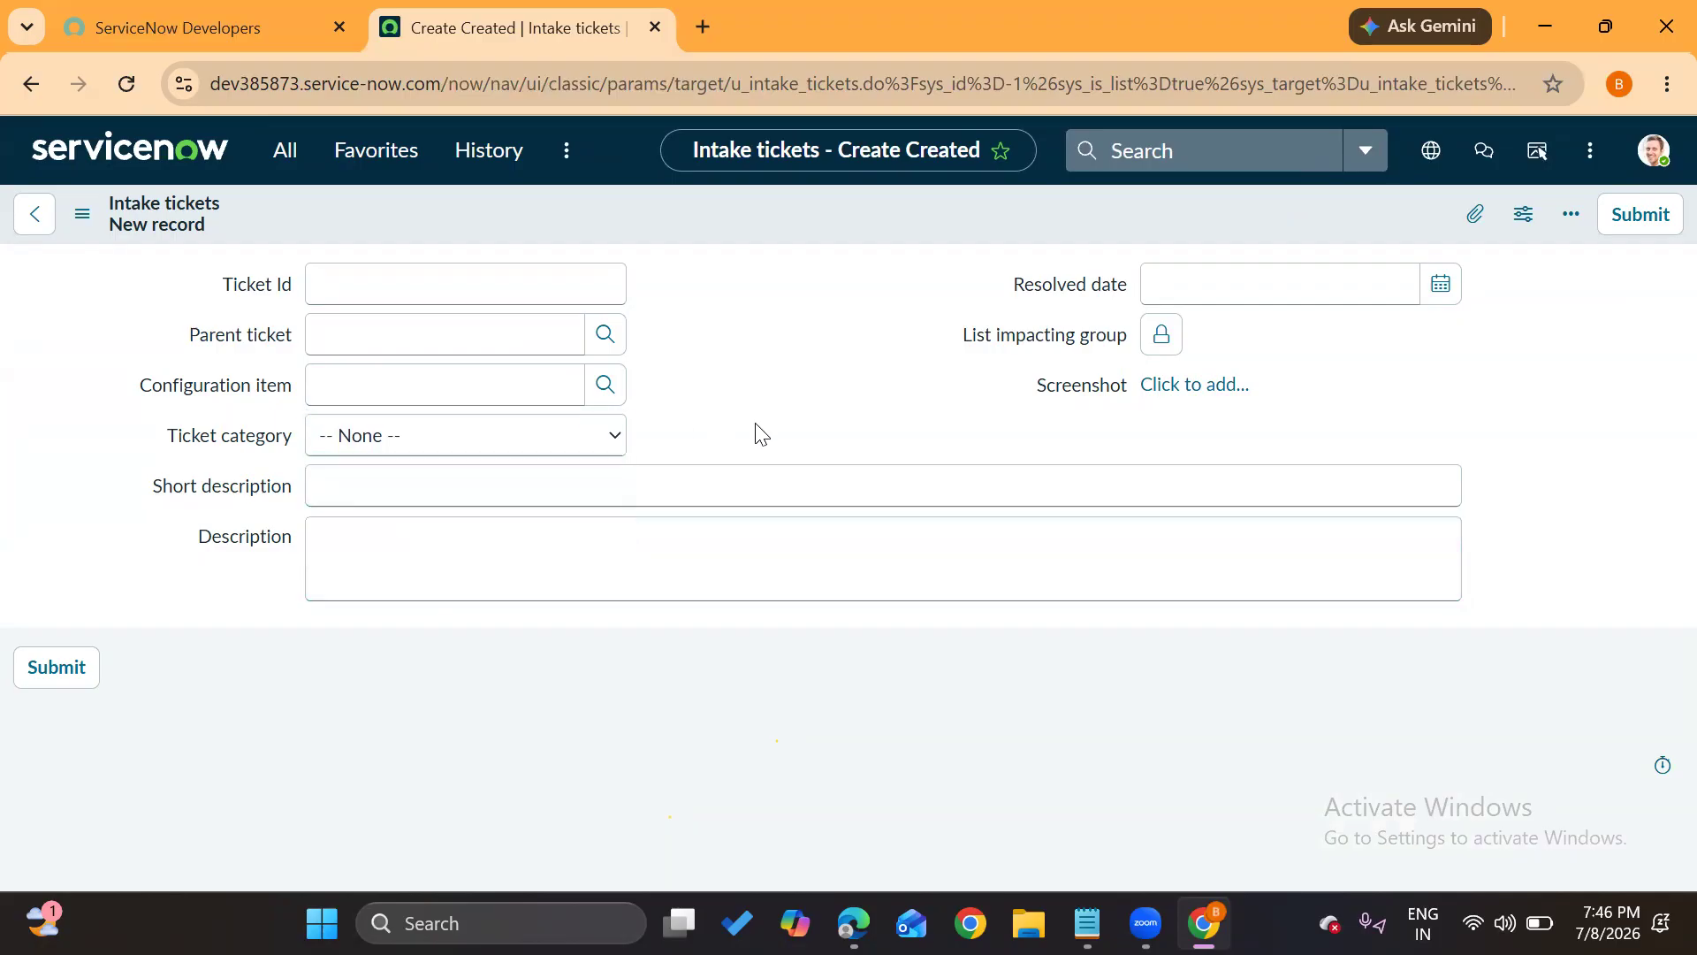
click(522, 450)
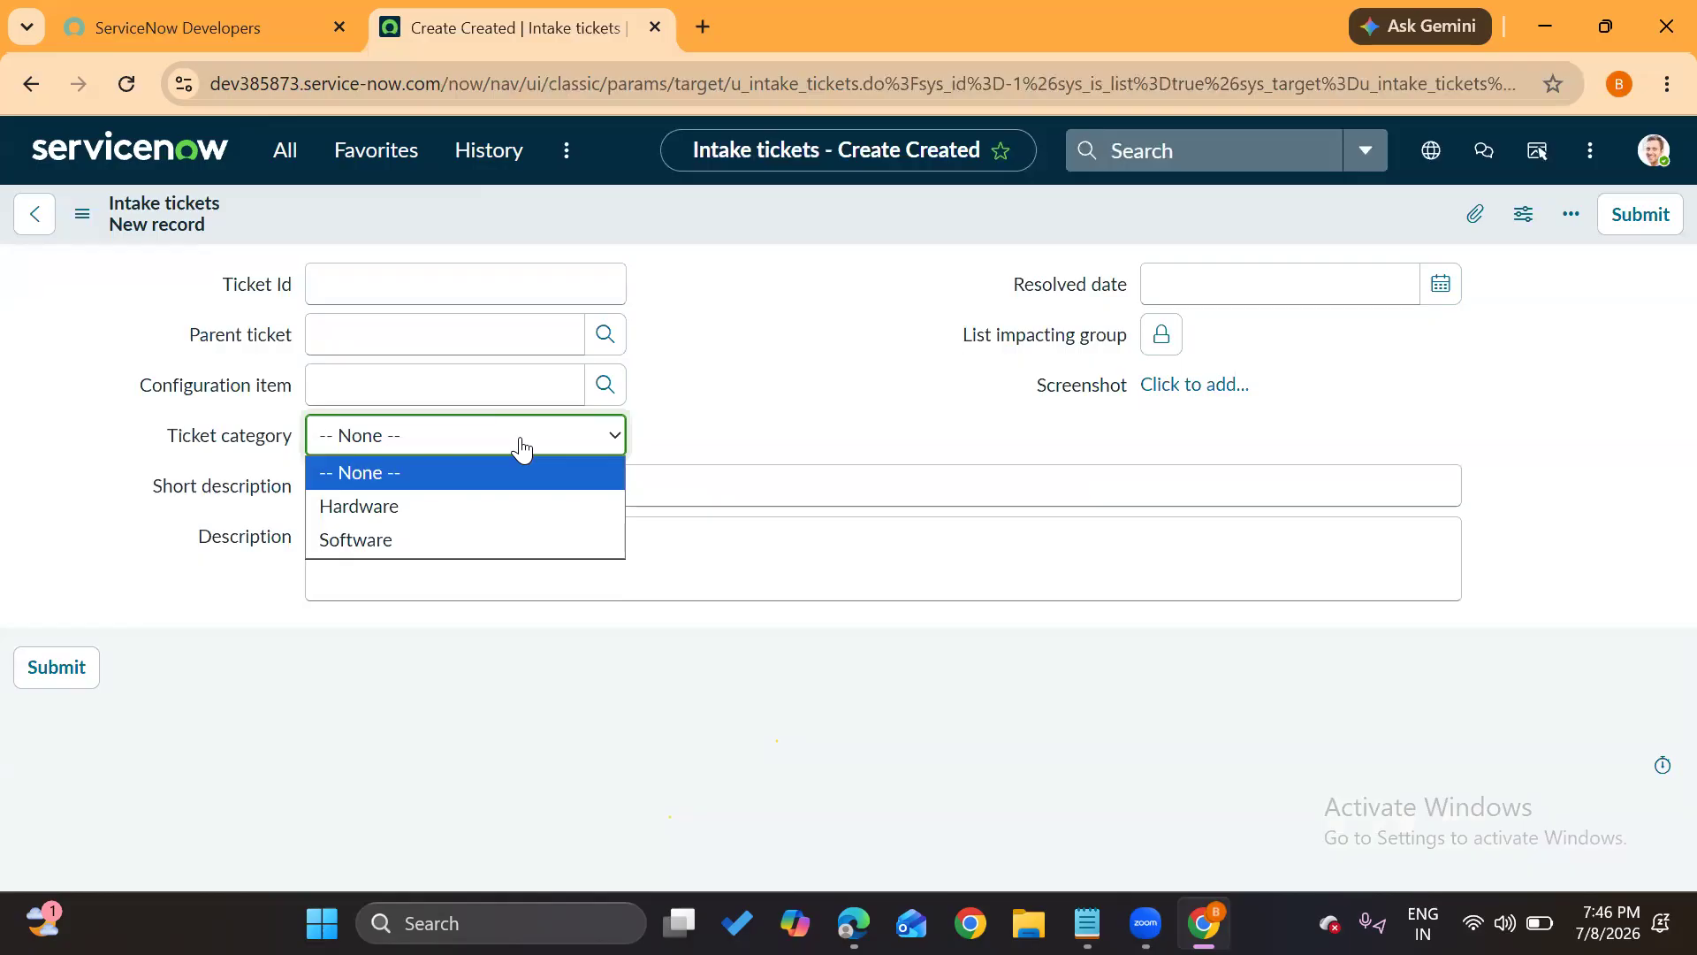
click(271, 439)
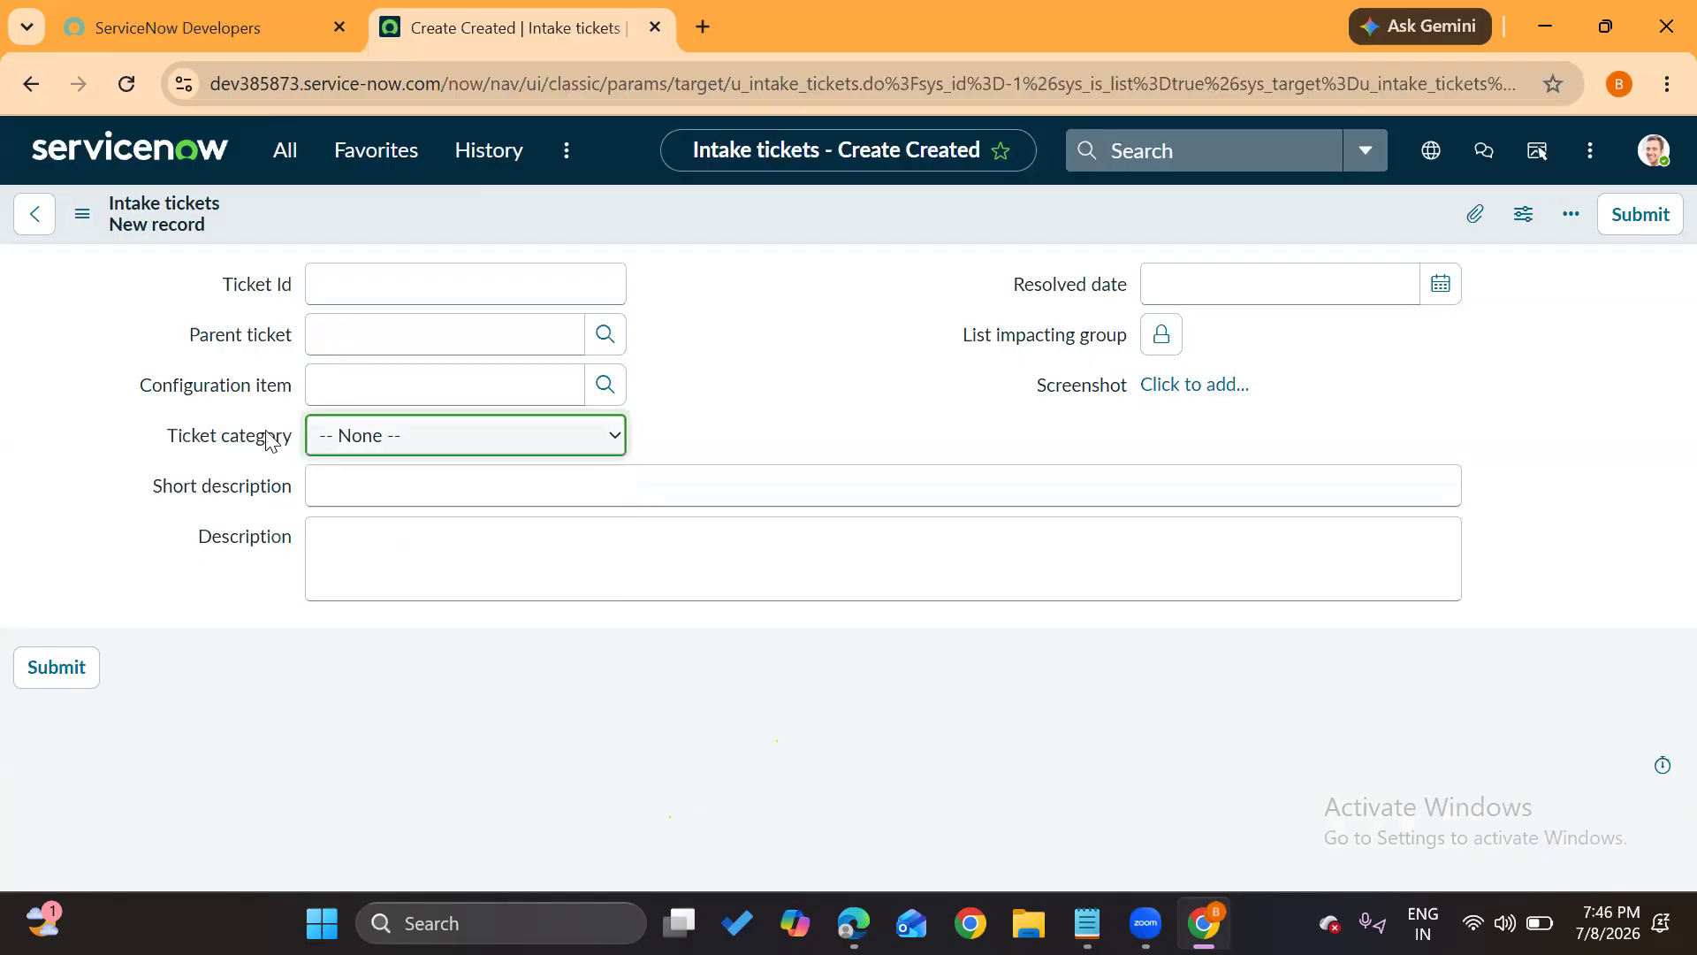
Open the Ticket category dictionary entry from the form, review its Choices list and return to the new record
right_click(270, 439)
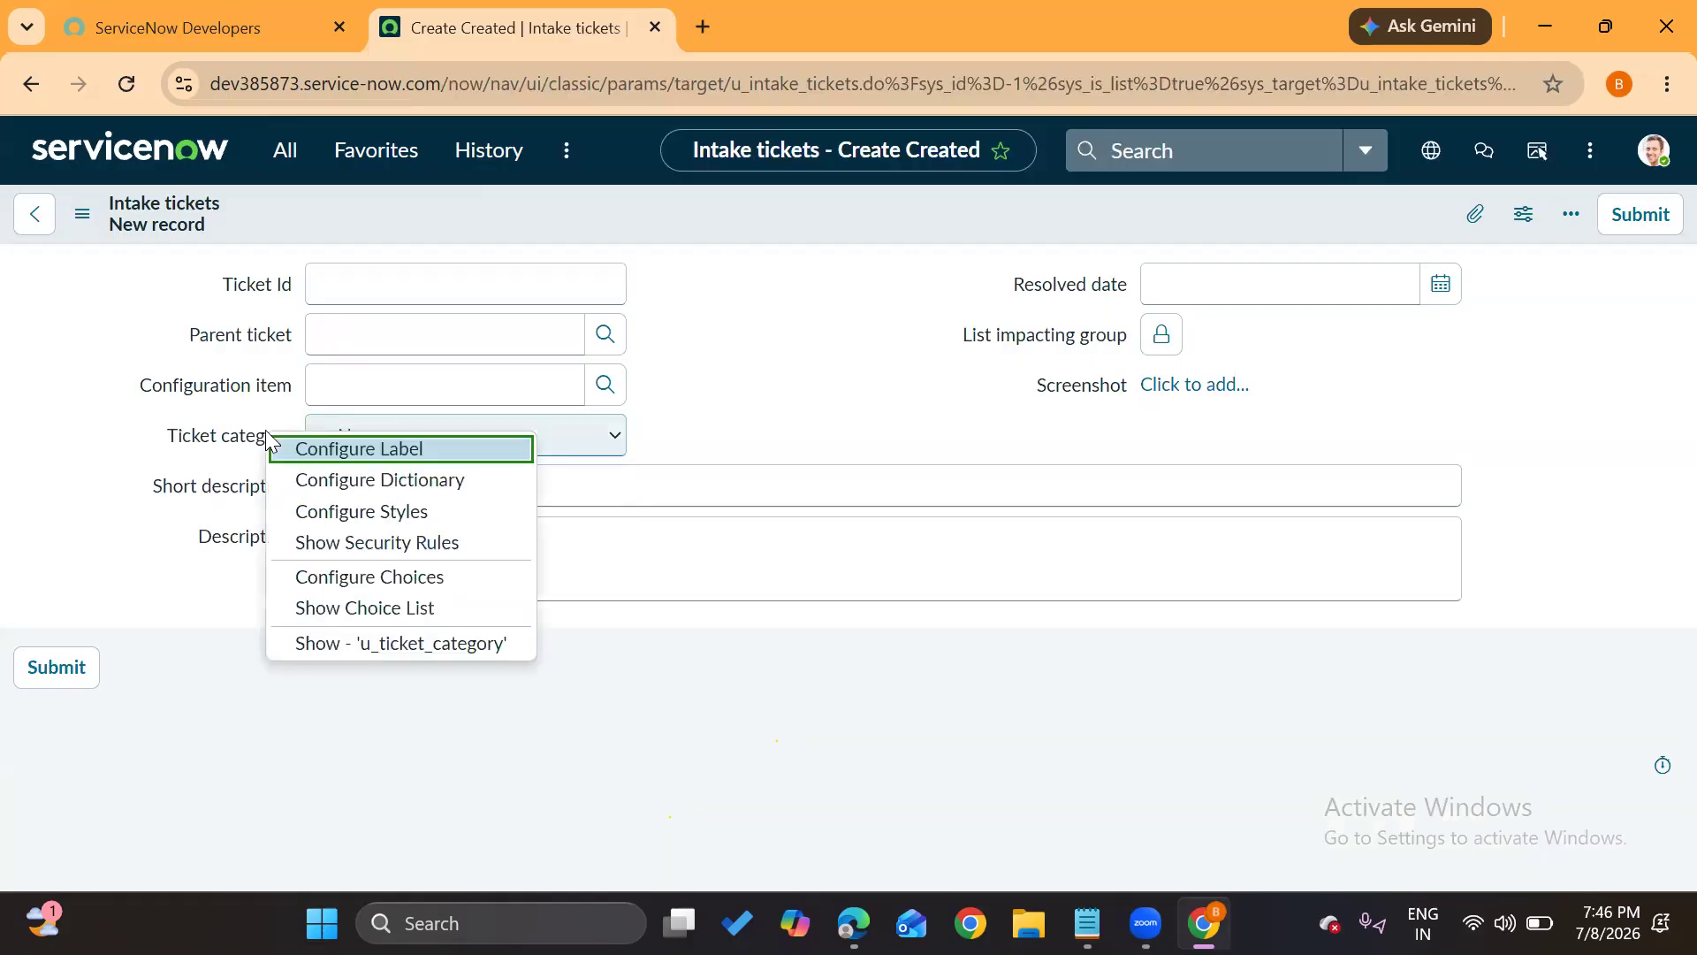
click(336, 479)
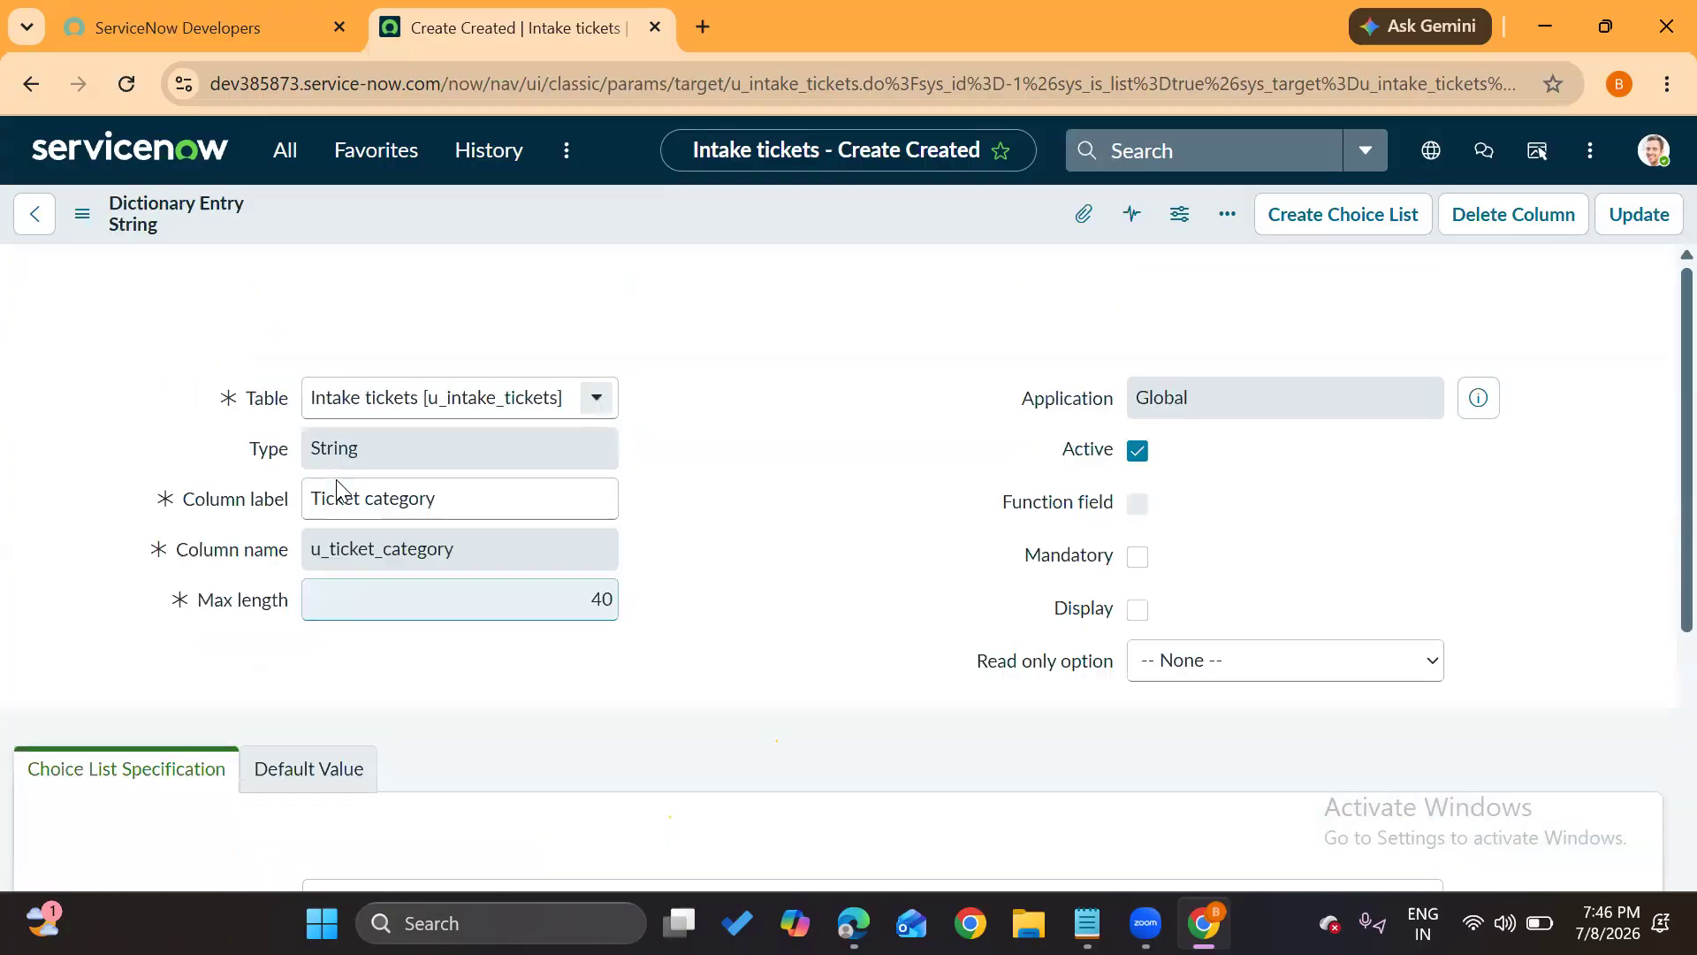
scroll(336, 480, down, 8)
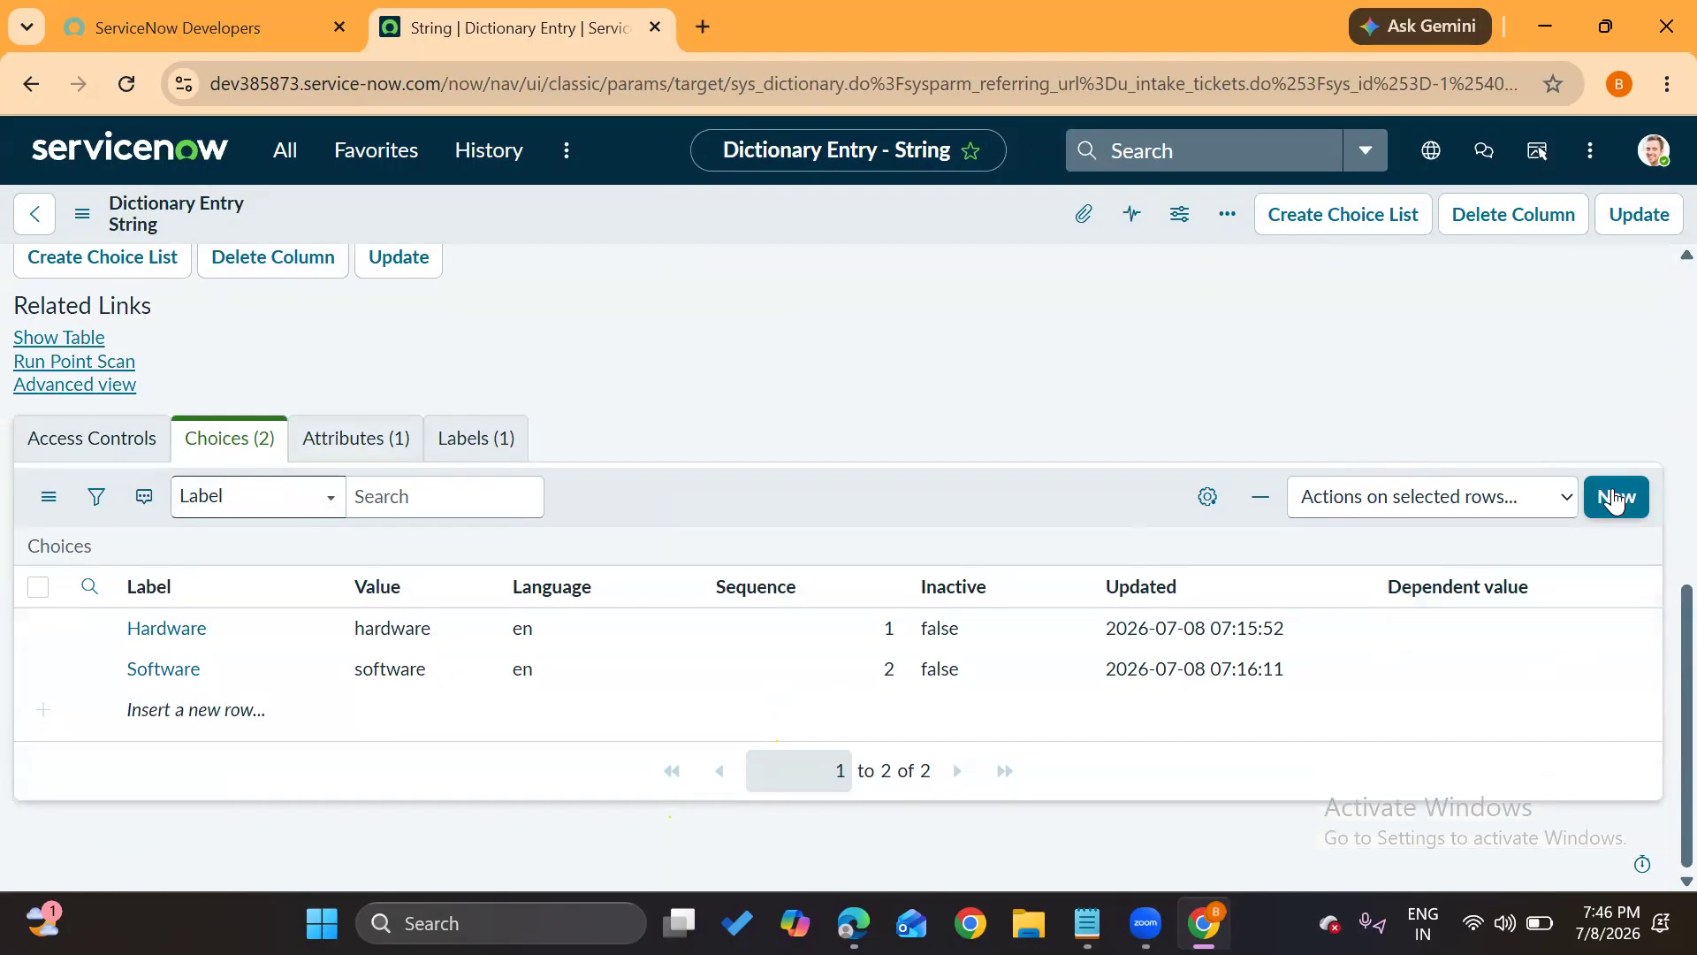
click(32, 85)
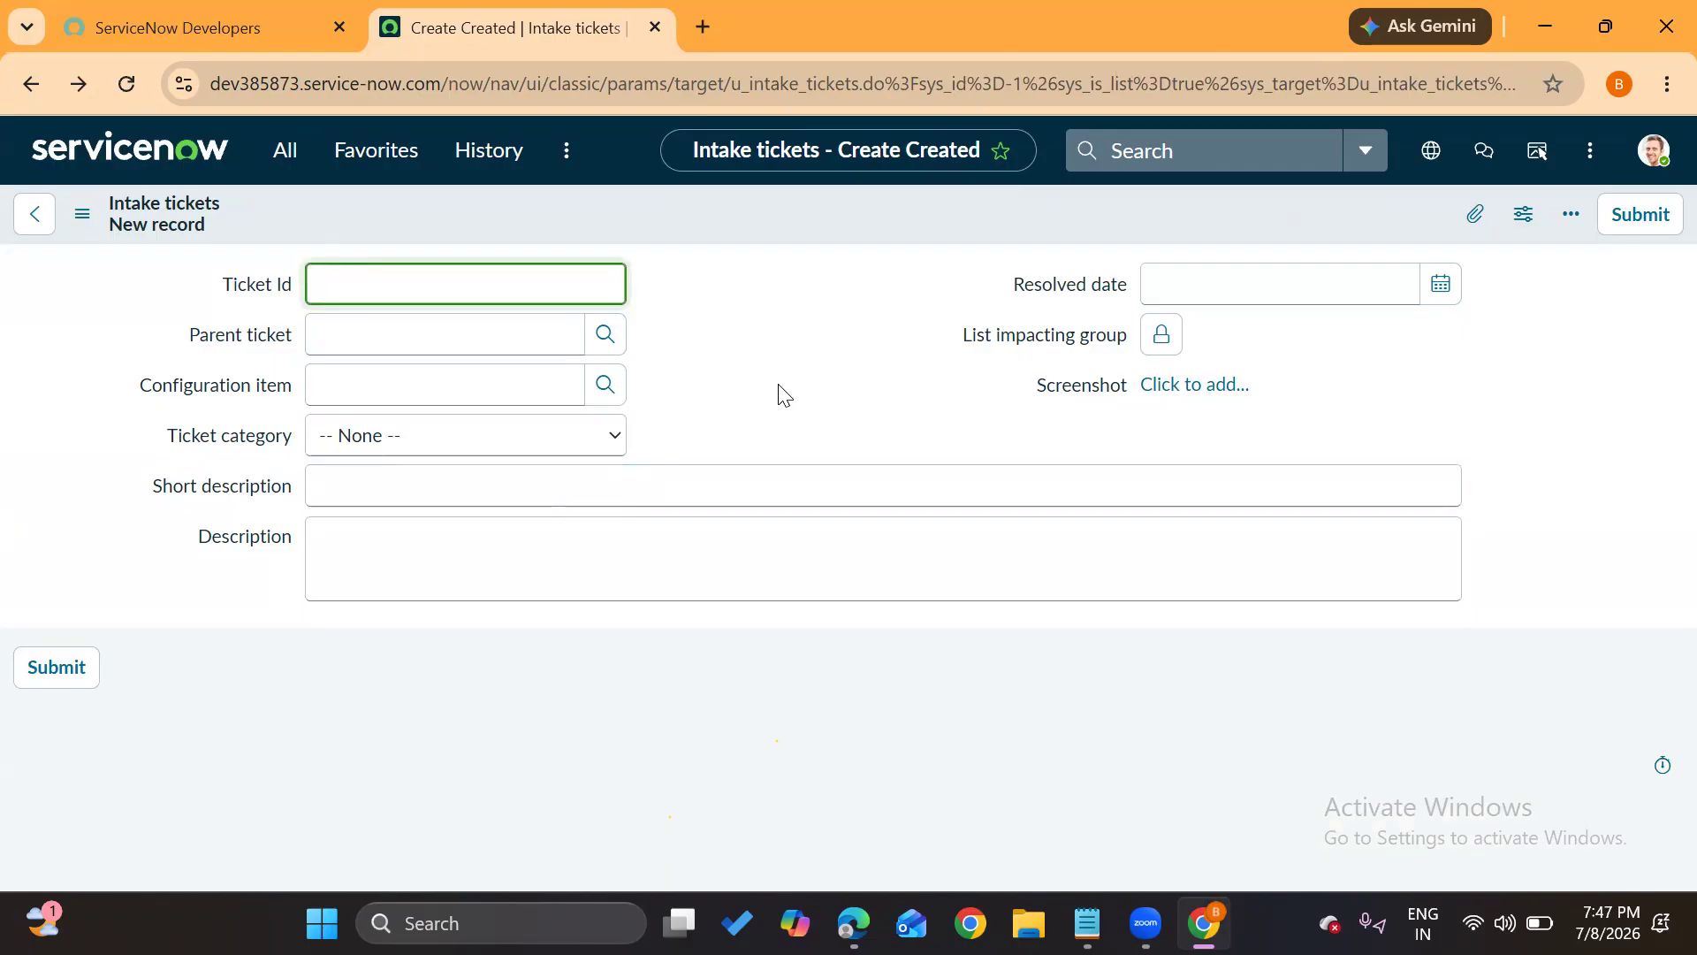
Recheck the Ticket category options and open the Configure Choices page for that field
click(481, 443)
click(842, 412)
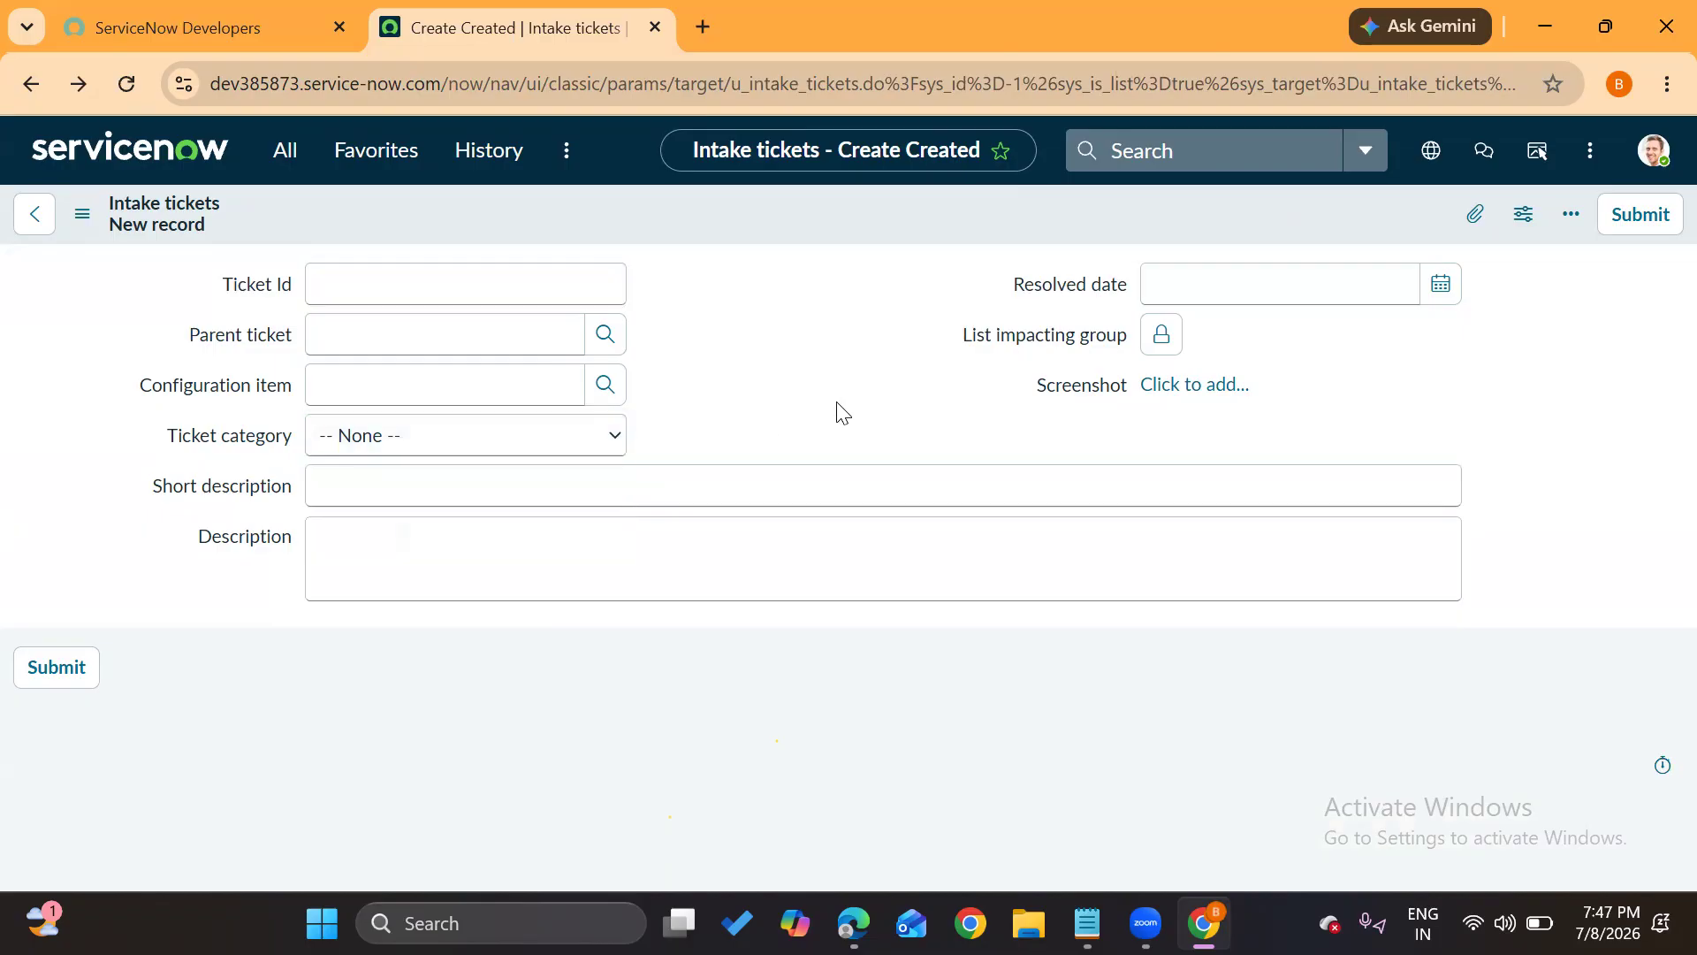
right_click(221, 438)
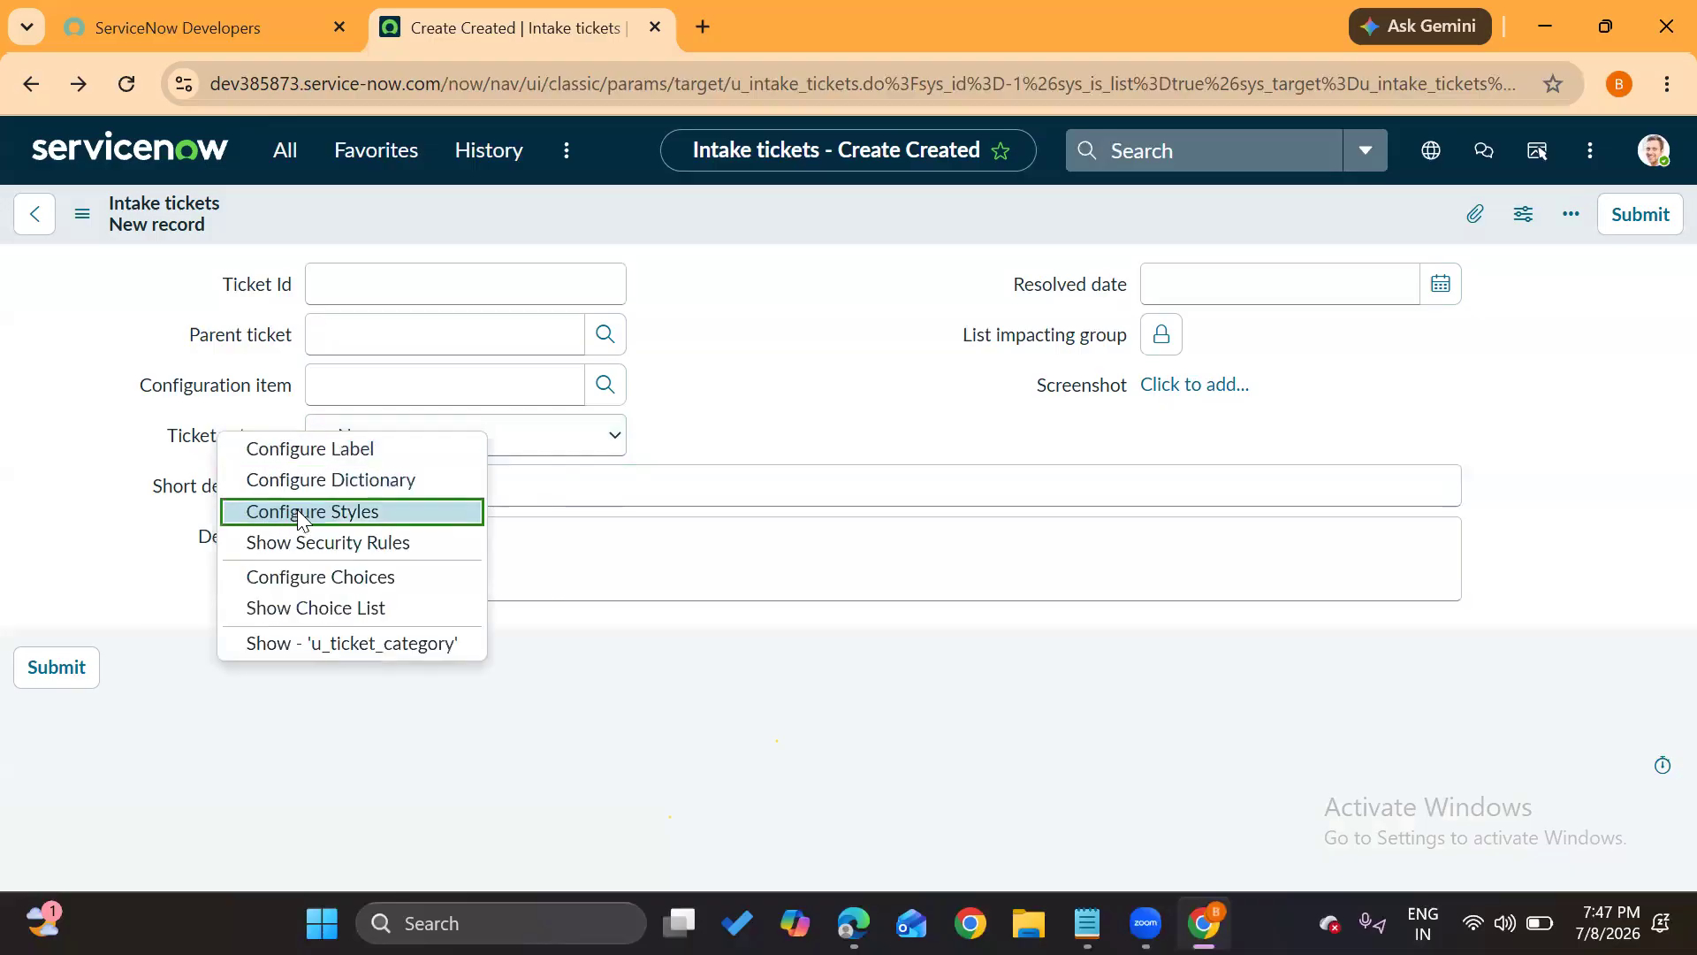
click(318, 576)
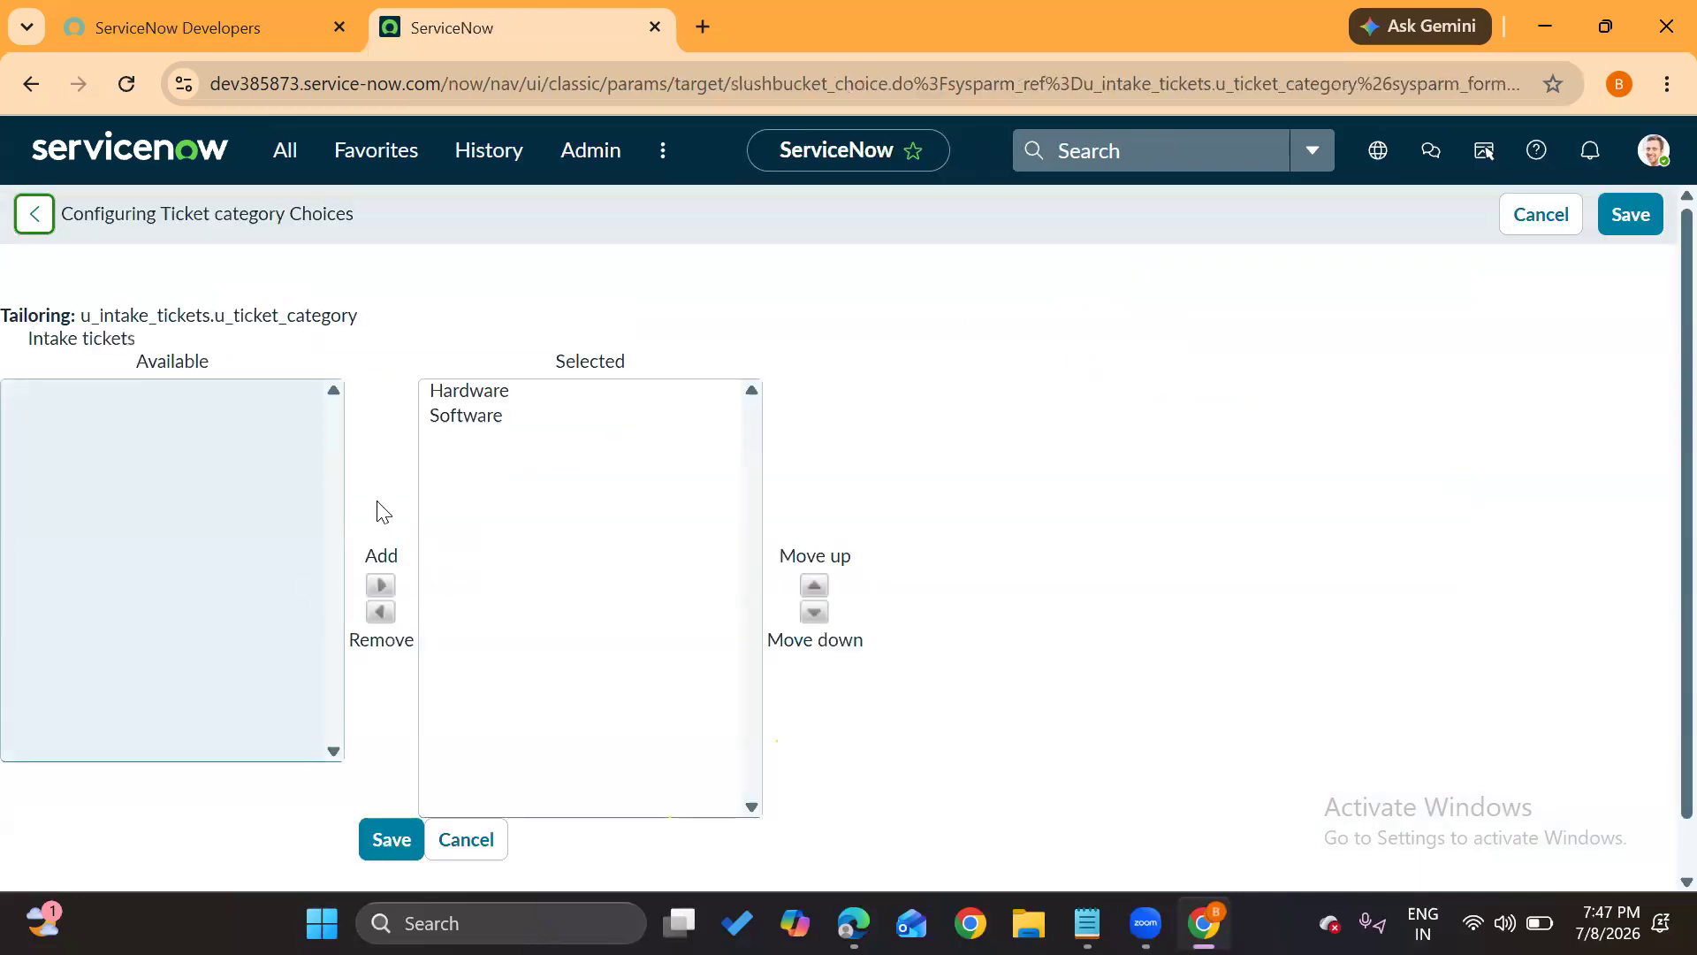
Add Network and Email as new Ticket category choices, save them and check the field's options on the new record
scroll(1050, 552, down, 1)
click(224, 865)
text(Network)
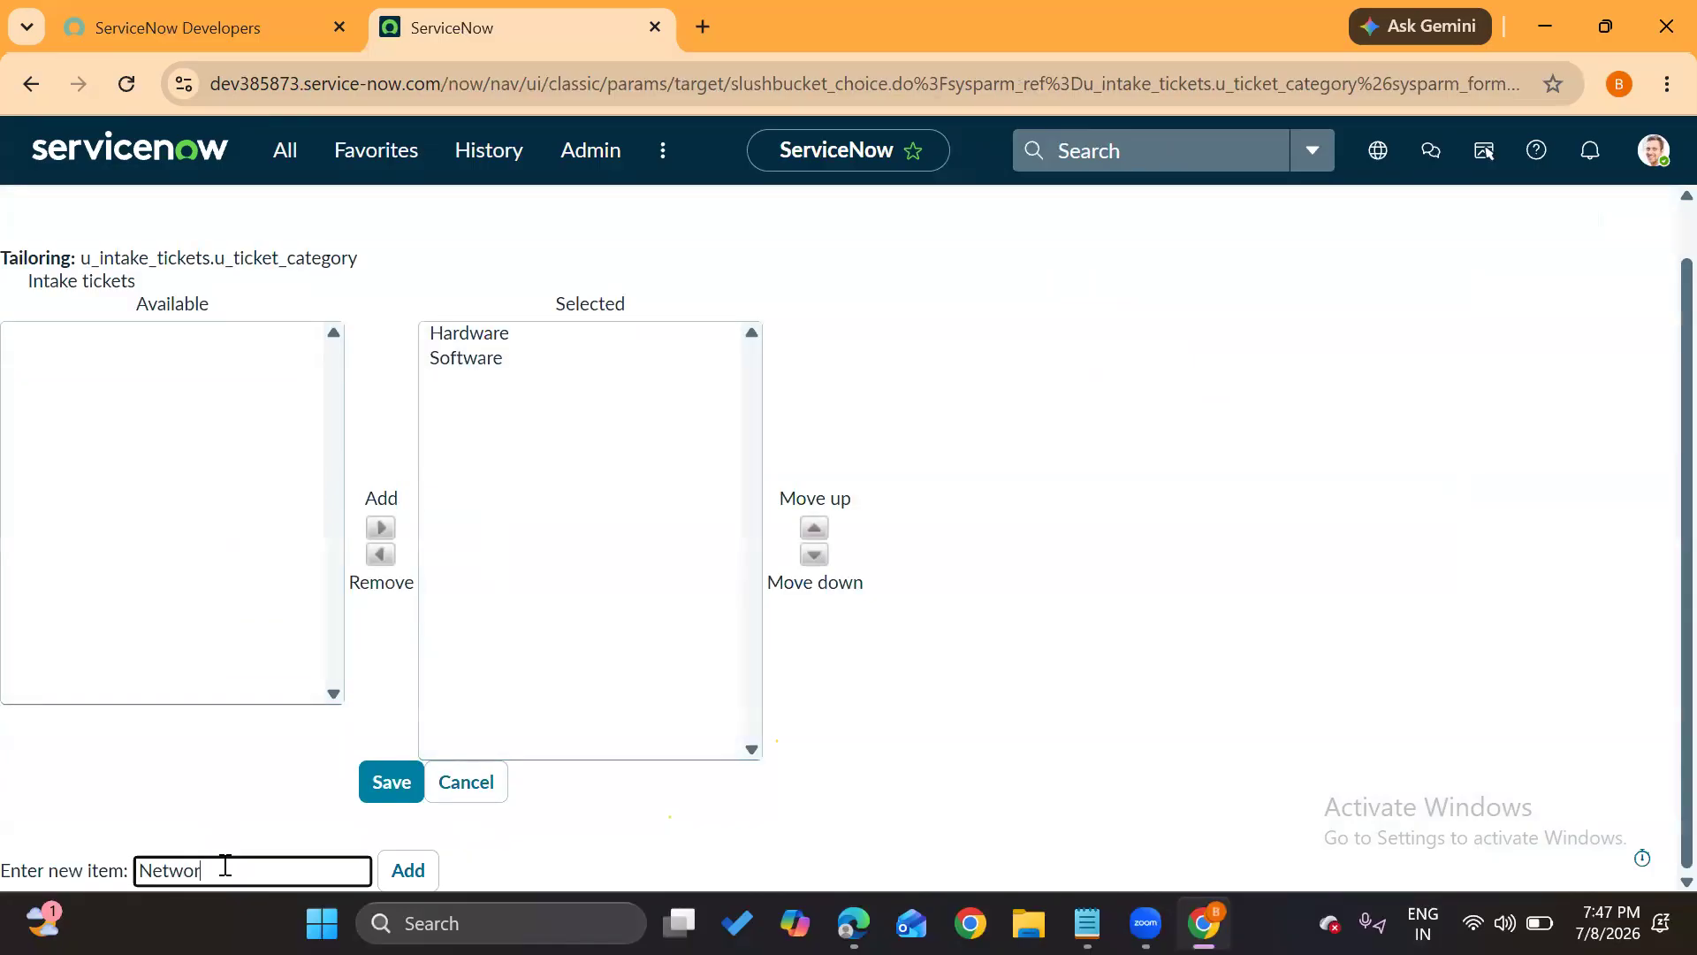
click(407, 870)
click(260, 868)
text(Email)
click(404, 864)
click(389, 778)
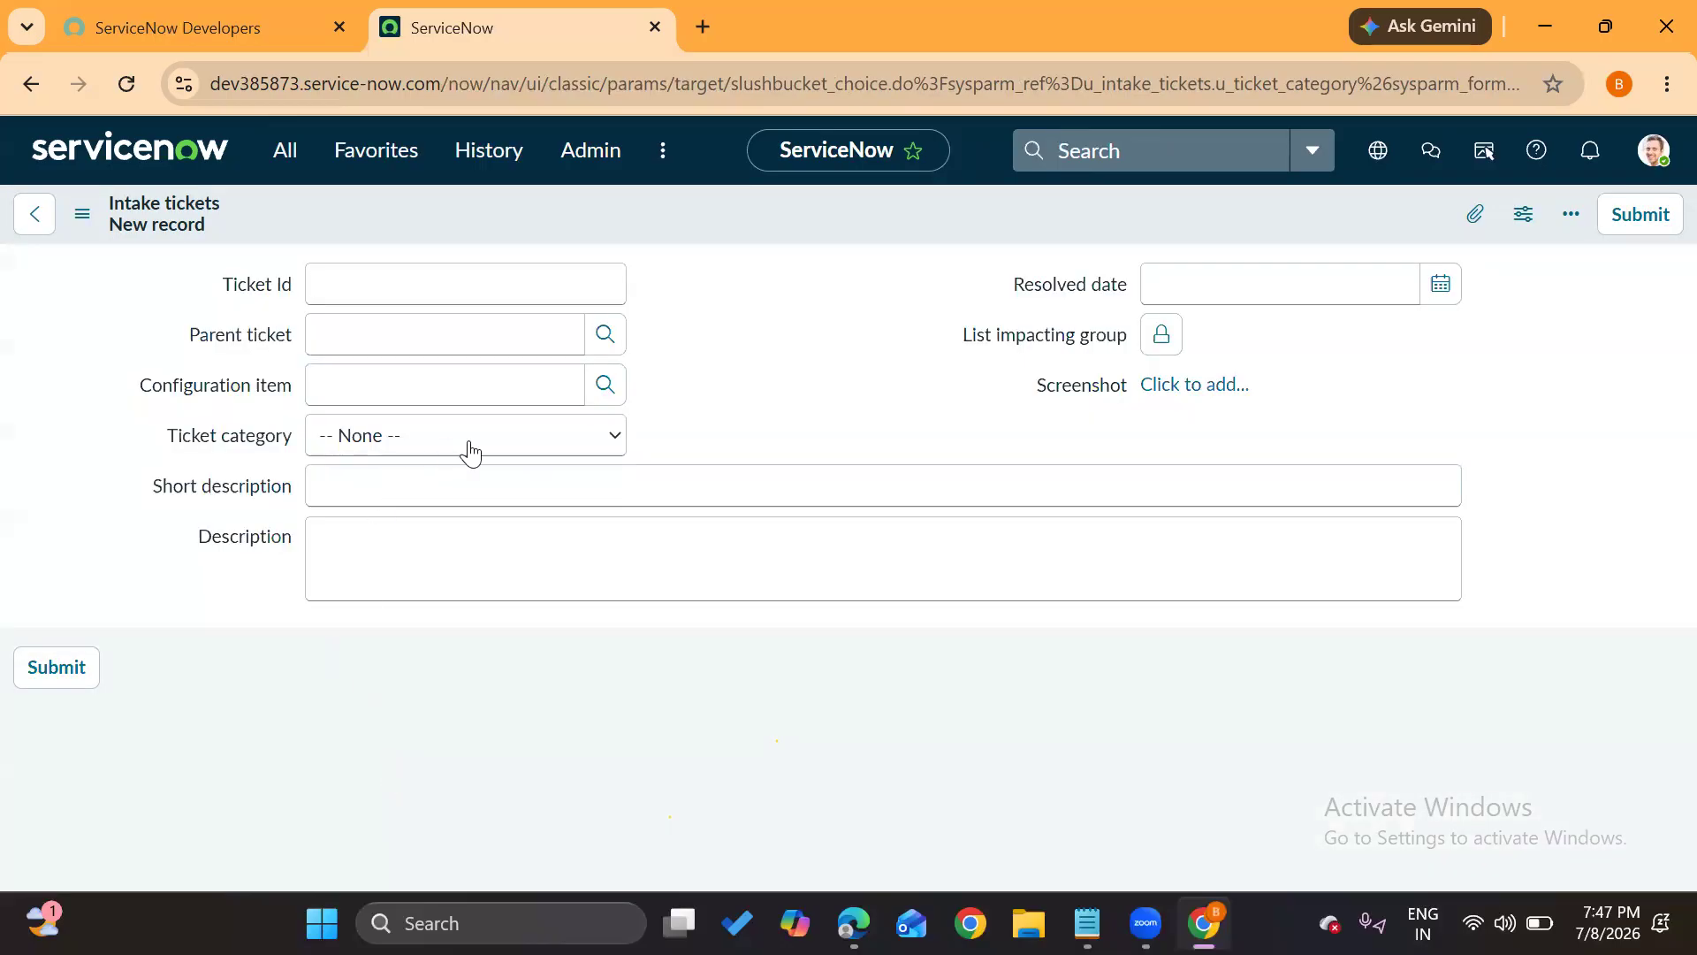
click(472, 449)
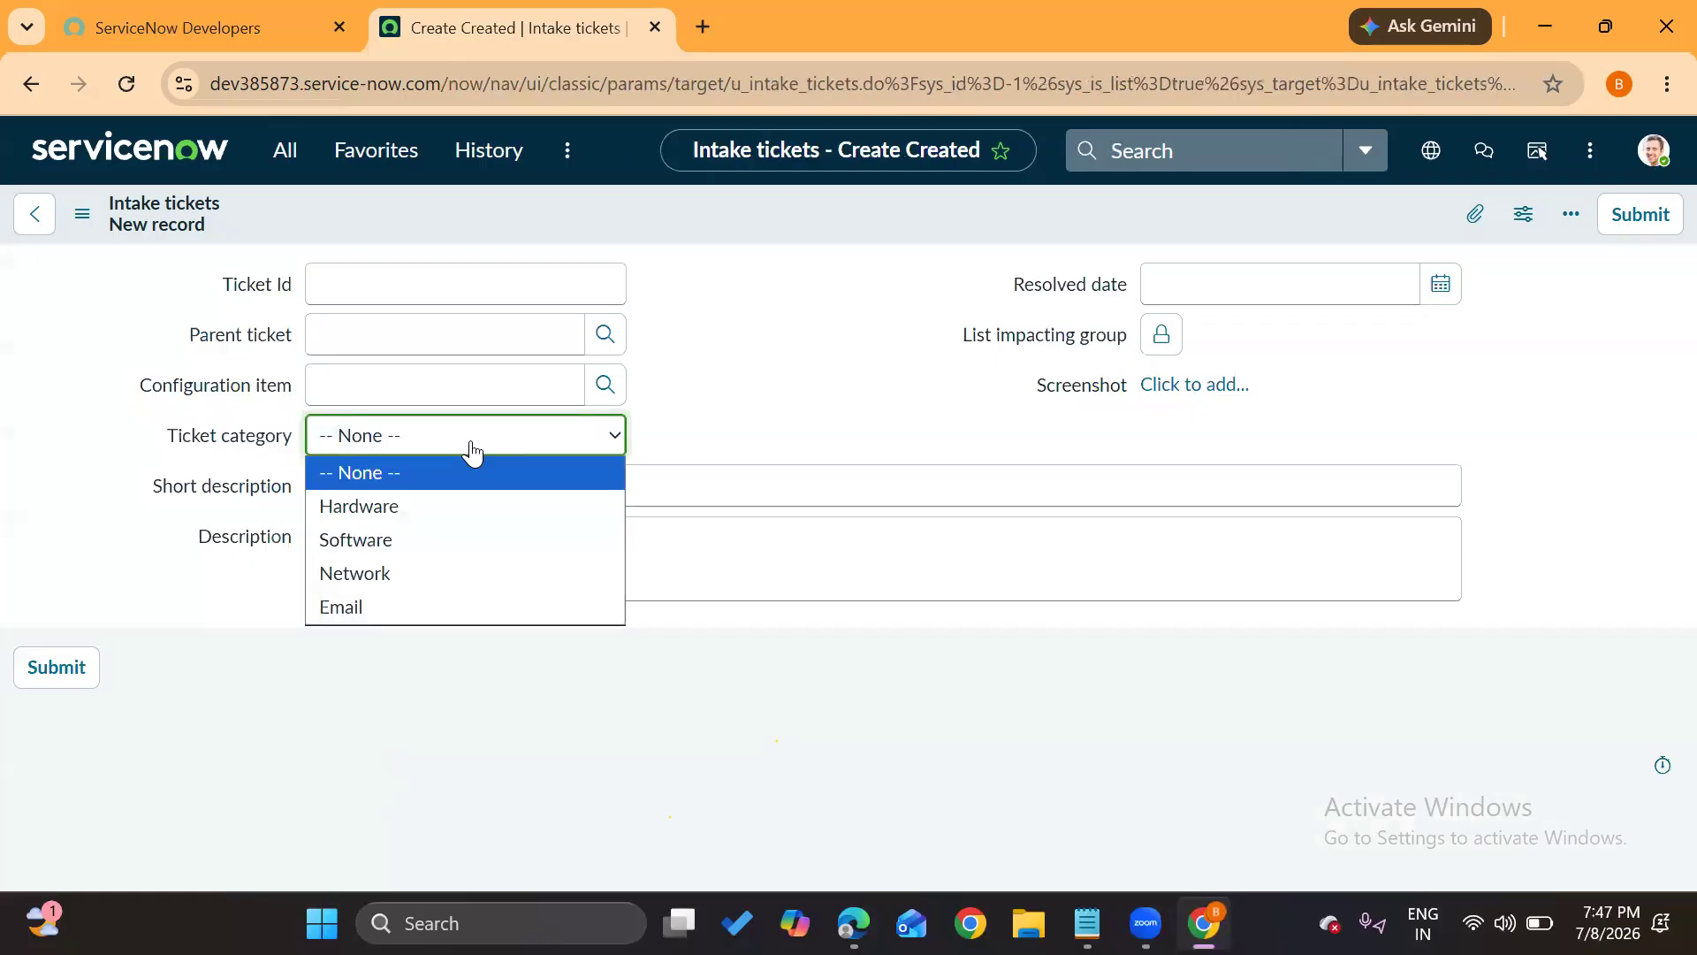
click(751, 464)
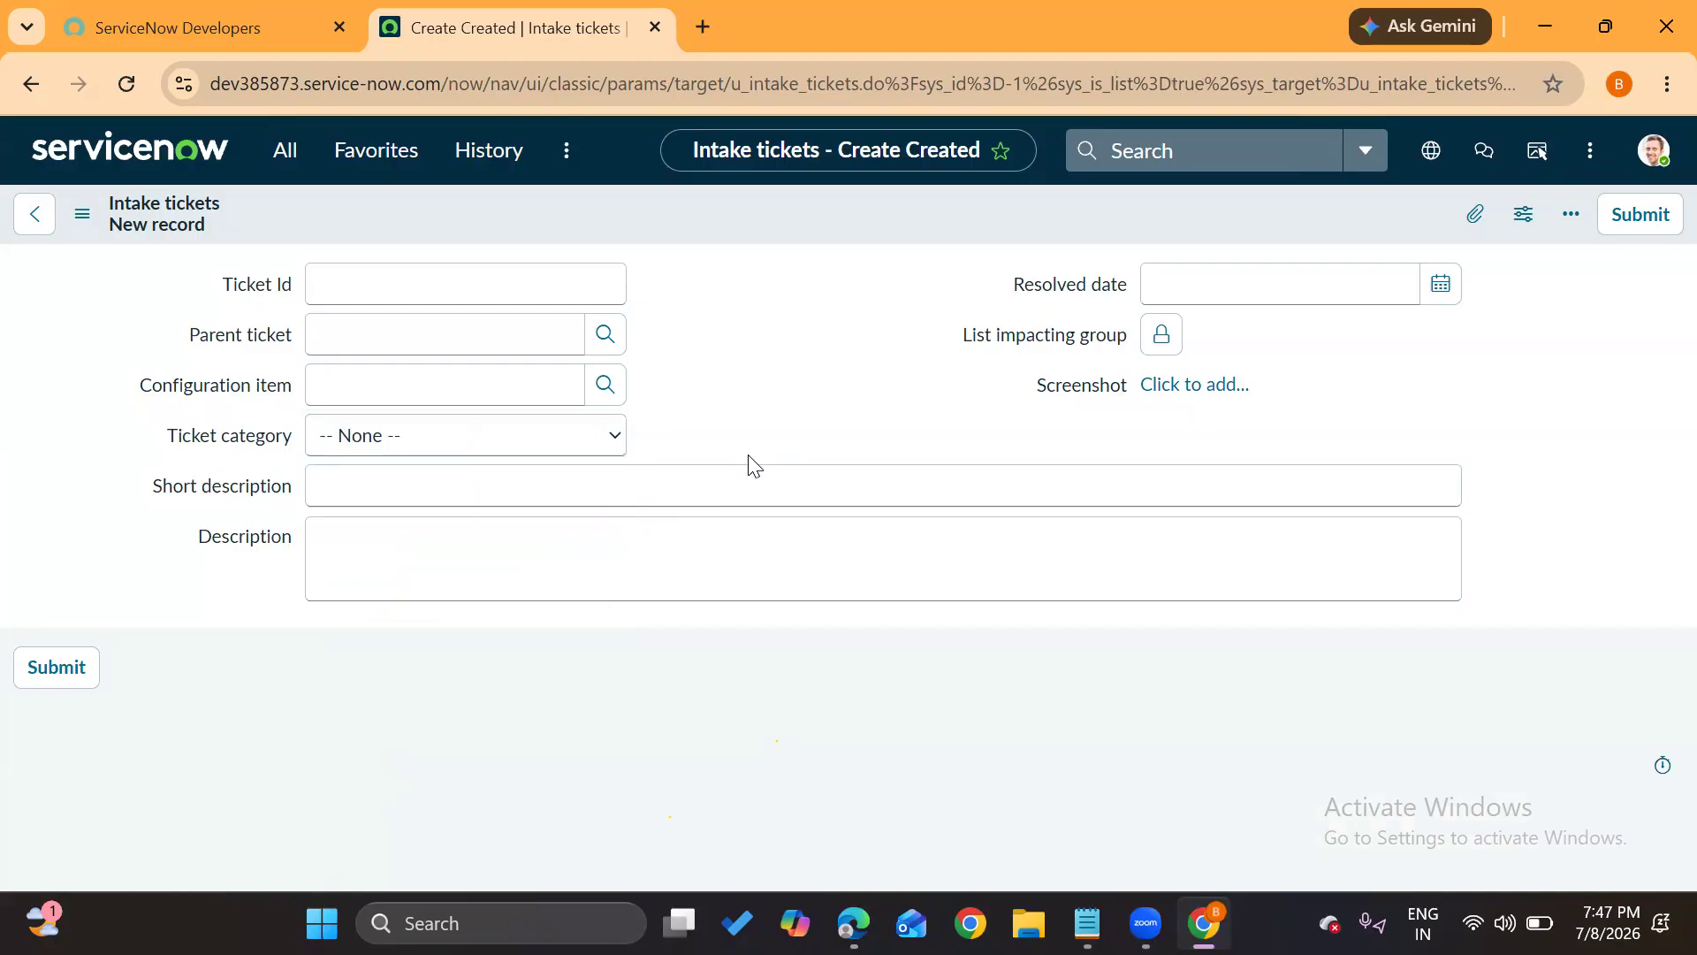
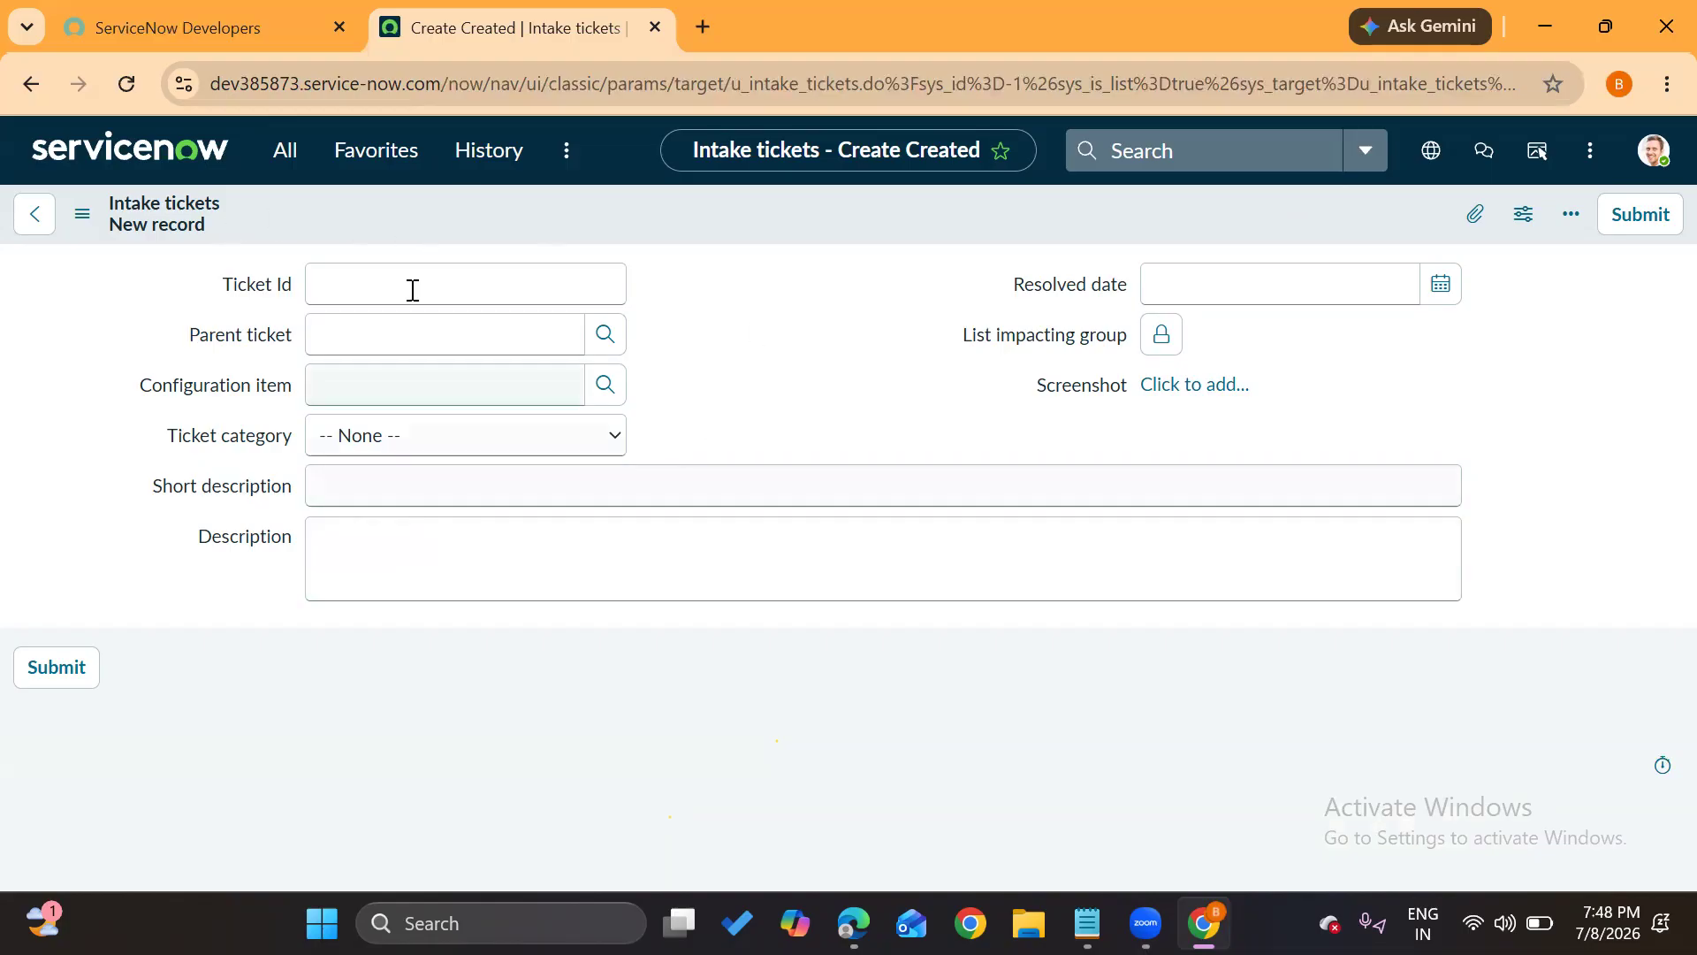
Find the open incidents list in the application navigator, load it in a new browser tab and open the first incident
click(294, 164)
drag(252, 221, 108, 248)
text(incident)
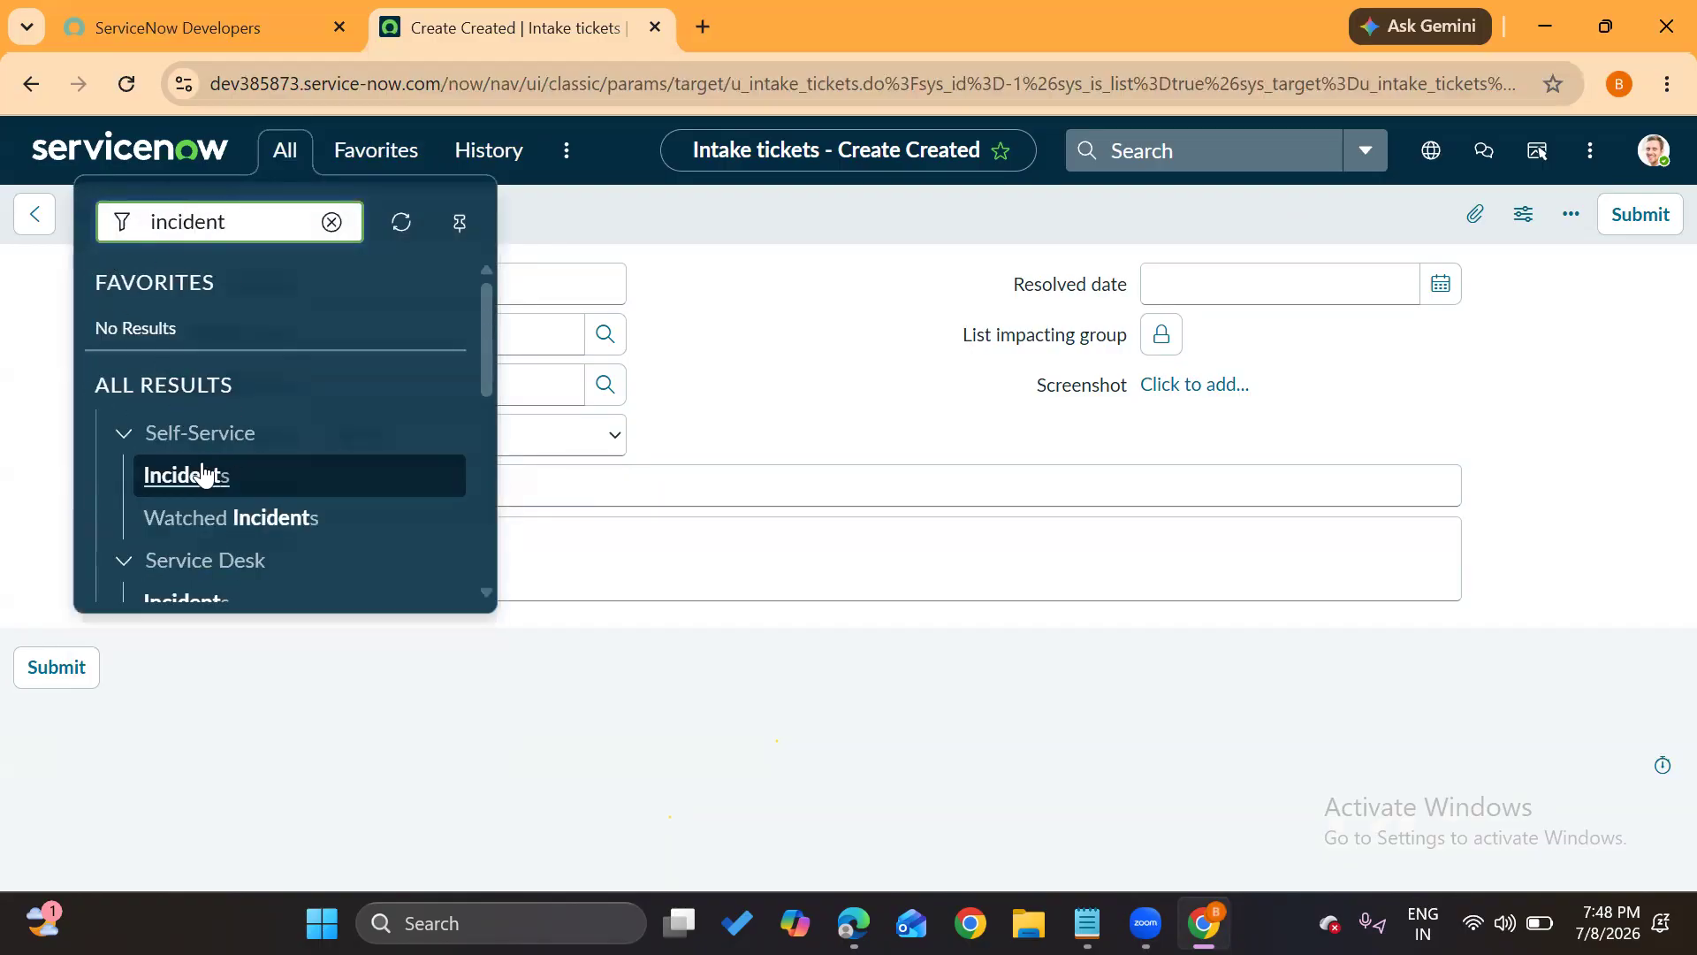
scroll(203, 486, down, 3)
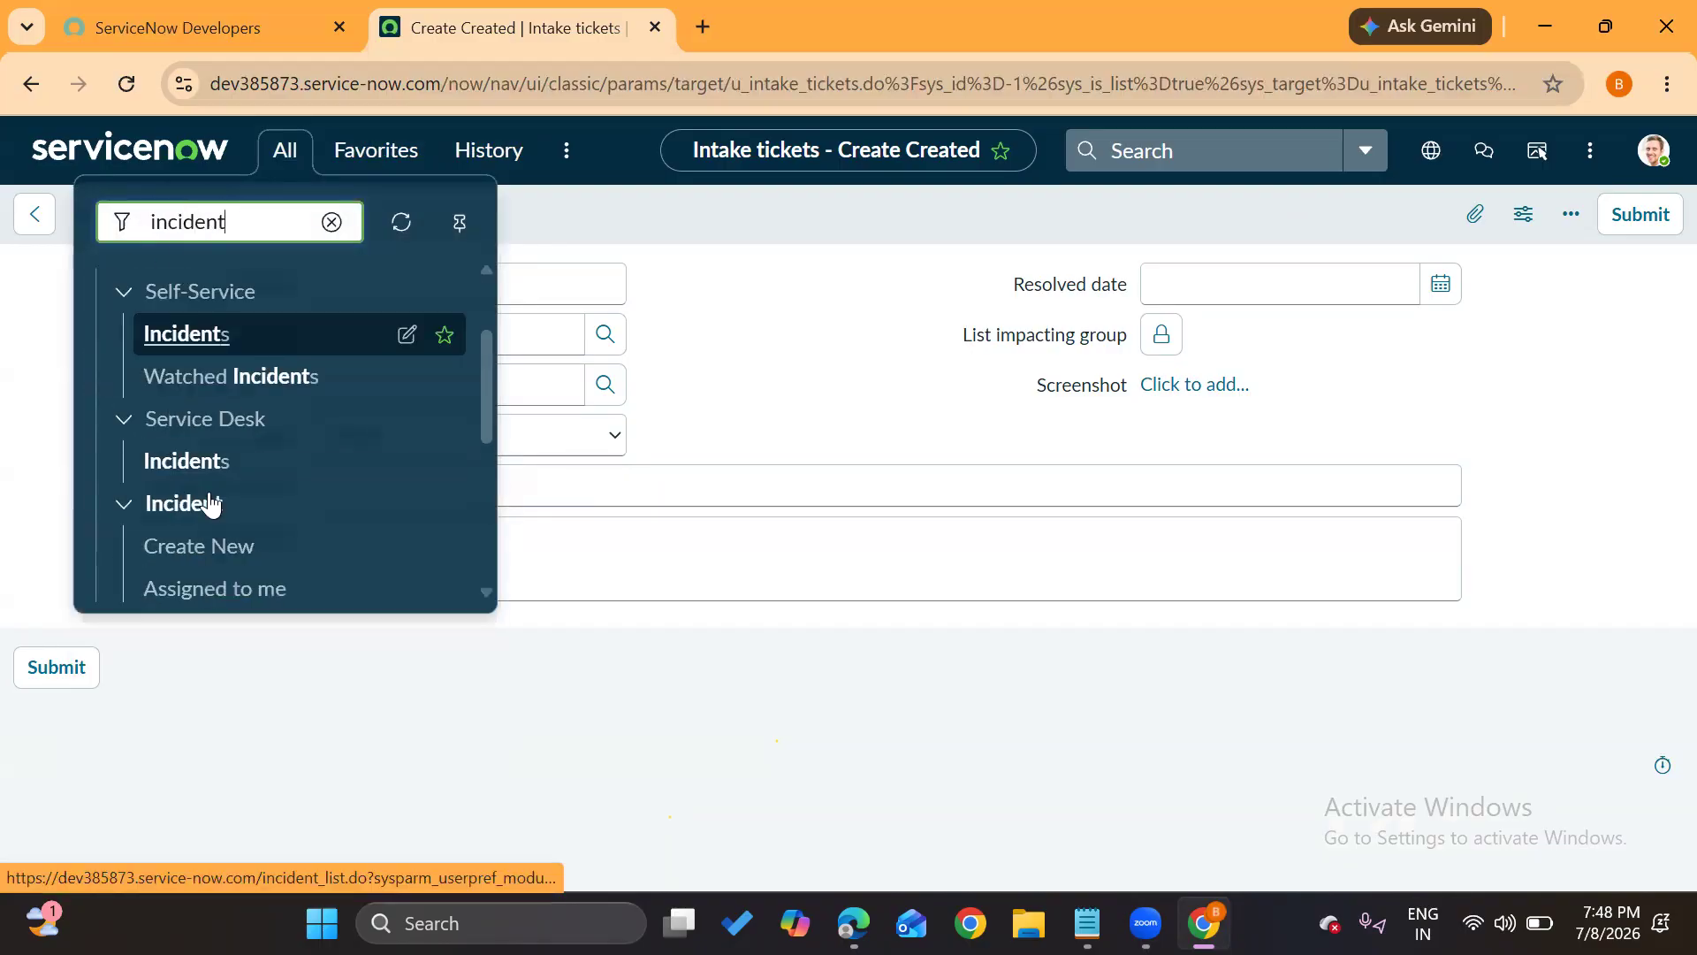
middle_click(190, 548)
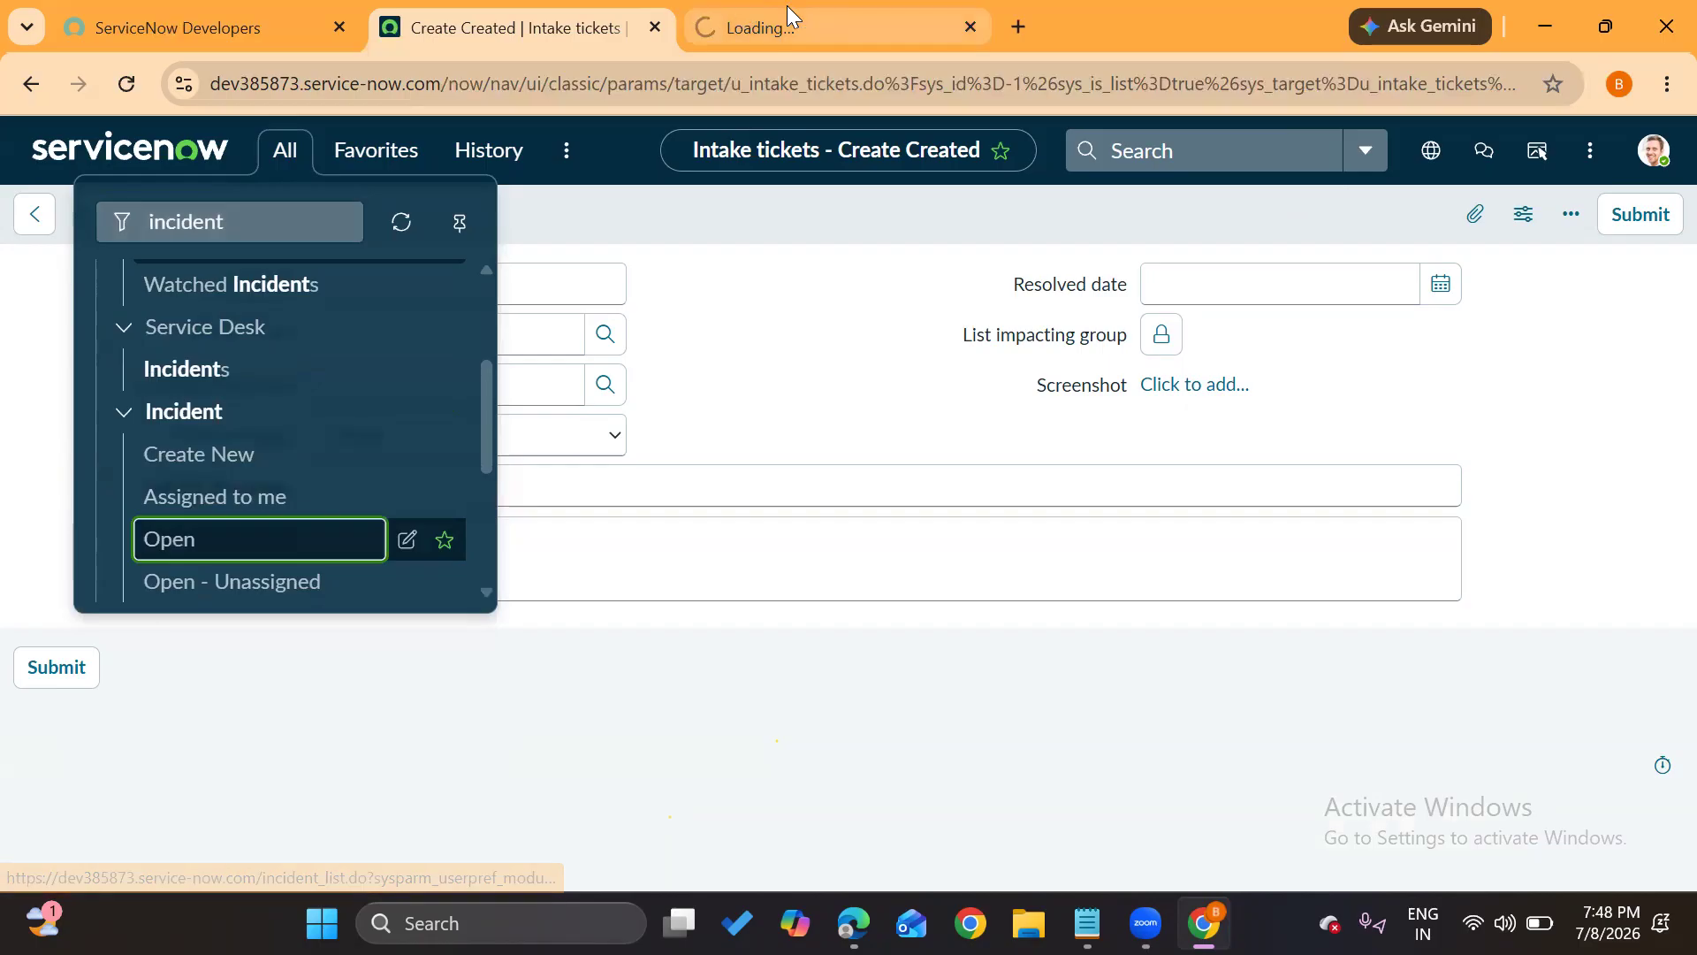
click(787, 9)
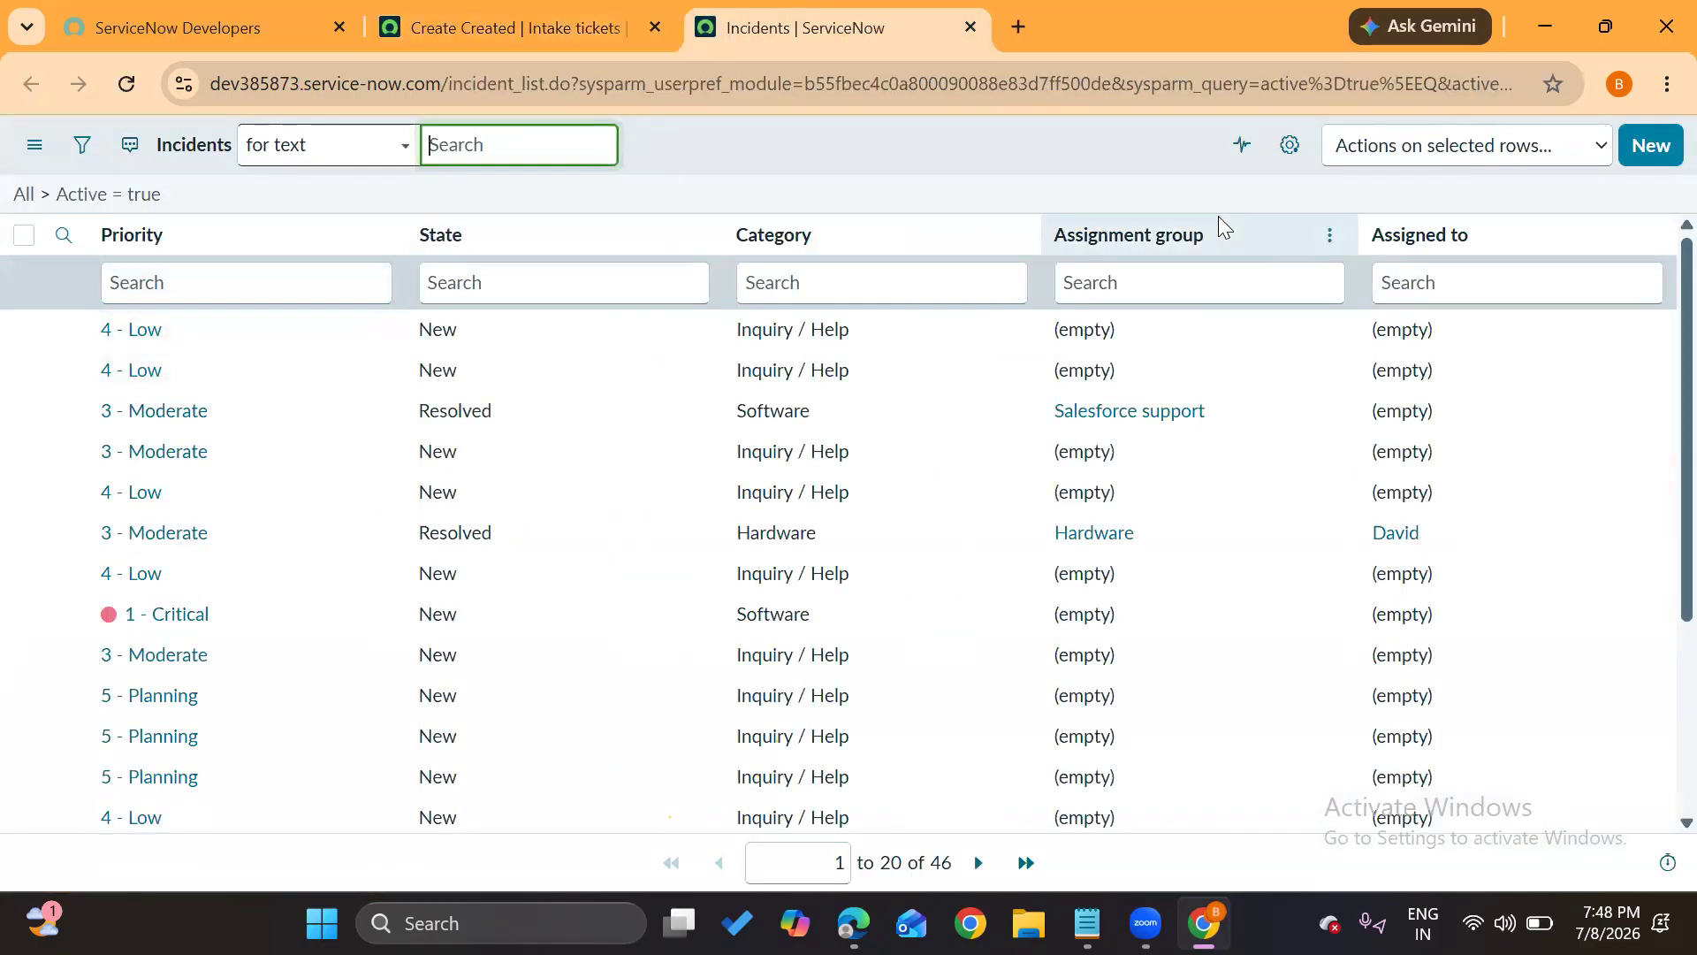
click(133, 332)
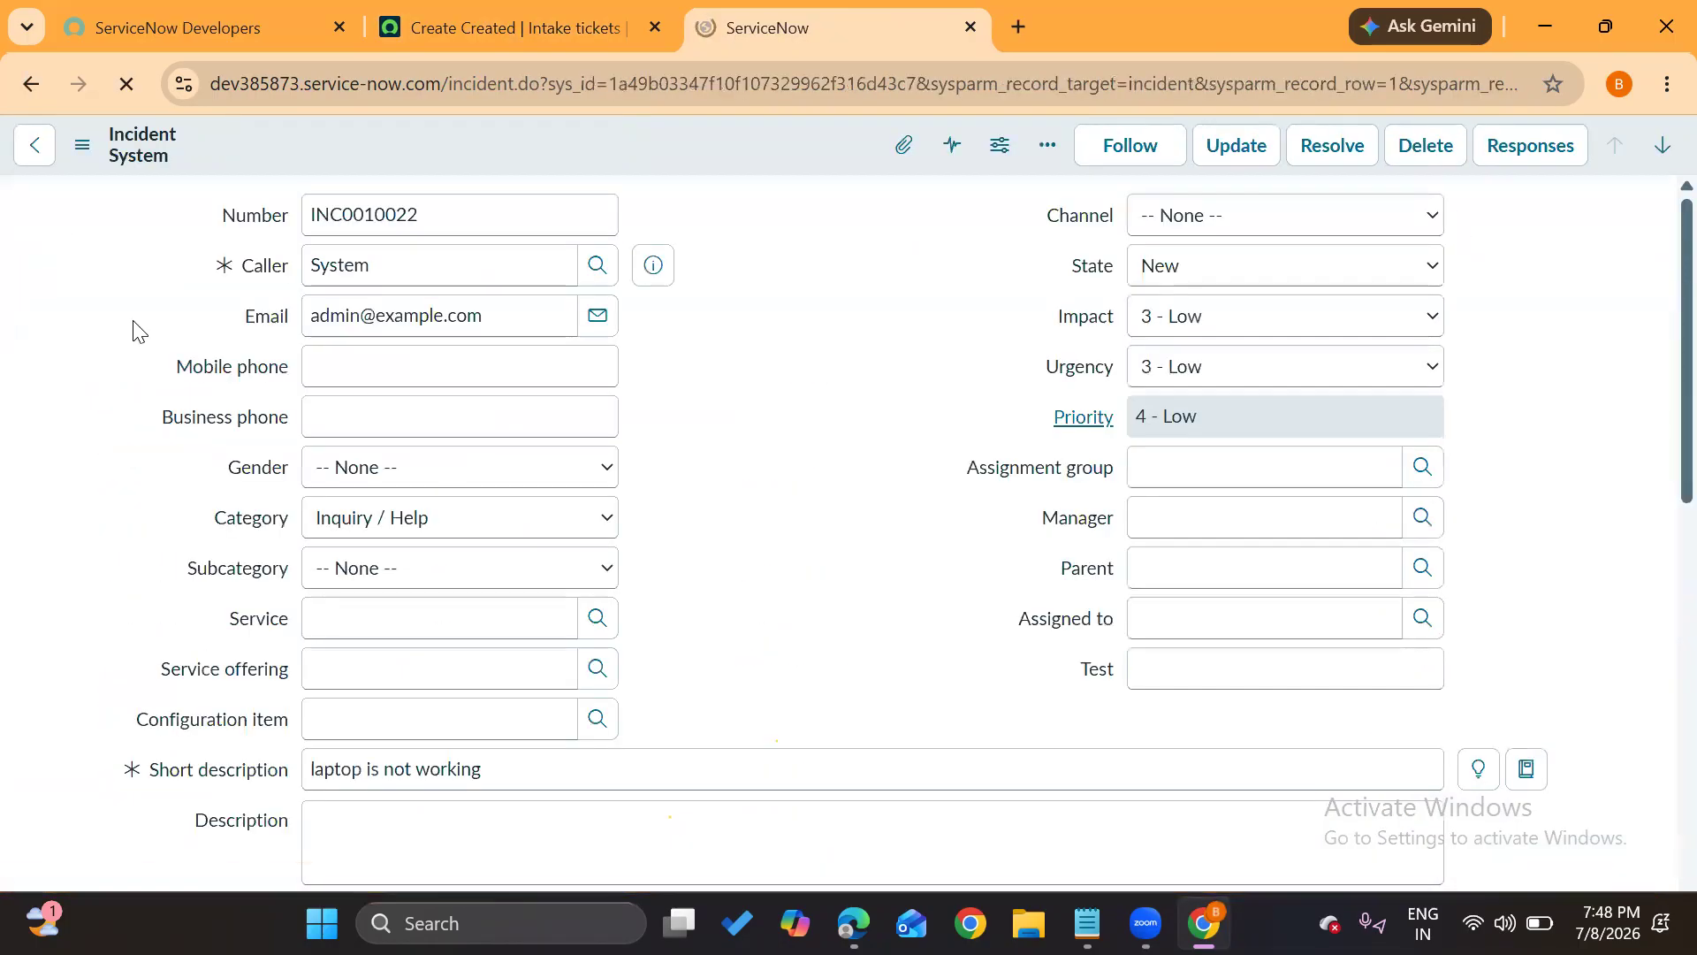
click(834, 453)
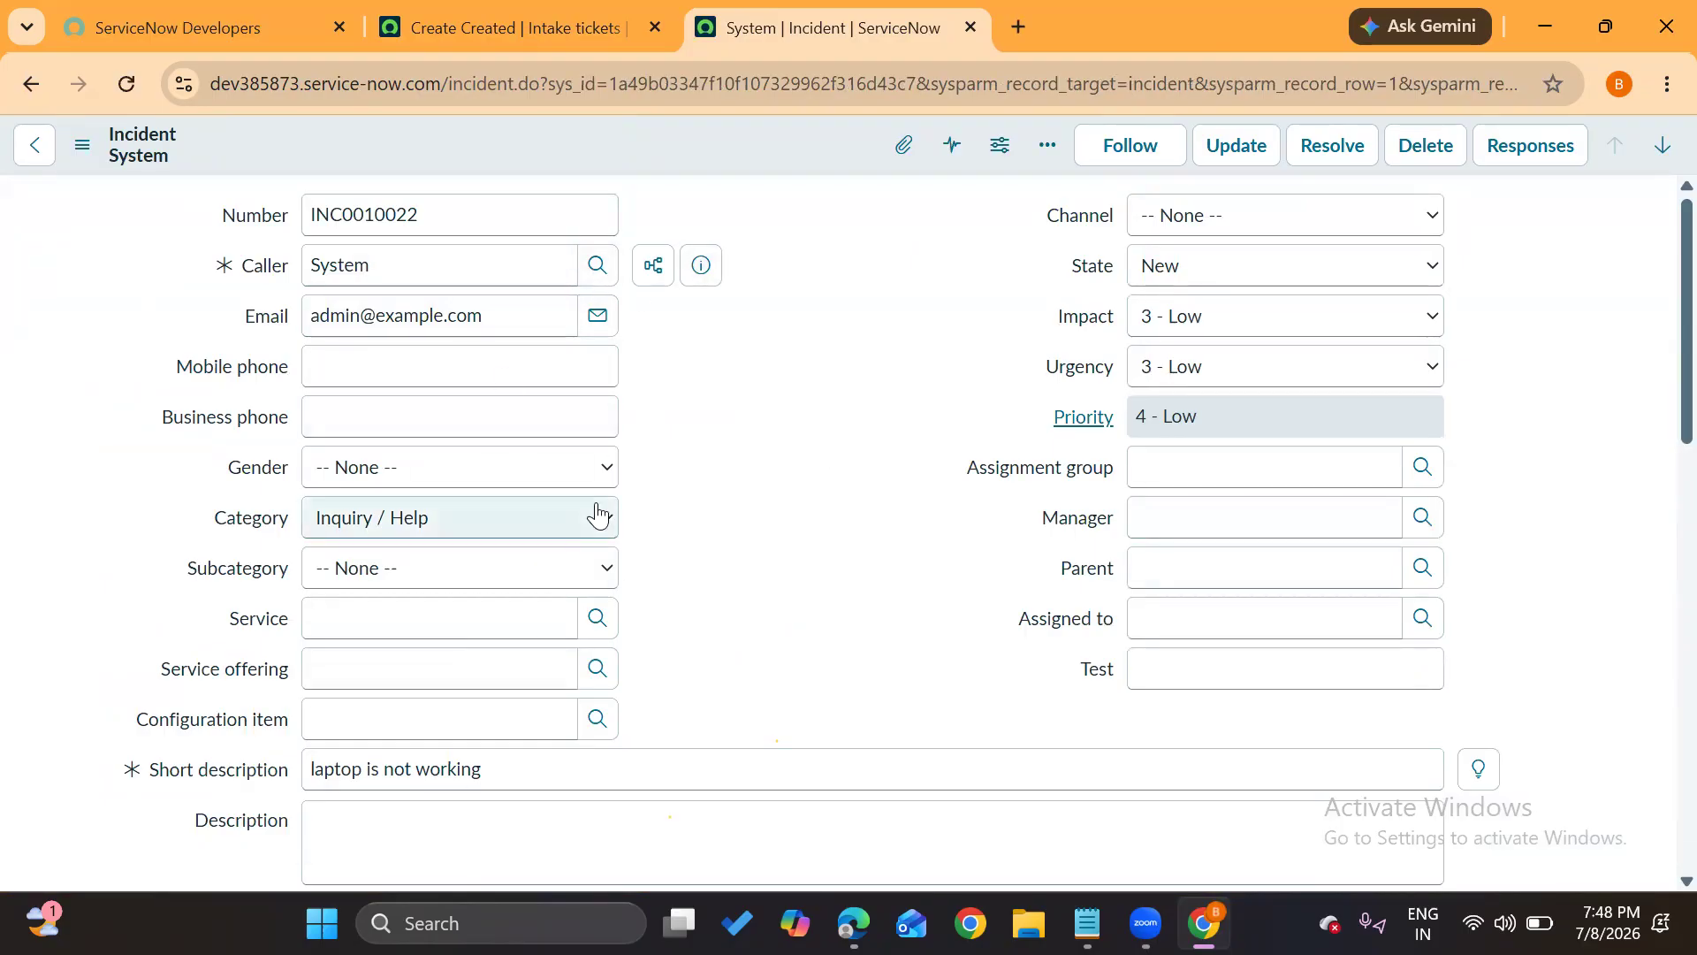
Examine the incident form's Notes, Related Records and Resolution Information sections and the fields each one contains
scroll(595, 510, down, 4)
click(152, 601)
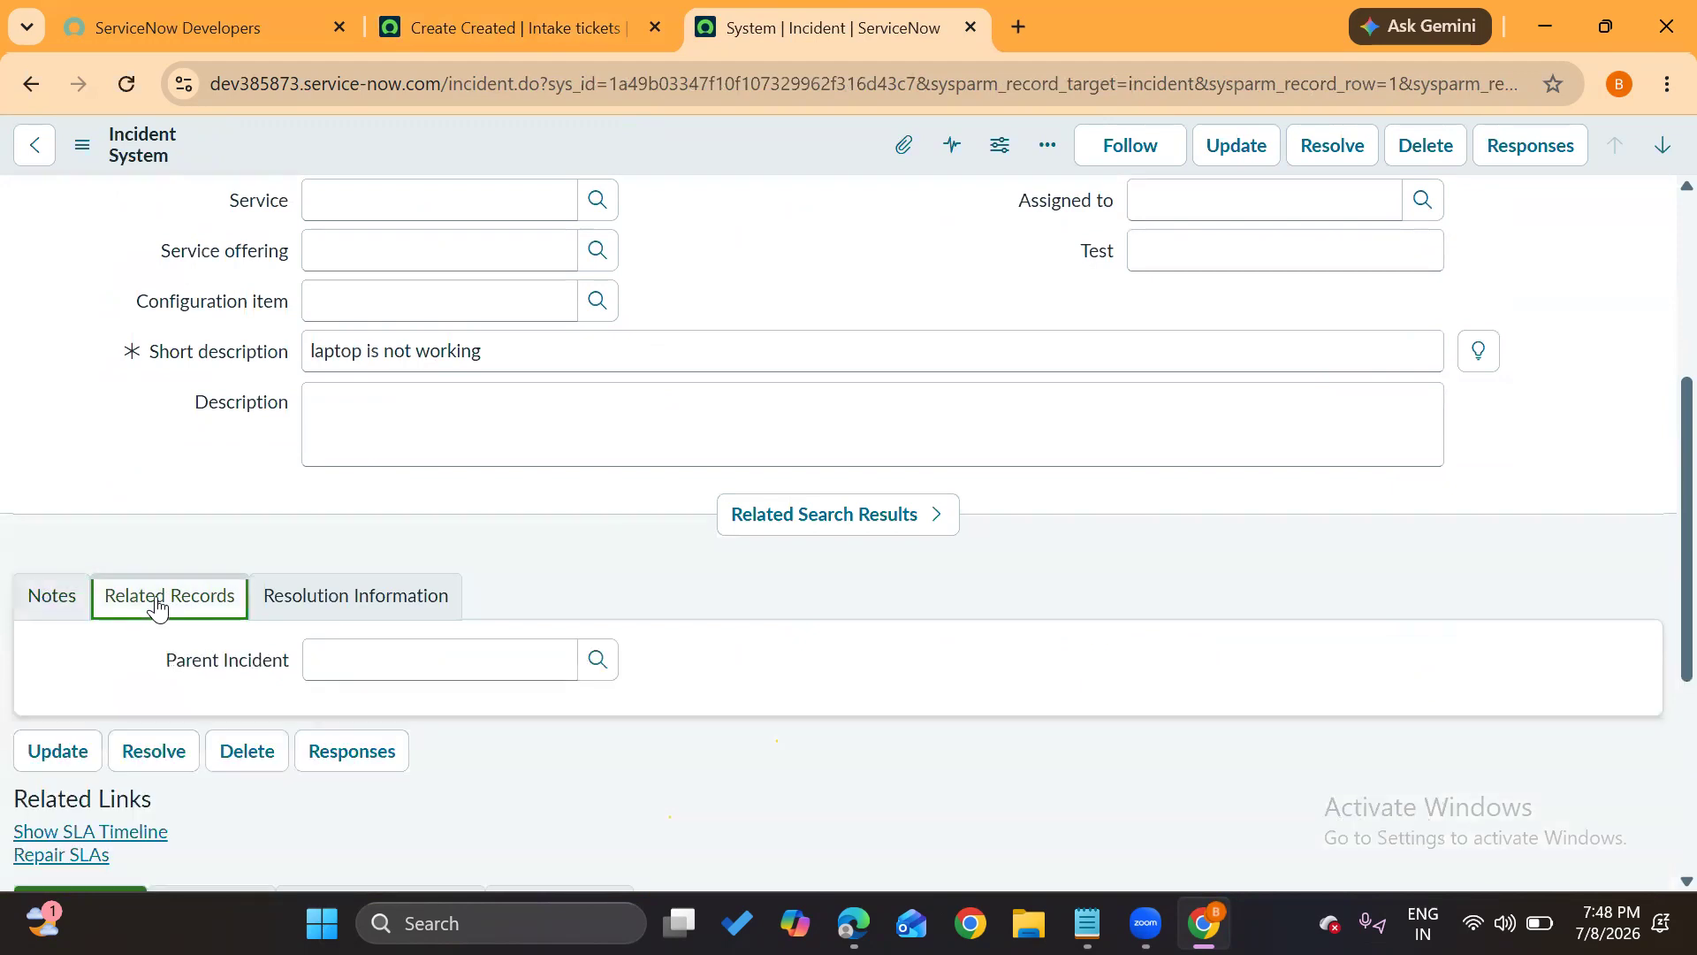
click(340, 605)
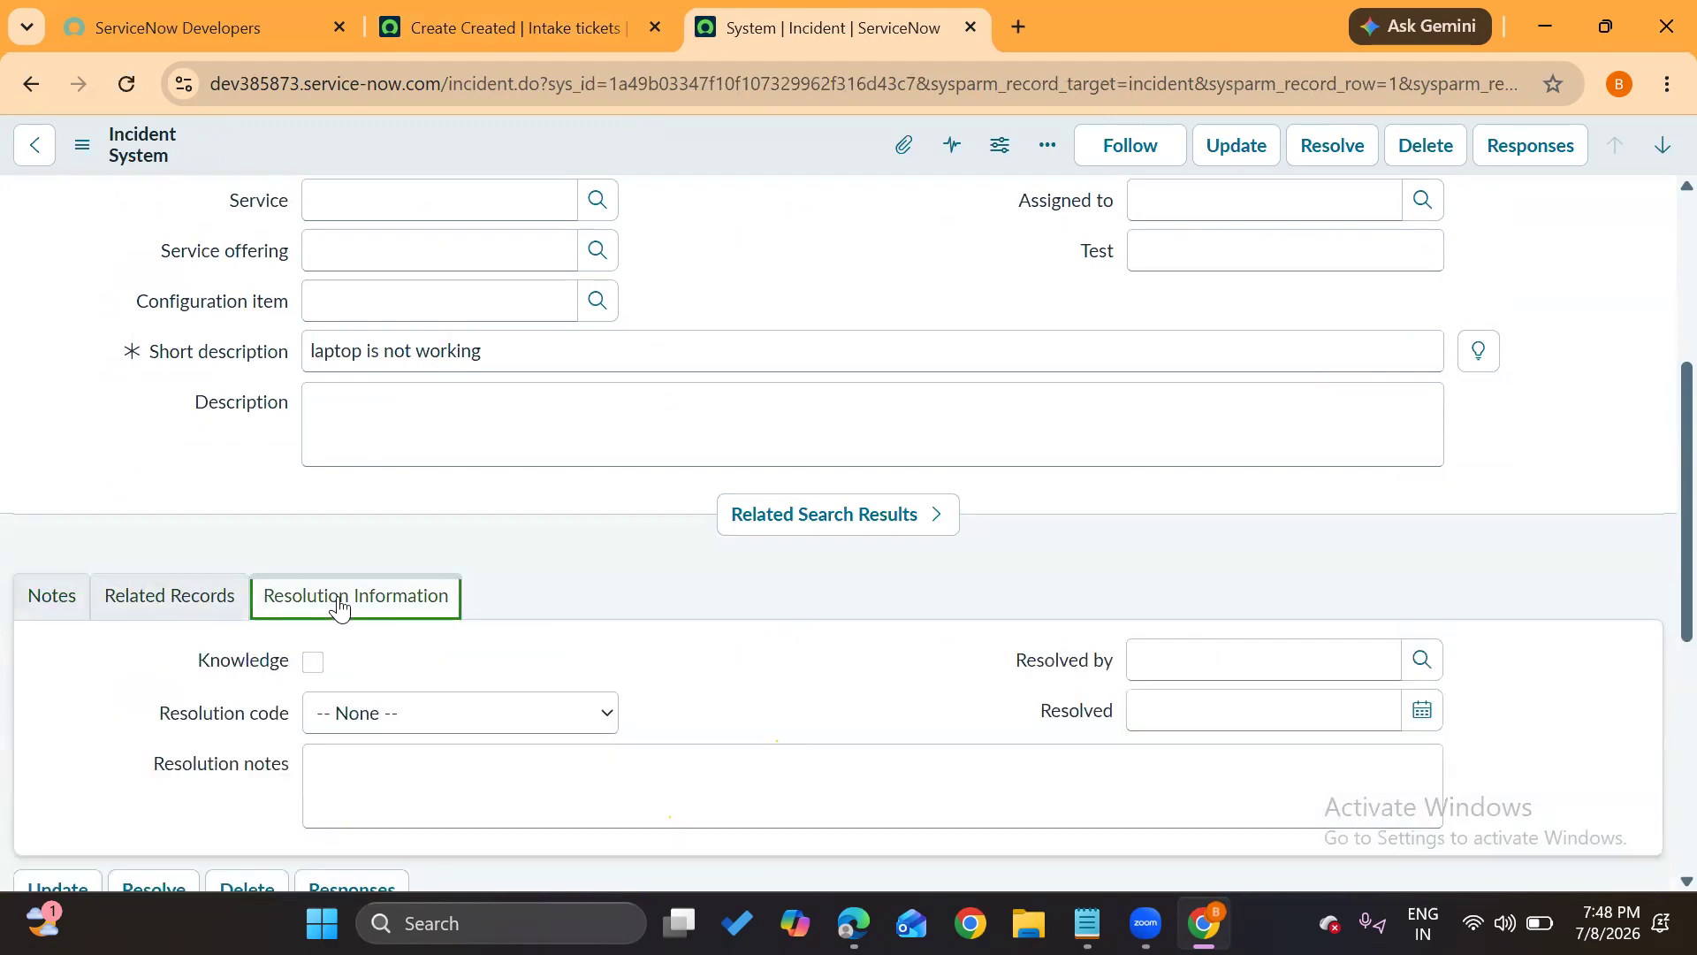
scroll(340, 498, up, 4)
scroll(341, 397, down, 5)
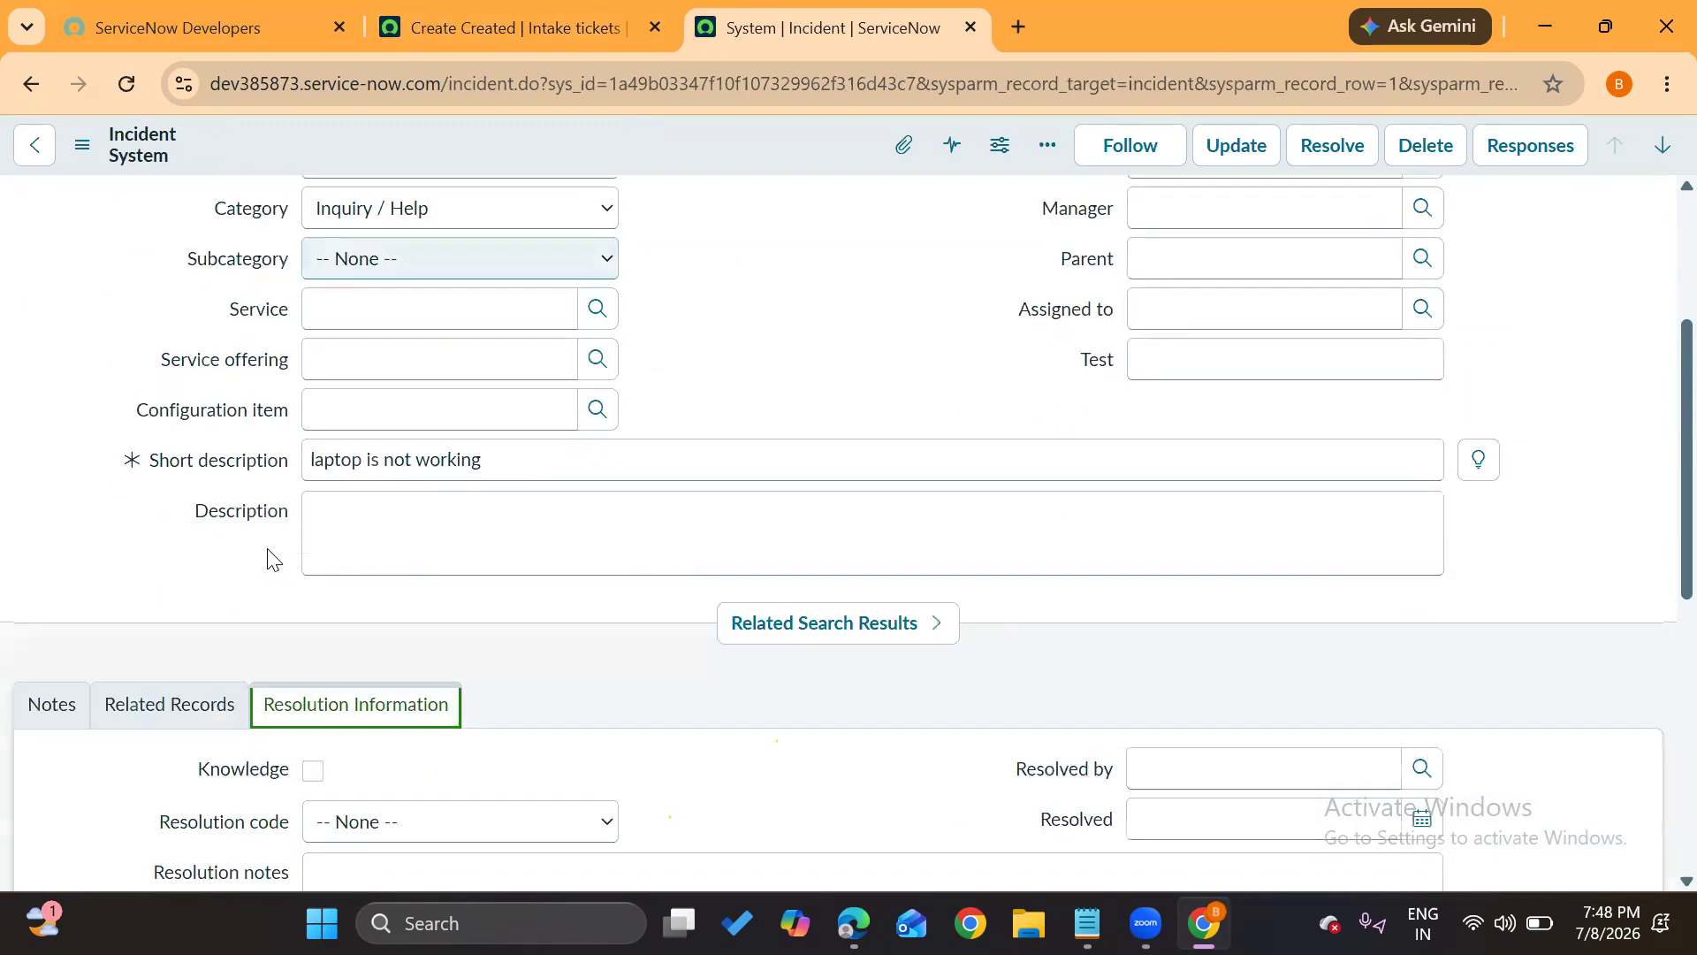
click(55, 535)
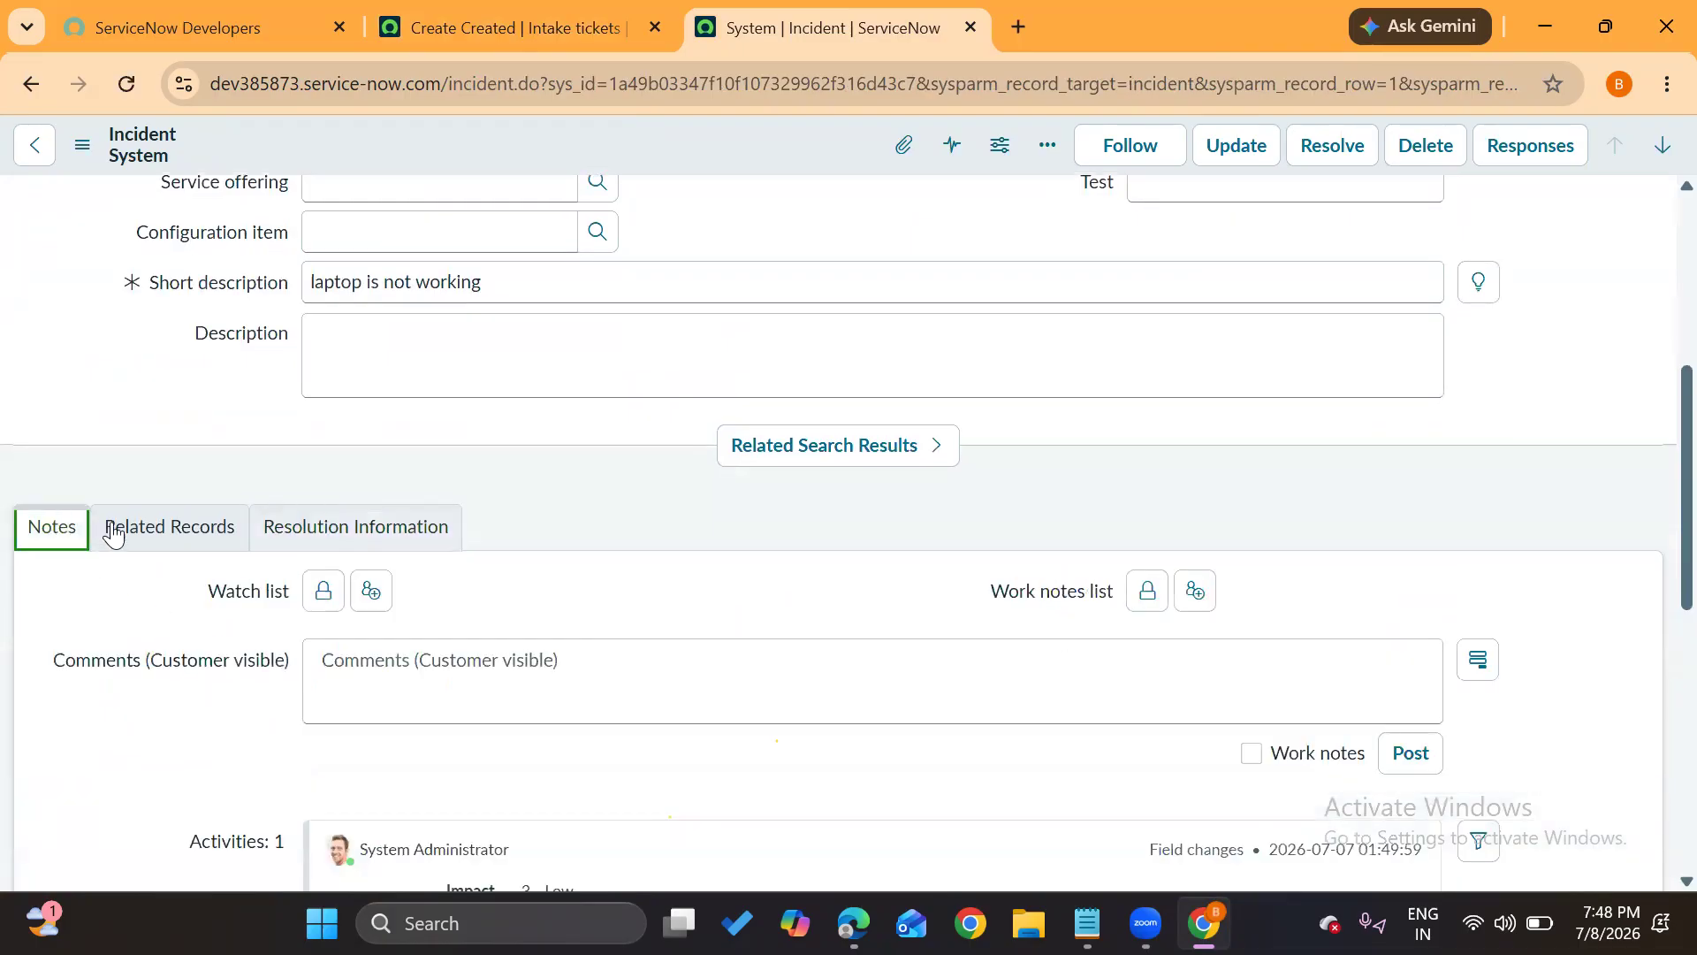
click(122, 539)
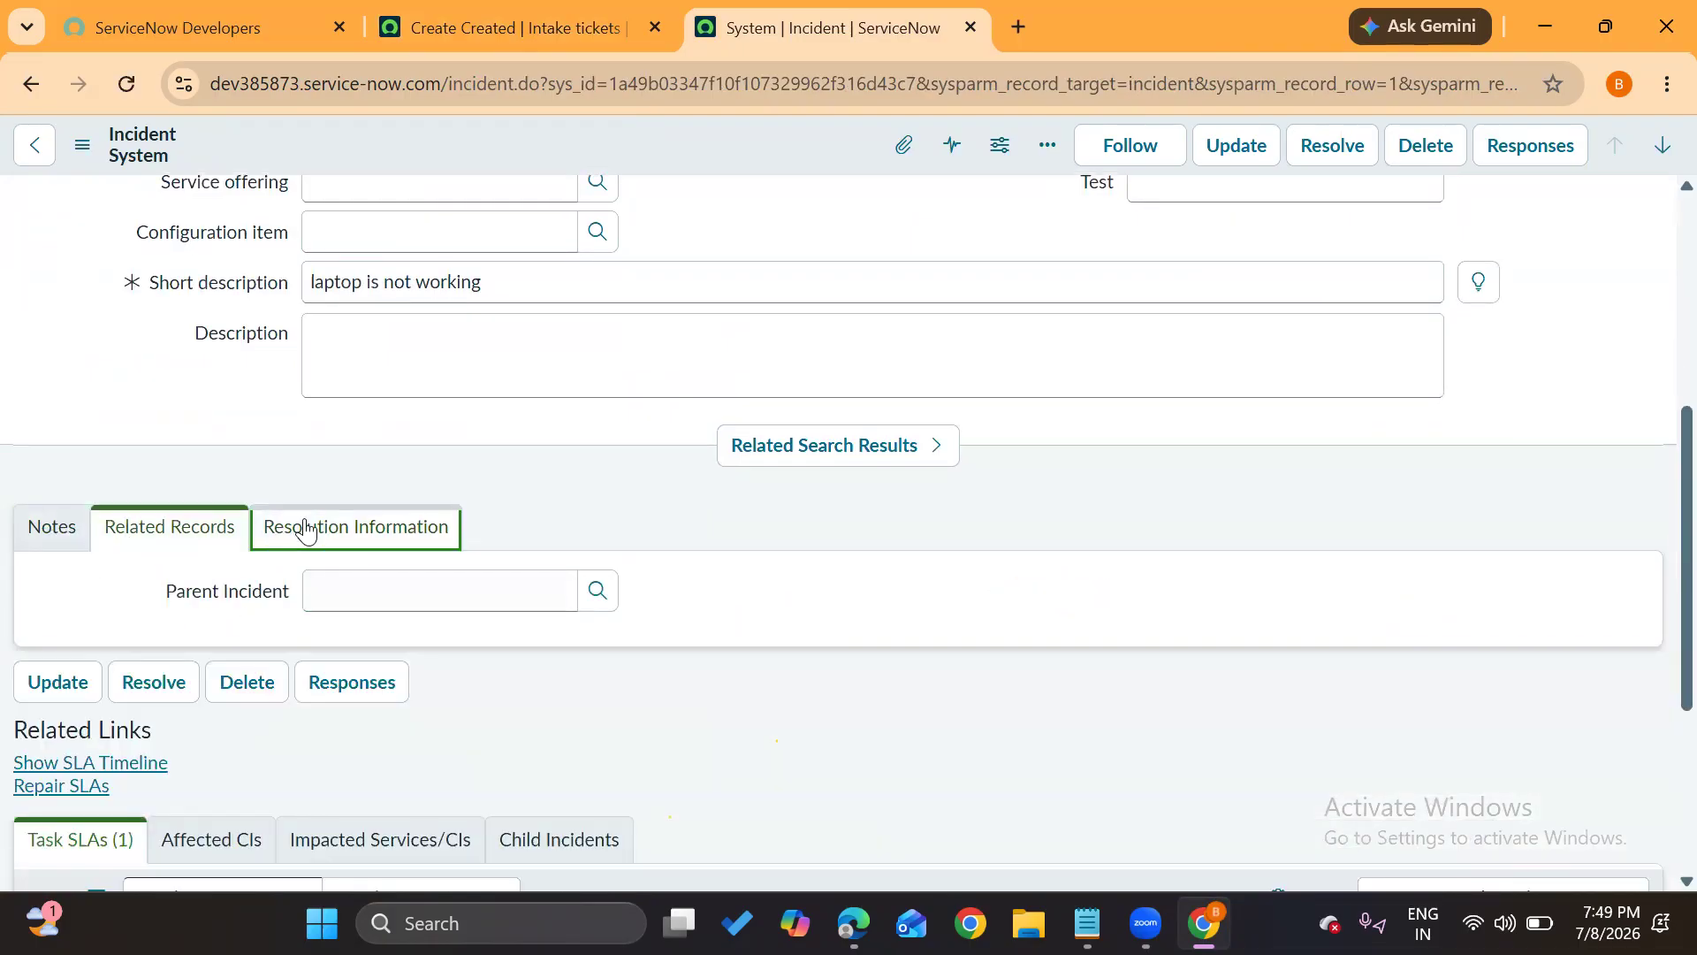
click(288, 544)
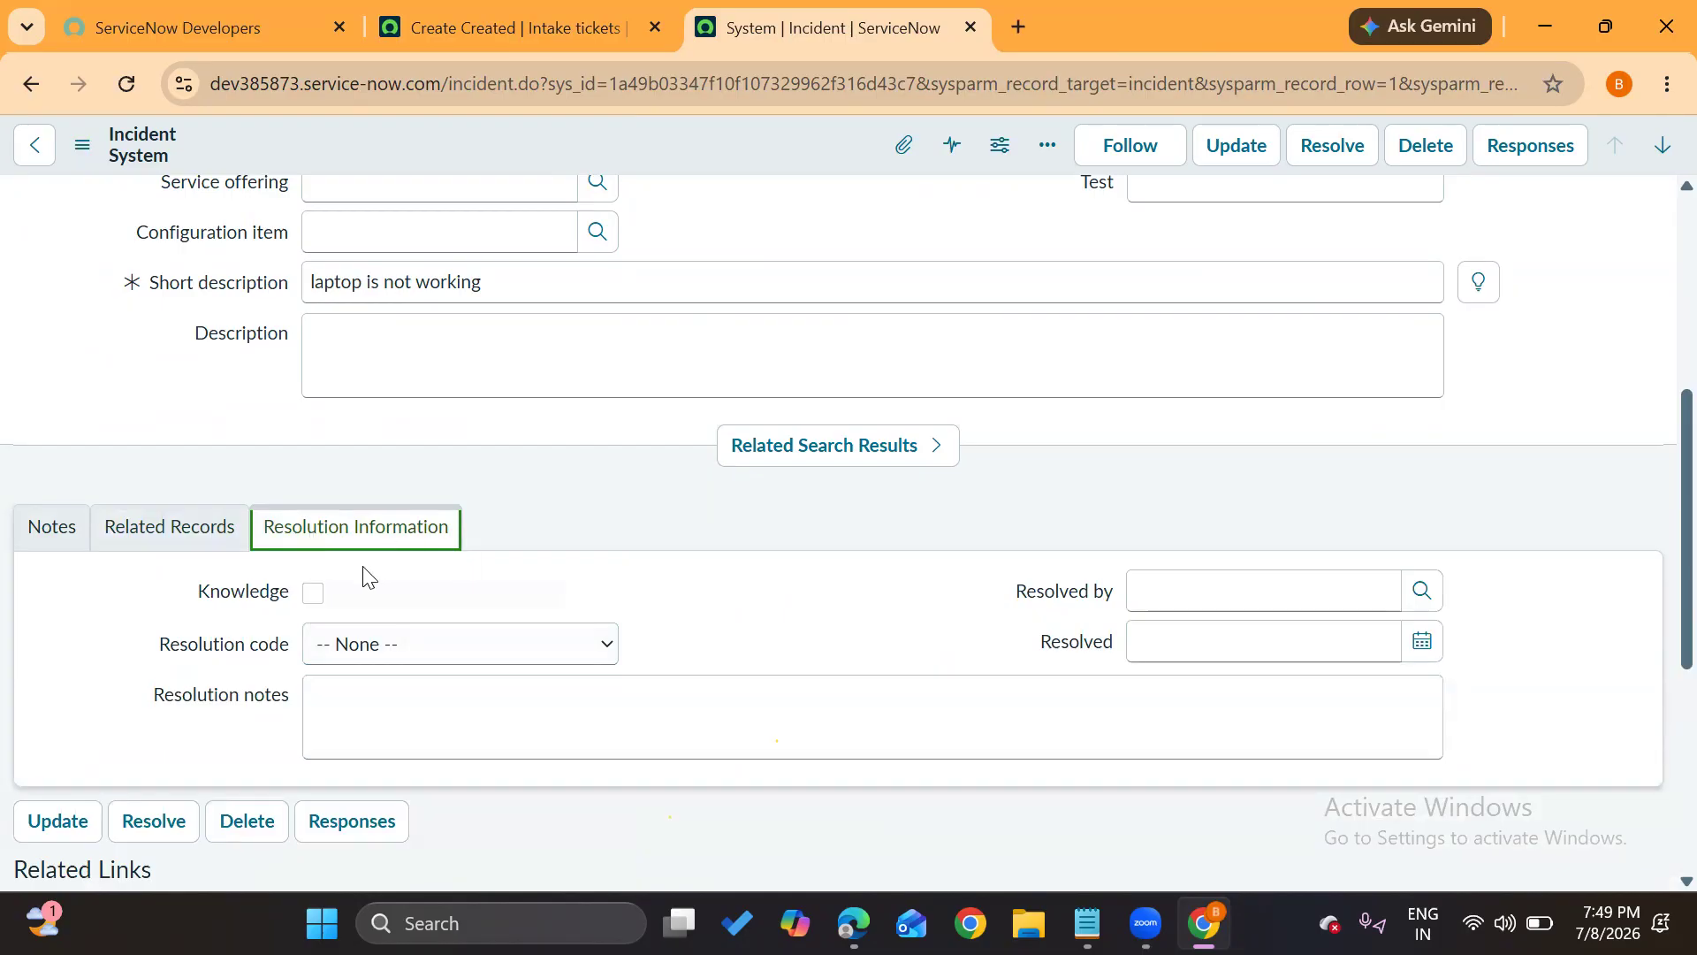
click(155, 536)
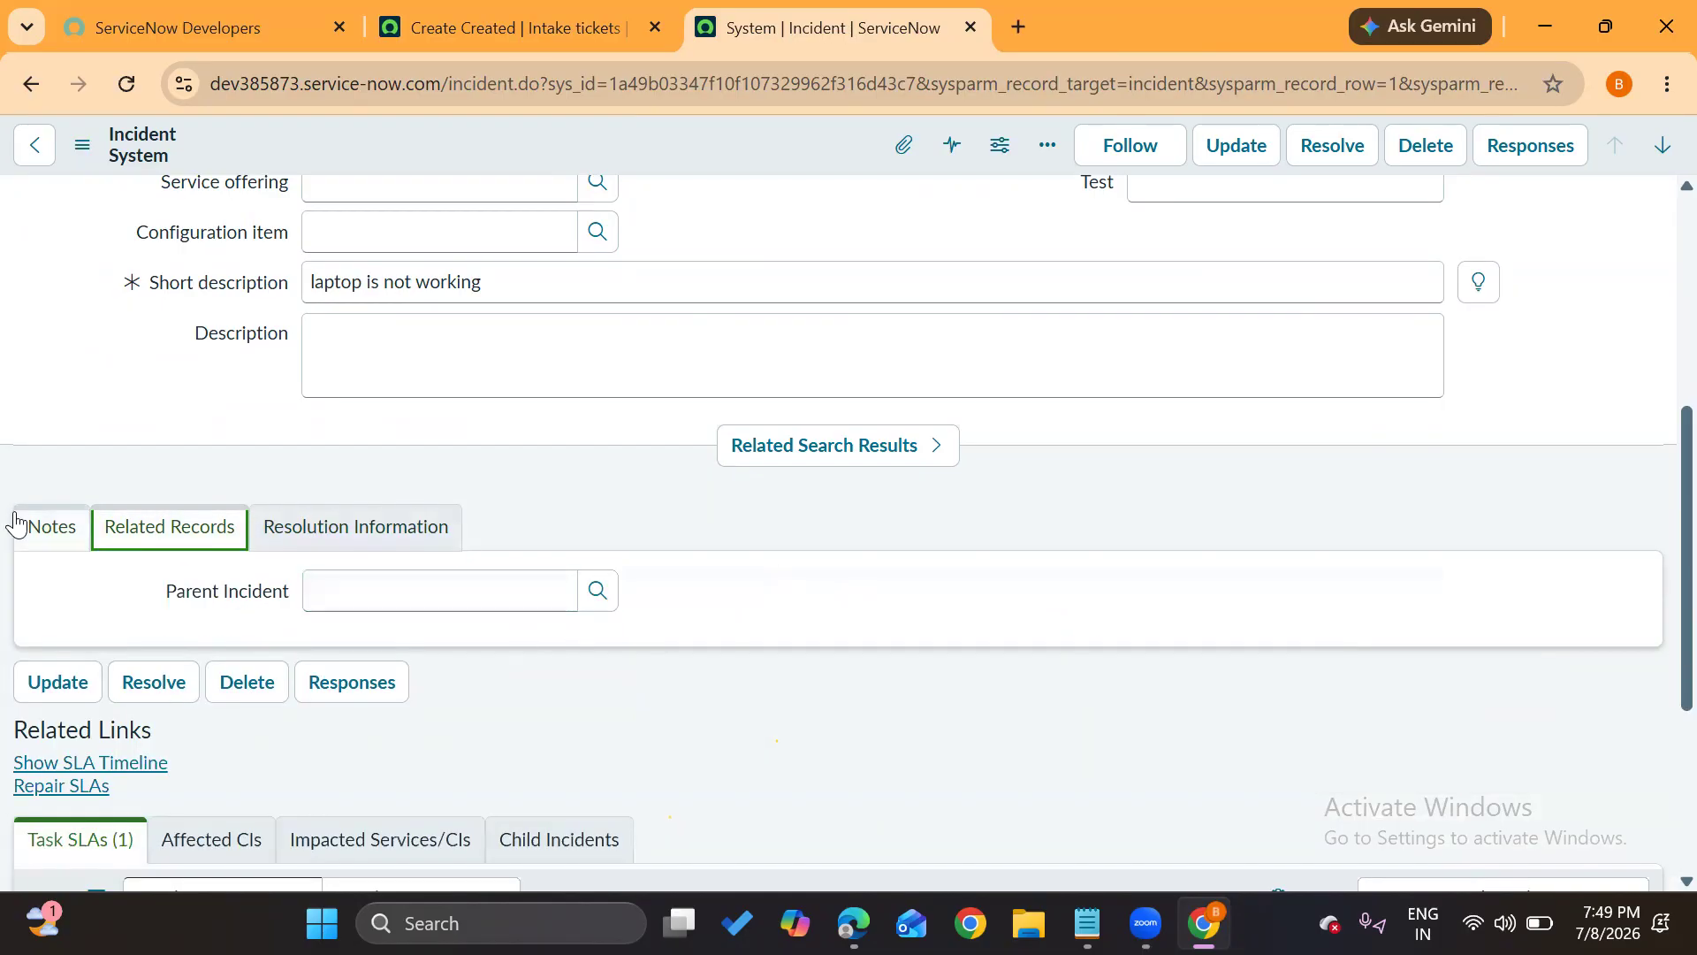
click(56, 541)
scroll(231, 722, down, 7)
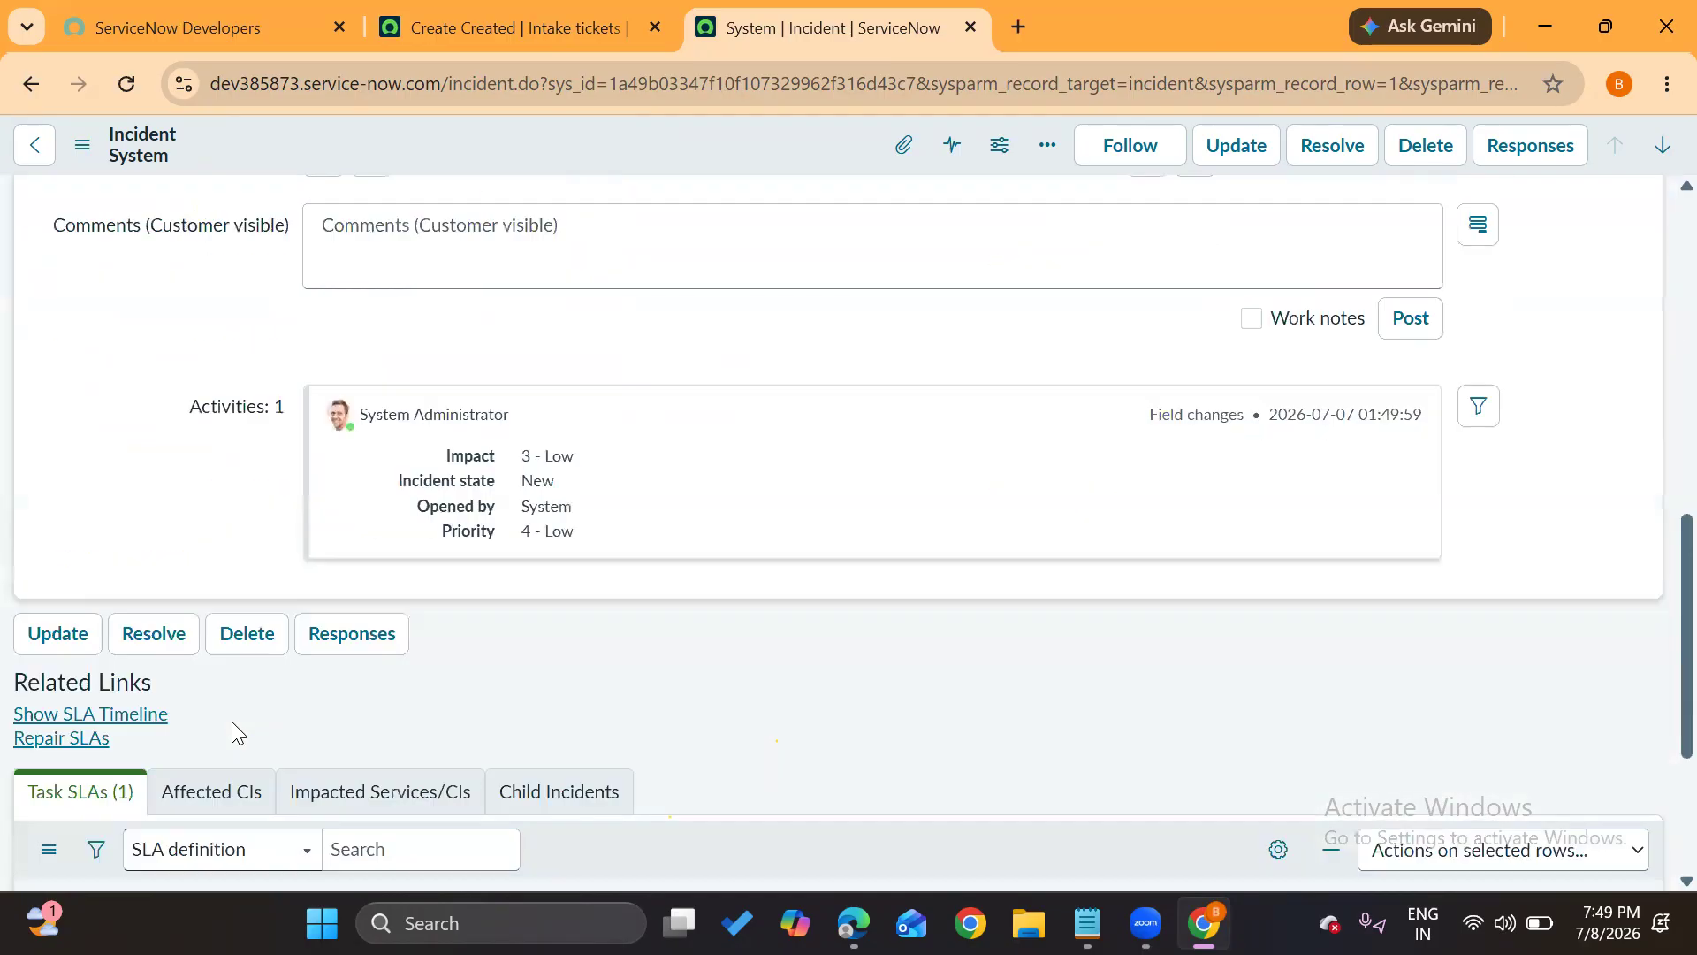
scroll(231, 721, up, 1)
scroll(232, 721, up, 15)
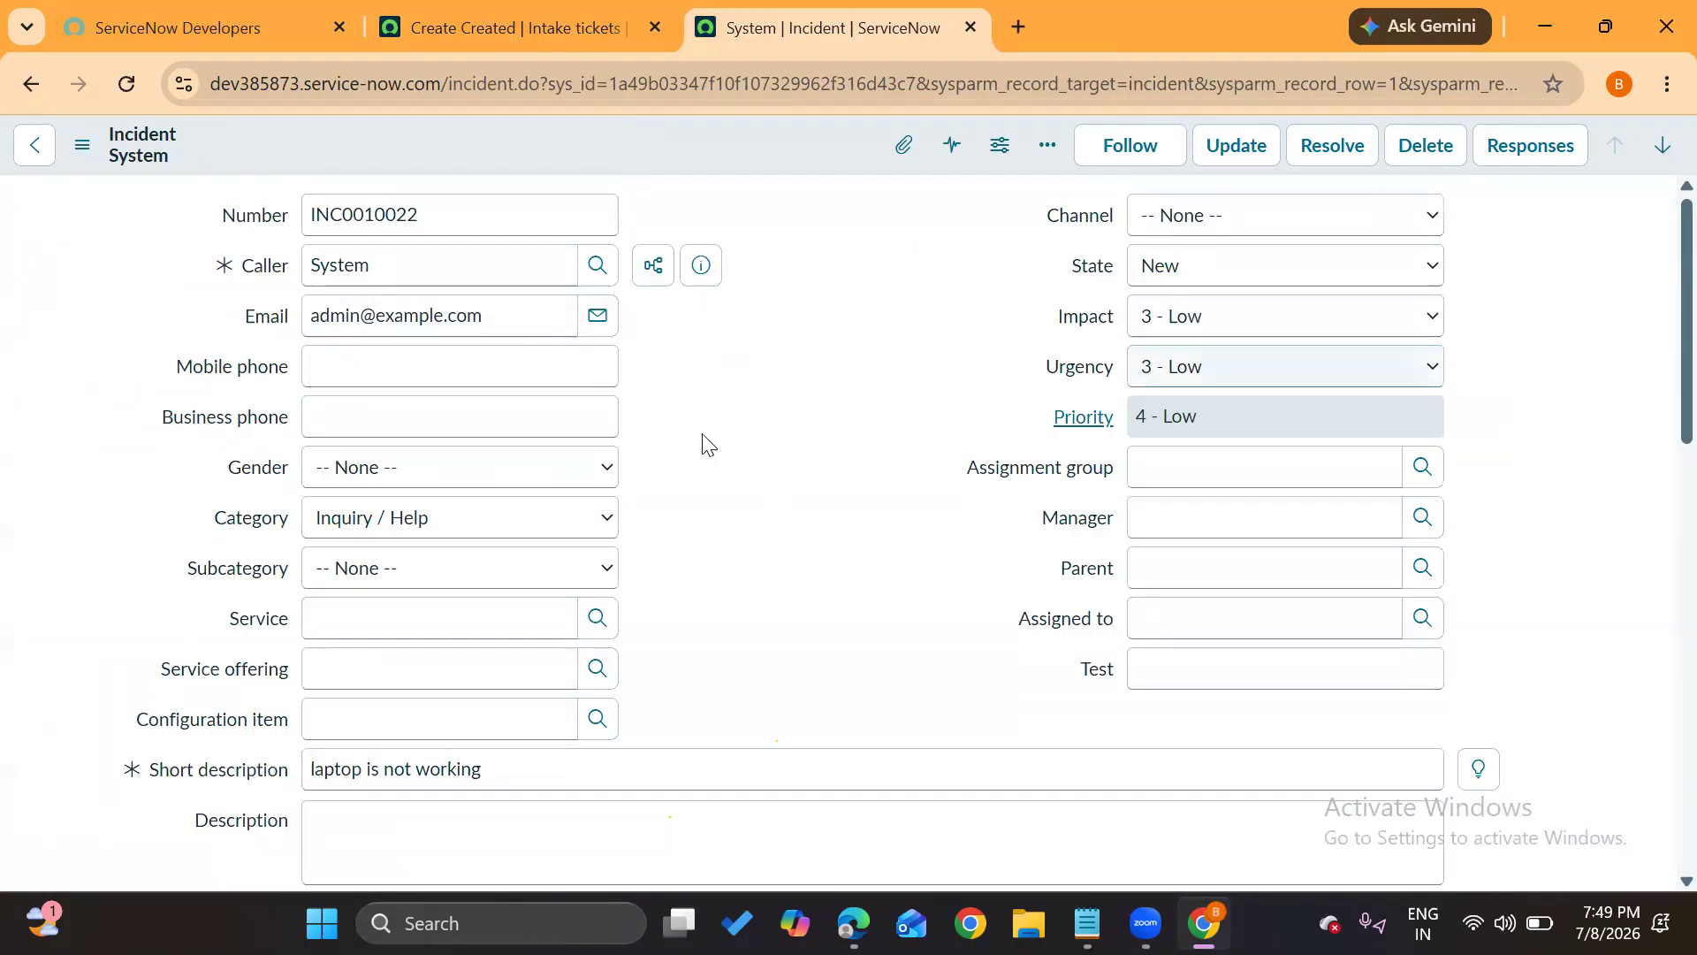
Examine the incident's related lists: Task SLAs, Affected CIs, Impacted Services/CIs and Child Incidents
scroll(363, 598, down, 10)
scroll(372, 389, down, 3)
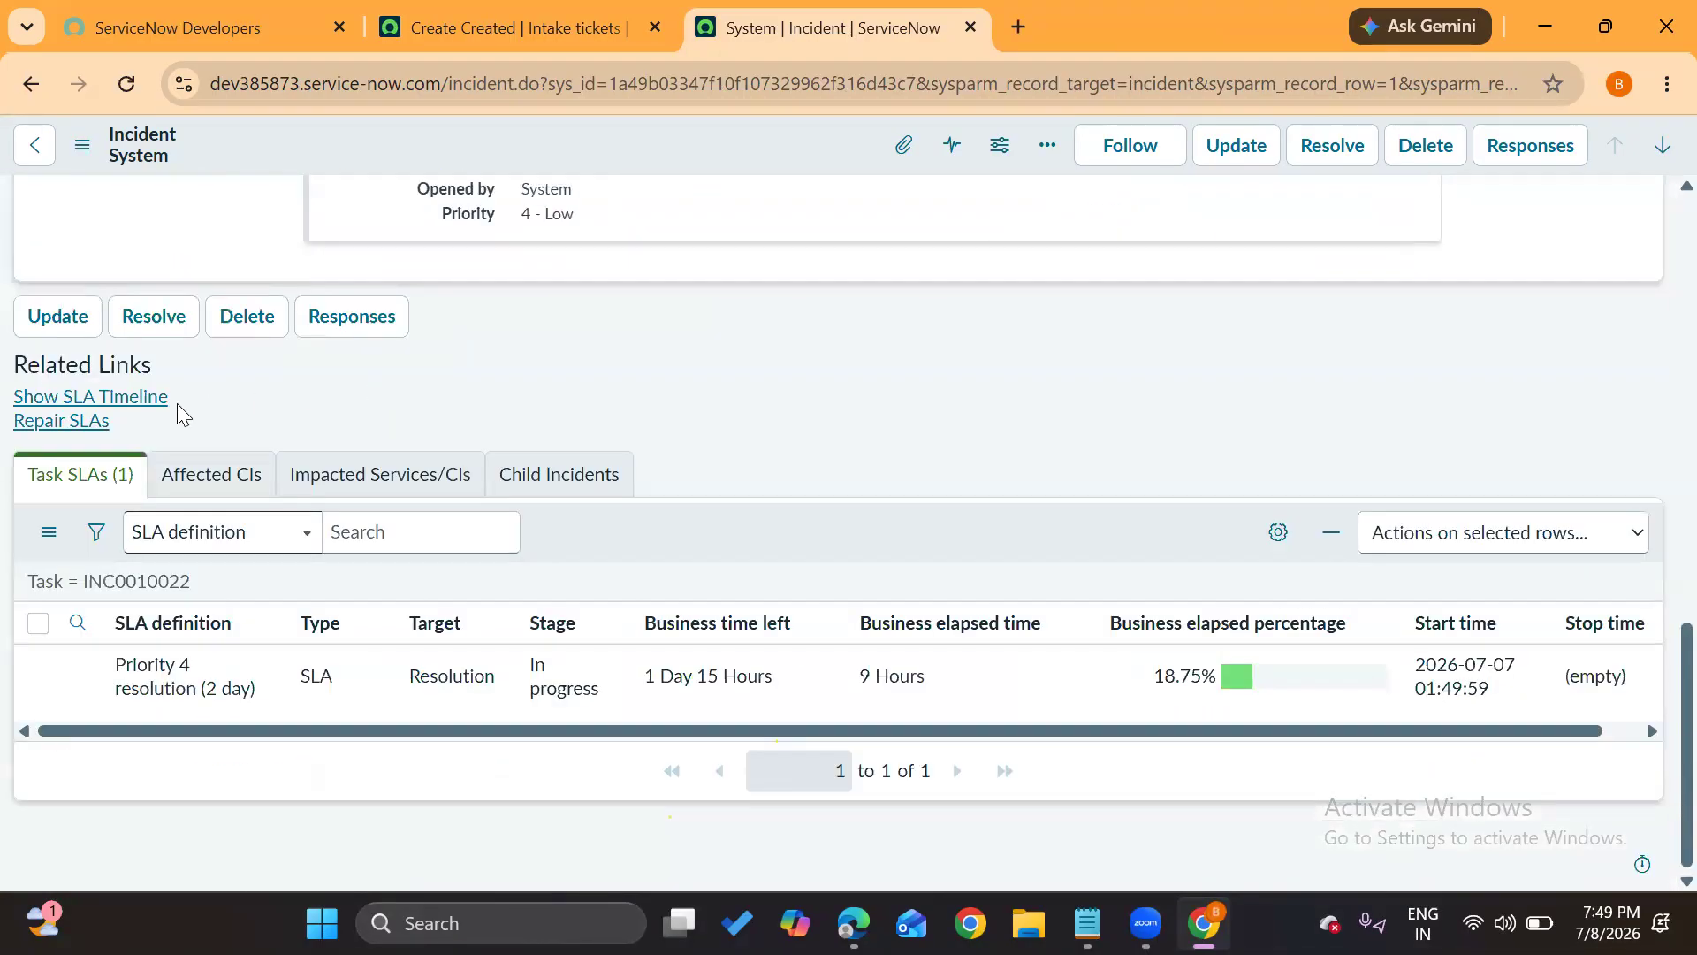
click(175, 482)
click(352, 475)
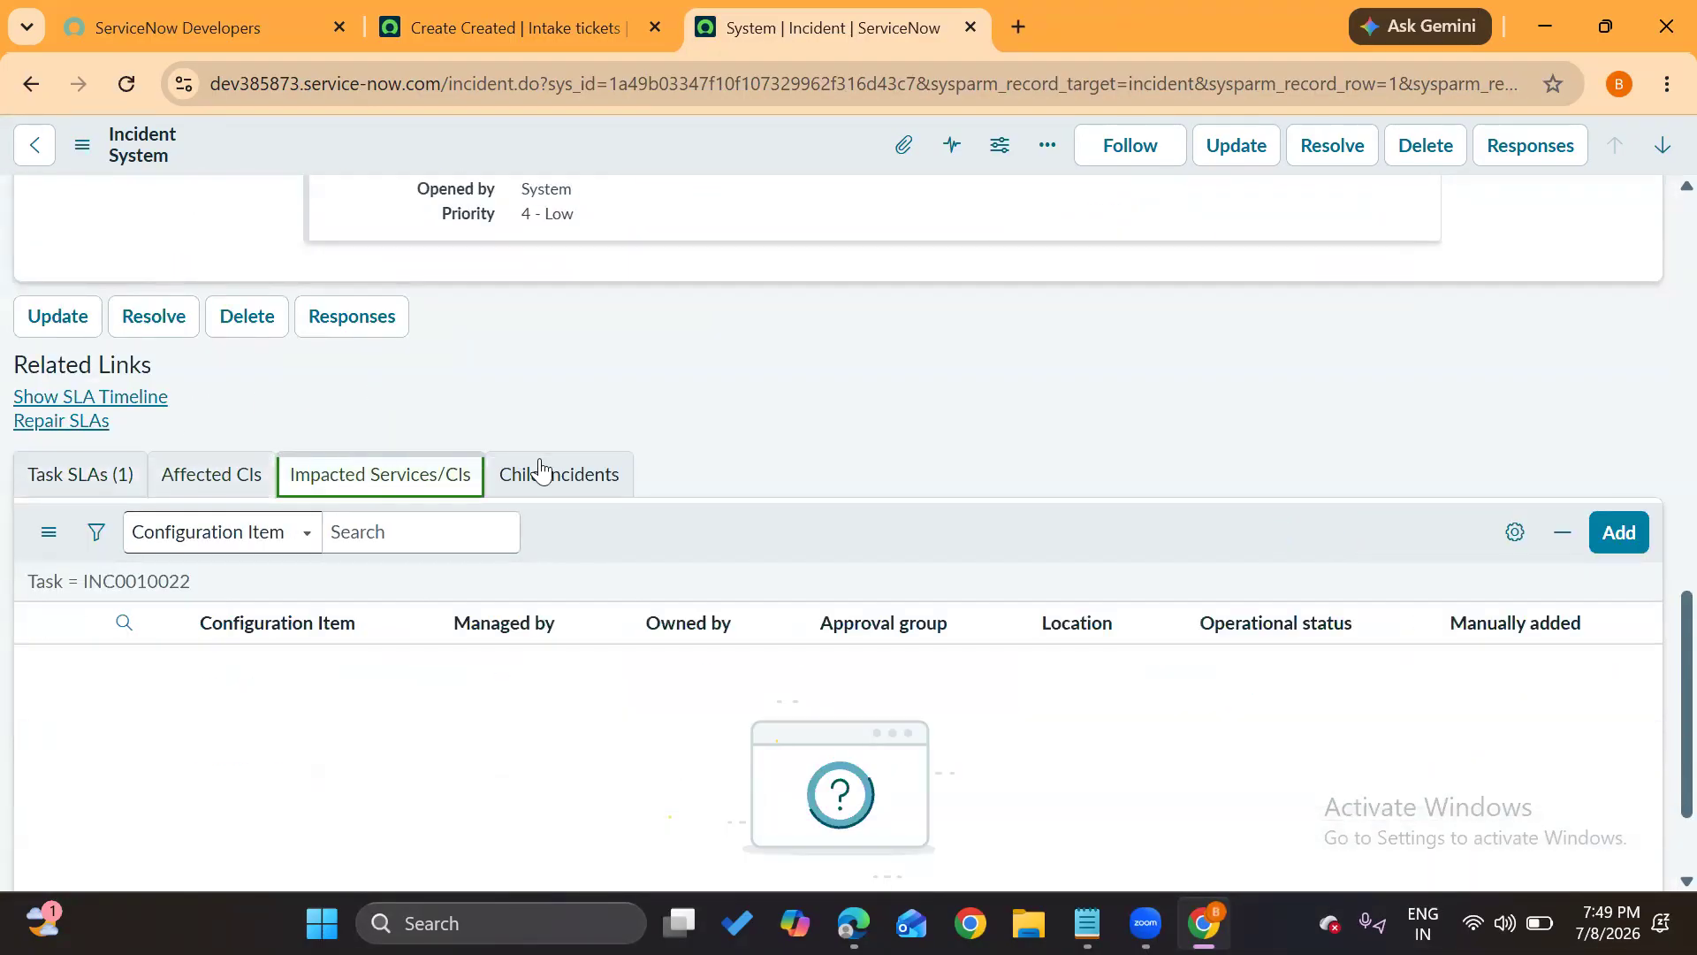
click(561, 475)
click(52, 481)
click(217, 477)
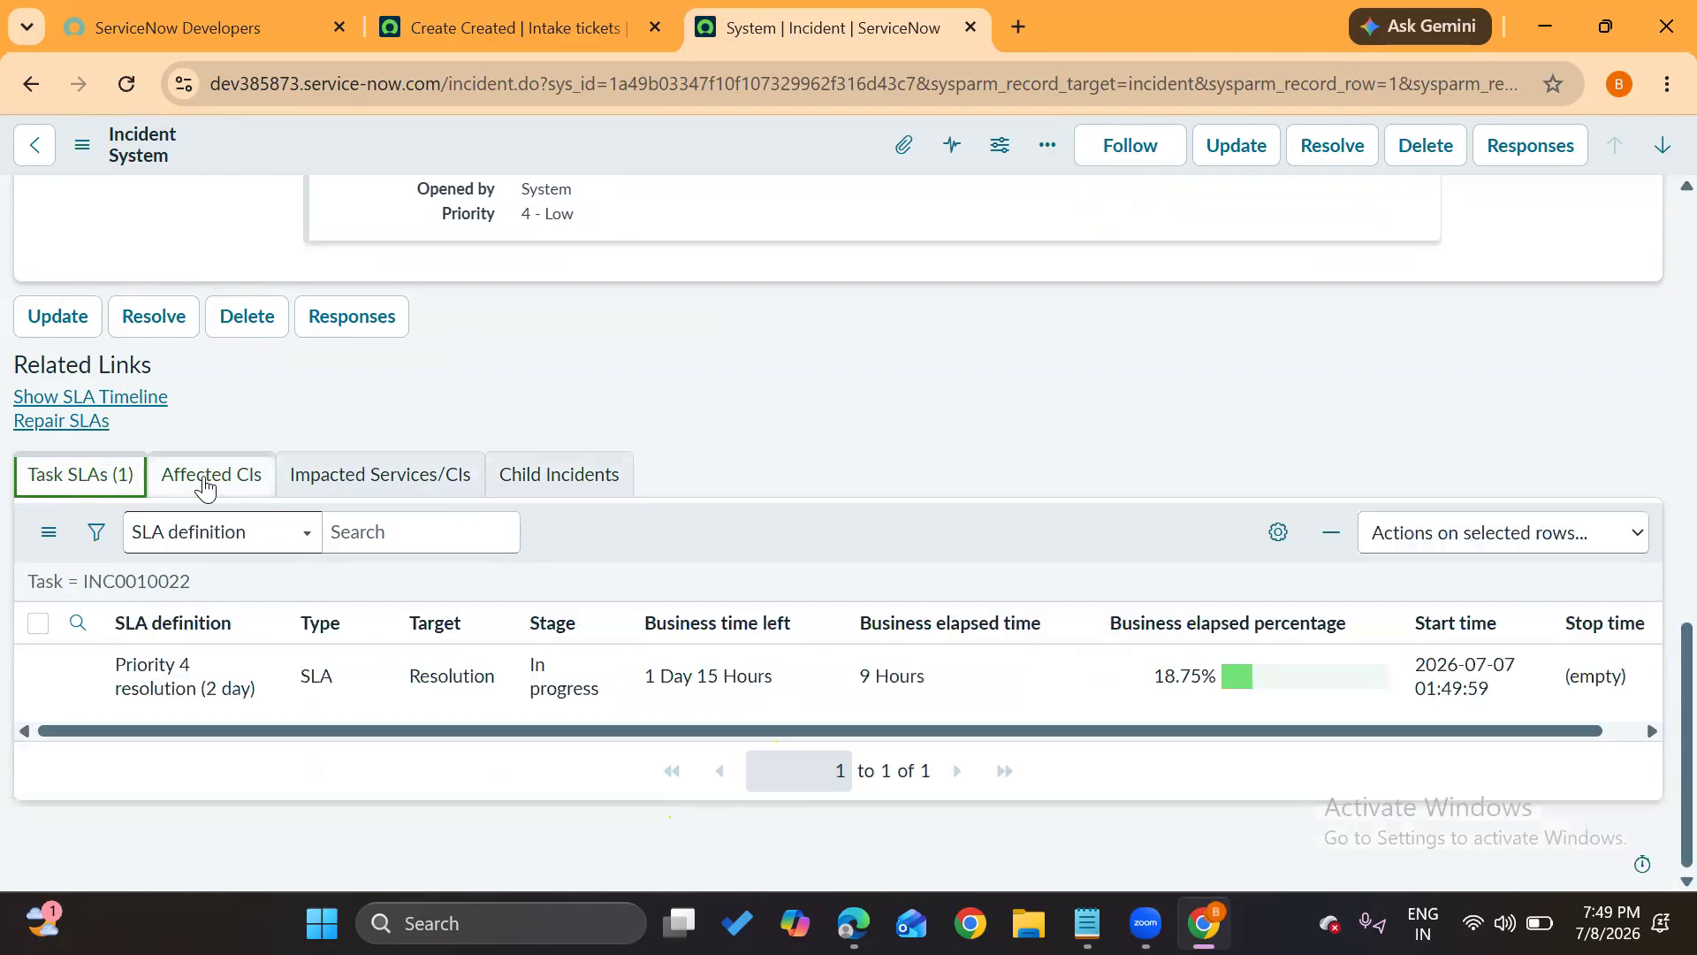
click(368, 480)
click(531, 480)
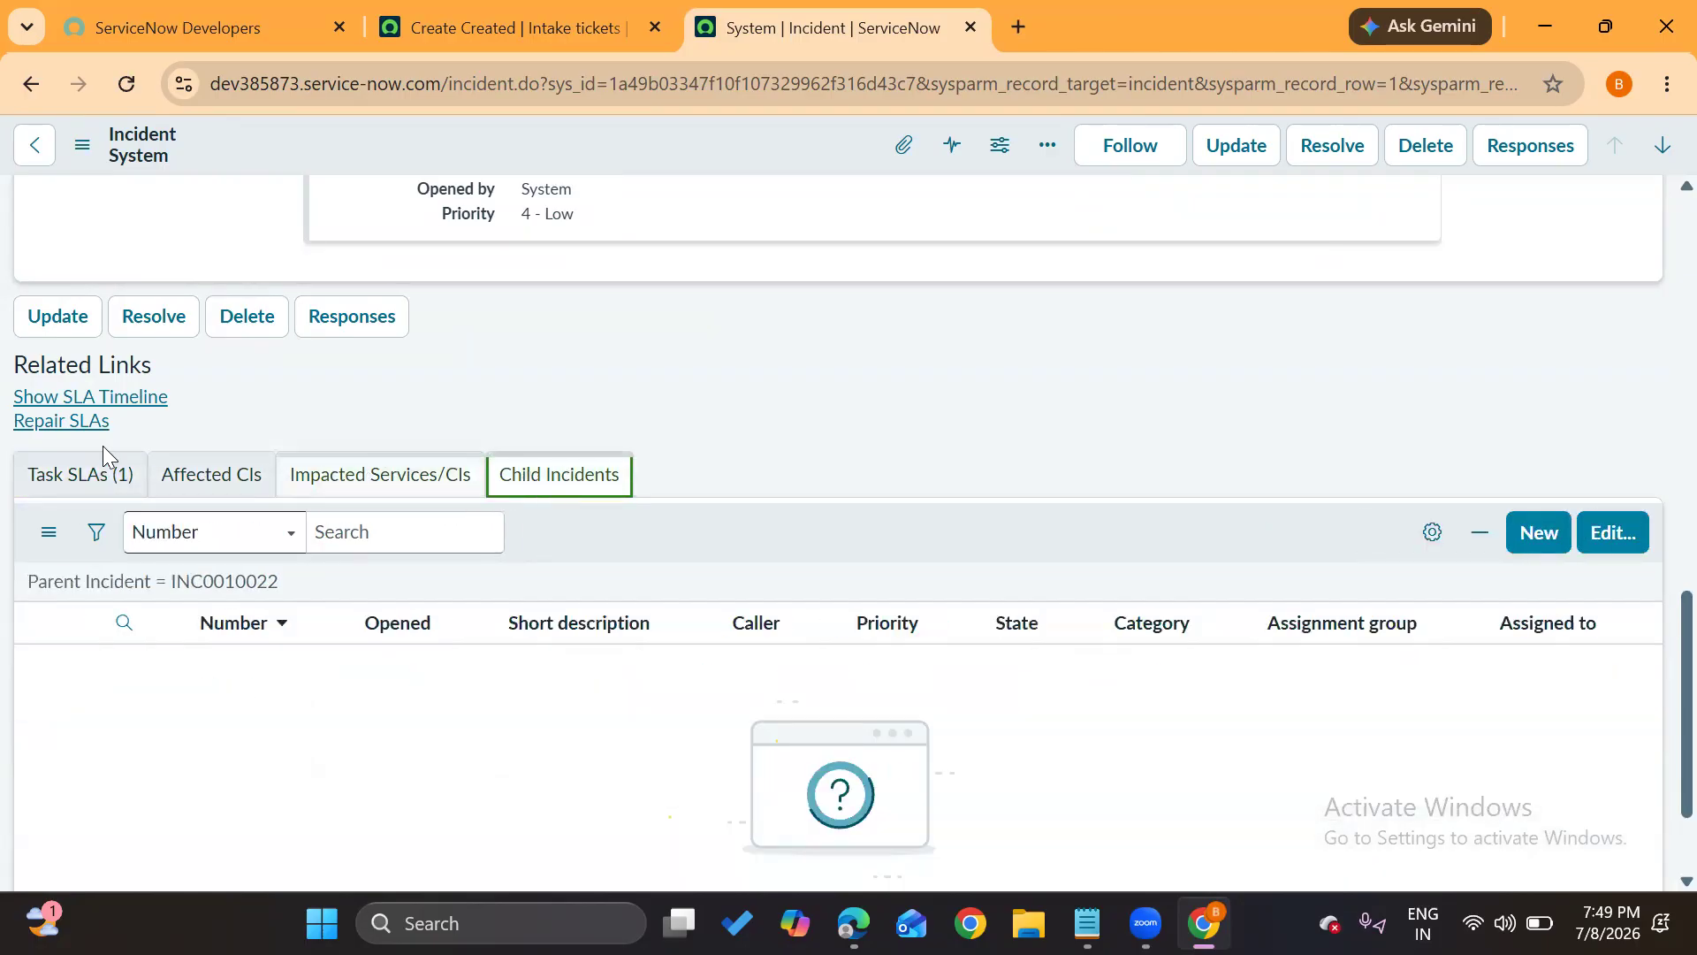
click(82, 476)
scroll(554, 331, up, 10)
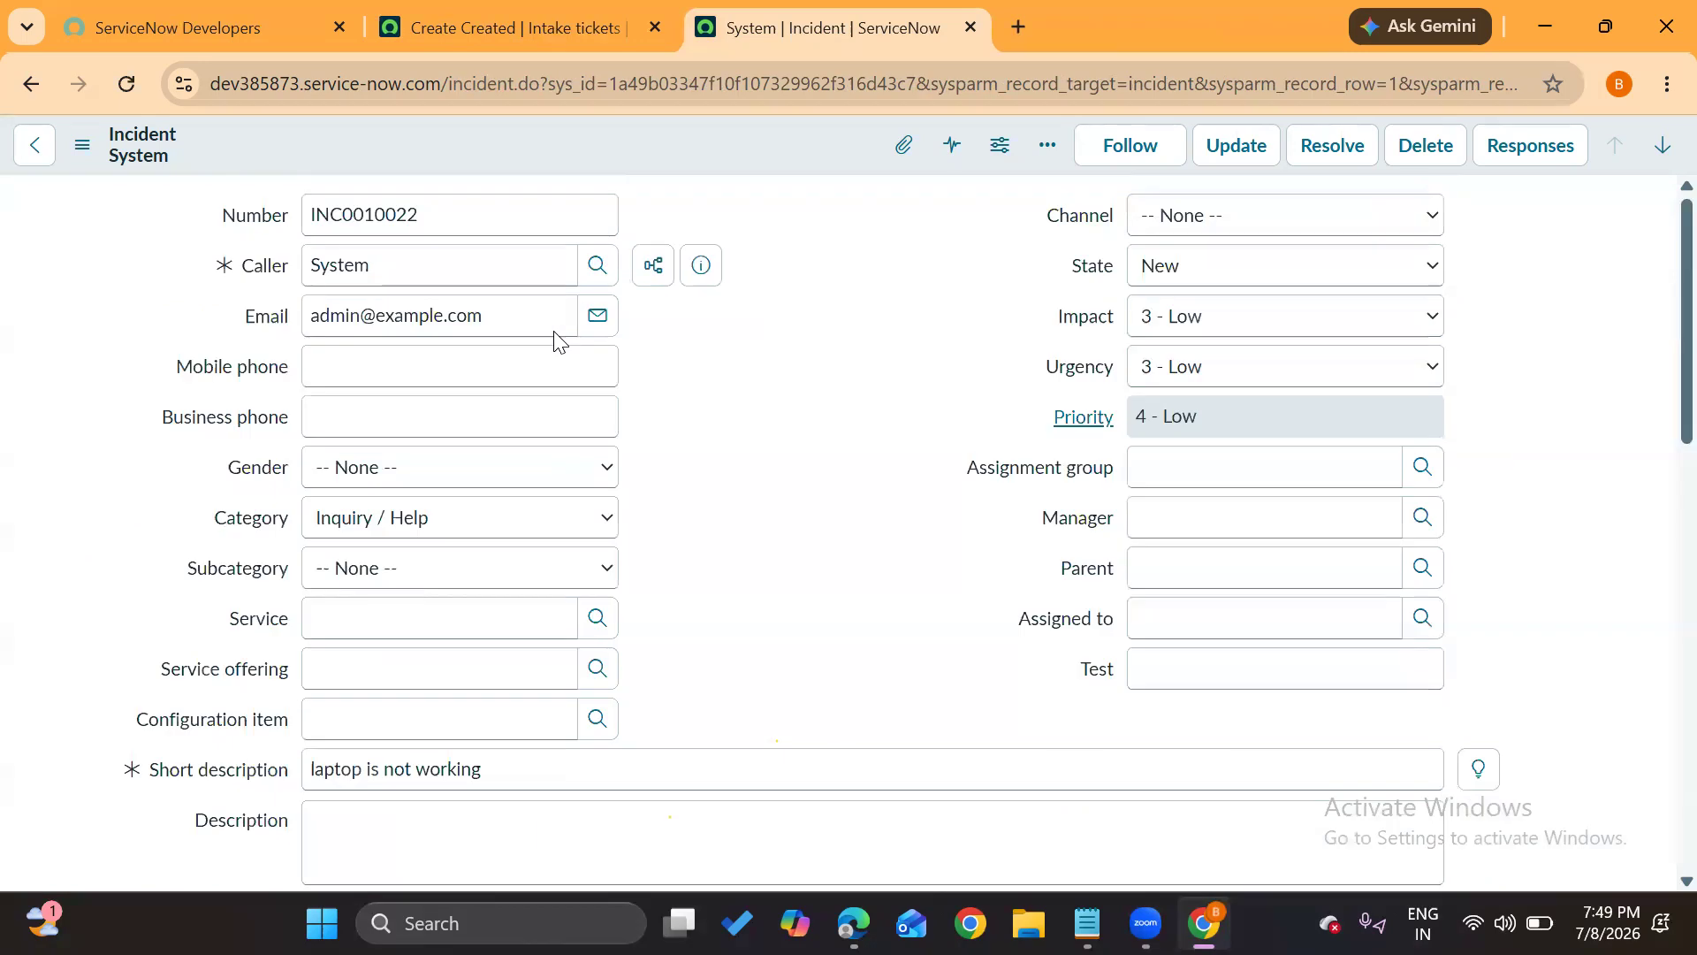
click(843, 317)
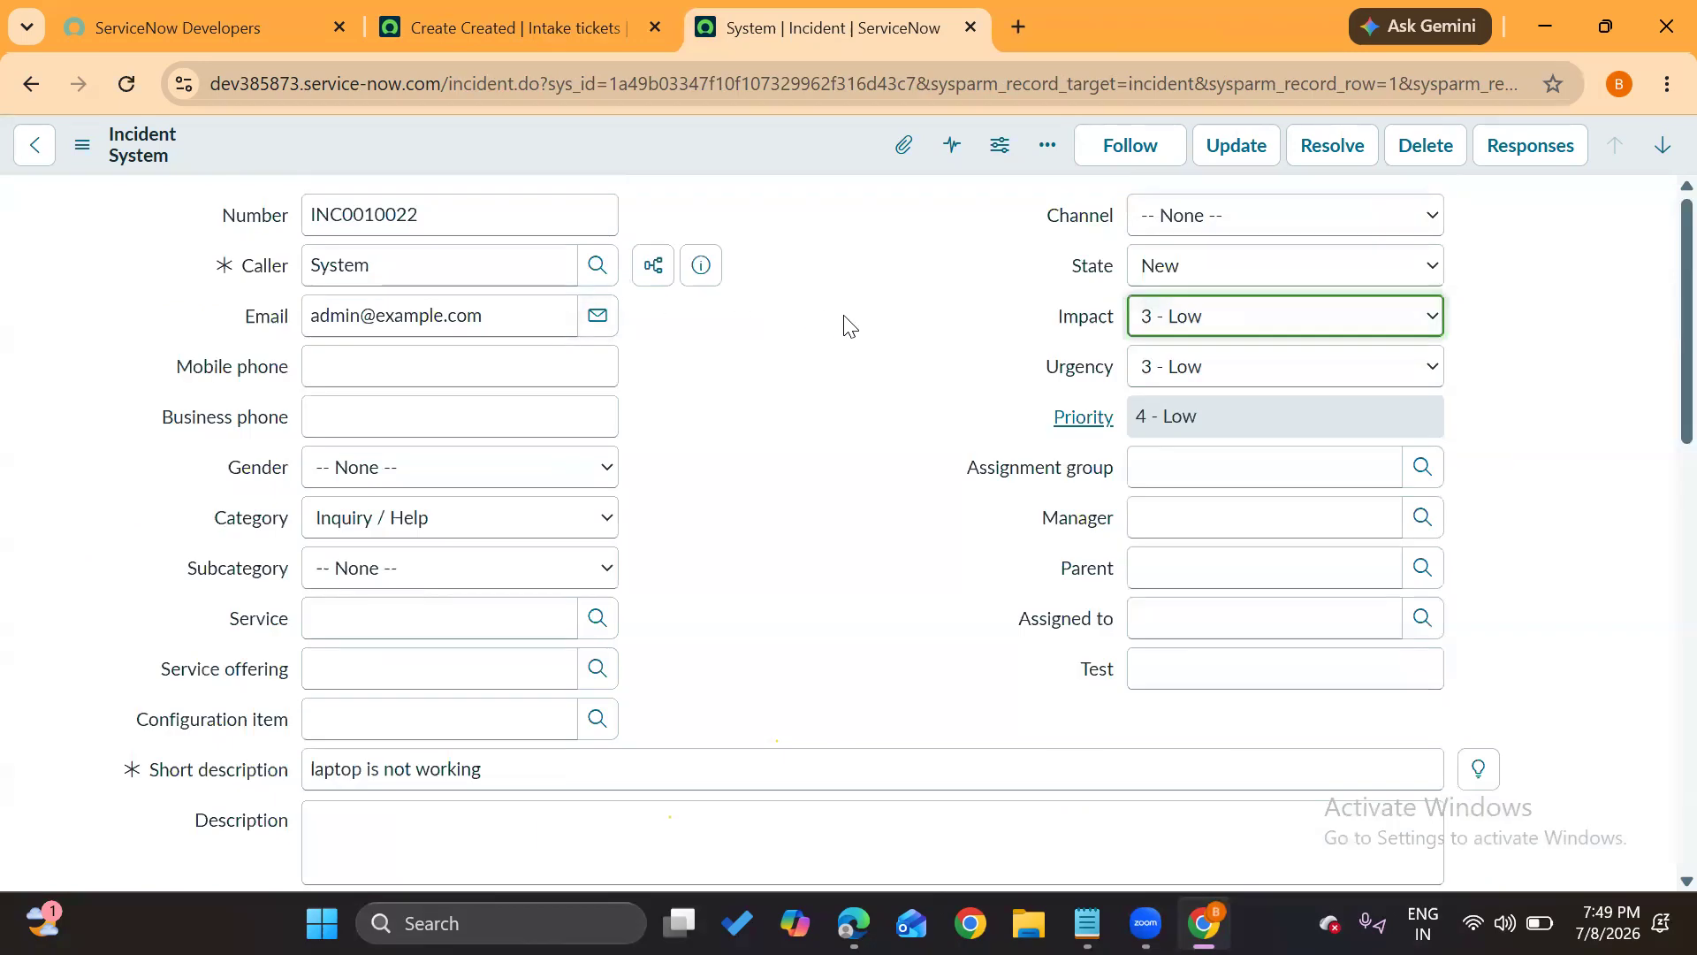
Return to the new Intake tickets record and open its Form Layout configuration
click(523, 32)
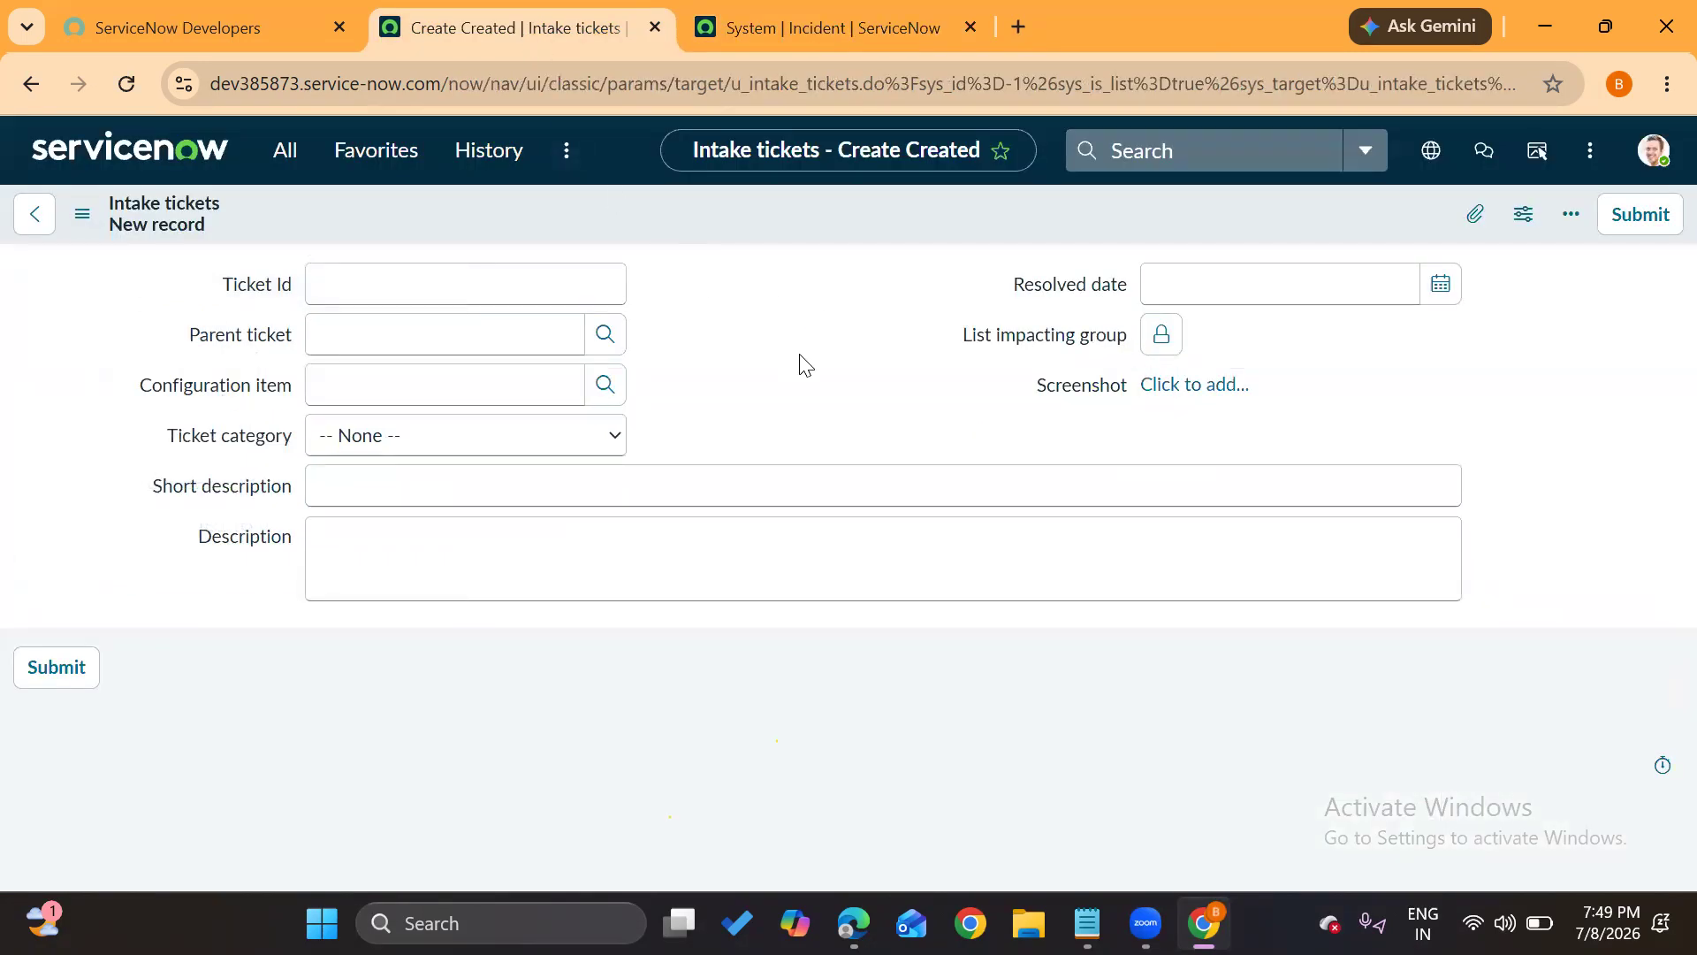
drag(237, 196, 80, 207)
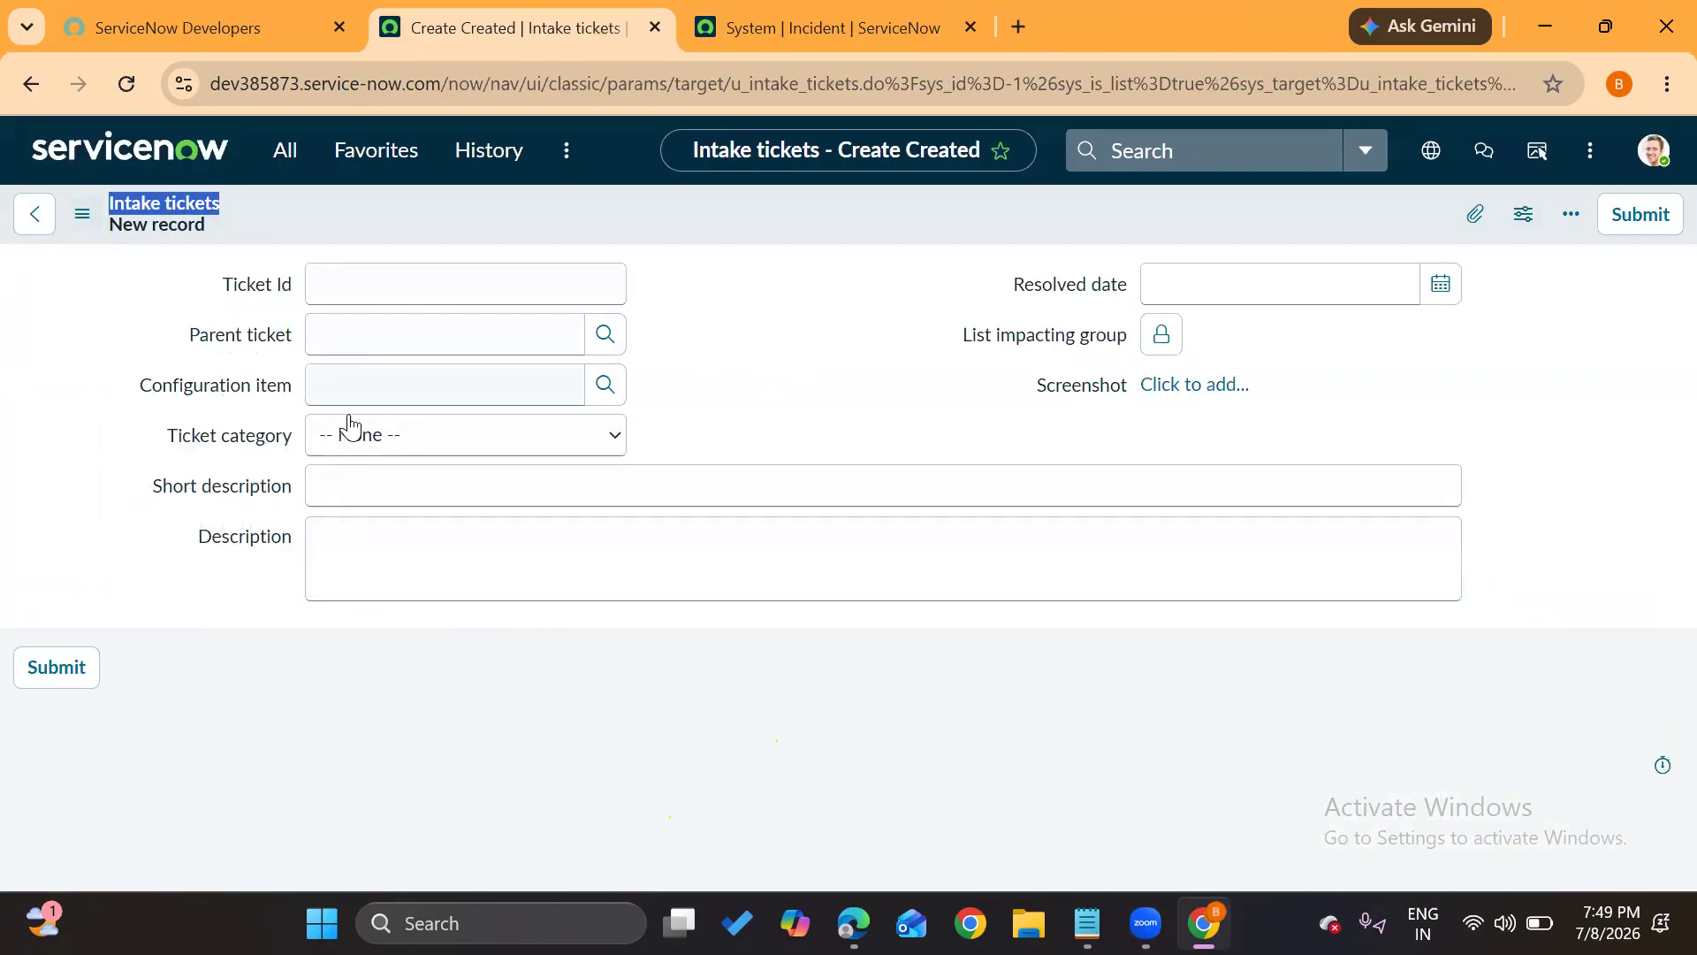
click(807, 413)
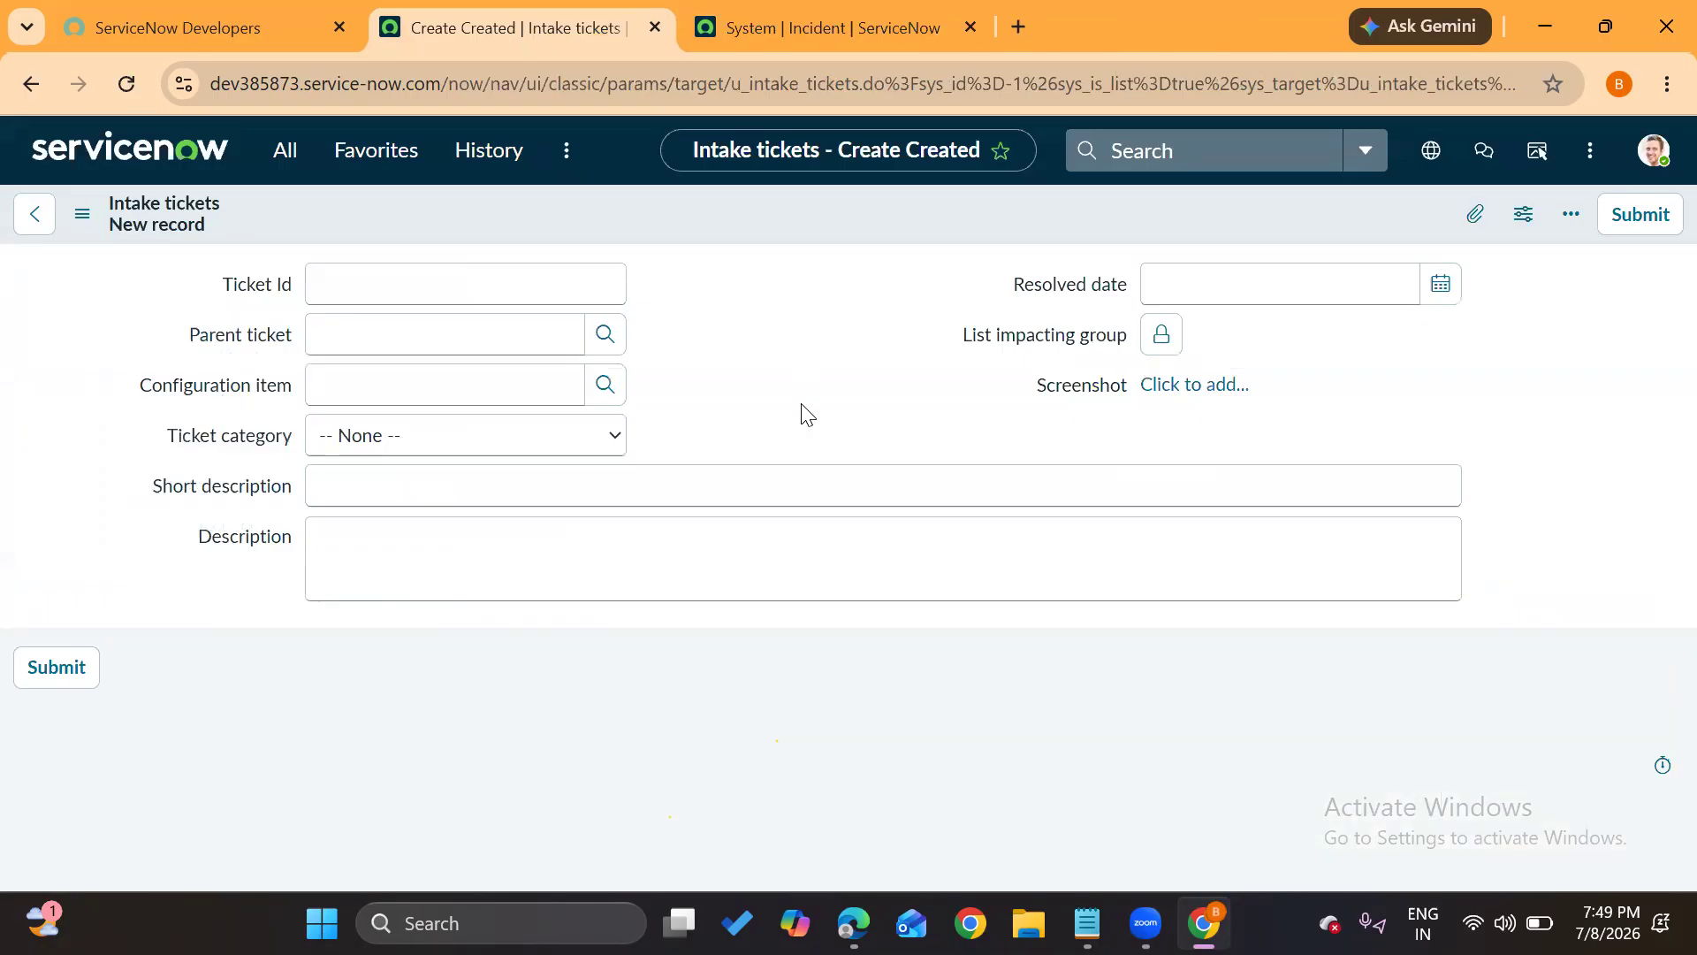
click(84, 217)
mouse_move(163, 272)
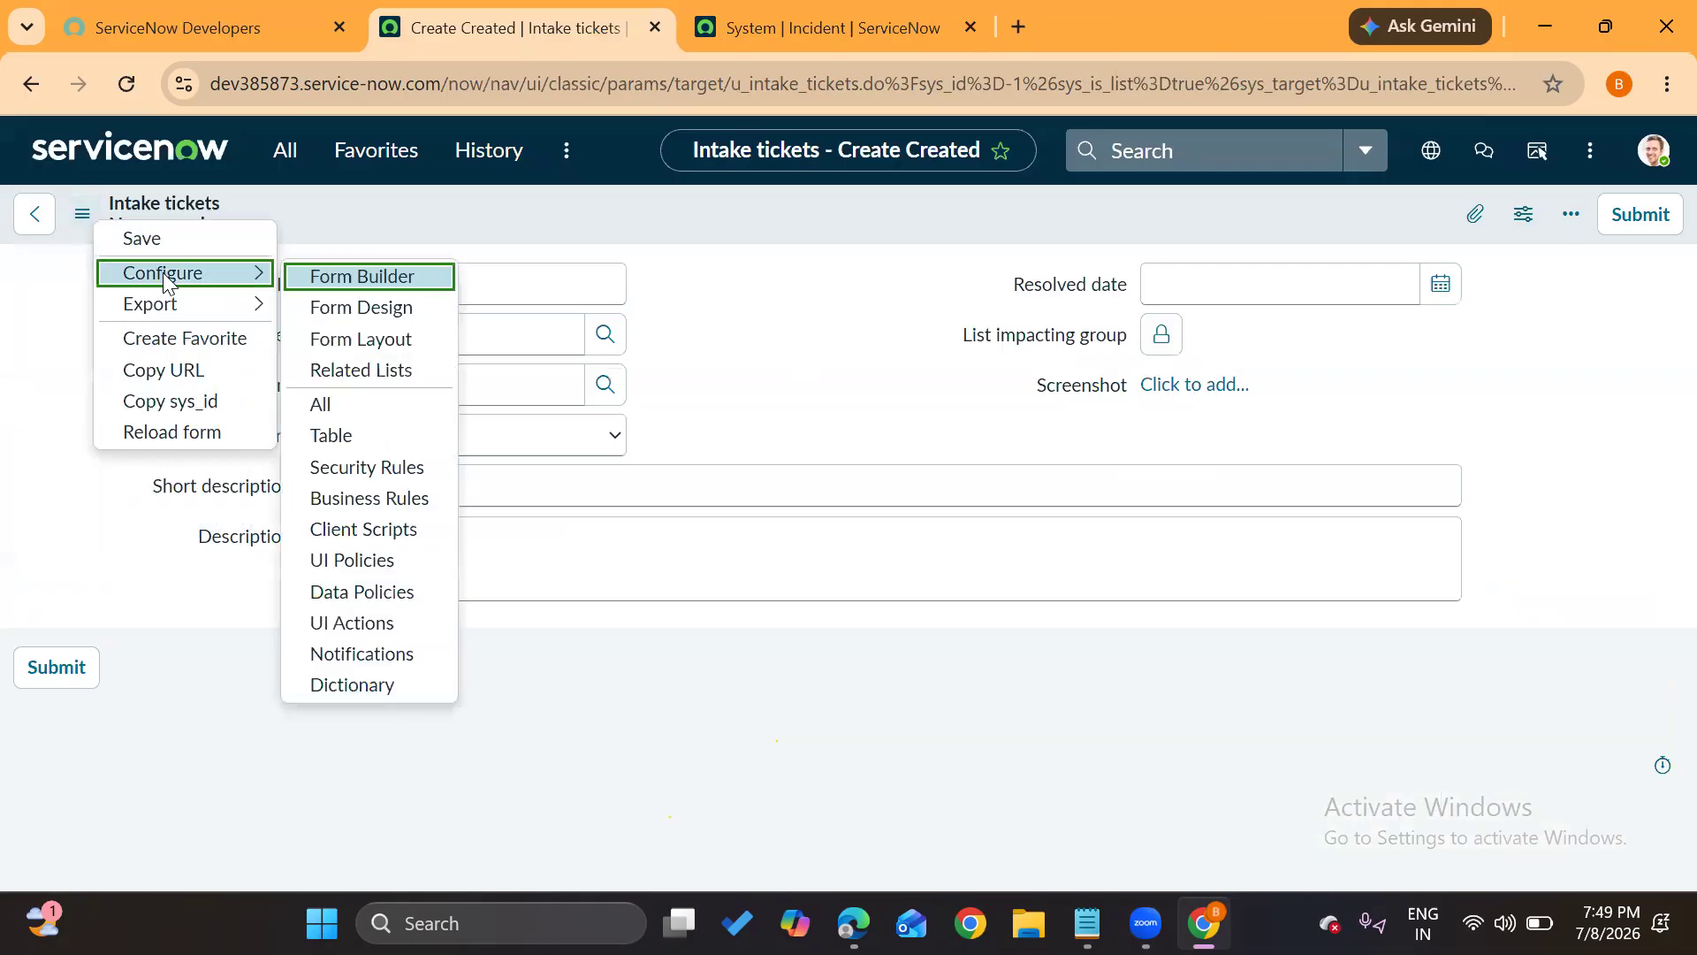
click(364, 338)
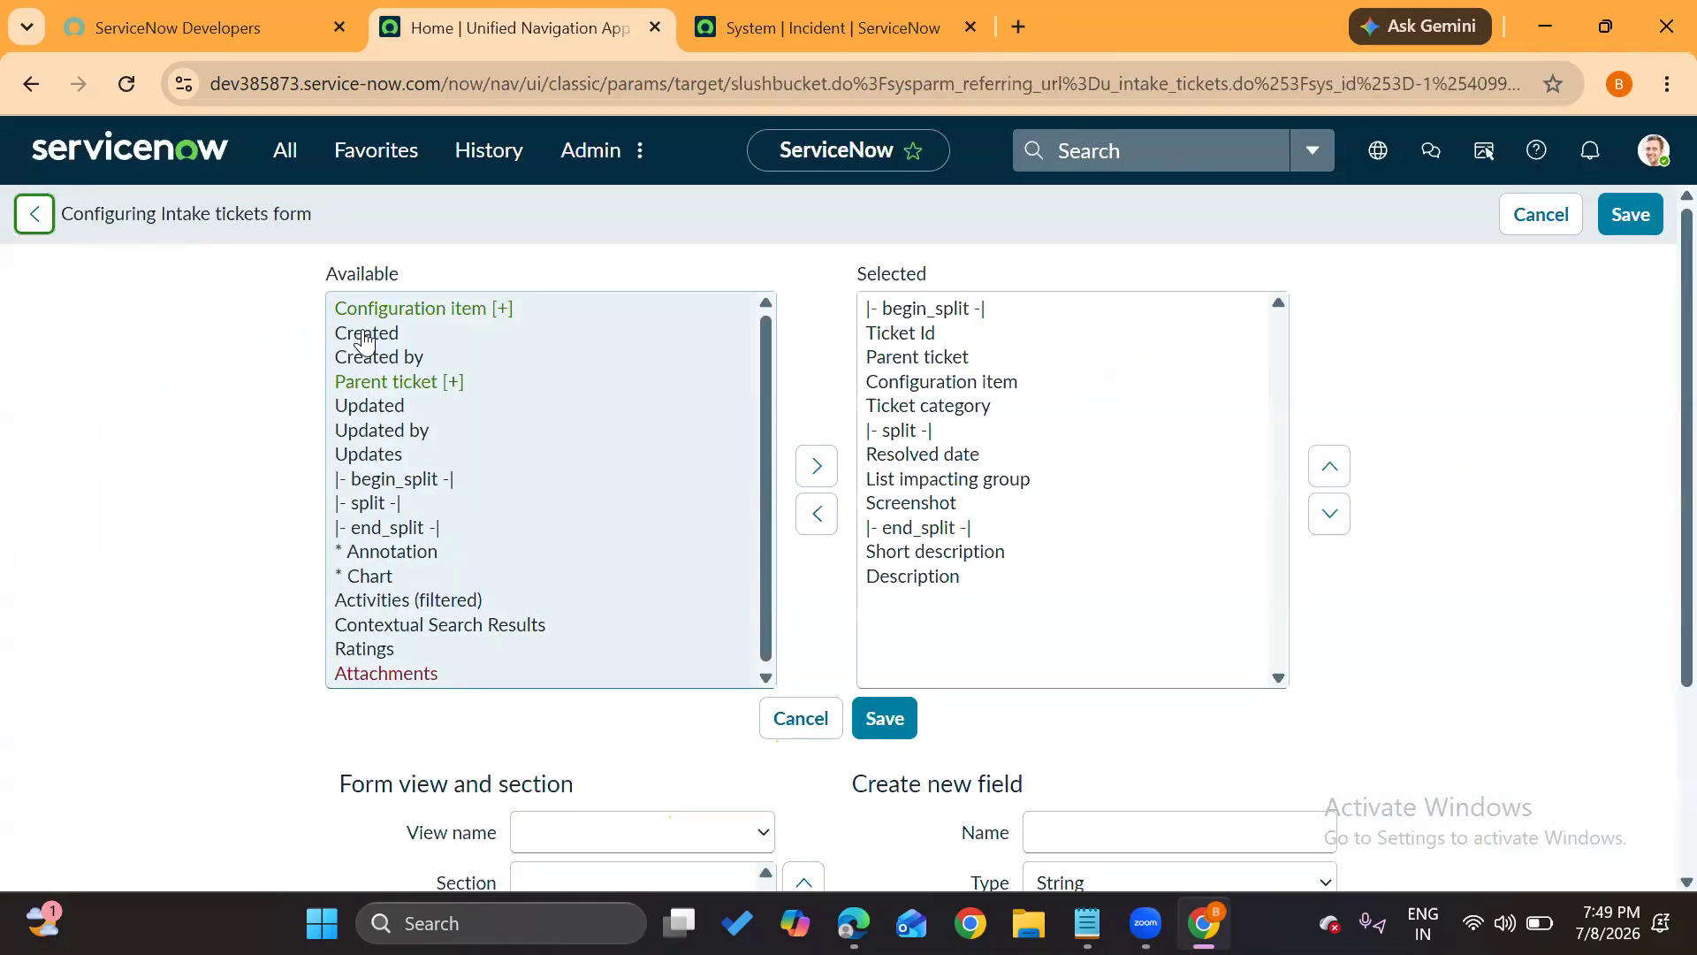
Create a new section captioned SIP in the default view of the Intake tickets form
scroll(316, 645, down, 3)
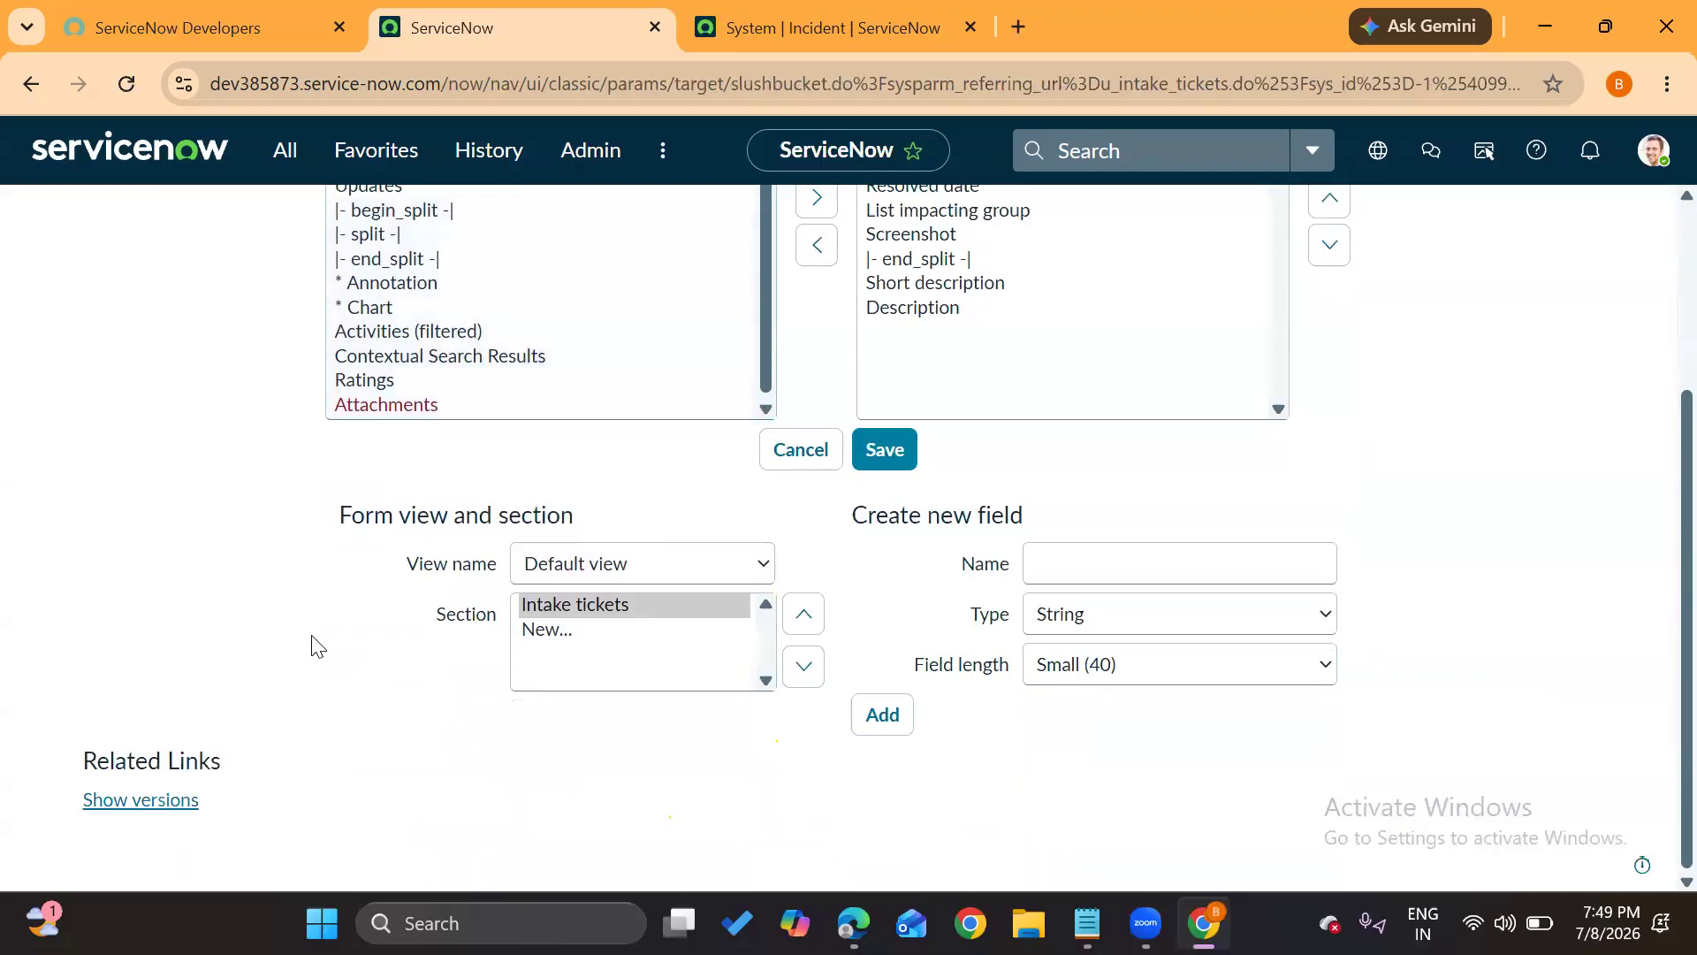
click(537, 632)
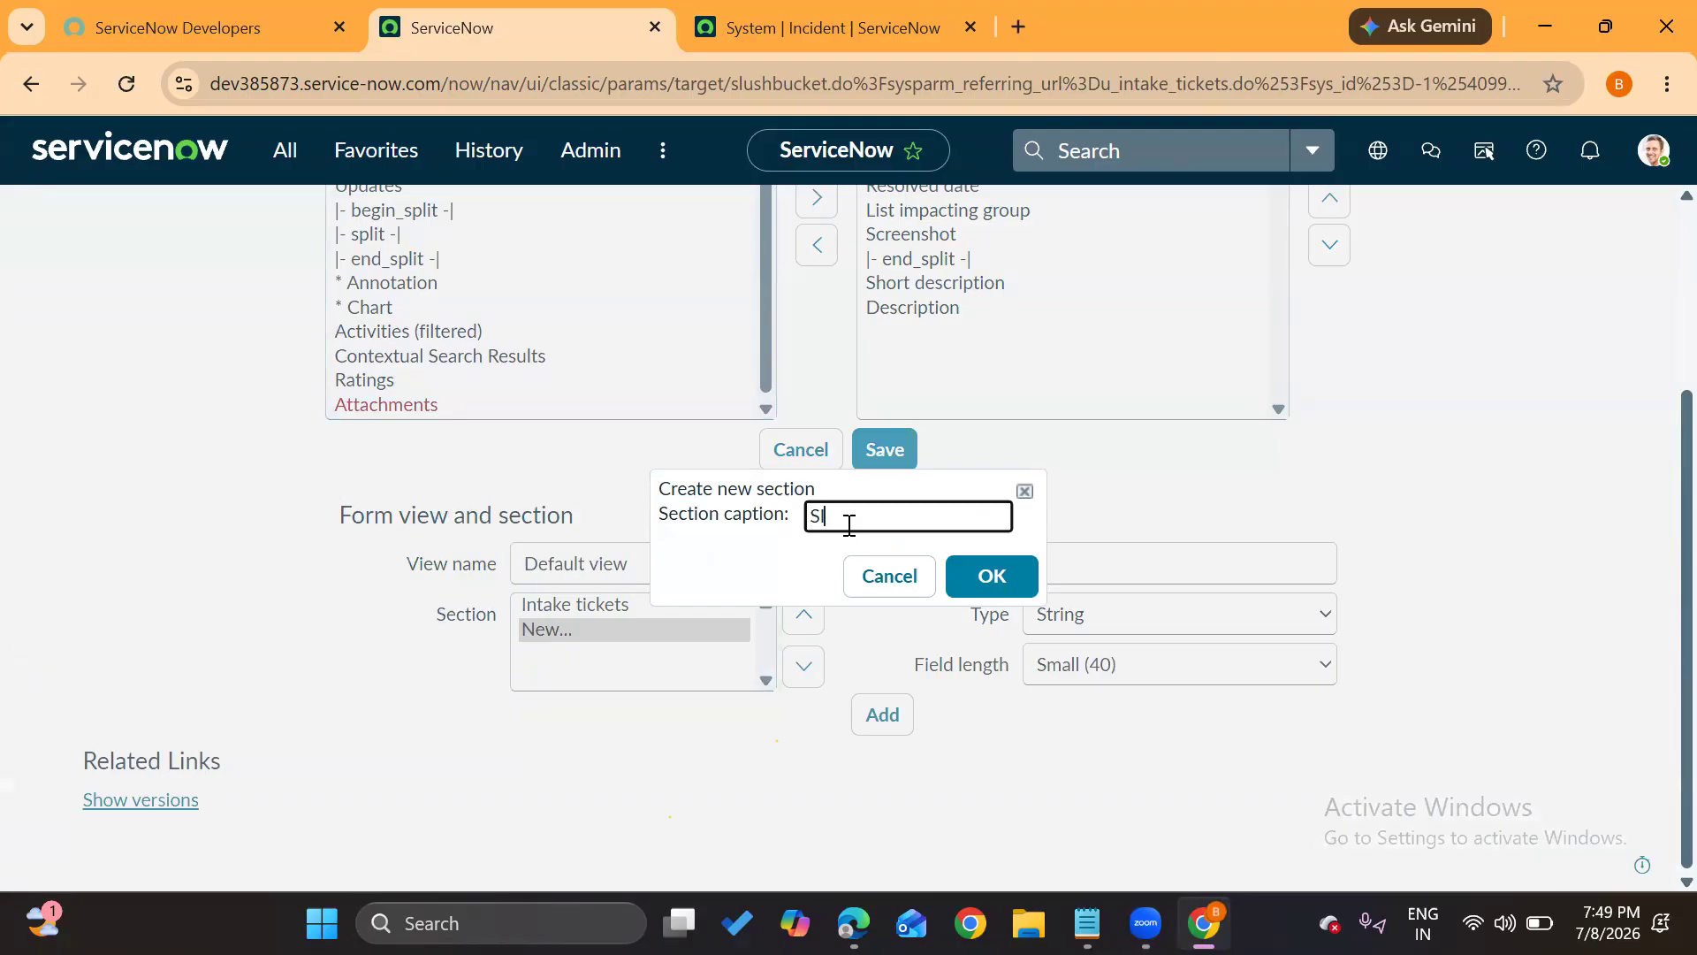
text(SIP)
click(968, 573)
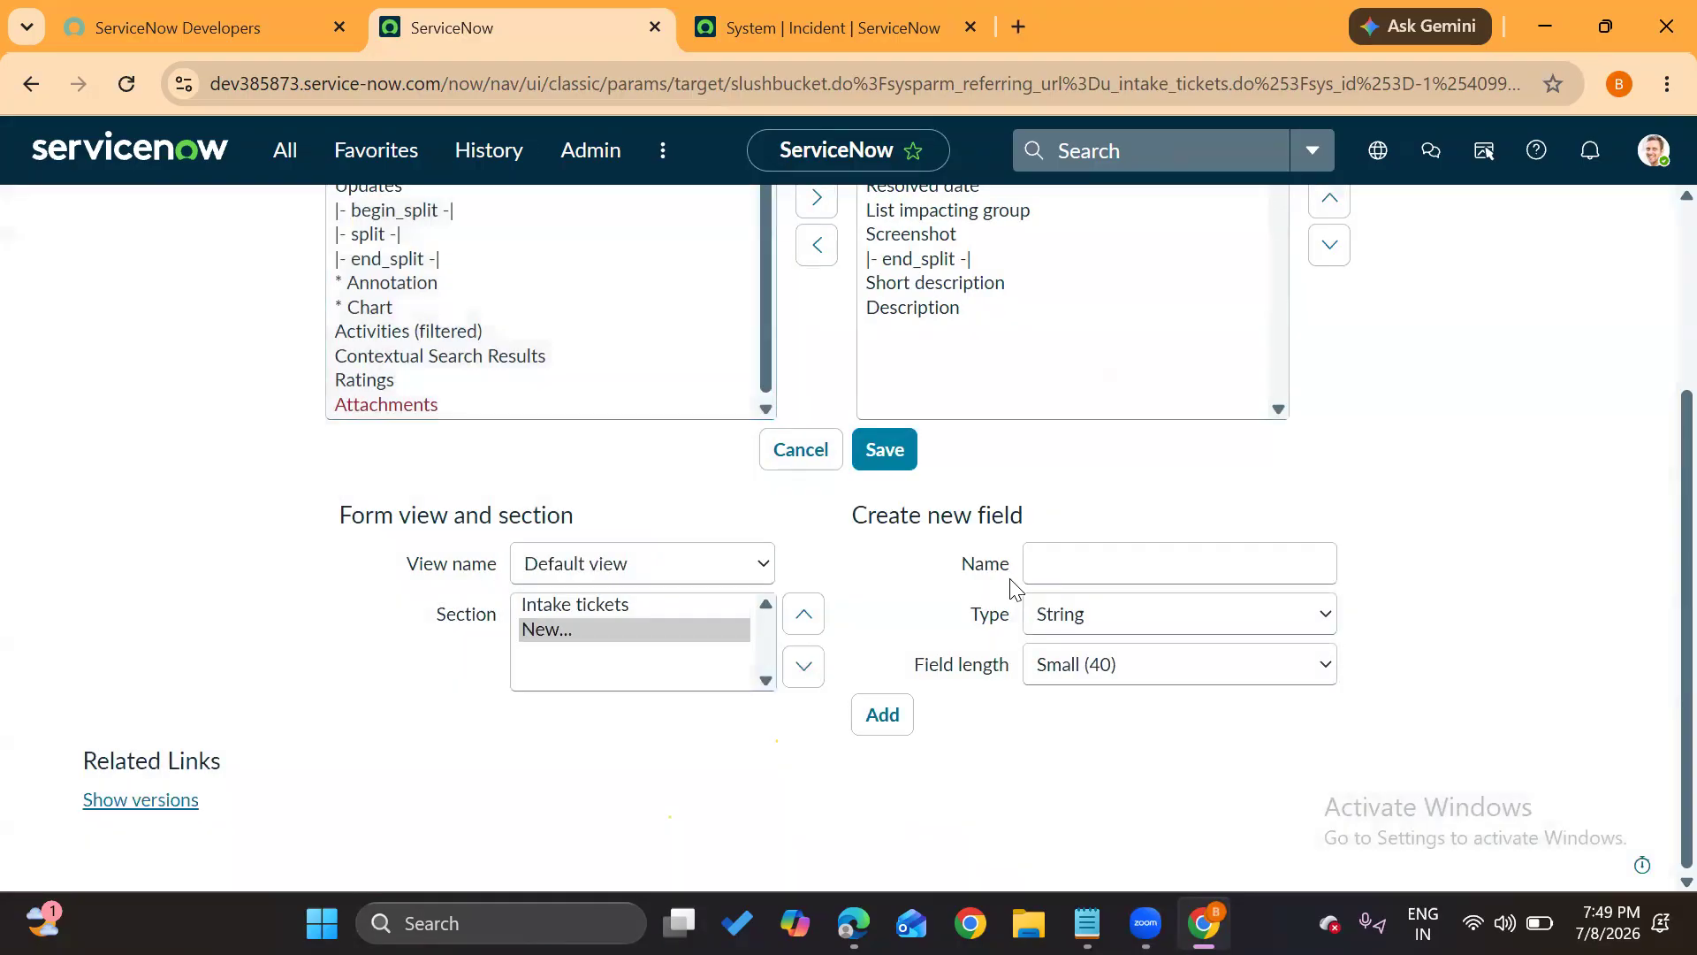
Save the SIP section's changes and create another new section captioned Security
click(570, 654)
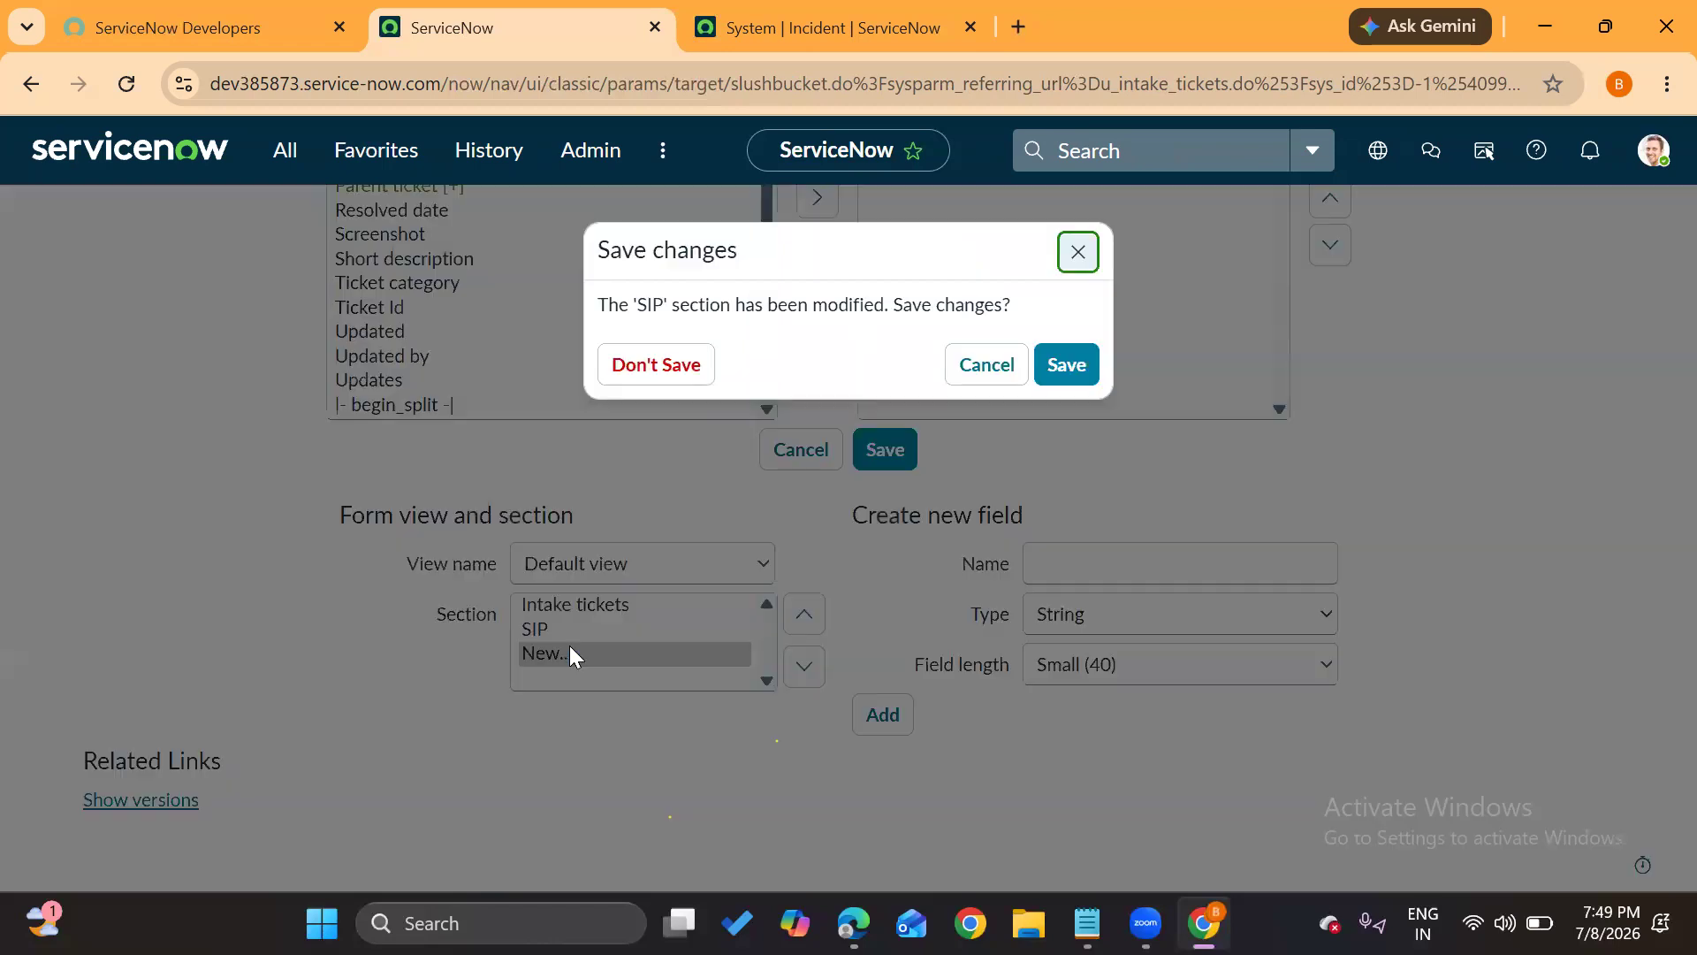
click(1081, 368)
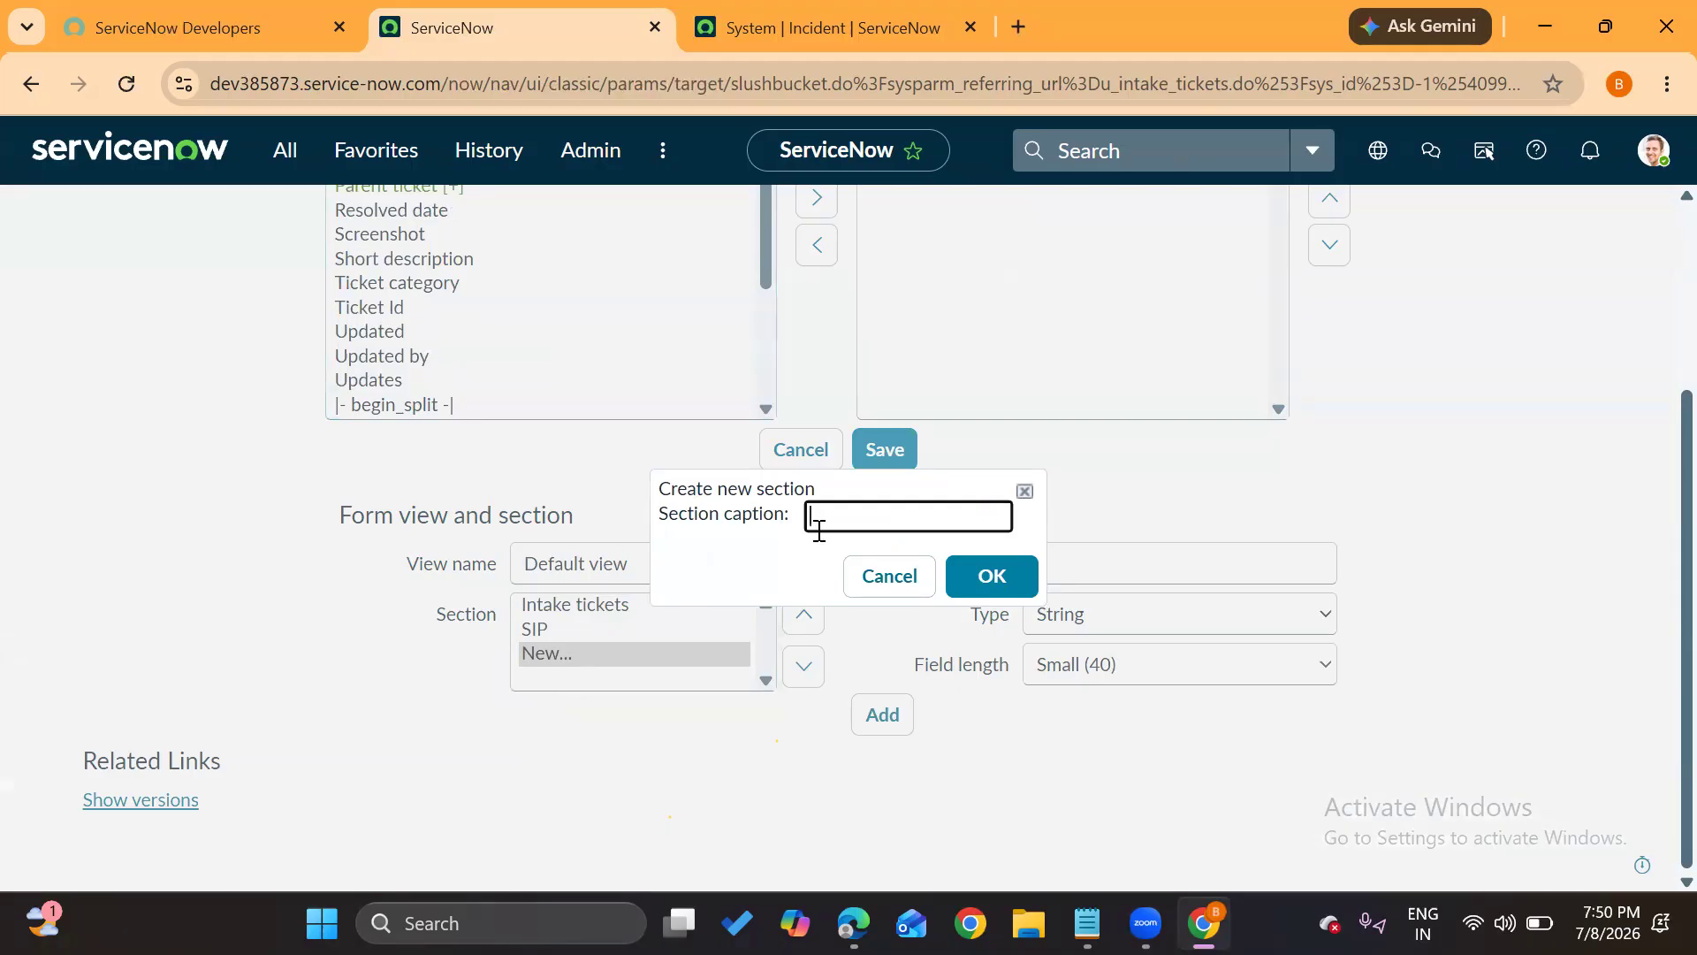
text(Security)
click(994, 576)
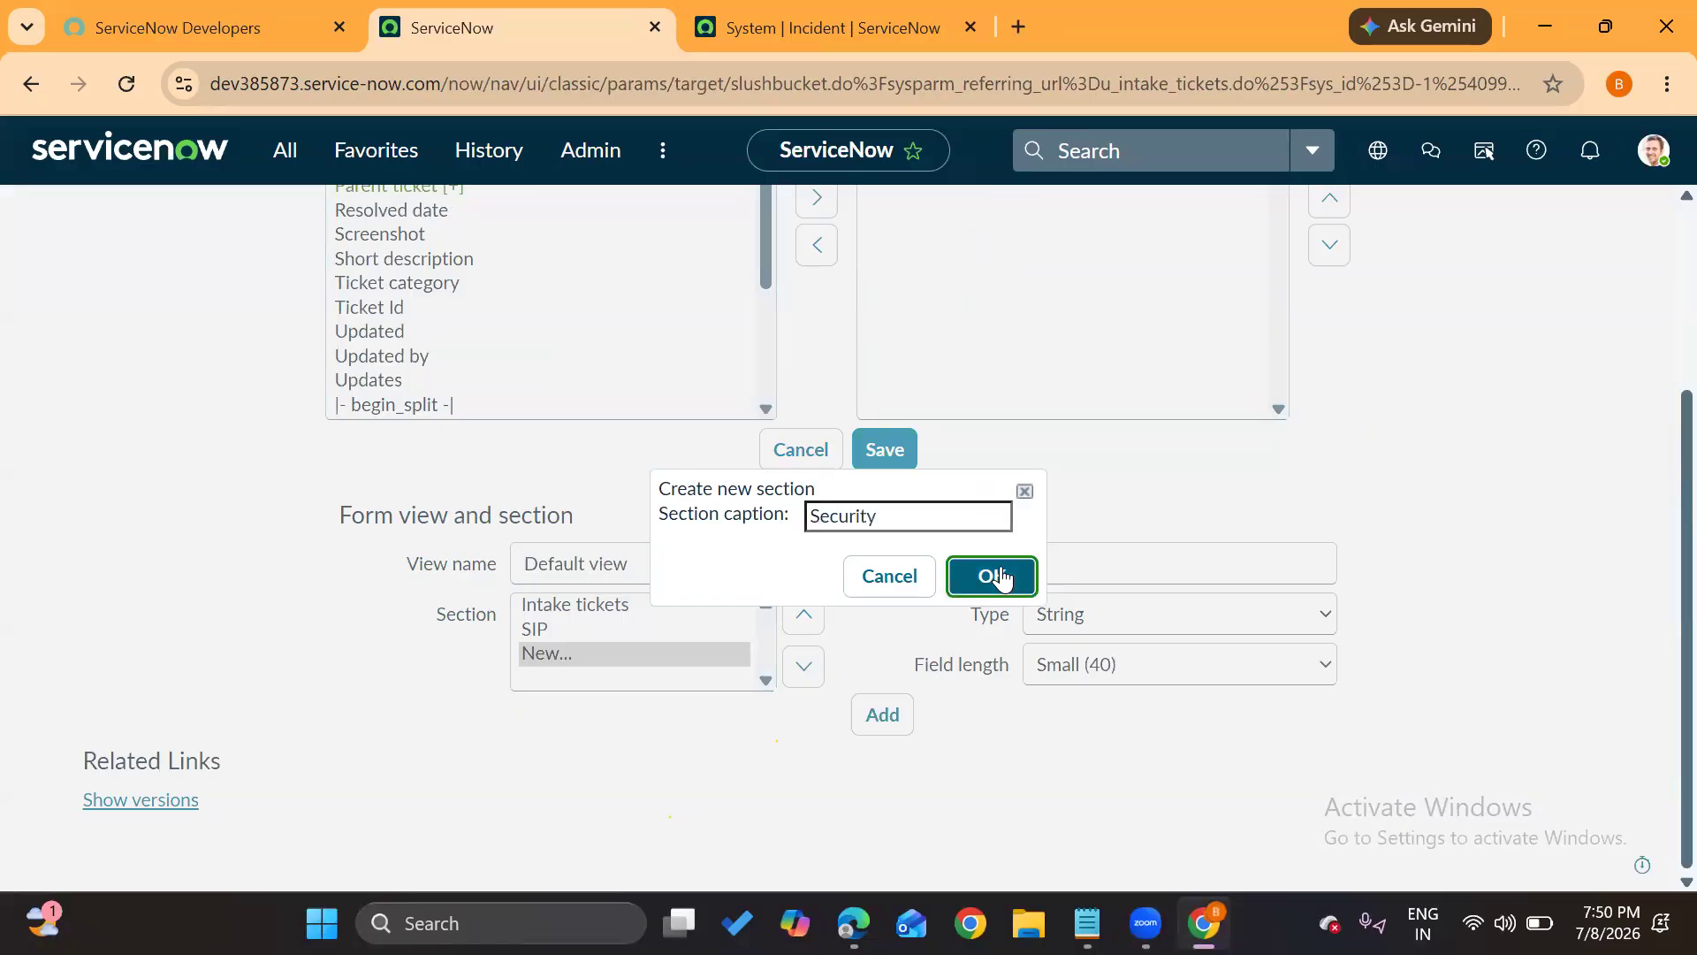
Save the Security section's changes, create a third section captioned GRC and save the form layout
click(585, 679)
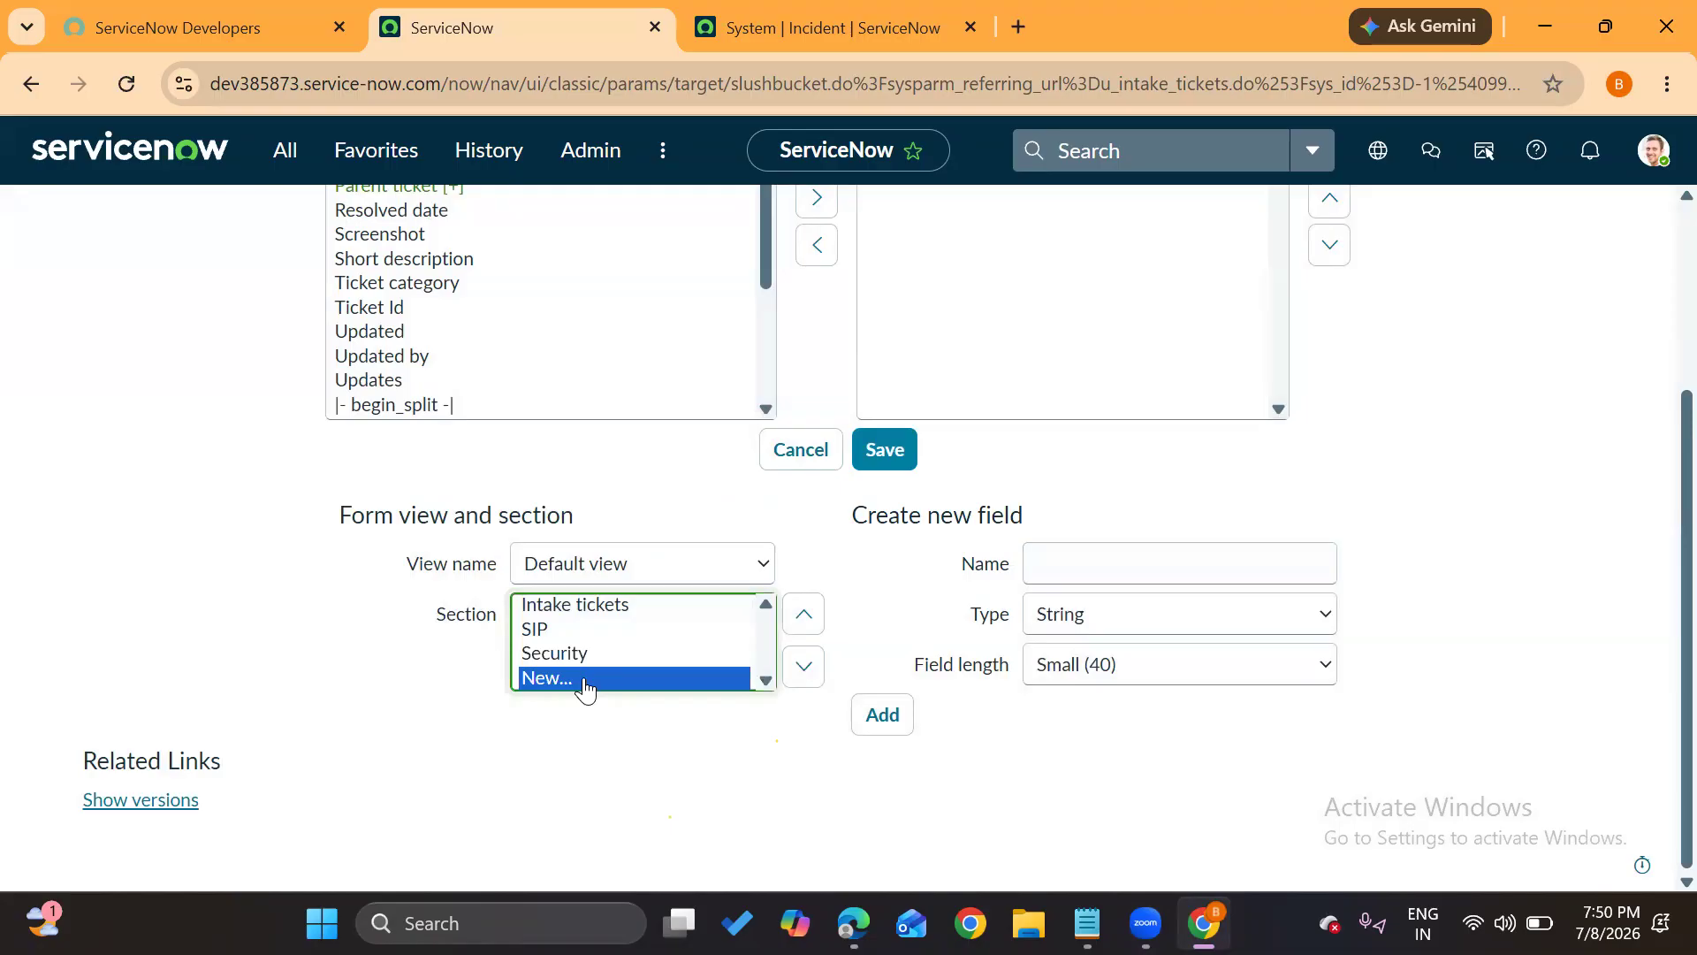
click(1073, 364)
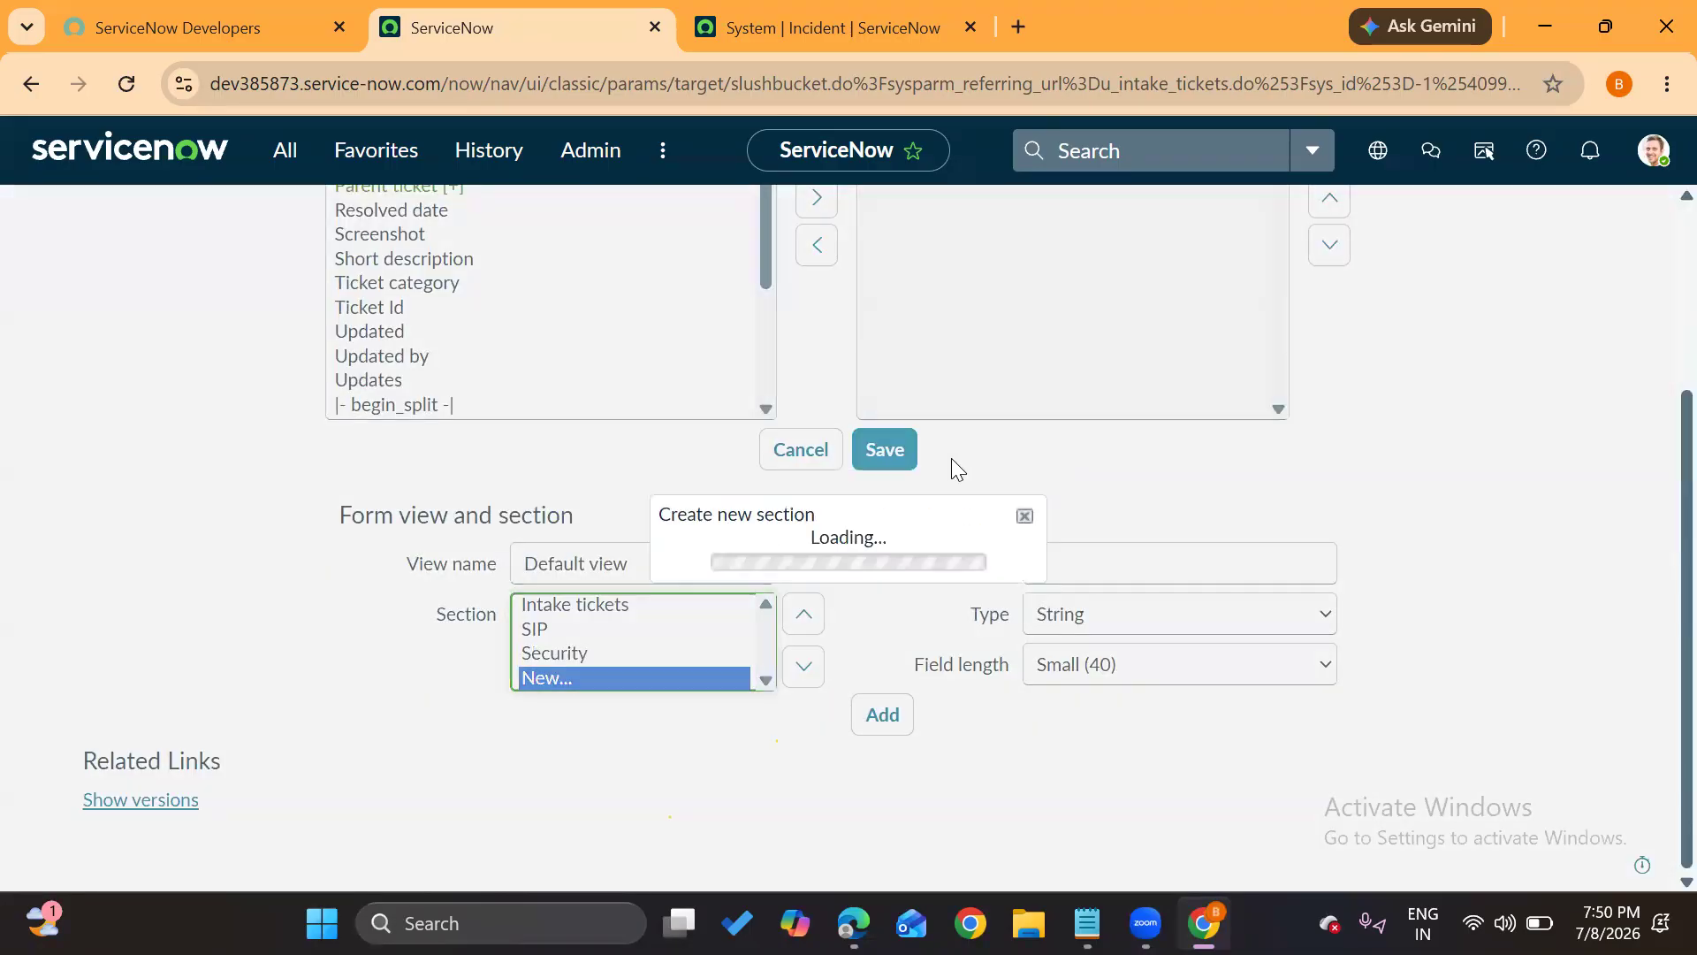
text(GRC)
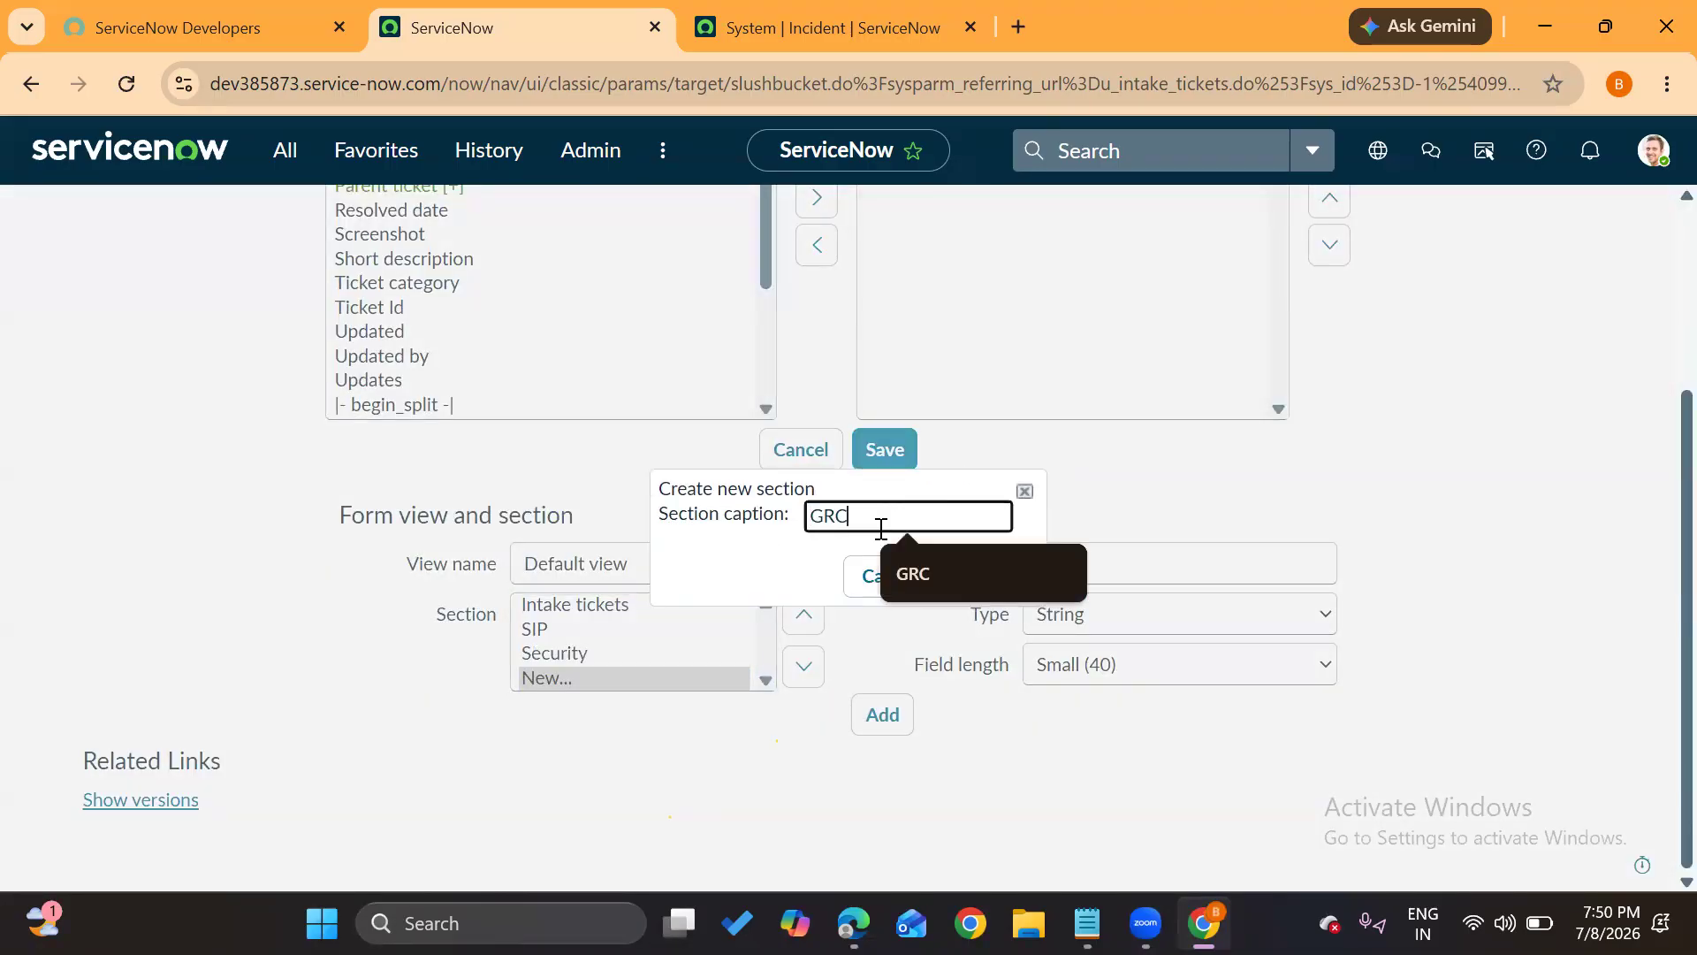
click(1015, 571)
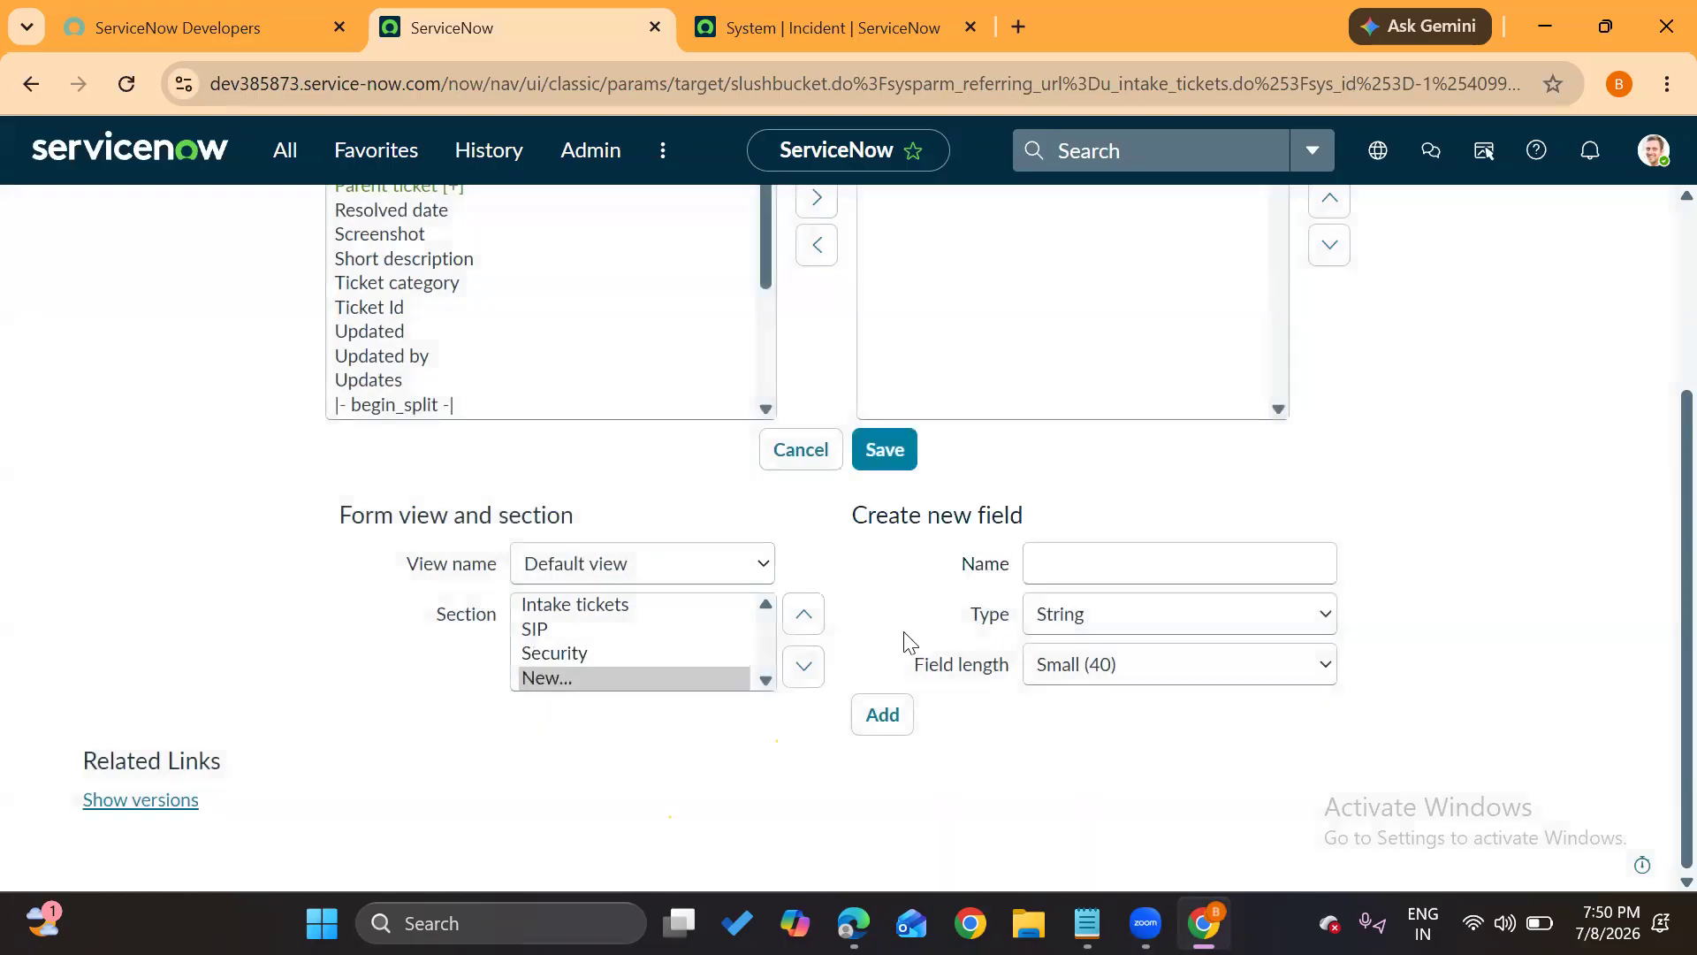
click(884, 453)
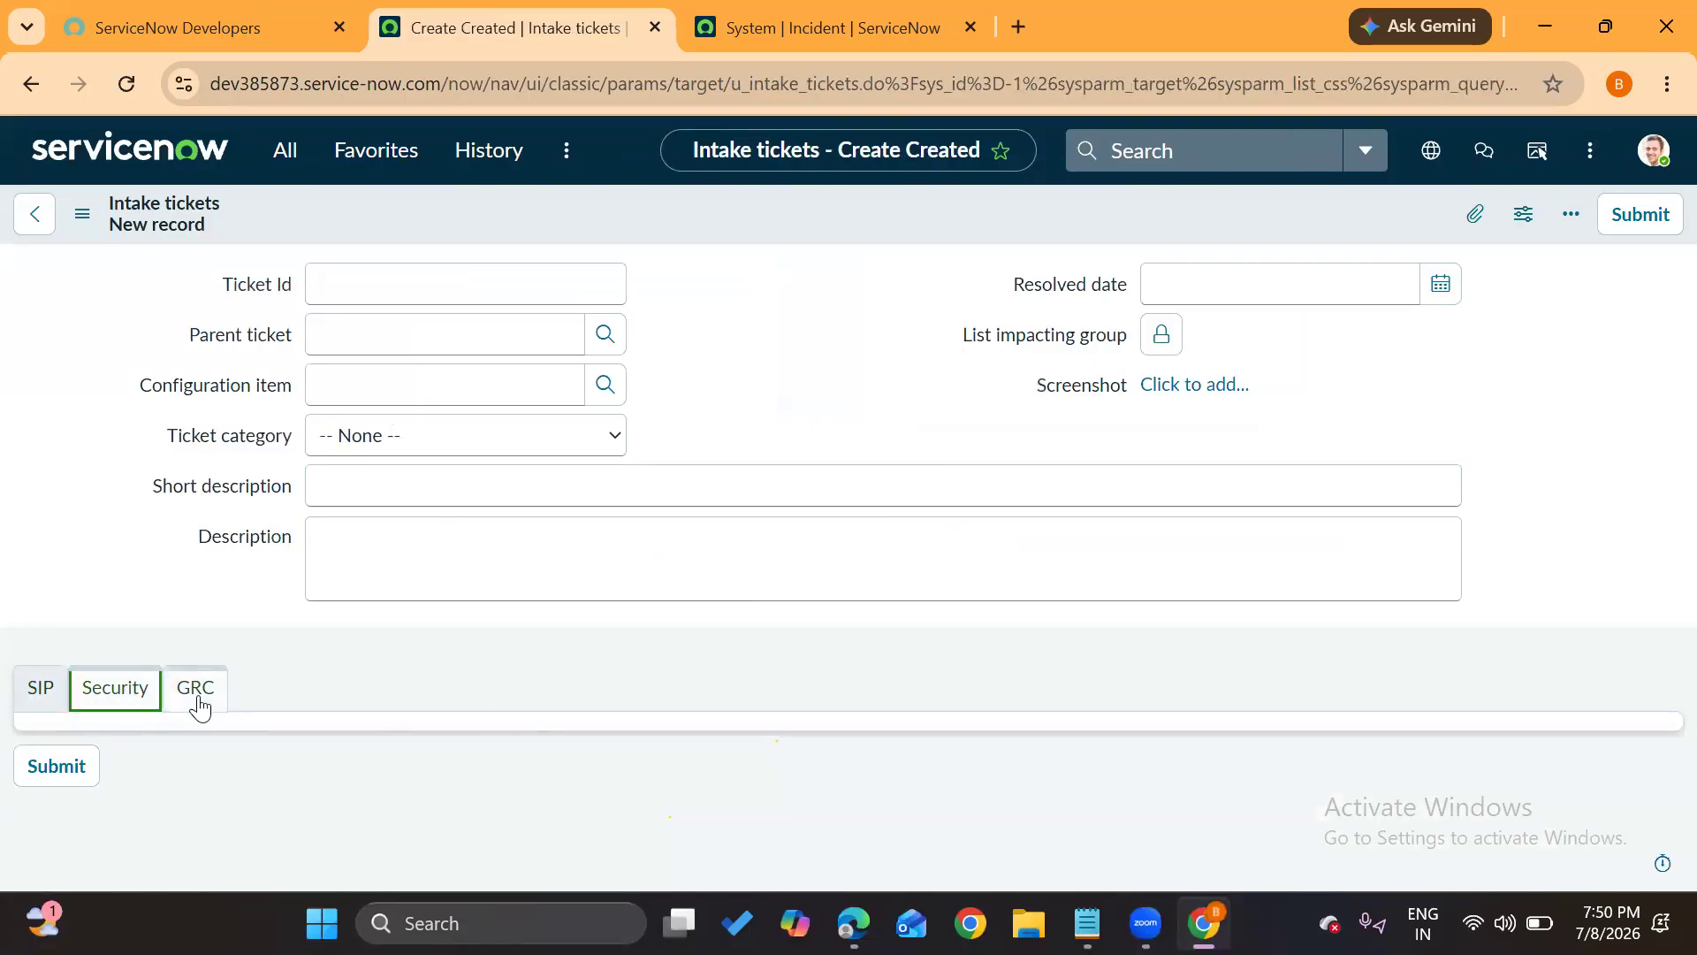
Reopen the Form Layout configuration of the new Intake tickets record and select the SIP section for editing
click(33, 694)
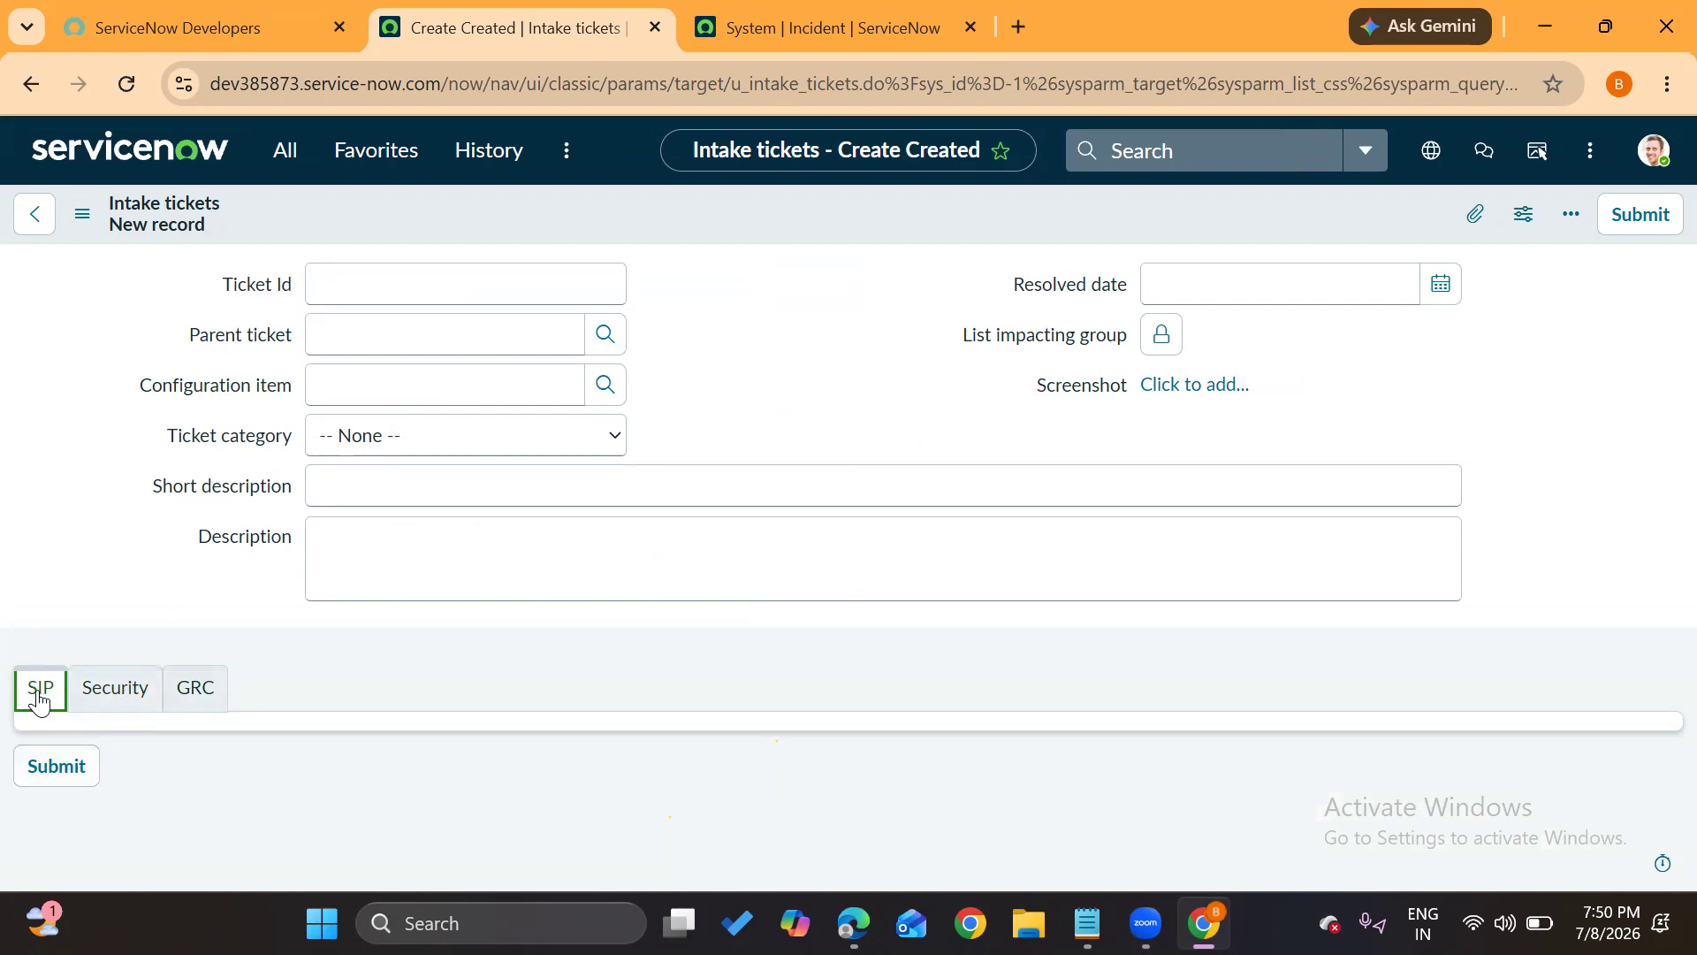
click(82, 221)
mouse_move(154, 279)
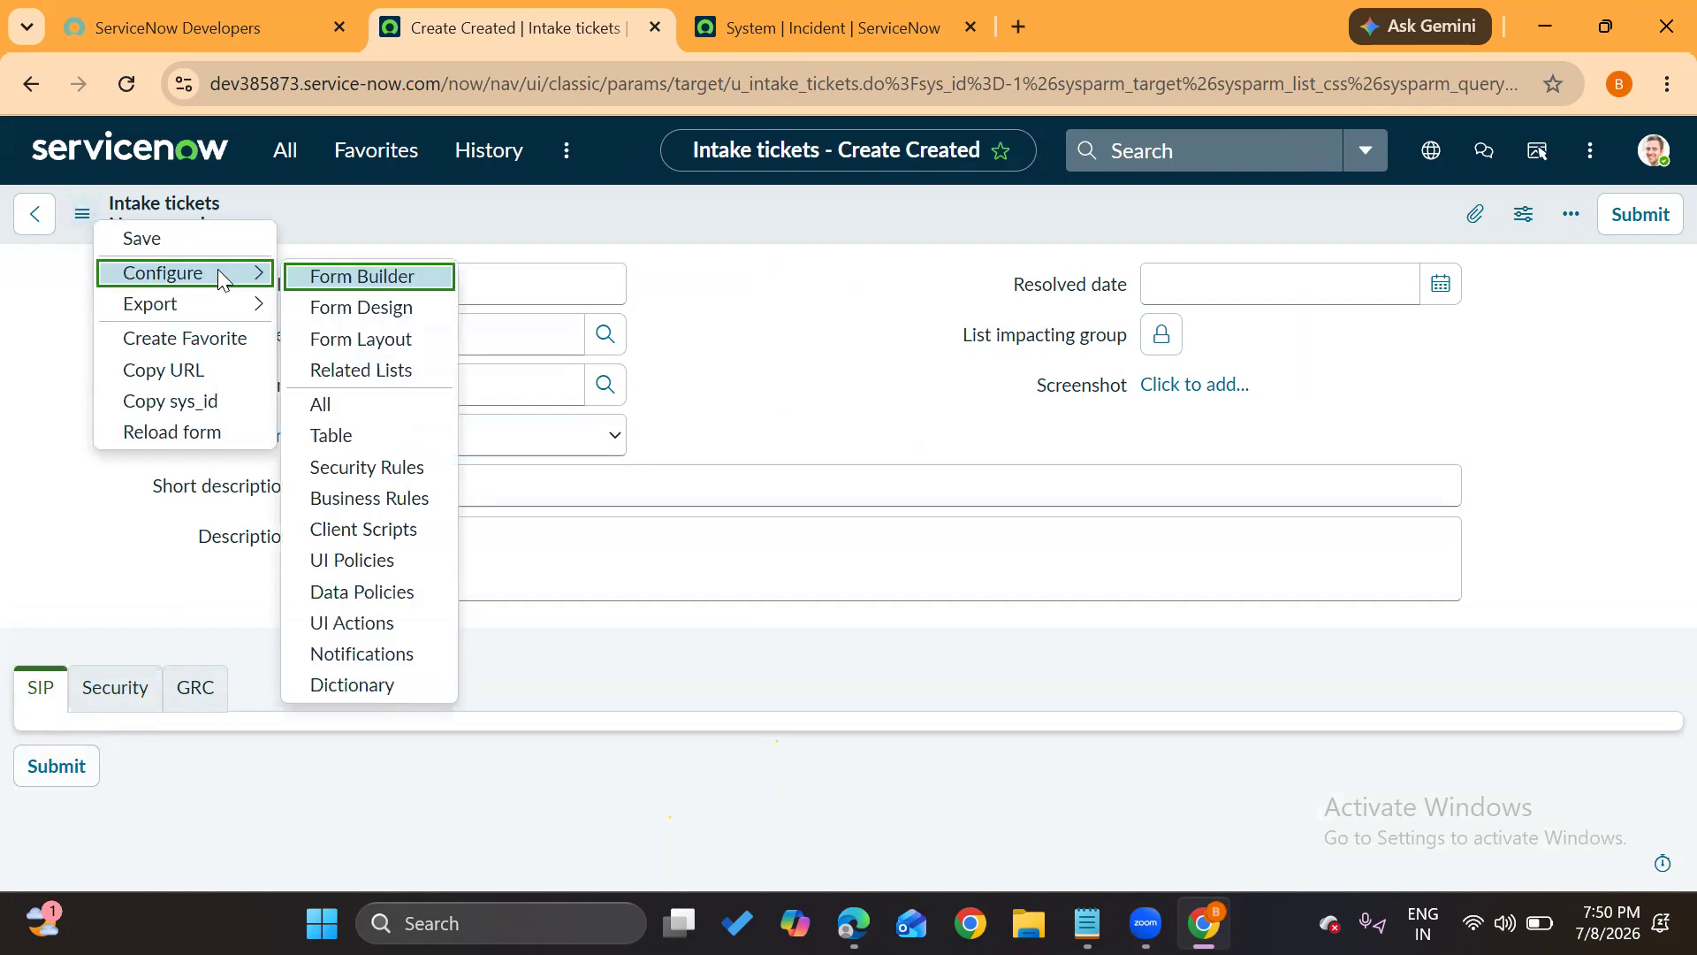
click(82, 215)
mouse_move(221, 275)
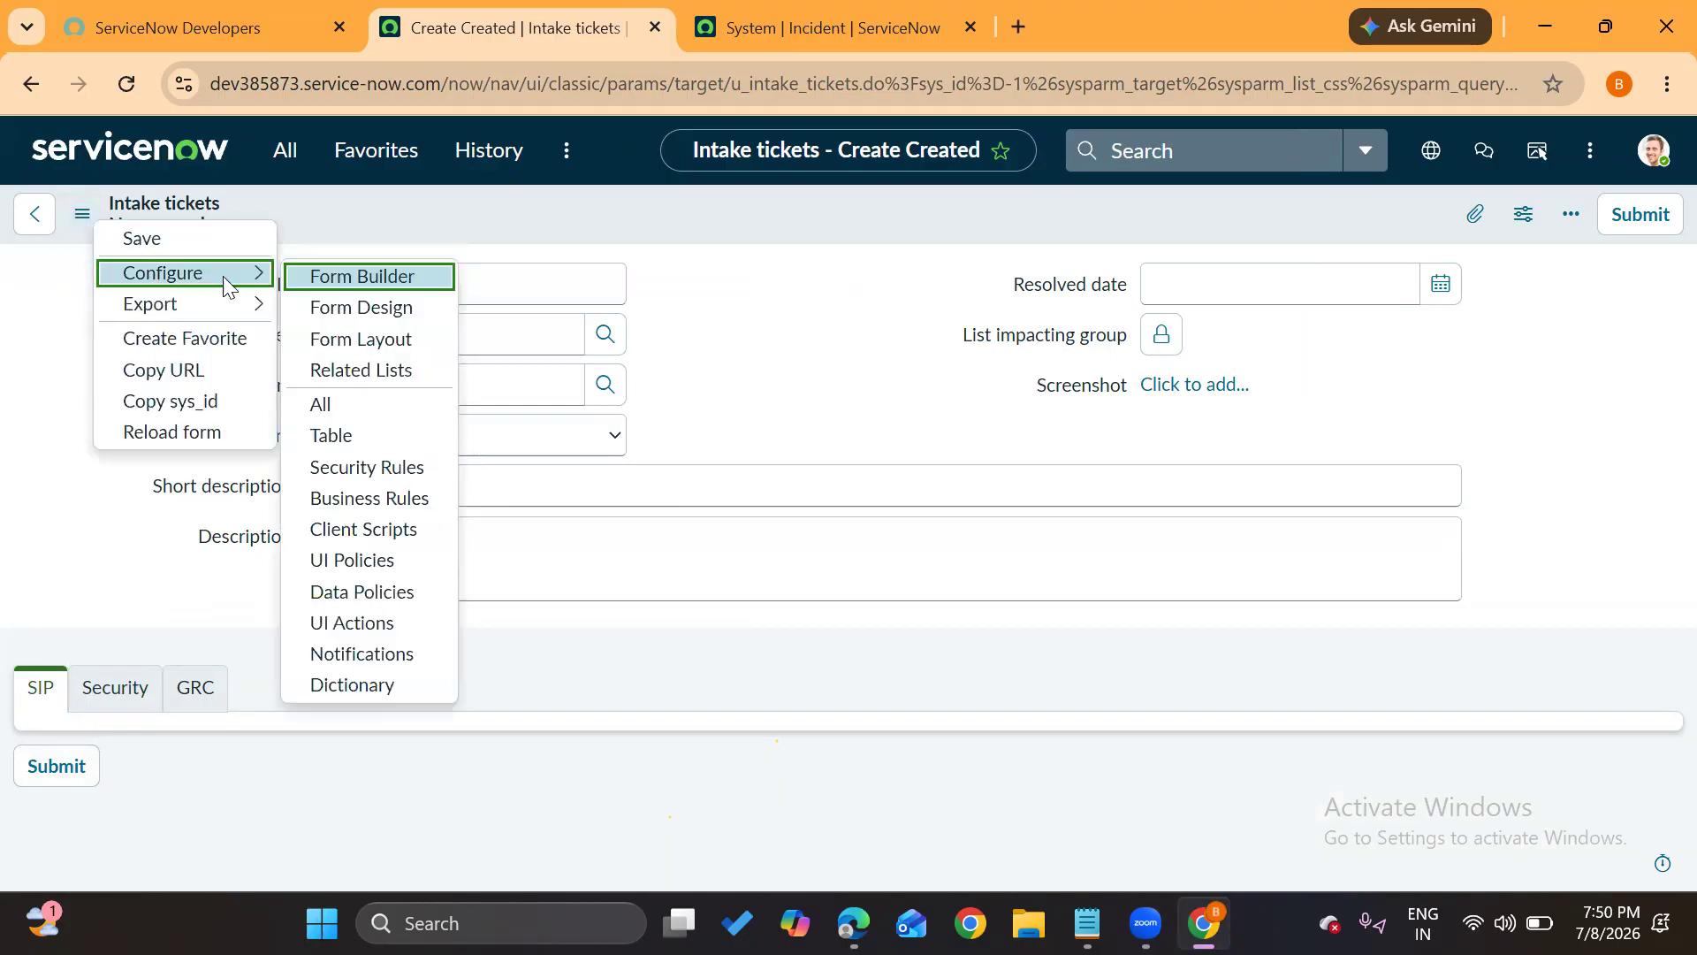
click(351, 339)
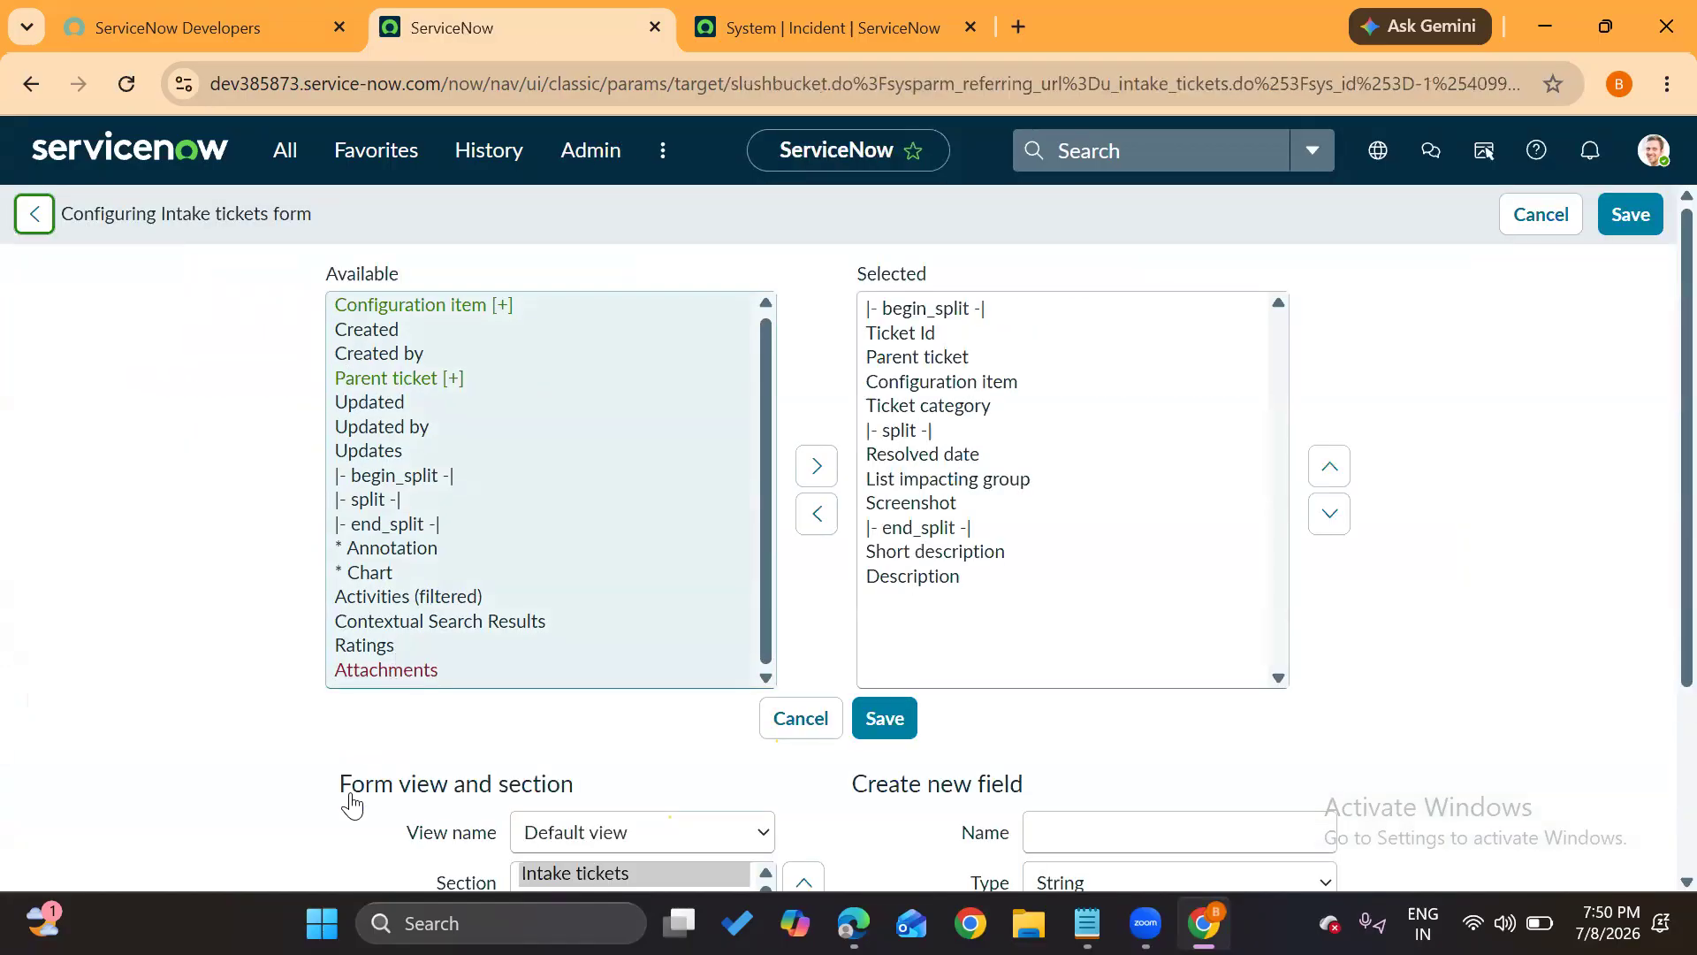
scroll(352, 795, down, 3)
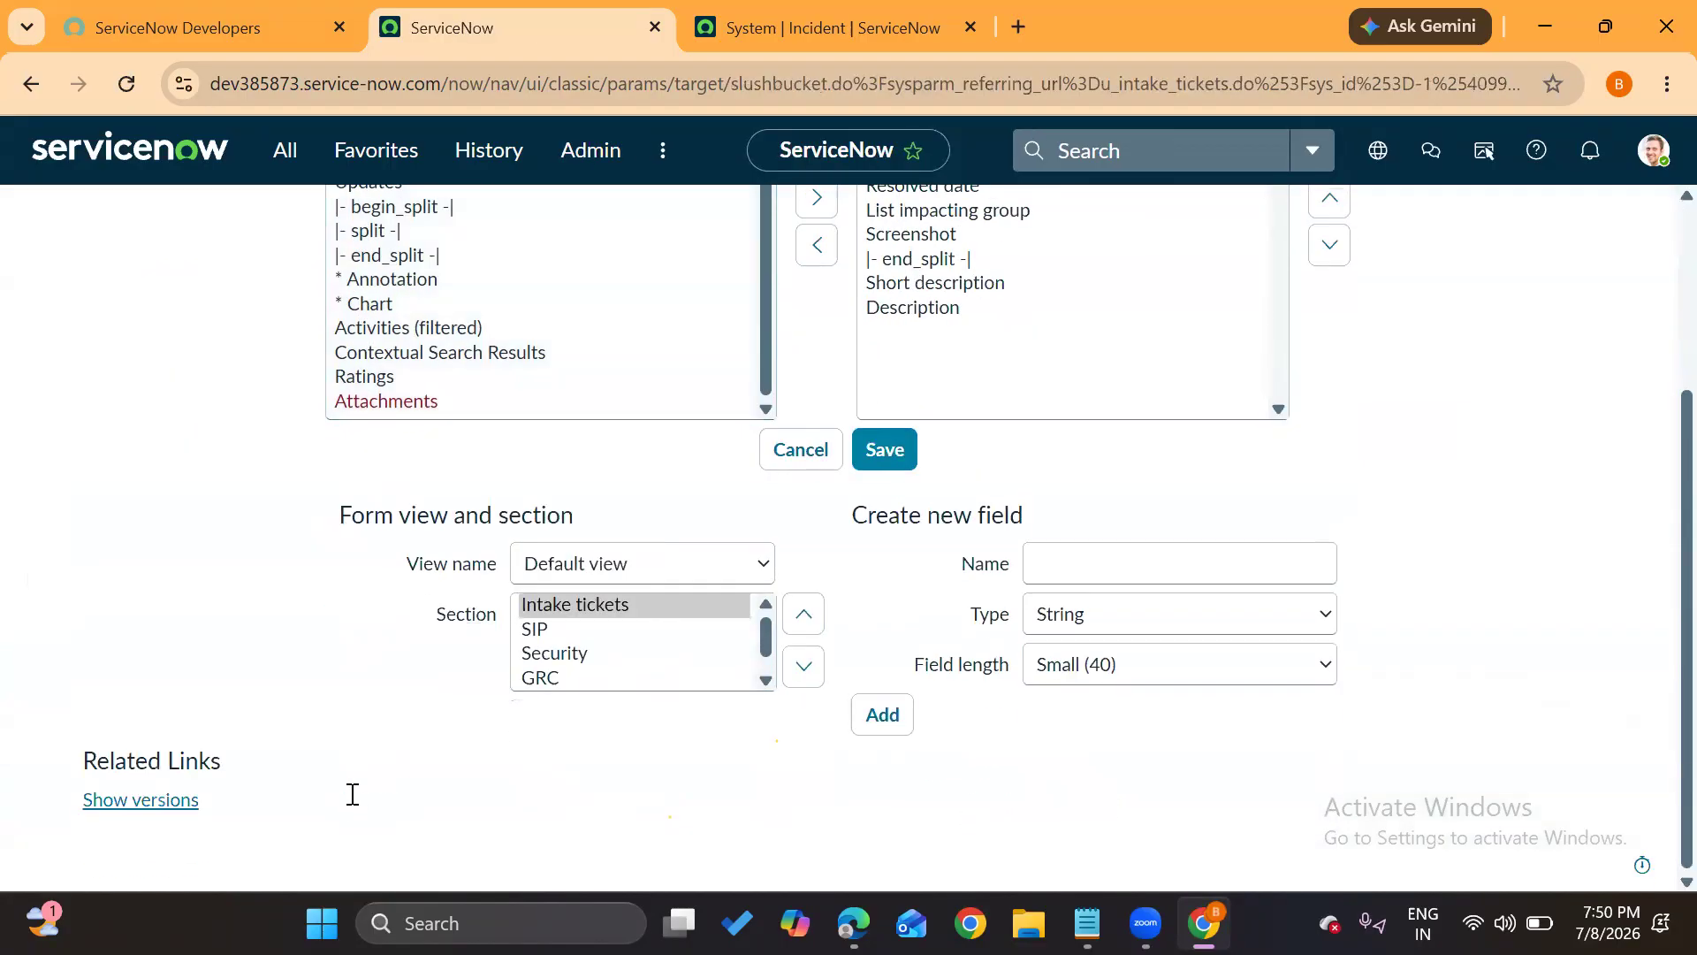
click(556, 638)
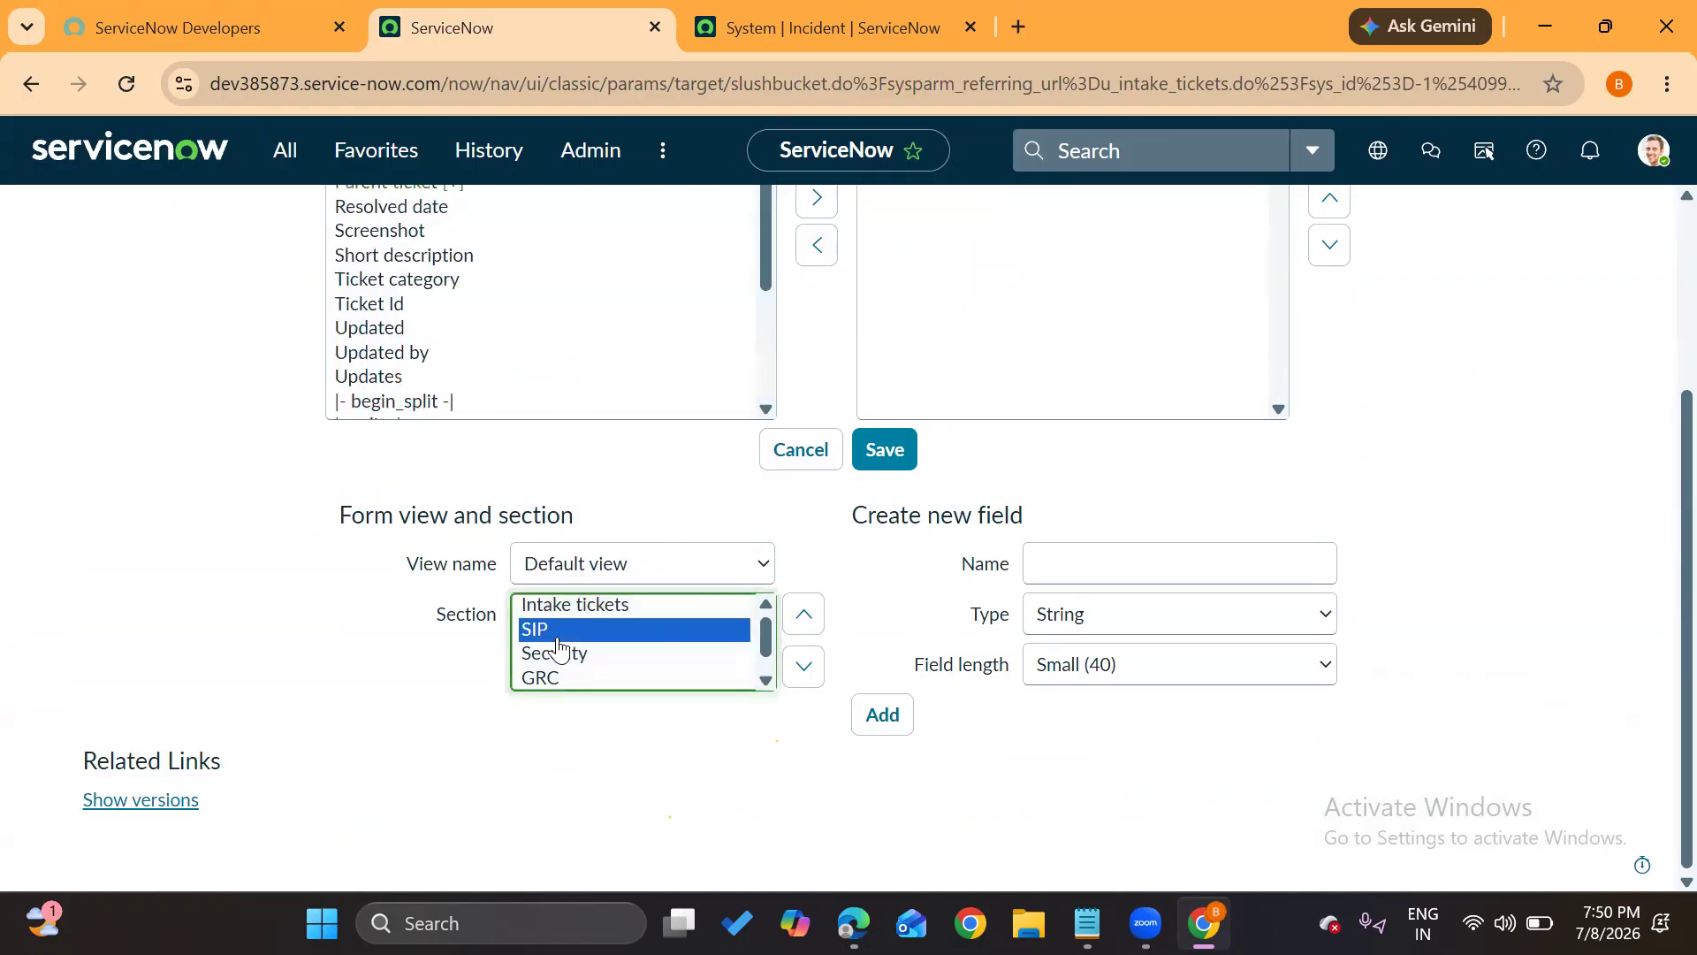
Try to add three small (40) String fields named SIP test1, SIP test2 and SIP test3 to the SIP section
scroll(880, 588, up, 3)
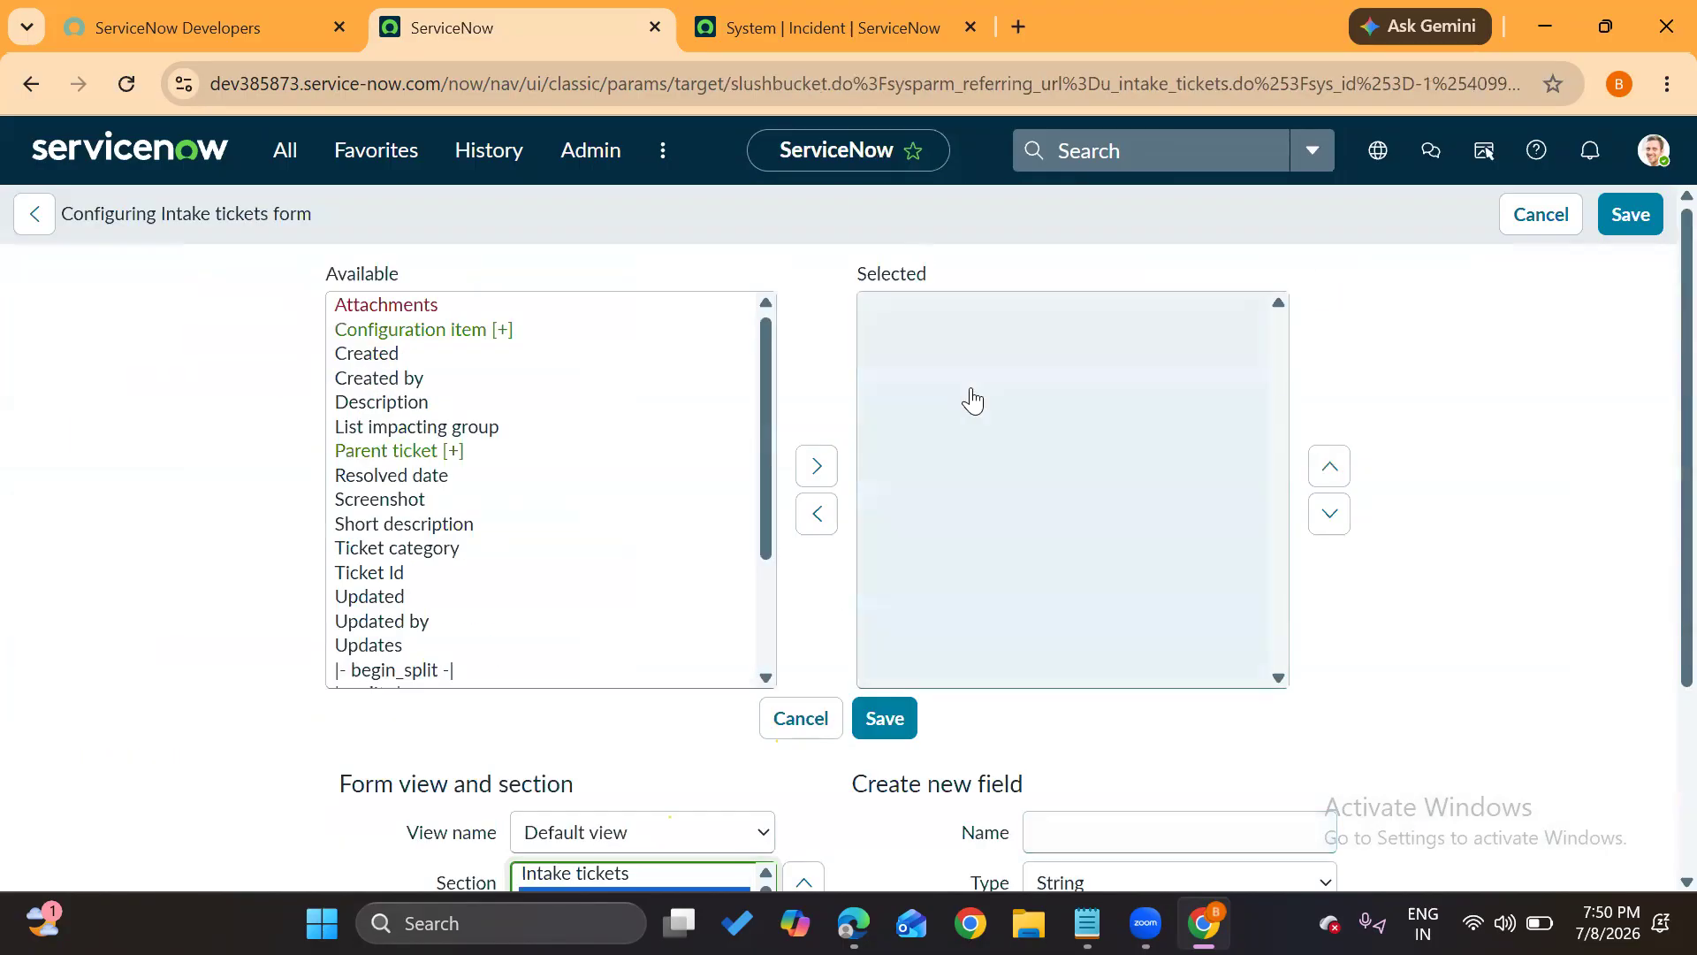
scroll(973, 400, down, 3)
click(1062, 568)
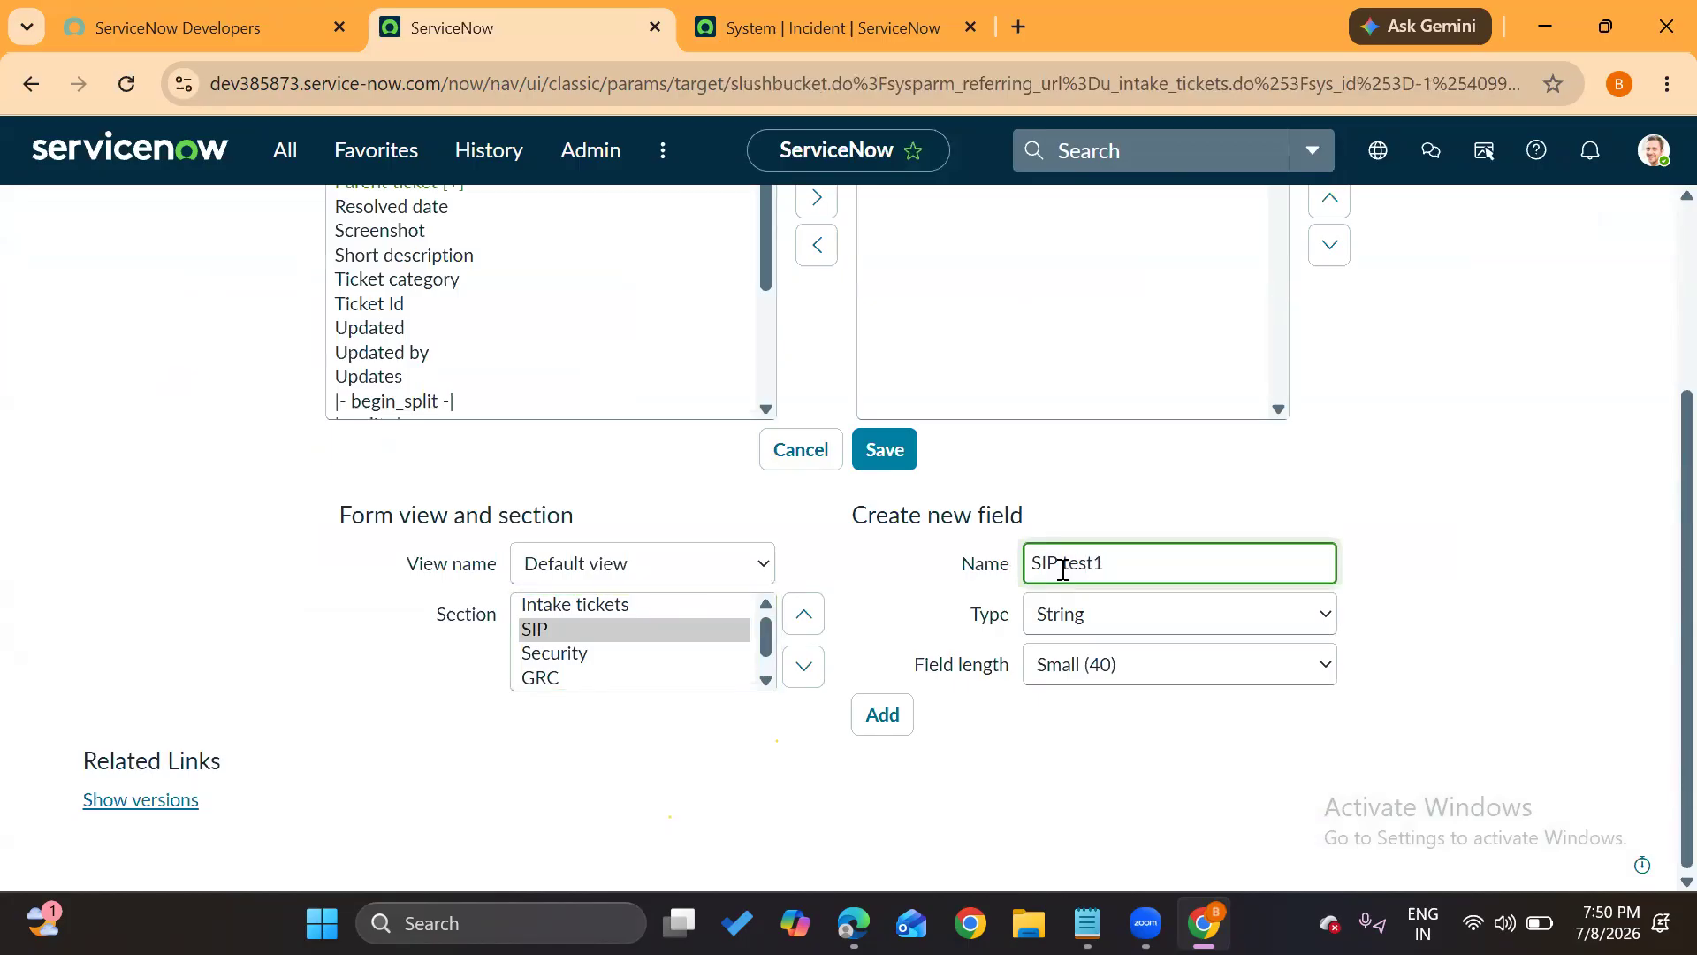
key(ctrl+a)
key(ctrl+c)
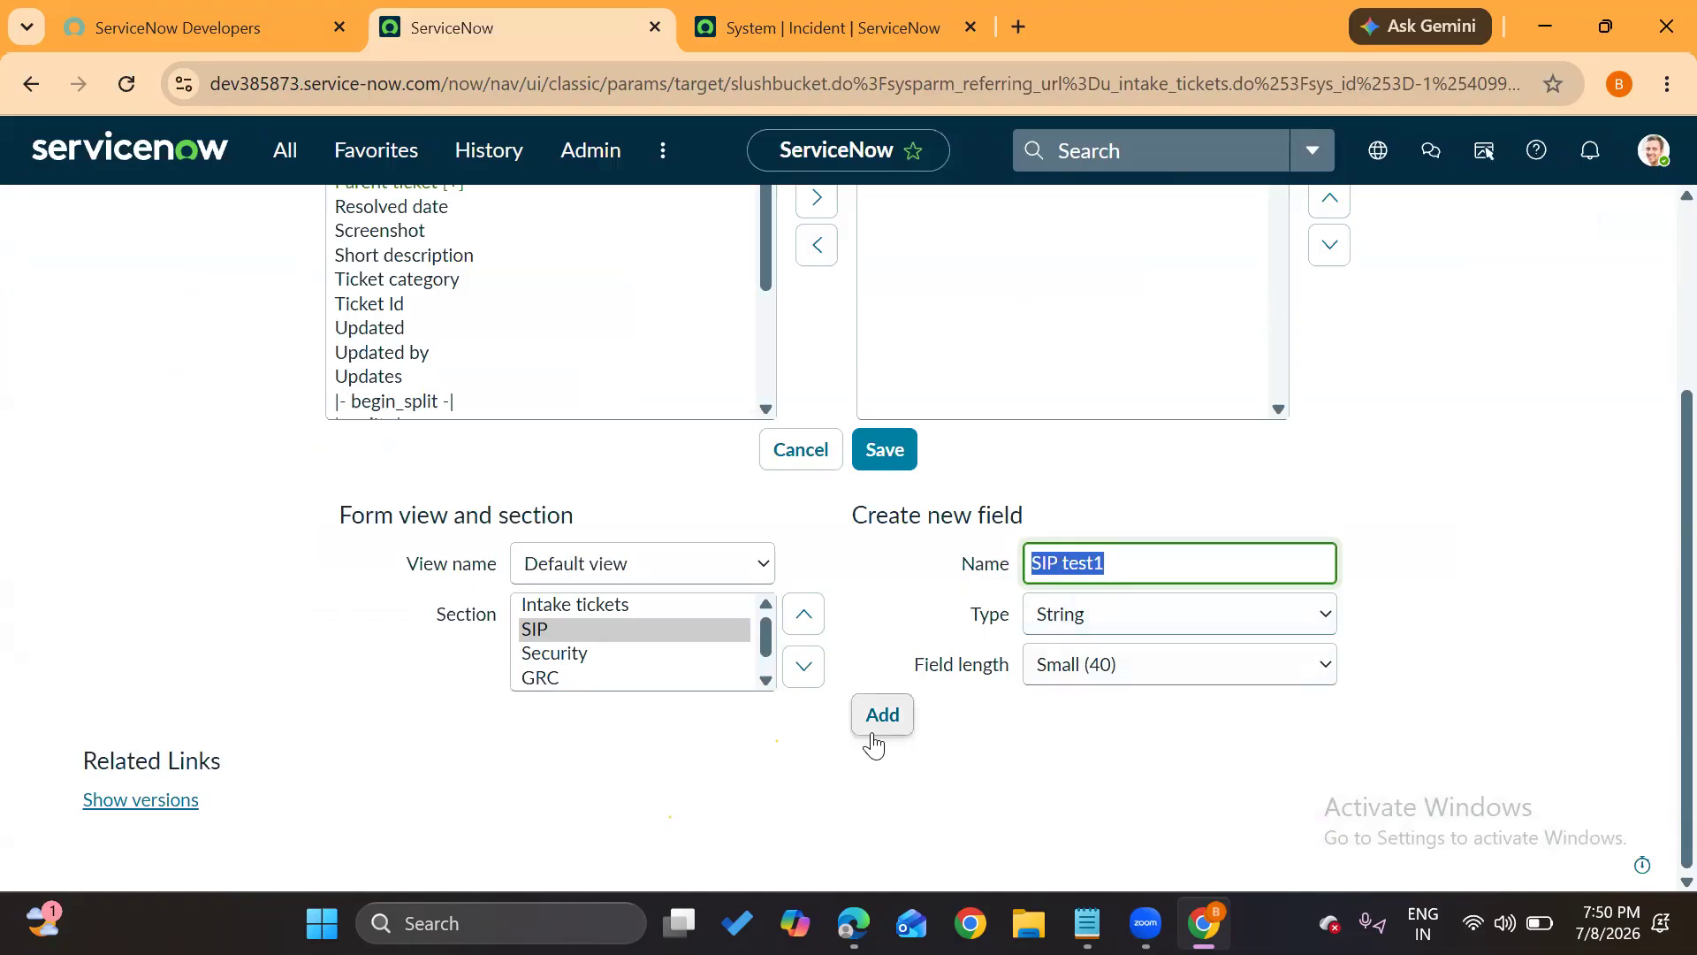
click(877, 718)
click(1074, 564)
key(ctrl+v)
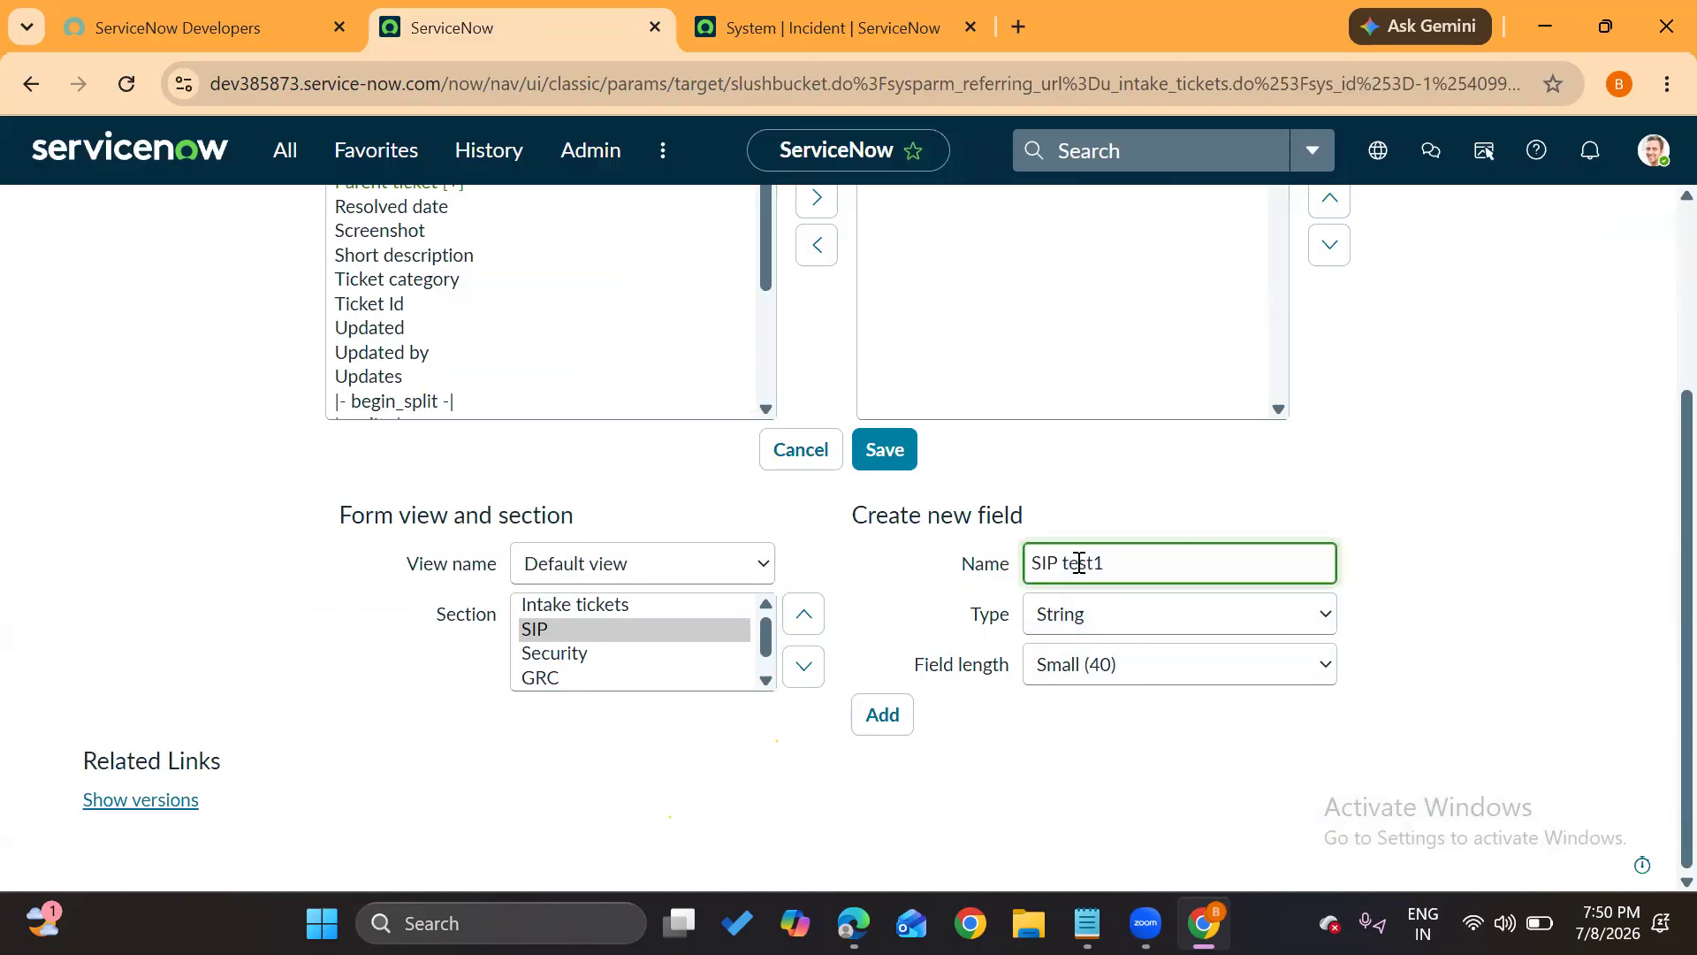
click(883, 714)
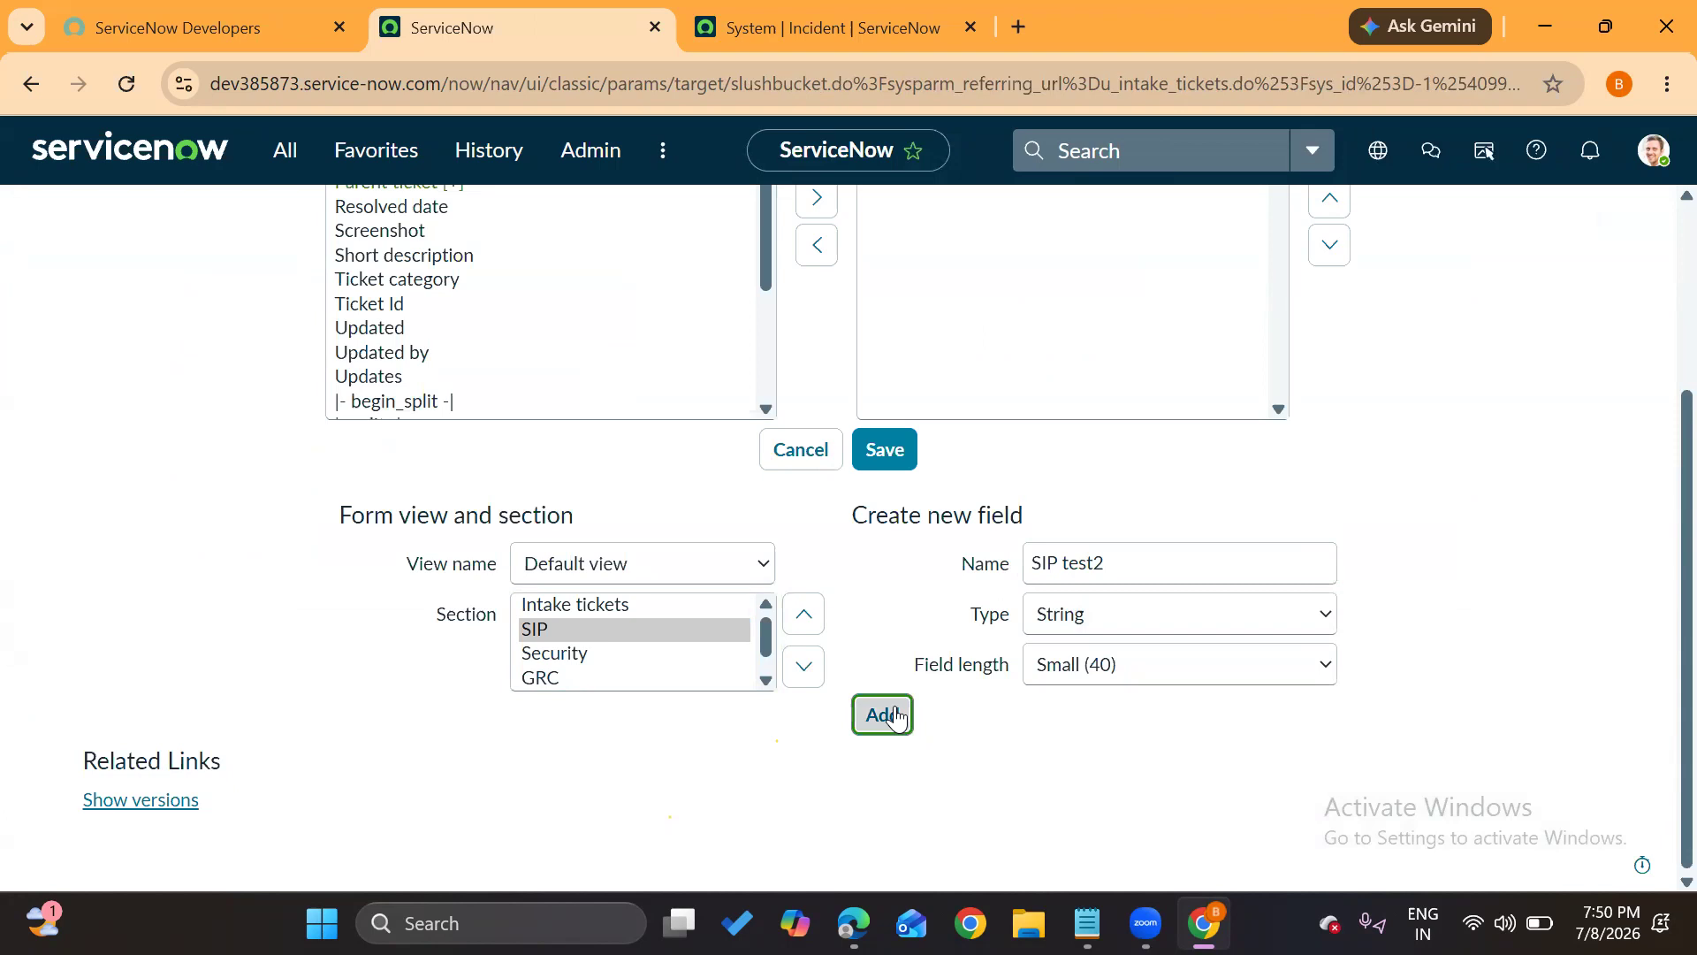
click(1069, 583)
key(ctrl+v)
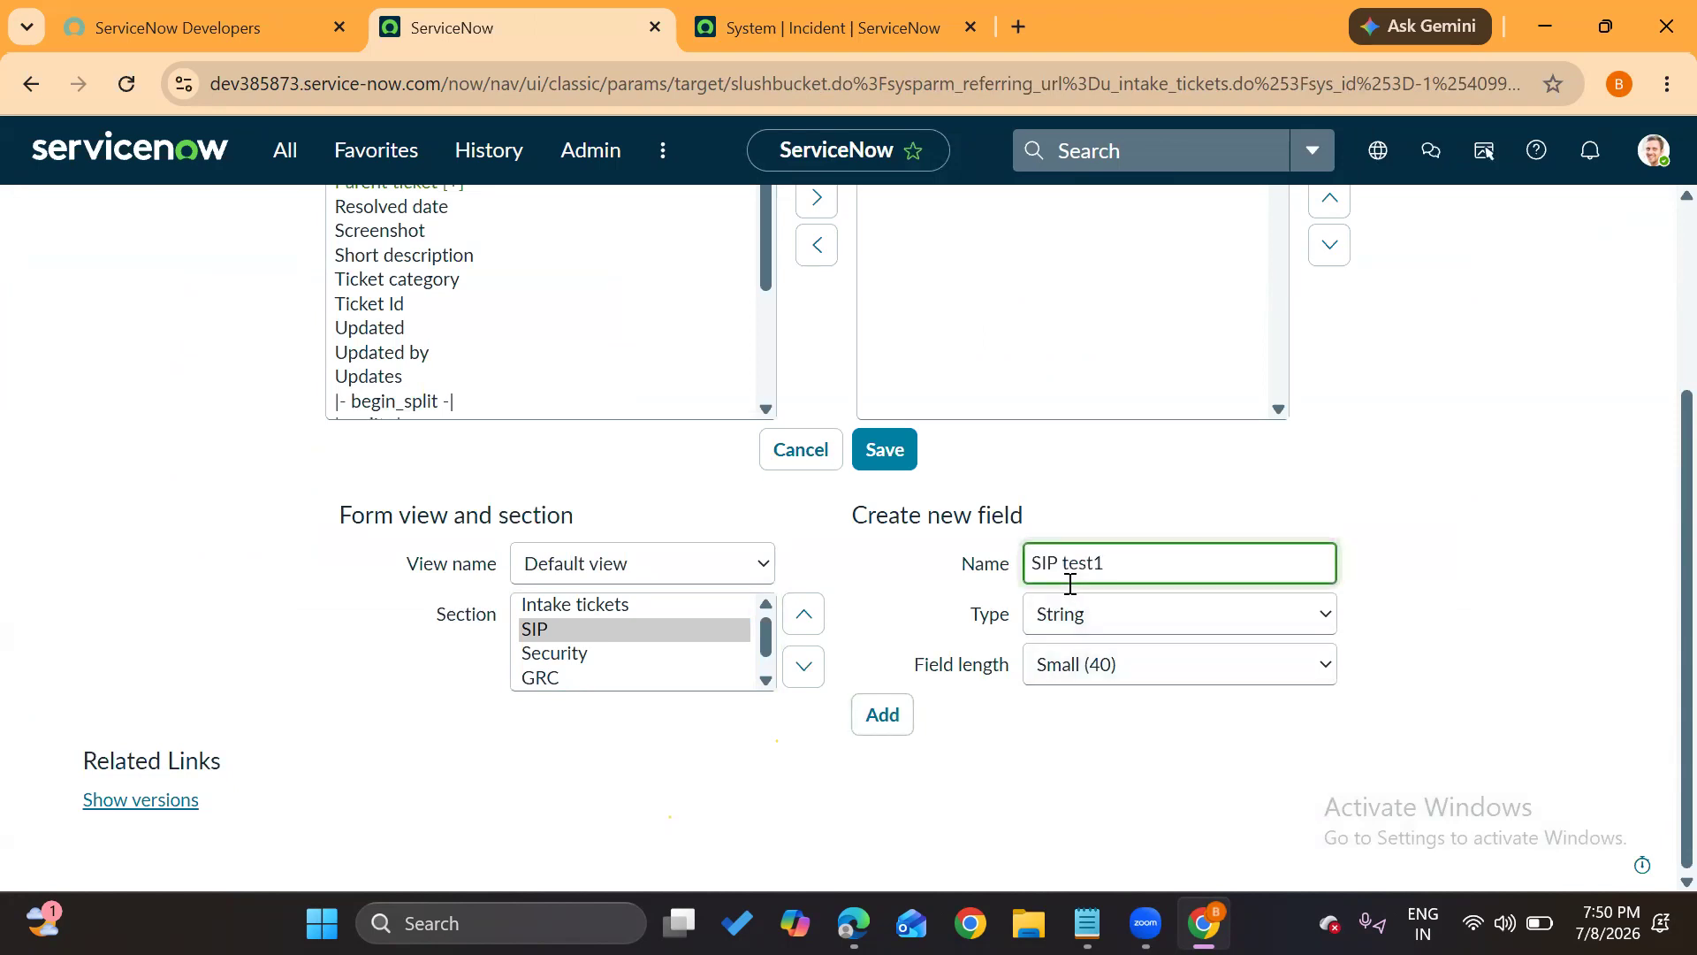
click(883, 715)
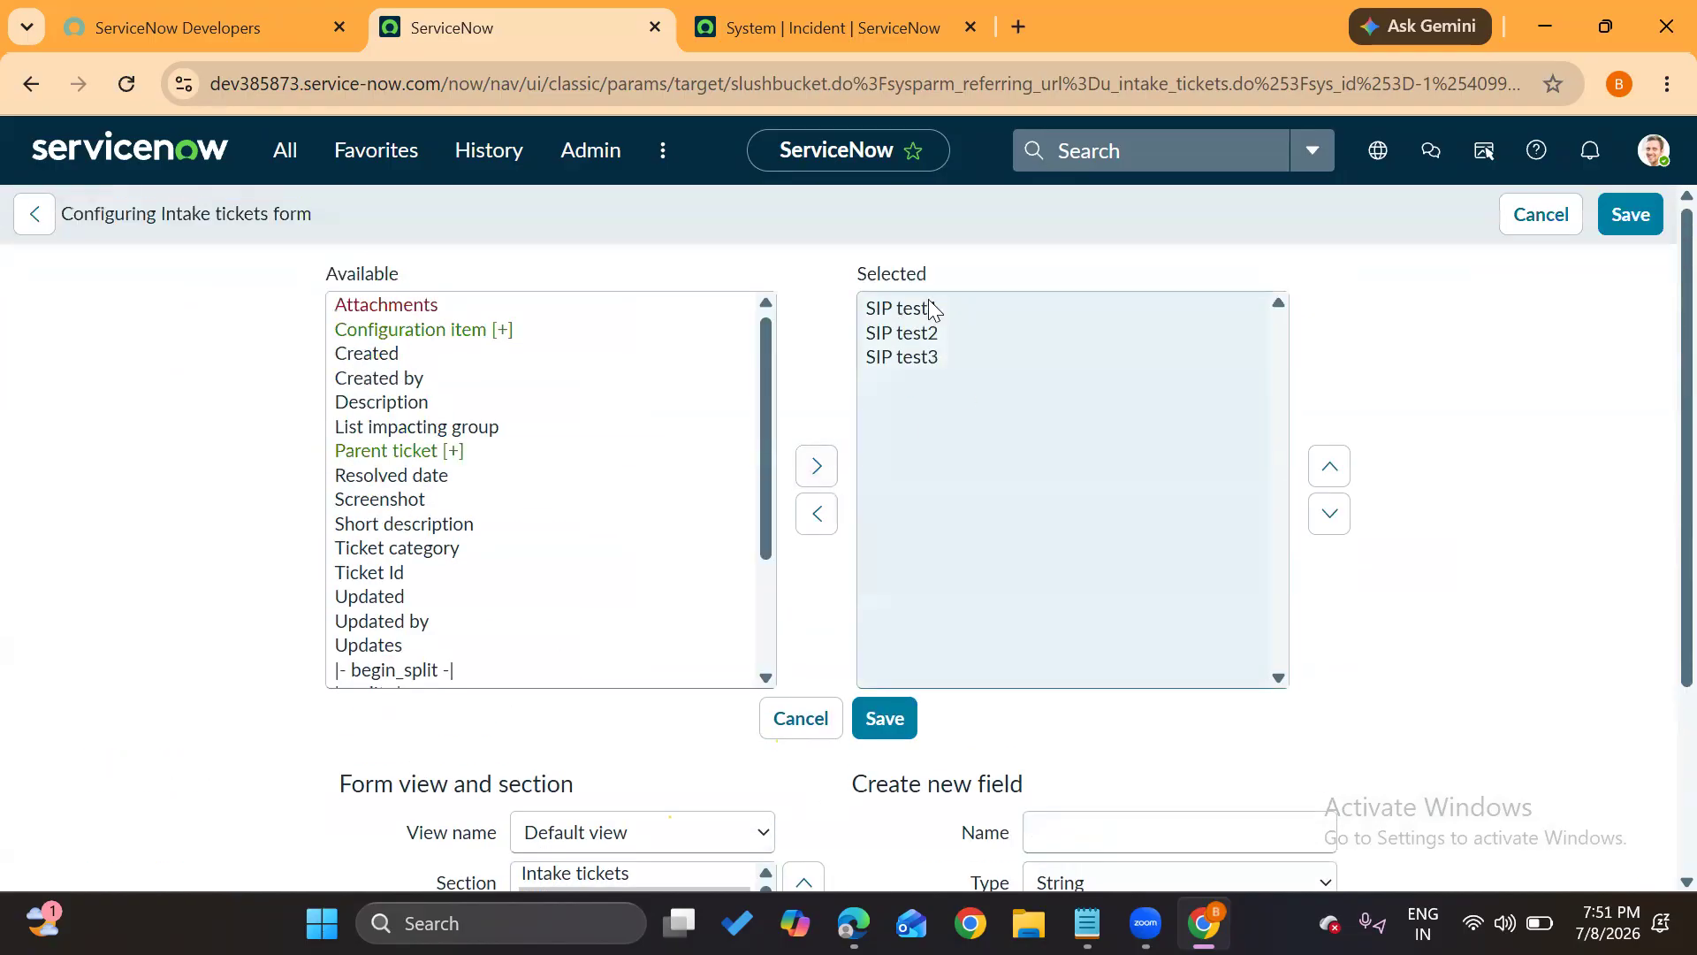
Add two small (40) String fields named Security test1 and Security test2 to the Security section and save the form layout
scroll(864, 380, down, 3)
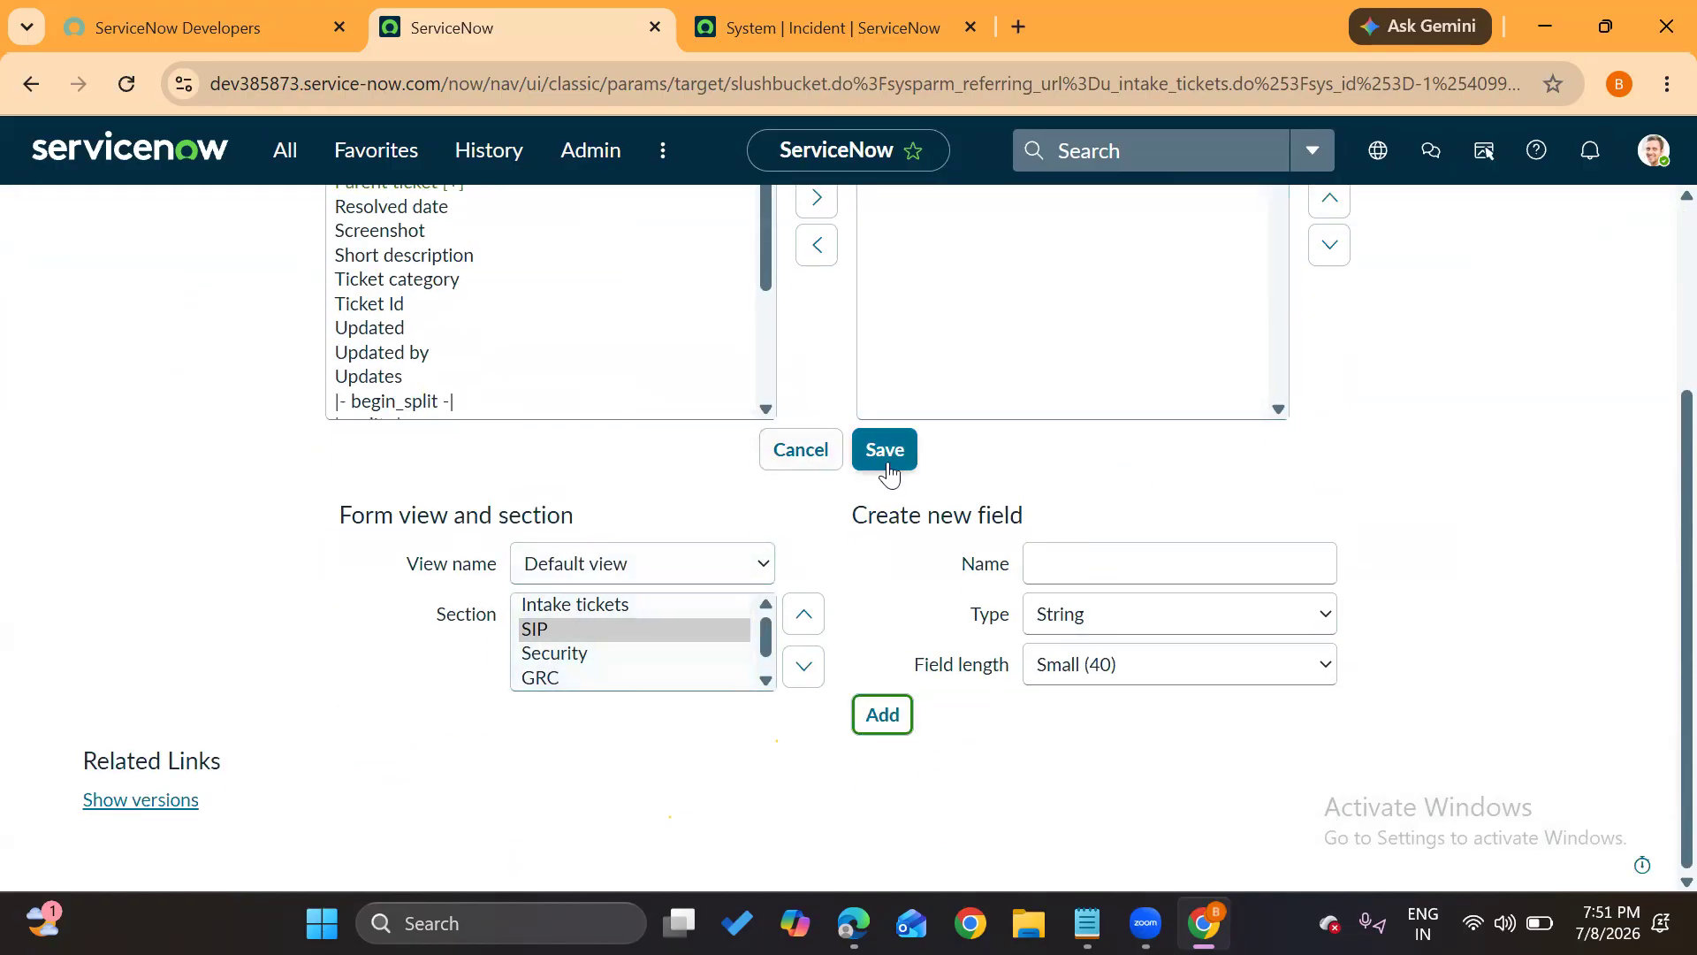
click(616, 661)
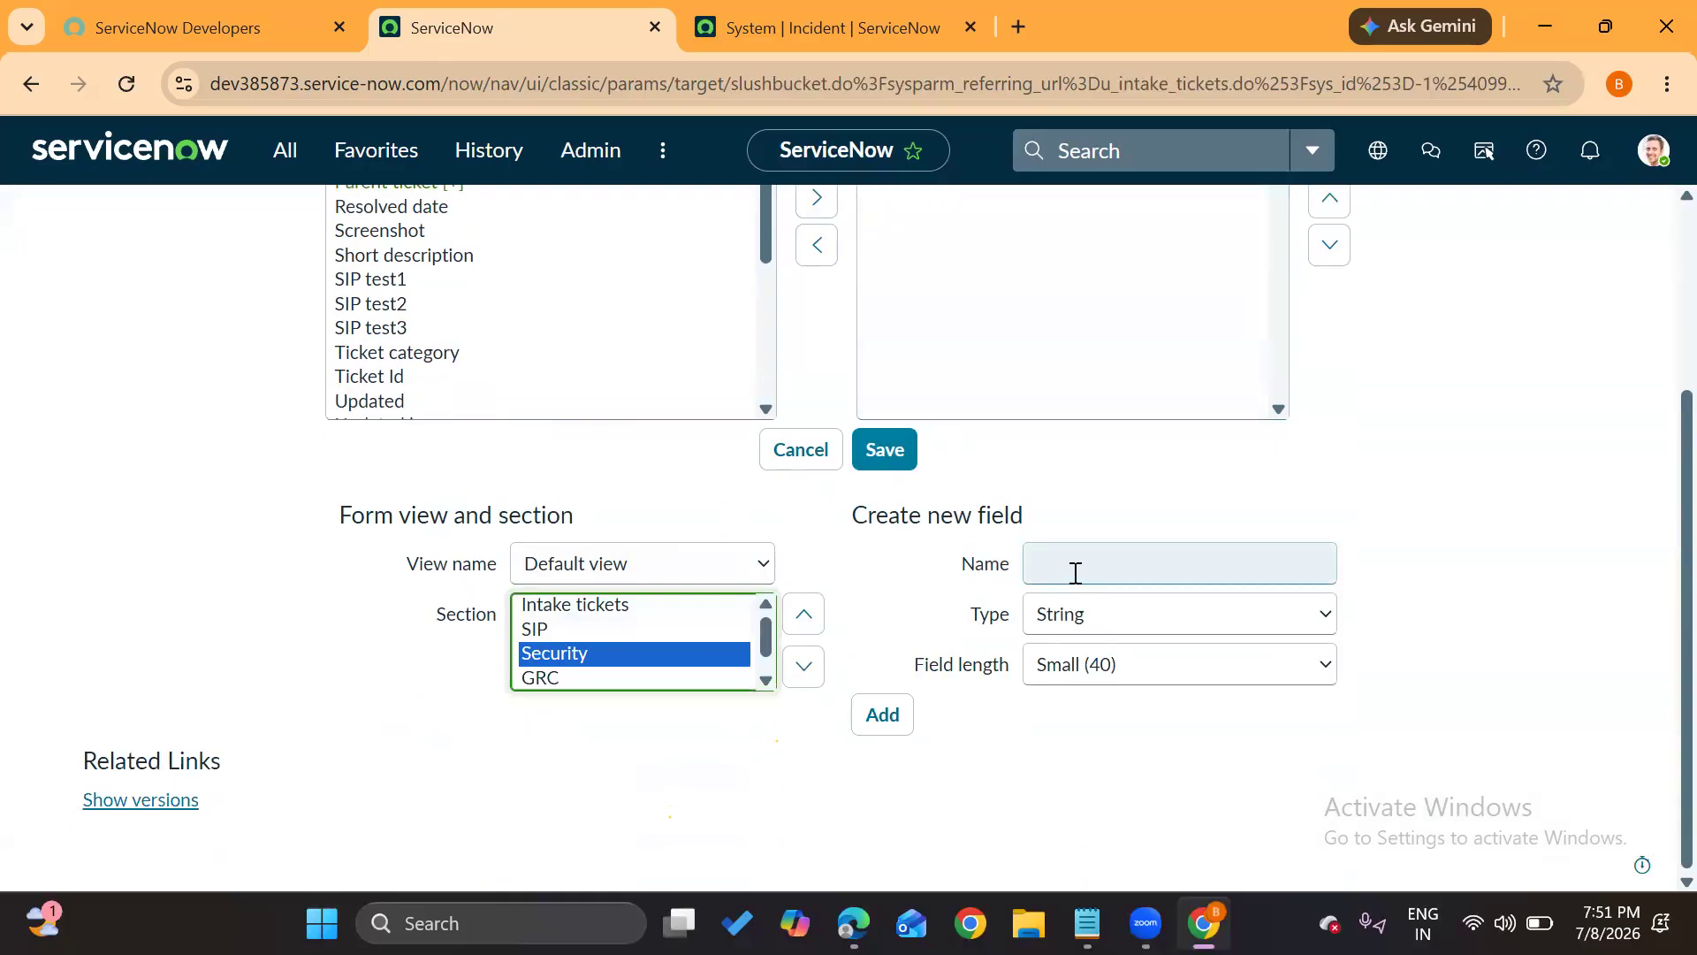
click(1075, 574)
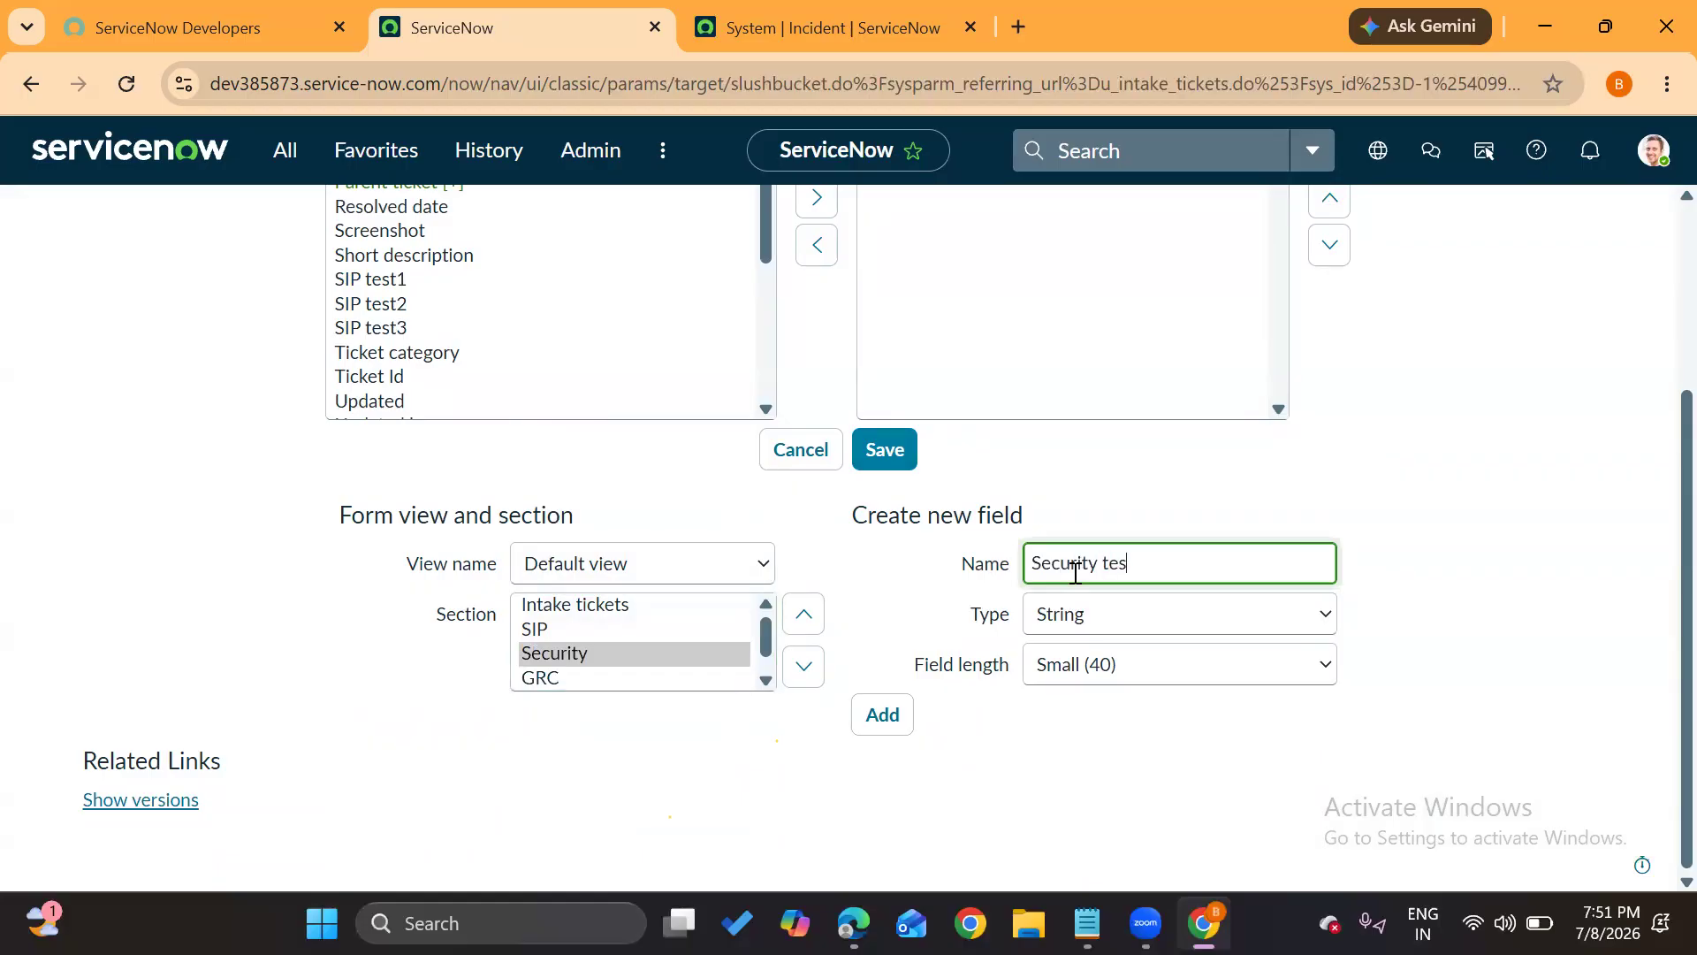
key(ctrl+a)
key(ctrl+c)
click(880, 725)
click(1079, 572)
key(ctrl+v)
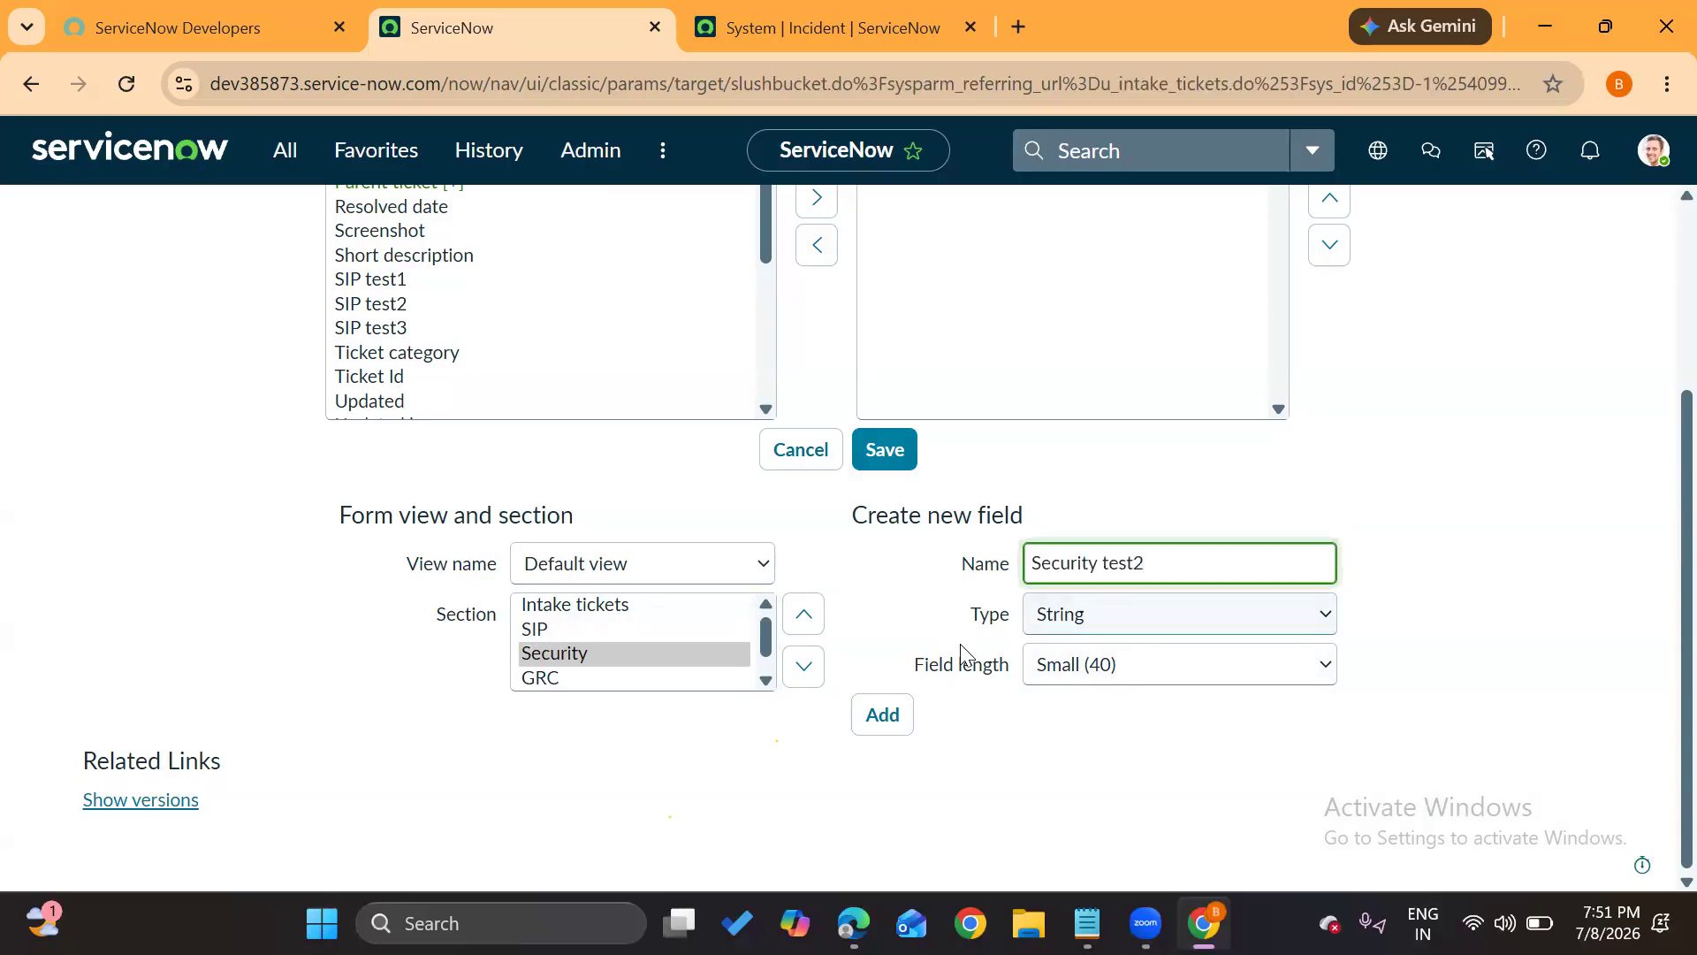
click(883, 714)
click(881, 449)
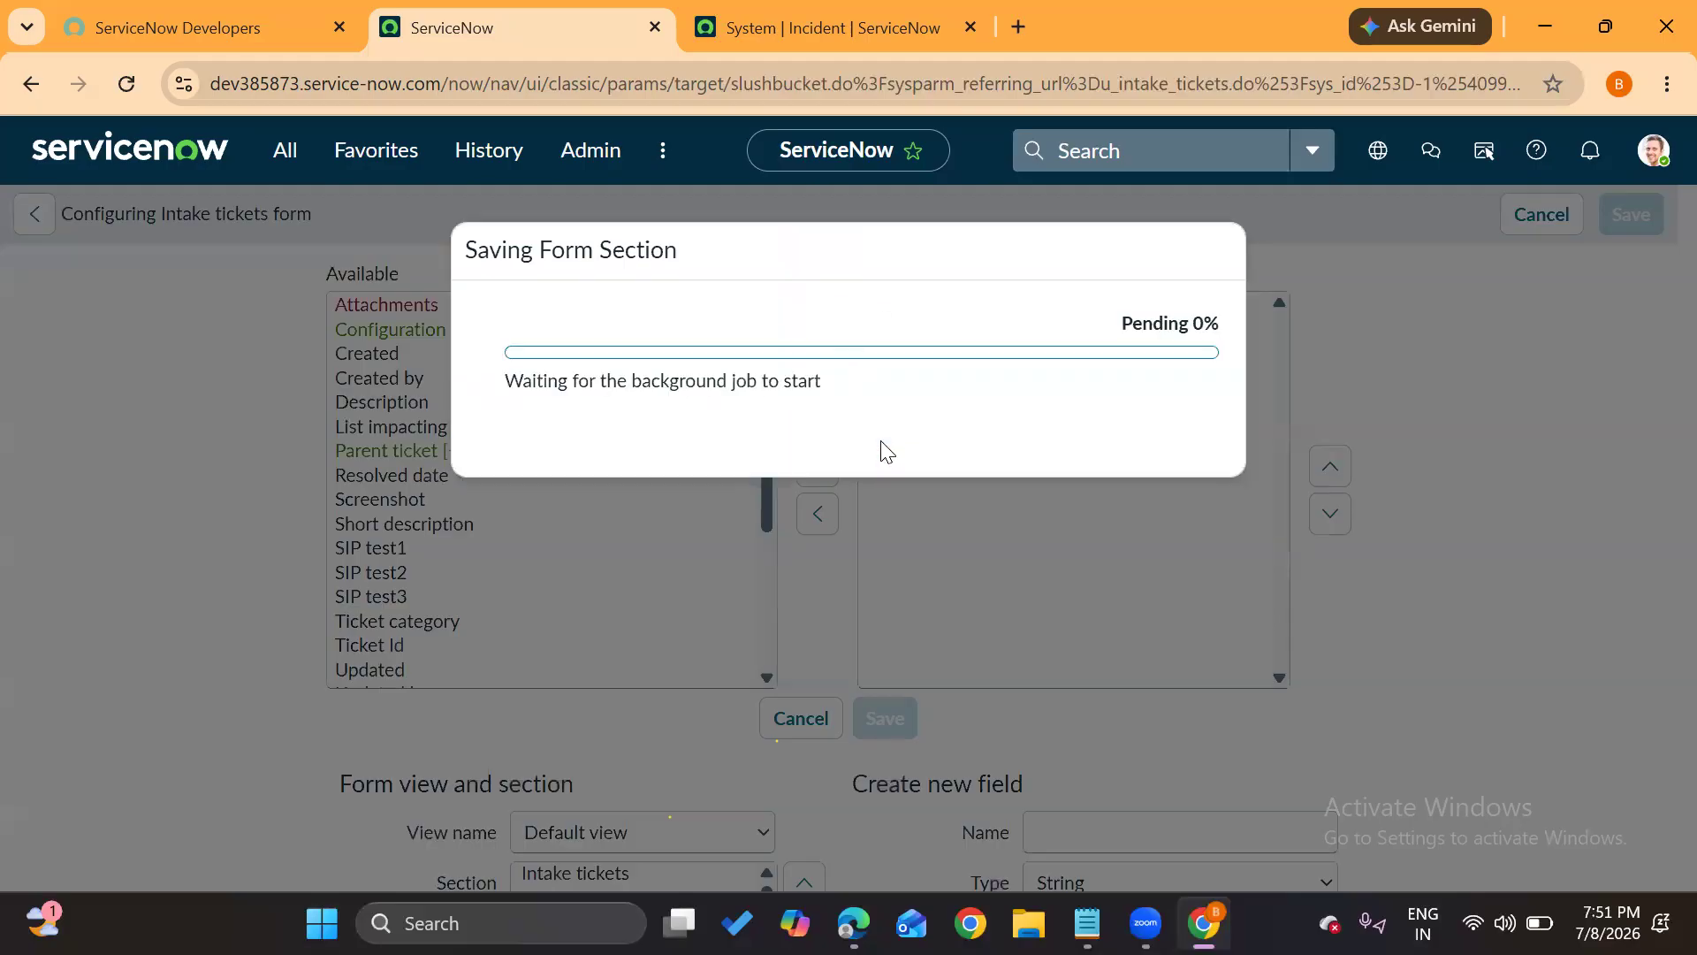
click(1175, 463)
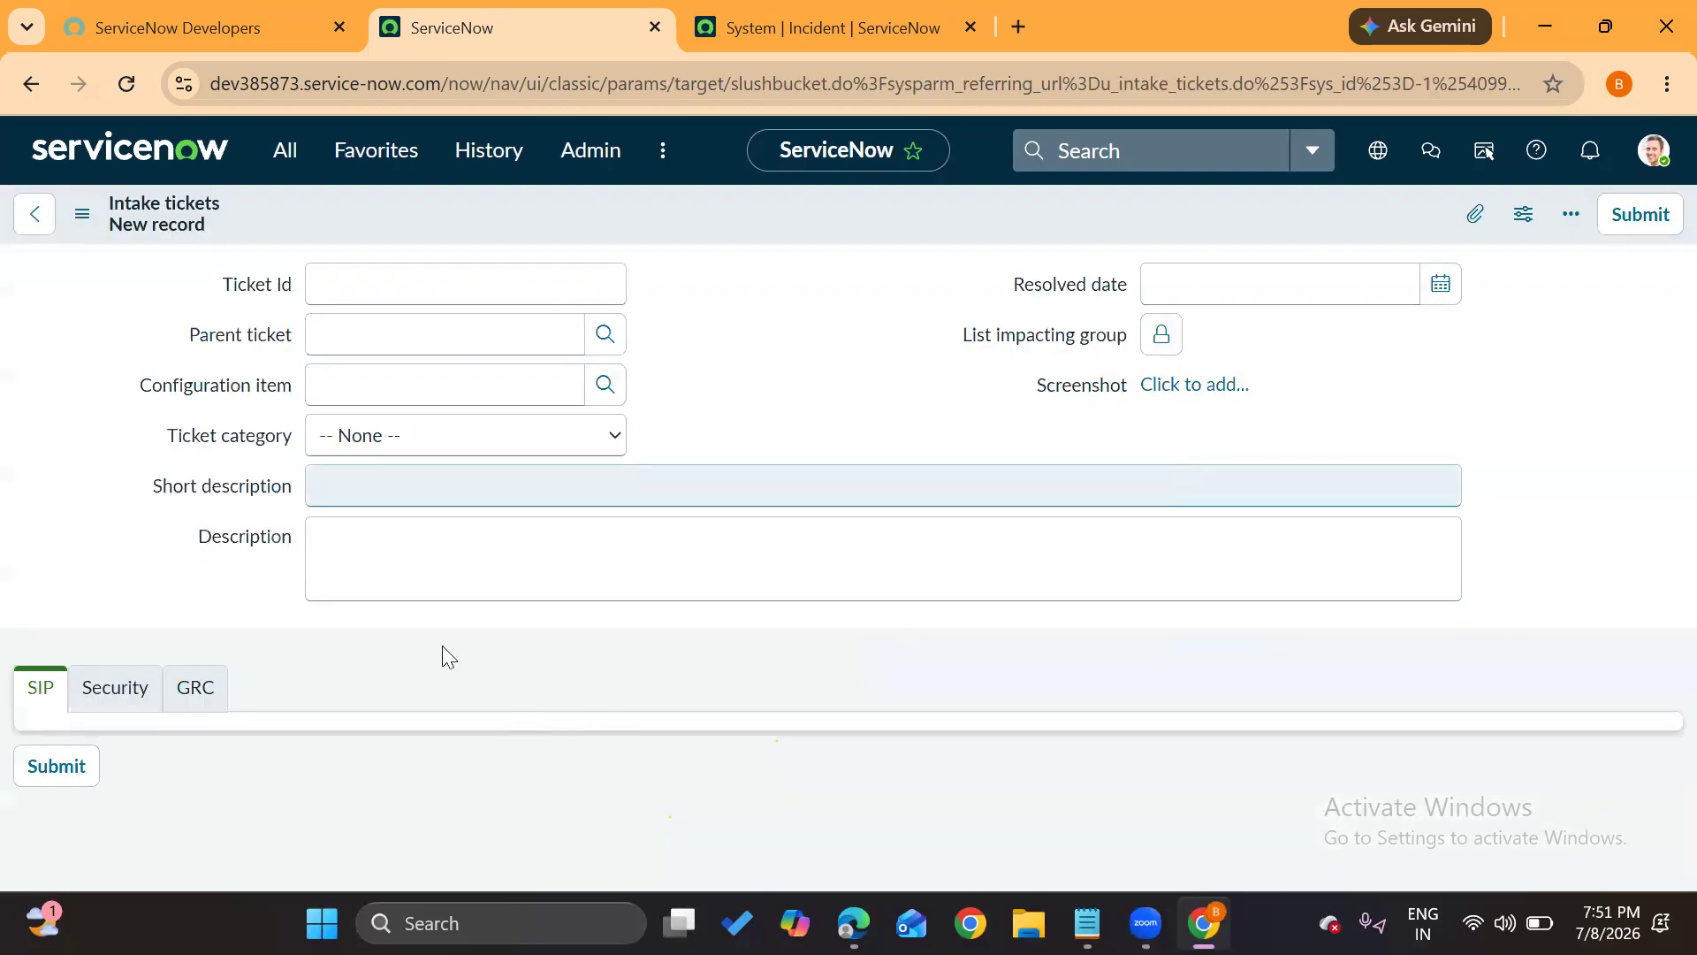
Check the Security and SIP sections on the new Intake tickets record and return to its Form Layout configuration
click(114, 694)
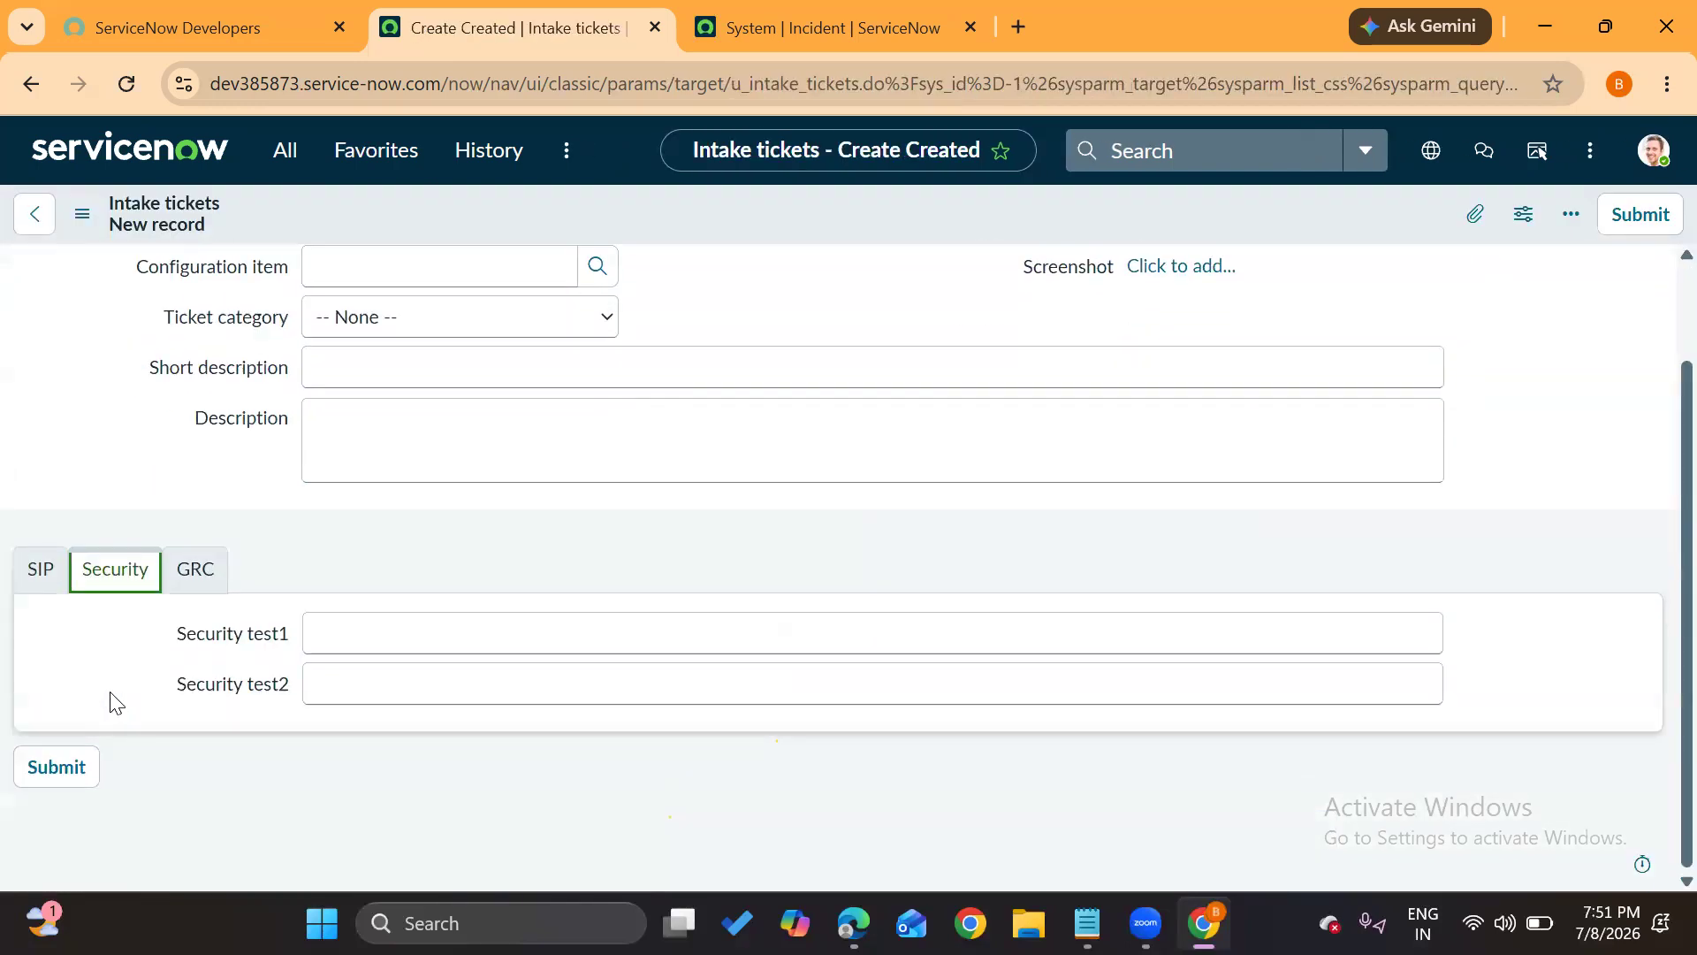
click(62, 576)
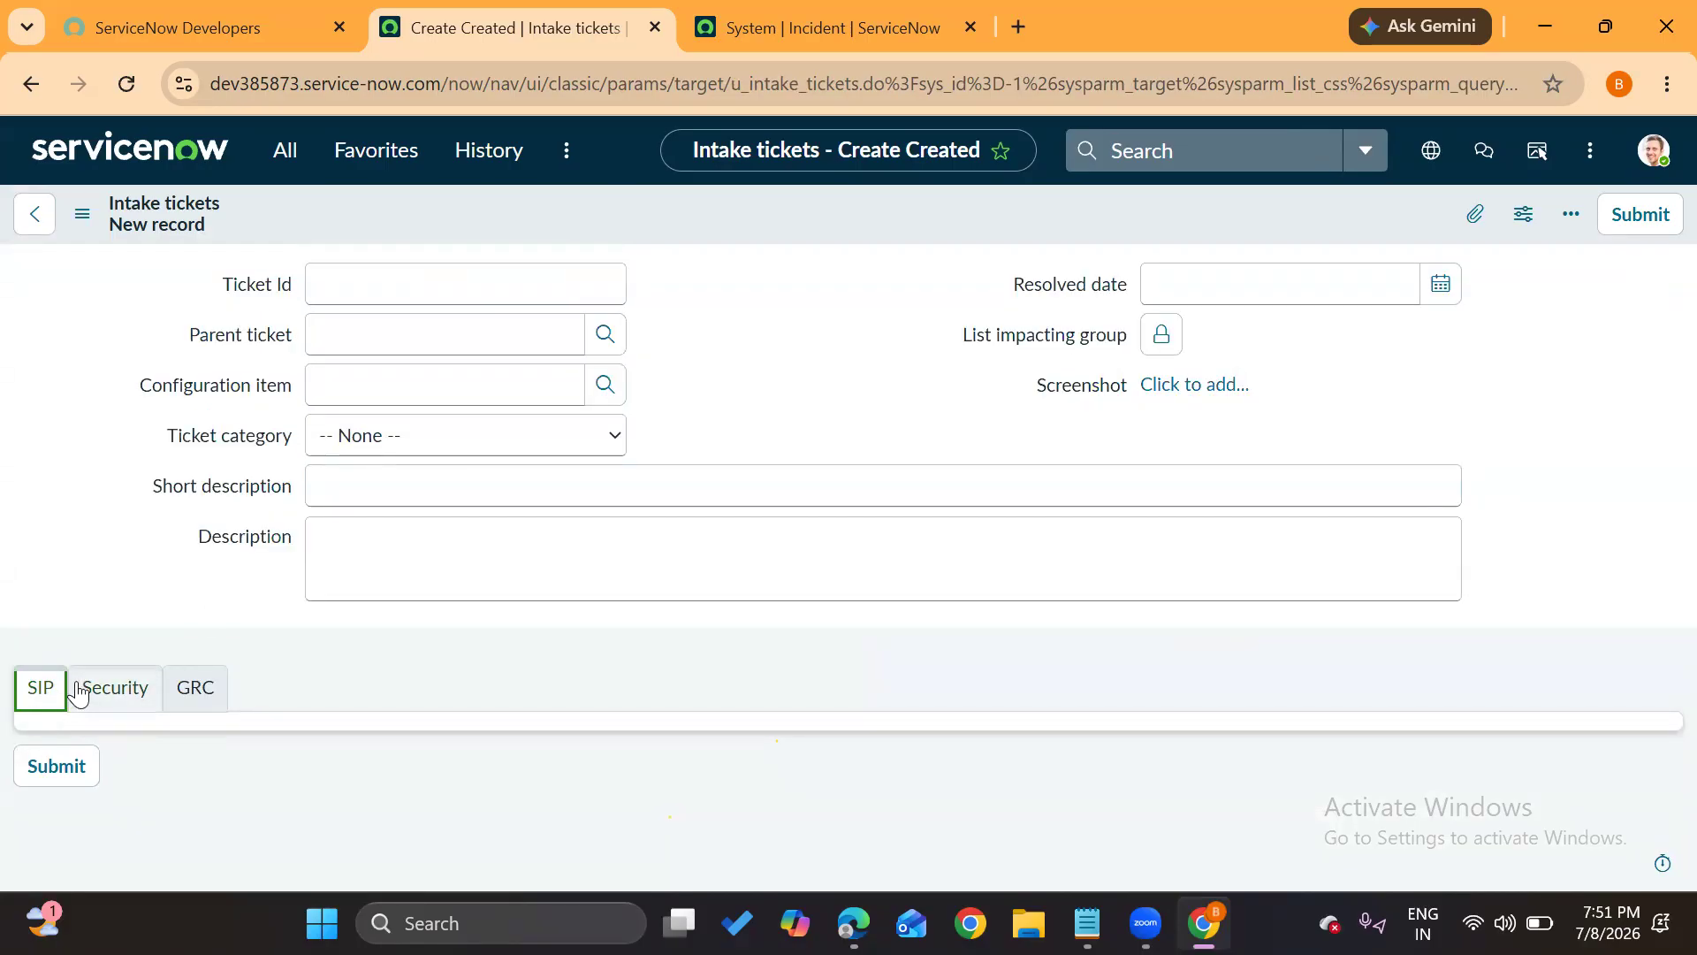
click(82, 217)
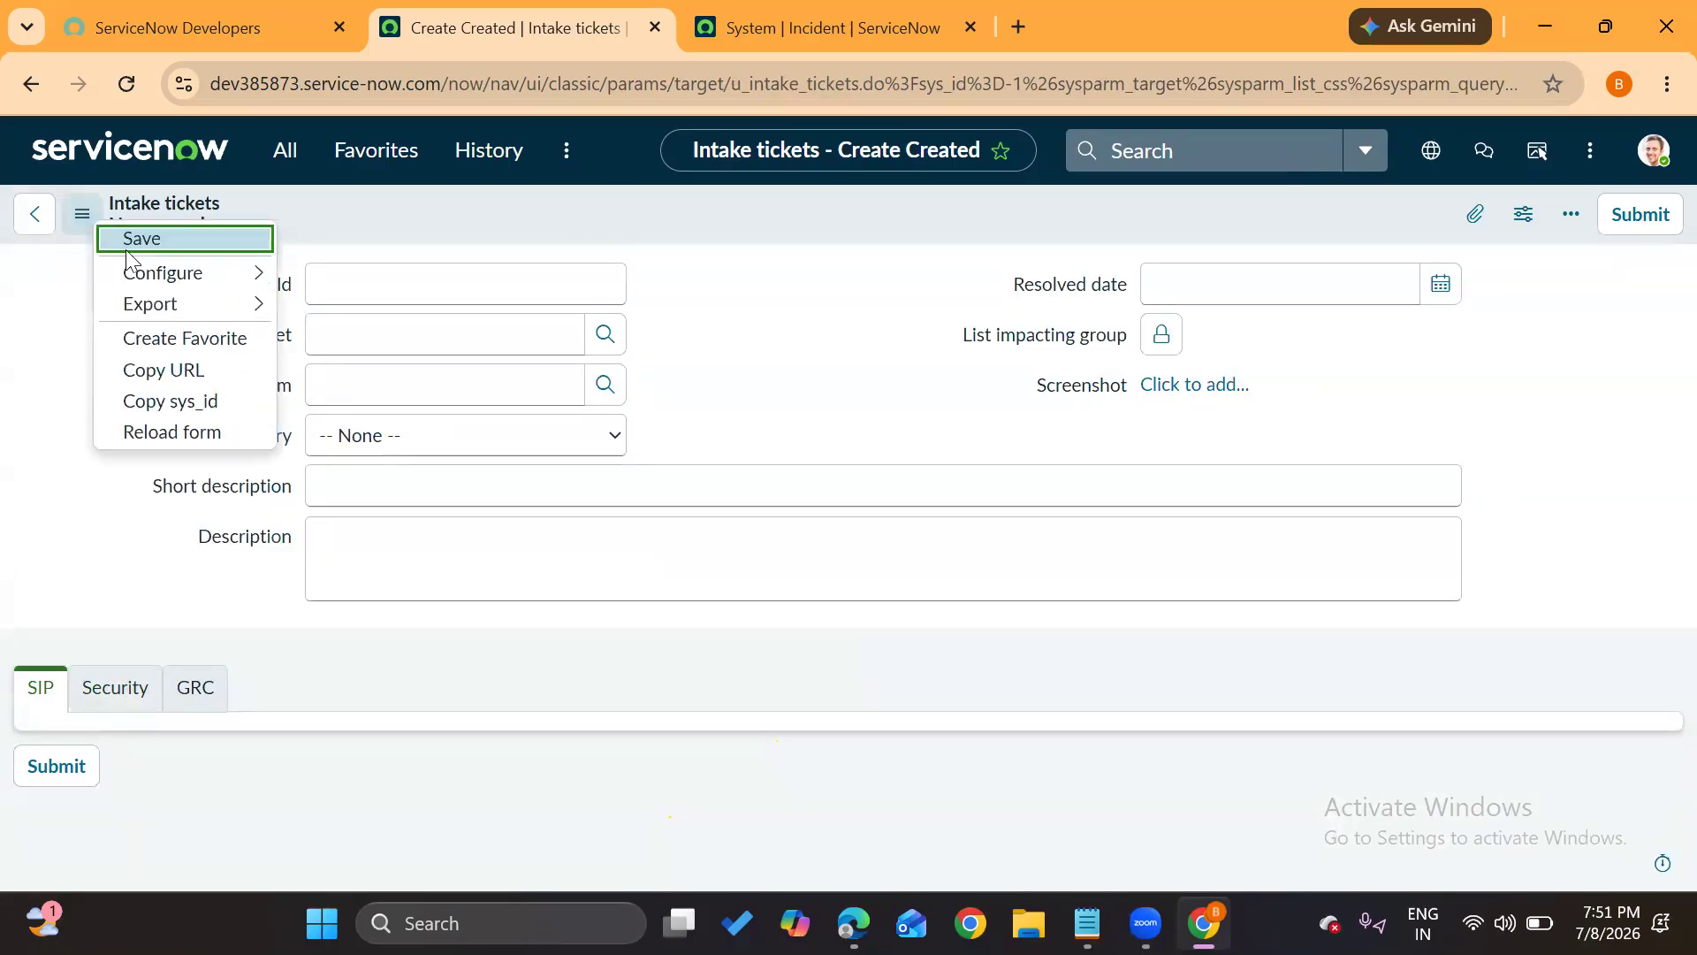
mouse_move(256, 281)
click(369, 334)
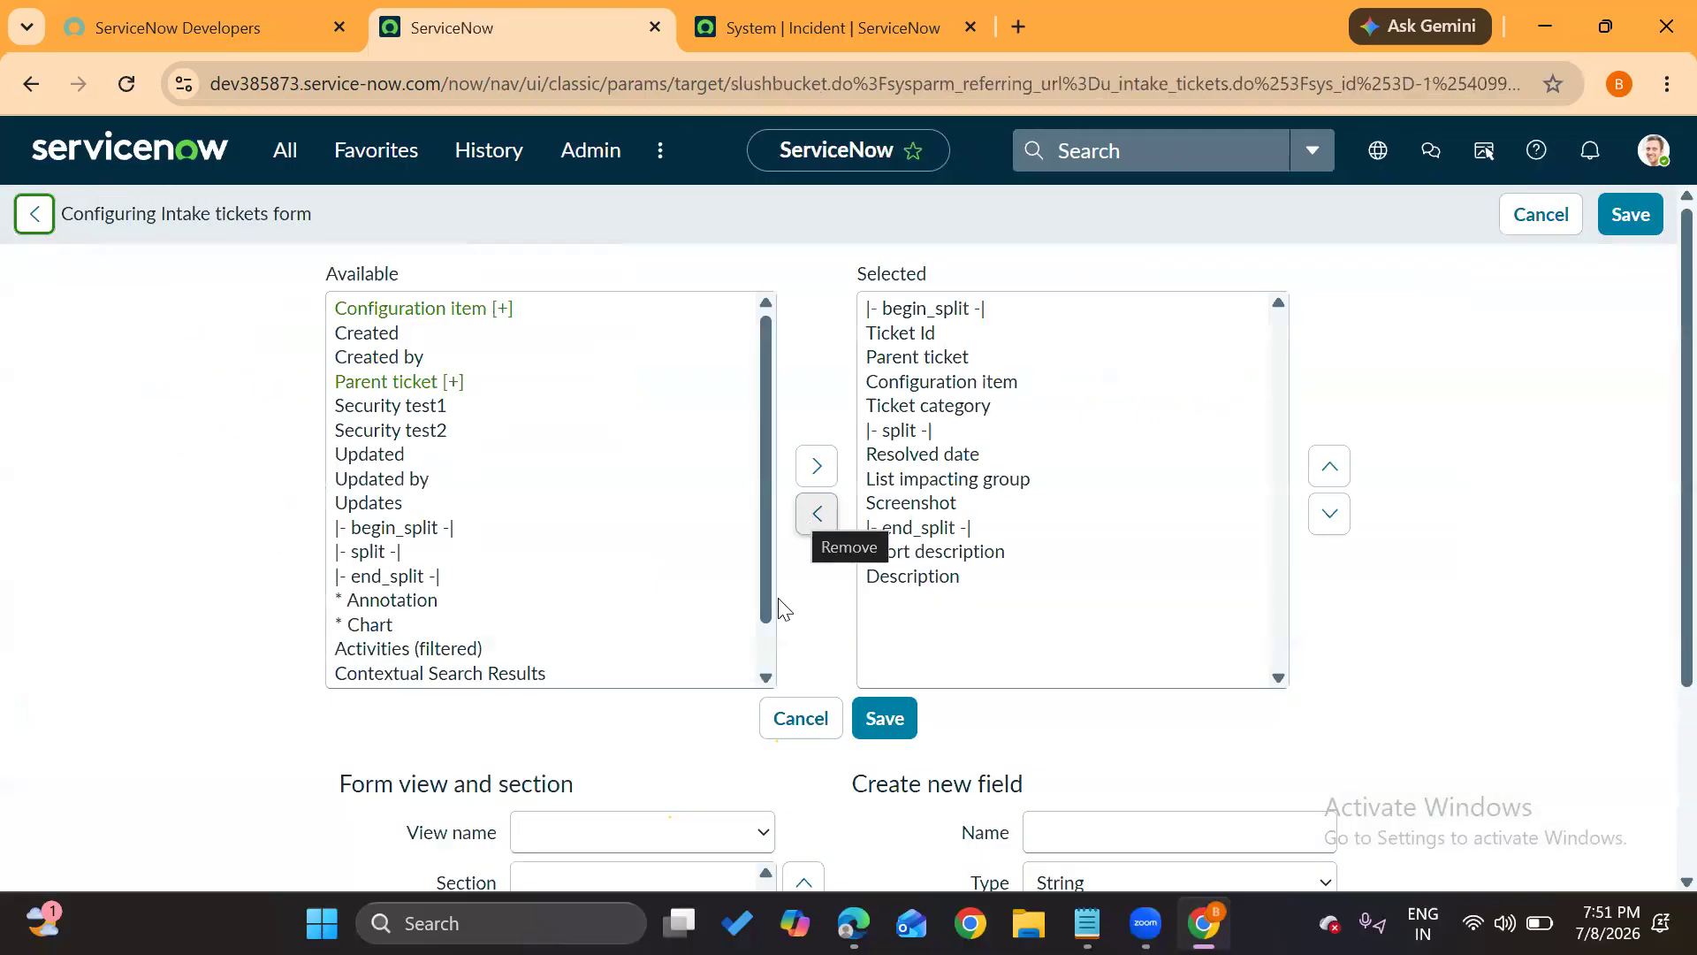
drag(766, 608, 713, 716)
scroll(698, 734, down, 3)
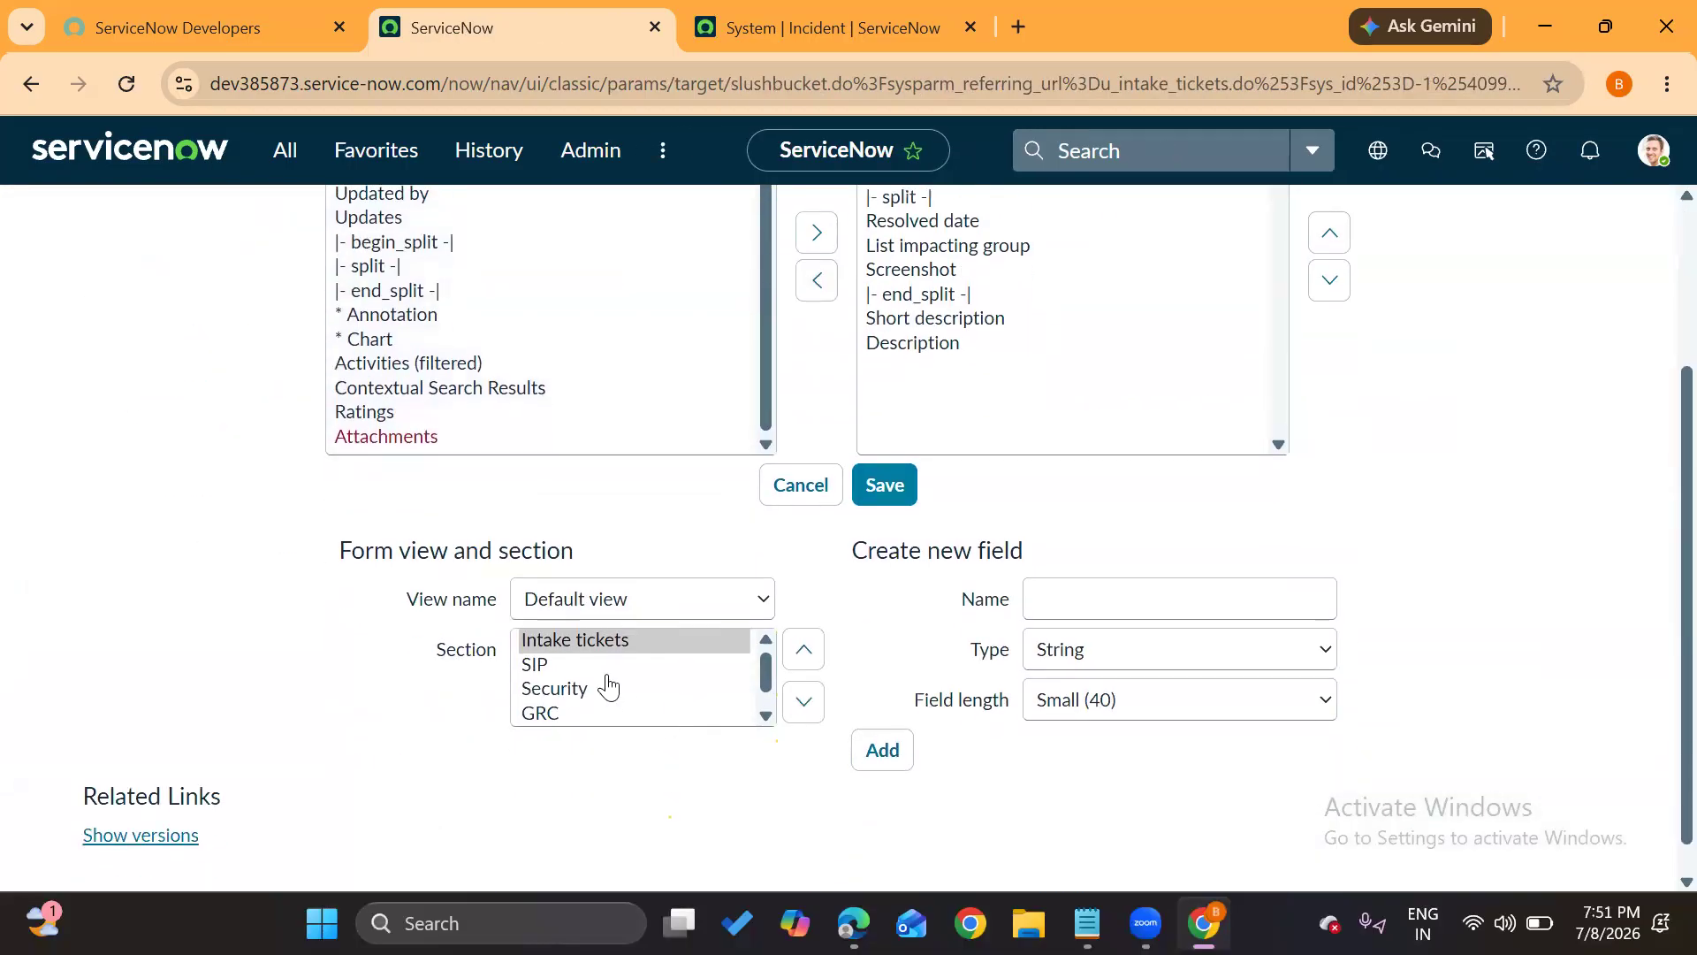
Try to add small (40) String fields named SIP test1 and Security test2 to the SIP section and save the form layout
click(566, 664)
click(1051, 611)
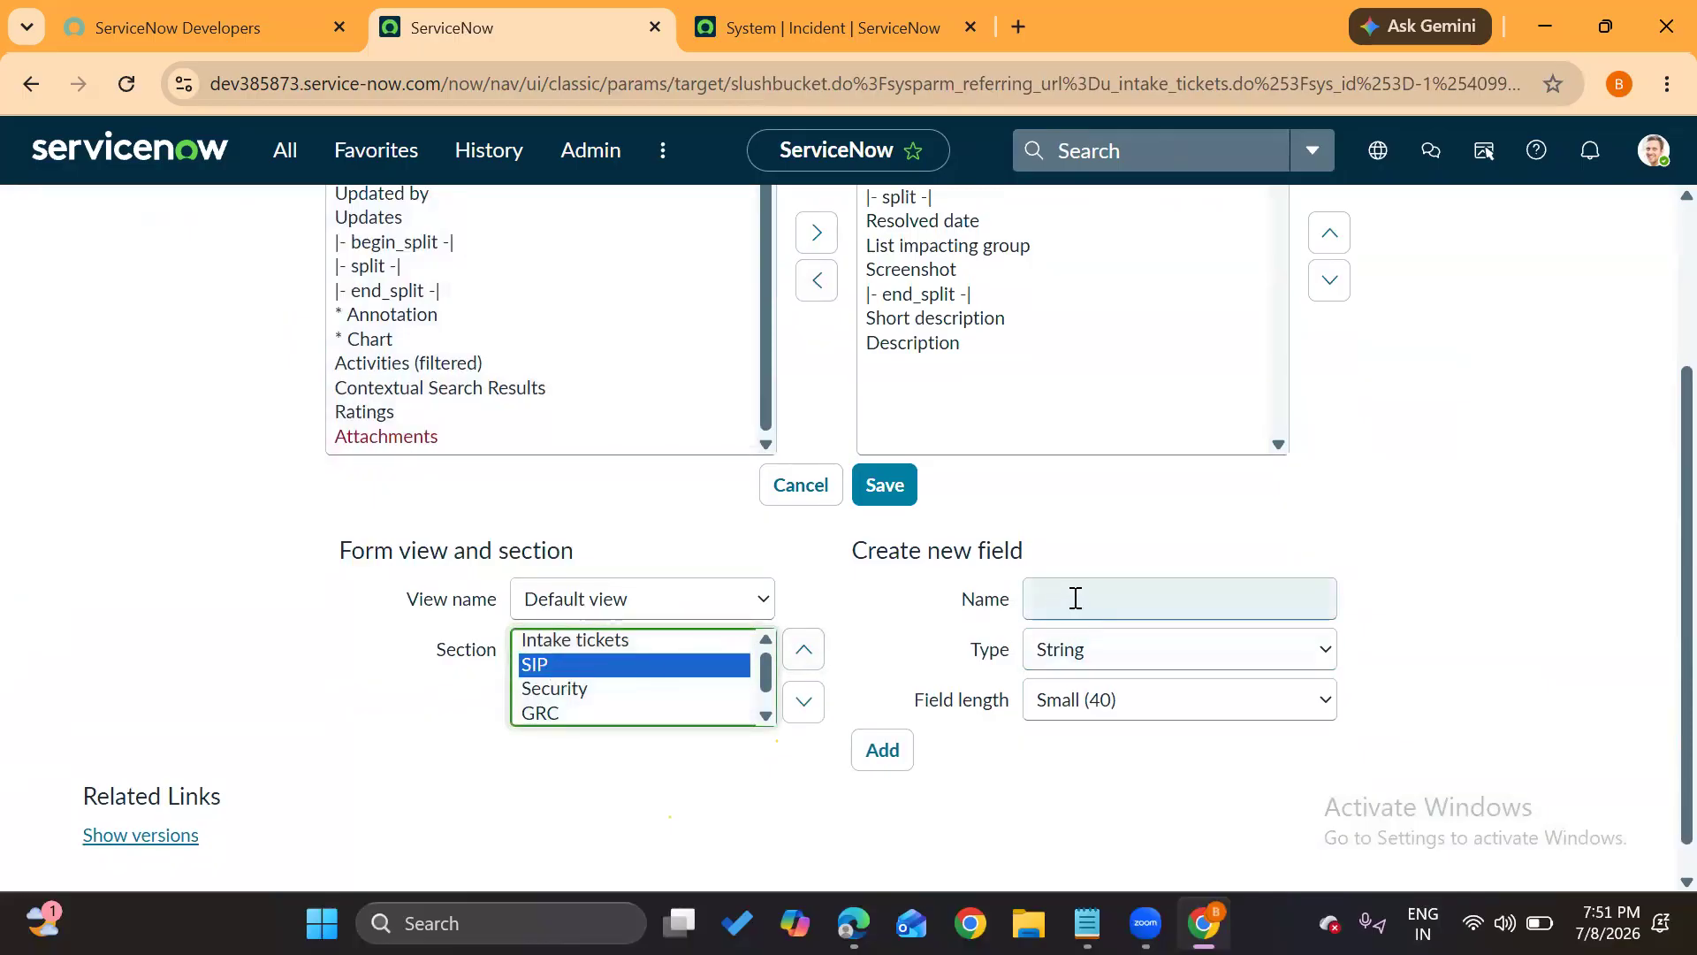
scroll(917, 406, up, 3)
scroll(916, 486, down, 3)
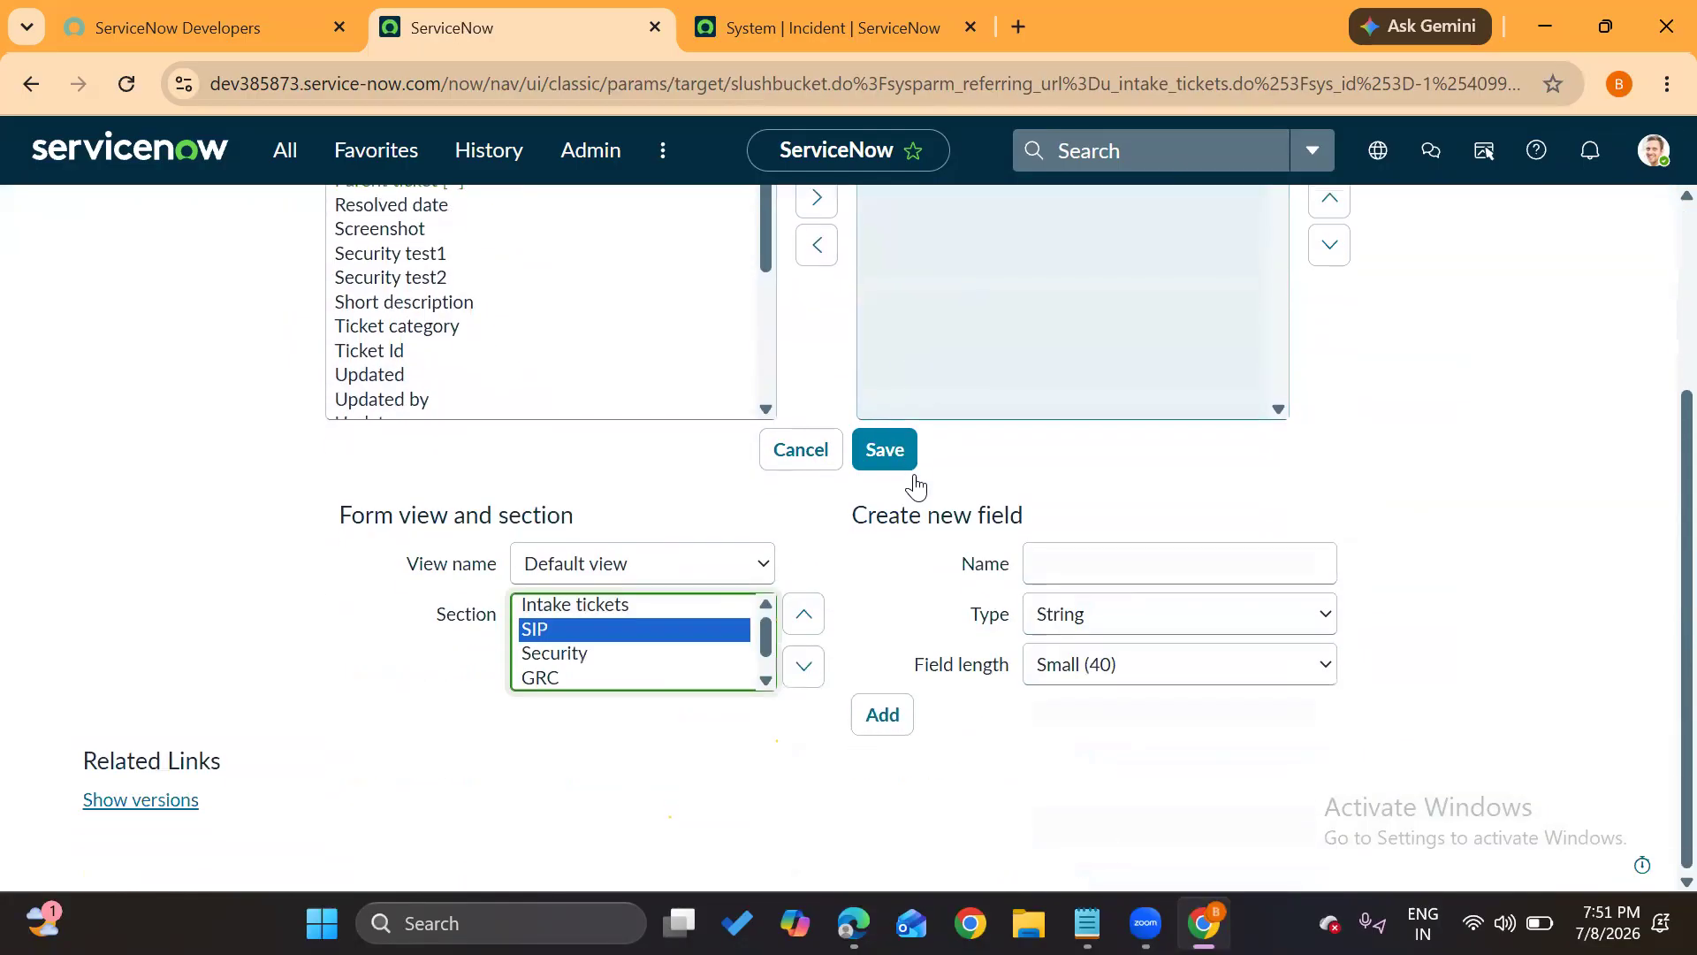
click(1068, 559)
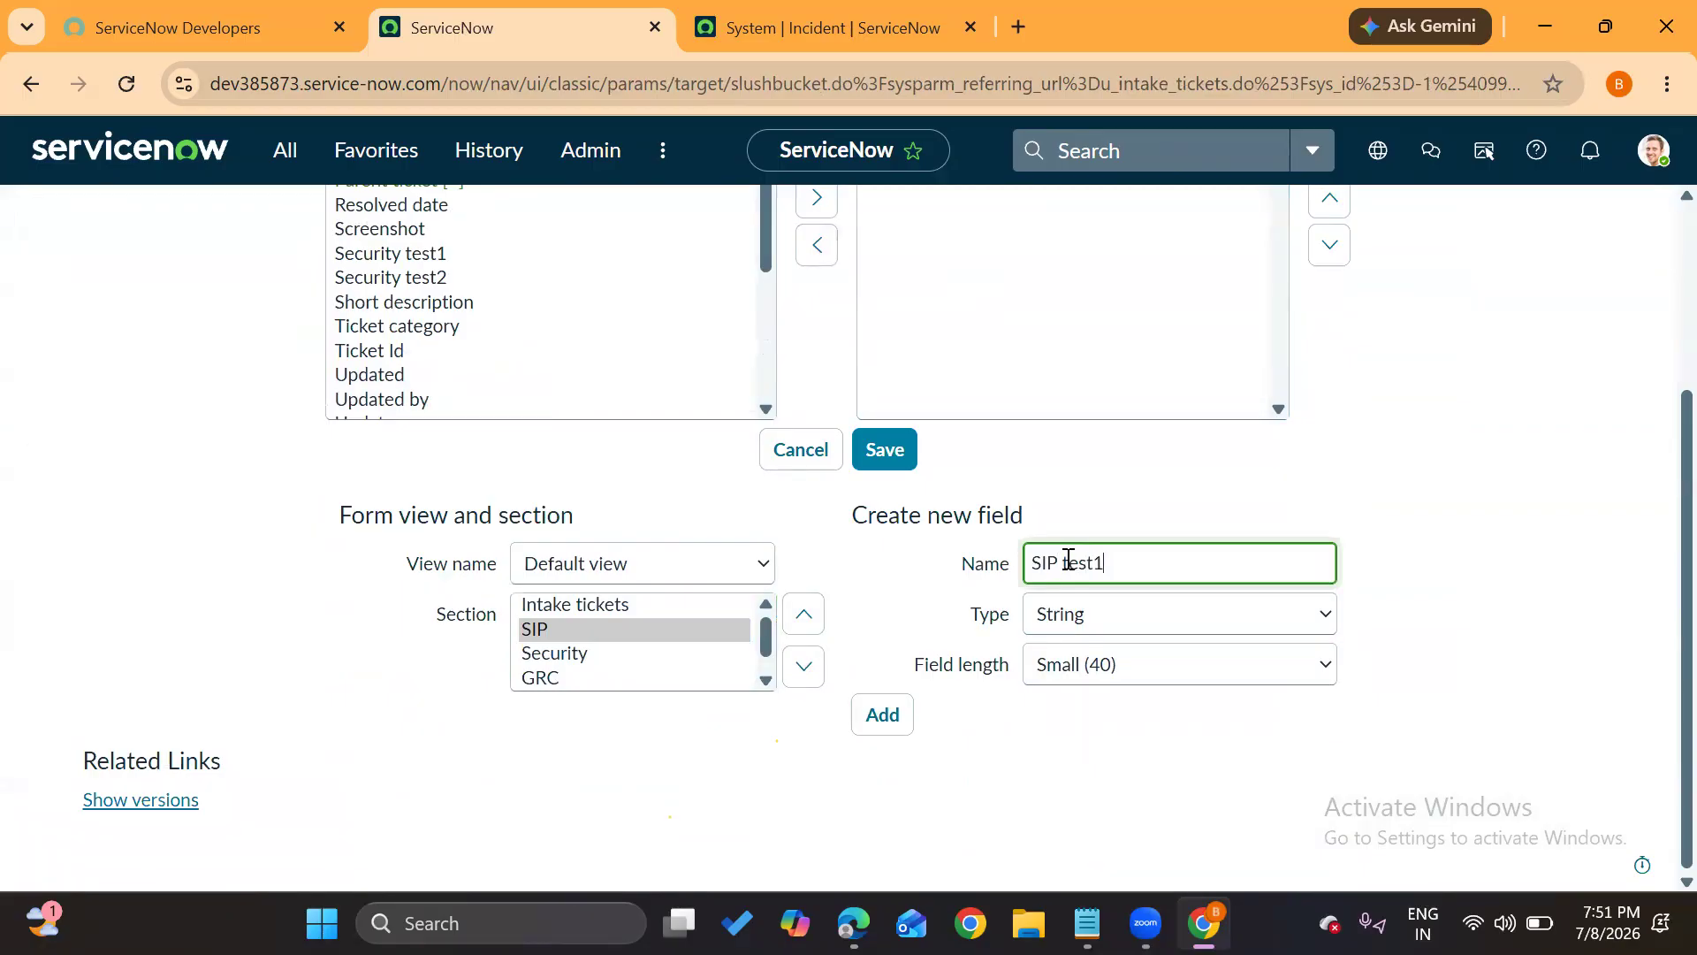
click(882, 713)
click(1094, 559)
key(ctrl+v)
click(900, 712)
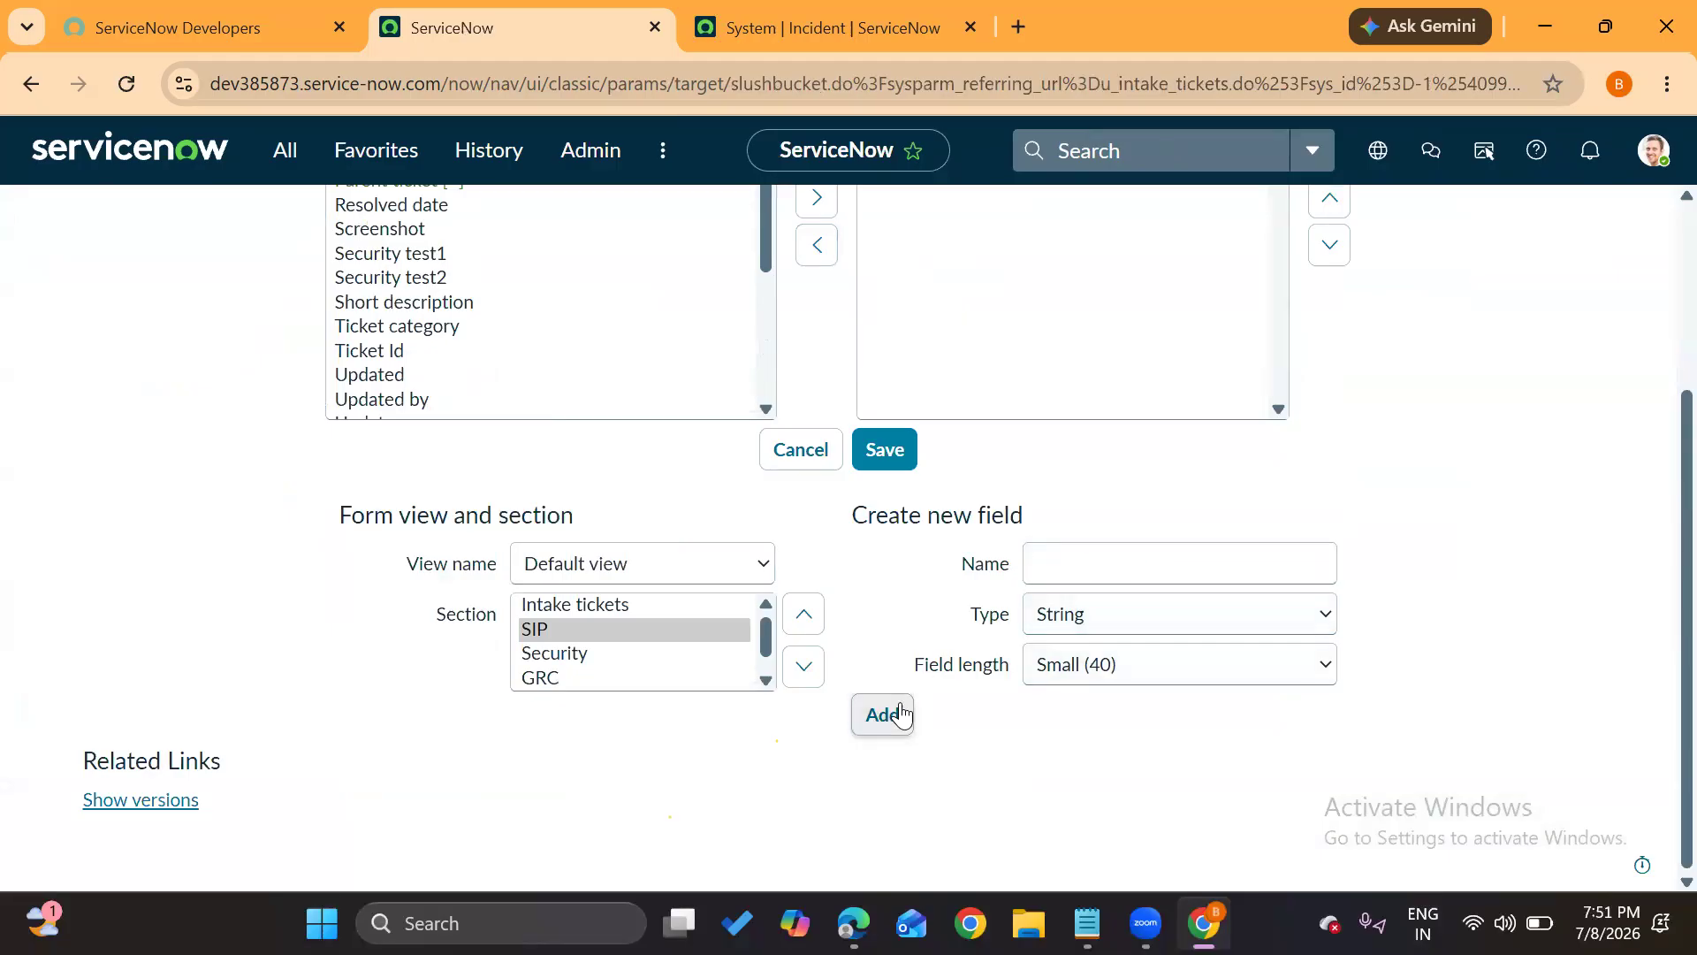
click(883, 449)
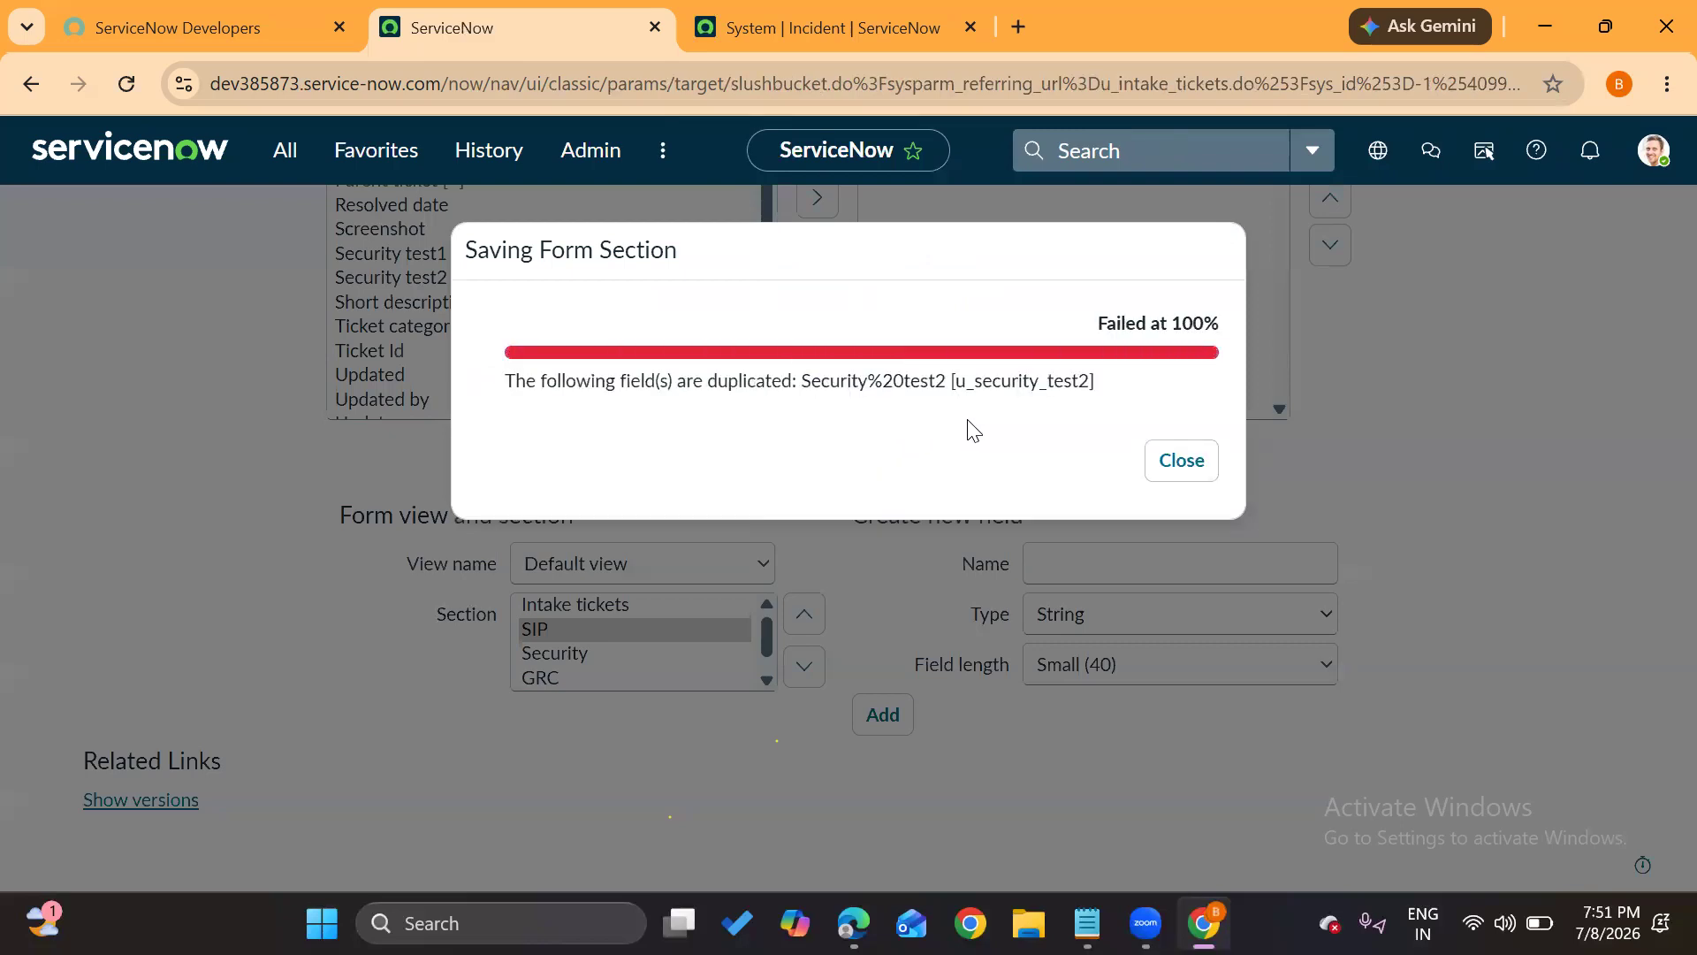
click(1182, 460)
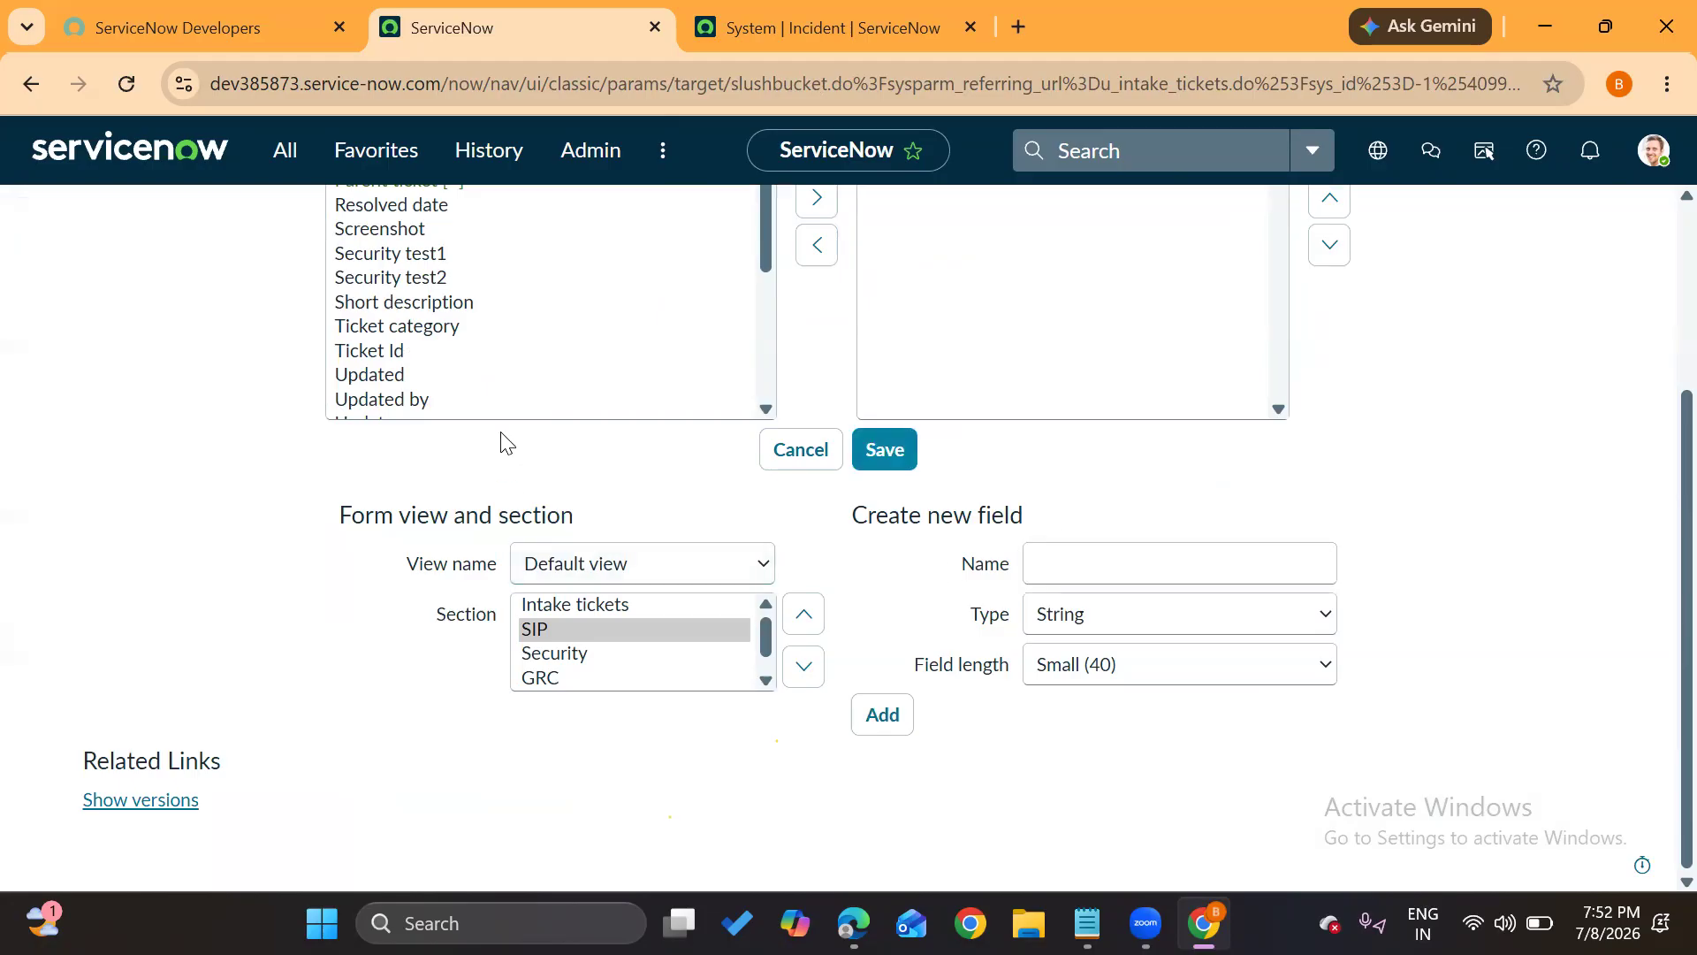
Remove Security test2 from the SIP section's selected fields, keep only SIP test1, and save the section and form layout
scroll(504, 442, up, 2)
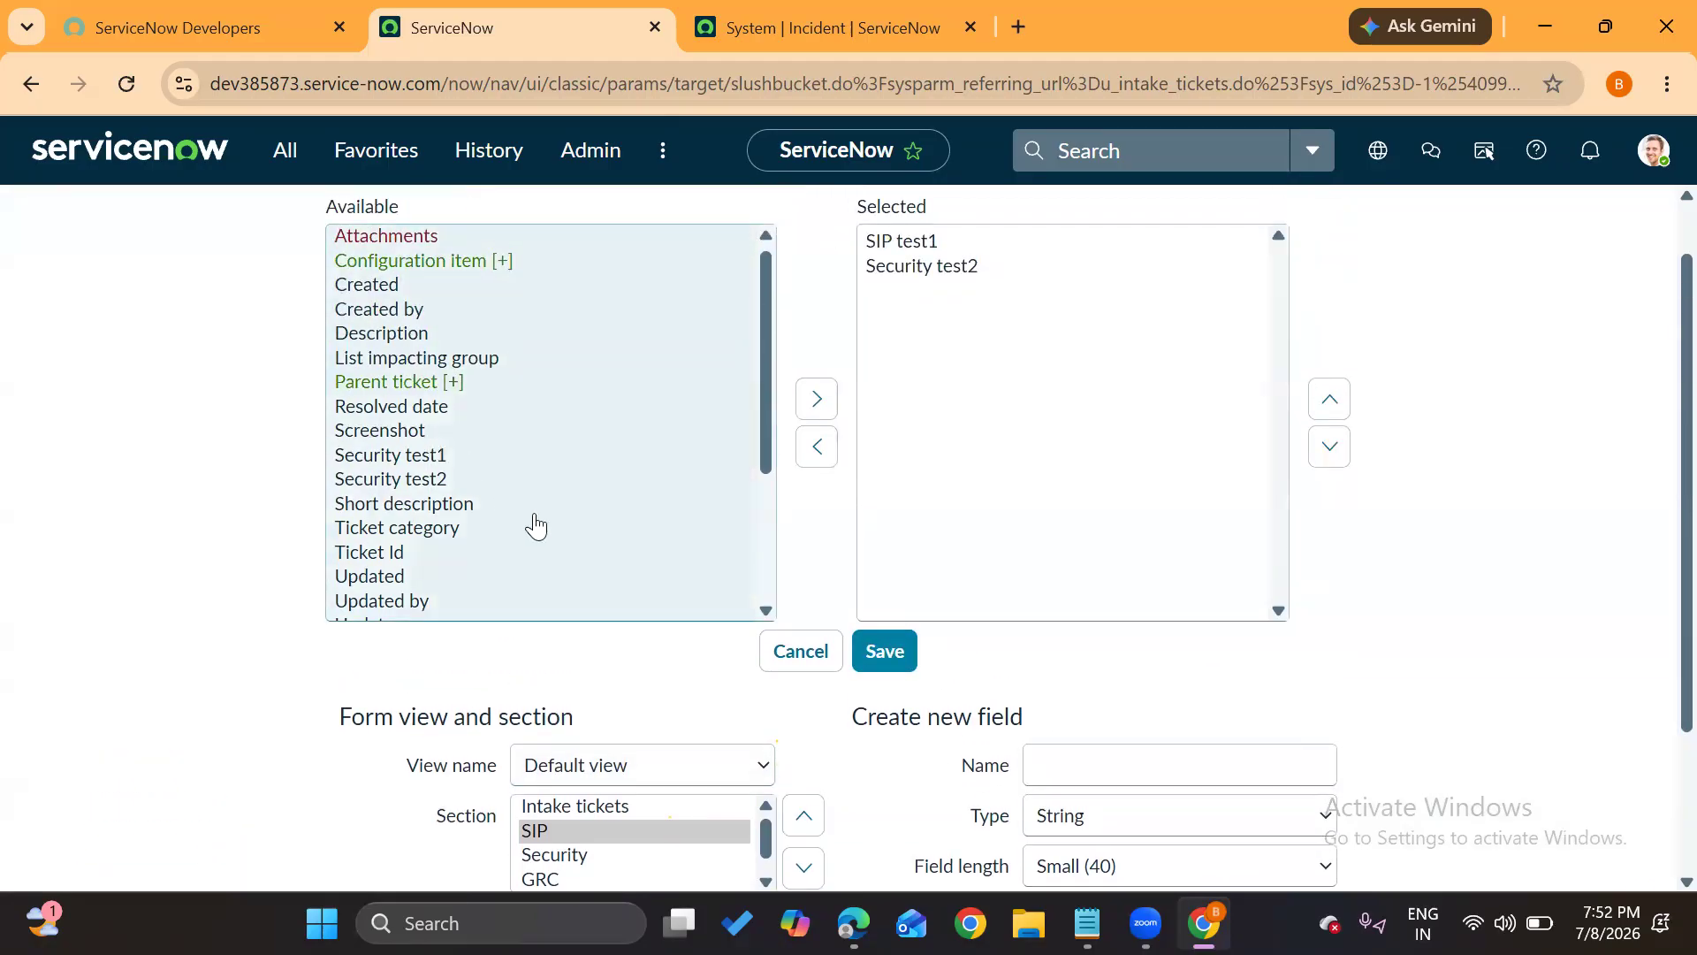
drag(911, 255, 911, 265)
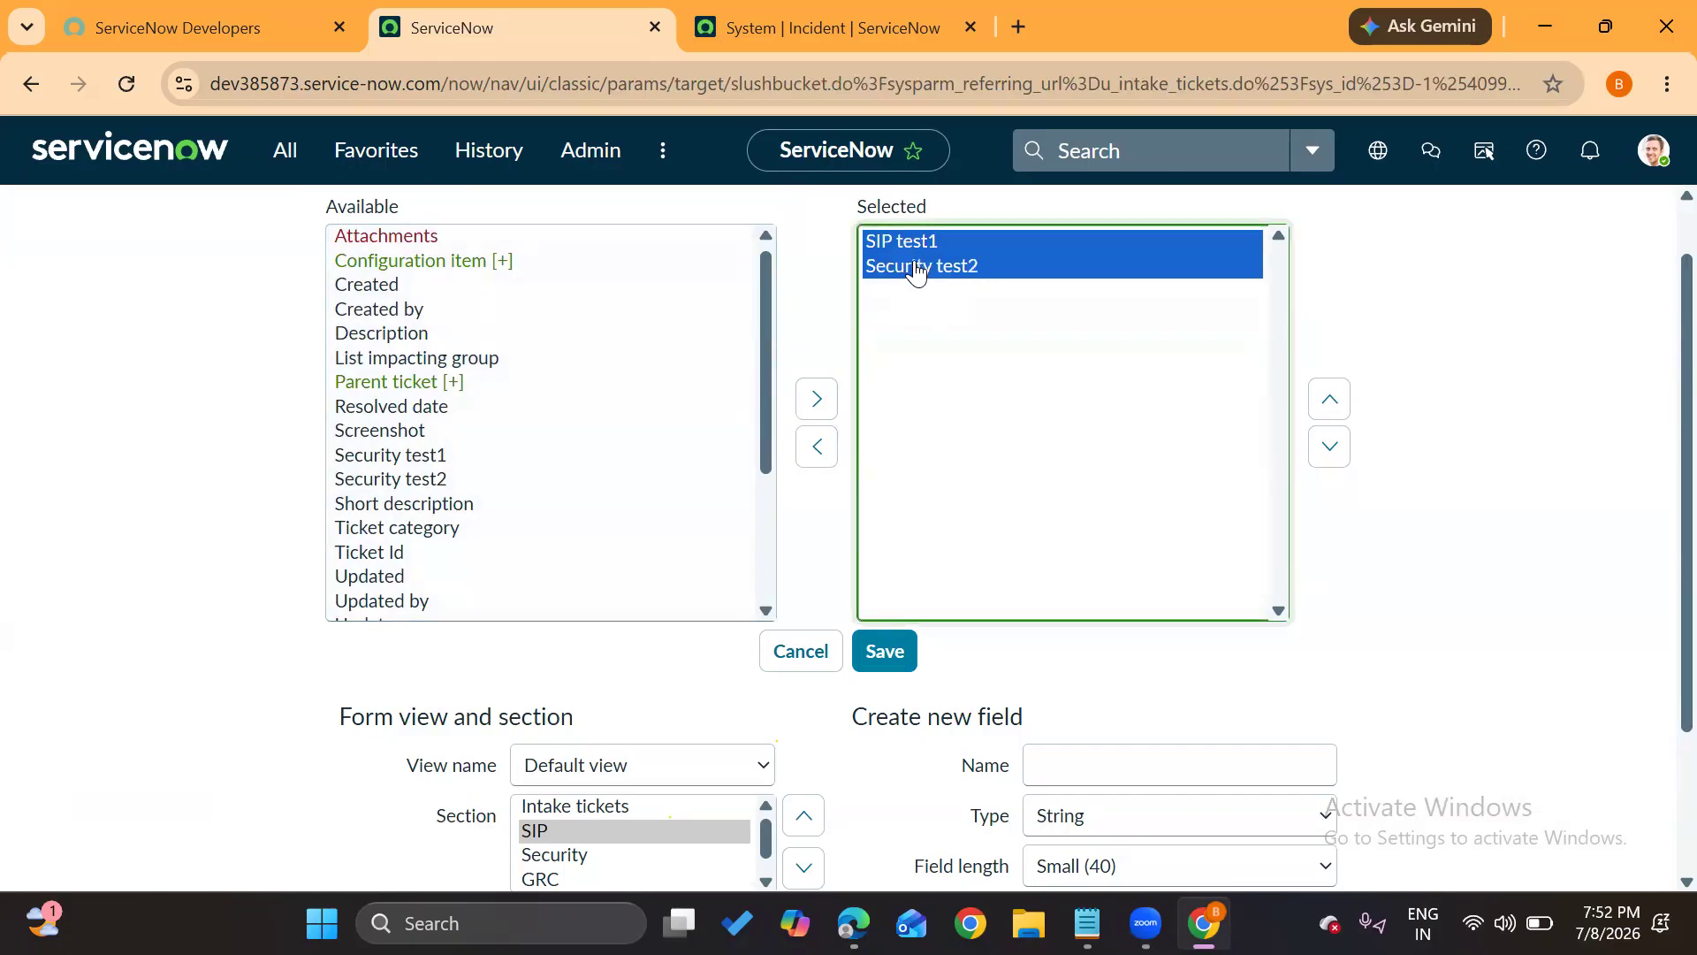
click(807, 453)
click(482, 455)
key(End)
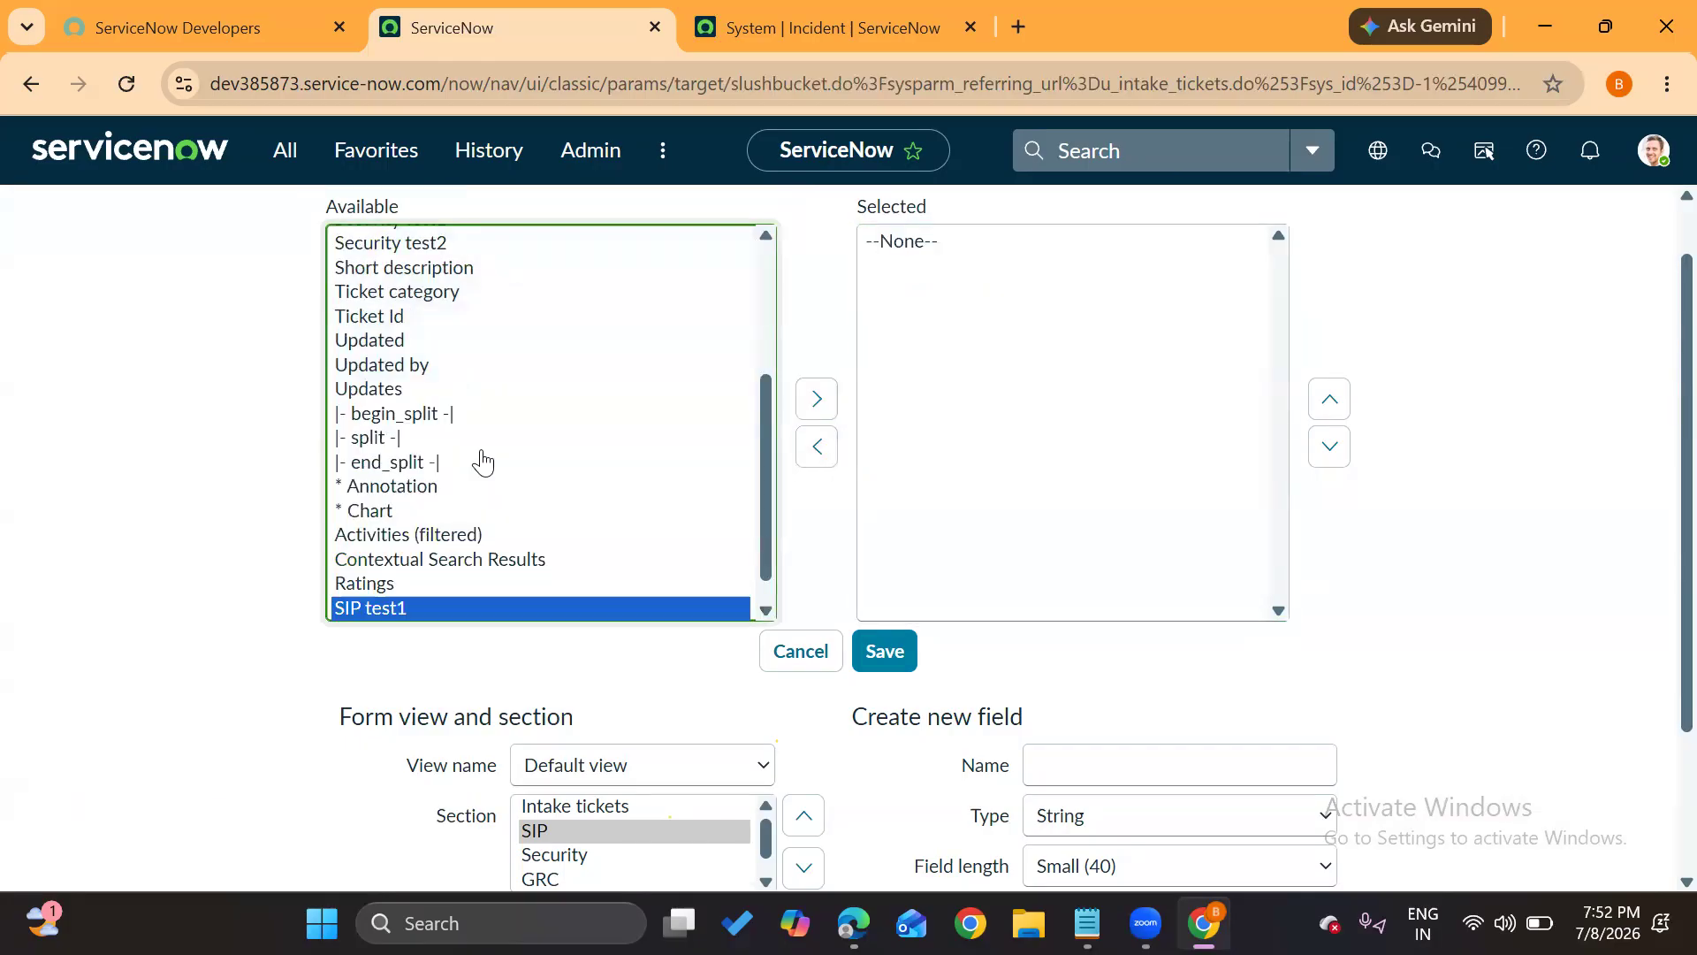
scroll(482, 453, down, 1)
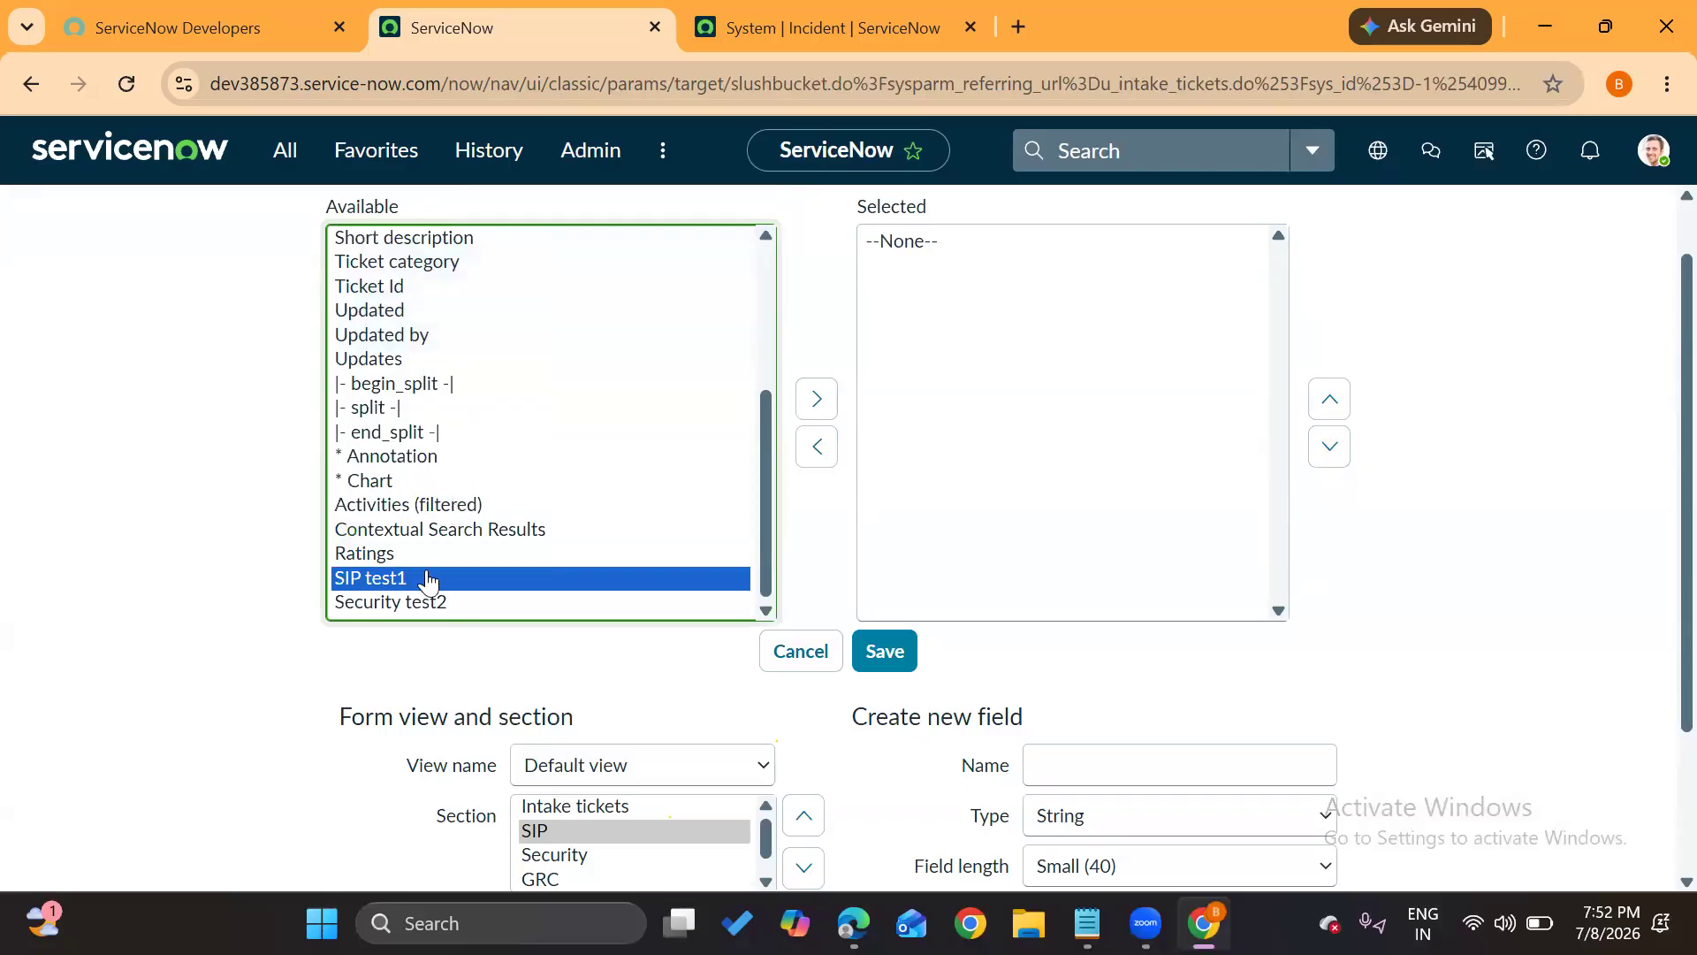
click(814, 398)
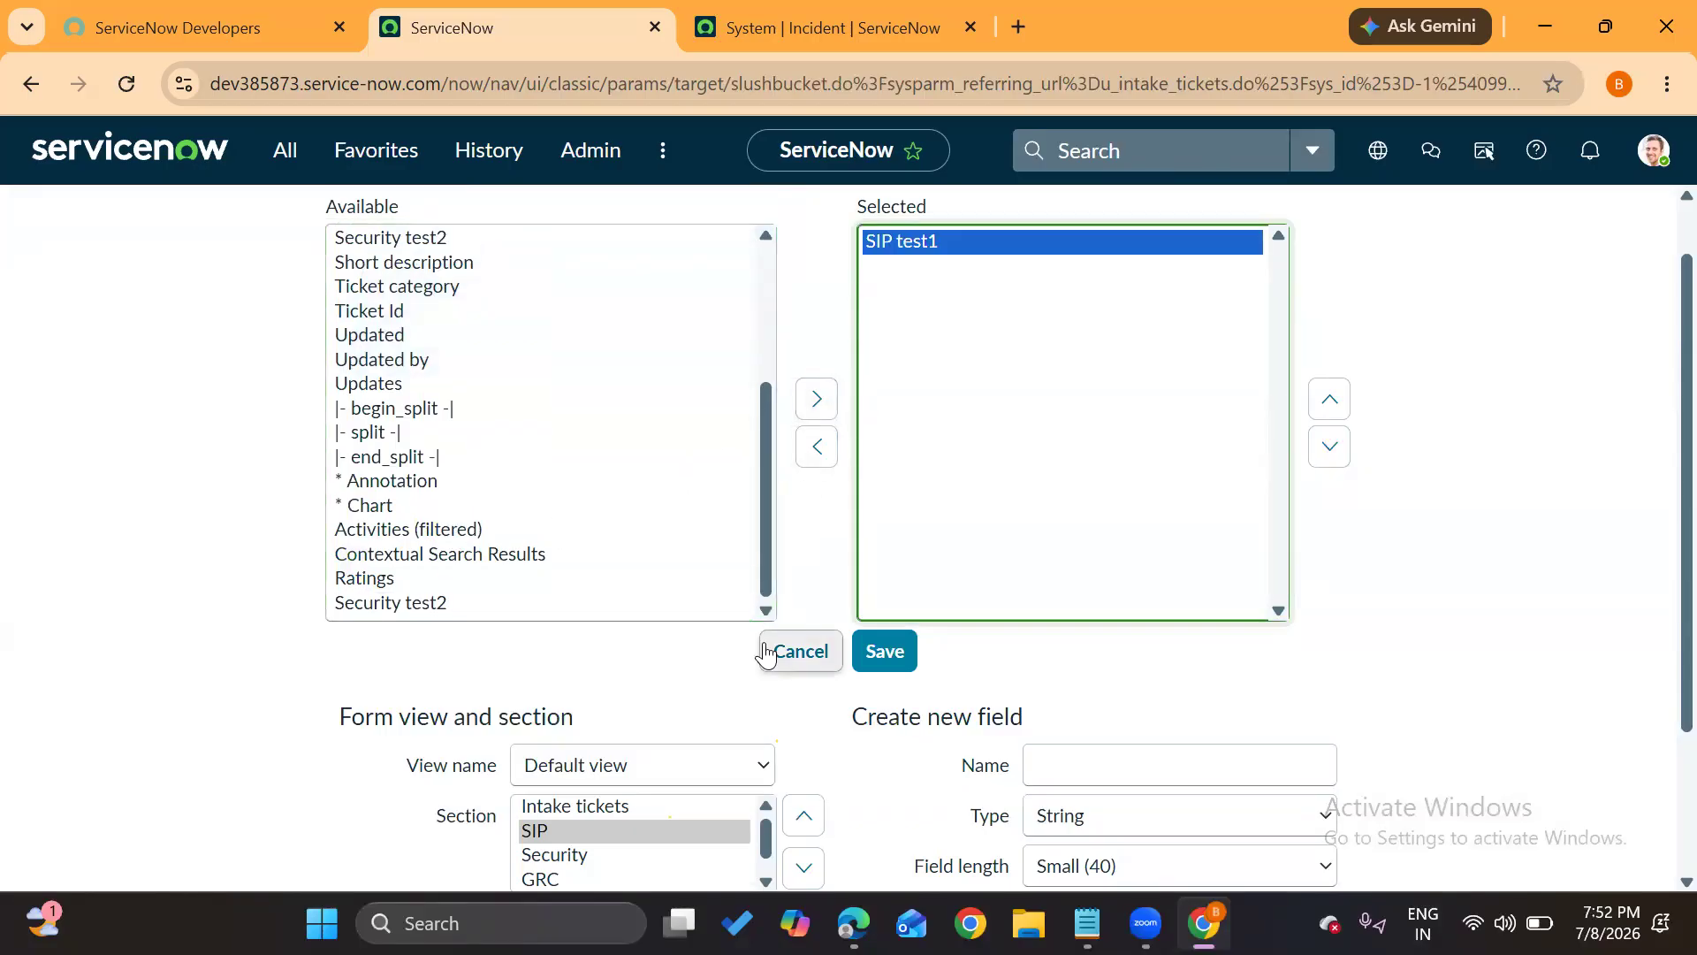
scroll(743, 659, down, 3)
click(573, 654)
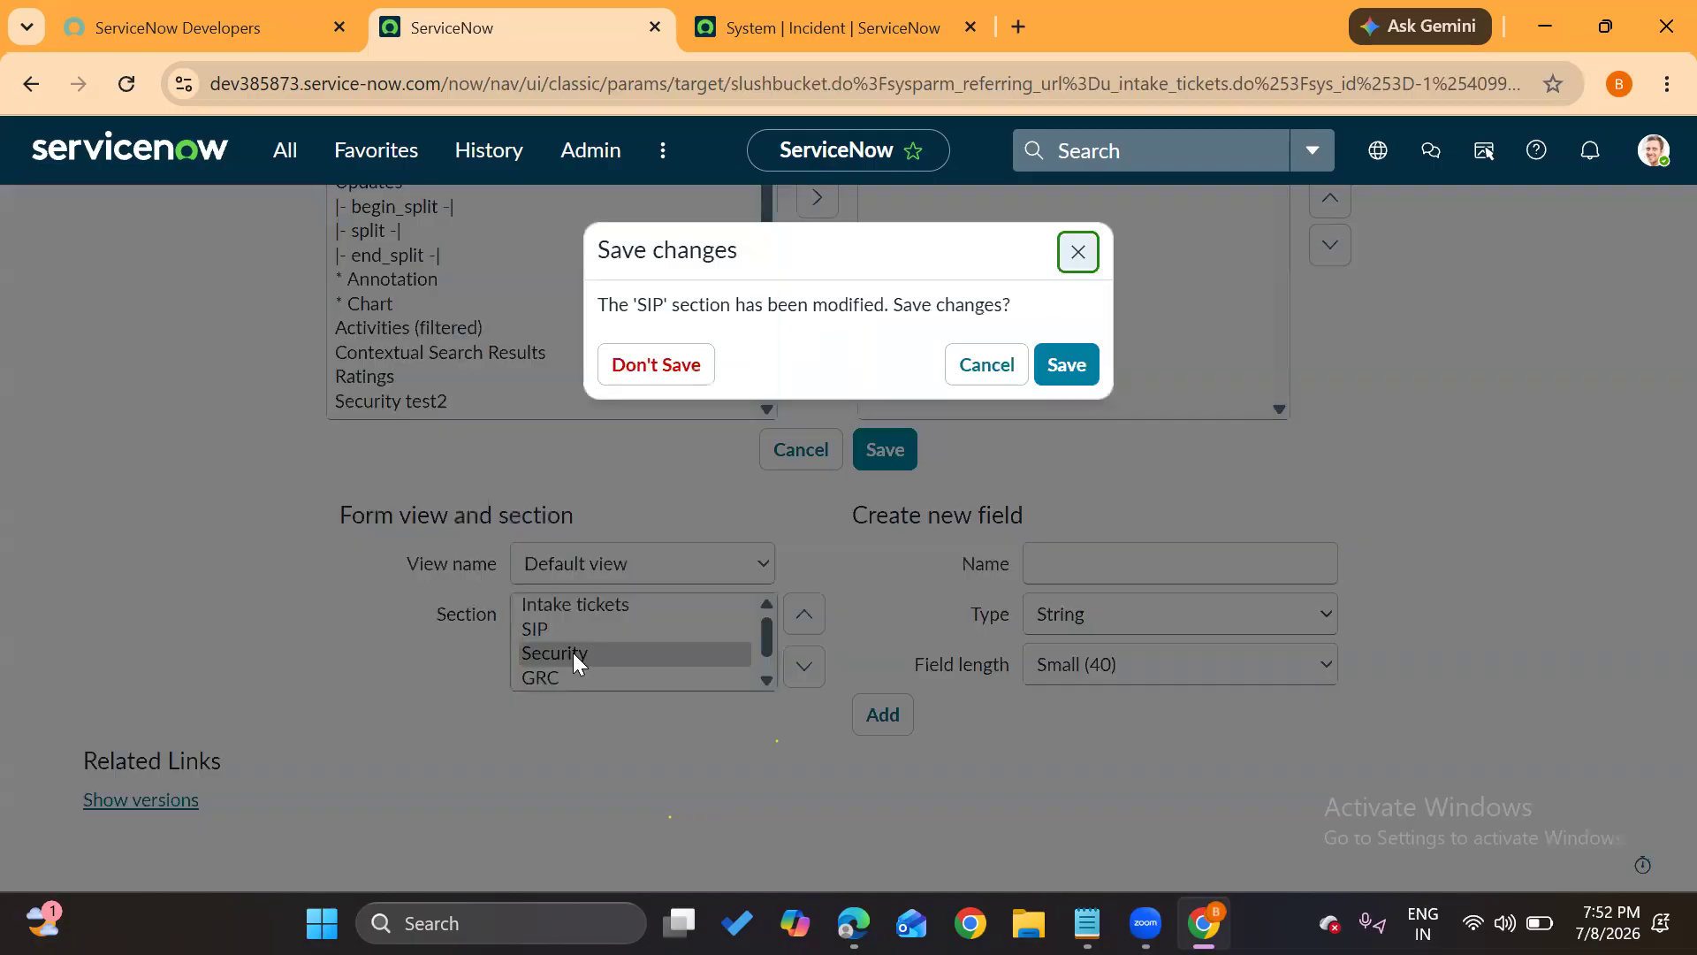
click(1067, 364)
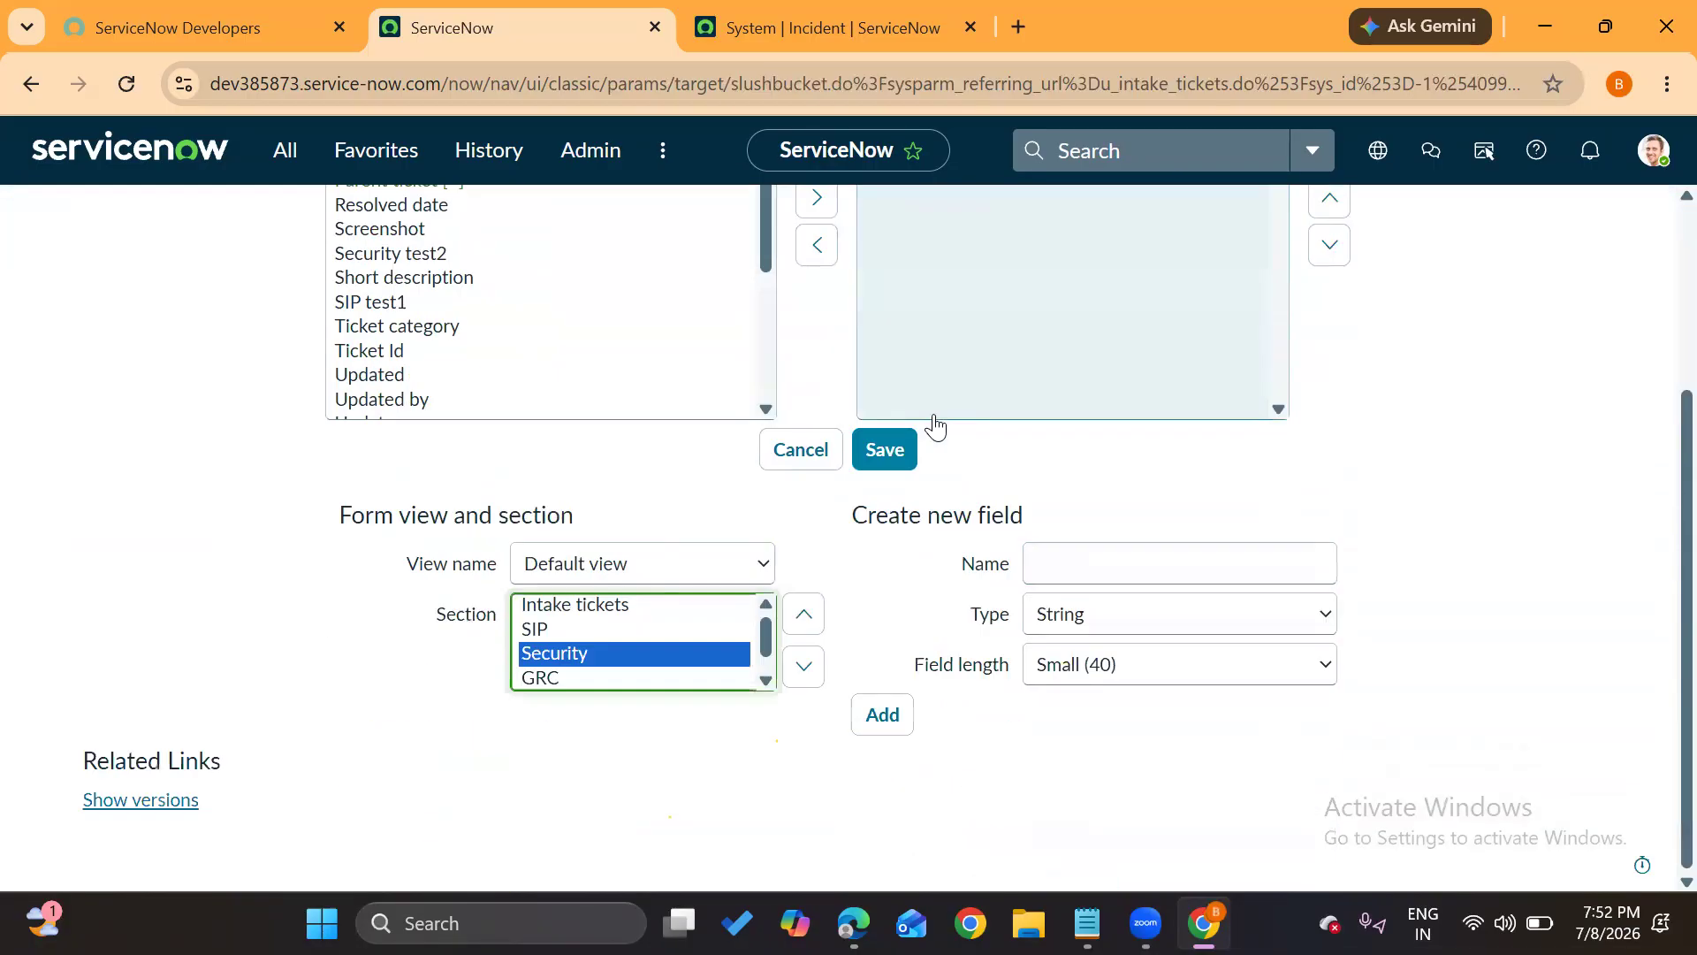
click(893, 470)
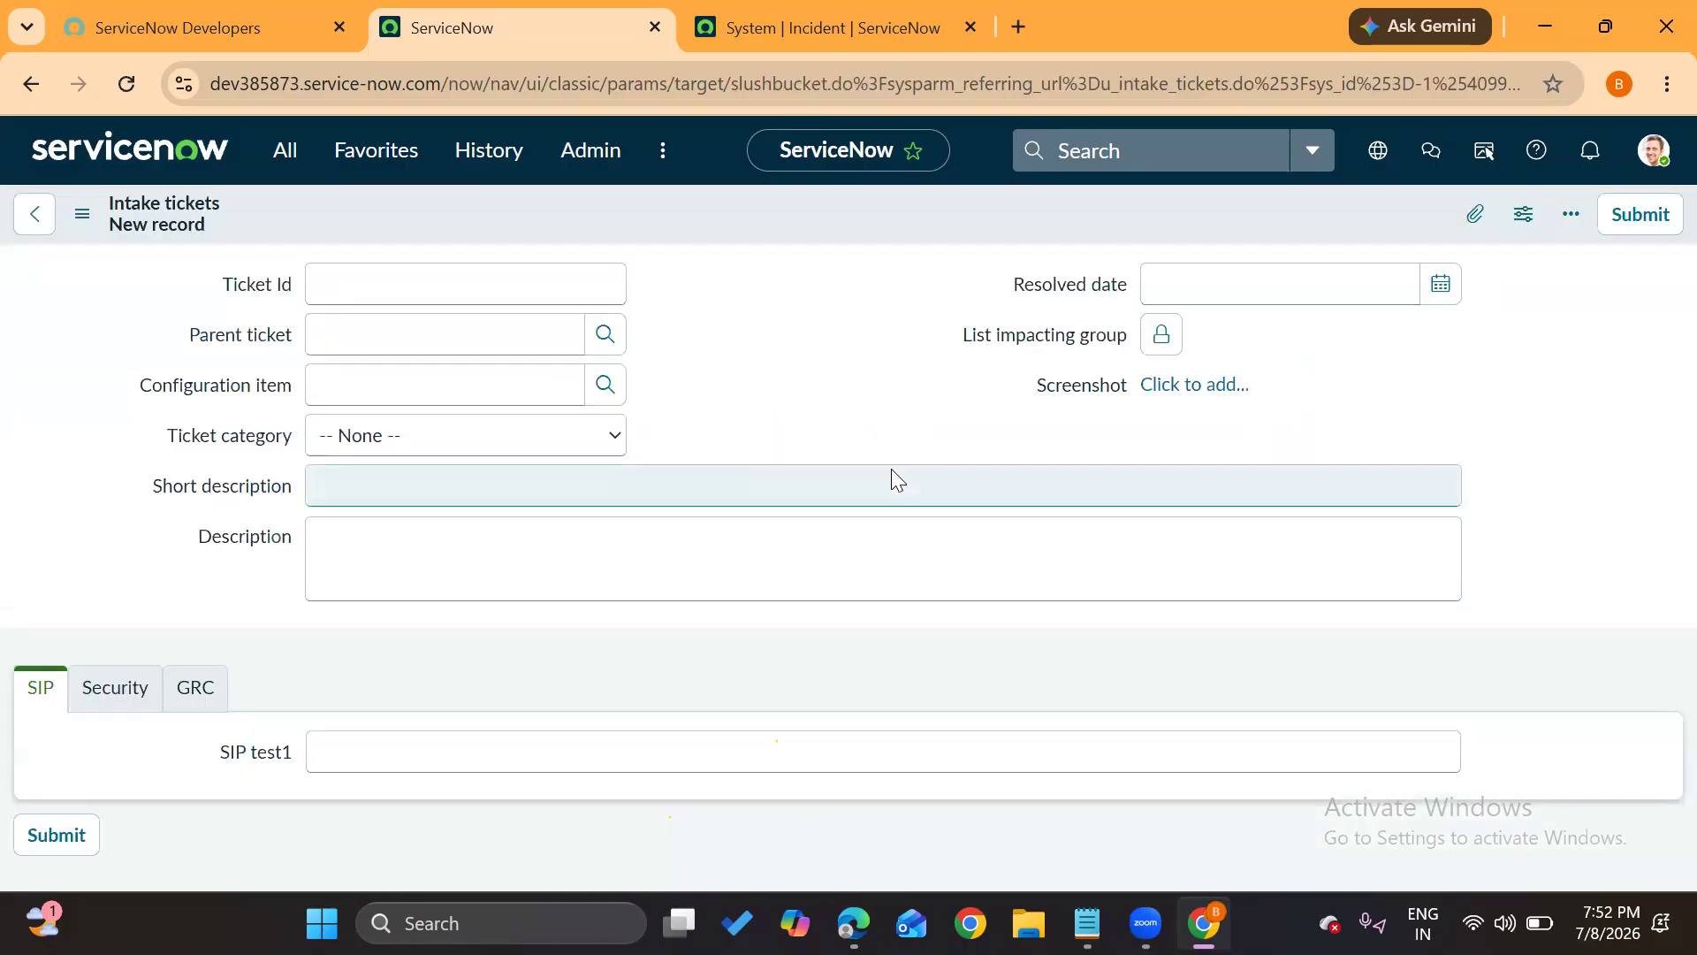
Check the fields under the SIP and Security sections on the new Intake tickets record
scroll(423, 621, down, 1)
click(200, 633)
click(113, 687)
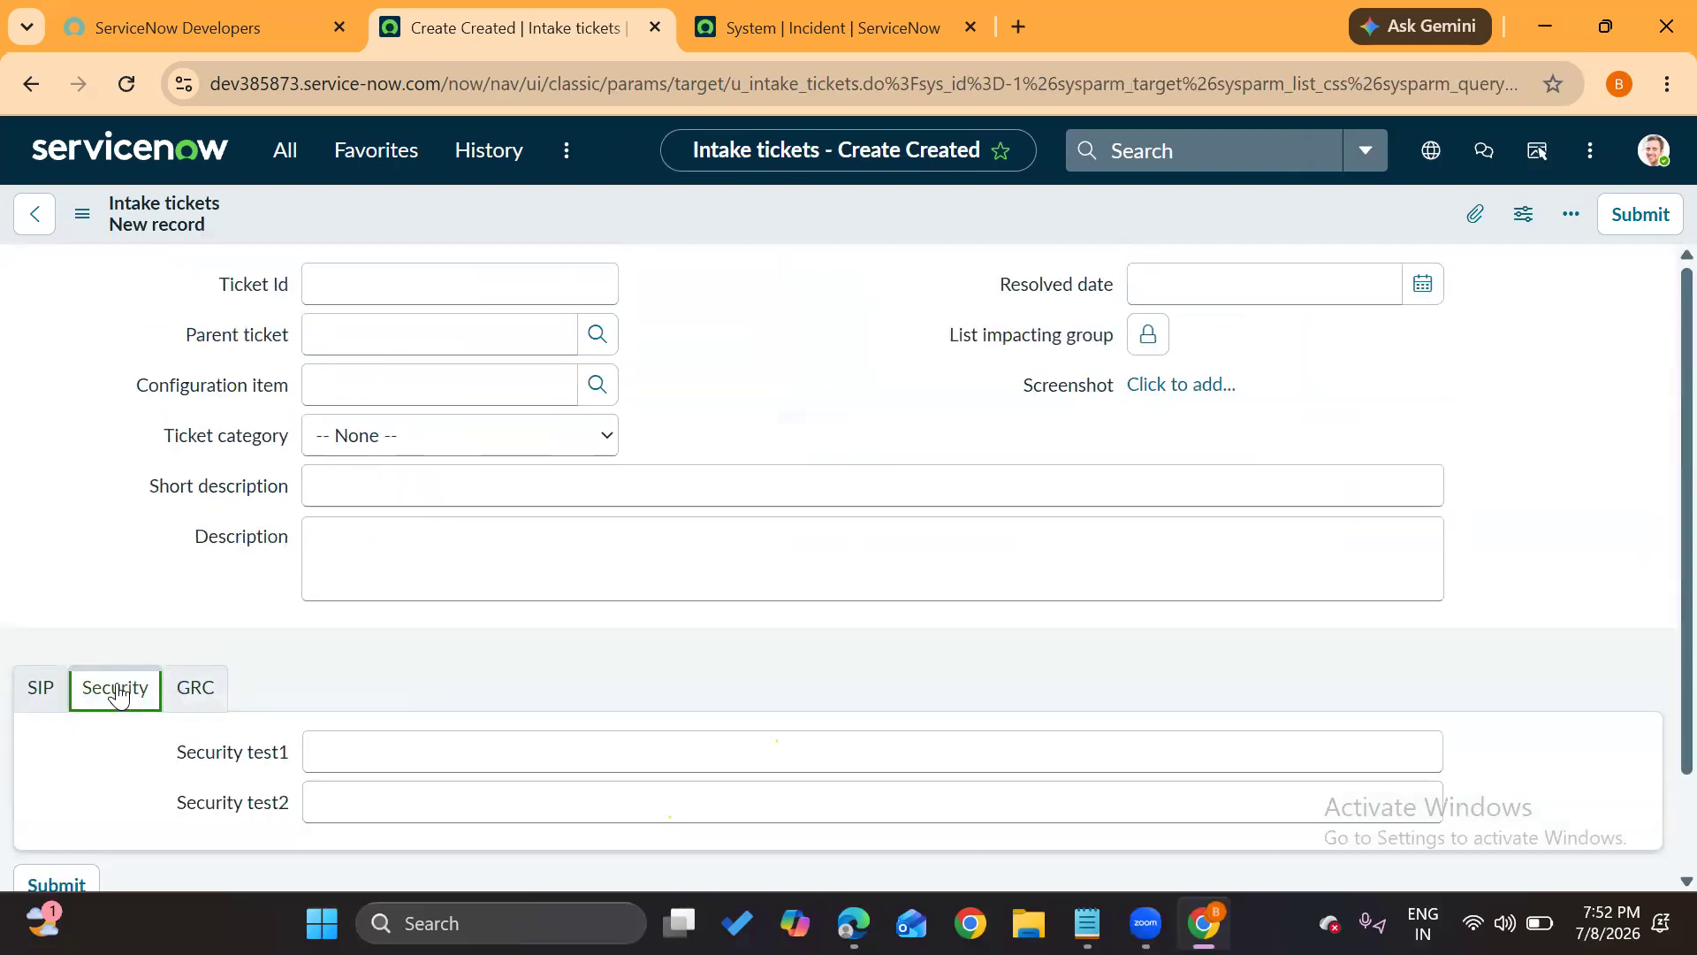
scroll(117, 693, down, 1)
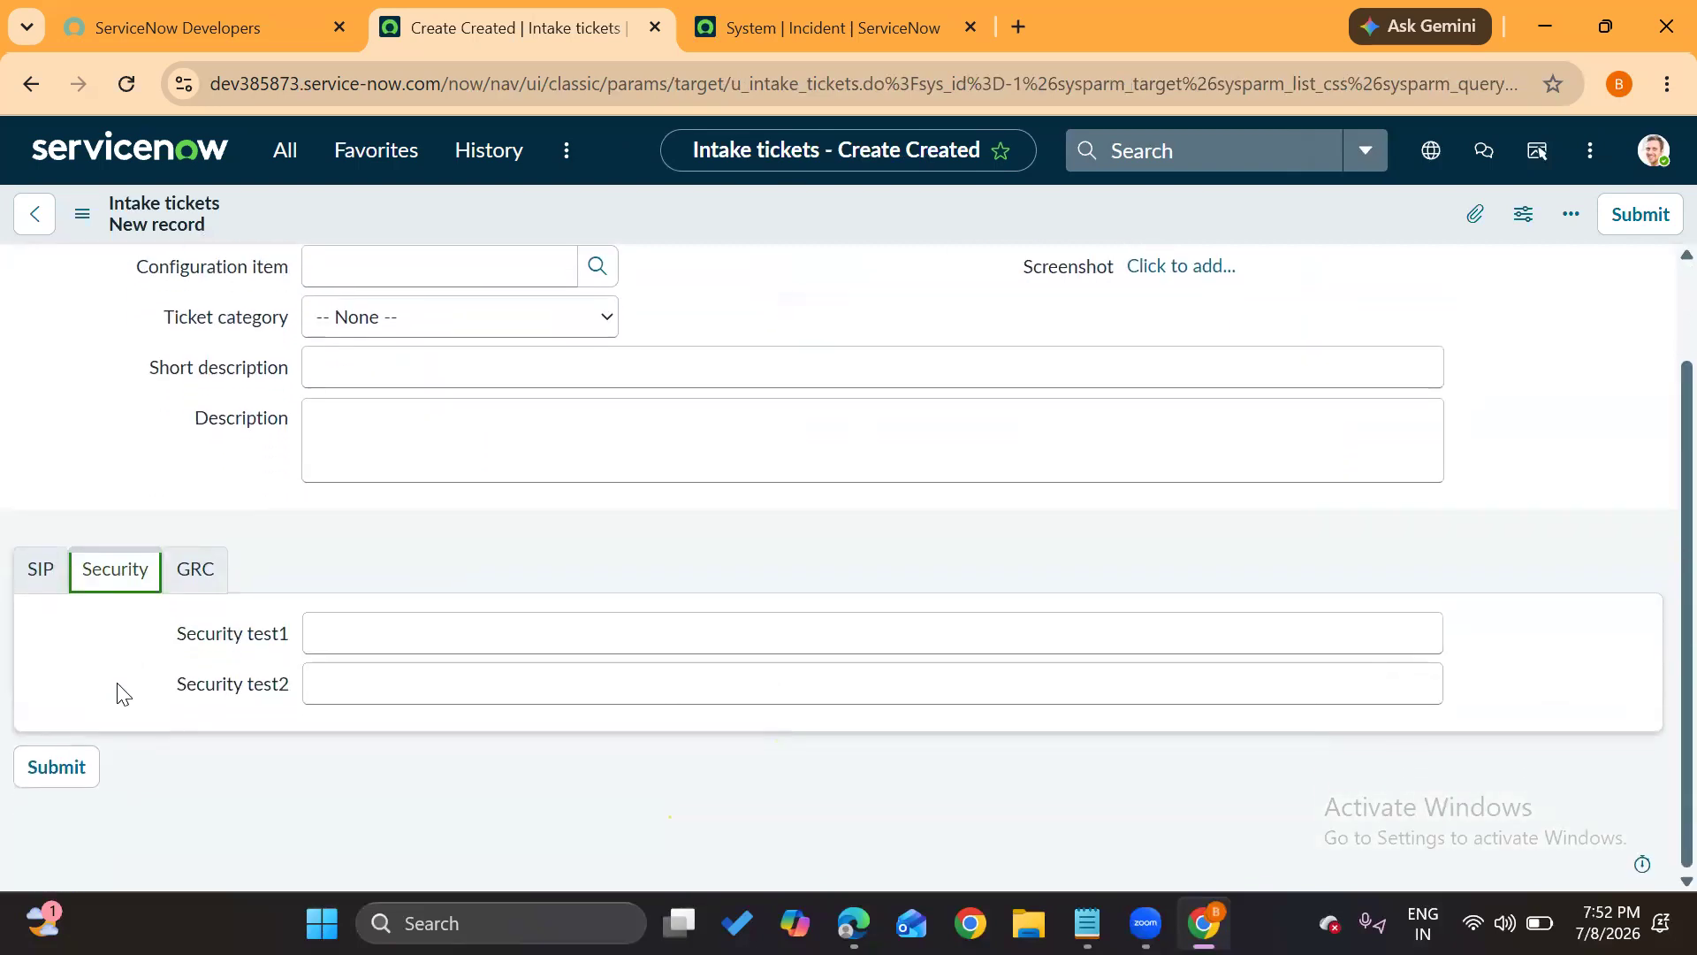
click(41, 574)
drag(218, 694, 297, 690)
scroll(293, 690, up, 1)
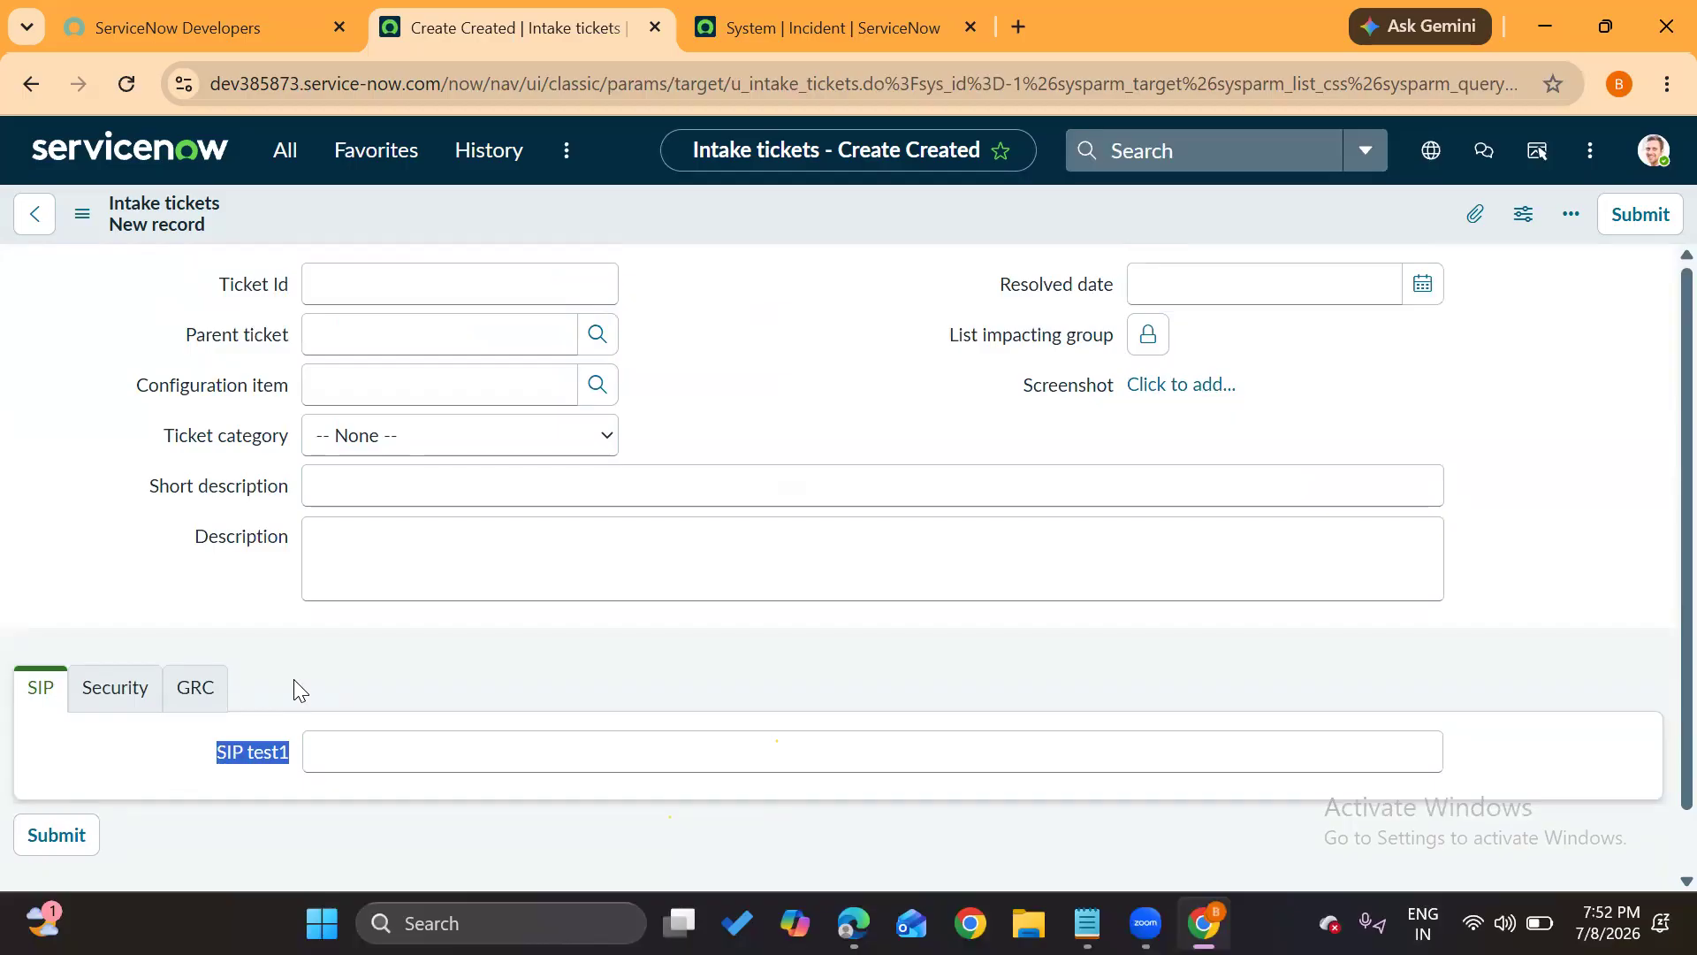
click(111, 710)
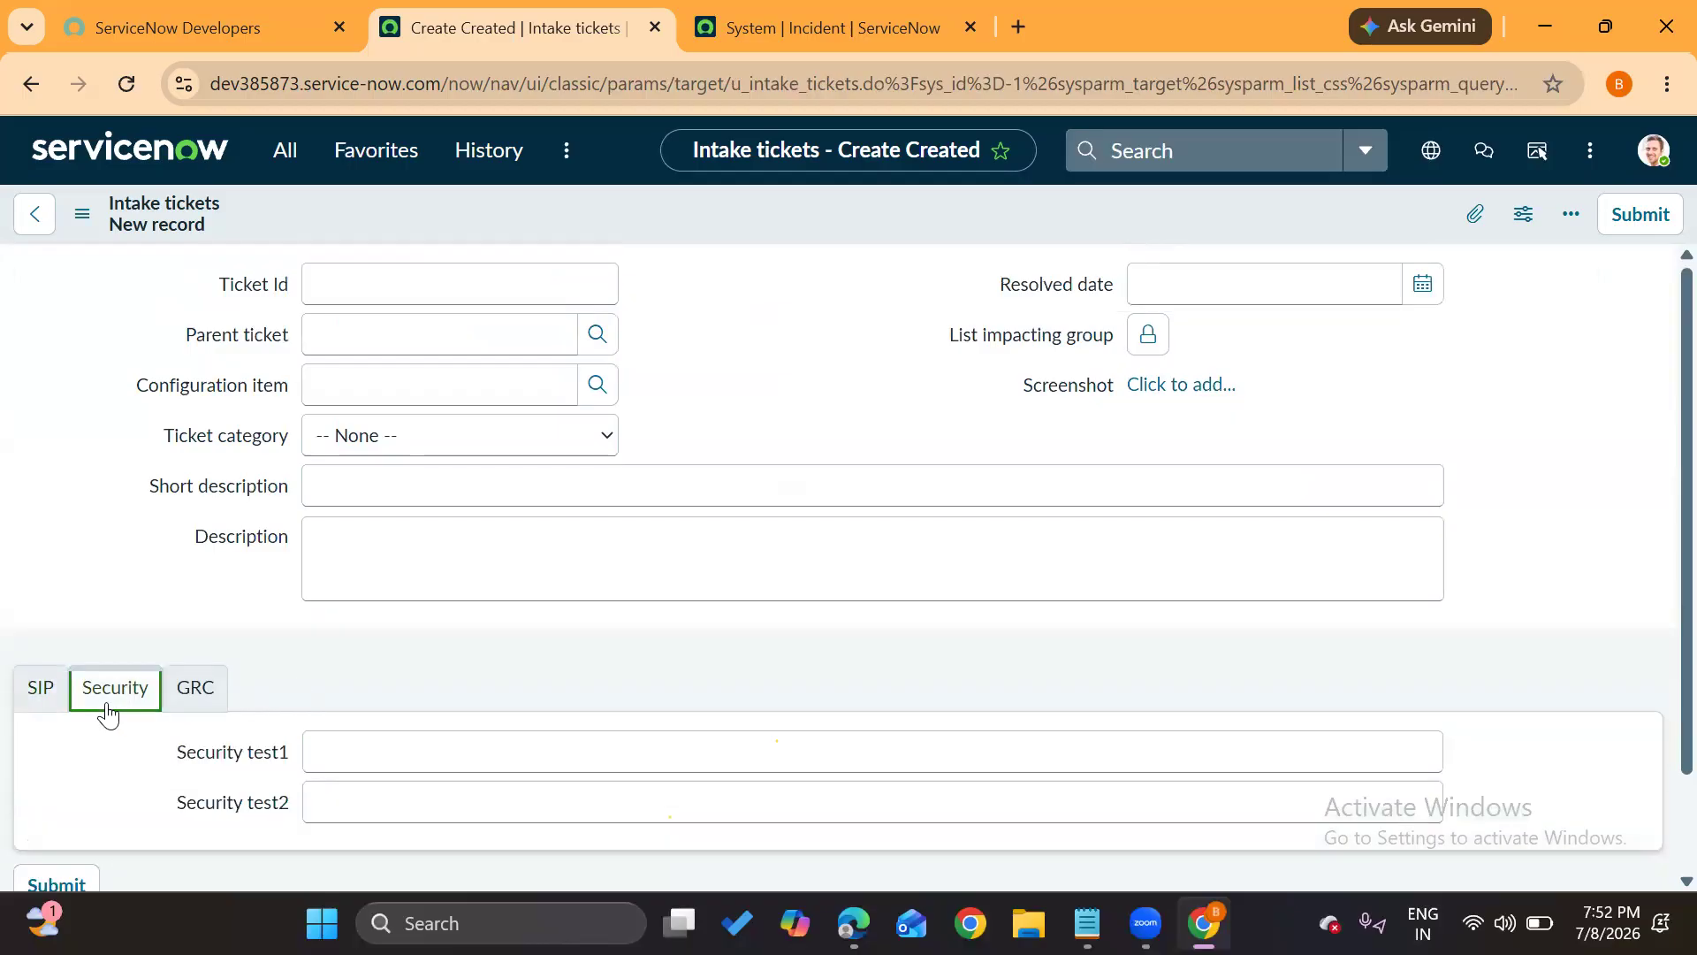
click(30, 707)
click(78, 705)
click(44, 700)
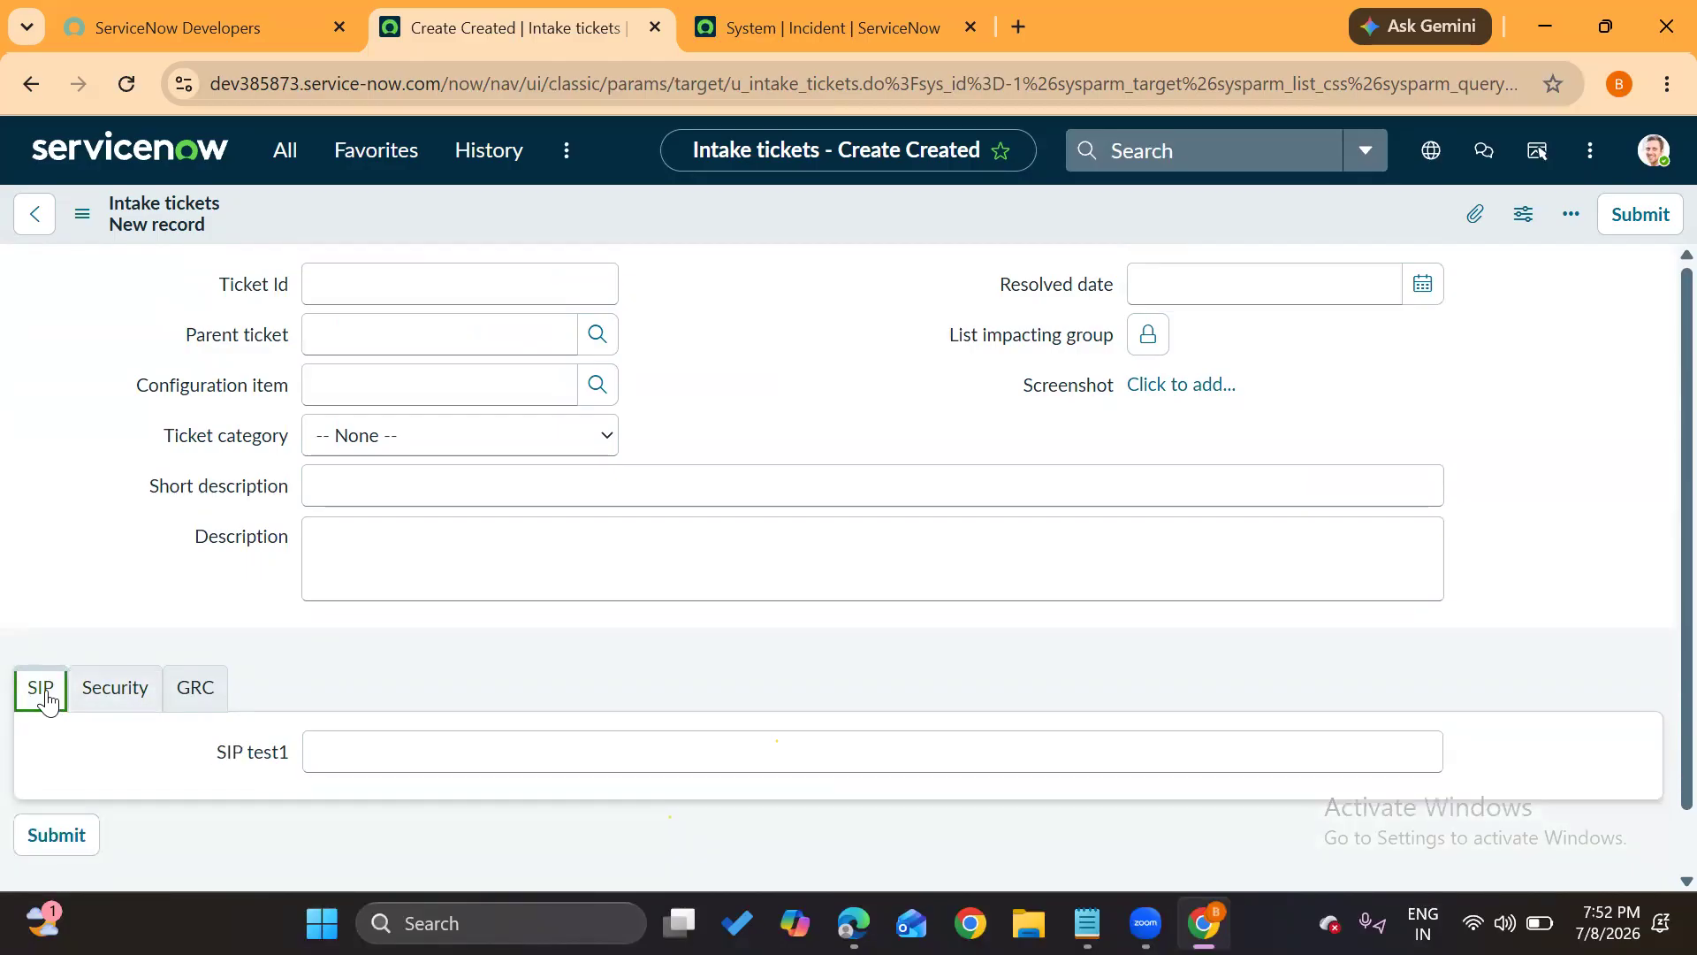
click(98, 696)
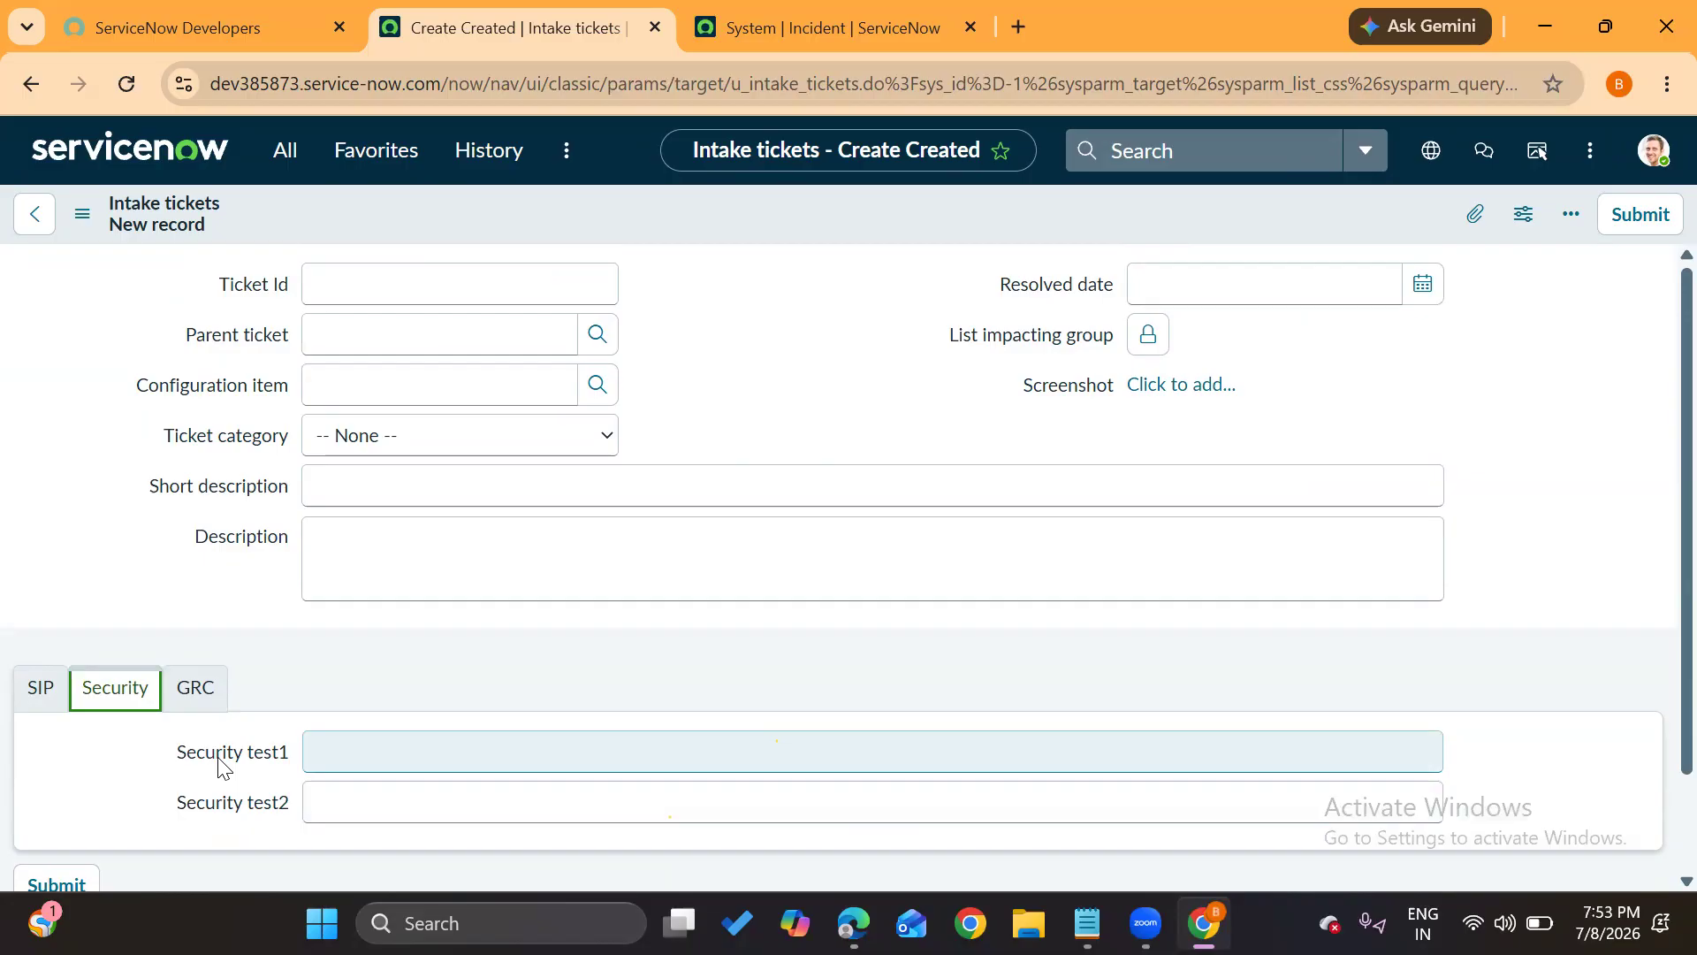
click(38, 689)
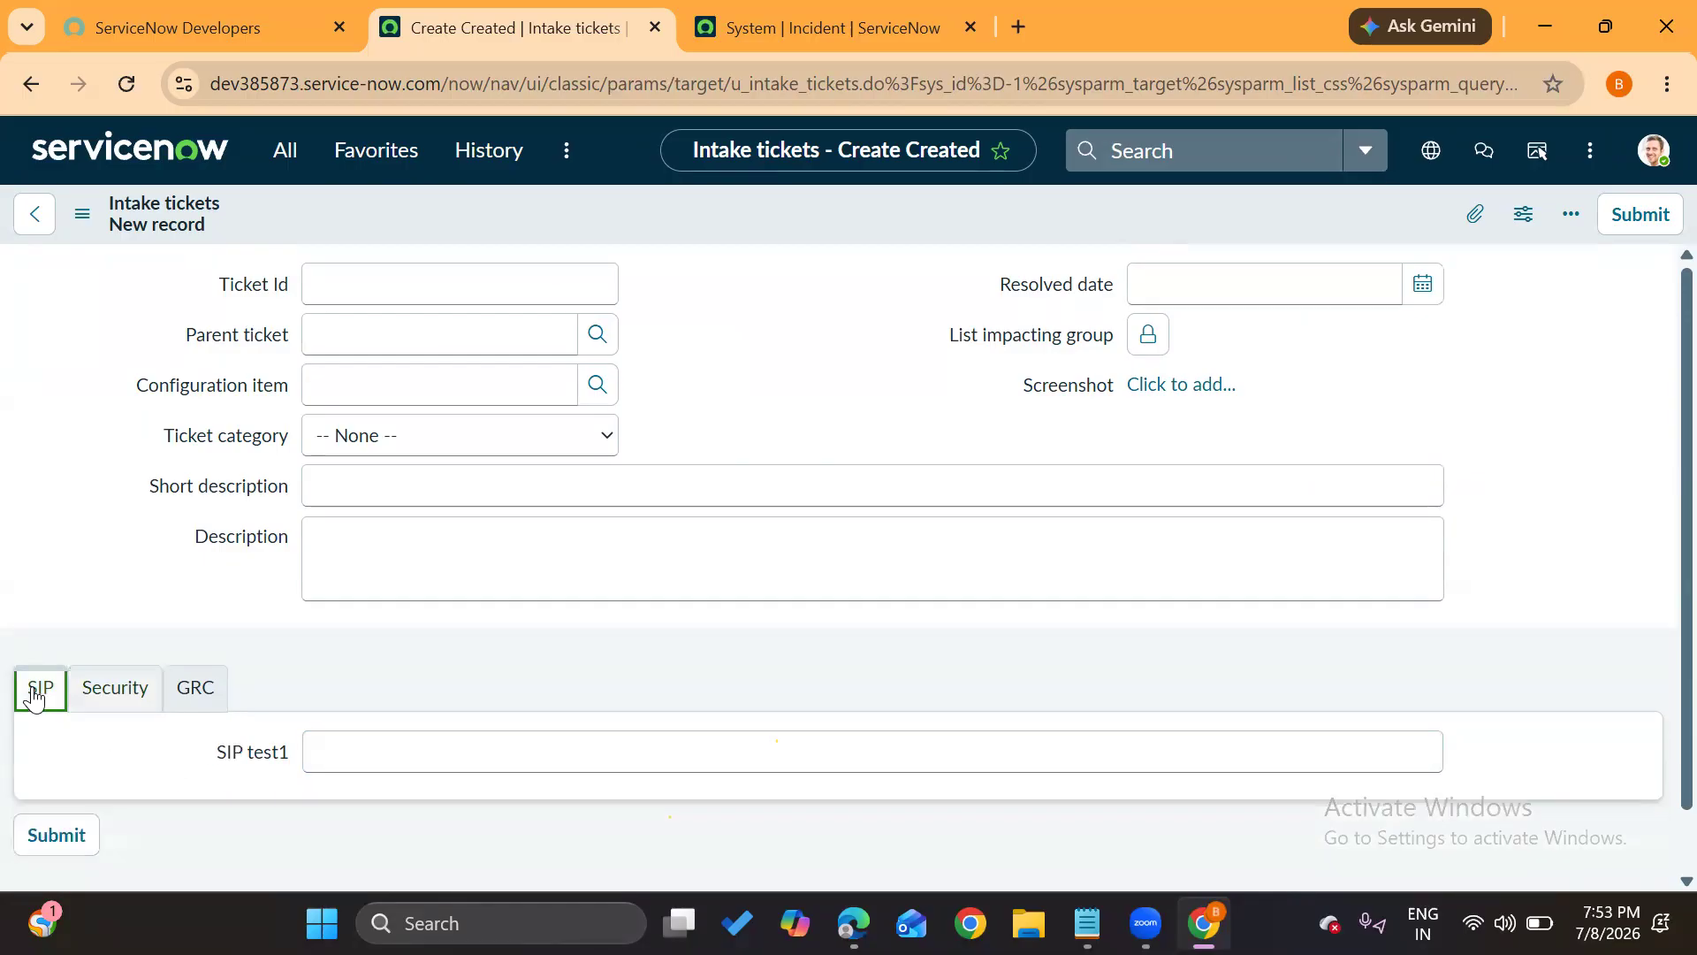
scroll(171, 633, down, 1)
scroll(171, 624, up, 1)
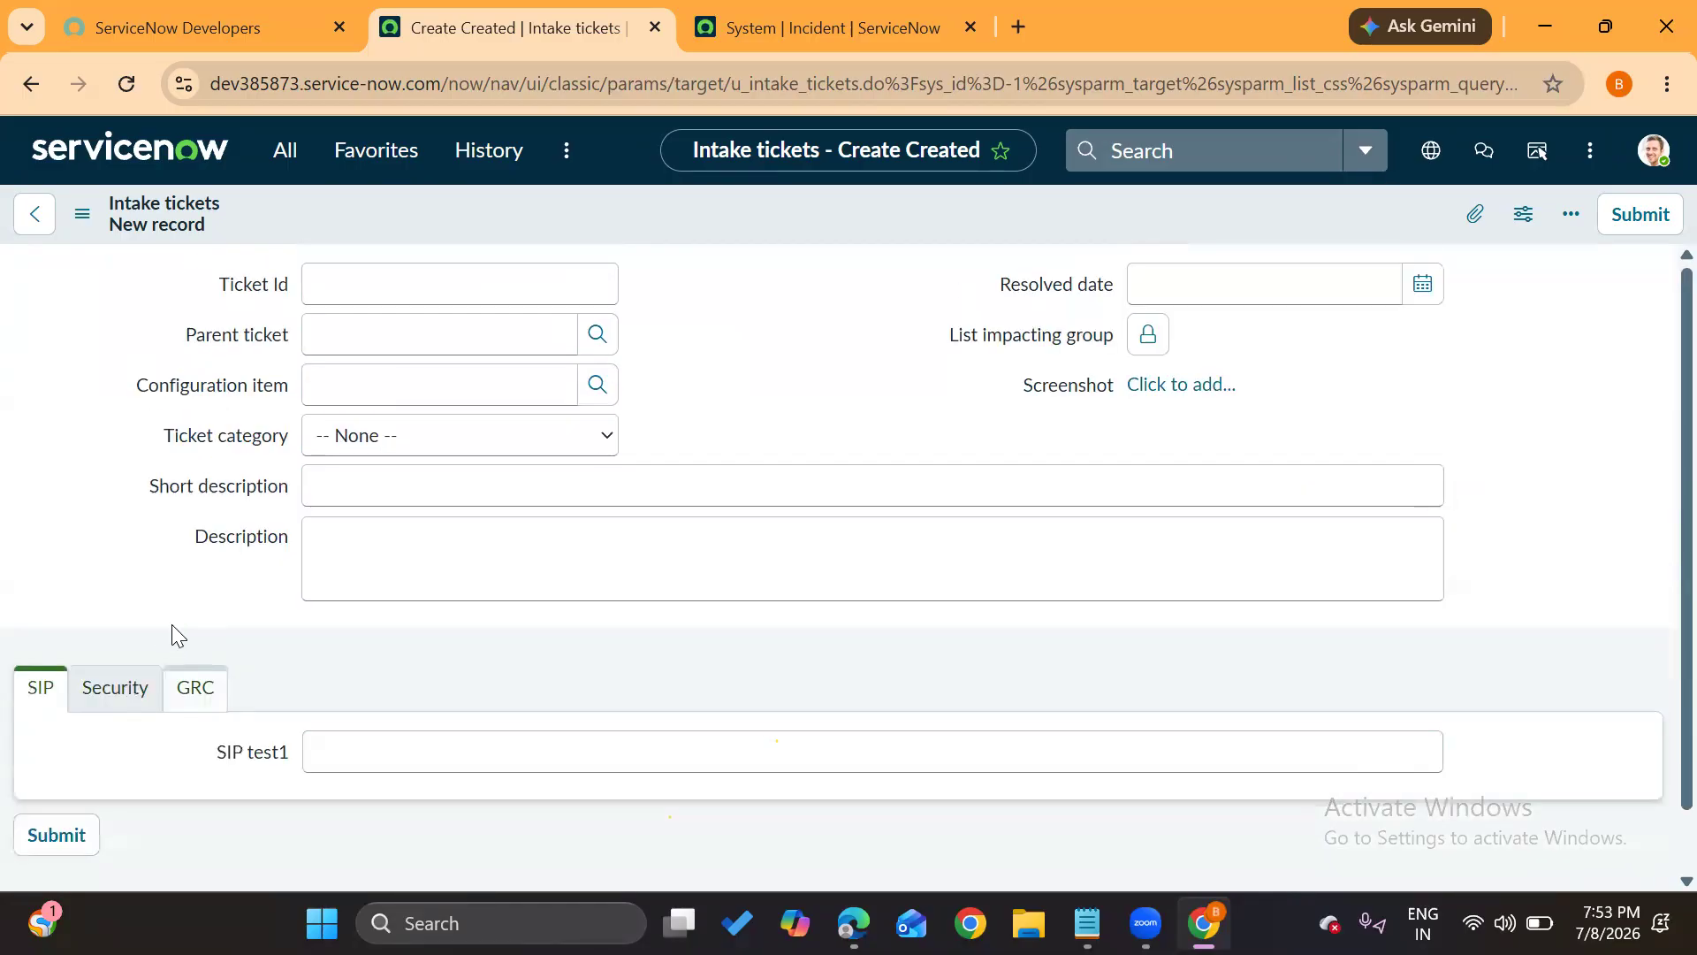
View the available Ticket category choices on the new Intake tickets record without selecting one
click(82, 213)
mouse_move(173, 275)
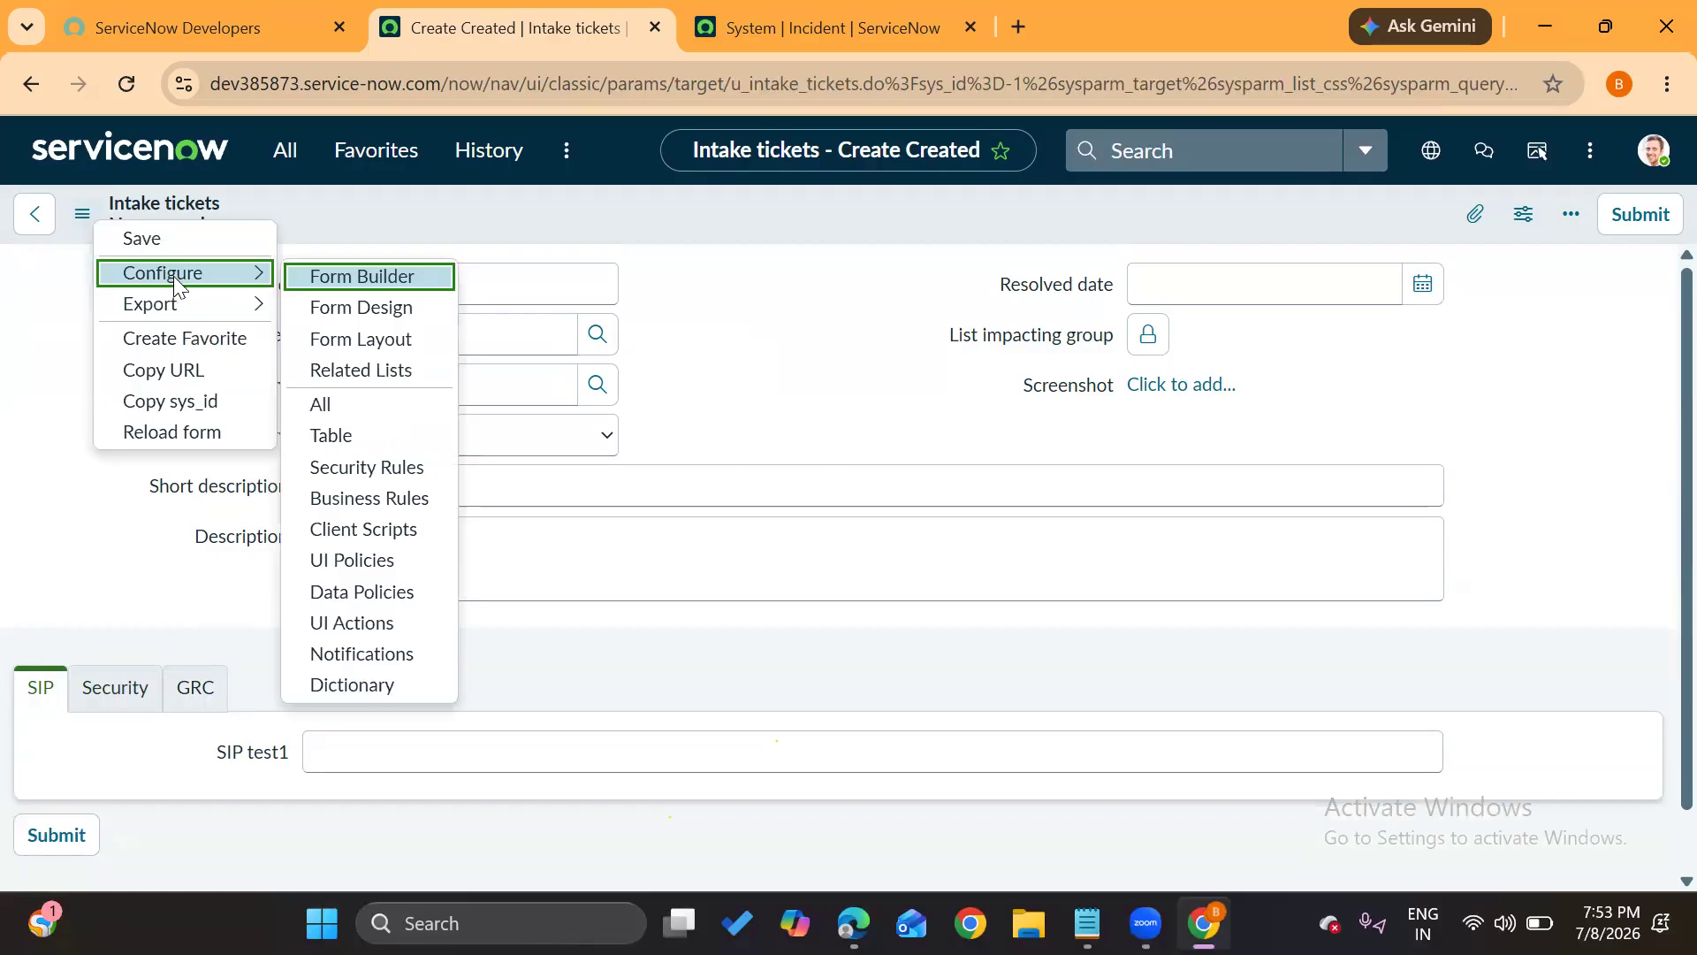
key(Escape)
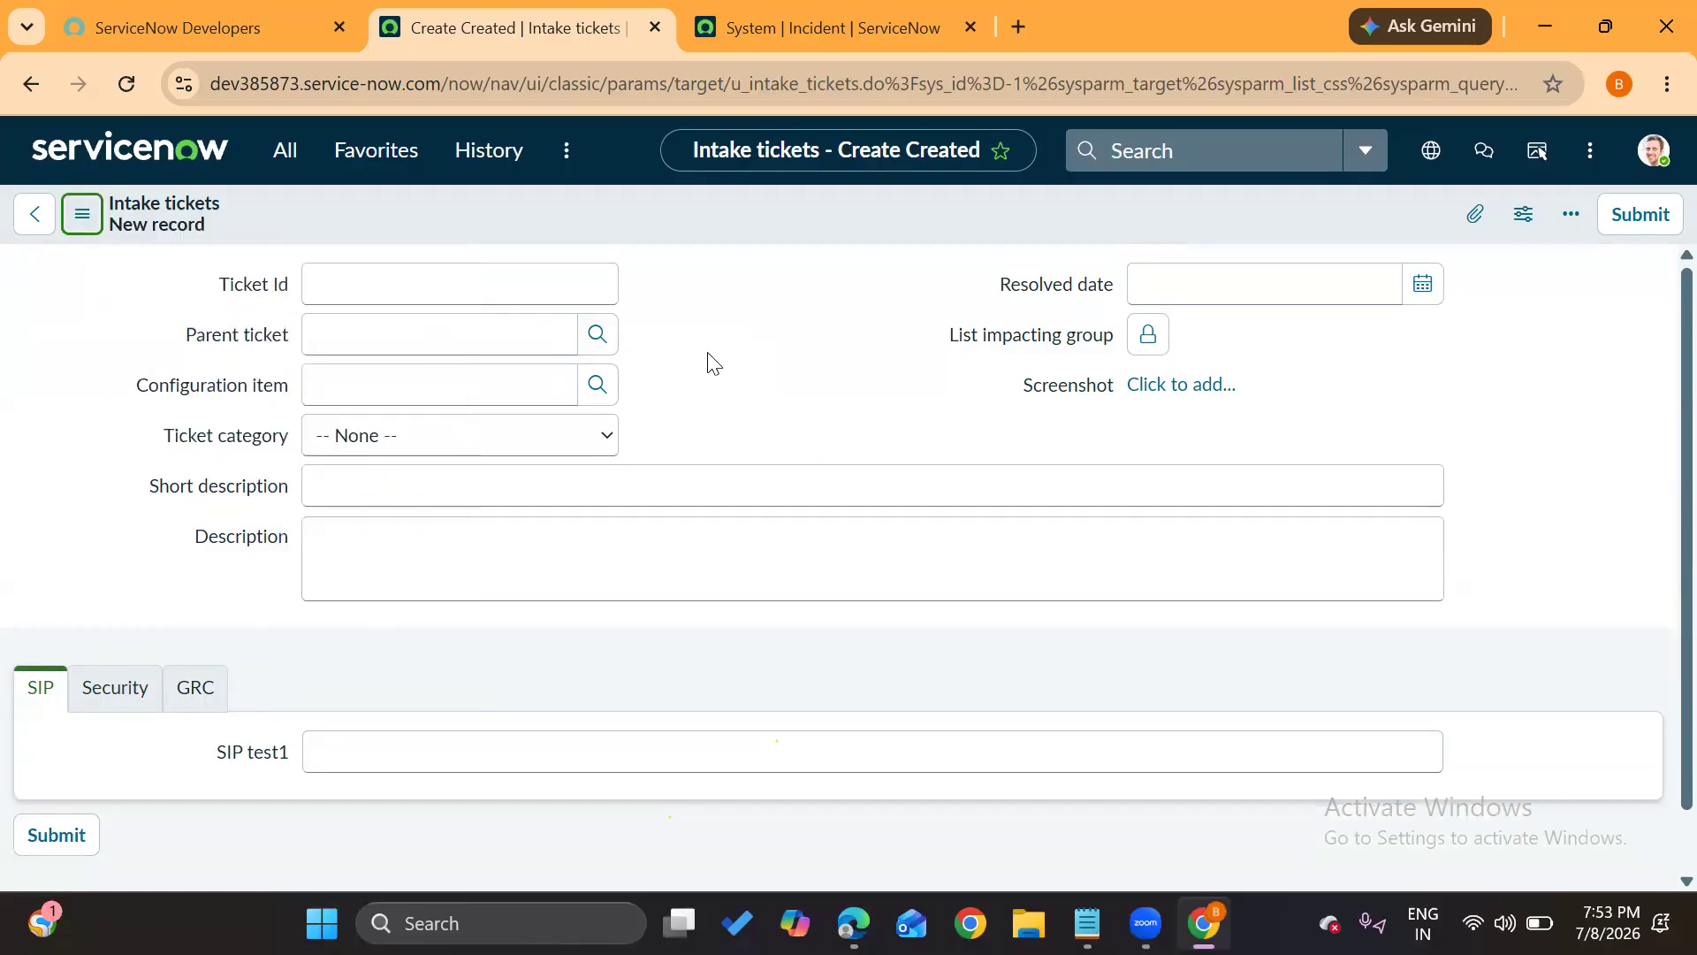
click(497, 439)
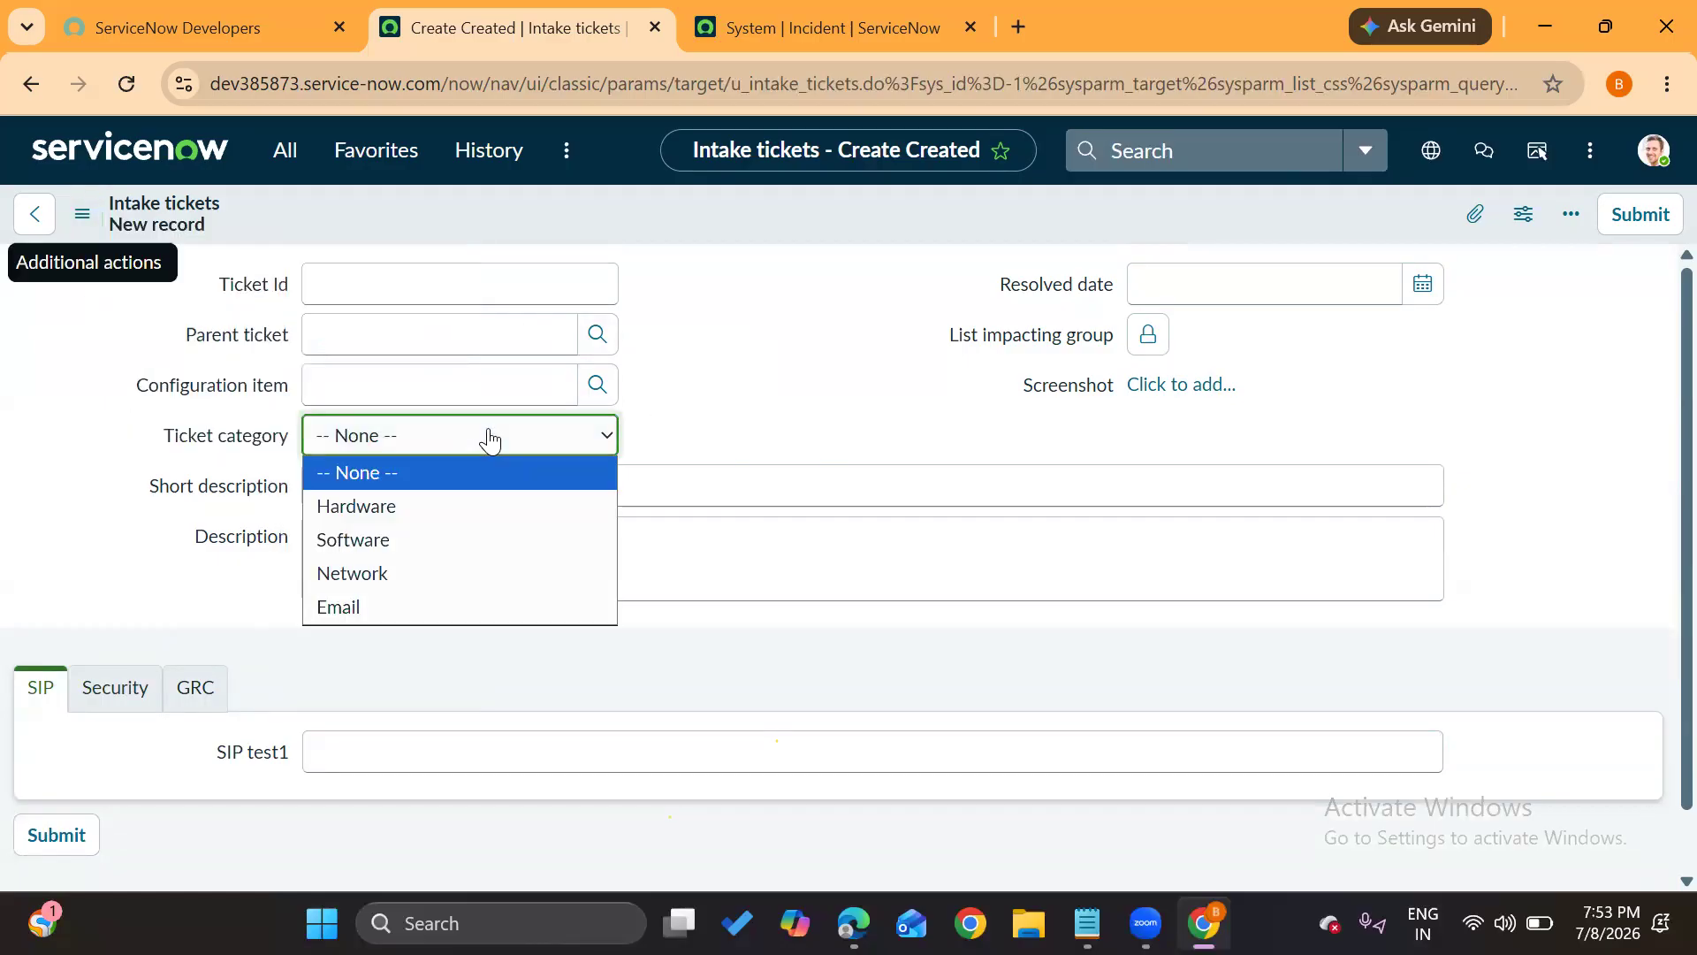
click(782, 391)
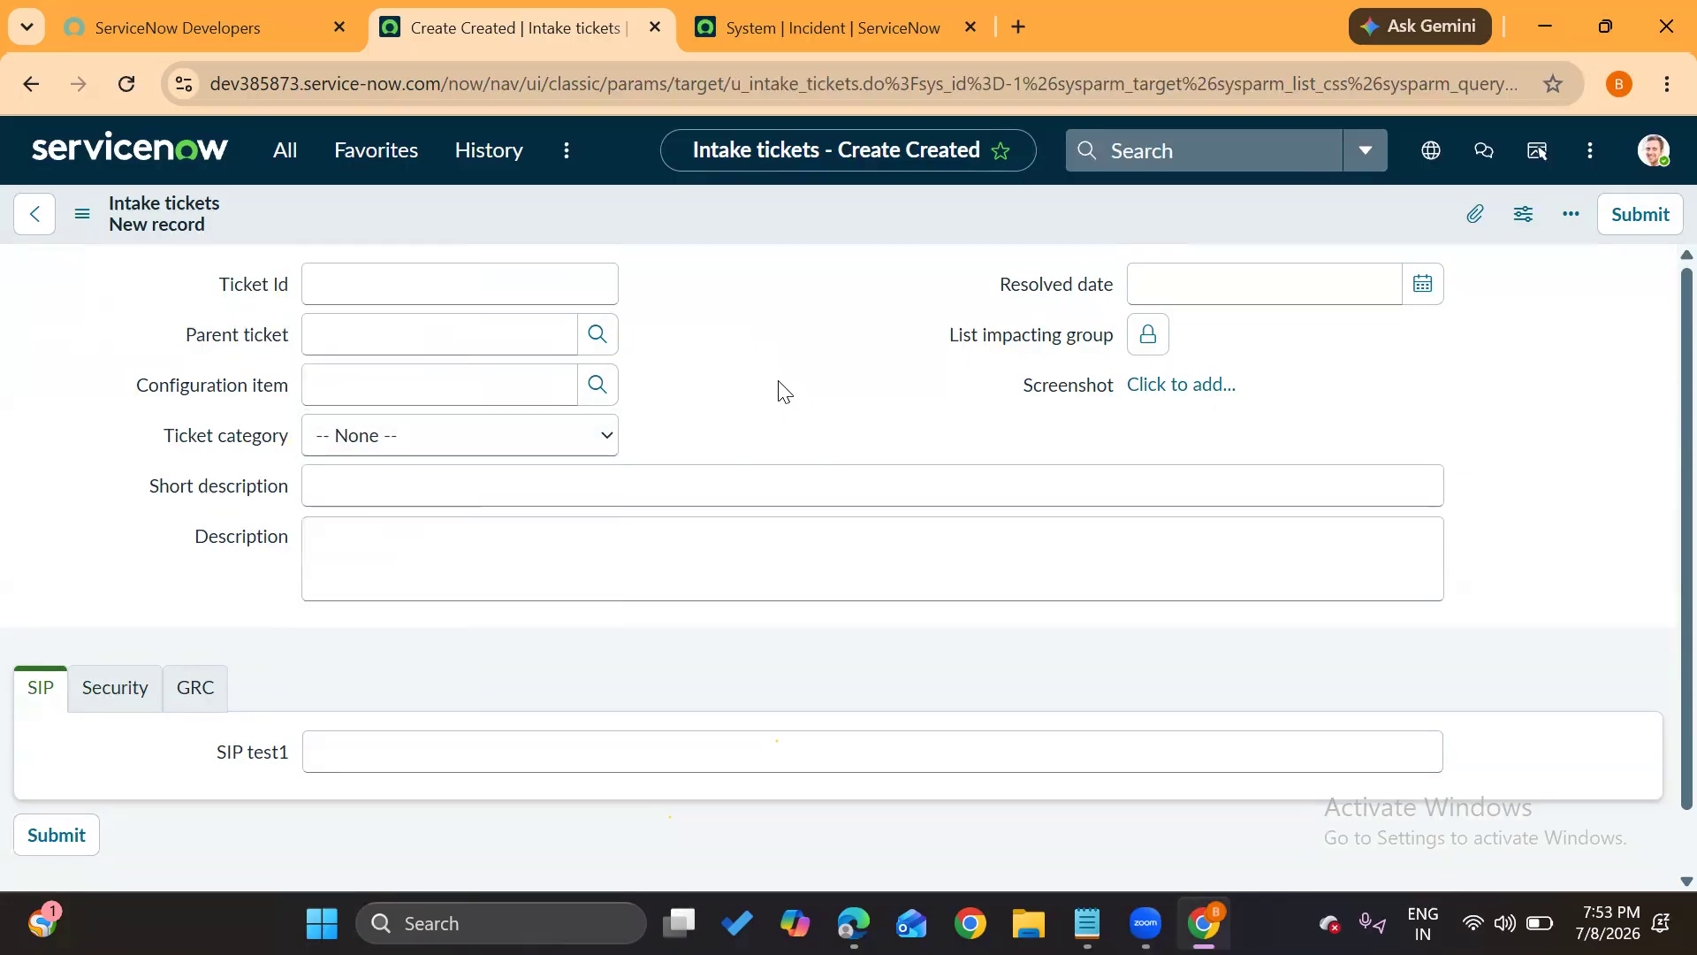
click(442, 440)
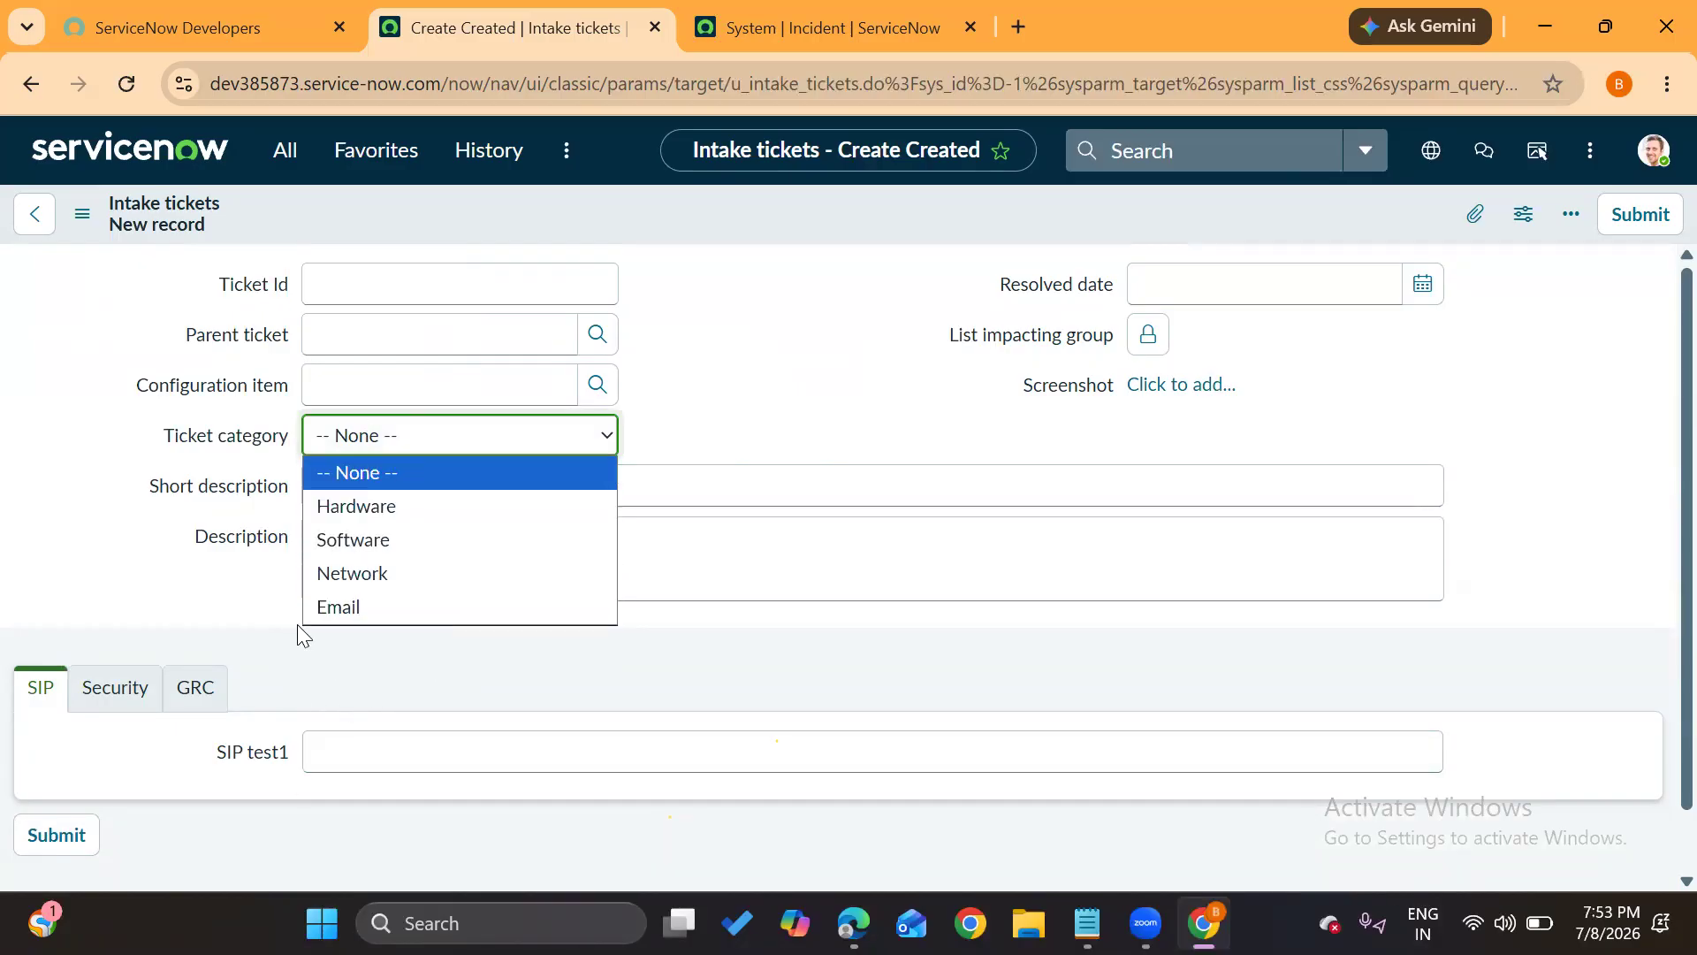
click(699, 433)
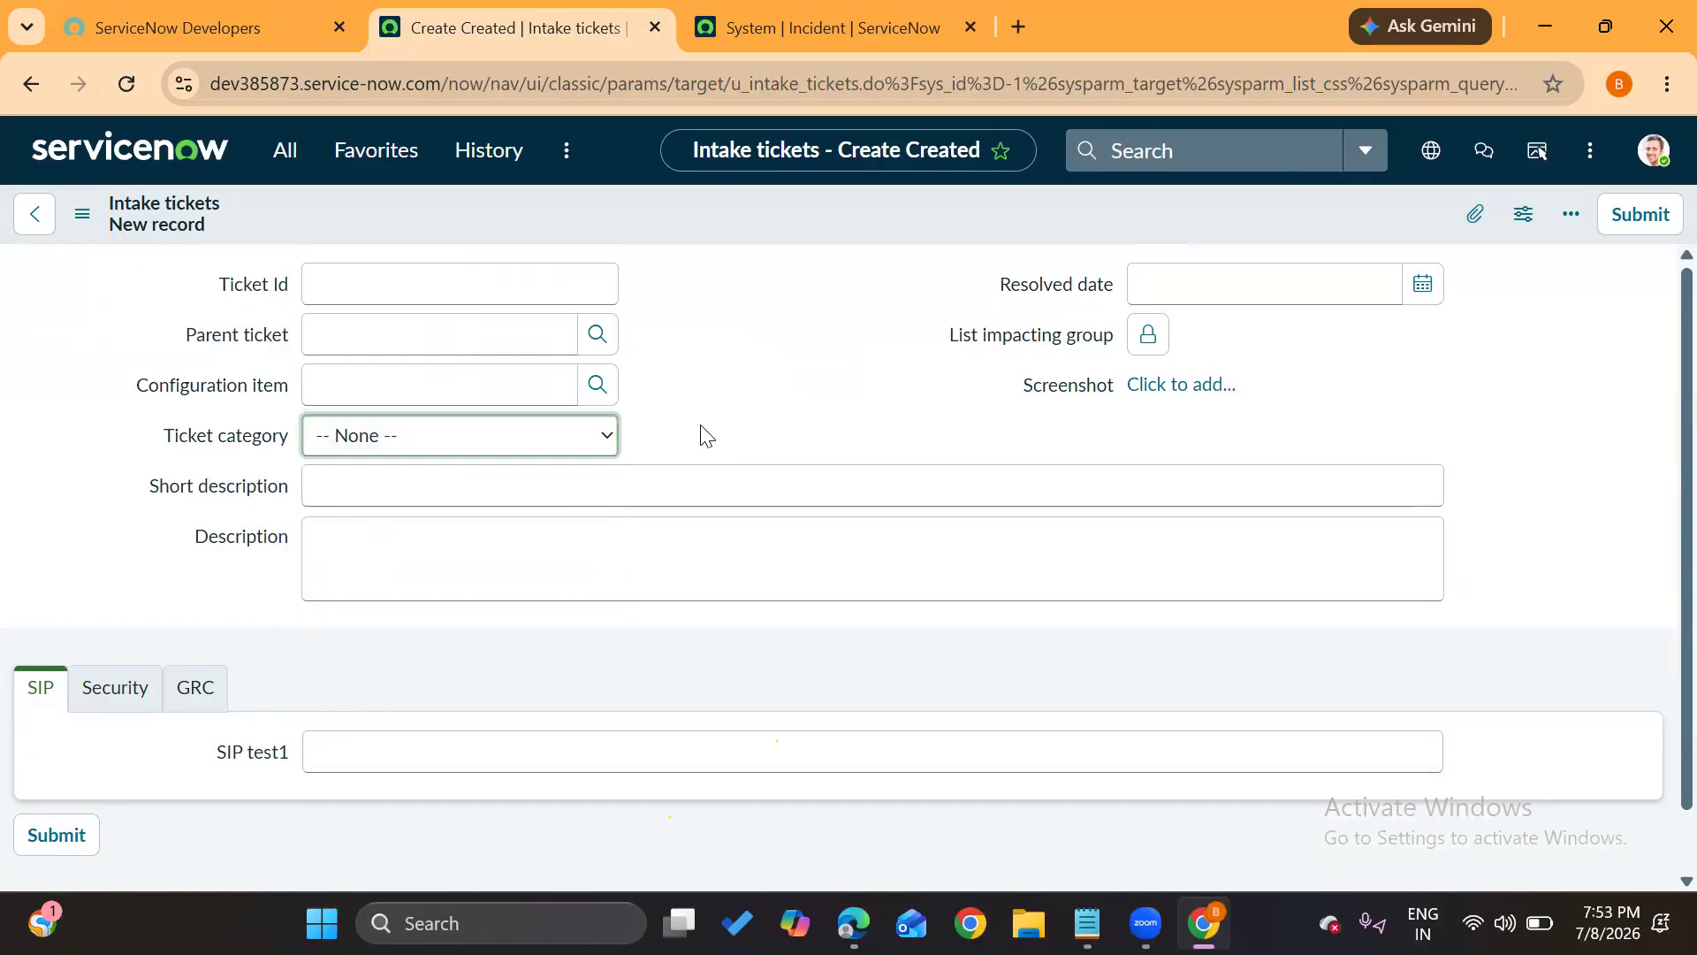
Find the Choice Lists module, open it in a new browser tab, and recheck the Ticket category options on the Intake tickets form
click(277, 151)
drag(277, 227, 142, 235)
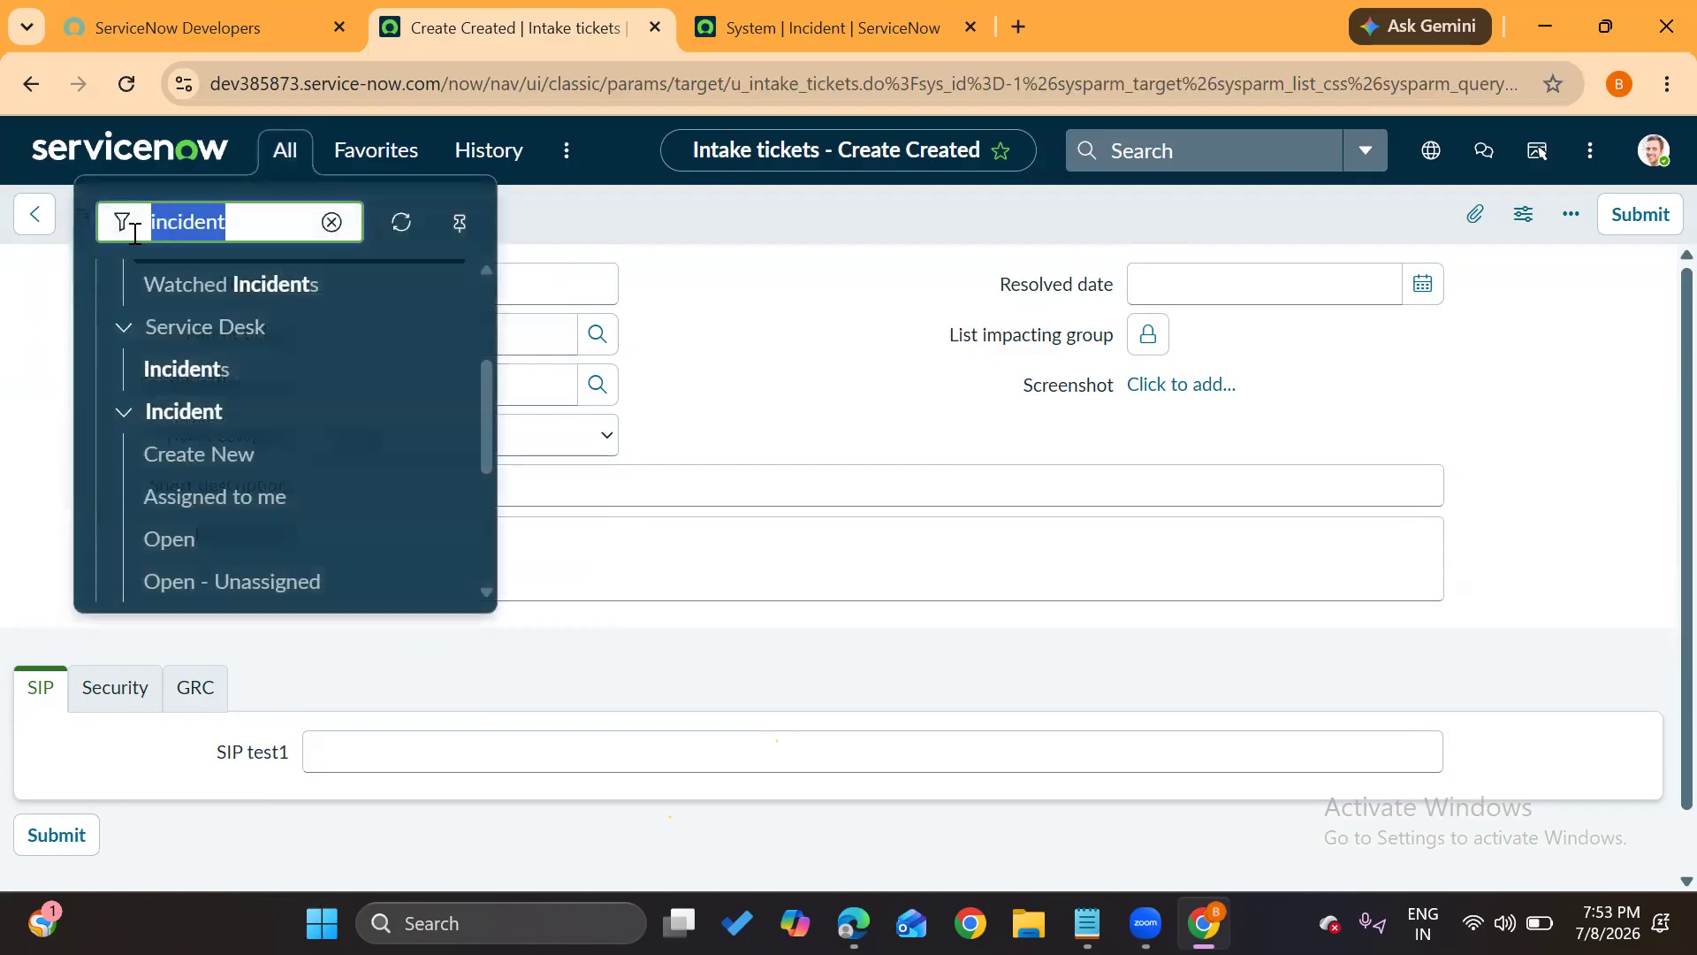
text(choice li)
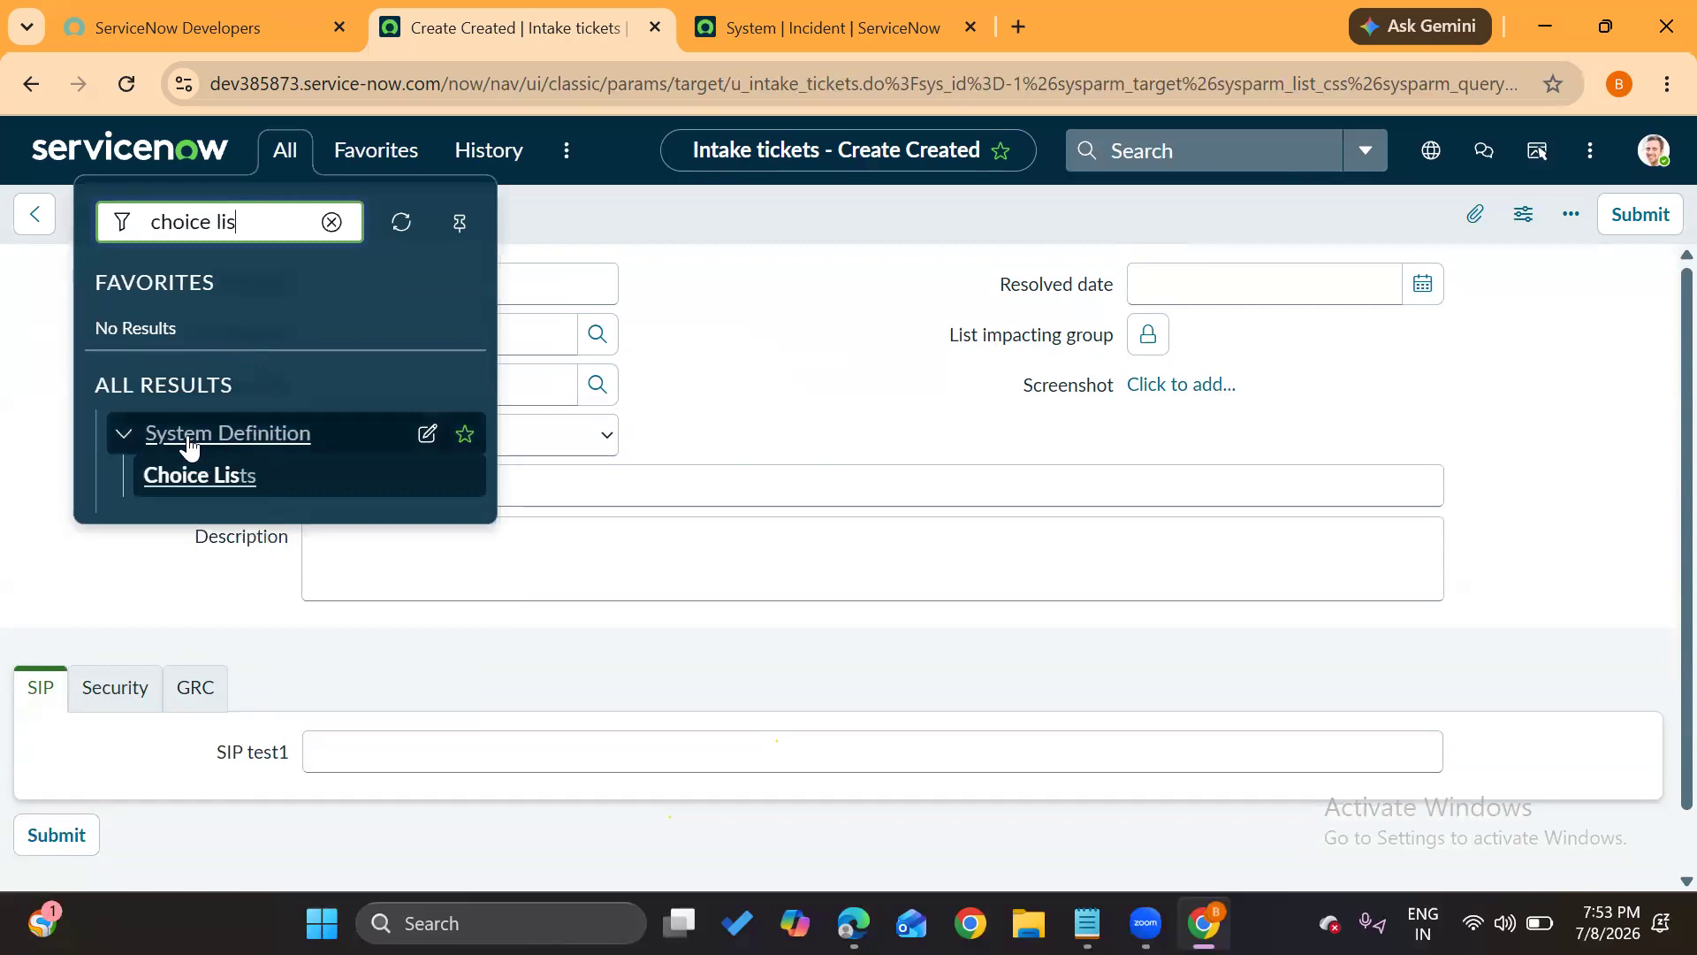
text(s)
middle_click(195, 477)
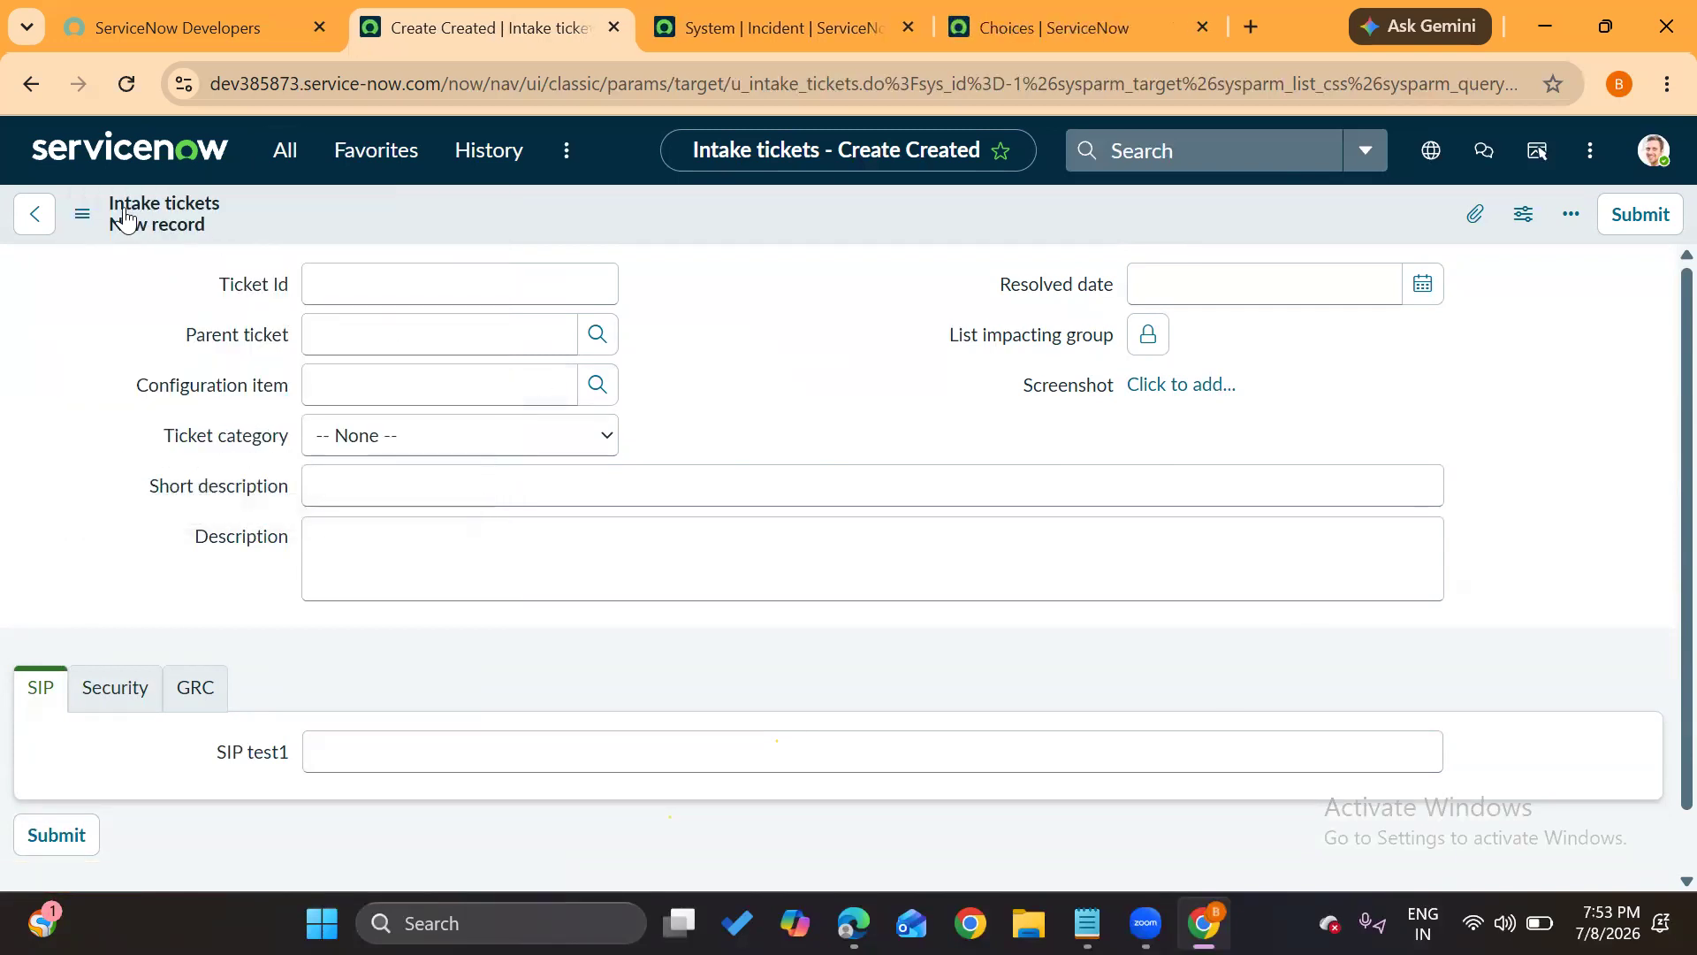
click(394, 441)
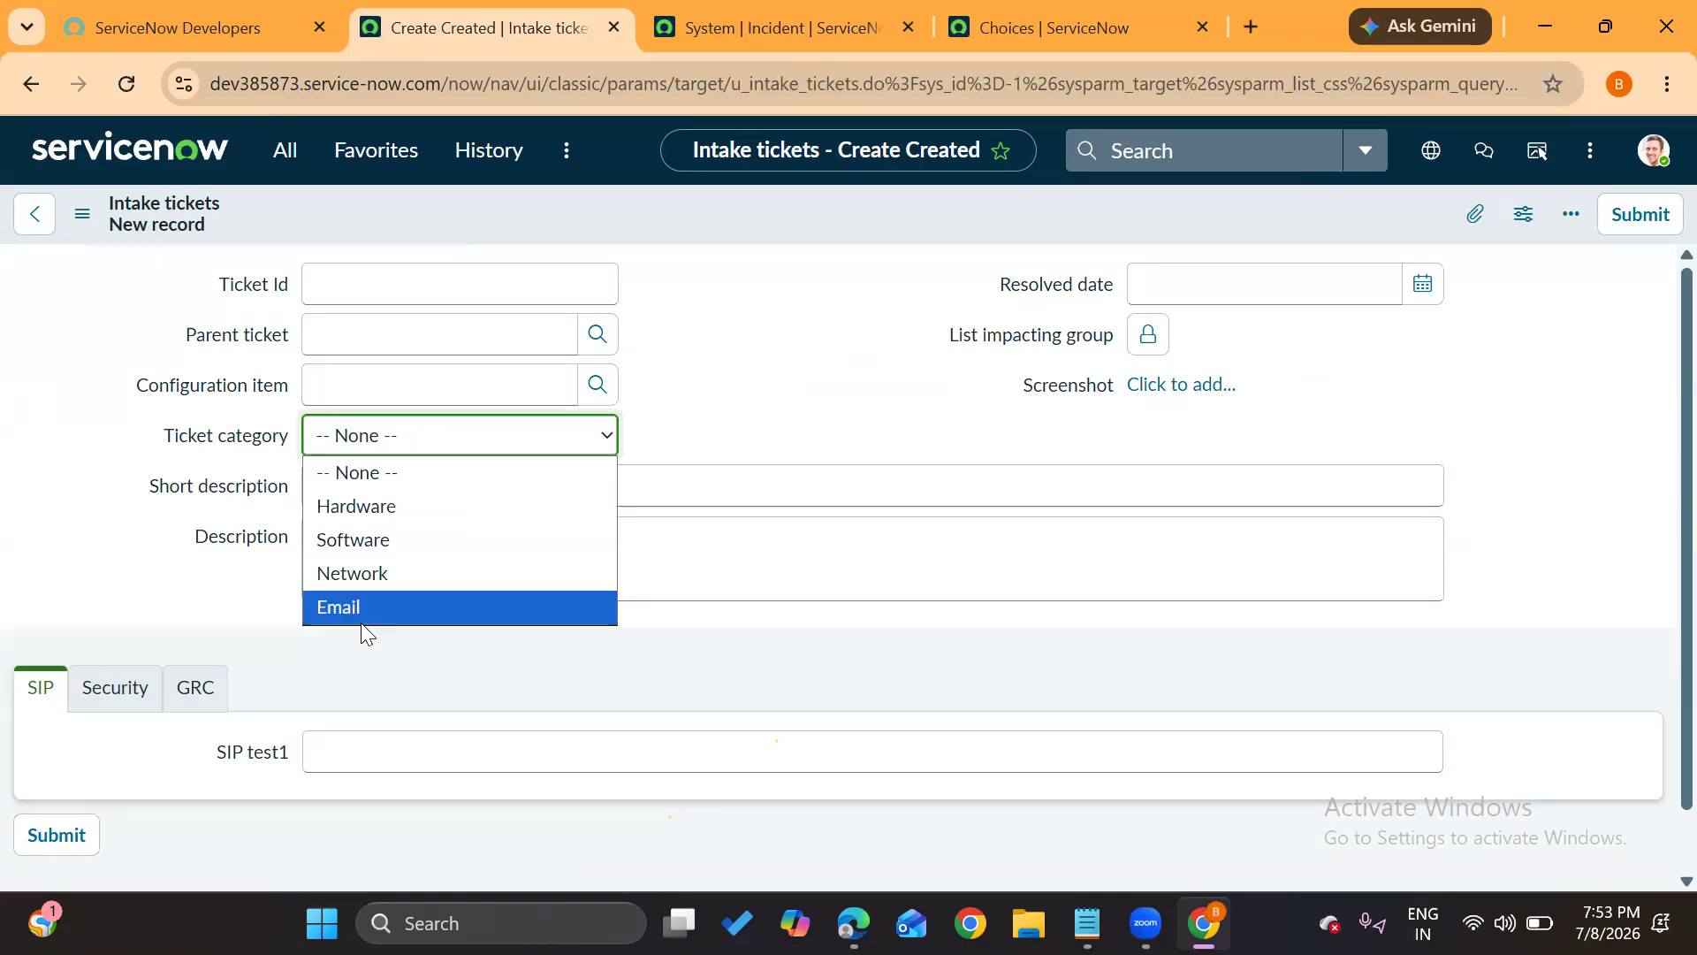
click(771, 361)
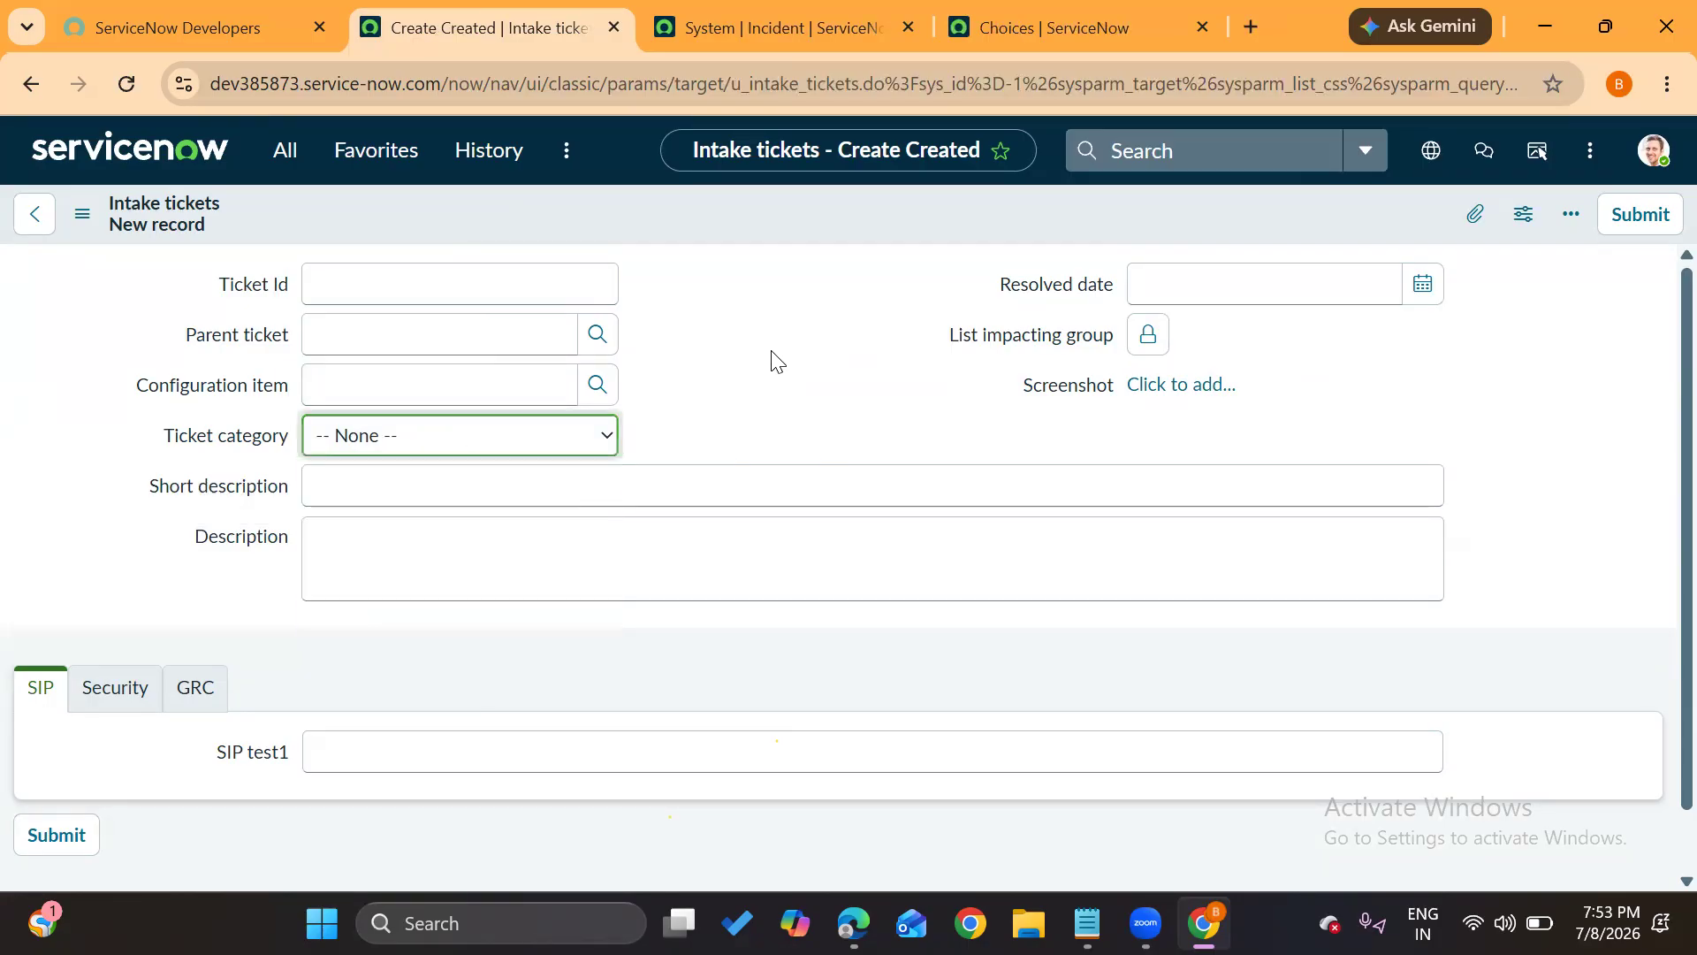
Place the Choices browser tab beside the Intake tickets tab and look through the columns and records of the Choices list
click(788, 9)
click(997, 12)
drag(997, 12, 753, 25)
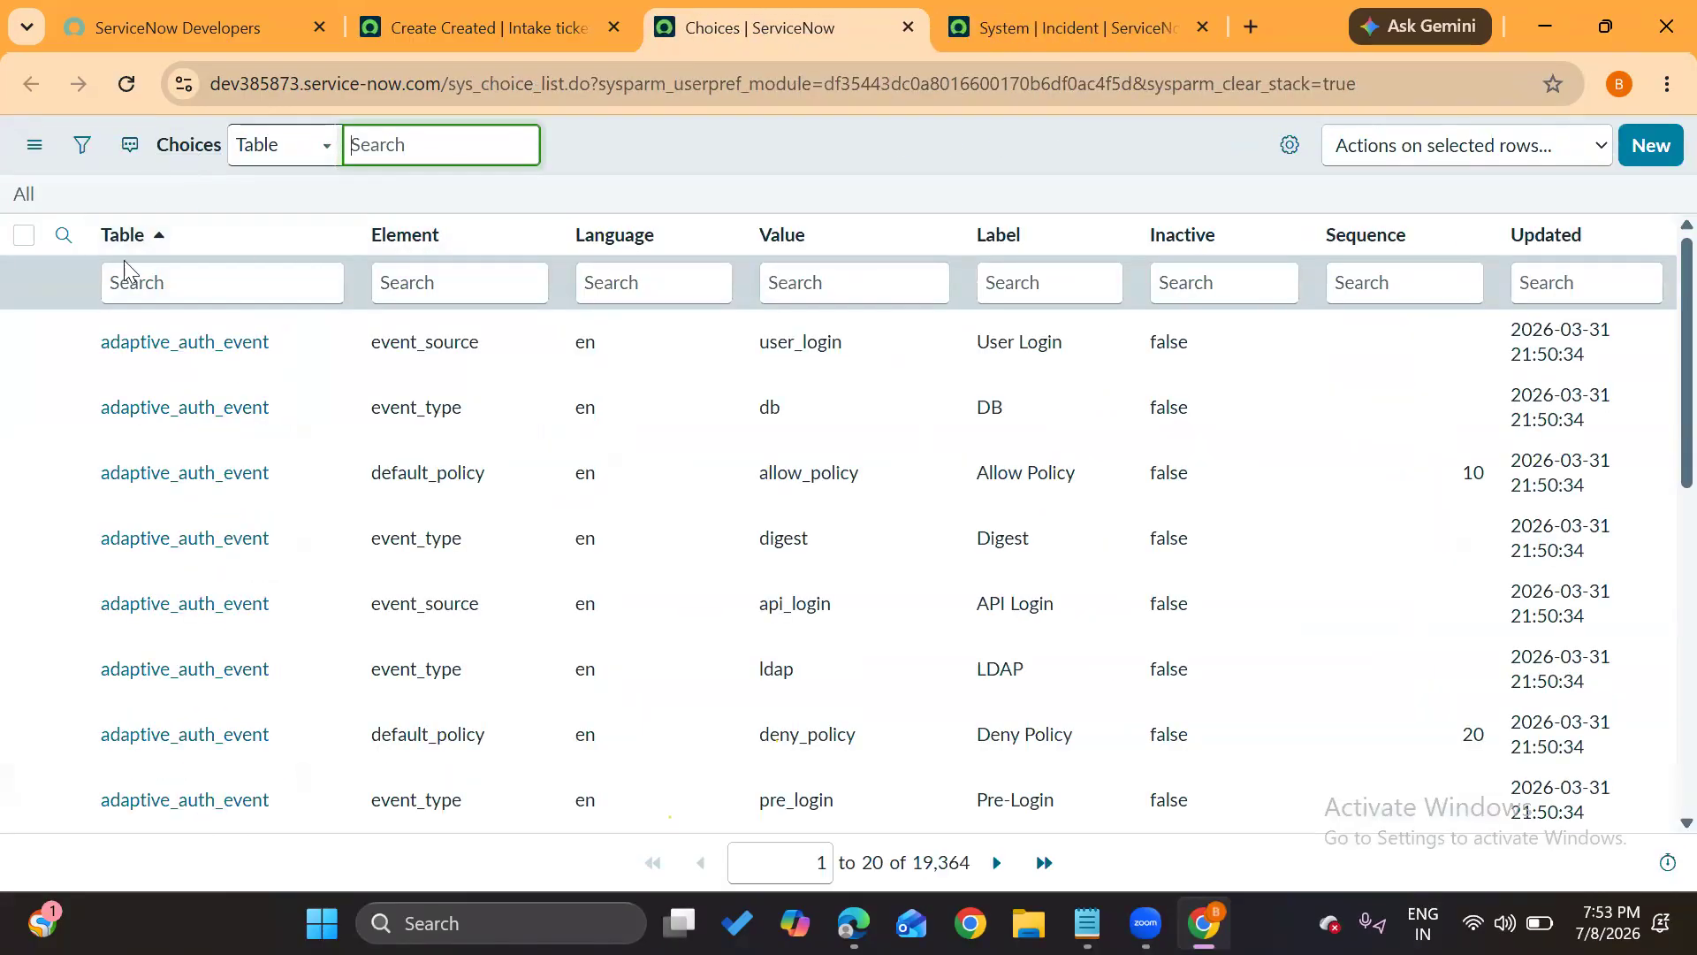
scroll(230, 492, down, 7)
scroll(231, 492, up, 7)
scroll(231, 487, down, 3)
scroll(231, 487, up, 3)
click(769, 159)
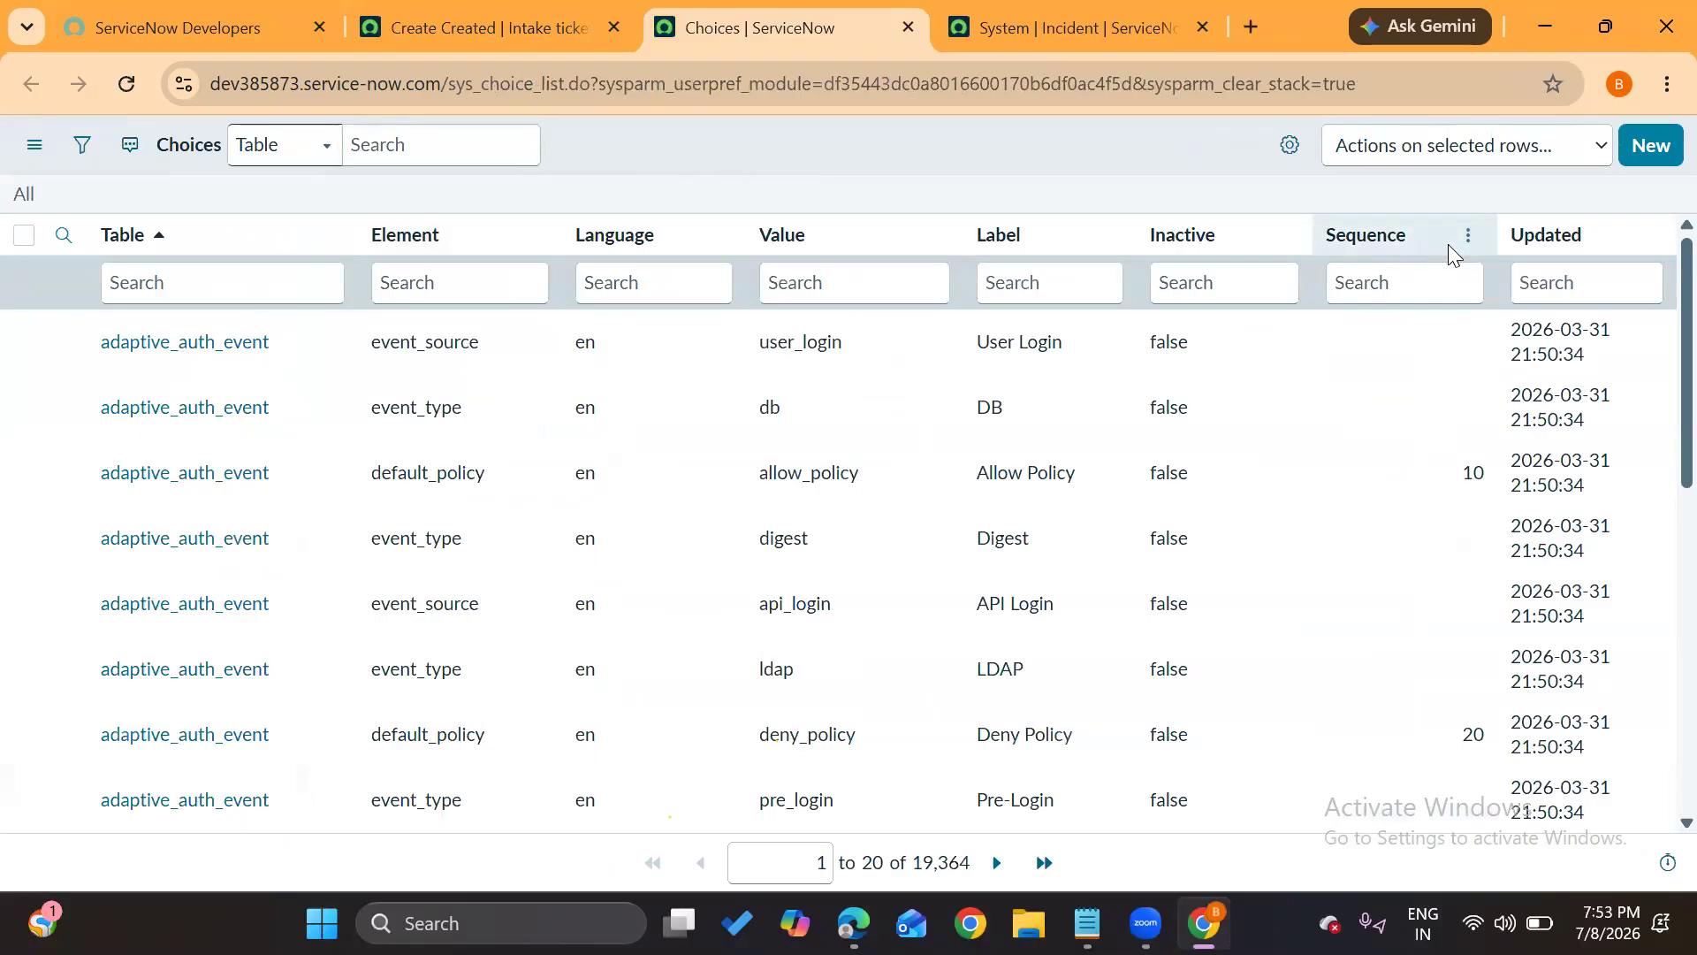
Sort the Choices list by Updated in descending order and examine the u_ticket_category elements and values of the u_intake_tickets table
click(1535, 240)
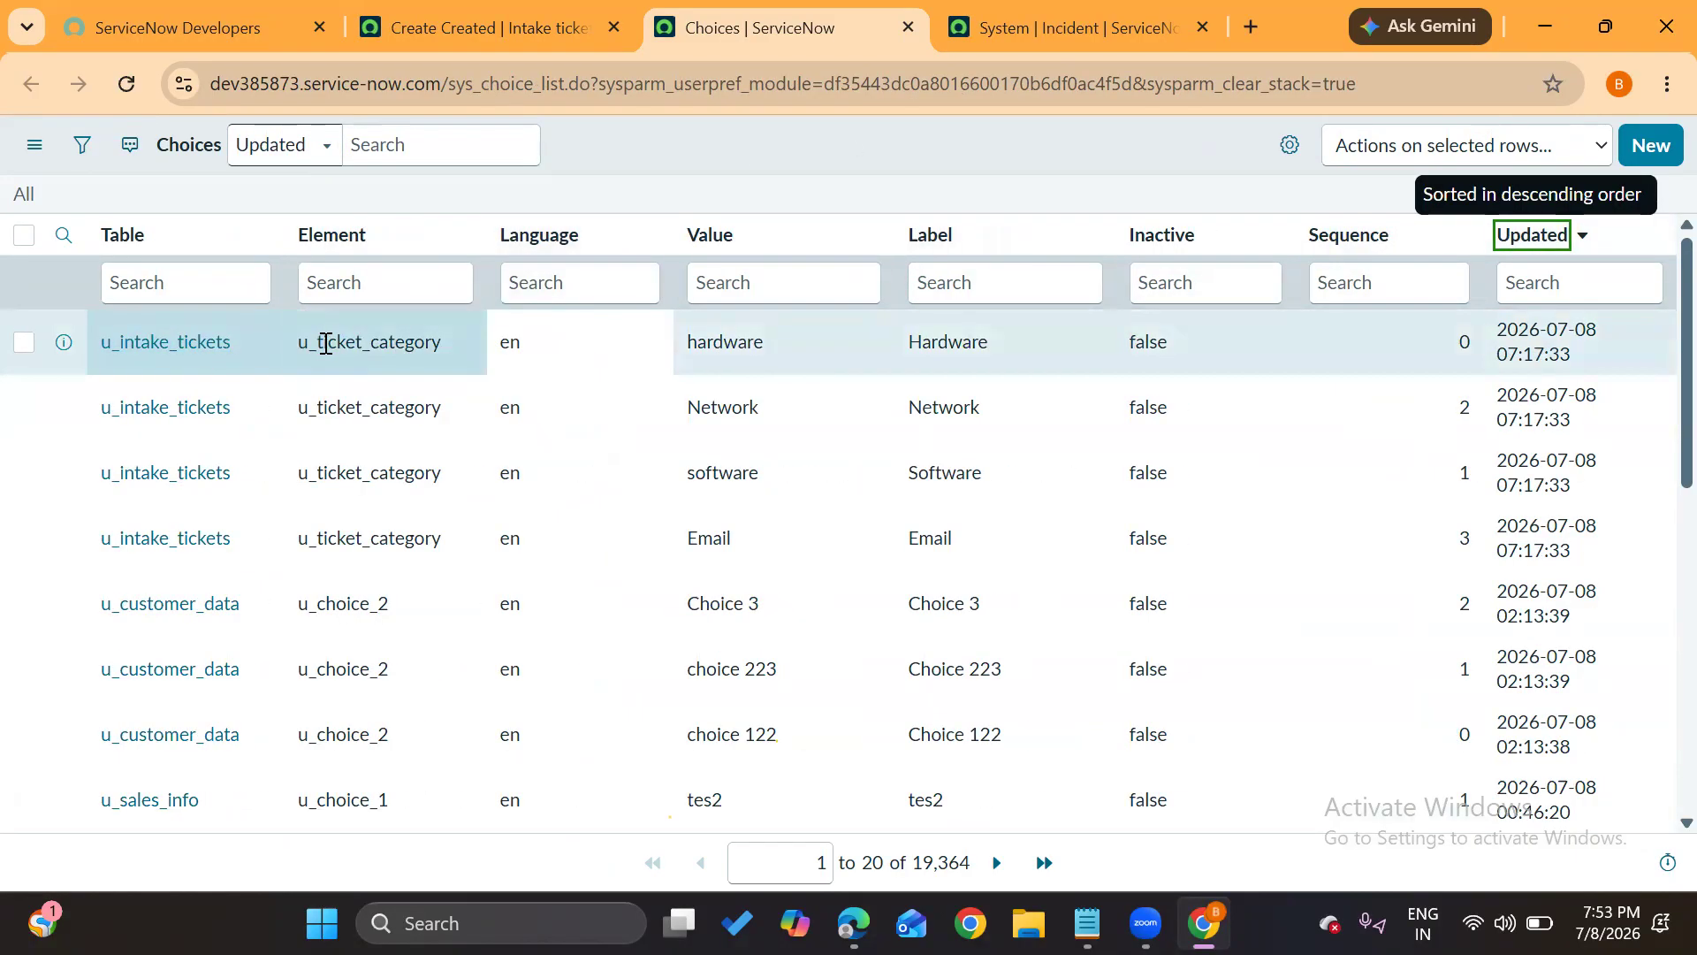
drag(294, 343, 452, 346)
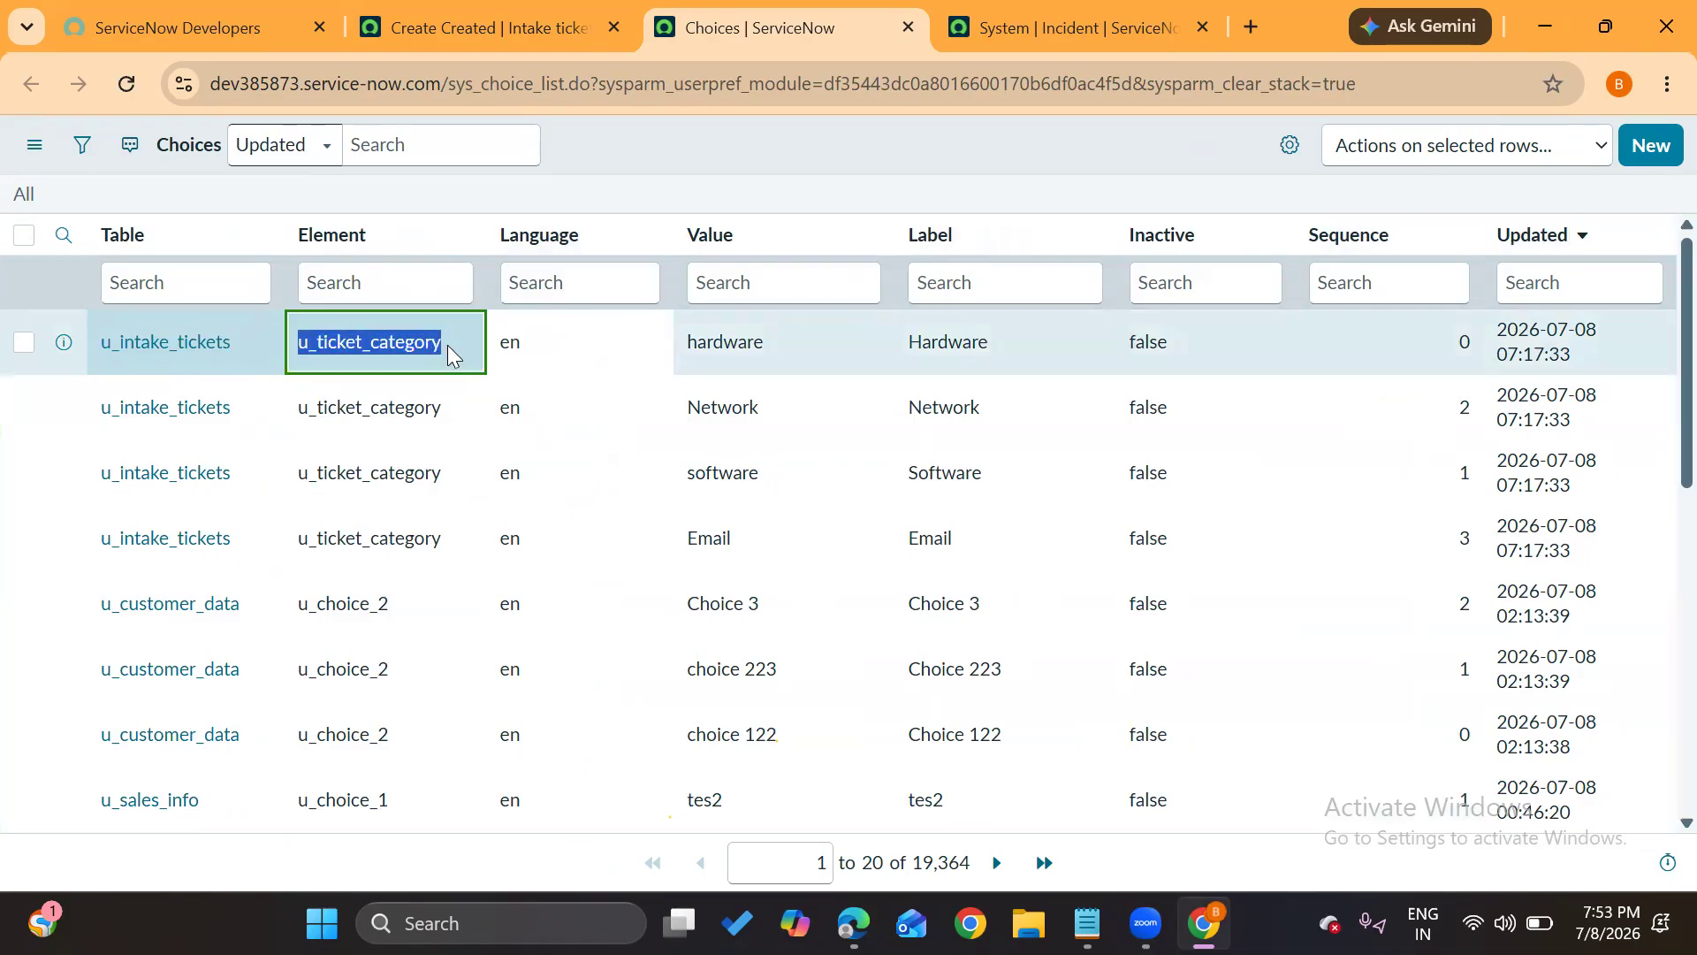
double_click(700, 344)
drag(693, 394, 742, 405)
drag(697, 471, 743, 470)
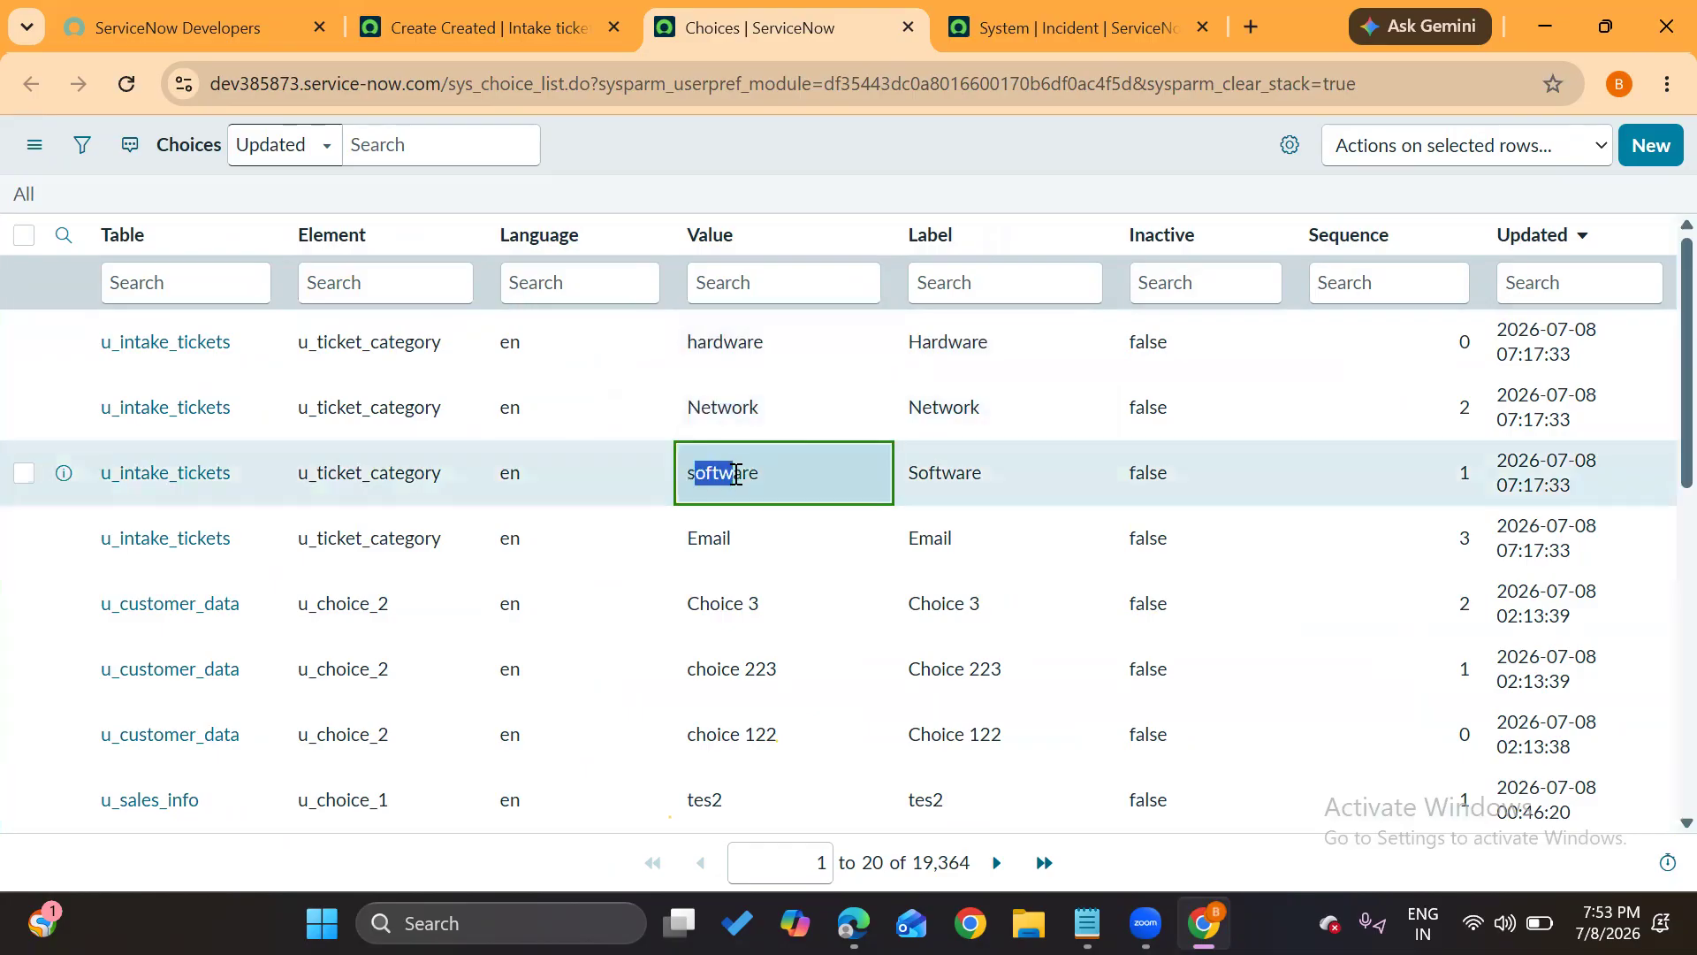
drag(690, 539, 733, 531)
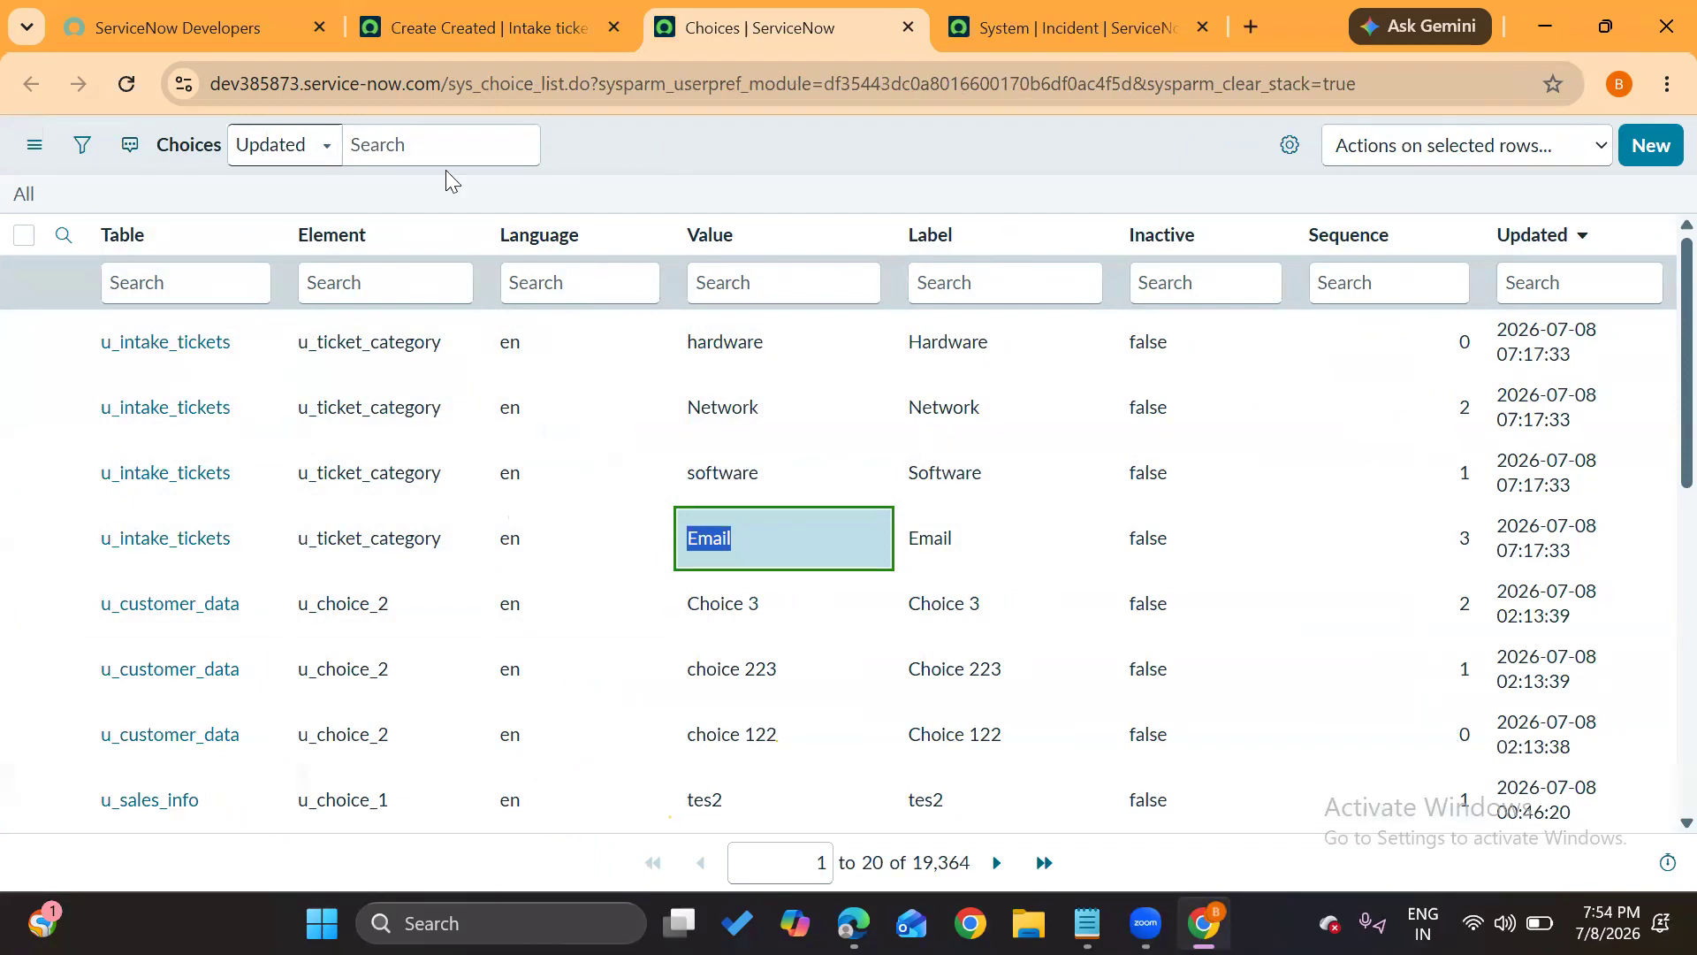
From the Intake tickets form, find the Form Sections module with the filter "form sect" and open it in a new browser tab
click(463, 5)
click(117, 678)
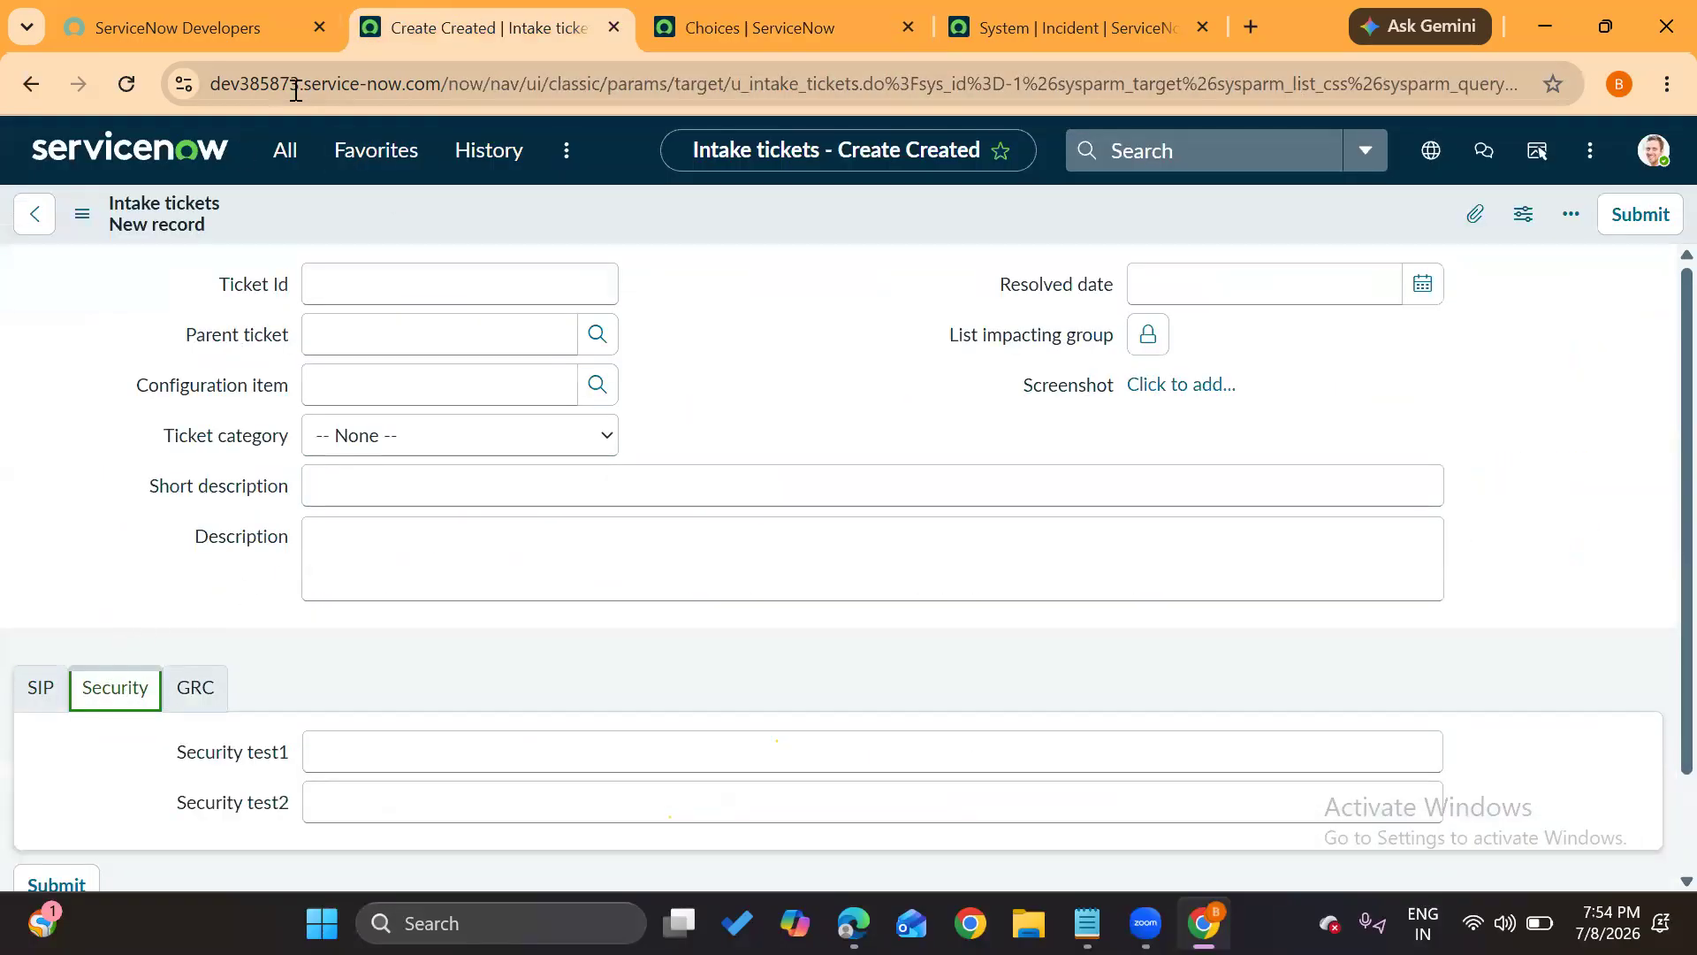
click(290, 163)
key(ctrl+a)
text(form sect)
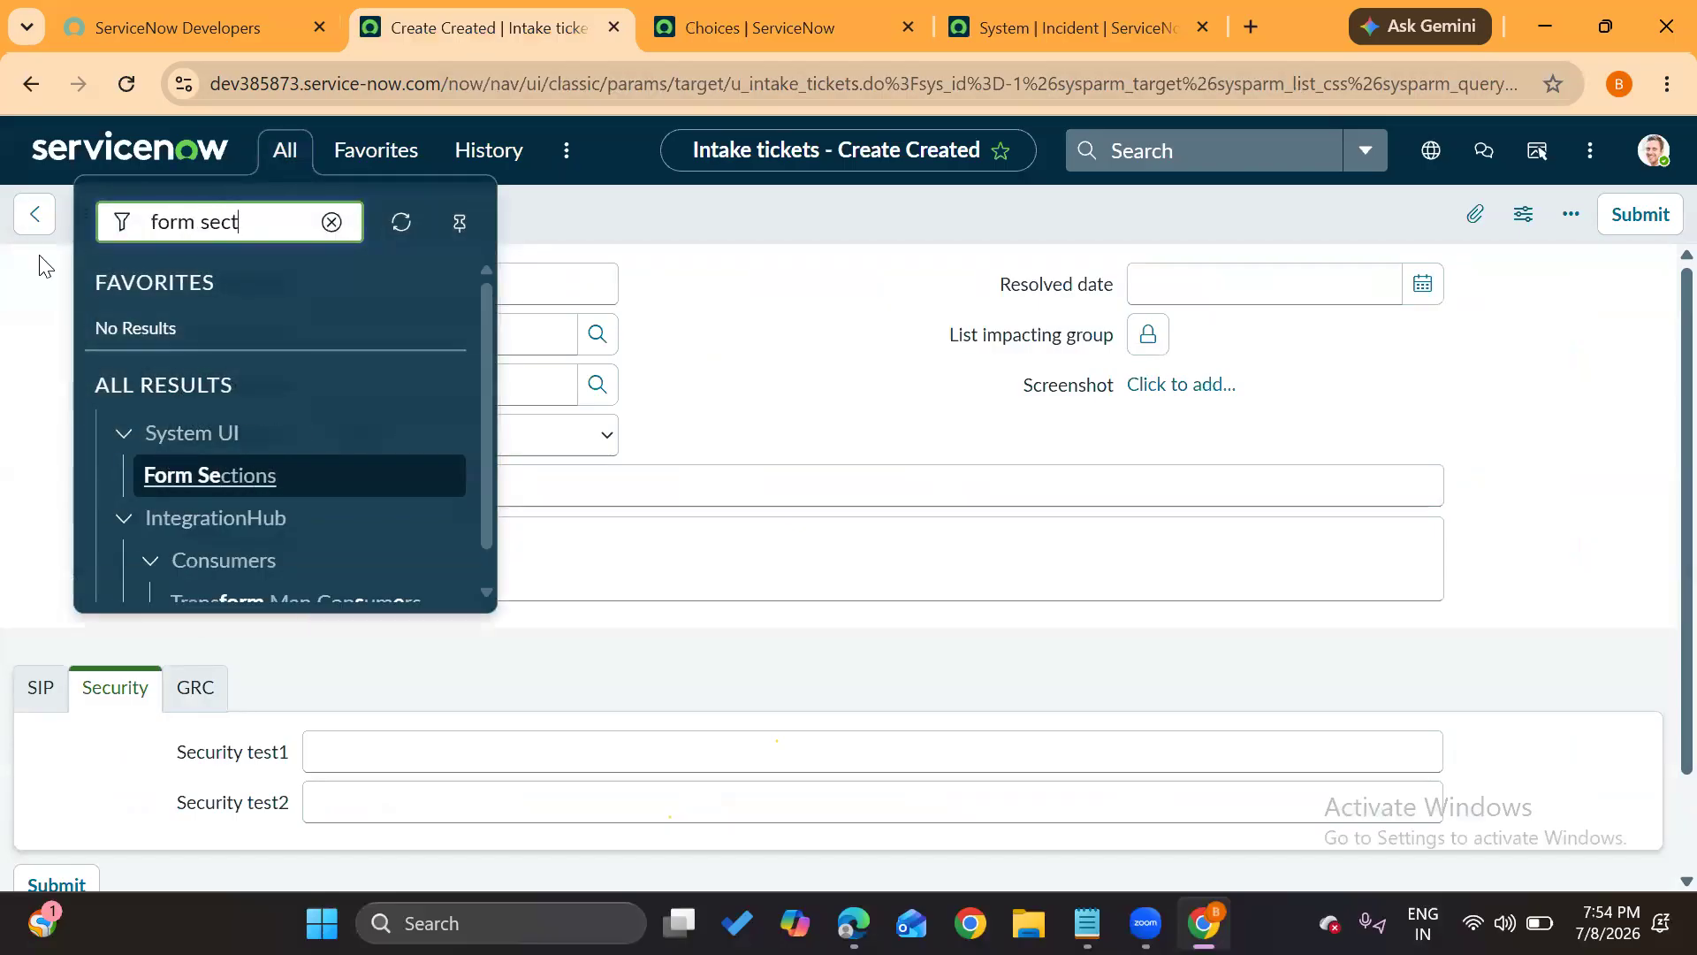
ctrl+click(198, 485)
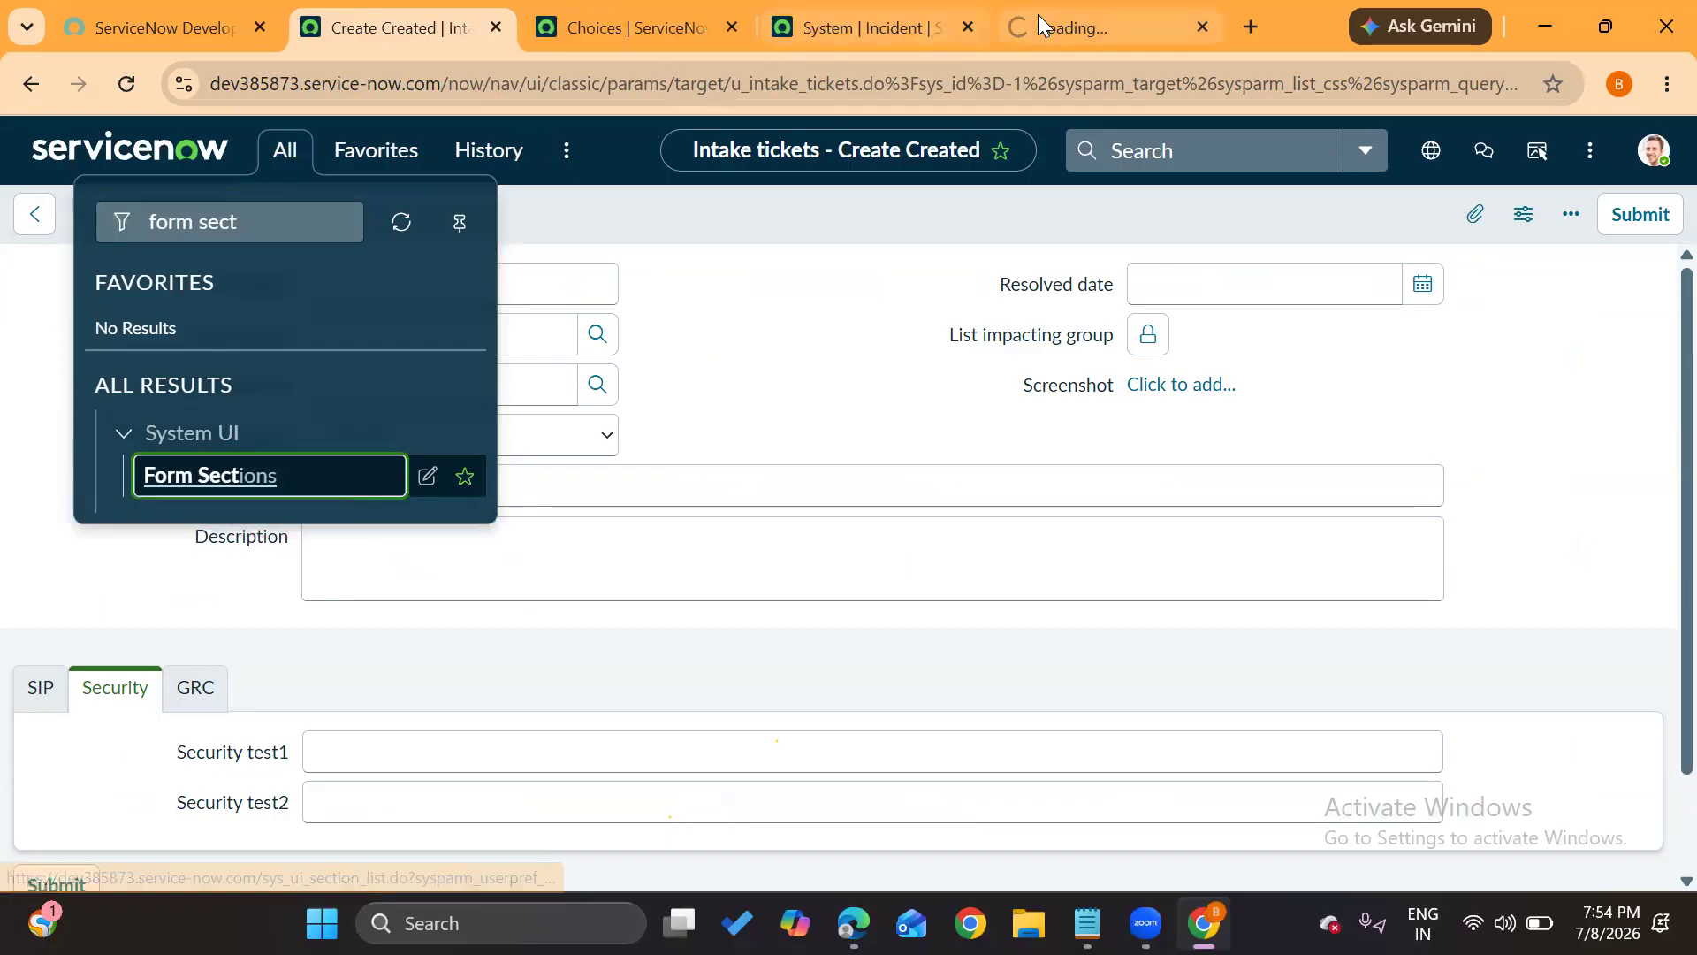
click(1048, 16)
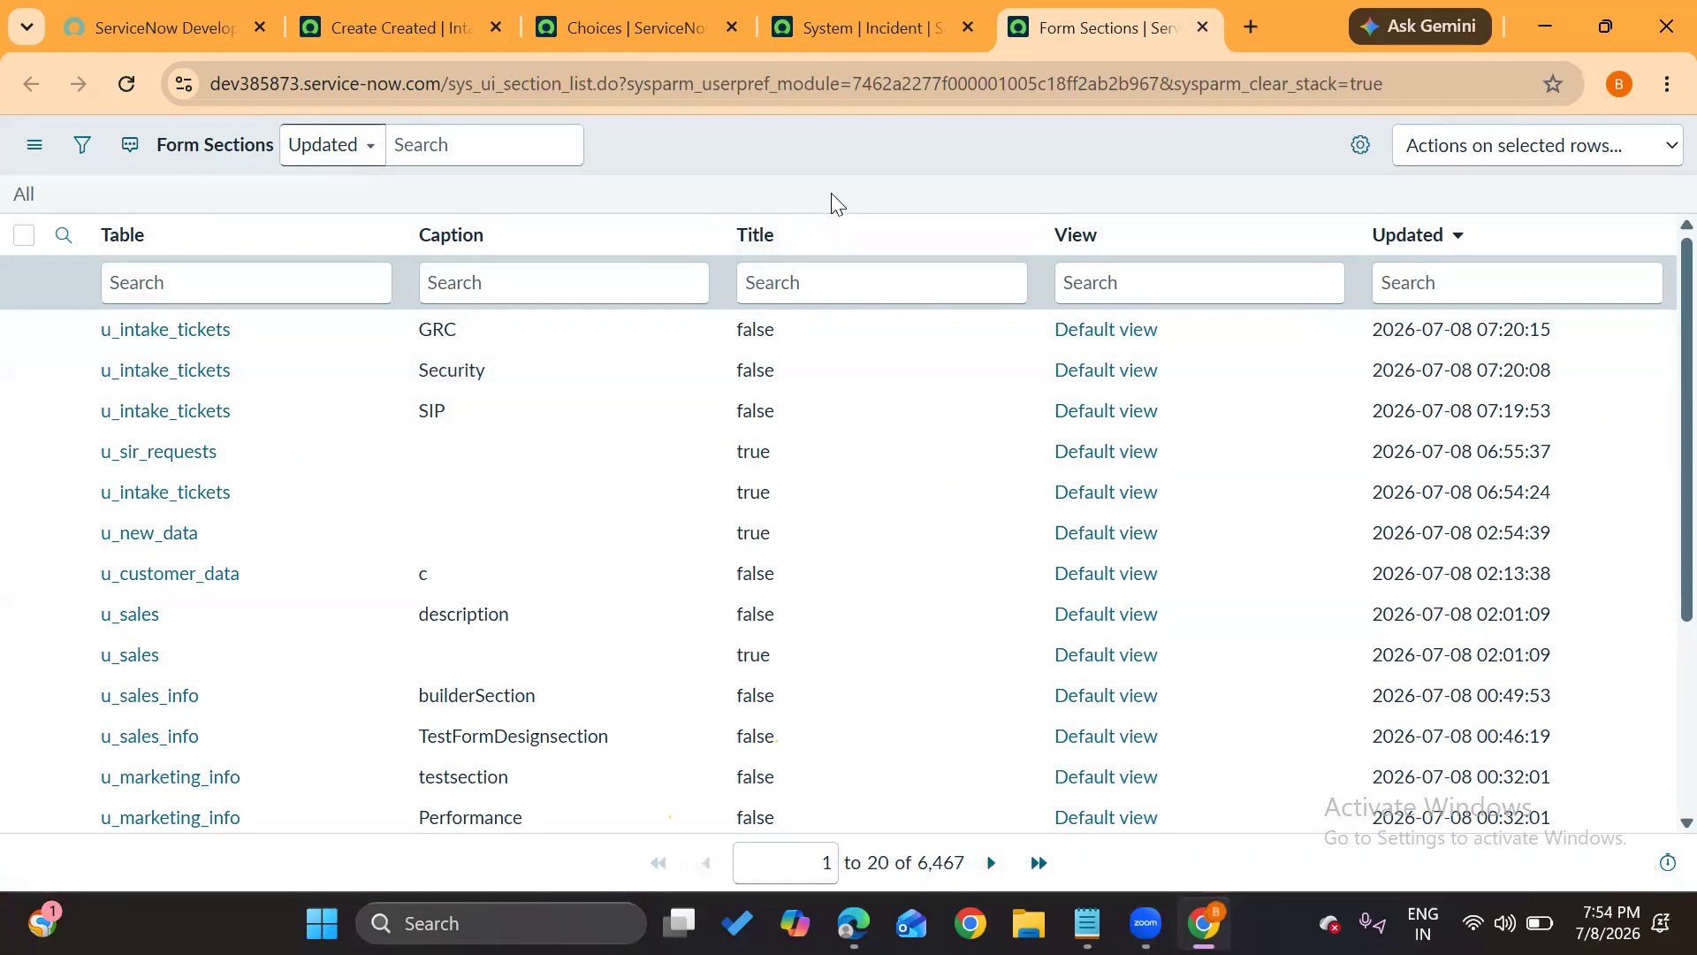
Compare the Choices list with the Form Sections list in their browser tabs
click(600, 28)
click(660, 137)
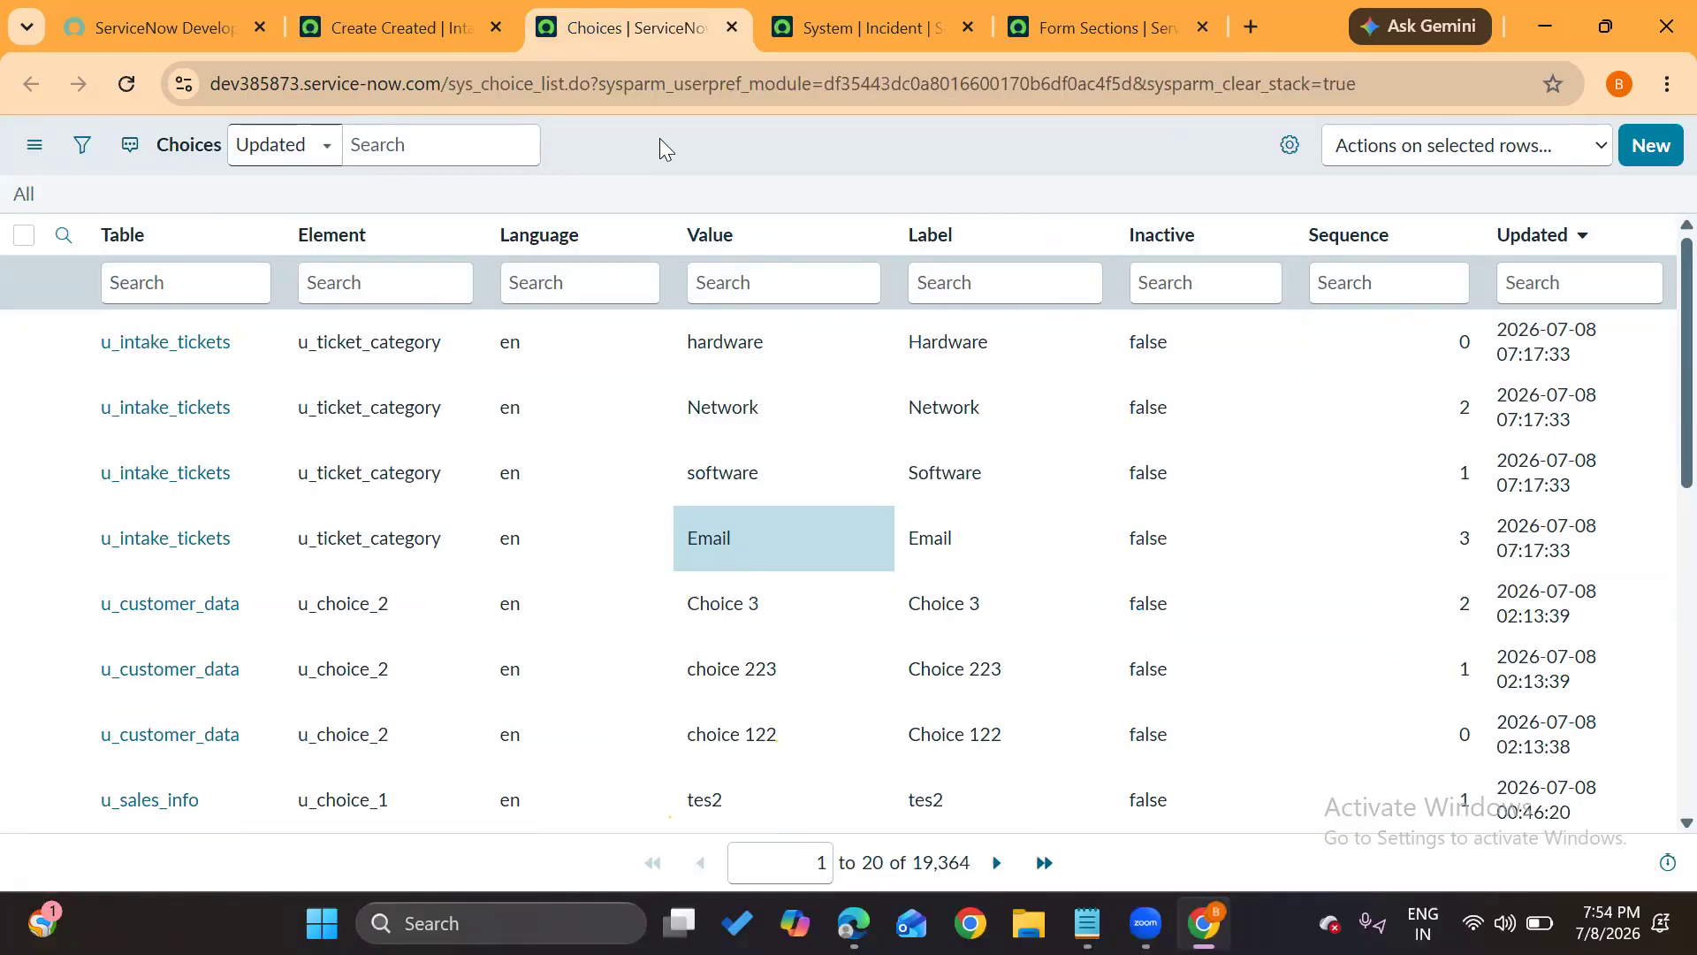
click(1081, 3)
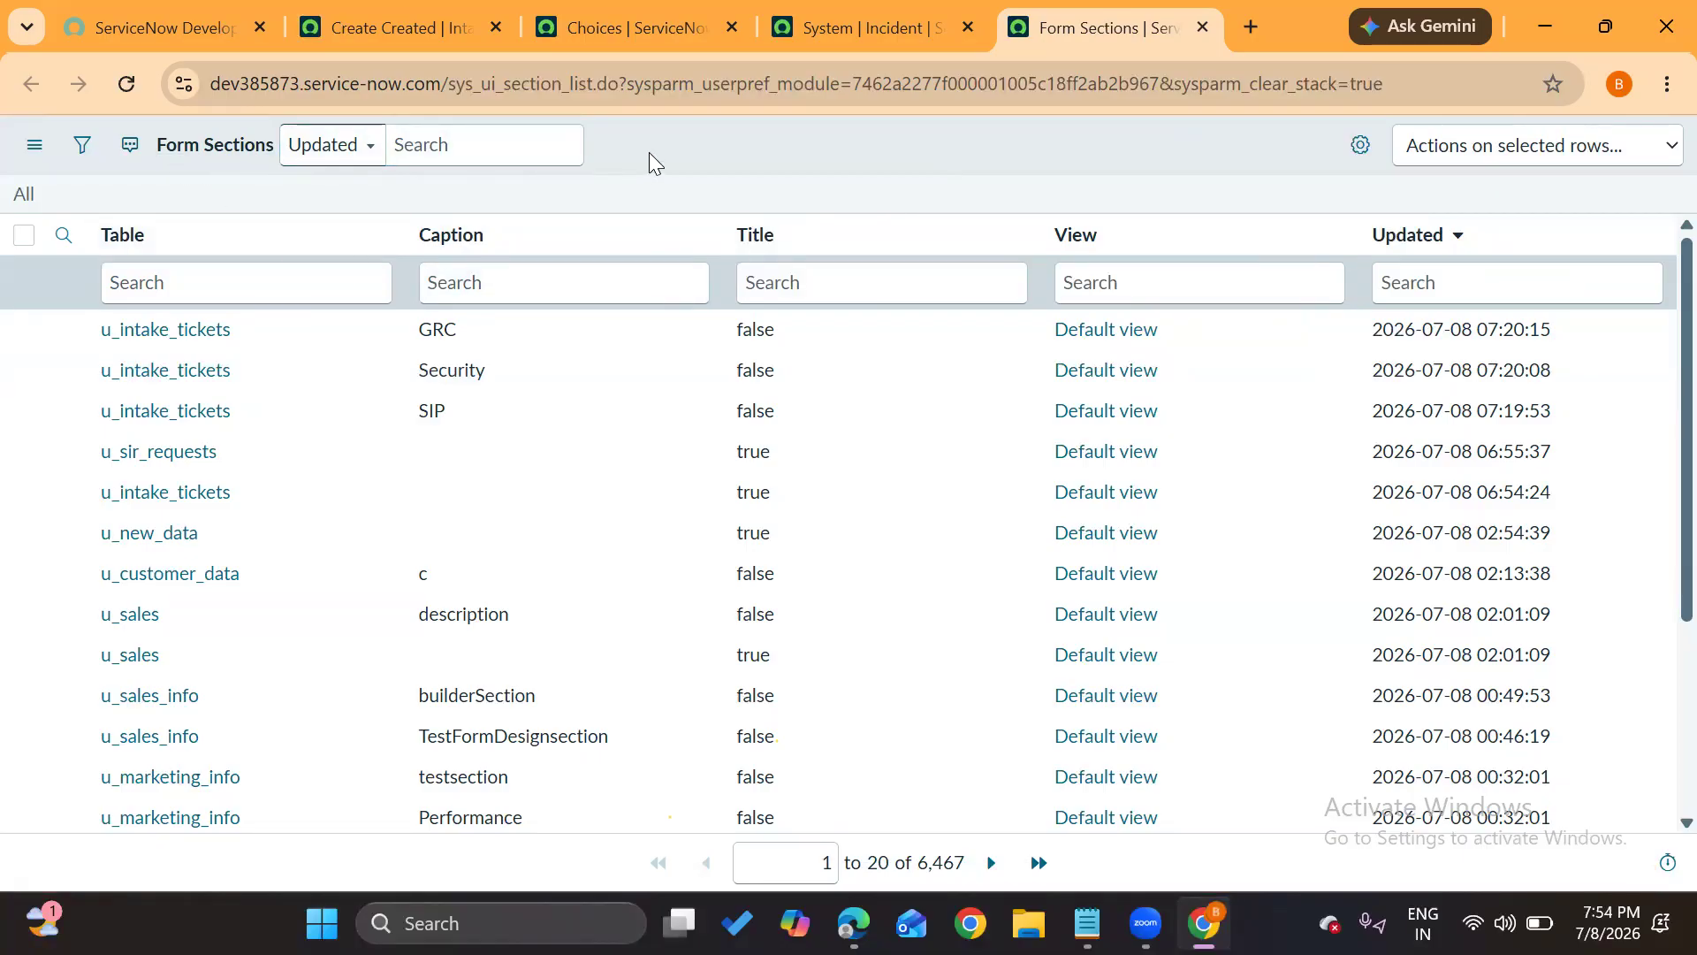
Switch to the Table administration notes in Notepad and make blank space below "List arrangement" for new lines
mouse_move(1086, 923)
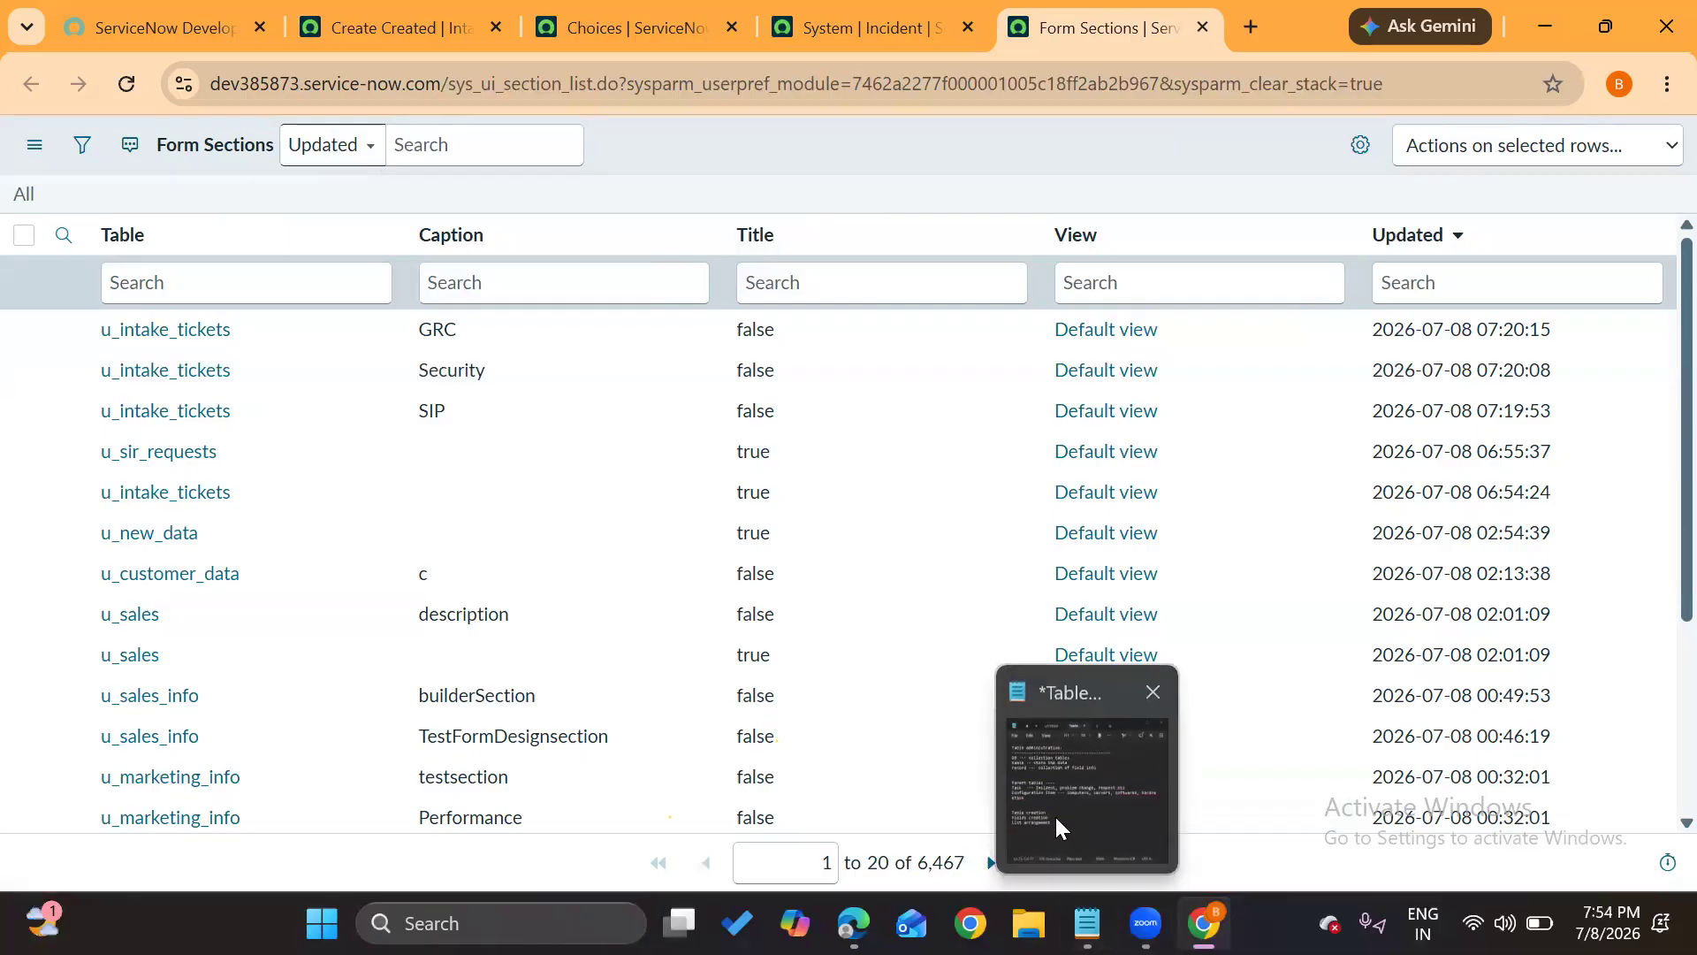
click(1057, 828)
click(772, 721)
key(Return)
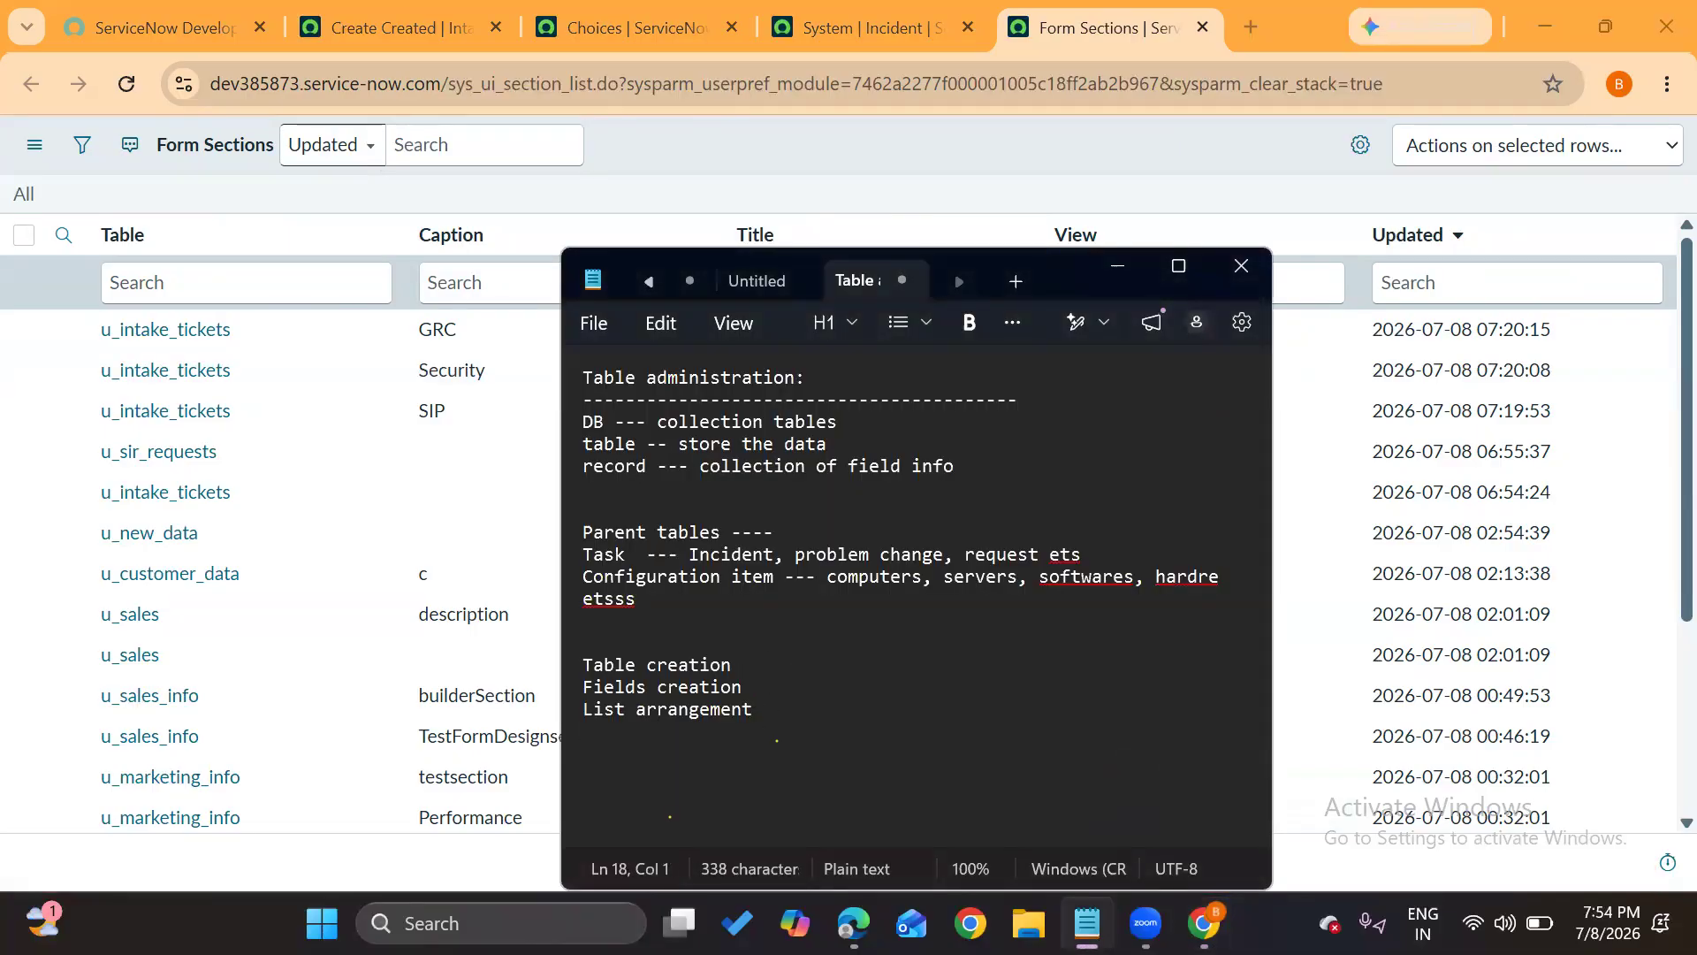
key(Return)
key(Return)
key(Return)
key(Return)
key(Return)
key(Return)
key(Return)
key(Return)
key(Return)
key(Return)
key(Return)
key(Return)
key(Return)
key(Return)
key(Return)
key(Return)
key(Return)
key(Return)
key(Return)
key(Return)
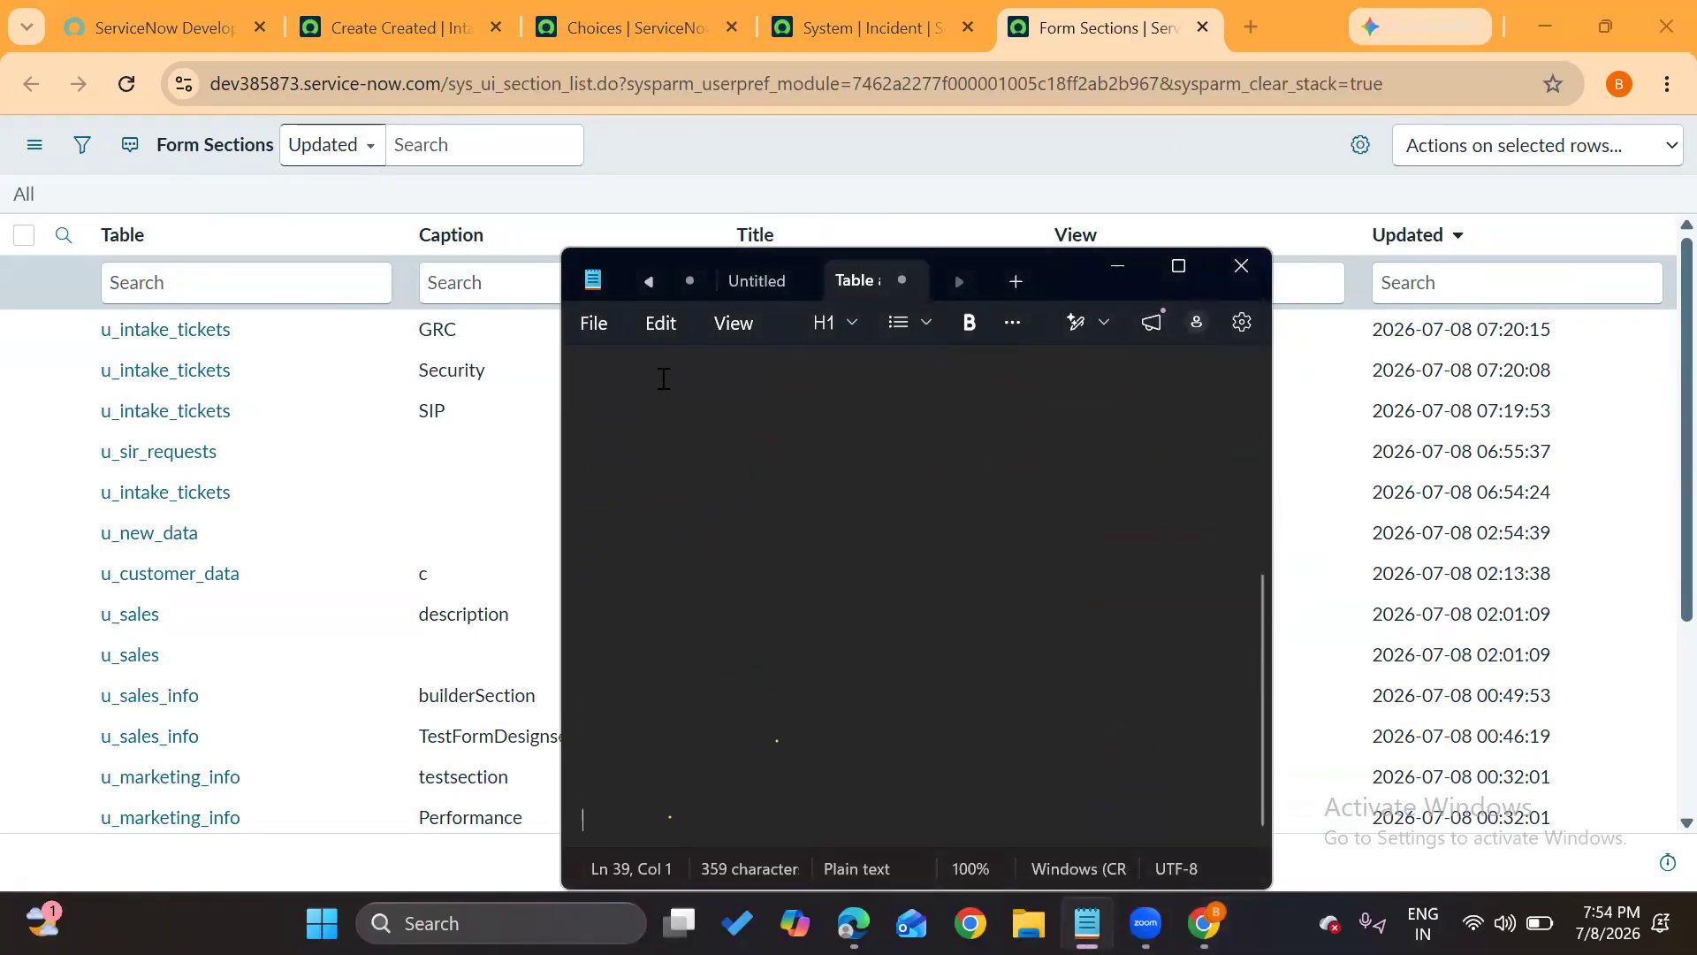
key(Up)
key(Up)
key(Up)
key(Up)
key(Up)
key(Up)
key(Up)
key(Up)
key(Up)
key(Up)
key(Up)
key(Up)
key(Up)
key(Up)
key(Up)
key(Up)
key(Up)
key(Up)
key(Up)
key(Up)
key(Return)
Add the note lines "tables -- sys_db_object" and "fields -- sys_dictionary"
text(ta)
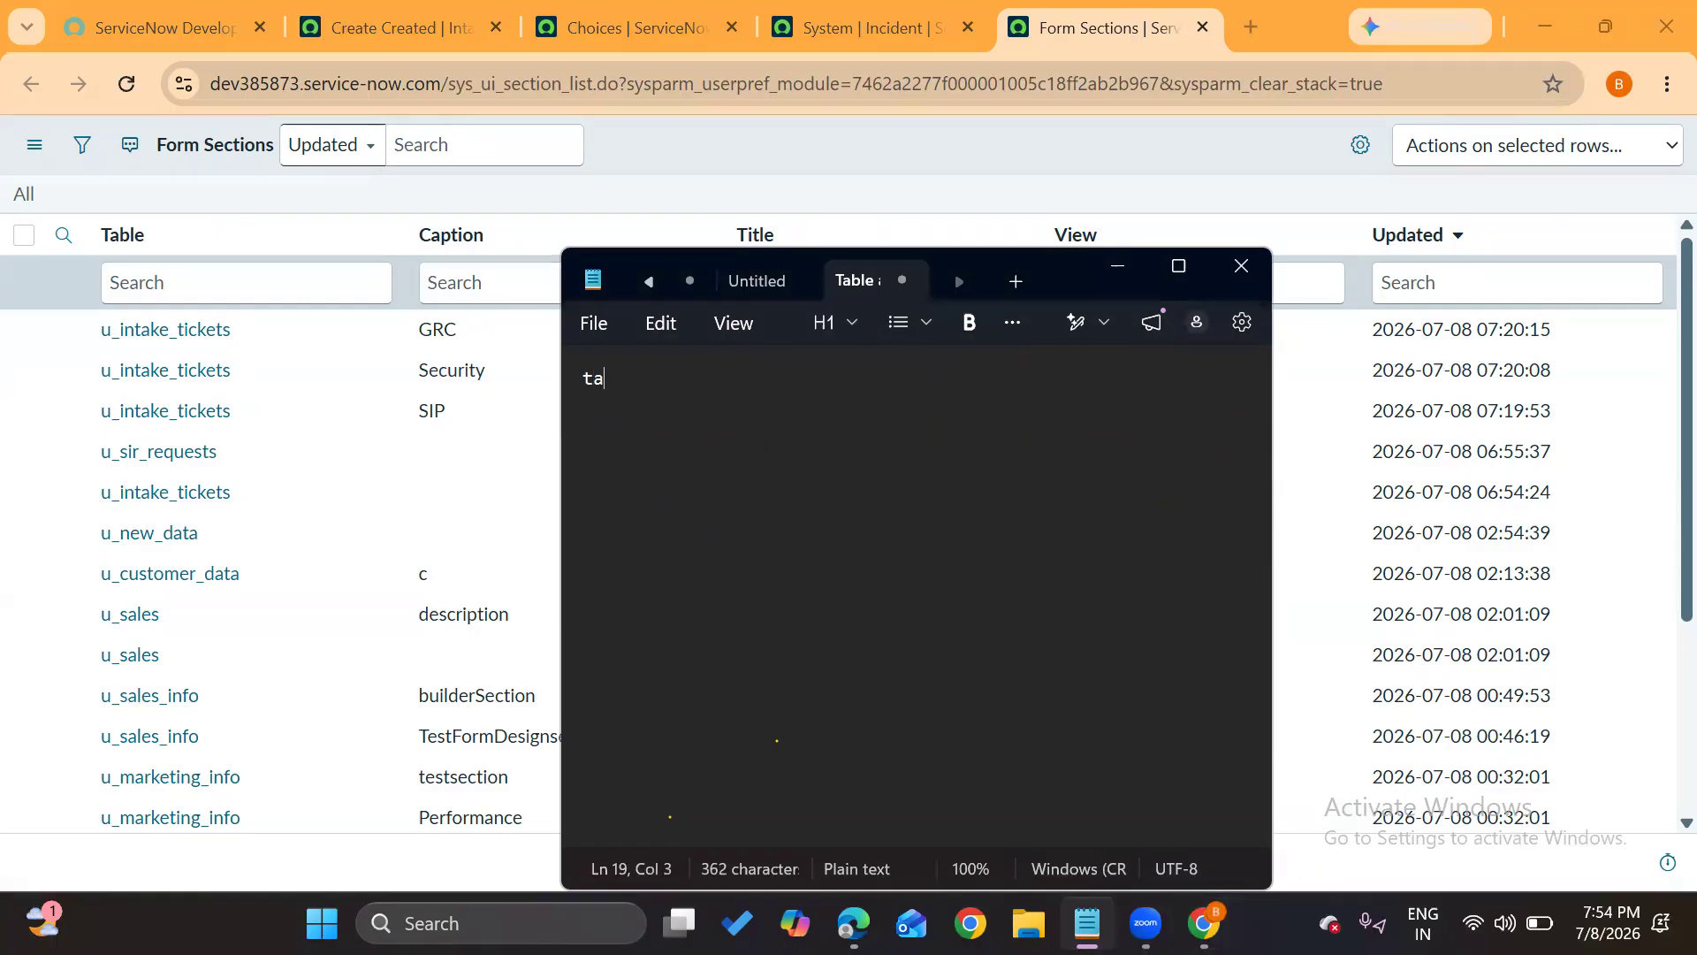
text(bles -- ssc)
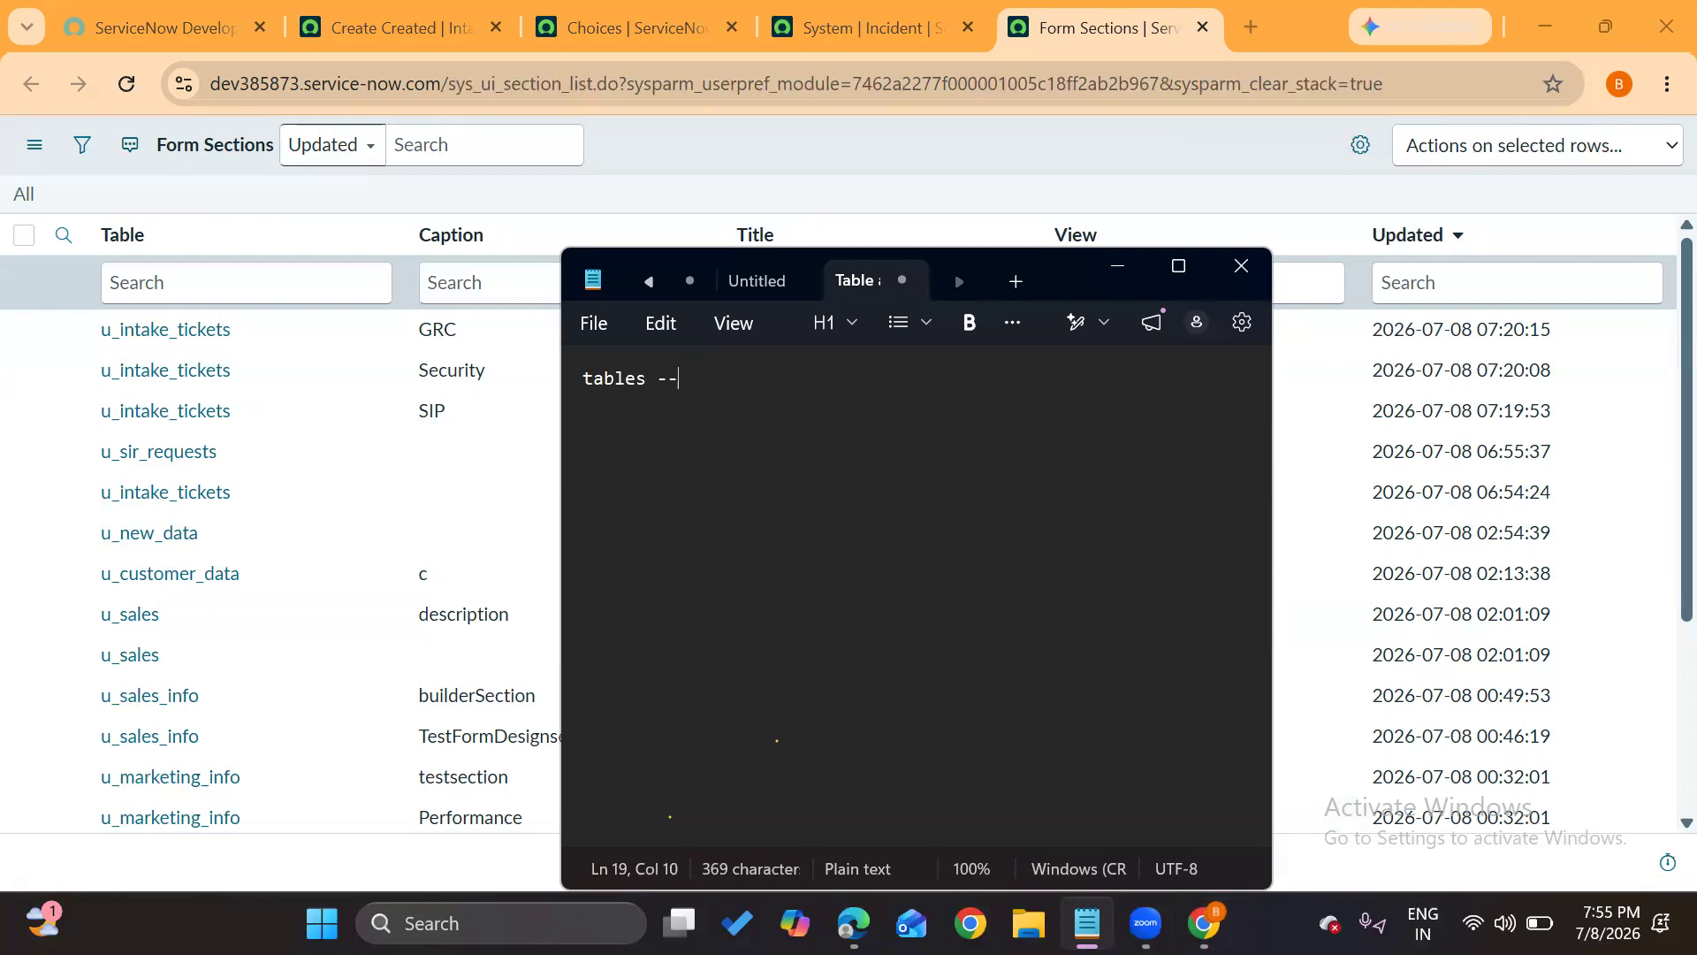
key(BackSpace)
key(BackSpace)
text(ys_db_object)
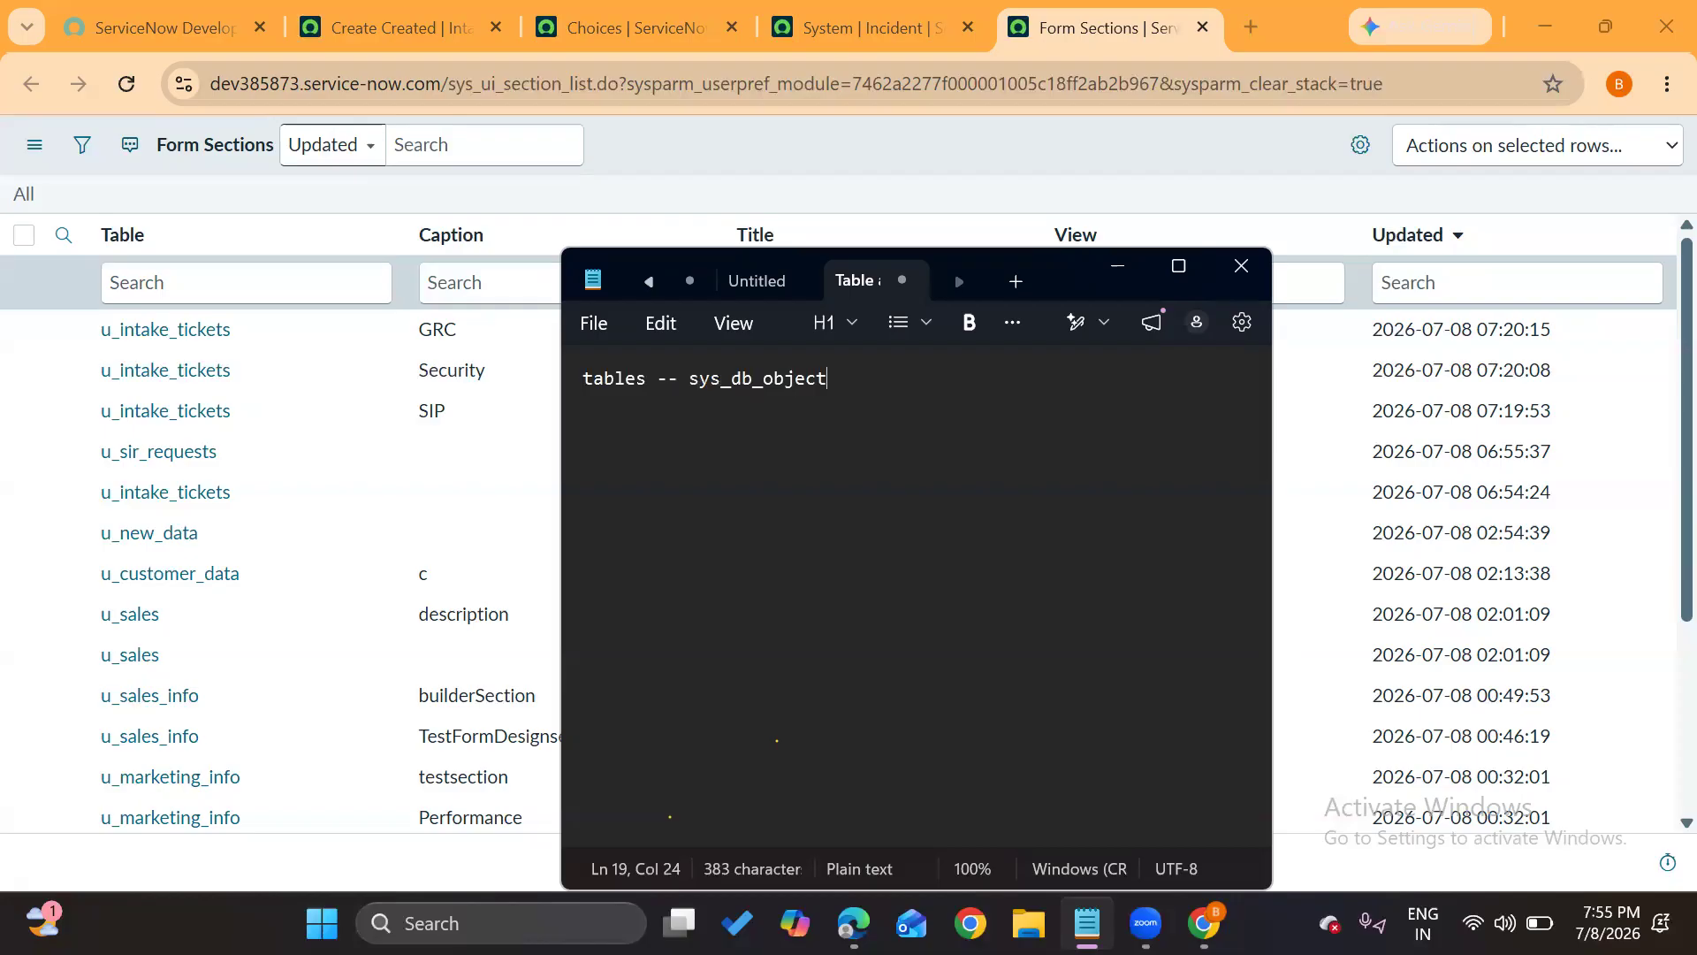
key(Return)
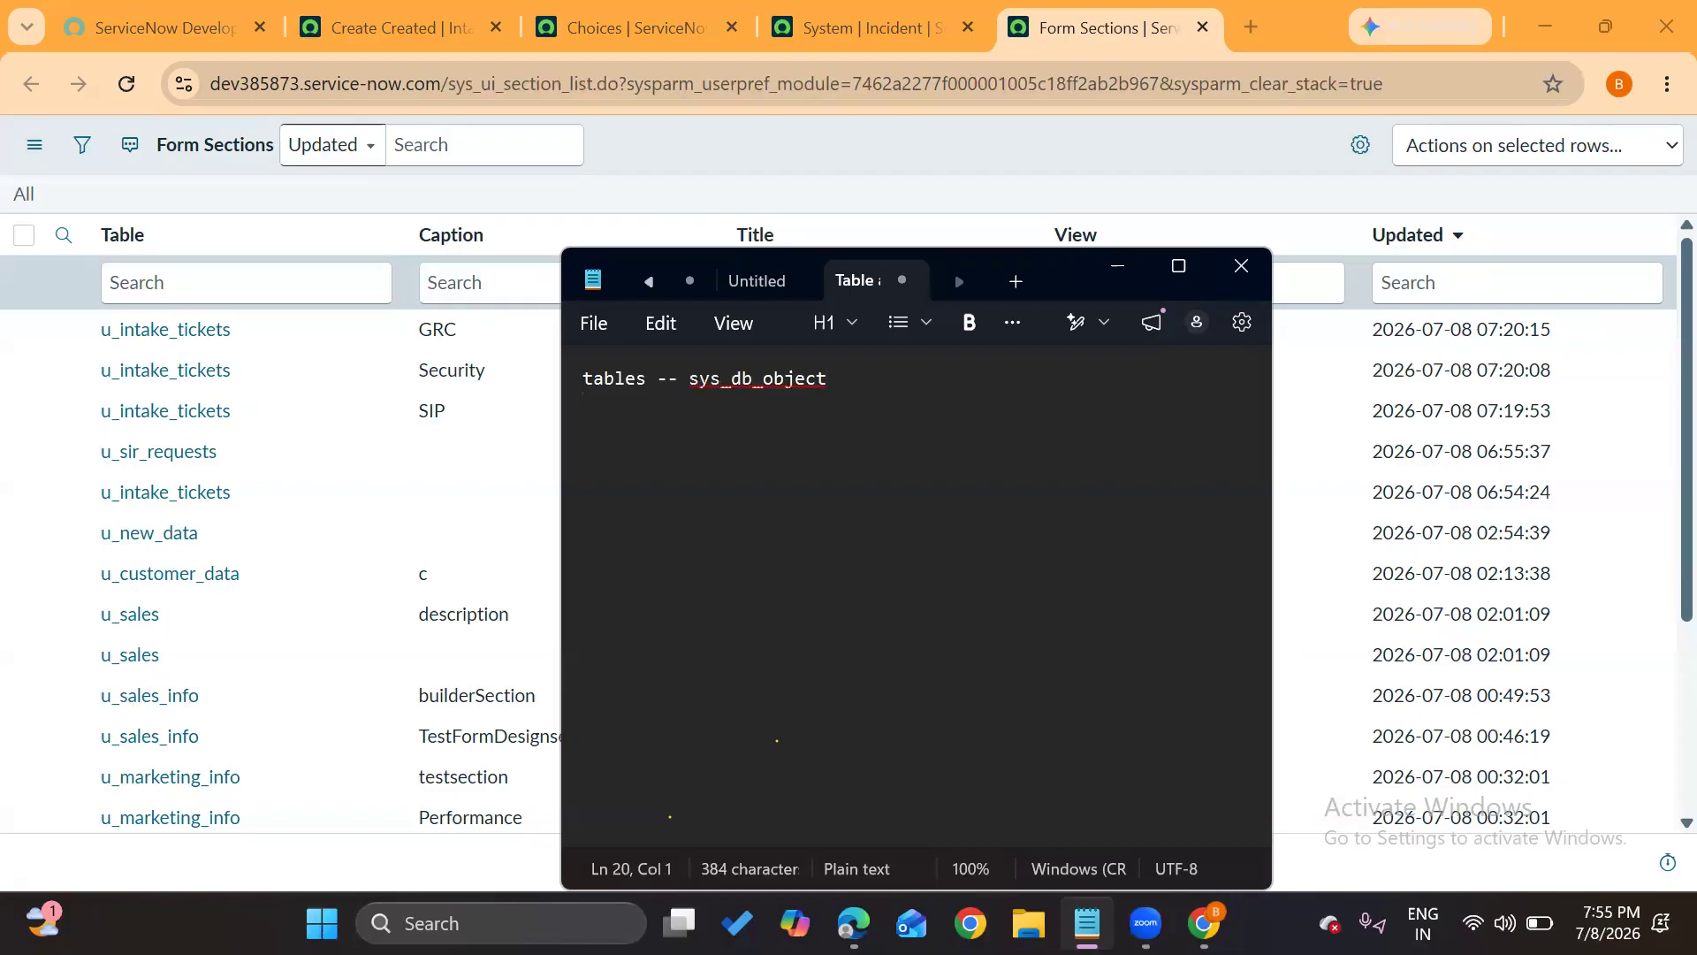
text(fields -- sys_dictionary)
key(Return)
Add the note lines "choices --- sys_choice" and "sectins -- sys_ui_section" below the fields line
text(cho)
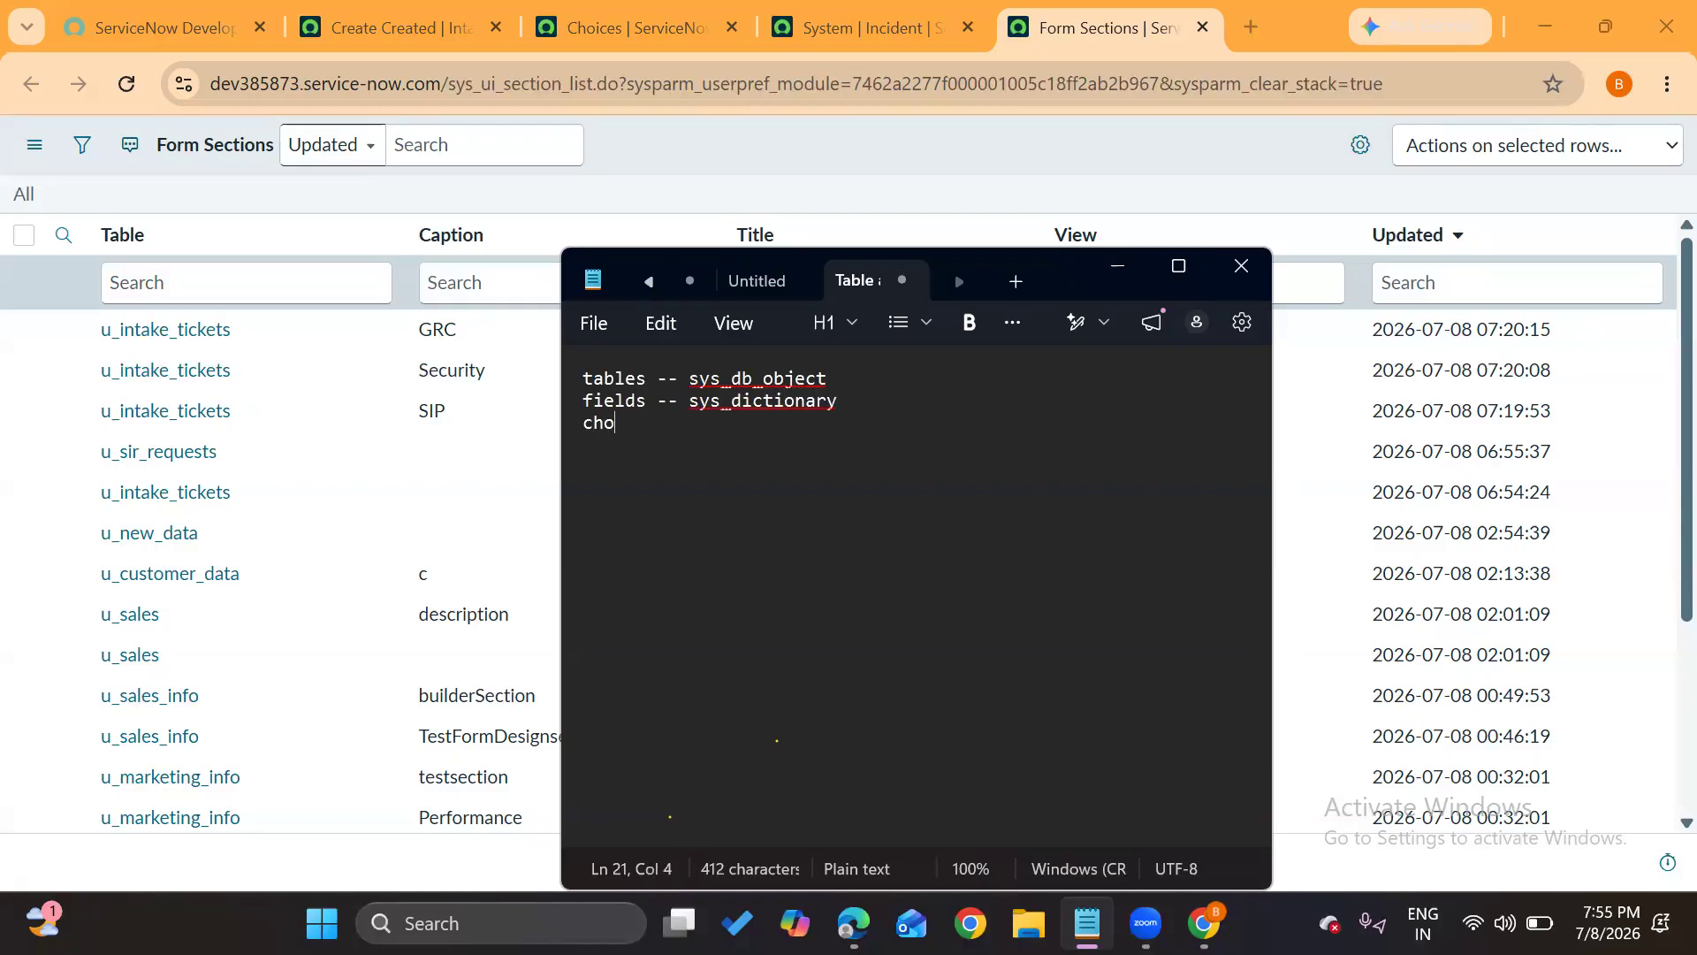
text(ices ---)
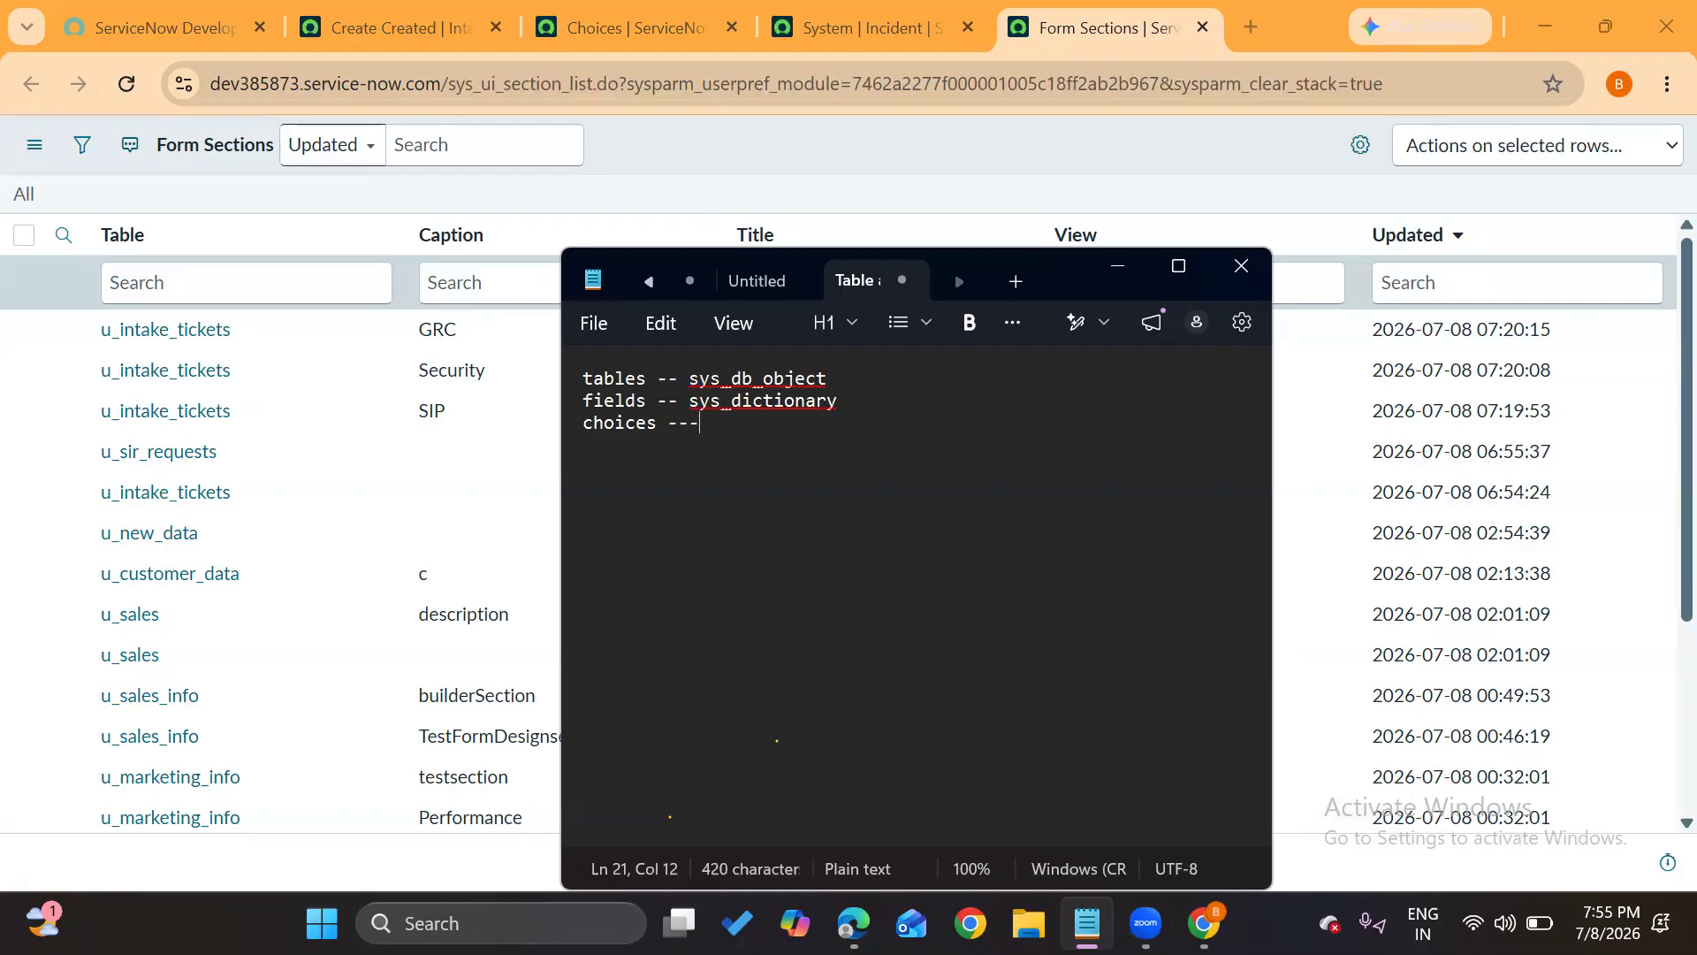
text( sys_choice)
key(Return)
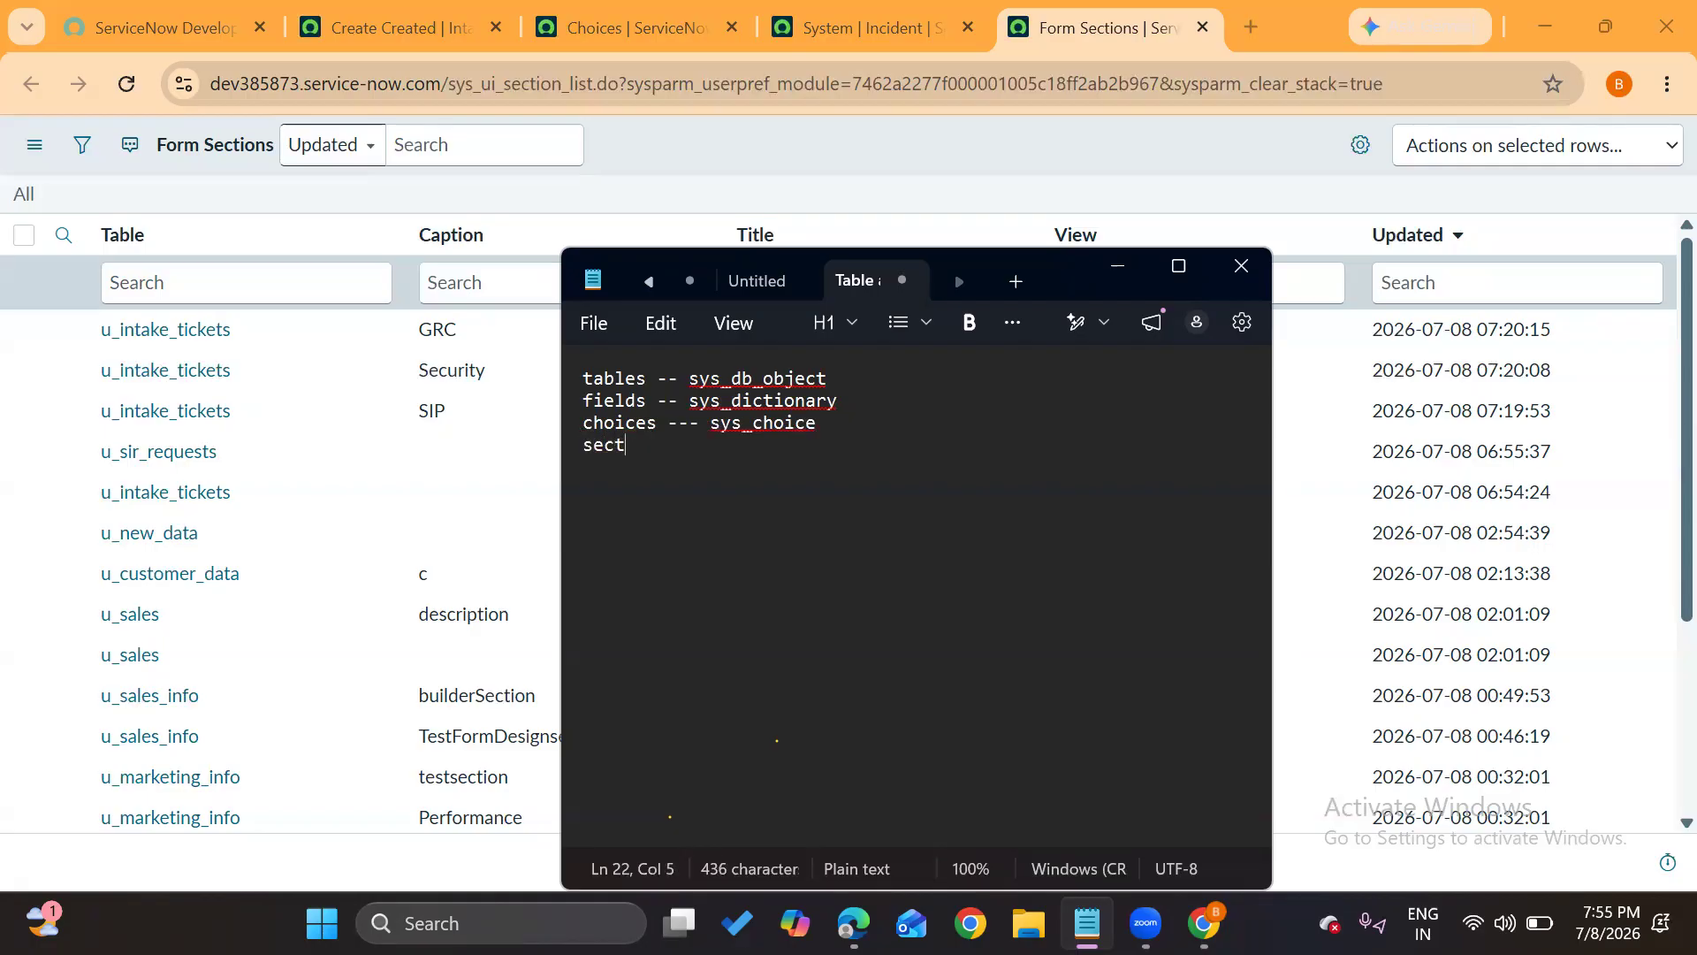
text(sectins -- sys_u)
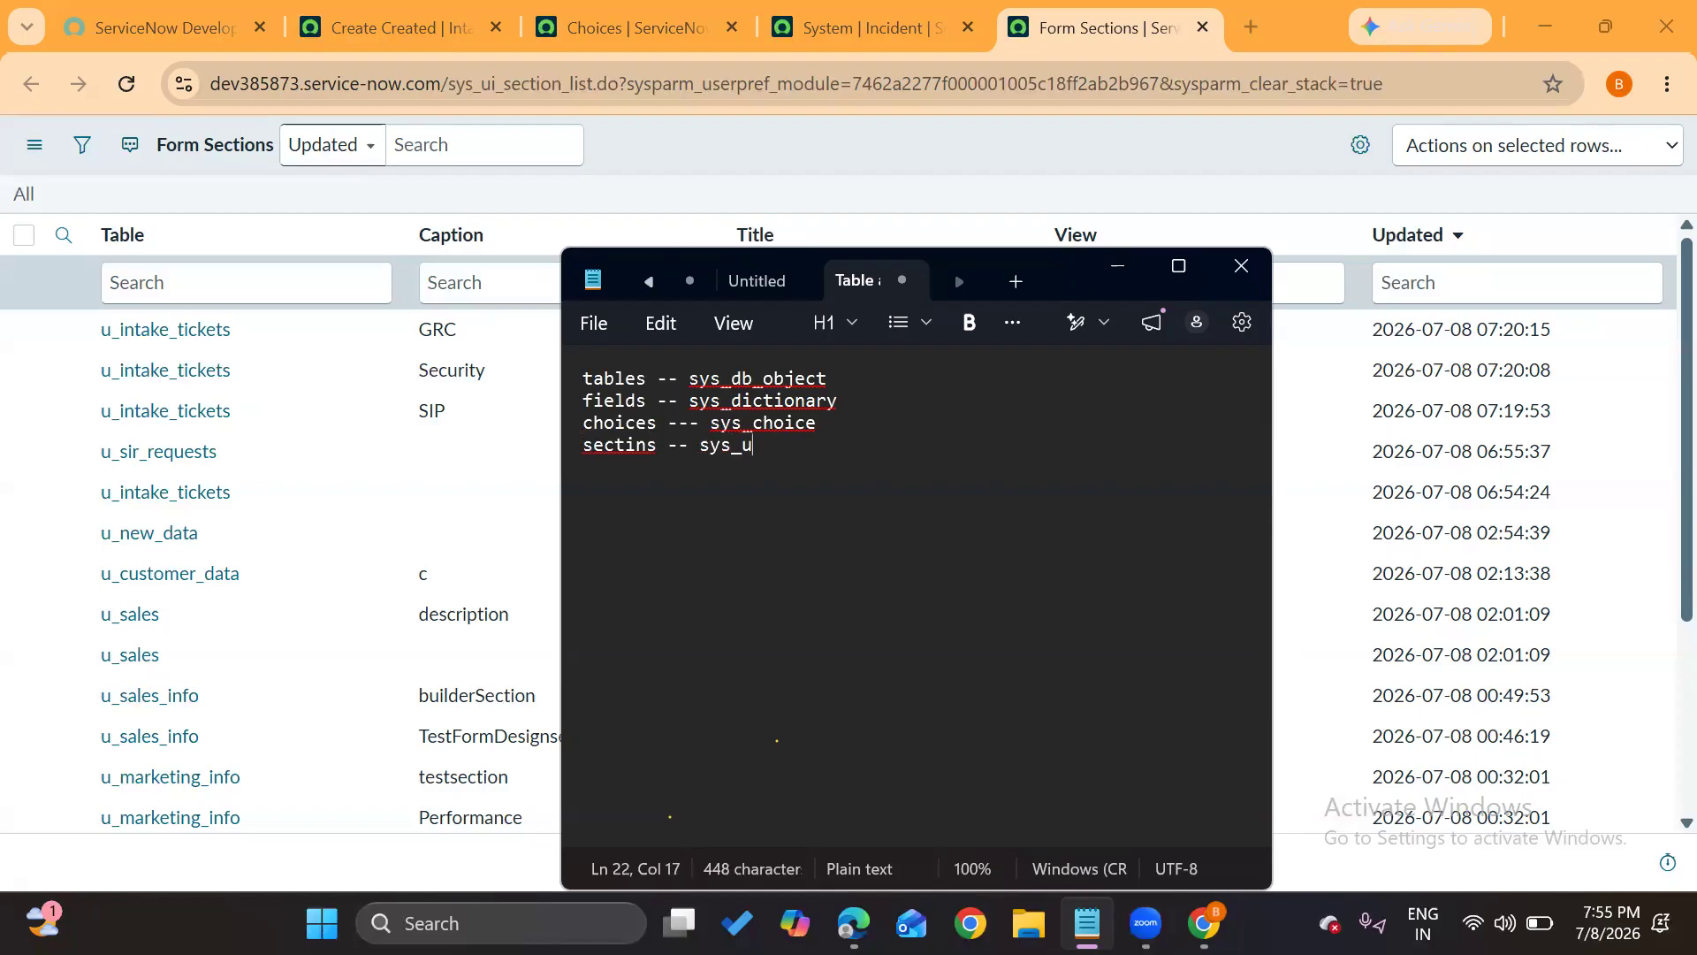
text(i_sec)
text(n)
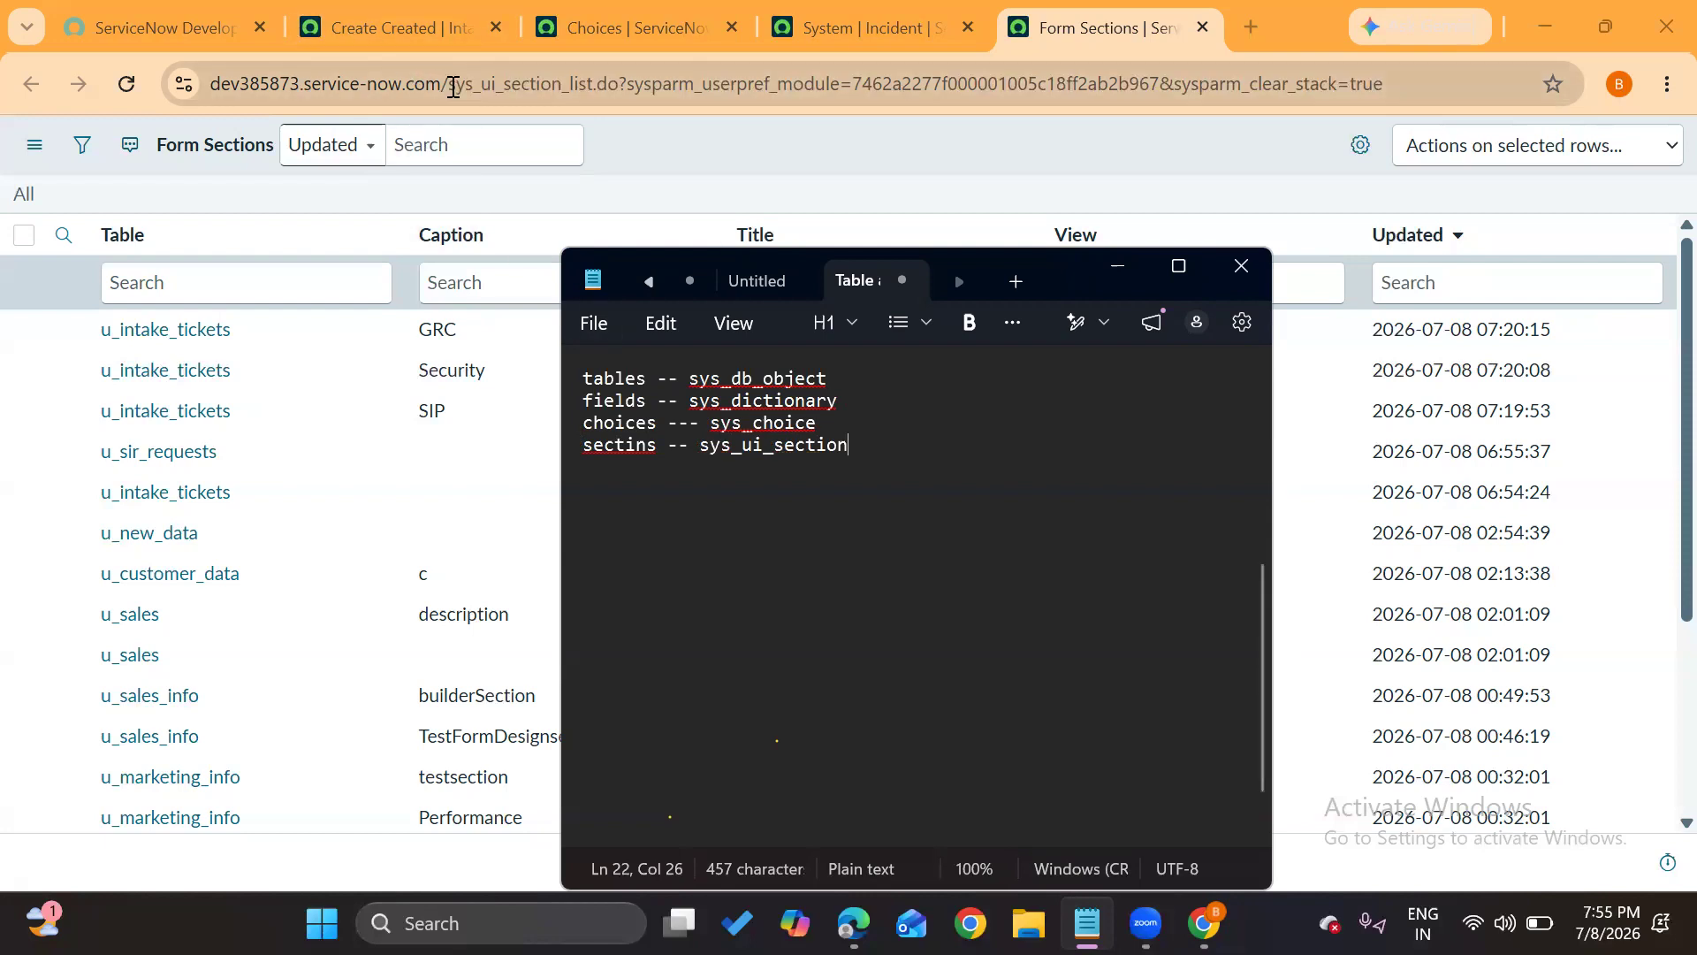
Check the table name in the Form Sections page address, and return to the Notepad notes
click(453, 86)
drag(453, 87, 562, 97)
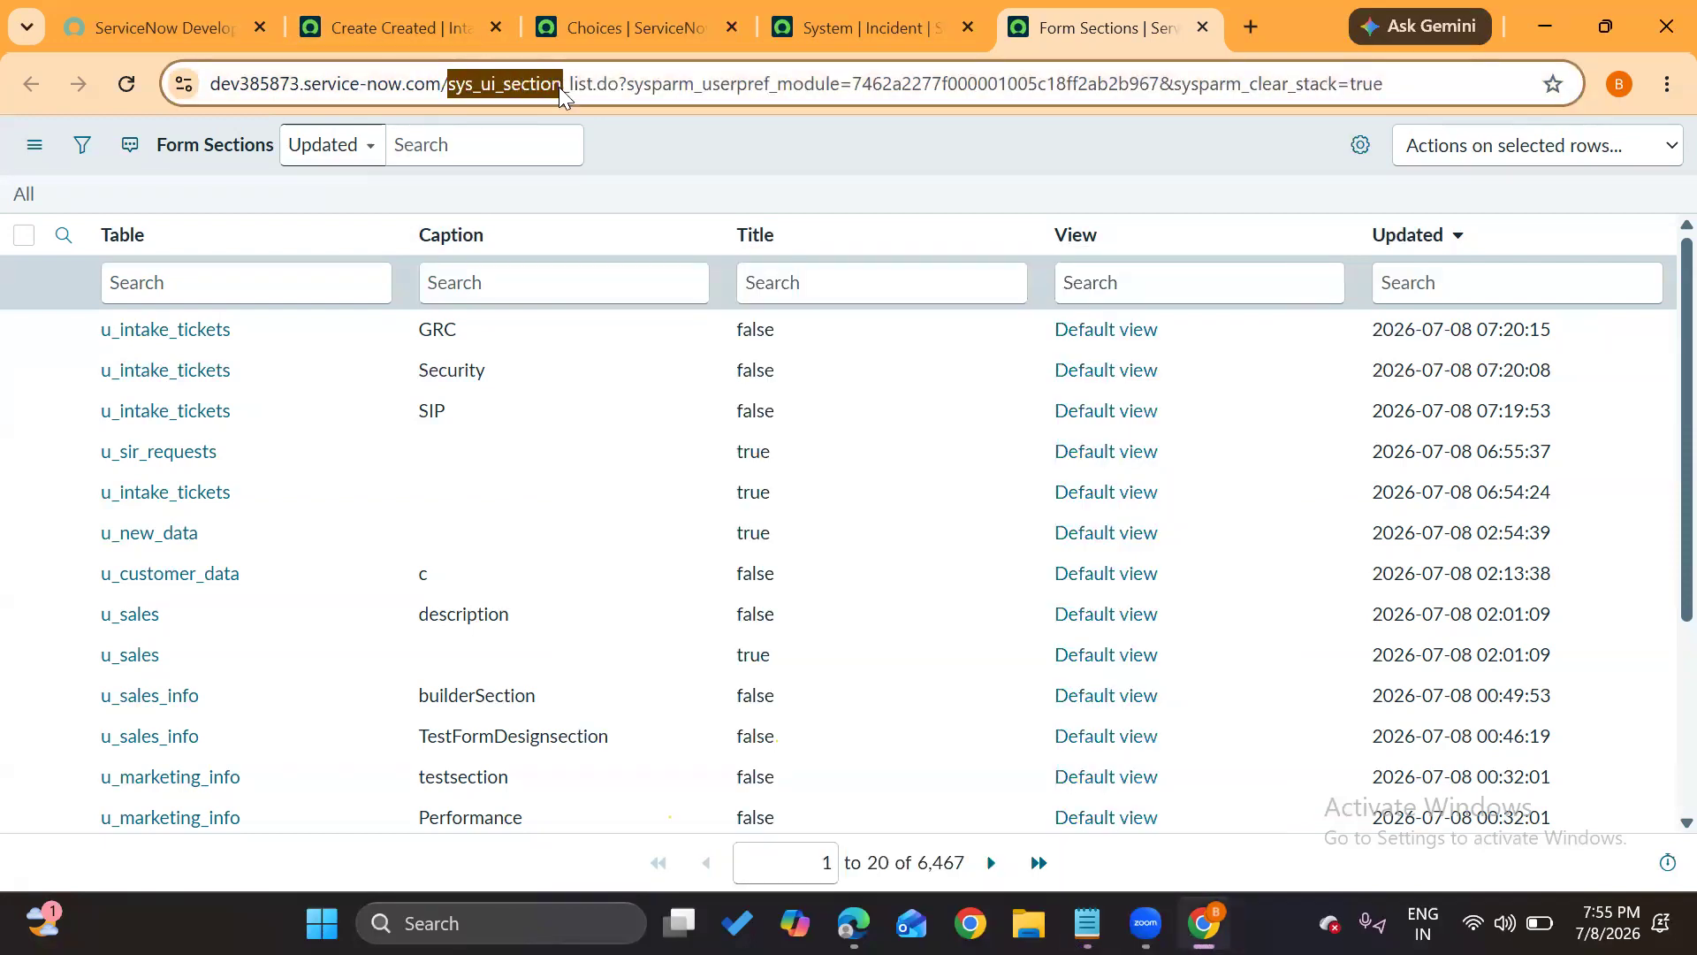
click(713, 144)
key(alt+Tab)
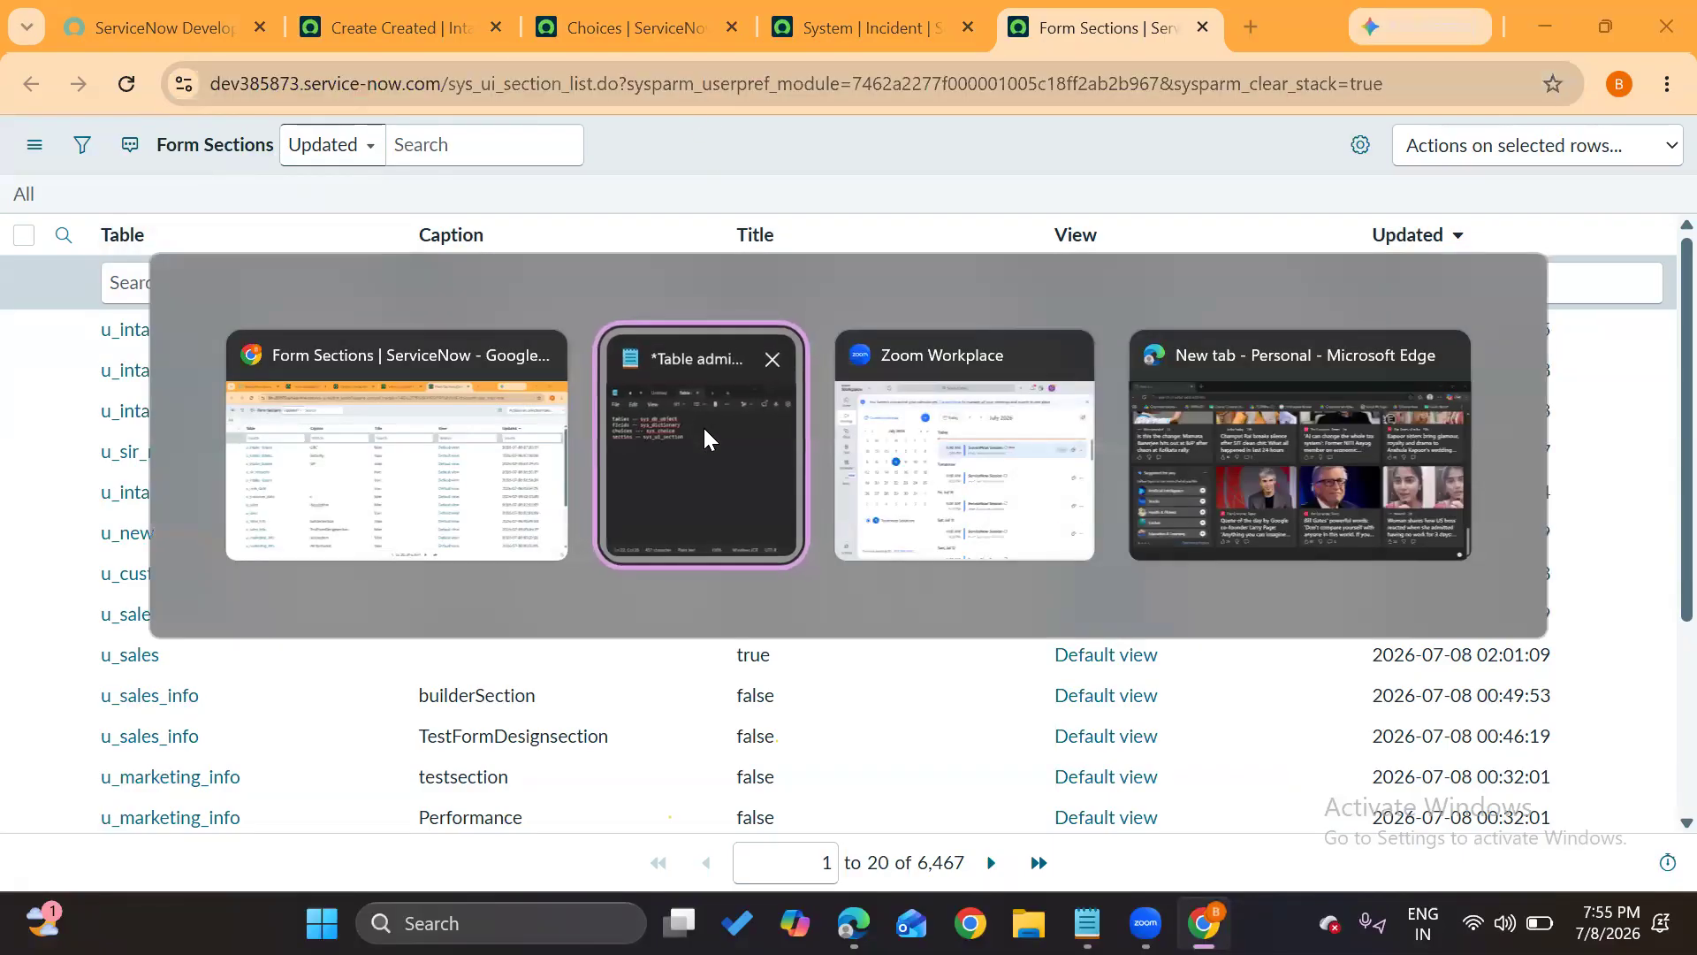
key(Return)
Review the four note lines that pair tables, fields, choices and sections with their system tables
drag(854, 458, 569, 395)
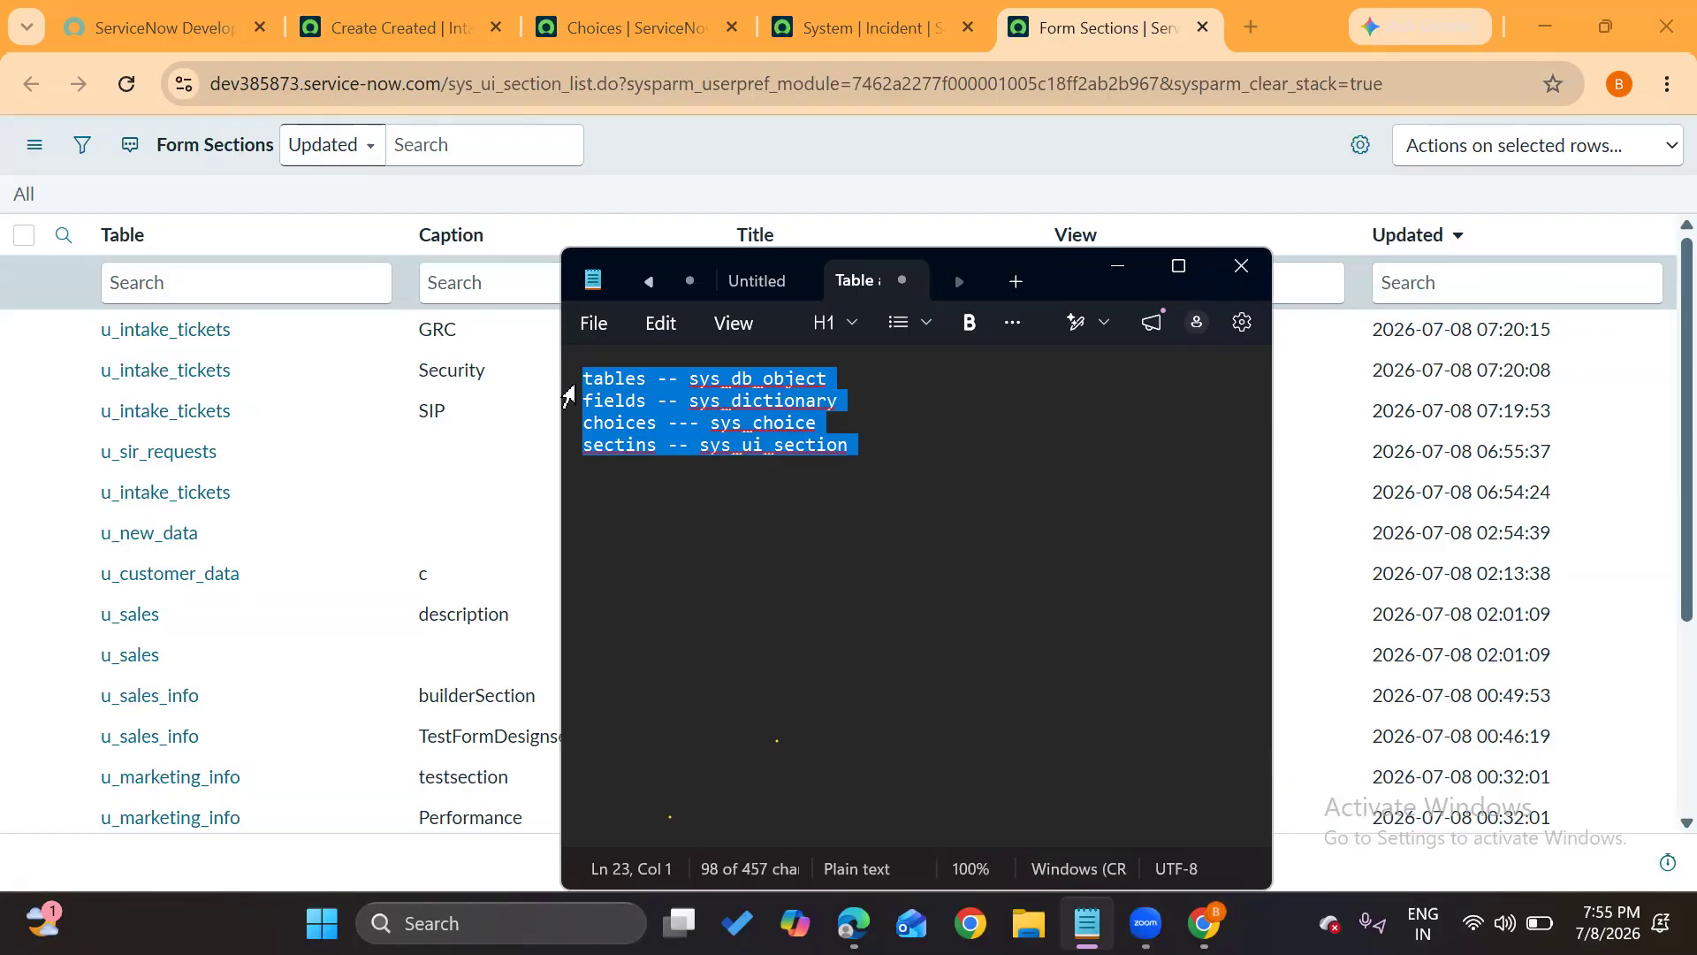
click(626, 426)
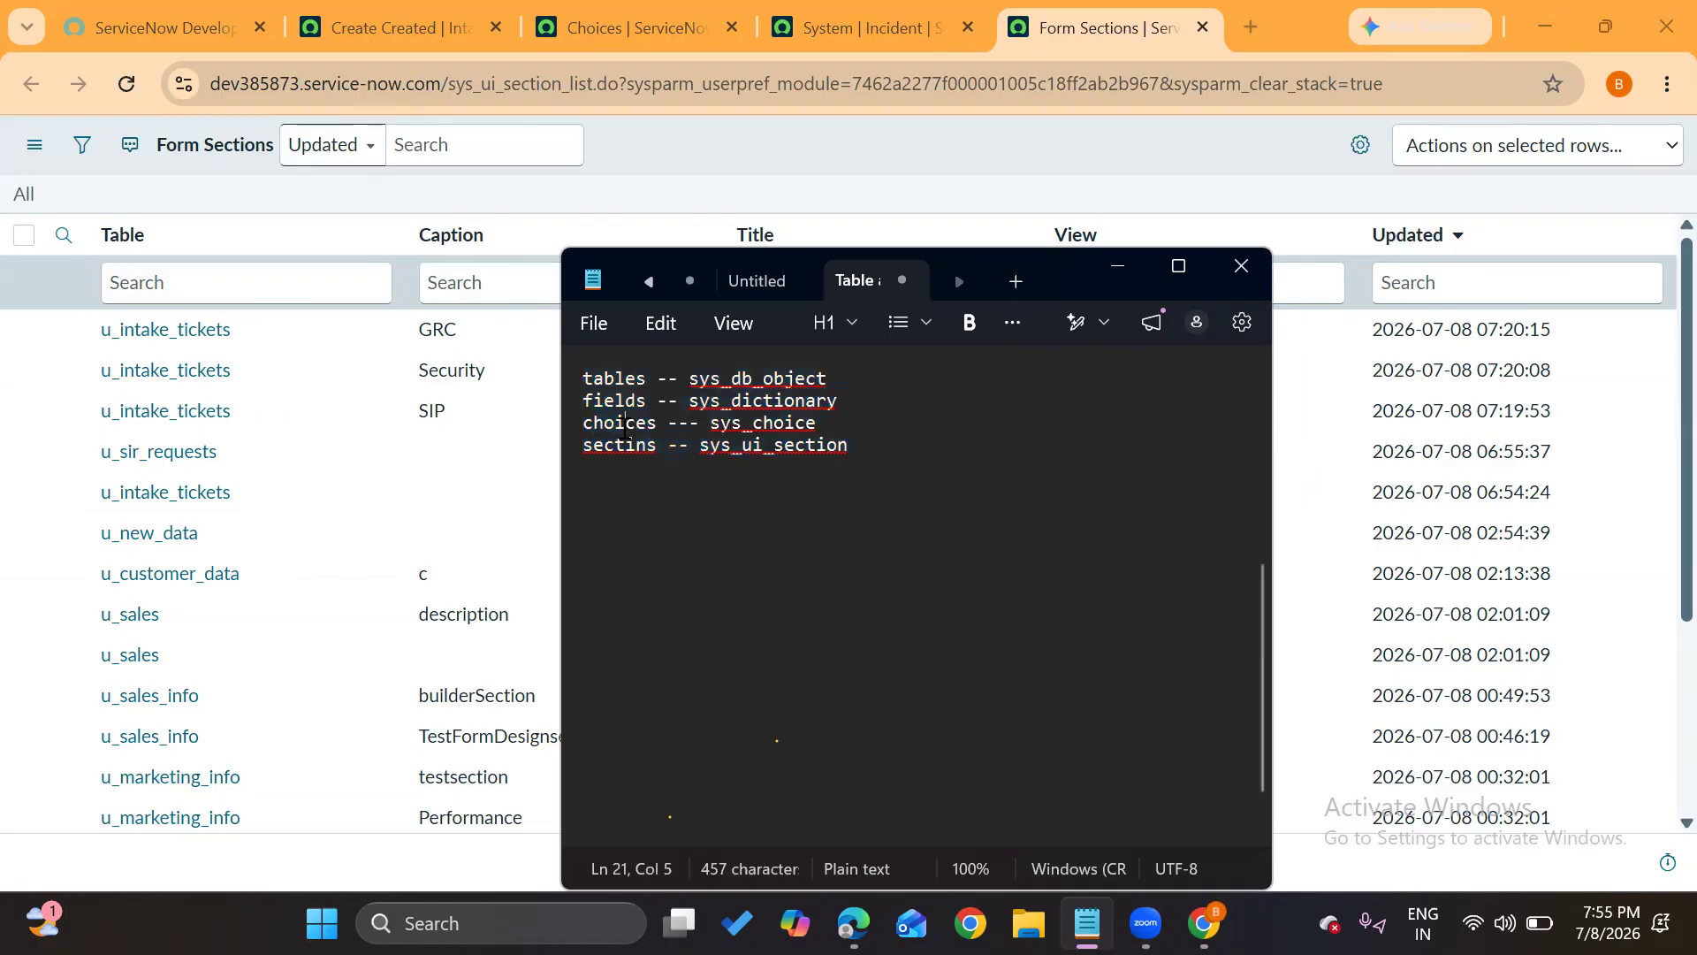
click(842, 442)
mouse_move(841, 438)
mouse_down()
mouse_move(661, 423)
mouse_move(635, 451)
mouse_move(862, 443)
mouse_up()
click(661, 422)
click(862, 444)
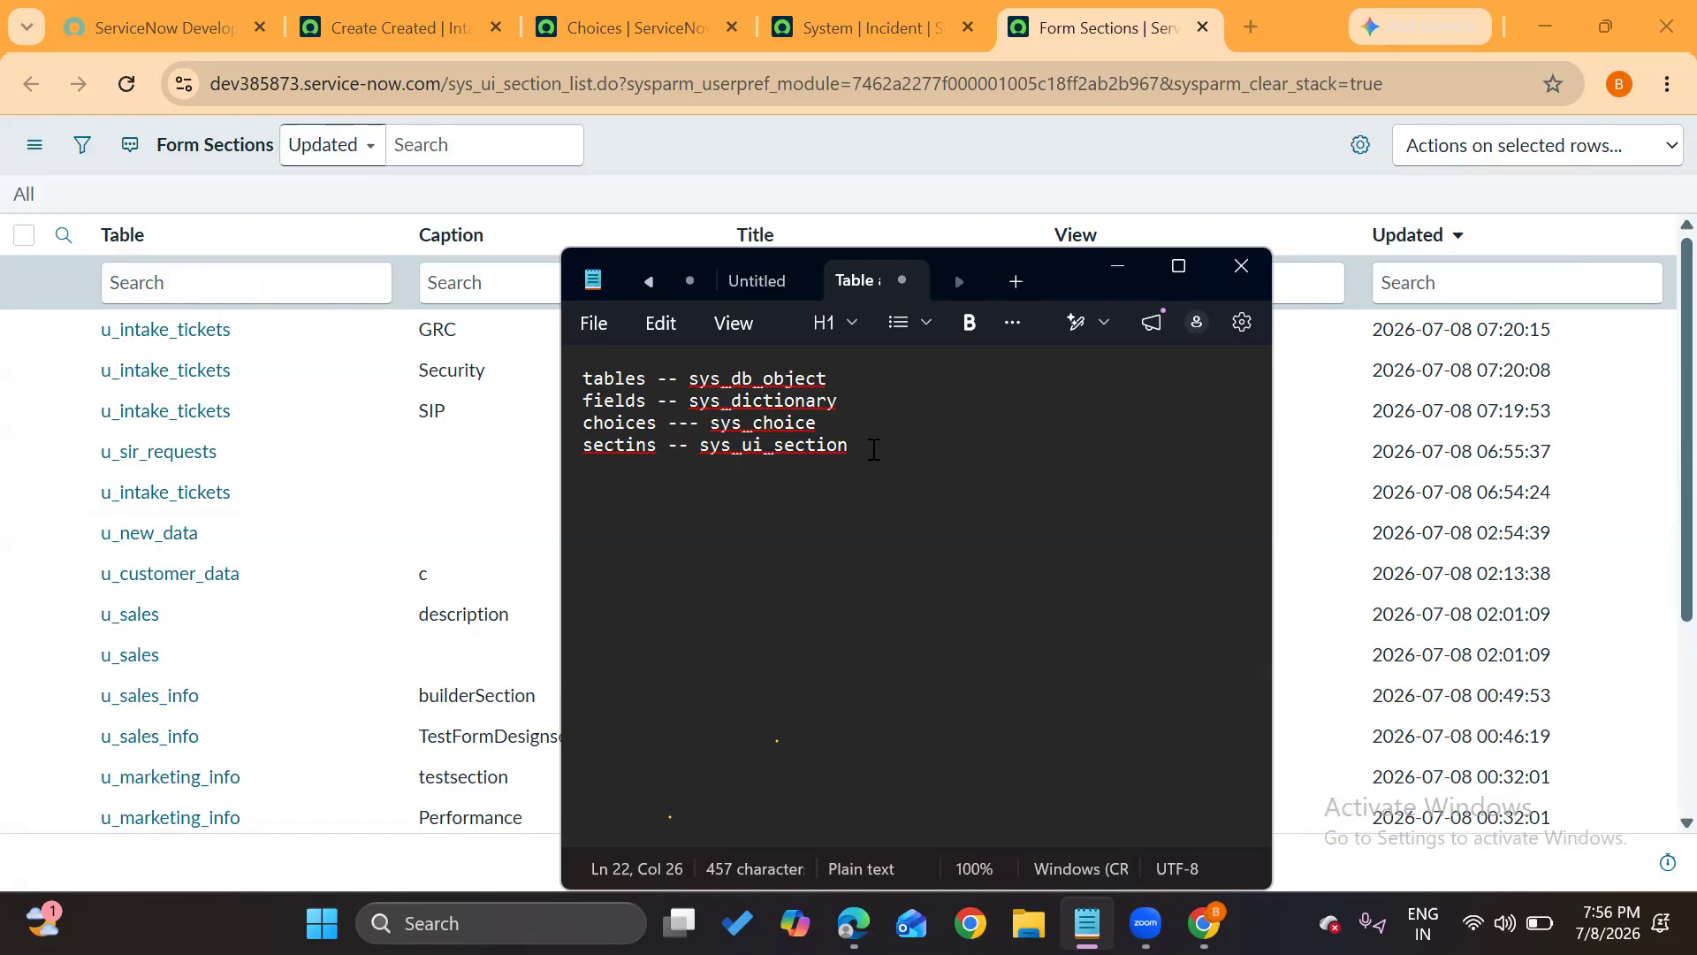
Switch back to Chrome and close the Choices, Incident and Form Sections tabs, leaving the Intake tickets form open
click(787, 143)
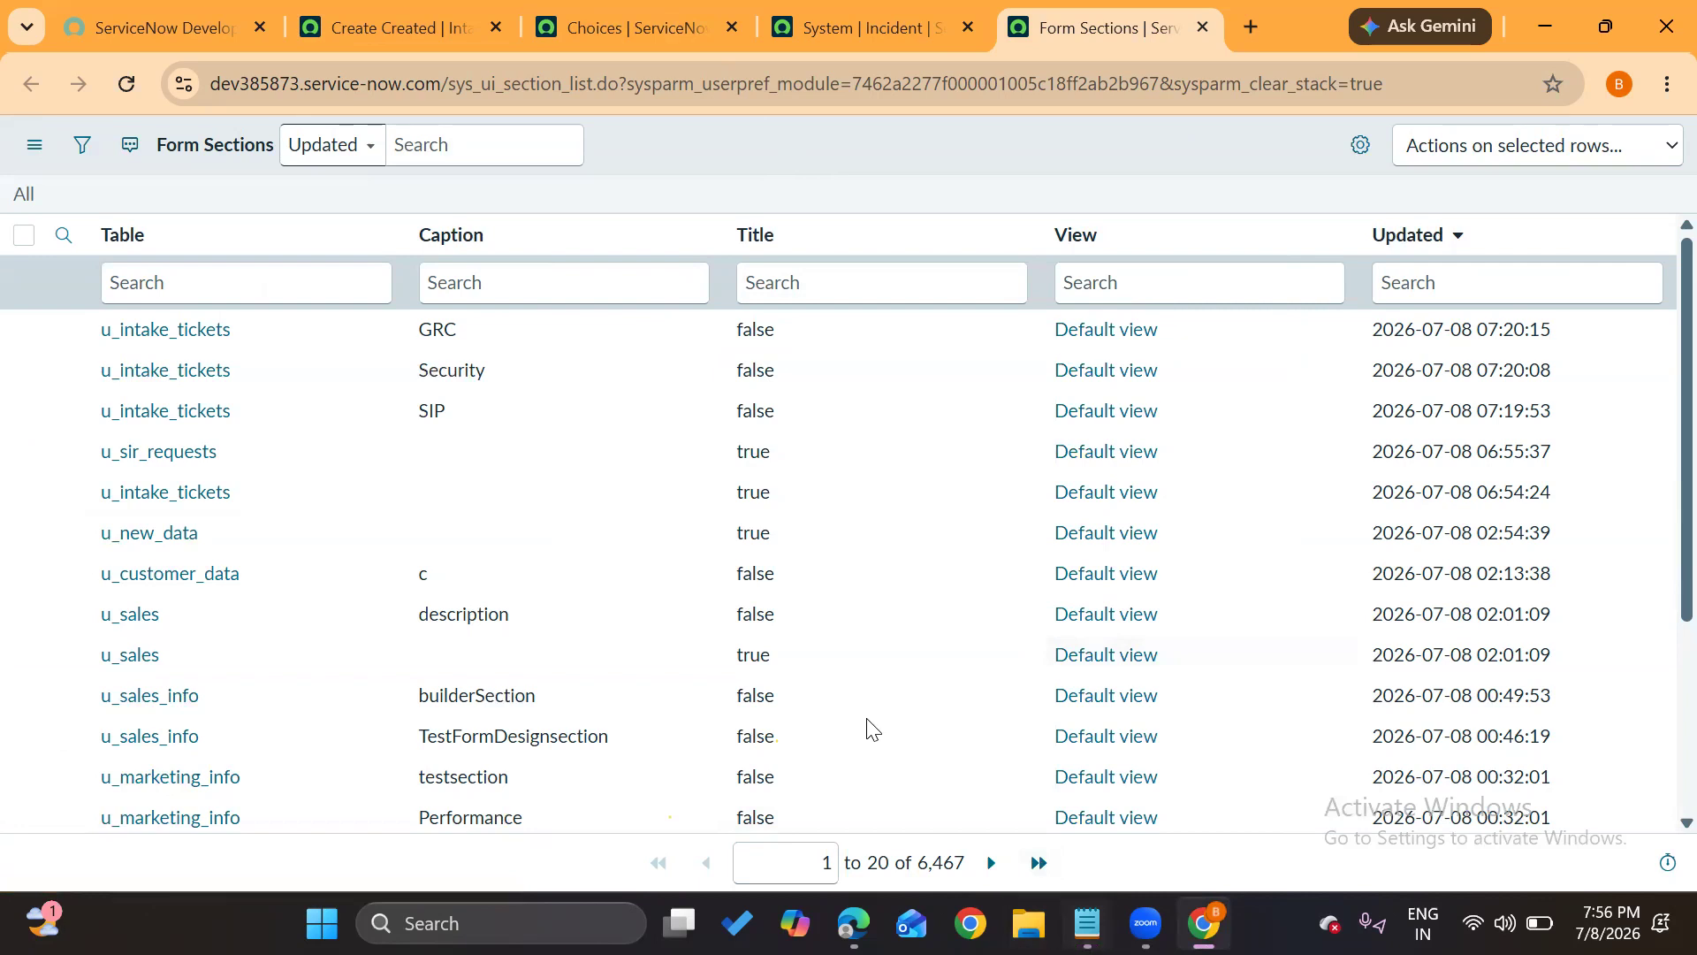
click(656, 34)
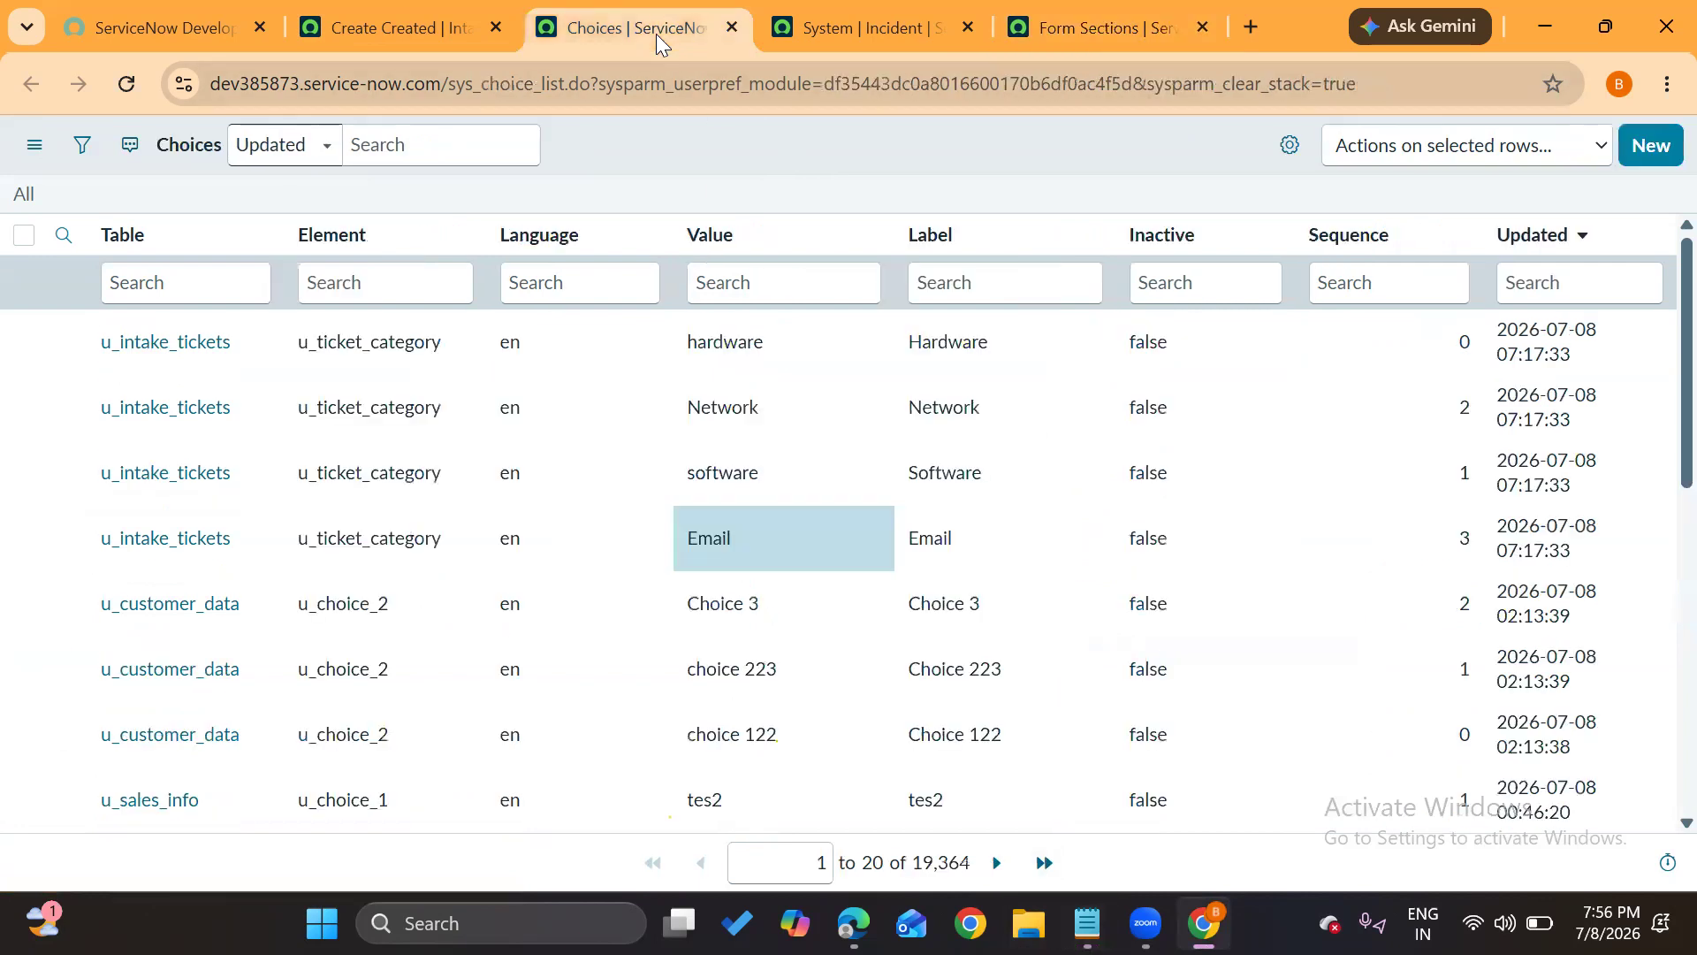
click(739, 33)
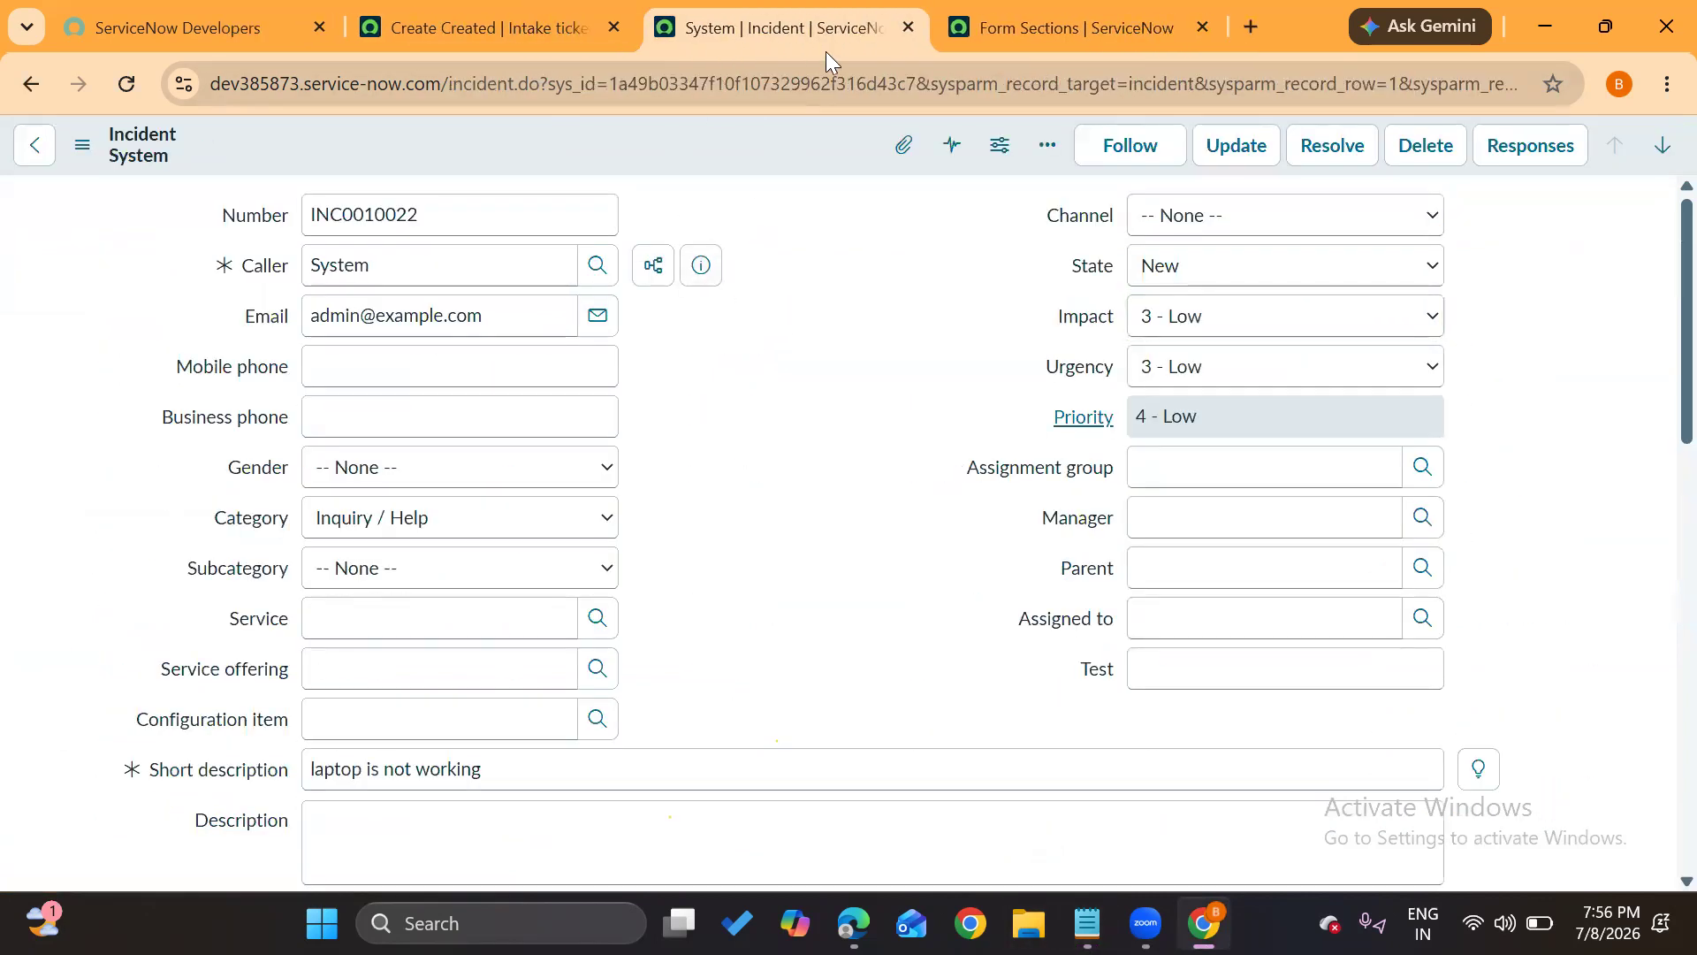
click(907, 28)
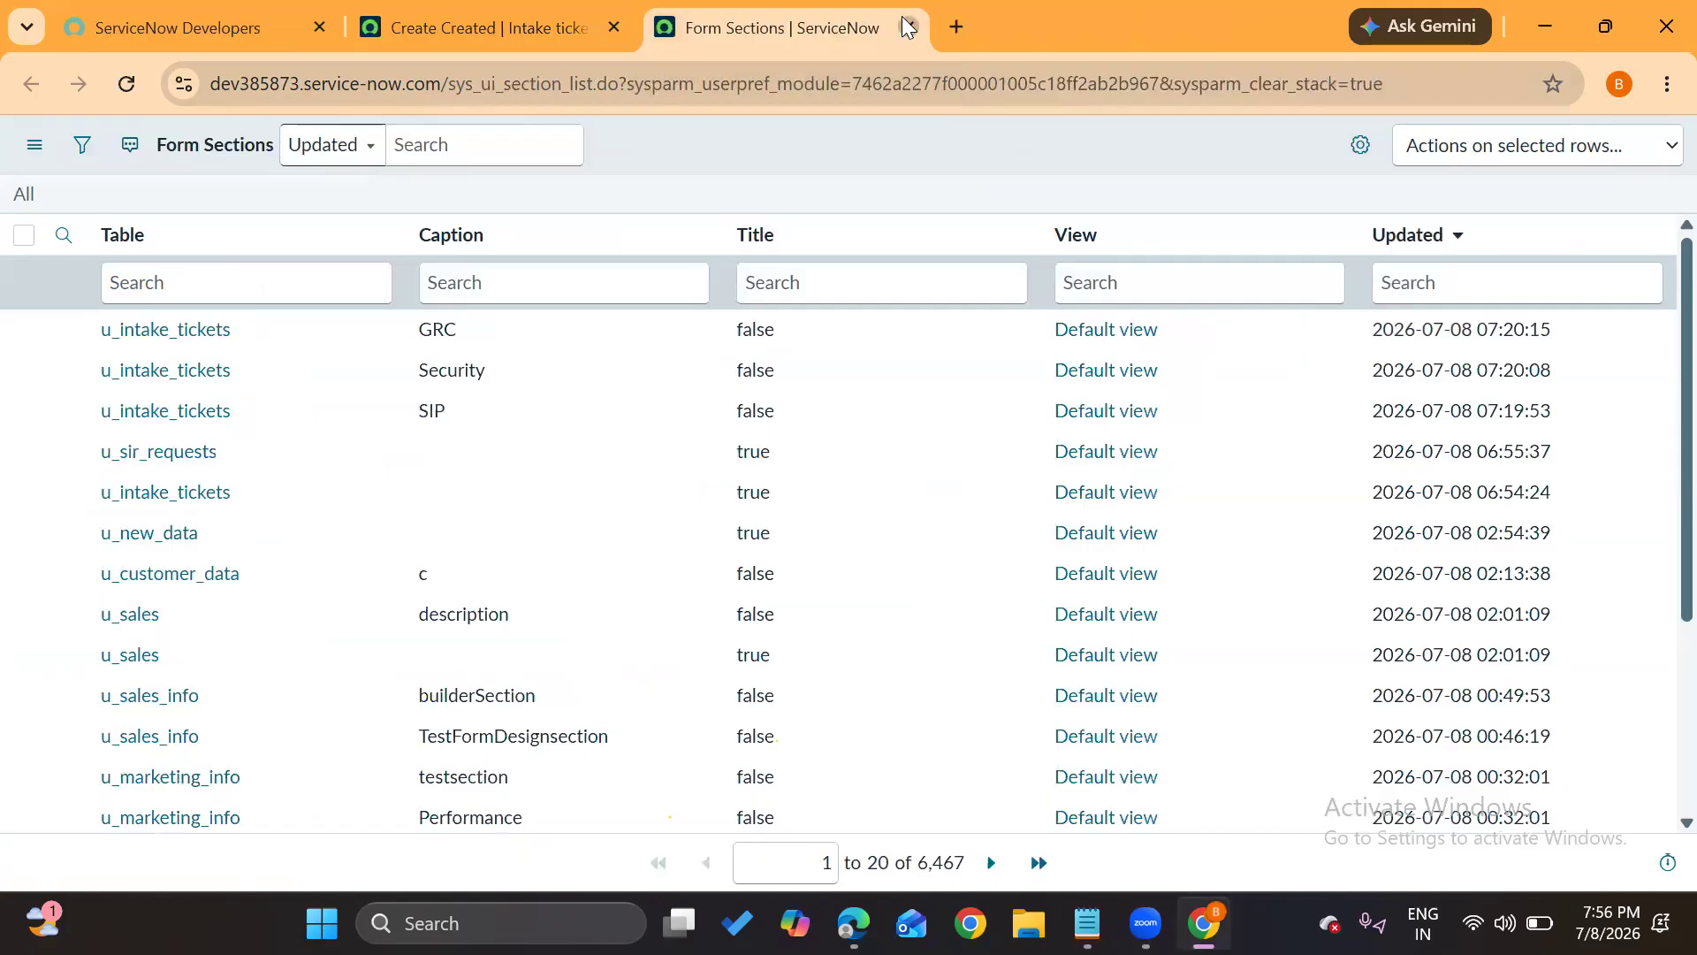
click(908, 28)
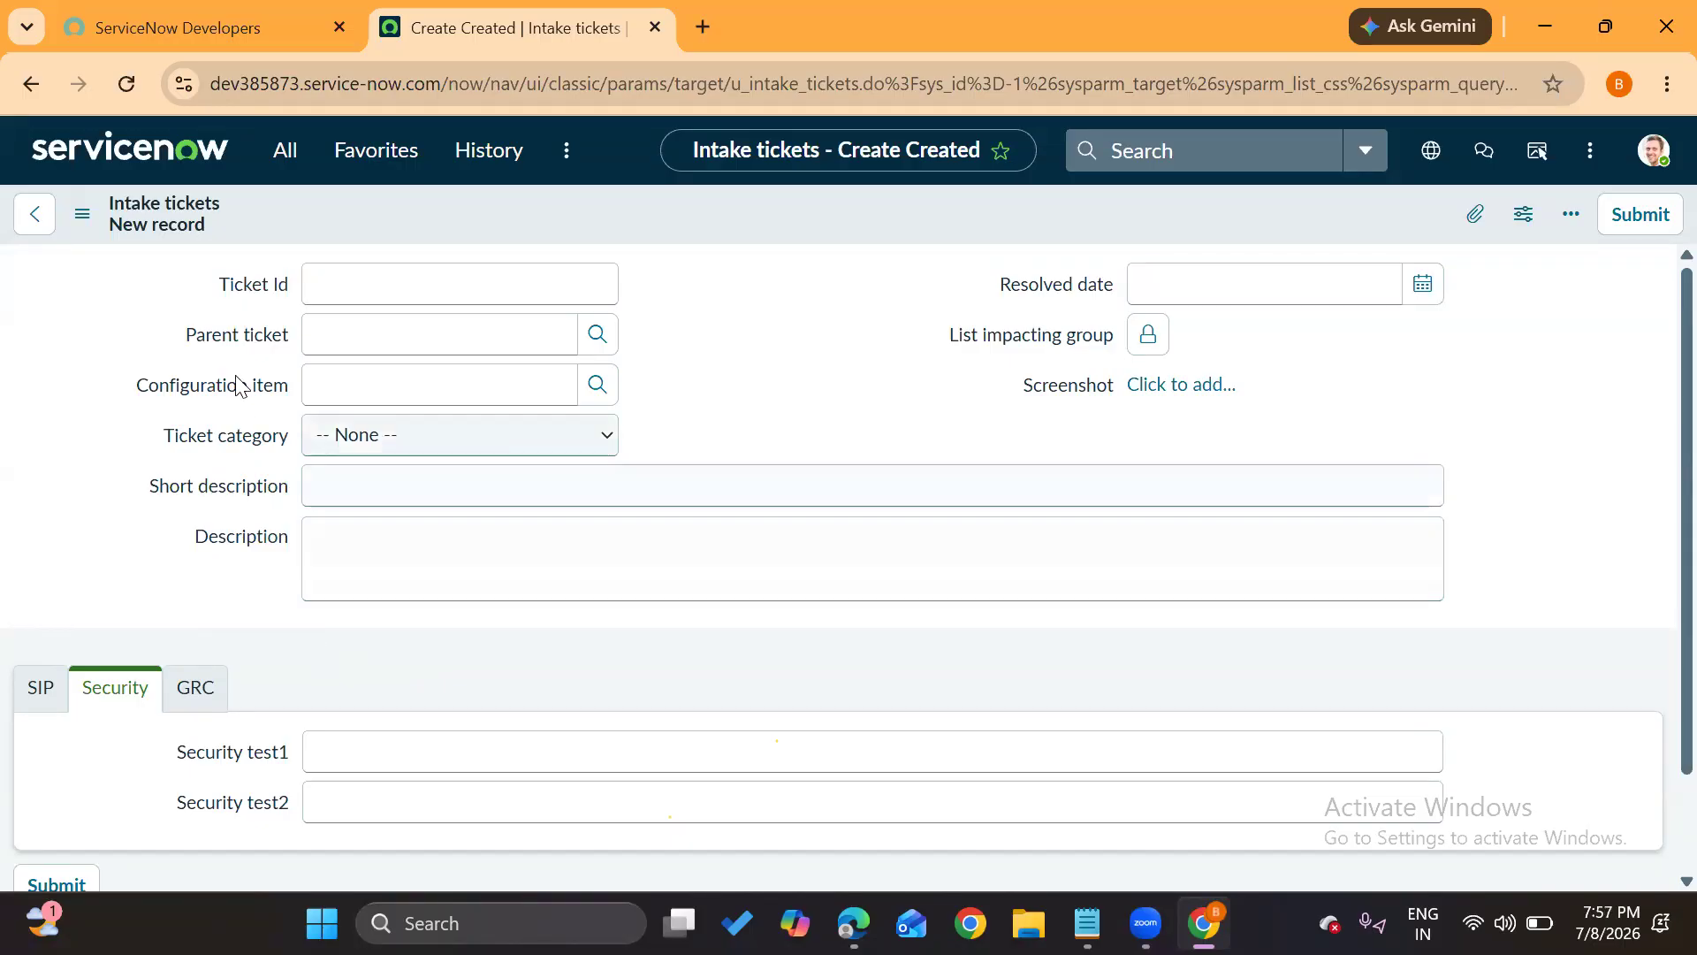
Clear the "form sect" filter from the navigator and return to the Short description field of the new Intake tickets record
click(286, 157)
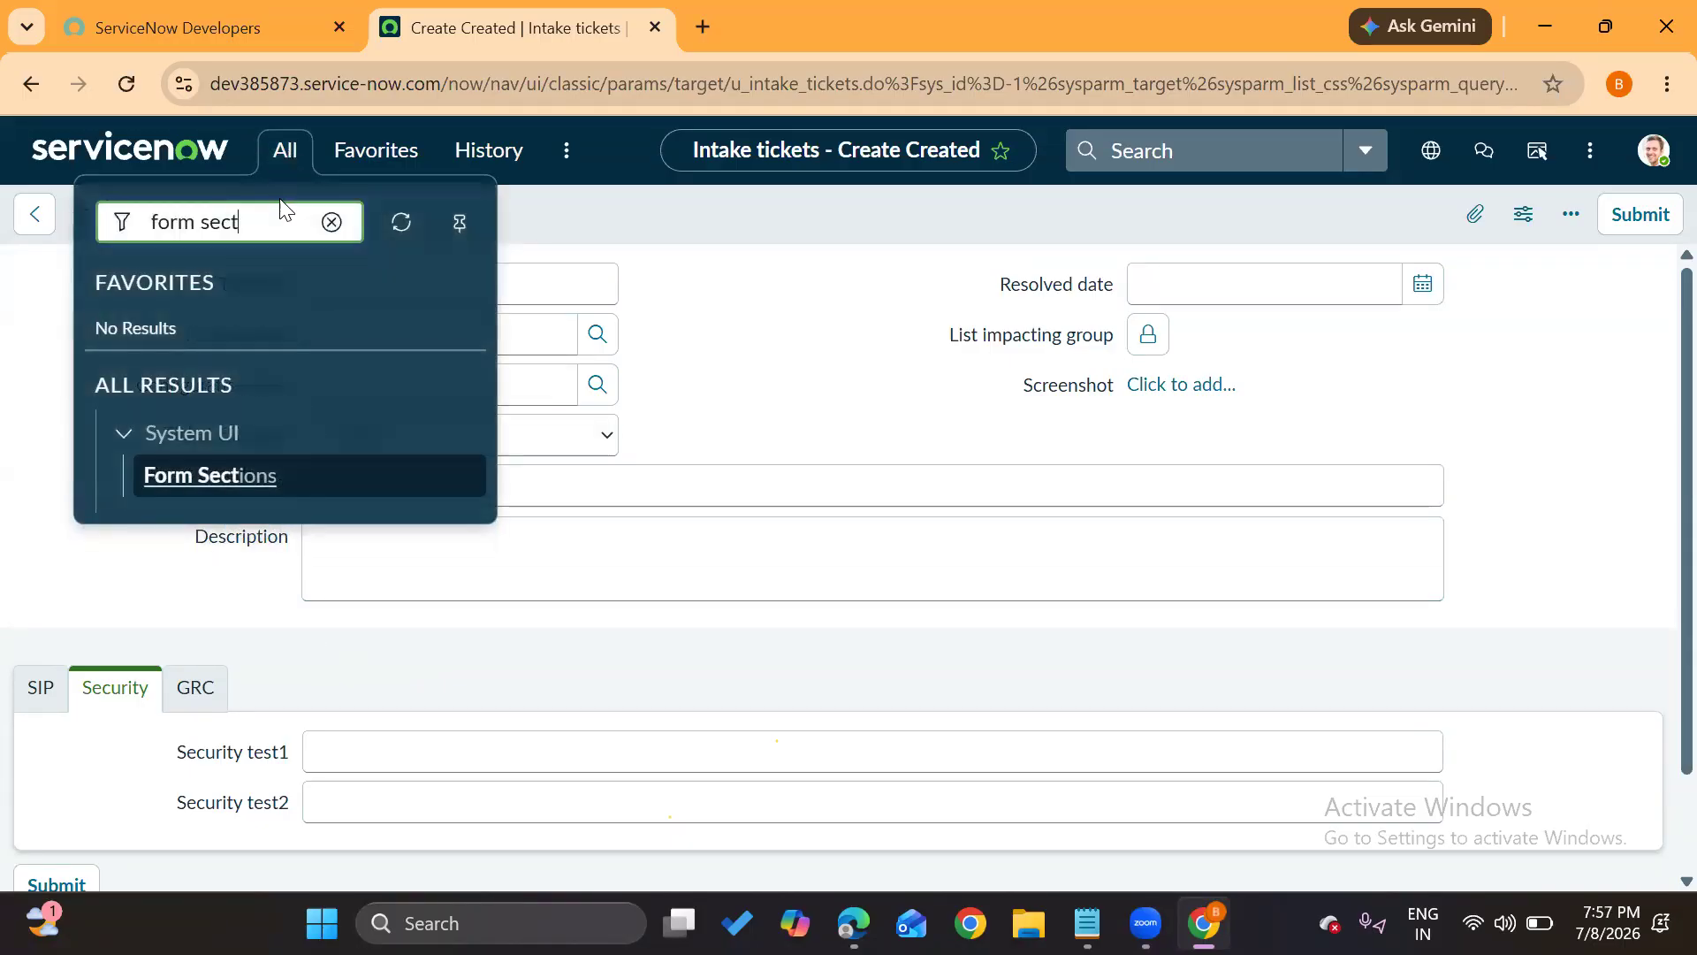
click(329, 220)
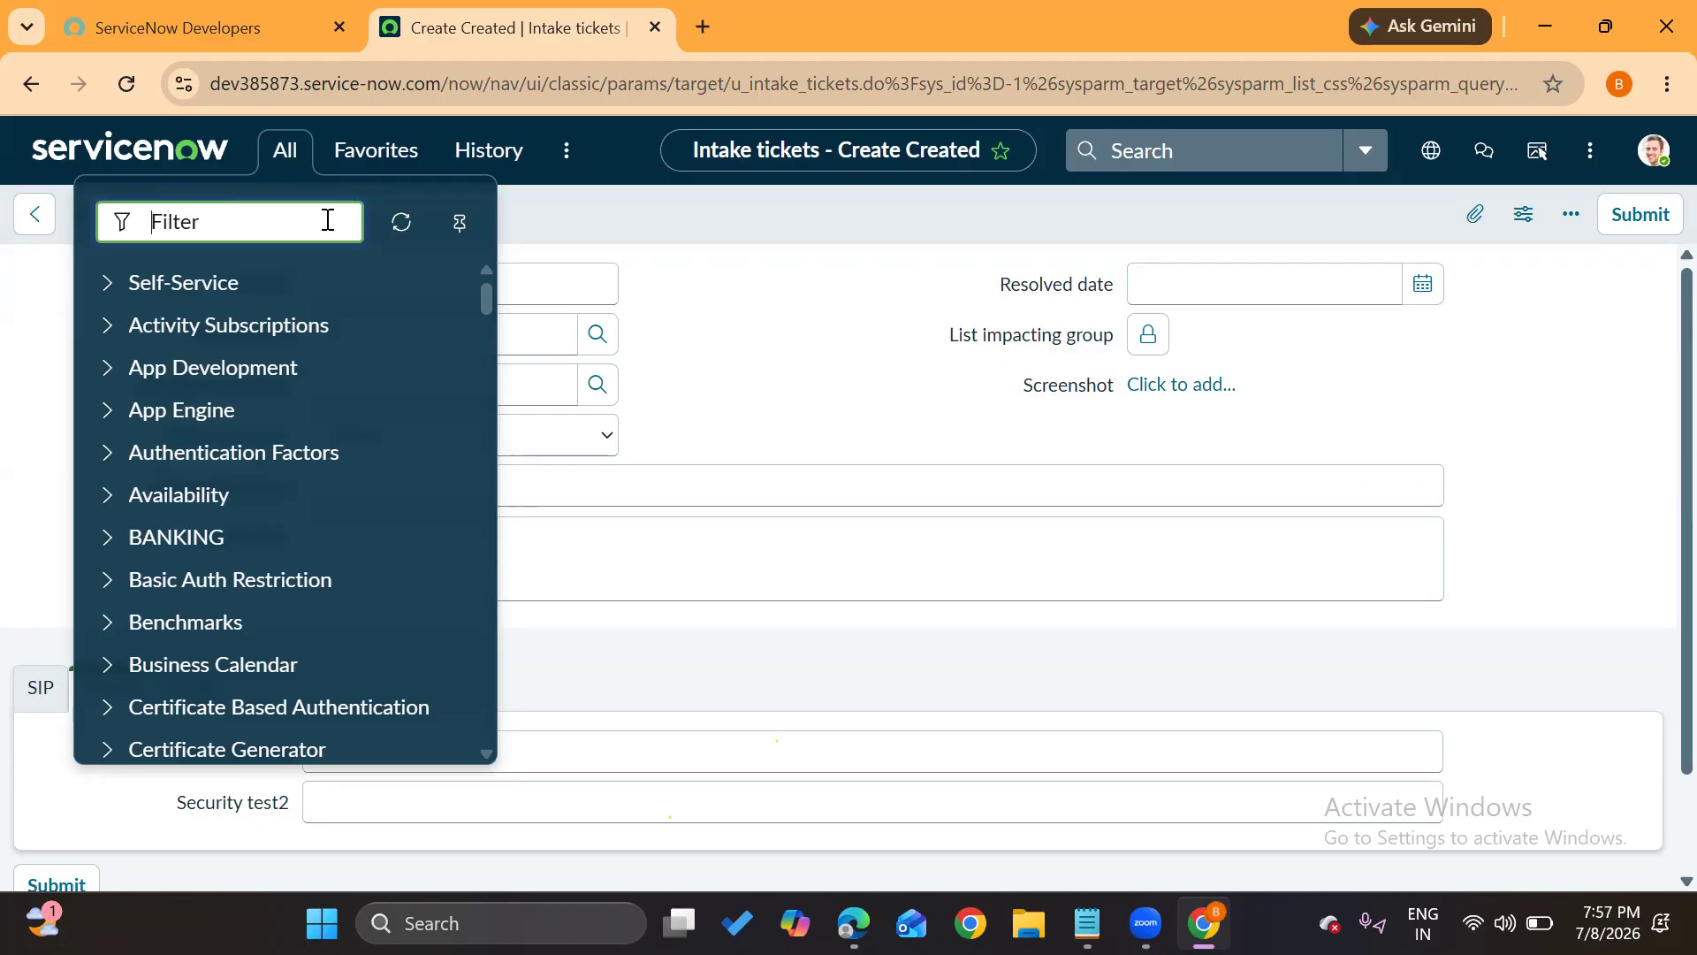
click(746, 383)
click(430, 444)
click(428, 444)
click(426, 479)
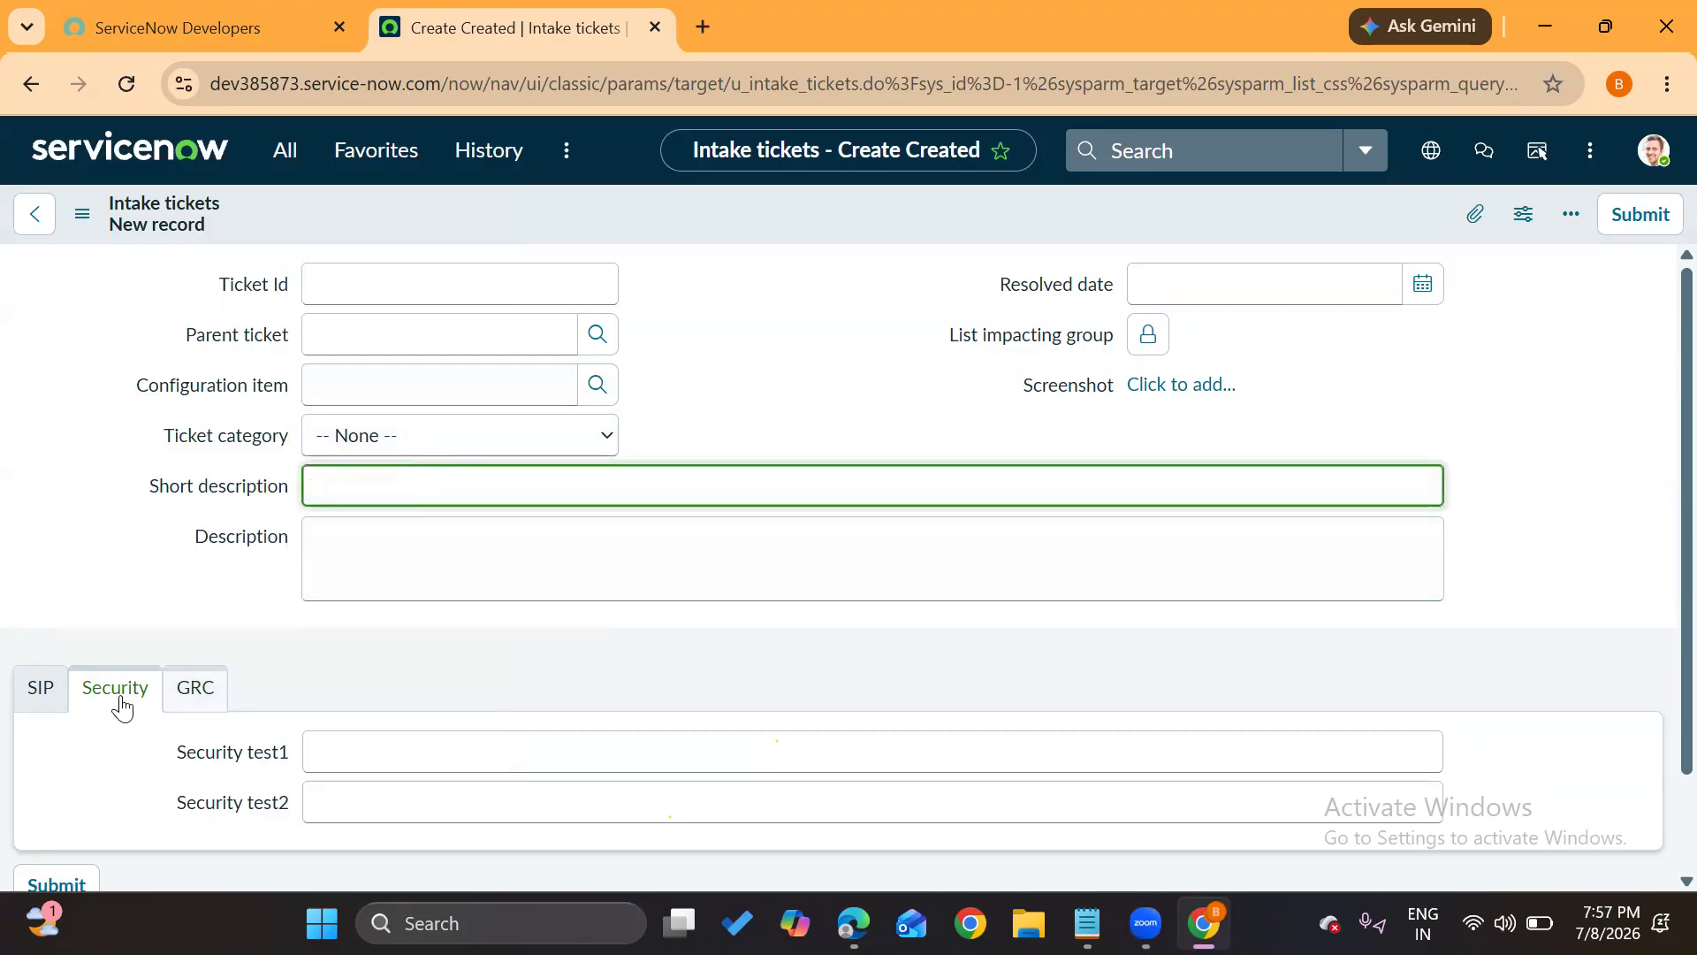
Review the Ticket category choices and the Security section fields on the new Intake tickets record without selecting a value
click(380, 439)
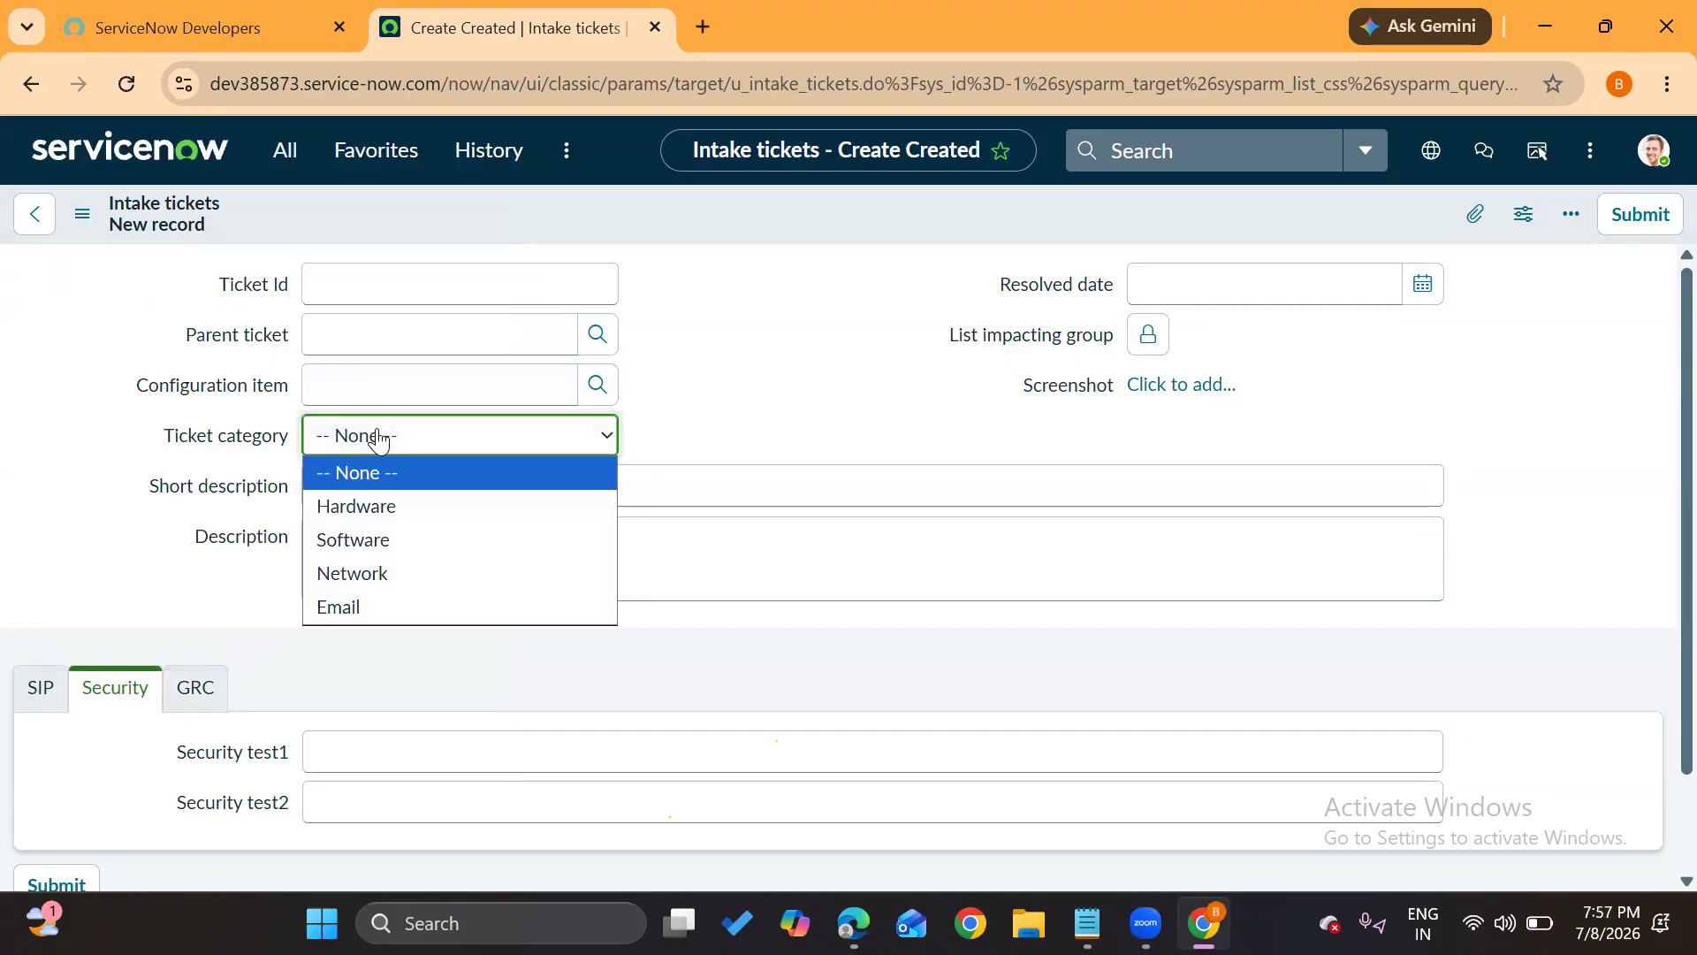
click(746, 353)
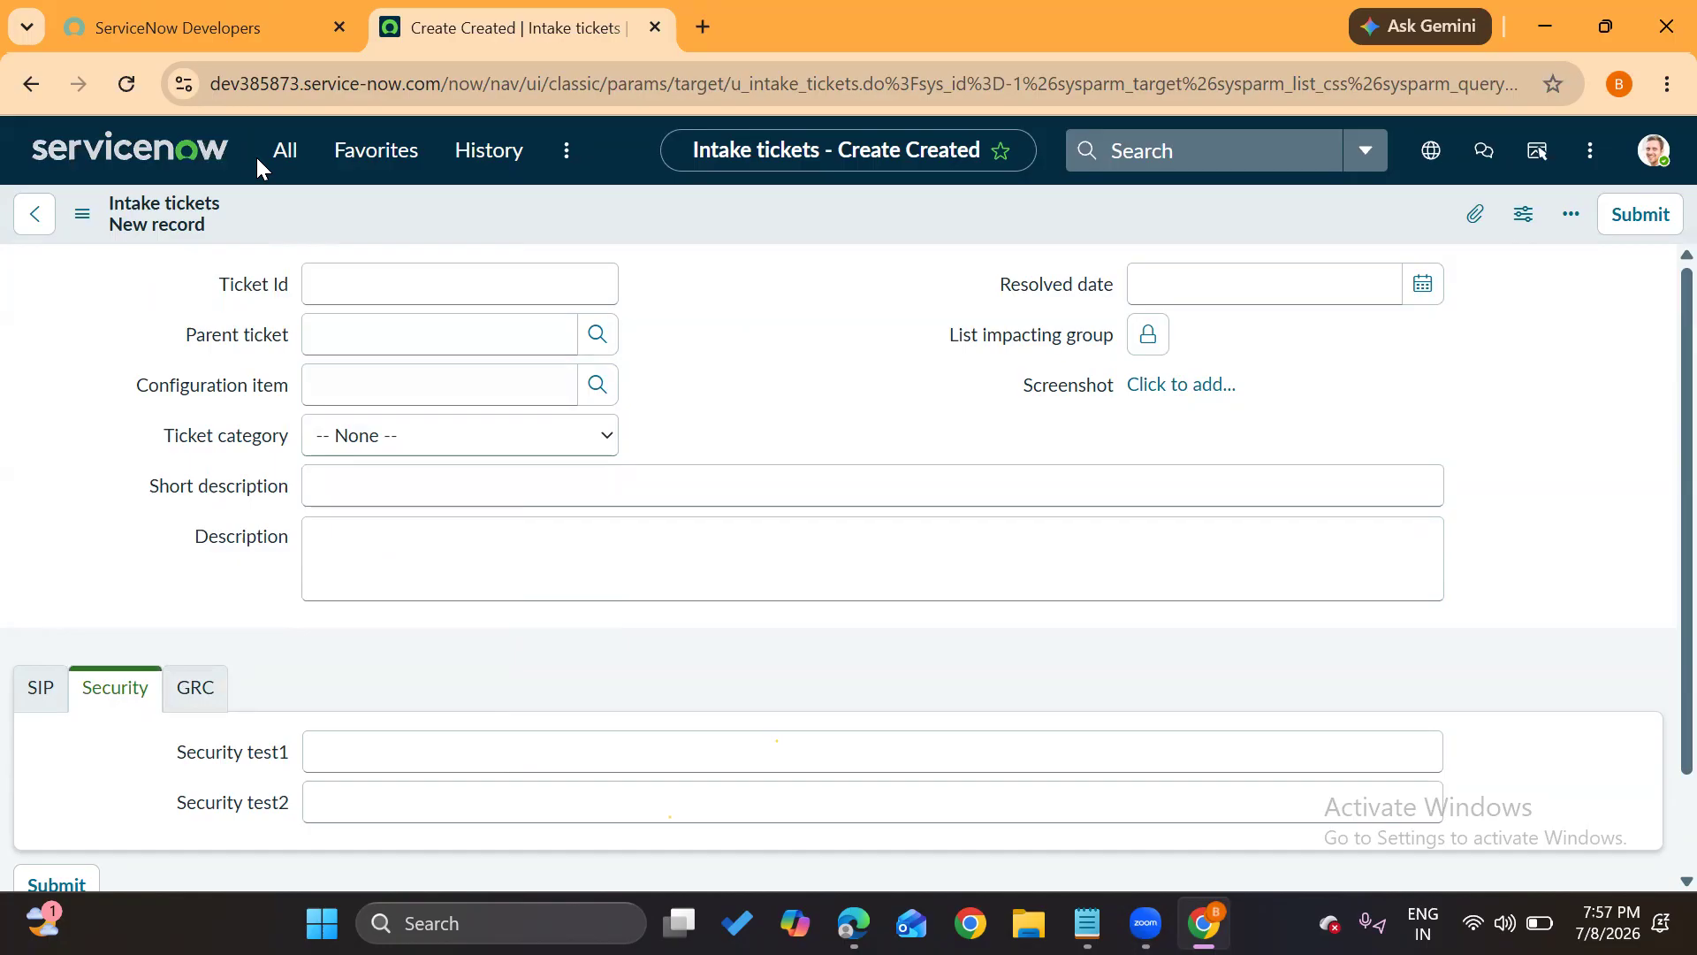
click(284, 150)
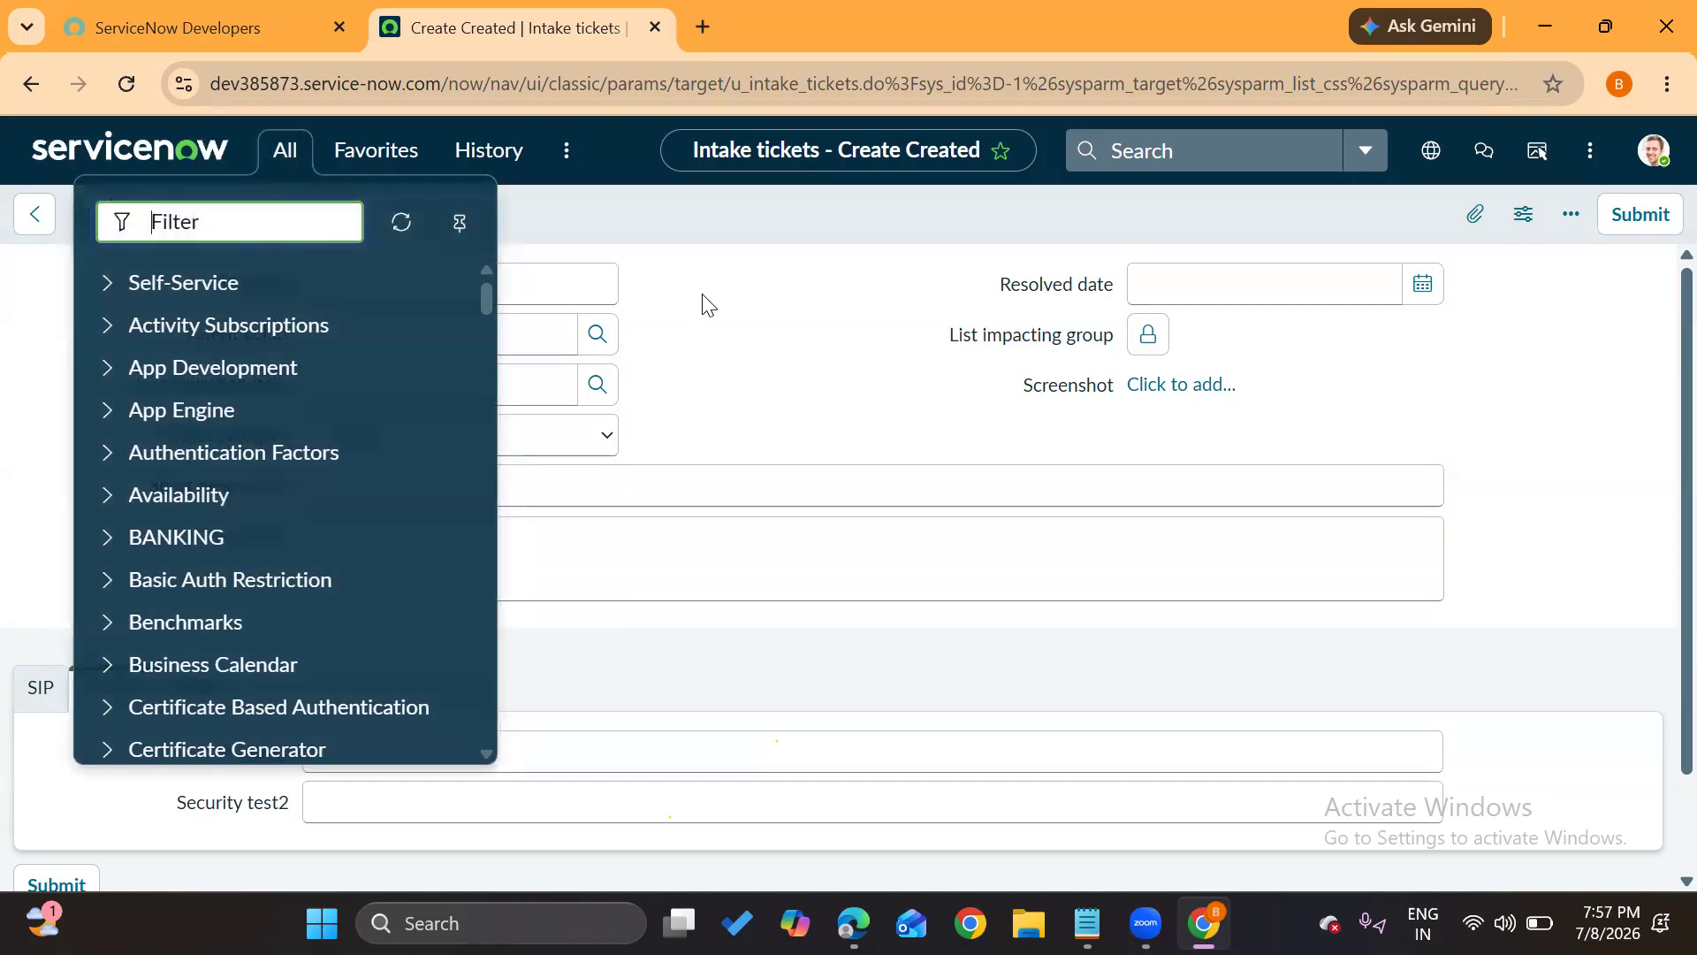
click(707, 305)
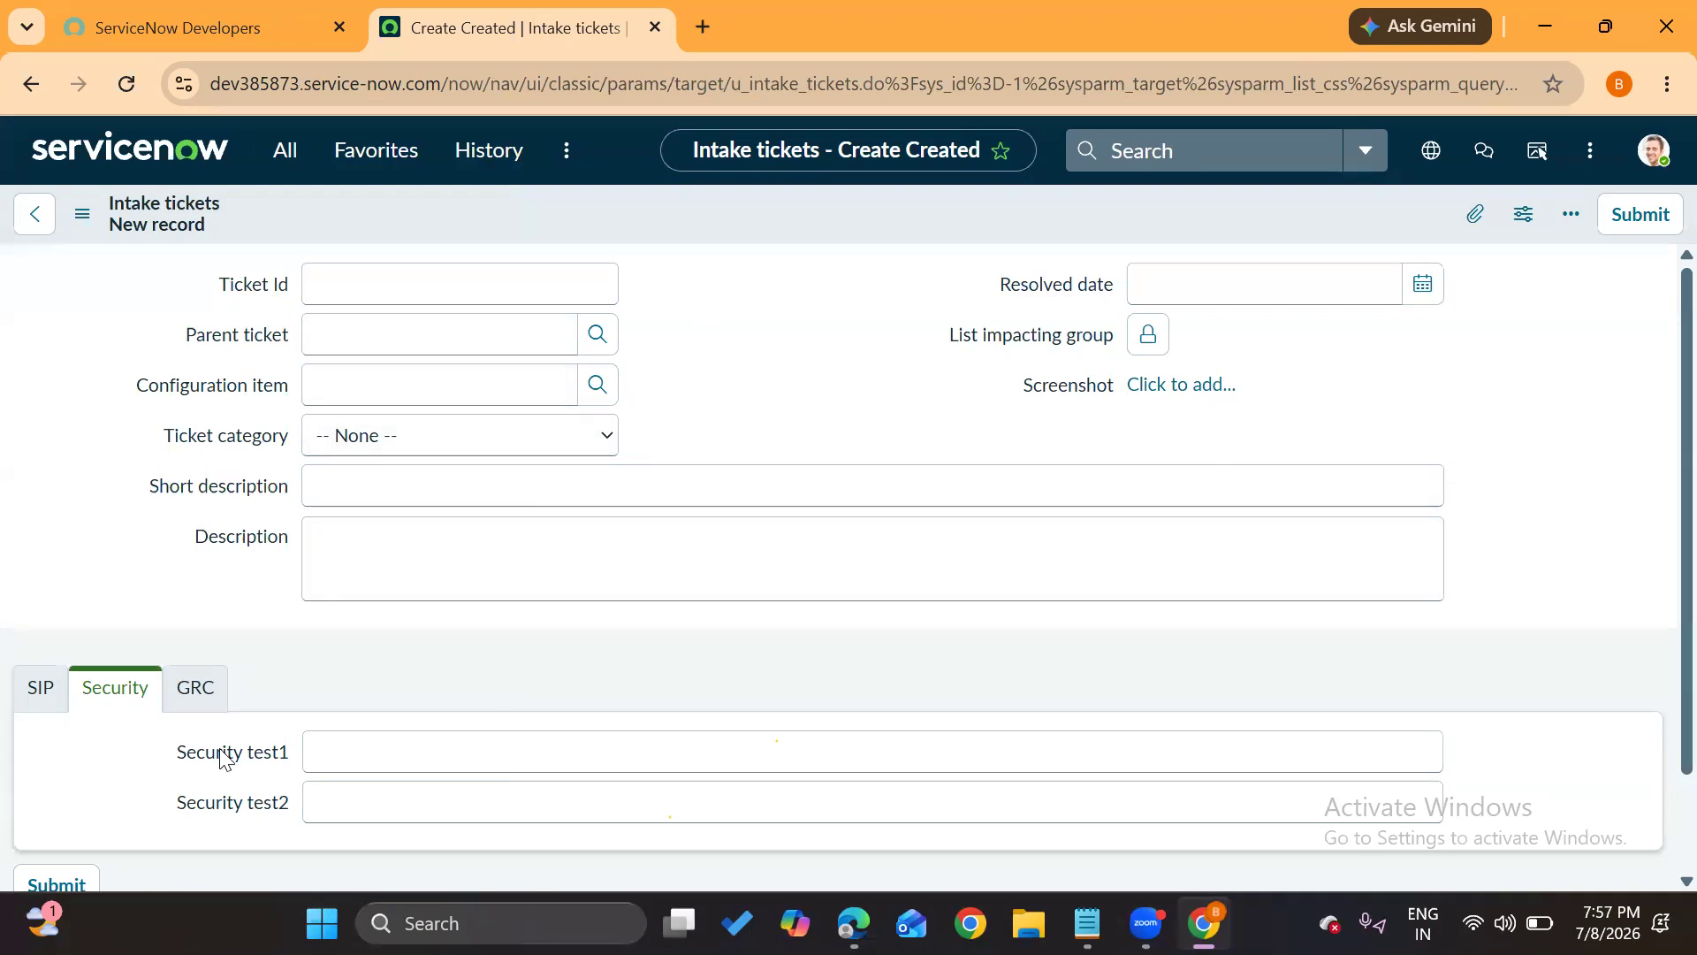
scroll(227, 755, down, 2)
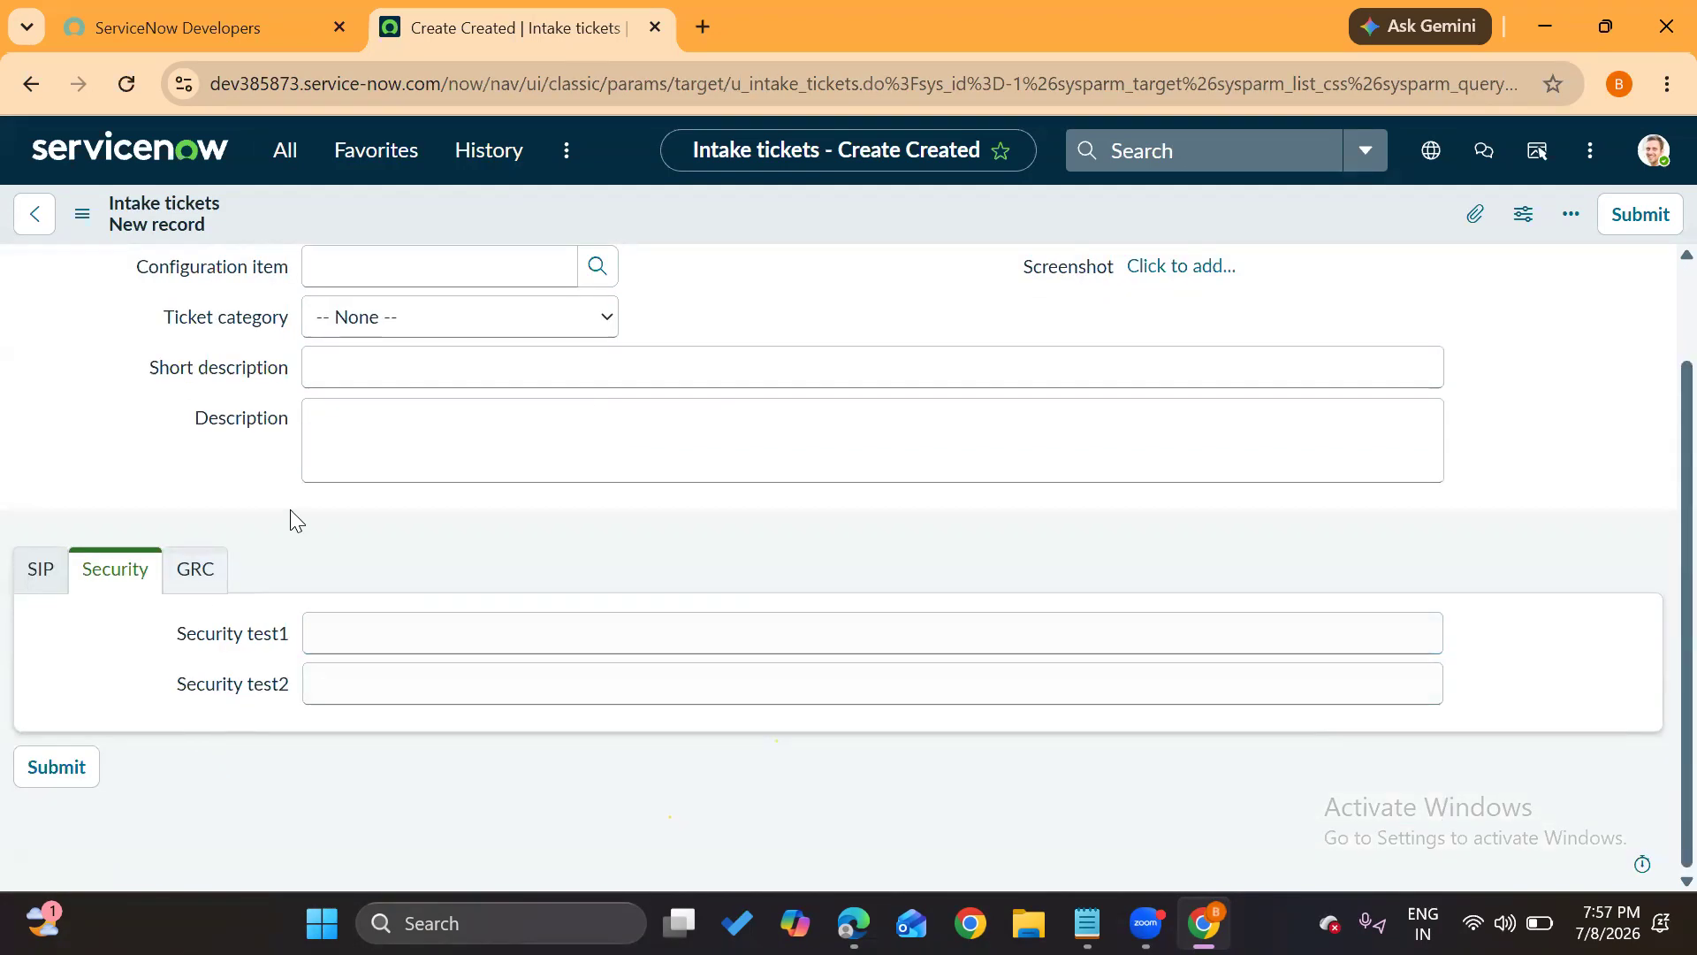
scroll(707, 336, up, 2)
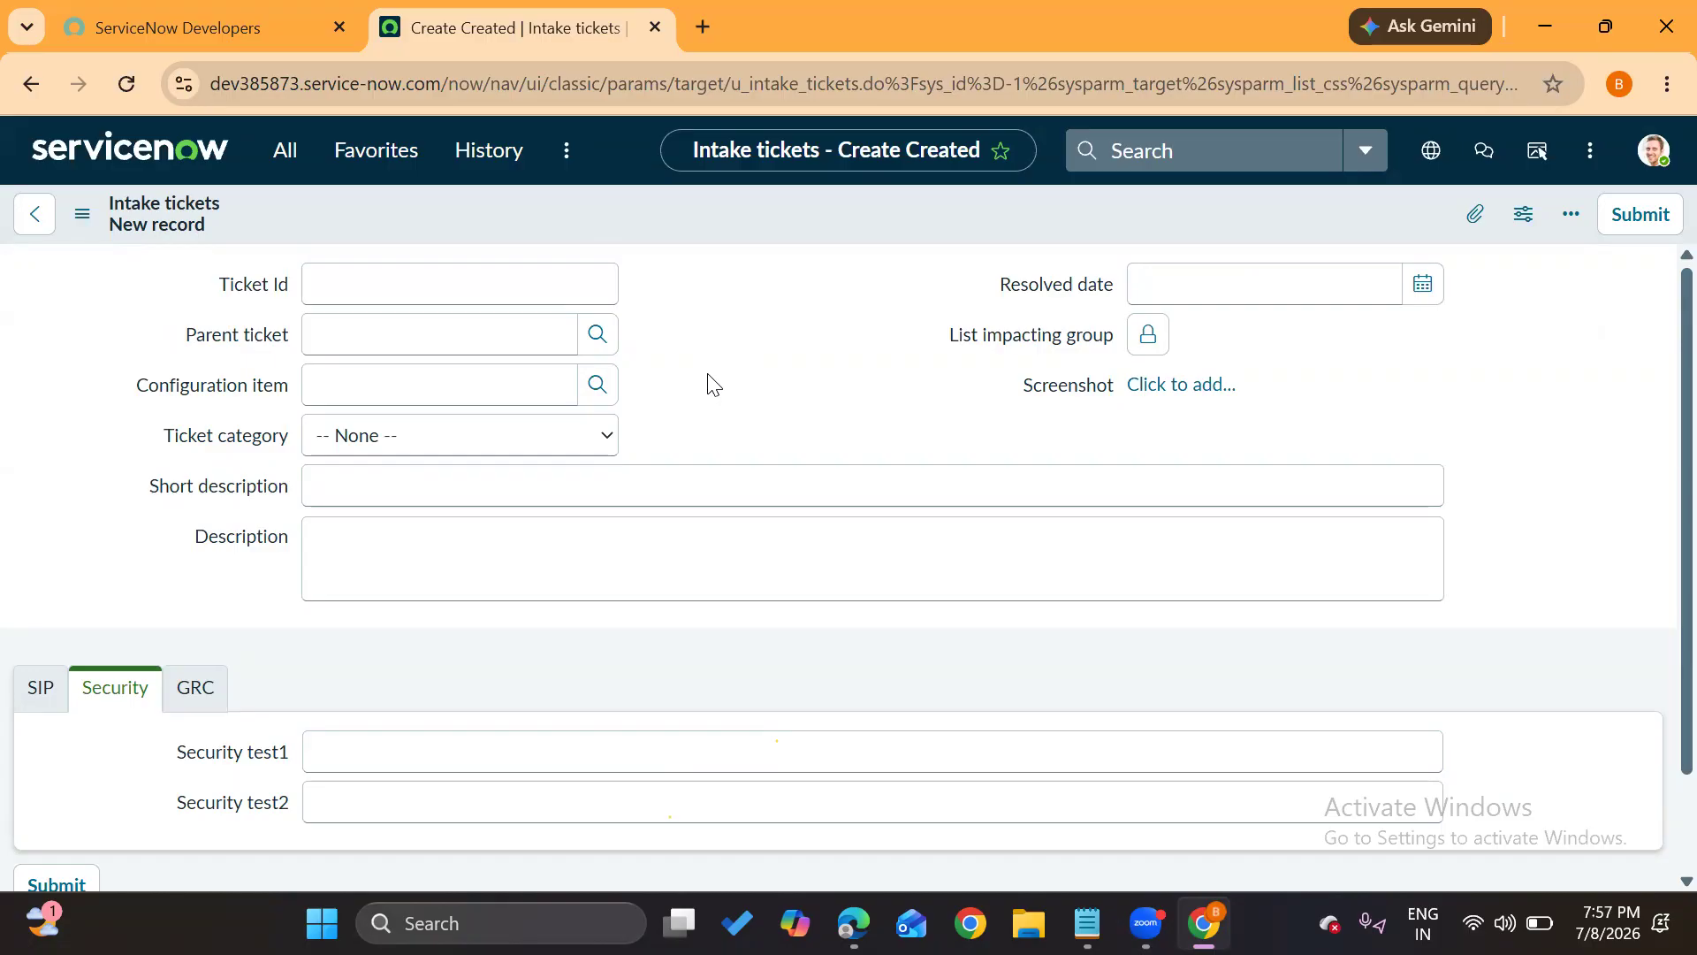
click(428, 447)
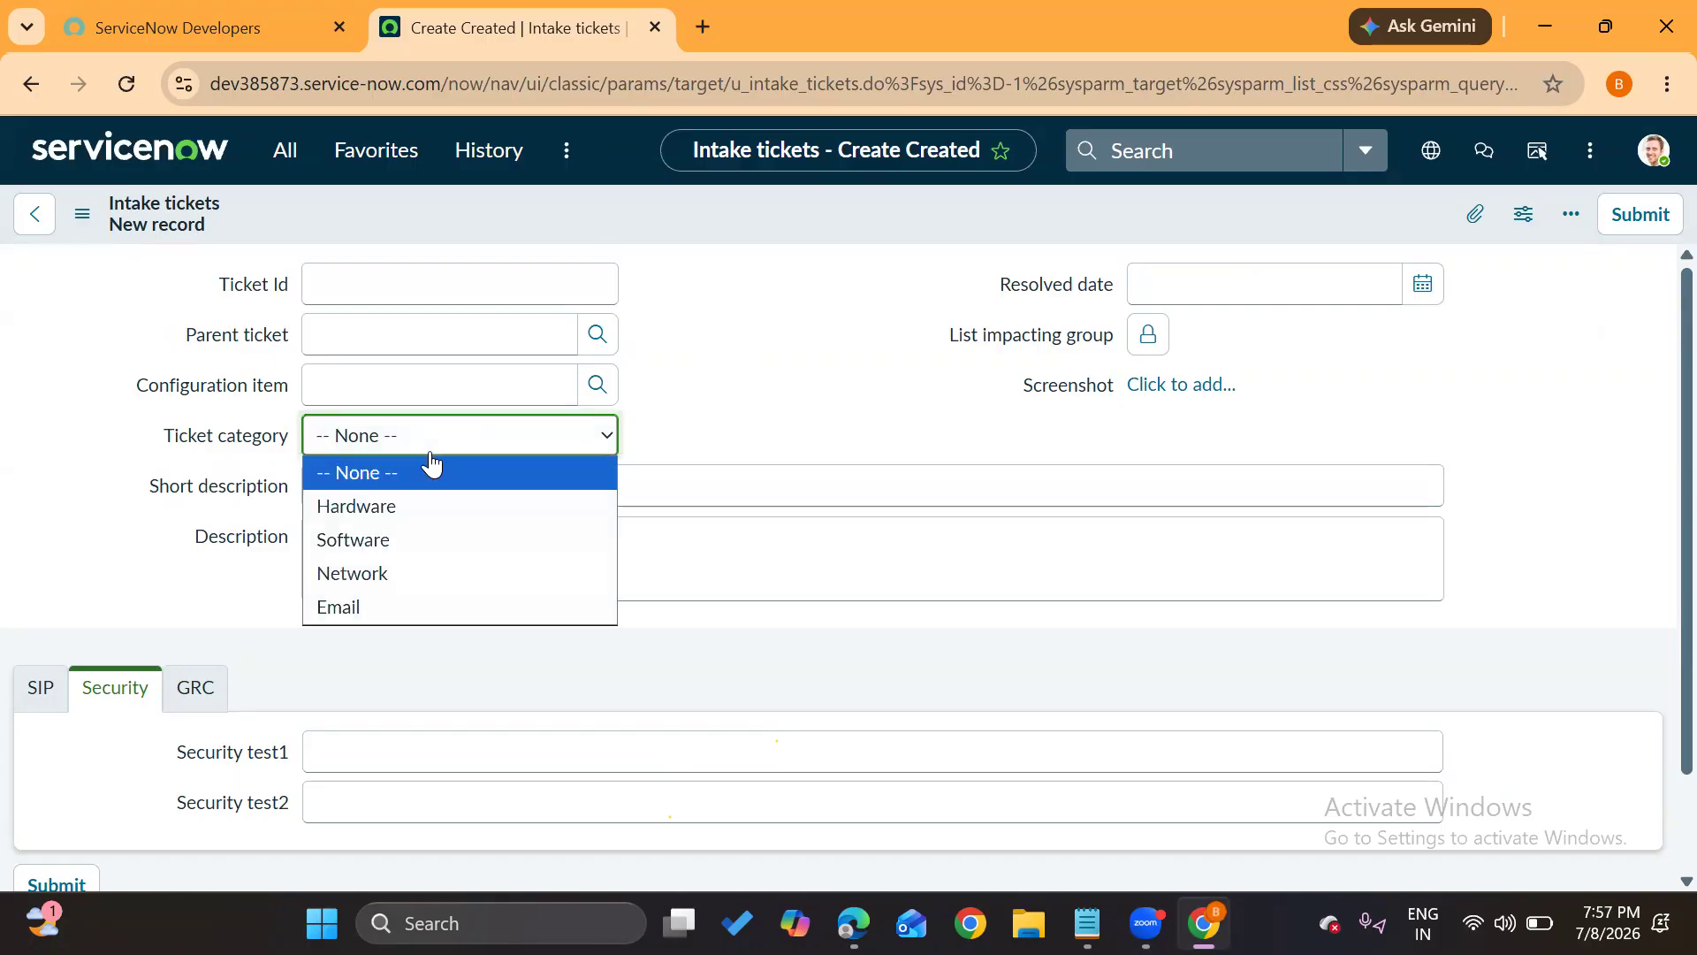
click(272, 666)
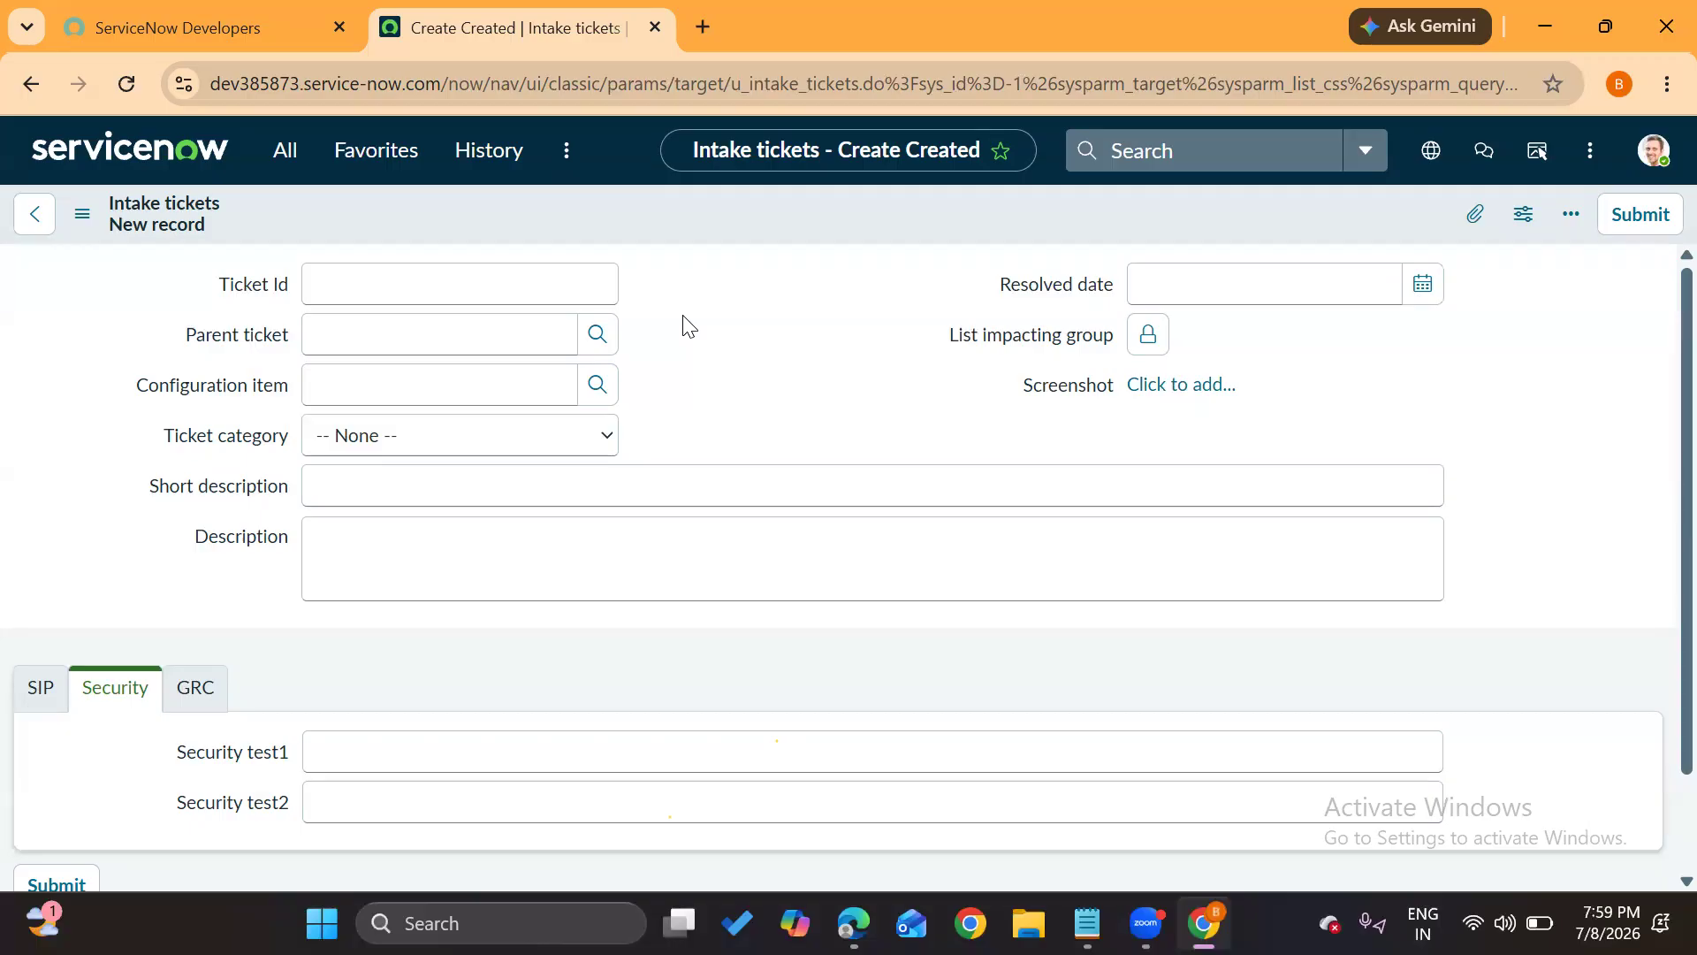
Switch to the ServiceNow Developers site, open the instance management page and dismiss its introductory pop-ups
click(212, 22)
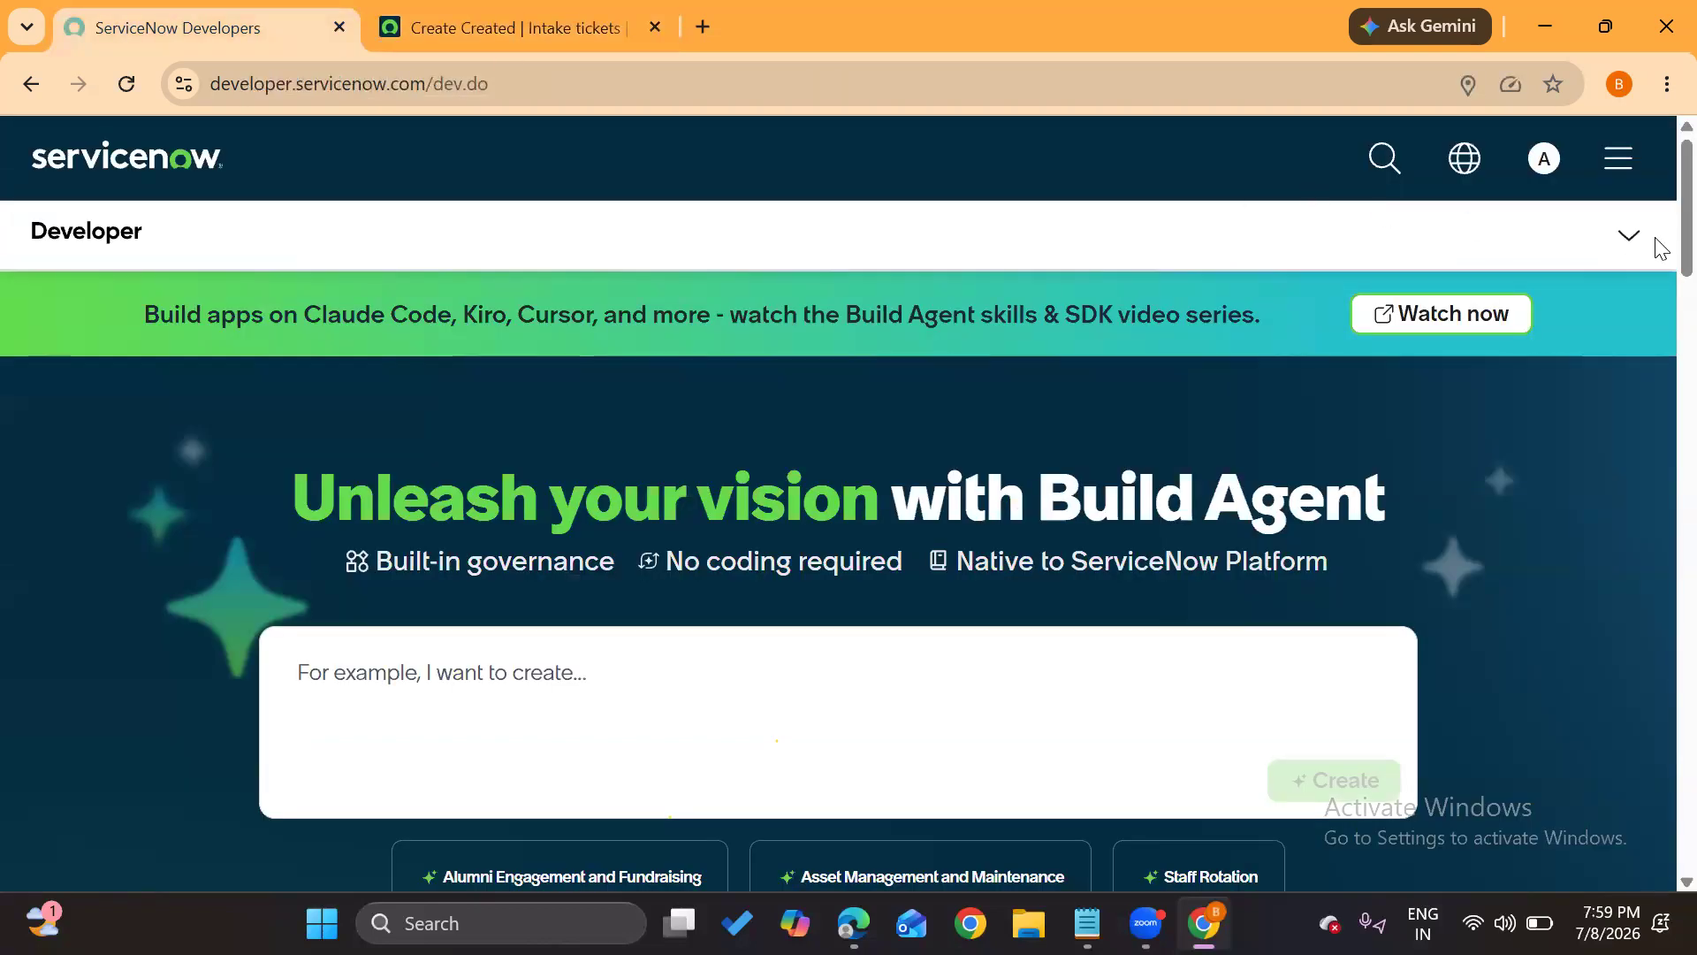
click(1629, 244)
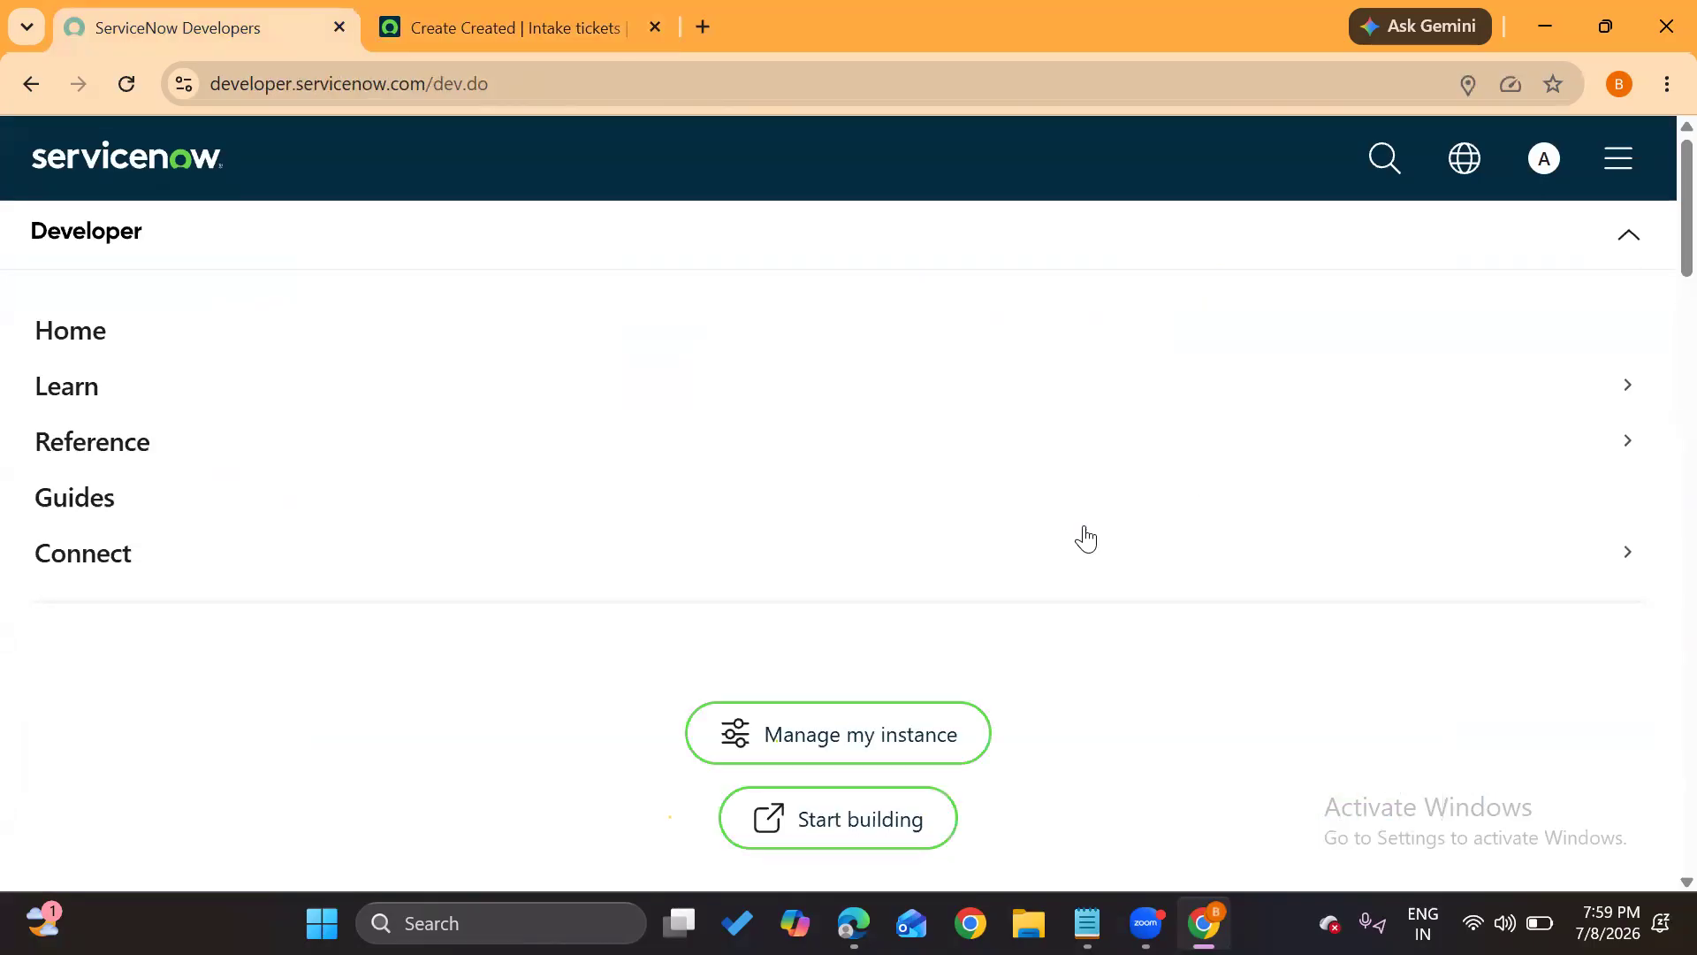
click(827, 732)
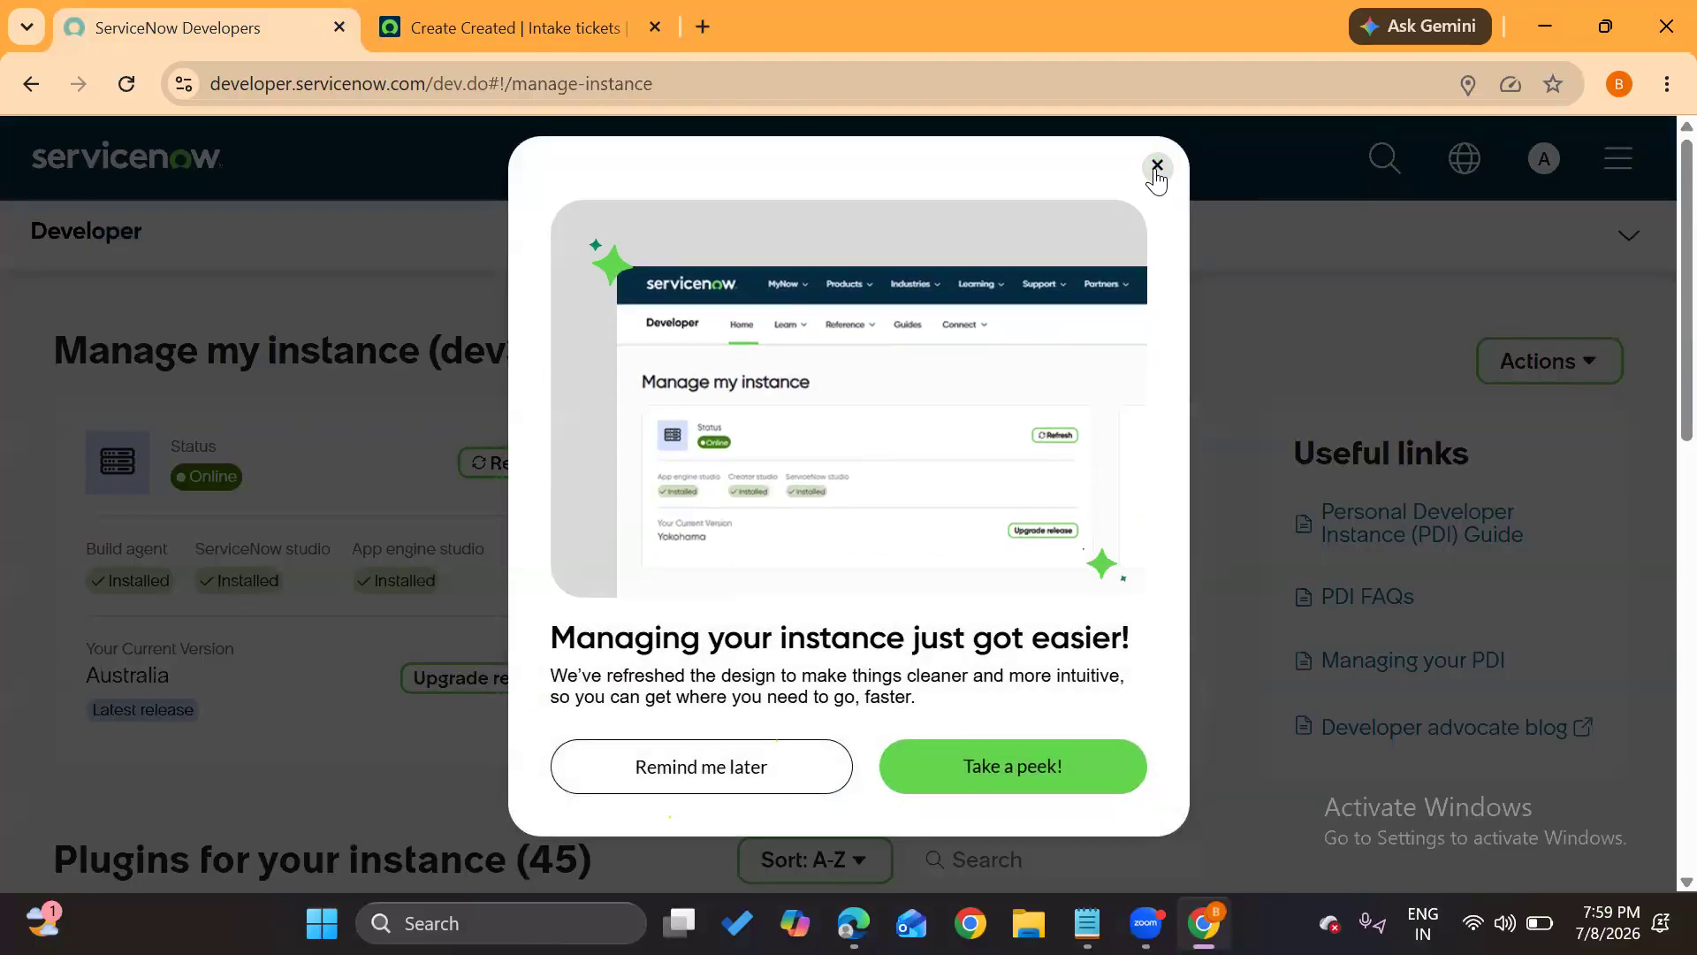
click(1161, 168)
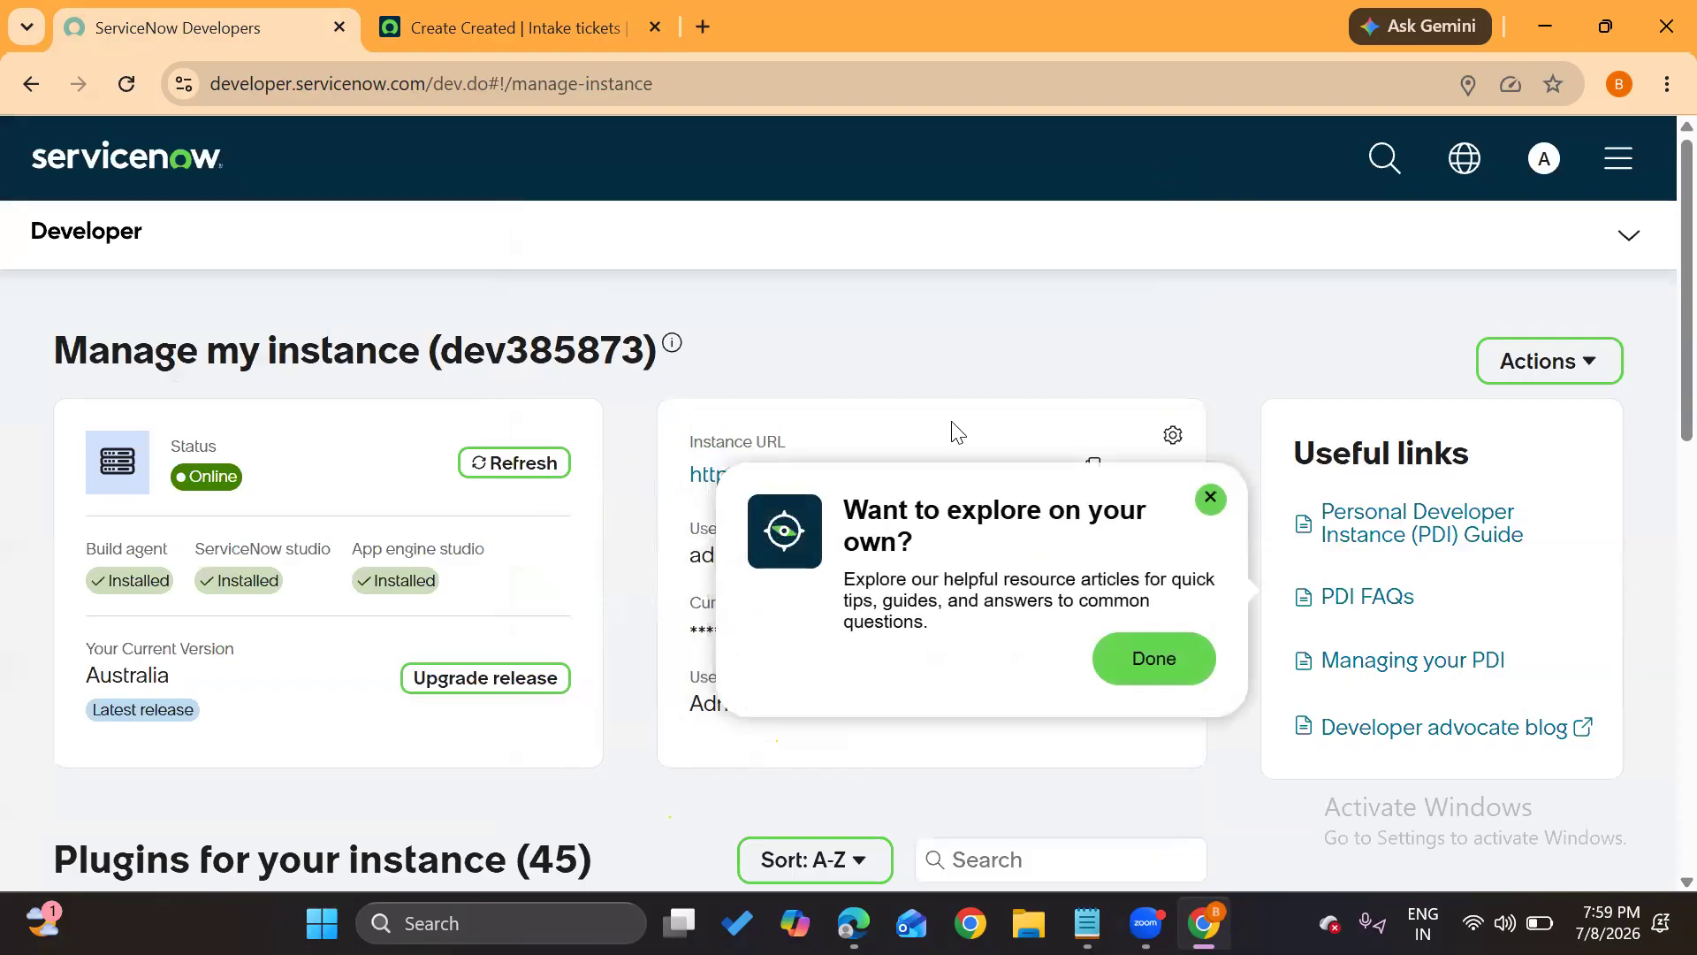
click(1210, 497)
Examine the releases offered for upgrading the developer instance, and close the upgrade dialog without upgrading
scroll(593, 714, down, 1)
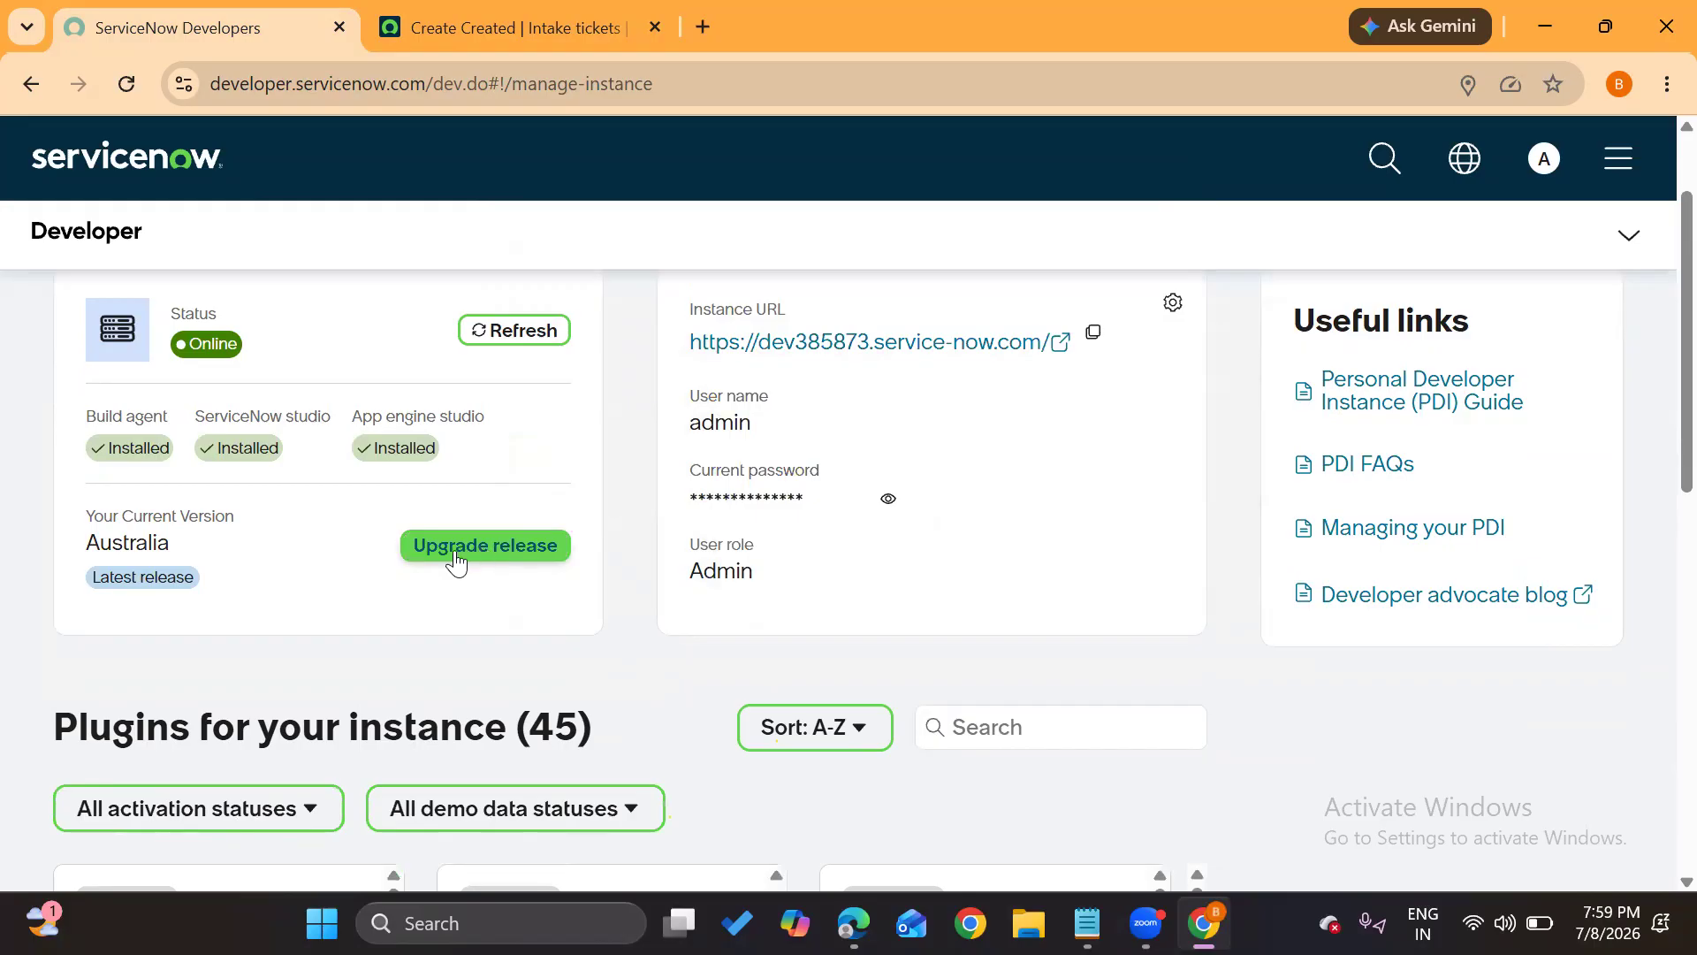
scroll(411, 507, down, 7)
scroll(411, 499, up, 6)
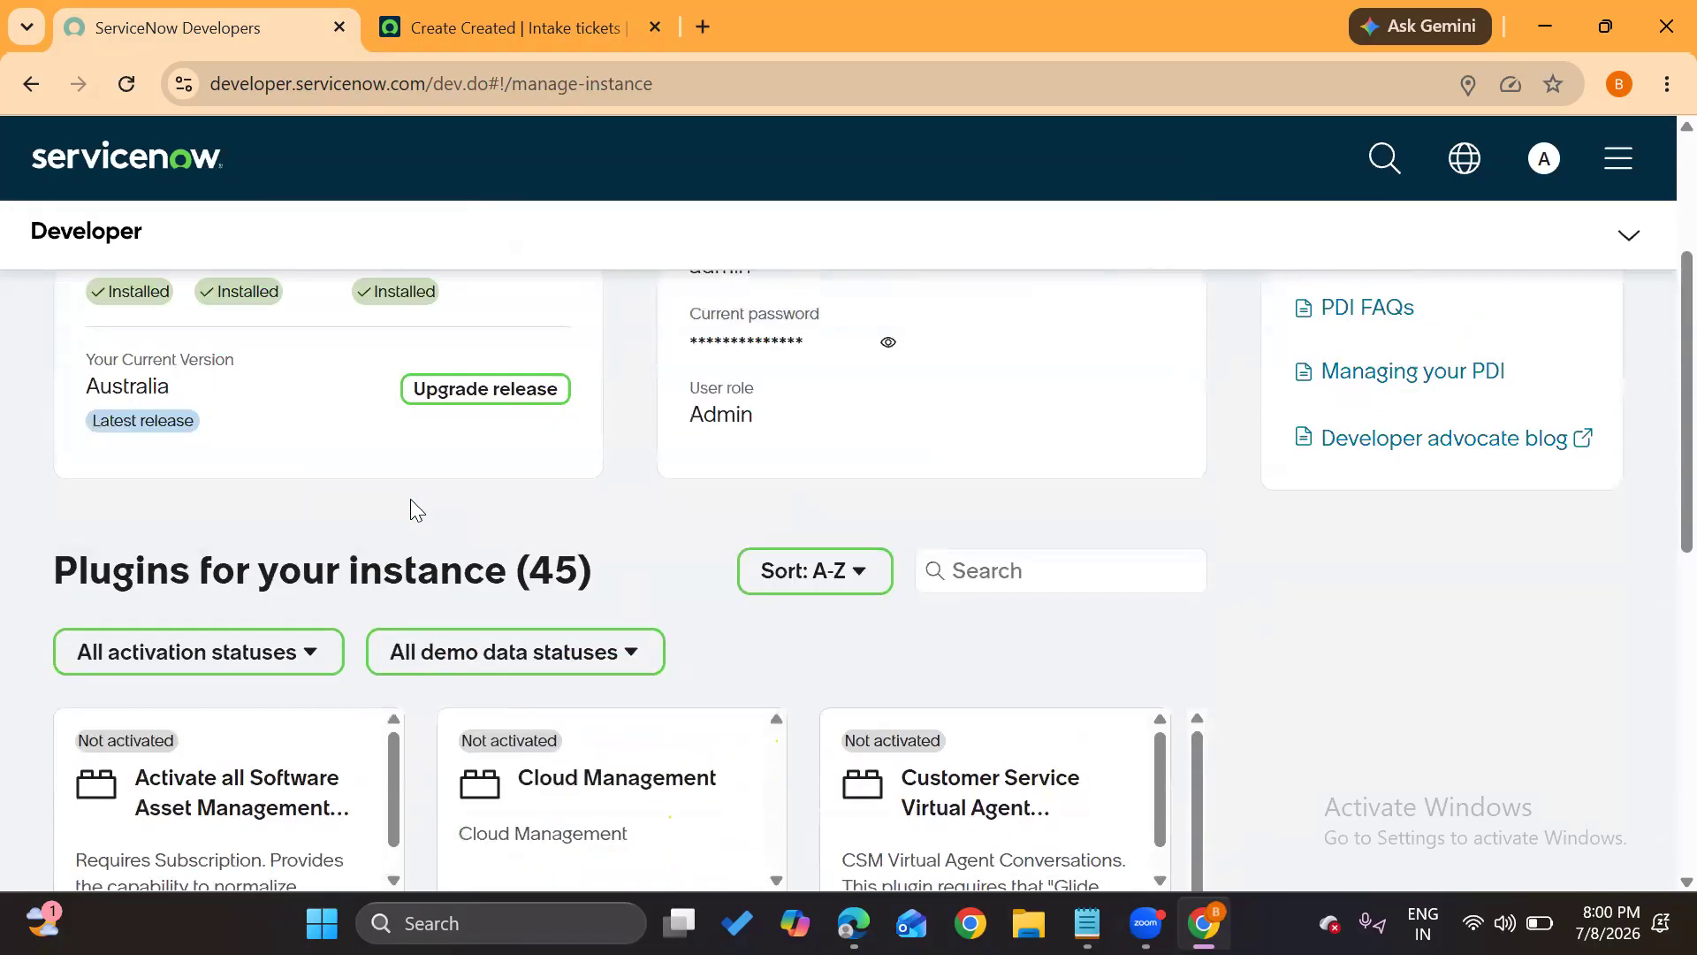
click(509, 400)
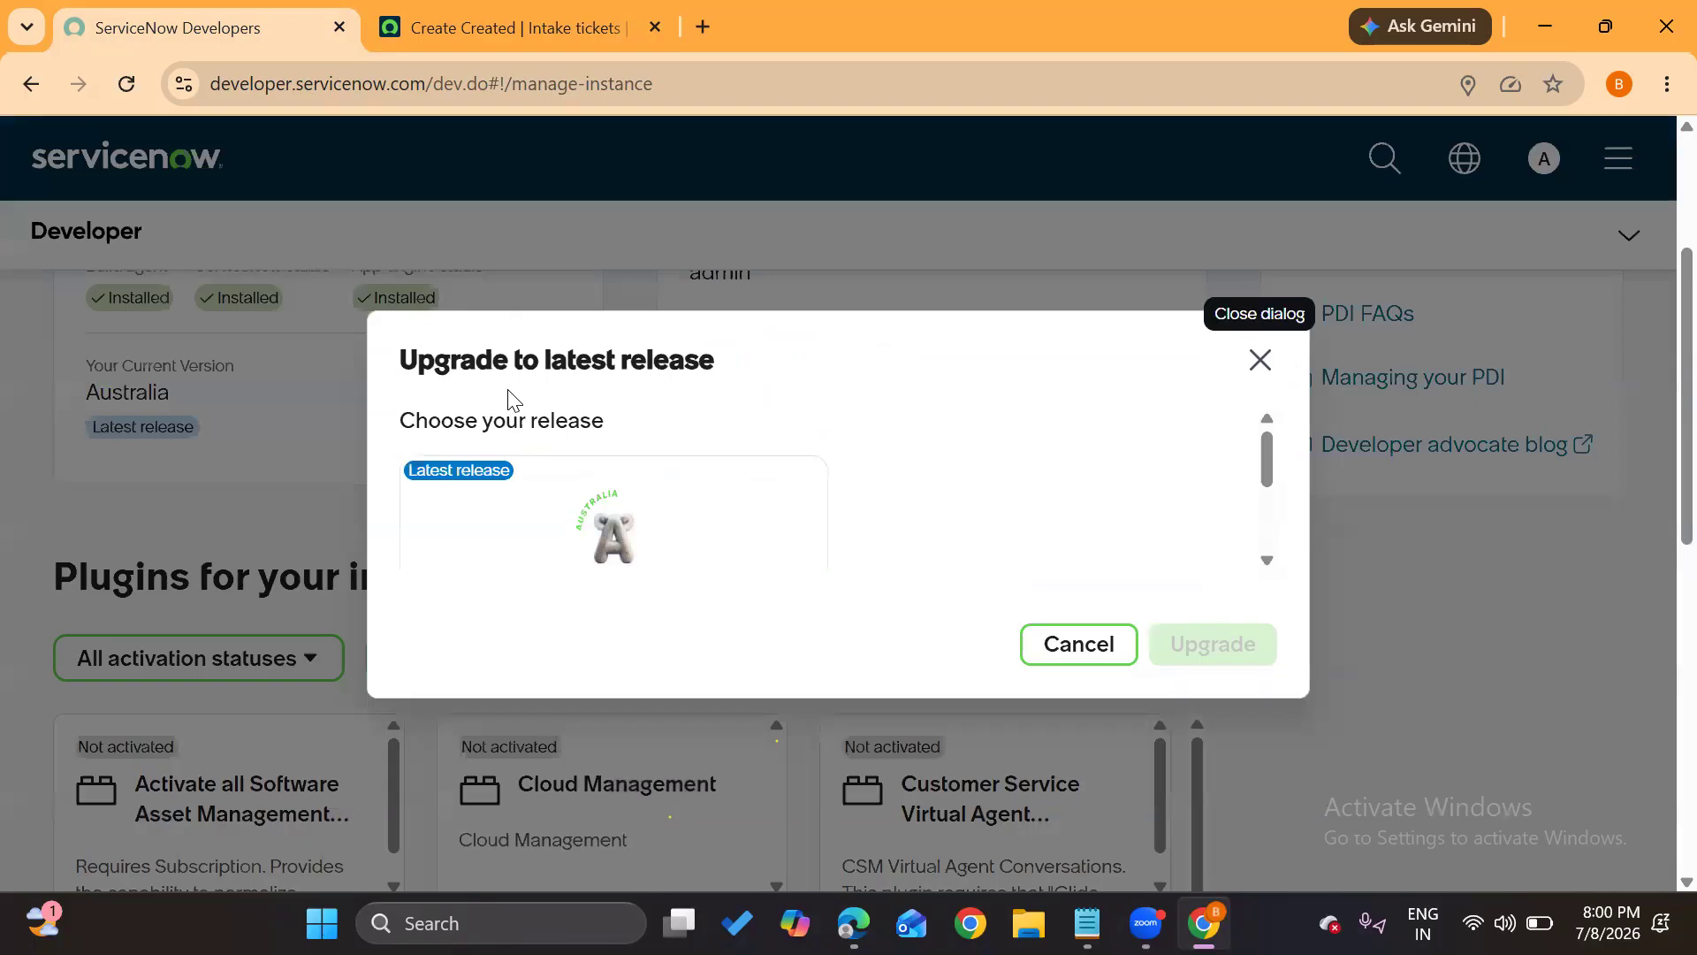
scroll(579, 535, down, 2)
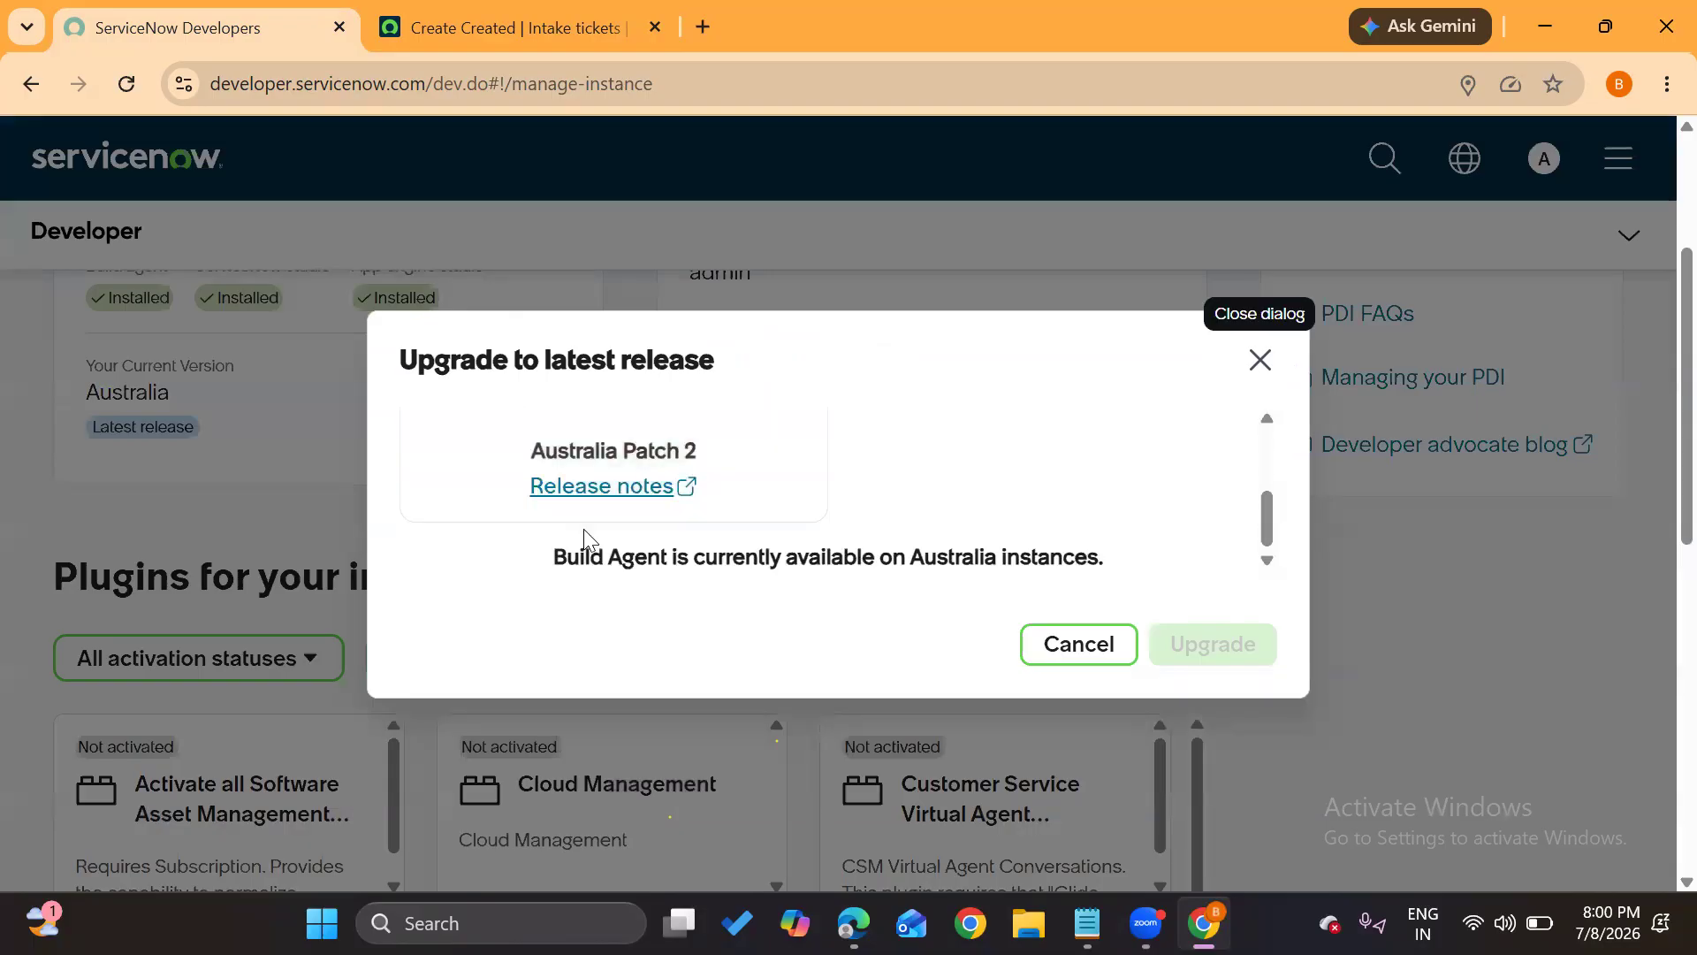
scroll(584, 528, down, 2)
scroll(584, 529, up, 1)
scroll(630, 500, up, 3)
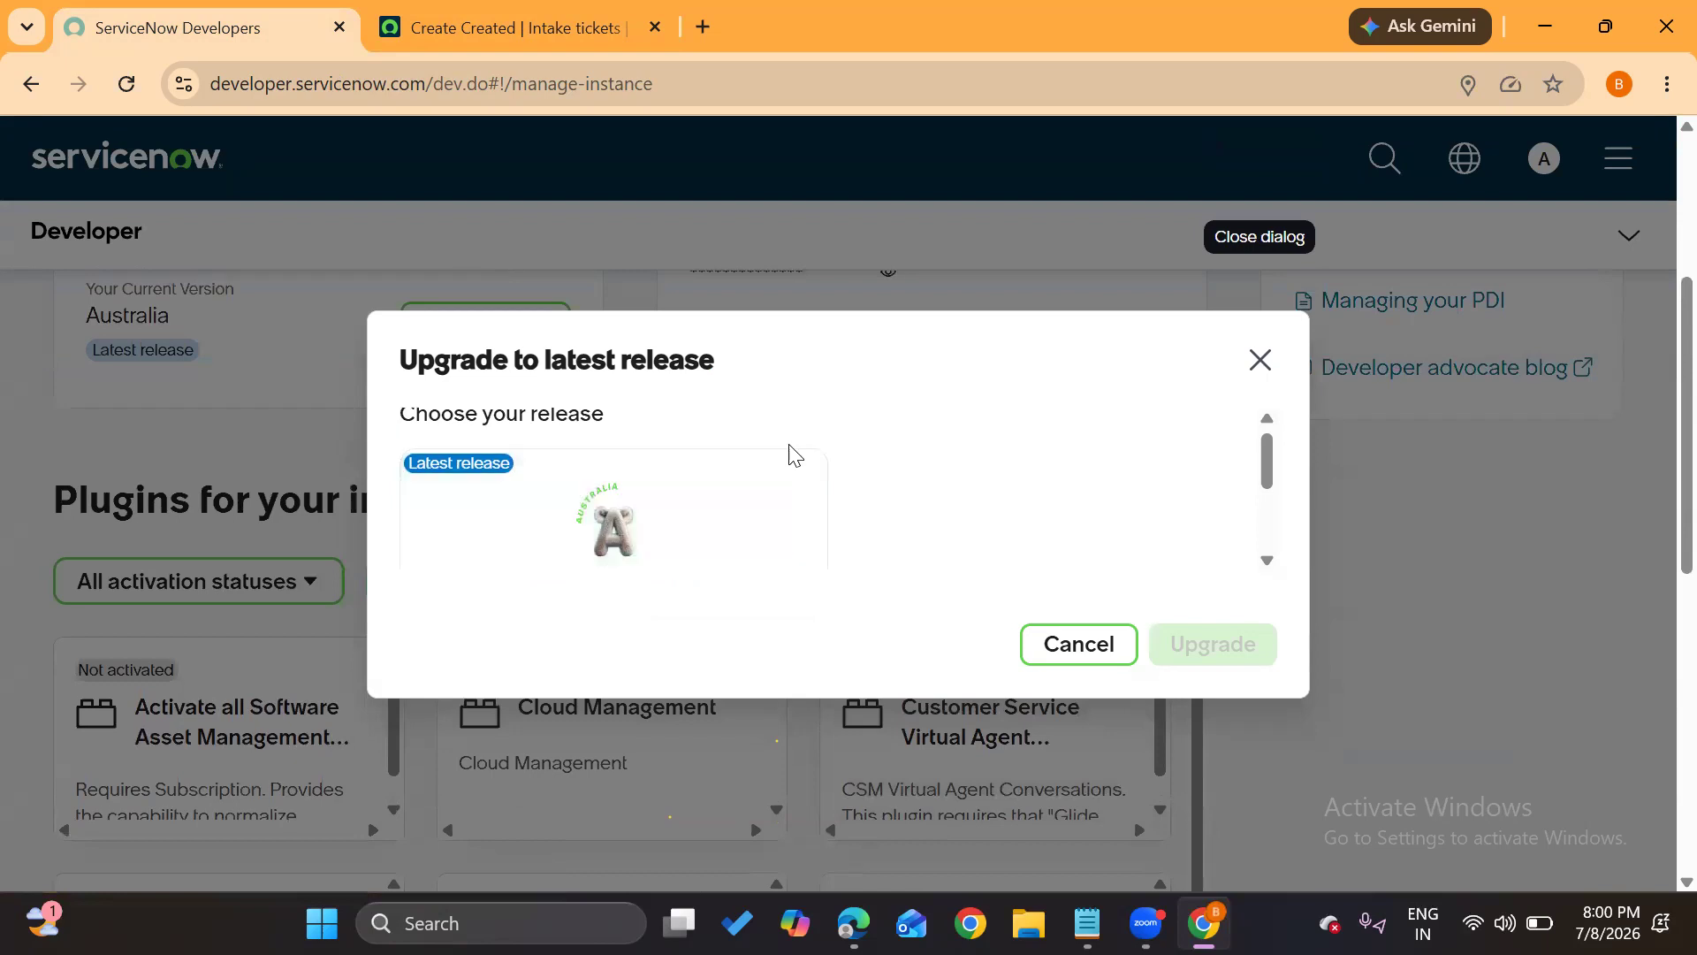
scroll(704, 500, down, 2)
scroll(704, 499, down, 2)
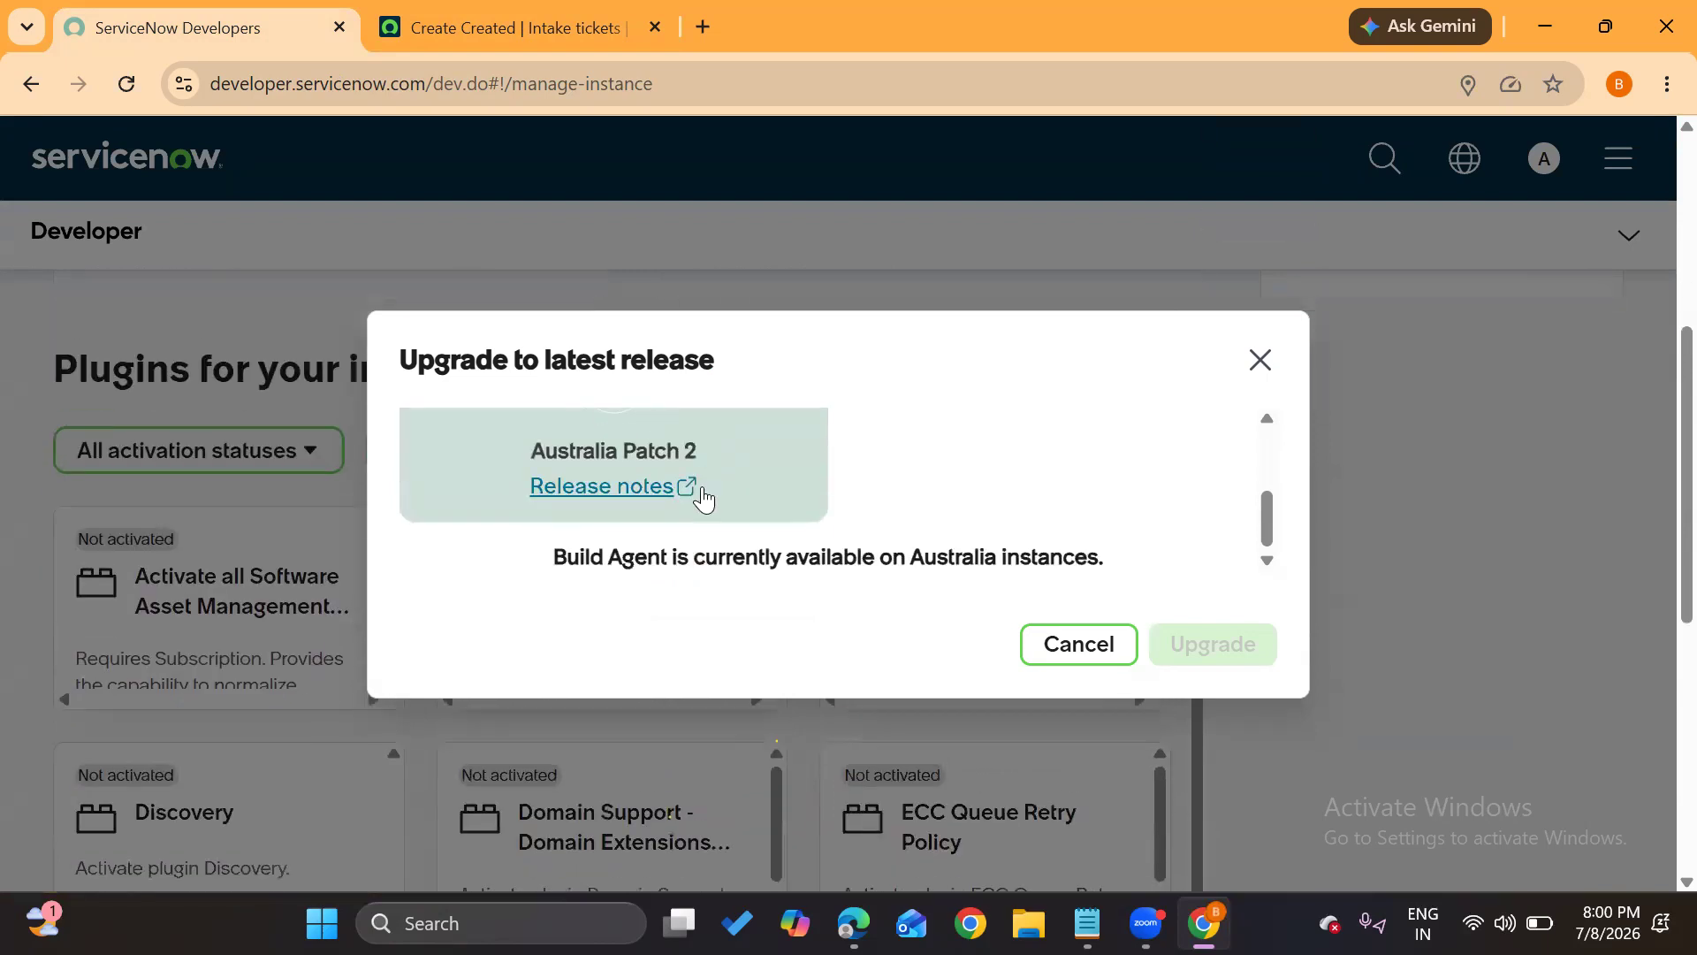
scroll(697, 493, up, 3)
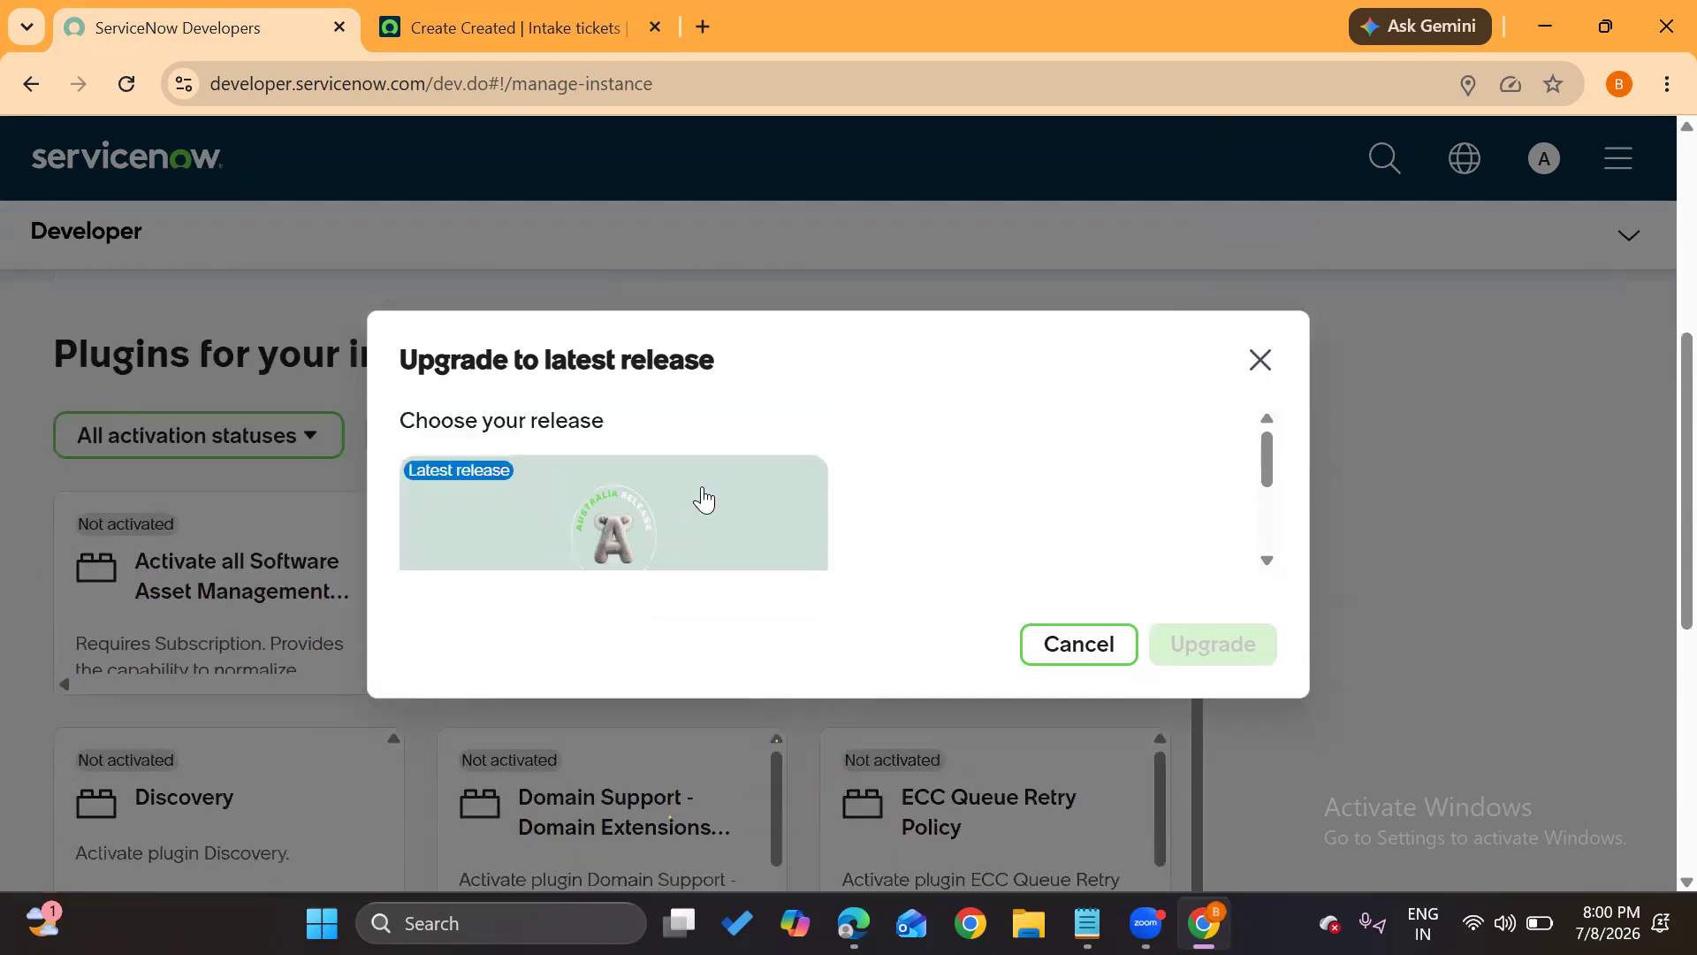
click(1262, 363)
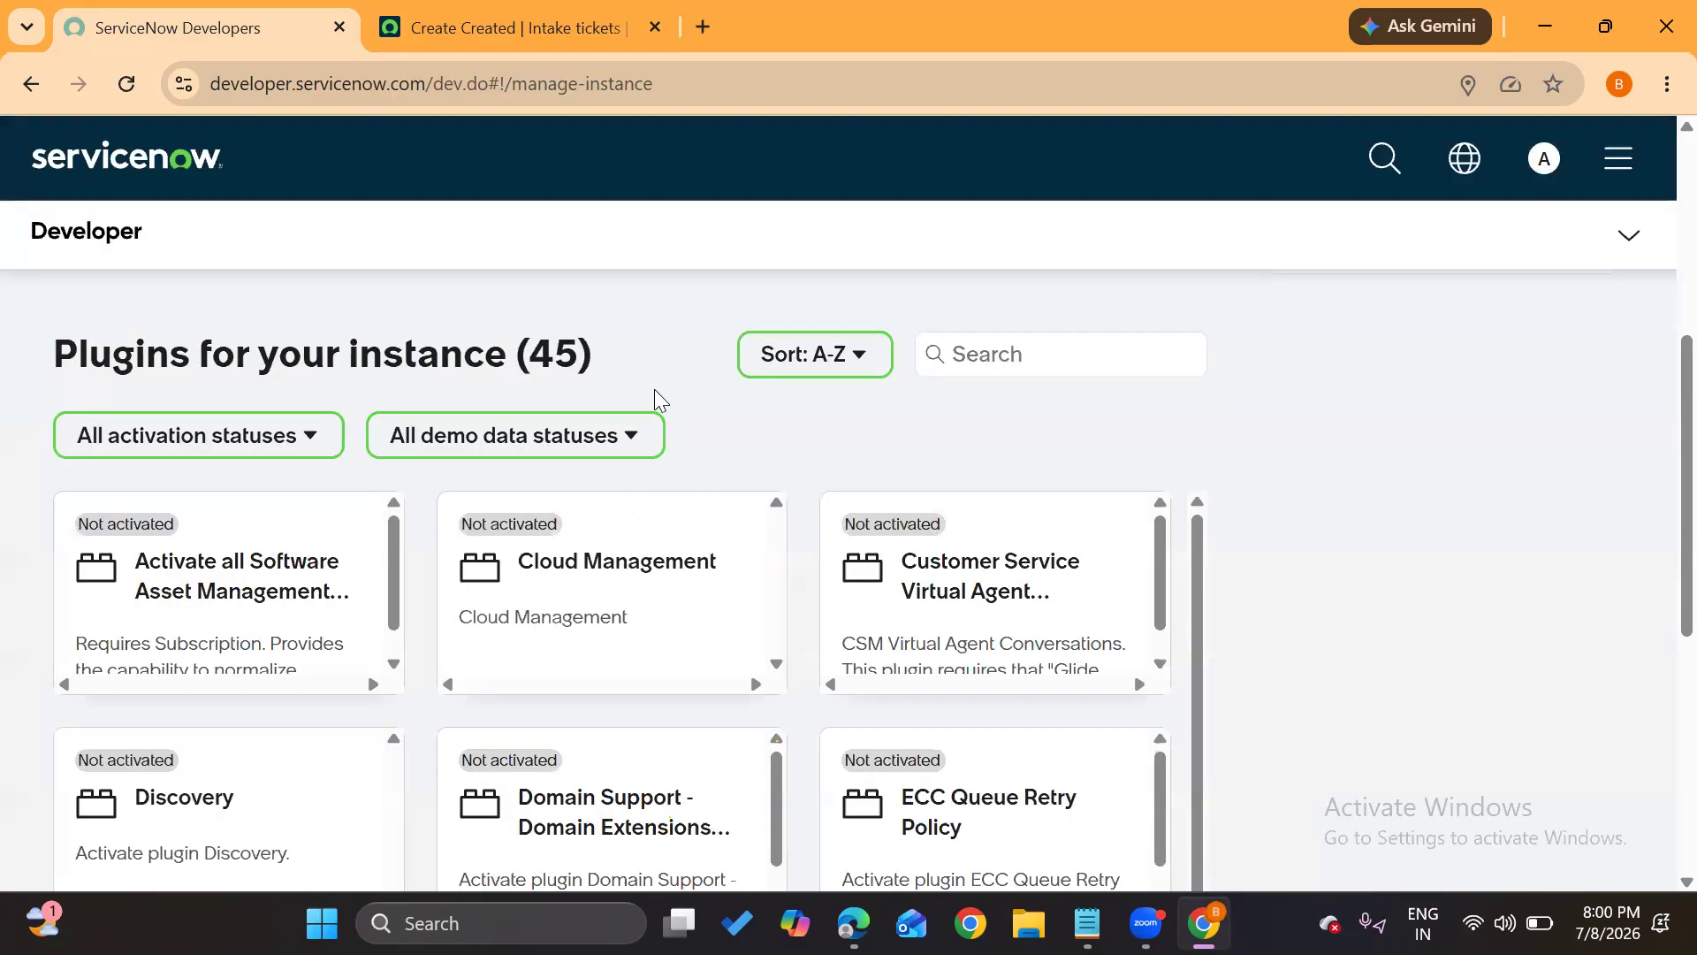
Review the management actions available for the developer instance, and close the list without choosing one
scroll(655, 392, up, 5)
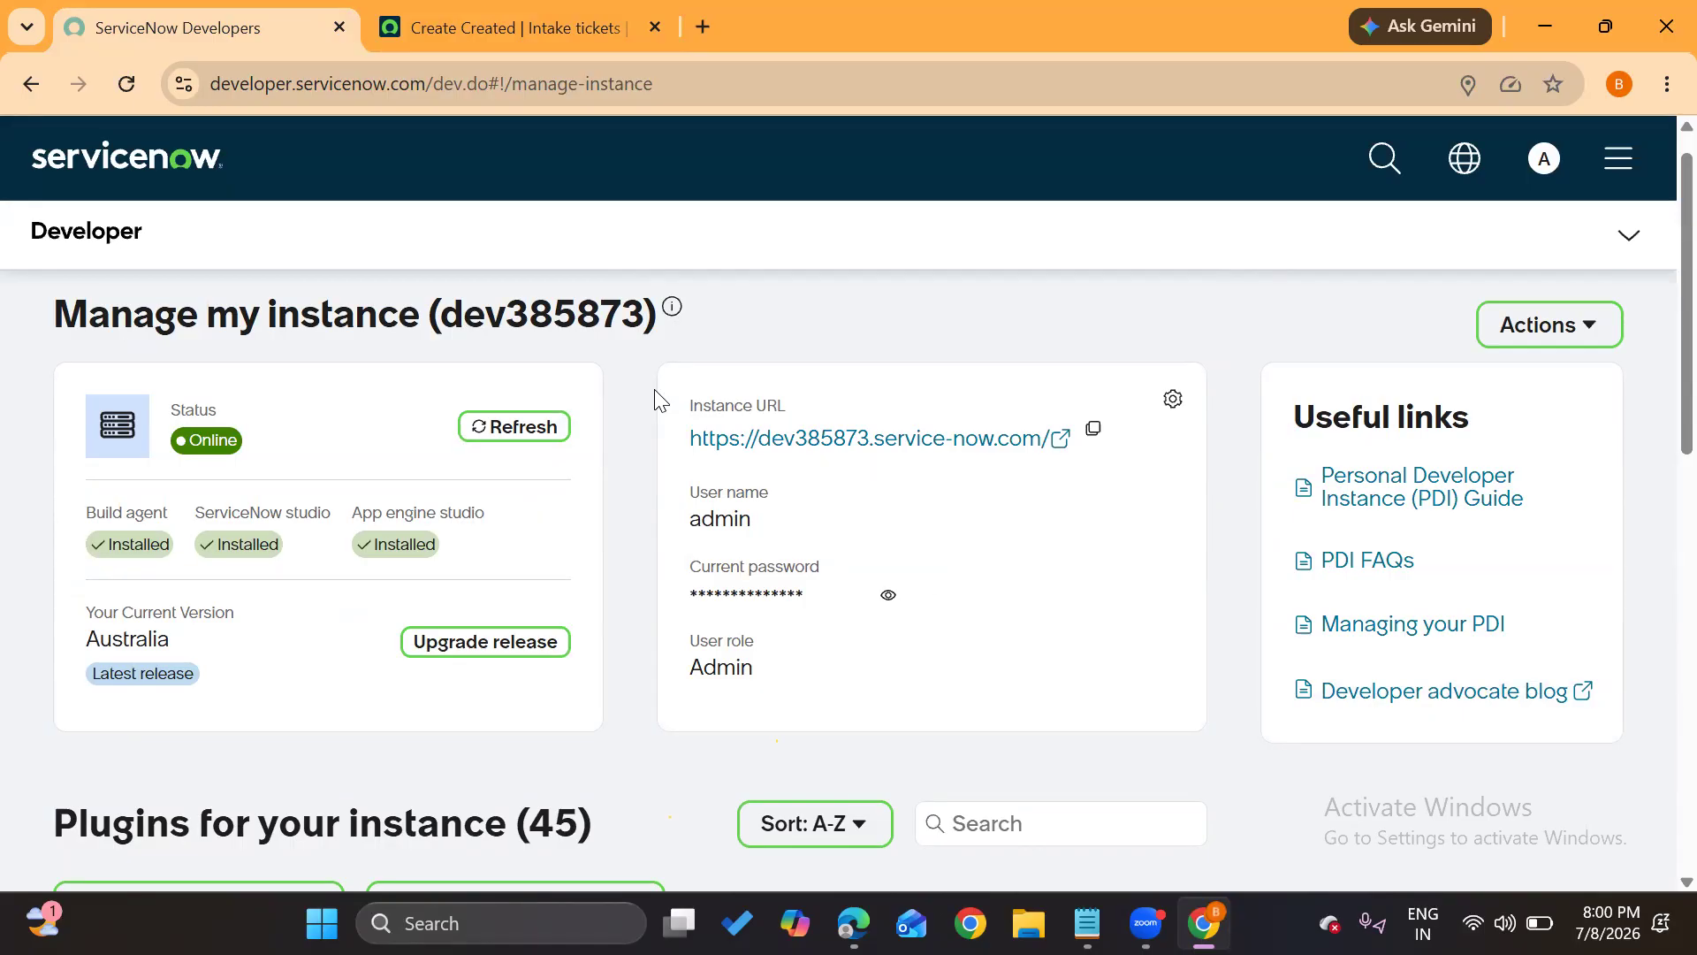
click(1543, 324)
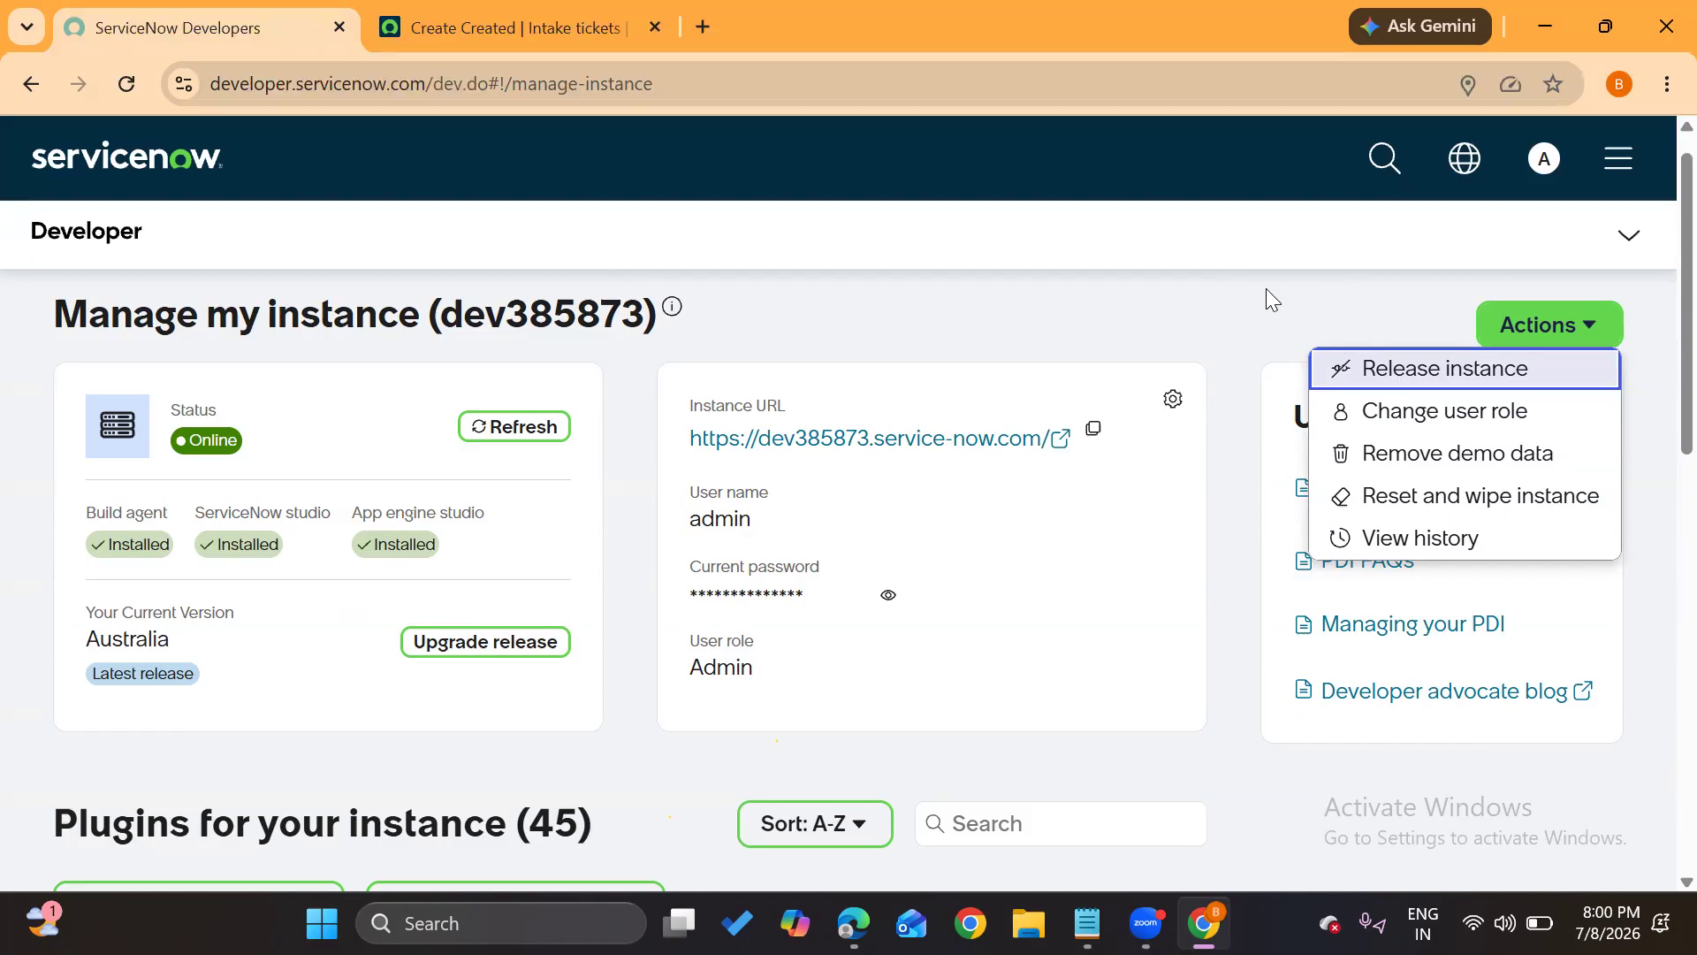
key(Down)
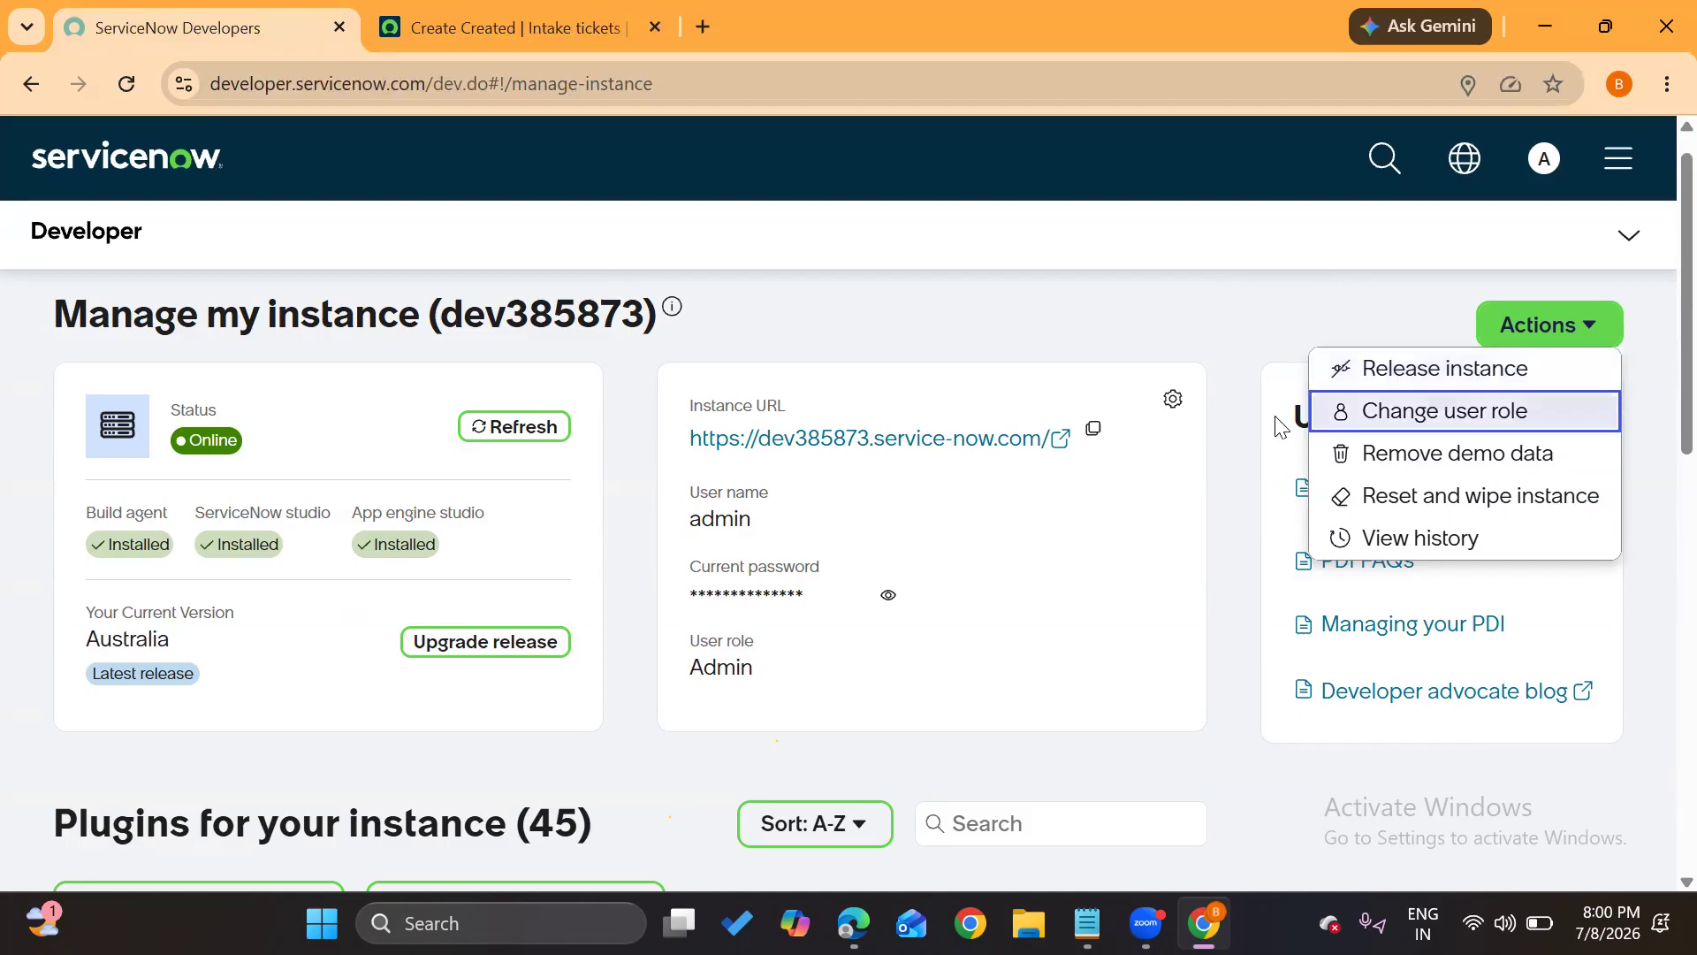
click(1213, 336)
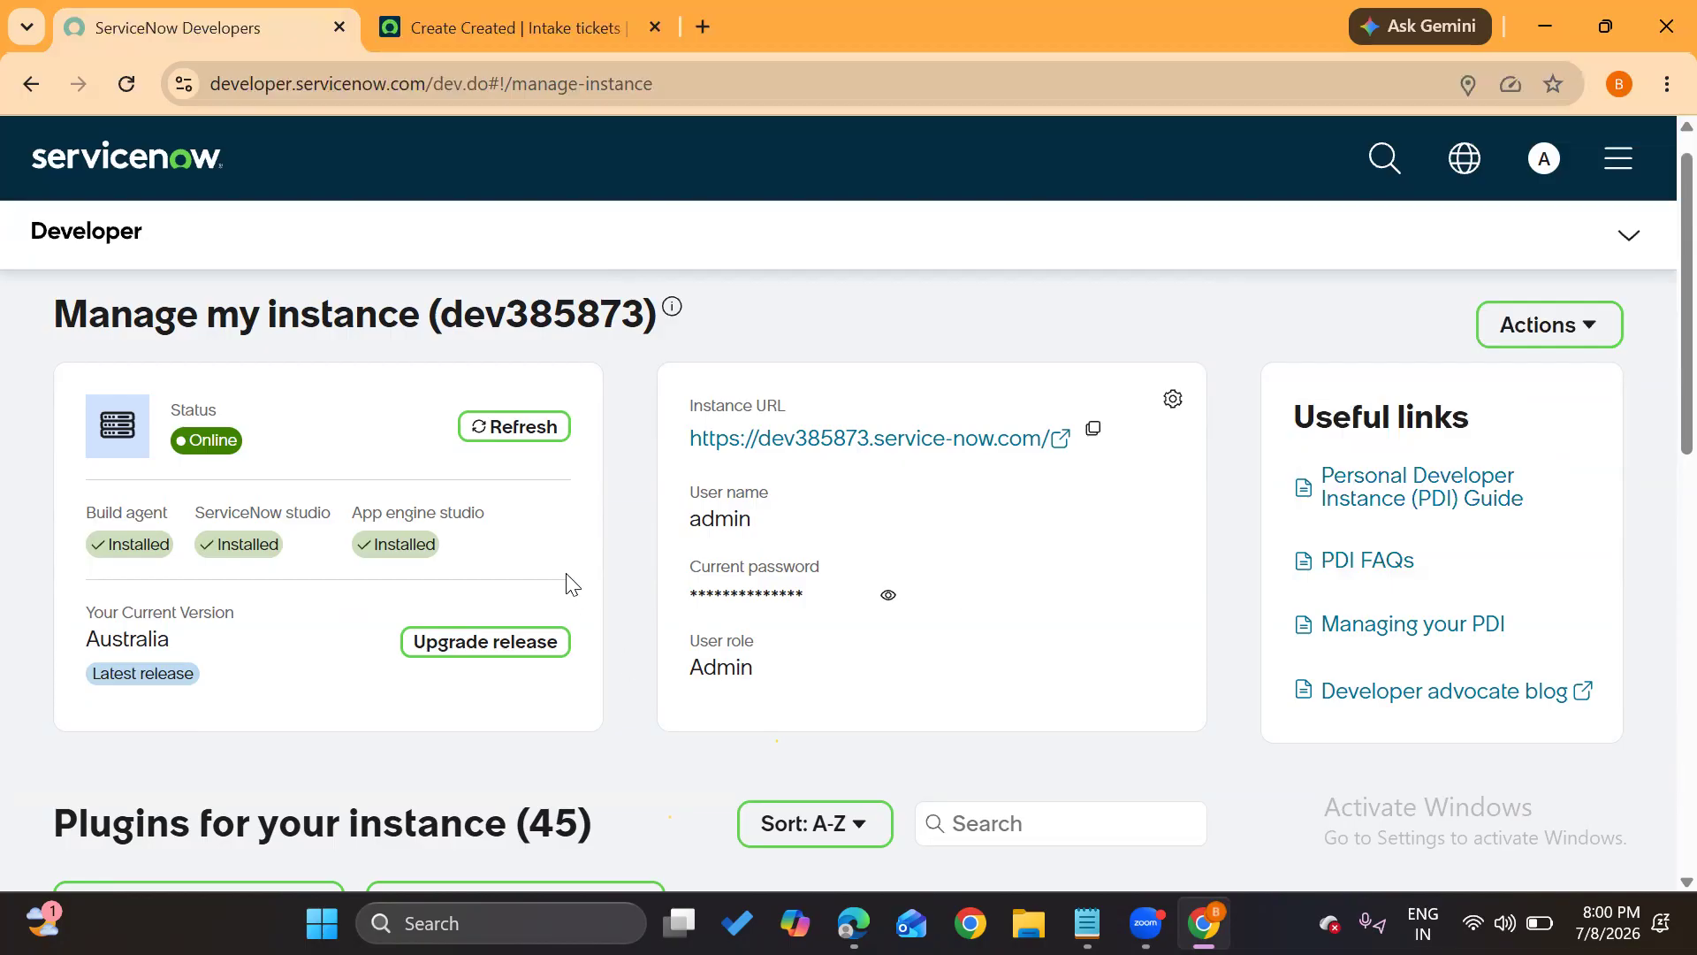
Look over the instance's plugins and details, and return to the new Intake tickets record
scroll(571, 576, down, 7)
scroll(576, 573, up, 3)
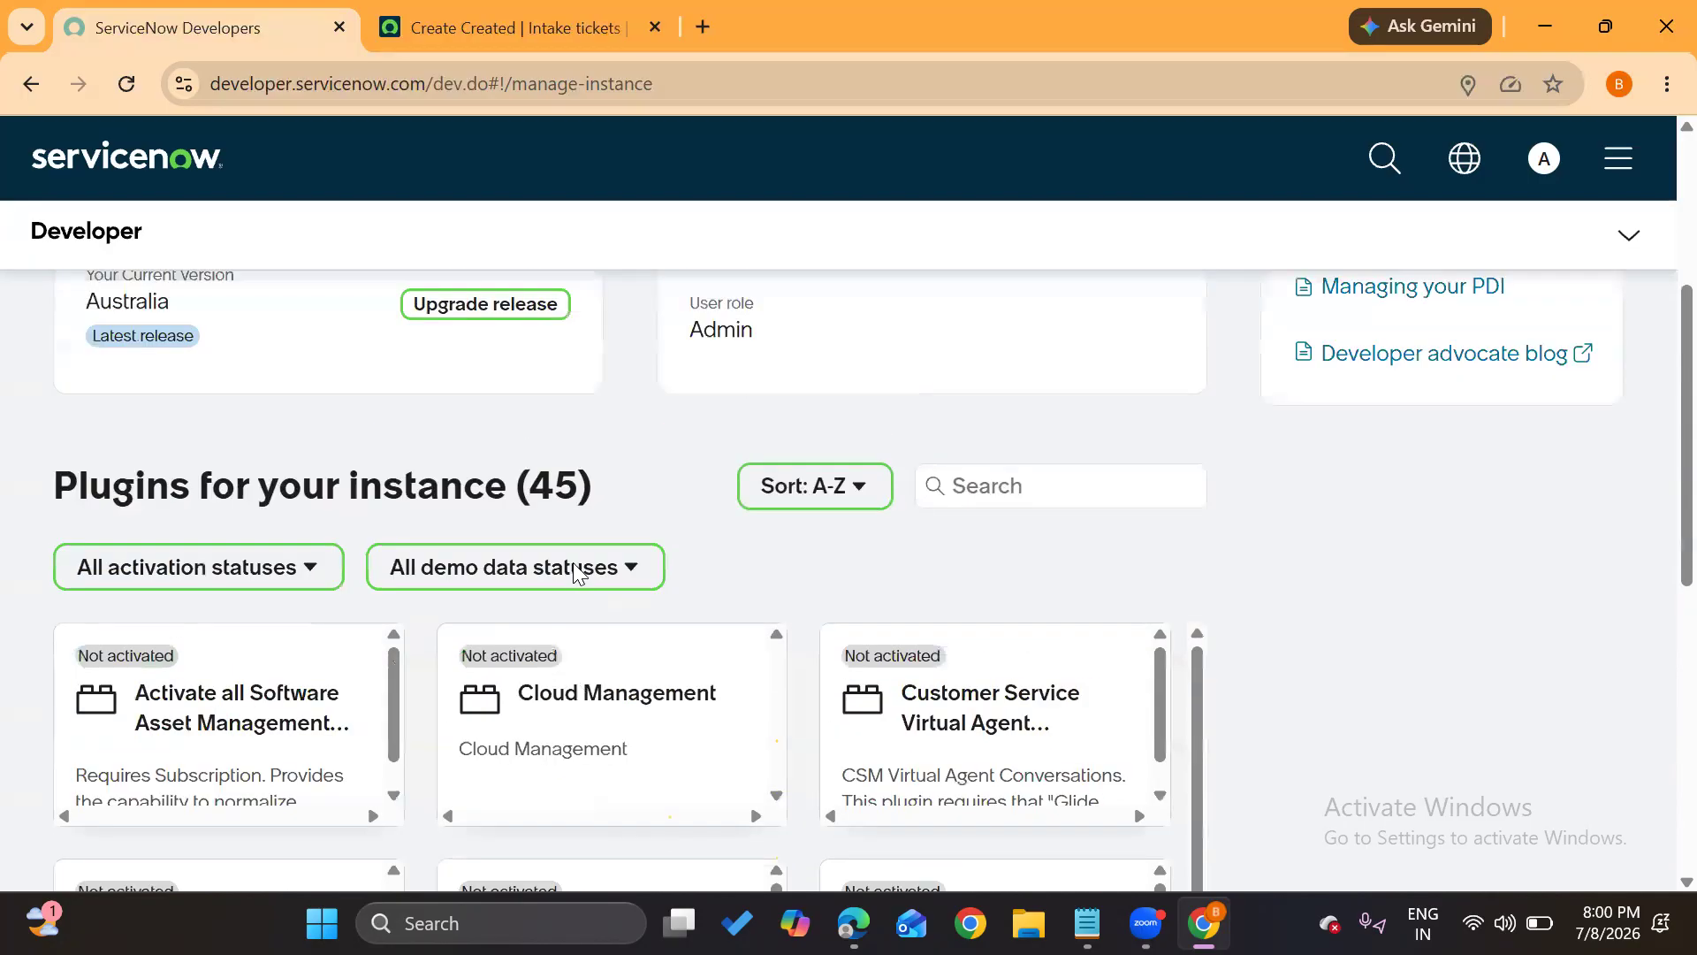
scroll(628, 481, up, 4)
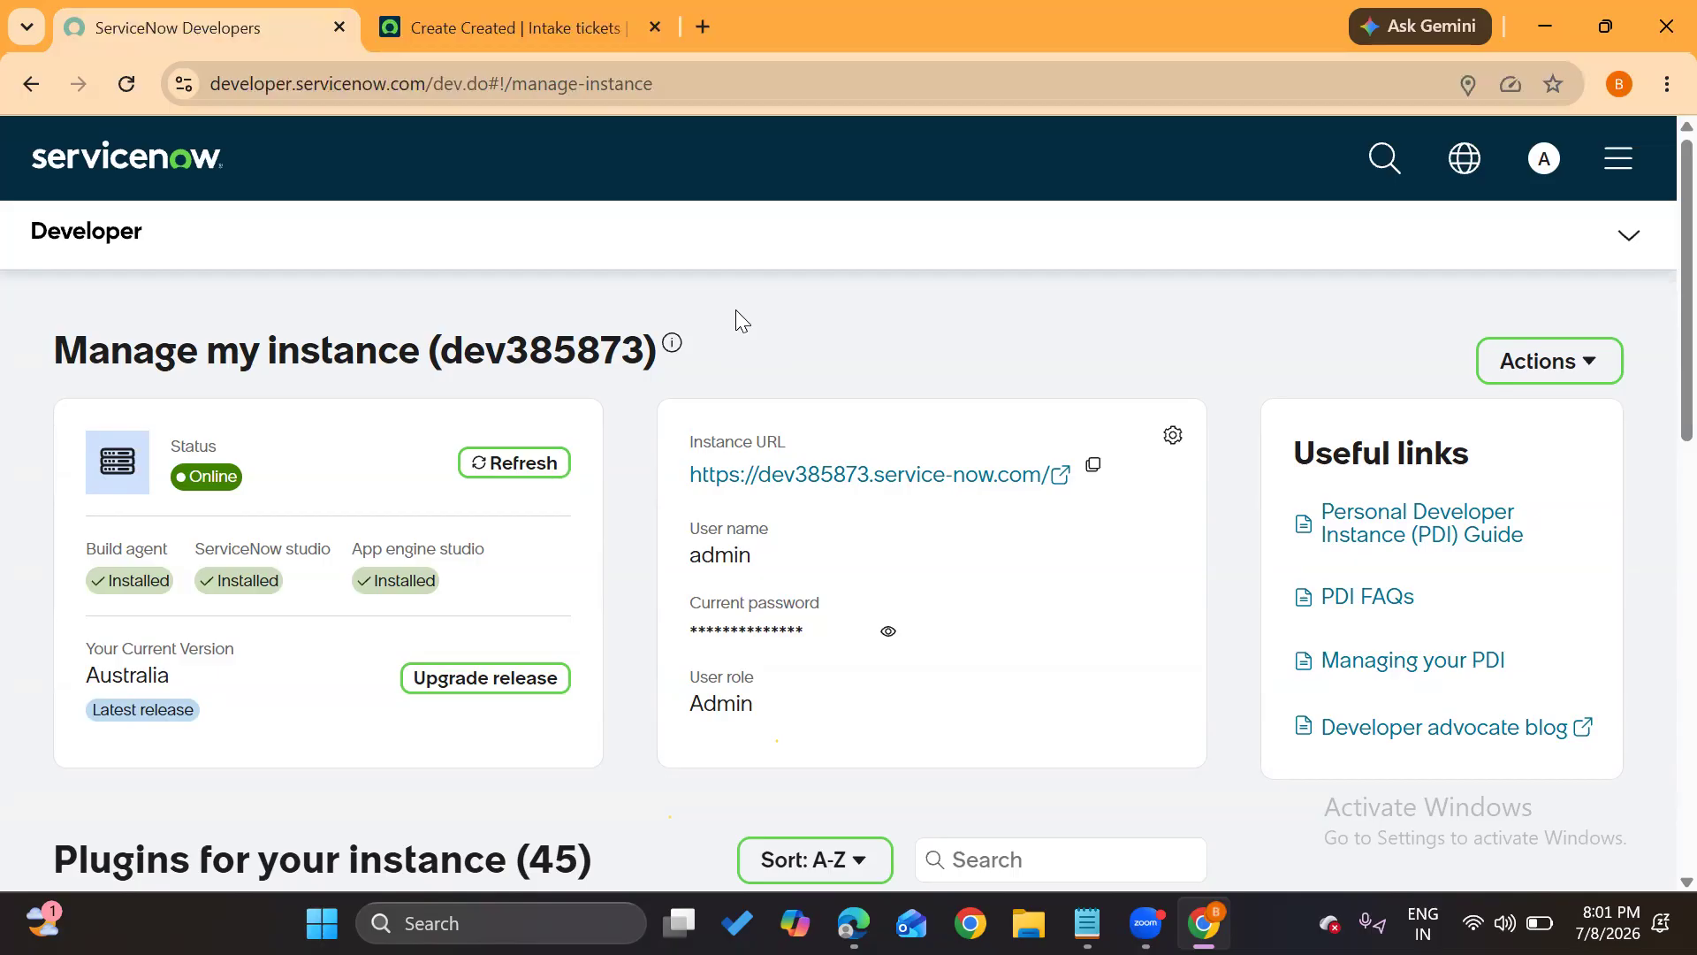
click(514, 18)
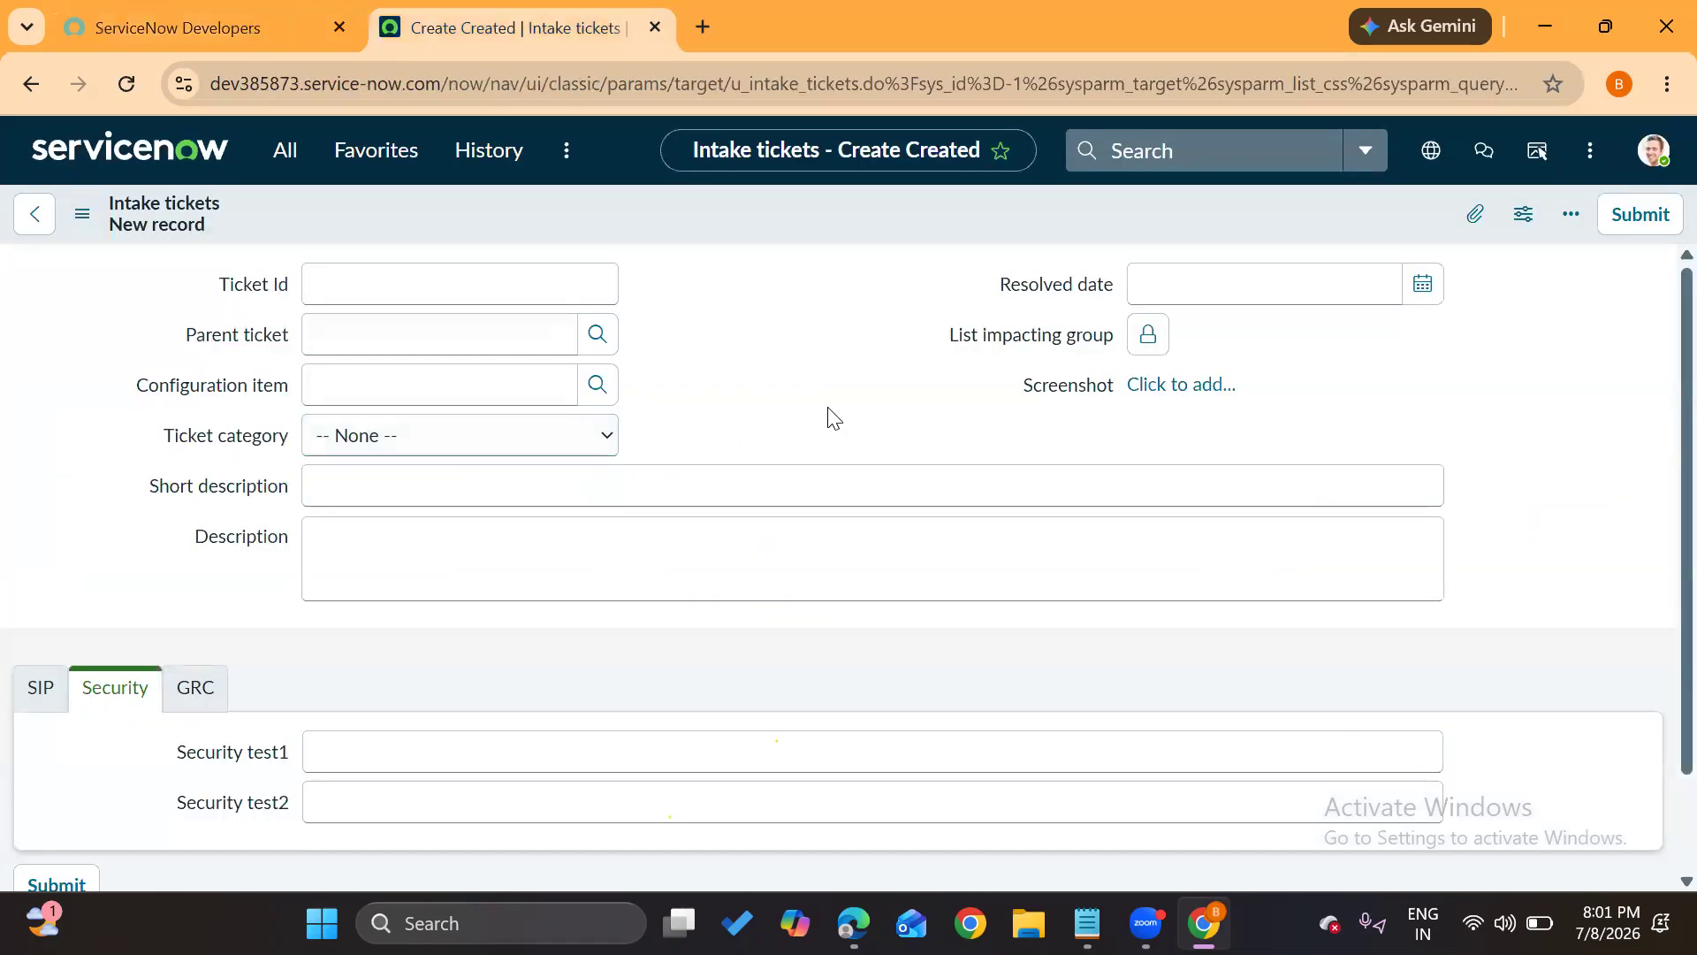